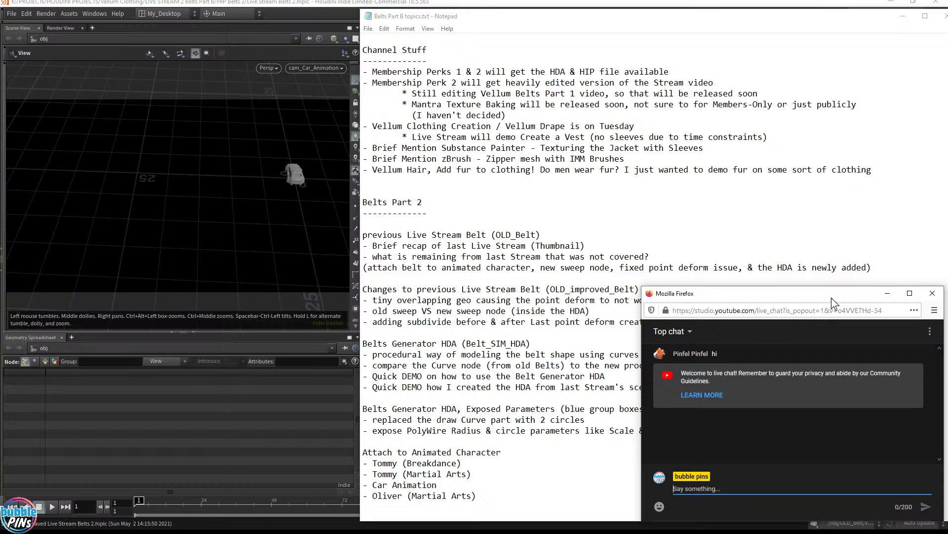
- Shift the topic notes window up beside the Houdini viewport, then bring Houdini to the front and play the car animation
left_click_drag(355, 8, 342, 4)
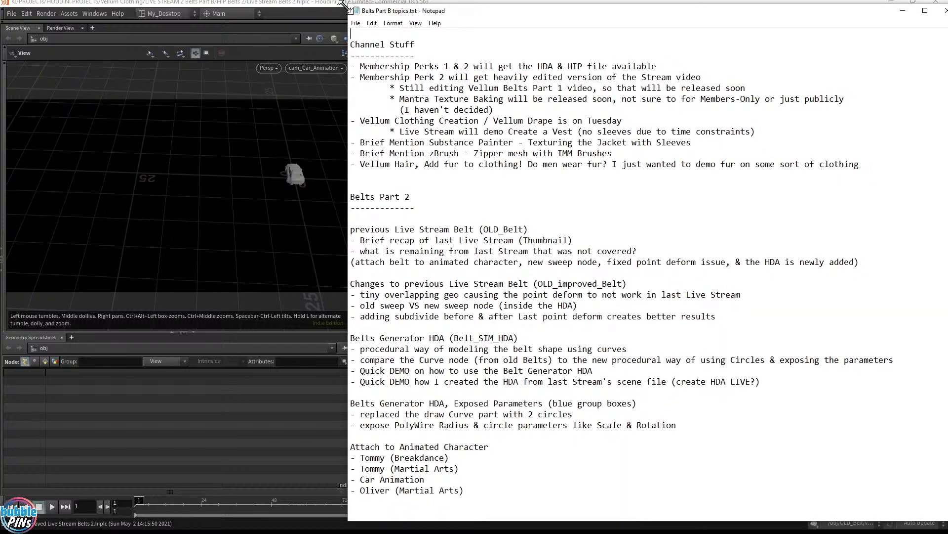
left_click(305, 1)
key("Up")
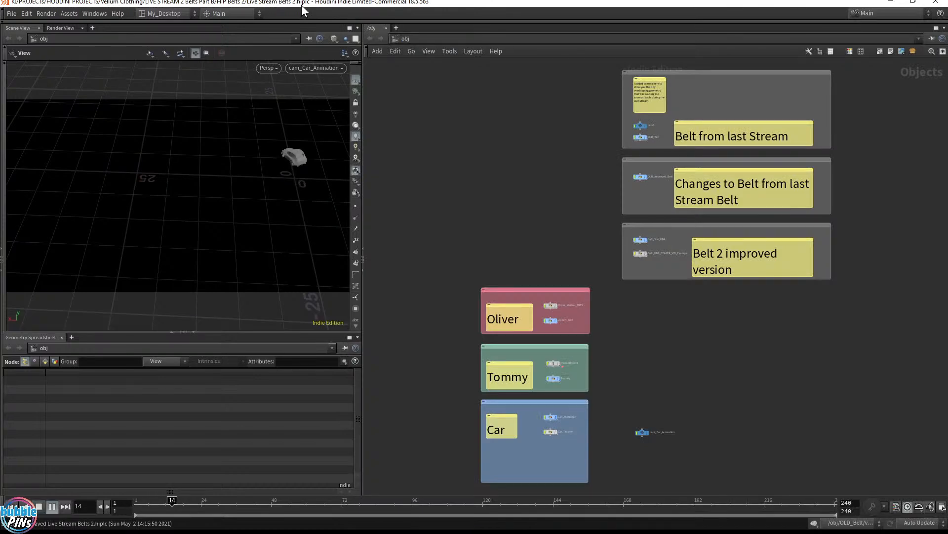
- Bring the Belts Part B topics notes and the live chat window over Houdini, and make the chat window taller
key("alt+Tab")
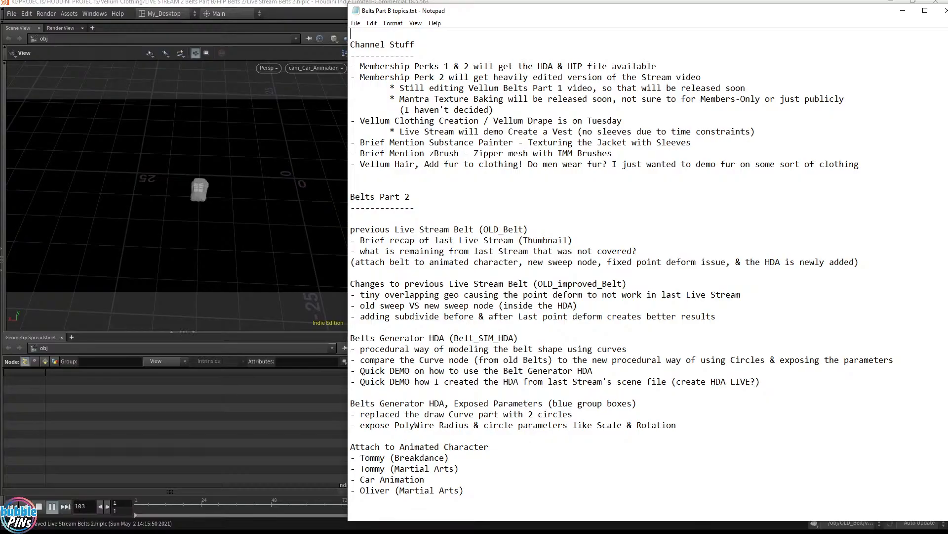
key("alt+Tab")
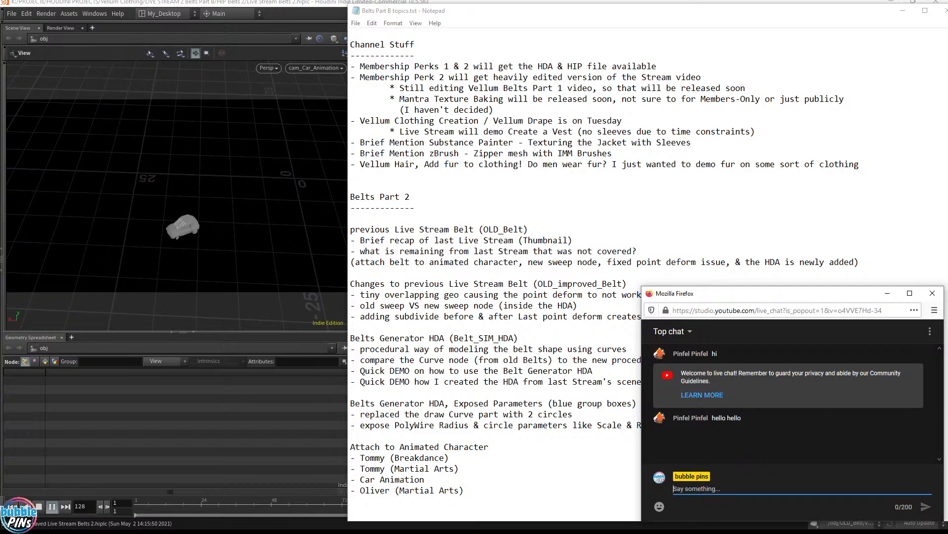
left_click_drag(661, 285, 655, 211)
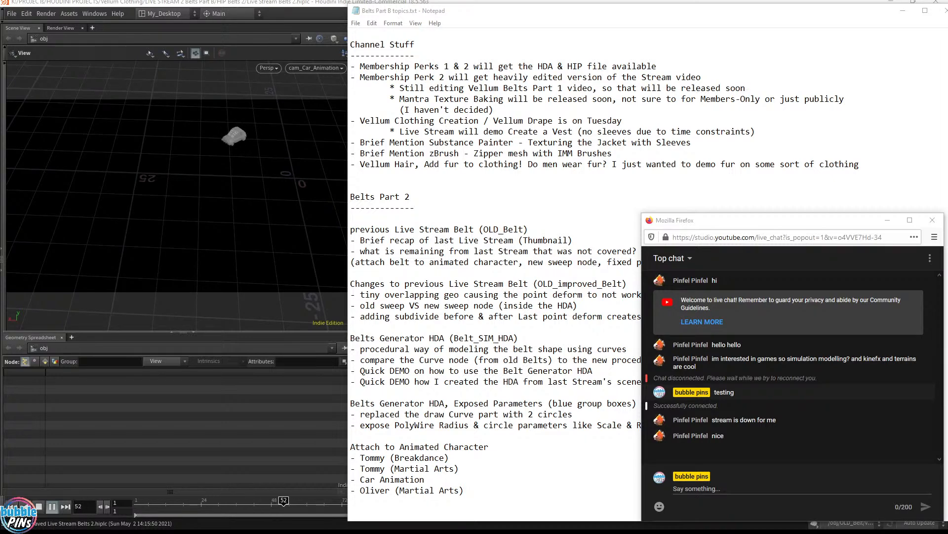
- Switch to Blender with the Jacket with Zippers_v2 scene and set the 3D viewport to Rendered shading
left_click_drag(947, 124, 676, 2)
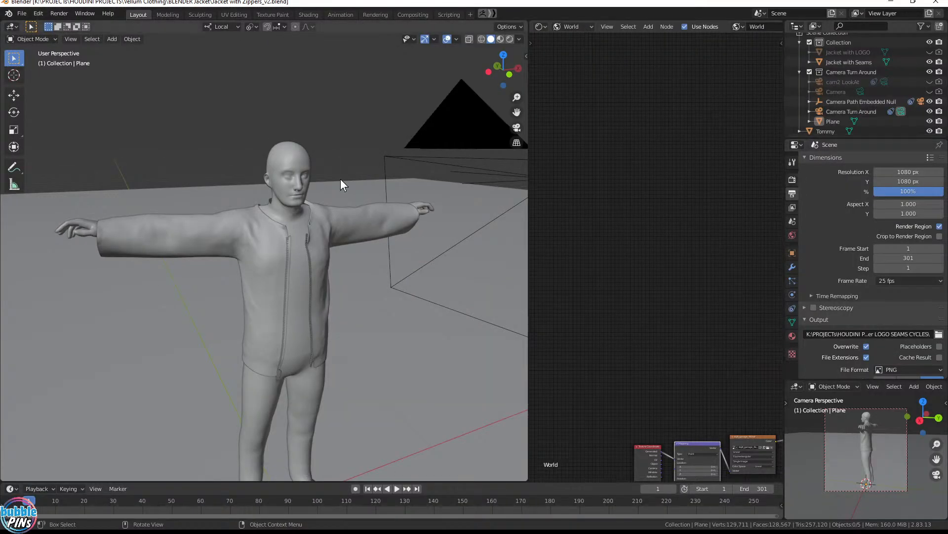
key("z")
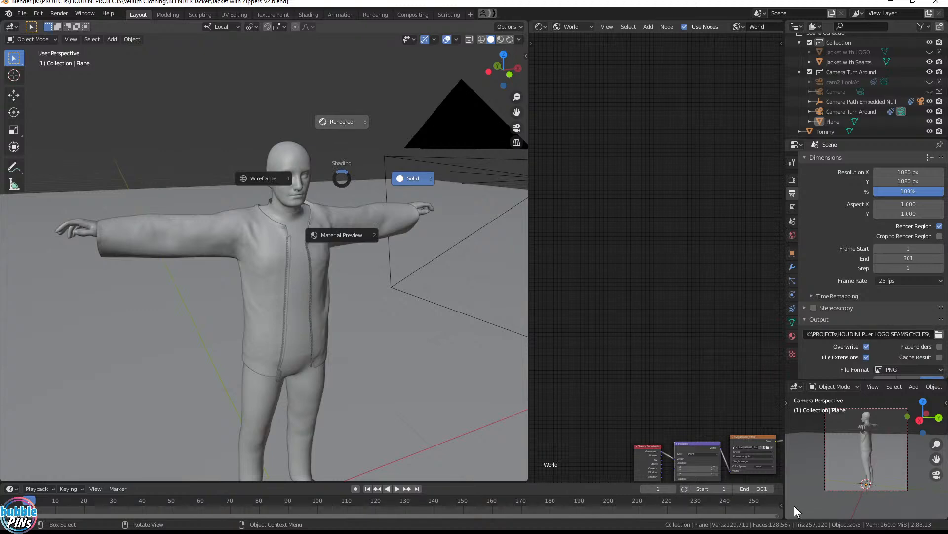
key("8")
- Maximize the 3D viewport area and tile Blender side by side with the live chat window, giving Blender the wider share
key("alt+Tab")
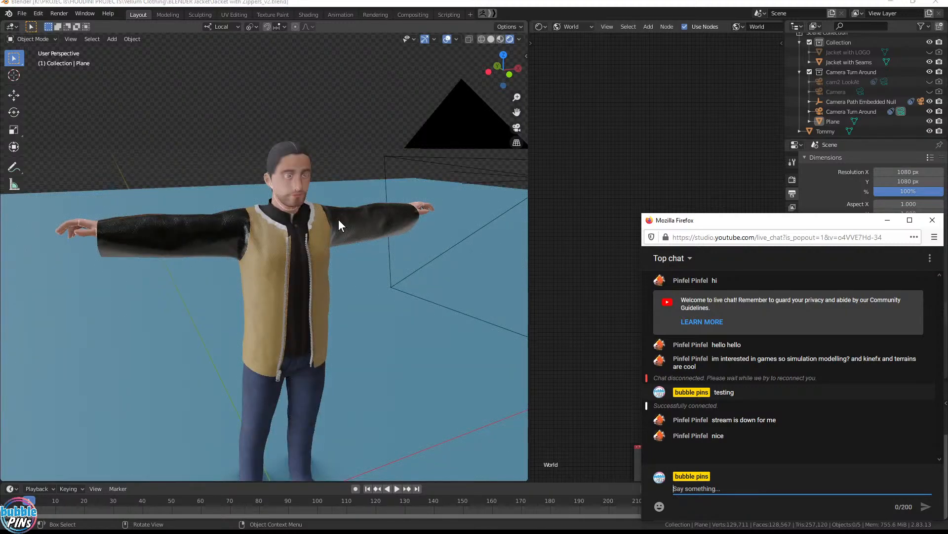
left_click(440, 4)
key("ctrl+space")
double_click(761, 2)
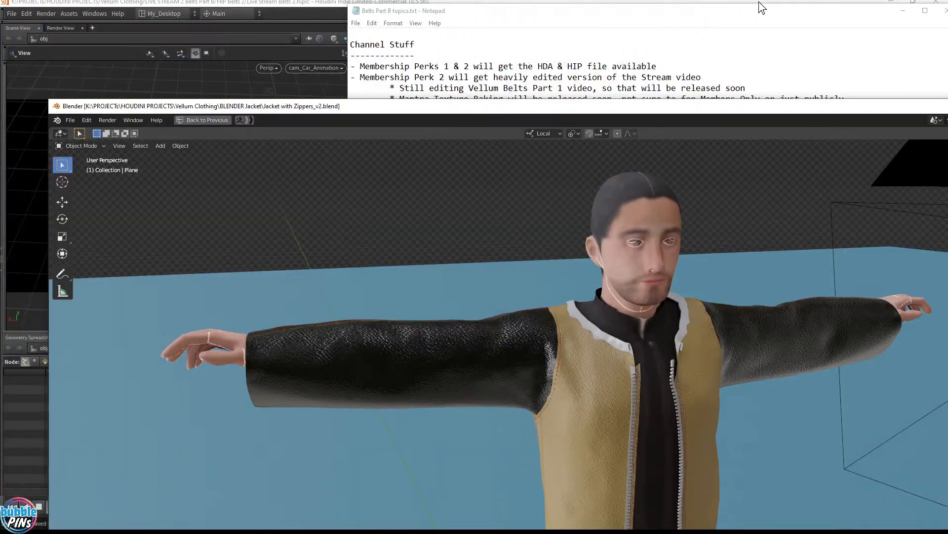
left_click_drag(695, 112, 1, 200)
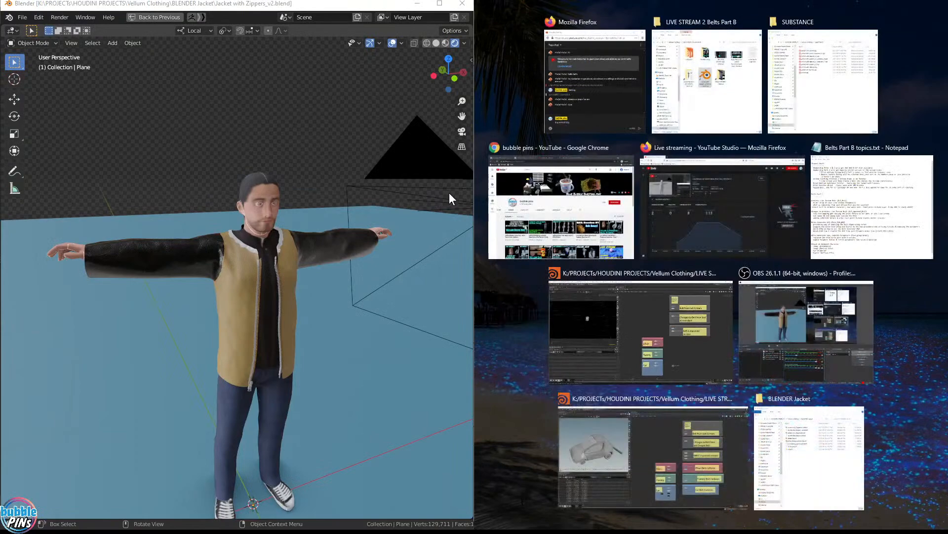
left_click(603, 118)
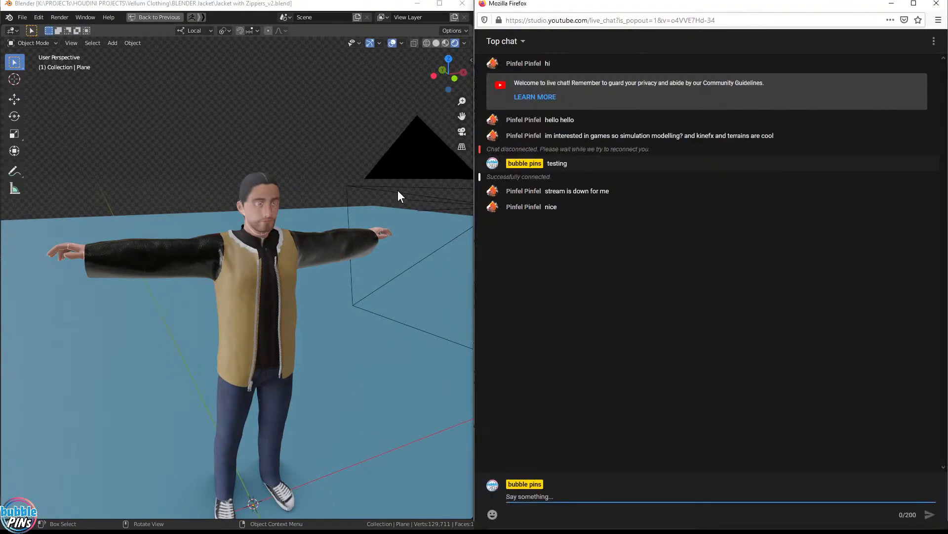
left_click(346, 152)
left_click_drag(475, 218, 688, 239)
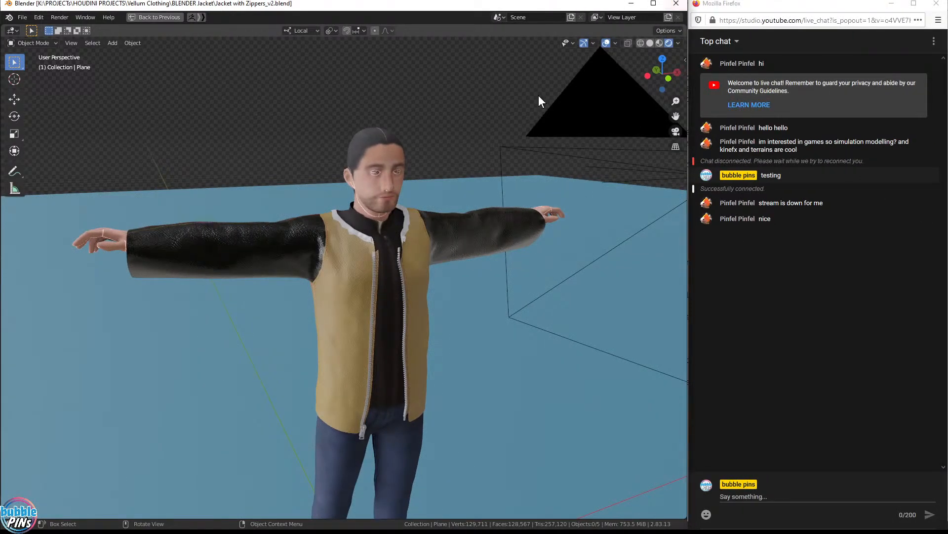
- Examine the jacket on the character from the back, including its logo, and from the front, including its zippers
middle_click_drag(516, 316, 3, 302)
scroll(477, 311, "down", 5)
scroll(194, 295, "up", 2)
middle_click_drag(357, 332, 396, 275)
scroll(396, 274, "up", 3)
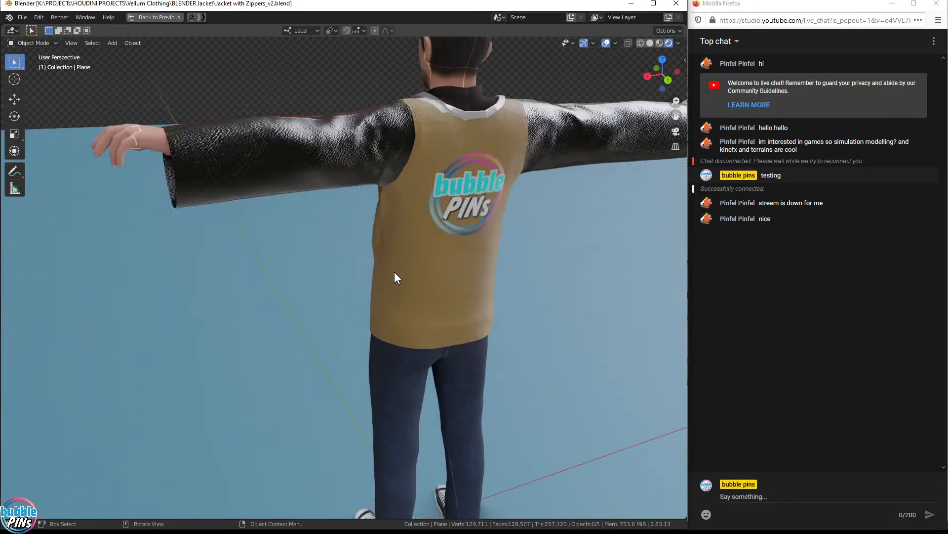
middle_click_drag(484, 238, 428, 222)
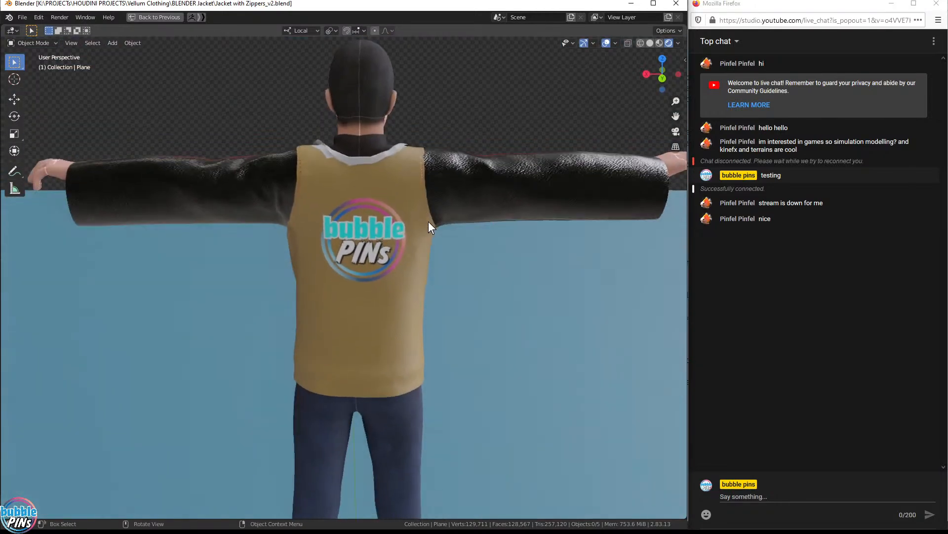
middle_click_drag(483, 270, 4, 239)
middle_click_drag(320, 220, 407, 268)
middle_click_drag(422, 272, 425, 271)
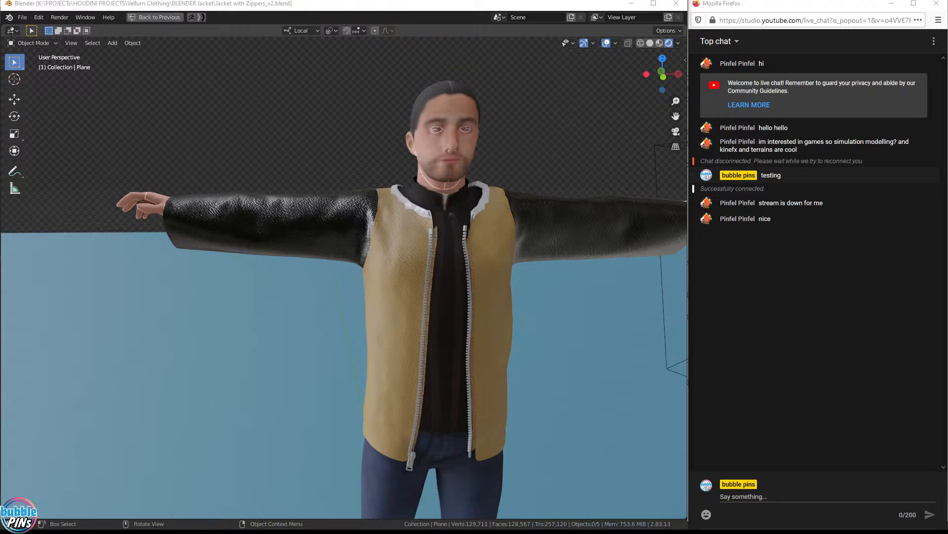
- Switch to the BubblePins Twitter profile in the browser, view the Apr 30 zippered vest photo enlarged, and close it
left_click_drag(394, 533, 459, 72)
scroll(574, 247, "down", 1)
scroll(574, 252, "down", 4)
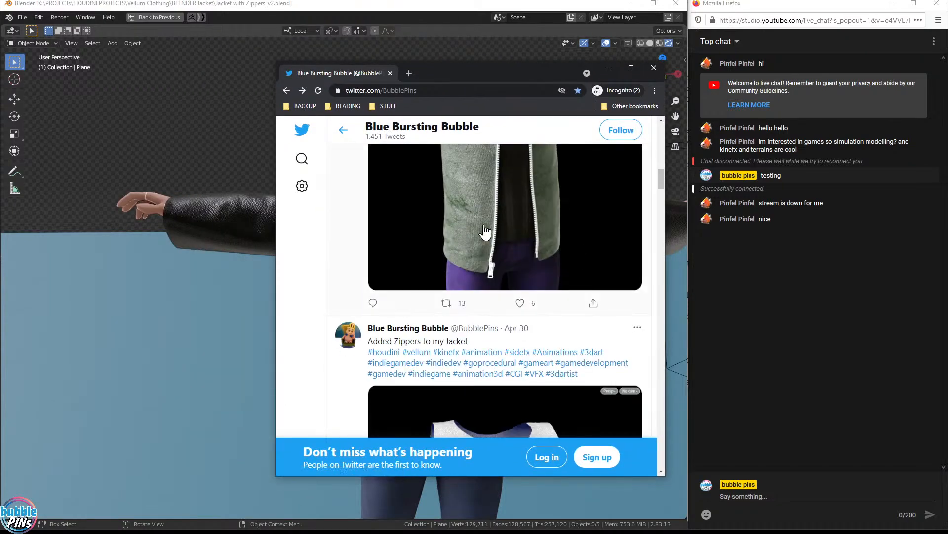
scroll(519, 279, "down", 4)
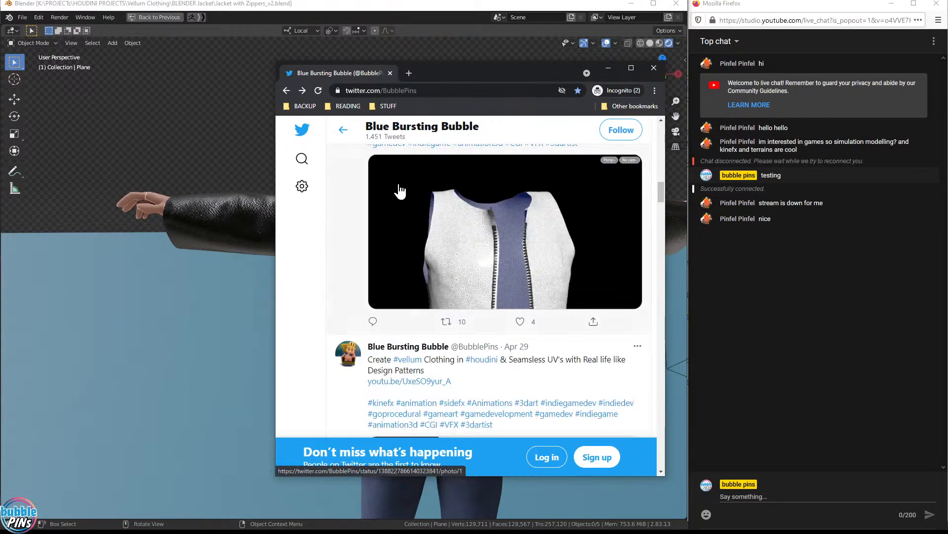
left_click(519, 279)
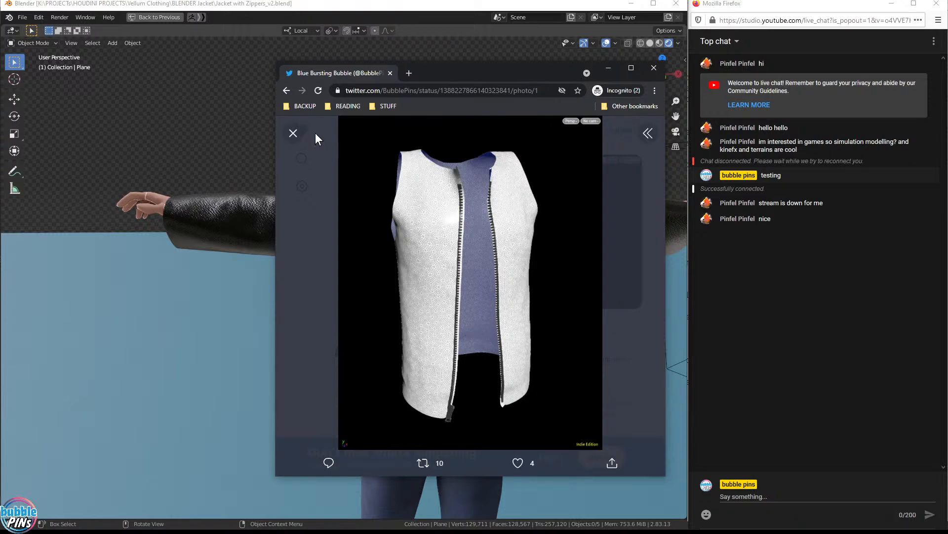
left_click(293, 133)
- Browse the older posts in the feed, find the video of the martial arts character with the green belt, and pause it
scroll(518, 239, "down", 10)
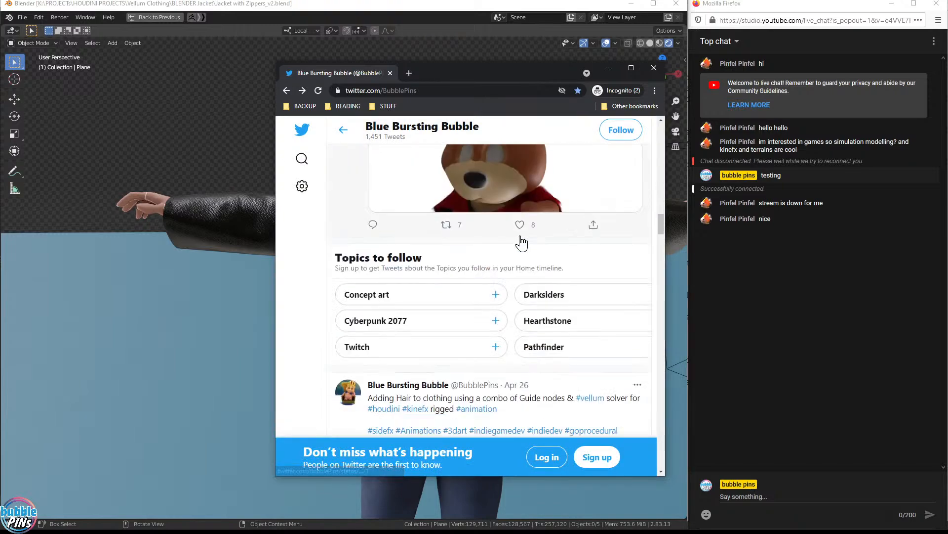
scroll(522, 242, "down", 15)
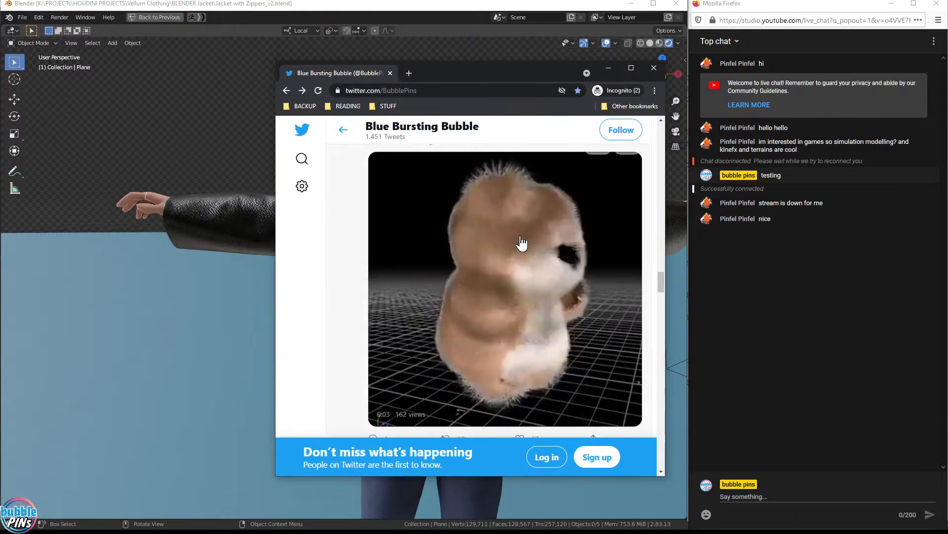
scroll(522, 242, "down", 6)
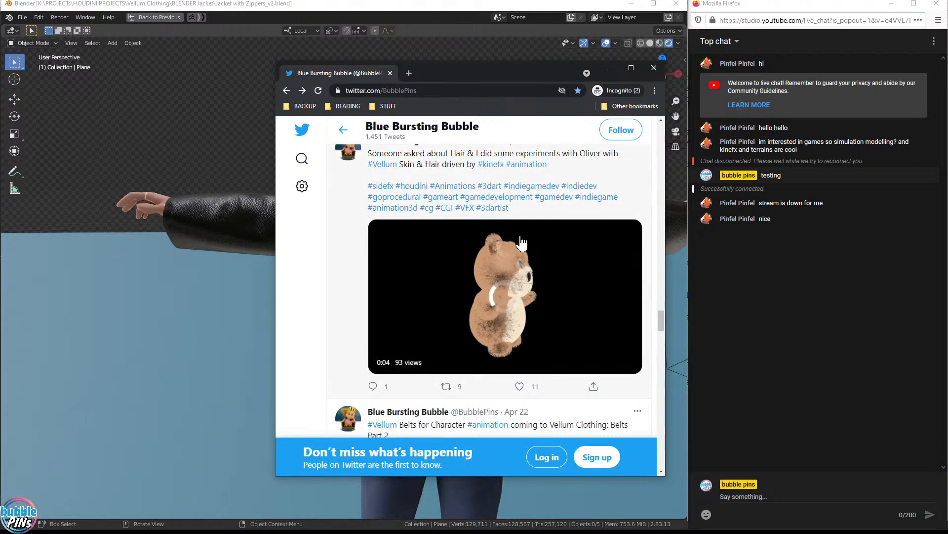
scroll(522, 242, "down", 5)
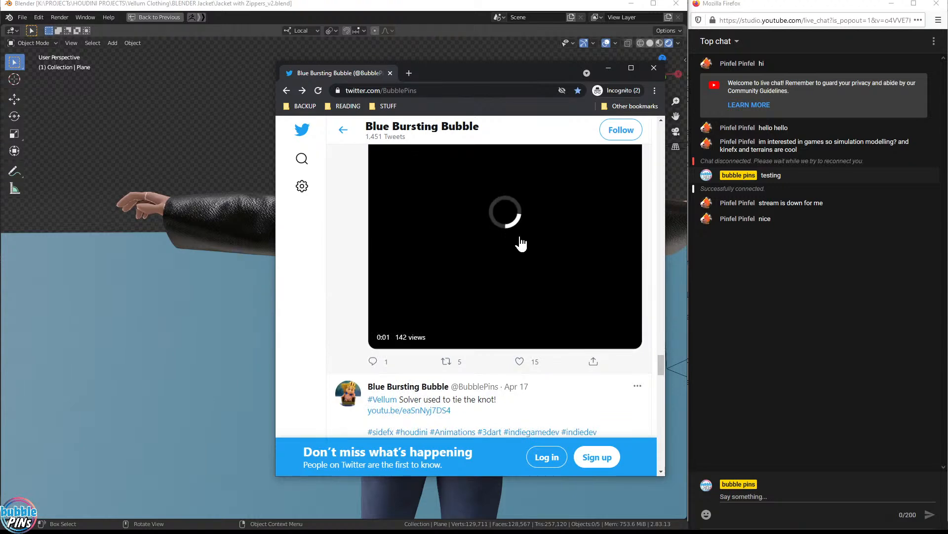
scroll(520, 242, "down", 8)
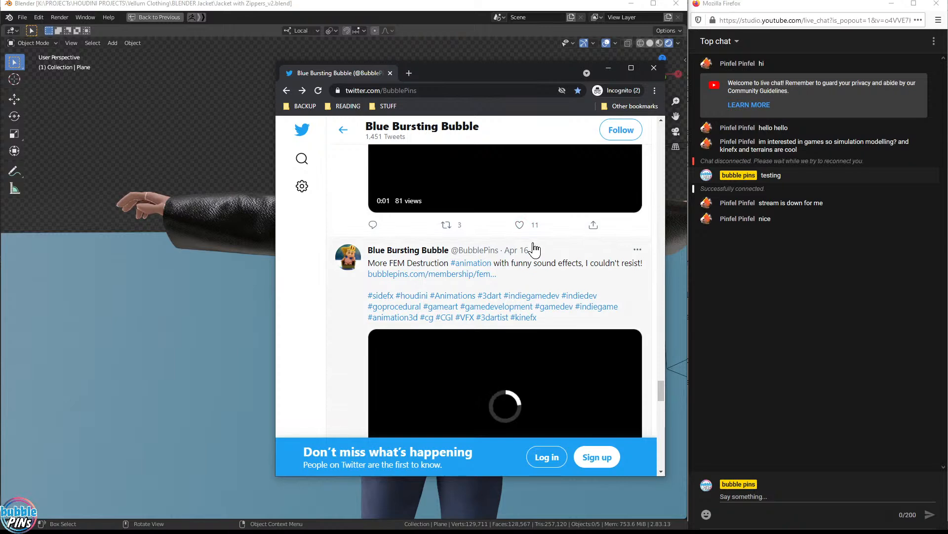
scroll(555, 256, "up", 5)
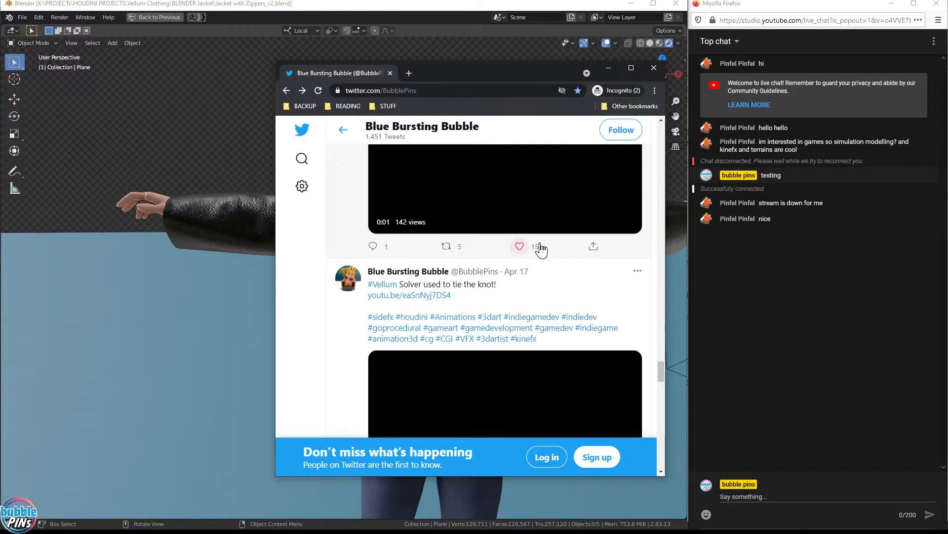
scroll(593, 275, "down", 10)
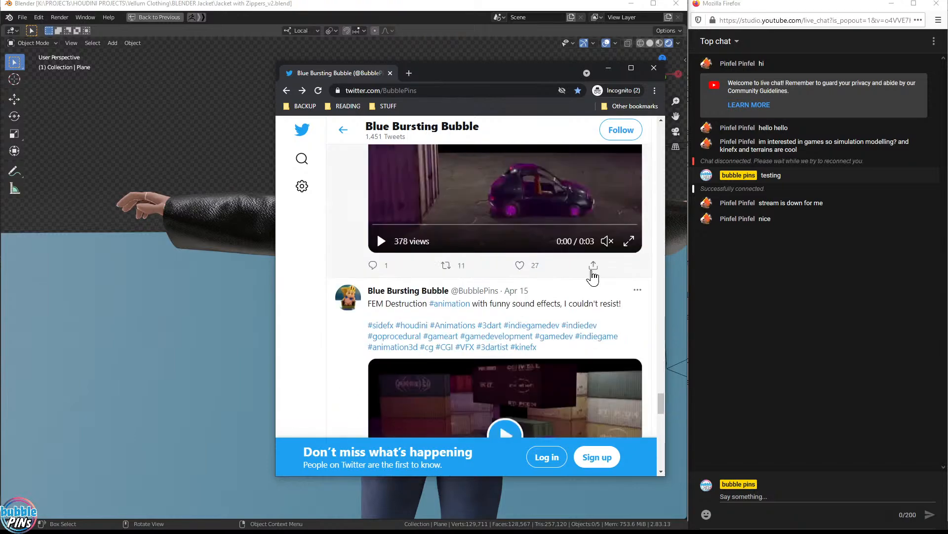
scroll(593, 276, "down", 10)
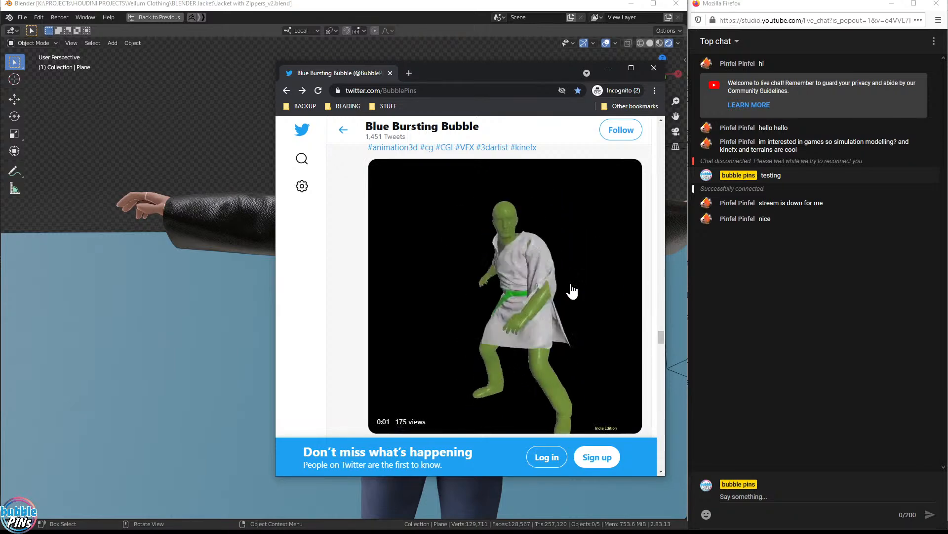
left_click(572, 292)
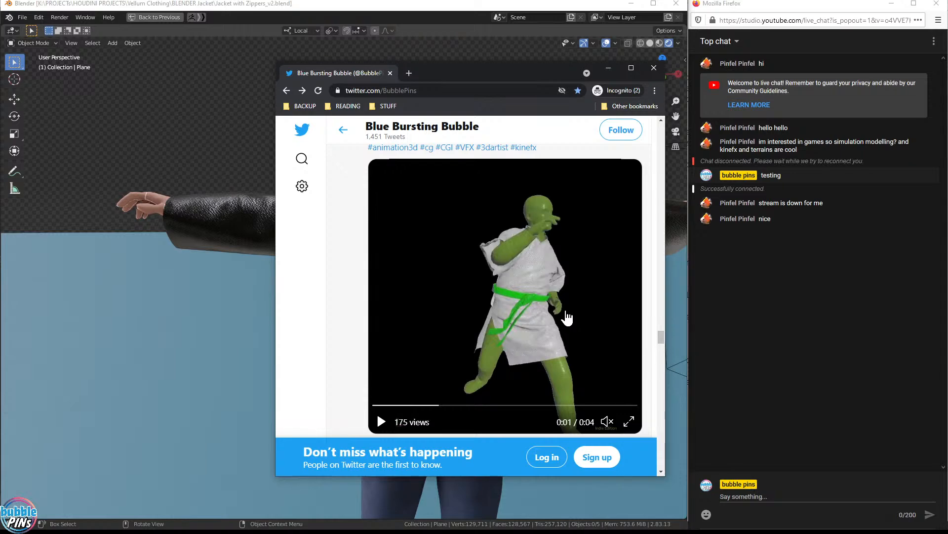
- Go back through the feed to the Apr 30 zipper post and enlarge its vest photo again
scroll(543, 316, "down", 5)
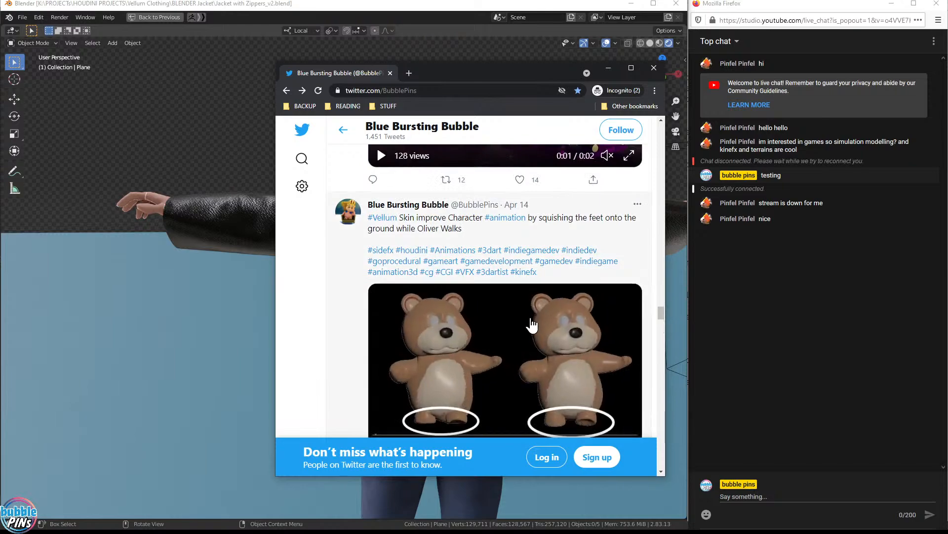
scroll(534, 324, "up", 10)
scroll(534, 324, "down", 10)
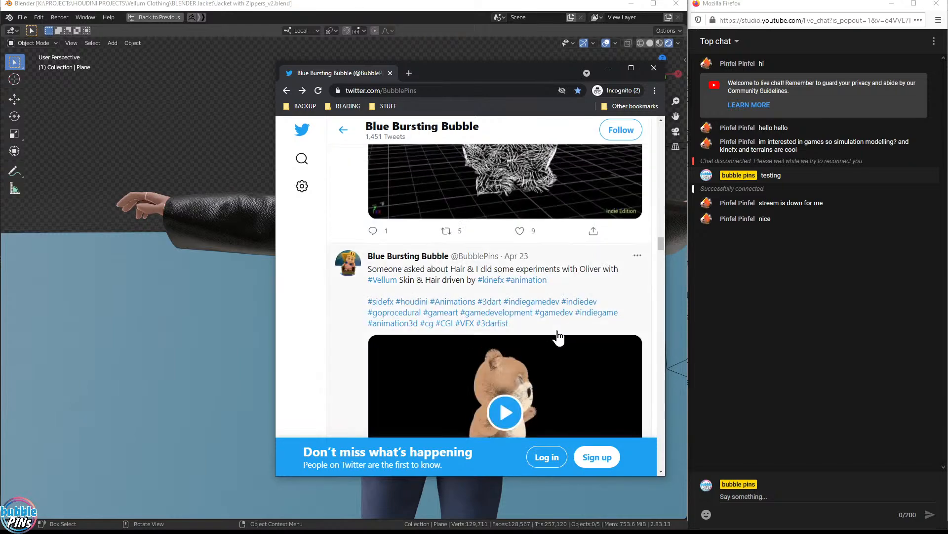
scroll(563, 341, "up", 15)
scroll(592, 349, "down", 5)
scroll(592, 350, "down", 6)
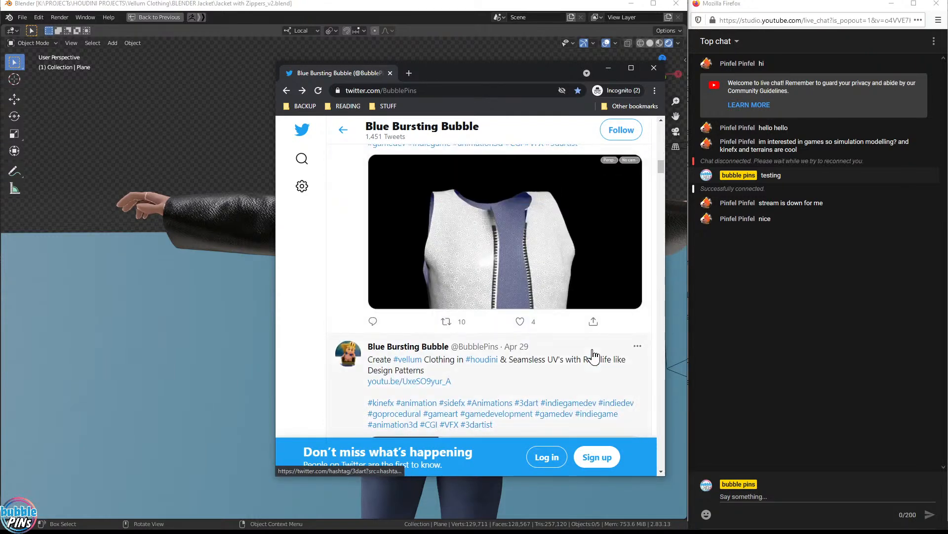
left_click(570, 297)
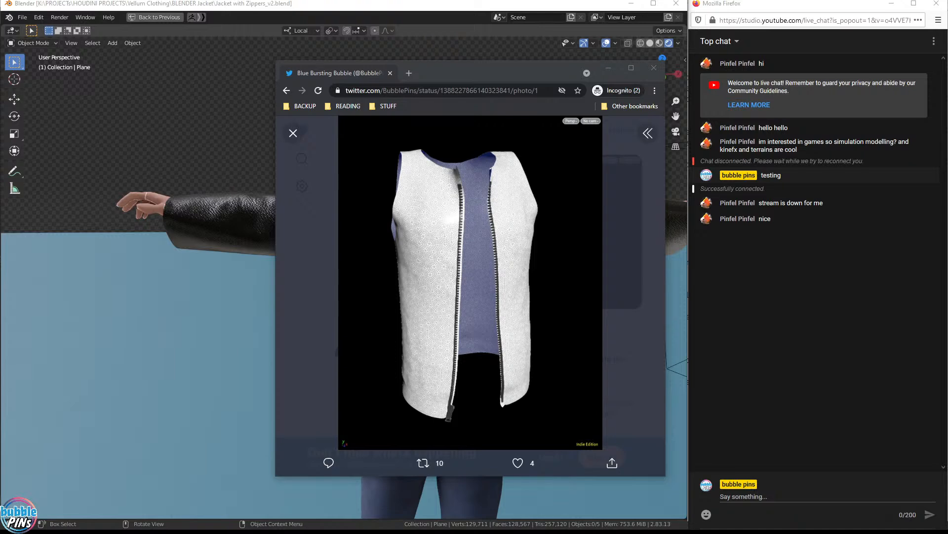
- Bring the SideFX "Vellum Cloth: Tips & Tricks" page on screen, narrow its window, and view the martial arts clothing image
left_click_drag(947, 163, 470, 107)
scroll(574, 378, "down", 1)
scroll(574, 378, "down", 4)
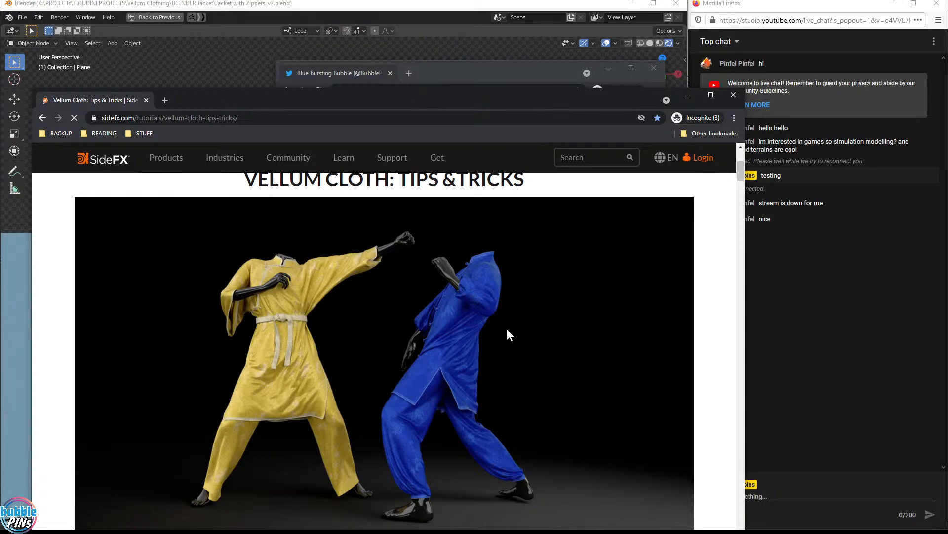
left_click_drag(744, 298, 686, 300)
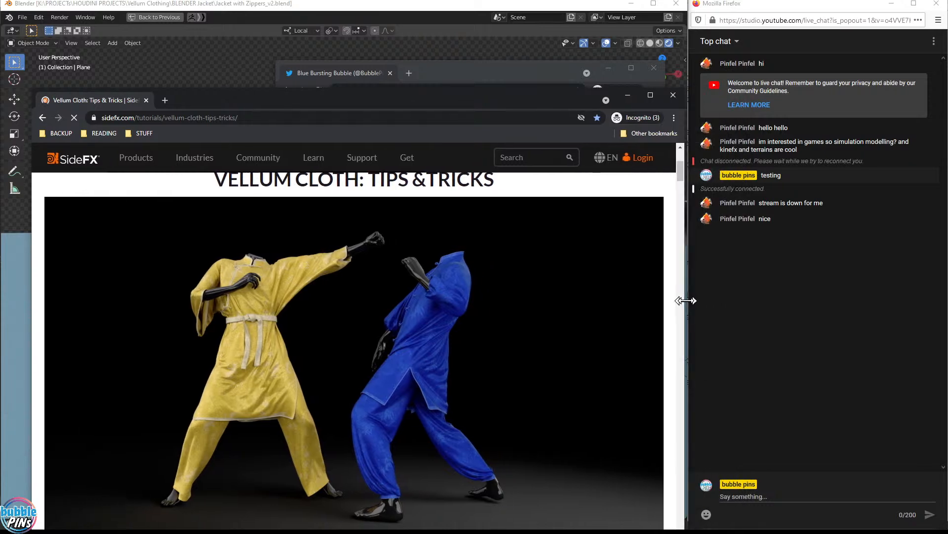
left_click_drag(426, 100, 449, 89)
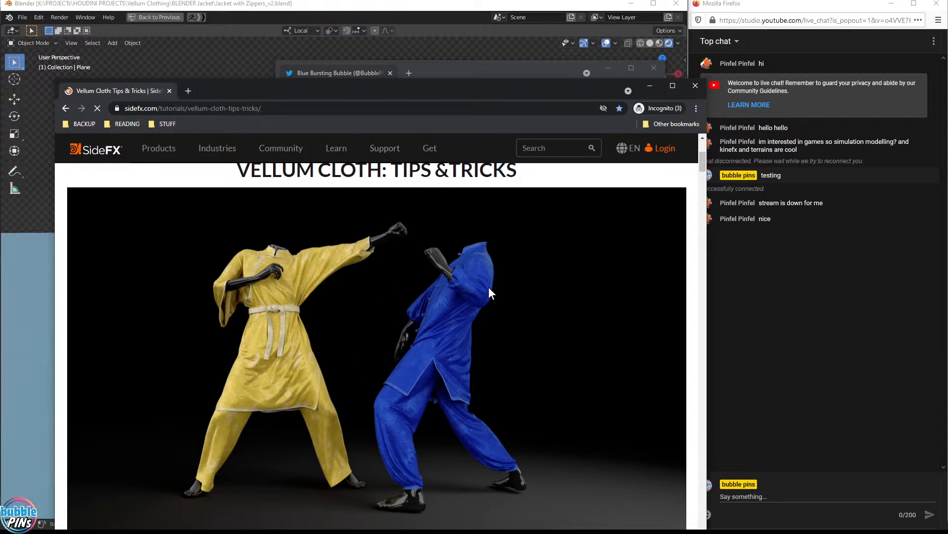
scroll(489, 292, "up", 2)
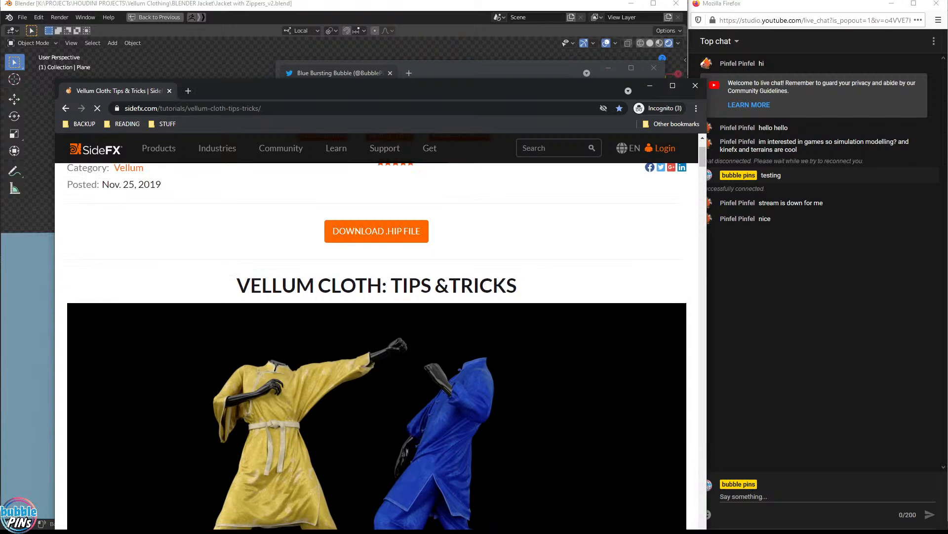
- Bring the Twitter vest photo forward, return to the SideFX martial arts clothing page, and close that page
left_click(428, 69)
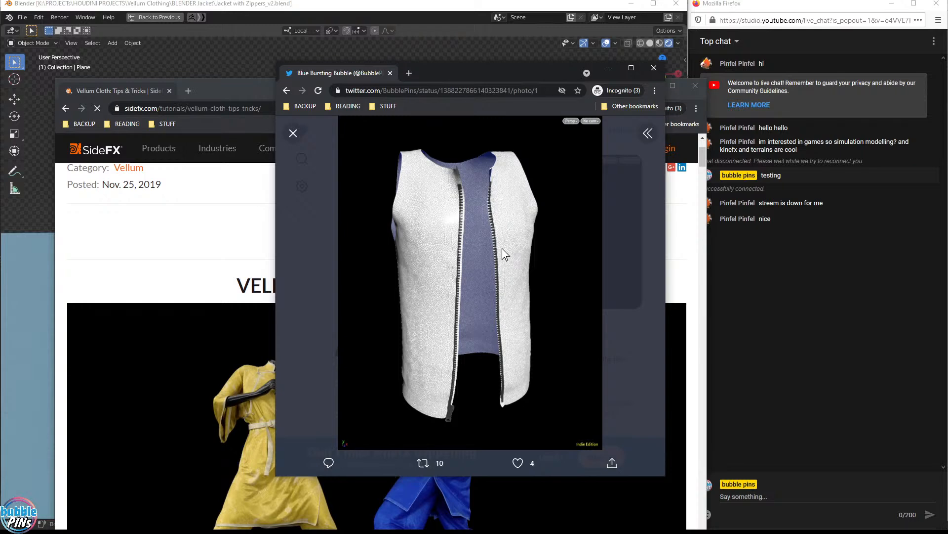
left_click(236, 240)
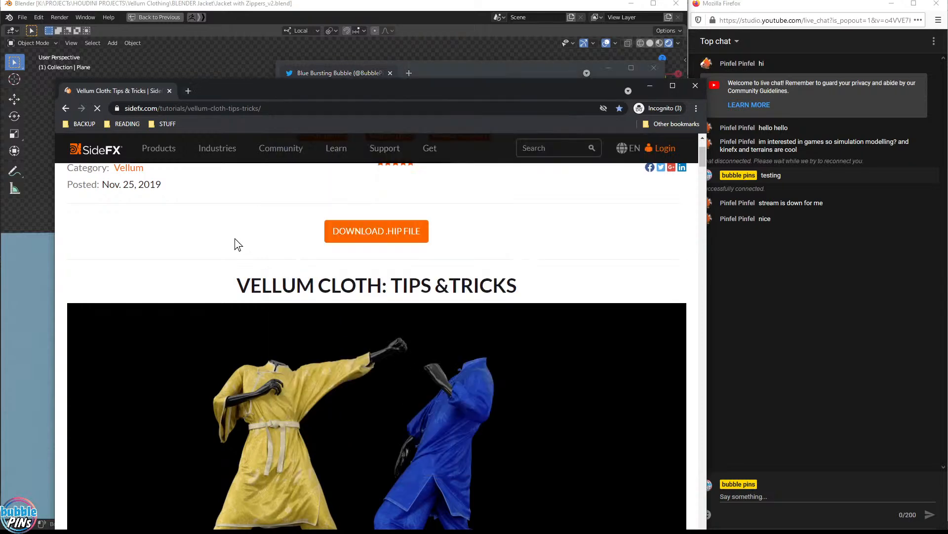
left_click(170, 91)
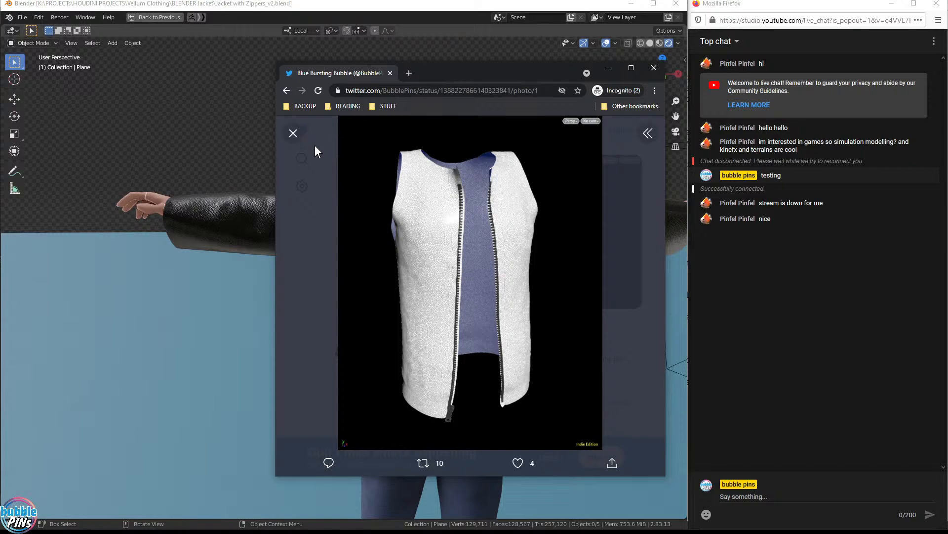
- Close the enlarged vest photo, enlarge the Apr 30 "Texturing the jacket and added a collar" photo, and close it
left_click(293, 133)
scroll(554, 273, "up", 5)
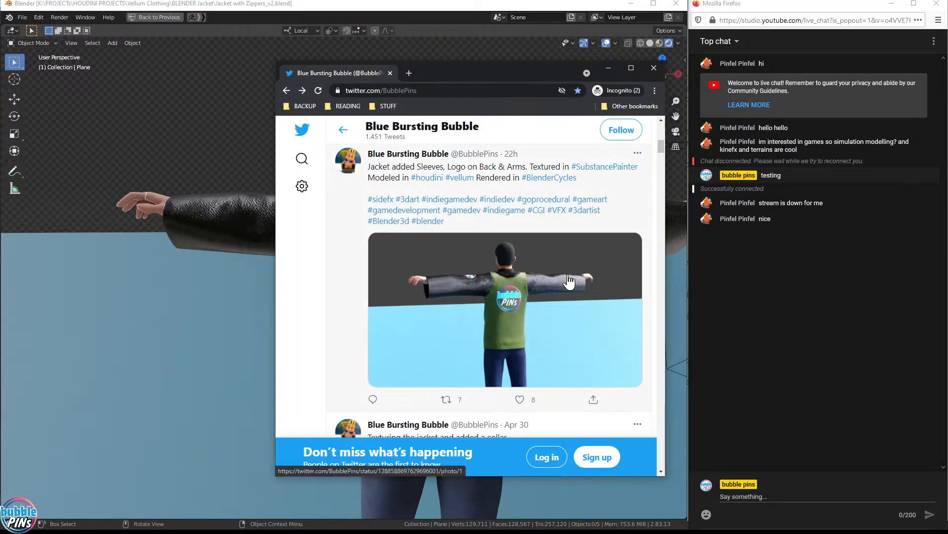
scroll(568, 281, "down", 5)
left_click(518, 319)
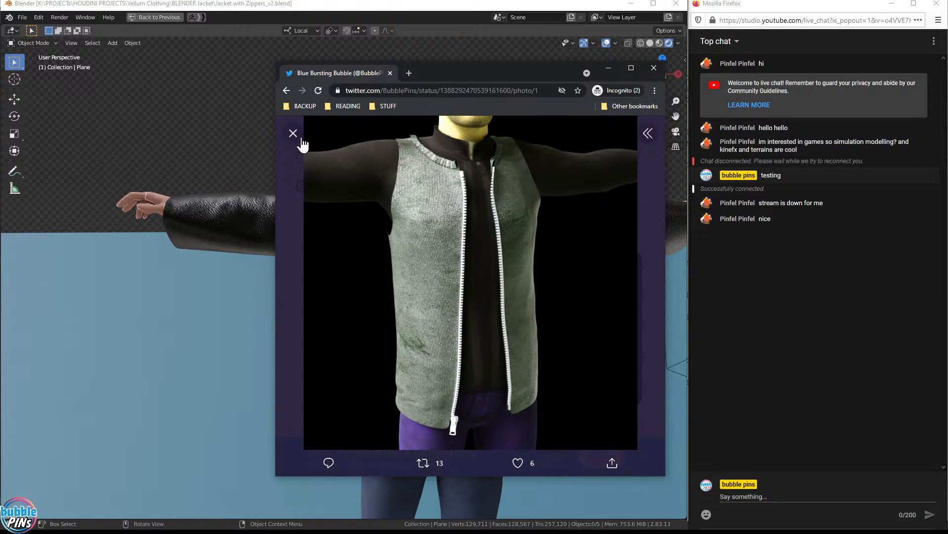
left_click(293, 133)
- Find the post about the jacket with added sleeves and logos, view its photo enlarged, and close it
scroll(518, 293, "up", 5)
scroll(518, 292, "down", 2)
left_click(498, 365)
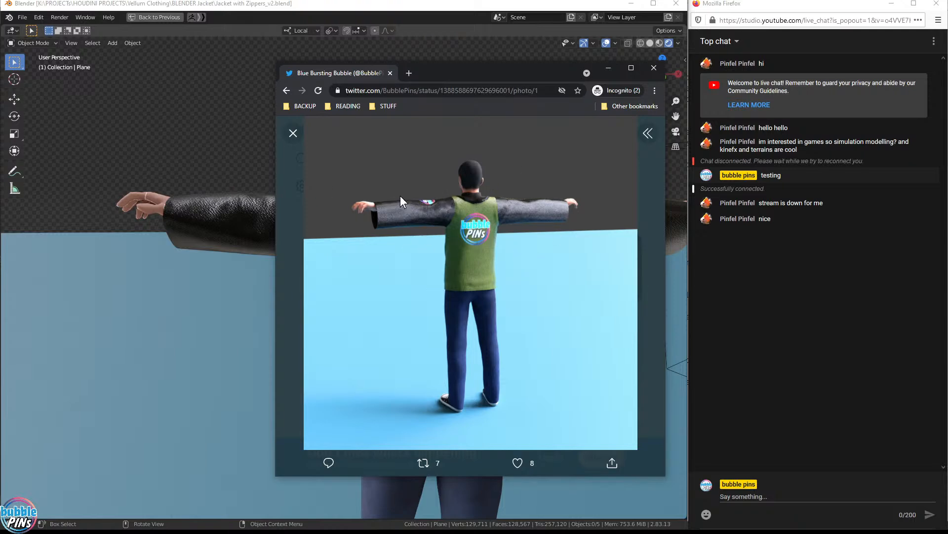
left_click(293, 133)
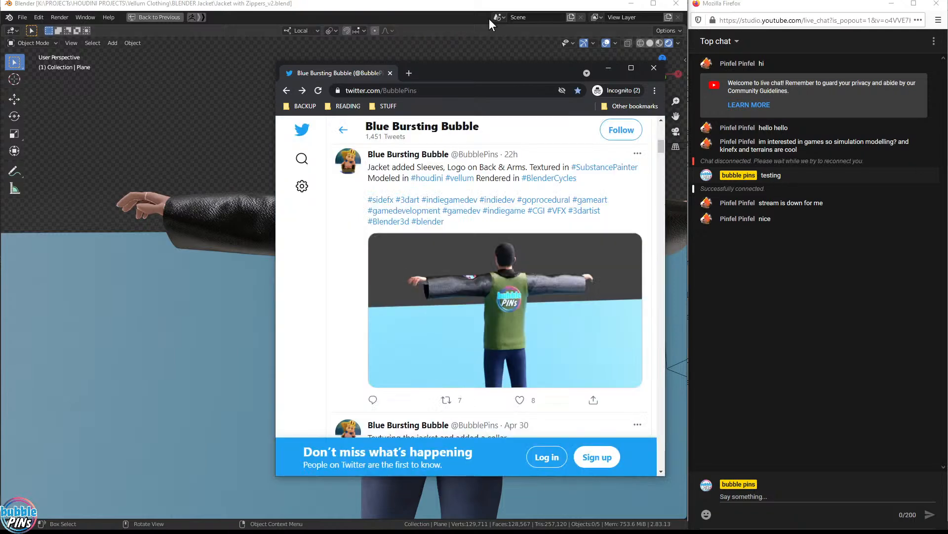
- Go down the feed past the collar post, enlarge the white zippered vest photo, and close it
scroll(488, 300, "down", 5)
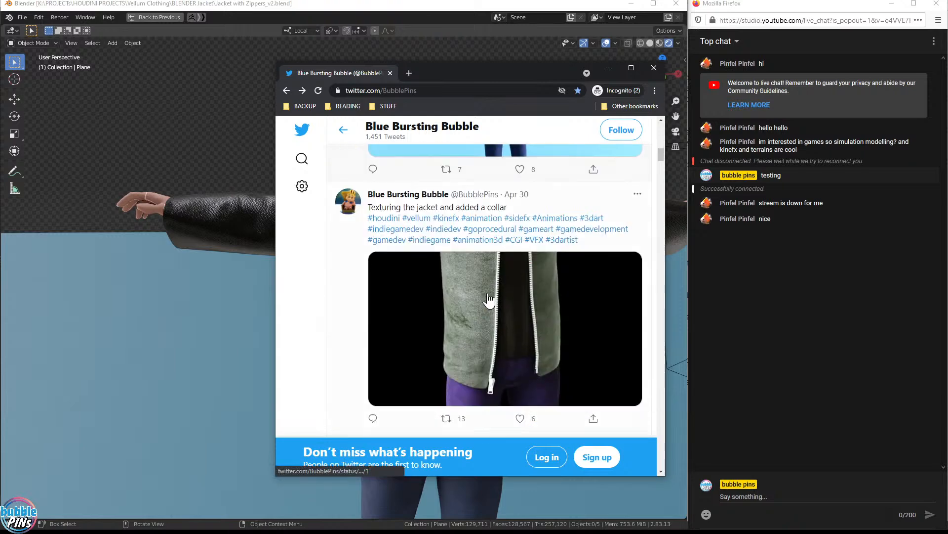
scroll(488, 300, "down", 7)
left_click(490, 290)
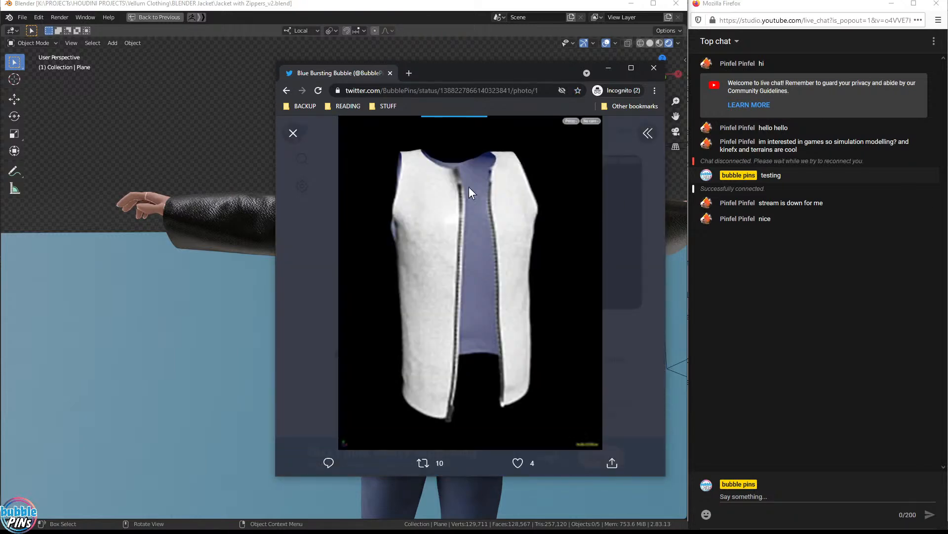
left_click(293, 133)
- Look over the jacket posts in the feed once more, and move the Twitter window off the Blender view
scroll(508, 252, "down", 3)
scroll(509, 252, "up", 10)
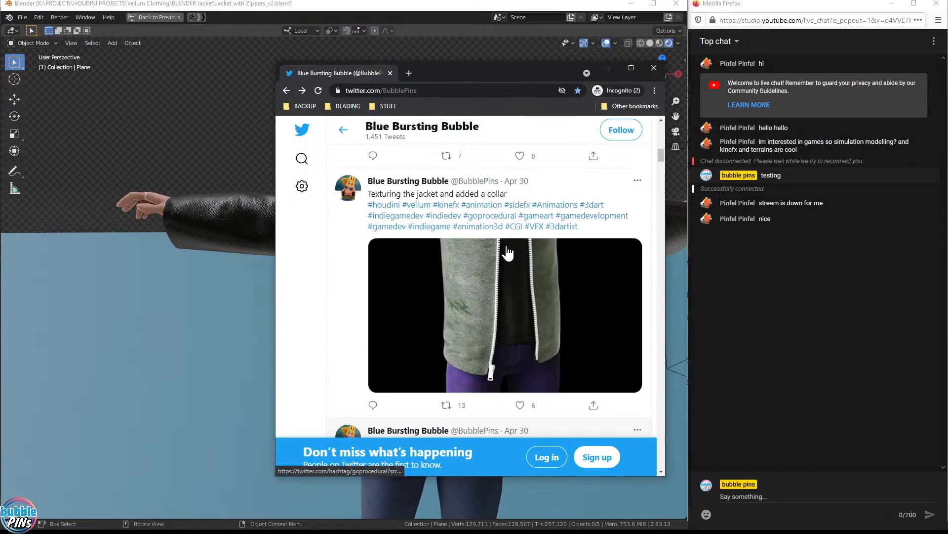
scroll(509, 252, "down", 2)
scroll(508, 252, "down", 2)
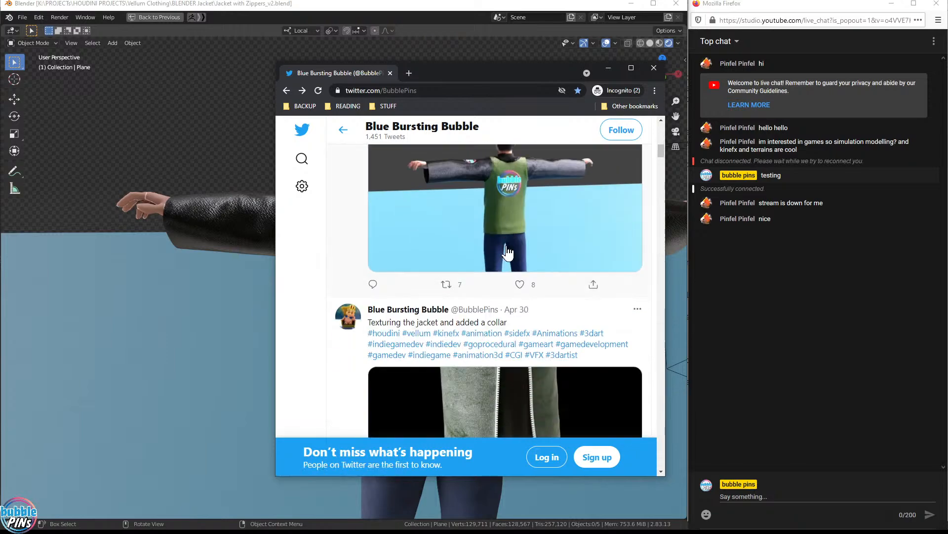
left_click_drag(488, 73, 947, 72)
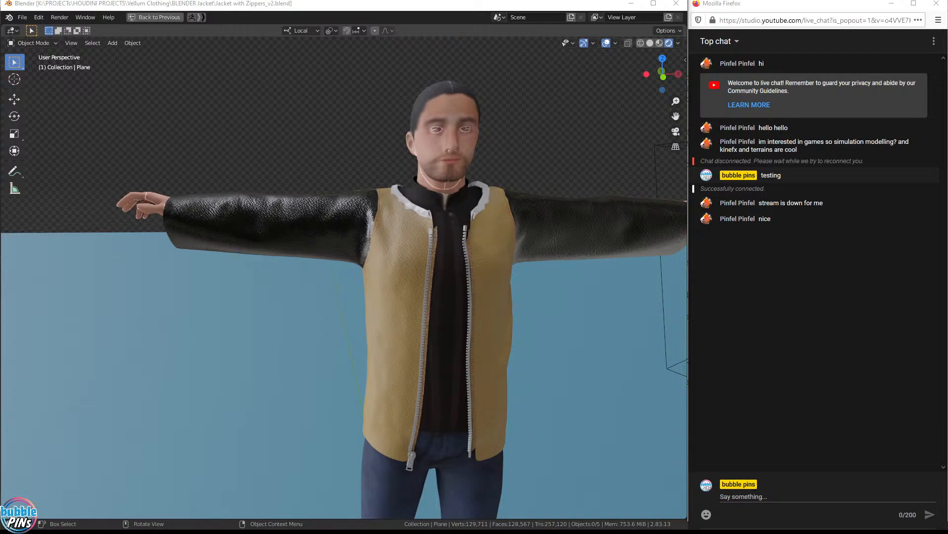
- Examine the sleeve, shoulder, underarm and side seams of the tan leather jacket up close in Blender
middle_click_drag(271, 280, 423, 313)
scroll(395, 268, "up", 6)
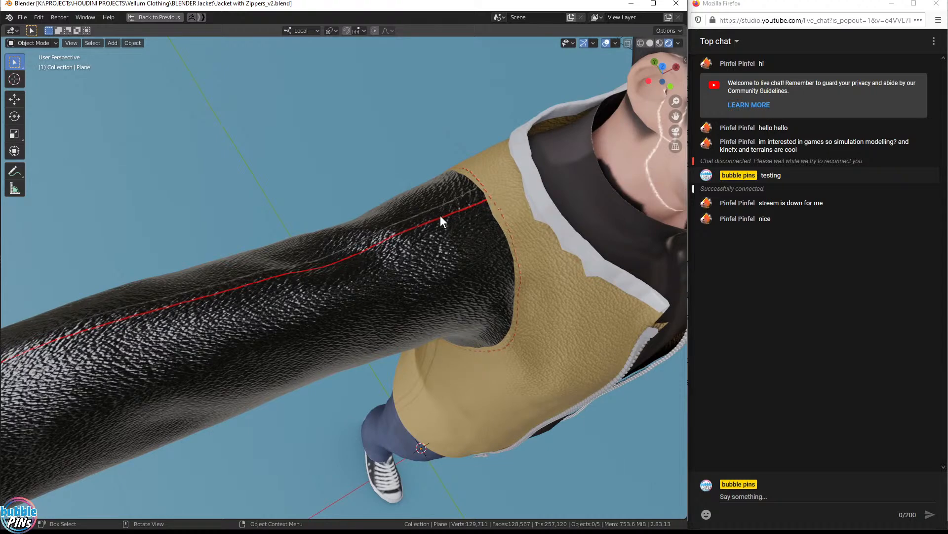
middle_click_drag(517, 271, 557, 256)
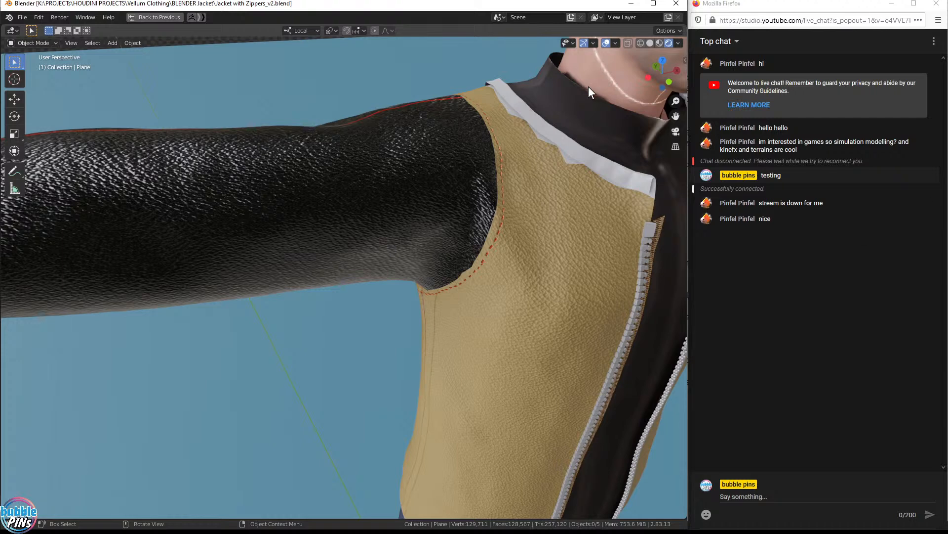
middle_click_drag(416, 126, 463, 116)
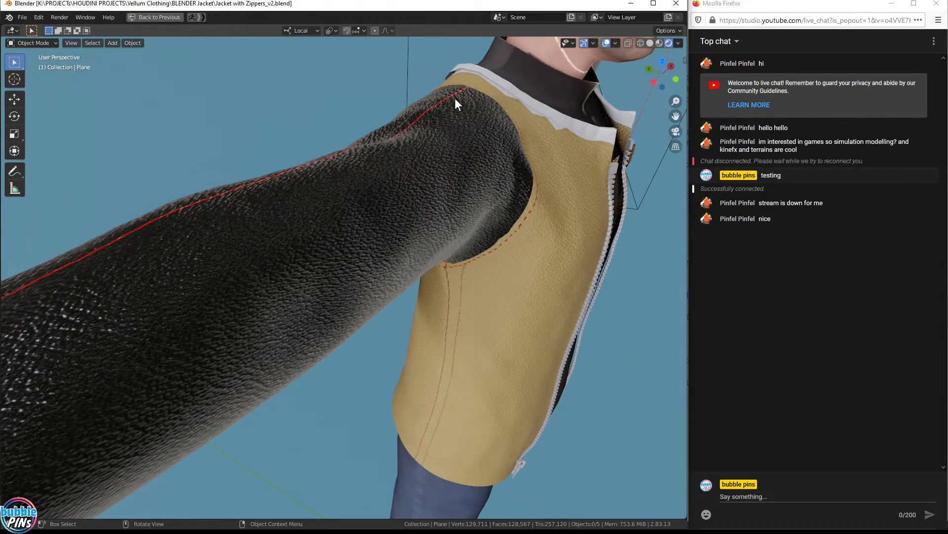
middle_click_drag(455, 99, 443, 159)
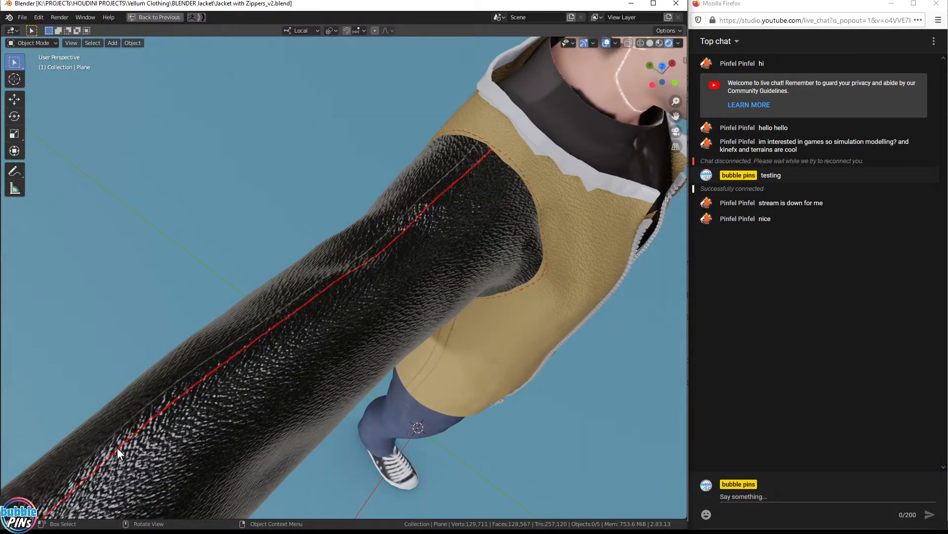
middle_click_drag(411, 242, 471, 289)
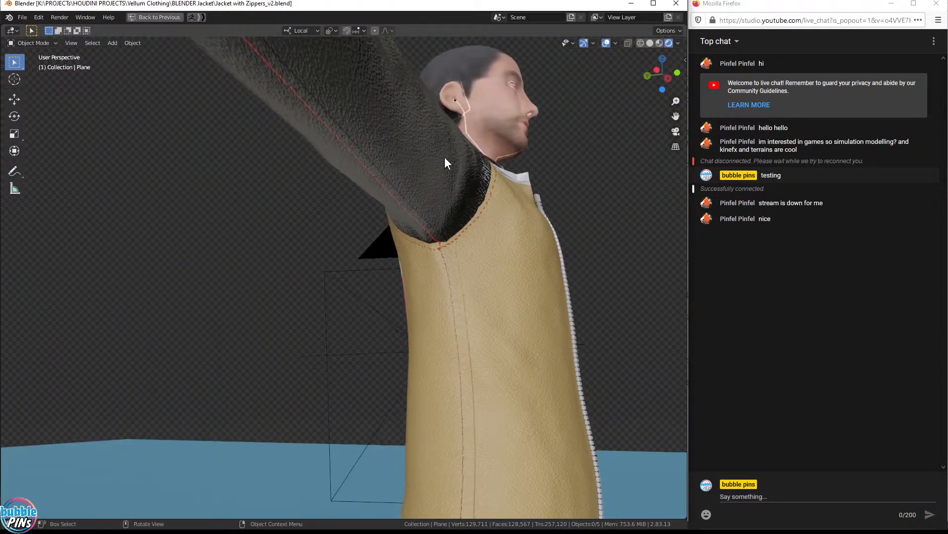
- Hide the Jacket with Seams object, show Jacket with LOGO instead, and maximize the 3D viewport
key("ctrl+space")
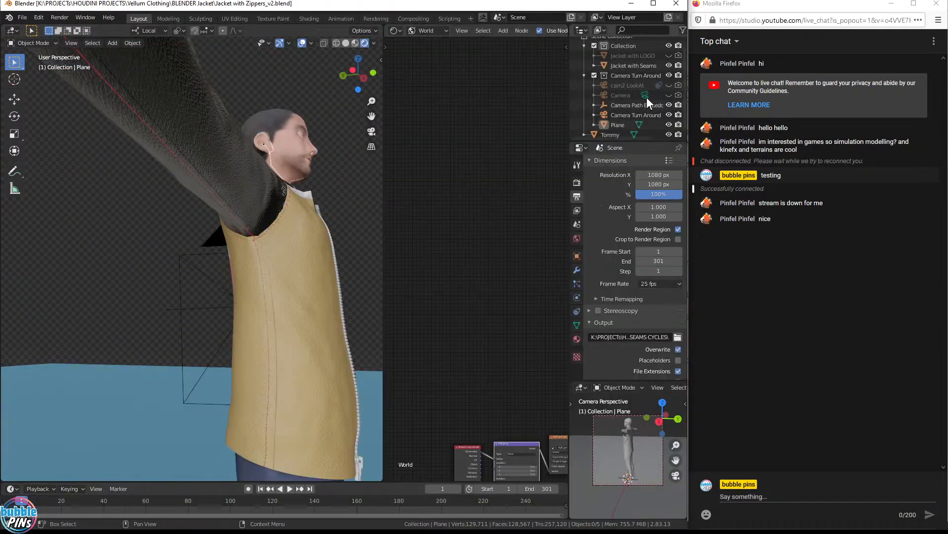
left_click(669, 66)
left_click(669, 56)
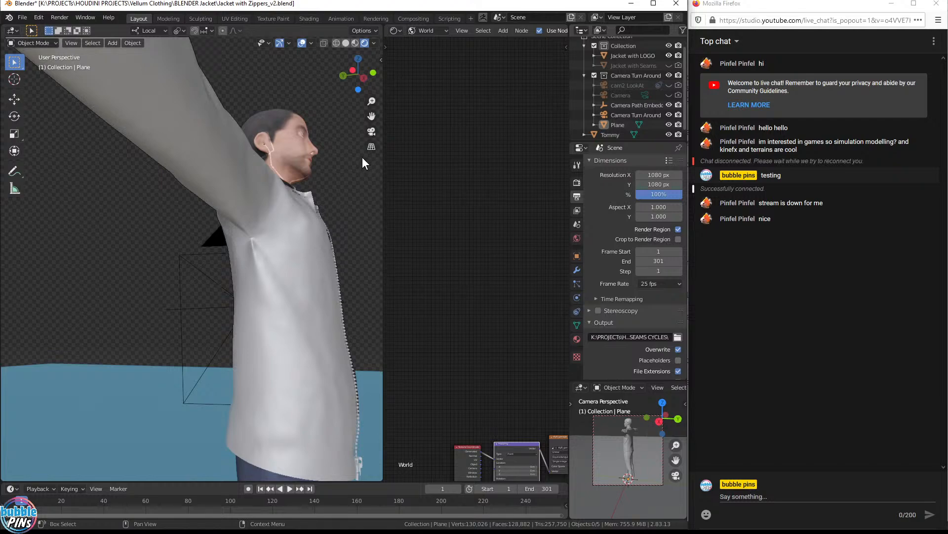
key("ctrl+space")
- Examine the knitted sides, underarms and zippered front of the green logo jacket, select it along the way, and clear the selection
middle_click_drag(504, 243, 387, 353)
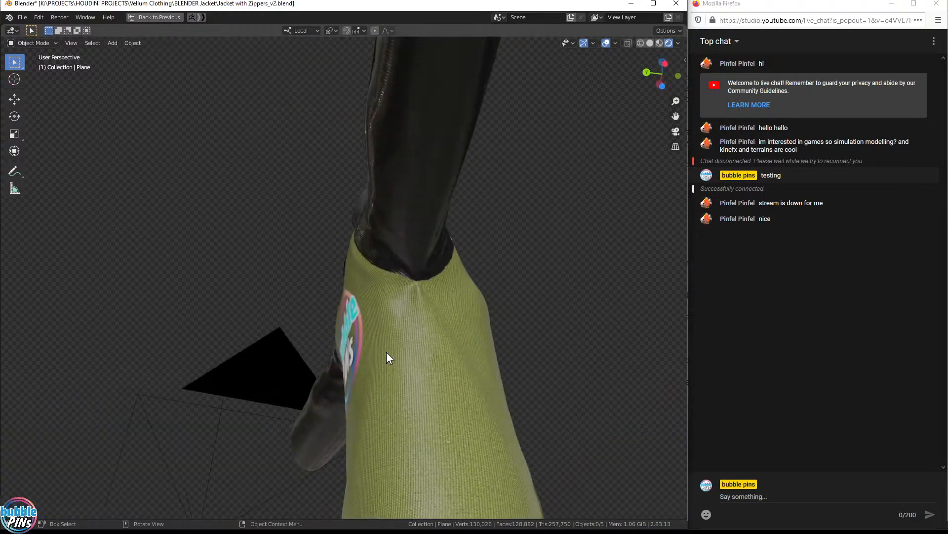
middle_click_drag(447, 399, 416, 250)
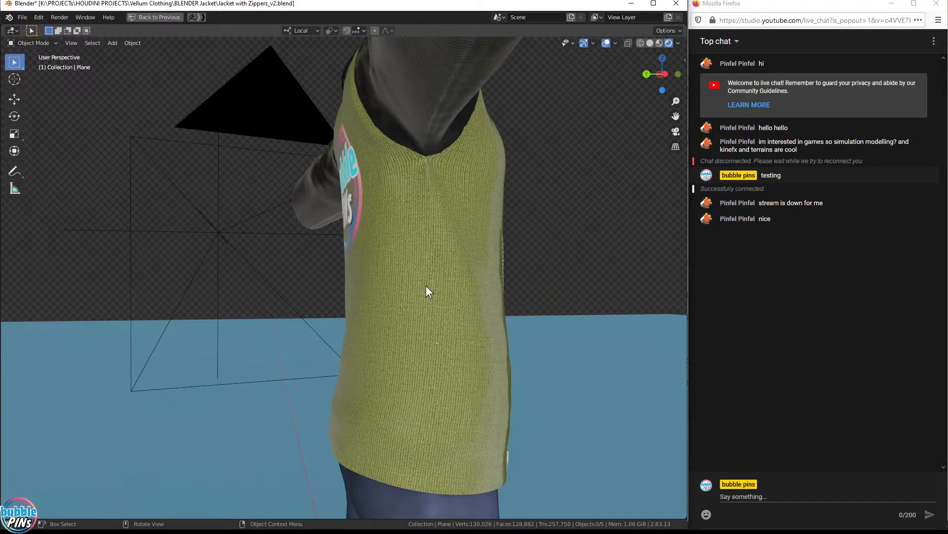
middle_click_drag(431, 179, 346, 190)
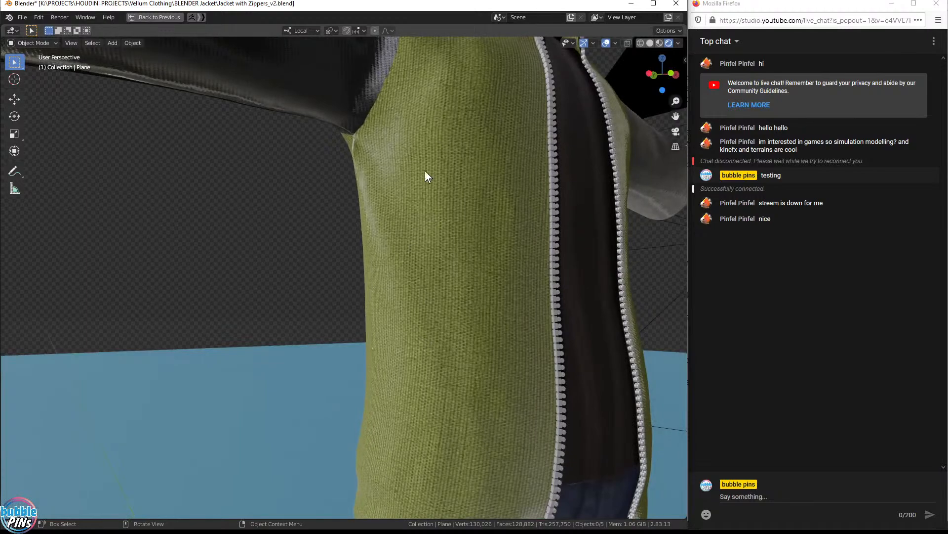
middle_click_drag(345, 292, 429, 280)
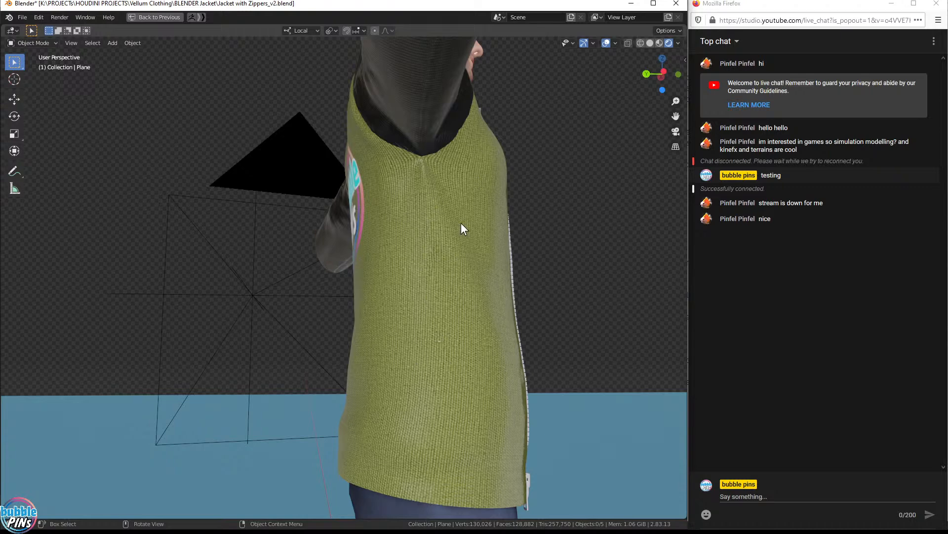
left_click(479, 206)
middle_click_drag(478, 208, 511, 130)
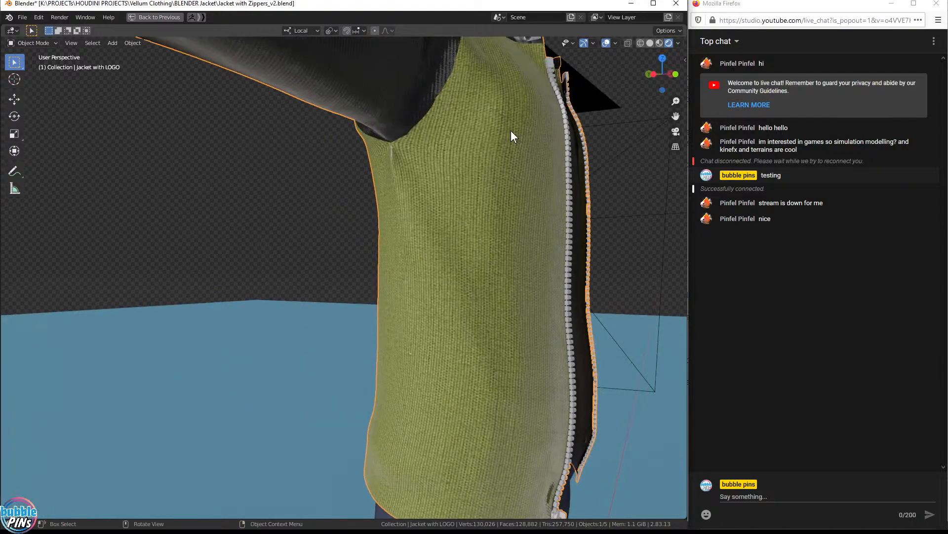
mouse_move(409, 280)
middle_mouse_down()
mouse_move(523, 267)
mouse_move(343, 298)
mouse_move(303, 252)
mouse_move(402, 262)
middle_mouse_up()
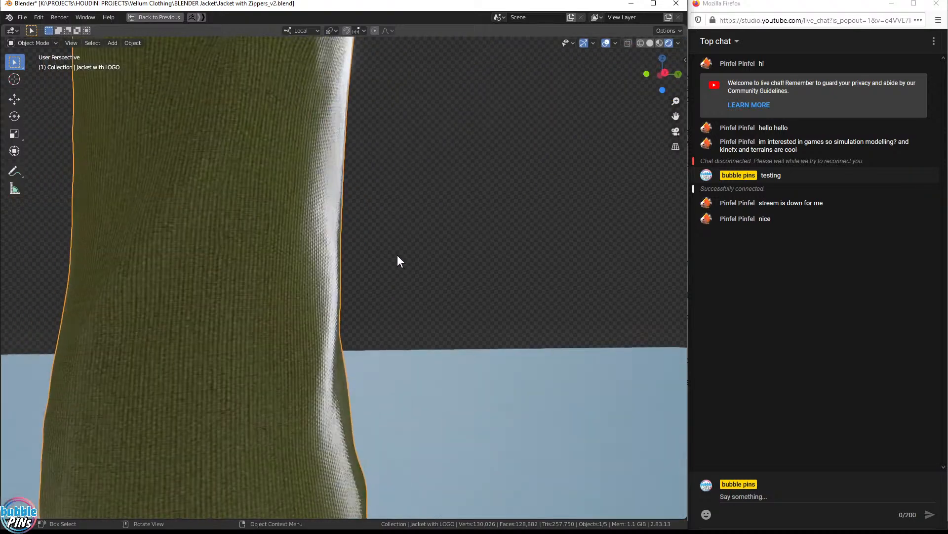
scroll(211, 260, "down", 5)
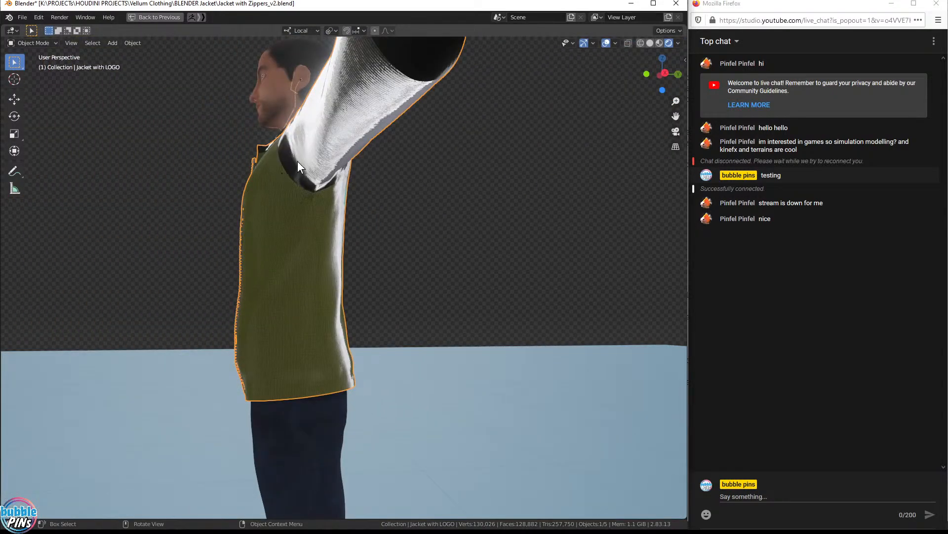
middle_click_drag(321, 159, 417, 185)
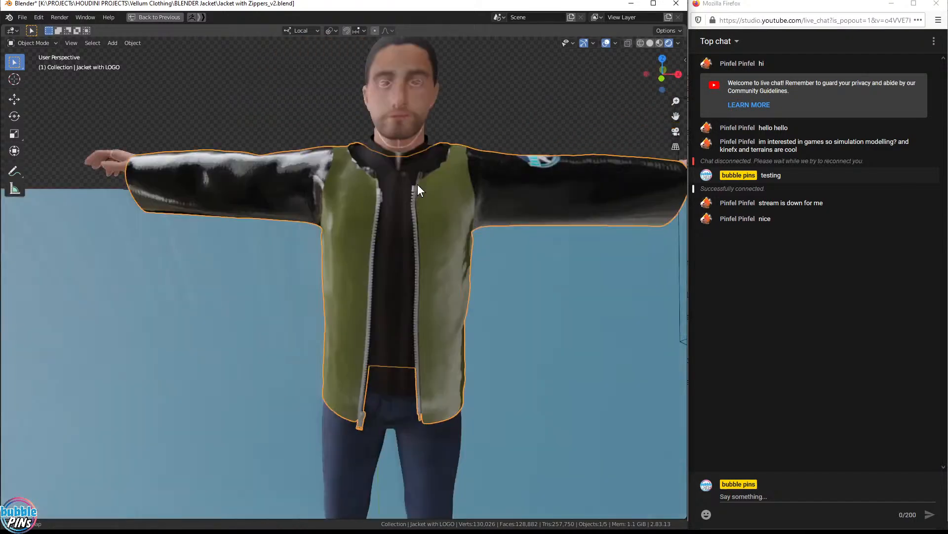
key("alt+a")
- Inspect the logo jacket from the front and below, and examine the bubble PINs logos on the sleeve and back
middle_click_drag(503, 182, 482, 250)
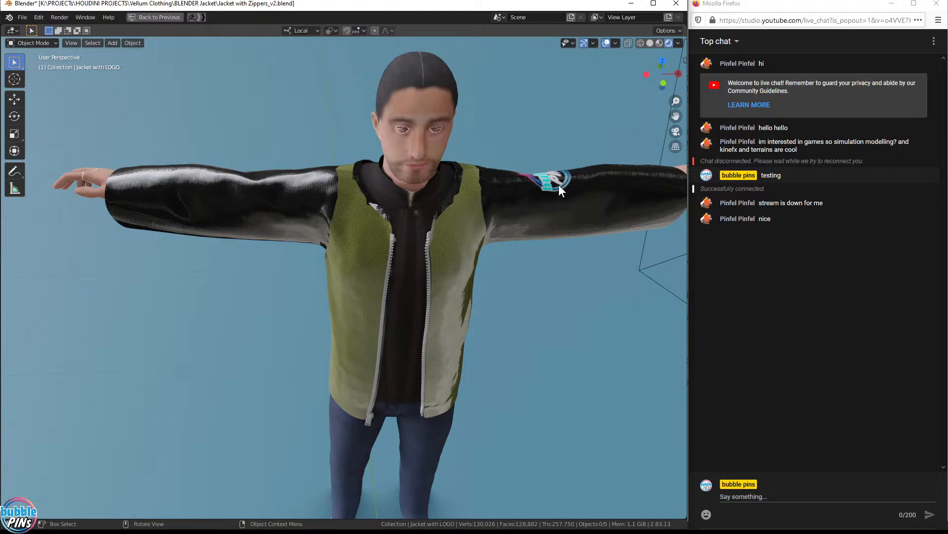
middle_click_drag(580, 216, 509, 180)
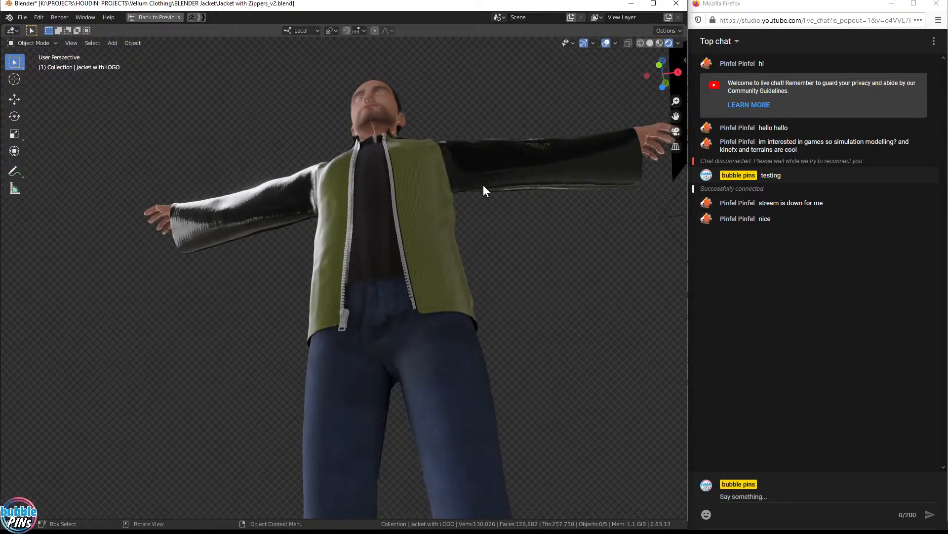
middle_click_drag(534, 148, 447, 361)
middle_click_drag(525, 326, 308, 464)
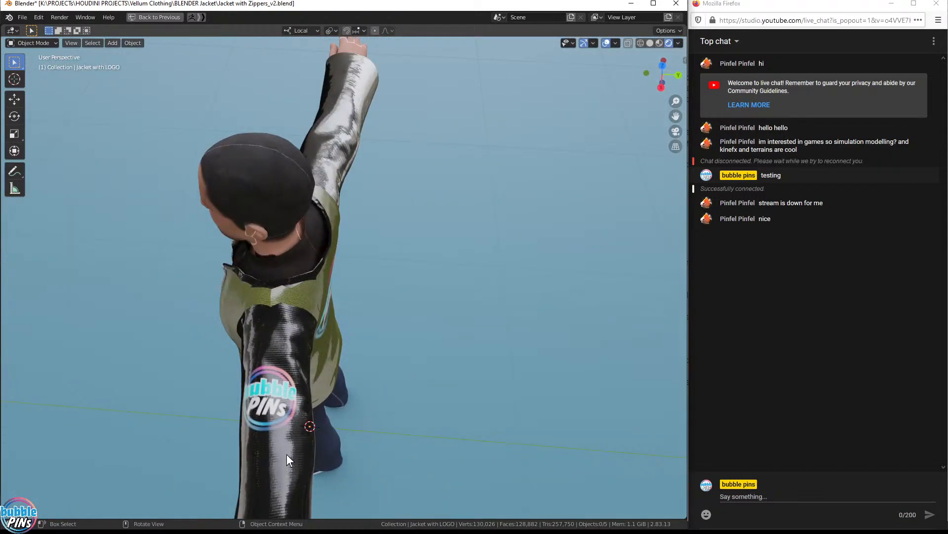
middle_click_drag(337, 222, 518, 114)
middle_click_drag(424, 254, 261, 208)
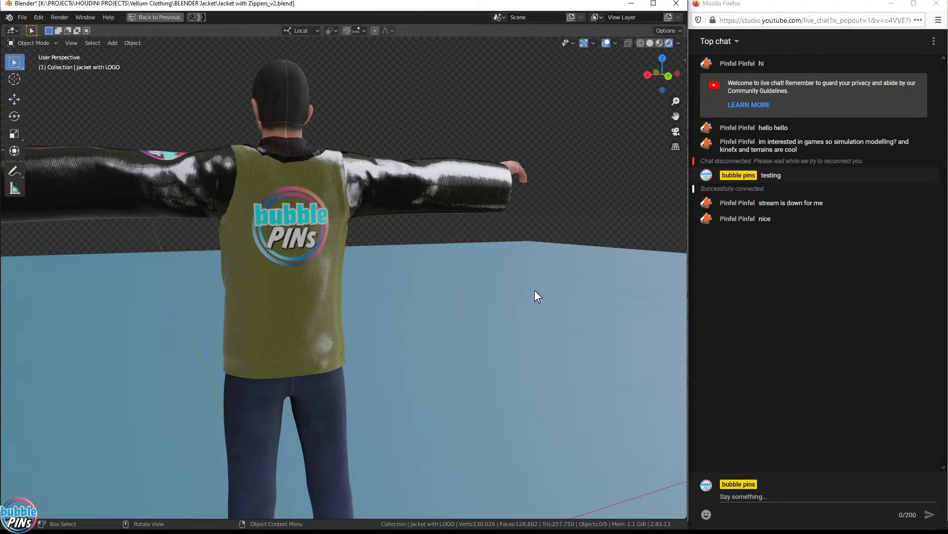
- Restore the full Blender layout, move its window aside to reveal the Belts Part B topics notes, and briefly highlight the "Membership Perks 1 & 2" line
key("ctrl+space")
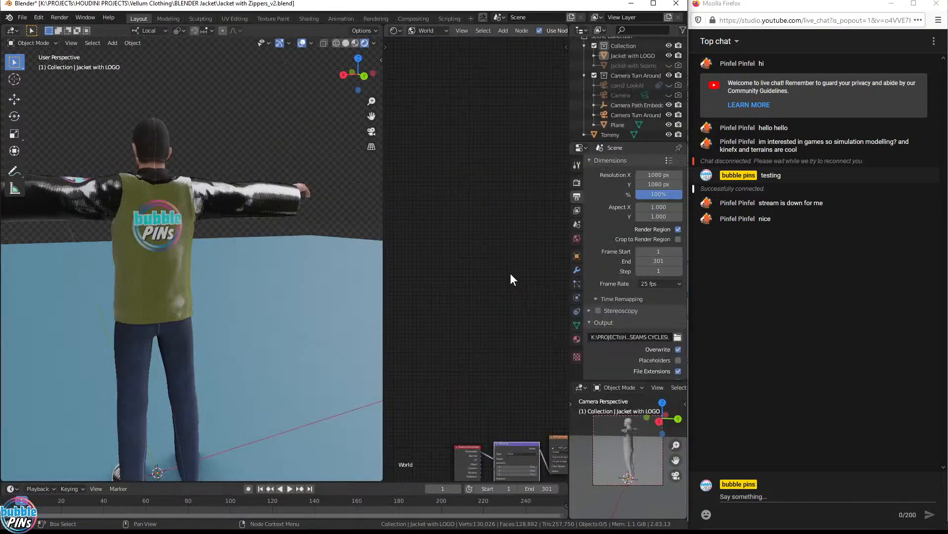
left_click_drag(593, 4, 947, 15)
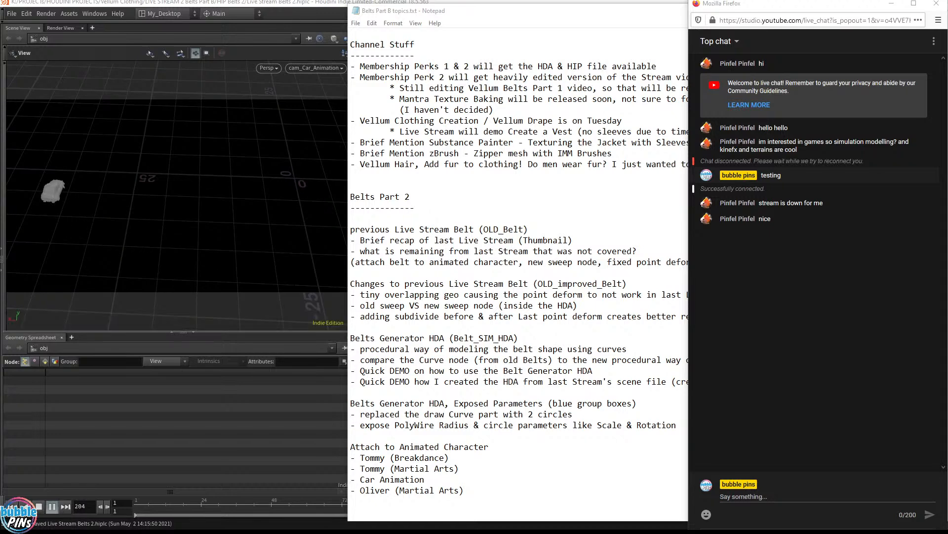
left_click_drag(365, 66, 627, 66)
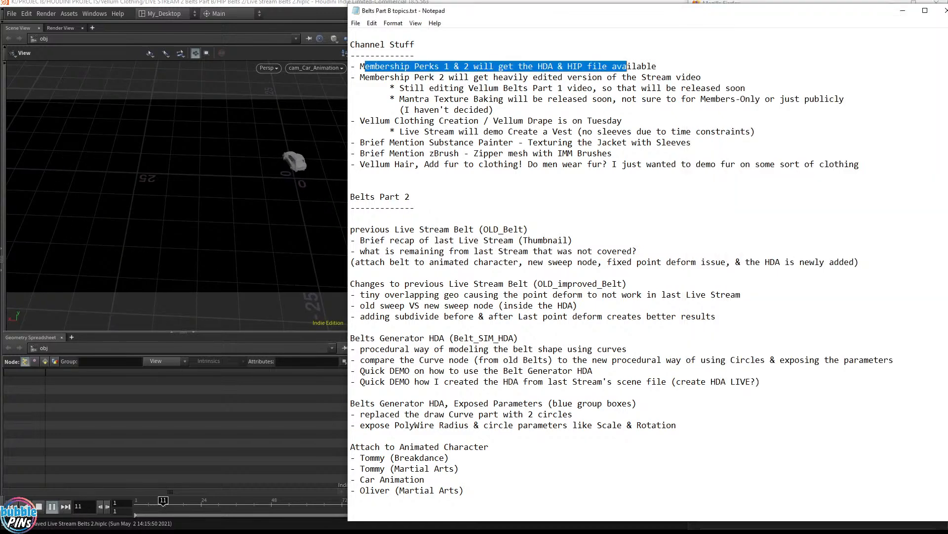
left_click(518, 66)
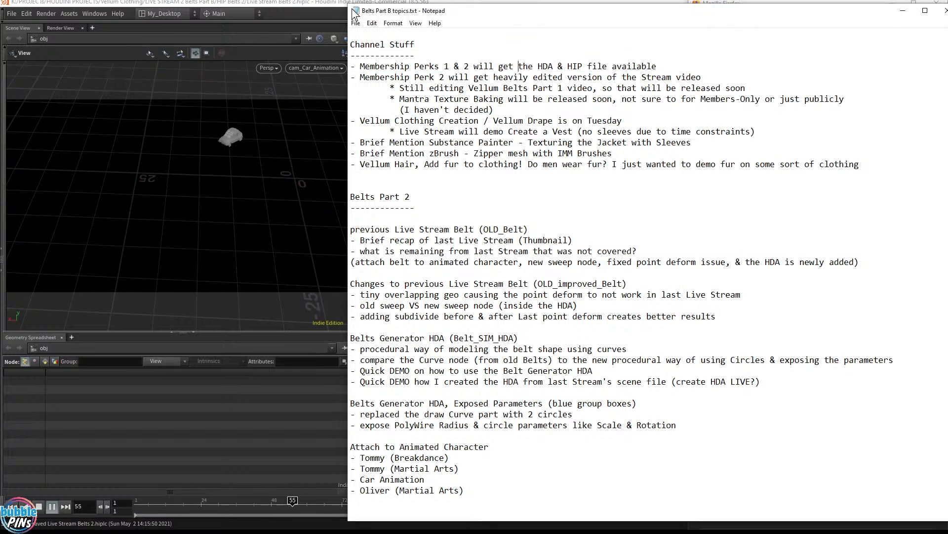
- Shrink the Belts Part B topics notes window to fit below the viewport beside the live chat, and highlight the "Membership Perks 1 & 2" line
left_click_drag(348, 1, 402, 329)
left_click_drag(555, 345, 175, 292)
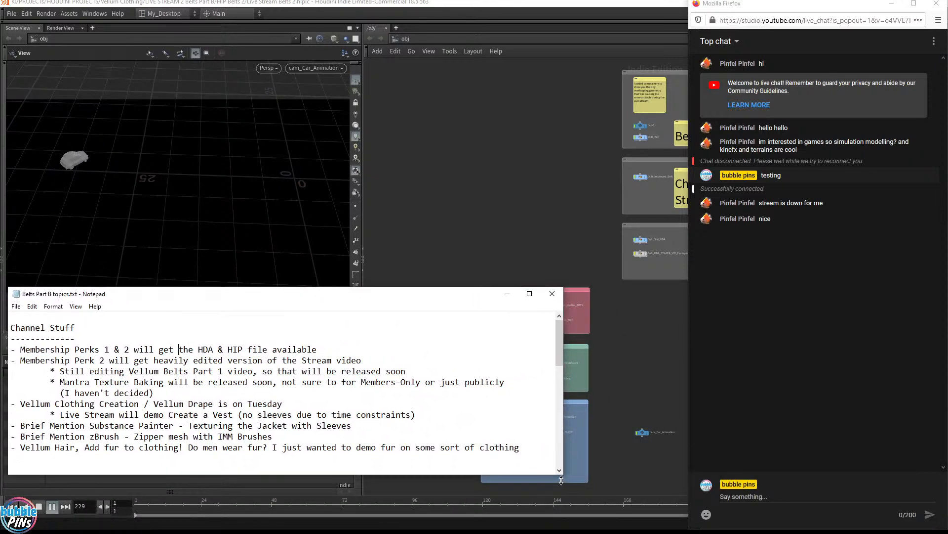
left_click_drag(563, 473, 685, 520)
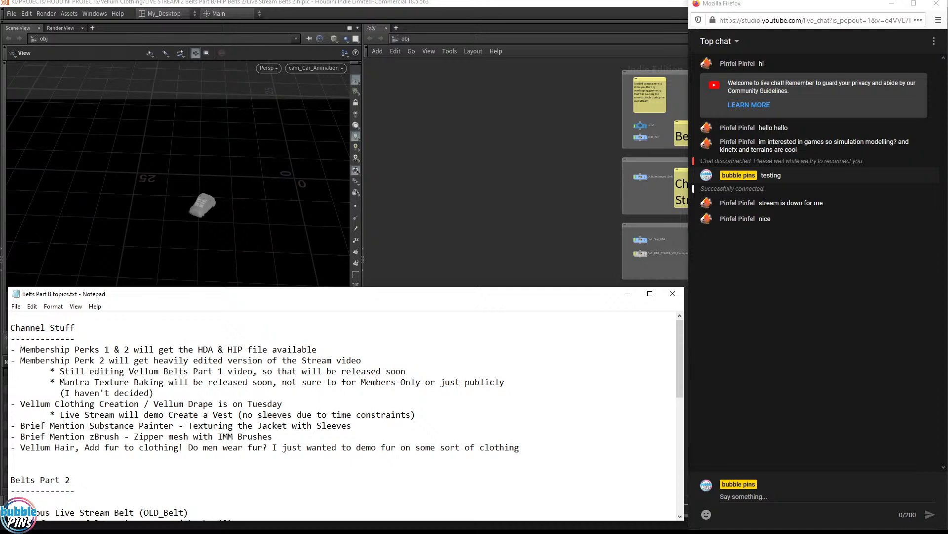
left_click_drag(20, 349, 277, 350)
left_click(407, 371)
left_click_drag(25, 349, 311, 349)
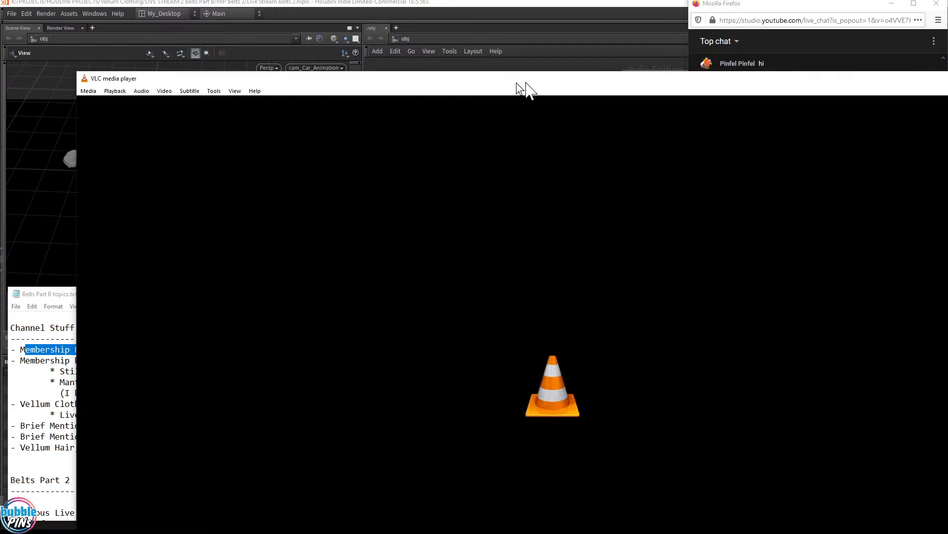
- Switch to VLC media player, shrink and reposition its empty window, and load Belt HDA DEMO.mp4 for playback
left_click_drag(524, 83, 500, 52)
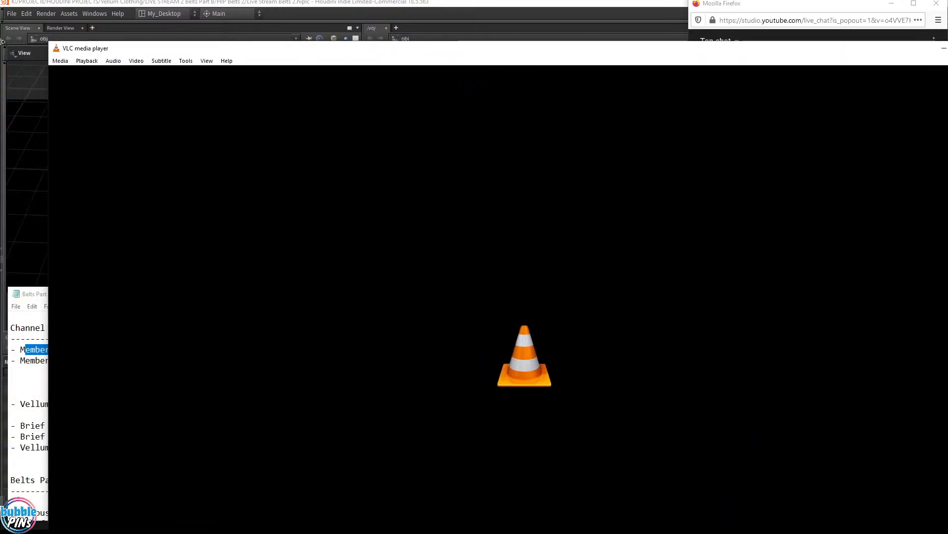
left_click_drag(48, 42, 400, 145)
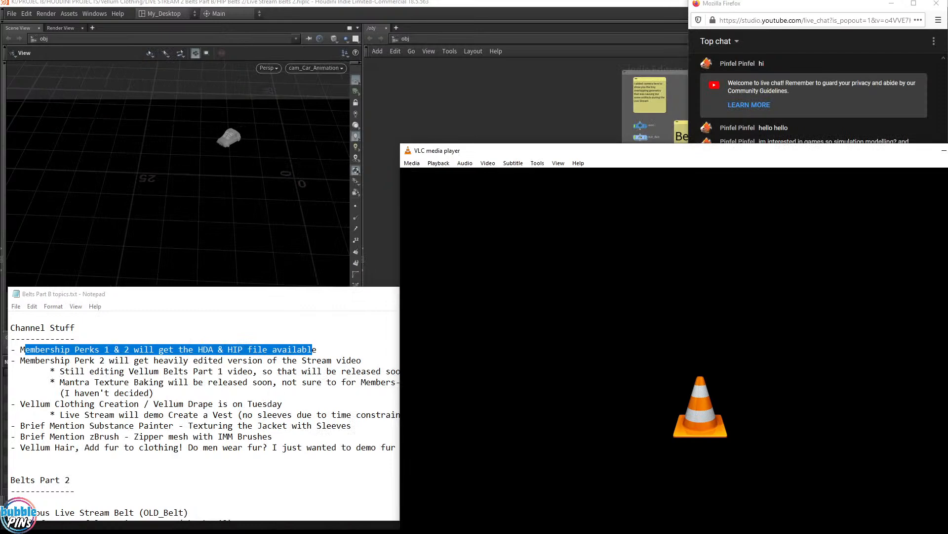
left_click_drag(615, 533, 702, 419)
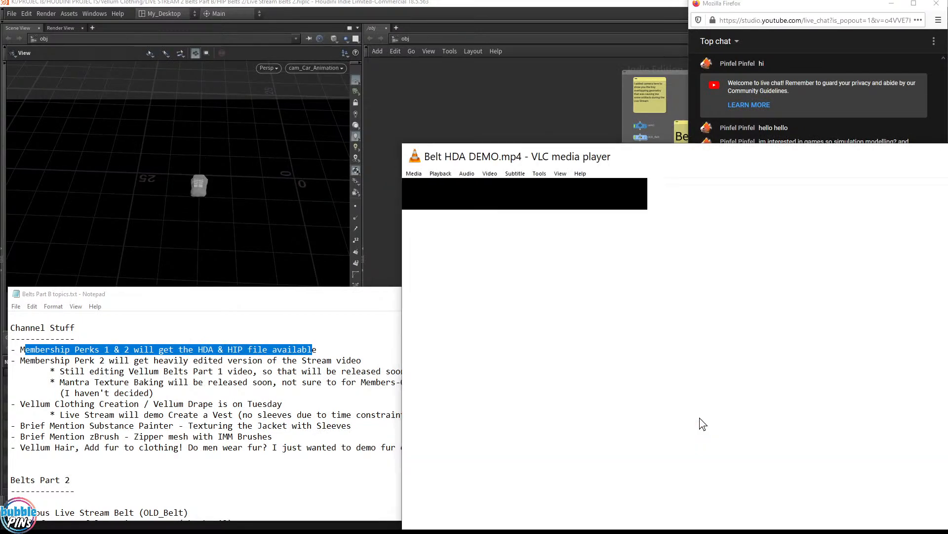
- Resize the playing Belt HDA DEMO.mp4 window to fit above the notes without covering the live chat, and mute its audio
left_click_drag(640, 155, 630, 154)
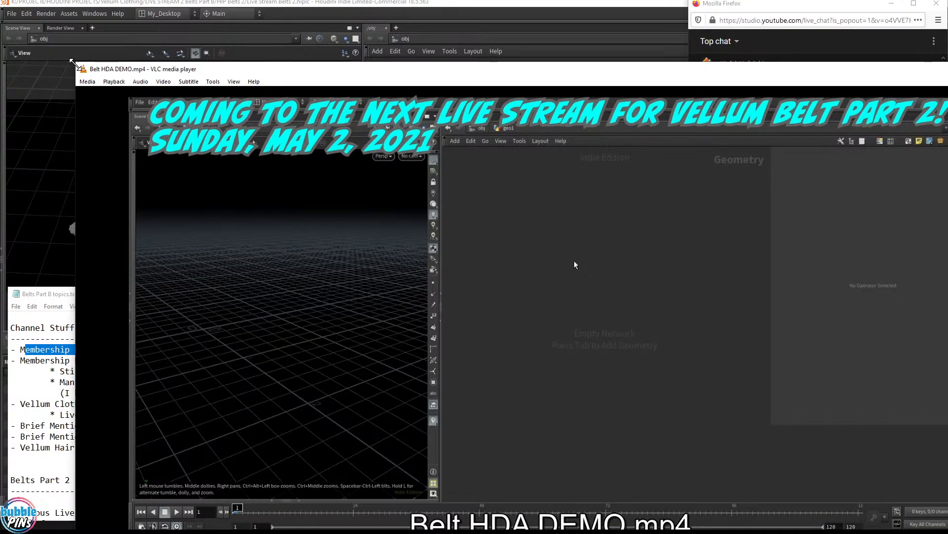
left_click_drag(75, 64, 470, 287)
left_click_drag(748, 291, 412, 95)
left_click(637, 390)
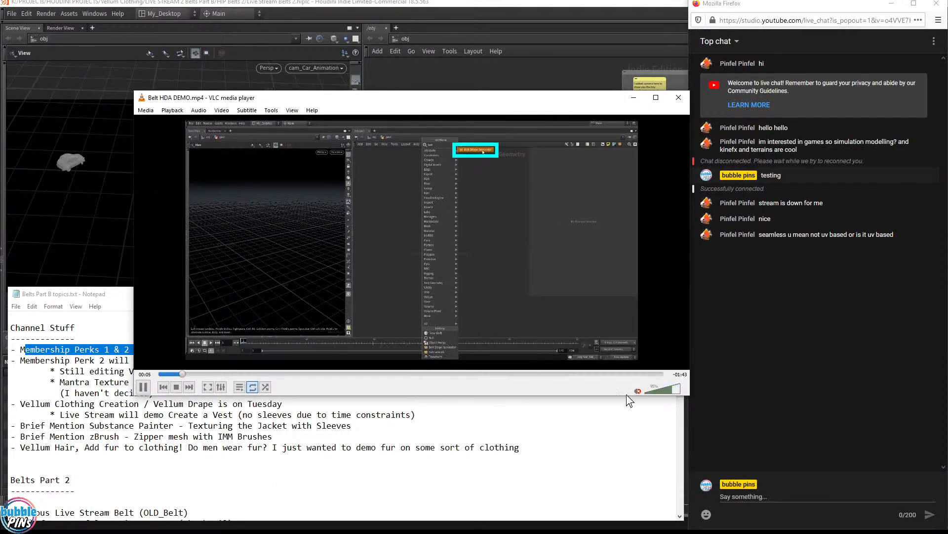
left_click_drag(487, 91, 479, 19)
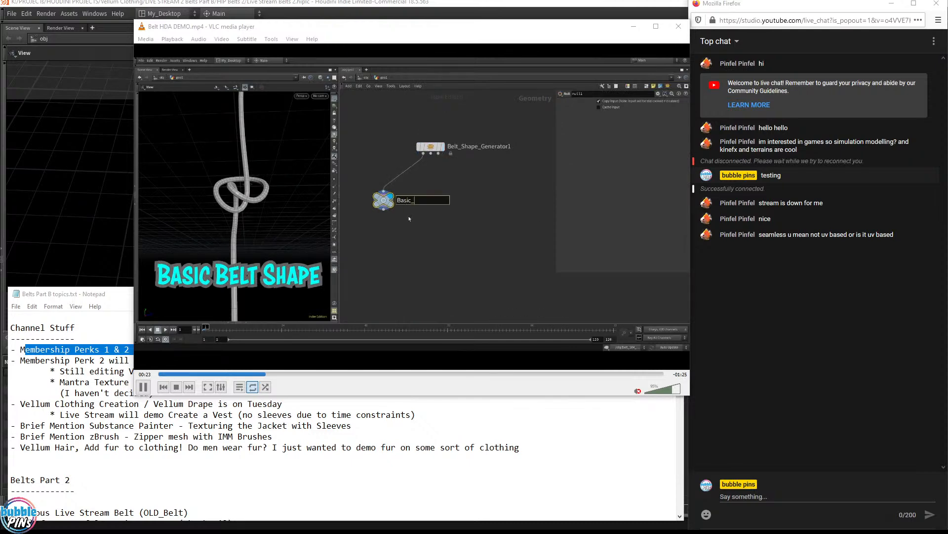
- Open Live Stream Vellum Clothing.png over the belt demo, highlight the chat question about seamless UVs, and pause the demo video
left_click_drag(163, 533, 340, 133)
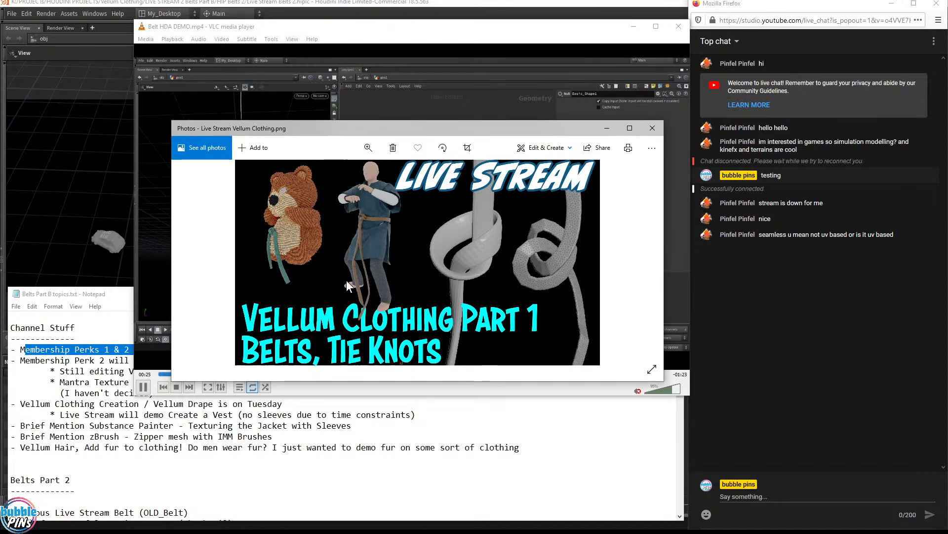
left_click_drag(506, 127, 508, 90)
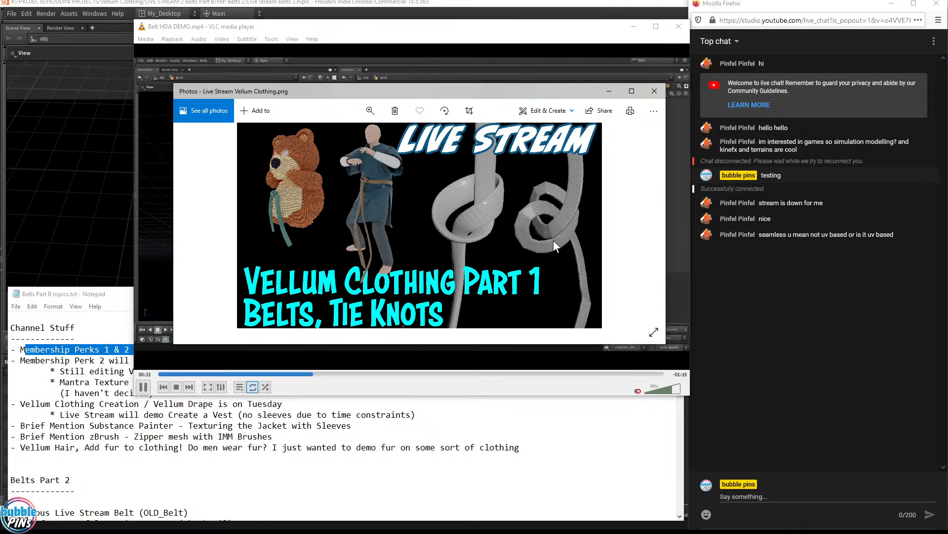
left_click_drag(766, 235, 840, 234)
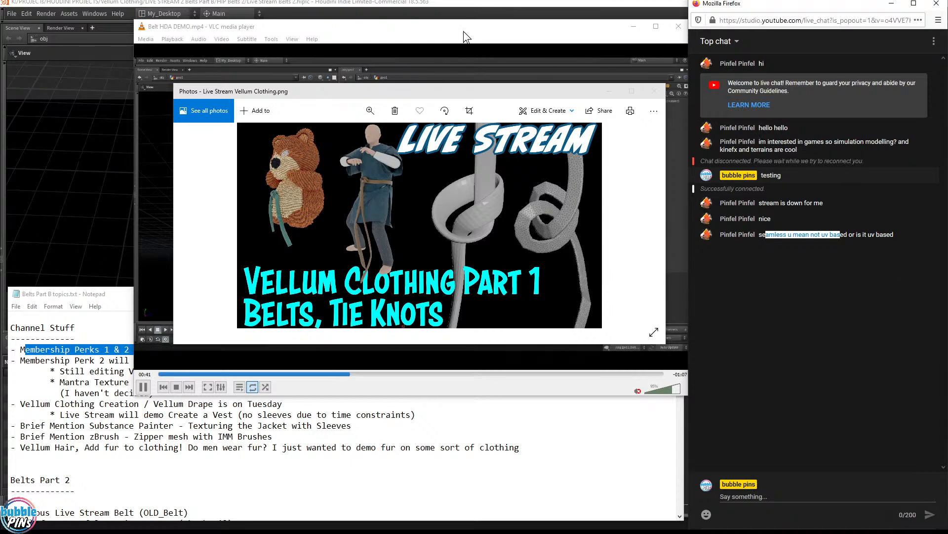
left_click(504, 301)
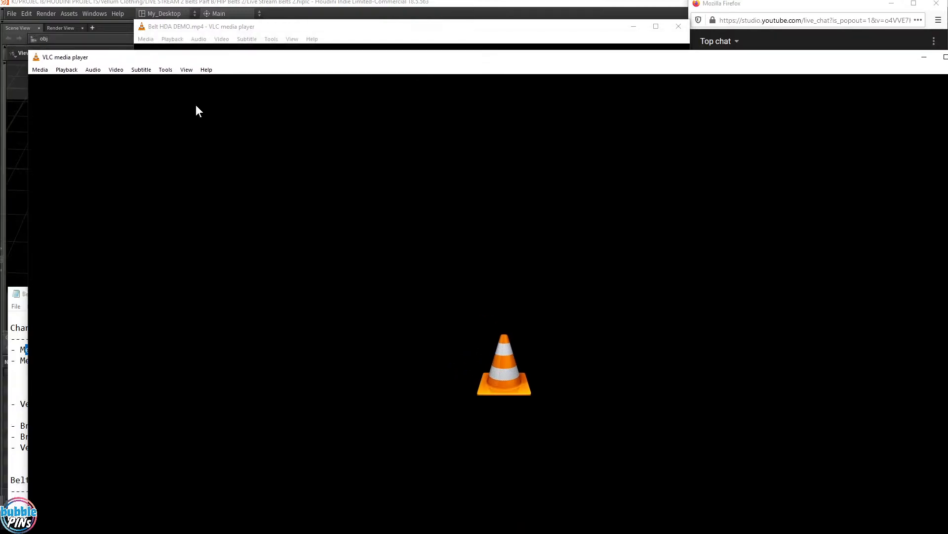
- Load Vellum Clothing Creation SEAMLESS UVs PROMO.mp4 in a second VLC window and resize it to fit over the belt demo
left_click_drag(24, 49, 500, 222)
left_click_drag(739, 230, 473, 28)
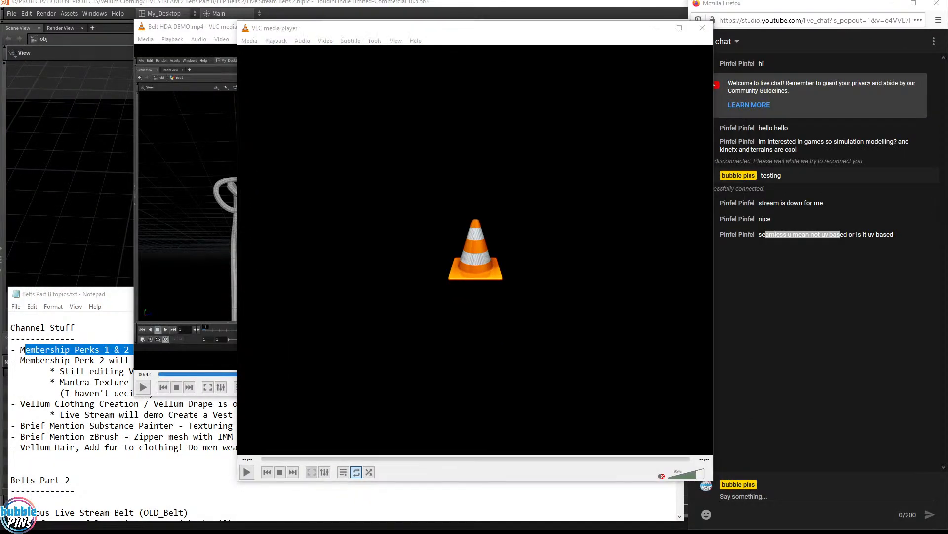
left_click_drag(482, 286, 470, 292)
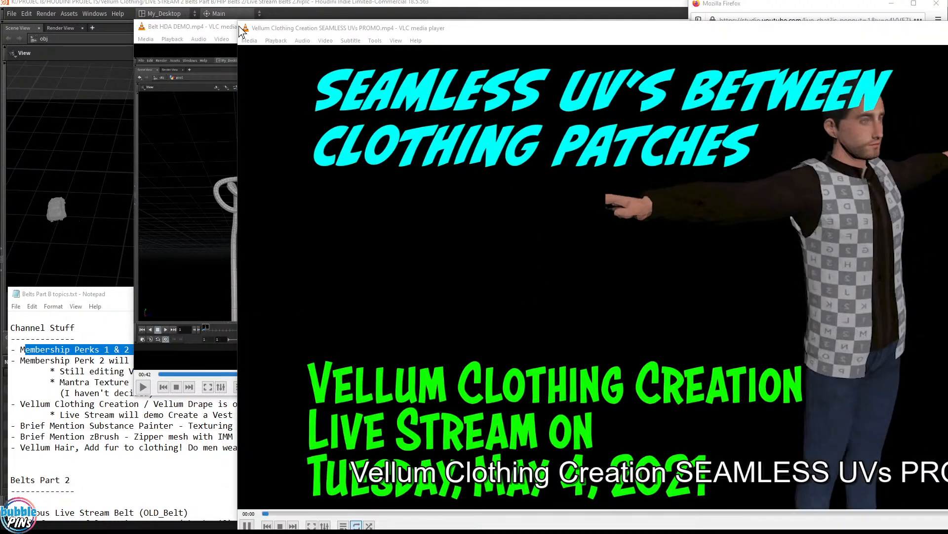
left_click_drag(241, 24, 562, 234)
left_click_drag(840, 241, 443, 36)
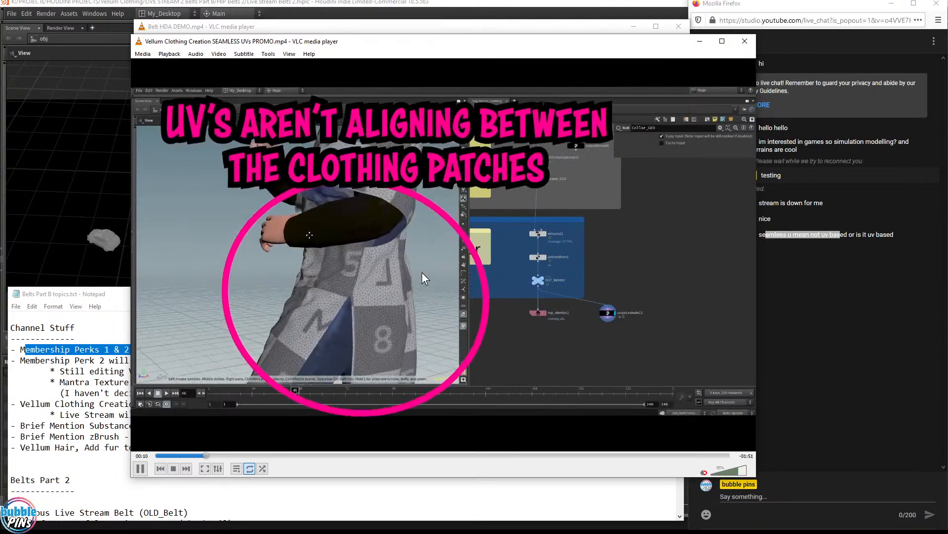
- Review the promo's misaligned patch UVs, scrubbing back to 00:07 and on to 00:12, and play into the clothing patches explanation with pauses
left_click(350, 266)
left_click_drag(206, 455, 189, 456)
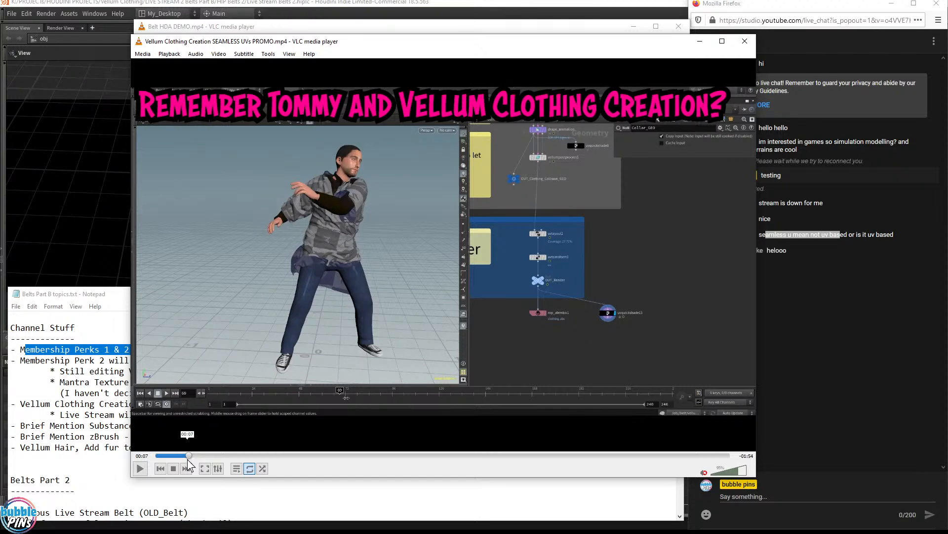
left_click_drag(188, 460, 213, 458)
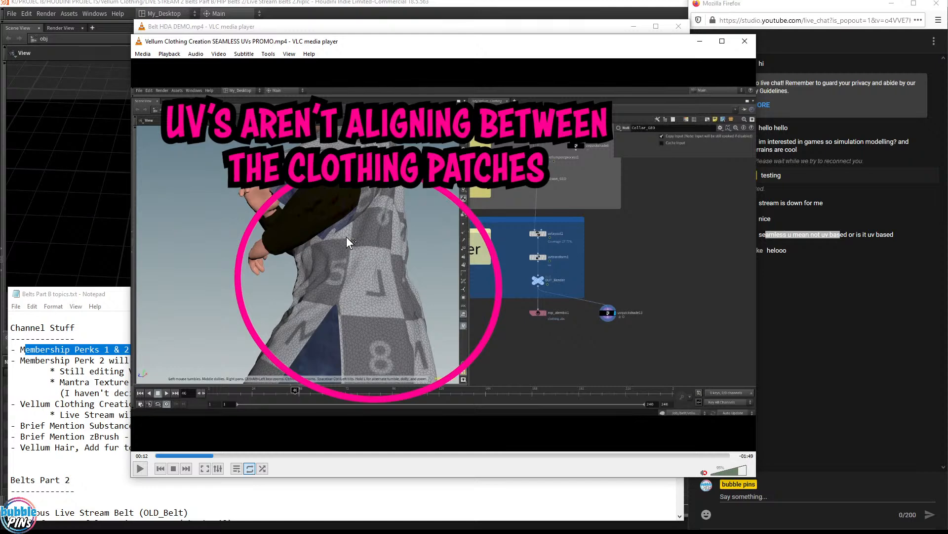
left_click(458, 424)
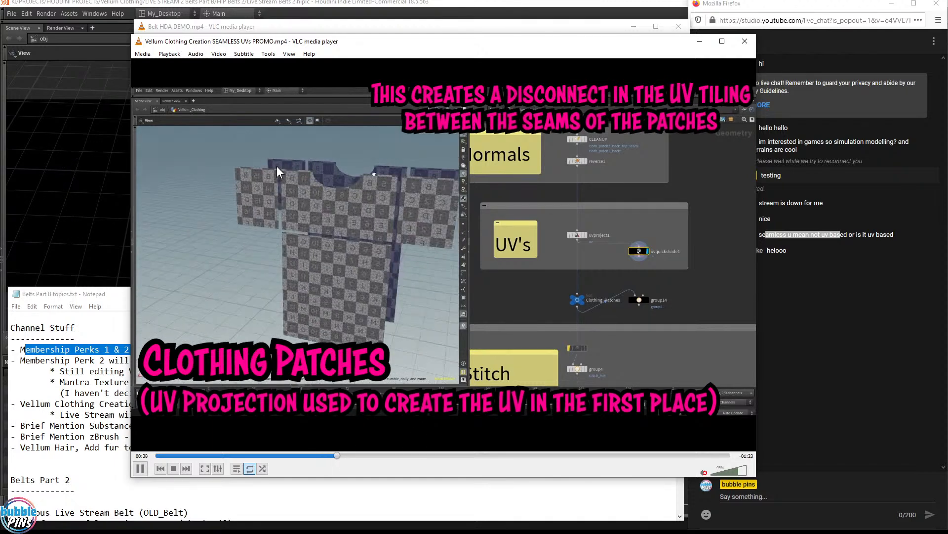
key("space")
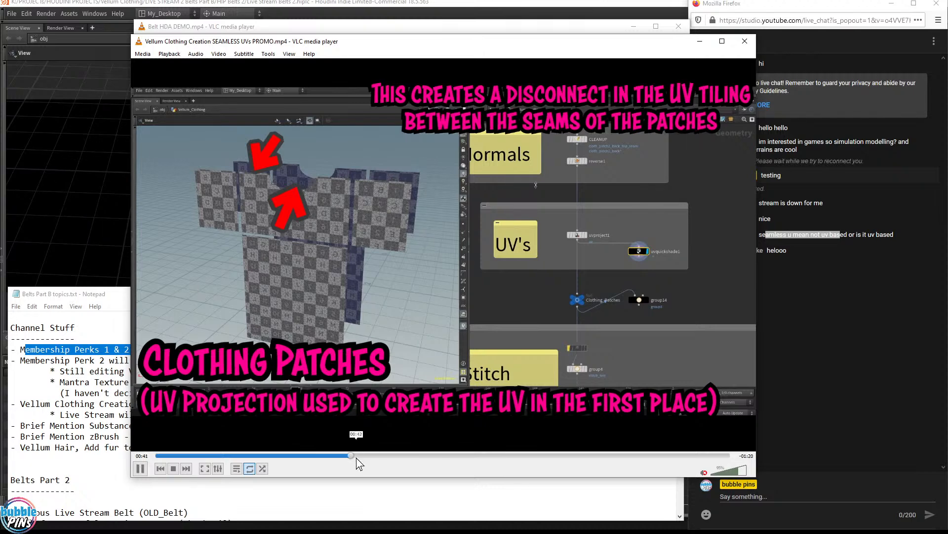
- Skip the promo ahead to the "Seamless UV's between patches" section and examine the vest's side, pausing at 00:58
left_click_drag(357, 455, 423, 452)
left_click(241, 285)
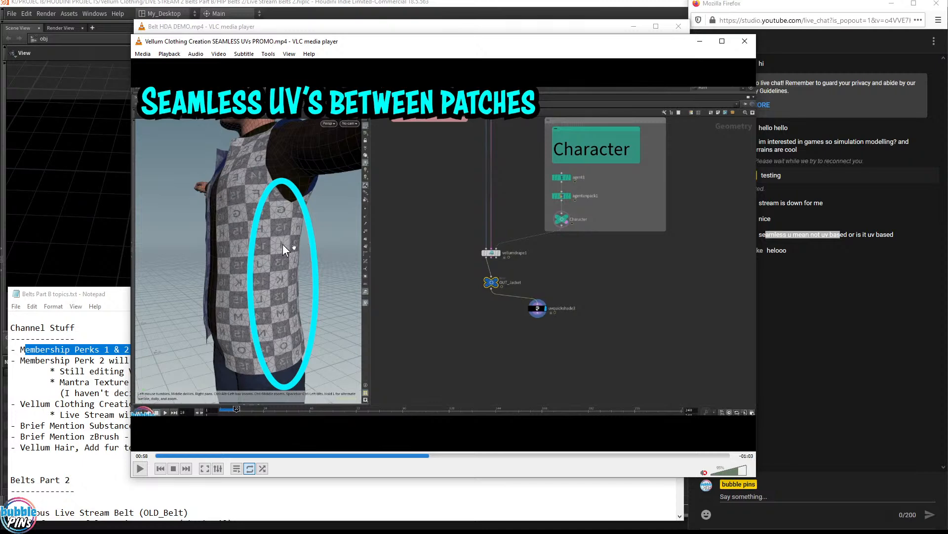
left_click(322, 301)
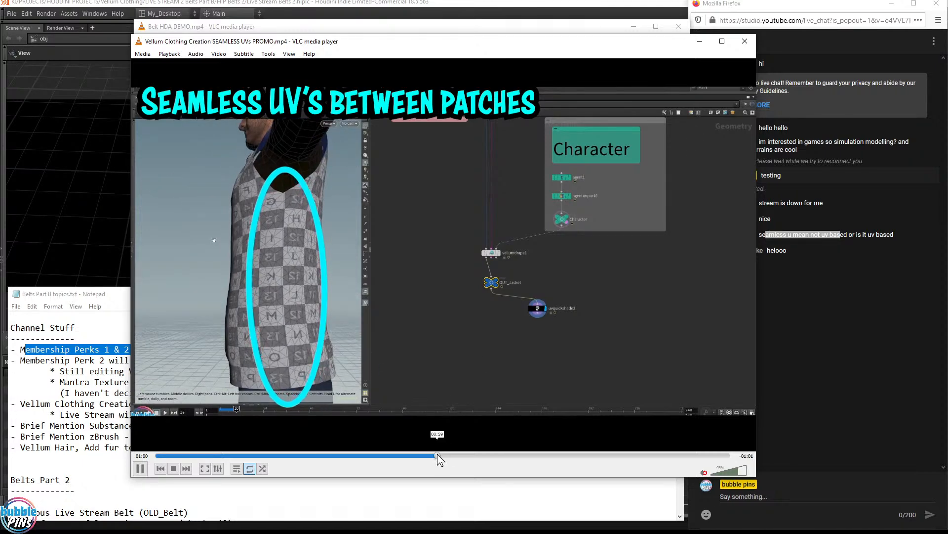
- Scrub the promo through the clothing patches and real clothing pattern sections at 01:37 and 01:43 to the draped vest at 01:53
left_click_drag(437, 455, 465, 455)
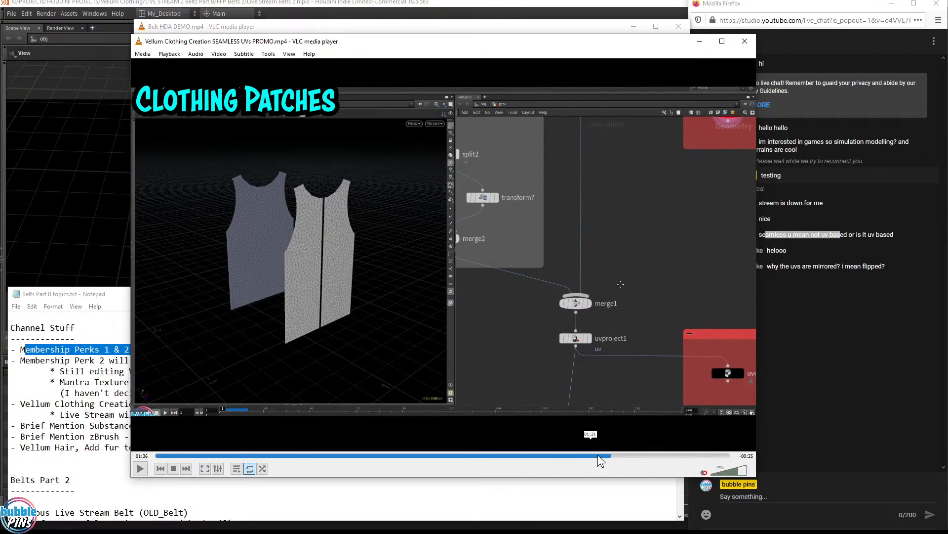
left_click_drag(610, 456, 622, 456)
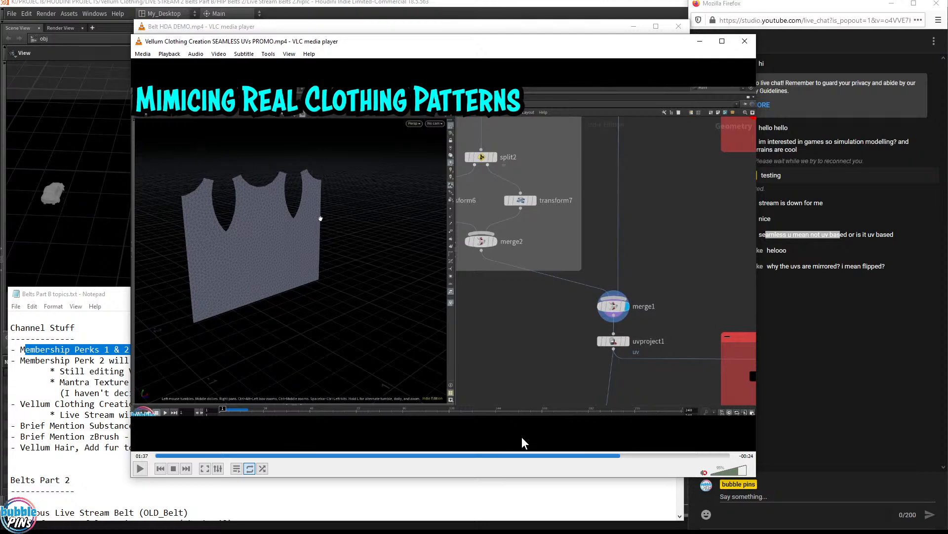
left_click_drag(619, 457, 645, 460)
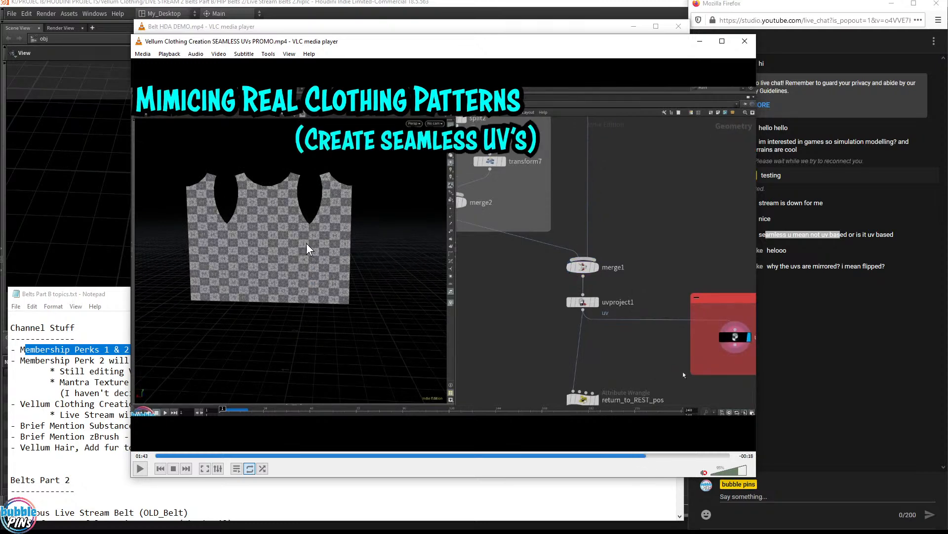
left_click(662, 456)
left_click_drag(662, 455, 697, 459)
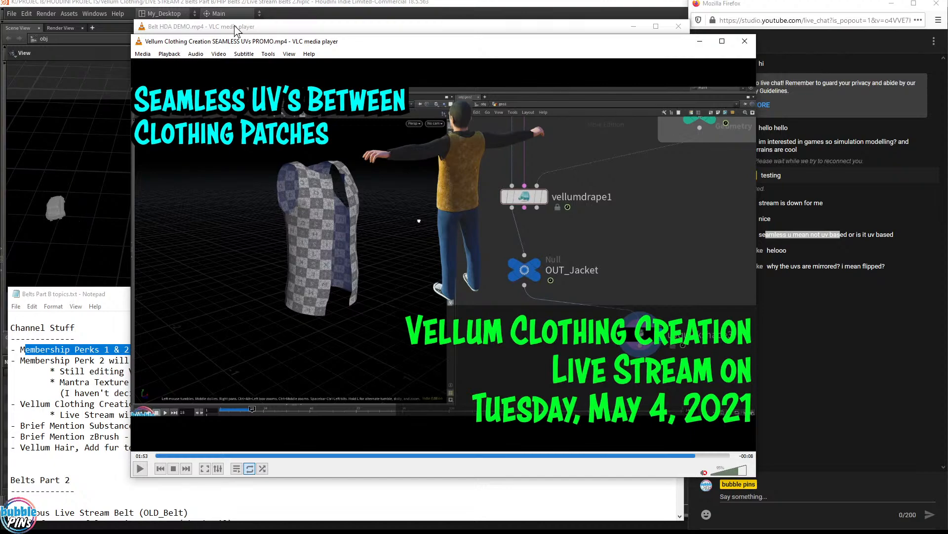
- Move the seamless UVs promo window off the screen and highlight "Perks 1 & 2 will" in the topic notes
left_click_drag(229, 46, 947, 60)
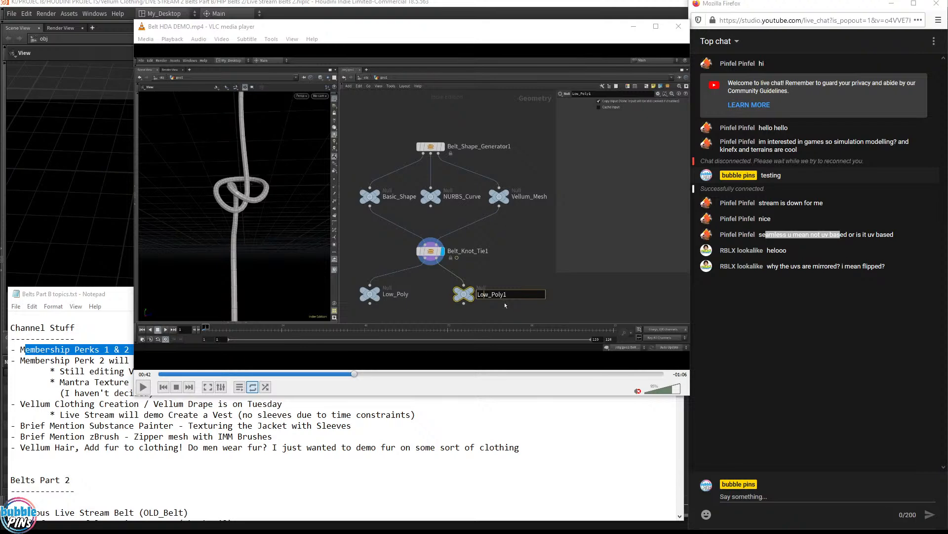
left_click(70, 480)
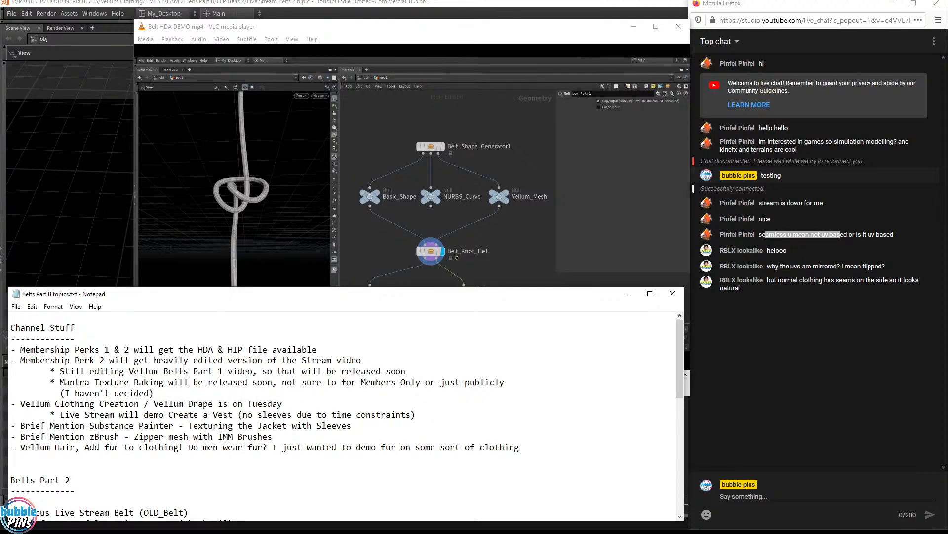
left_click_drag(89, 349, 159, 349)
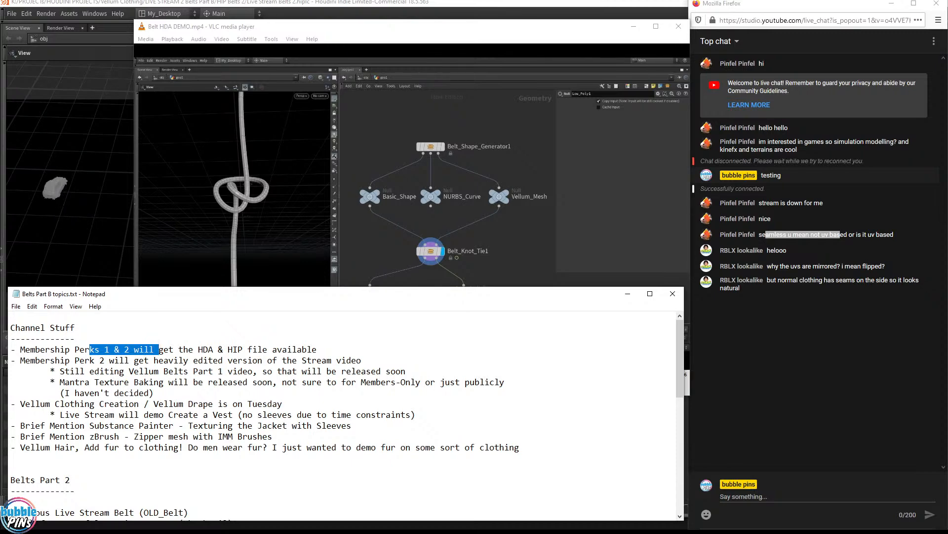
- Bring the Live Stream Vellum Clothing.png thumbnail forward, enlarge its window, and return the Belt HDA demo video to the front
key("alt+Tab")
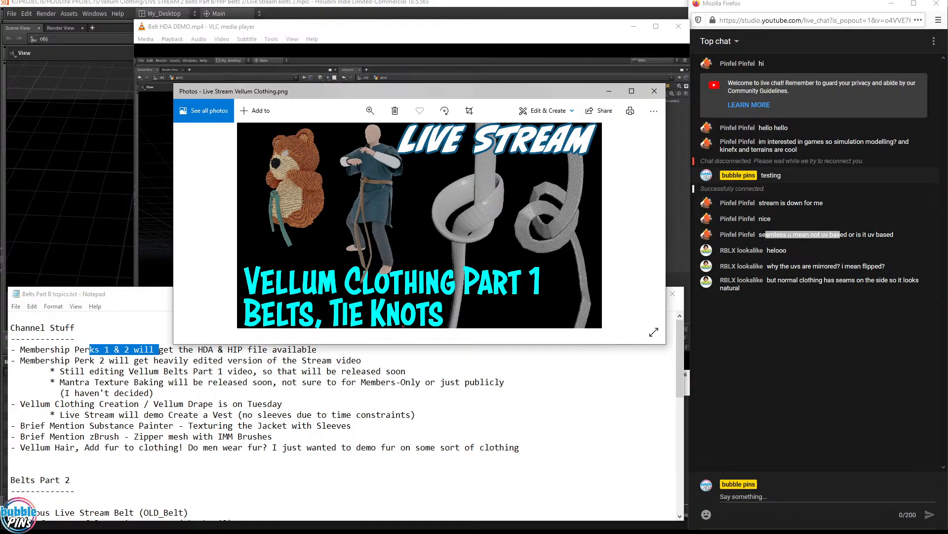
left_click_drag(663, 348, 656, 416)
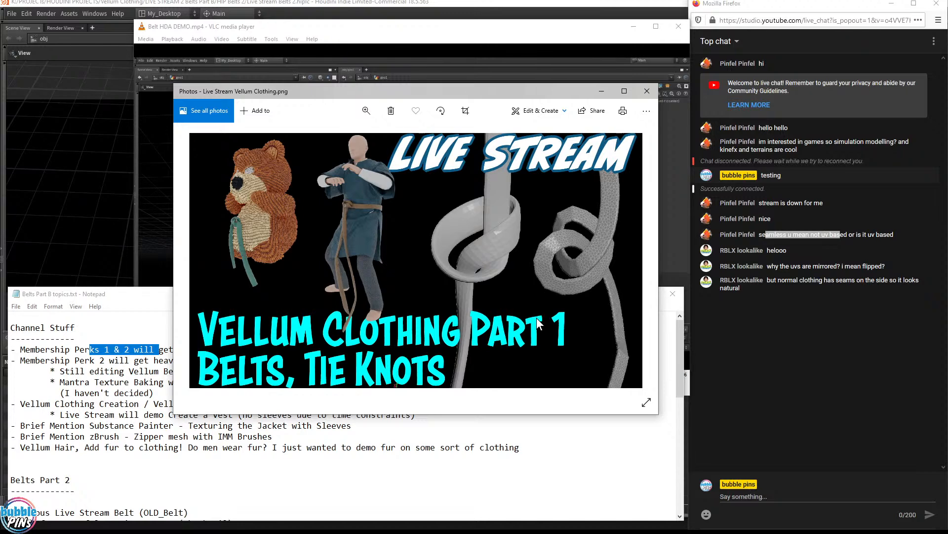
left_click(388, 53)
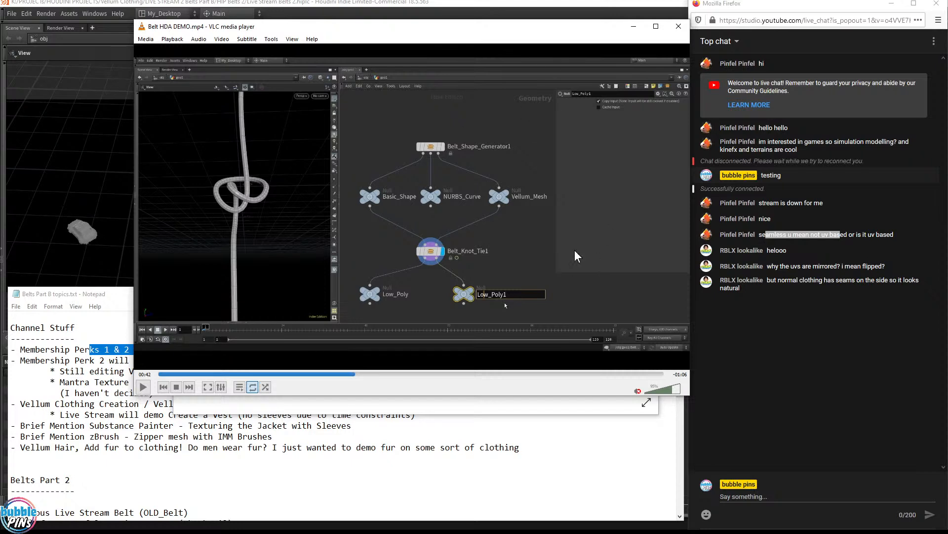
- Clear the text highlights in the topic notes and the live chat, keeping the Belt HDA demo video in front
left_click(588, 439)
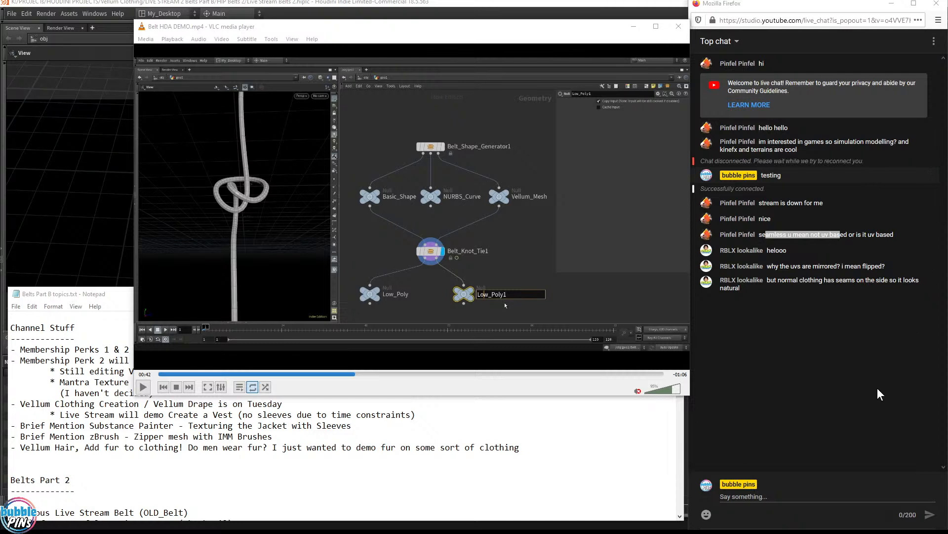
left_click(423, 42)
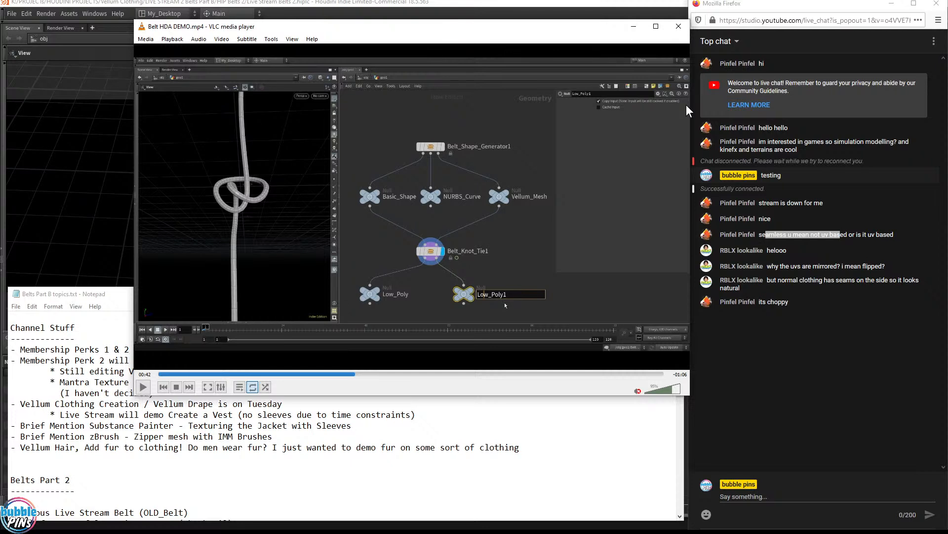
left_click(766, 313)
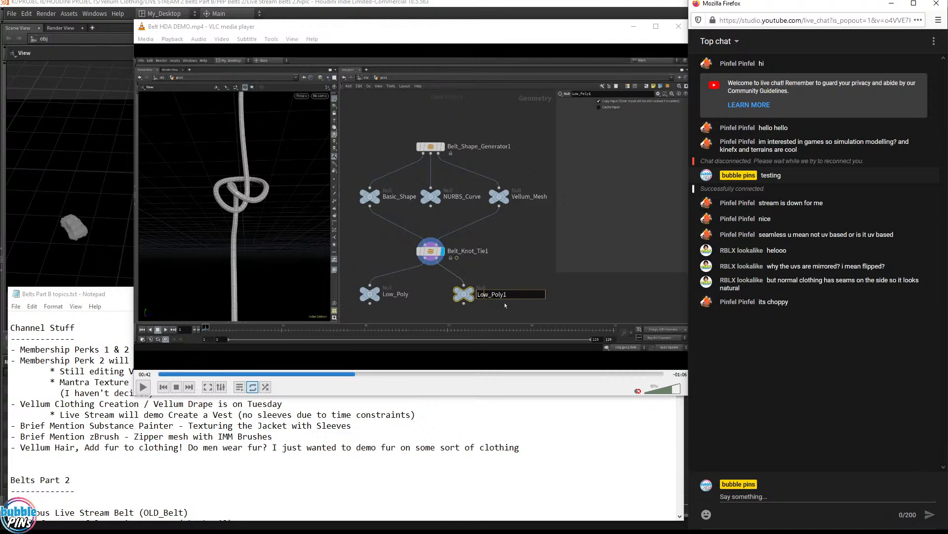
- Bring the topic notes to the front and highlight the Membership Perk 2 lines, including "Vellum Belts Part 1 video,"
left_click(268, 425)
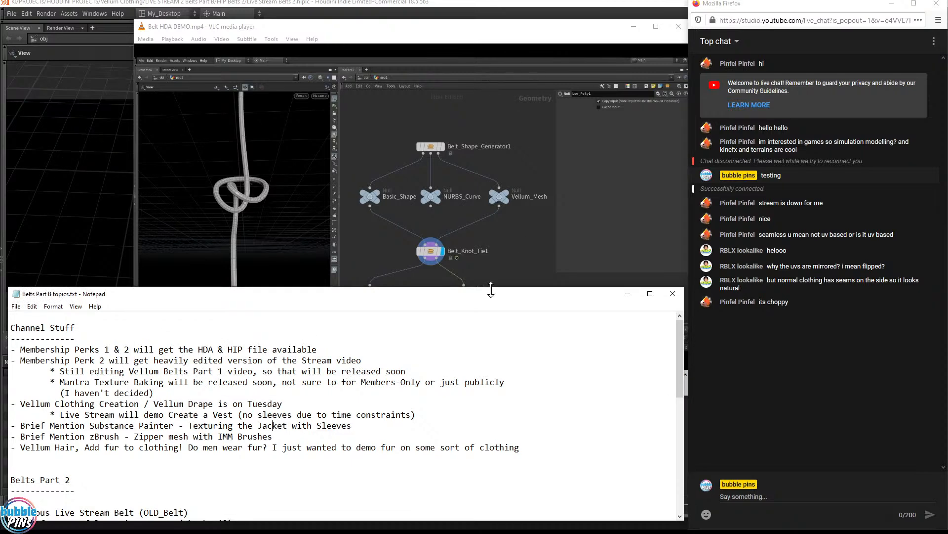
left_click(546, 265)
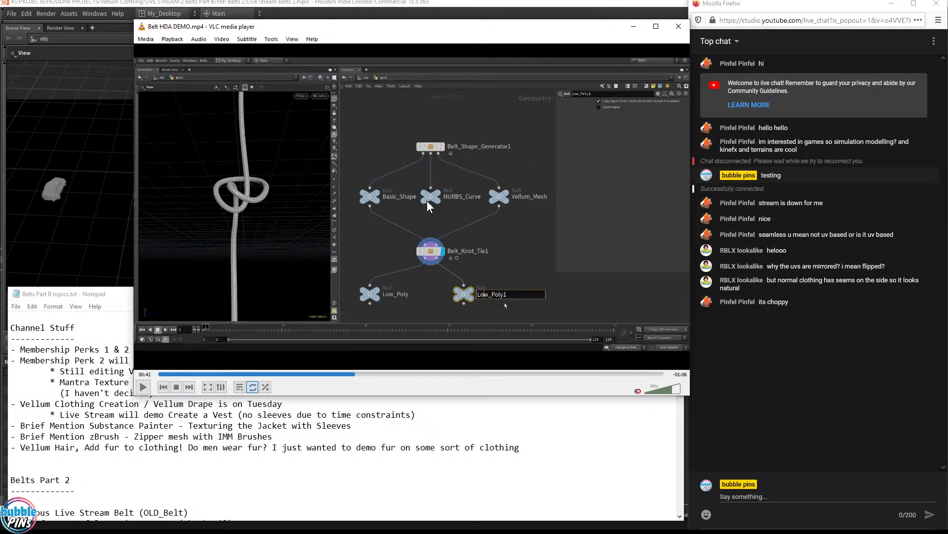
left_click(241, 414)
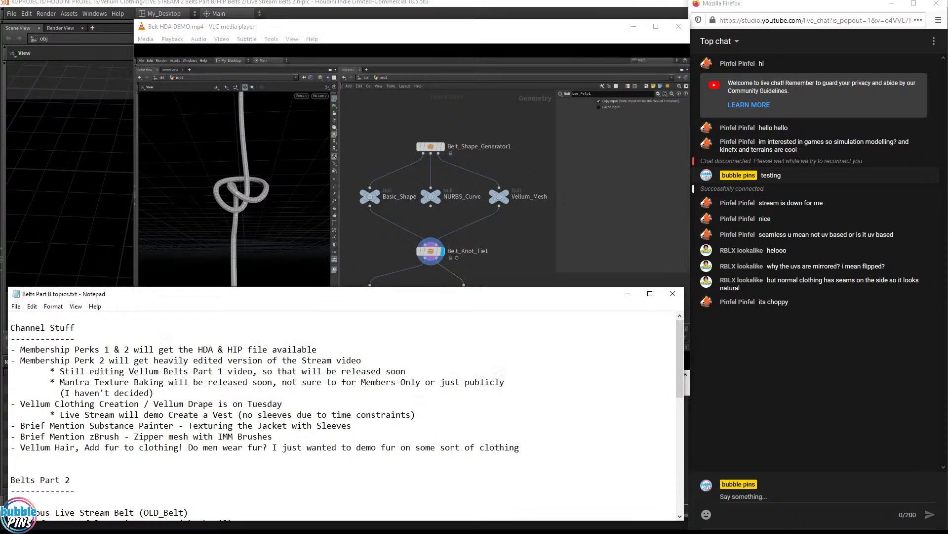
left_click_drag(45, 360, 183, 360)
left_click_drag(214, 360, 402, 371)
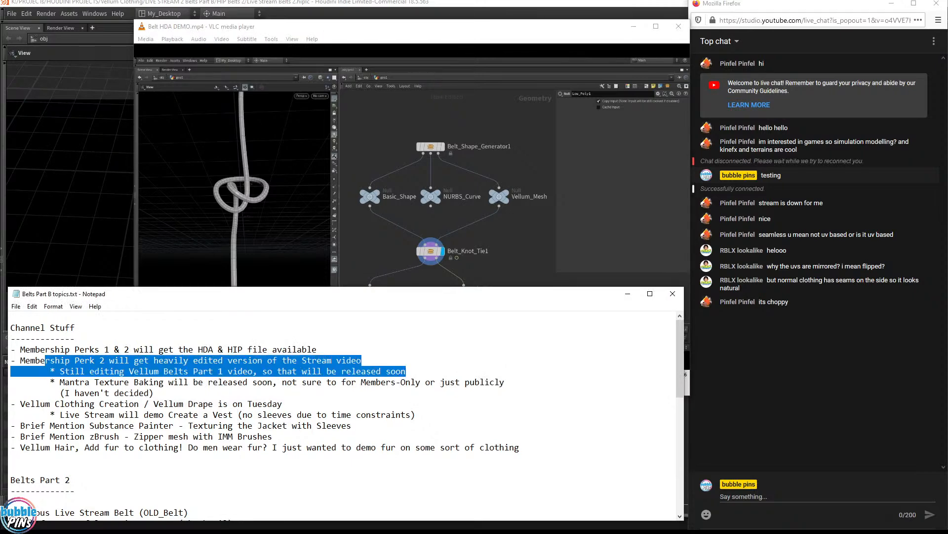
left_click(203, 371)
left_click_drag(127, 371, 257, 371)
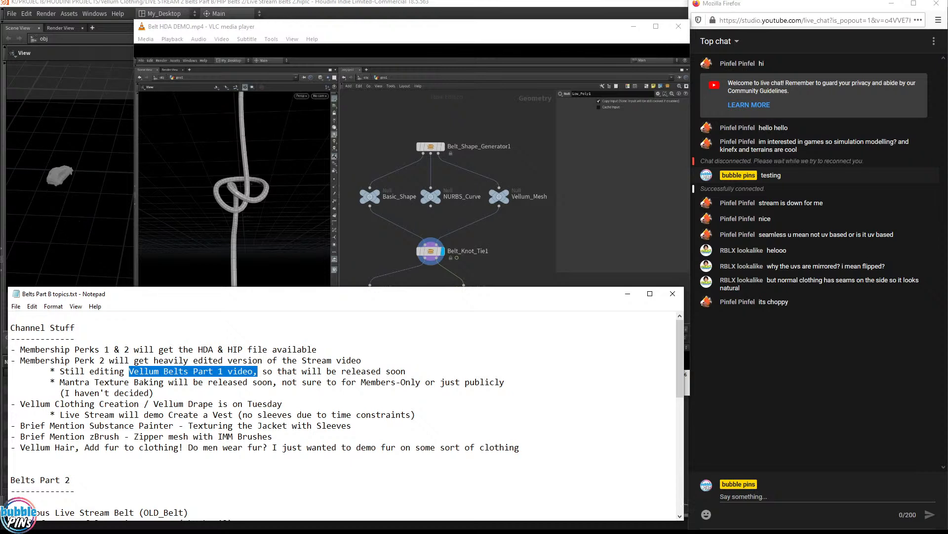
- Highlight "Mantra Texture Baking" in the notes and both sub-points under Membership Perk 2, through "(I haven't decided)"
left_click_drag(60, 382, 124, 382)
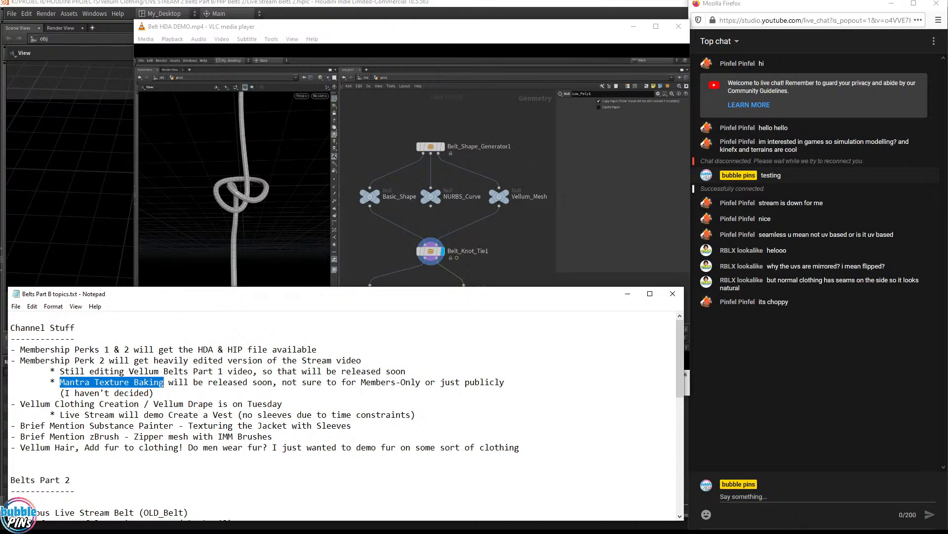
left_click(163, 381)
left_click_drag(60, 381, 163, 381)
left_click_drag(59, 371, 155, 393)
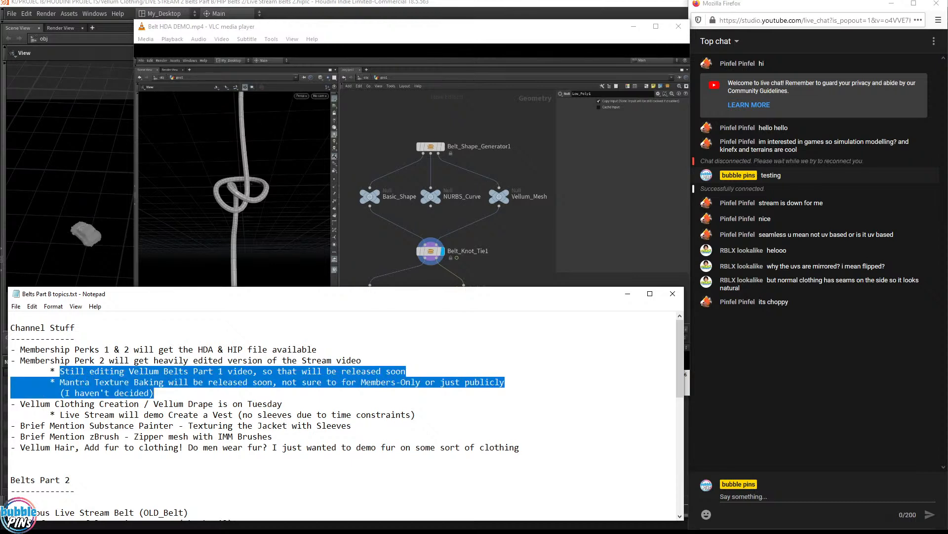
- Highlight in turn the notes on Vellum Clothing Creation on Tuesday, Substance Painter jacket texturing and the zBrush zipper mesh
left_click_drag(51, 404, 282, 404)
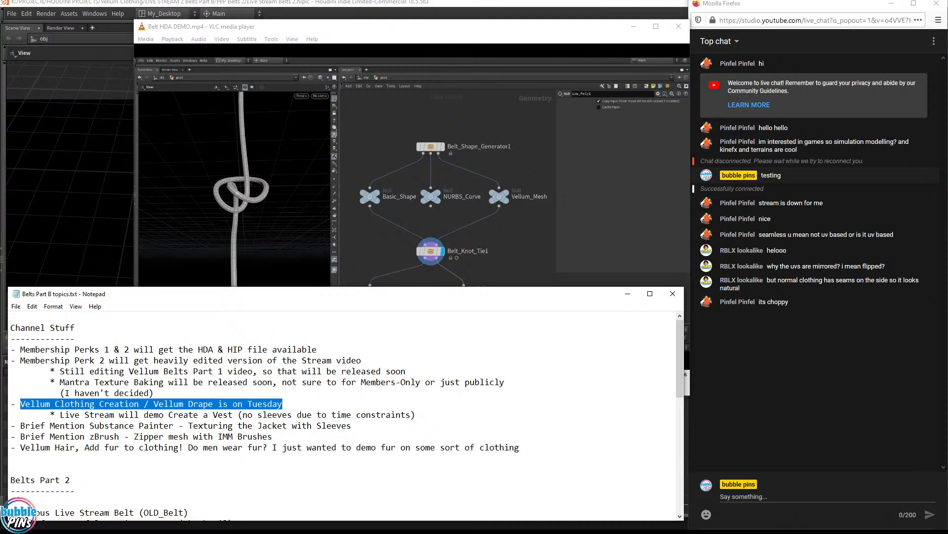
mouse_move(25, 426)
left_mouse_down()
mouse_move(258, 426)
mouse_move(139, 437)
mouse_move(188, 415)
mouse_move(184, 425)
mouse_move(351, 425)
left_mouse_up()
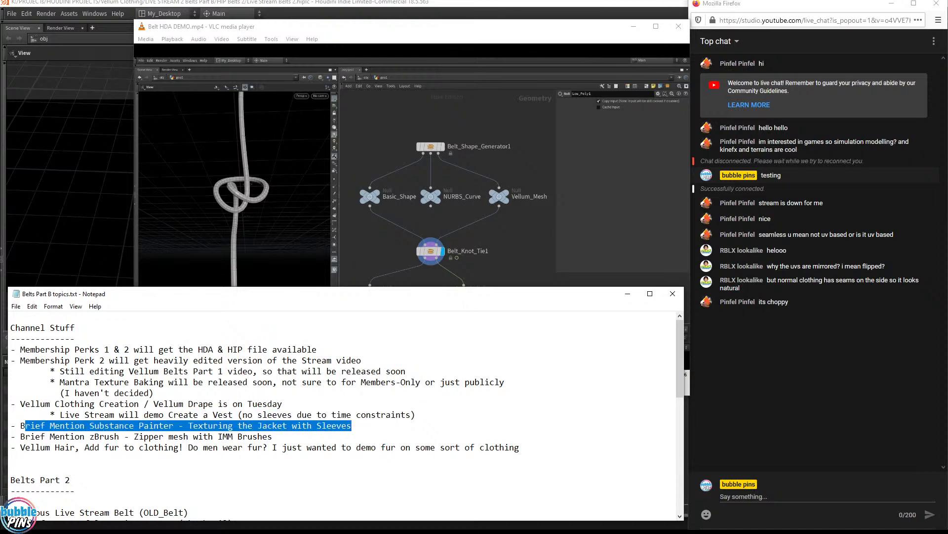
left_click_drag(25, 436, 272, 436)
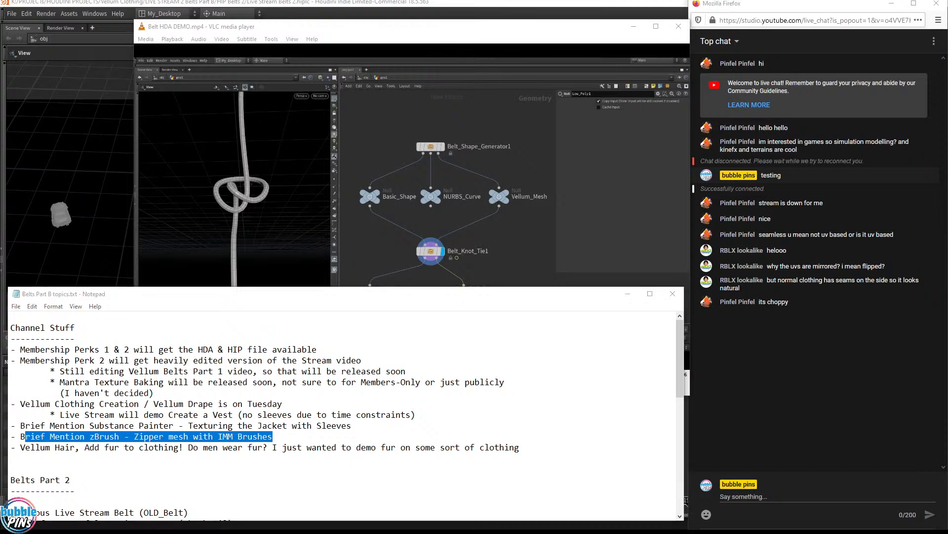
- Switch to the Twitter browser window, view the full photo of the "Texturing the jacket and added a collar" post, and move the window off screen
left_click_drag(947, 1, 830, 2)
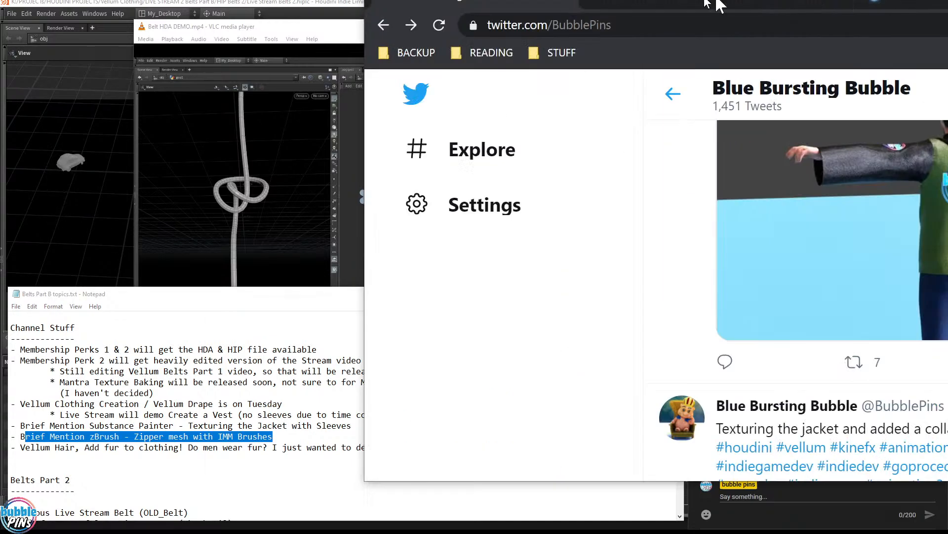
scroll(600, 298, "down", 3)
left_click(600, 297)
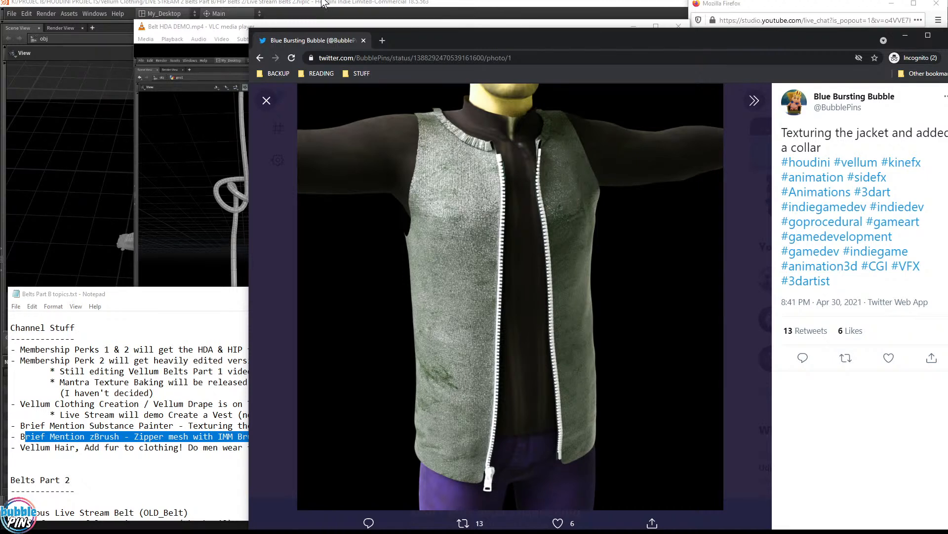
left_click_drag(417, 39, 552, 117)
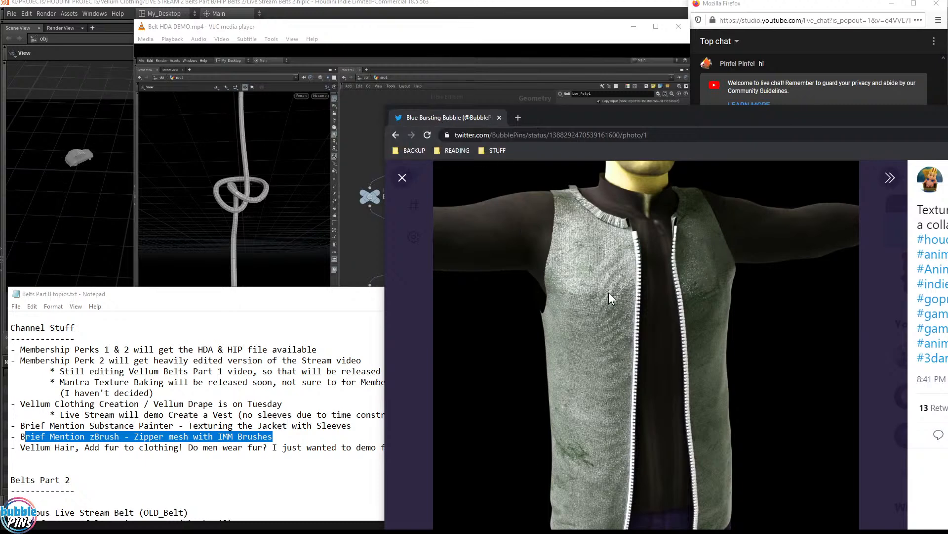
left_click_drag(449, 118, 947, 112)
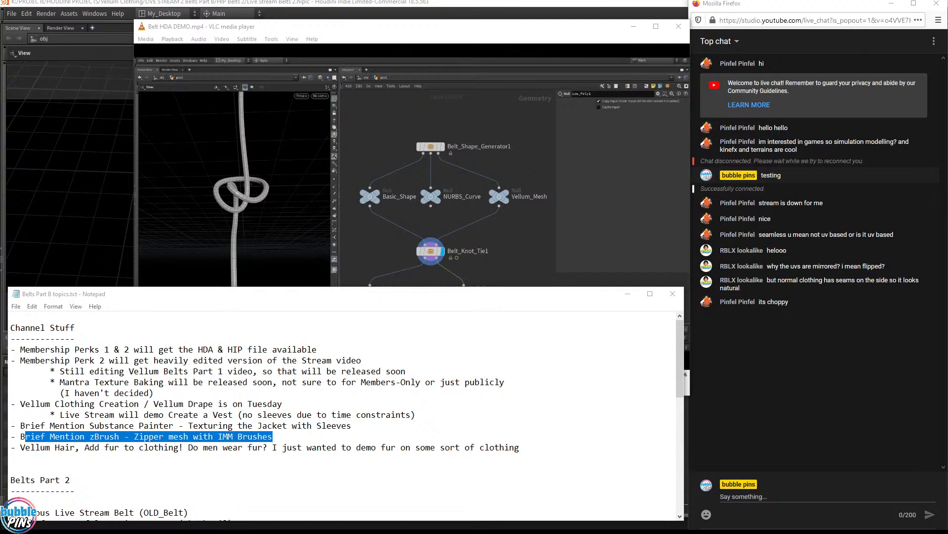
- Highlight parts of the "Vellum Hair, Add fur to clothing!" line in the topic notes, including the question about men wearing fur
left_click(273, 437)
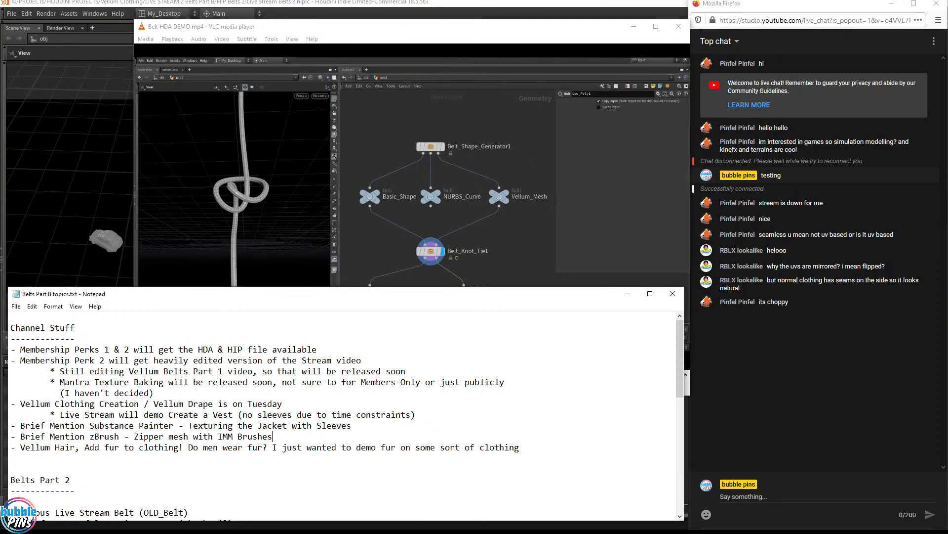
scroll(346, 415, "down", 2)
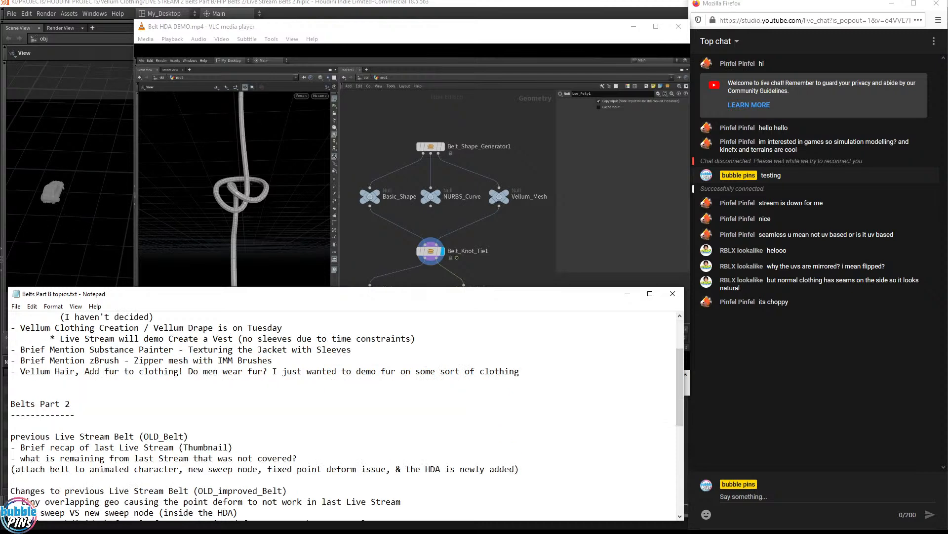
left_click_drag(20, 371, 104, 371)
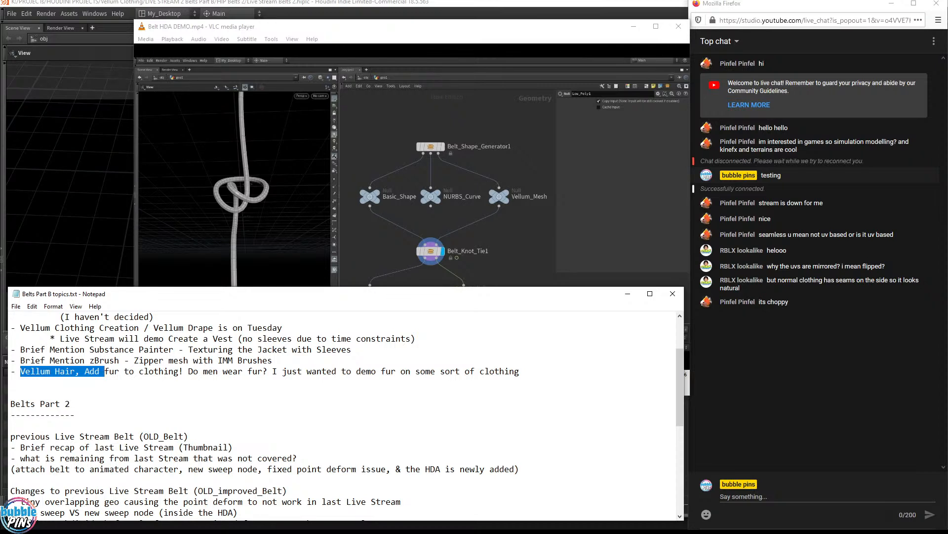
left_click(336, 371)
left_click_drag(263, 371, 11, 382)
left_click_drag(351, 371, 193, 371)
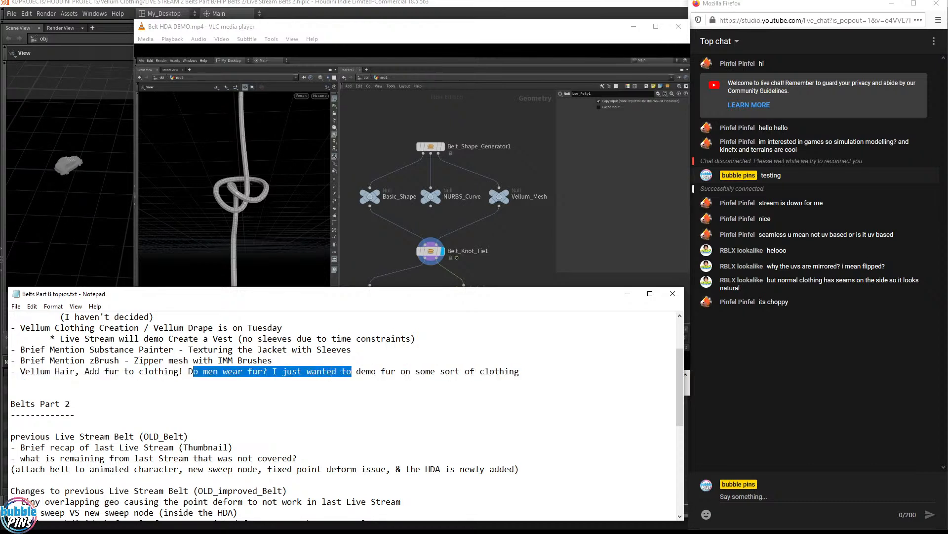
- Bring the Twitter profile back on screen and examine its April Vellum hair posts, from the hairy clothing drape to the animated bears
left_click_drag(947, 48, 501, 37)
scroll(568, 292, "down", 15)
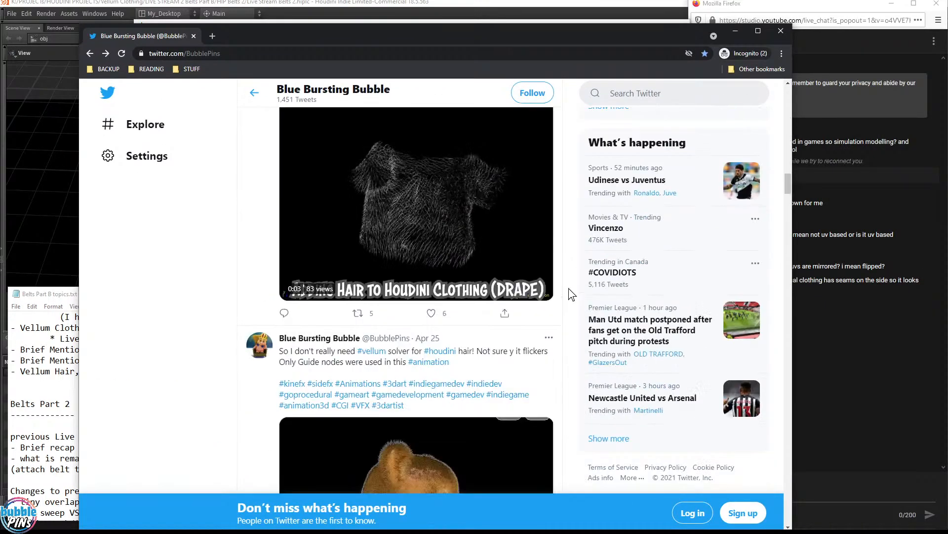
scroll(568, 289, "down", 15)
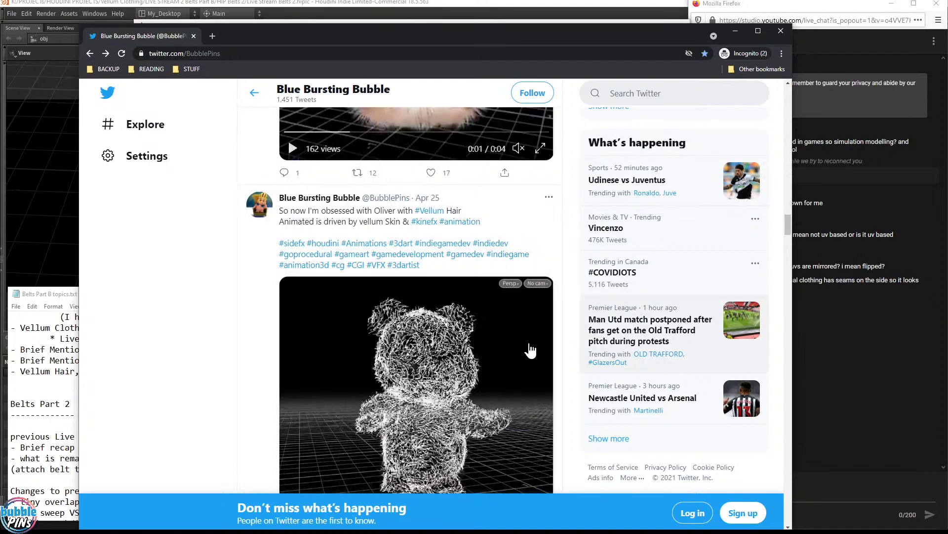
scroll(519, 347, "down", 8)
scroll(475, 319, "up", 5)
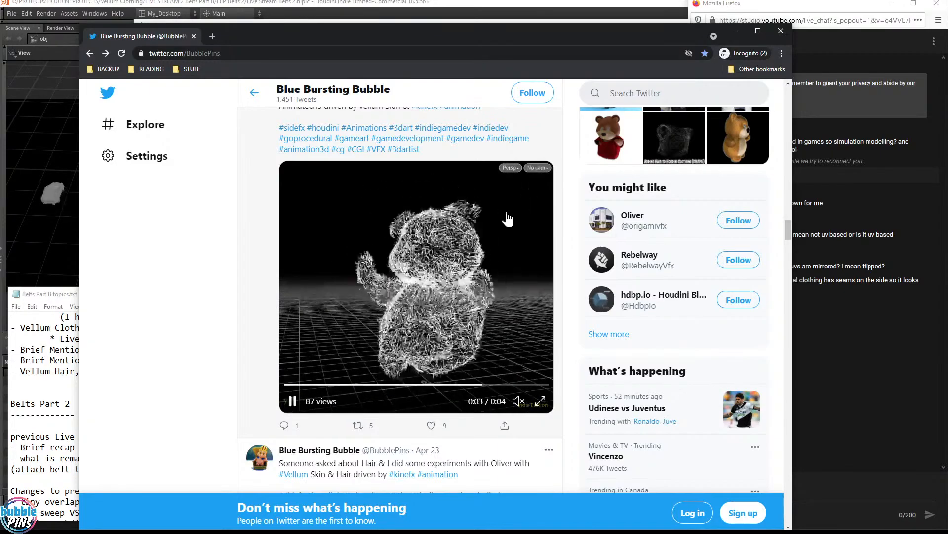
scroll(522, 336, "down", 5)
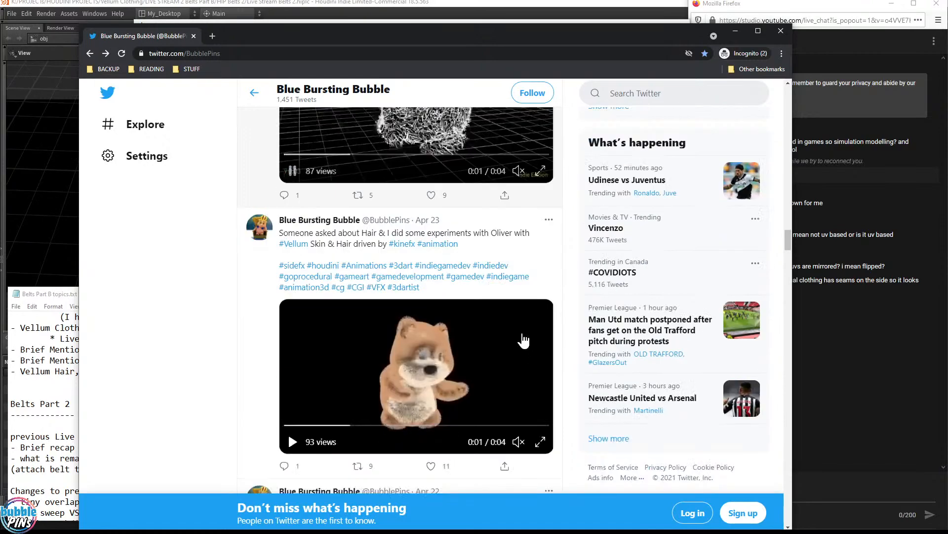
scroll(523, 340, "down", 7)
scroll(519, 339, "up", 5)
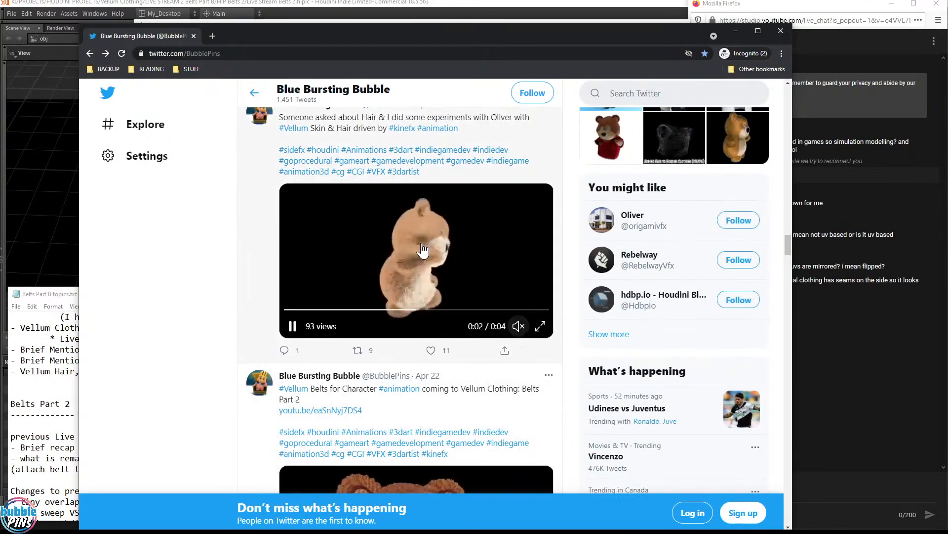
- Review the bear hair posts in reverse order back to the head of the Twitter profile, and put the browser window away
scroll(410, 223, "up", 10)
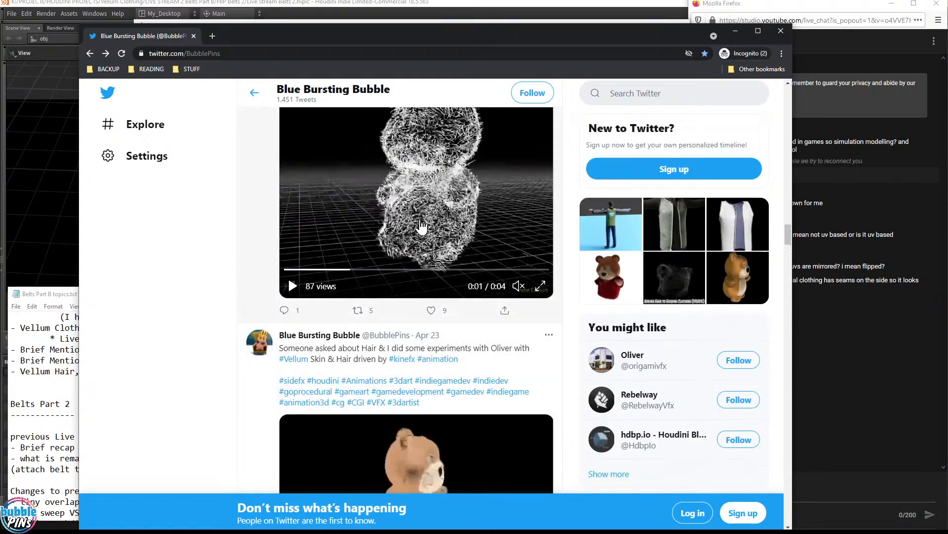
scroll(380, 227, "up", 5)
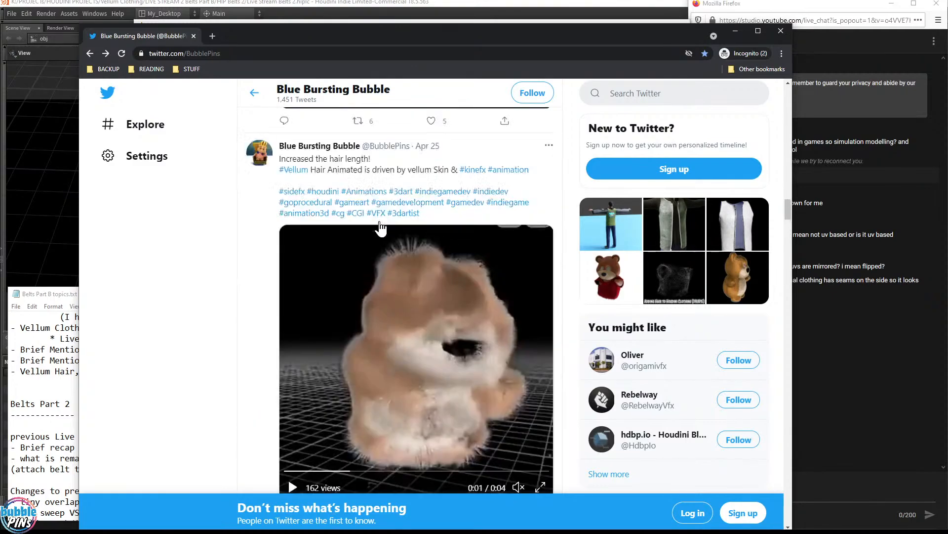
scroll(384, 201, "up", 9)
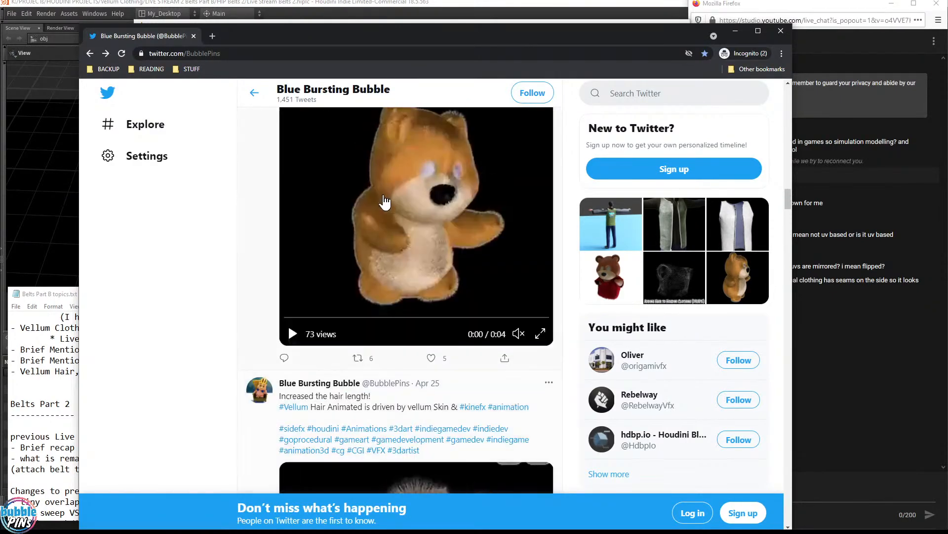
scroll(445, 276, "down", 2)
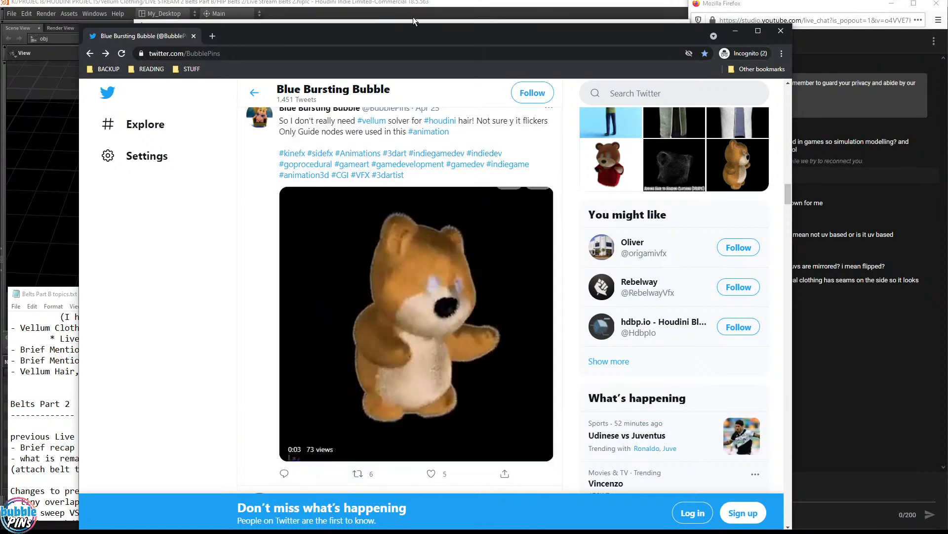
scroll(504, 370, "up", 10)
scroll(504, 370, "up", 5)
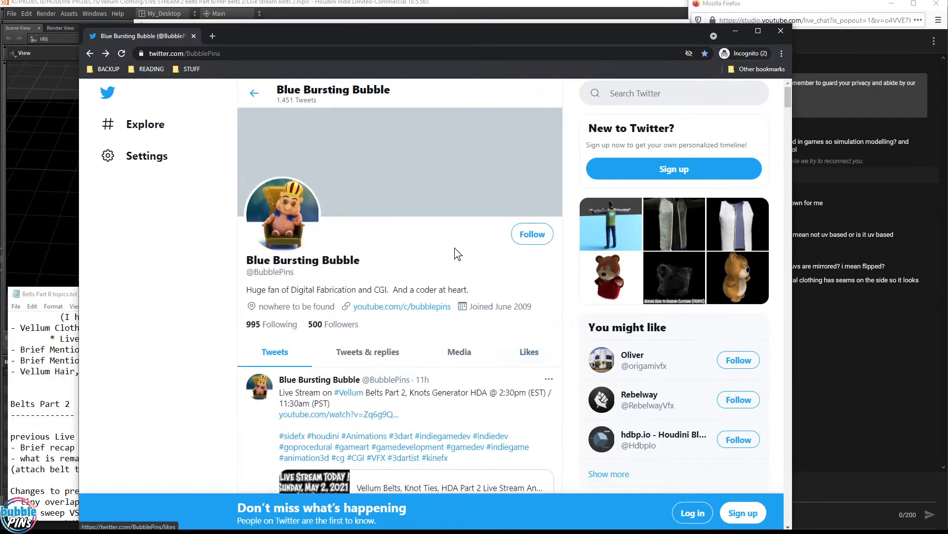
left_click(408, 2)
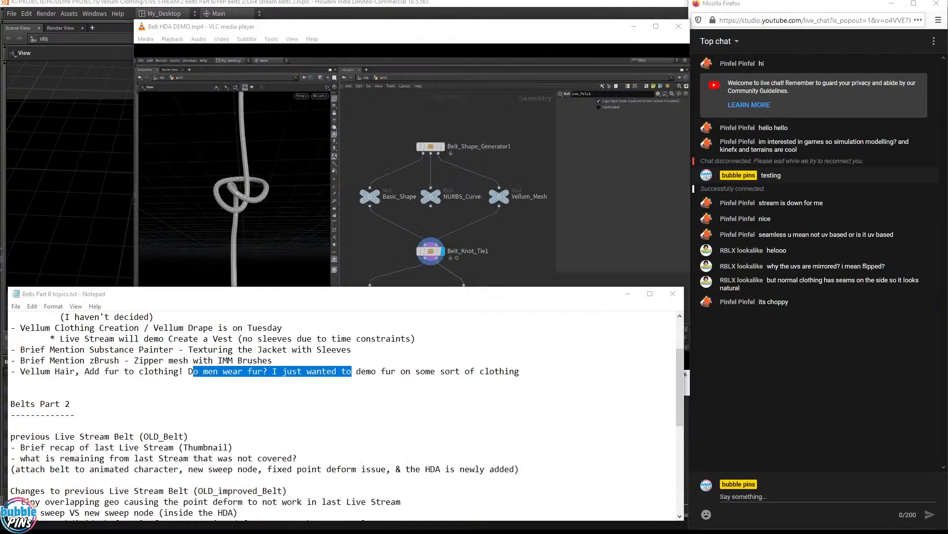
- Move to the Belts Part 2 section of the notes and highlight its heading and "previous Live Stream Belt (OLD_Belt)"
left_click(70, 403)
scroll(70, 403, "down", 2)
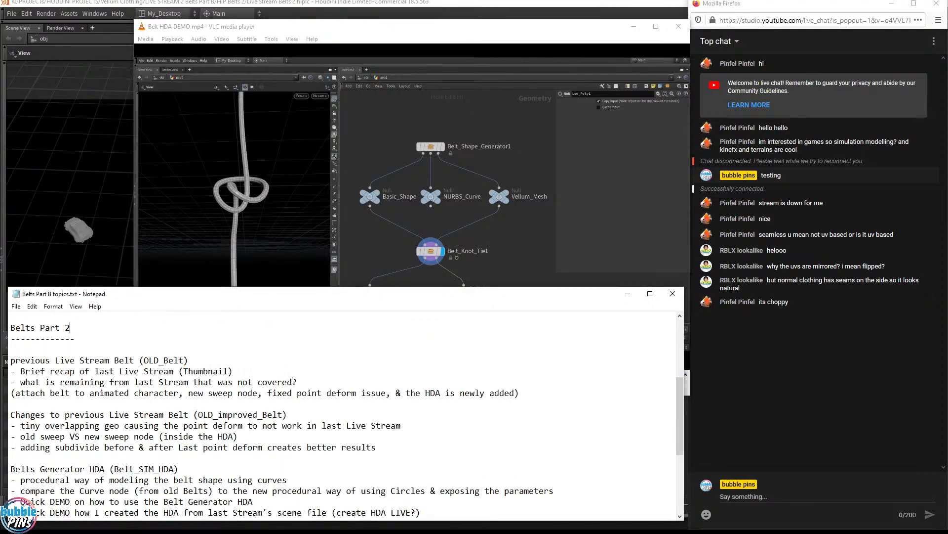
left_click_drag(189, 360, 11, 361)
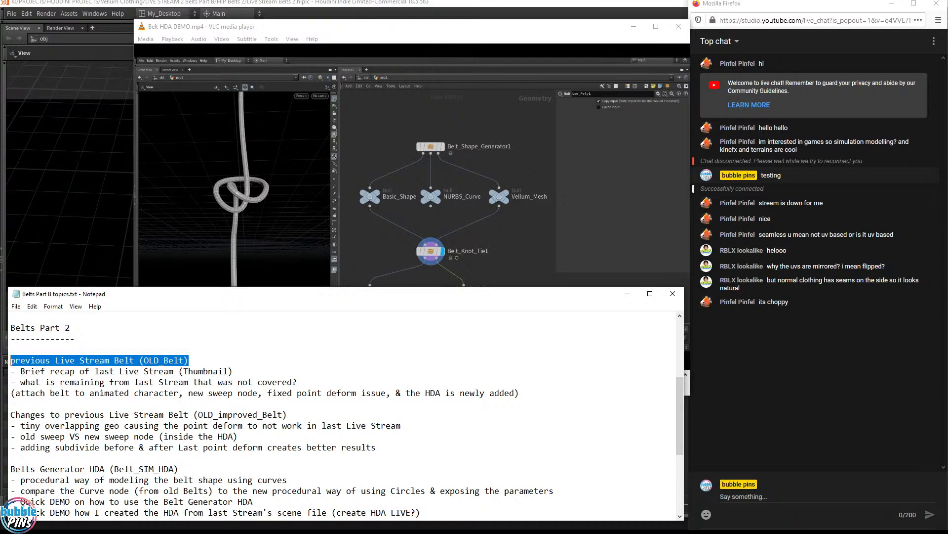
left_click_drag(71, 328, 11, 328)
left_click_drag(190, 361, 11, 360)
- Close the Belt HDA demo video and replace the old live chat popout with a newly opened one
left_click(584, 25)
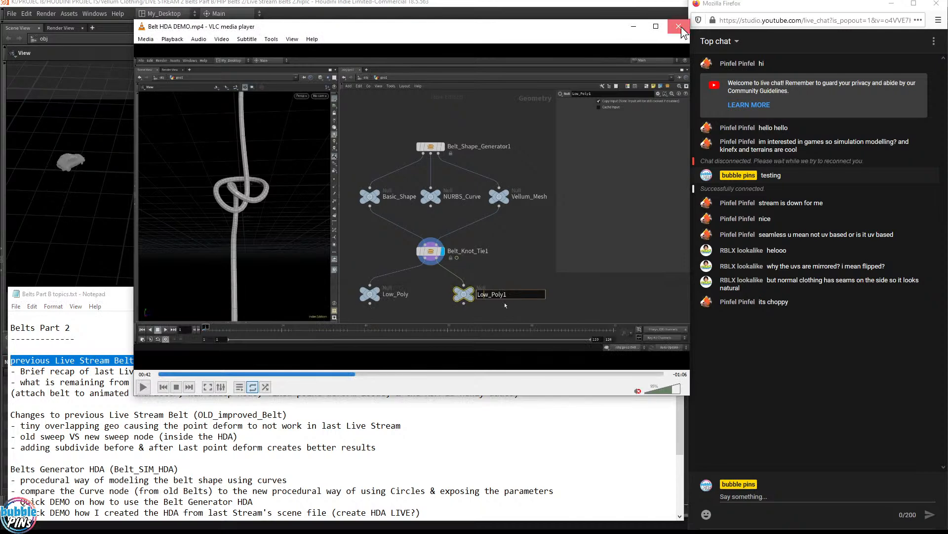
left_click(679, 27)
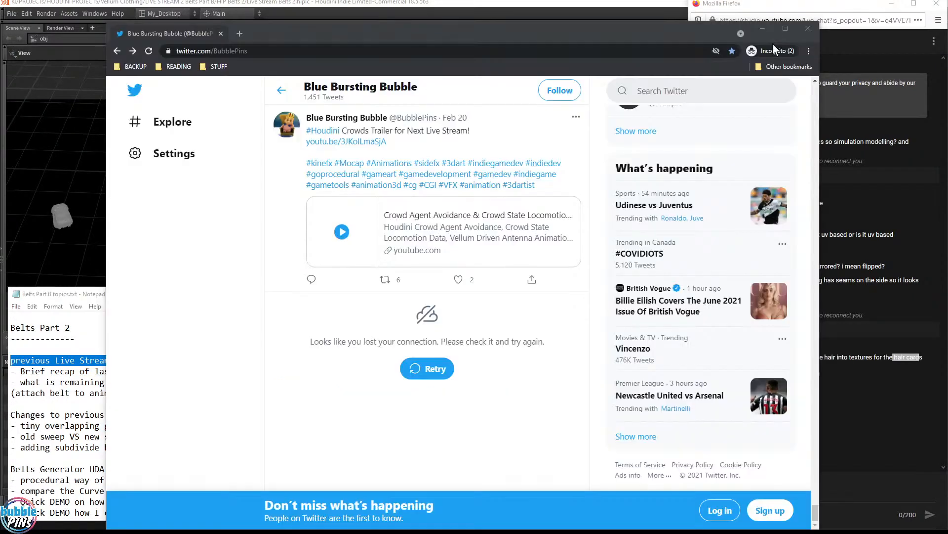
left_click(937, 4)
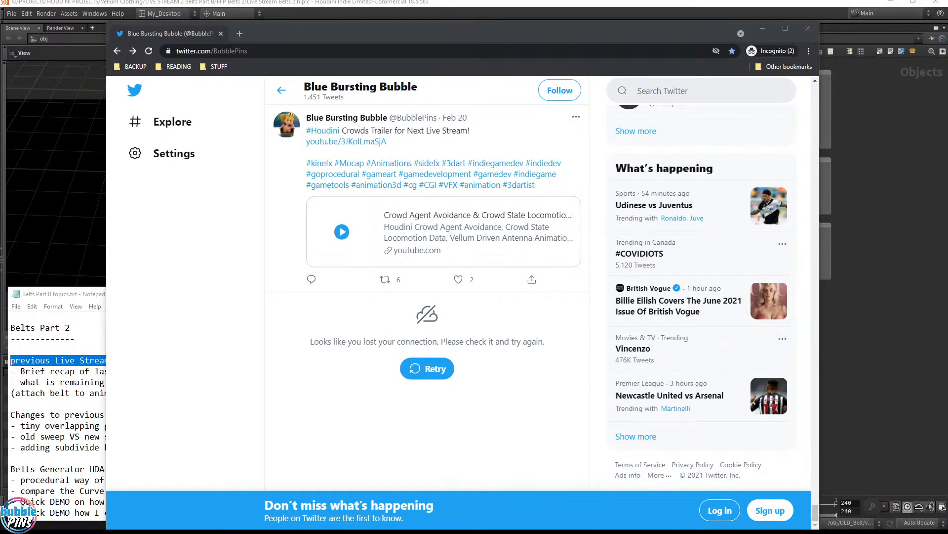
left_click_drag(947, 79, 794, 25)
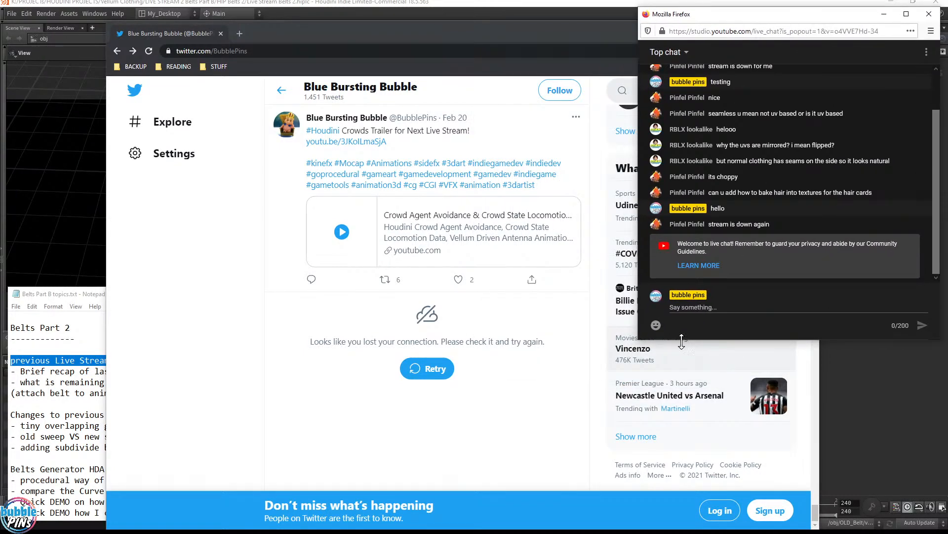
- Enlarge the live chat popout downward and sideways to show more messages, and return to the chat message field
left_click_drag(642, 339, 613, 519)
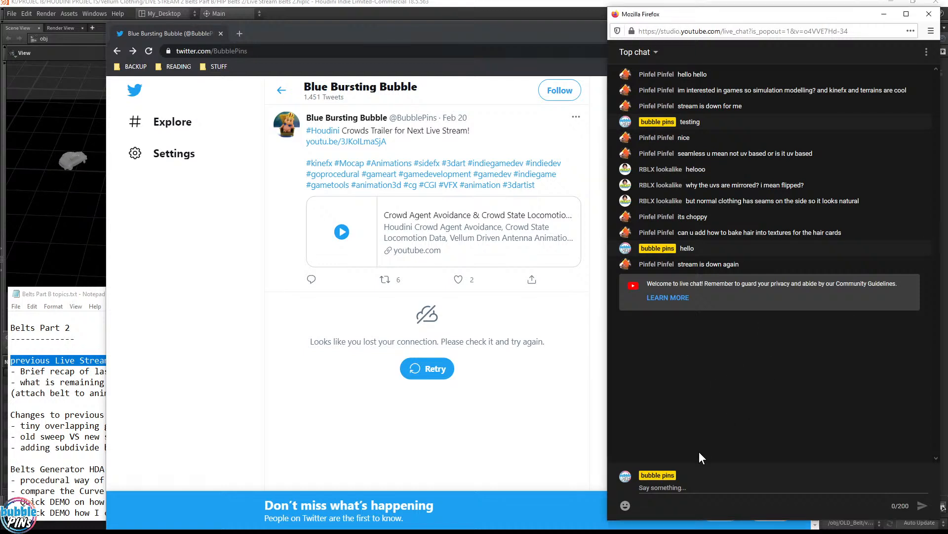
left_click(662, 488)
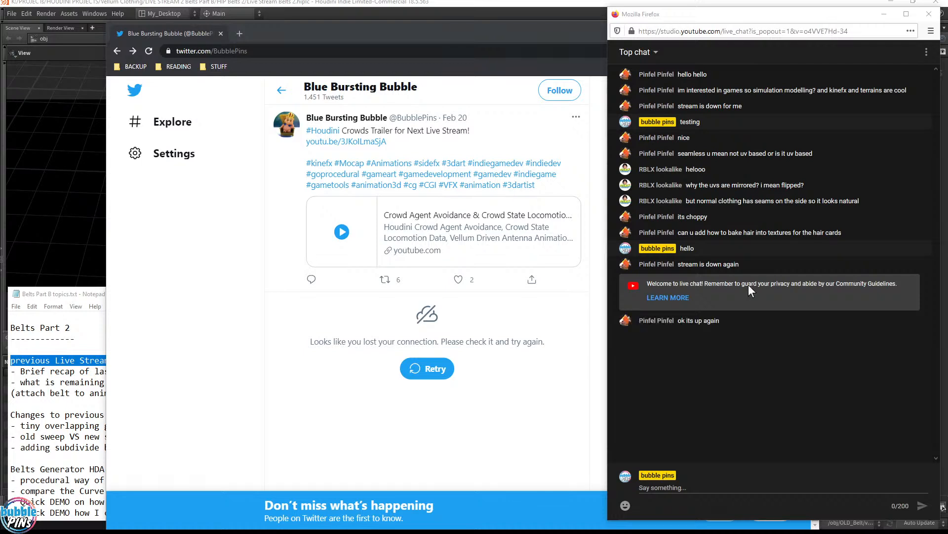
left_click(713, 483)
- Narrow the Twitter browser window and shift it up and away from the live chat, leaving the chat in front
left_click(541, 410)
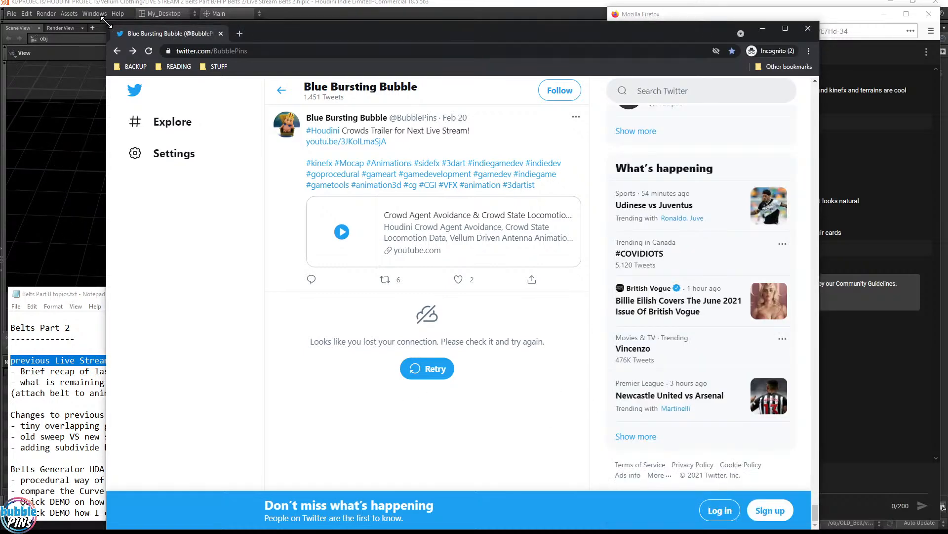
left_click_drag(107, 24, 223, 25)
left_click_drag(596, 38, 498, 19)
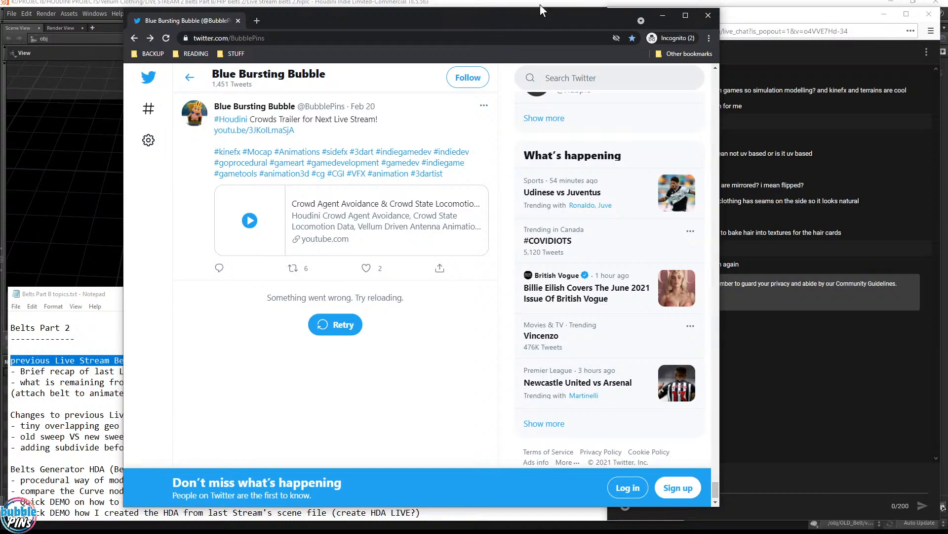
left_click(756, 18)
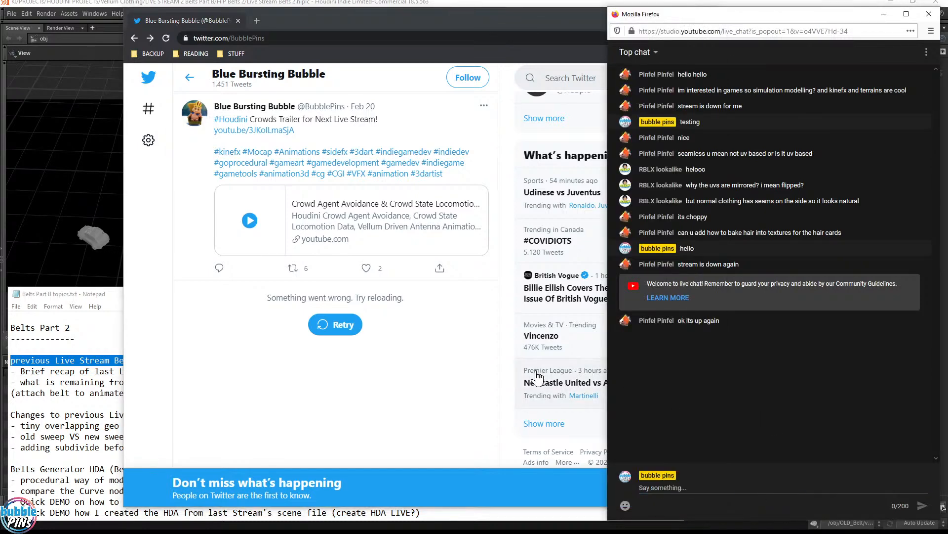
- Retry loading the Twitter timeline and browse the February crowd simulation posts that follow the Feb 20 trailer post
left_click(429, 389)
left_click(347, 328)
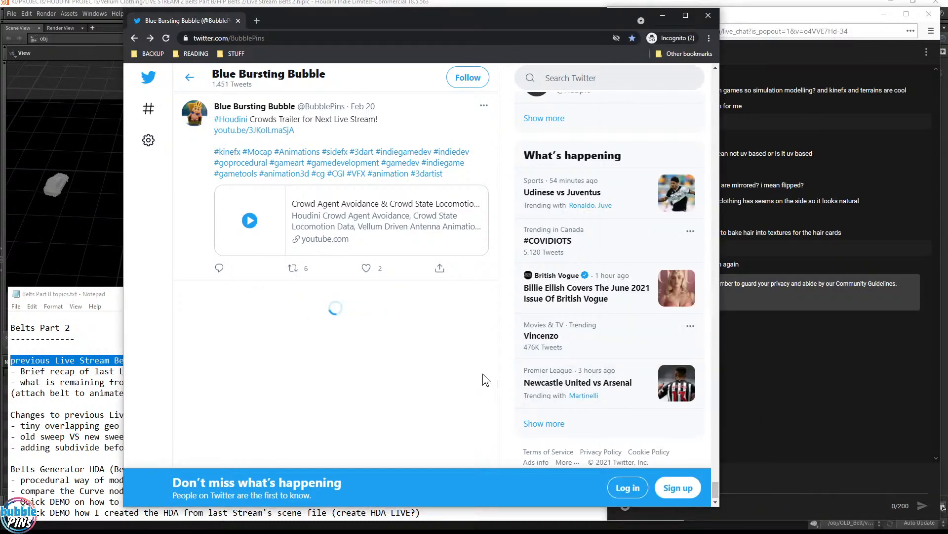
scroll(482, 378, "down", 5)
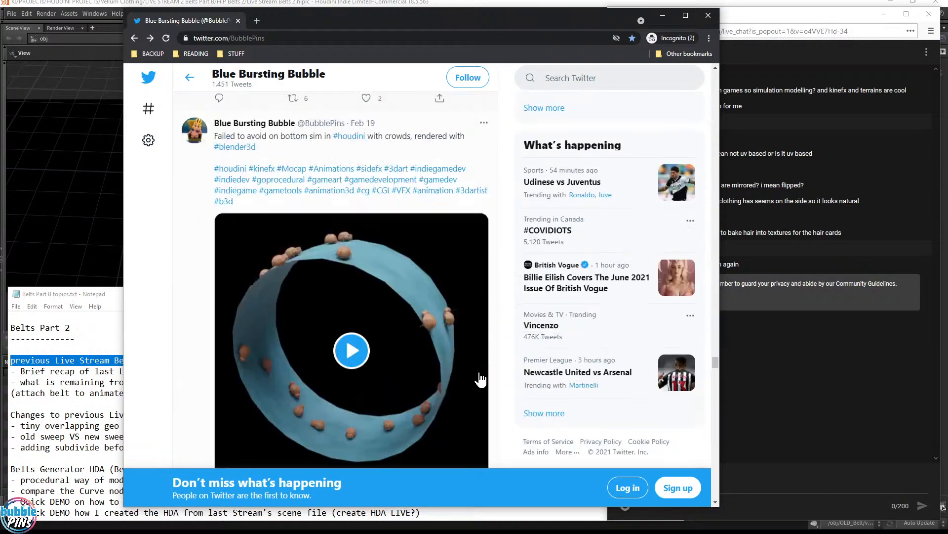
scroll(479, 379, "down", 15)
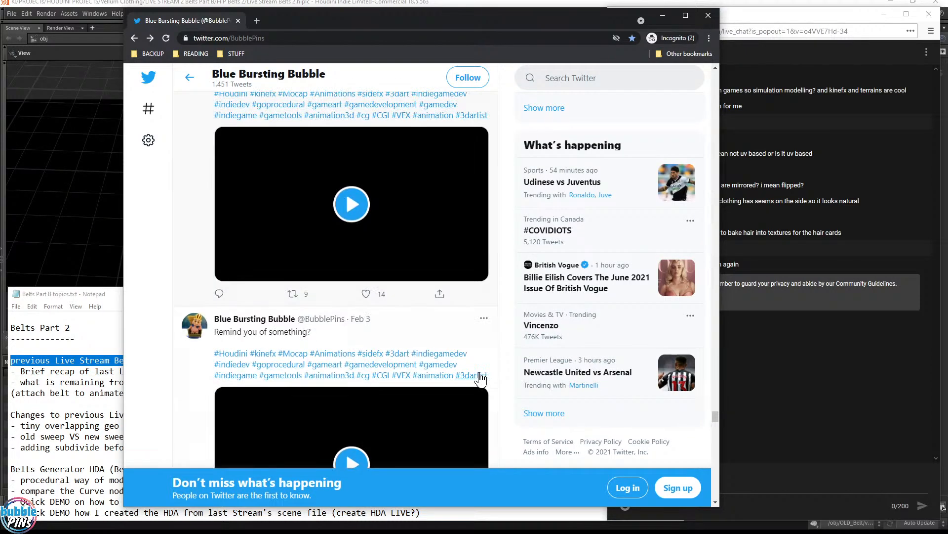
- Bring the live chat forward and highlight "for the hair cards" in the question about baking hair into textures
left_click(845, 375)
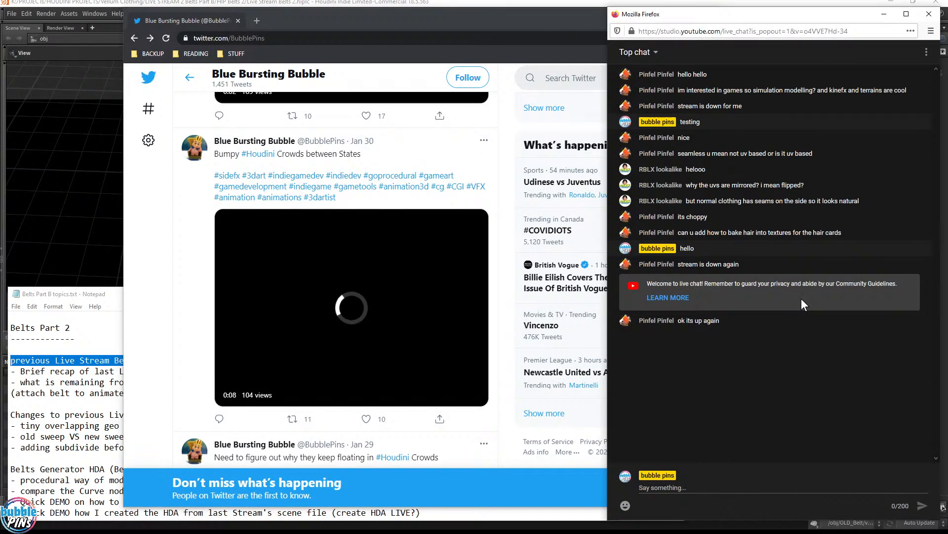
left_click_drag(695, 232, 937, 236)
left_click_drag(795, 232, 842, 232)
- Search the Twitter profile's older posts from late January back to mid-December 2020, leaving the crowd test tweet that opens on the way
scroll(182, 252, "down", 7)
scroll(181, 251, "down", 5)
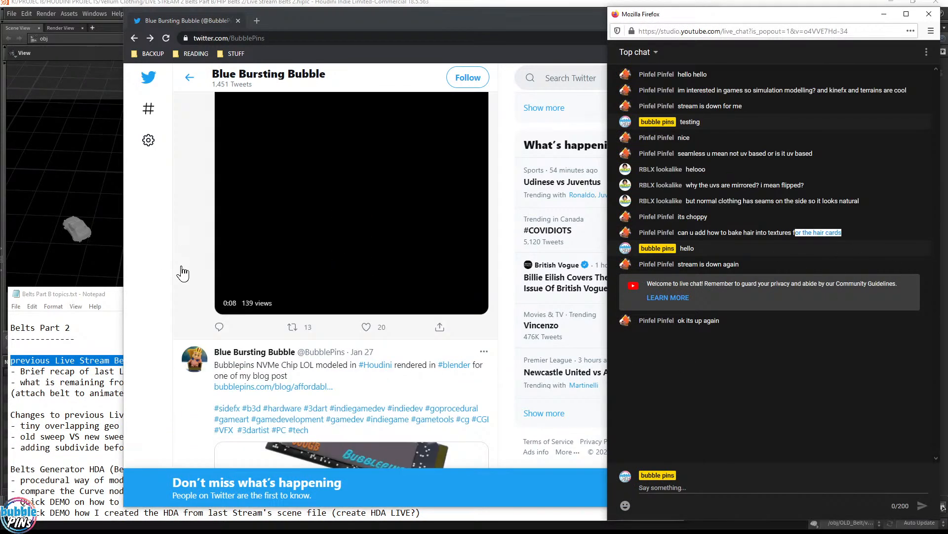
left_click(179, 250)
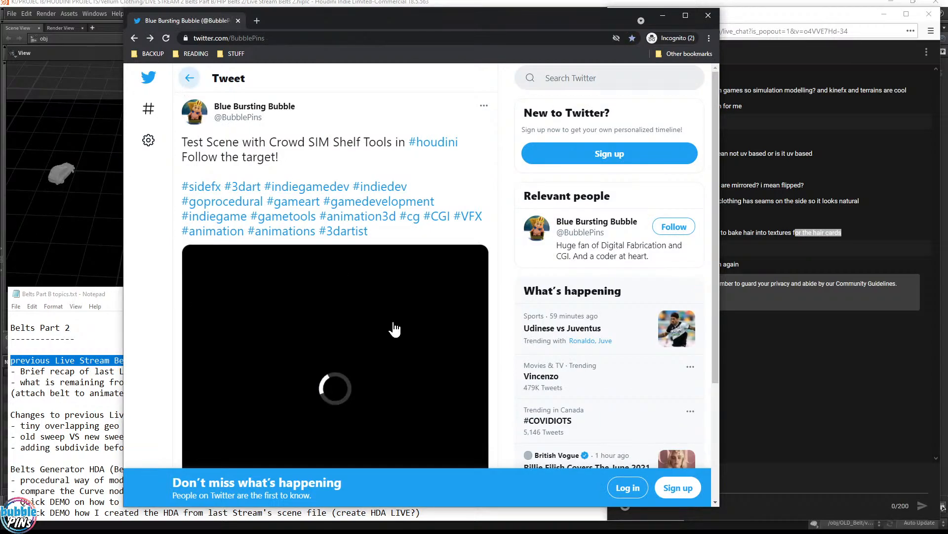
left_click(180, 79)
scroll(408, 342, "down", 5)
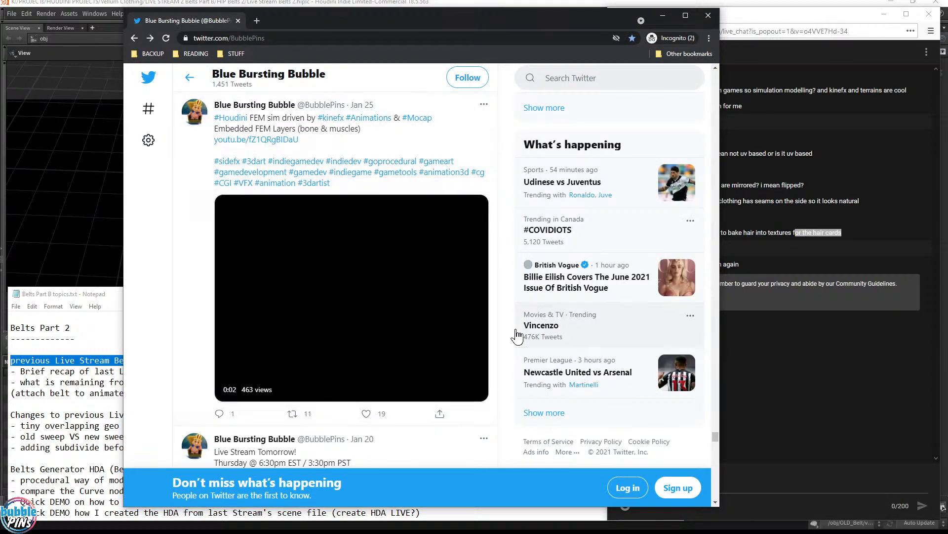
scroll(505, 331, "down", 12)
scroll(503, 330, "down", 15)
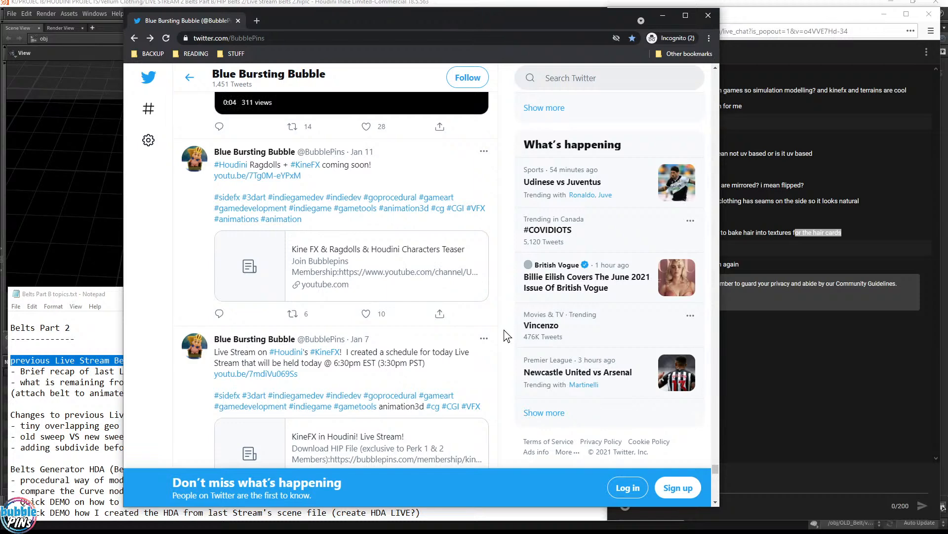
scroll(504, 330, "down", 10)
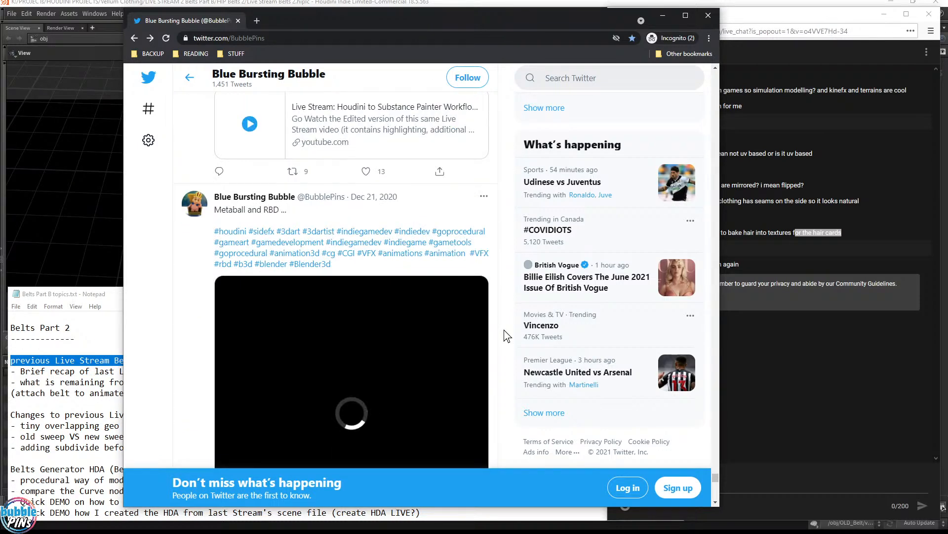
scroll(504, 330, "down", 5)
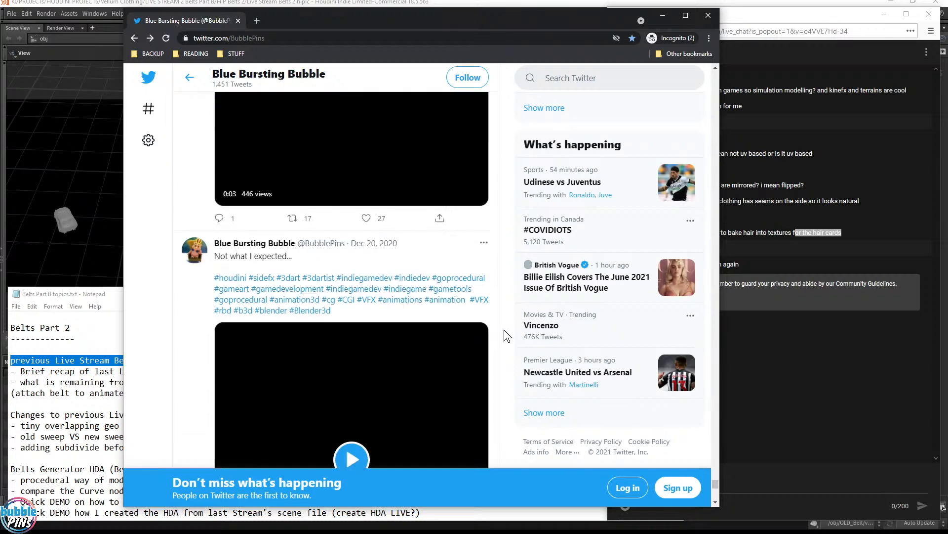
scroll(504, 330, "down", 8)
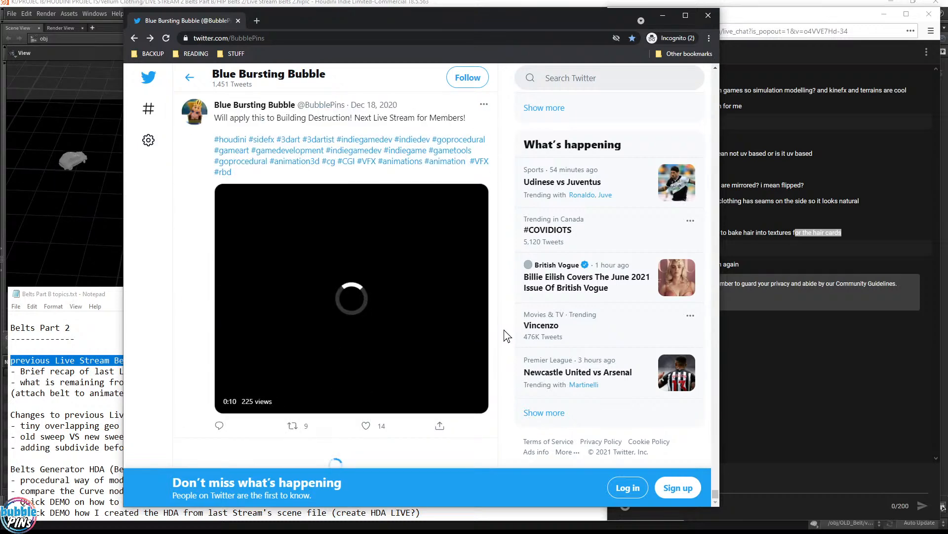
scroll(503, 330, "down", 8)
scroll(503, 330, "down", 6)
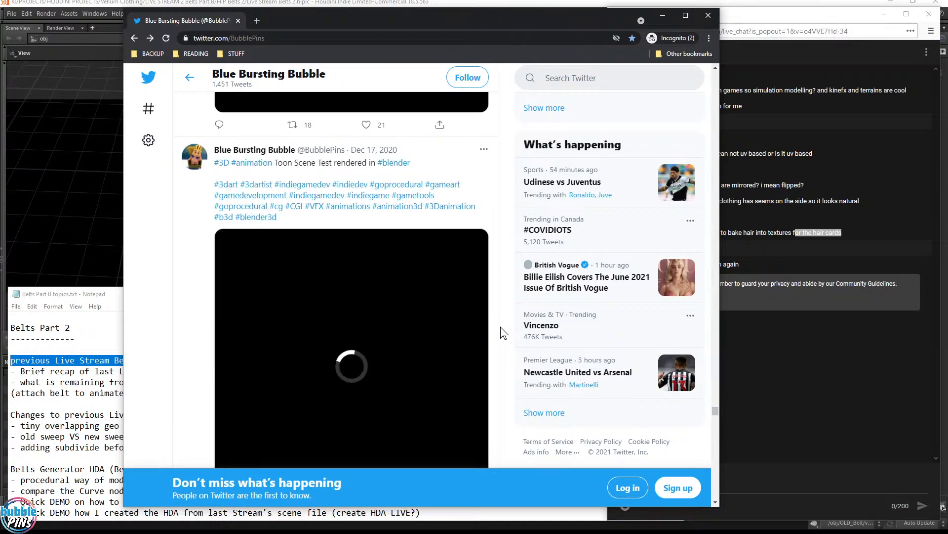
- Examine the December 2020 procedural UDIM posts and the Nov 30 Vellum simulation tests on the Twitter profile
scroll(500, 326, "down", 7)
scroll(500, 326, "up", 5)
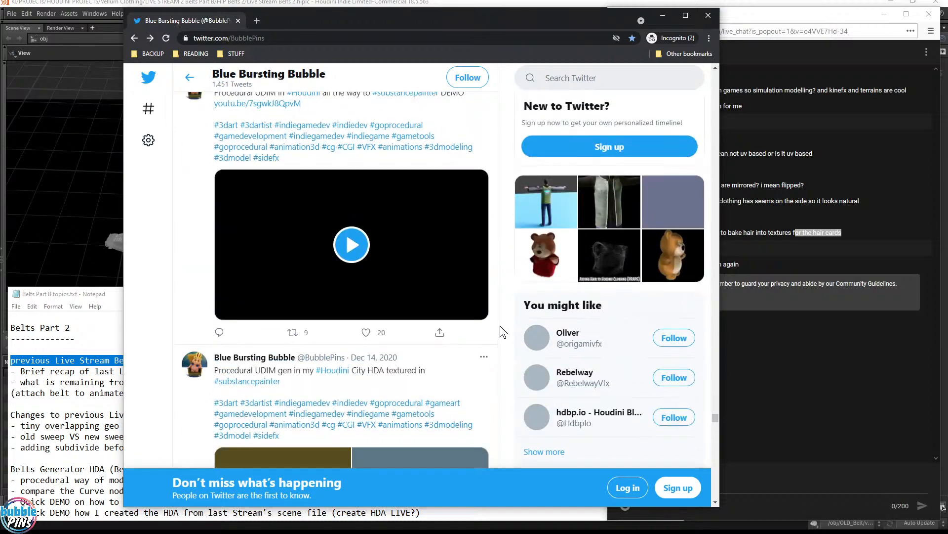
scroll(500, 325, "down", 4)
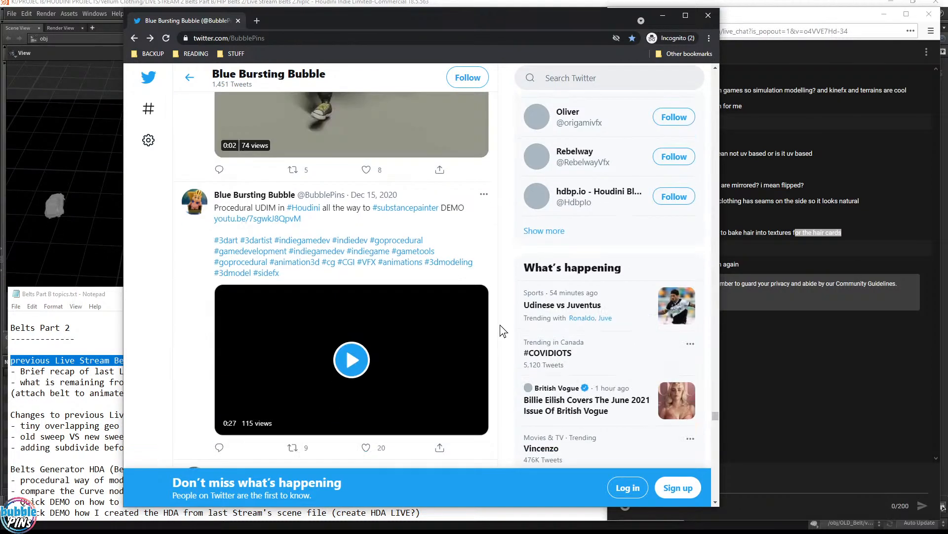
scroll(500, 325, "up", 4)
scroll(499, 324, "down", 15)
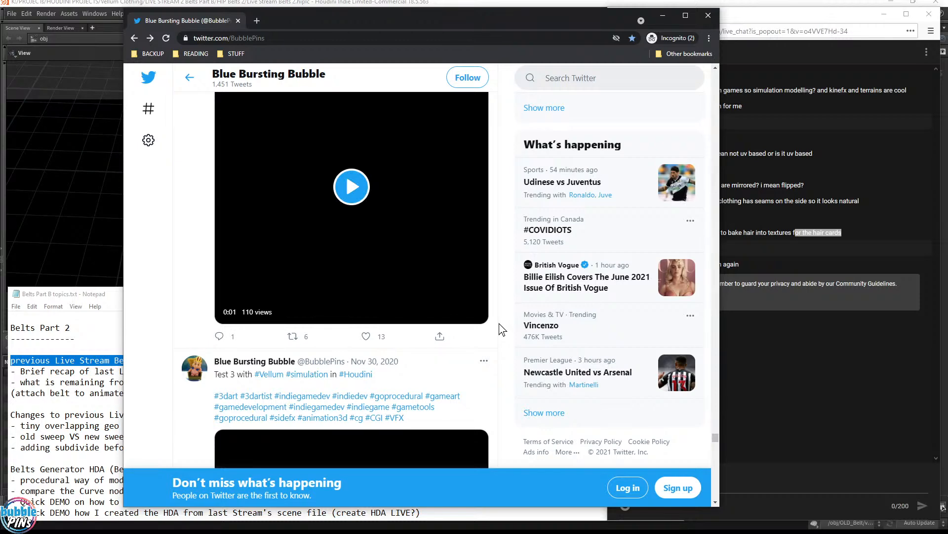
scroll(499, 323, "down", 5)
scroll(499, 322, "down", 5)
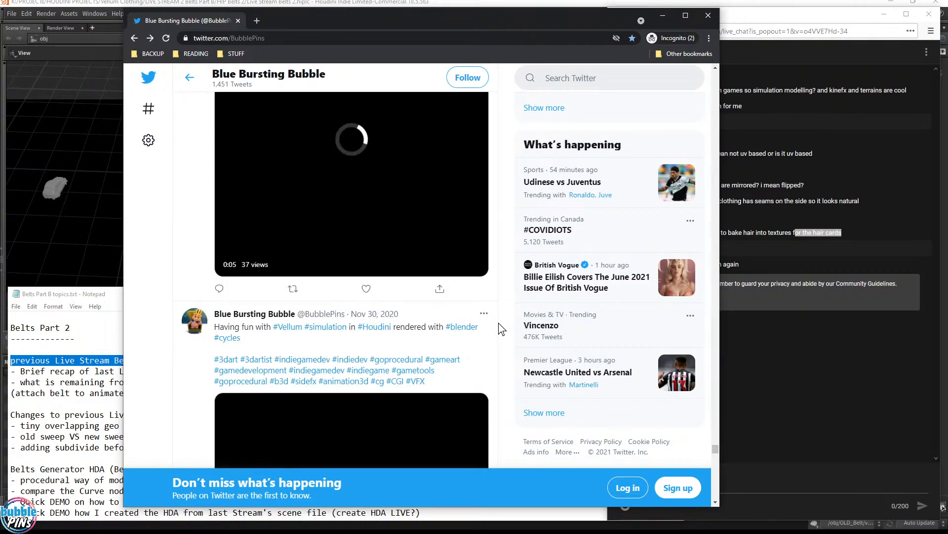
scroll(499, 323, "down", 5)
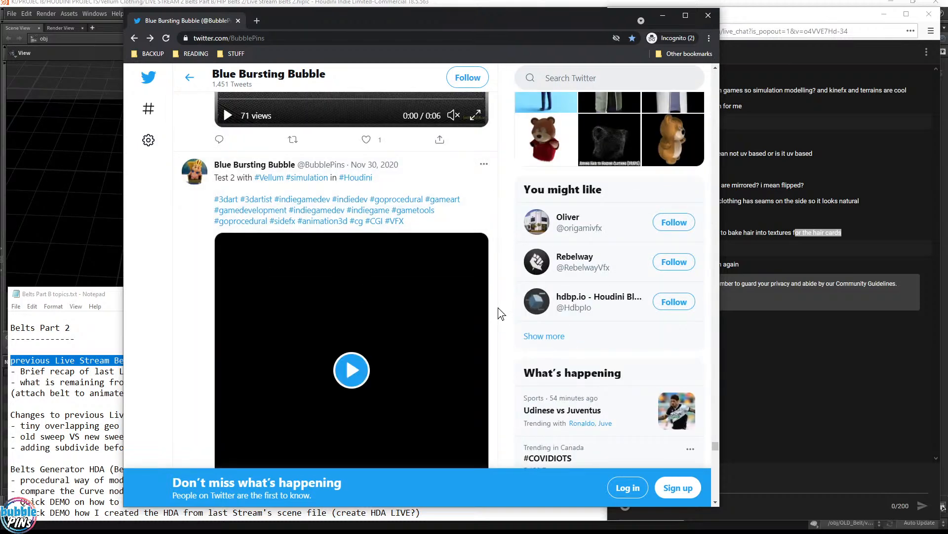
- Browse the November 2020 rigid body, pyro and FLIP wave posts, and move the Twitter window off the screen
scroll(499, 309, "down", 15)
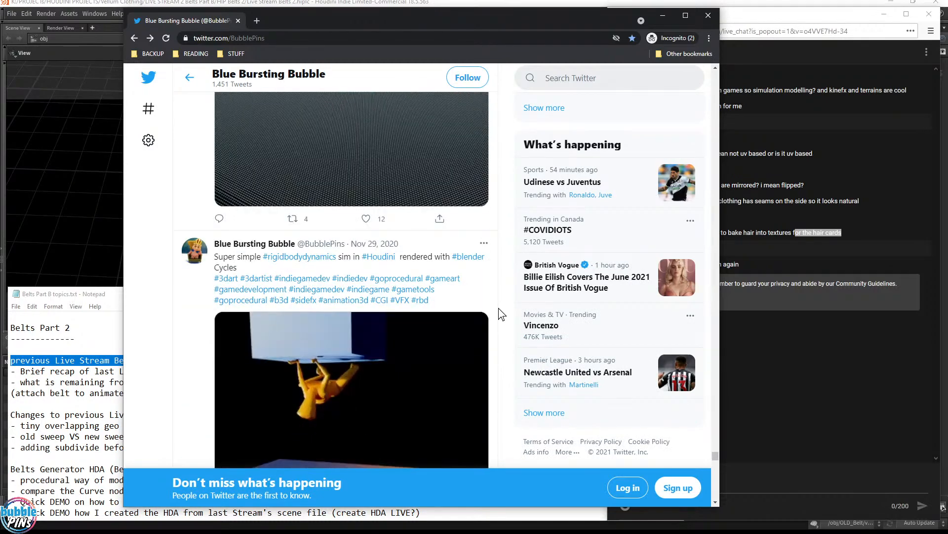
scroll(498, 308, "down", 3)
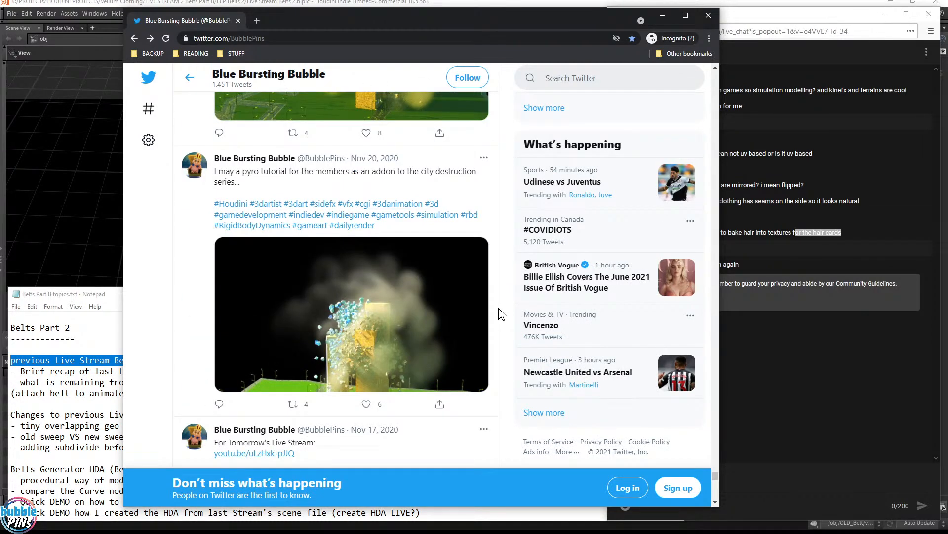
scroll(446, 292, "down", 2)
scroll(446, 293, "down", 15)
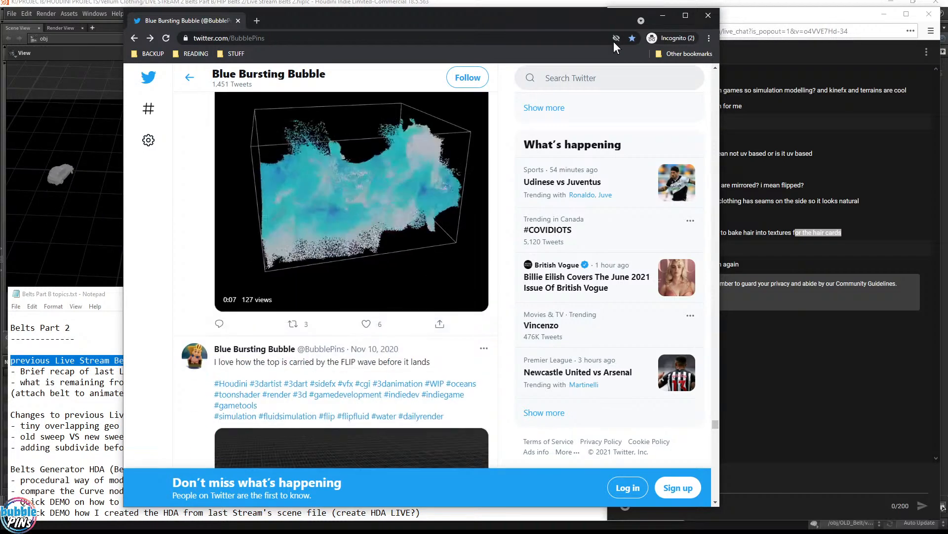
left_click_drag(439, 19, 947, 10)
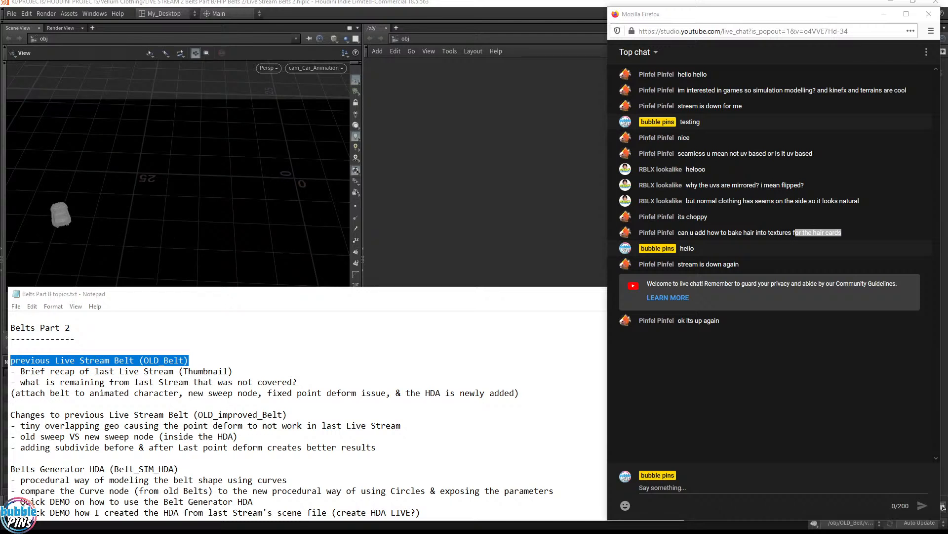
- Highlight "Brief recap of last Live Stream (Thumbnail)" in the notes and show the Vellum Clothing Part 1 thumbnail image
left_click(681, 328)
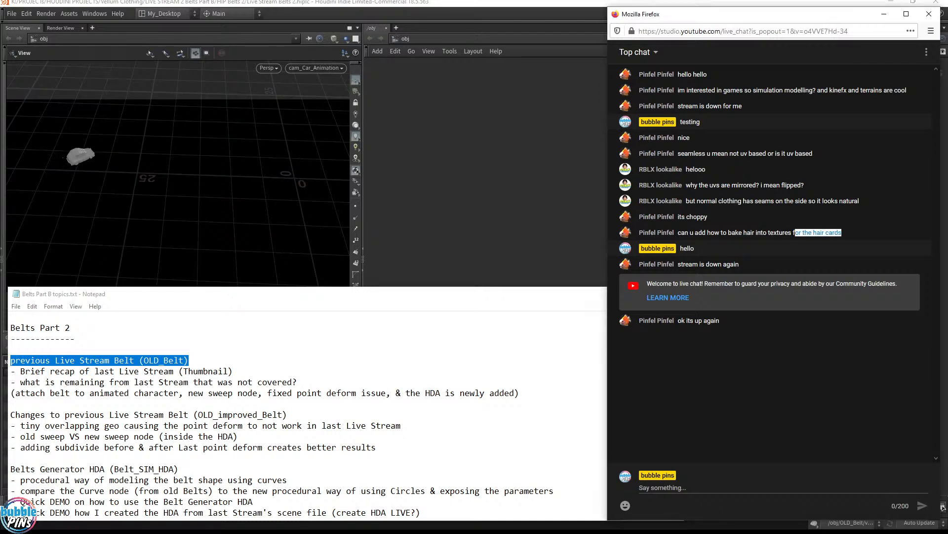
left_click(523, 361)
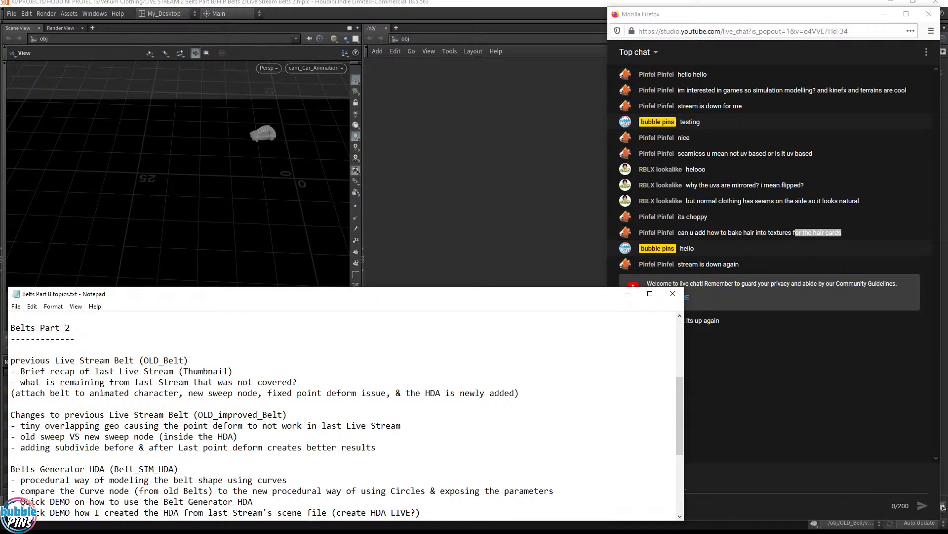
left_click_drag(233, 371, 15, 371)
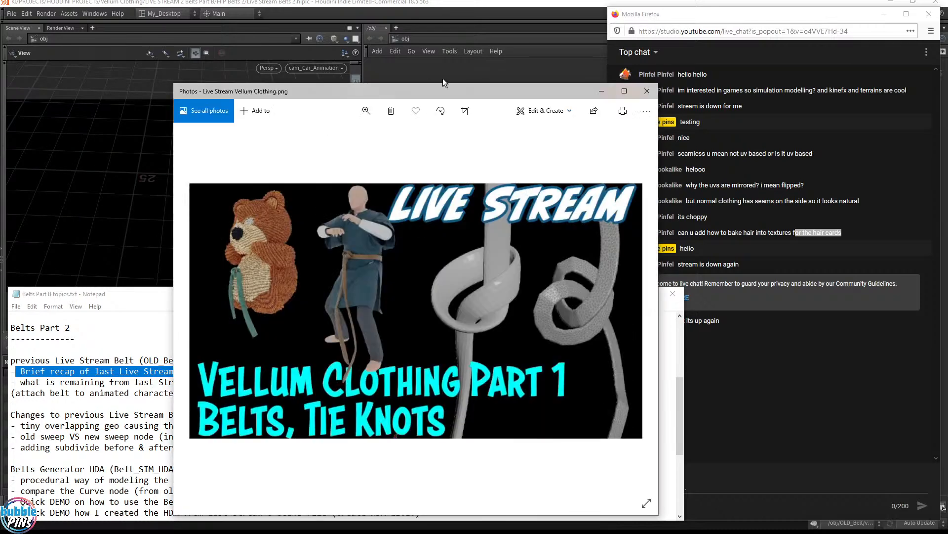
left_click_drag(433, 92, 443, 69)
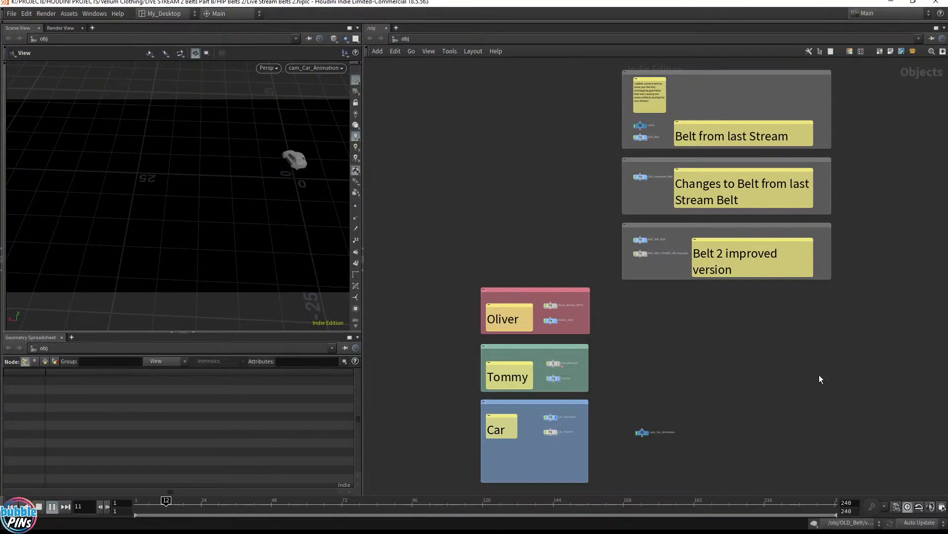
- Stop the animation at frame 1 in the Houdini scene and close the Part 1 thumbnail image
key("Up")
key("ctrl+Up")
scroll(763, 160, "up", 10)
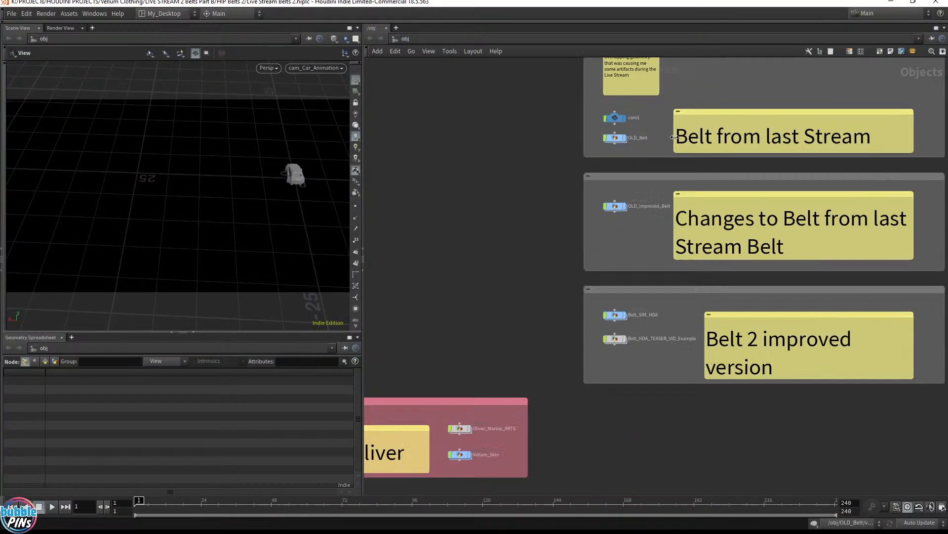
scroll(497, 333, "down", 4)
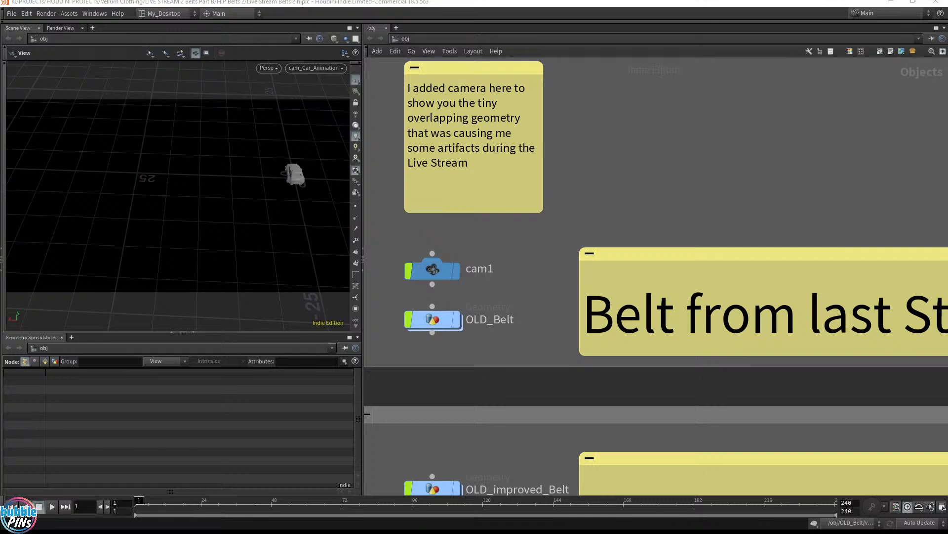
key("alt+Tab")
left_click(656, 65)
- Enter the OLD_Belt geometry network at its "Draw General Shape" section and set the viewport to Hide Other Objects
double_click(432, 317)
middle_click_drag(650, 81, 704, 83)
scroll(658, 191, "up", 10)
scroll(650, 117, "down", 2)
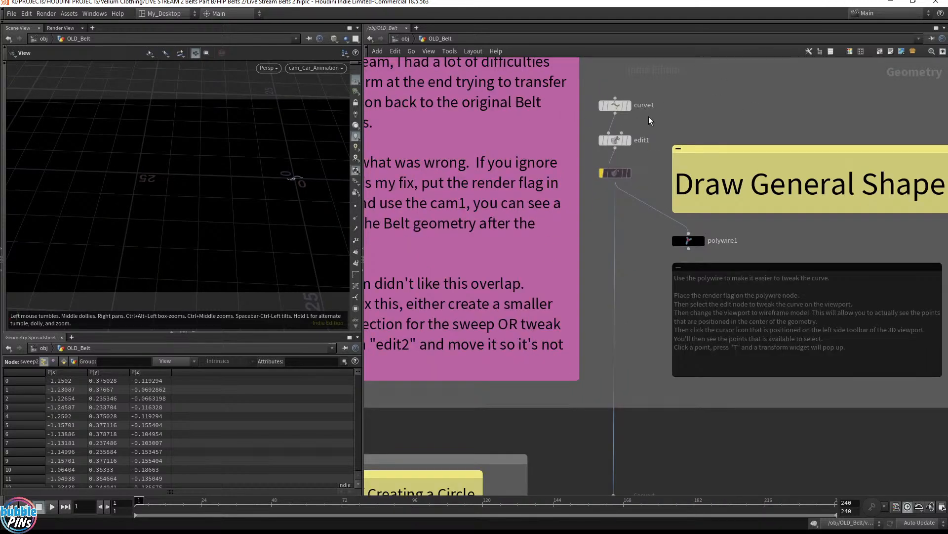
left_click(346, 40)
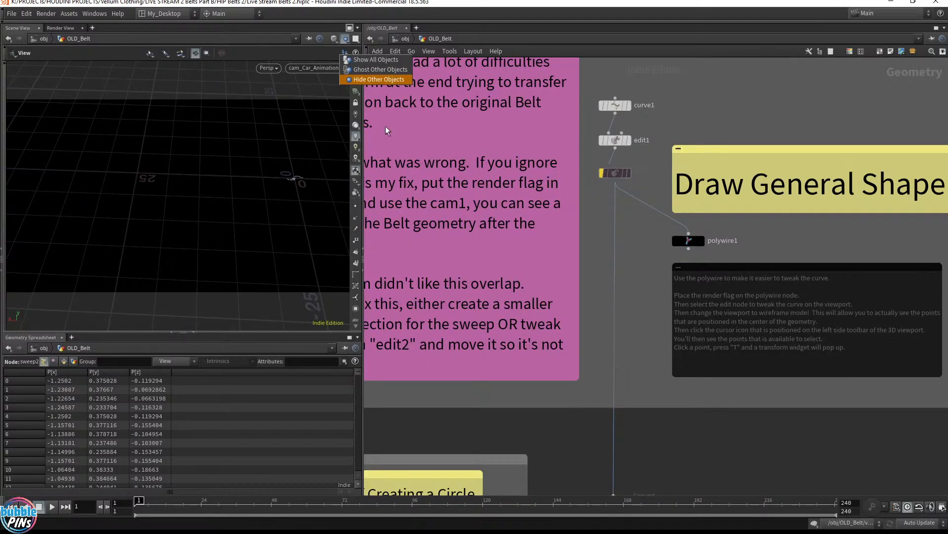
left_click(379, 81)
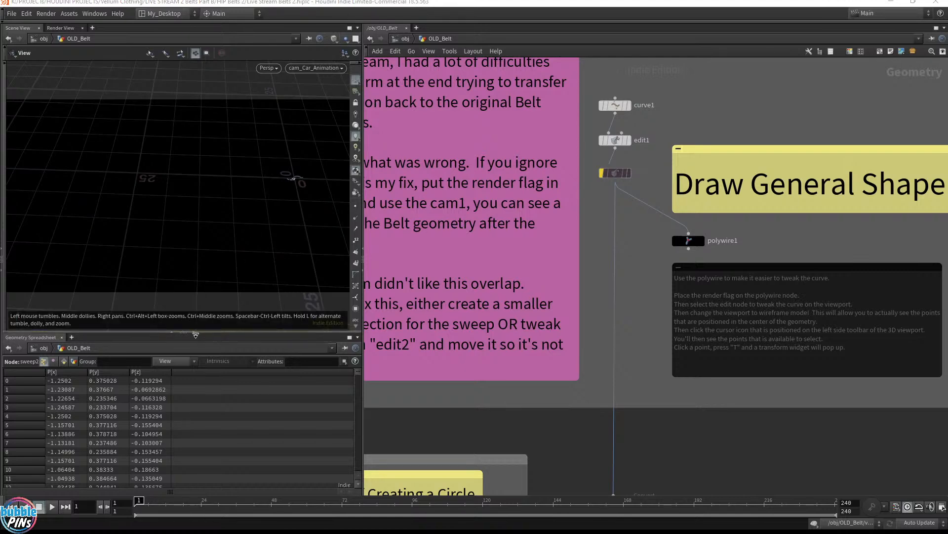
- Collapse the Geometry Spreadsheet pane and frame the belt geometry in the enlarged 3D viewport
left_click(196, 335)
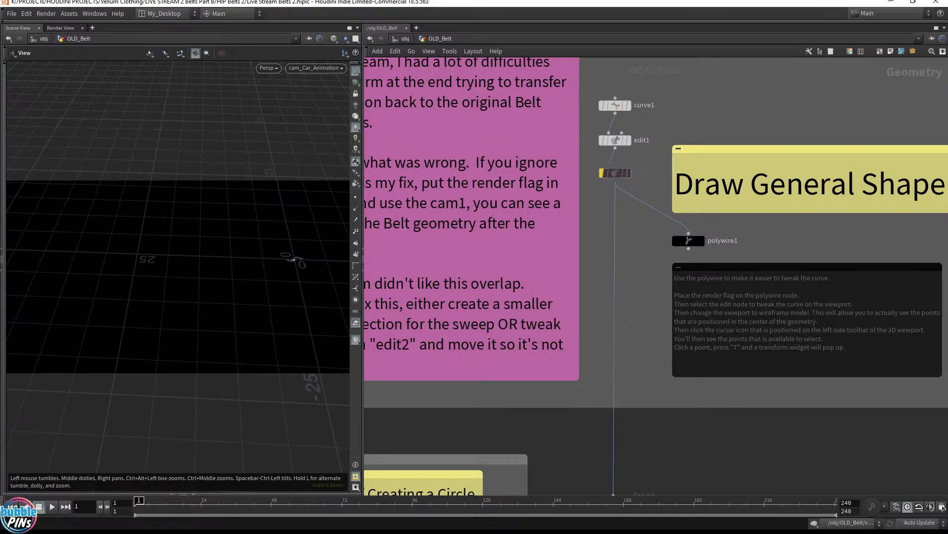
left_click_drag(345, 237, 335, 309)
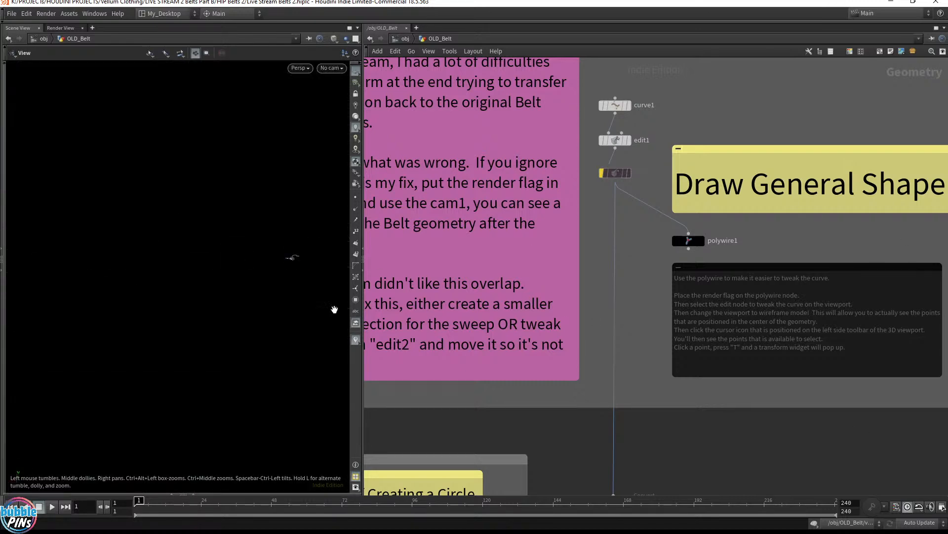
key("space+g")
left_click_drag(254, 261, 296, 273)
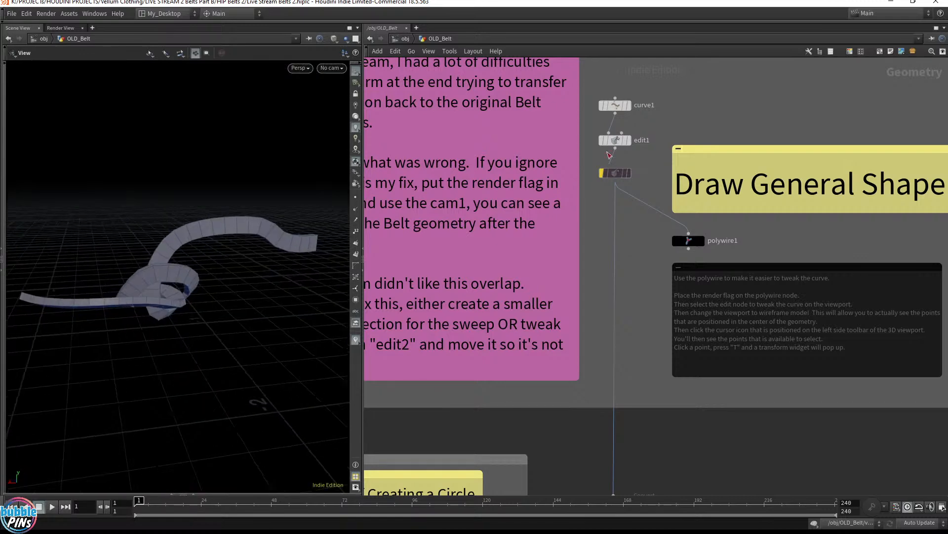
- Display the edit1 curve with its points shown, and examine the drawn belt shape with curve1 and edit1 selected in turn
left_click(625, 140)
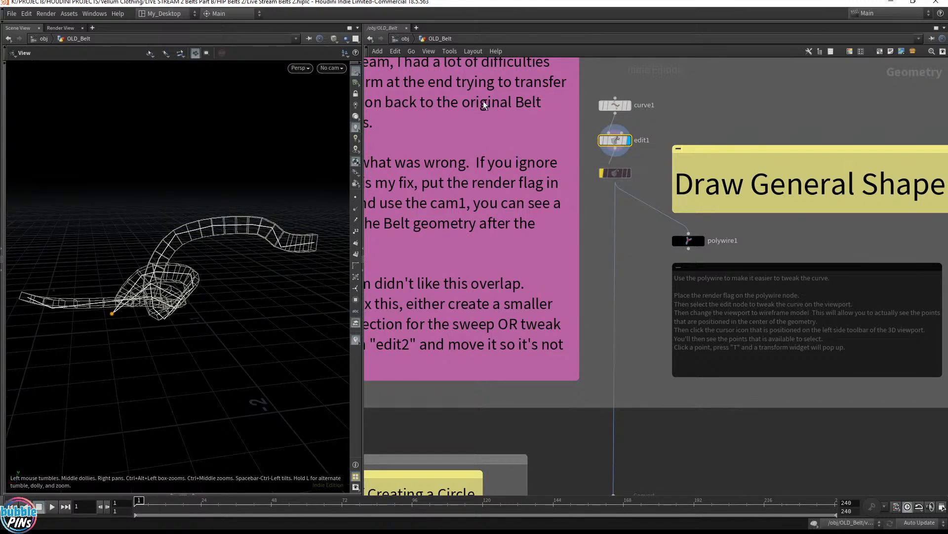
left_click(630, 141)
left_click_drag(245, 307, 247, 233)
key("s")
left_click(615, 106)
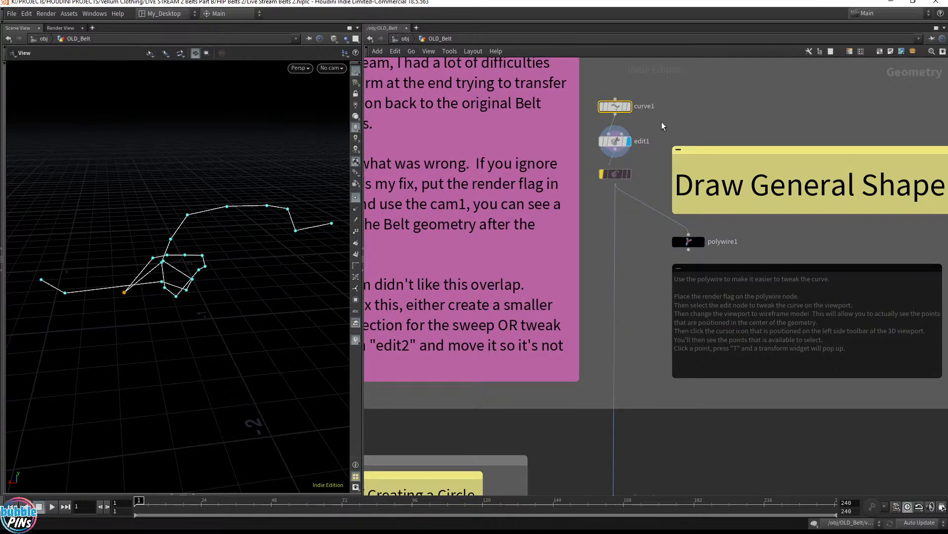
left_click_drag(216, 274, 296, 277)
left_click_drag(638, 120, 577, 95)
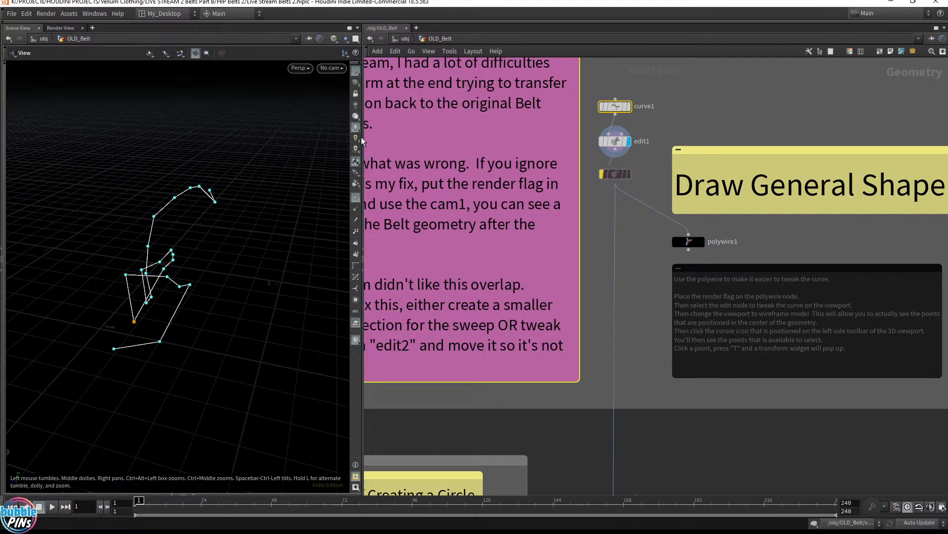
left_click_drag(258, 180, 212, 212)
left_click_drag(646, 152, 593, 134)
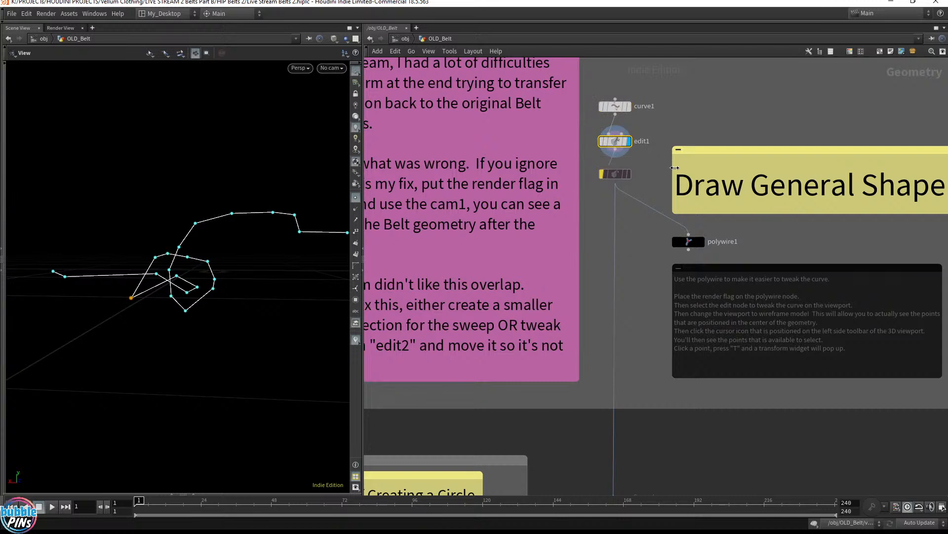
- Display the polywire1 result with point markers hidden, and select edit1 to show where the curve is tweaked
left_click(702, 244)
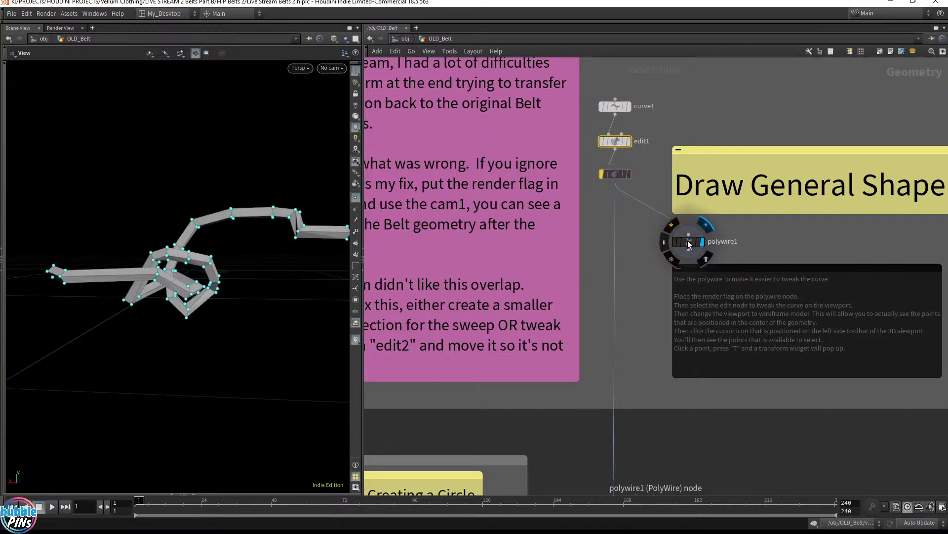
left_click(356, 197)
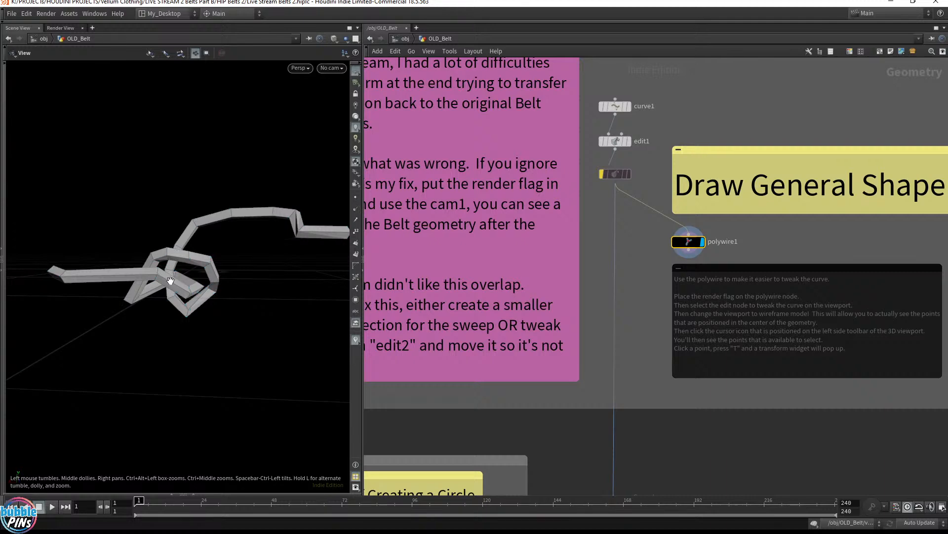
left_click_drag(182, 254, 250, 253)
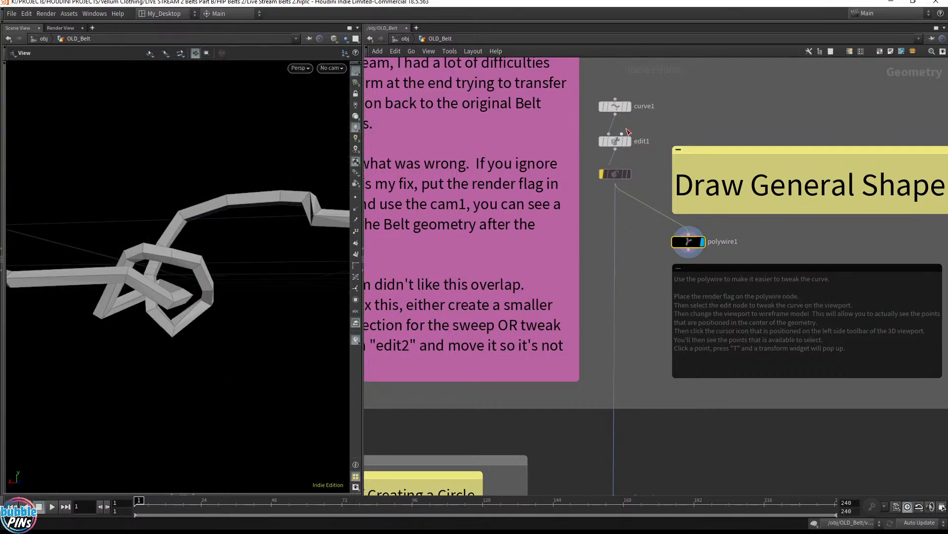
left_click(615, 141)
left_click_drag(59, 239, 181, 328)
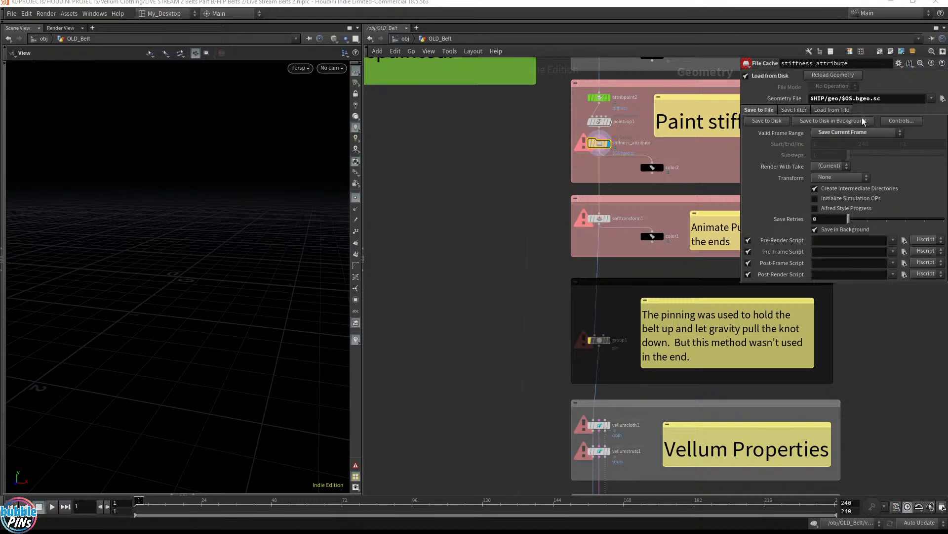
- Set the stiffness_attribute cache's Geometry File to $HIP/geo/OLD_Belt/$OS.bgeo.sc, and bypass the stiffness and paint_ends file caches
left_click(845, 98)
type("OLD_B")
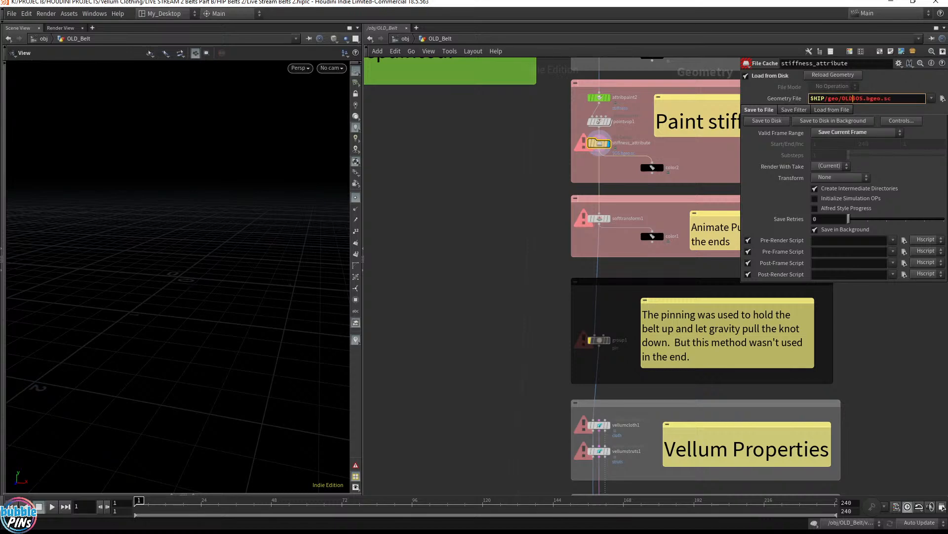
type("elt/")
key("Return")
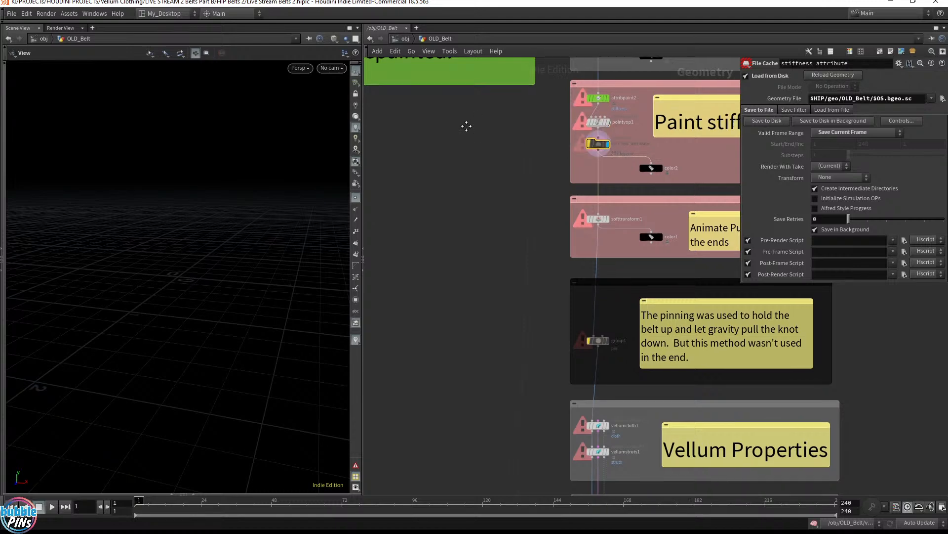
middle_click_drag(471, 124, 446, 255)
left_click(564, 158)
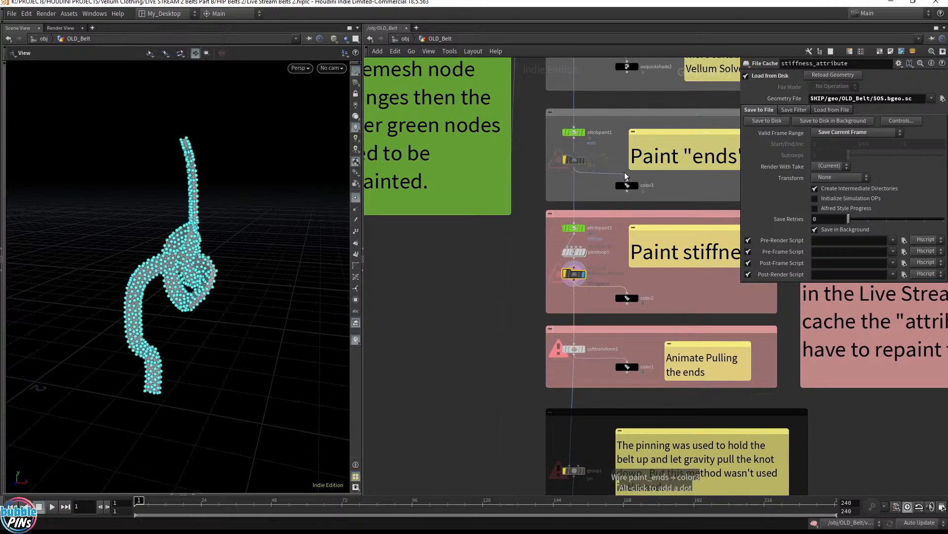
- Hide the point markers and examine the remeshed belt's knot from several angles
left_click(357, 198)
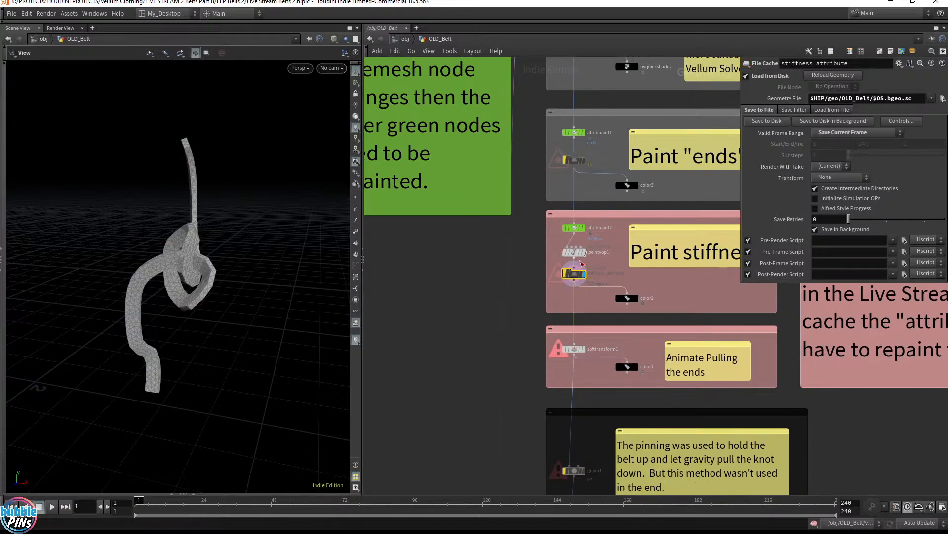
left_click_drag(228, 283, 207, 254)
middle_click_drag(208, 254, 321, 225)
left_click_drag(245, 163, 247, 130)
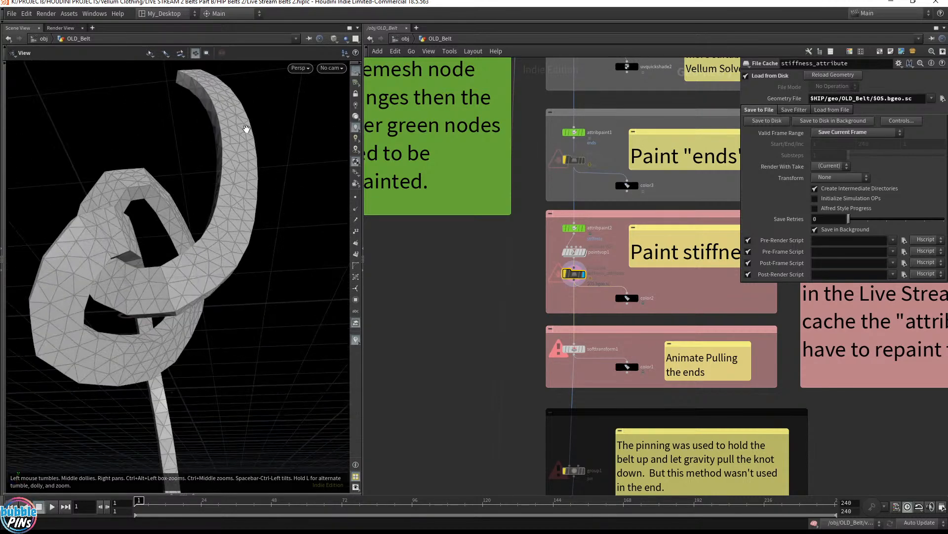
left_click_drag(189, 285, 255, 137)
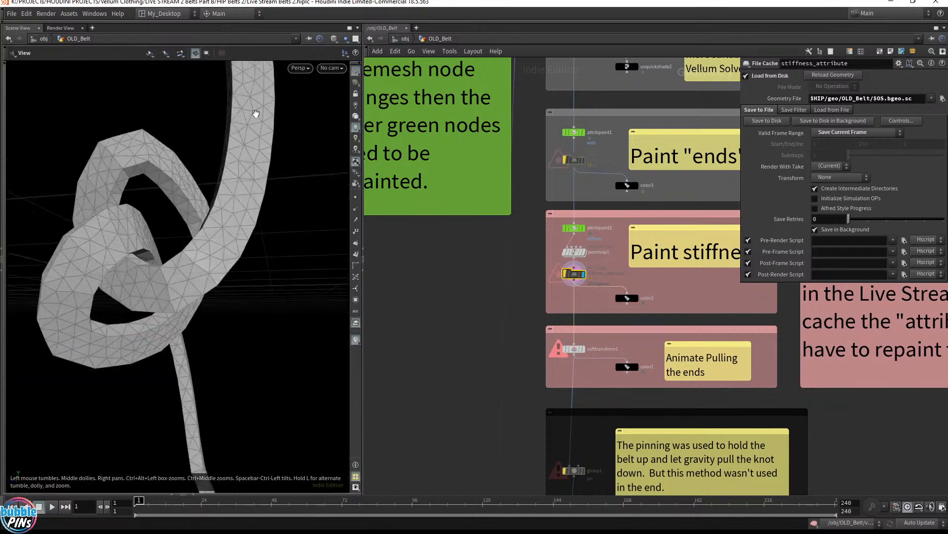
left_click_drag(224, 232, 388, 271)
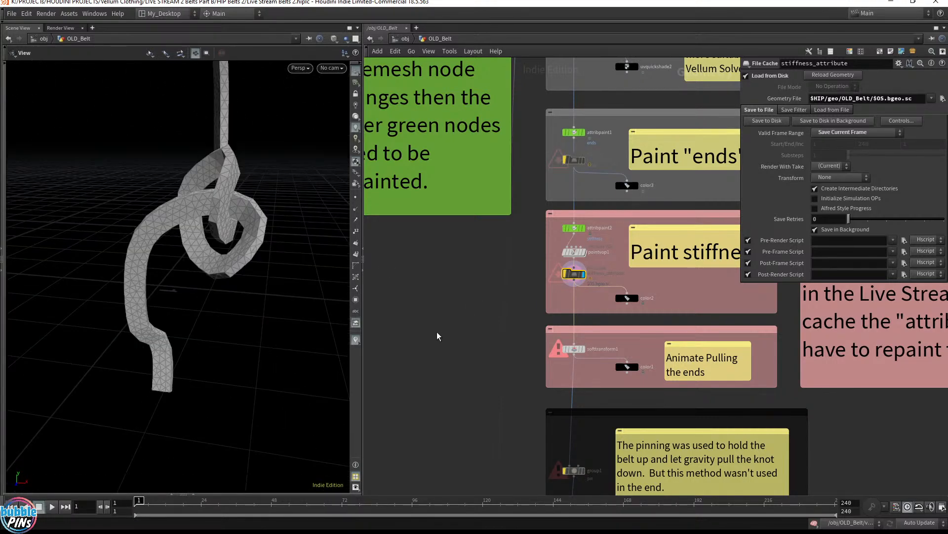
- Move the display from softtransform1 through group1 down to vellumsolver1, and view the belt from the side
middle_click_drag(438, 336, 447, 181)
left_click(592, 194)
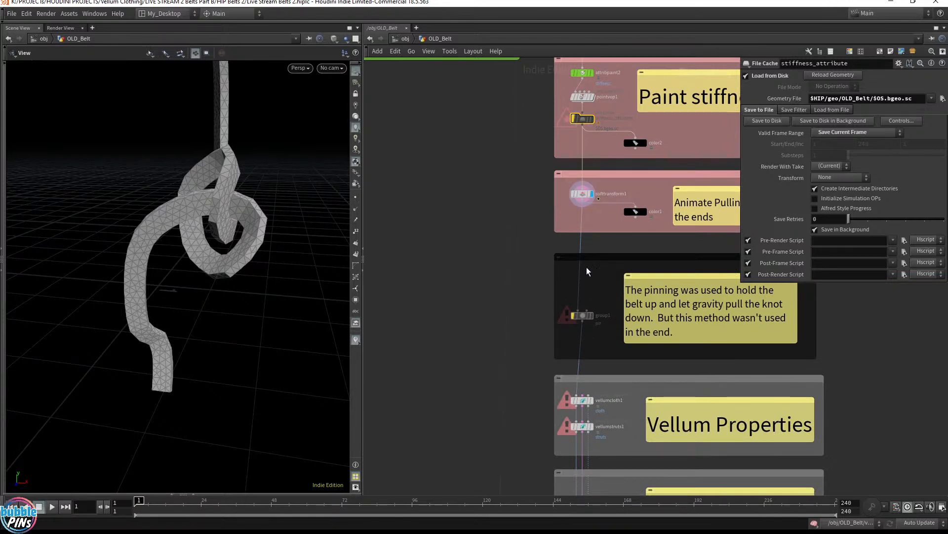
left_click(595, 320)
middle_click_drag(471, 278, 467, 60)
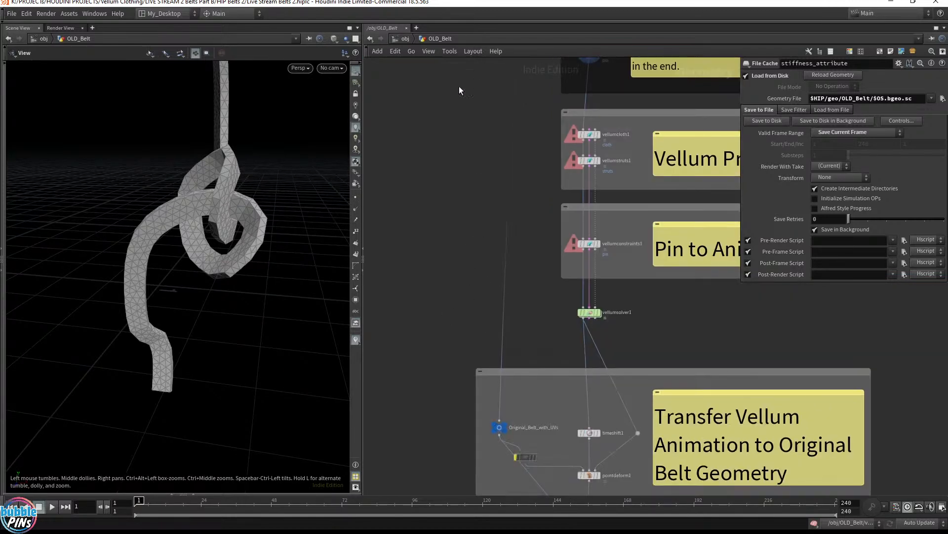
middle_click_drag(552, 334, 555, 207)
left_click_drag(283, 210, 232, 242)
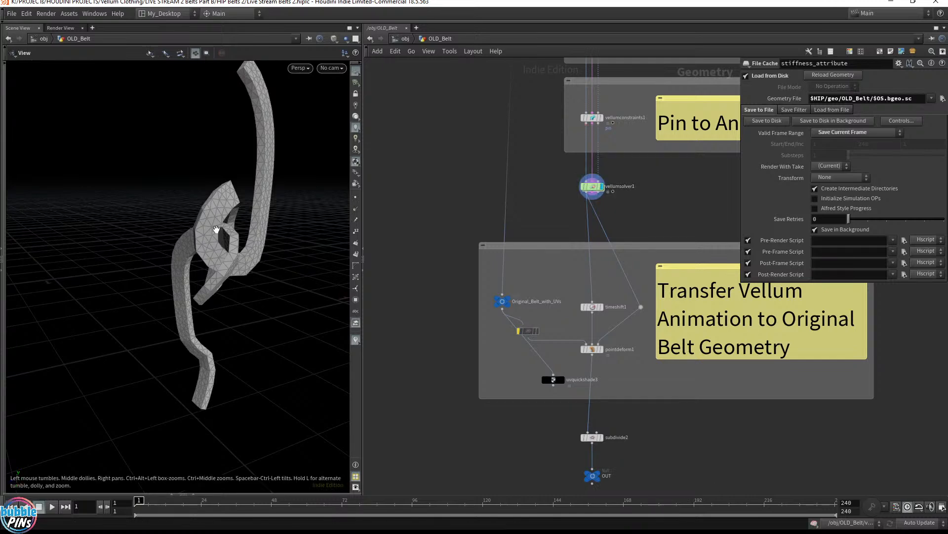
- Wire vellumsolver1 into uvquickshade3 and display it to examine the UVs on the simulated belt
left_click(589, 197)
left_click(563, 382)
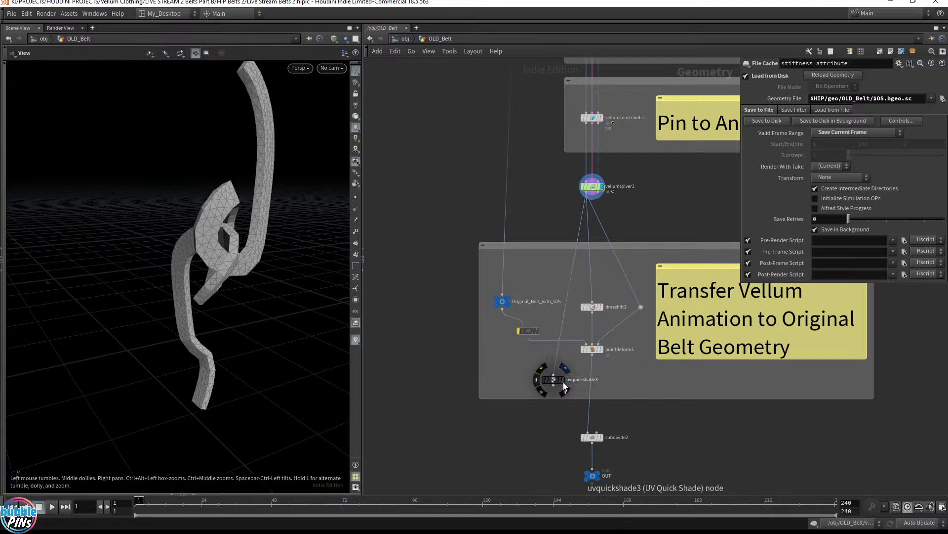
left_click(564, 379)
left_click_drag(244, 254, 209, 178)
middle_click_drag(209, 178, 551, 169)
right_click_drag(319, 244, 242, 223)
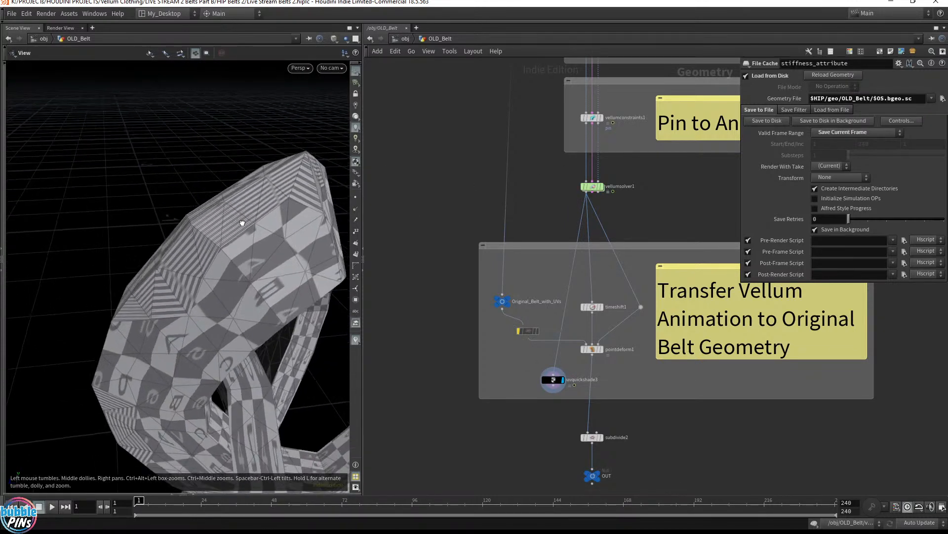
left_click_drag(242, 223, 244, 194)
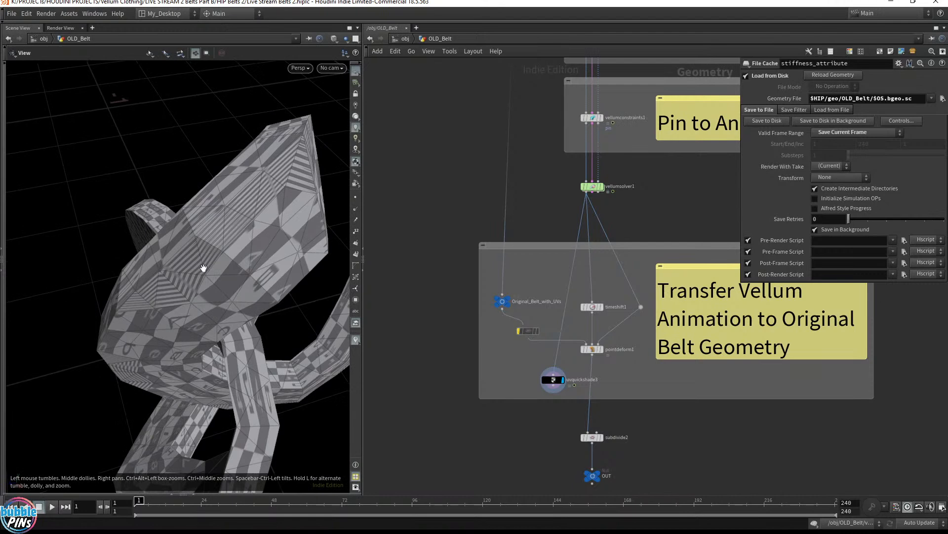
- Wire Original_Belt_with_UVs into uvquickshade3 and display it to examine the original belt's UVs
left_click(512, 303)
left_click_drag(554, 374, 502, 310)
left_click(563, 379)
left_click_drag(291, 257, 301, 221)
middle_click_drag(300, 220, 243, 262)
left_click_drag(244, 263, 225, 294)
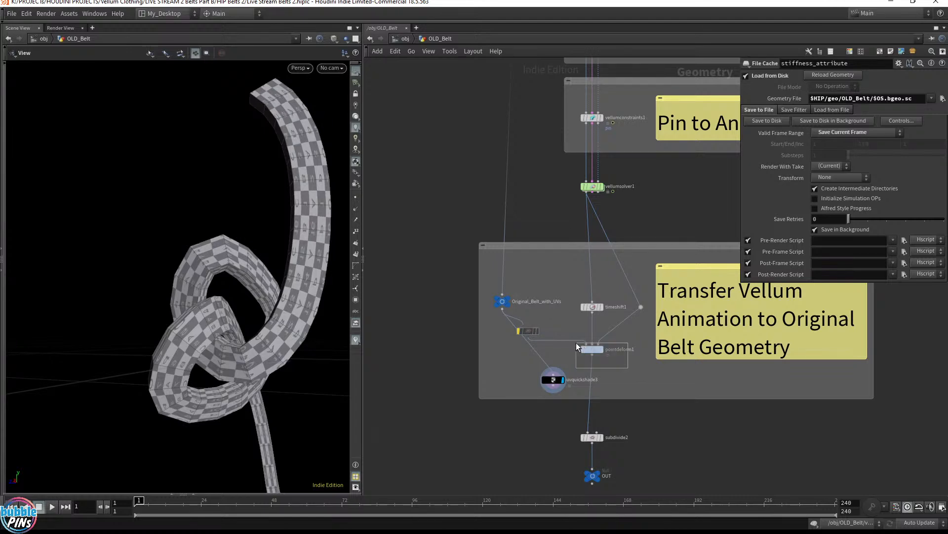
- Show the parameters of pointdeform1 and vellumsolver1, and display the pointdeform1 result
left_click_drag(576, 342, 577, 343)
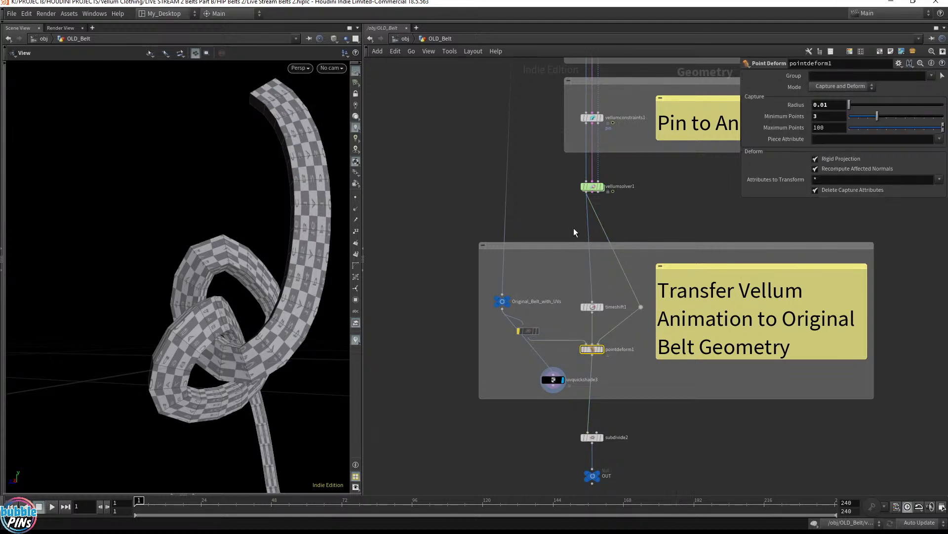
left_click_drag(539, 209, 645, 167)
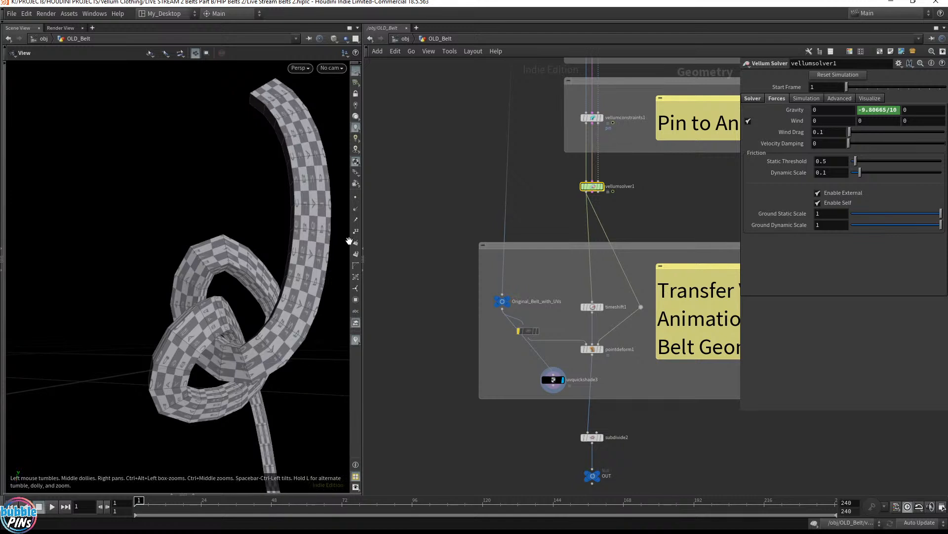
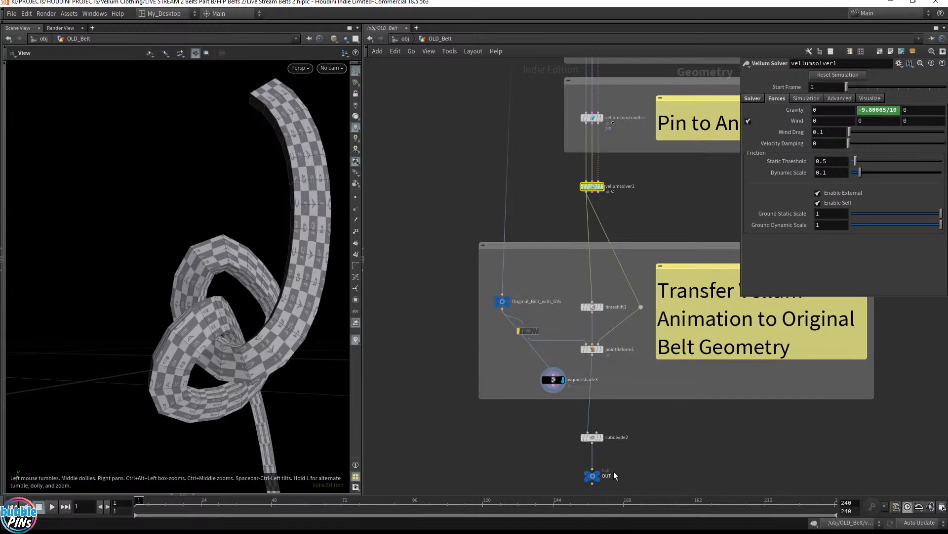
left_click(600, 350)
left_click(592, 349)
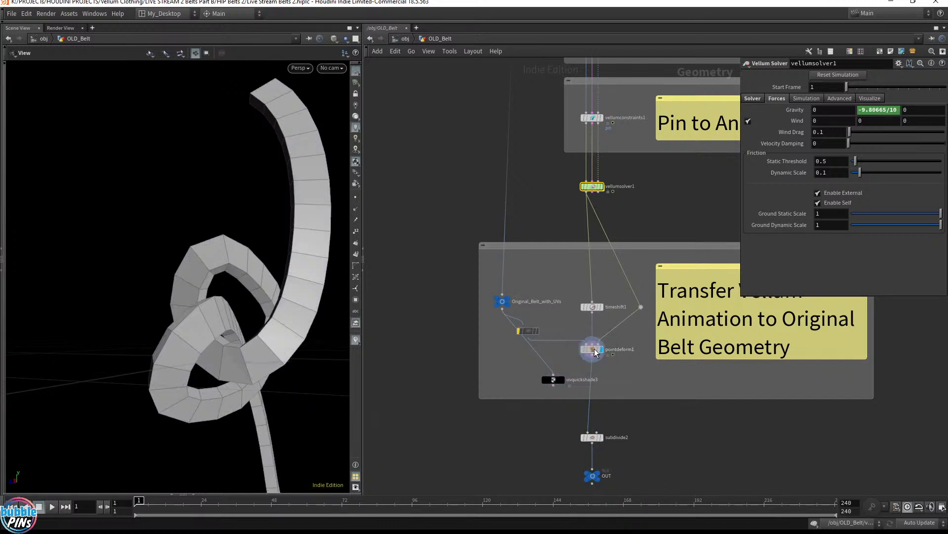
- Play the simulation on the point-deformed belt, return to frame 1 and view the whole belt
key("Up")
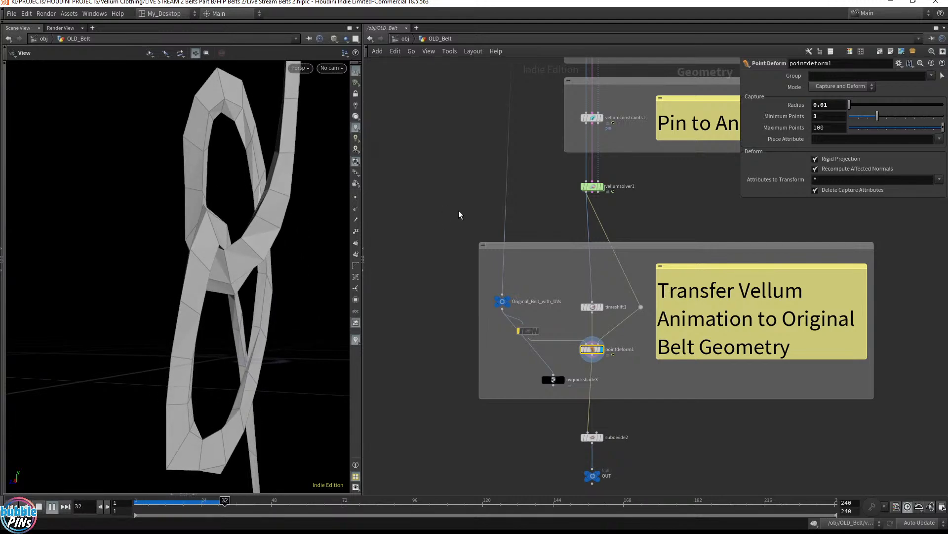
key("ctrl+Up")
left_click_drag(314, 231, 169, 254)
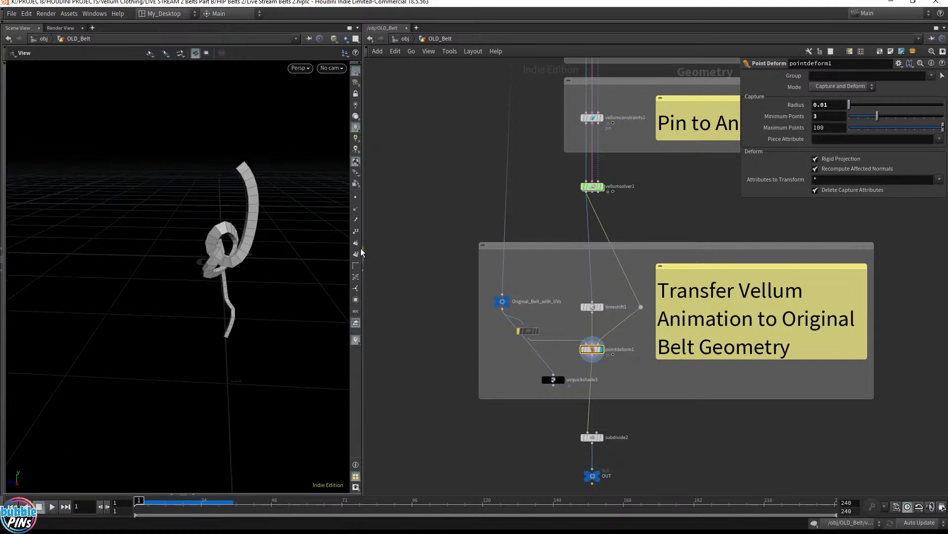
left_click_drag(275, 250, 260, 239)
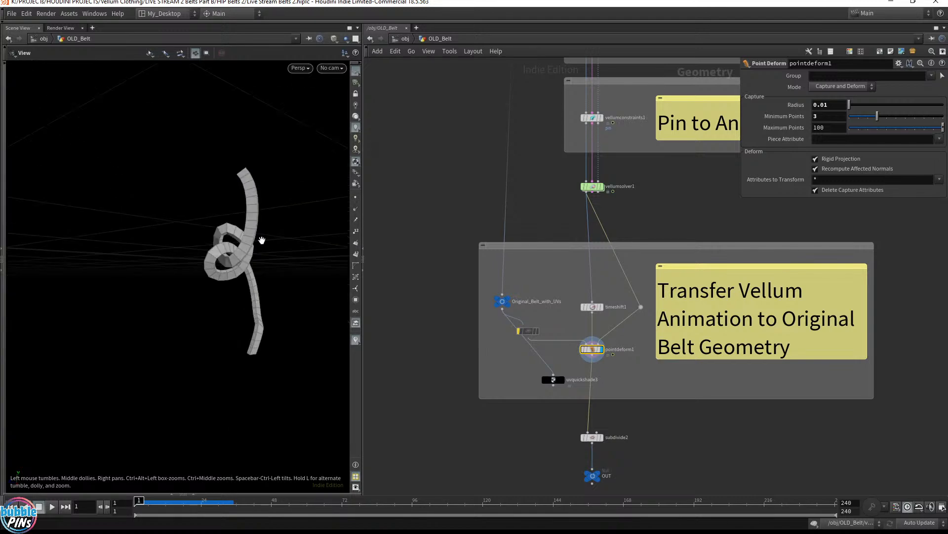
- Find the Paint "ends" section in the network, and display attribpaint1 with its parameters shown
scroll(544, 165, "down", 3)
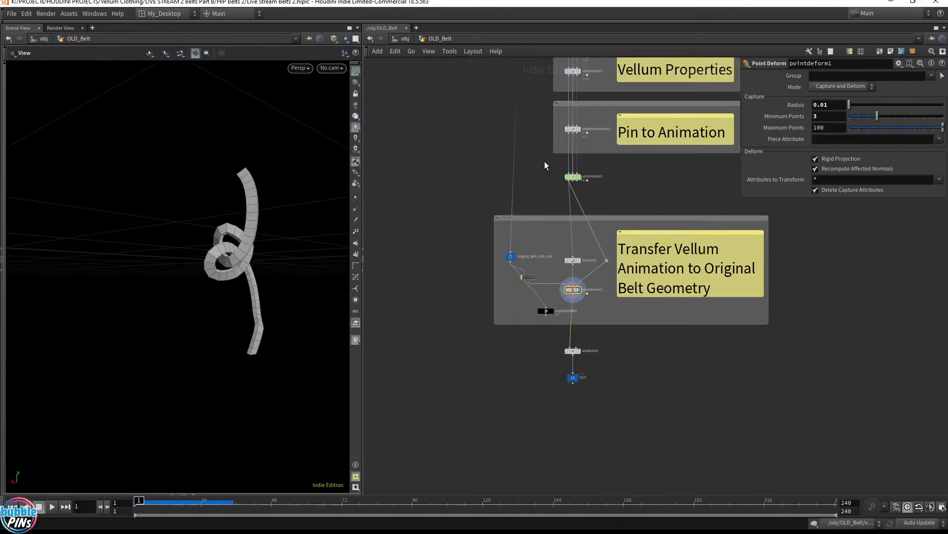
middle_click_drag(544, 165, 531, 233)
middle_click_drag(483, 161, 484, 253)
scroll(656, 204, "up", 4)
mouse_move(546, 163)
middle_mouse_down()
mouse_move(560, 232)
mouse_move(591, 300)
middle_mouse_up()
middle_click_drag(553, 188, 589, 323)
middle_click_drag(619, 194, 630, 312)
middle_click_drag(624, 270, 613, 47)
mouse_move(611, 285)
middle_mouse_down()
mouse_move(618, 261)
mouse_move(544, 138)
middle_mouse_up()
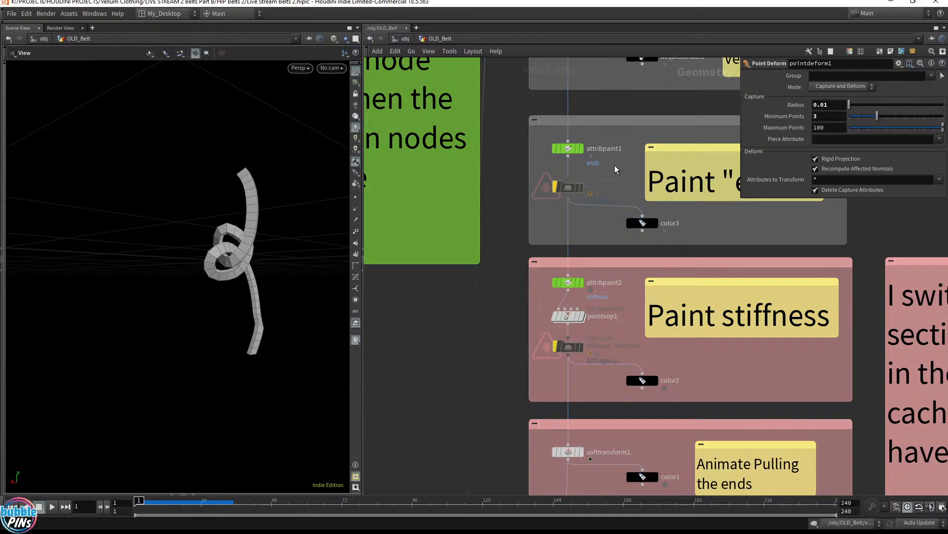
left_click(582, 148)
left_click(564, 149)
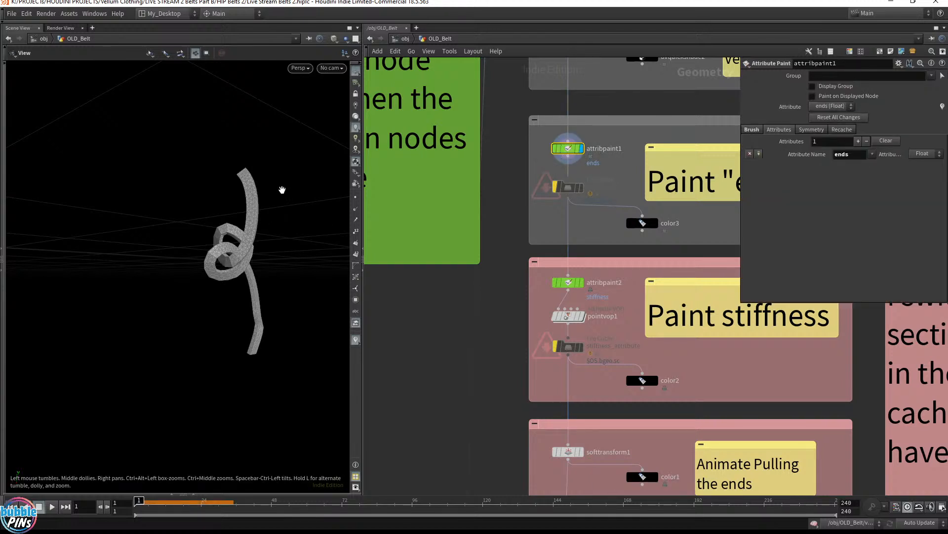
- Examine the painted ends values of attribpaint1 and the painted stiffness values of attribpaint2 on the knotted belt from several angles
key("Return")
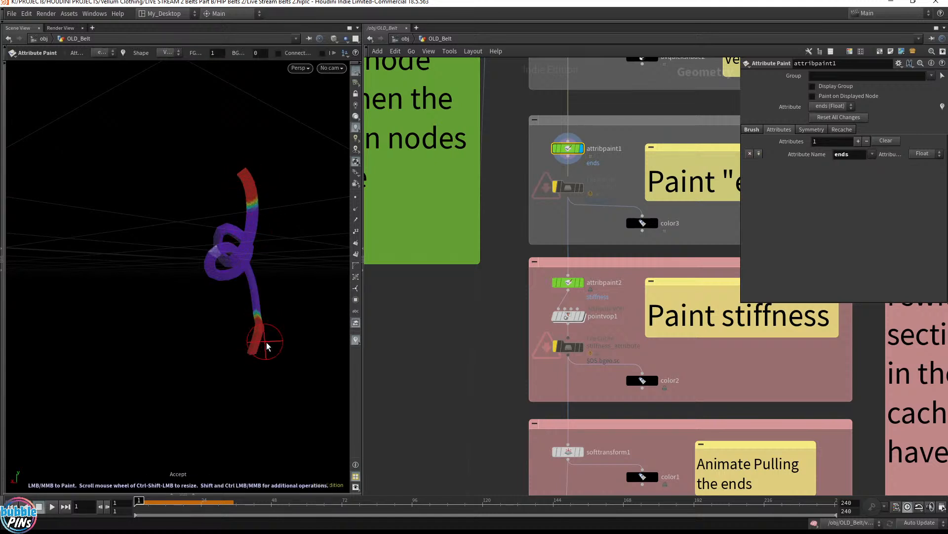
key("Escape")
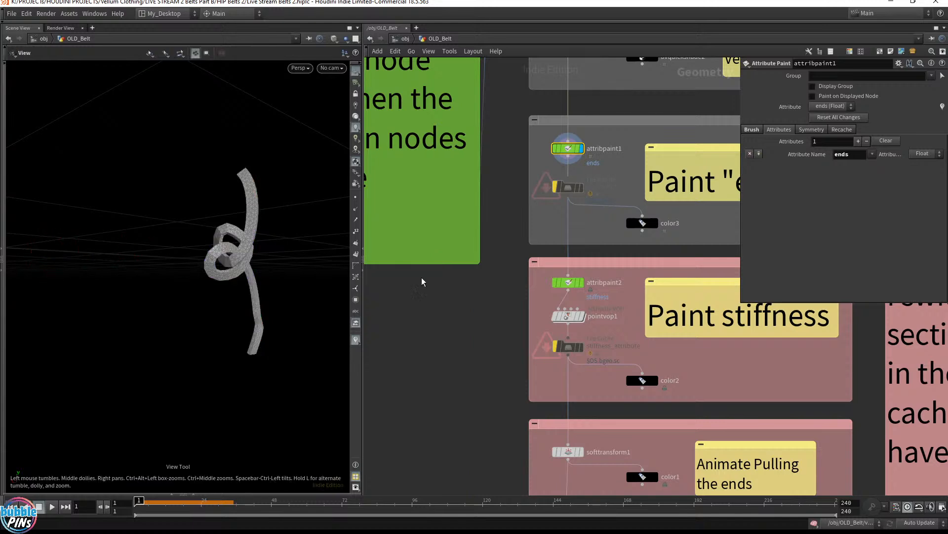
left_click(568, 284)
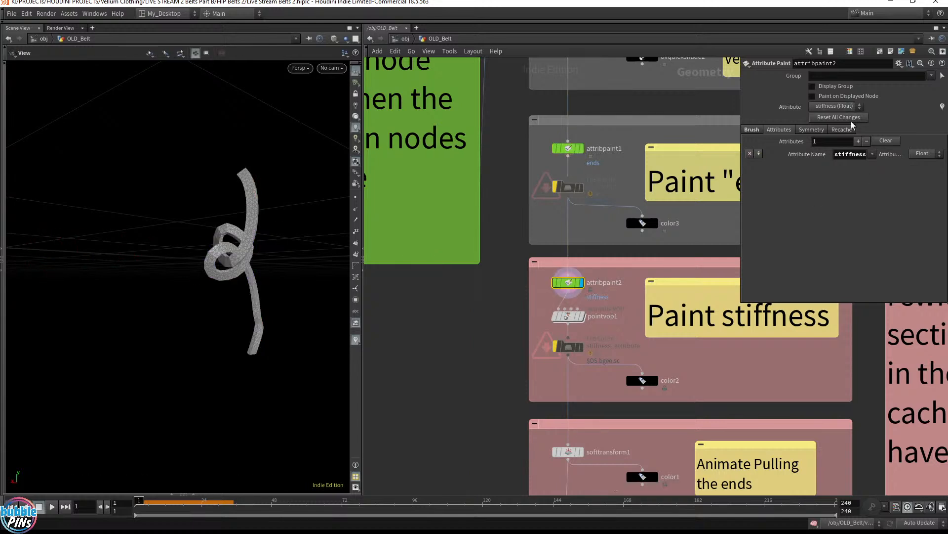
key("Return")
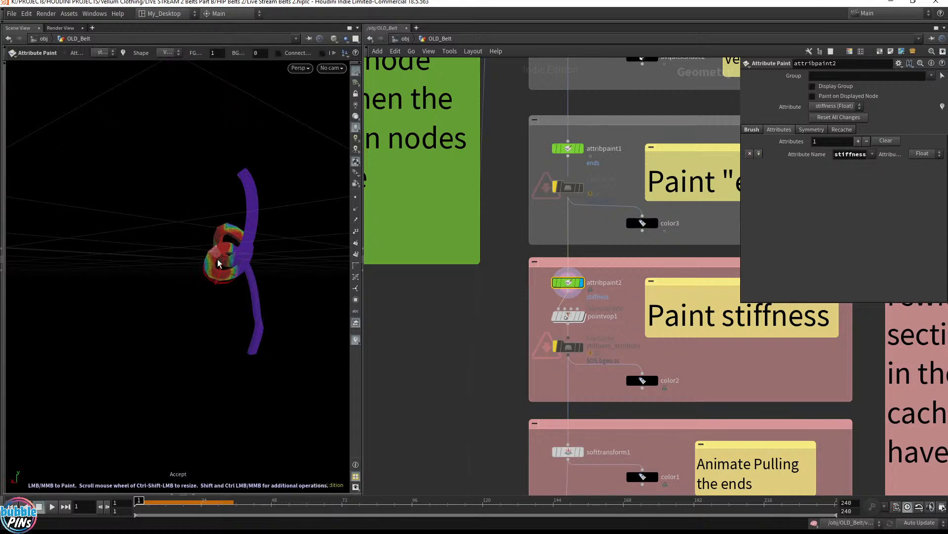
right_click(186, 259)
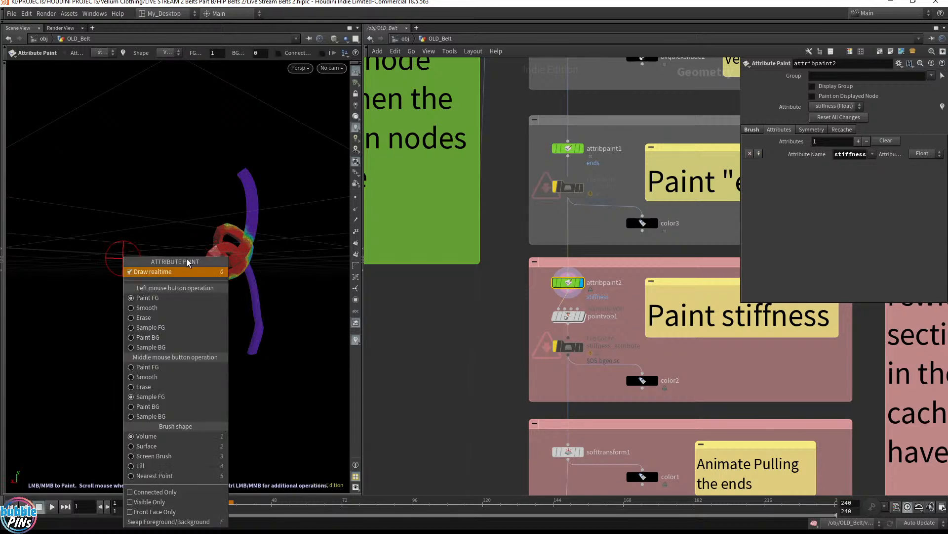
left_click(105, 160)
left_click_drag(207, 224, 351, 233, "alt")
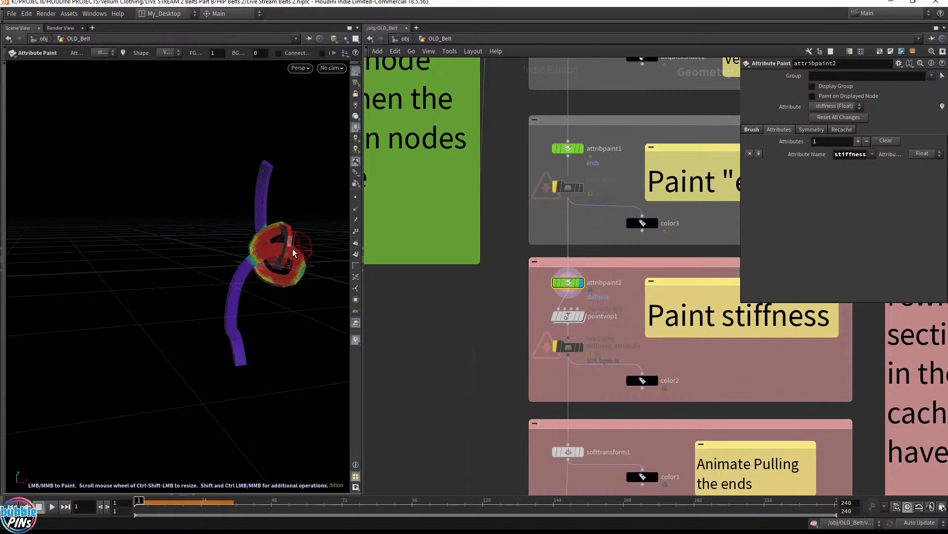
mouse_move(303, 271)
left_mouse_down("alt")
mouse_move(199, 209)
mouse_move(326, 205)
mouse_move(275, 261)
mouse_move(259, 196)
mouse_move(274, 252)
mouse_move(331, 267)
left_mouse_up("alt")
key("Escape")
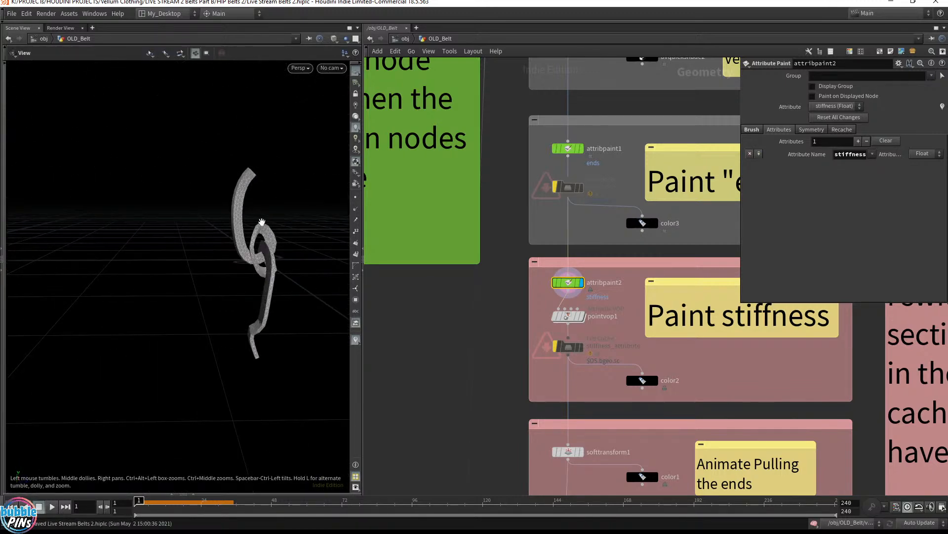
- Display vellumsolver1, play the simulation to frame 20 and examine the tightened knot up close
scroll(451, 338, "down", 10)
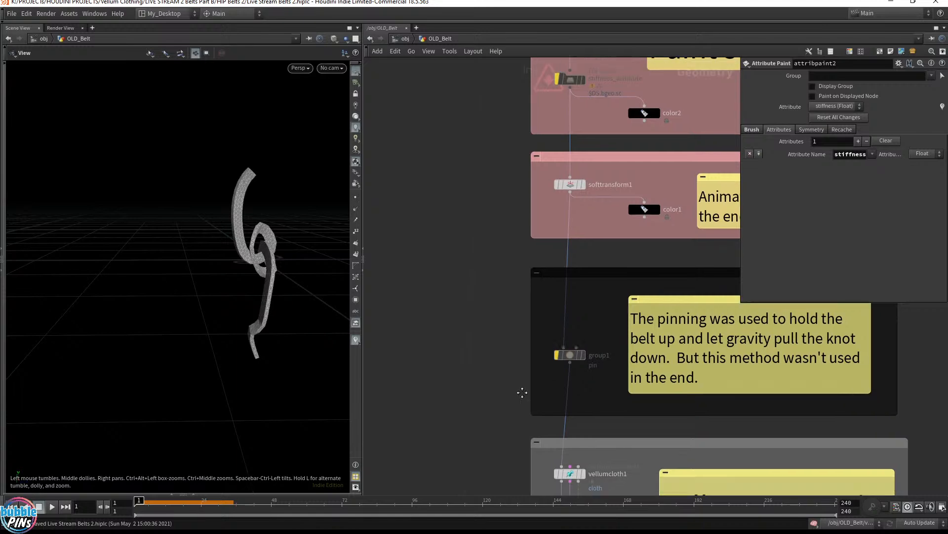
scroll(643, 437, "down", 6)
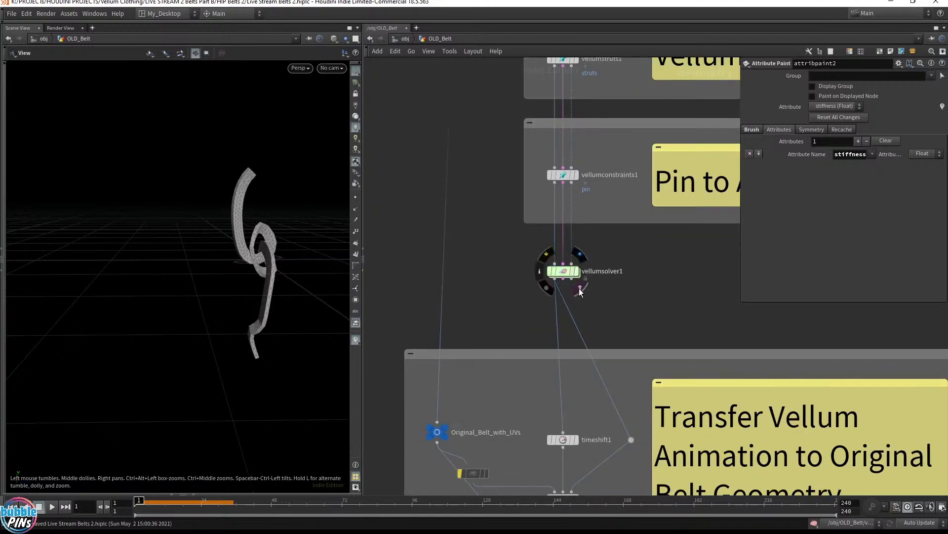
scroll(595, 222, "down", 3)
left_click(572, 119)
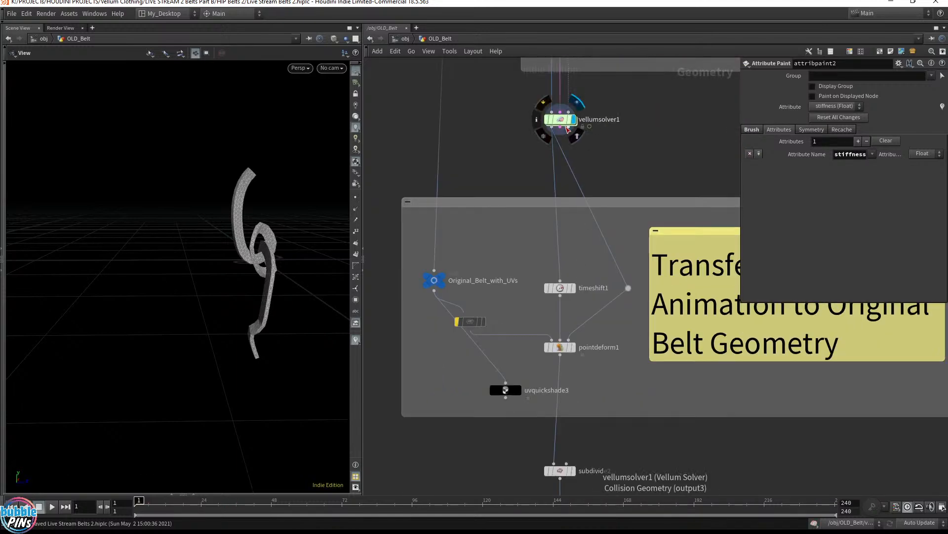
scroll(311, 246, "up", 6)
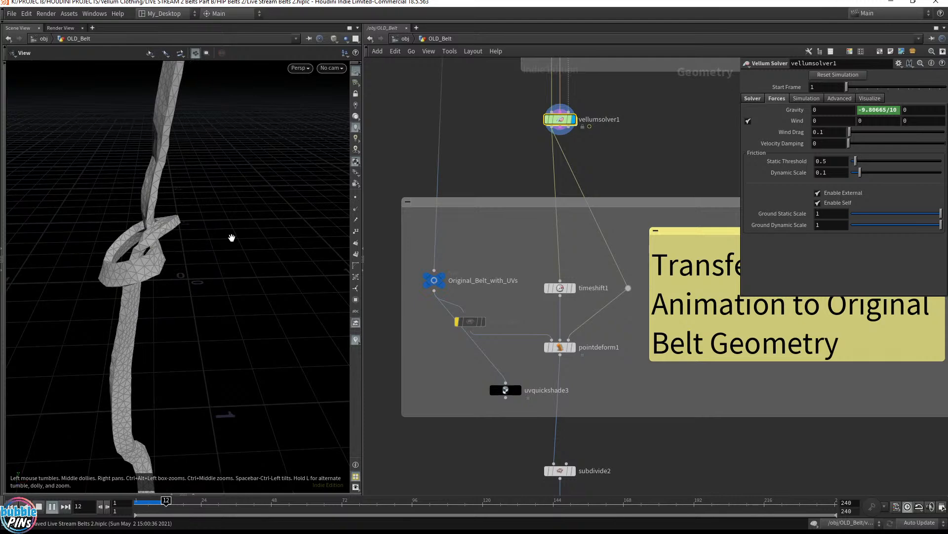
key("Escape")
left_click_drag(154, 290, 286, 269)
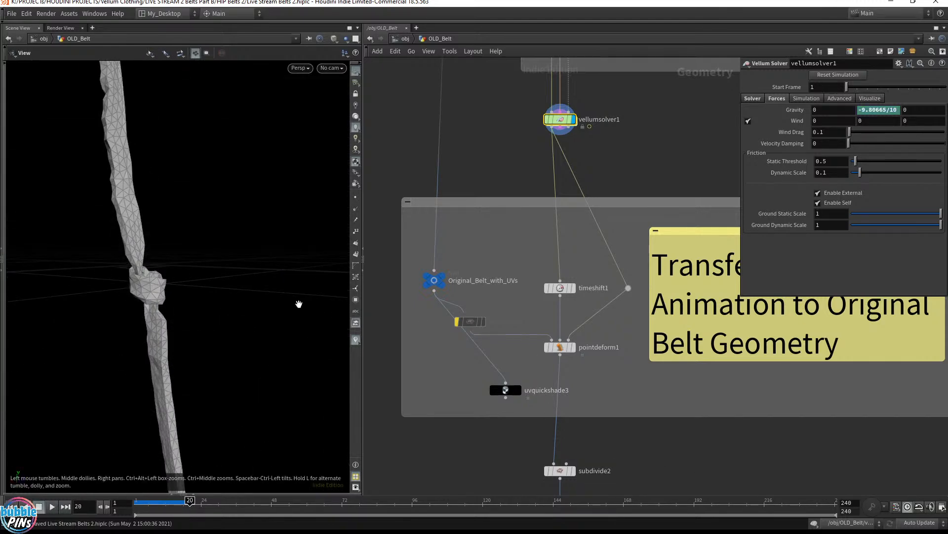
left_click_drag(110, 228, 207, 257)
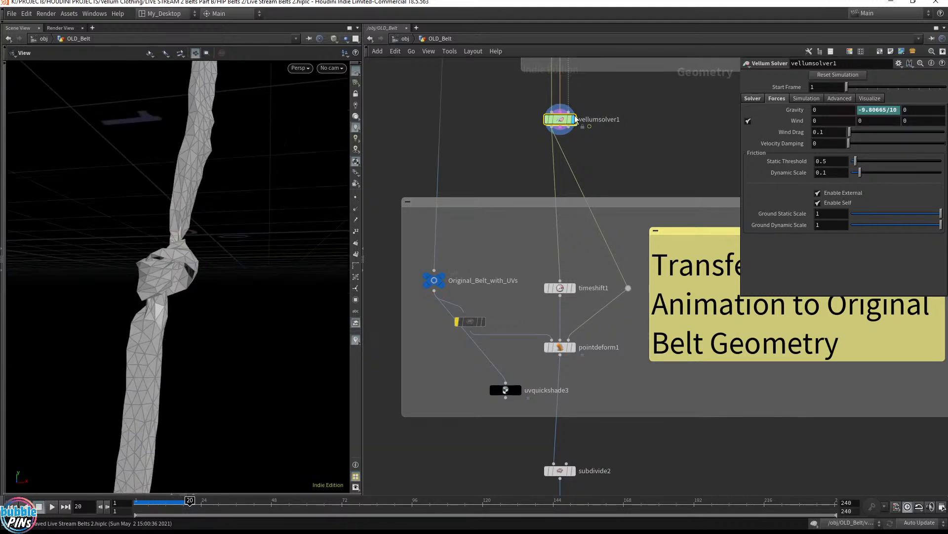
- Display pointdeform1 and examine the deformed original belt around the knot at frame 20
left_click(577, 347)
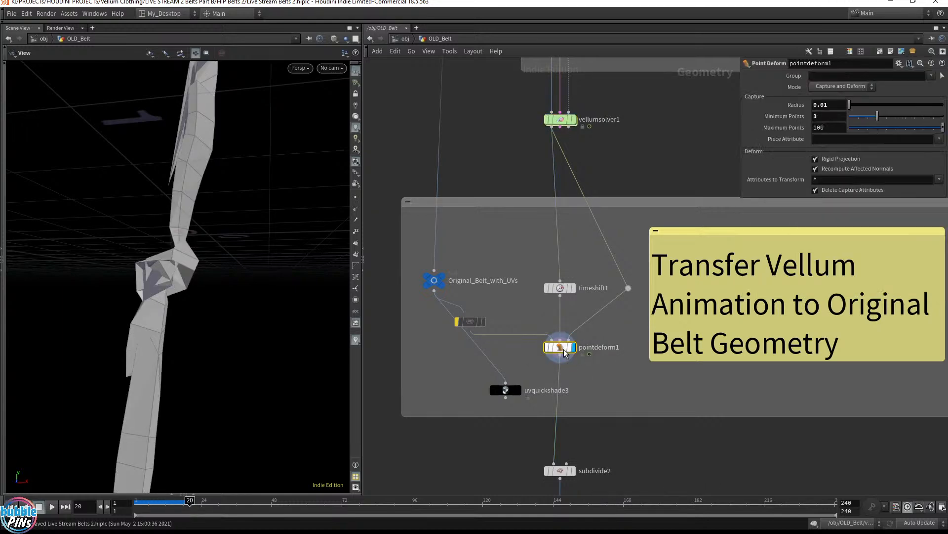
left_click_drag(210, 276, 267, 286)
left_click_drag(230, 350, 197, 267)
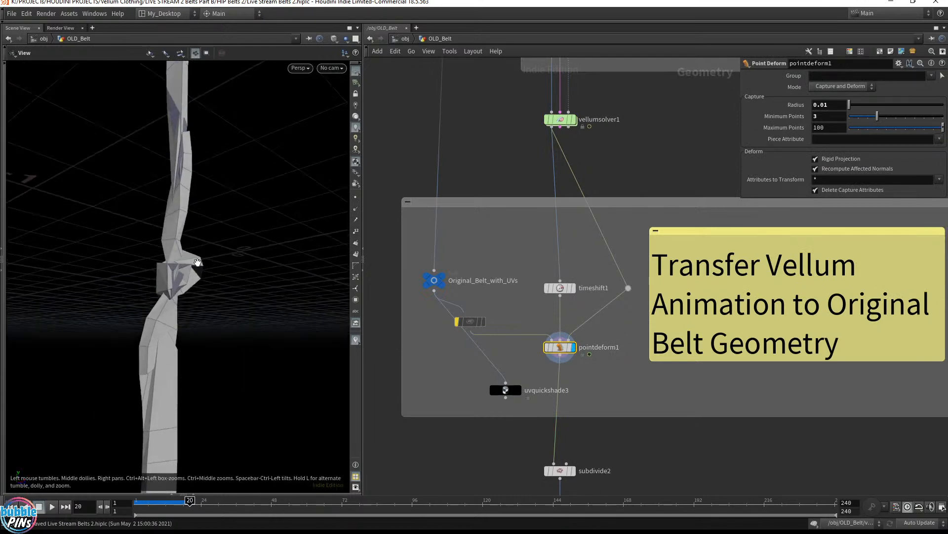
- Display subdivide2, play on to frame 24 and examine the smoothed belt's surface above the knot
left_click(574, 470)
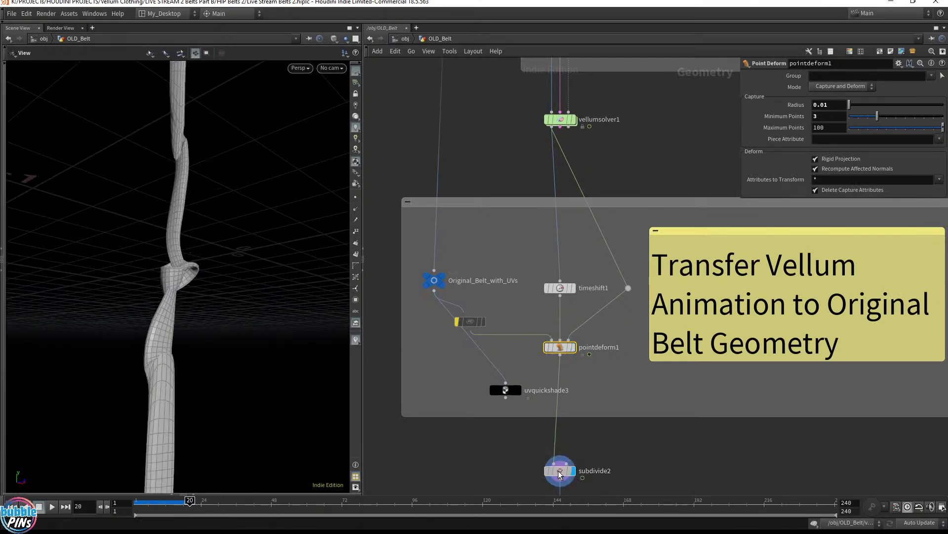
left_click_drag(147, 299, 118, 294)
key("Up")
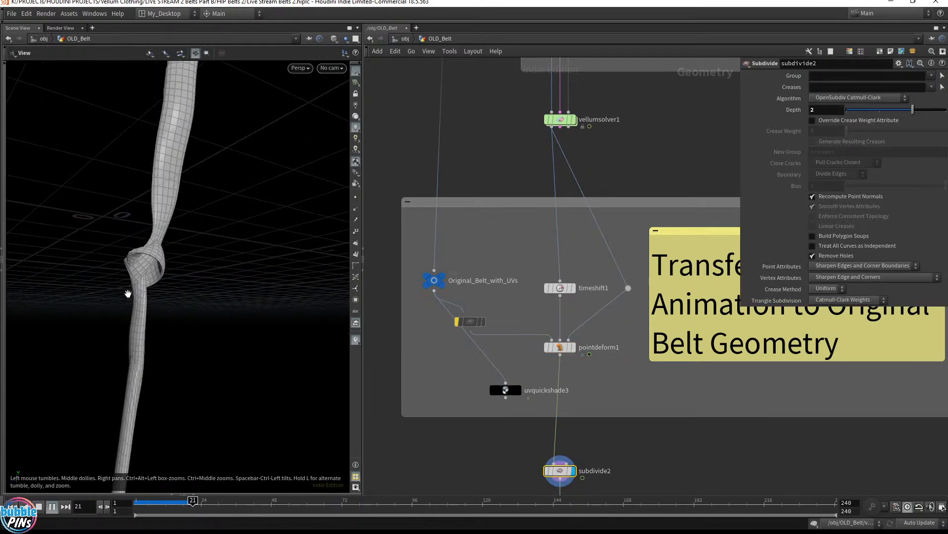
key("Up")
left_click_drag(185, 394, 243, 332)
middle_click_drag(243, 332, 435, 299)
left_click_drag(191, 303, 187, 288)
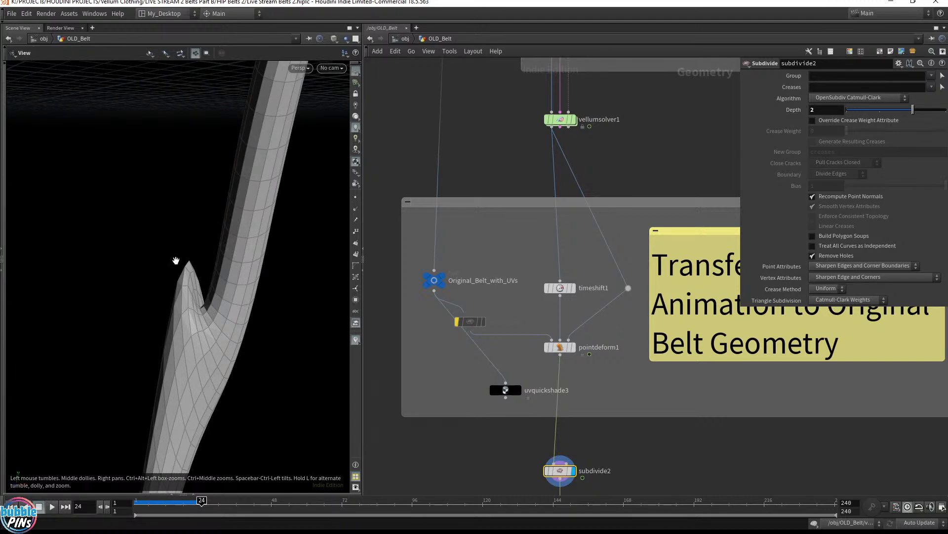
left_click_drag(228, 277, 162, 247)
left_click_drag(217, 280, 118, 206)
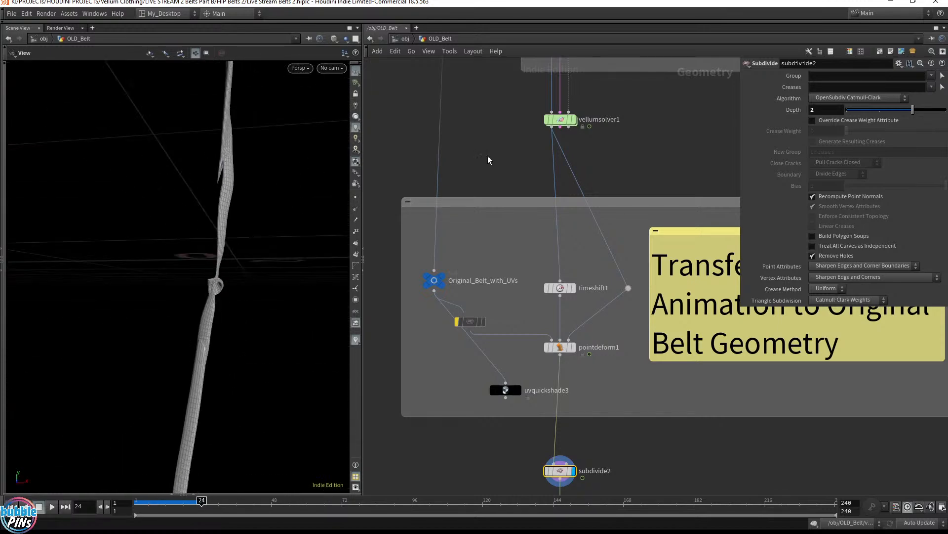
- Find sweep2 below the Create UV's section of the network and display its result
middle_click_drag(489, 159, 489, 439)
middle_click_drag(500, 106, 468, 450)
scroll(469, 193, "down", 3)
middle_click_drag(468, 123, 495, 464)
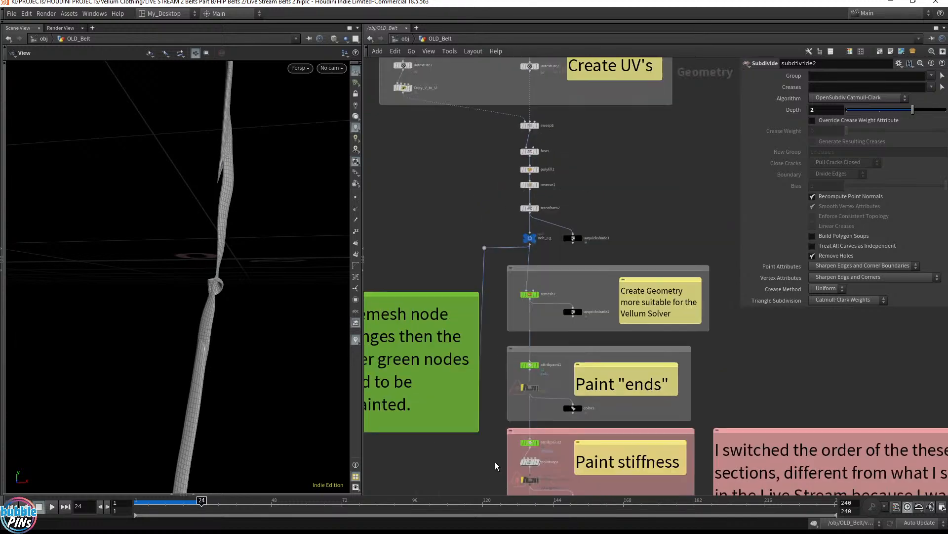
middle_click_drag(601, 209, 629, 393)
middle_click_drag(644, 157, 646, 273)
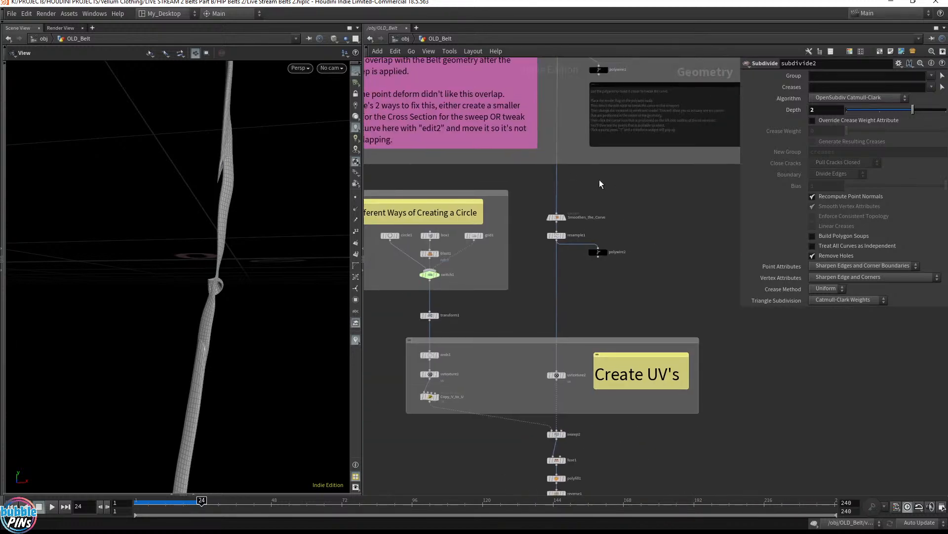
middle_click_drag(608, 442, 615, 252)
scroll(577, 252, "up", 5)
scroll(577, 251, "up", 2)
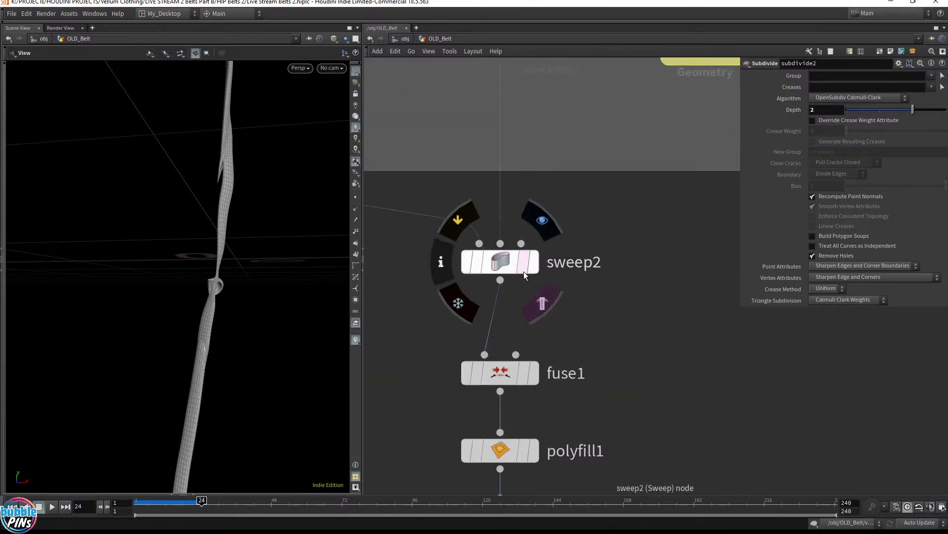
left_click(533, 261)
- View the swept belt through cam1 and examine closely where the strands meet inside the knot
left_click(334, 69)
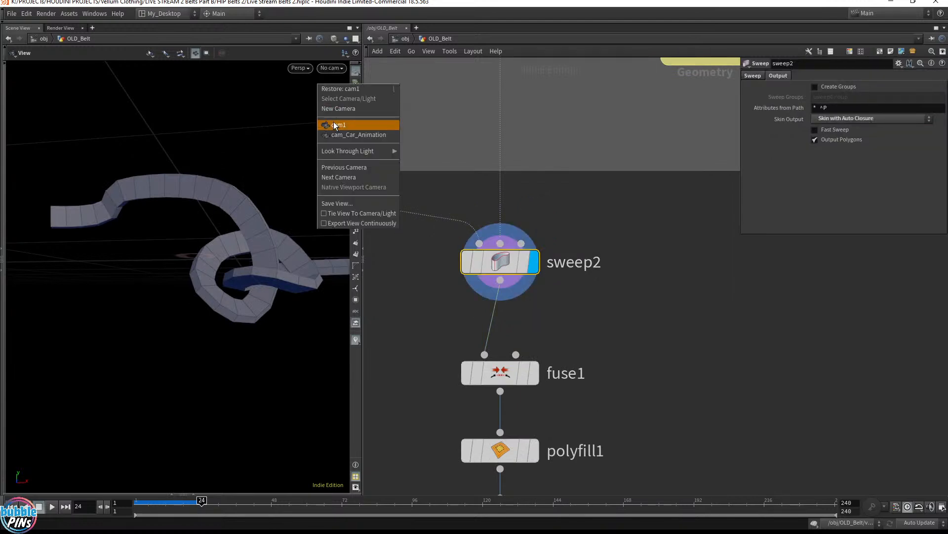
left_click(334, 121)
mouse_move(177, 282)
left_mouse_down()
mouse_move(195, 290)
mouse_move(180, 280)
left_mouse_up()
middle_click_drag(241, 272, 151, 300)
left_click_drag(150, 300, 172, 261)
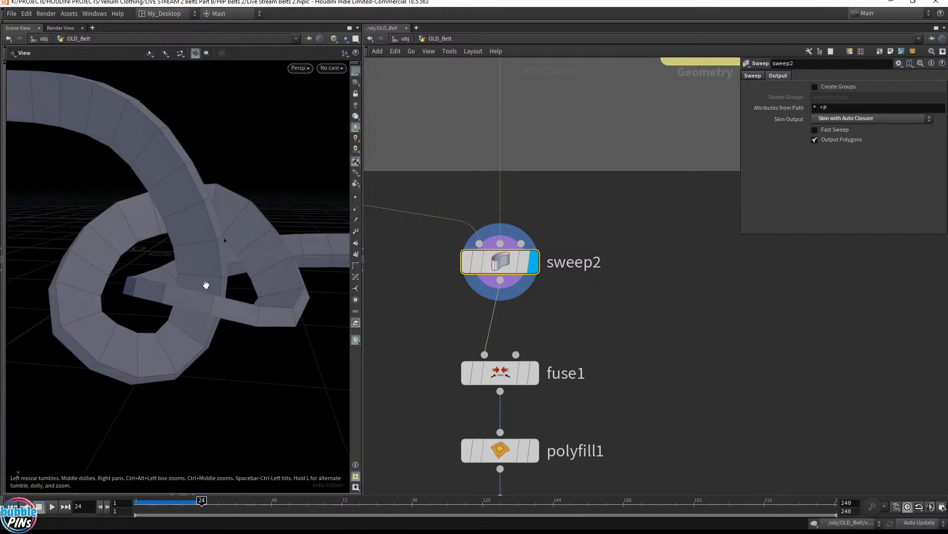
scroll(595, 339, "down", 6)
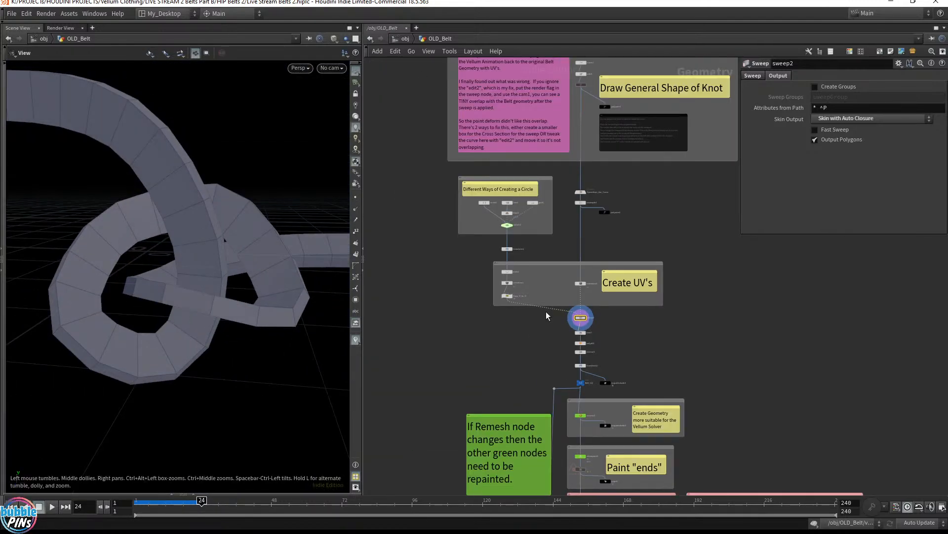
left_click_drag(269, 278, 184, 258)
middle_click_drag(184, 258, 499, 254)
left_click_drag(260, 299, 298, 309)
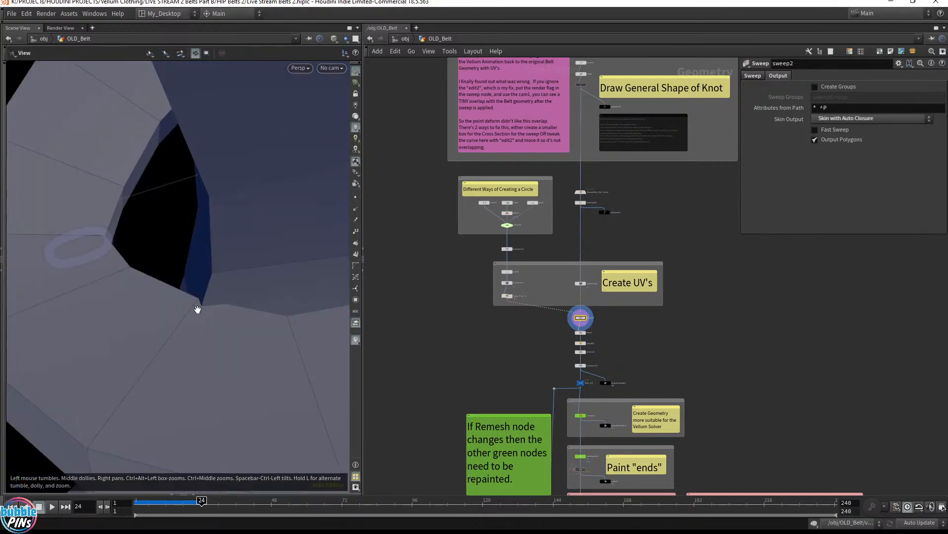
left_click_drag(191, 304, 163, 297)
- Turn off the bypass on edit2 in the Draw General Shape of Knot section, show its parameters and inspect the knot's strands
middle_click_drag(670, 202, 683, 386)
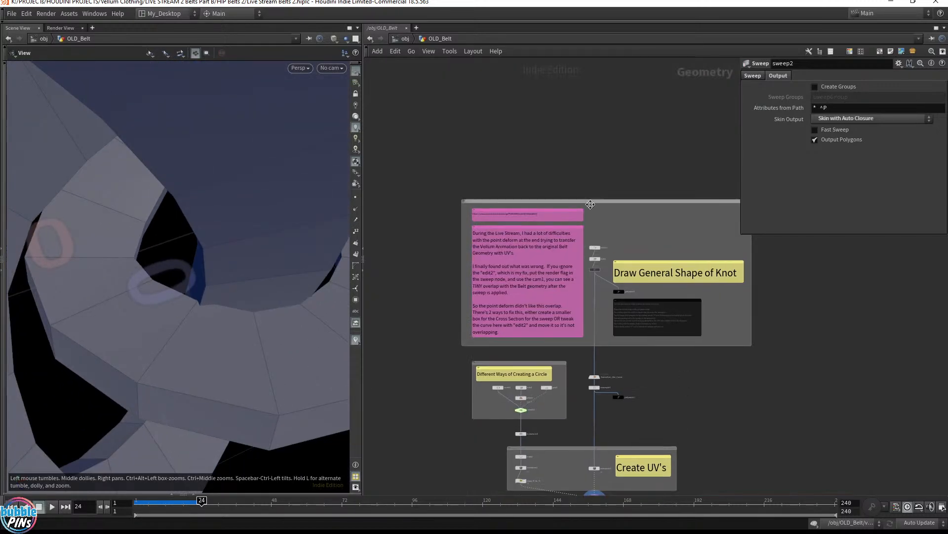
scroll(606, 232, "up", 5)
middle_click_drag(632, 271, 631, 77)
mouse_move(561, 153)
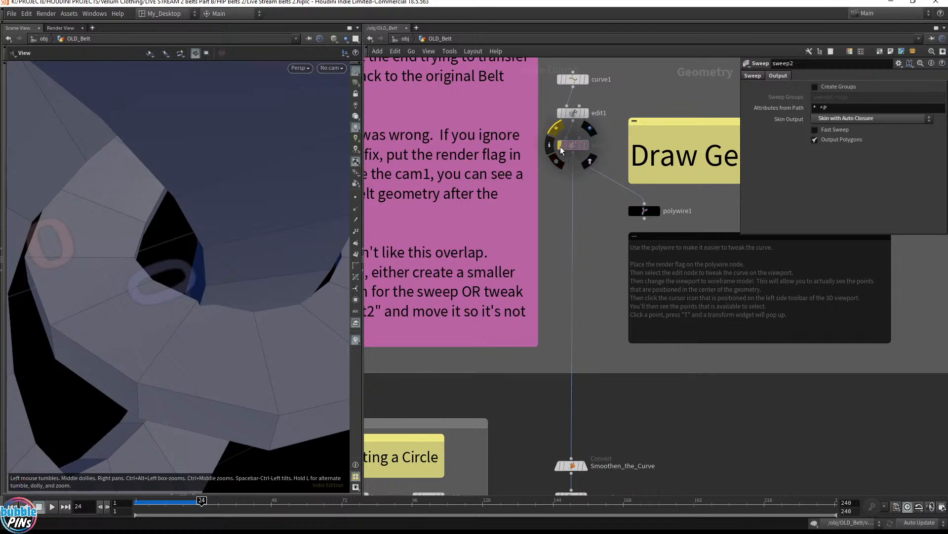
left_click(561, 150)
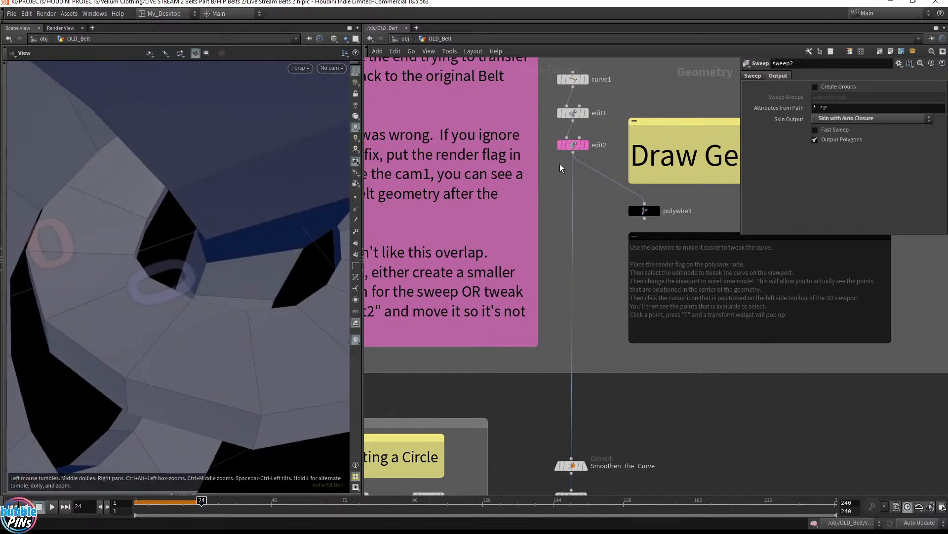
left_click(583, 145)
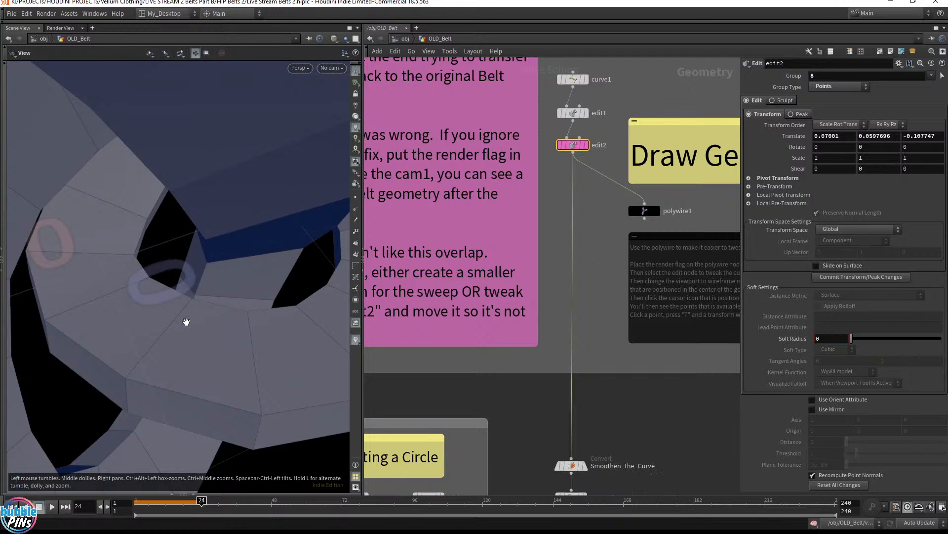
left_click_drag(188, 318, 195, 295)
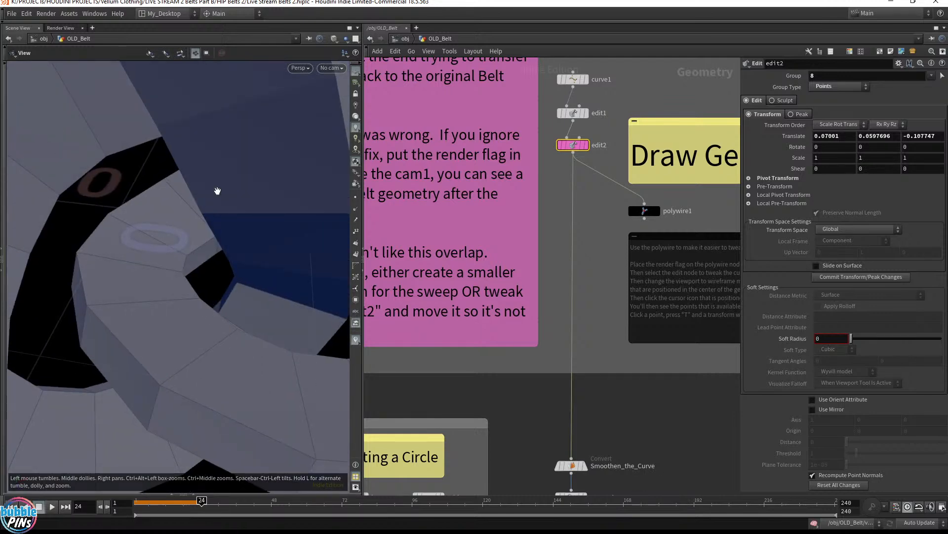
middle_click_drag(251, 242, 165, 244)
left_click_drag(165, 243, 141, 272)
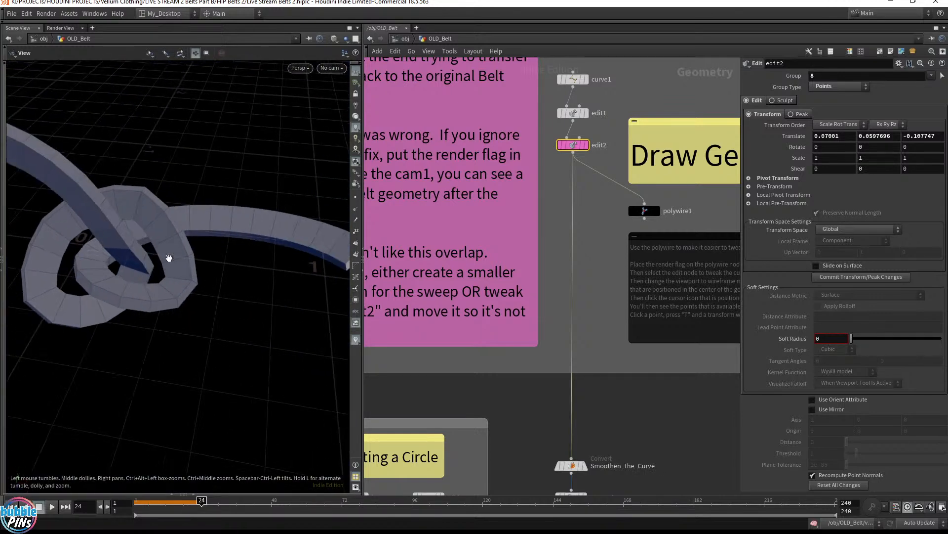
- Return to the Paint "ends" section and display attribpaint1 with its parameters shown
scroll(655, 412, "down", 3)
middle_click_drag(656, 413, 615, 82)
middle_click_drag(590, 346, 583, 251)
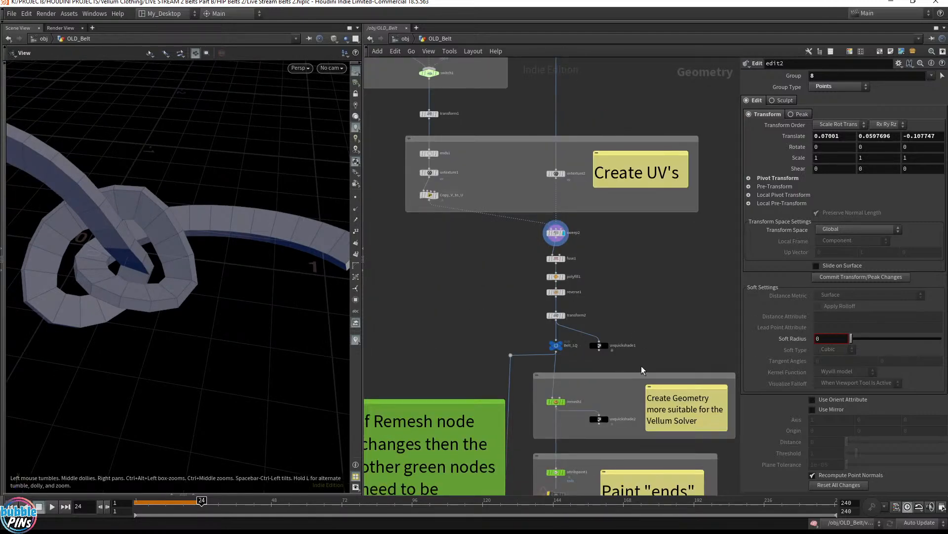
middle_click_drag(642, 369, 640, 61)
scroll(573, 188, "up", 5)
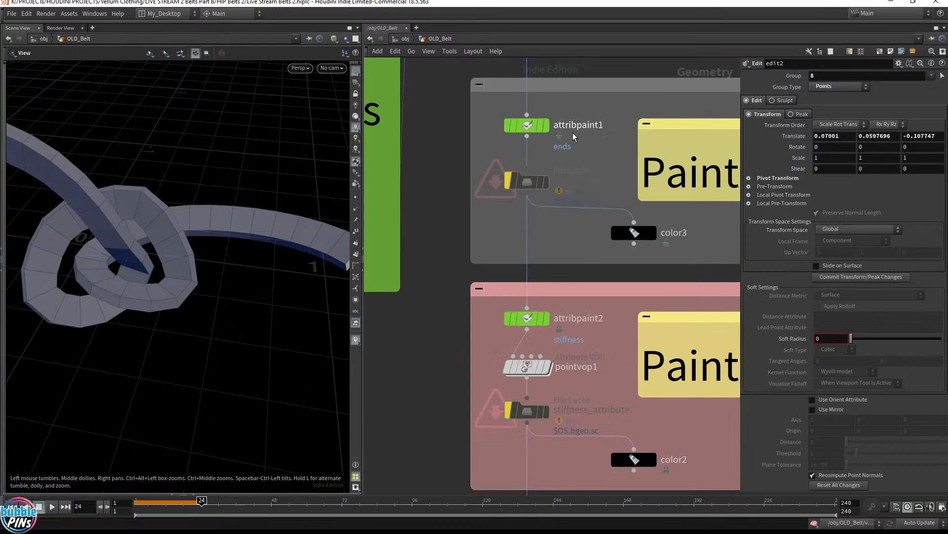
left_click(532, 129)
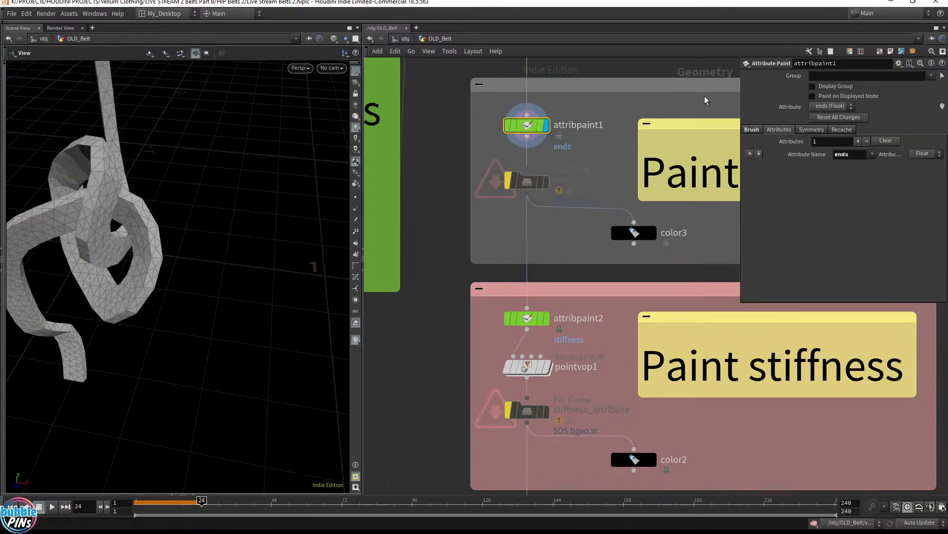
- Show the painted ends attribute of attribpaint1 in the viewport and inspect both ends of the belt
key("Return")
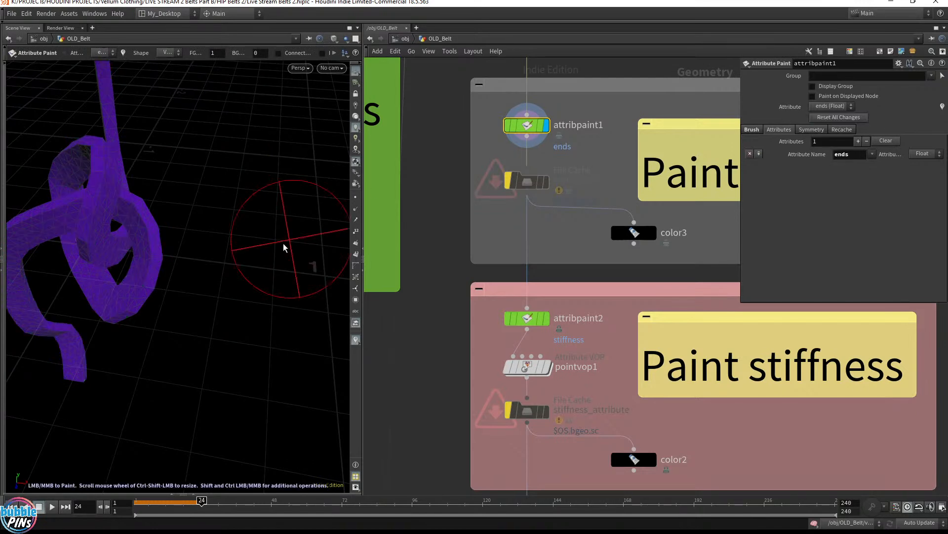
key("Escape")
mouse_move(260, 220)
left_mouse_down()
mouse_move(207, 259)
mouse_move(250, 214)
mouse_move(256, 186)
left_mouse_up()
key("Return")
left_click_drag(182, 391, 179, 392)
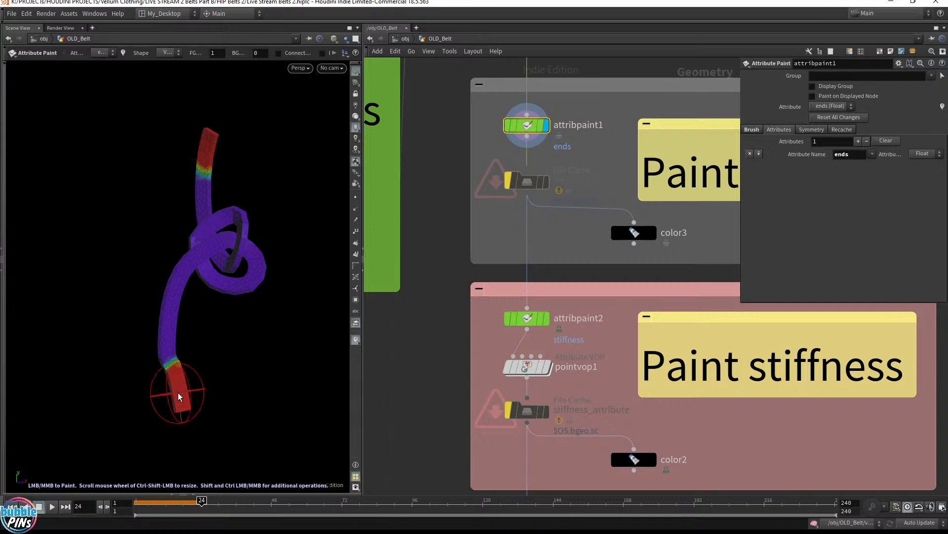
- Display attribpaint2 in the Paint stiffness section and inspect the stiffness painted around the knot from several sides
left_click(543, 318)
left_click(814, 118)
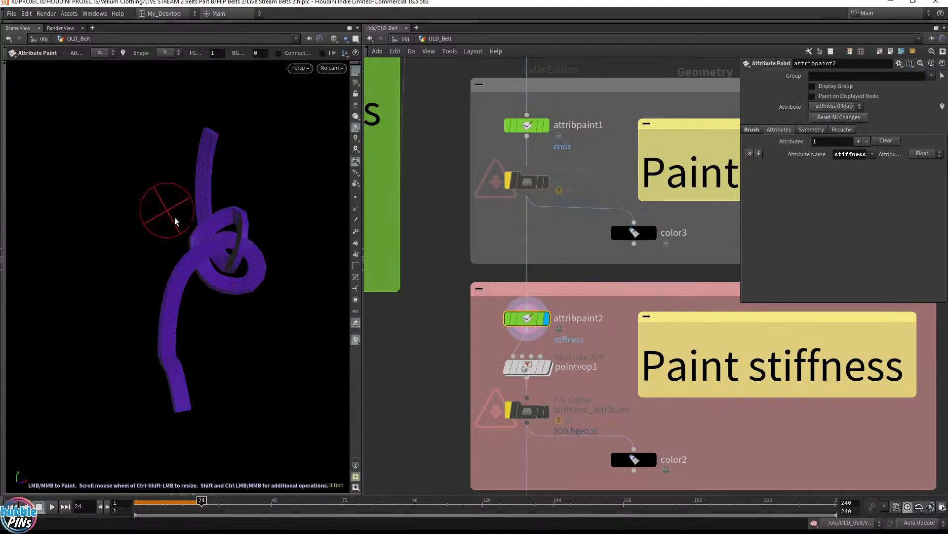
left_click_drag(219, 246, 239, 273)
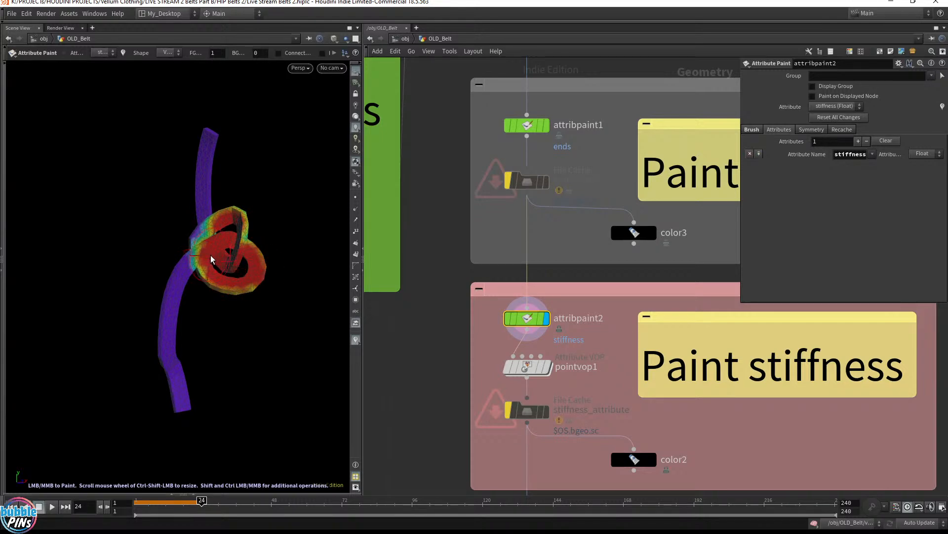
mouse_move(292, 235)
left_mouse_down("alt")
mouse_move(170, 230)
mouse_move(195, 241)
left_mouse_up("alt")
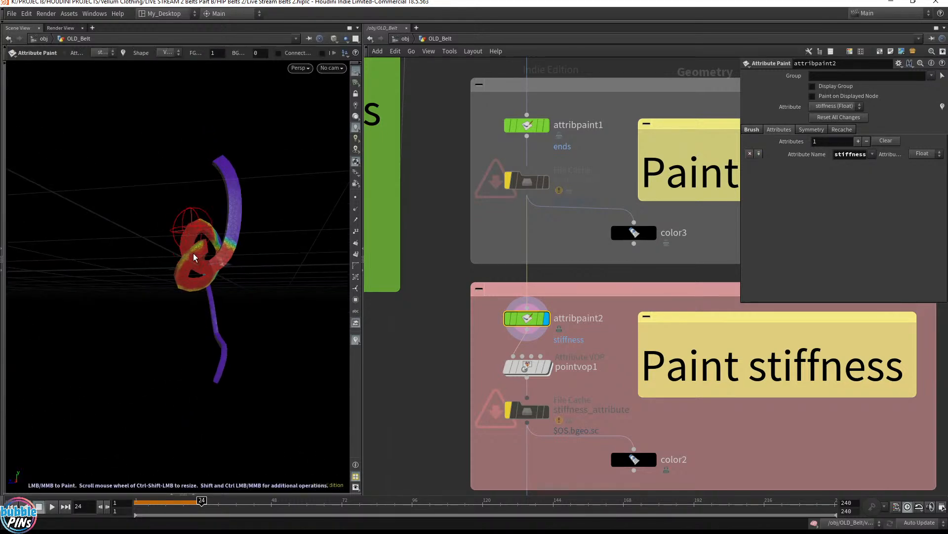
mouse_move(195, 291)
left_mouse_down("alt")
mouse_move(217, 209)
mouse_move(215, 220)
mouse_move(206, 214)
mouse_move(278, 308)
mouse_move(258, 277)
mouse_move(207, 250)
mouse_move(213, 237)
left_mouse_up("alt")
- Display vellumsolver1 above the Transfer Vellum Animation section and play the simulation from the first frame
key("Escape")
mouse_move(591, 335)
middle_mouse_down()
mouse_move(595, 247)
mouse_move(583, 204)
middle_mouse_up()
right_click_drag(582, 205, 504, 333)
middle_click_drag(504, 333, 536, 276)
right_click_drag(536, 275, 571, 162)
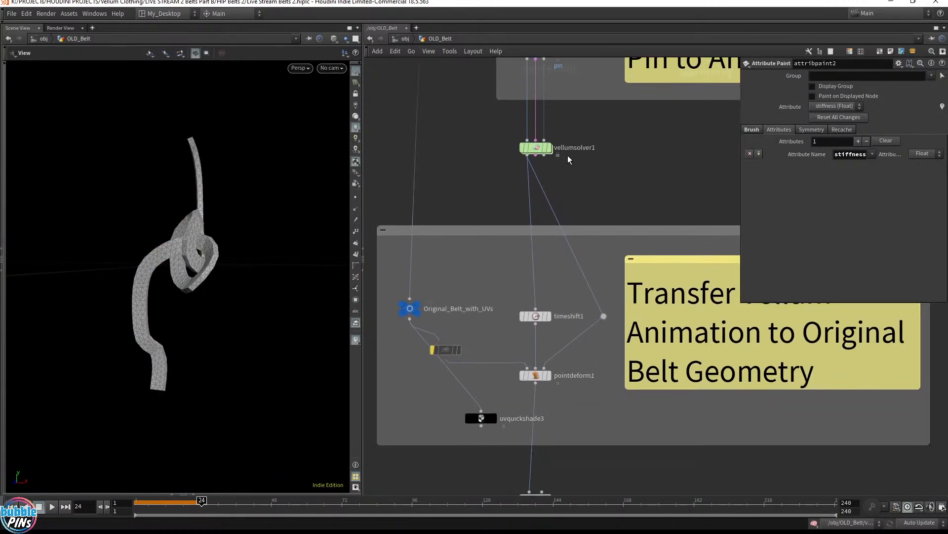
left_click(537, 150)
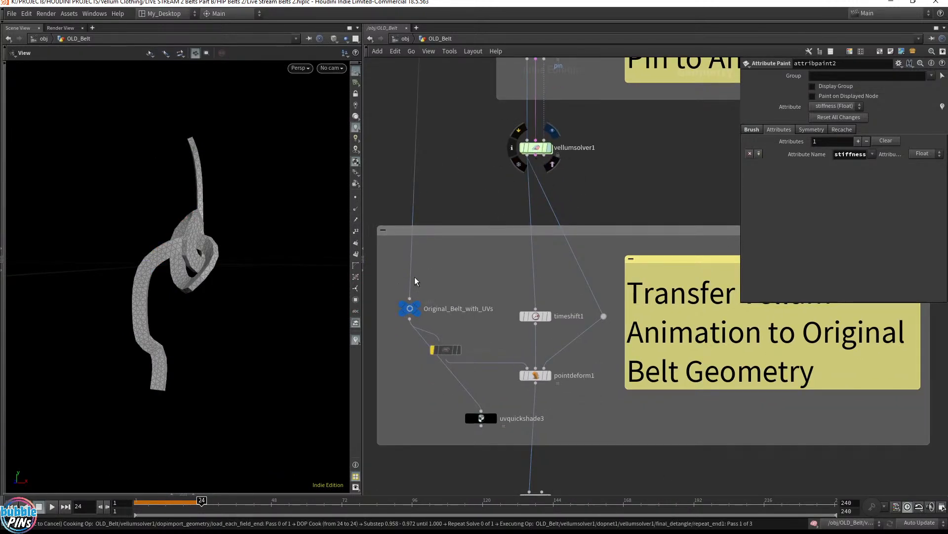
key("ctrl+Up")
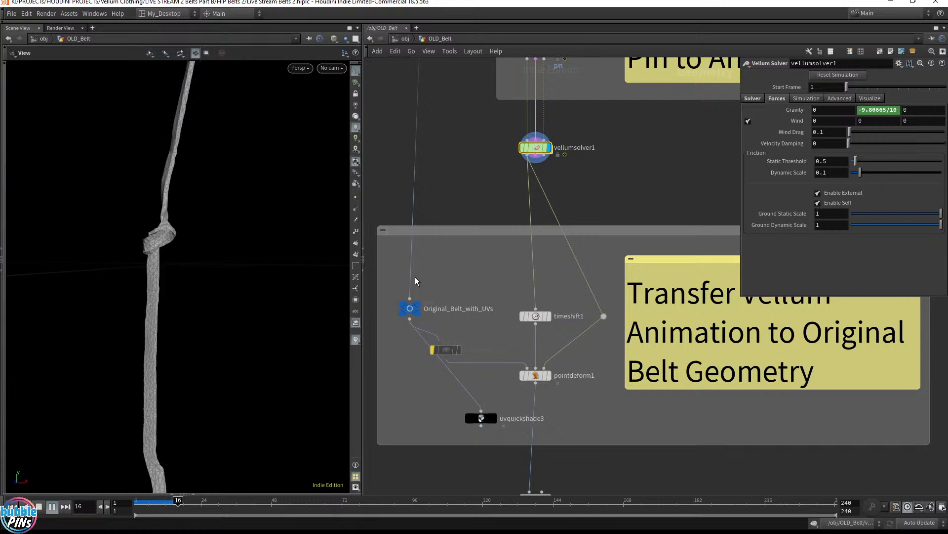
- Display pointdeform1 with its parameters and inspect the deformed knot up close
left_click(549, 376)
left_click(541, 377)
left_click_drag(143, 244, 296, 277)
middle_click_drag(297, 276, 408, 256)
- Show pointdeform1's output through uvquickshade3, and move that node beside subdivide2 to connect it to subdivide2's output
left_click_drag(535, 391, 481, 410)
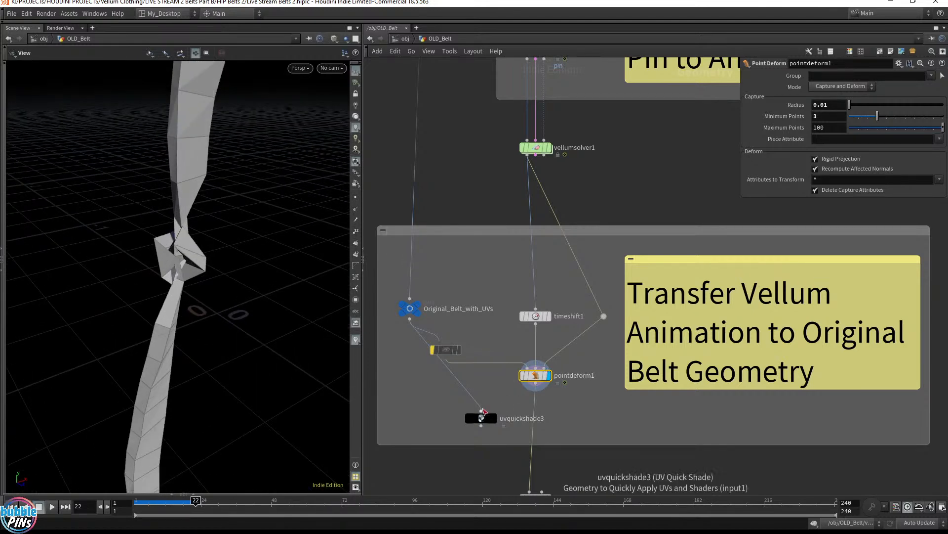
left_click(496, 418)
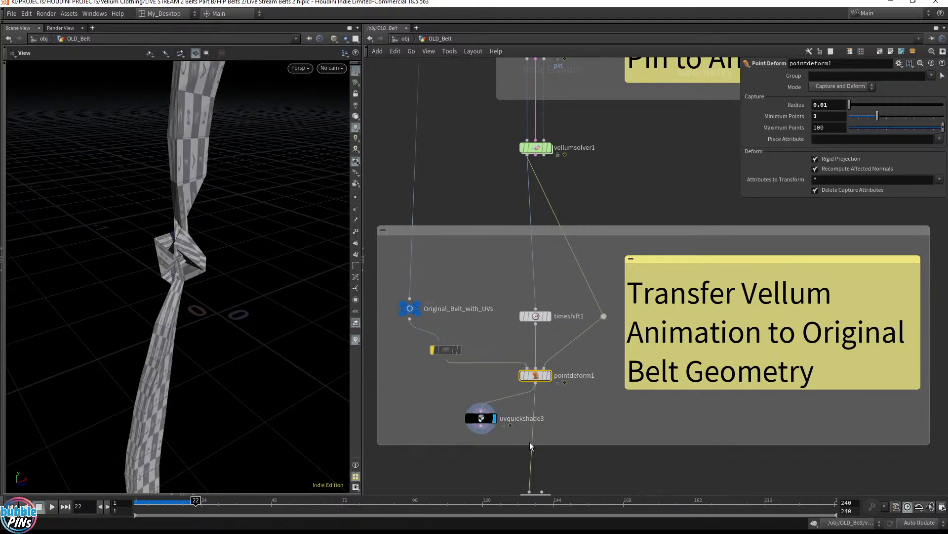
middle_click_drag(609, 415, 594, 248)
left_click_drag(465, 256, 462, 357)
left_click_drag(522, 339, 465, 346)
left_click_drag(195, 284, 138, 232)
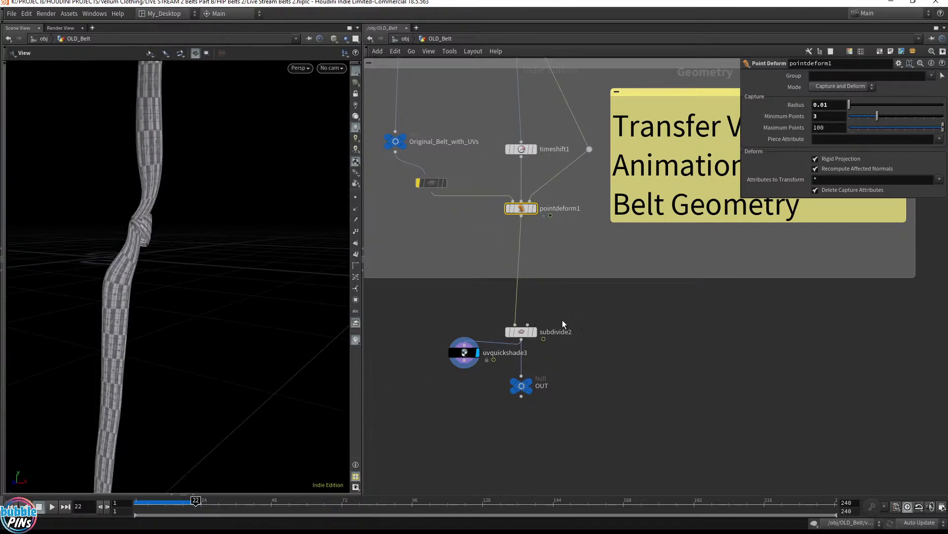
- Compare the plain subdivide2 result with the uvquickshade3 display, checking each node's parameters and the knot
left_click(535, 336)
left_click_drag(296, 213, 219, 181)
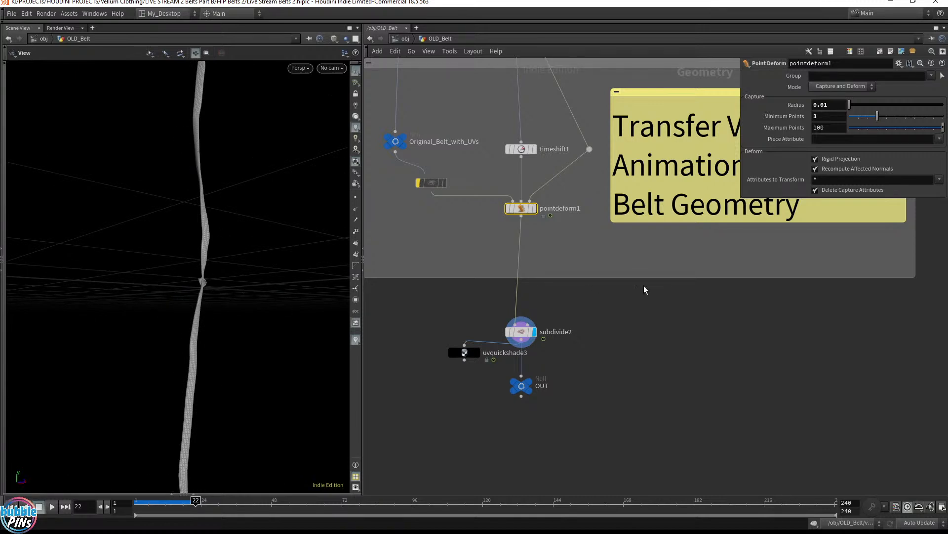
left_click(520, 342)
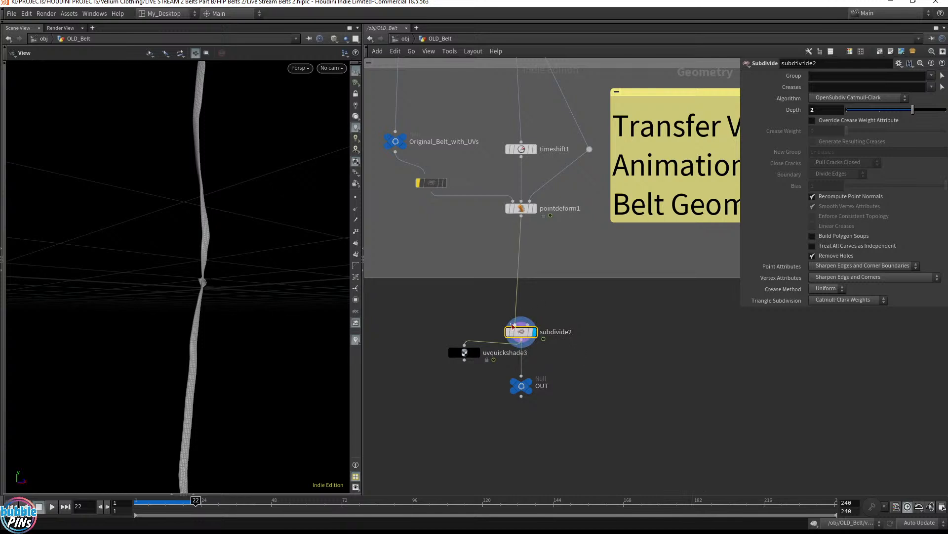
left_click(467, 353)
left_click(479, 352)
left_click_drag(233, 271, 695, 251)
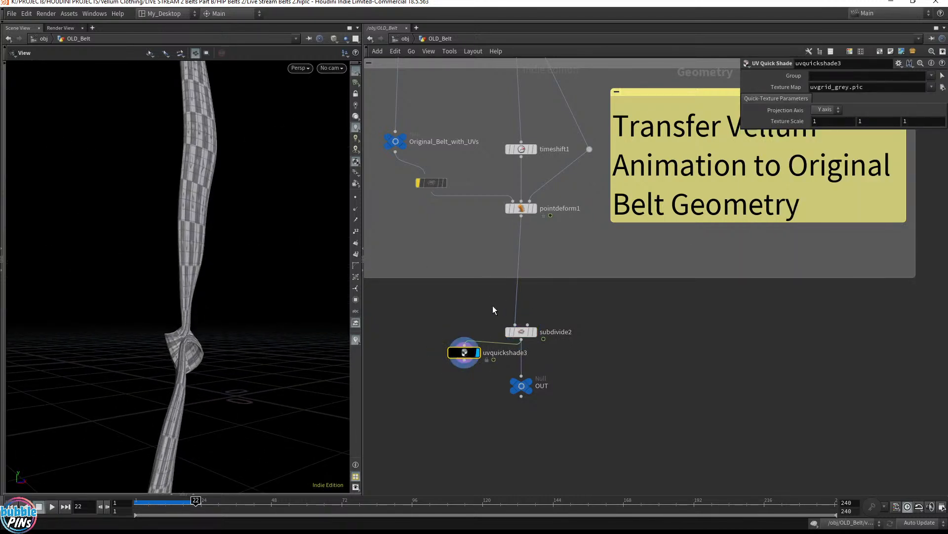
- Set the depth of subdivide2 to 4 and inspect the smoothed knot at frame 15
left_click(522, 331)
scroll(821, 108, "up", 2)
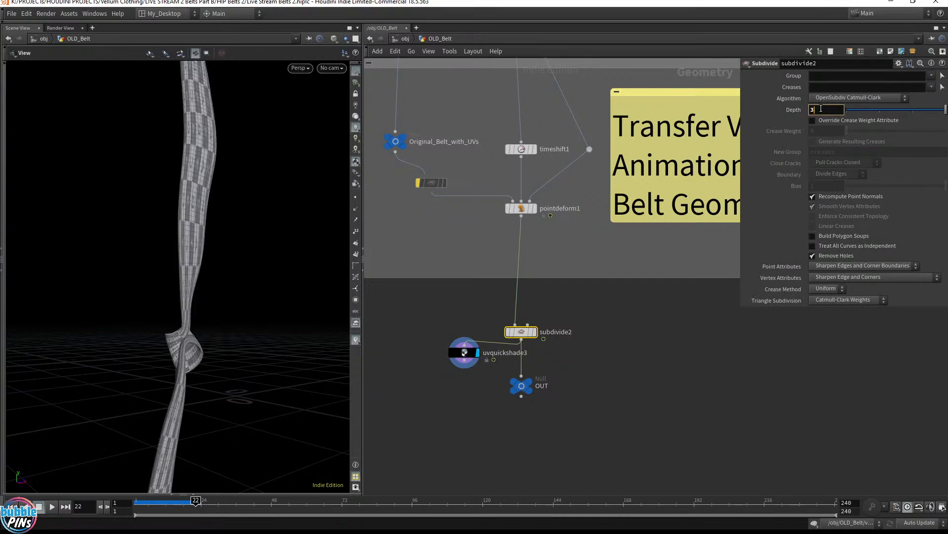
left_click_drag(227, 311, 148, 291)
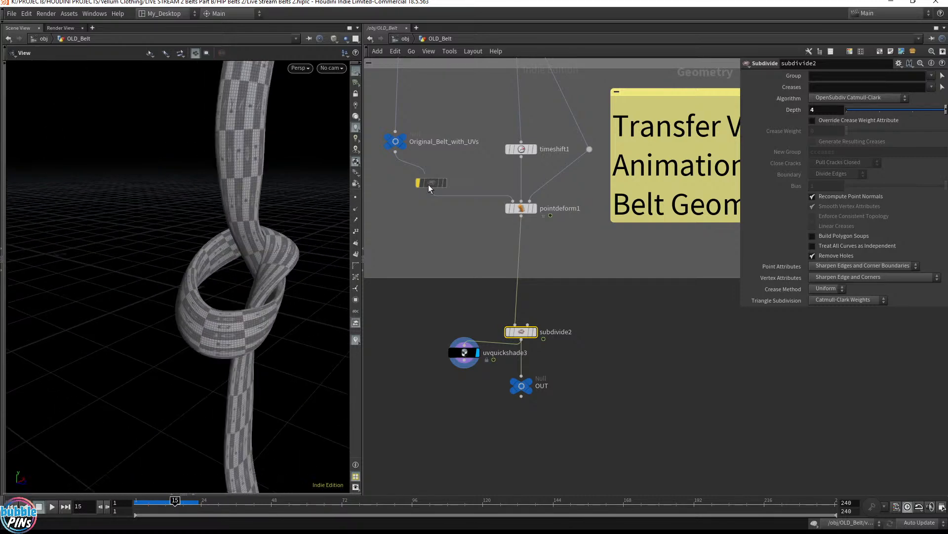
- Display vellumsolver1 with its parameters, examine the simulated knot and return to the paint sections of the network
middle_click_drag(483, 112, 484, 349)
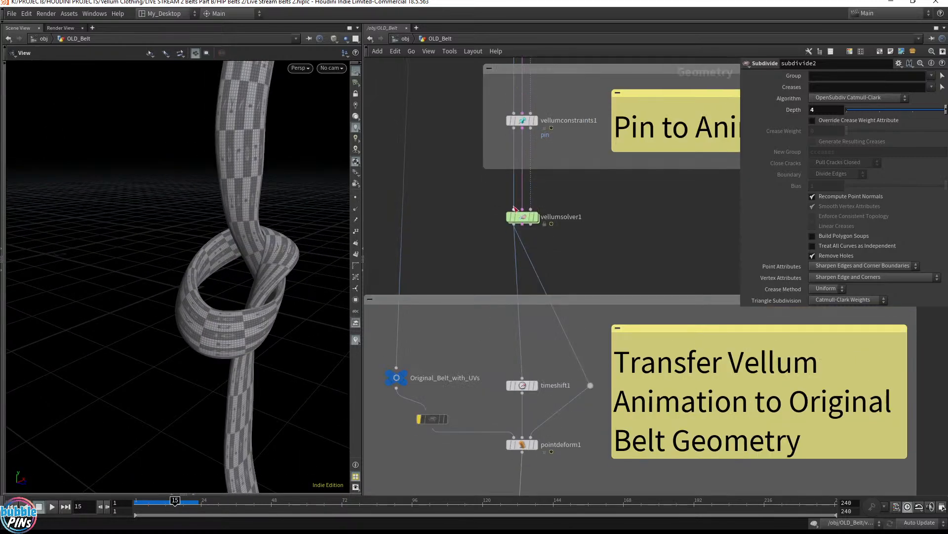
left_click(538, 218)
left_click(517, 217)
left_click_drag(247, 269, 168, 245)
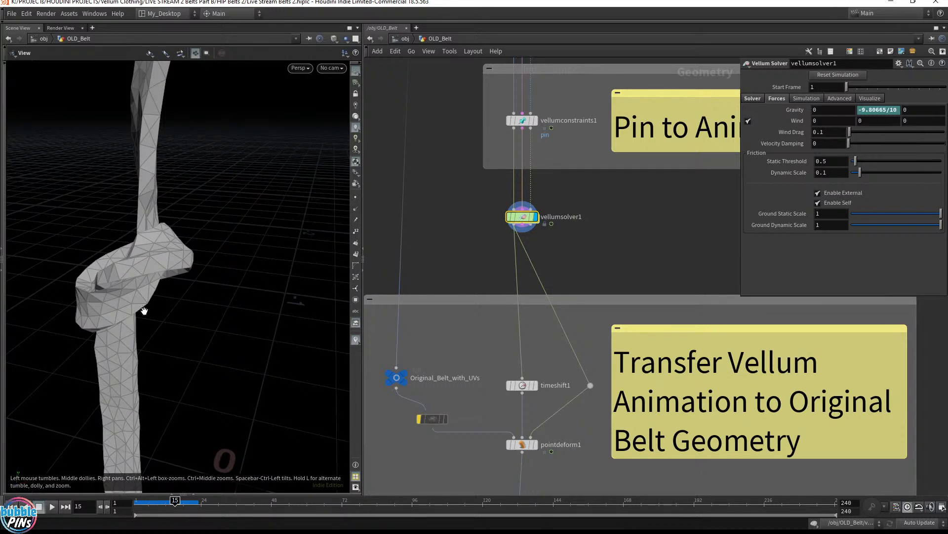
scroll(470, 192, "down", 4)
middle_click_drag(470, 190, 479, 462)
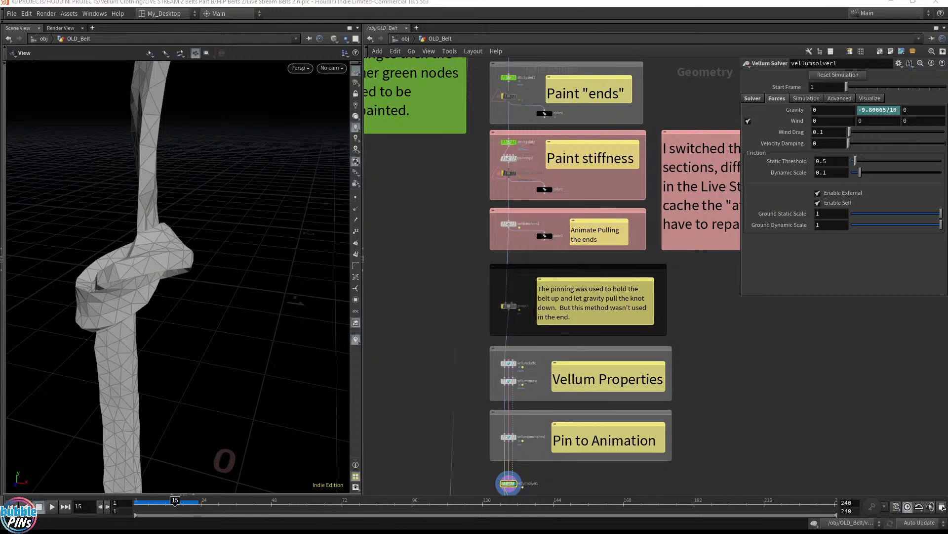
- Bring up the browser page for Vellum Clothing Part 1, look over its download information and put the window away
left_click_drag(947, 148, 757, 49)
scroll(850, 334, "down", 7)
scroll(476, 170, "up", 2)
scroll(477, 170, "up", 2)
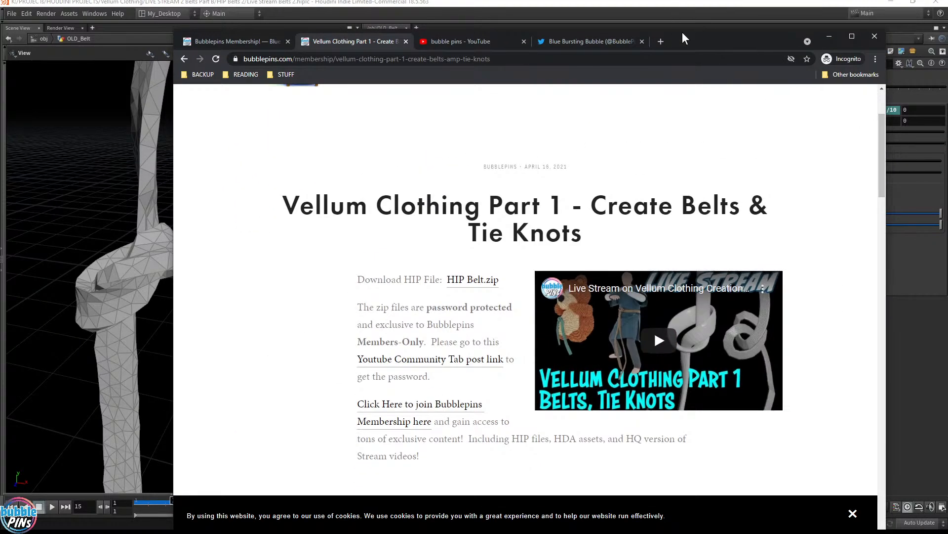
left_click_drag(698, 39, 947, 45)
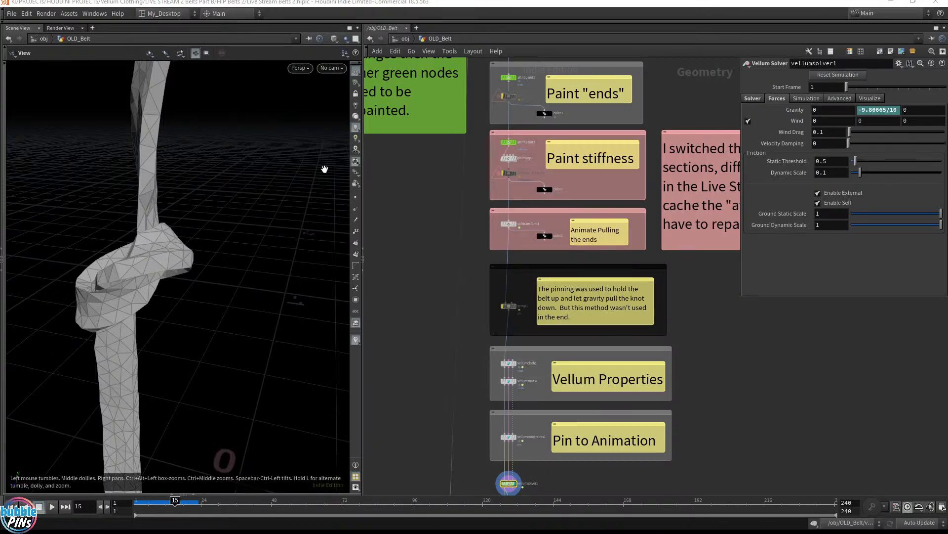
- Go to the Paint stiffness and Animate Pulling the ends sections and narrow the parameter pane covering the network
scroll(610, 173, "up", 5)
middle_click_drag(643, 200, 700, 257)
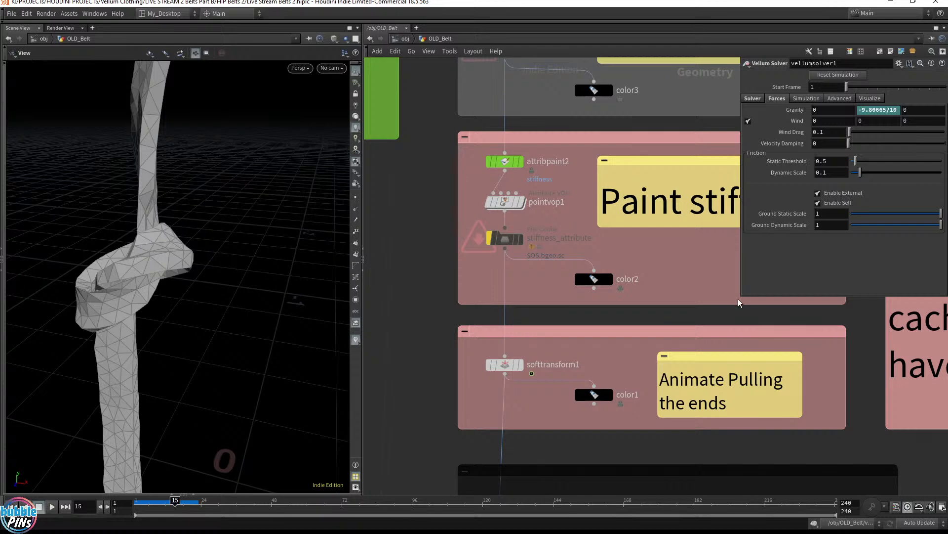
left_click_drag(738, 302, 809, 300)
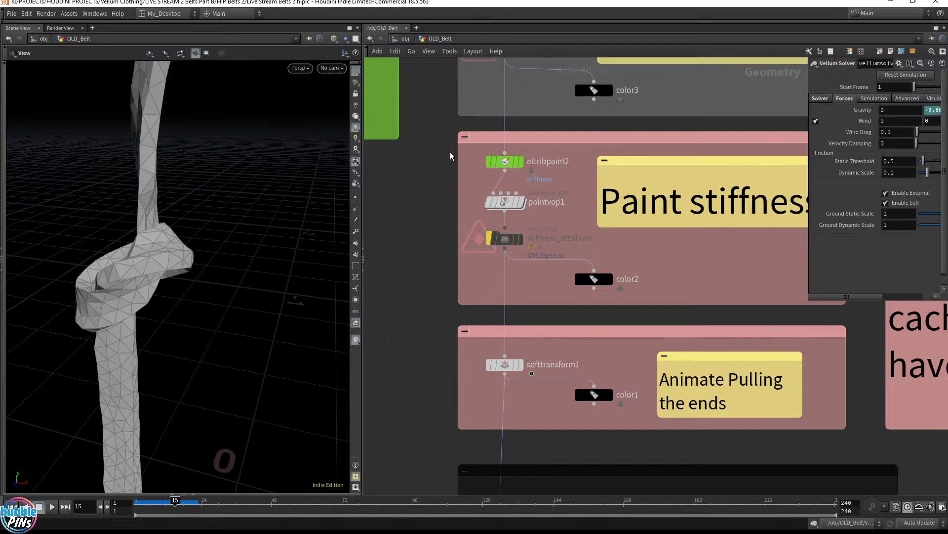
- Find the Belt_LQ null above the remesh section, display it with its parameters and view the whole low-quality belt
scroll(501, 305, "down", 6)
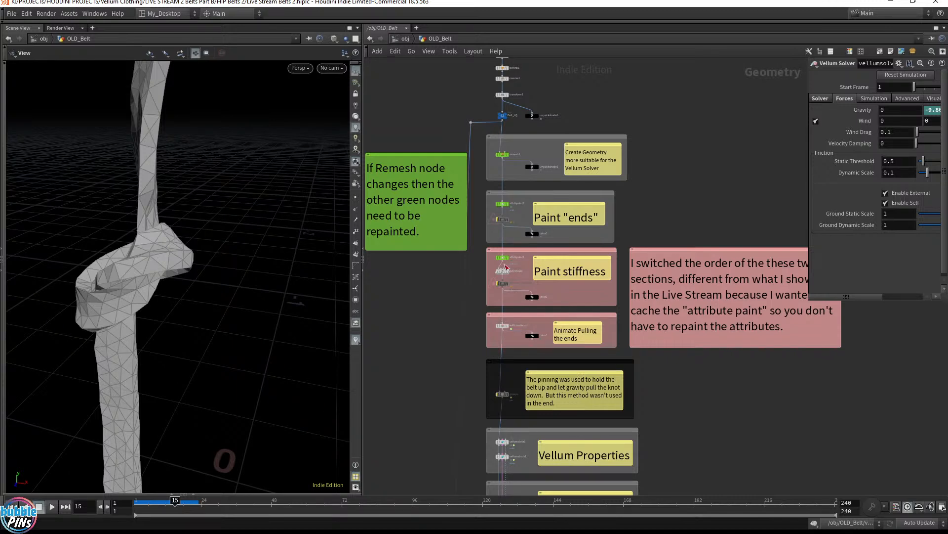
mouse_move(580, 100)
middle_mouse_down()
mouse_move(576, 291)
mouse_move(609, 424)
middle_mouse_up()
middle_click_drag(632, 231, 639, 15)
mouse_move(620, 256)
middle_mouse_down()
mouse_move(647, 84)
mouse_move(607, 268)
middle_mouse_up()
scroll(583, 90, "up", 6)
middle_click_drag(717, 261, 495, 256)
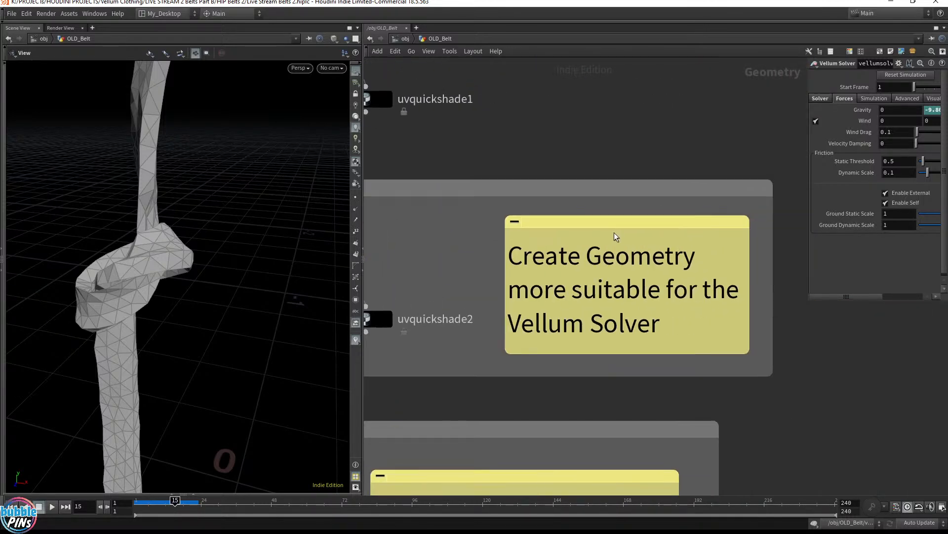
middle_click_drag(372, 247, 660, 306)
mouse_move(534, 155)
left_click(556, 131)
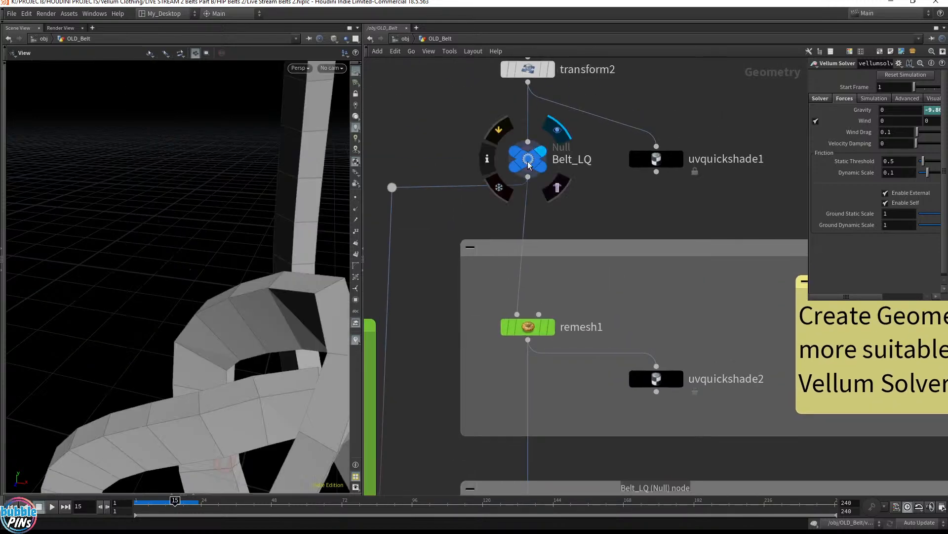
left_click(528, 165)
left_click_drag(300, 248, 257, 245)
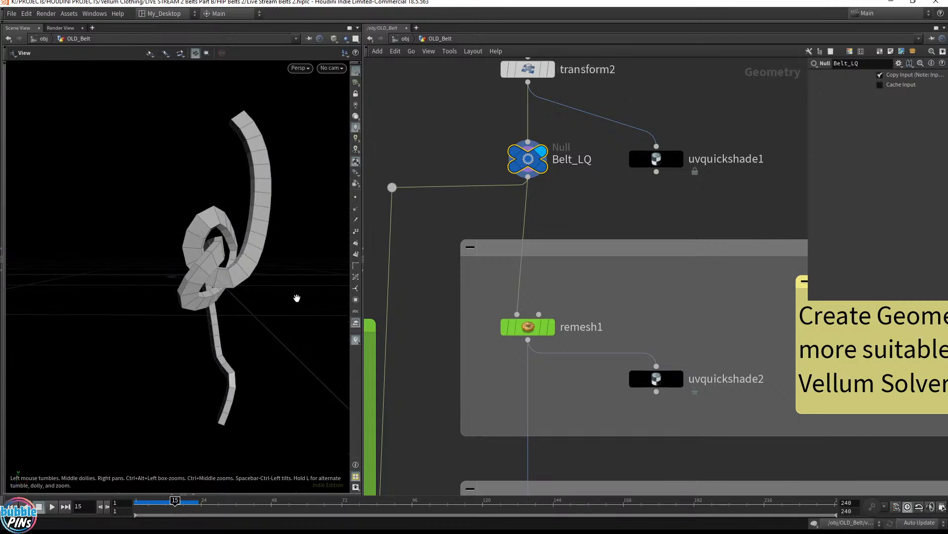
- Display remesh1 and examine the Target Size in its parameters
mouse_move(552, 332)
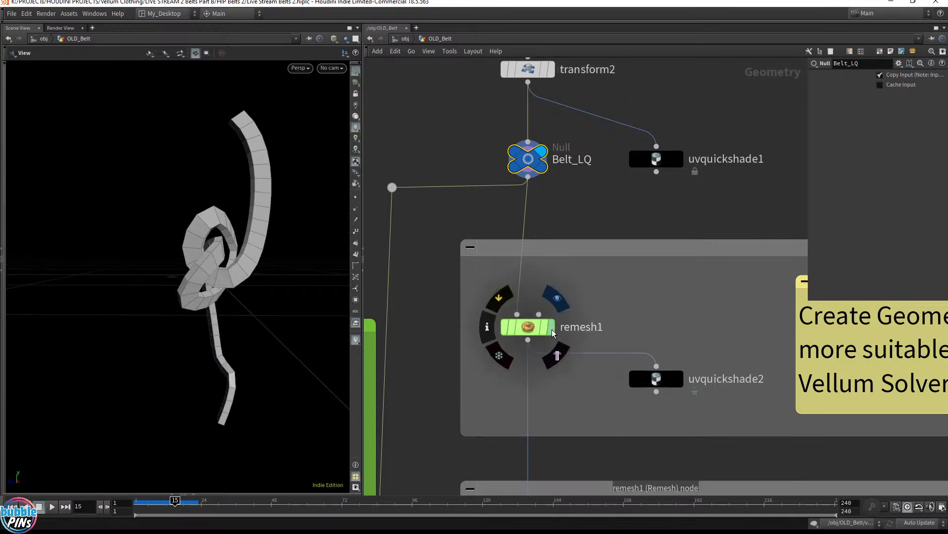
left_click(552, 332)
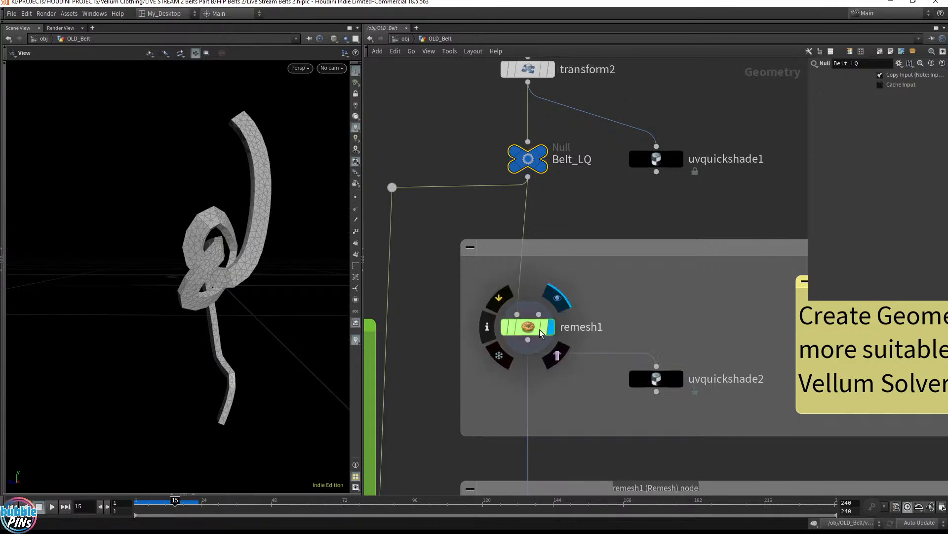
left_click(529, 331)
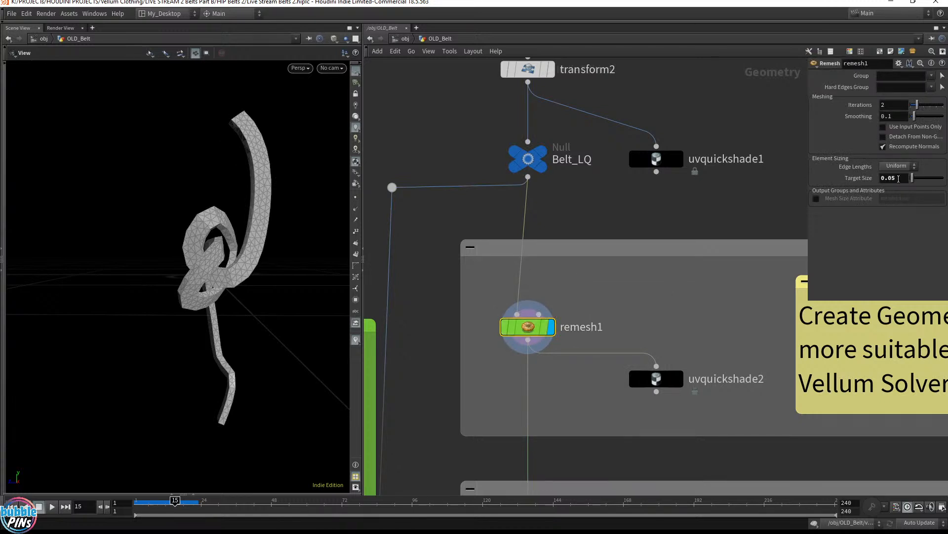
left_click(898, 179)
- Select vellumsolver1 below the Pin to Animation section, widen the parameter pane and show its time scale, substeps and collision settings
scroll(573, 373, "down", 5)
middle_click_drag(572, 389, 586, 0)
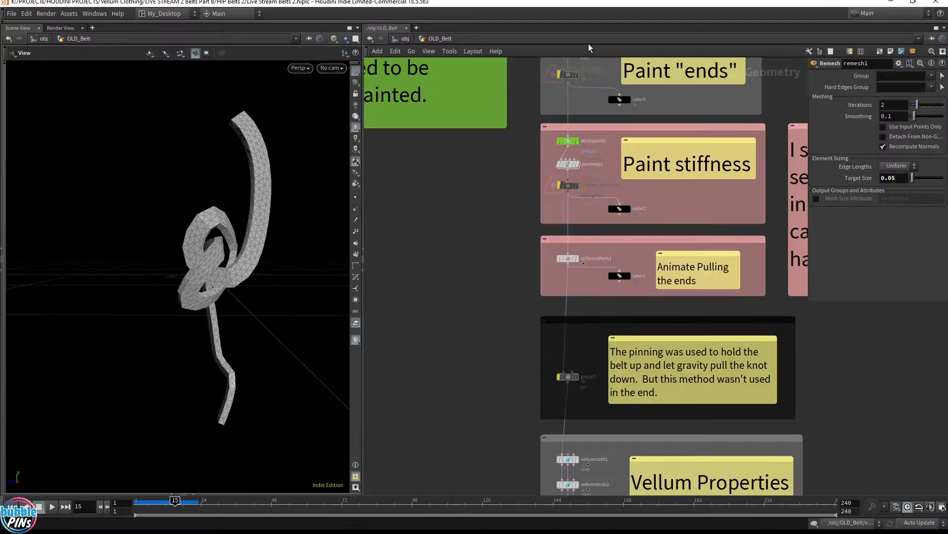
middle_click_drag(498, 370, 461, 206)
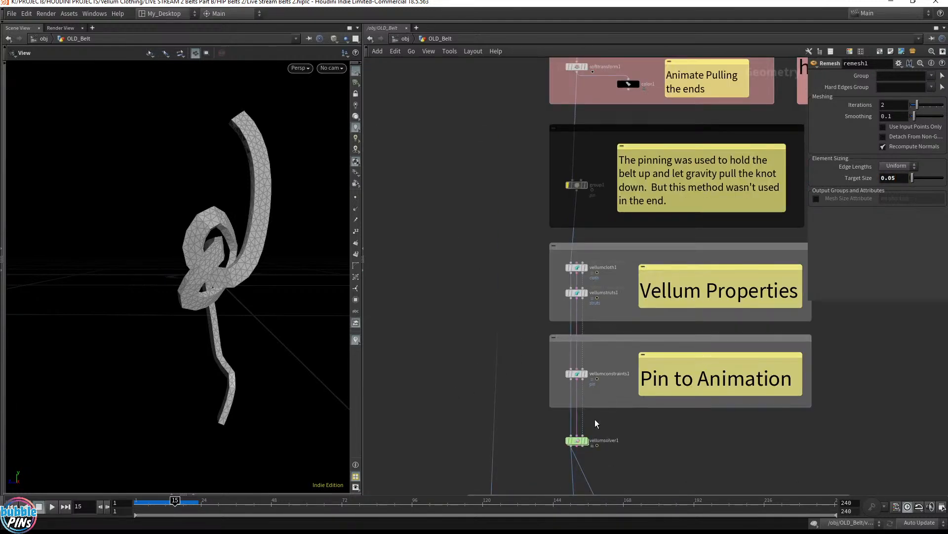
left_click(574, 440)
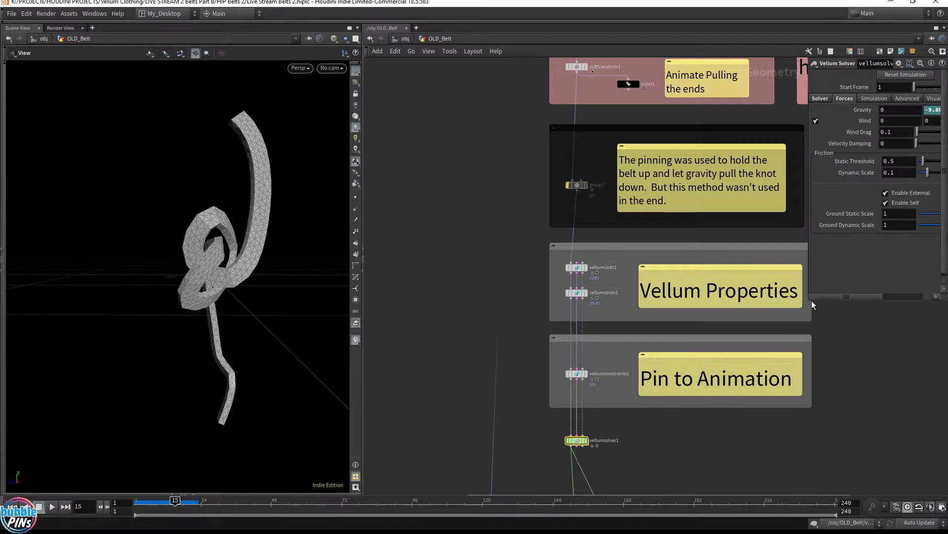
left_click_drag(811, 306, 733, 329)
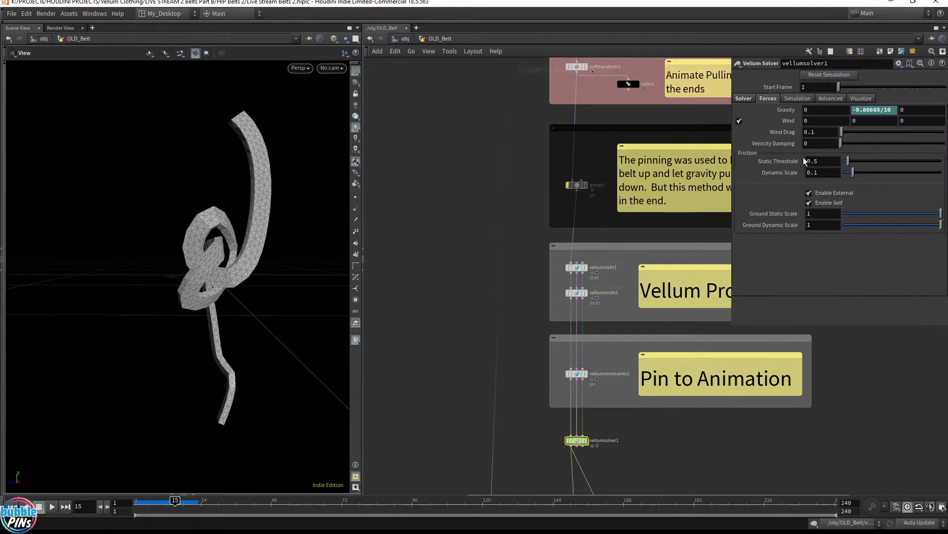
left_click(749, 98)
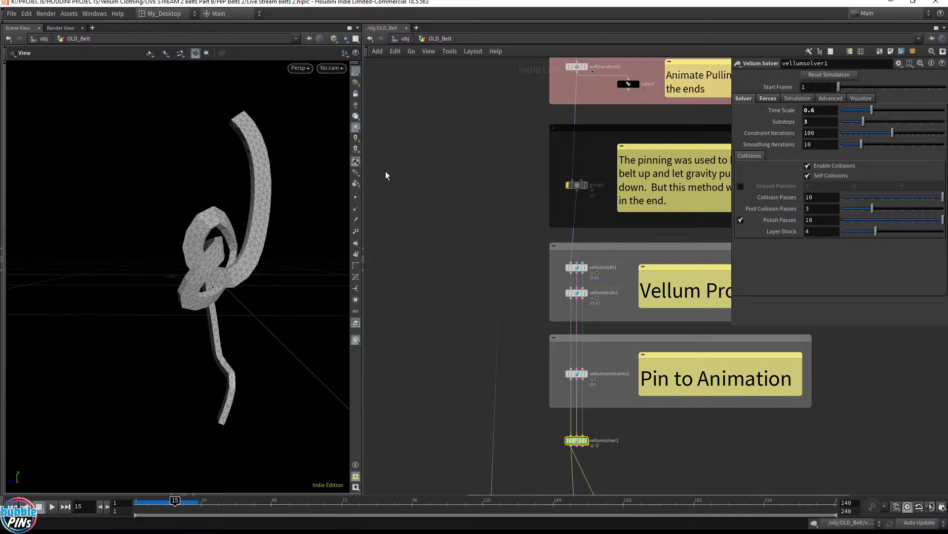
- Rewind the timeline to frame 1 and save the scene file
key("ctrl+Left")
key("ctrl+s")
- Select the nodes from the Draw General Shape of Knot section through Create UV's and look up the Belt Shape Generator asset
scroll(468, 148, "down", 5)
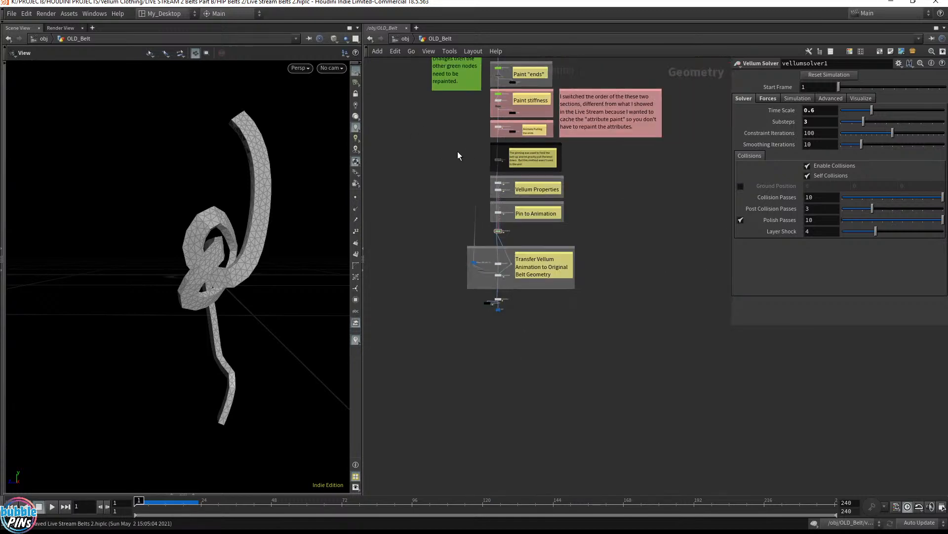
middle_click_drag(464, 153, 472, 413)
middle_click_drag(632, 217, 645, 253)
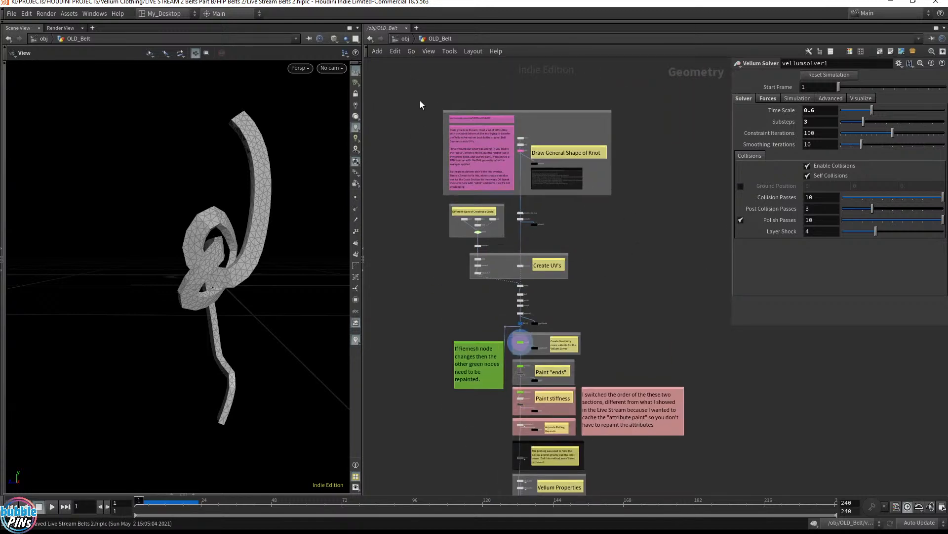
left_click_drag(410, 90, 650, 319)
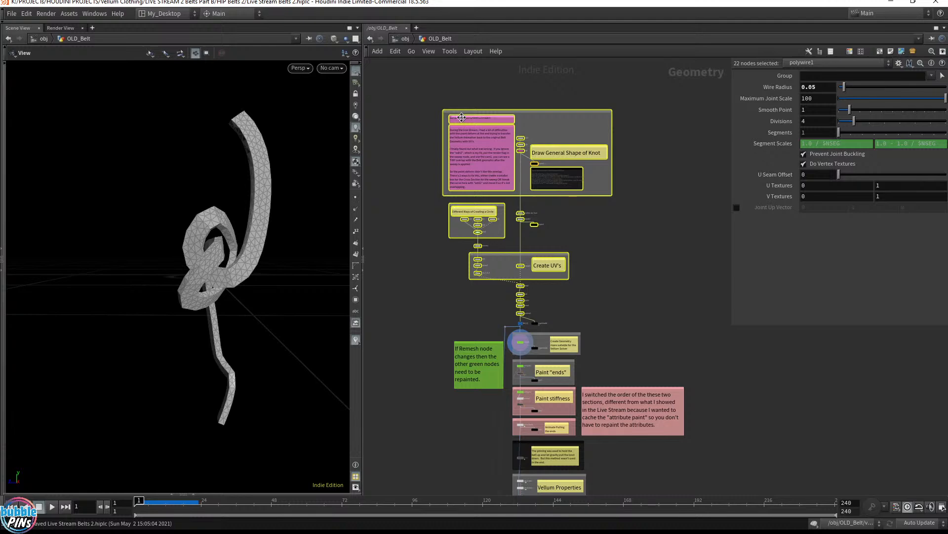
key("Tab")
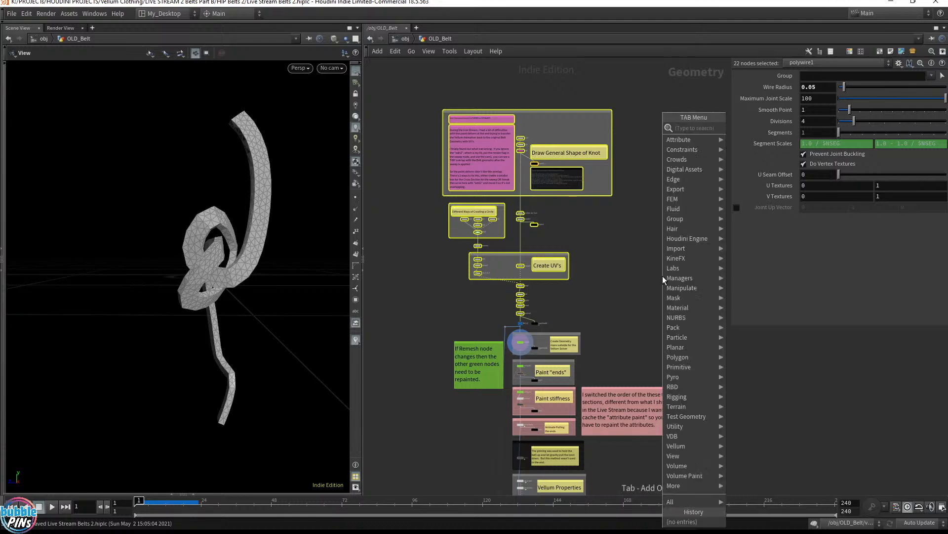
type("belt")
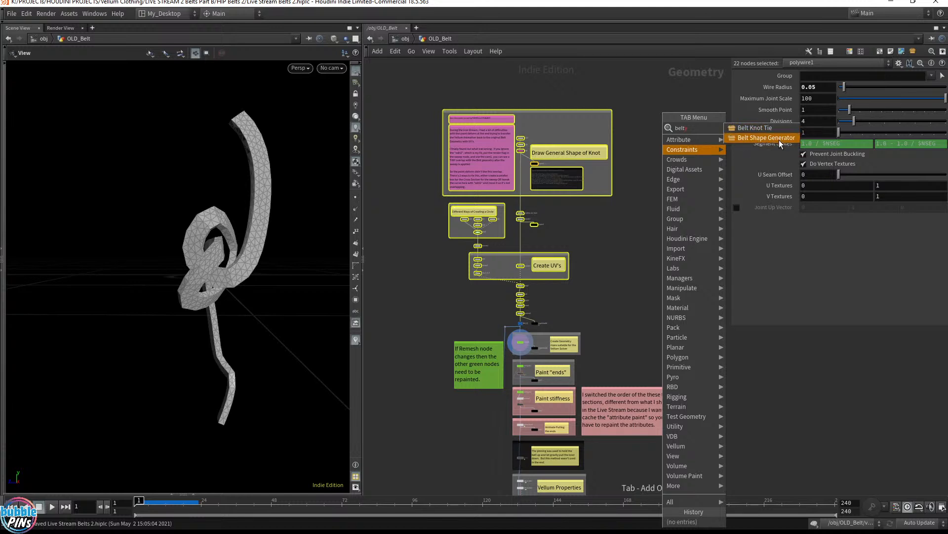
left_click(603, 227)
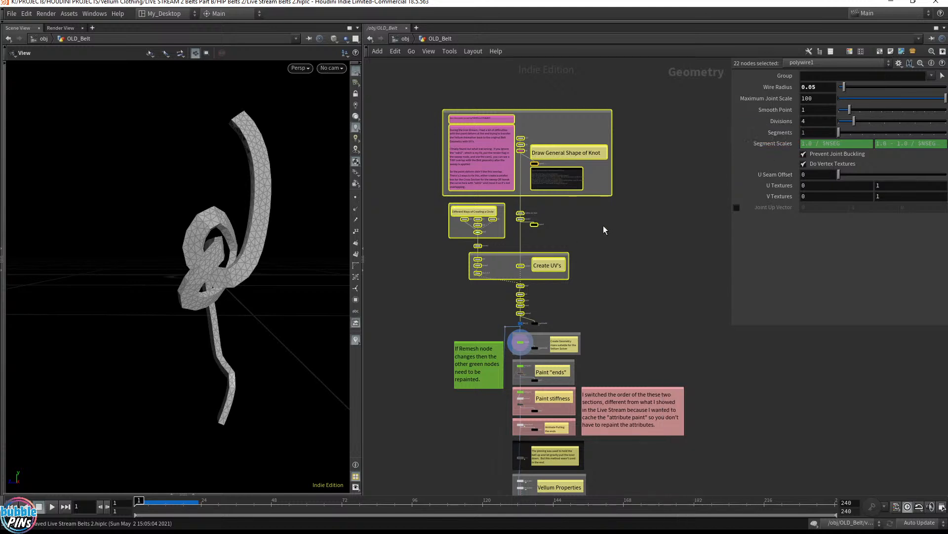
left_click(603, 227)
left_click_drag(410, 97, 665, 315)
left_click(617, 261)
- Select the network from the remesh section down to the final output and look up the Belt Knot Tie asset
middle_click_drag(630, 278, 618, 85)
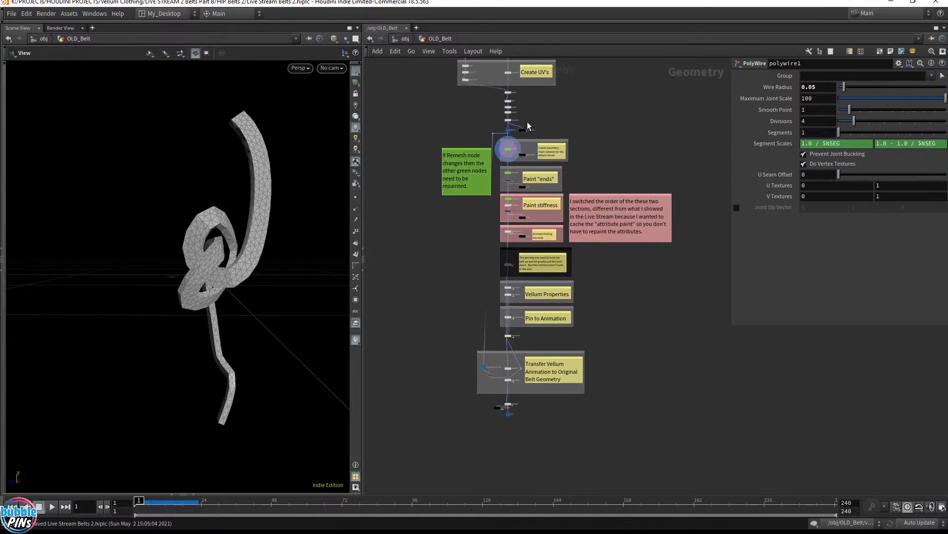
left_click_drag(417, 137, 686, 425)
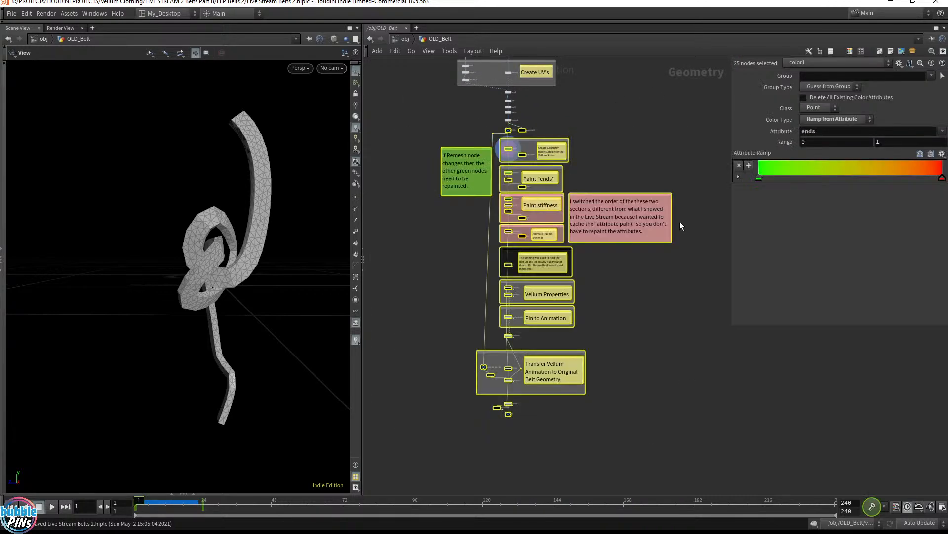
key("Tab")
type("belt")
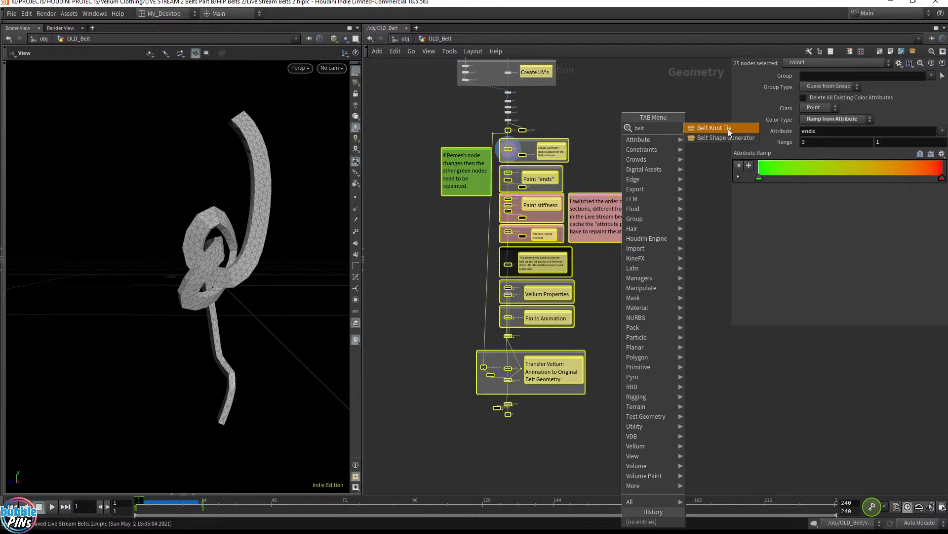
key("Escape")
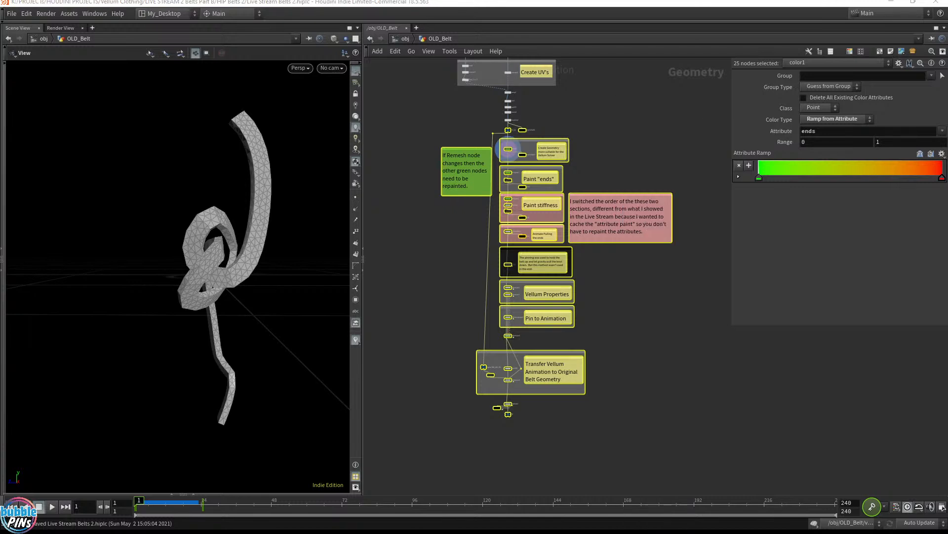
- Switch to Firefox to check the live chat, return to Houdini and clear the node selection
key("alt+Tab")
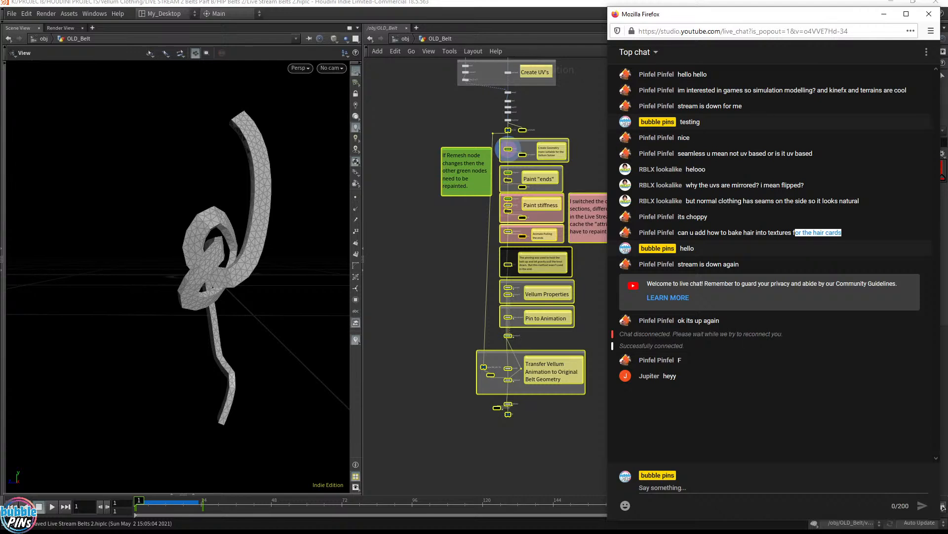
left_click(444, 236)
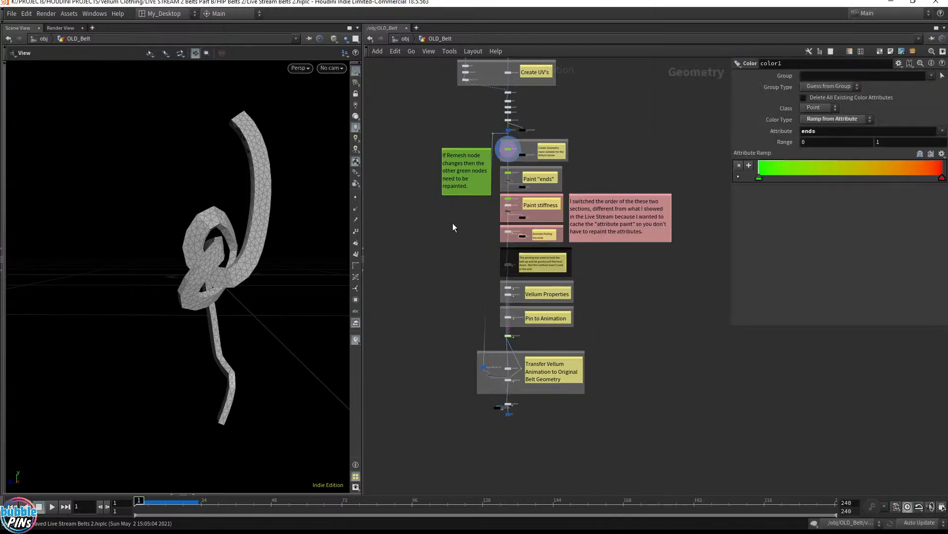
- Go up to the object level and view the OLD_Belt and OLD_improved_Belt sections
left_click(406, 39)
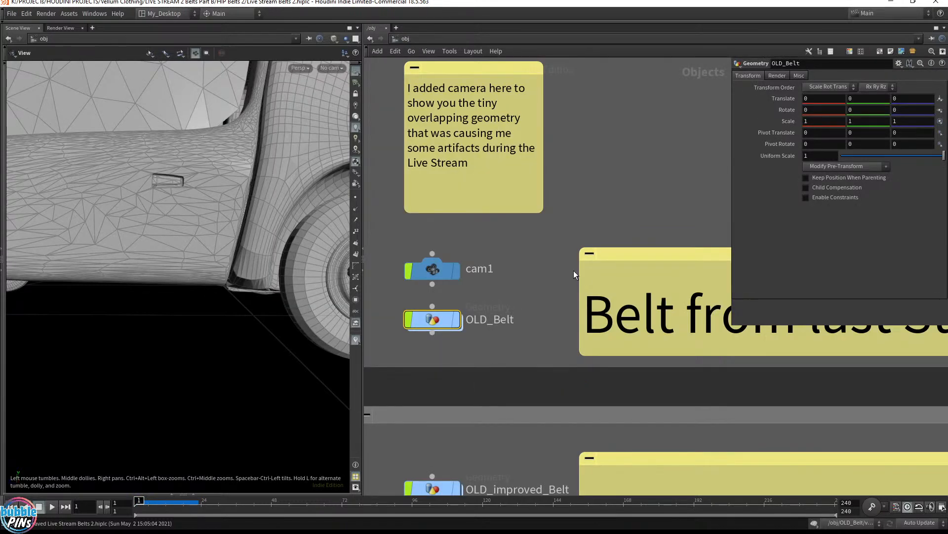
scroll(556, 295, "down", 2)
scroll(555, 295, "down", 3)
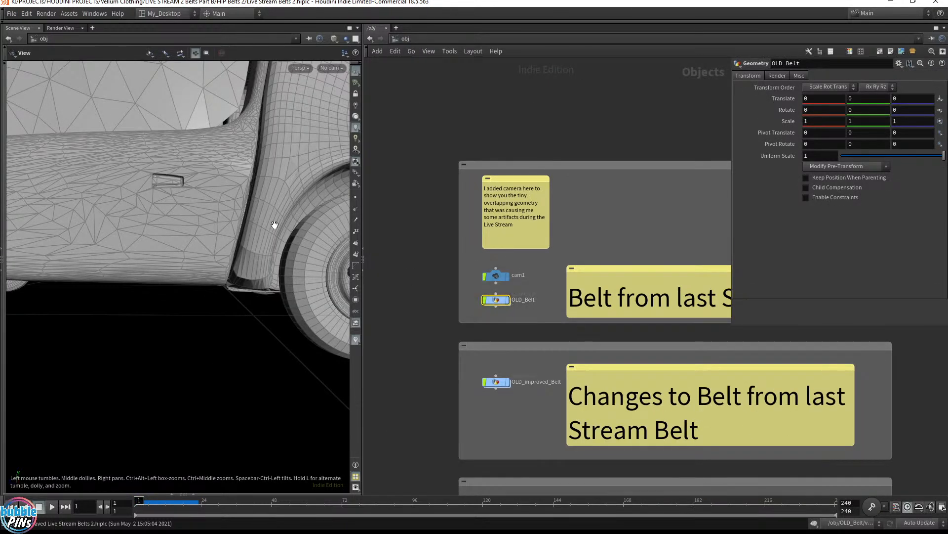
left_click_drag(212, 185, 277, 212)
- Switch to the Belts Part B topics notes in Notepad and highlight "fixed point deform issue" and "new sweep node"
key("alt+Tab")
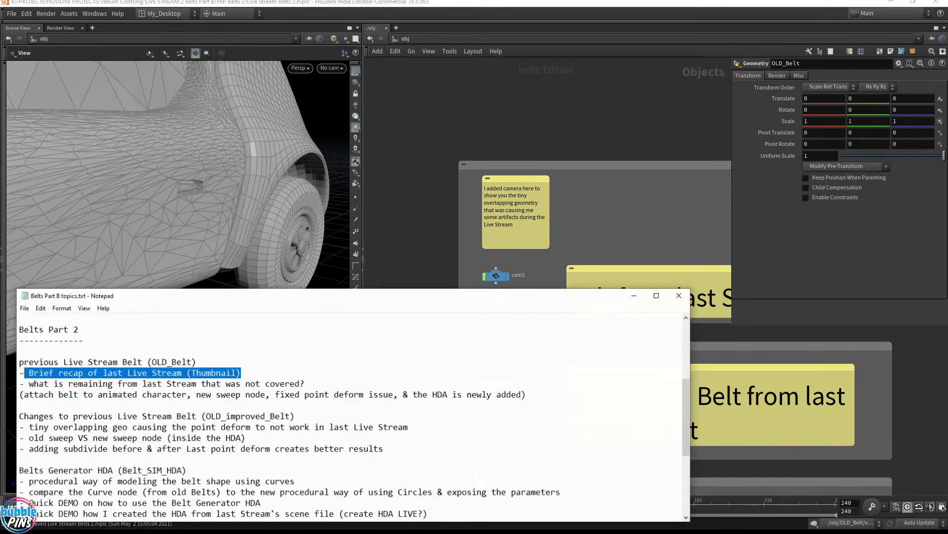
left_click(189, 415)
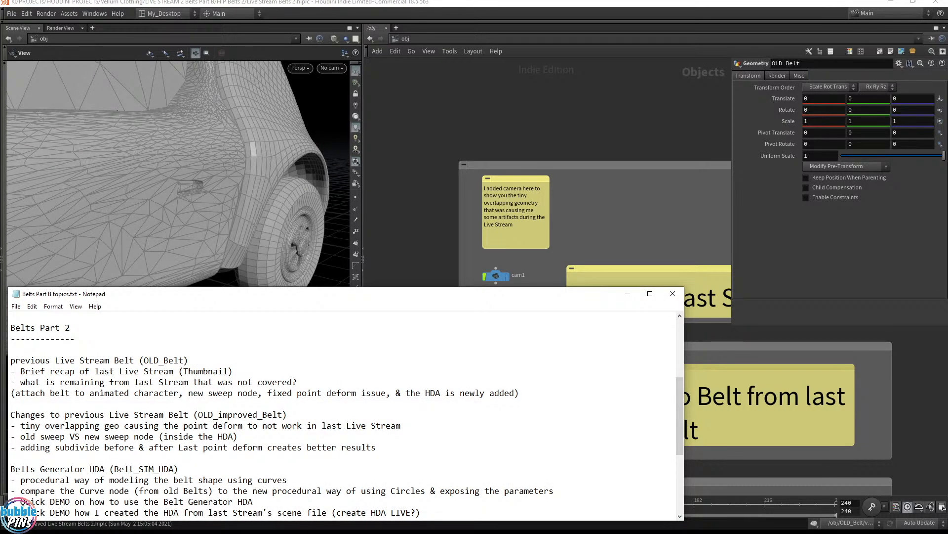
left_click_drag(268, 392, 387, 392)
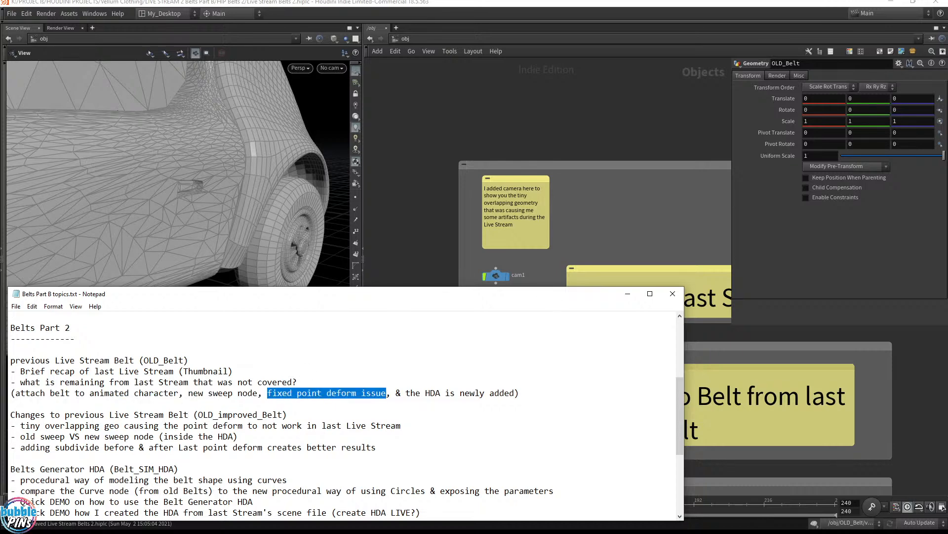
left_click_drag(188, 392, 258, 393)
- Back in Houdini, open the OLD_Belt network and select sweep2 below the Create UV's section to show its parameters
middle_click_drag(630, 225, 616, 170)
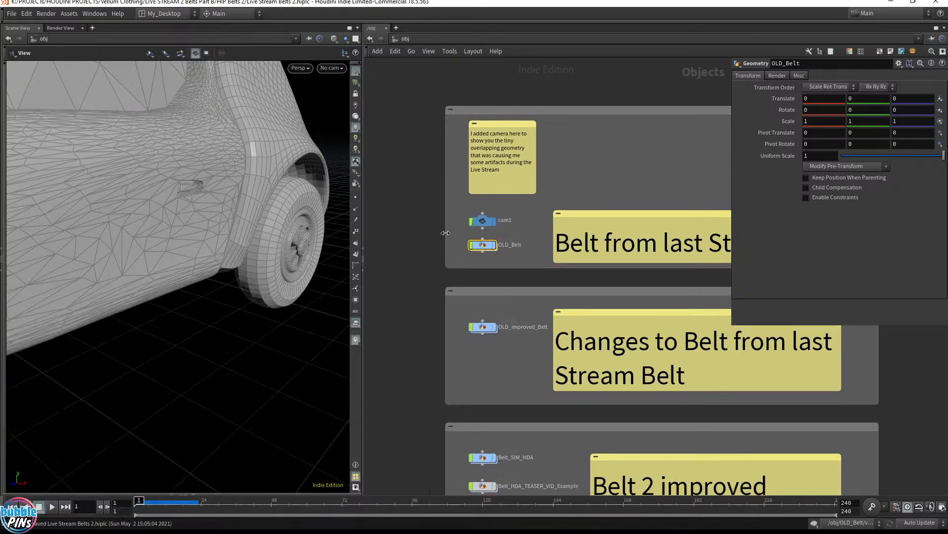
double_click(482, 244)
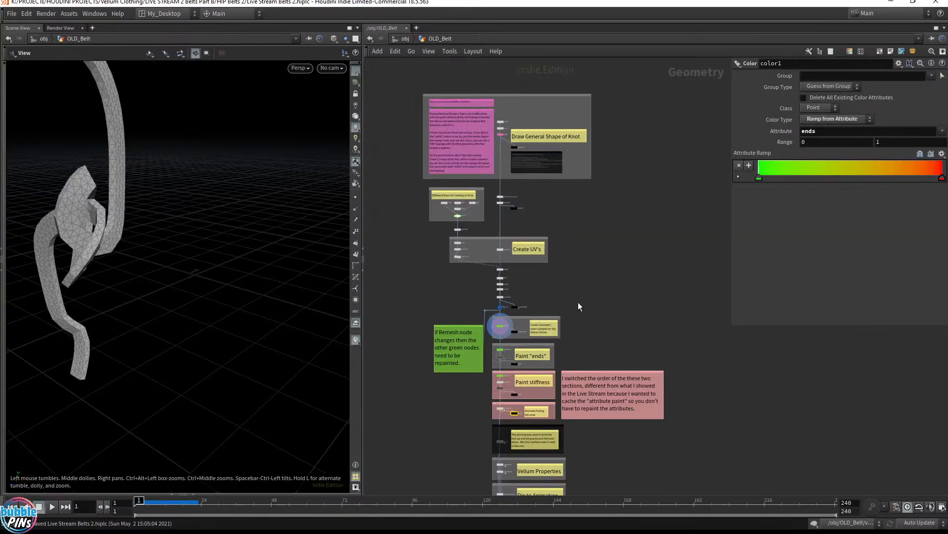
scroll(512, 226, "up", 10)
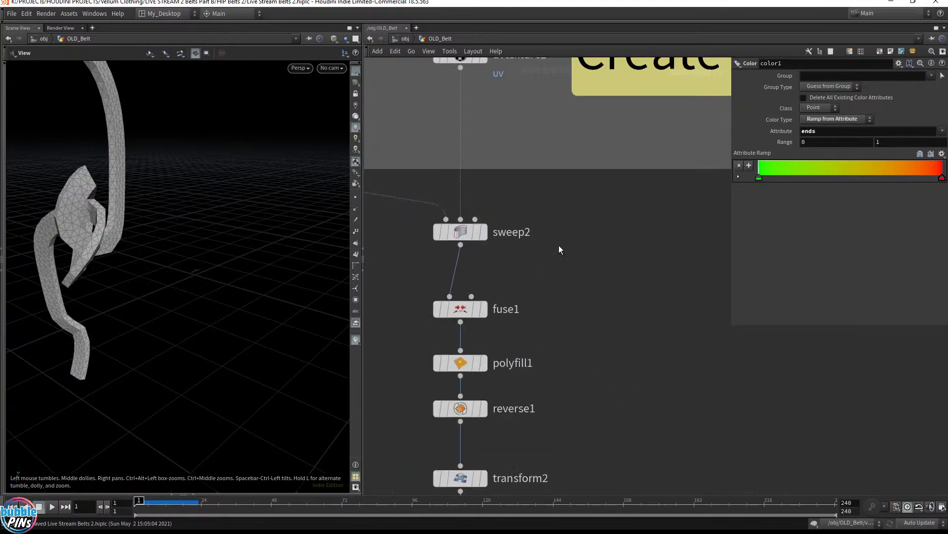
left_click(462, 232)
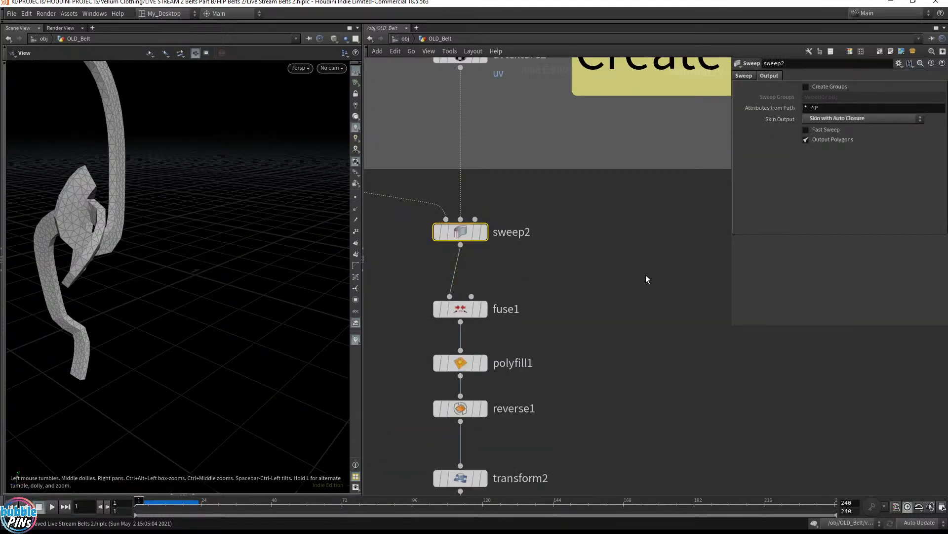
- Add a new-version Sweep node beside the old sweep2 node
key("Tab")
type("swee")
key("Return")
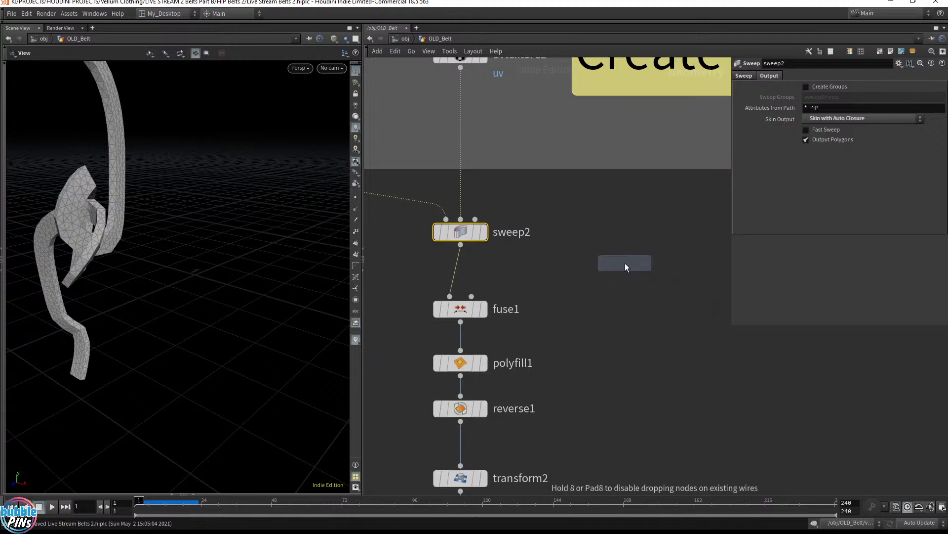
left_click(599, 238)
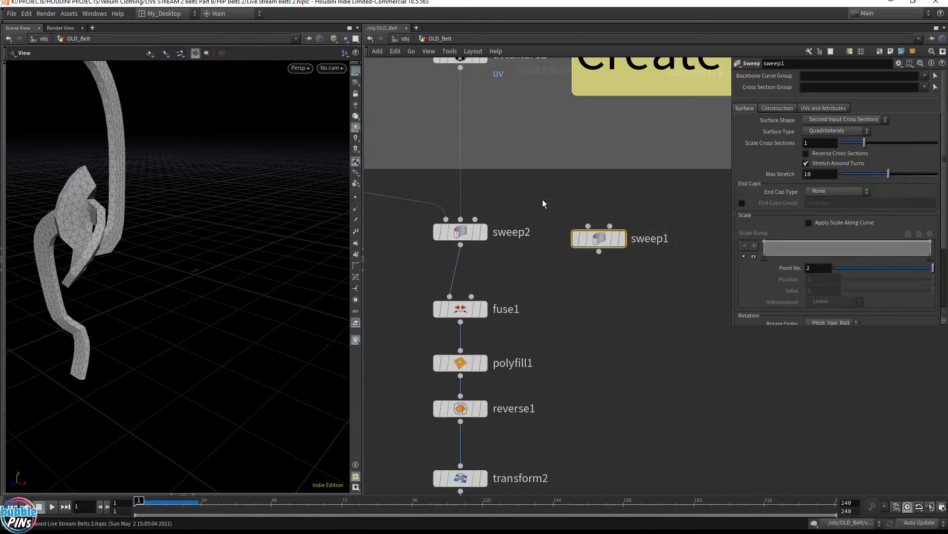
- Compare the inputs and parameters of the old sweep2 with the new sweep1, and delete sweep1
left_click(610, 225)
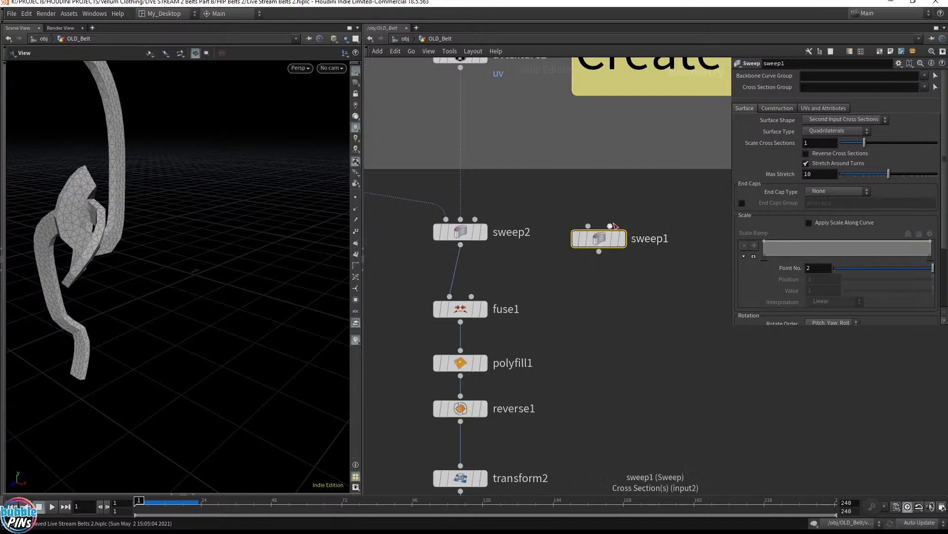
key("Escape")
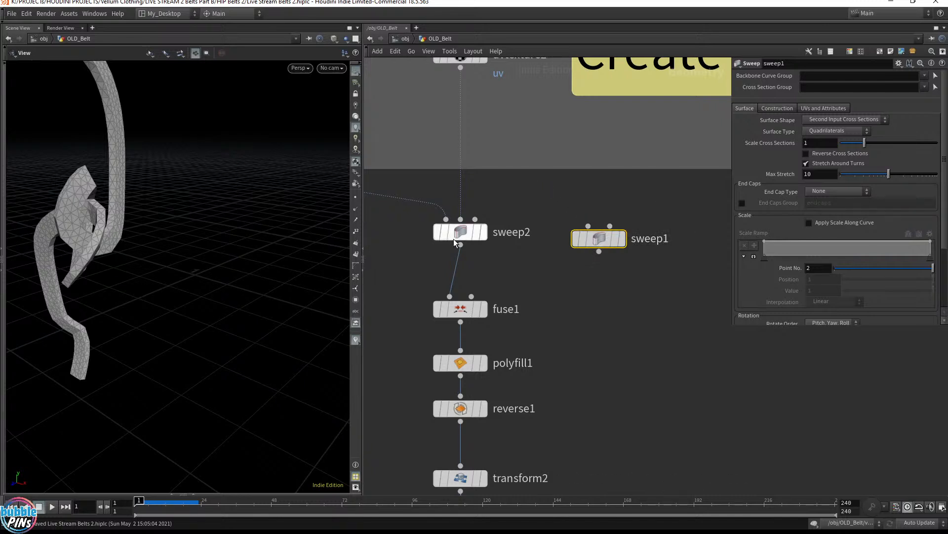
left_click_drag(547, 198, 407, 268)
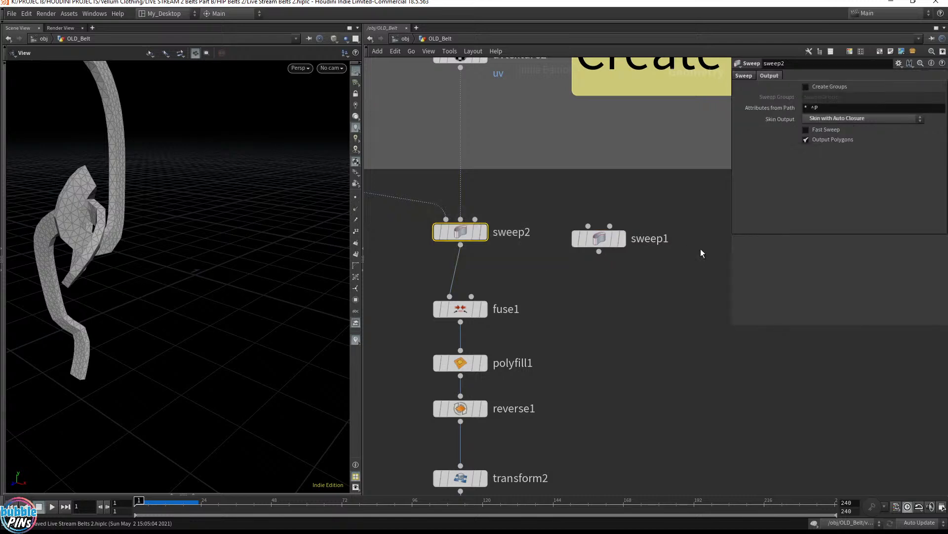
left_click(603, 239)
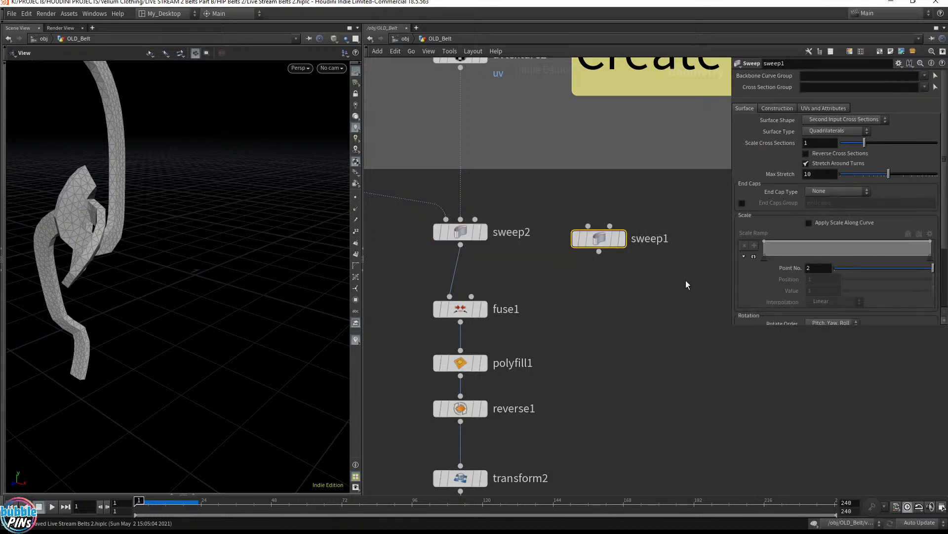
key("Delete")
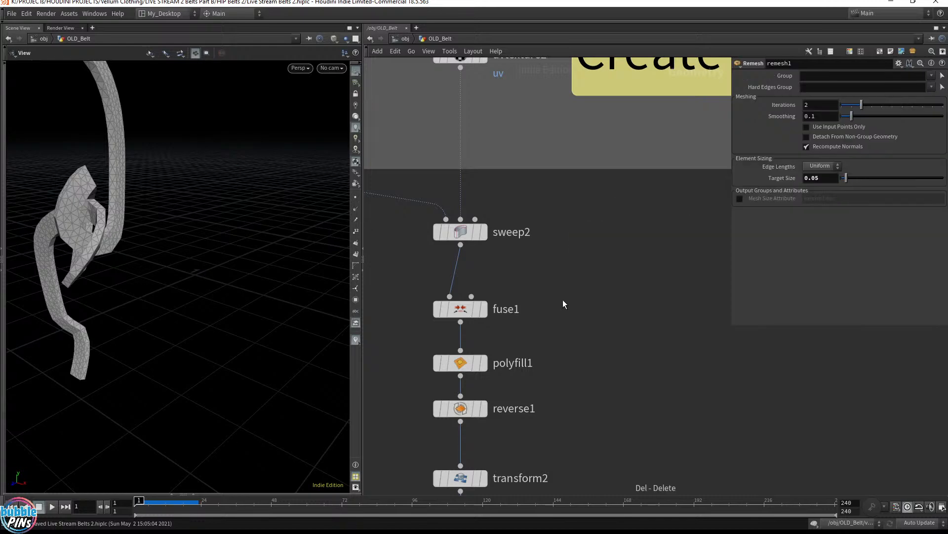
- Open the OLD_improved_Belt network and add a Sweep node below resample1
left_click(406, 39)
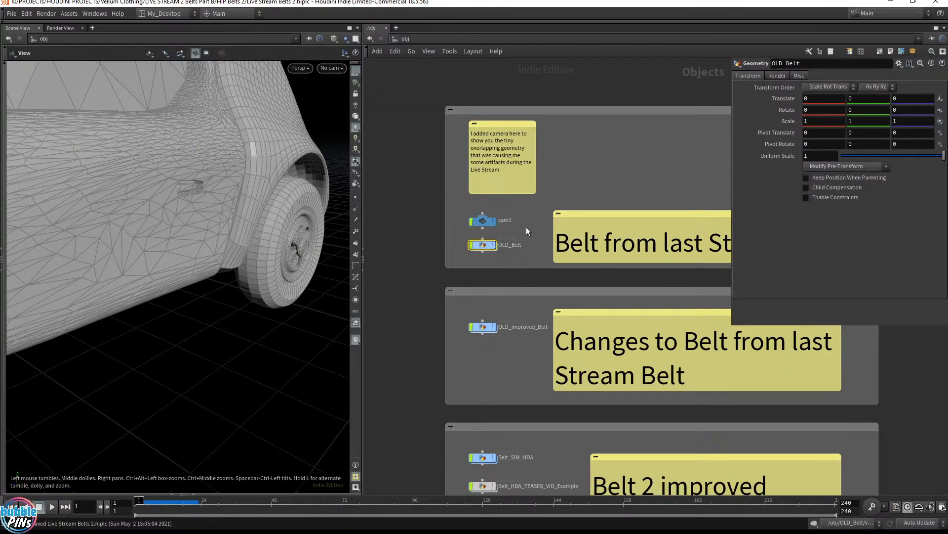
double_click(482, 326)
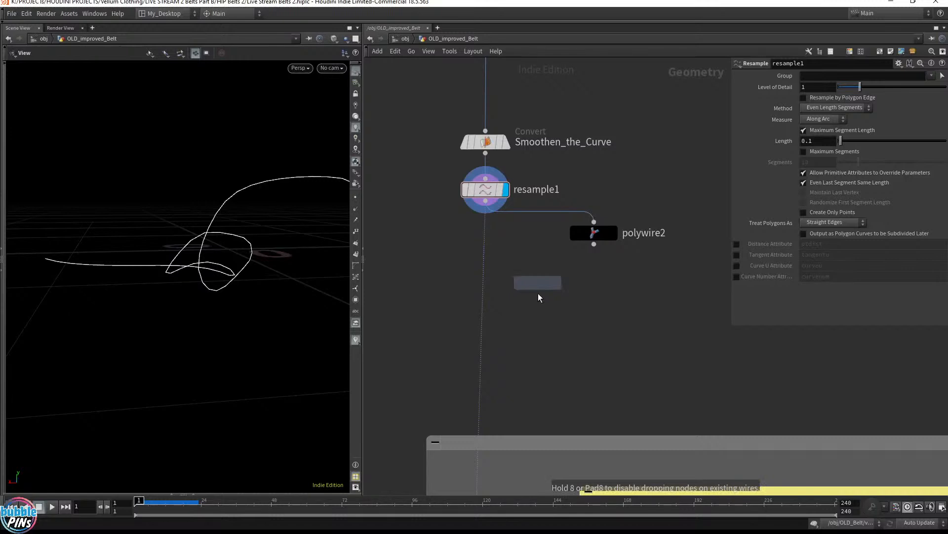
left_click(538, 297)
left_click_drag(532, 286, 525, 319)
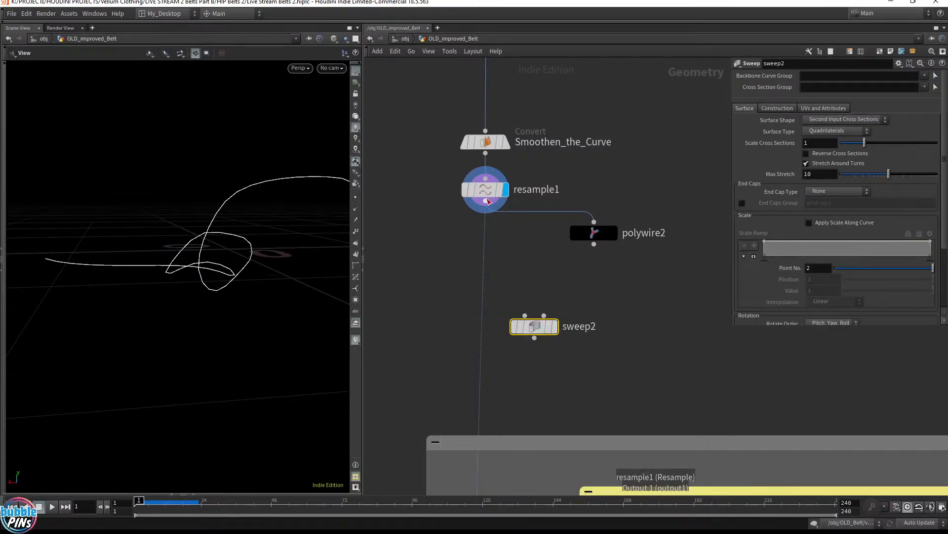
- Connect resample1 to the backbone input of the new Sweep node and display that node
left_click(486, 196)
left_click_drag(491, 214, 525, 315)
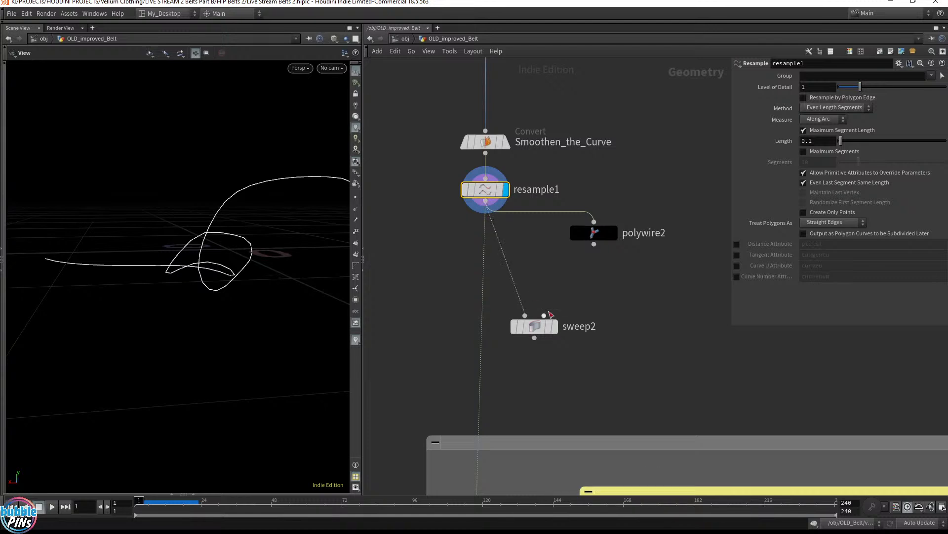
left_click(556, 327)
- Open the node information of the displayed sweep2 and move its window over the network to read the error
middle_click_drag(612, 381, 597, 336)
left_click(513, 285)
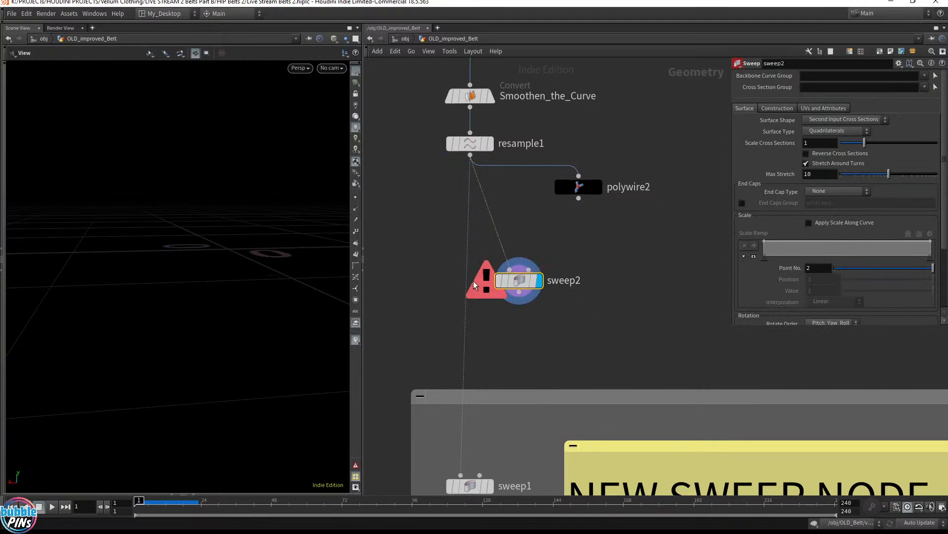
left_click(534, 303)
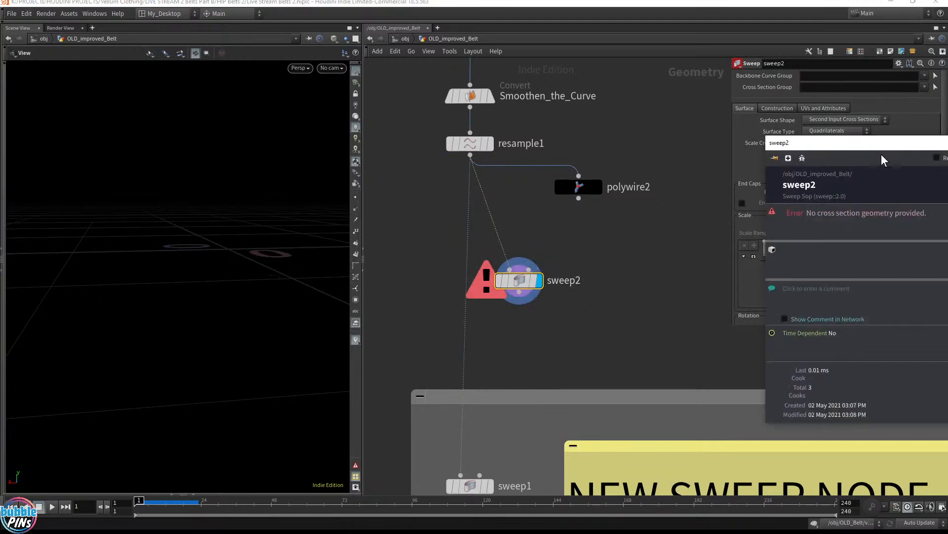
left_click_drag(877, 148, 425, 179)
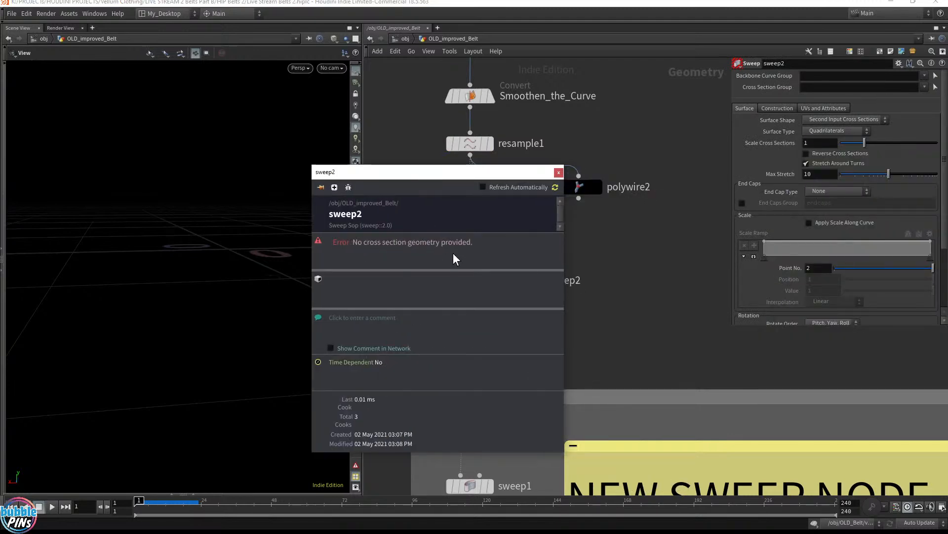
- Close the node information, open the OLD_Belt network and display uvtexture2 to examine the backbone curve feeding the old sweep2
left_click(558, 172)
left_click(405, 39)
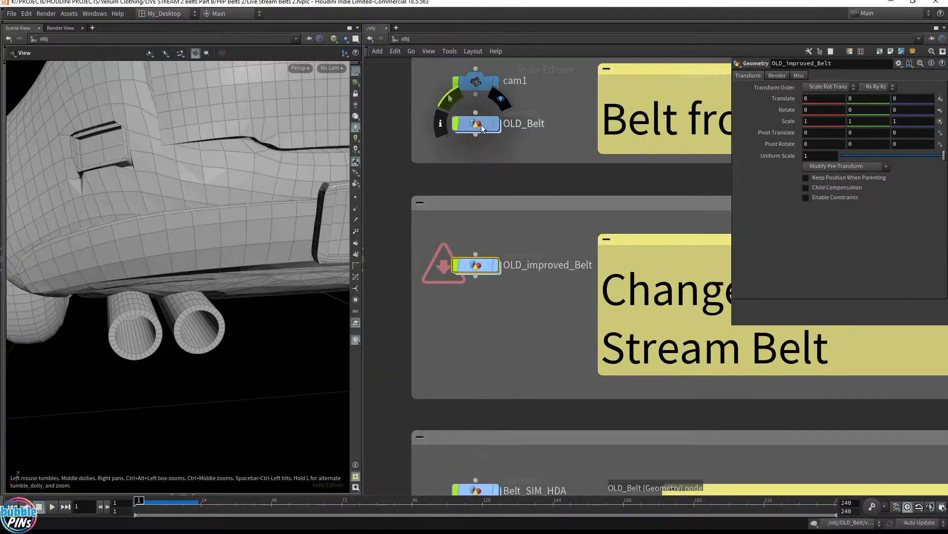
double_click(481, 123)
left_click(526, 325)
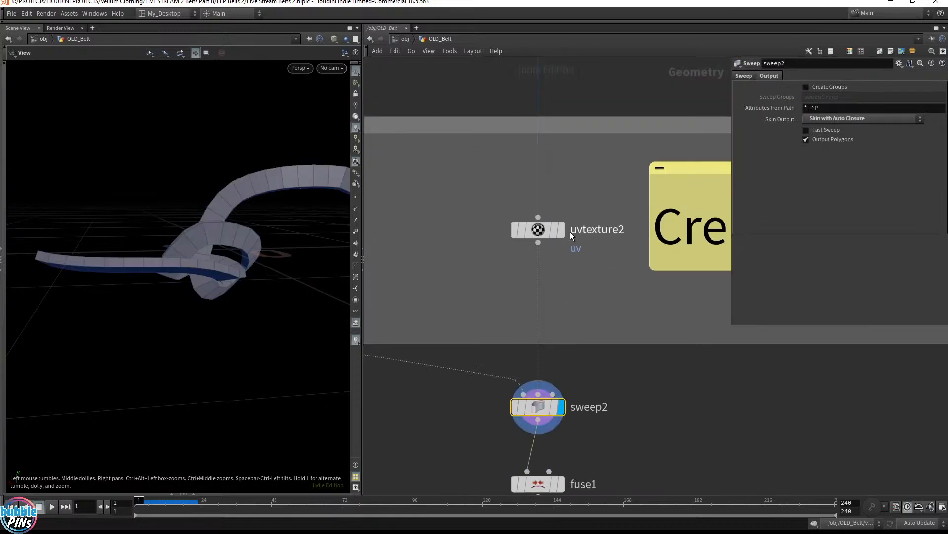
left_click(545, 235)
scroll(593, 275, "down", 6)
left_click_drag(217, 256, 227, 239)
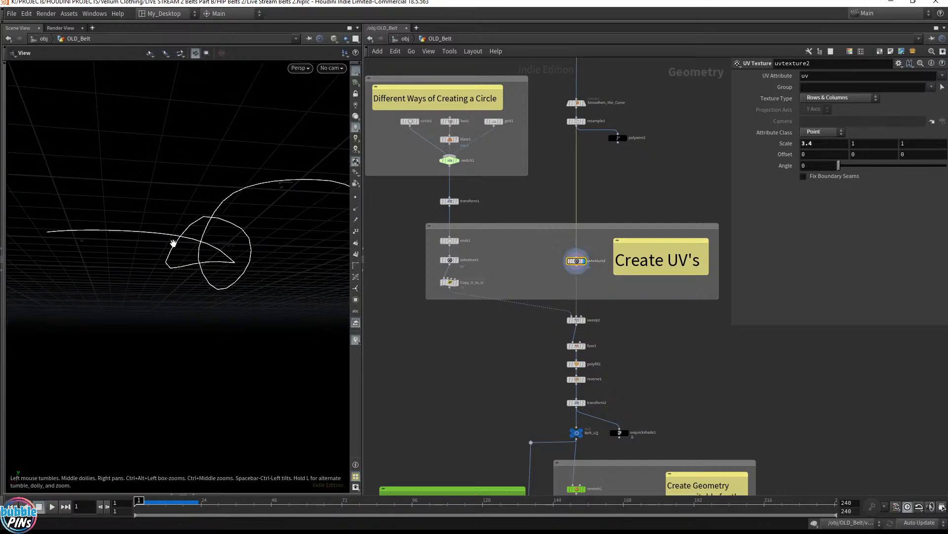
scroll(596, 302, "up", 5)
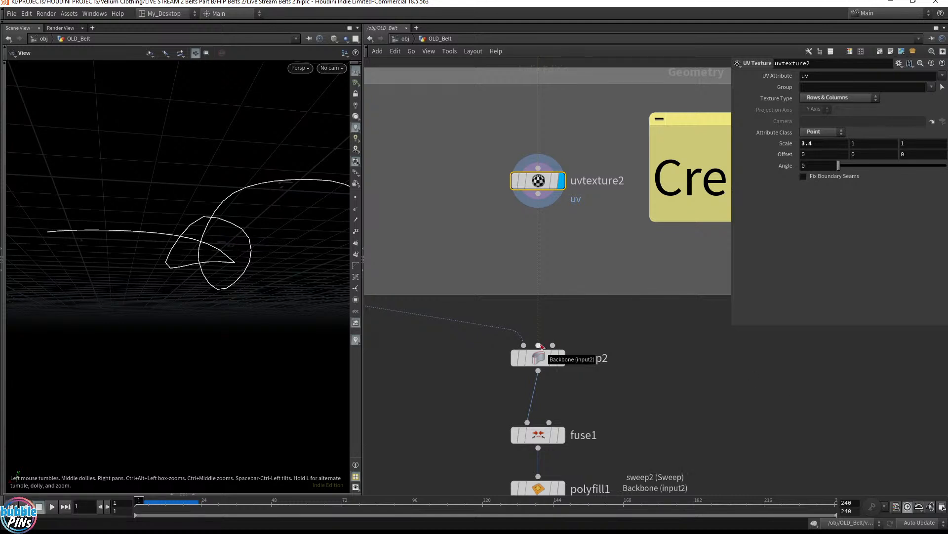
scroll(541, 345, "down", 5)
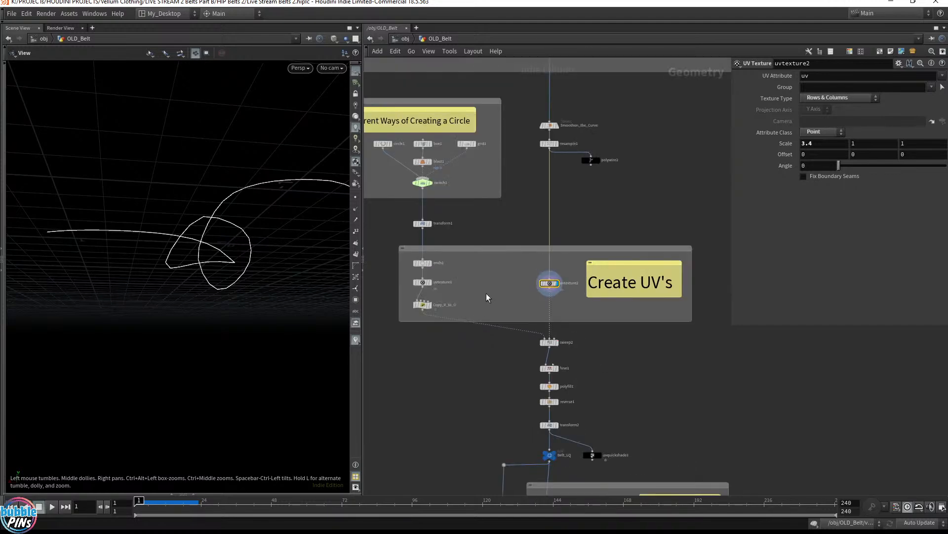
- Display the Copy_V_to_U cross section in OLD_Belt, and compare it with the displayed result of the old sweep2
scroll(564, 313, "up", 5)
left_click(431, 304)
left_click(522, 361)
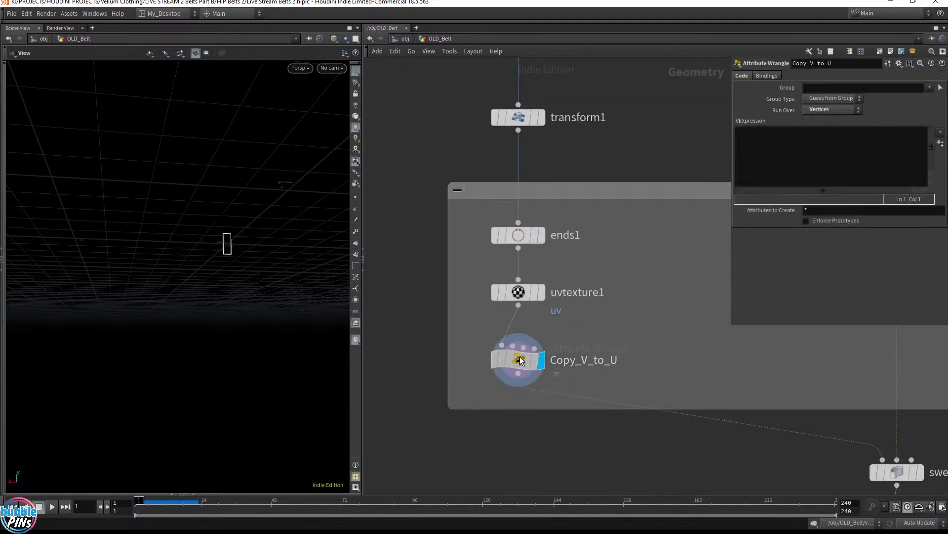
left_click_drag(267, 252, 275, 294)
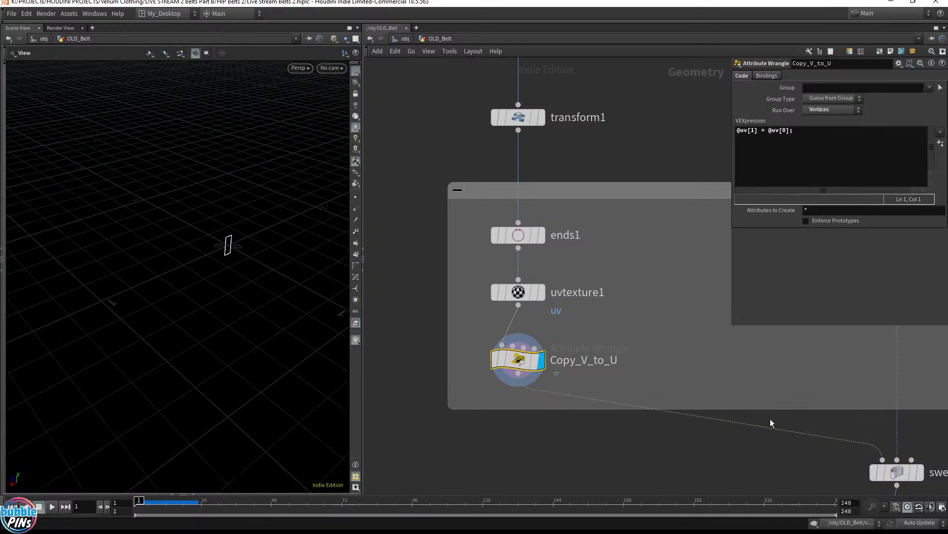
middle_click_drag(780, 393, 550, 333)
left_click(694, 427)
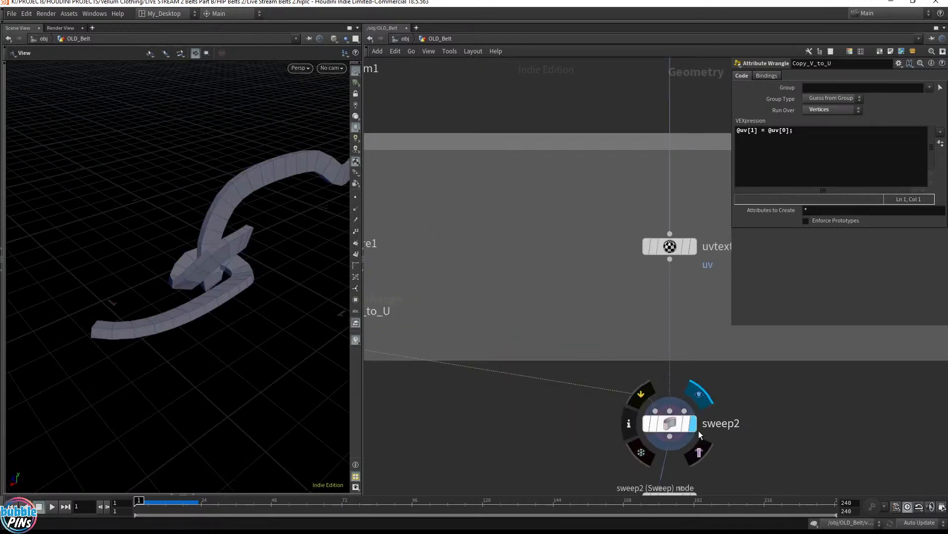
middle_click_drag(465, 287, 608, 345)
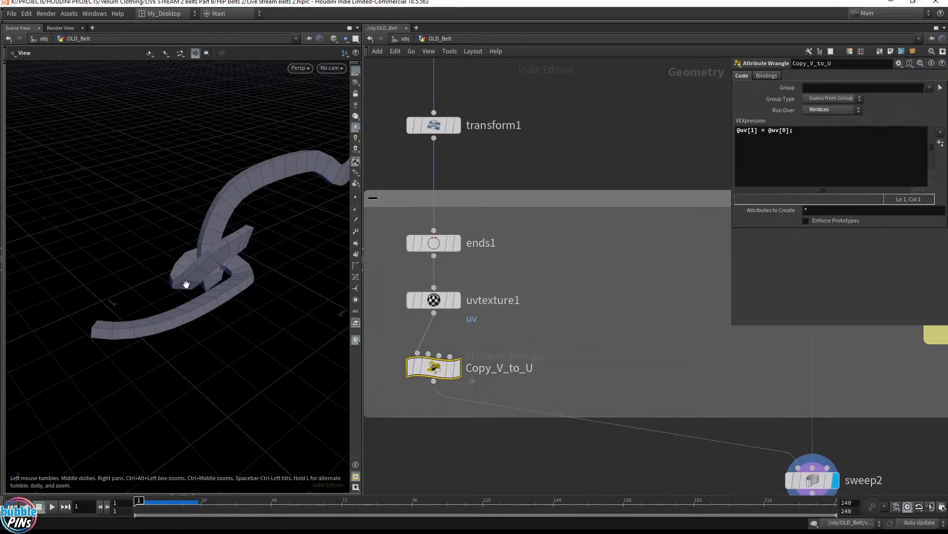
- Try the old sweep2's Skin Output as Skin Unclosed and as Off to show only the cross sections along the curve
left_click(810, 480)
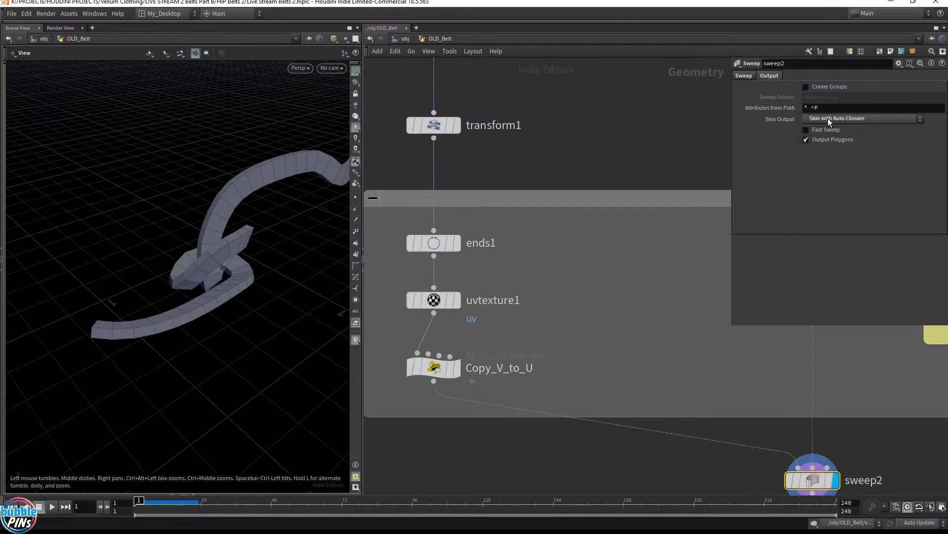
left_click(742, 76)
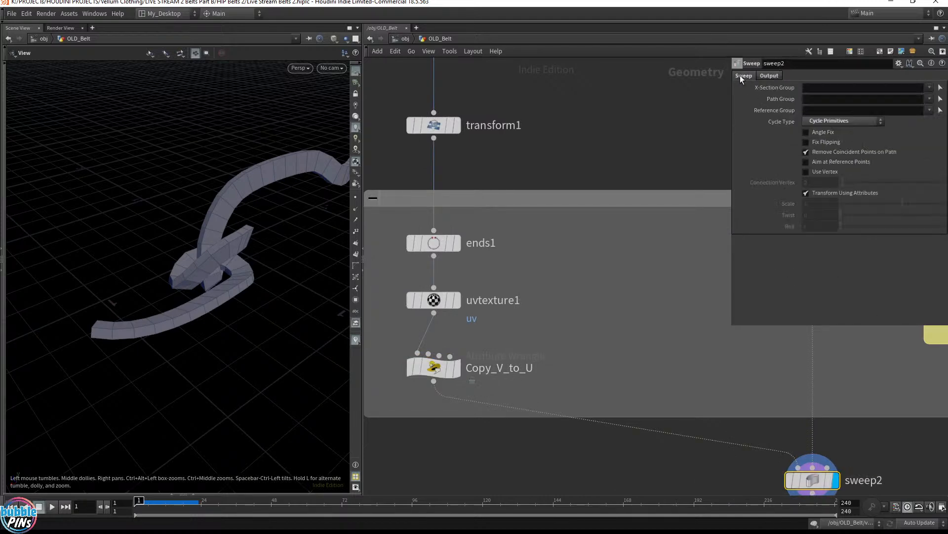
left_click(780, 76)
left_click(859, 120)
left_click(832, 149)
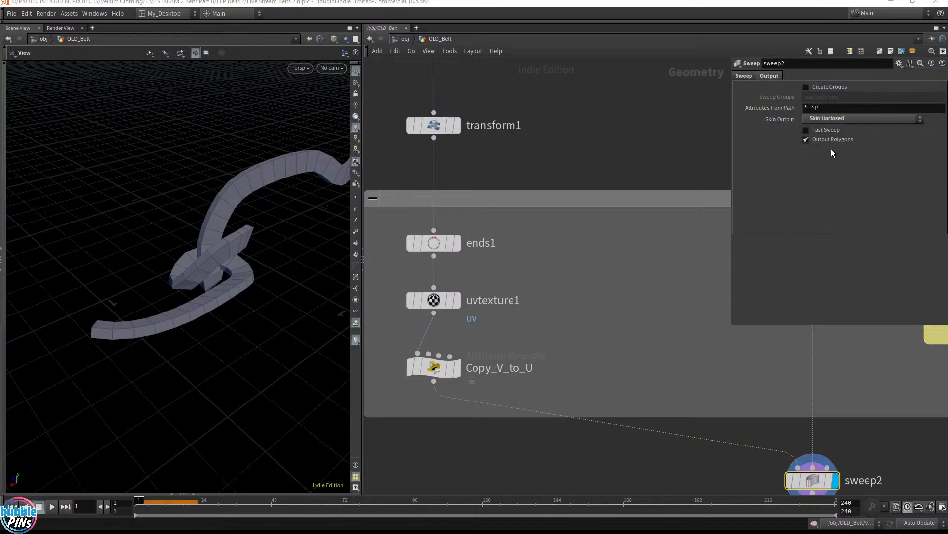
left_click(835, 119)
left_click(836, 138)
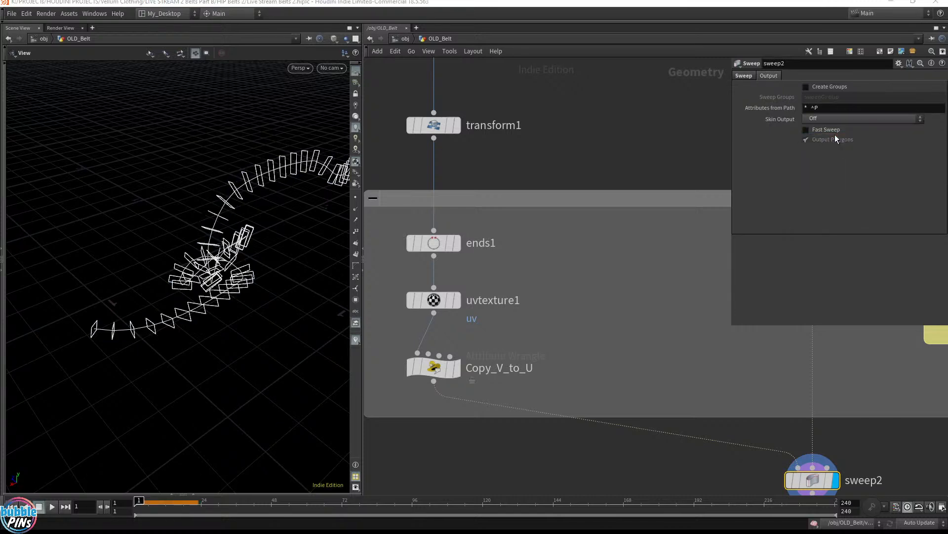
left_click_drag(296, 207, 238, 227)
- Display the single Copy_V_to_U cross section and compare it with the copies that sweep2 places along the backbone
left_click(462, 370)
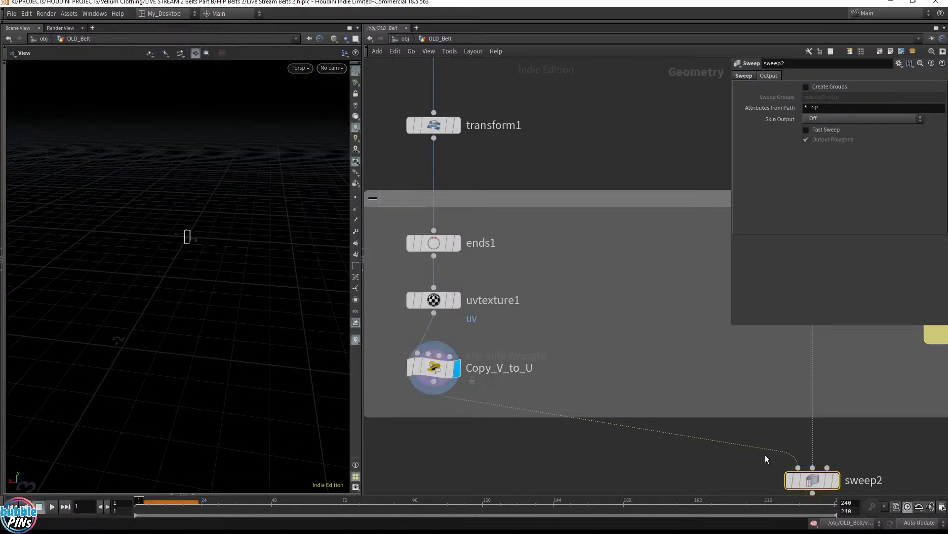
left_click(837, 480)
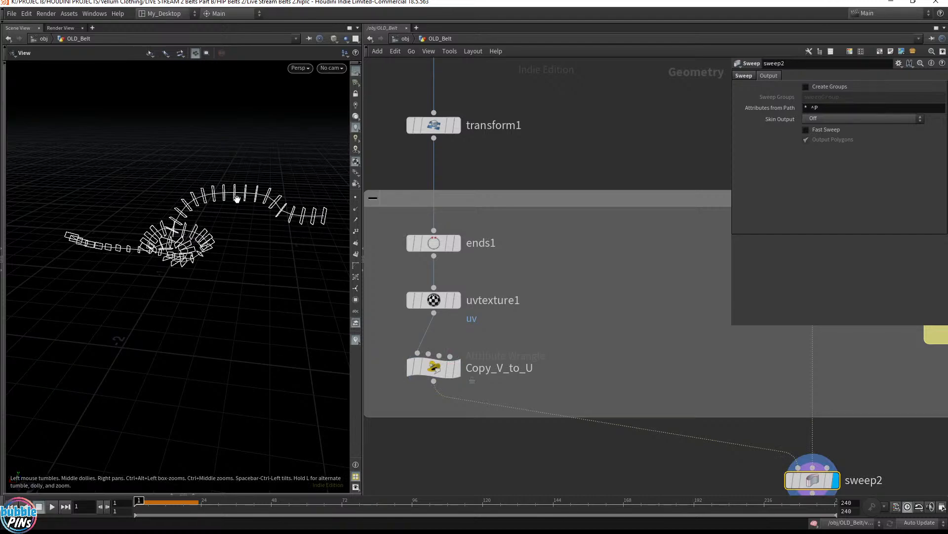
left_click_drag(206, 229, 343, 237)
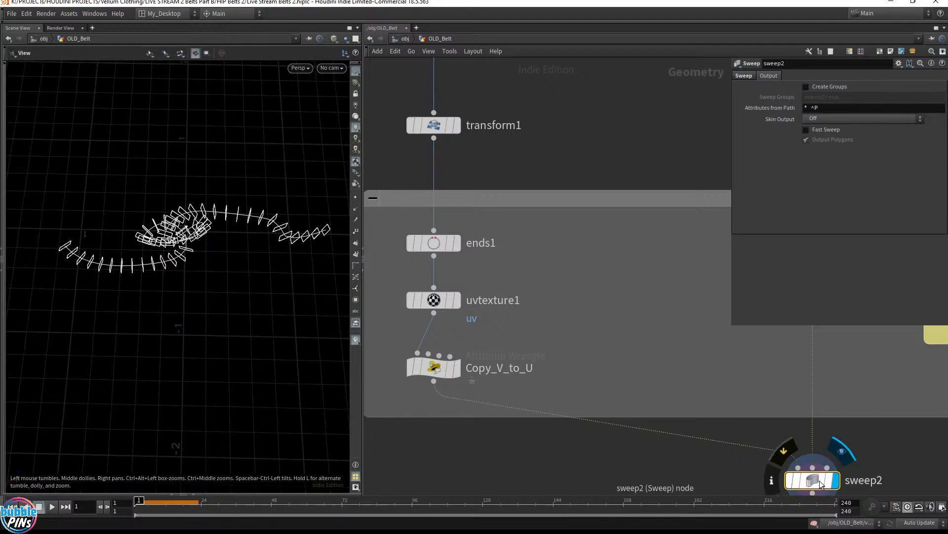
- Set the Skin Output of the old sweep2 to Skin with Auto Closure and inspect the skinned belt
left_click(863, 118)
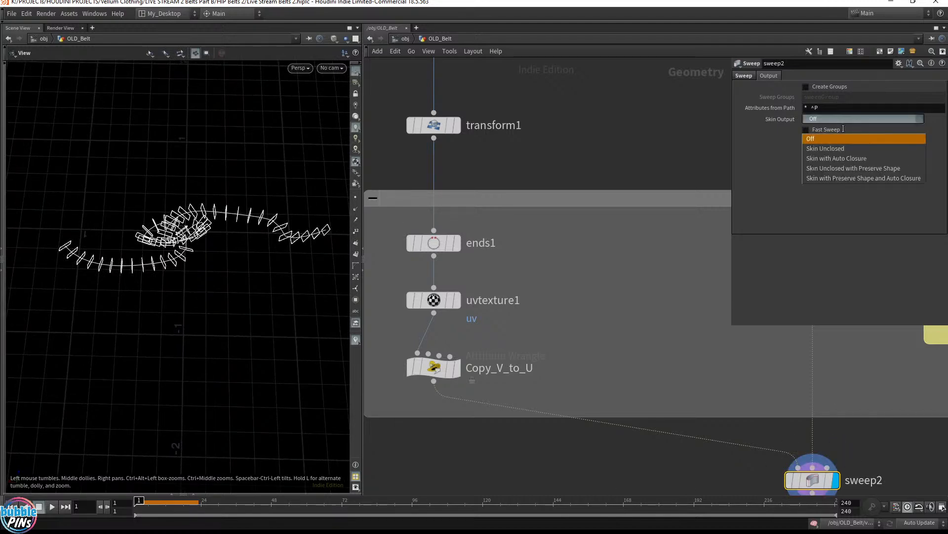
left_click(824, 158)
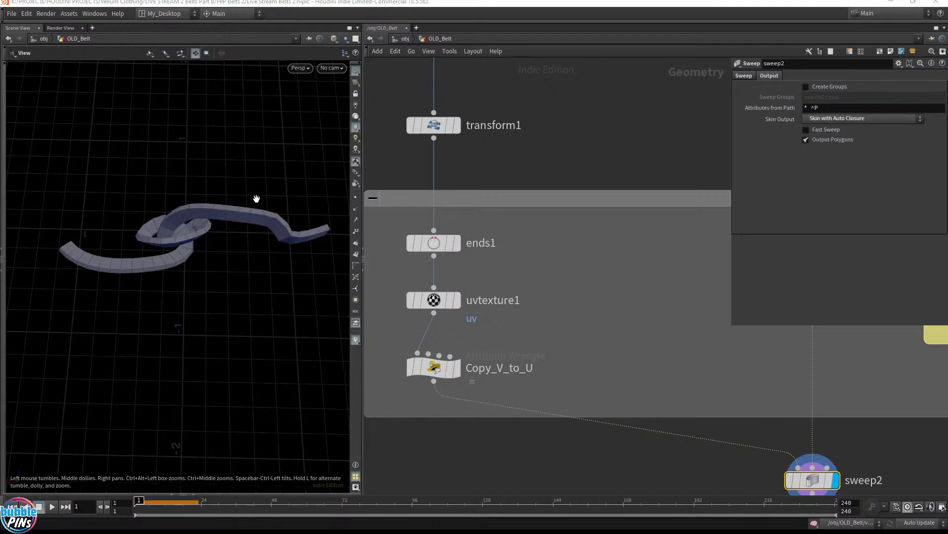
left_click_drag(257, 252, 242, 165)
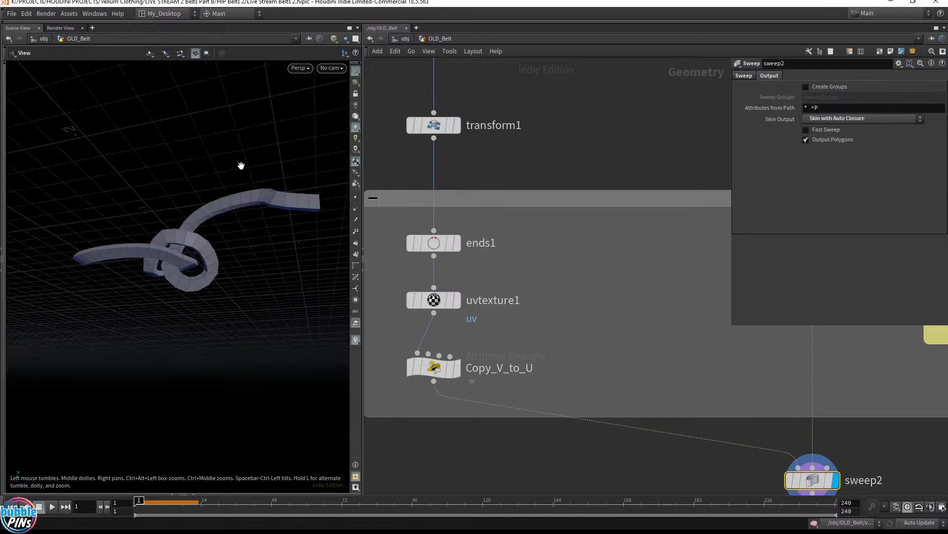
- Reopen the OLD_improved_Belt network, display the resample1 curve, and display and select the new sweep2
left_click(405, 40)
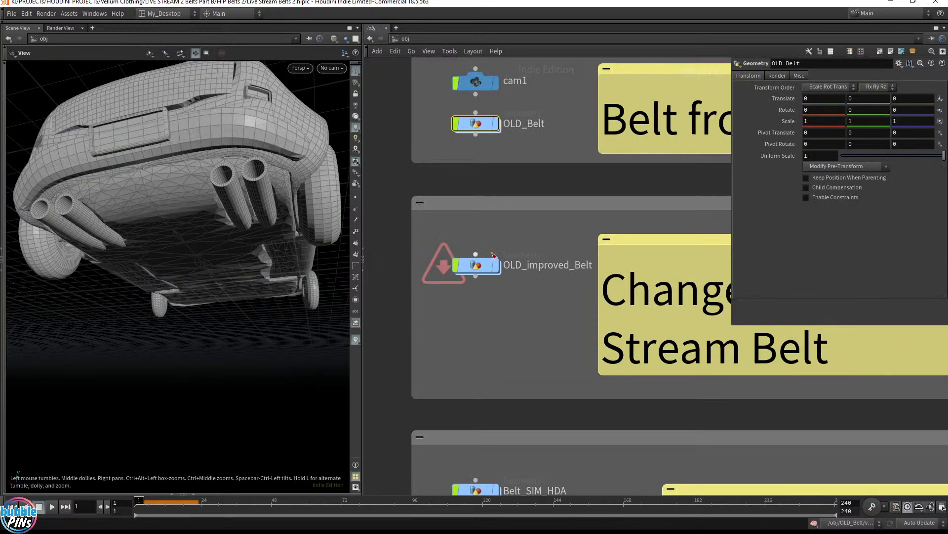
double_click(473, 269)
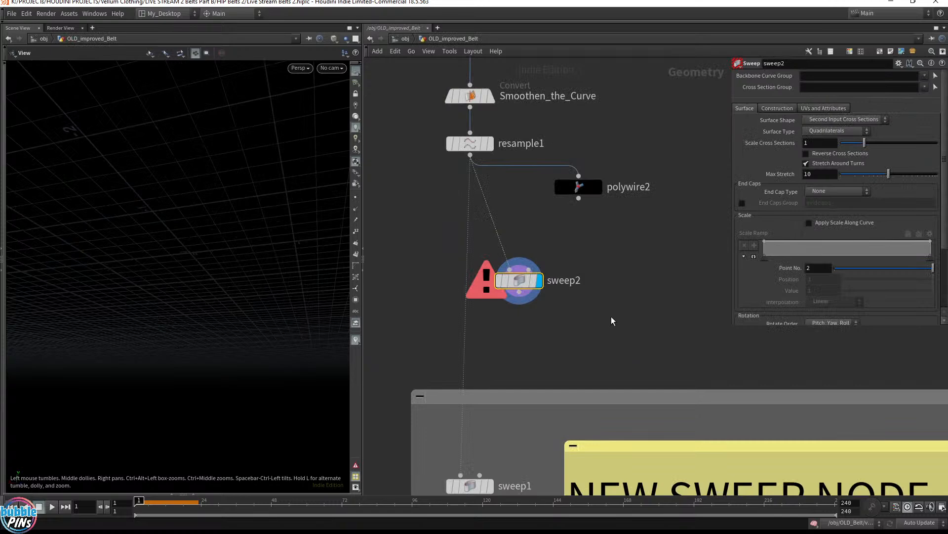
left_click(488, 144)
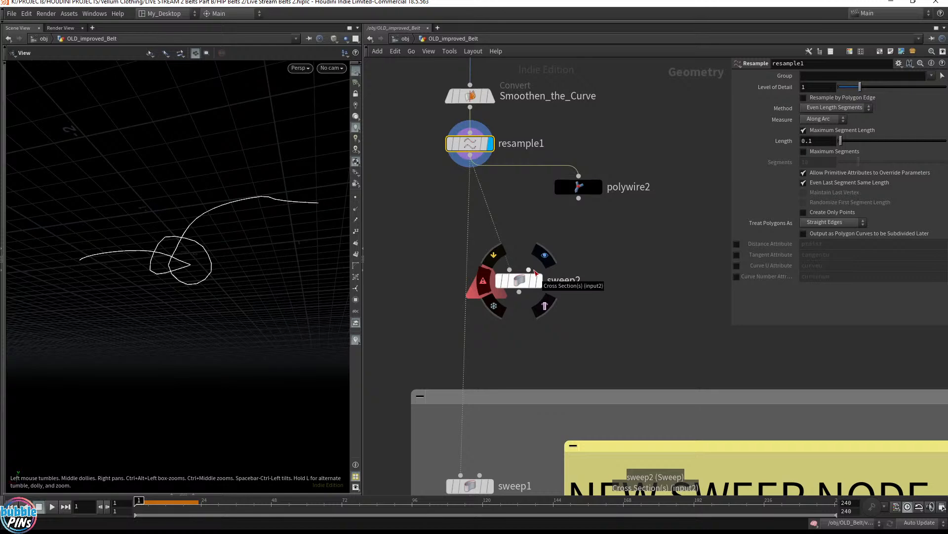
left_click(545, 255)
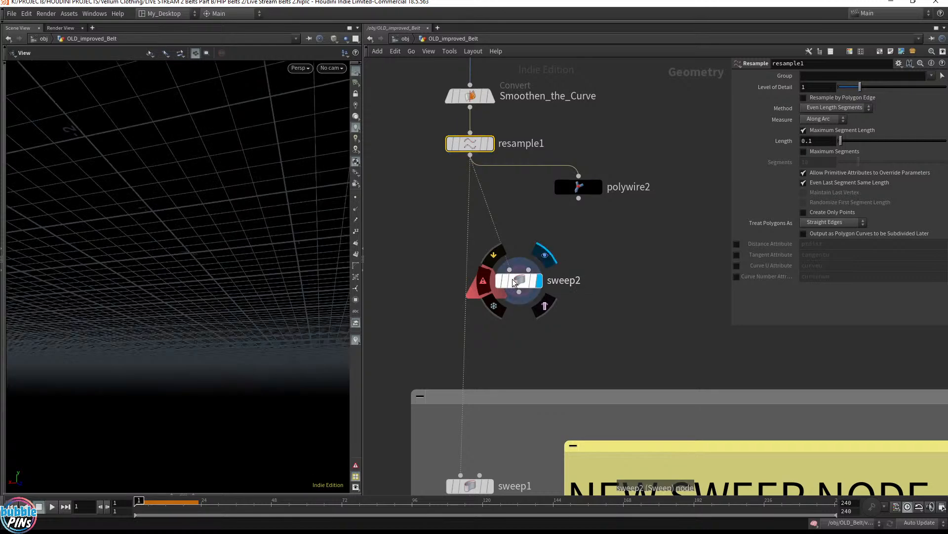
left_click(514, 283)
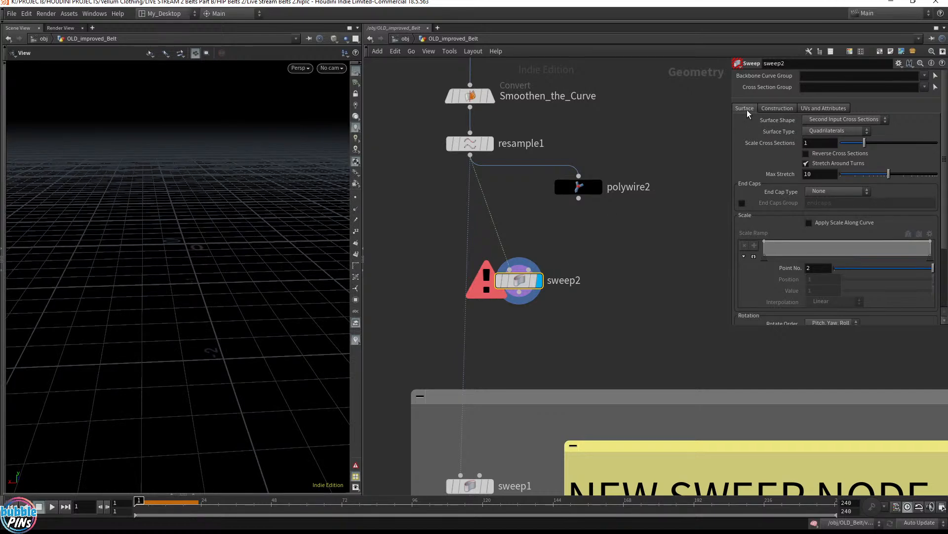
- Set the Surface Shape of the new sweep2 to Round Tube and inspect the tube around the knot
left_click(828, 121)
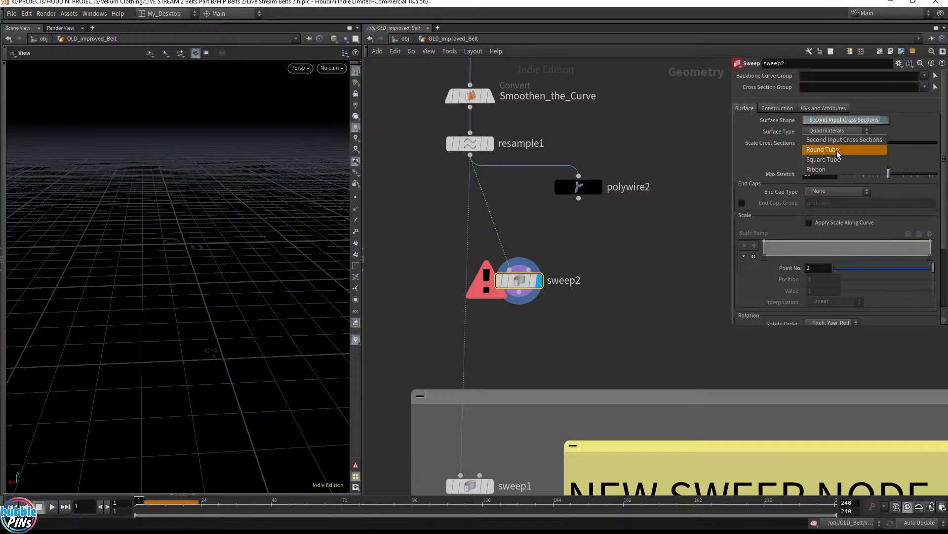
left_click(823, 149)
left_click_drag(247, 217, 331, 175)
left_click_drag(196, 262, 144, 271)
middle_click_drag(144, 271, 328, 229)
left_click_drag(217, 257, 253, 331)
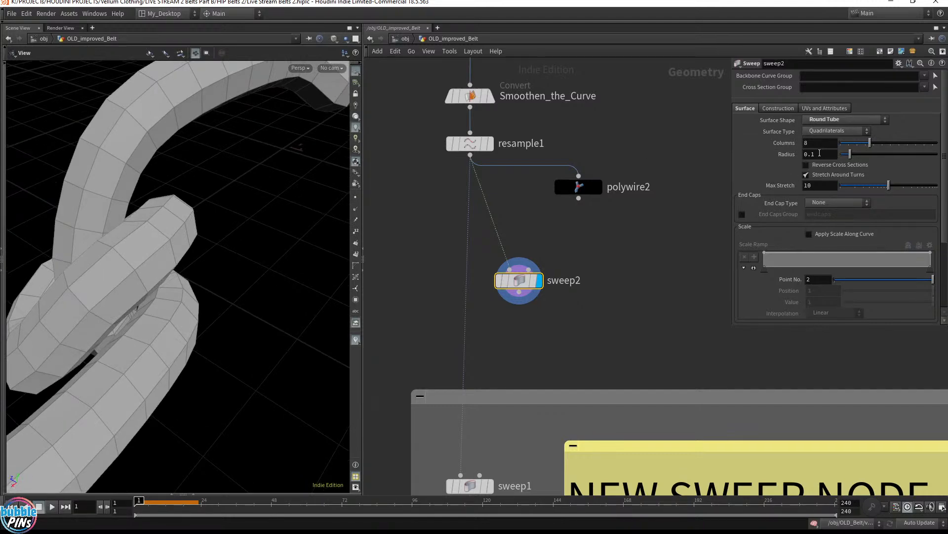
- Set the Radius of sweep2's round tube to 0.05 and inspect the thinner knot from several angles
left_click(829, 156)
type("5")
key("Return")
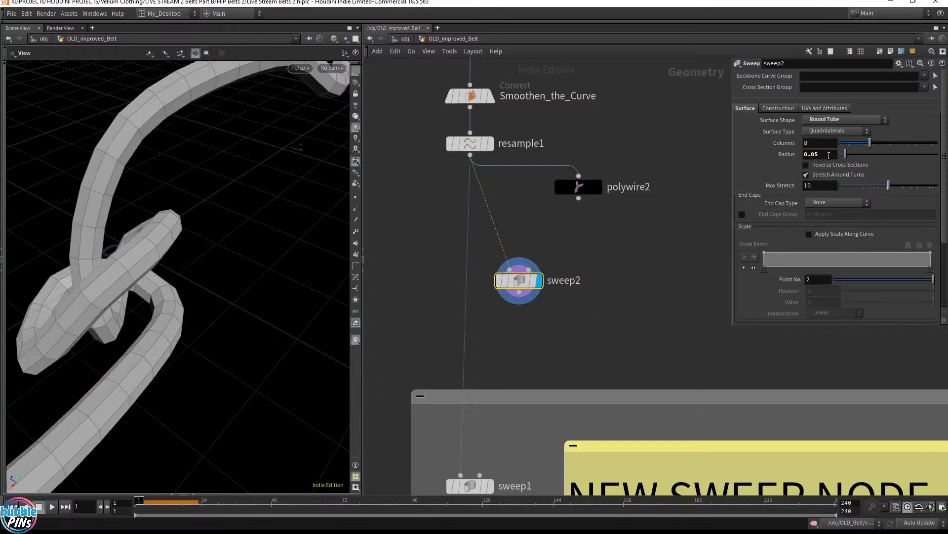
left_click_drag(207, 267, 133, 222)
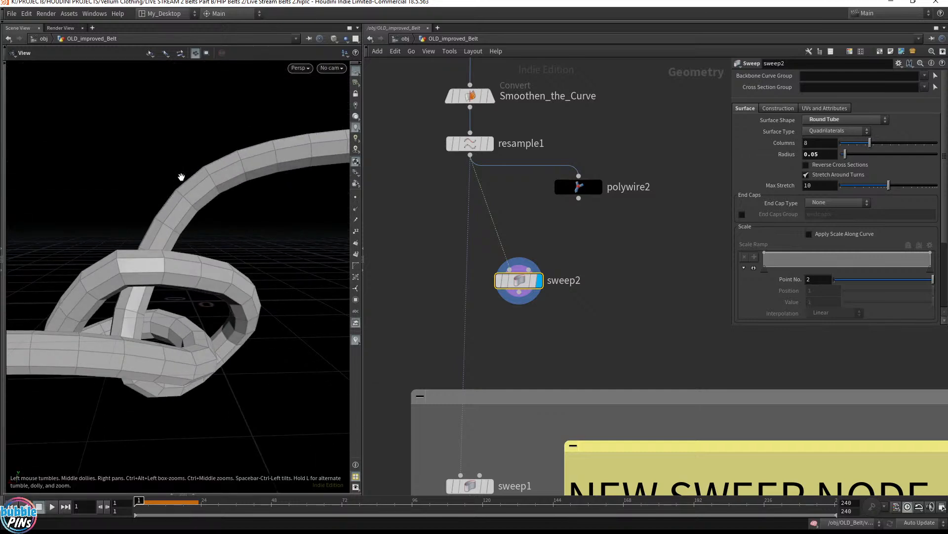
left_click_drag(169, 298, 213, 420)
- Delete the demonstration sweep2 node, and display and select the existing sweep1 to inspect its square tube belt
left_click_drag(620, 320, 490, 261)
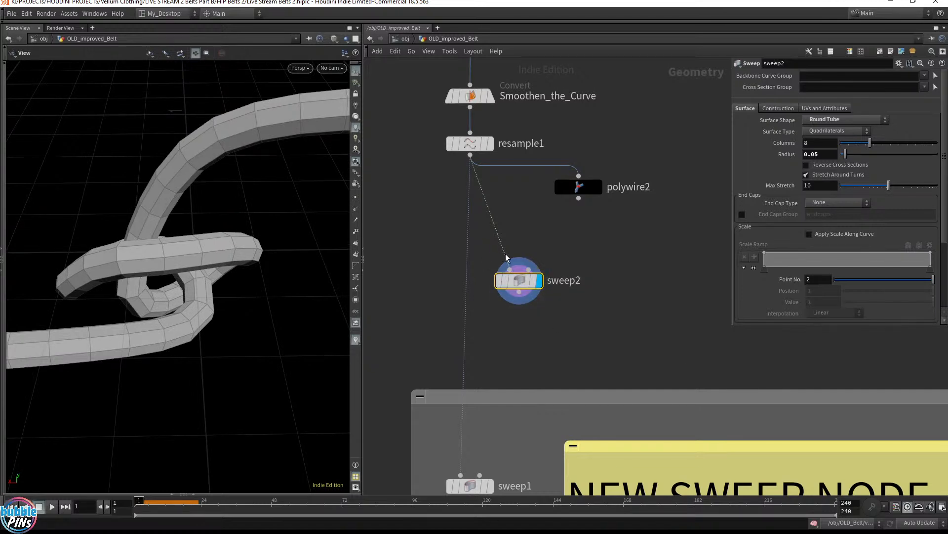
key("Delete")
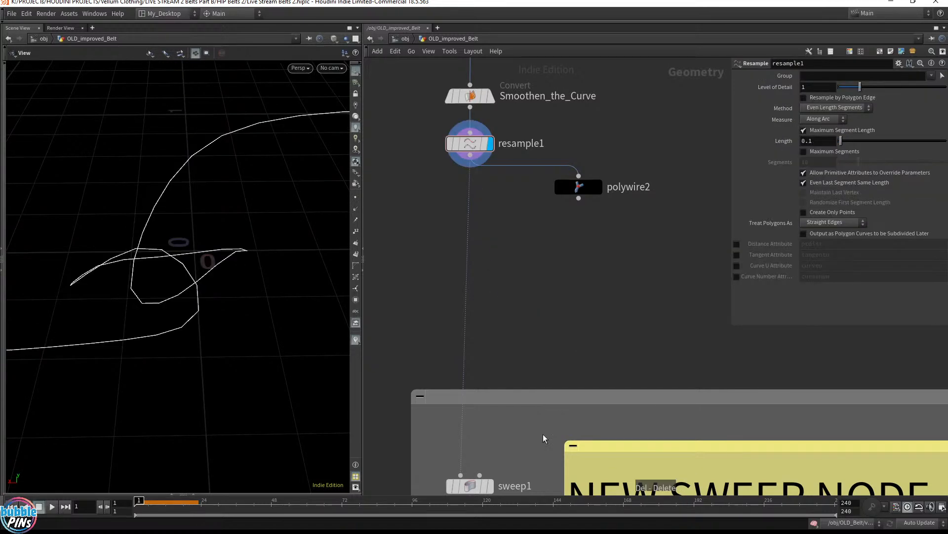
left_click(489, 486)
left_click(469, 485)
left_click_drag(202, 237, 339, 254)
- Examine the resample, polywire2 and NEW SWEEP NODE section within the overall OLD_improved_Belt network
scroll(632, 271, "down", 6)
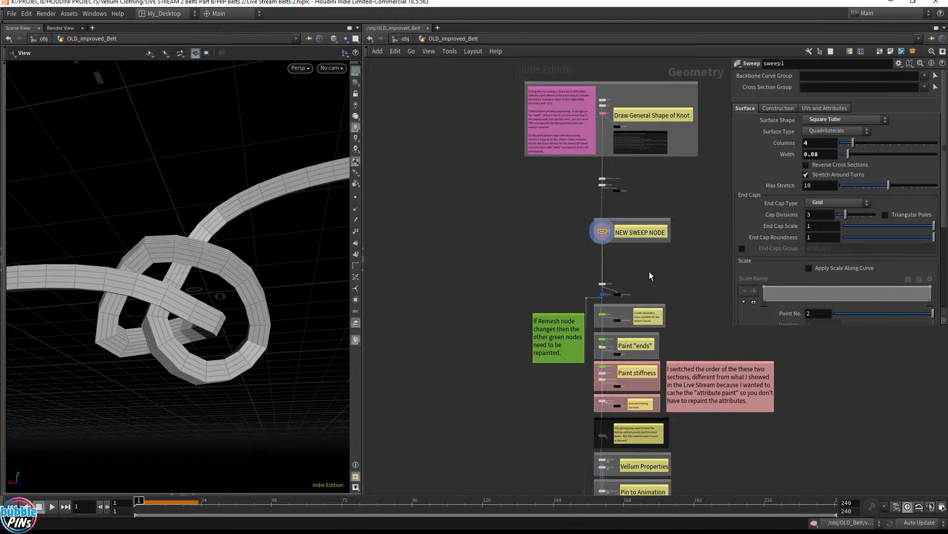
left_click_drag(467, 161, 727, 279)
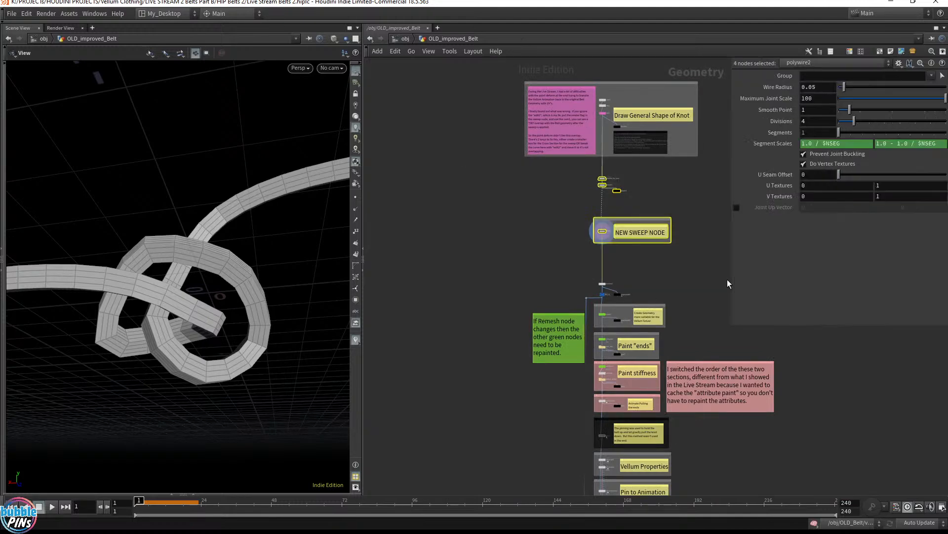
left_click(618, 190)
left_click_drag(461, 153, 716, 247)
left_click_drag(570, 250, 677, 214)
- Examine the paint and Vellum sections, and highlight the NEW CHANGES section that transfers the Vellum animation to the original belt geometry
middle_click_drag(692, 285, 649, 79)
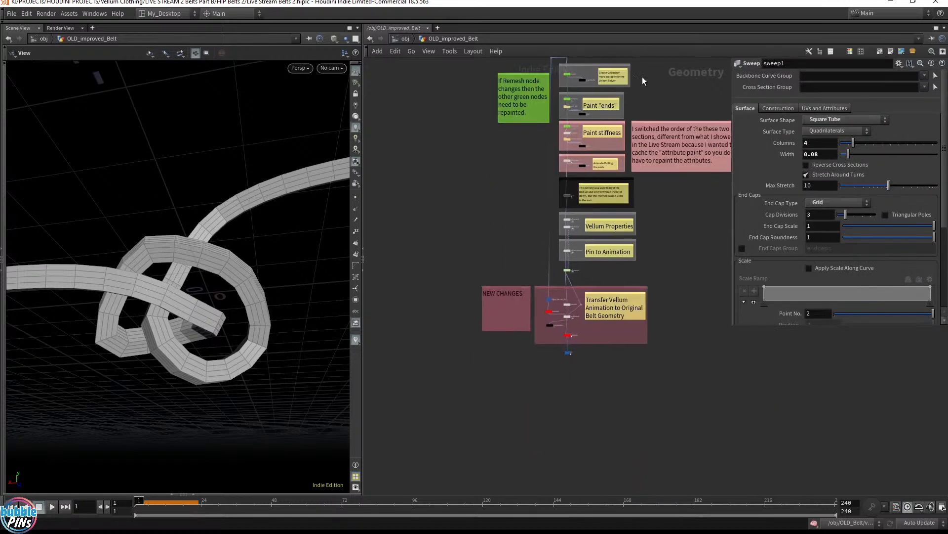
middle_click_drag(438, 93, 444, 133)
left_click_drag(473, 96, 700, 312)
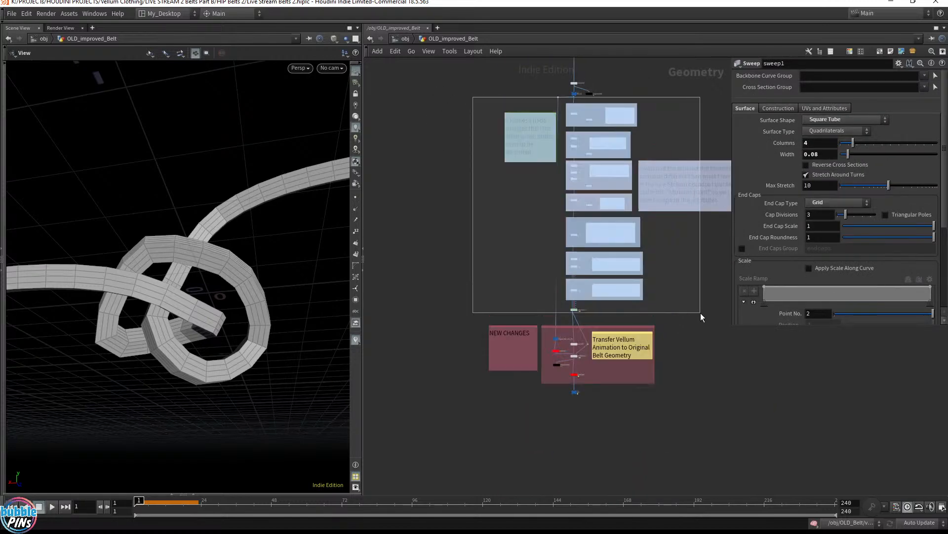
middle_click_drag(706, 394, 684, 264)
left_click_drag(682, 285, 422, 185)
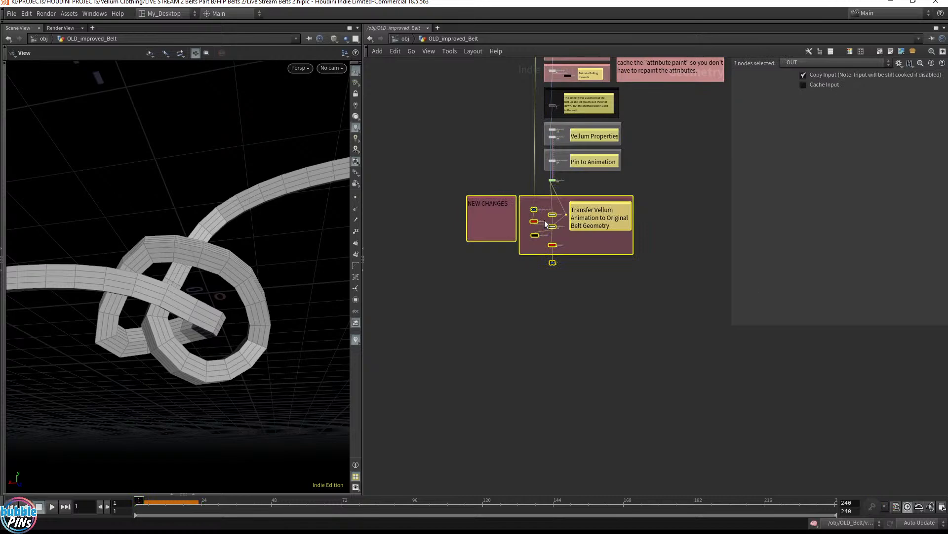
- Display Original_Belt_with_UVs, reconnect uvquickshade3 to its output, and display the shaded belt to inspect its UV texture
scroll(559, 227, "up", 5)
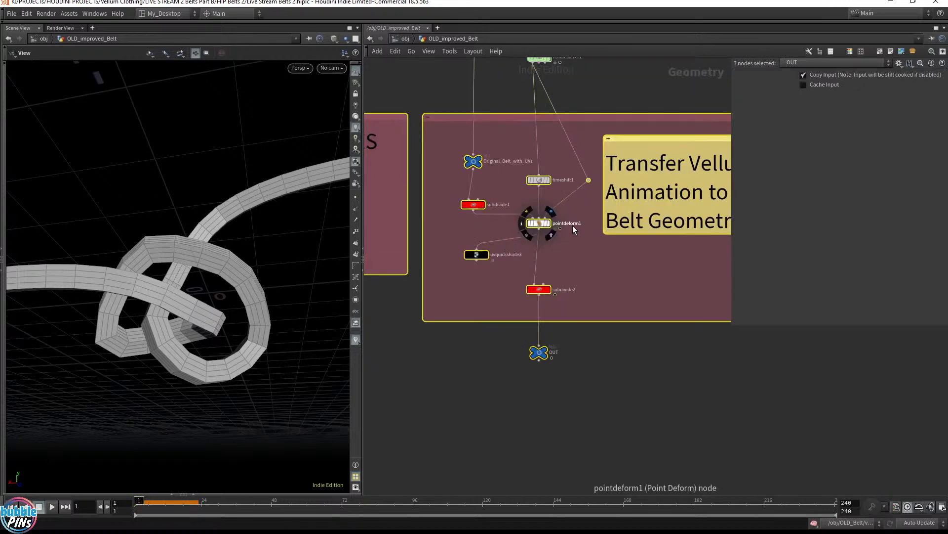
left_click(461, 146)
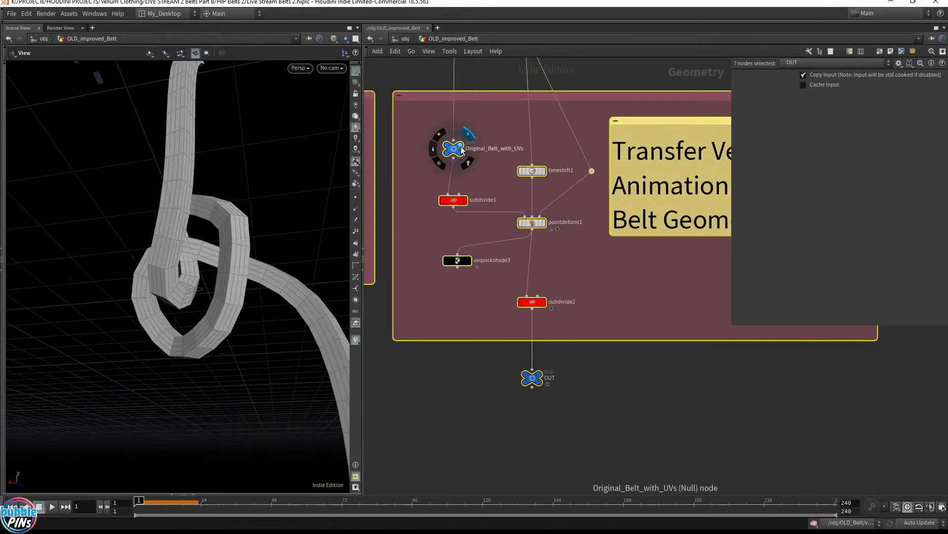
left_click(455, 150)
left_click_drag(296, 250, 323, 255)
left_click_drag(457, 254, 454, 207)
left_click(469, 260)
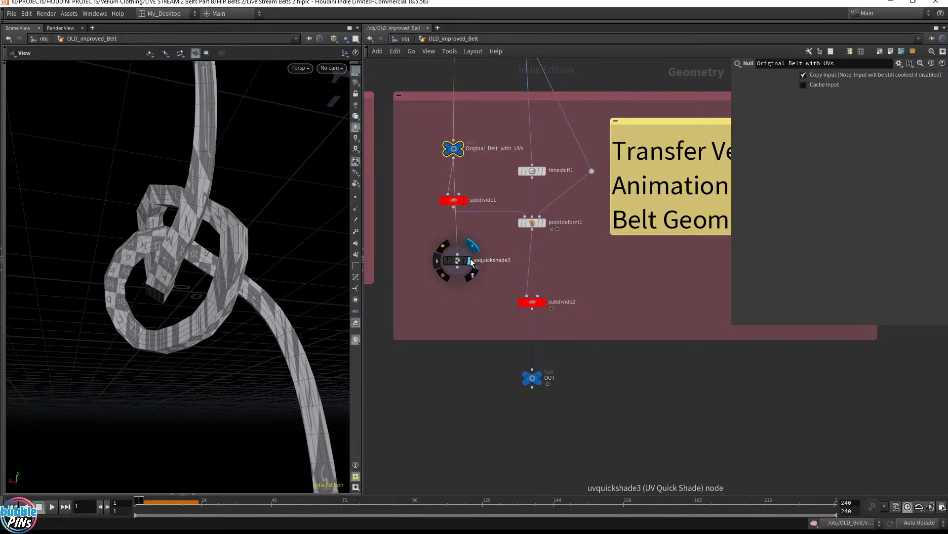
left_click_drag(292, 146, 245, 113)
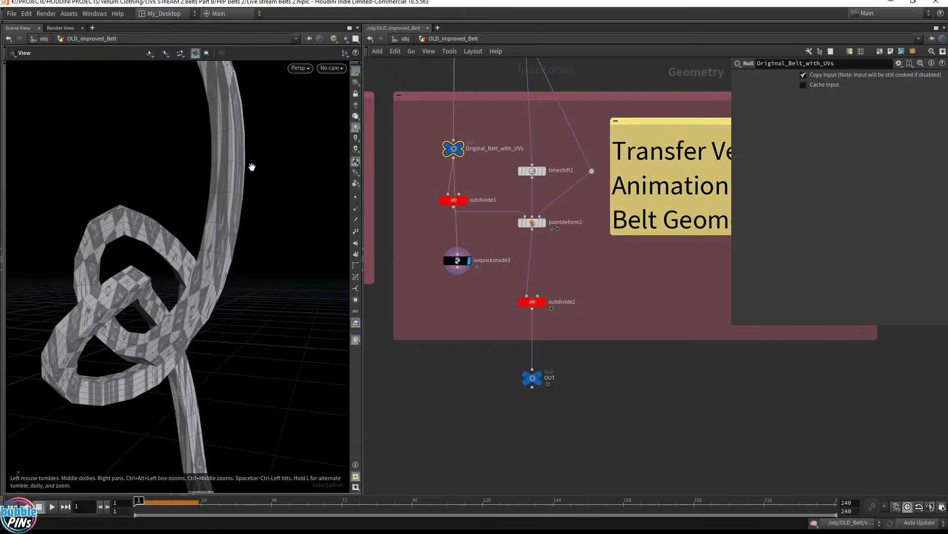
left_click_drag(264, 151, 316, 147)
- Add a UV Quick Shade node to the output of sweep1 in the NEW SWEEP NODE section
scroll(552, 226, "down", 6)
middle_click_drag(648, 170, 613, 371)
middle_click_drag(628, 139, 648, 332)
scroll(520, 217, "up", 5)
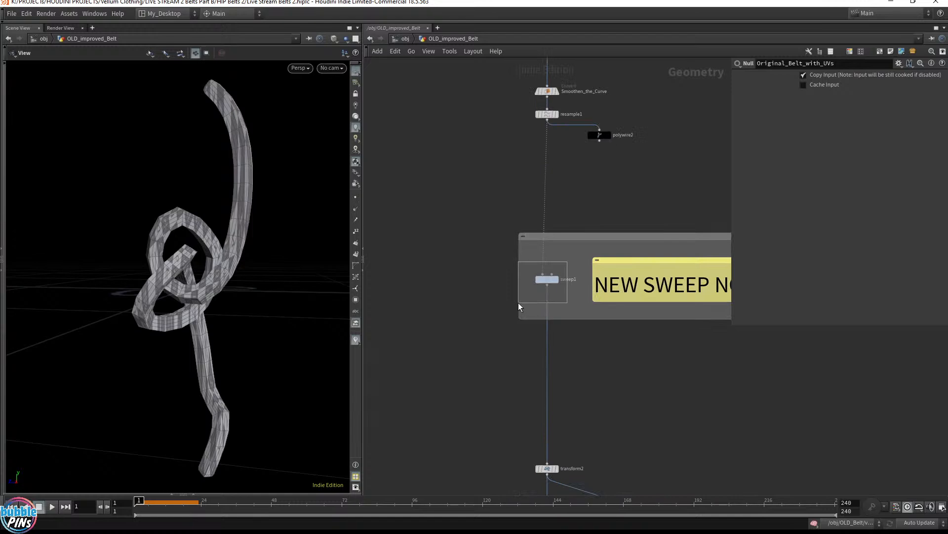
left_click_drag(518, 303, 518, 303)
left_click(556, 281)
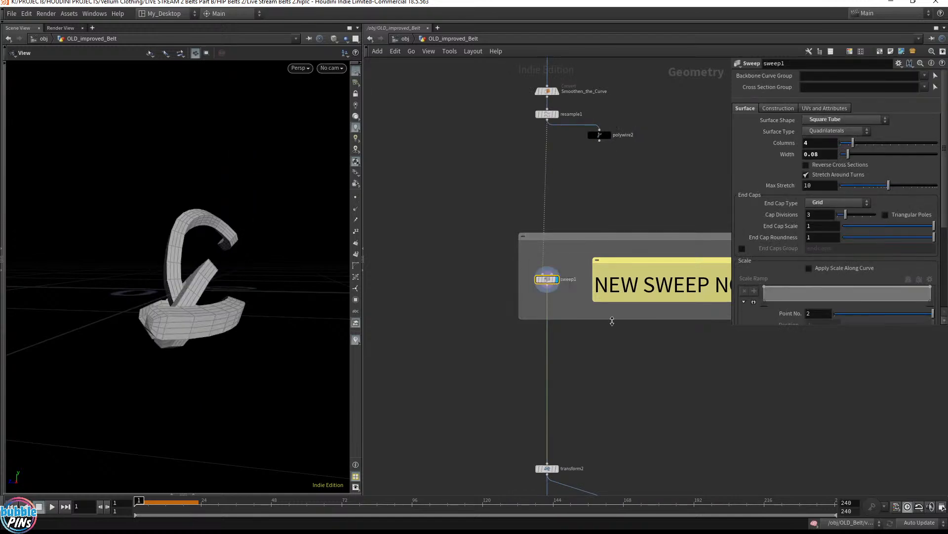
left_click(547, 286)
key("Tab")
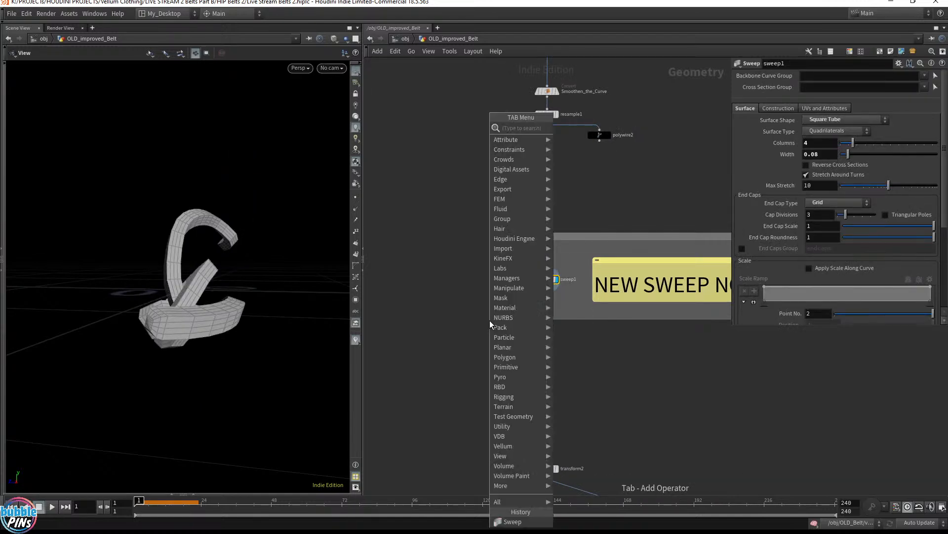
type("quick")
key("Down")
key("Down")
key("Down")
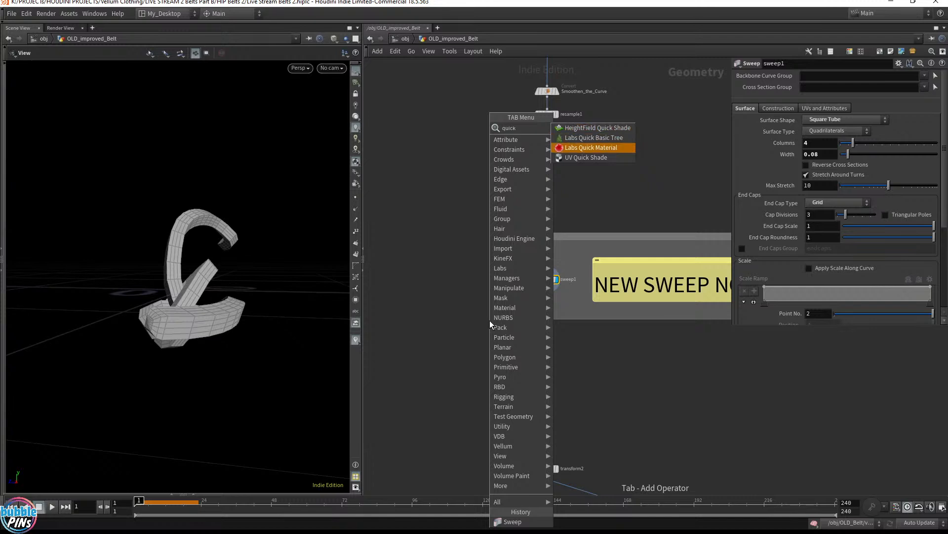
key("Return")
- Display the new UV Quick Shade node, place it beside the sweep section and color it black
scroll(515, 291, "up", 5)
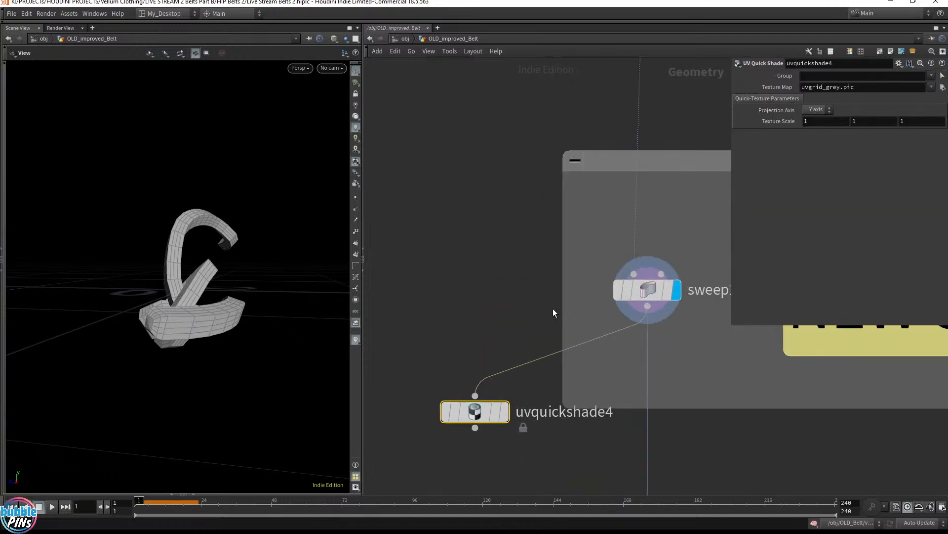
left_click(505, 411)
left_click_drag(474, 412, 433, 366)
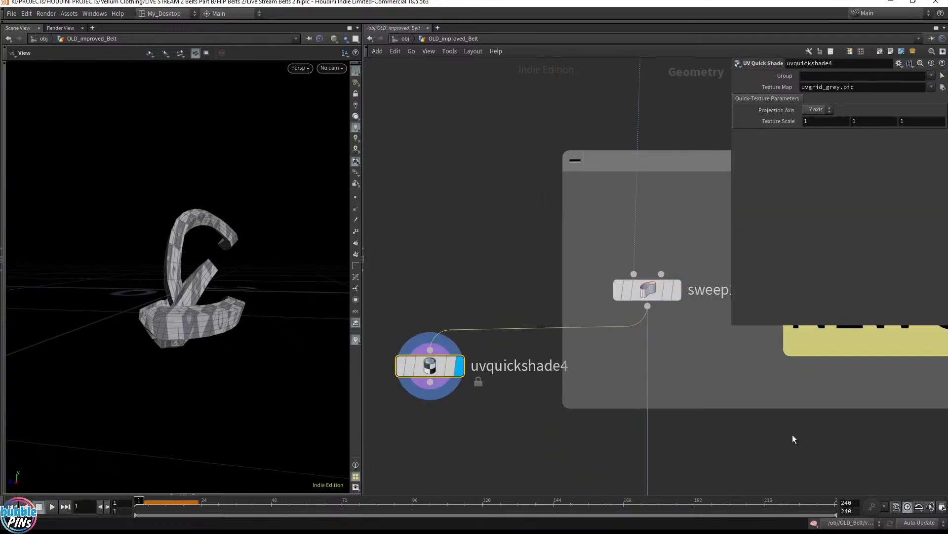
key("c")
left_click(883, 484)
left_click_drag(231, 289, 286, 297)
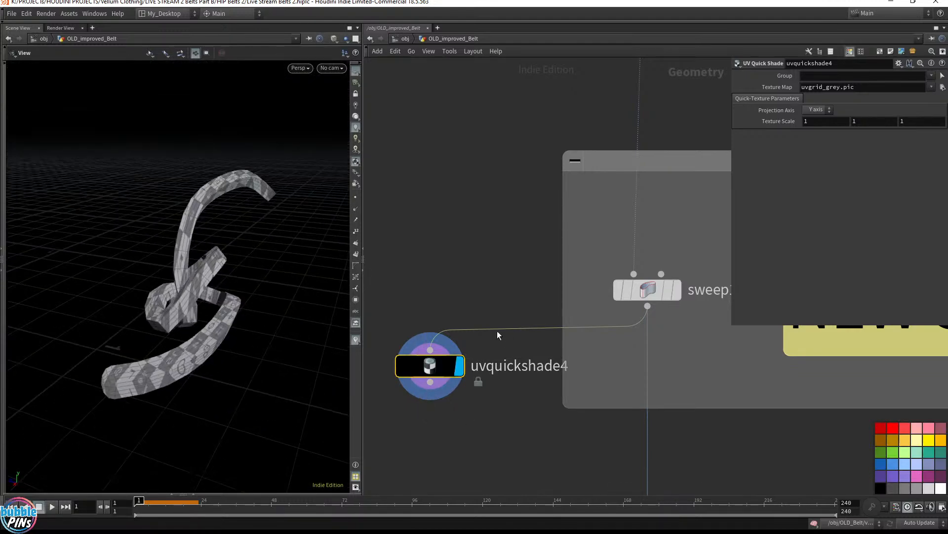
- Enable Compute UVs on sweep1 and display its UV Quick Shade node to inspect the belt's texture pattern
left_click_drag(609, 269, 647, 296)
left_click(678, 290)
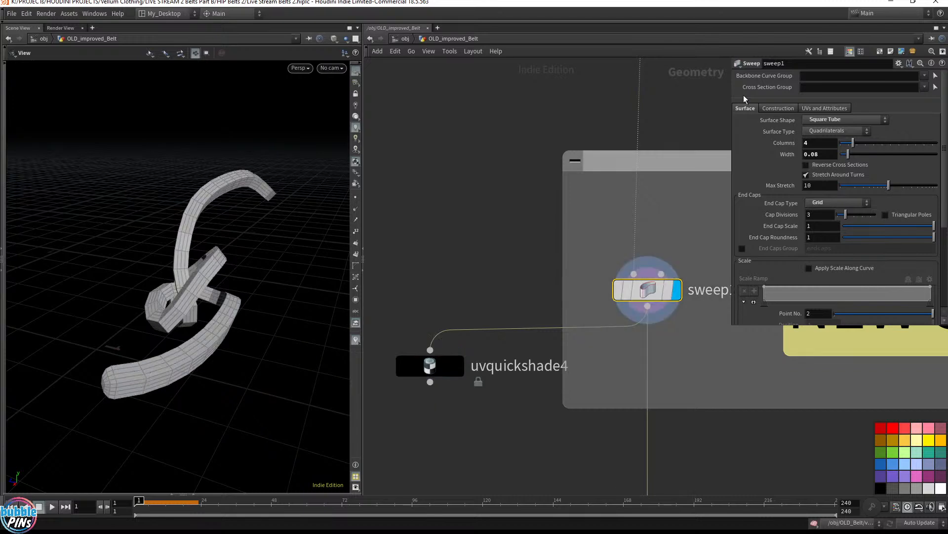
left_click(822, 108)
left_click(830, 126)
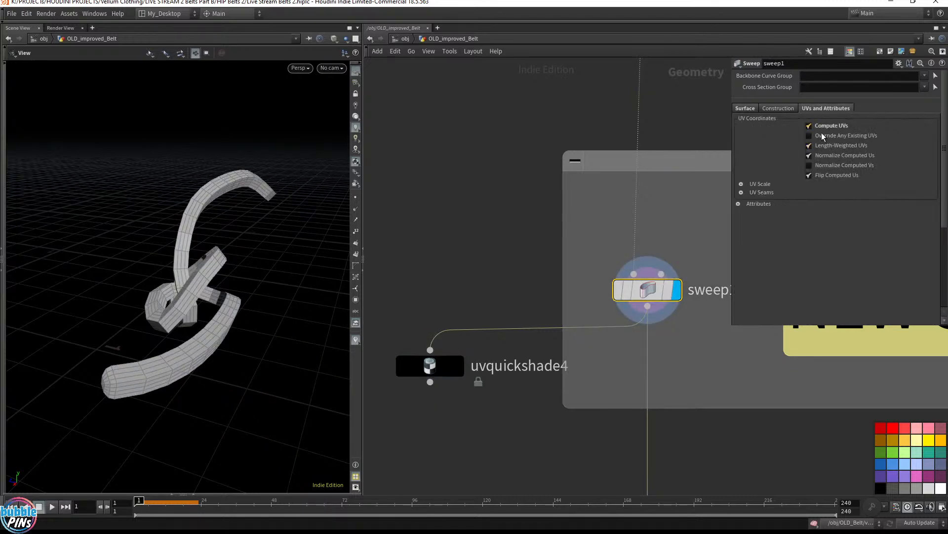
left_click(459, 365)
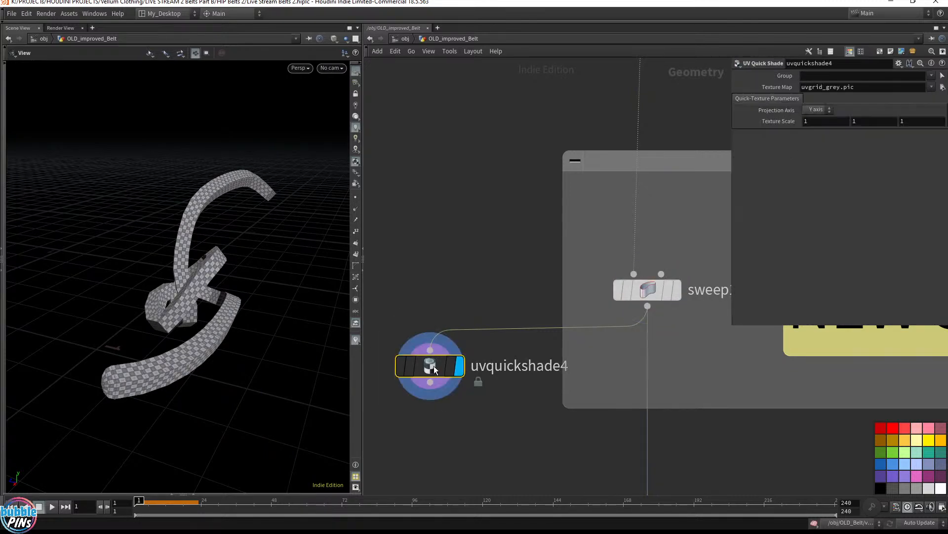
left_click_drag(215, 277, 153, 267)
left_click_drag(596, 353, 712, 248)
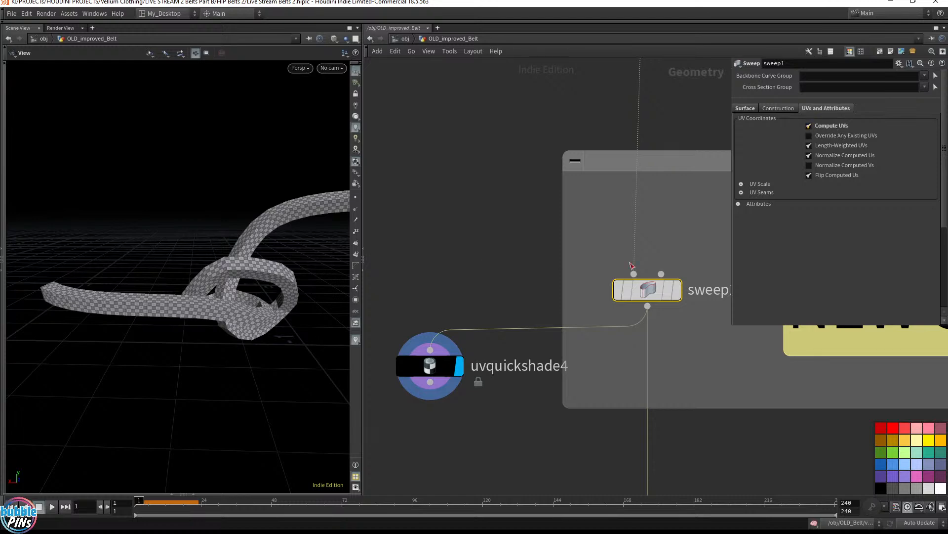
left_click_drag(207, 232, 276, 296)
- Bypass the paint_ends file cache, and display and select attribpaint1 in the Paint "ends" section
scroll(510, 385, "down", 3)
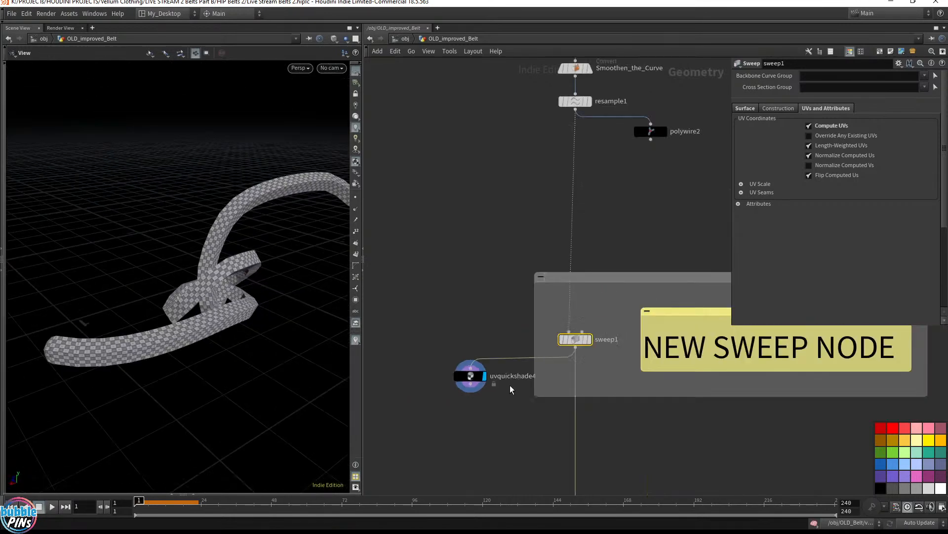
scroll(510, 384, "down", 3)
scroll(541, 218, "up", 5)
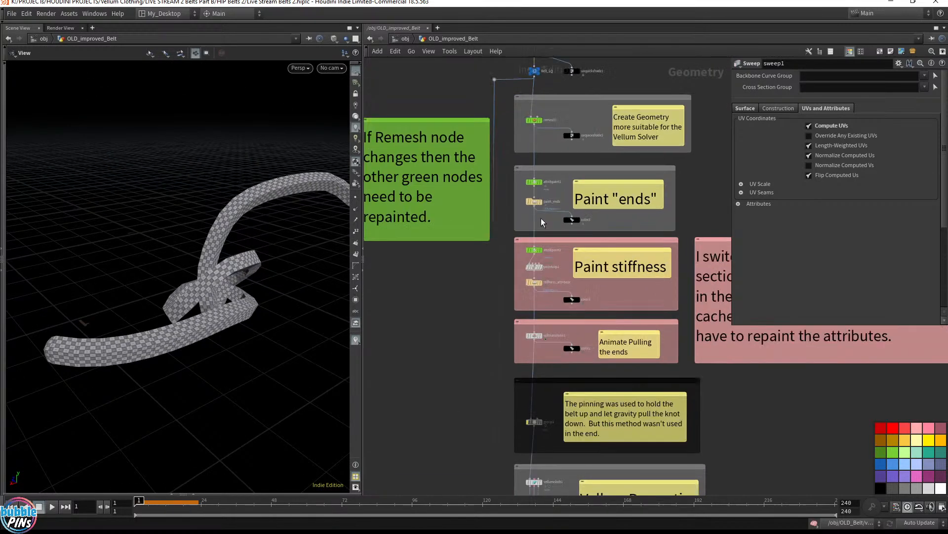
scroll(541, 217, "up", 4)
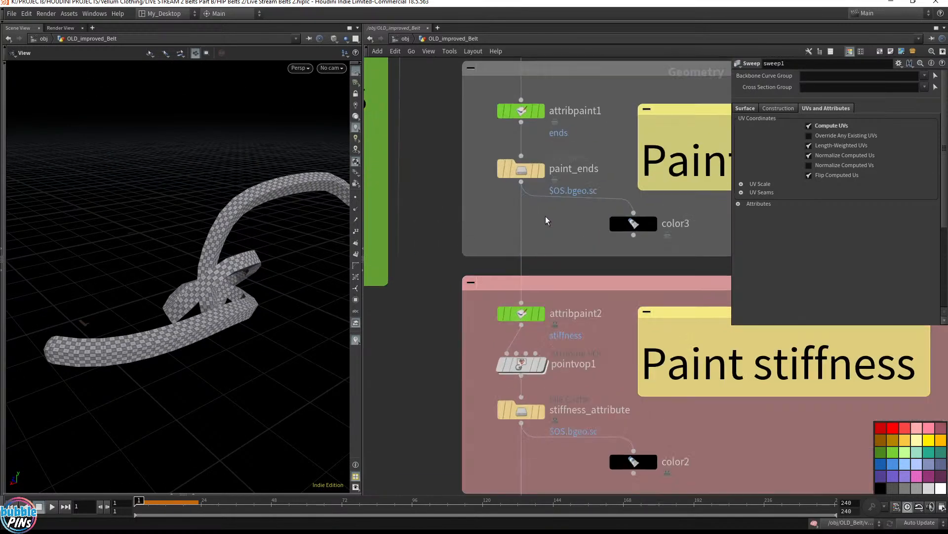
left_click(501, 171)
left_click(542, 112)
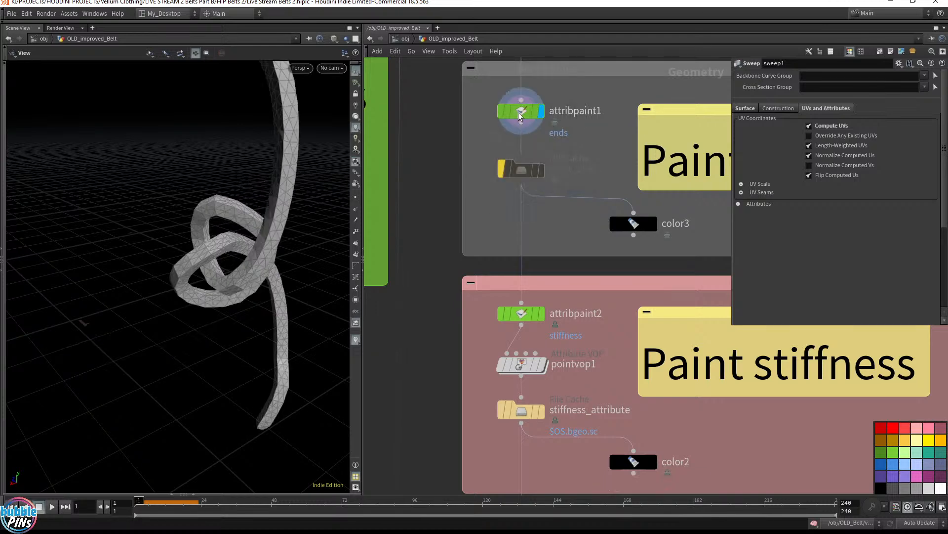
left_click(519, 114)
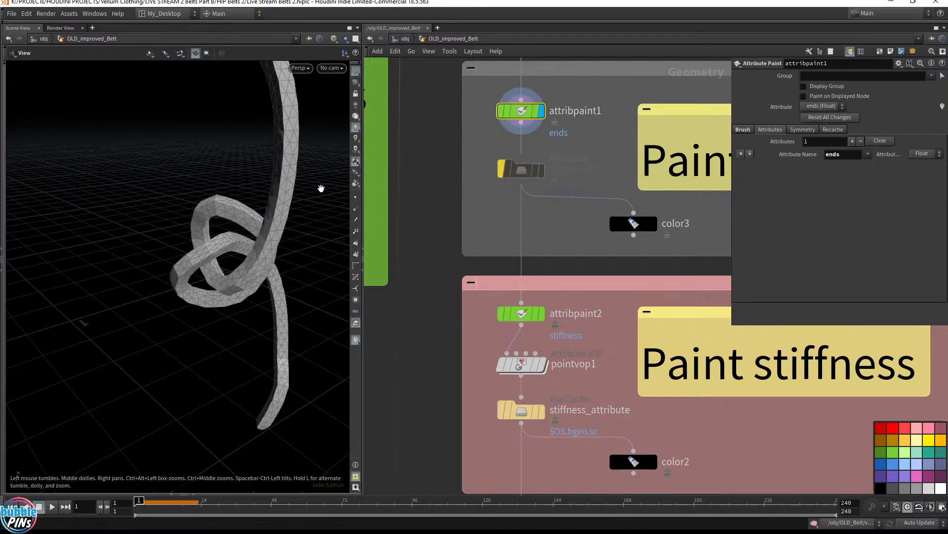
- Examine the painted ends attribute along the belt in the attribpaint1 painting view
key("Return")
right_click_drag(285, 164, 274, 237, "alt")
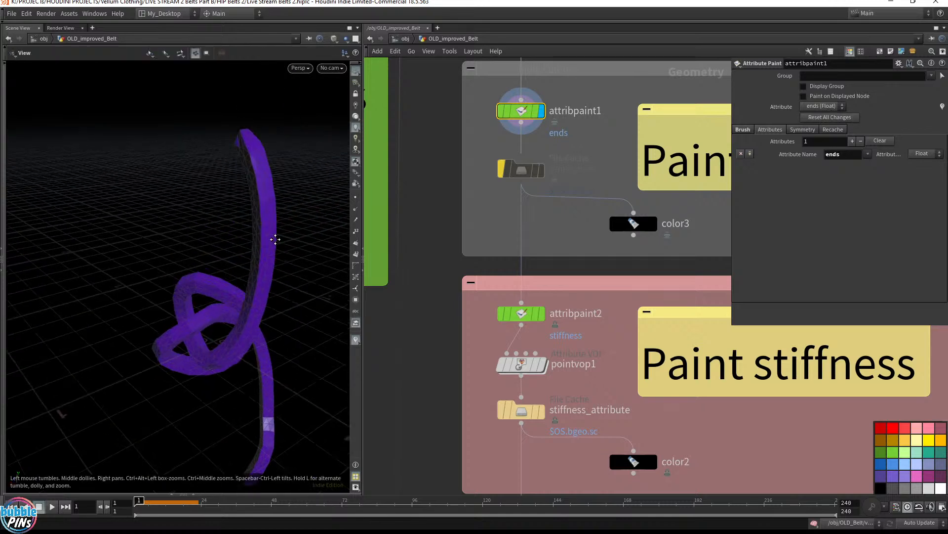
left_click_drag(261, 153, 250, 165)
left_click_drag(269, 270, 294, 245, "alt")
middle_click_drag(277, 272, 256, 77, "alt")
middle_click_drag(303, 404, 286, 326, "alt")
left_click_drag(209, 398, 219, 361)
key("Escape")
- Display attribpaint2, examine its painted stiffness around the knot, and bypass the stiffness_attribute file cache
left_click(541, 314)
right_click_drag(264, 142, 273, 265)
key("Return")
mouse_move(168, 181)
left_mouse_down()
mouse_move(184, 194)
mouse_move(139, 178)
mouse_move(129, 238)
mouse_move(173, 237)
mouse_move(169, 186)
mouse_move(155, 178)
left_mouse_up()
key("Escape")
mouse_move(254, 319)
left_mouse_down()
mouse_move(317, 282)
mouse_move(254, 212)
left_mouse_up()
key("Return")
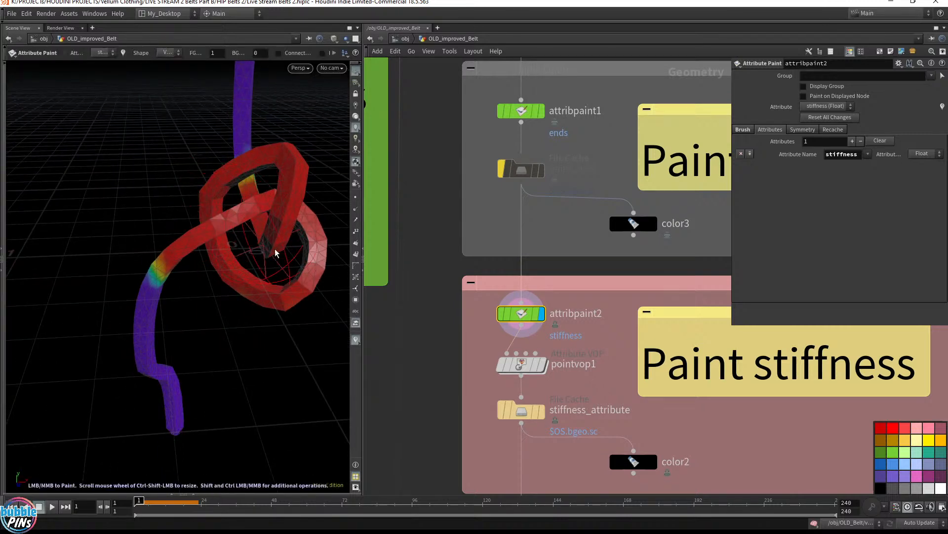
key("Escape")
mouse_move(492, 424)
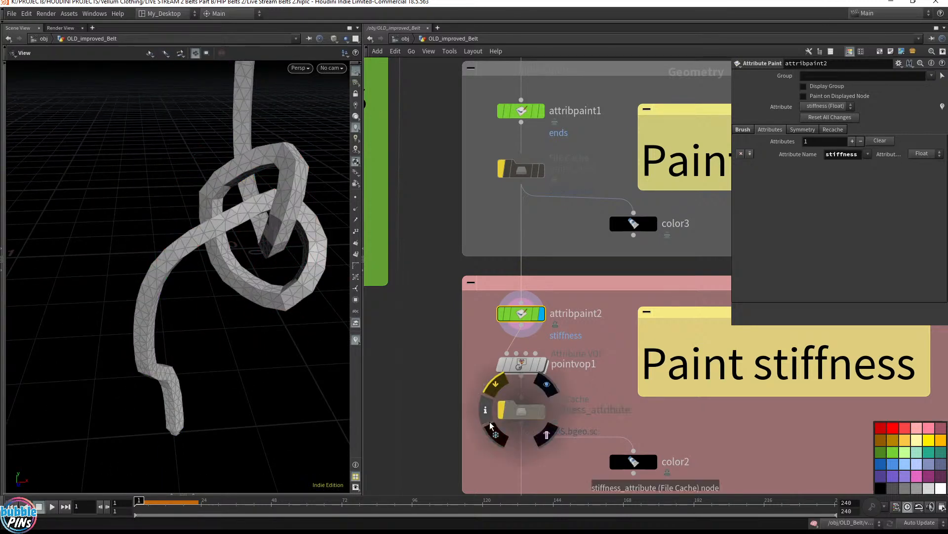
- Display Original_Belt_with_UVs and its uvquickshade3 node to inspect the UVs reaching the Vellum transfer section
middle_click_drag(507, 472, 527, 177)
scroll(528, 326, "down", 5)
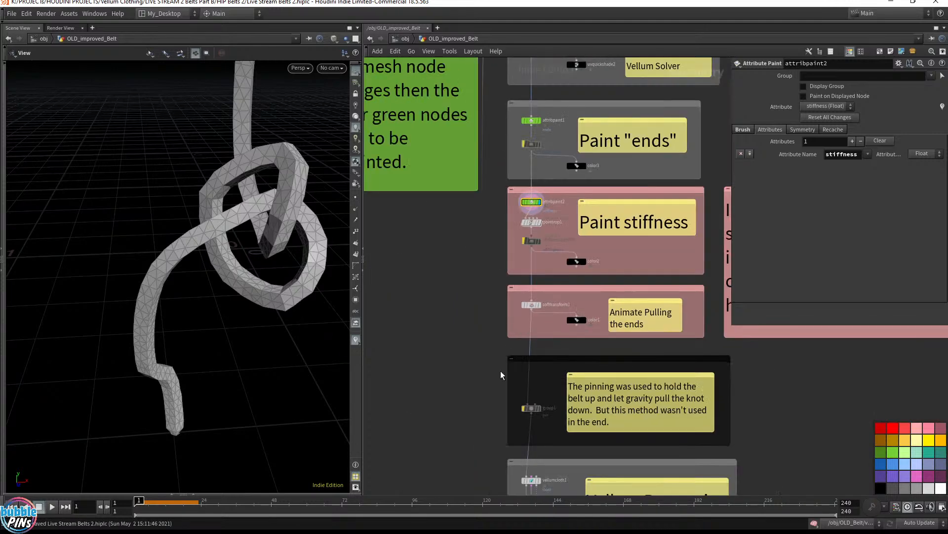
middle_click_drag(501, 371, 502, 168)
middle_click_drag(604, 347, 599, 146)
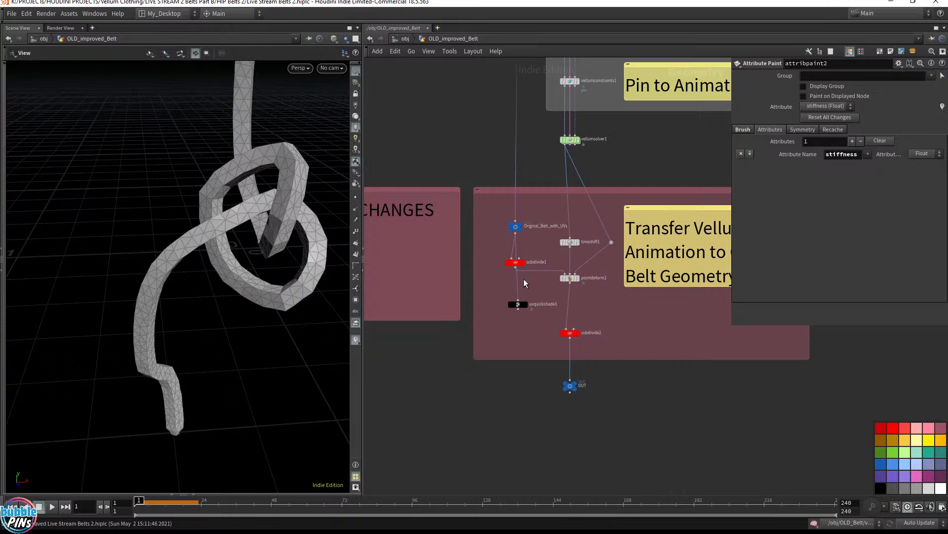
scroll(534, 286, "up", 5)
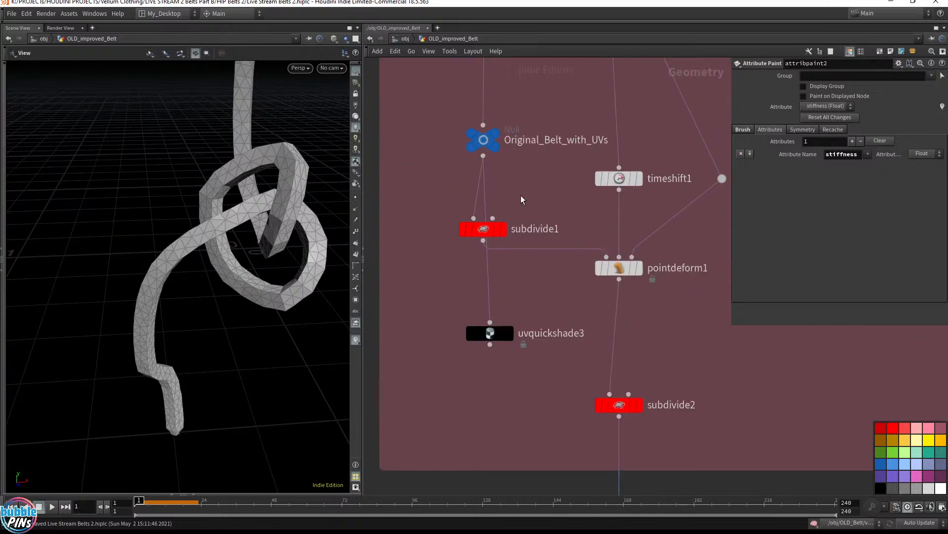
left_click(499, 130)
left_click_drag(277, 196, 247, 173)
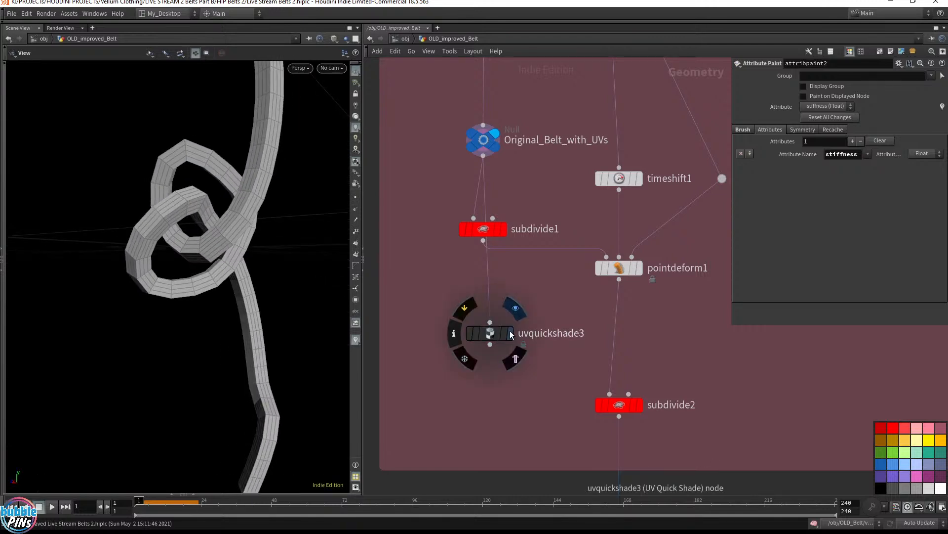
left_click(510, 333)
- Move uvquickshade3 beside Original_Belt_with_UVs, clear of the subdivide1 connection
left_click_drag(491, 338, 378, 229)
middle_click_drag(387, 285, 566, 330)
left_click_drag(560, 273, 574, 220)
middle_click_drag(633, 296, 474, 327)
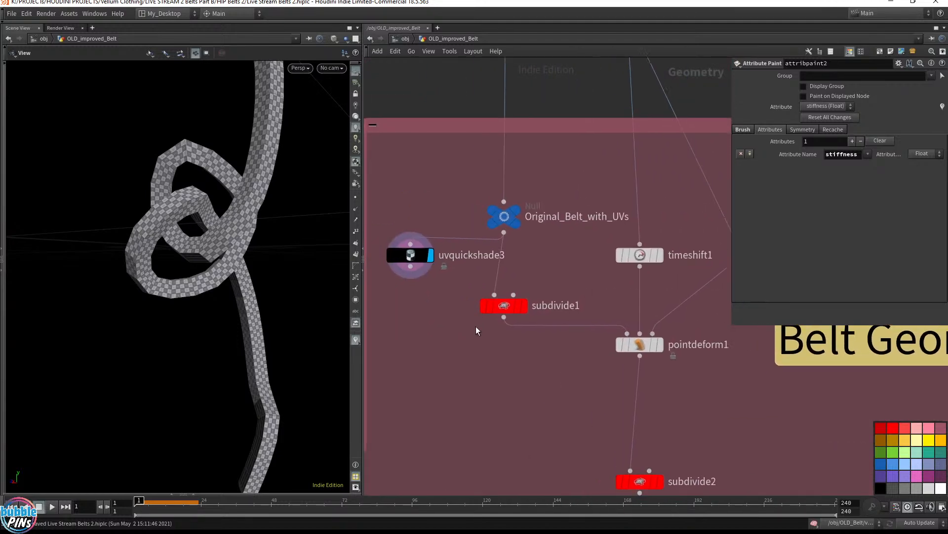
- Display vellumsolver1, play the simulation to frame 18, and inspect the tightened knot's triangulated geometry up close
scroll(523, 324, "up", 3)
scroll(534, 322, "down", 2)
middle_click_drag(573, 270, 443, 237)
middle_click_drag(588, 211, 618, 428)
left_click(593, 123)
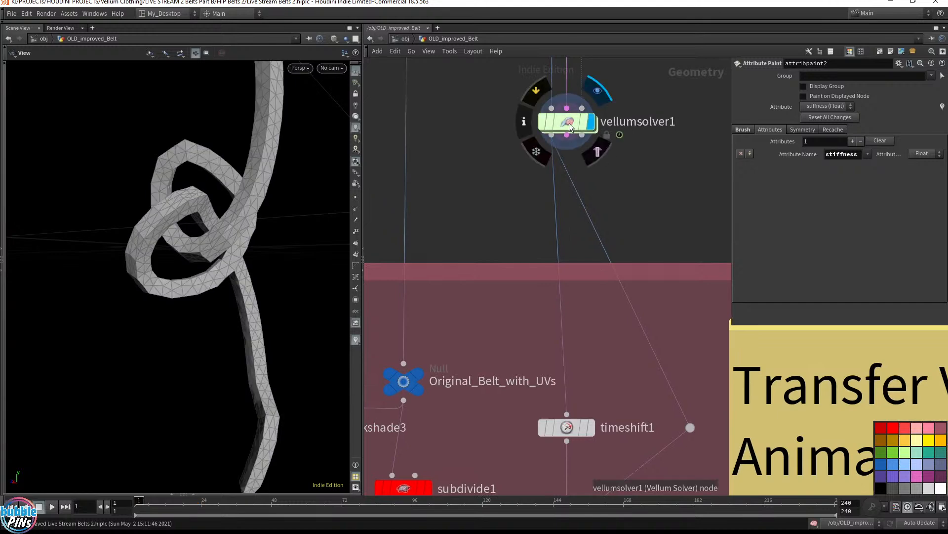
left_click(566, 125)
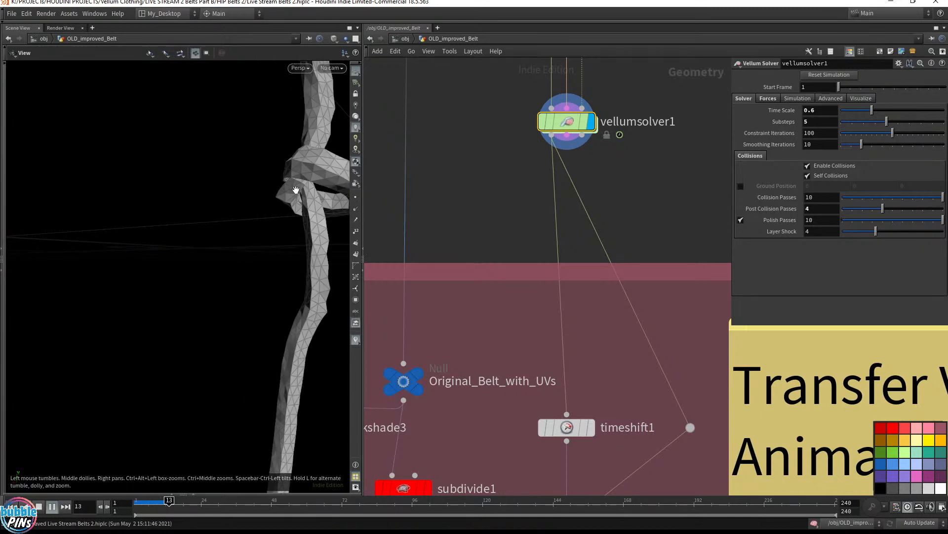
key("Escape")
right_click_drag(301, 186, 262, 246)
left_click_drag(262, 246, 248, 210)
scroll(238, 194, "up", 4)
right_click_drag(239, 194, 208, 271)
left_click_drag(208, 271, 242, 247)
- Bypass the subdivide1 node feeding pointdeform1
right_click_drag(476, 332, 540, 127)
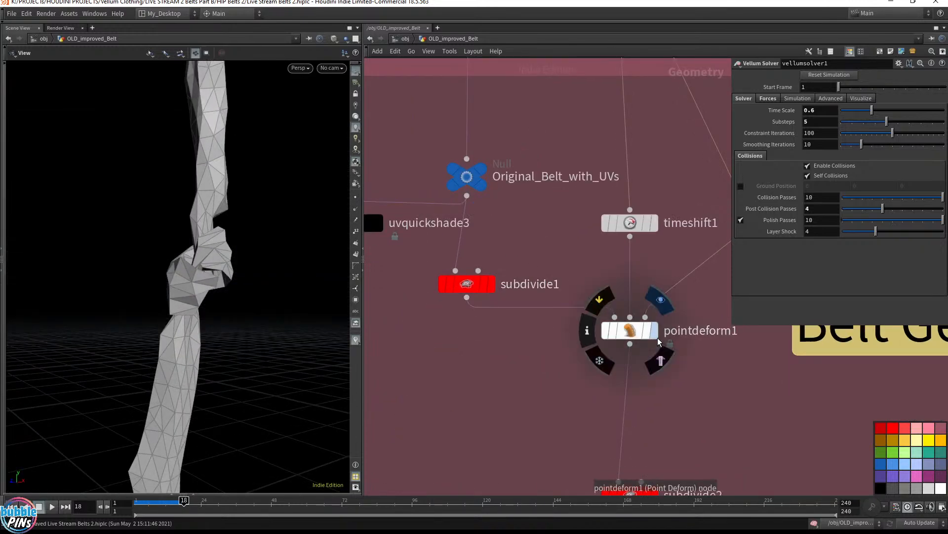
mouse_move(444, 277)
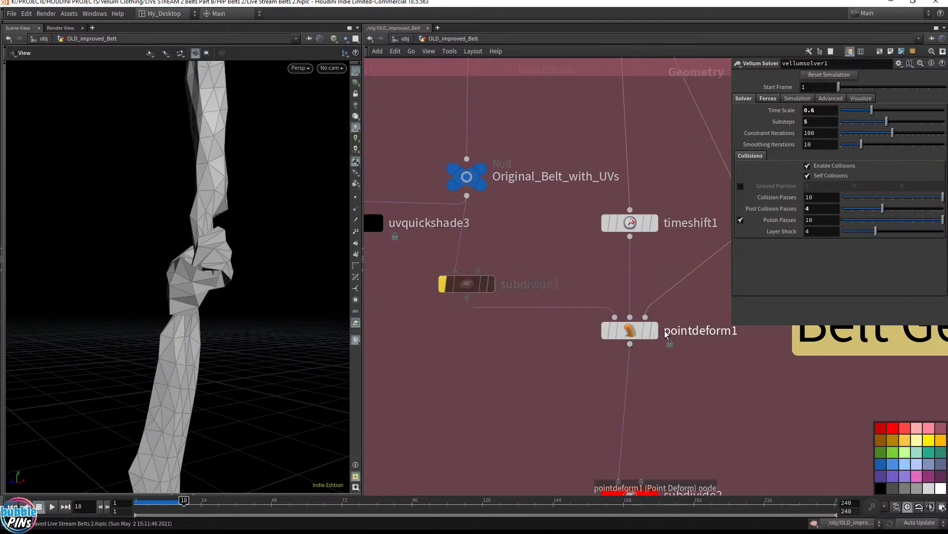
mouse_move(658, 339)
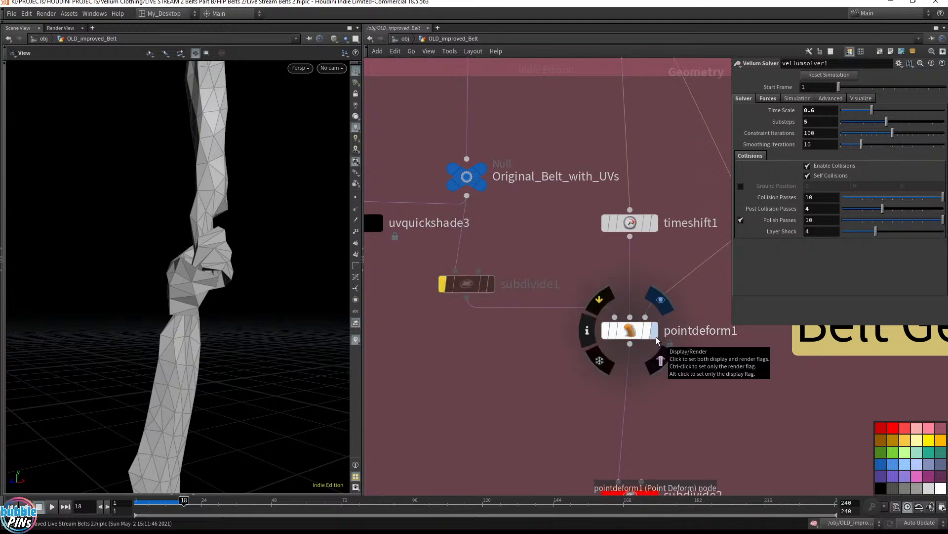
- Trace the connections from vellumsolver1 and Original_Belt_with_UVs into the transfer section
middle_click_drag(648, 160, 582, 311)
left_click_drag(497, 113, 665, 67)
middle_click_drag(475, 390, 473, 250)
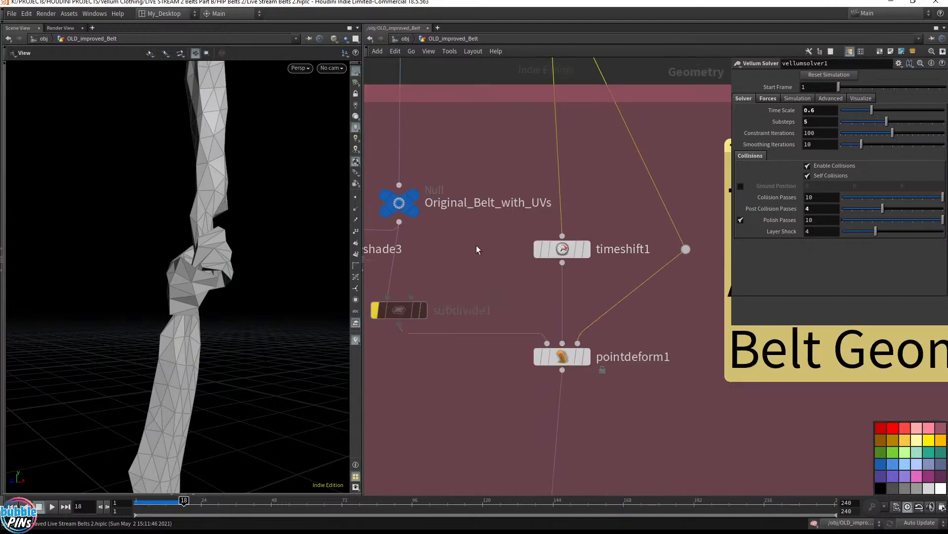
left_click(391, 196)
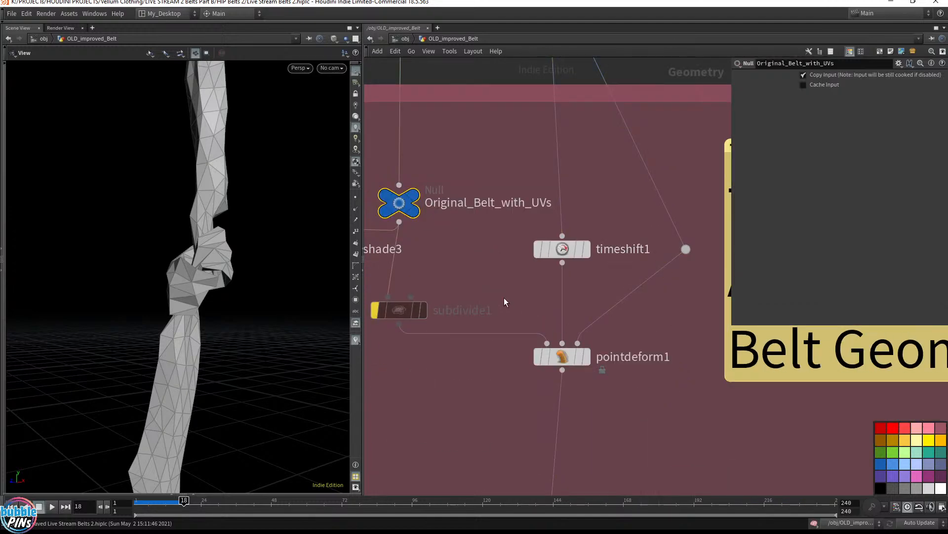
- Display and select pointdeform1, and inspect the deformed original belt around the knot
left_click(593, 326)
left_click(565, 358)
left_click_drag(233, 261, 303, 271)
middle_click_drag(476, 276, 564, 286)
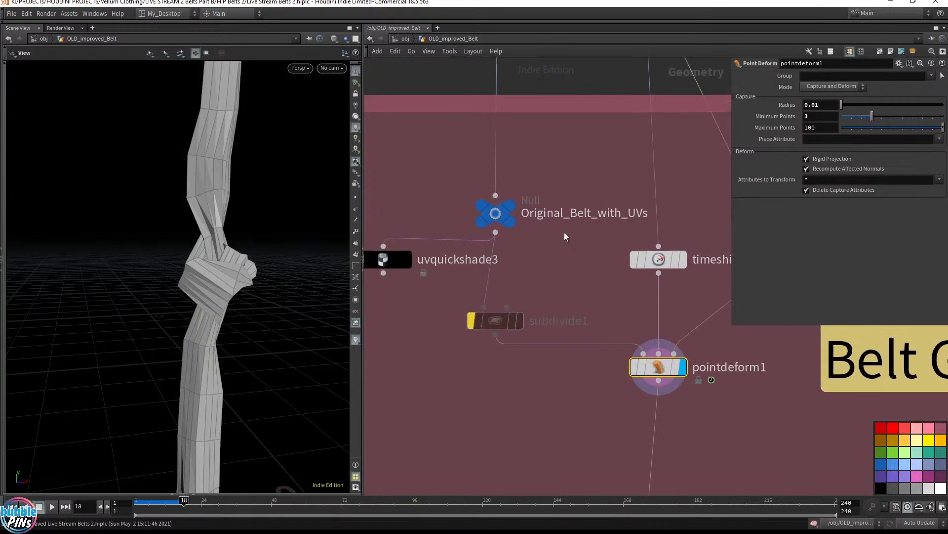
- Review how Original_Belt_with_UVs feeds pointdeform1 by selecting the two nodes in turn
left_click(538, 214)
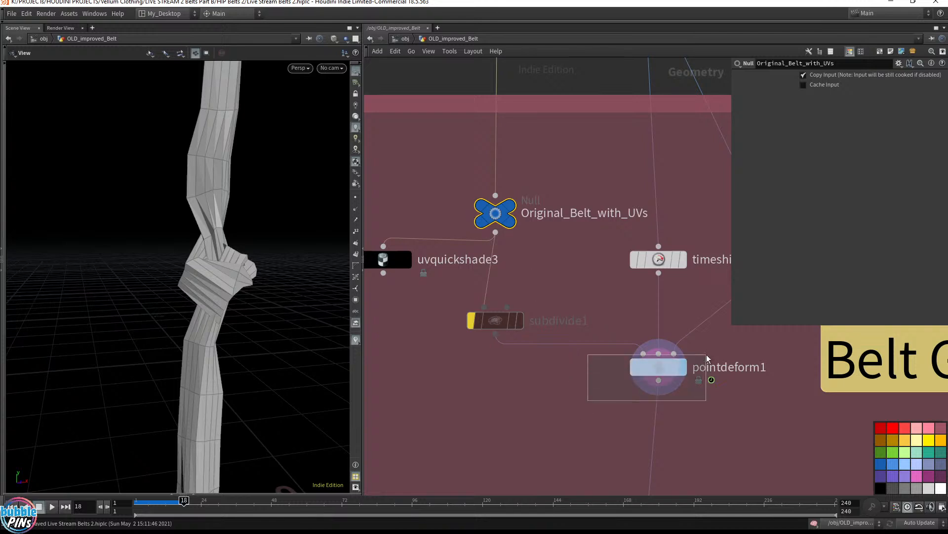
left_click(659, 369)
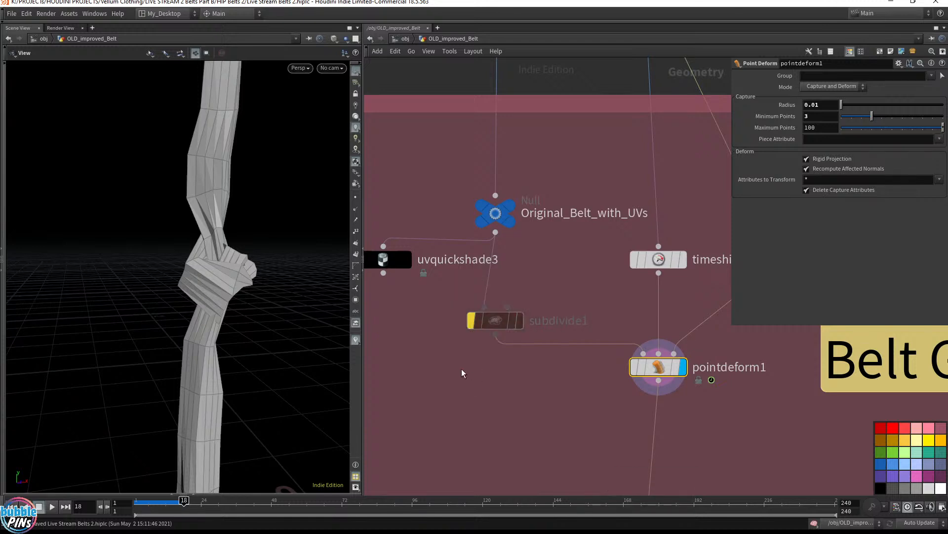
left_click_drag(466, 368, 595, 195)
left_click_drag(596, 400, 746, 346)
left_click_drag(450, 176, 522, 248)
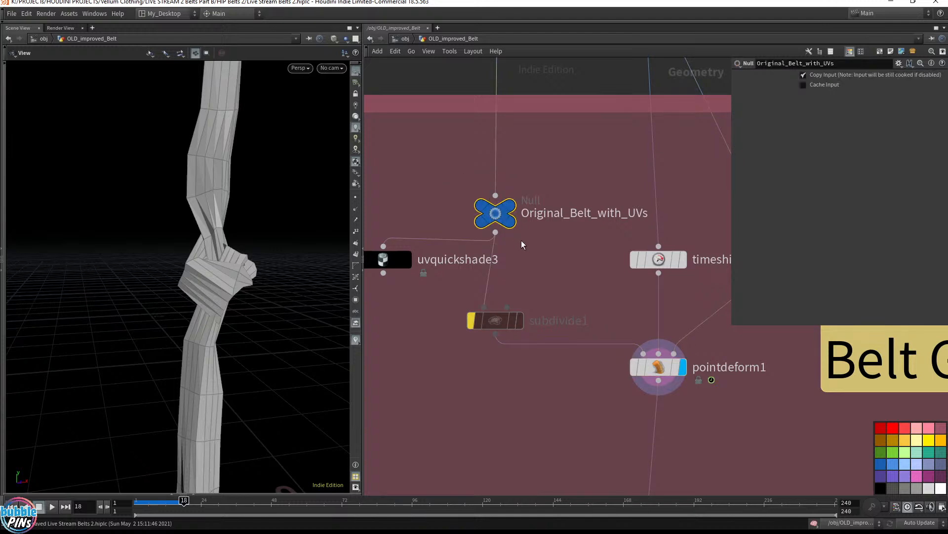
- Turn off the bypass on the subdivide1 node feeding pointdeform1 and inspect the denser belt knot
left_click_drag(454, 362, 544, 296)
mouse_move(471, 322)
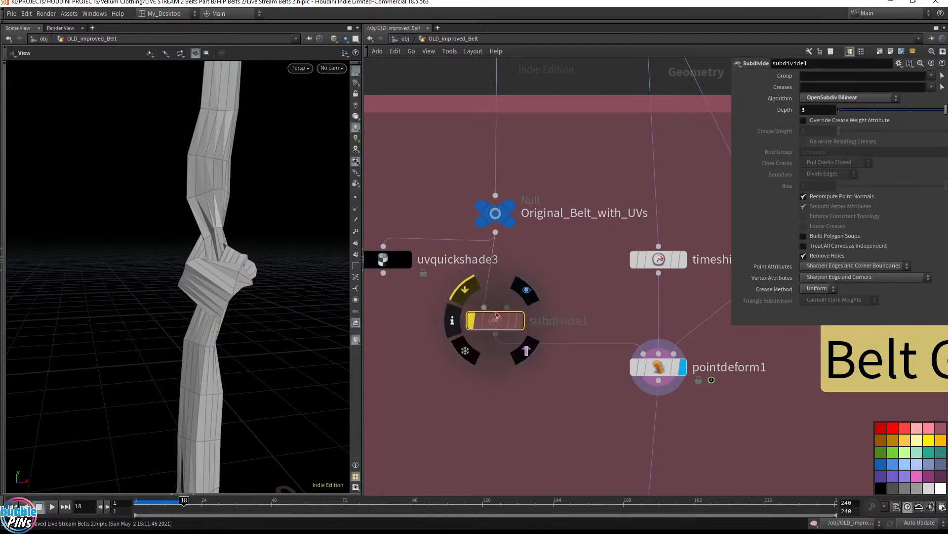
left_click(471, 322)
left_click_drag(220, 185, 247, 234)
- Display the output of subdivide2 below the point deform and inspect the smoothed knot
middle_click_drag(720, 436, 649, 252)
left_click_drag(511, 299, 694, 378)
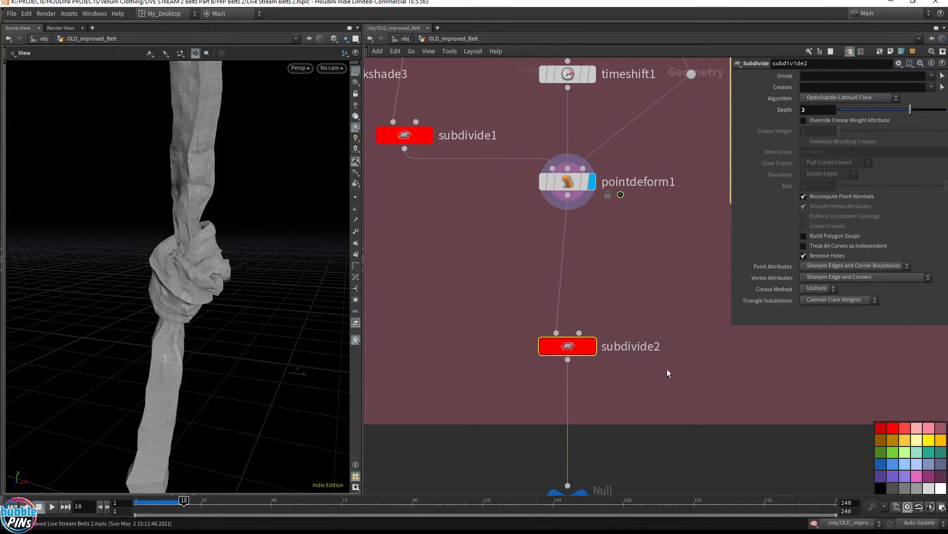
mouse_move(591, 351)
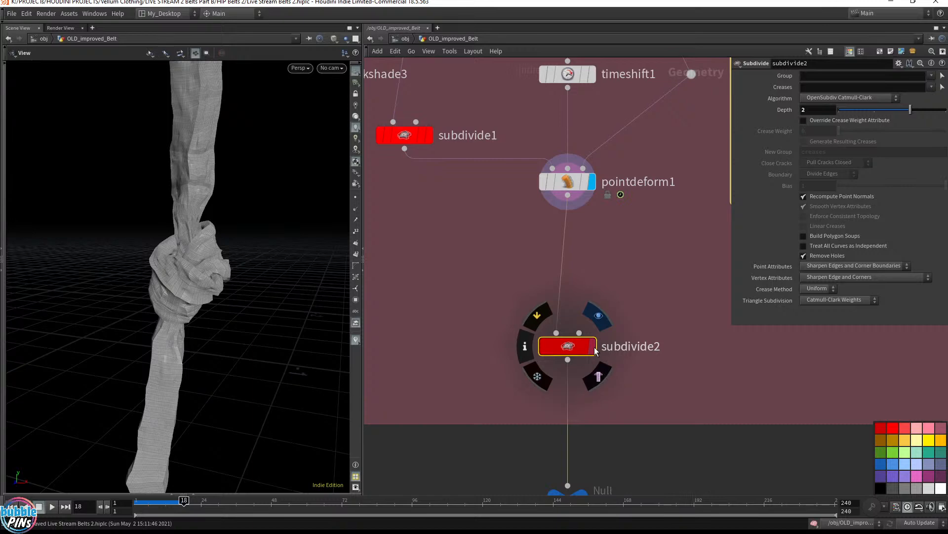
left_click(594, 347)
left_click_drag(161, 279, 258, 282)
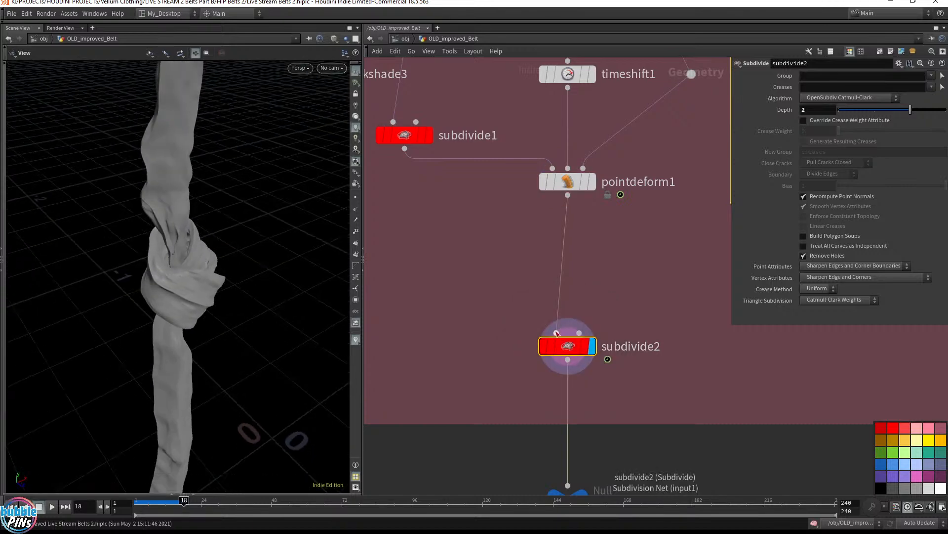
- Add a UV Quick Shade node wired from the output of subdivide2, beside the OUT null
left_click(568, 359)
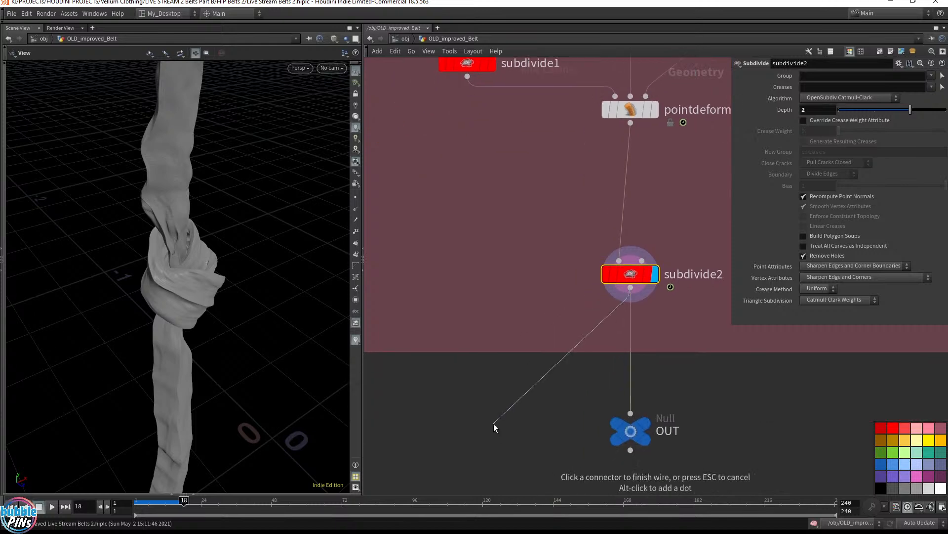
key("Tab")
type("uv")
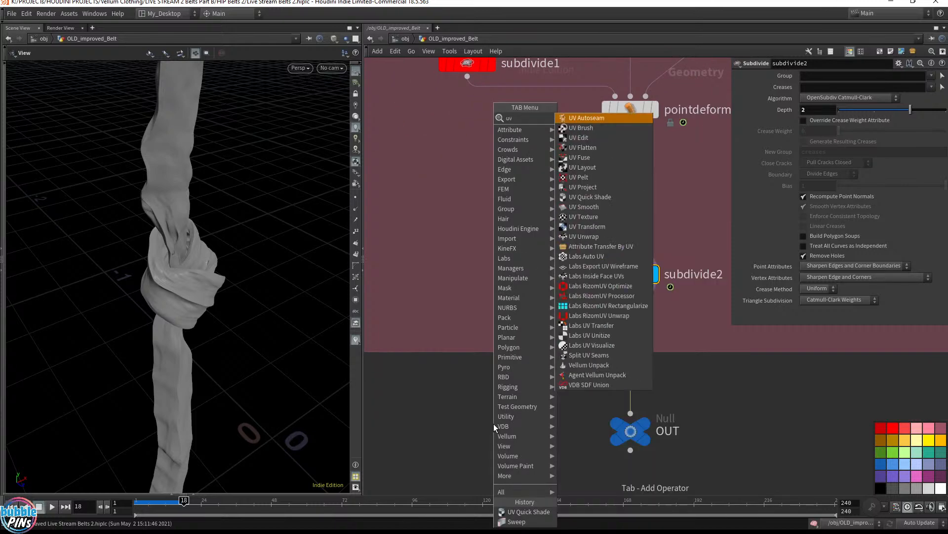
key("BackSpace")
key("BackSpace")
type("quick")
key("Return")
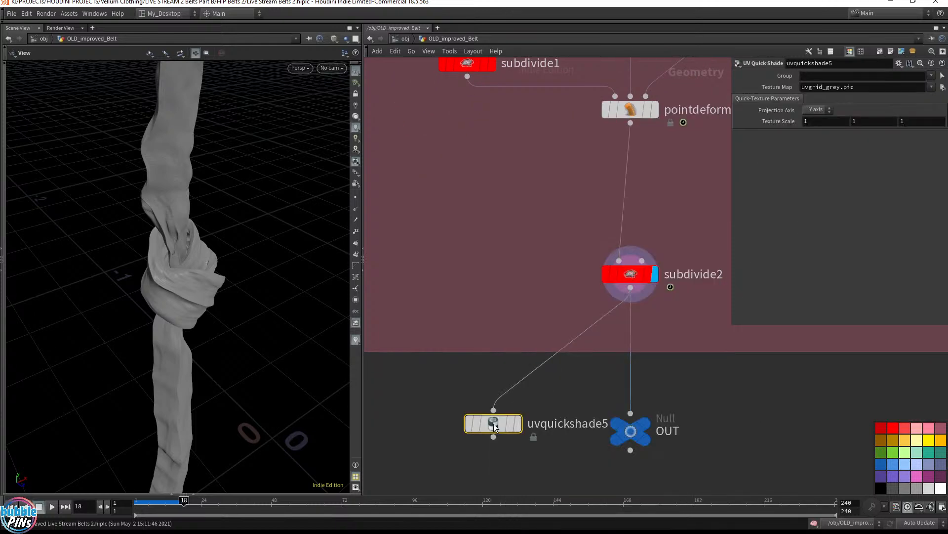
- Display the new UV Quick Shade node, shift it slightly away from OUT, and colour it black
left_click(519, 424)
left_click_drag(496, 424, 470, 406)
left_click(881, 487)
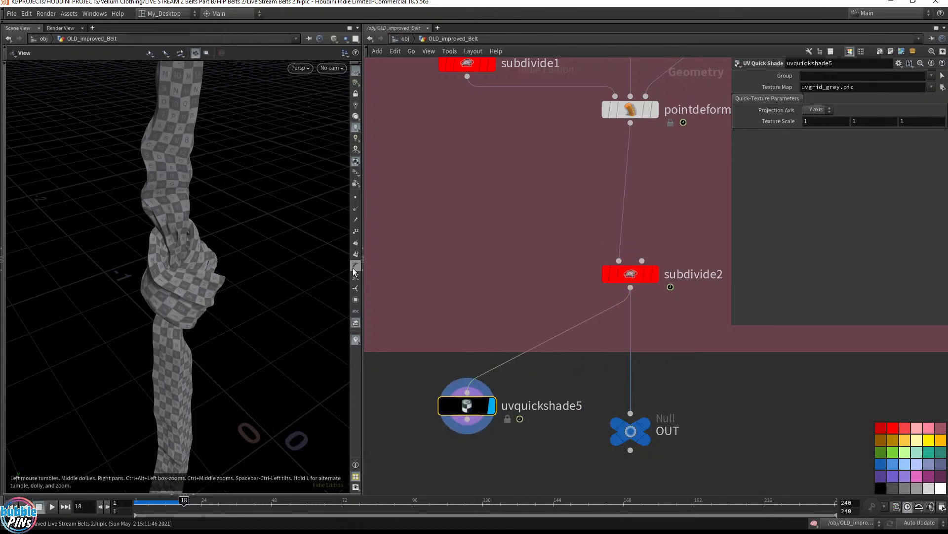
left_click_drag(238, 257, 222, 288)
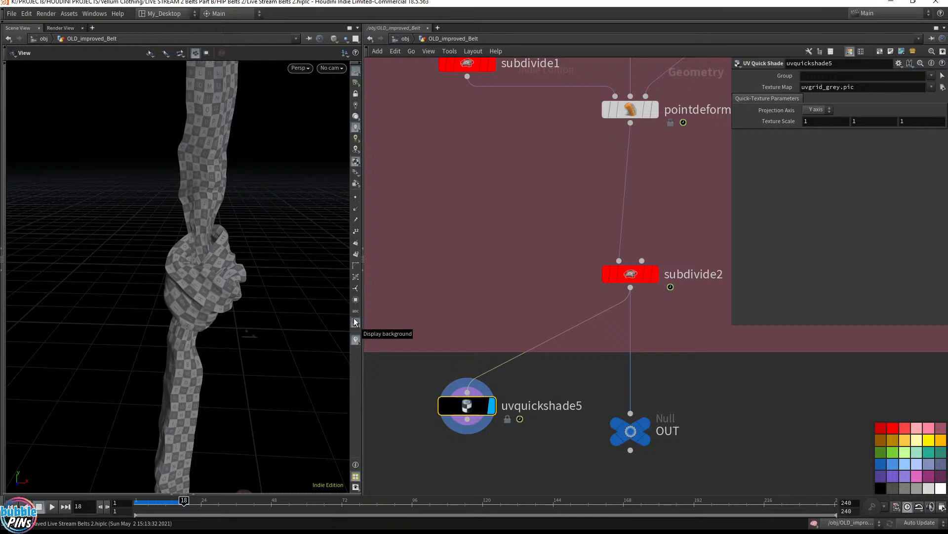
- Display subdivide2 again and check its point and polygon counts in the node information
scroll(510, 329, "down", 3)
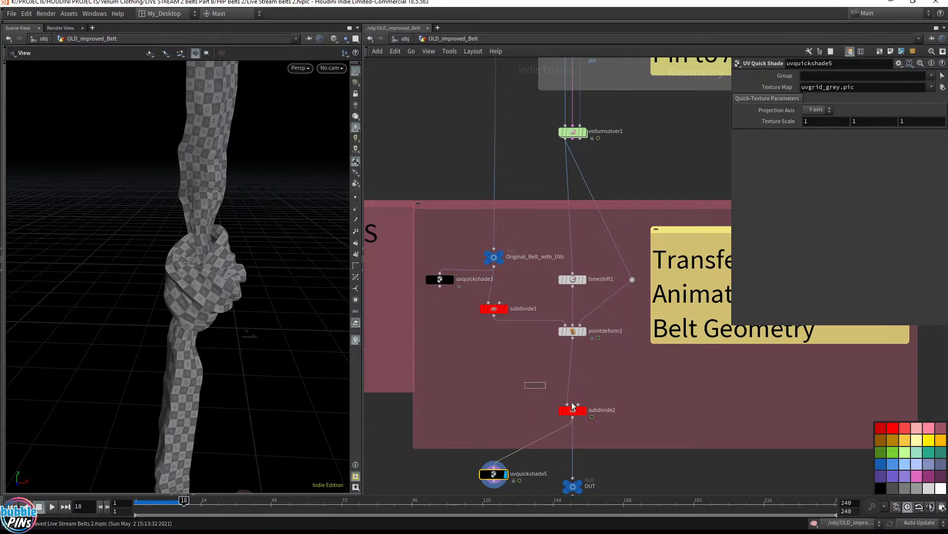
left_click(584, 412)
left_click(585, 412)
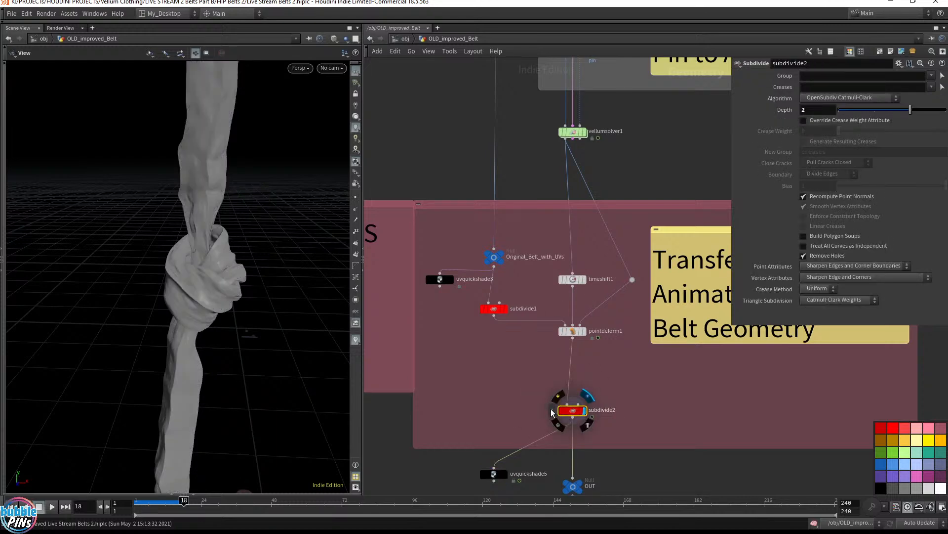
left_click(552, 411)
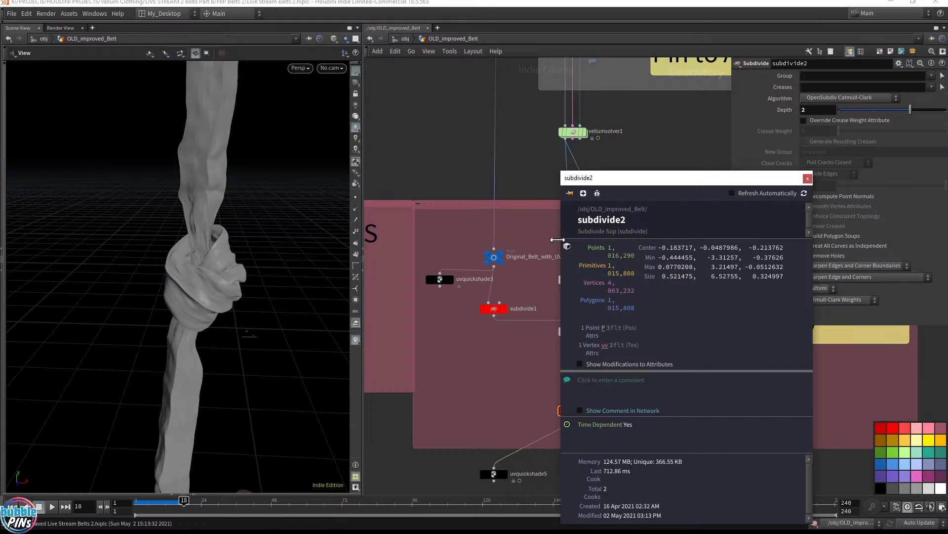
left_click_drag(625, 193, 792, 307)
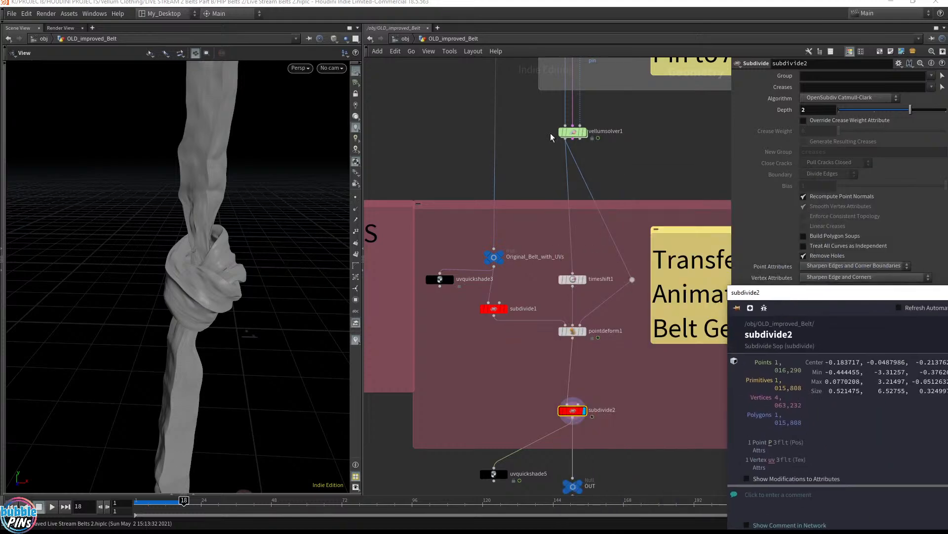
mouse_move(584, 133)
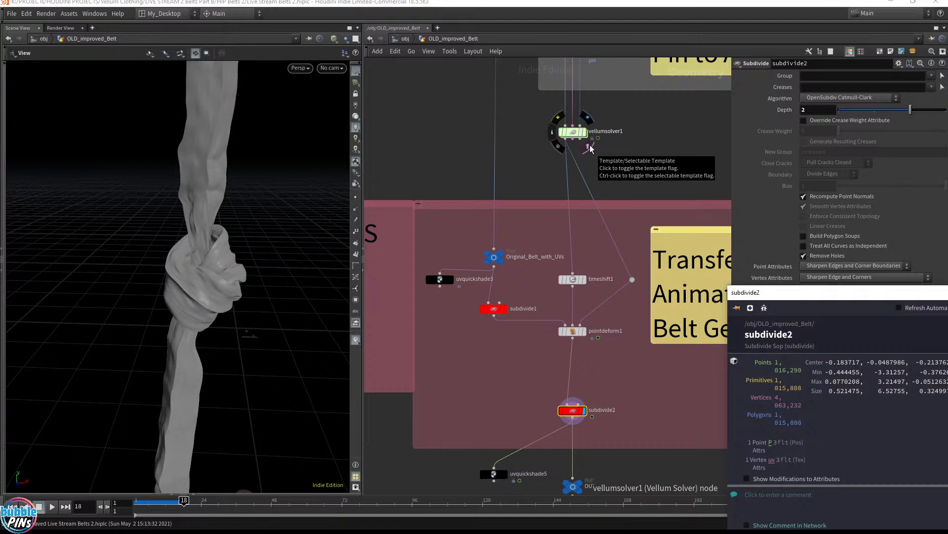
left_click(651, 139)
- Display the vellumconstraints1 pin node and examine its settings and the low-resolution belt it acts on
middle_click_drag(667, 133, 656, 266)
scroll(584, 179, "up", 5)
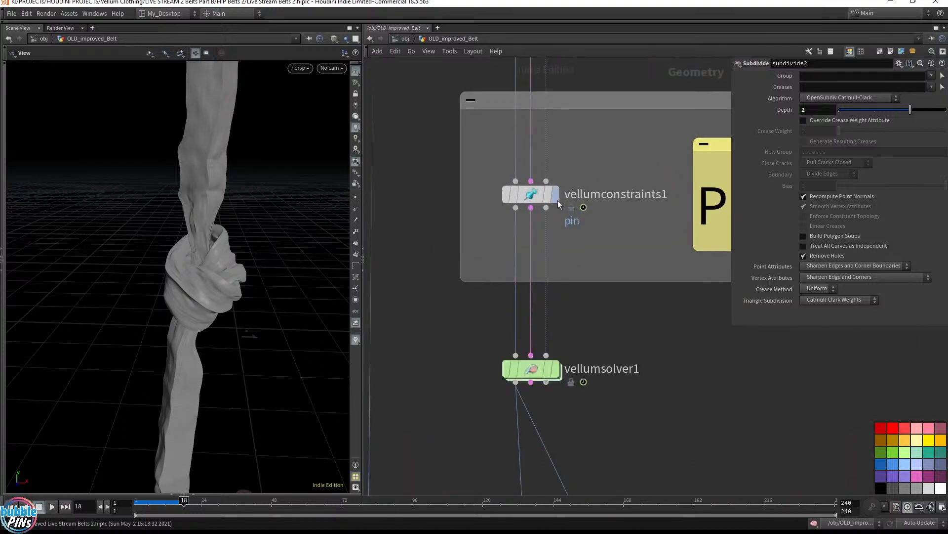
left_click(557, 193)
left_click(526, 193)
scroll(288, 283, "down", 8)
left_click_drag(271, 256, 240, 277)
left_click(489, 195)
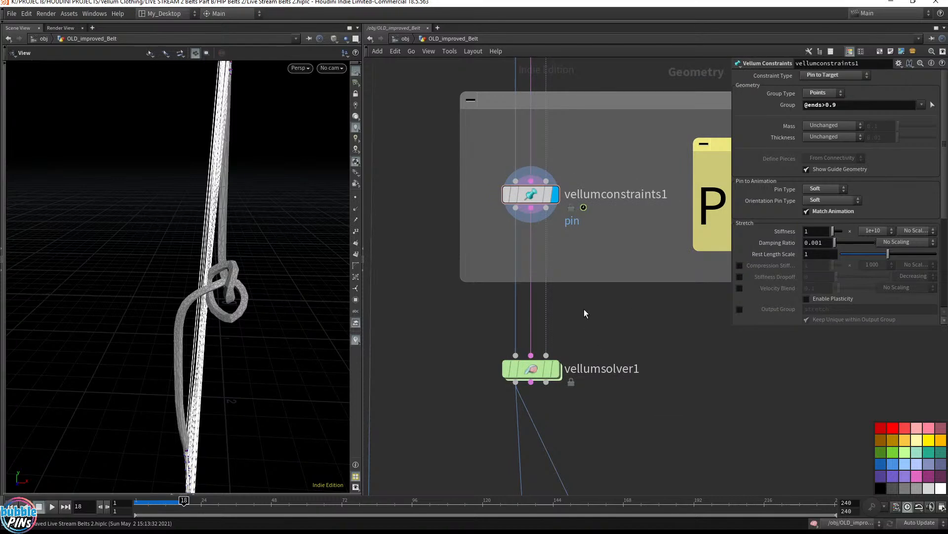
- Display vellumsolver1 and play the belt simulation to watch the knot tighten, stopping at frame 18
mouse_move(556, 372)
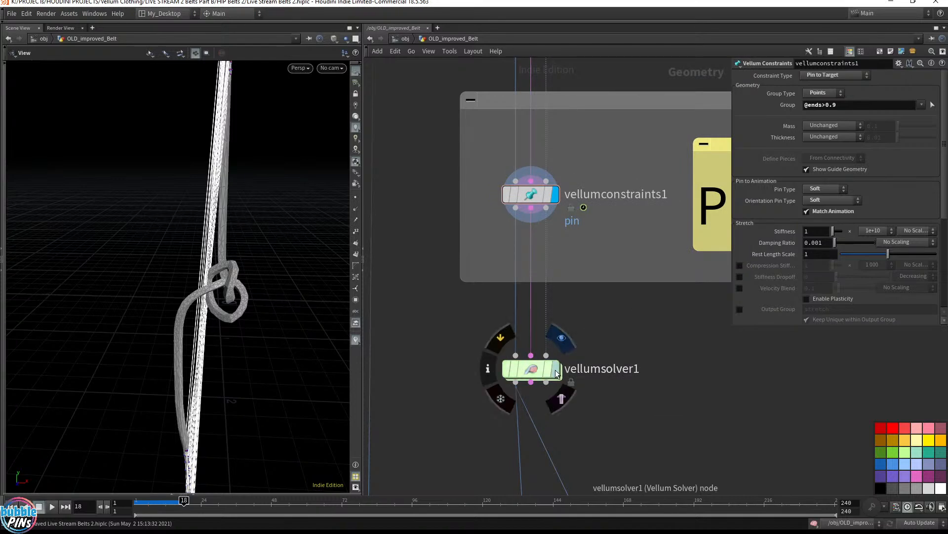
left_click(555, 372)
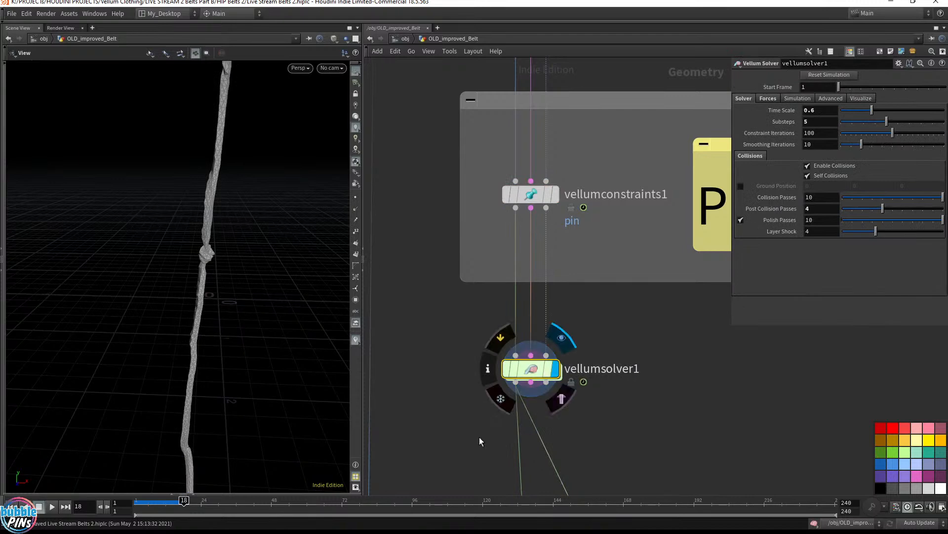
left_click(51, 507)
key("ctrl+Up")
key("Up")
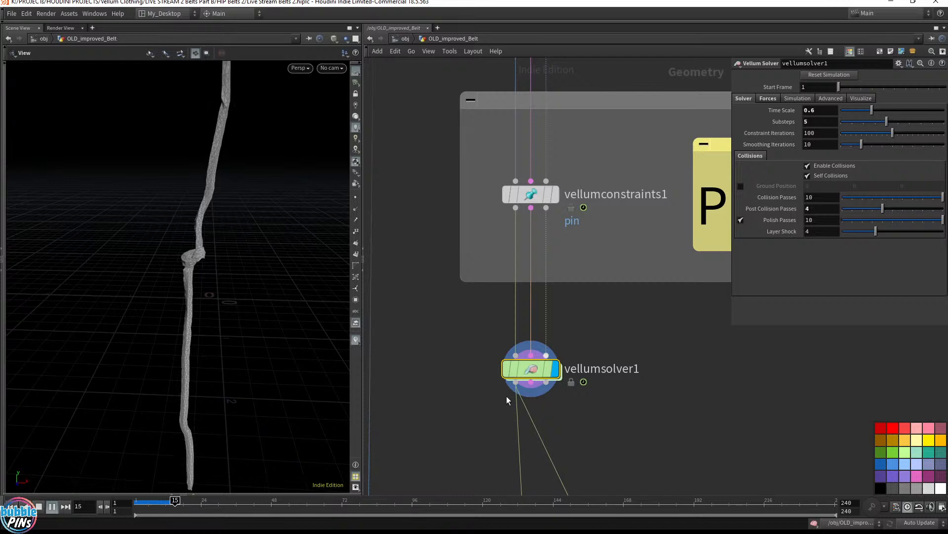
key("Up")
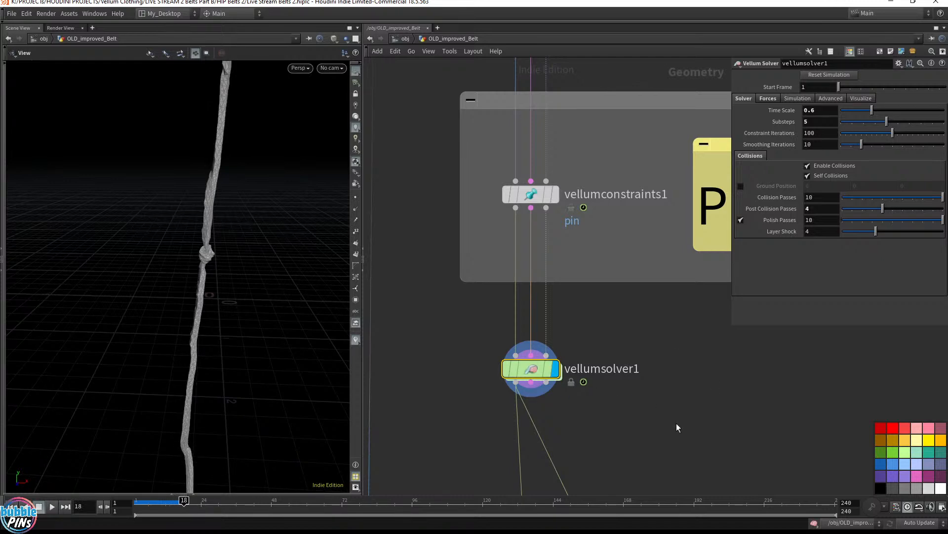
- Display the final belt through the OUT null and inspect the knot up close
middle_click_drag(650, 401, 699, 122)
middle_click_drag(689, 409, 639, 328)
left_click(543, 292)
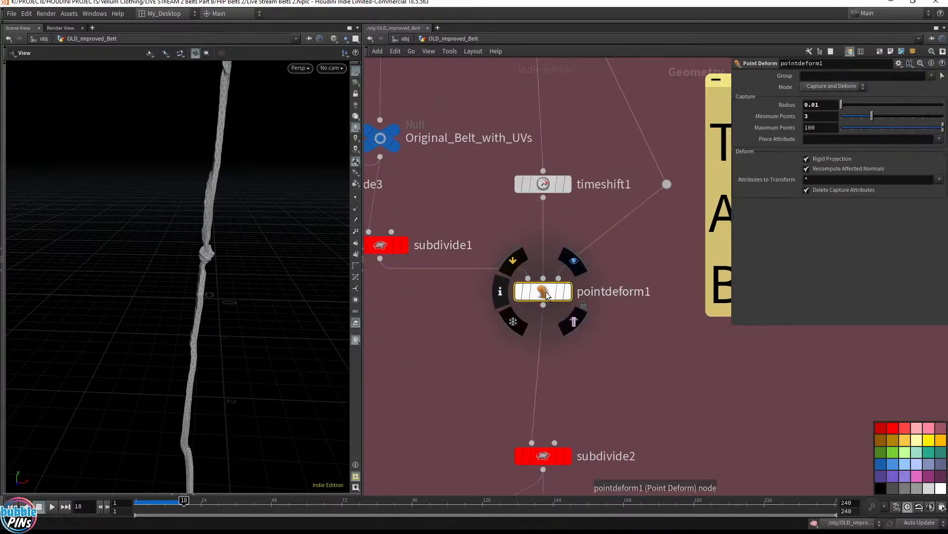
middle_click_drag(653, 369, 623, 174)
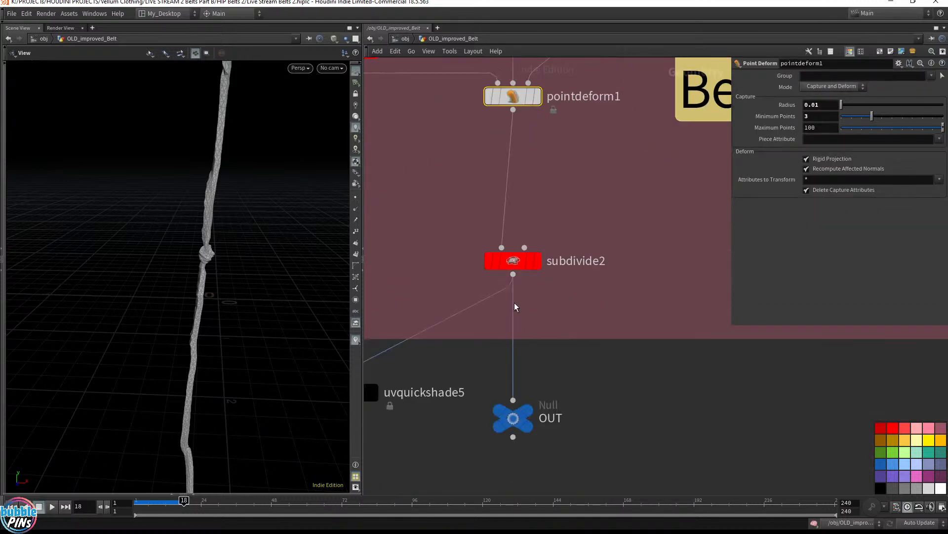
mouse_move(527, 411)
left_click(543, 387)
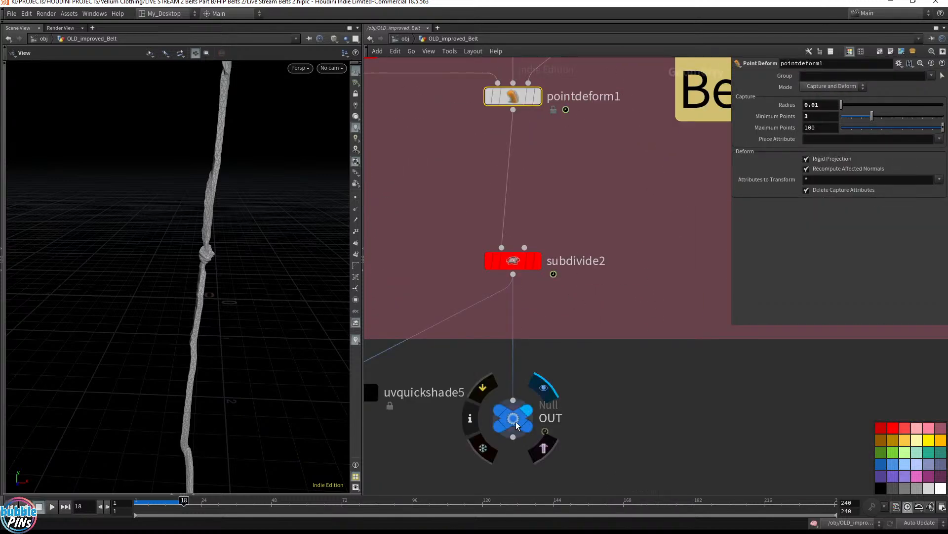
left_click(513, 418)
middle_click_drag(265, 249, 427, 235)
left_click_drag(262, 247, 207, 252)
right_click_drag(203, 254, 240, 268)
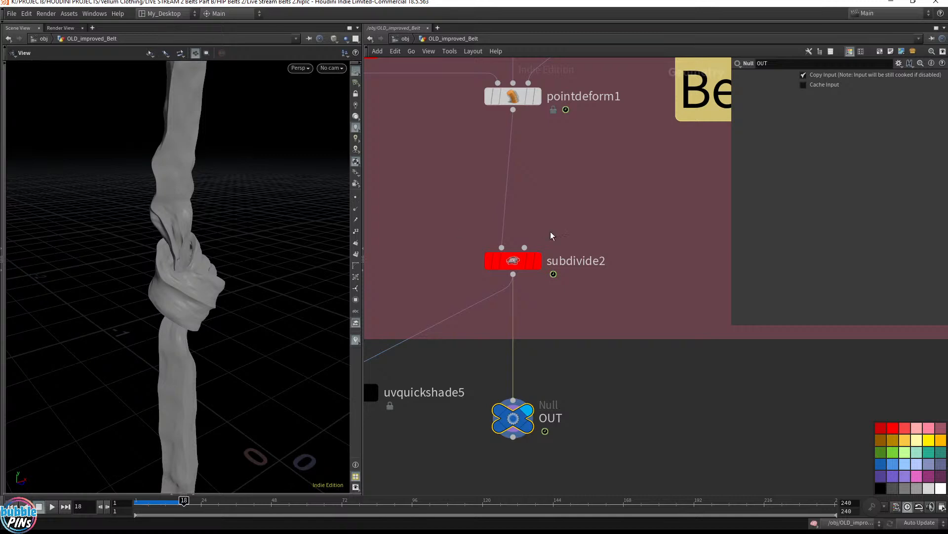
- Narrow the NEW CHANGES network box to leave a gap beside the Vellum transfer box, and save the scene
scroll(523, 198, "down", 5)
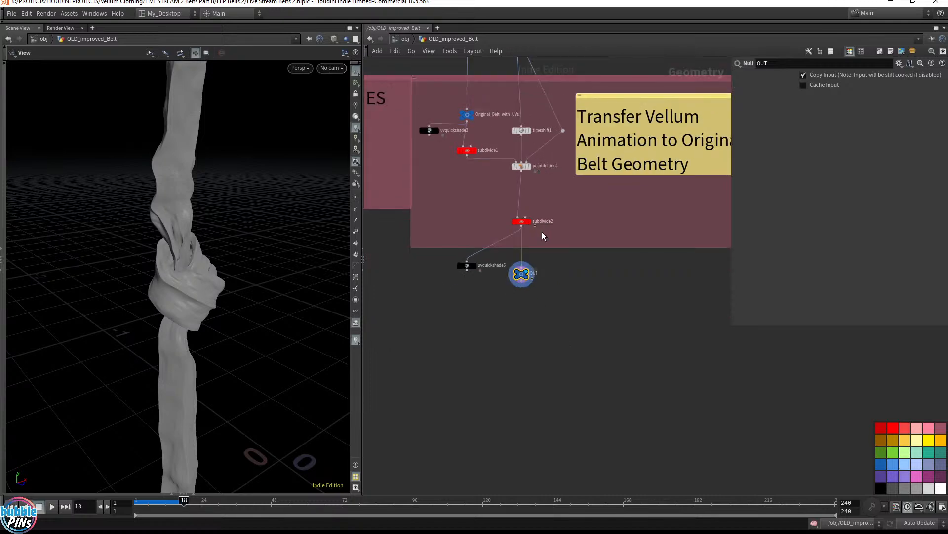
middle_click_drag(504, 195, 599, 261)
left_click(476, 258)
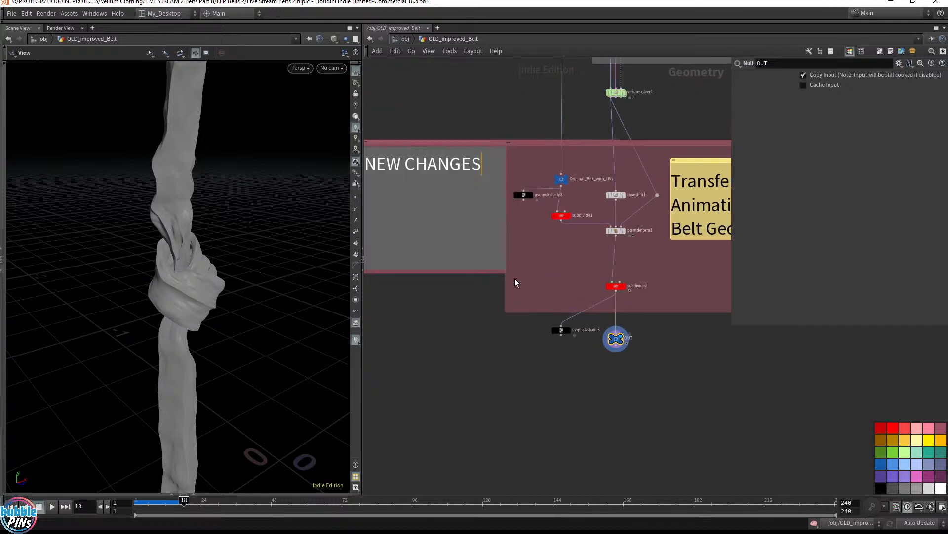
left_click_drag(507, 273, 487, 272)
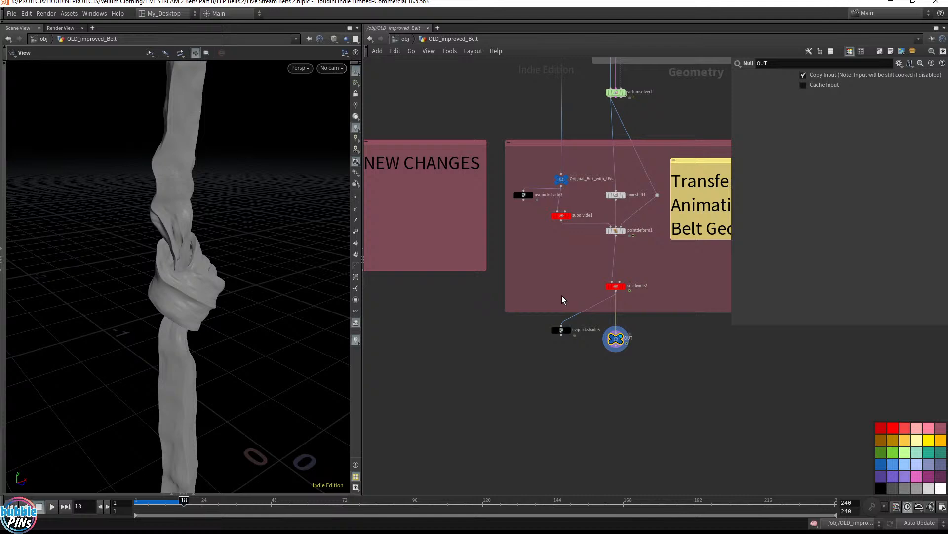
key("ctrl+s")
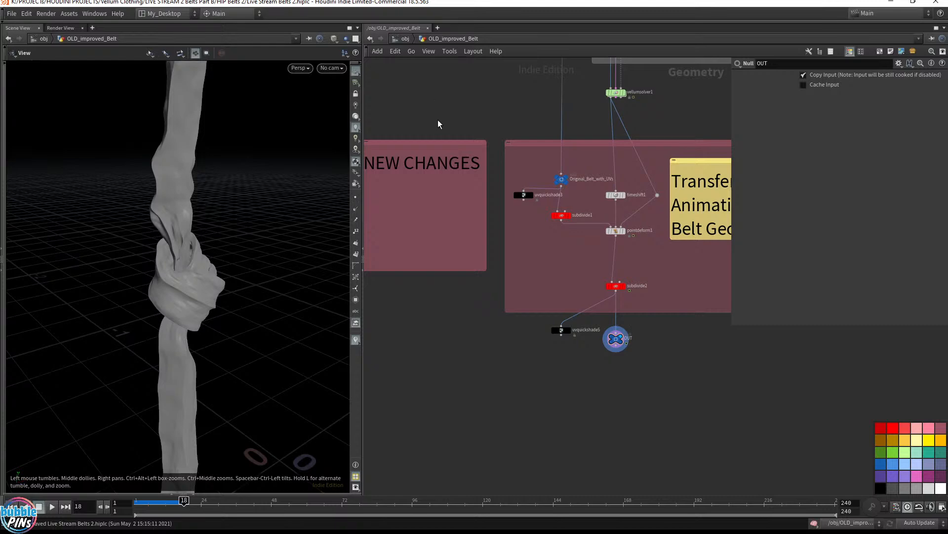
- Rewind the timeline to frame 1 and go up to the object level
key("ctrl+Up")
left_click(401, 39)
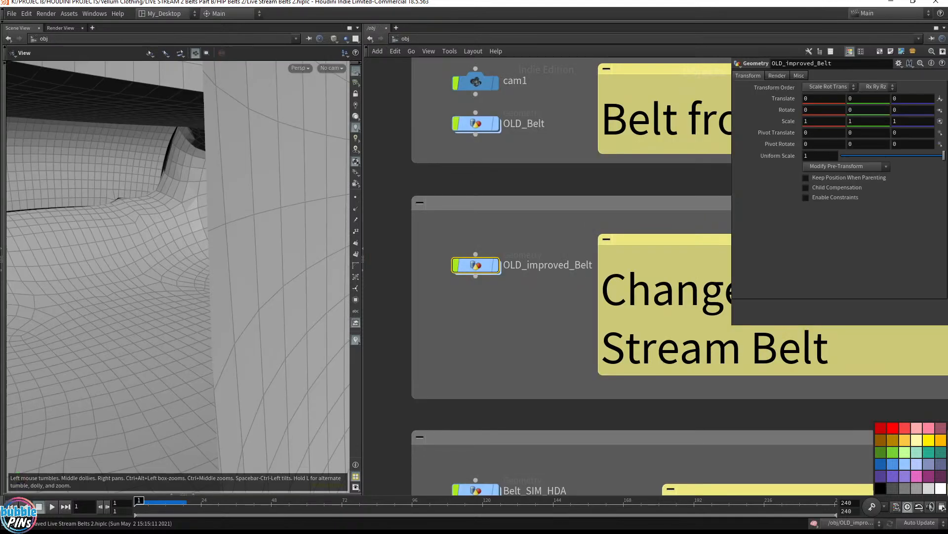
- Switch to Belts Part B topics.txt in Notepad and review the points on the previous stream belt and OLD_improved_Belt
key("alt+Tab")
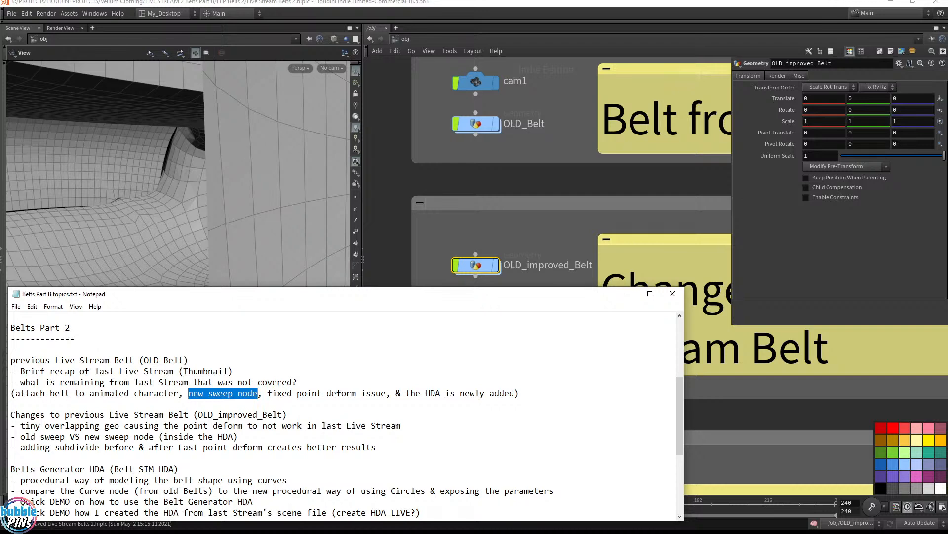
left_click_drag(267, 393, 351, 393)
left_click_drag(16, 426, 402, 425)
left_click_drag(239, 436, 377, 447)
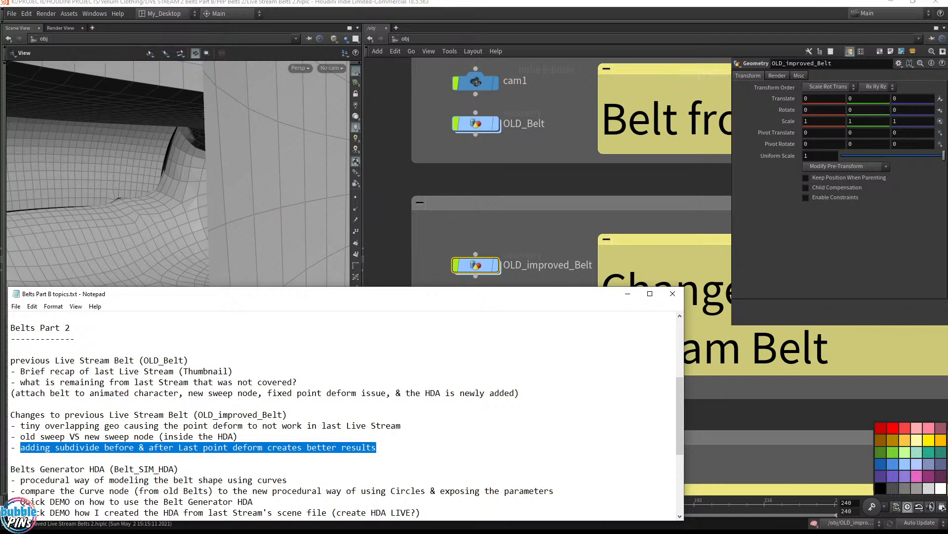
scroll(341, 415, "down", 5)
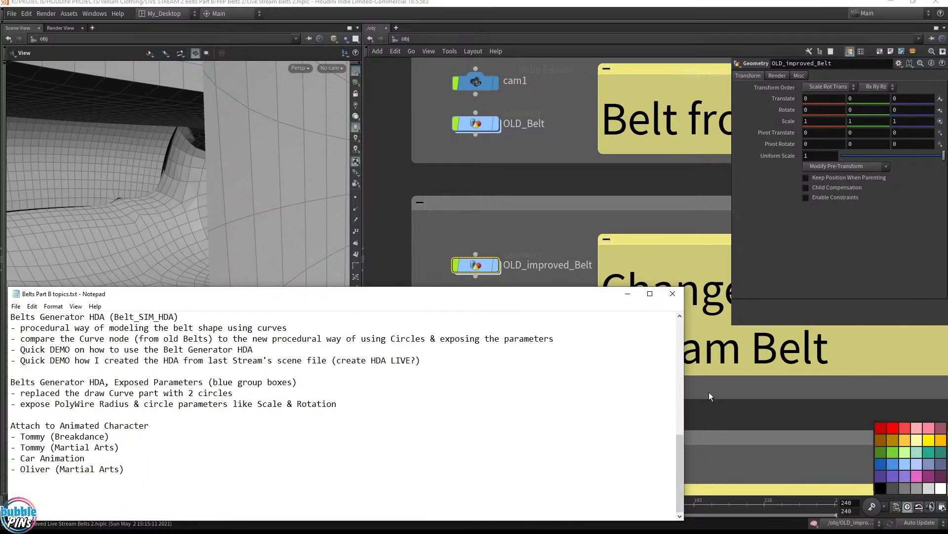
left_click_drag(679, 446, 681, 399)
left_click_drag(395, 425, 11, 393)
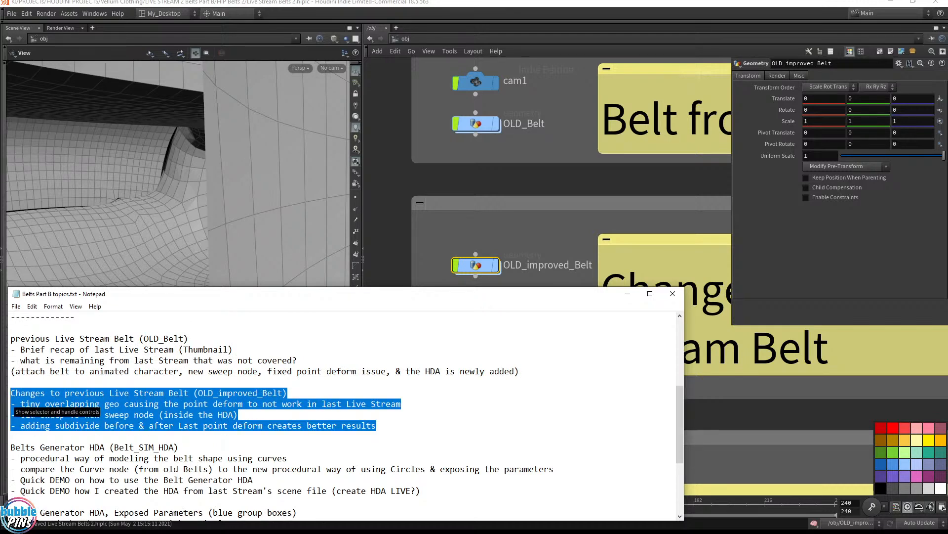
- Highlight the Belts Generator HDA (Belt_SIM_HDA) heading in the notes and return to Houdini's object network
left_click_drag(11, 447, 179, 447)
left_click_drag(678, 414, 669, 458)
left_click(179, 327)
left_click_drag(179, 328, 11, 328)
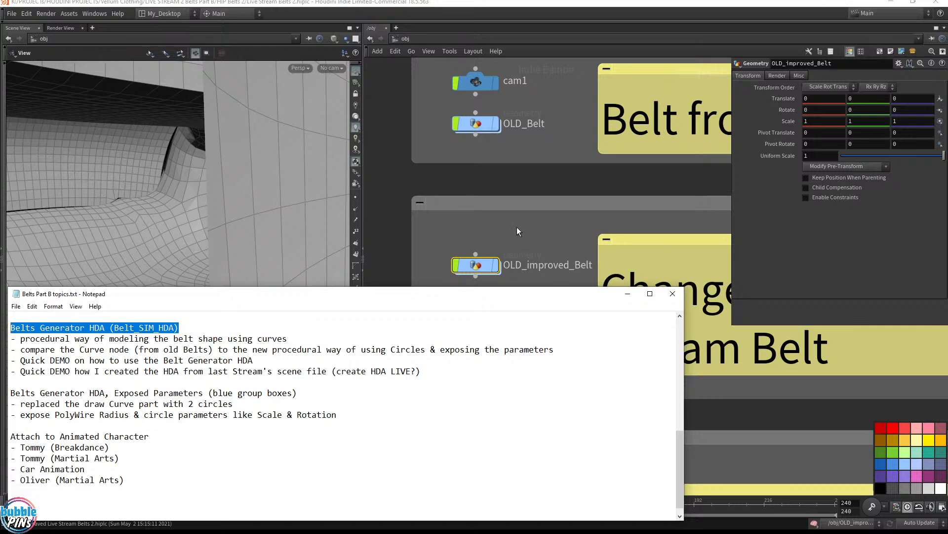
left_click(543, 241)
scroll(558, 327, "down", 3)
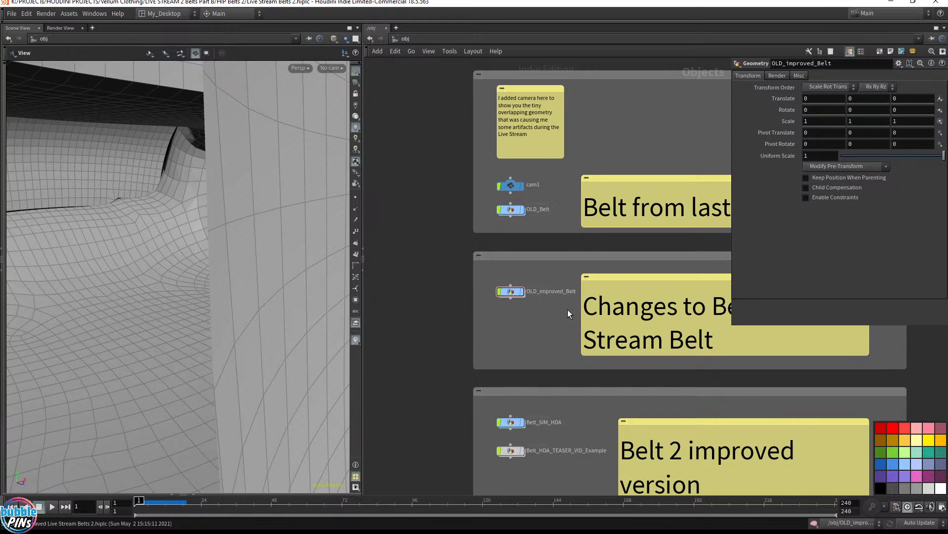
- Look over the Belt_SIM_HDA network box and highlight the viewer's live chat question about collision detection precision
middle_click_drag(570, 408, 576, 227)
scroll(570, 259, "up", 3)
scroll(570, 259, "up", 3)
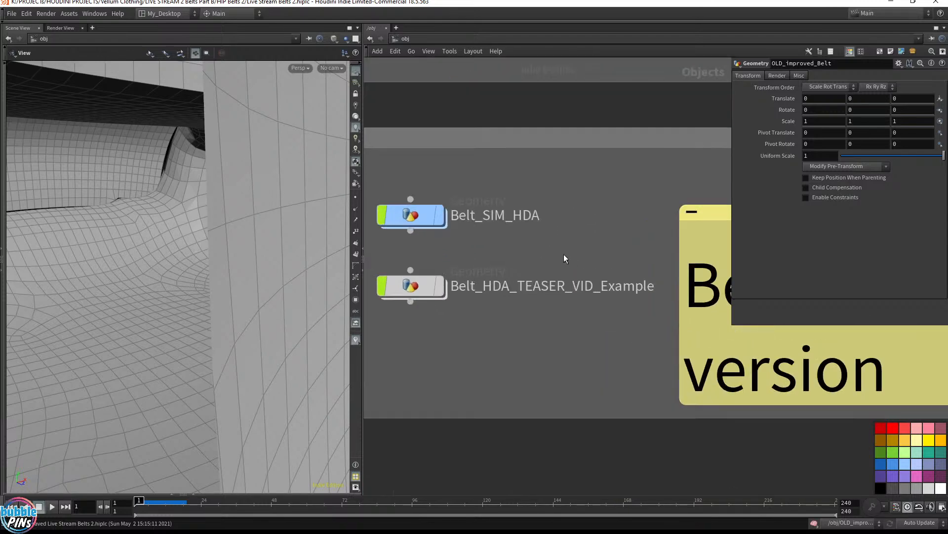
scroll(564, 254, "down", 2)
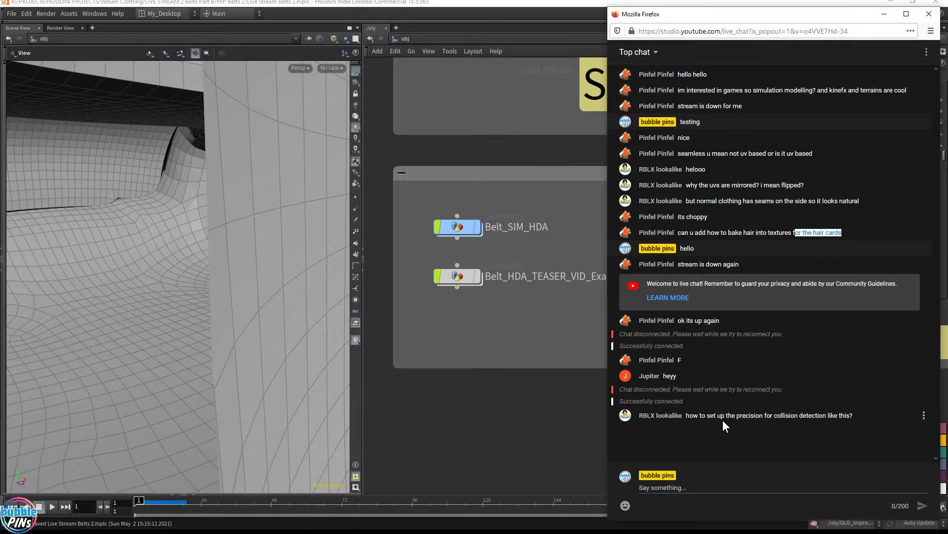
left_click_drag(698, 415, 872, 421)
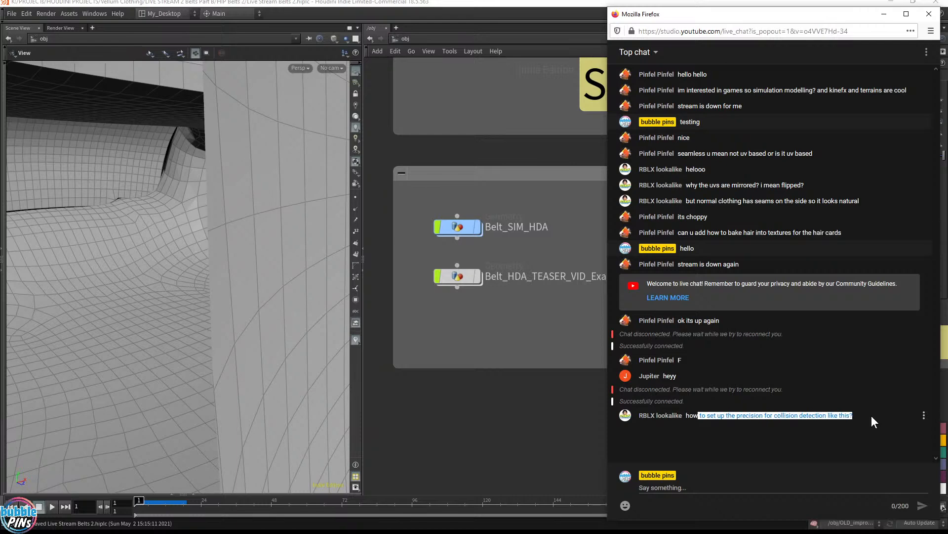
- Open the OLD_improved_Belt network and display the vellumsolver1 node with its solver settings
left_click(542, 333)
scroll(545, 330, "down", 5)
middle_click_drag(549, 330, 531, 434)
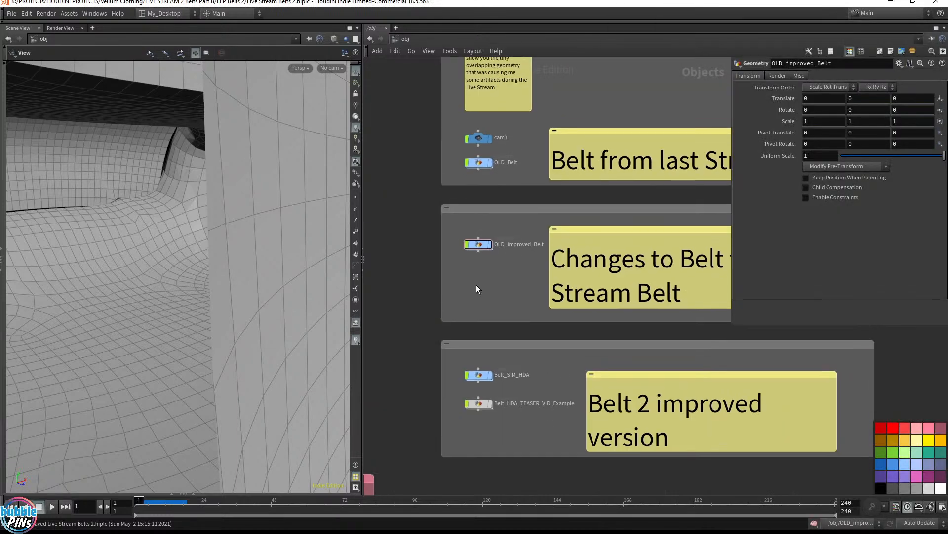
double_click(485, 247)
scroll(652, 186, "up", 2)
left_click(586, 157)
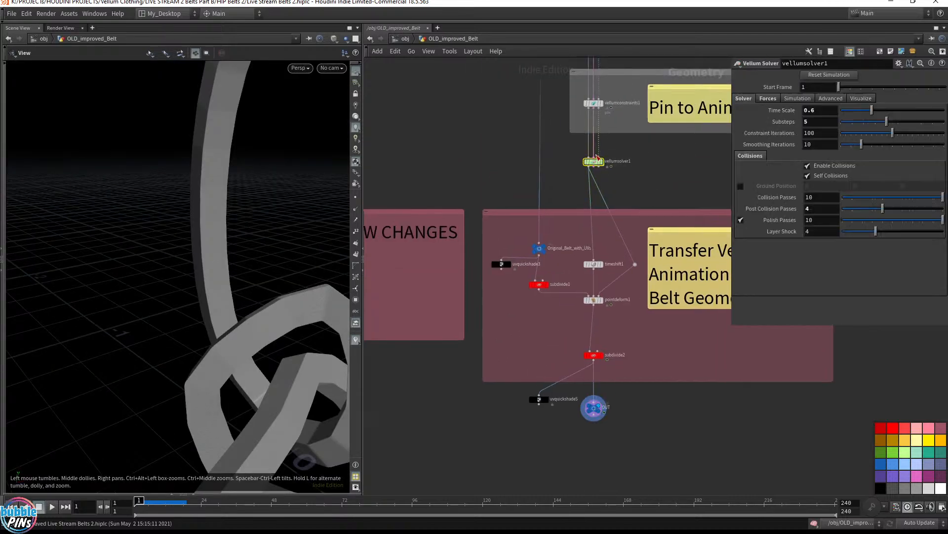
left_click(604, 161)
- Play the belt simulation to frame 18 and inspect the tightened knot beside the vellumsolver1 settings
left_click_drag(253, 298, 205, 233)
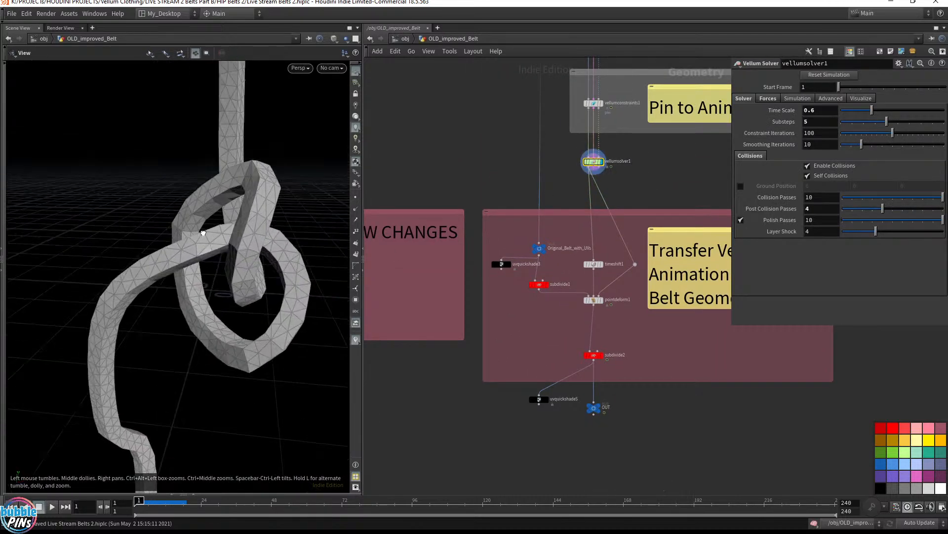
key("Up")
key("Up")
left_click_drag(218, 169, 196, 151)
right_click_drag(220, 159, 241, 259)
middle_click_drag(222, 233, 408, 206)
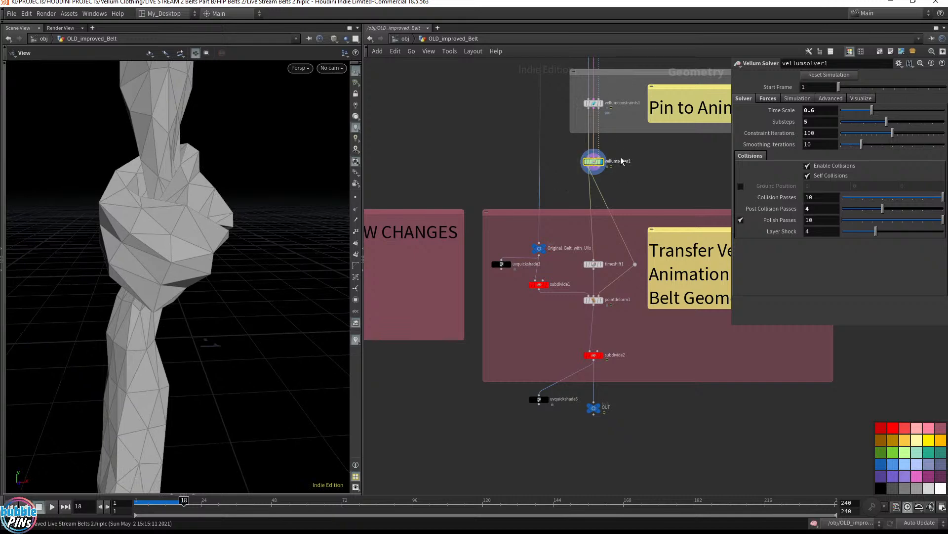
scroll(624, 163, "up", 8)
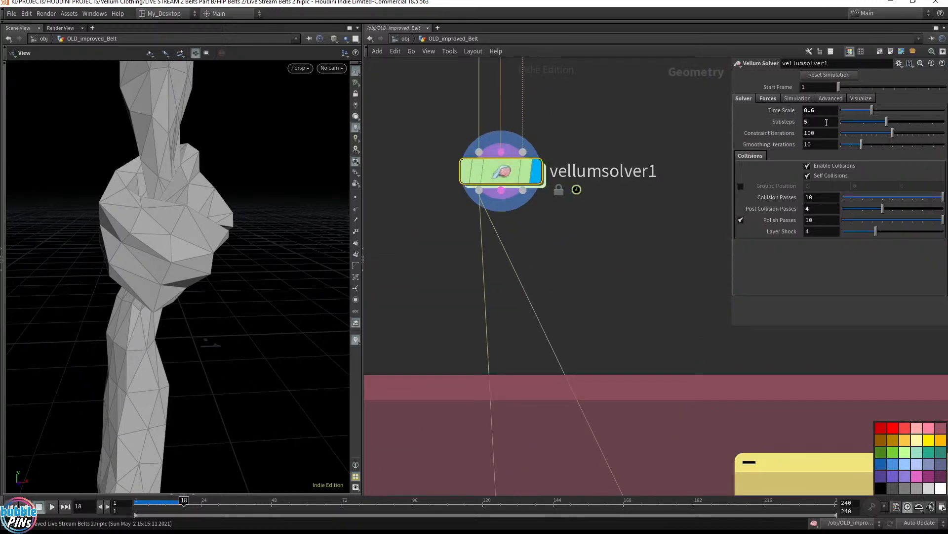
- Revert vellumsolver1's Substeps and Time Scale to their defaults of 1 and rewind to frame 1
left_click_drag(622, 239, 409, 129)
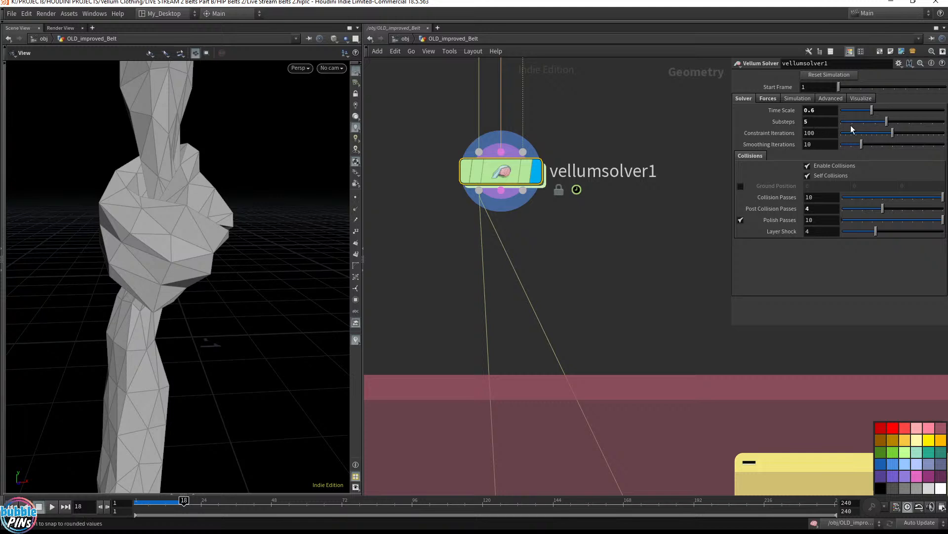
right_click(787, 123)
left_click(794, 276)
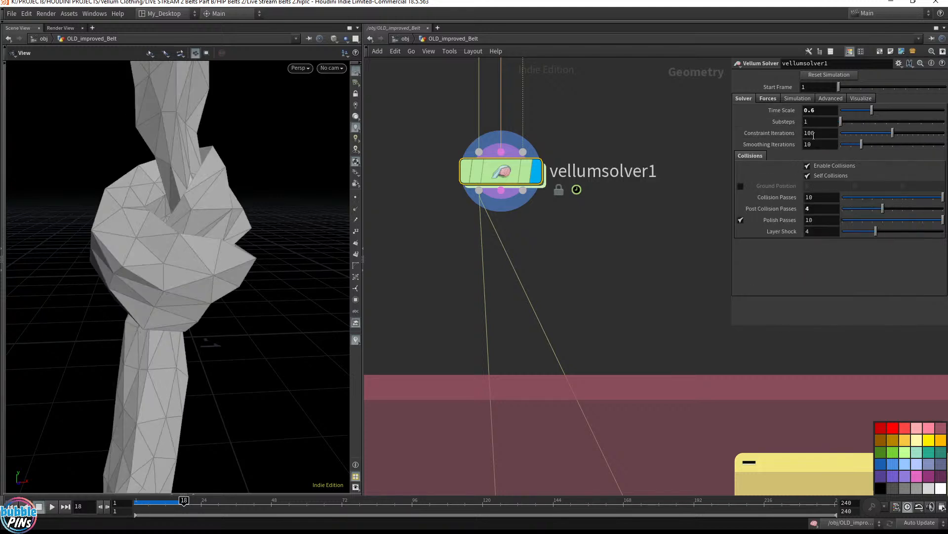
left_click(617, 260)
key("ctrl+Up")
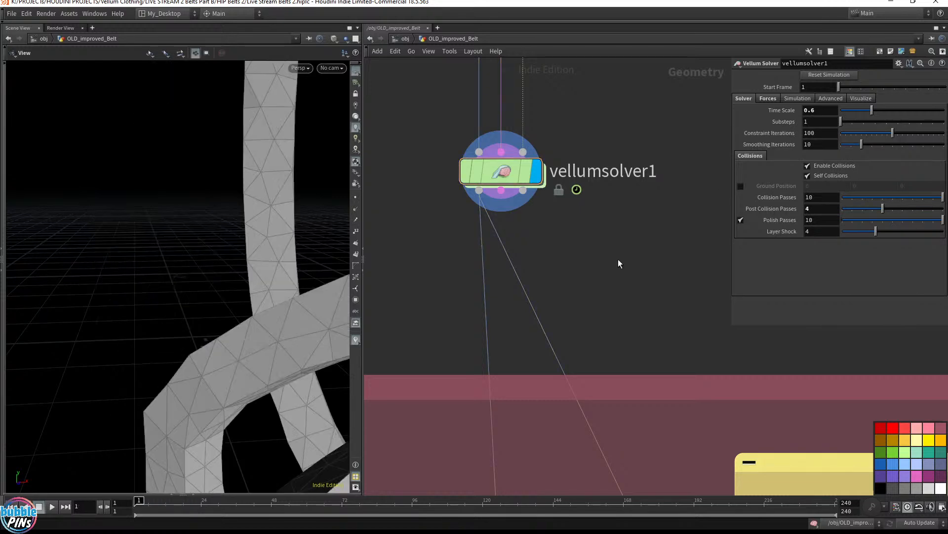
left_click_drag(289, 243, 143, 231)
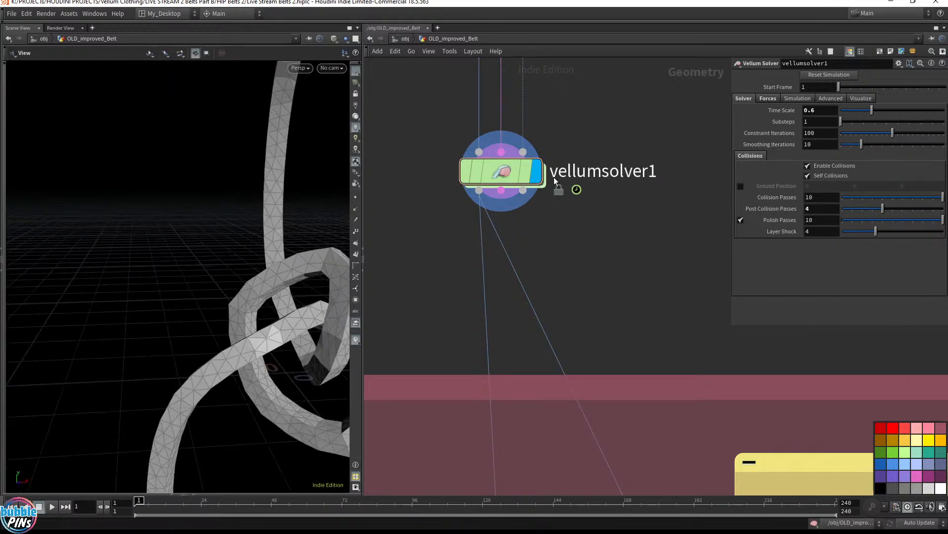
right_click(779, 111)
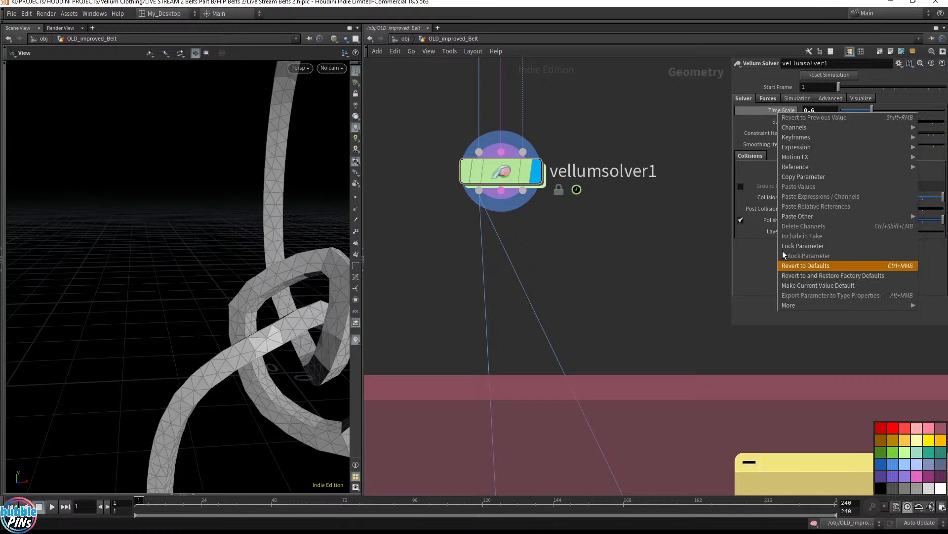
left_click(783, 266)
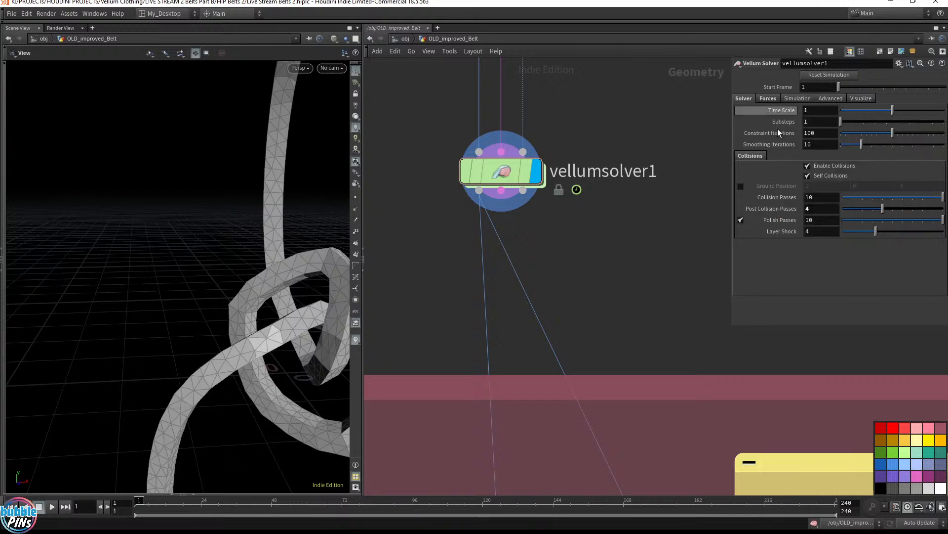
- Play the simulation with the default substeps and time scale, then rewind it to frame 1
left_click_drag(324, 251, 195, 232)
key("Up")
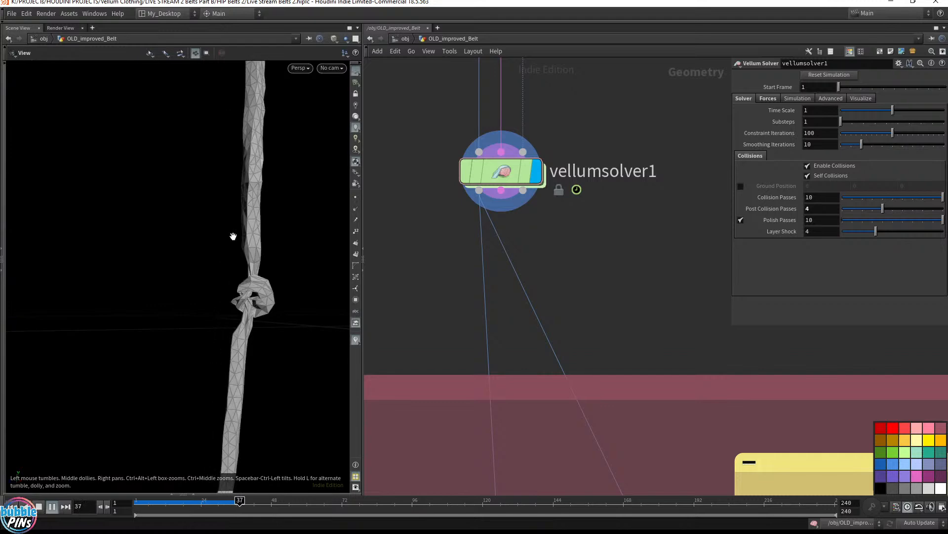
key("ctrl+Up")
left_click_drag(296, 272, 312, 324)
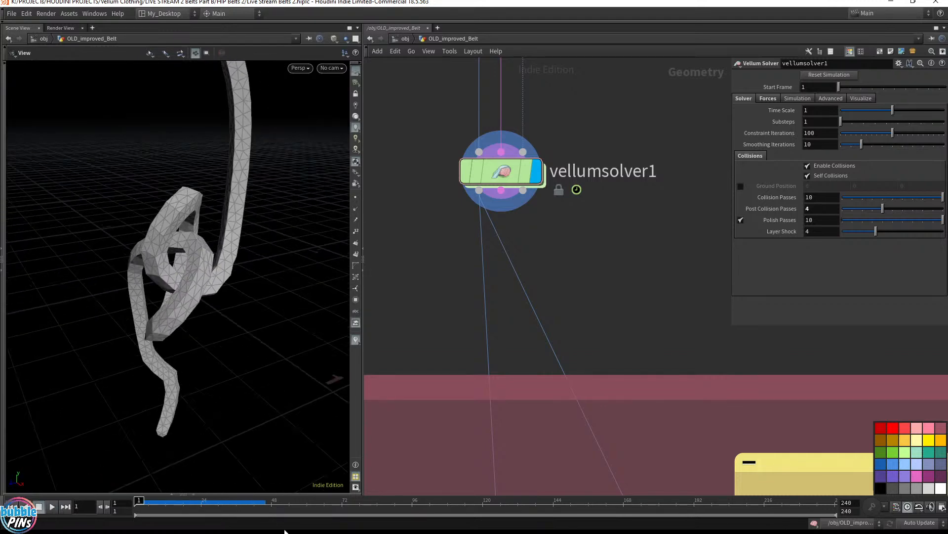
- Scrub the cached simulation to frames 37 and 41 and examine the knot from several angles
left_click_drag(268, 507, 239, 503)
left_click_drag(240, 228, 338, 231)
right_click_drag(339, 231, 376, 212)
left_click_drag(301, 214, 98, 155)
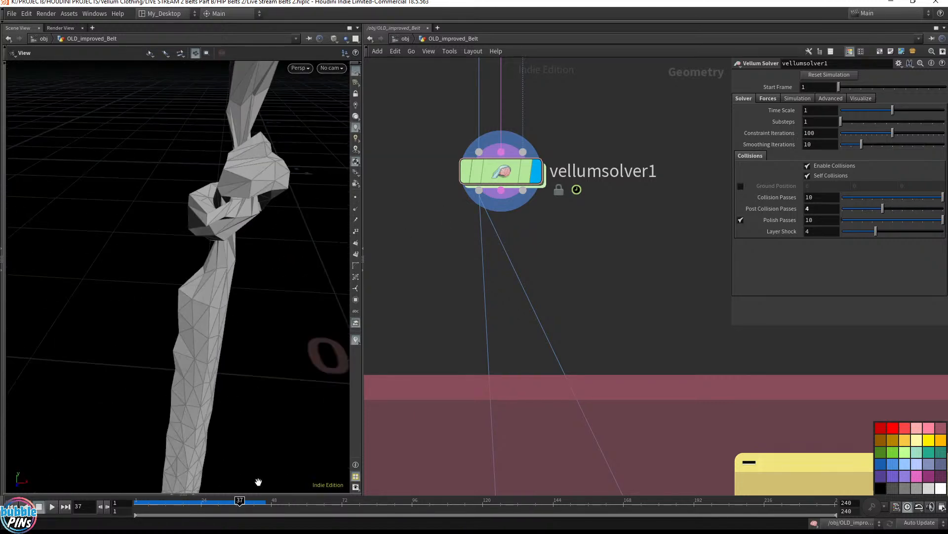
left_click_drag(241, 500, 246, 500)
left_click_drag(294, 284, 116, 218)
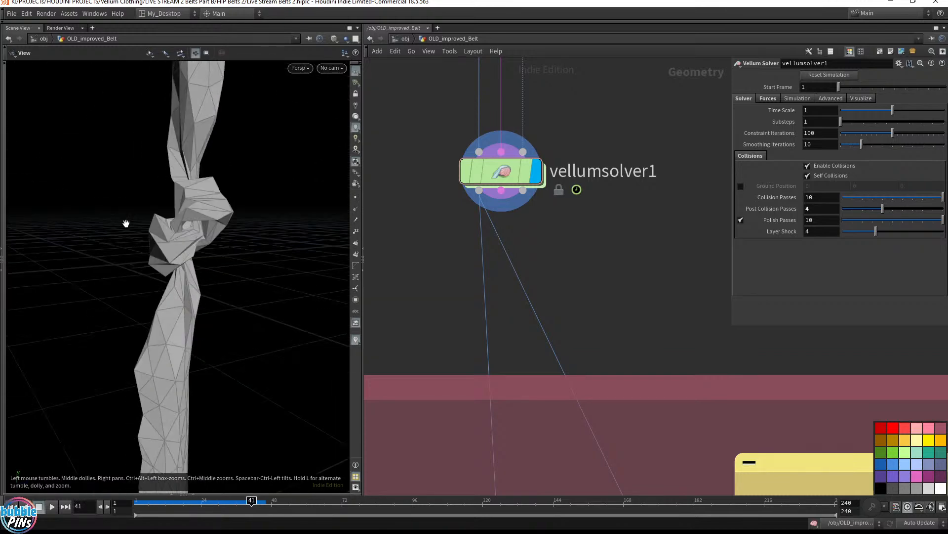
- Display the pointdeform1 and subdivide2 results at frame 41 and examine the smoothed knot up close for intersections
scroll(541, 340, "down", 5)
middle_click_drag(543, 437, 539, 78)
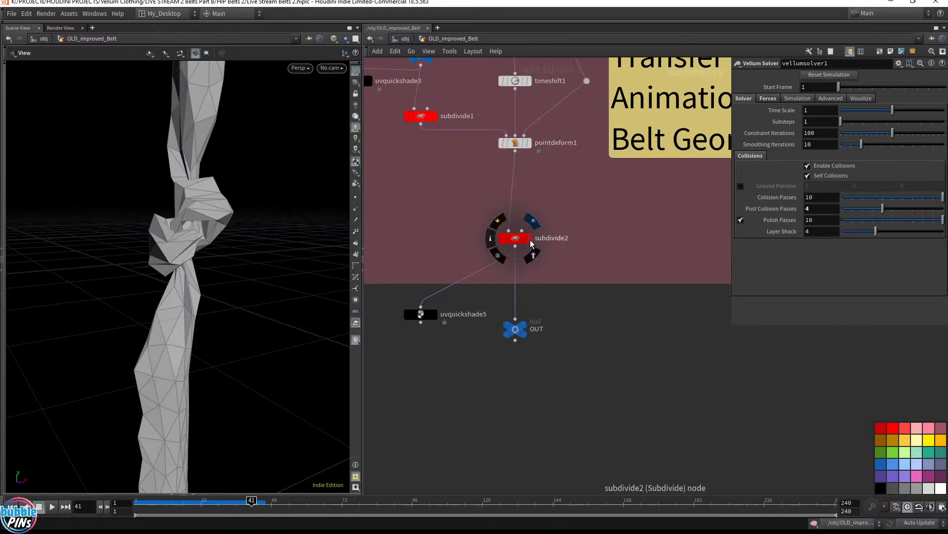
left_click(529, 143)
left_click(529, 239)
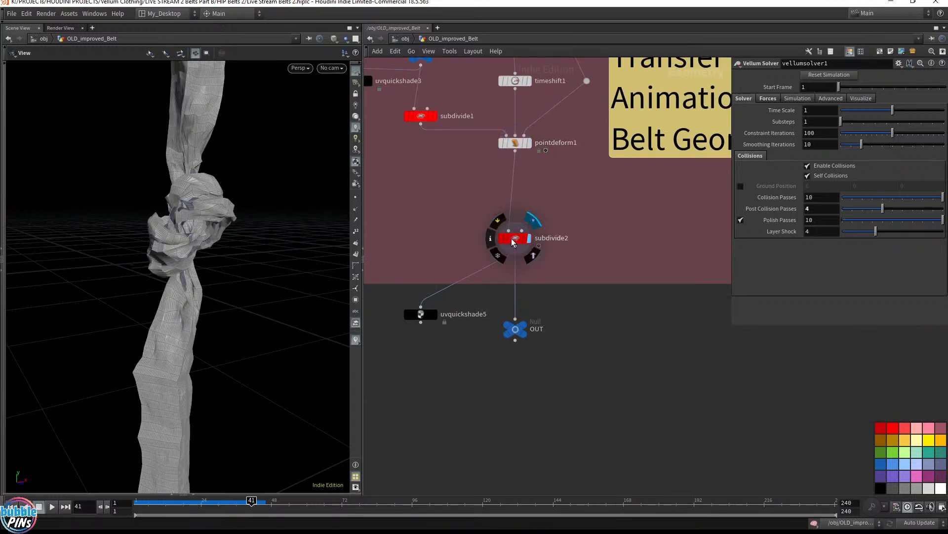
left_click(516, 240)
left_click_drag(233, 176, 261, 187)
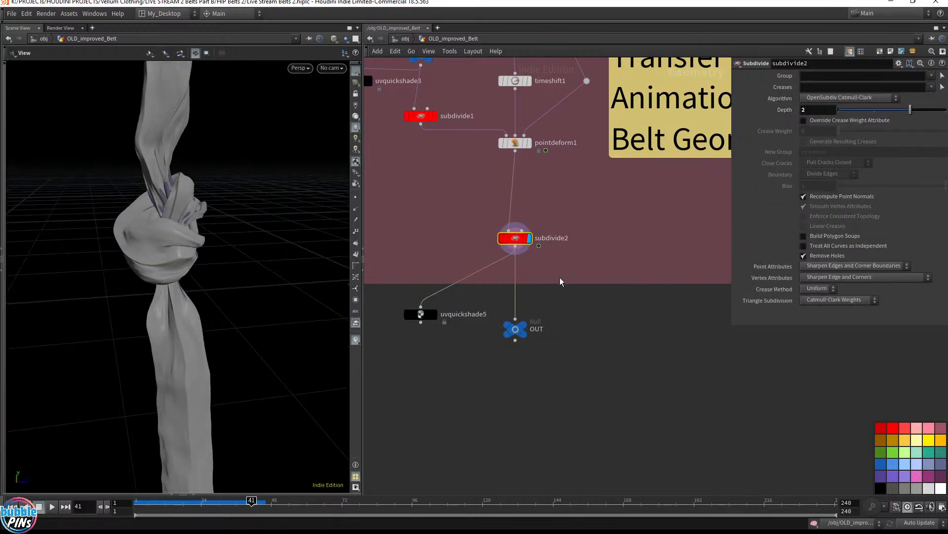
left_click_drag(208, 222, 180, 209)
middle_click_drag(179, 209, 406, 182)
scroll(406, 183, "down", 1)
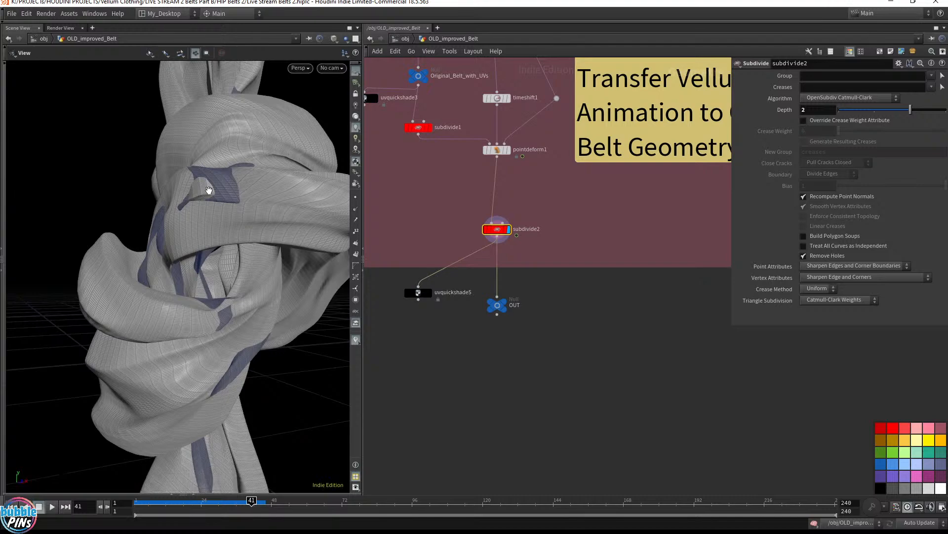
left_click_drag(221, 181, 263, 211)
- Bring up vellumsolver1's settings and examine the intersecting patches on the subdivided knot at close range
scroll(263, 211, "down", 3)
middle_click_drag(615, 95, 649, 324)
middle_click_drag(597, 185, 600, 220)
left_click(527, 215)
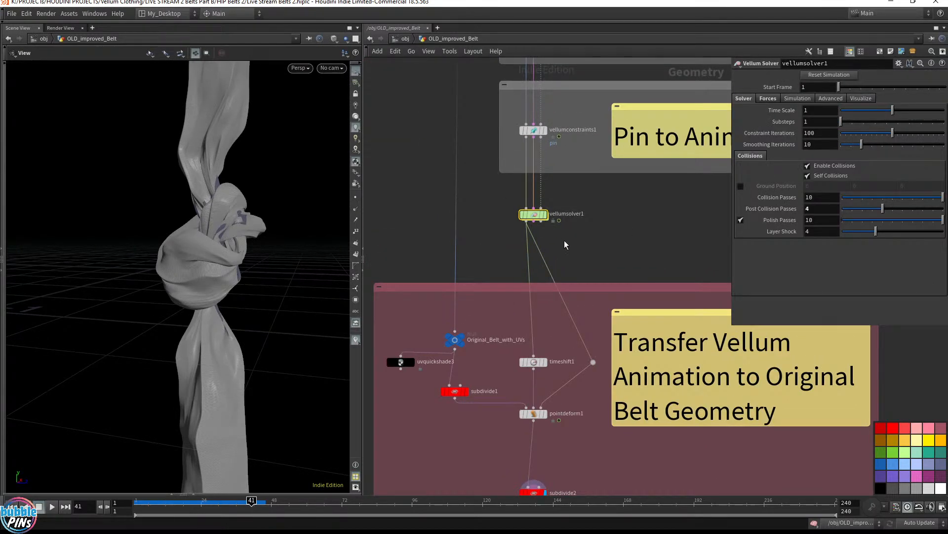
mouse_move(257, 223)
left_mouse_down()
mouse_move(222, 226)
mouse_move(265, 210)
left_mouse_up()
scroll(265, 210, "up", 4)
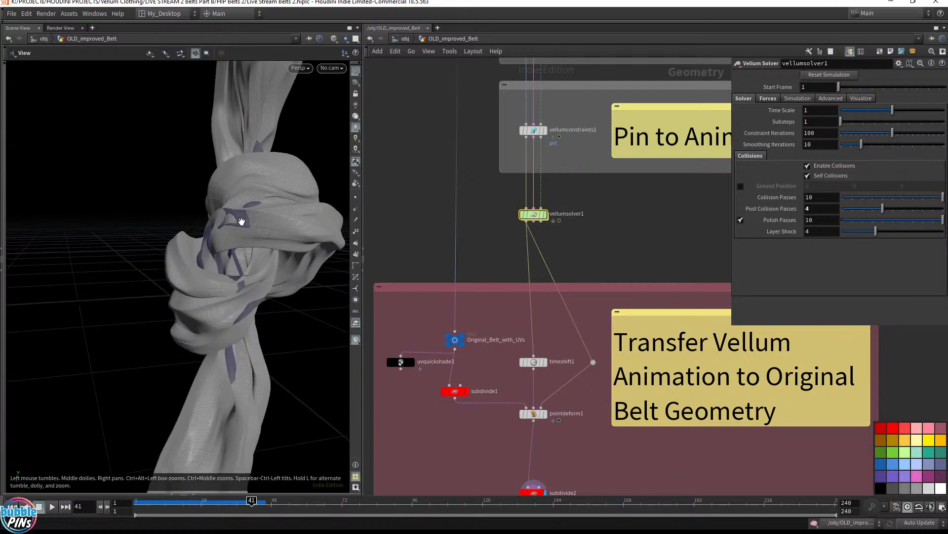
scroll(274, 213, "up", 2)
middle_click_drag(273, 213, 343, 214)
middle_click_drag(225, 188, 146, 210)
left_click_drag(146, 209, 221, 203)
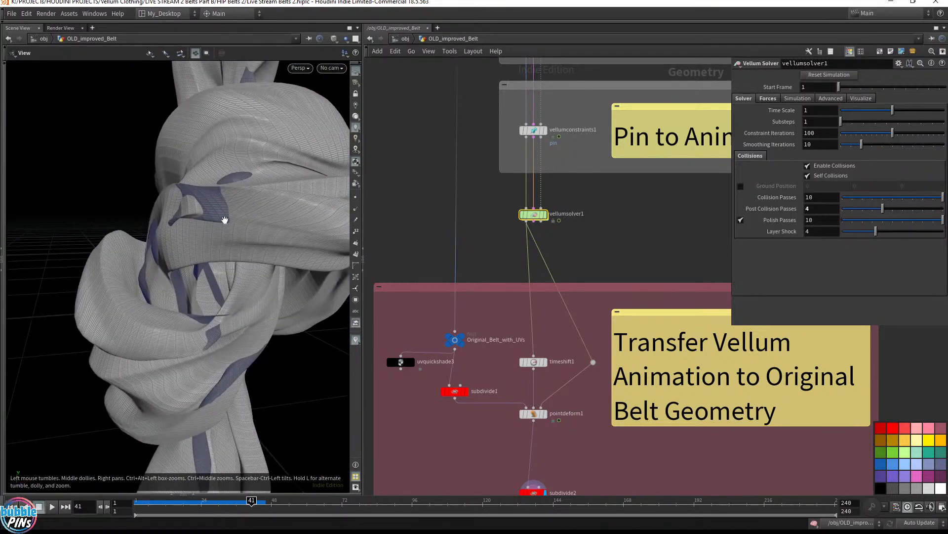
- Display vellumsolver1 and set its Substeps to 5
left_click(544, 215)
scroll(563, 225, "up", 3)
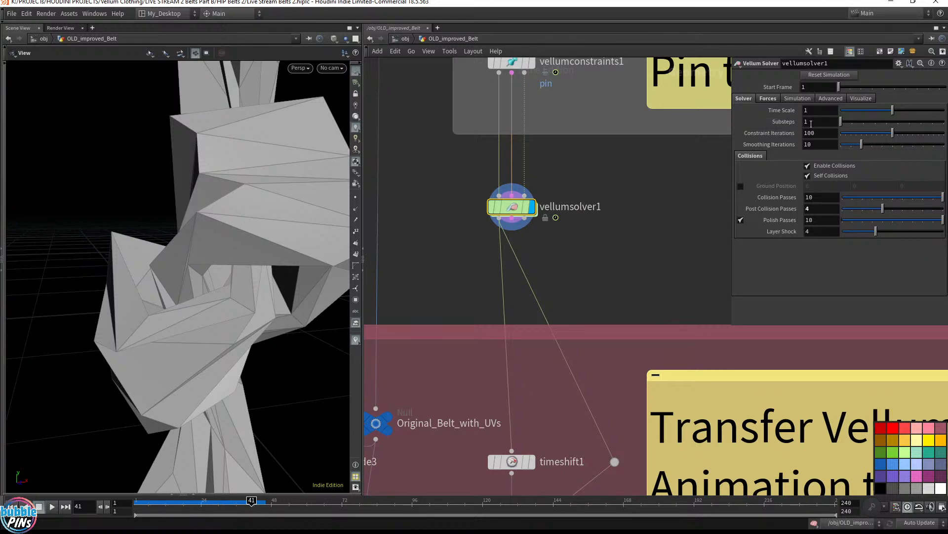
left_click_drag(815, 122, 773, 121)
type("5")
key("Return")
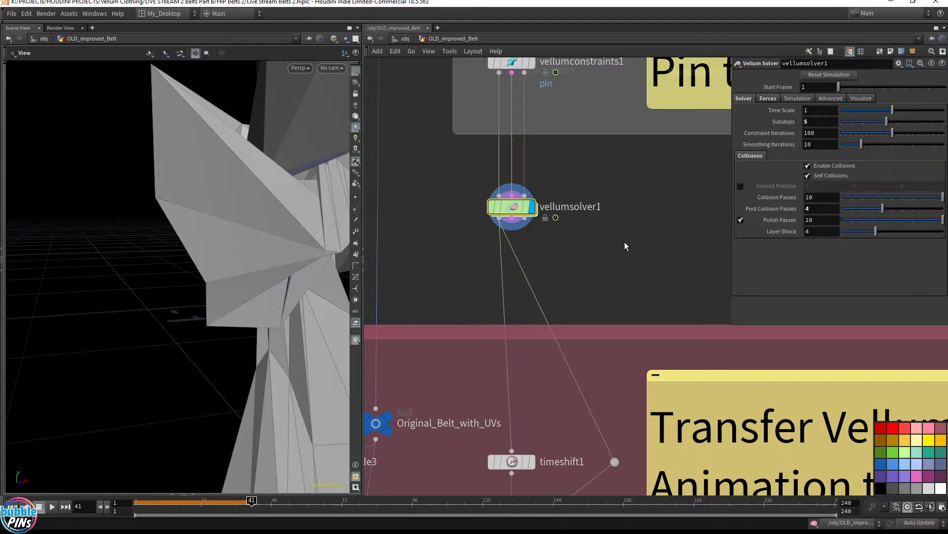
- Rewind to frame 1, frame the belt, and replay the simulation up to frame 21
key("ctrl+Up")
middle_click_drag(259, 209, 143, 220)
middle_click_drag(297, 215, 142, 220)
right_click_drag(345, 212, 325, 215)
key("Up")
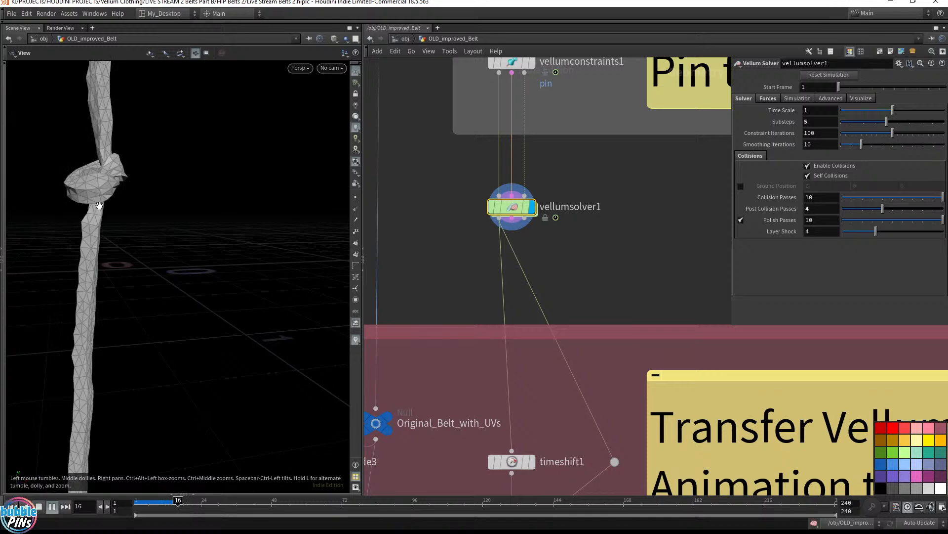
key("Escape")
- Examine the simulated knot at frame 21 from several angles for self-intersections
left_click_drag(195, 201, 94, 156)
right_click_drag(94, 156, 214, 240)
left_click_drag(214, 239, 225, 231)
middle_click_drag(226, 231, 324, 212)
left_click_drag(324, 212, 229, 240)
right_click_drag(228, 240, 271, 248)
left_click_drag(271, 248, 183, 254)
middle_click_drag(183, 254, 338, 227)
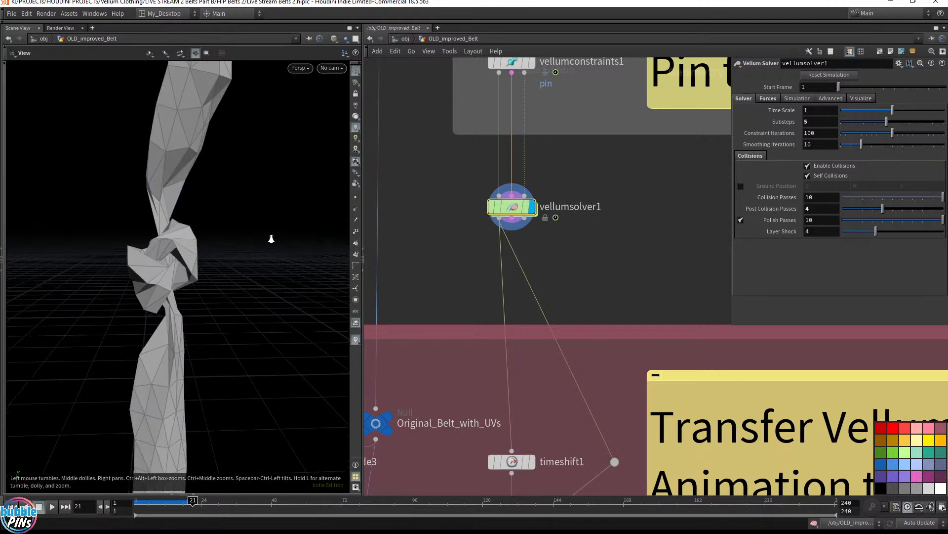
- Display the subdivide2 result at frame 21 and inspect the smoothed knot for remaining intersections
middle_click_drag(540, 352, 551, 100)
middle_click_drag(606, 382, 620, 329)
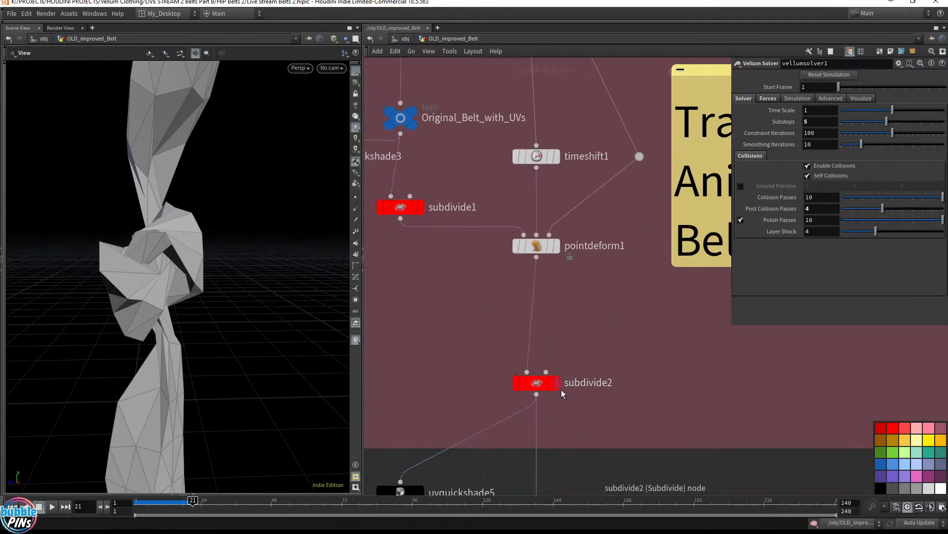
mouse_move(526, 390)
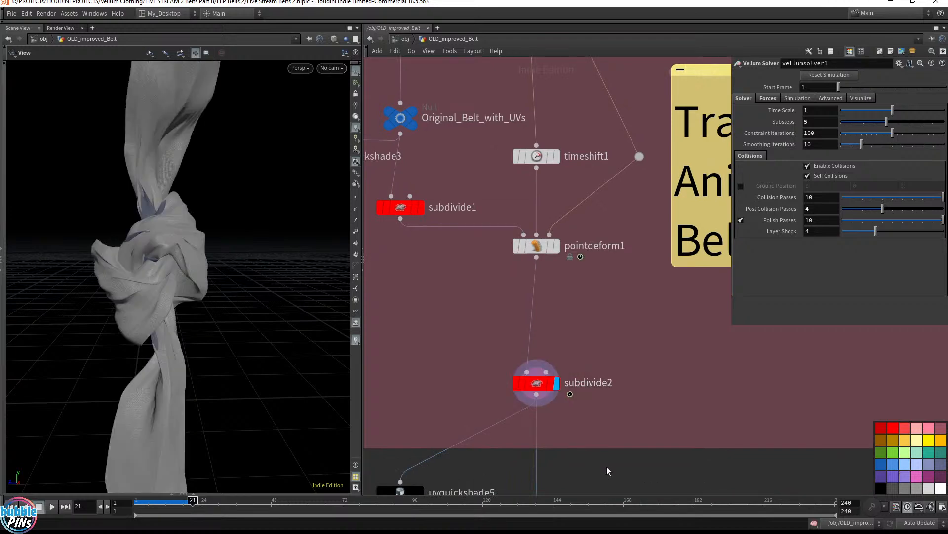
left_click_drag(208, 257, 224, 243)
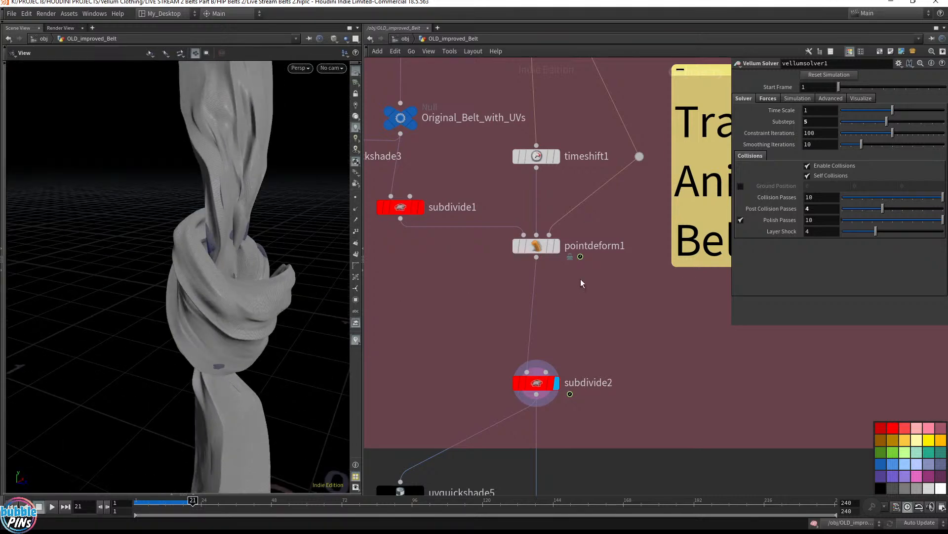
middle_click_drag(483, 328, 458, 479)
left_click_drag(238, 231, 203, 313)
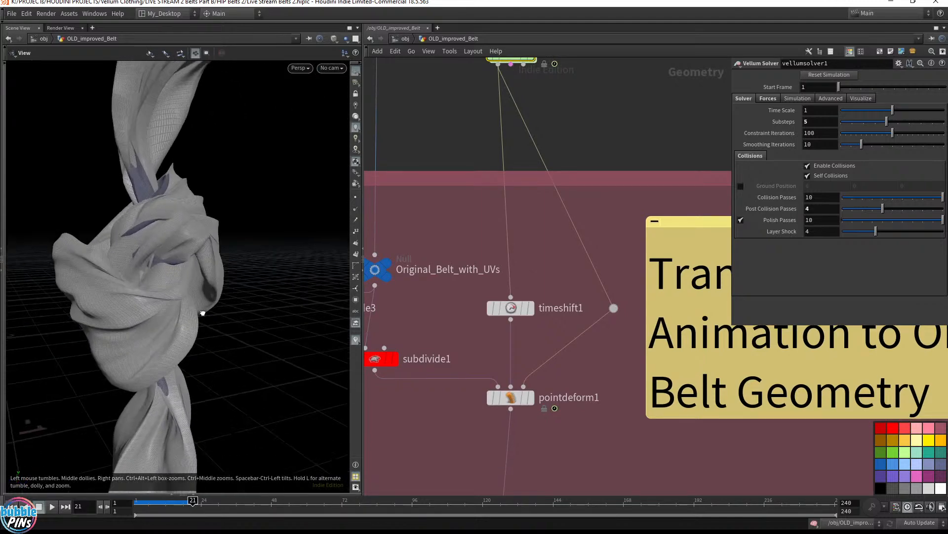
- Return the display to vellumsolver1, rewind to frame 1, and set its Time Scale to 0.7
middle_click_drag(553, 161, 556, 343)
left_click(535, 236)
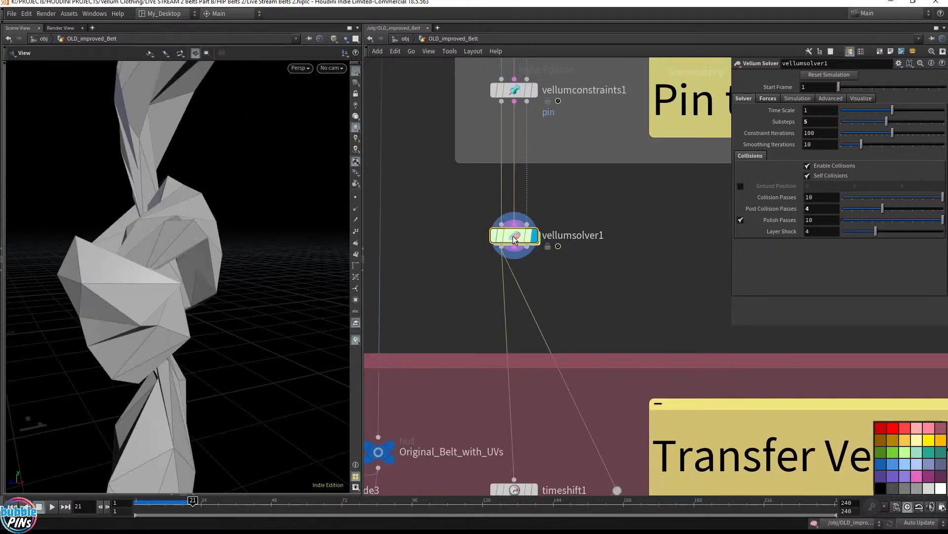
key("ctrl+Up")
left_click(821, 111)
scroll(821, 111, "down", 3)
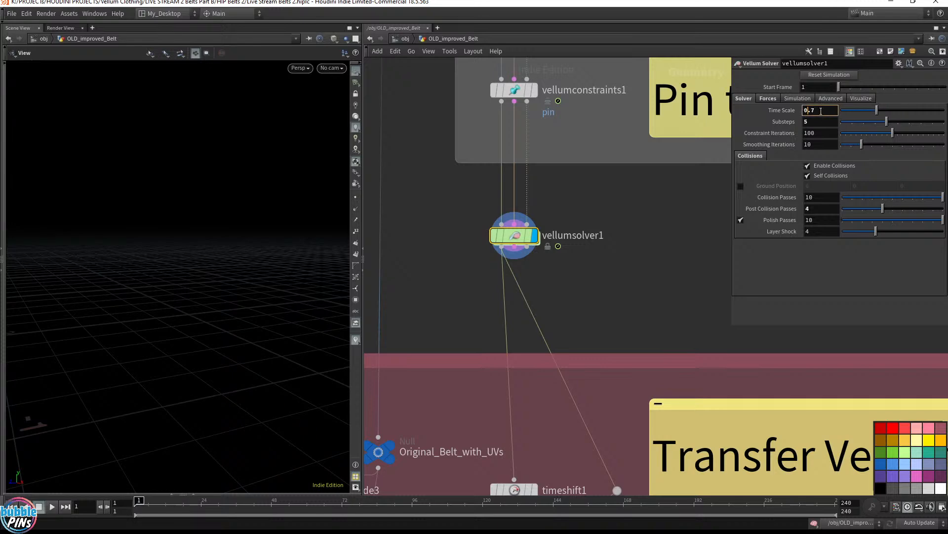
- Set the Time Scale of vellumsolver1 to 0.5
key("Return")
left_click(615, 275)
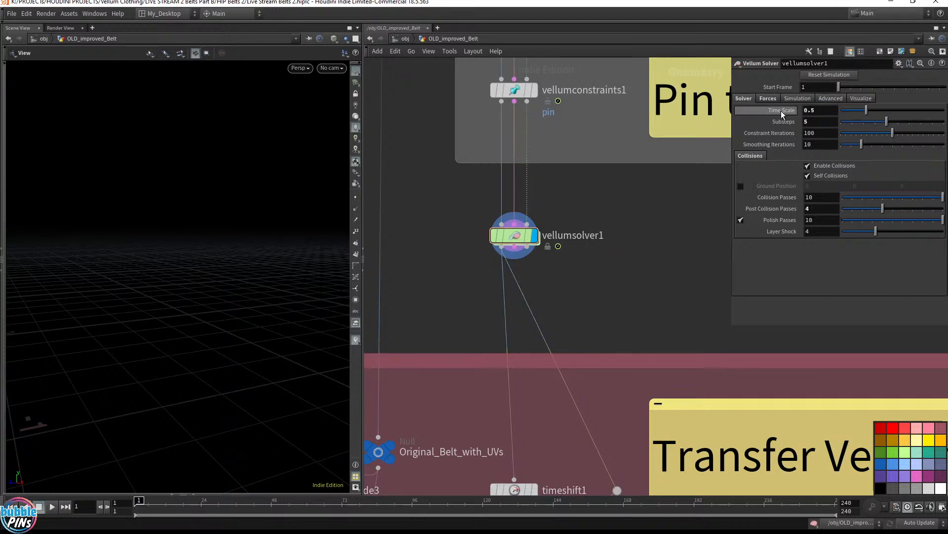
mouse_move(782, 113)
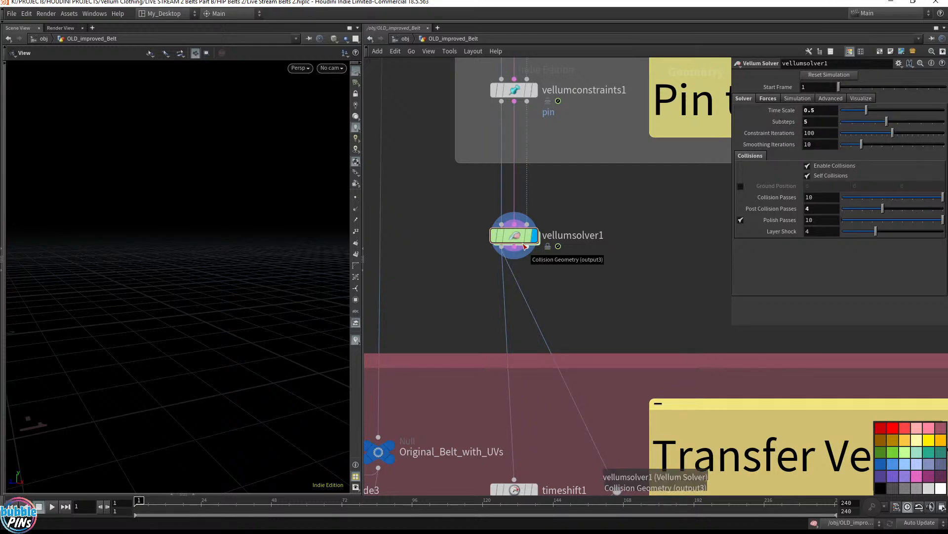
mouse_move(526, 246)
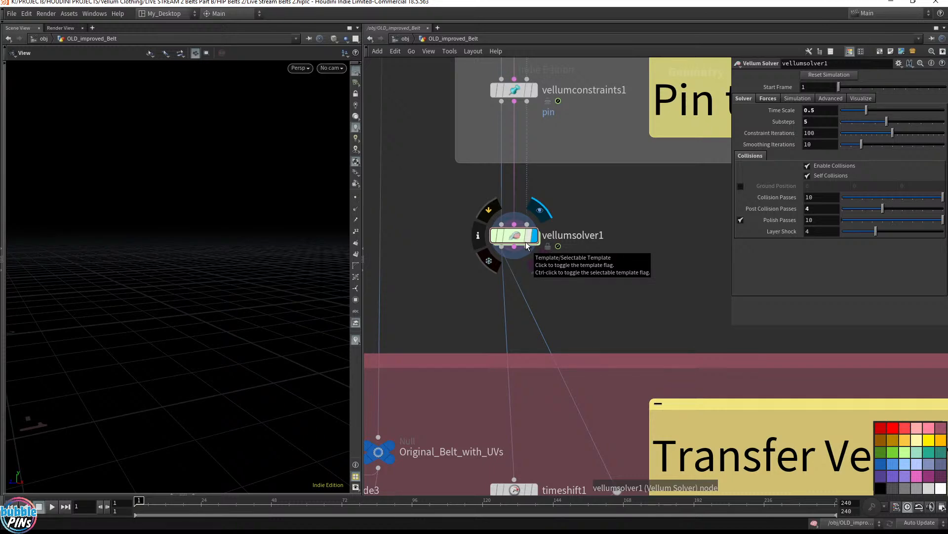
- Review the force and simulation settings of vellumsolver1, including gravity, friction and cache memory
left_click(768, 98)
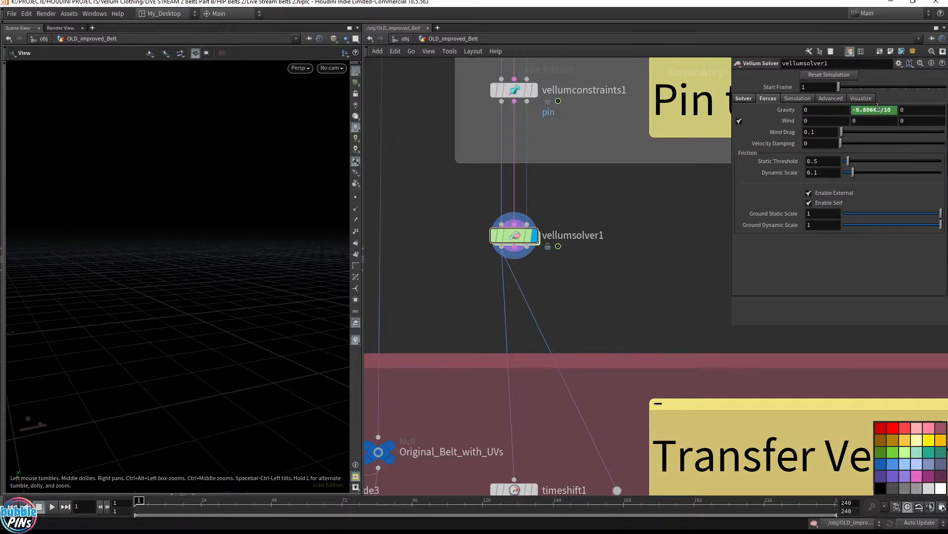
left_click(751, 98)
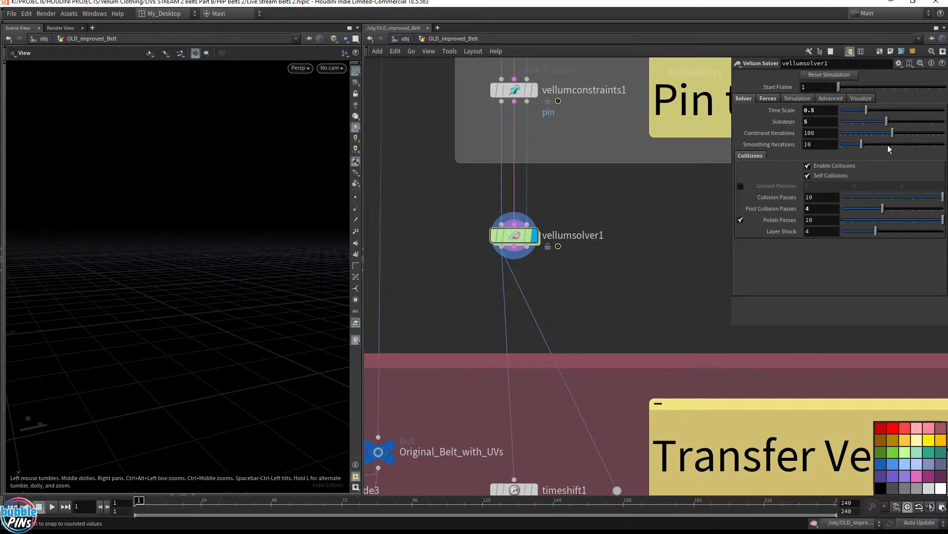
left_click(797, 98)
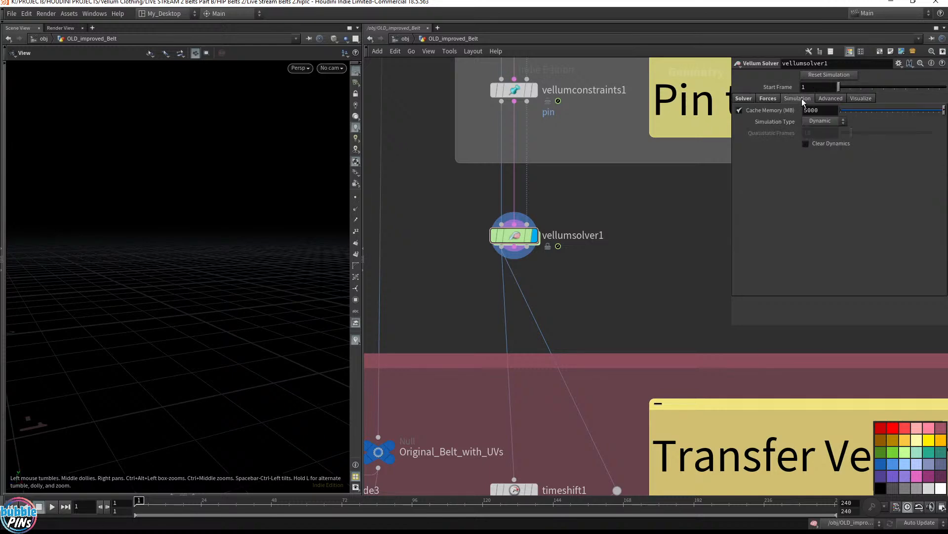
left_click(749, 99)
- Display the color node in the Animate Pulling the ends group and view the pulled belt at frame 20
middle_click_drag(594, 180, 600, 378)
left_click_drag(574, 253, 508, 315)
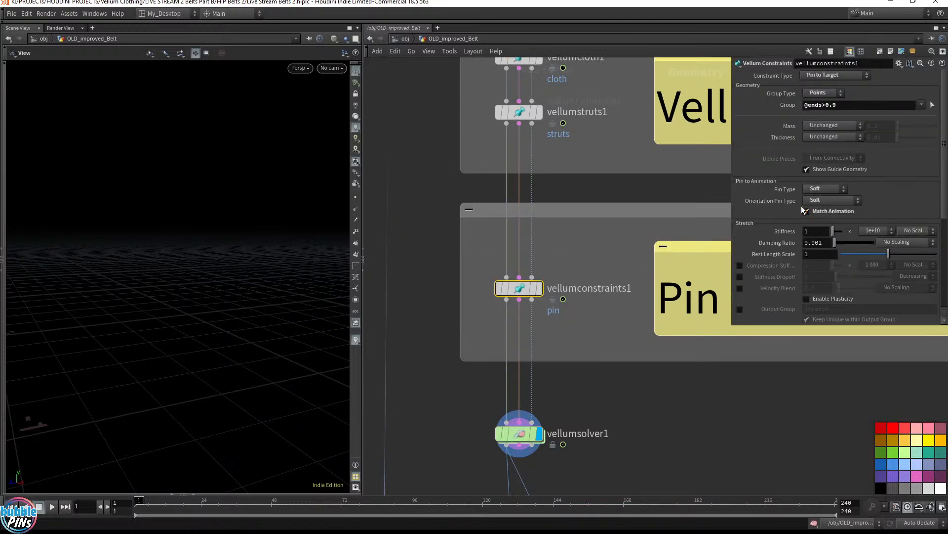
scroll(571, 225, "down", 3)
middle_click_drag(594, 117, 599, 424)
scroll(562, 221, "down", 1)
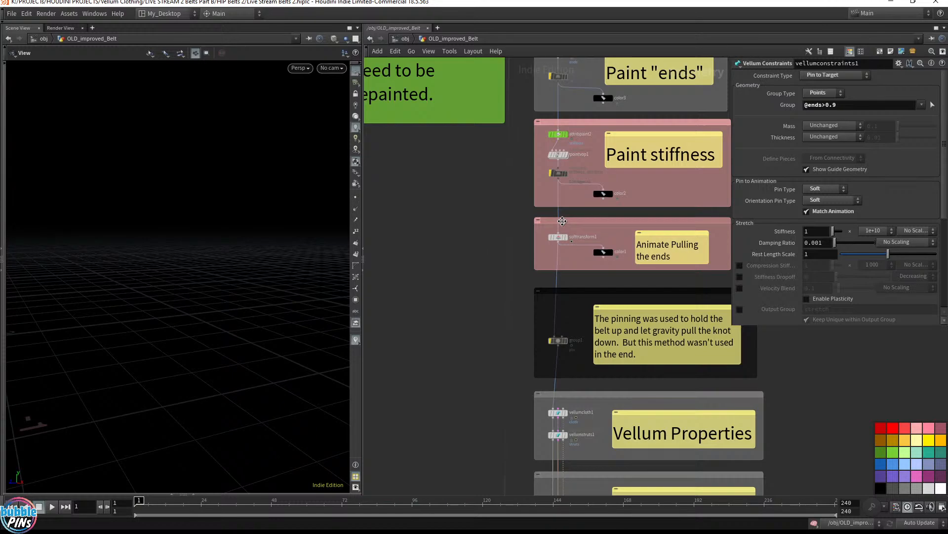
left_click(613, 252)
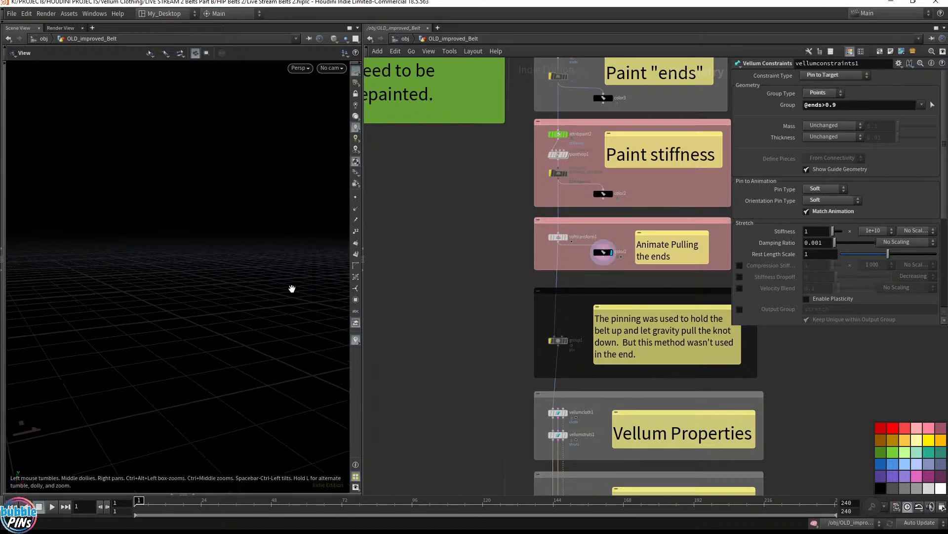
mouse_move(248, 272)
left_mouse_down()
mouse_move(259, 276)
mouse_move(236, 276)
left_mouse_up()
key("Up")
key("Up")
middle_click_drag(237, 276, 97, 258)
right_click_drag(242, 255, 210, 292)
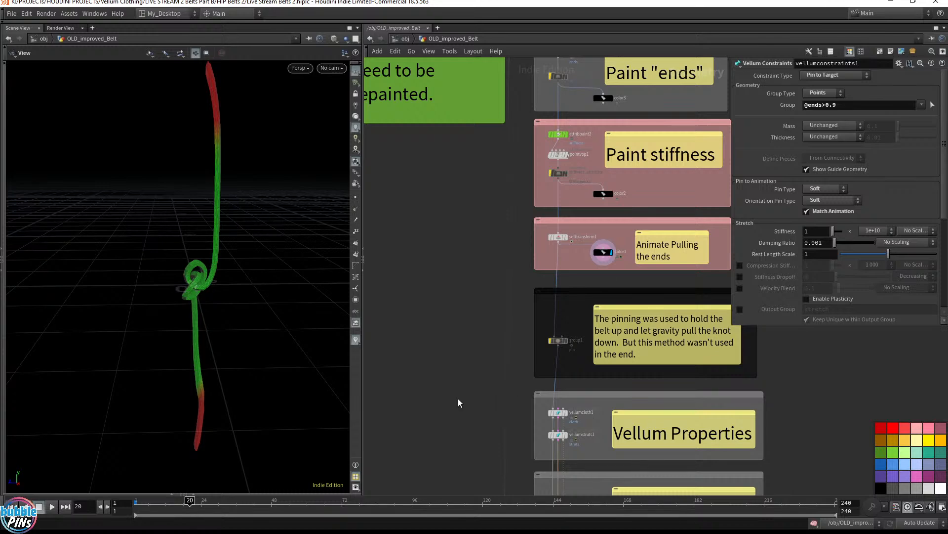
- Return the display to vellumsolver1, cancel the cook, rewind to frame 1, and frame the loose knot with the solver selected
middle_click_drag(469, 396, 461, 150)
scroll(574, 238, "up", 4)
left_click_drag(582, 255, 476, 328)
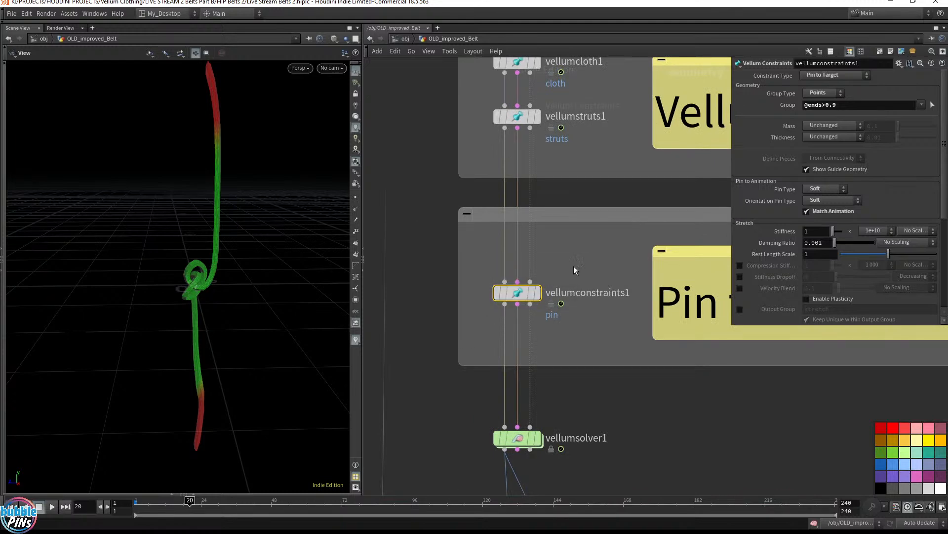
mouse_move(516, 440)
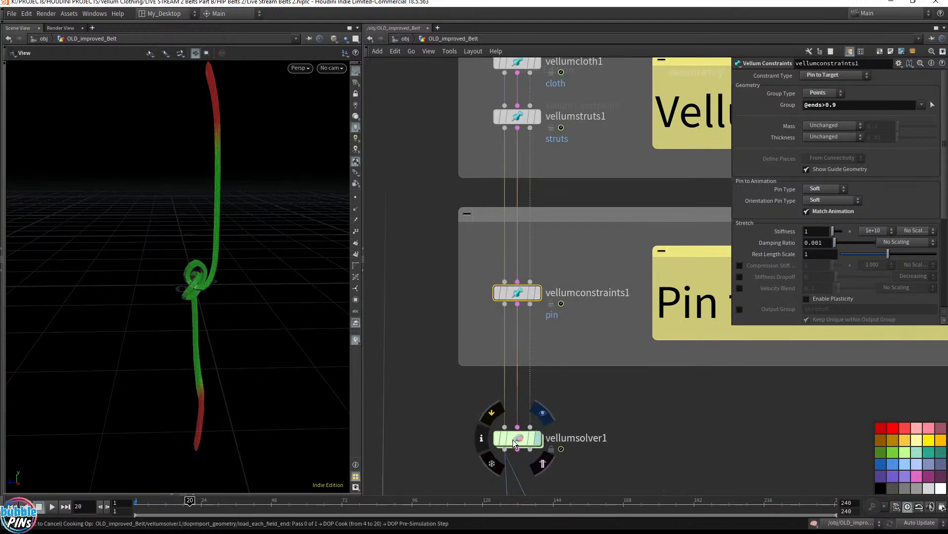
key("Escape")
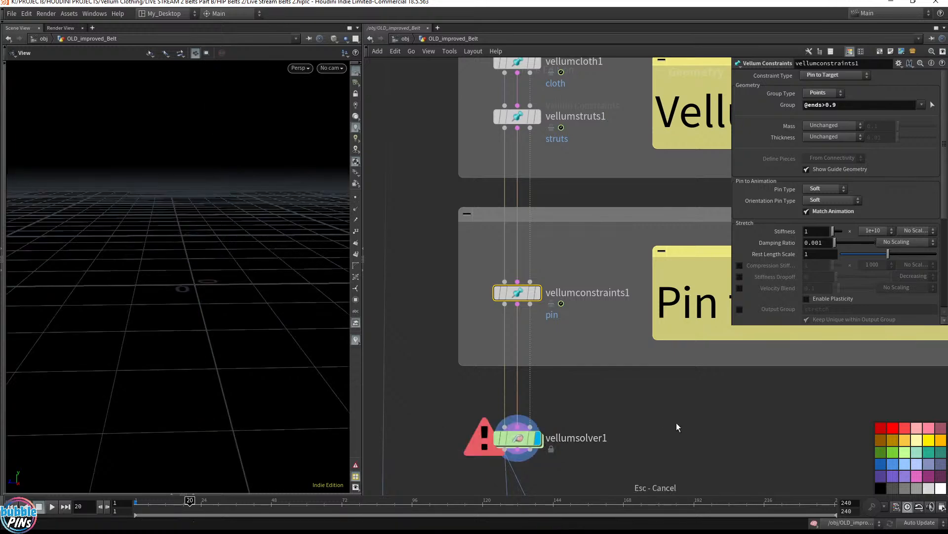
key("ctrl+Up")
middle_click_drag(184, 280, 366, 275)
left_click_drag(328, 271, 212, 292)
left_click(517, 439)
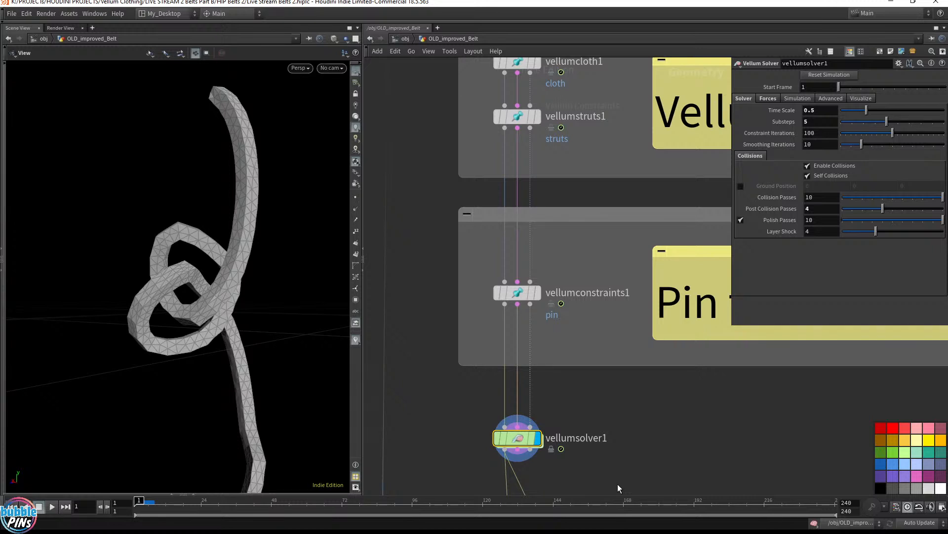
- Play the simulation to frame 24 and step between frames 23 and 25 to examine the tightened knot
key("Up")
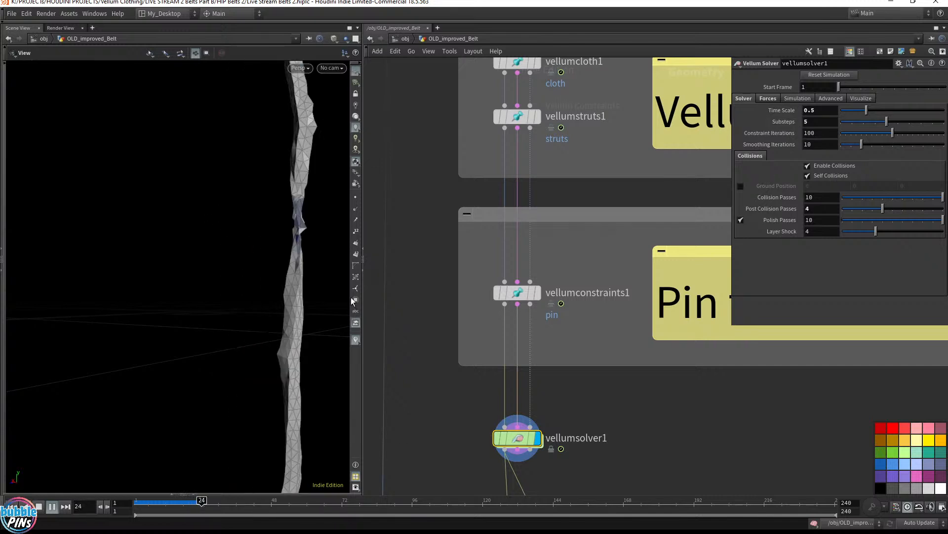
right_click_drag(319, 223, 266, 292)
key("Left")
key("Left")
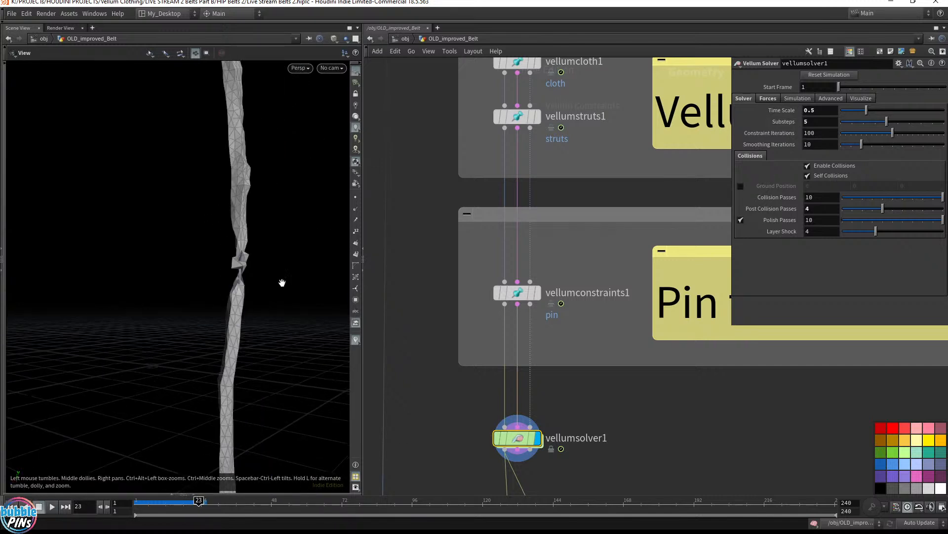
key("Right")
key("Right")
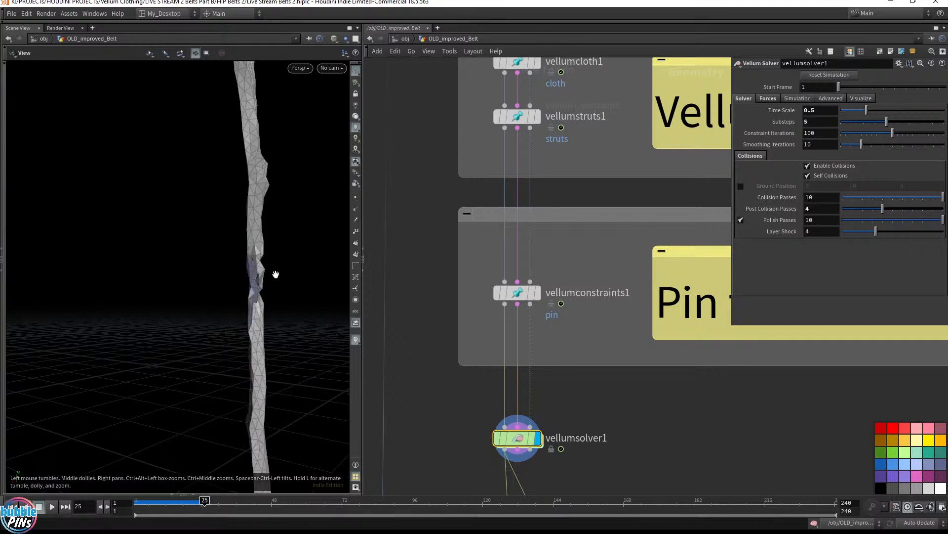
middle_click_drag(264, 211, 189, 205)
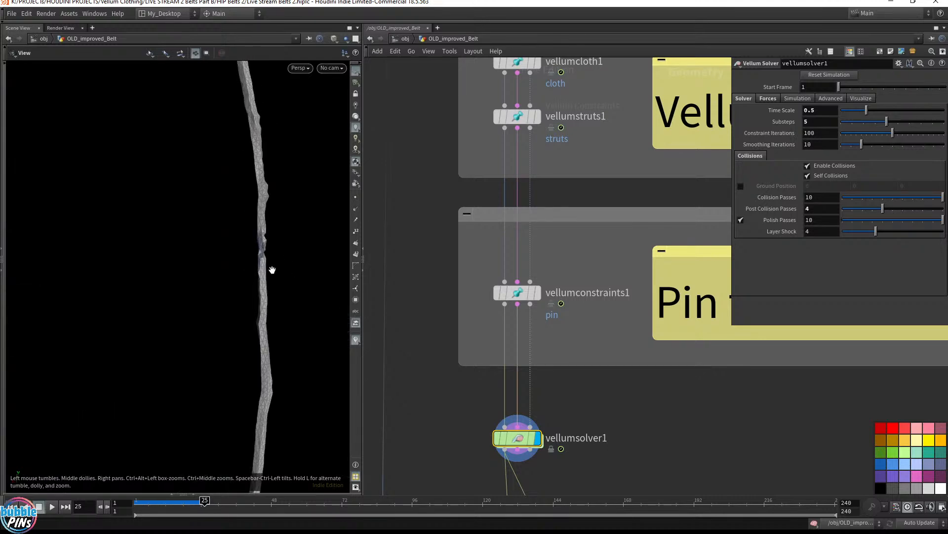
middle_click_drag(260, 253, 583, 239)
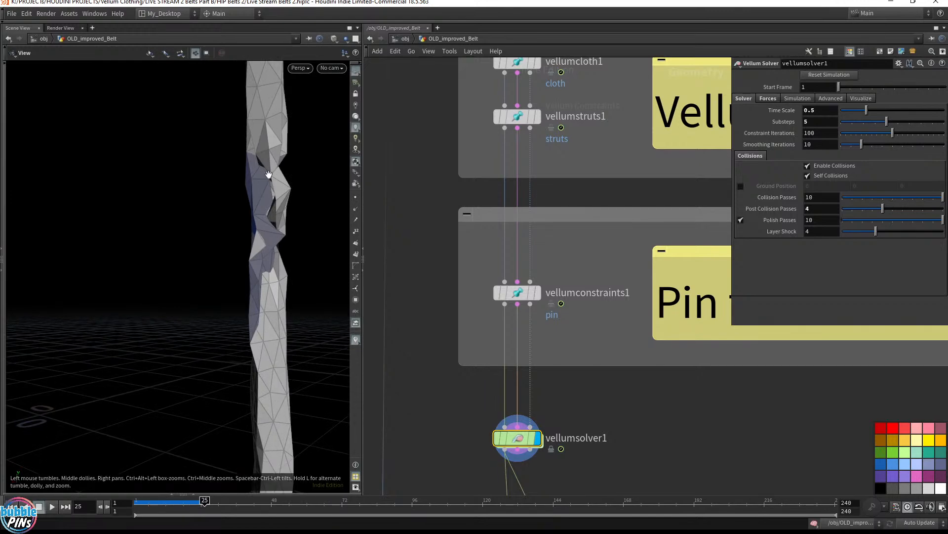
- Step the simulation back from frame 25 to frame 17, checking the knot's shape and collisions
key("Left")
key("Left")
key("Left")
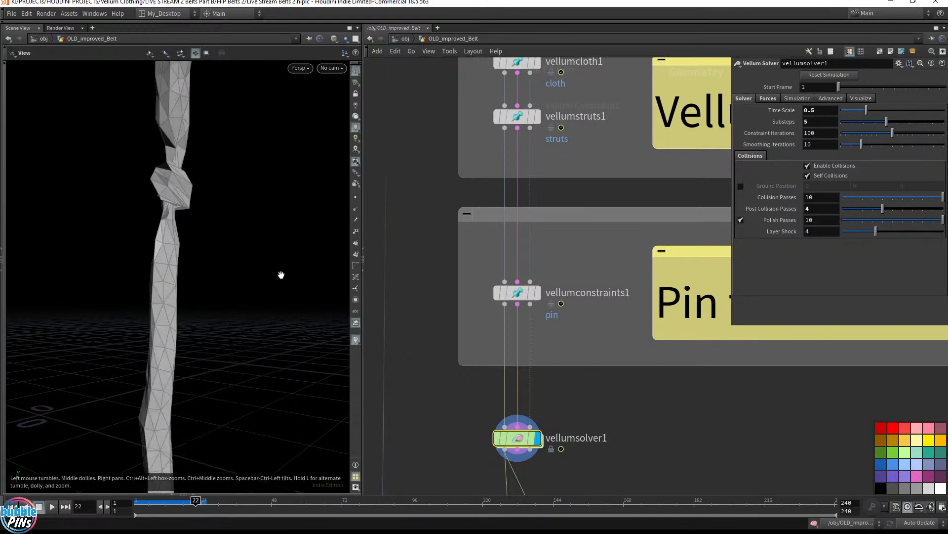
key("Left")
key("Left")
key("Left")
key("Left")
left_click_drag(218, 237, 253, 242)
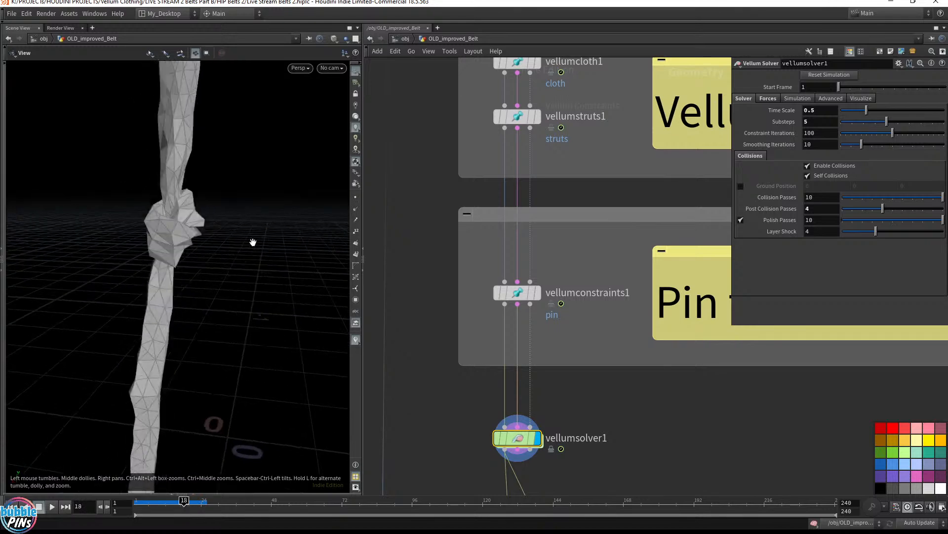
key("Left")
- Display the subdivide2 result to show the smoothed belt knot
scroll(508, 440, "down", 5)
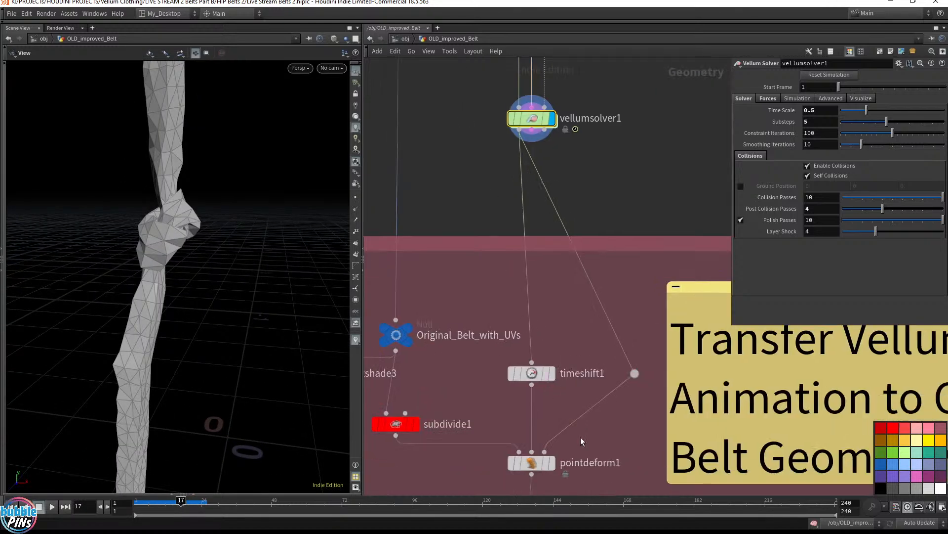
scroll(581, 439, "down", 5)
mouse_move(519, 404)
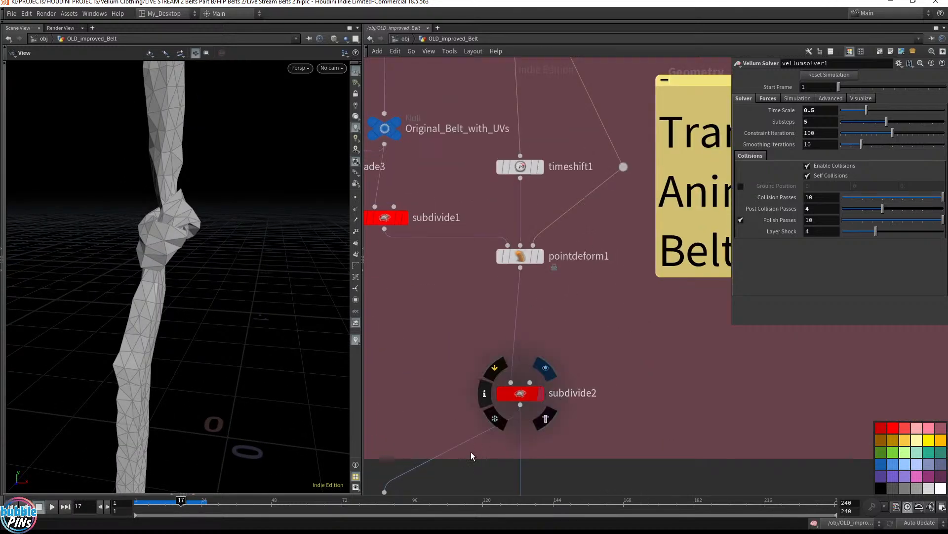
left_click_drag(222, 247, 254, 243)
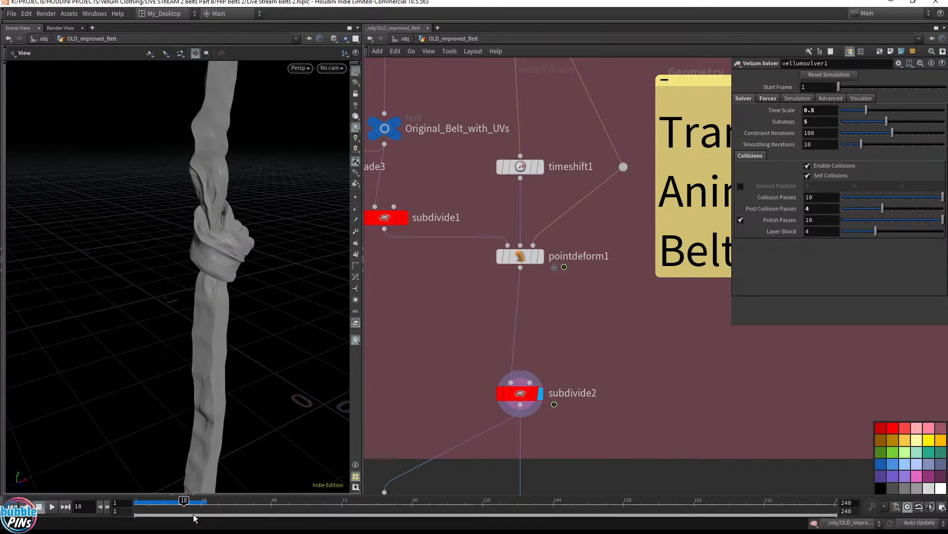
- Inspect the smoothed knot for intersections between frames 22 and 18 from several angles
left_click_drag(170, 192, 315, 180)
middle_click_drag(315, 180, 430, 167)
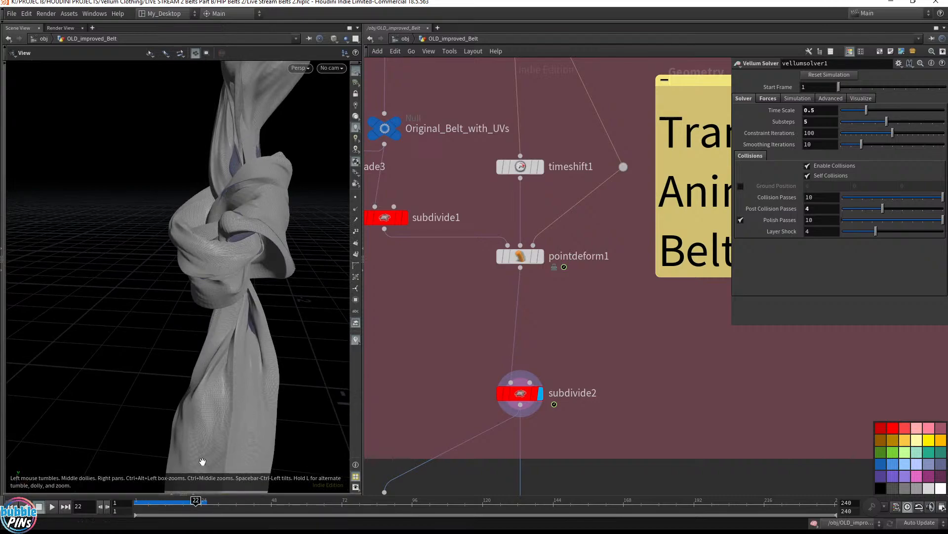
left_click_drag(229, 148, 278, 171)
middle_click_drag(213, 153, 258, 173)
left_click_drag(258, 173, 221, 174)
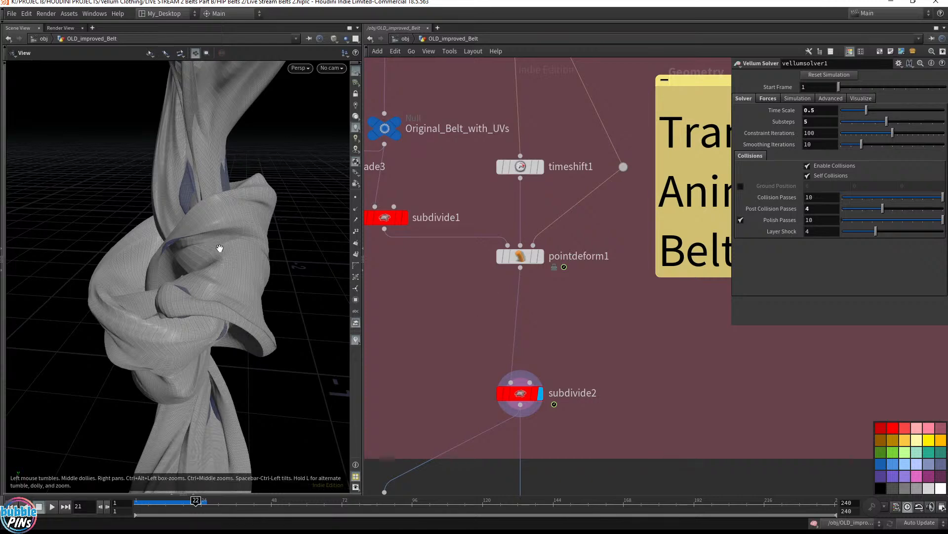
left_click_drag(218, 254, 255, 251)
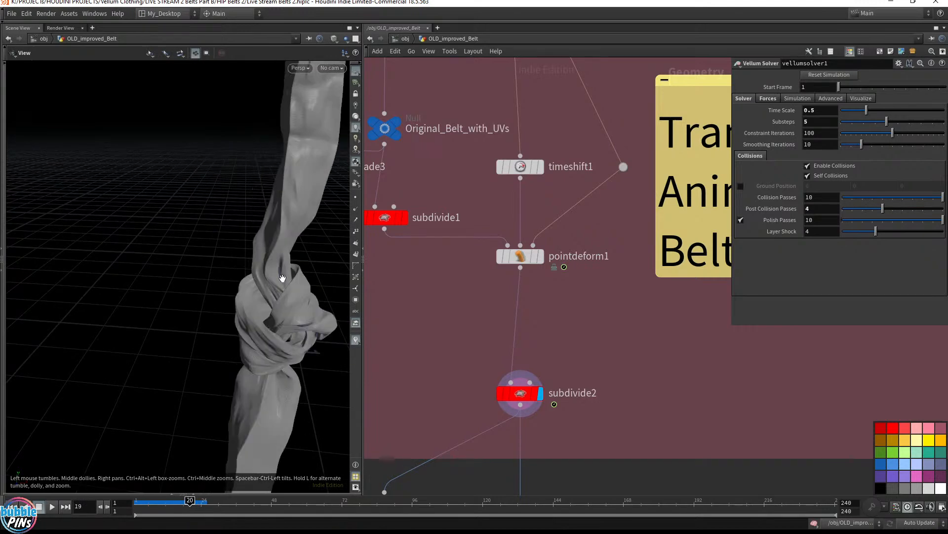
left_click_drag(295, 291, 302, 320)
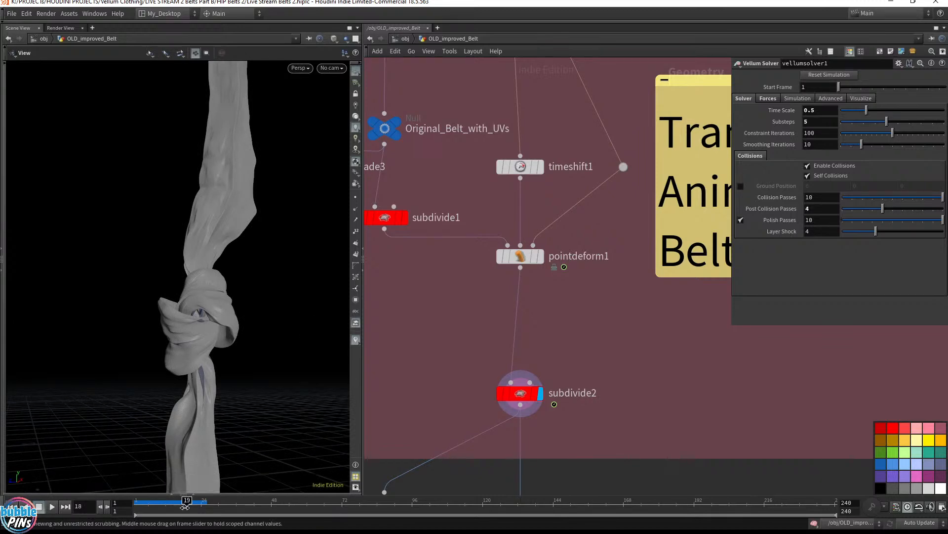
left_click_drag(237, 435, 282, 340)
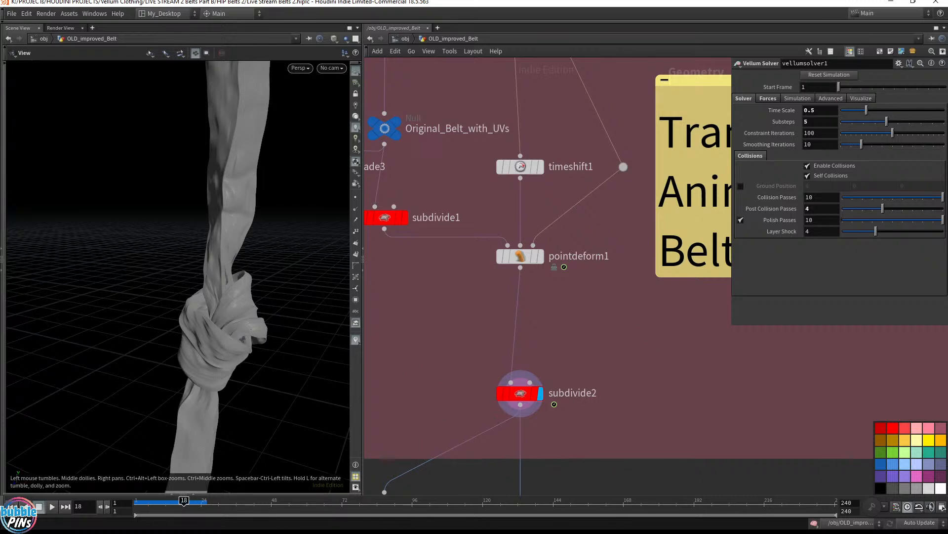
- Switch to the Belts Part B topics notes in Notepad and the YouTube live chat in Firefox to read the latest viewer messages
key("alt+Tab")
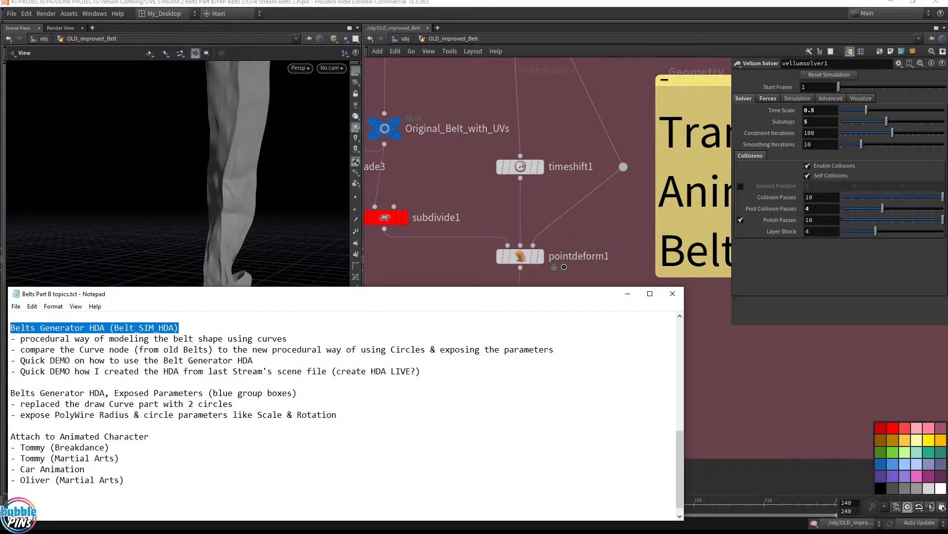
key("alt+Tab")
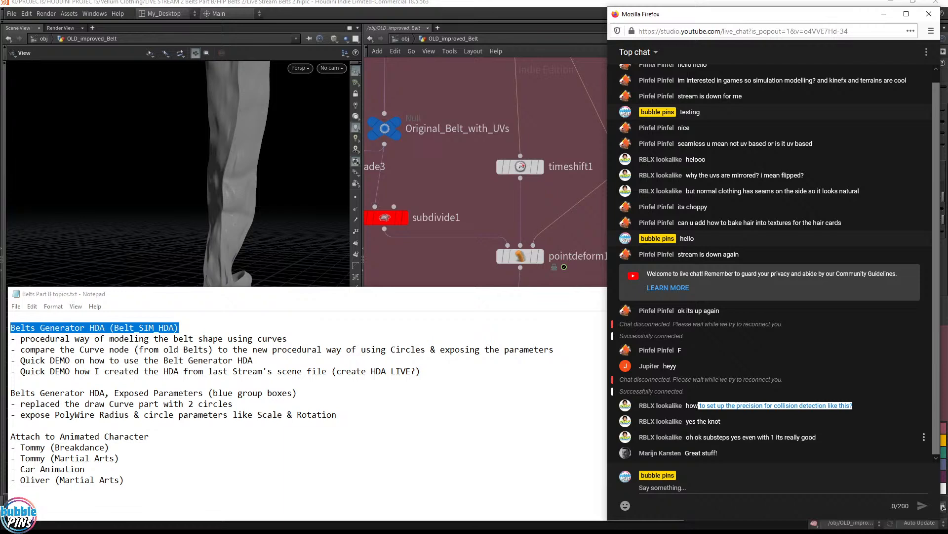
left_click(499, 388)
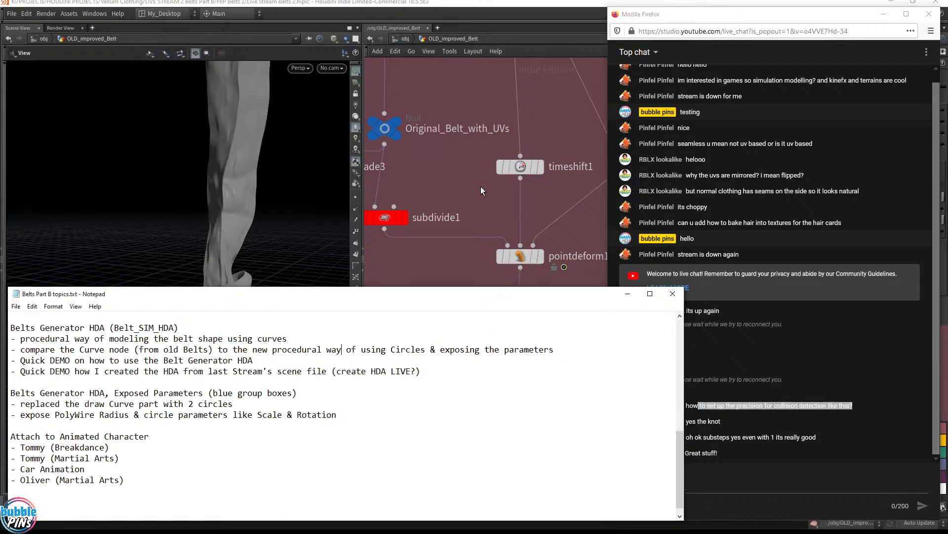
left_click(705, 459)
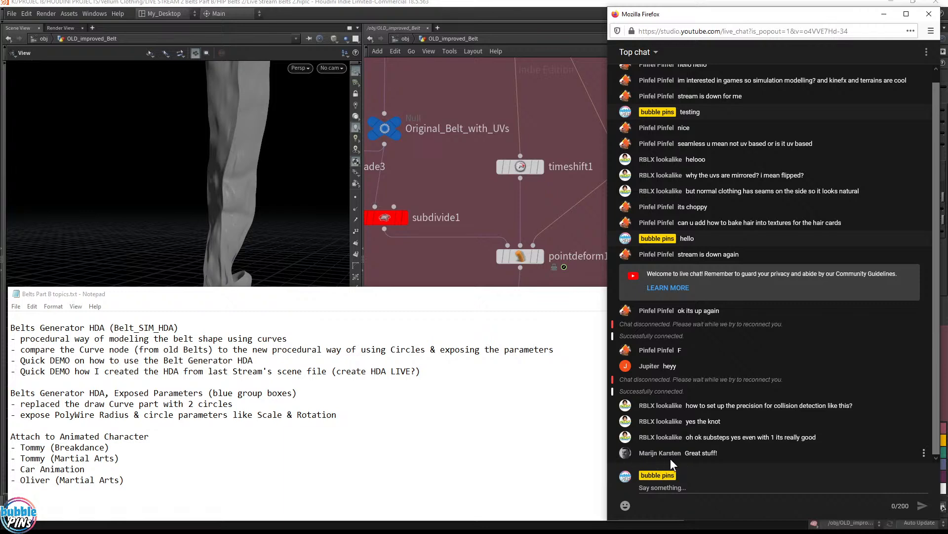
left_click_drag(685, 453, 755, 456)
left_click(693, 489)
- Return to the Notepad topics and highlight the line about the procedural way of modeling the belt shape using curves
left_click(338, 415)
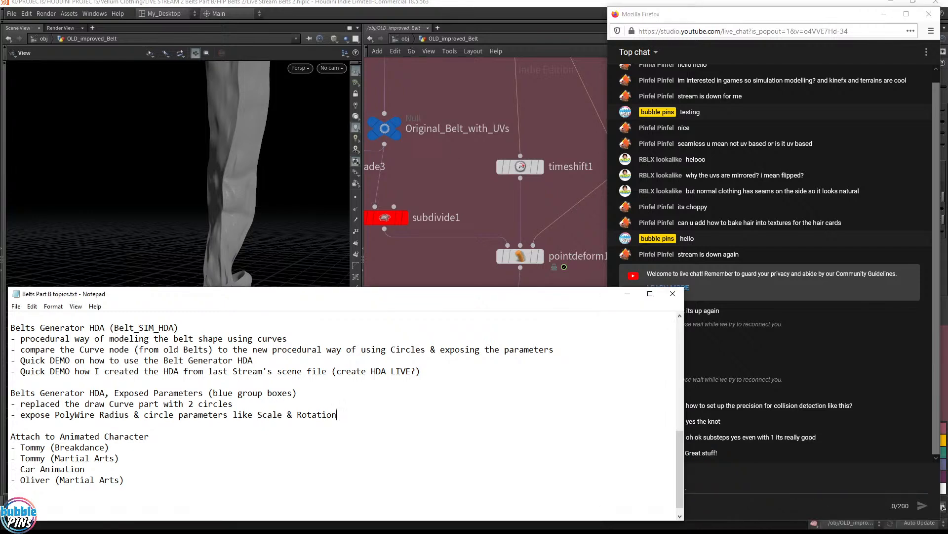
left_click_drag(36, 338, 287, 338)
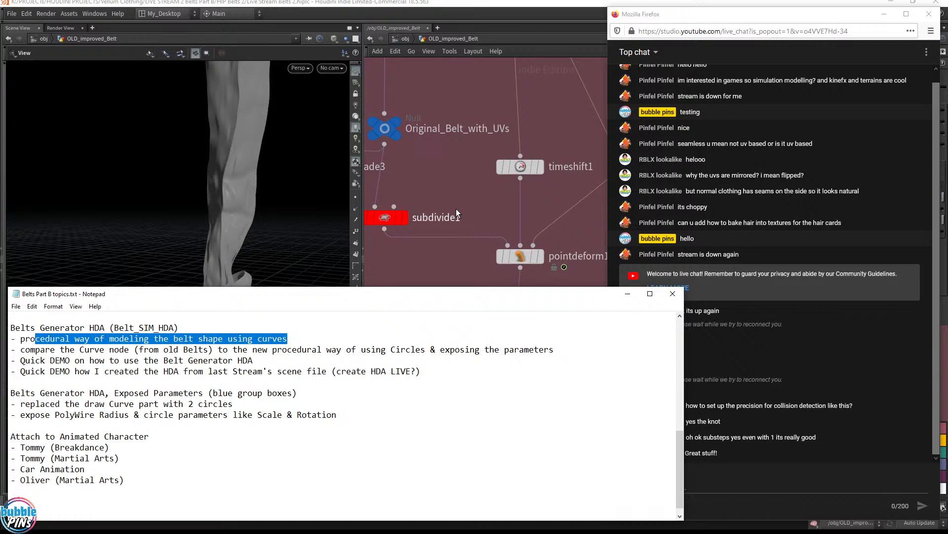
- Switch back to Houdini, leave the OLD_improved_Belt network and enter the Belt_SIM_HDA geometry network
left_click(411, 47)
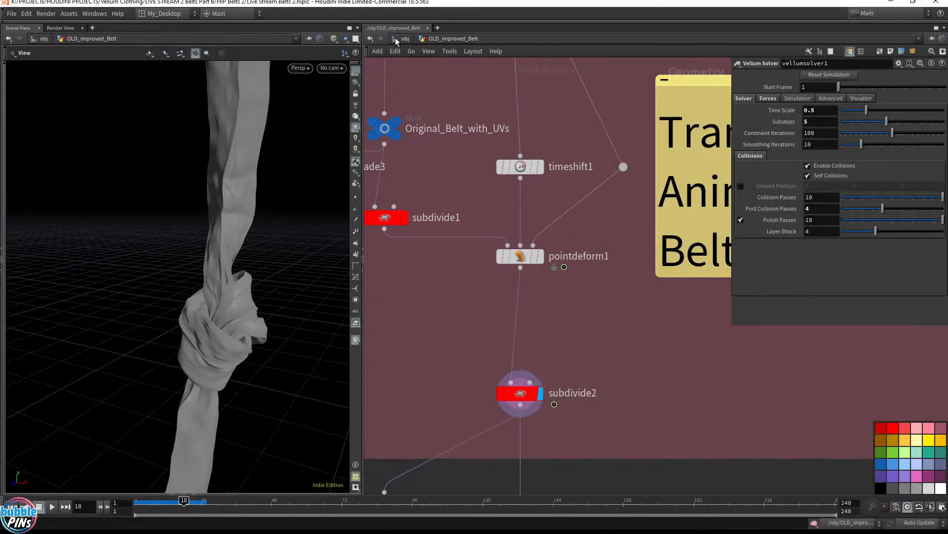
left_click(398, 38)
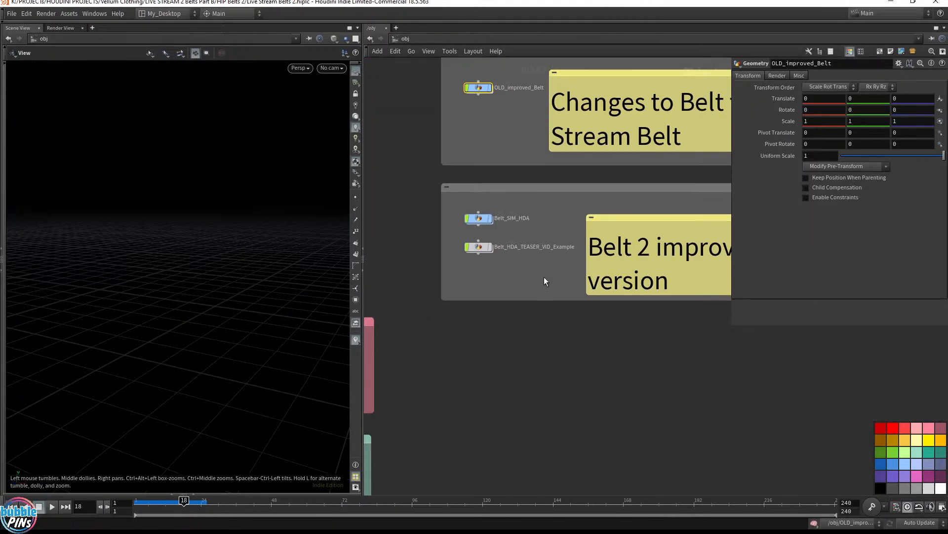
scroll(494, 232, "up", 5)
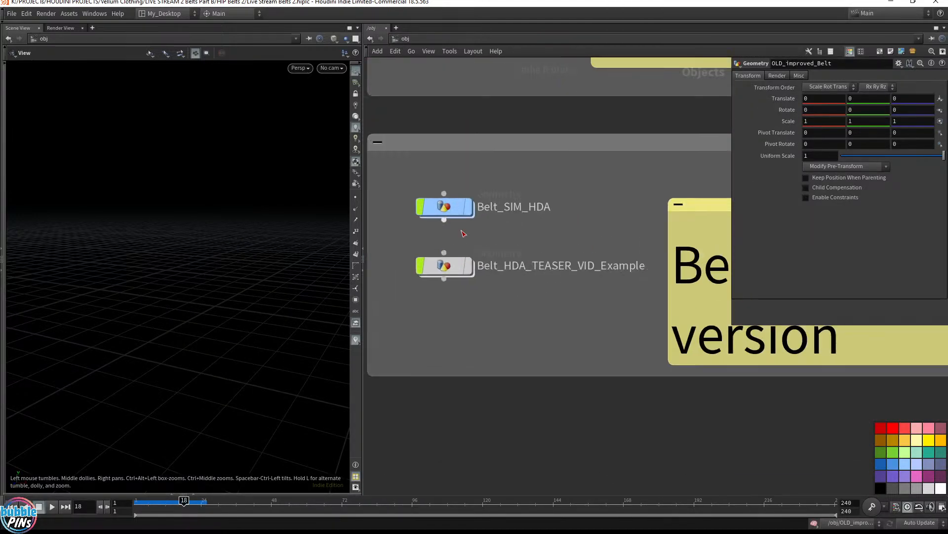
left_click(444, 208)
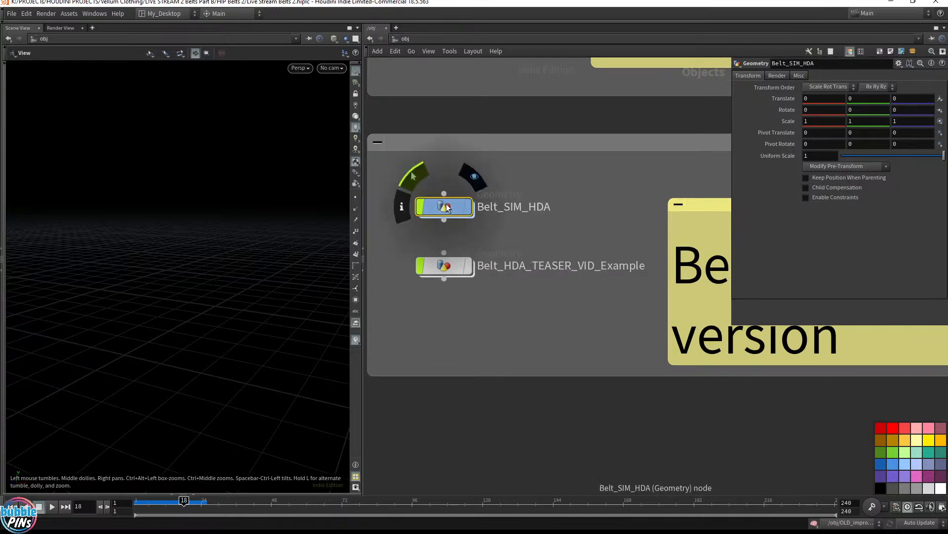
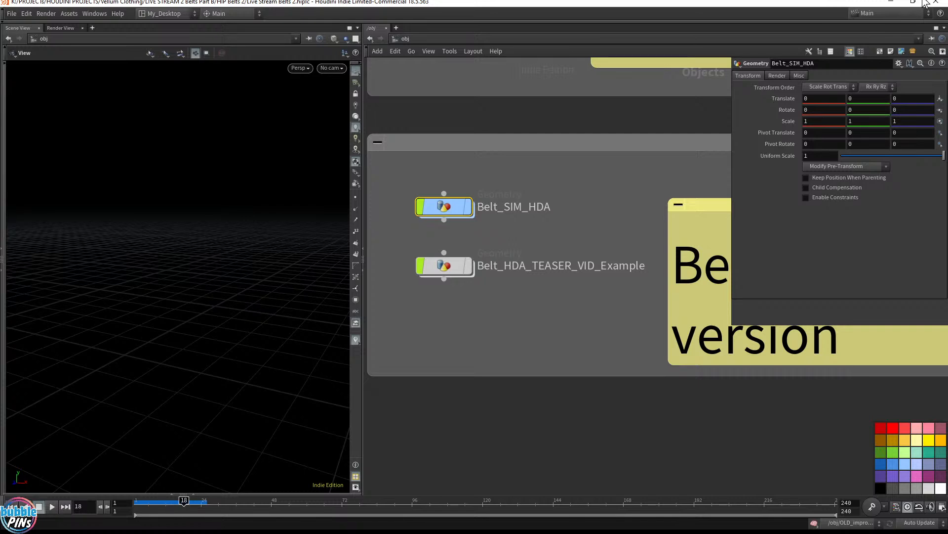
double_click(445, 209)
middle_click_drag(653, 289, 513, 300)
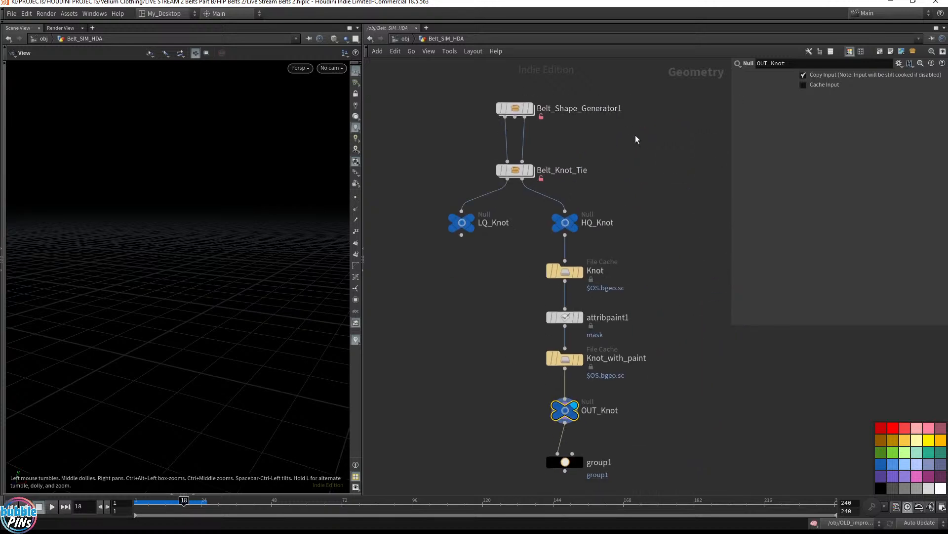
middle_click_drag(656, 186, 579, 182)
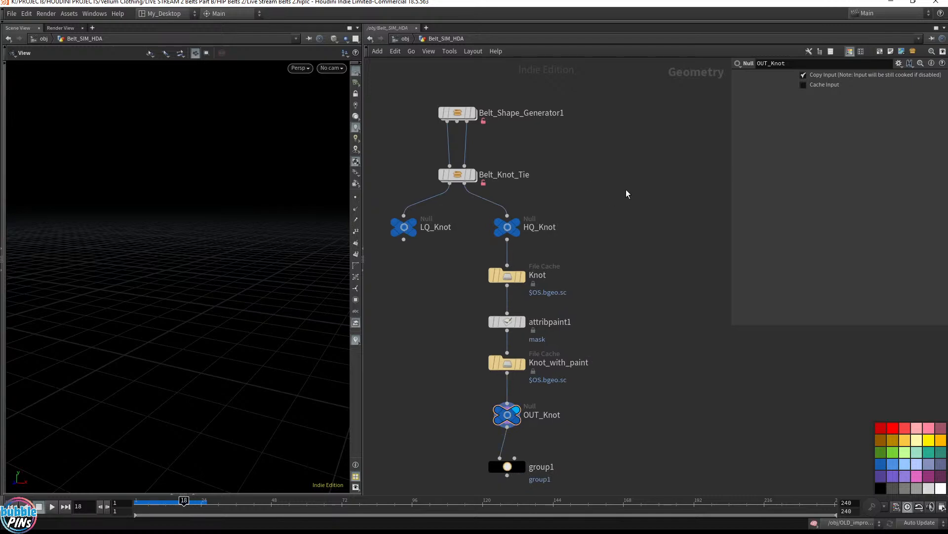
- Search the available nodes for "belt" inside the Belt_SIM_HDA network without adding one
key("Tab")
type("belt")
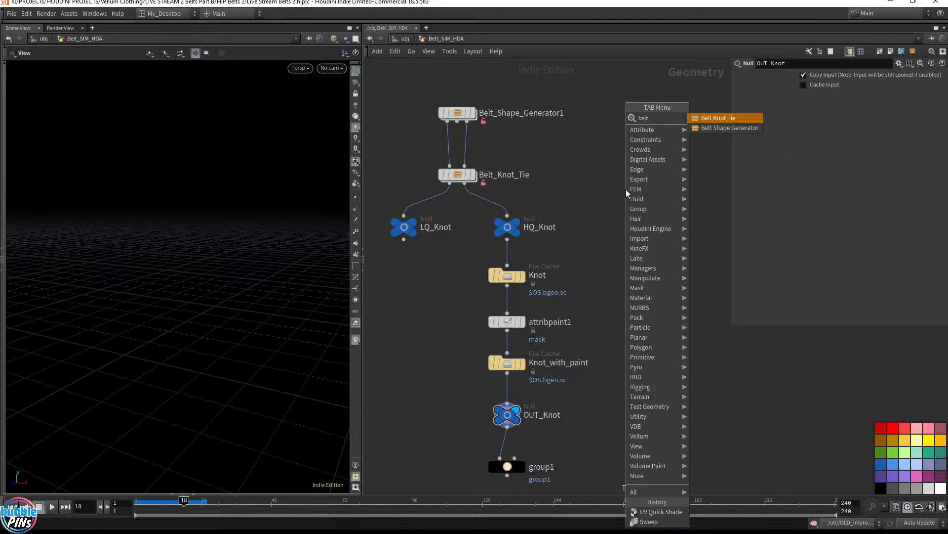
left_click(596, 143)
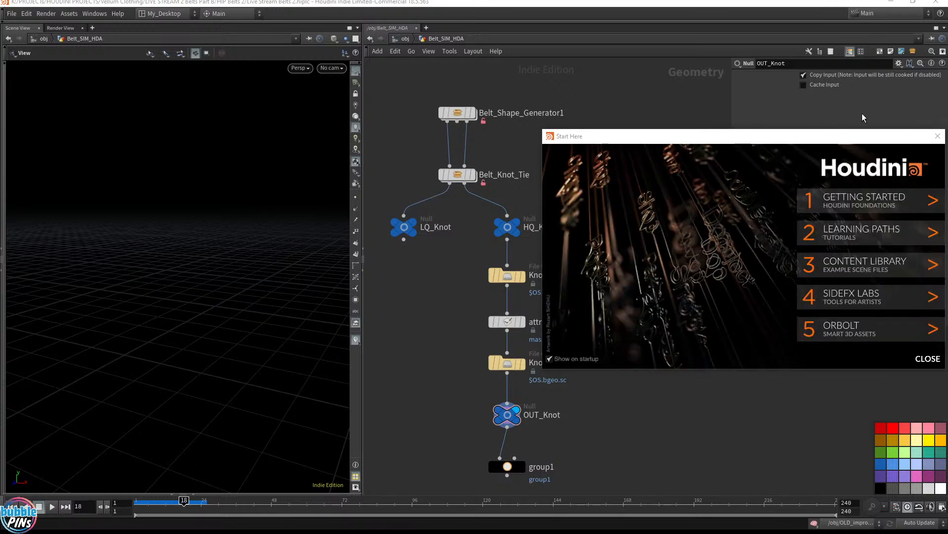
- Dismiss the Start Here window, arrange the new untitled.hip window over the main scene and switch it to the My_Desktop layout
left_click(938, 135)
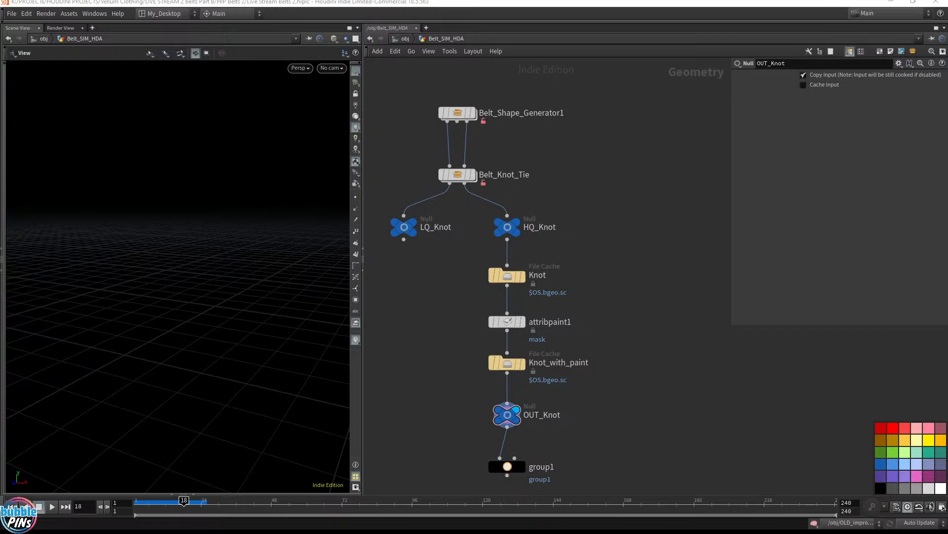
left_click_drag(444, 532, 578, 165)
left_click_drag(134, 156, 868, 229)
left_click_drag(947, 242, 519, 239)
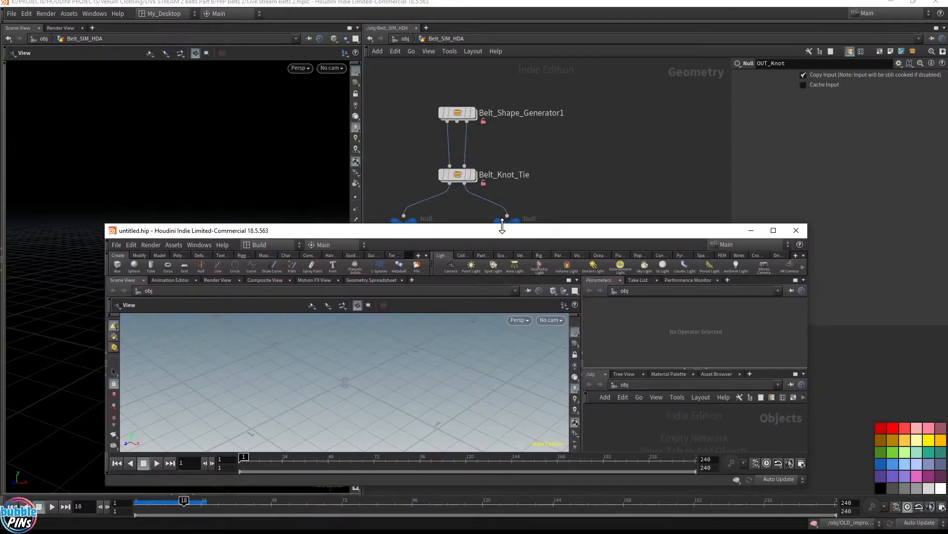
left_click(266, 245)
left_click(280, 337)
- Add a Geometry object to the untitled.hip scene and enter its empty network
key("Tab")
type("geo")
key("Return")
left_click(517, 368)
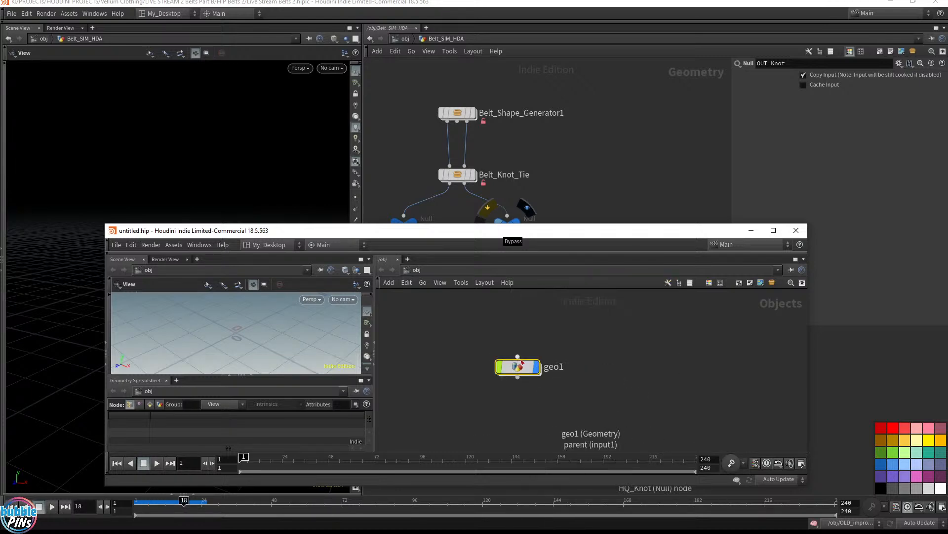
double_click(517, 369)
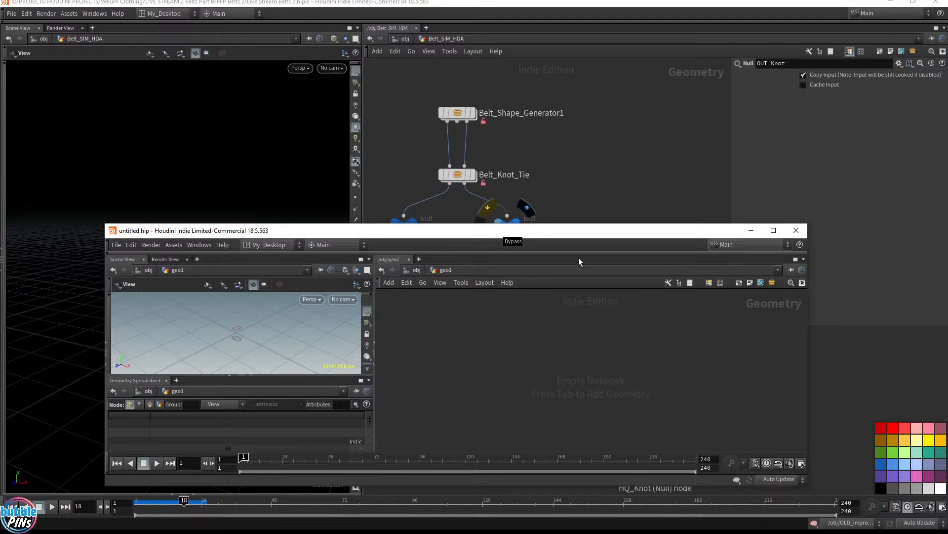
mouse_move(589, 226)
left_mouse_down()
mouse_move(599, 196)
mouse_move(597, 229)
left_mouse_up()
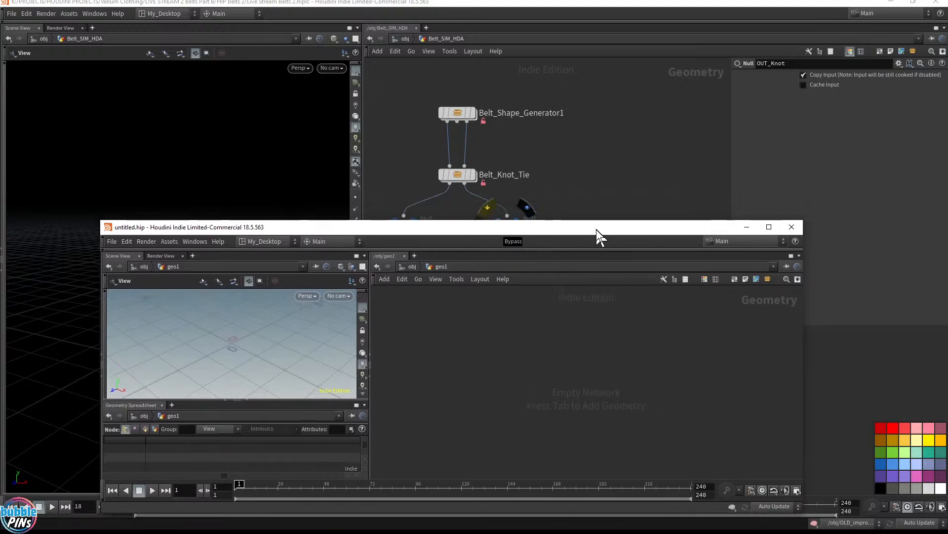
- Check the belt scene, then search the available nodes for "bel" in the untitled.hip geometry network
left_click(250, 3)
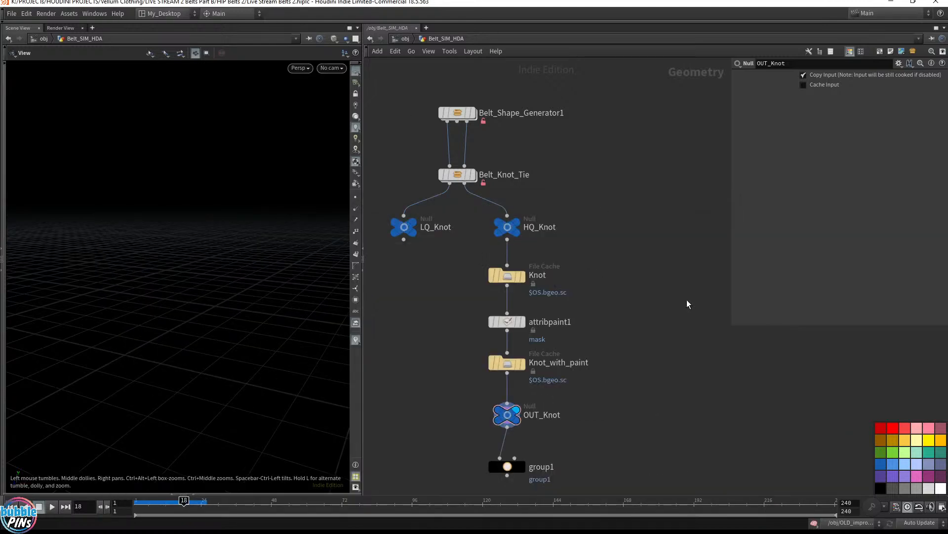
key("alt+Tab")
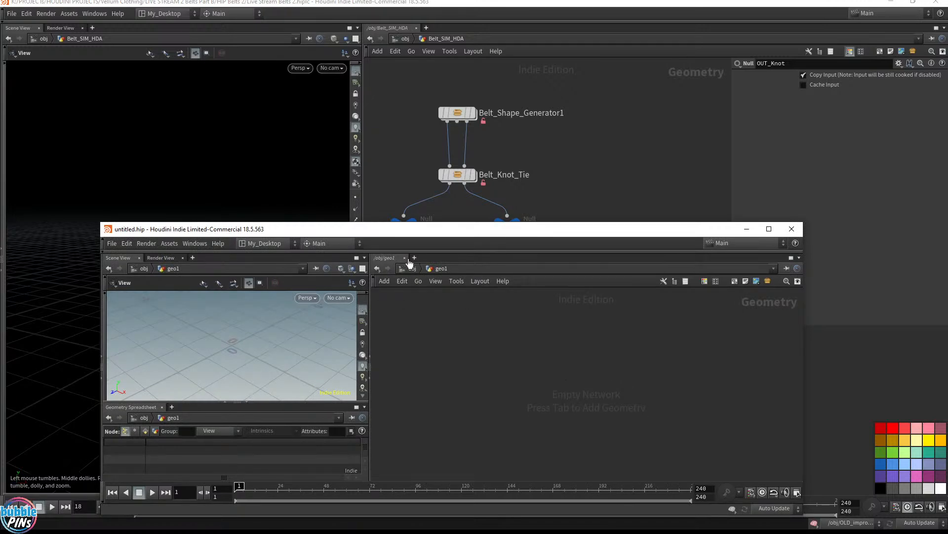
key("Tab")
type("bel")
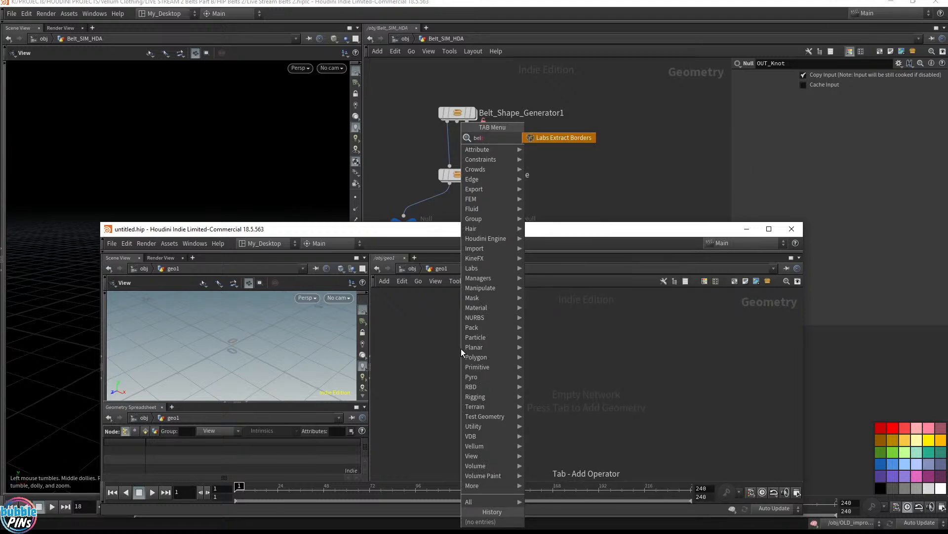
left_click(671, 348)
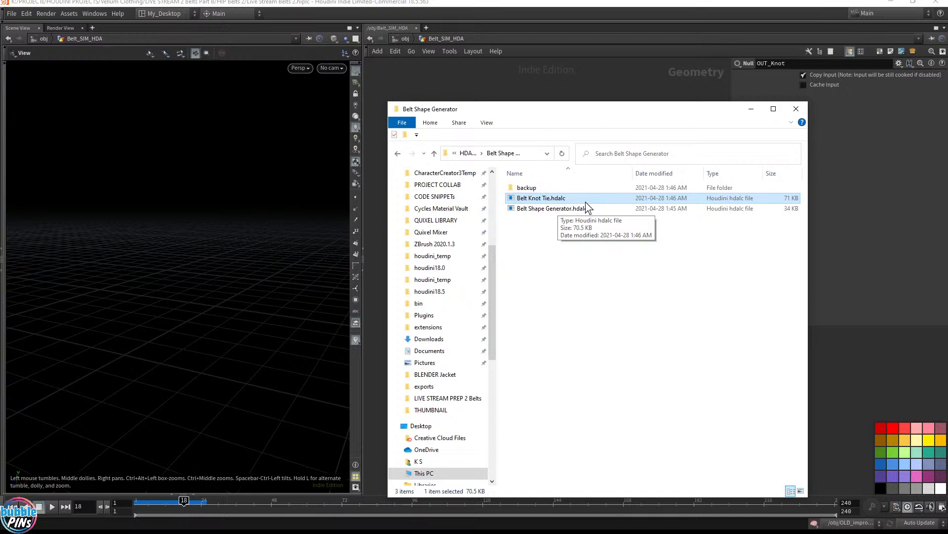
- Examine the Belt Shape Generator folder in File Explorer, marking its path and the two .hdalc files, then return to Houdini
left_click(522, 282)
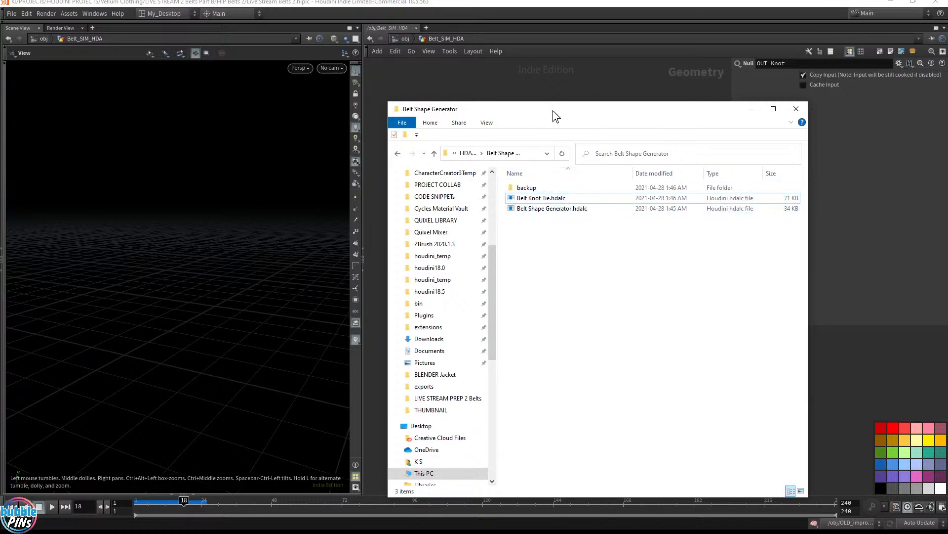
left_click_drag(573, 111, 258, 252)
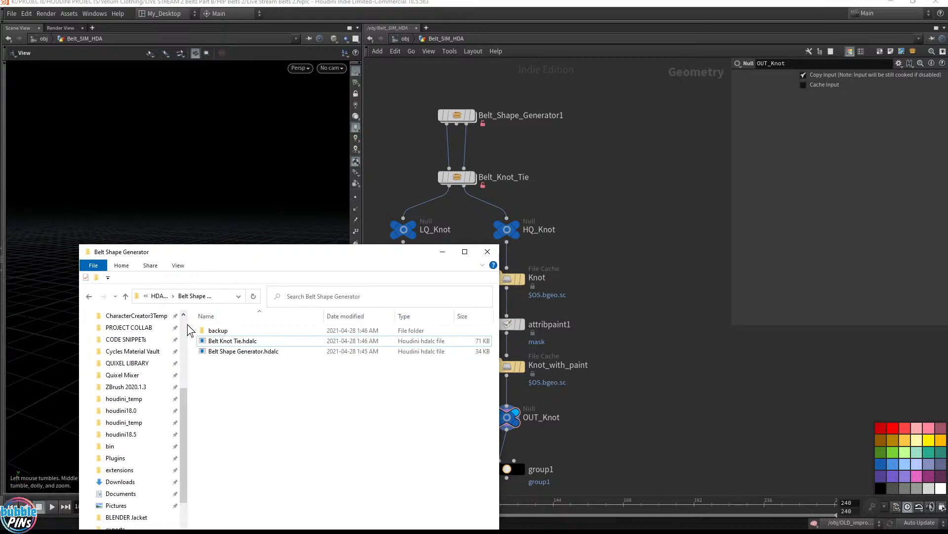
left_click(214, 299)
left_click(311, 386)
left_click_drag(322, 391, 236, 339)
left_click(683, 194)
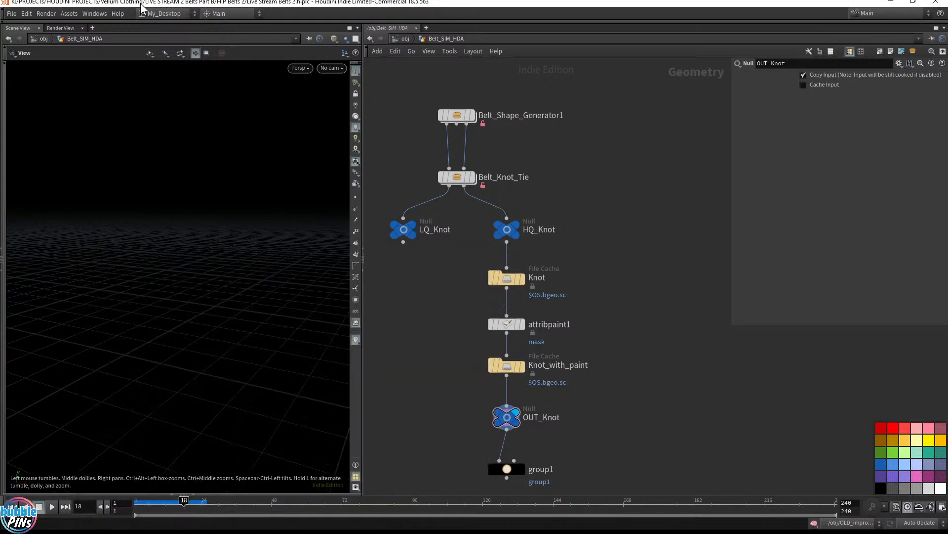
- Start installing a digital asset library in the belt scene with Current HIP File Only as the install target
left_click(70, 15)
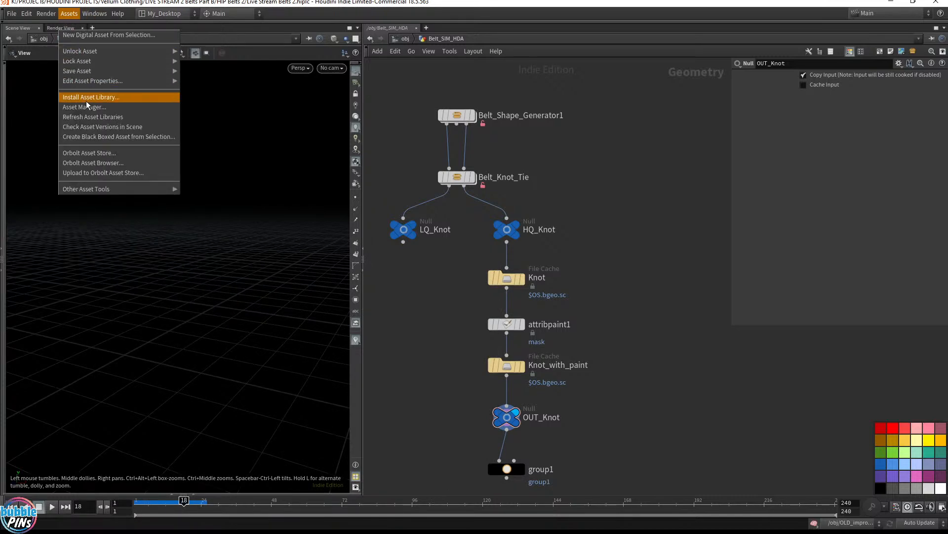
left_click(89, 100)
left_click_drag(83, 19, 258, 141)
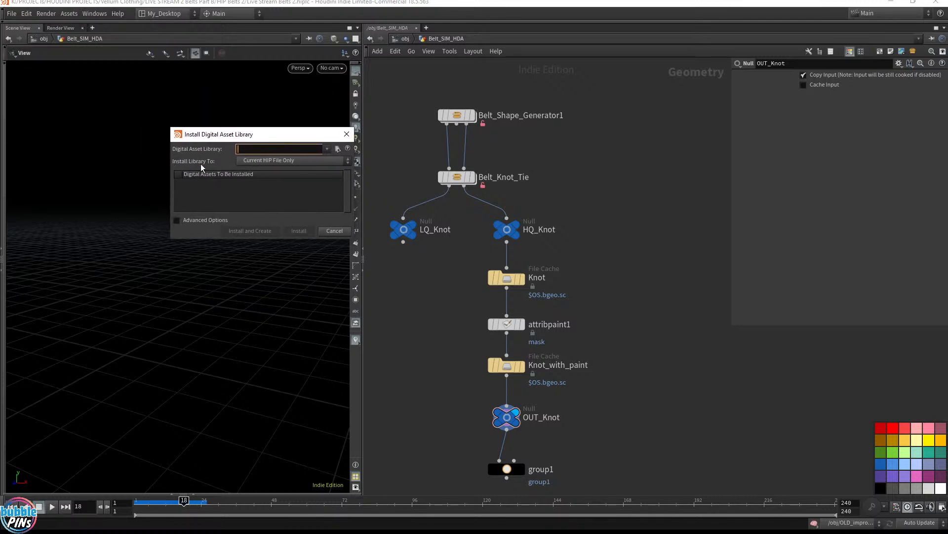
left_click(280, 162)
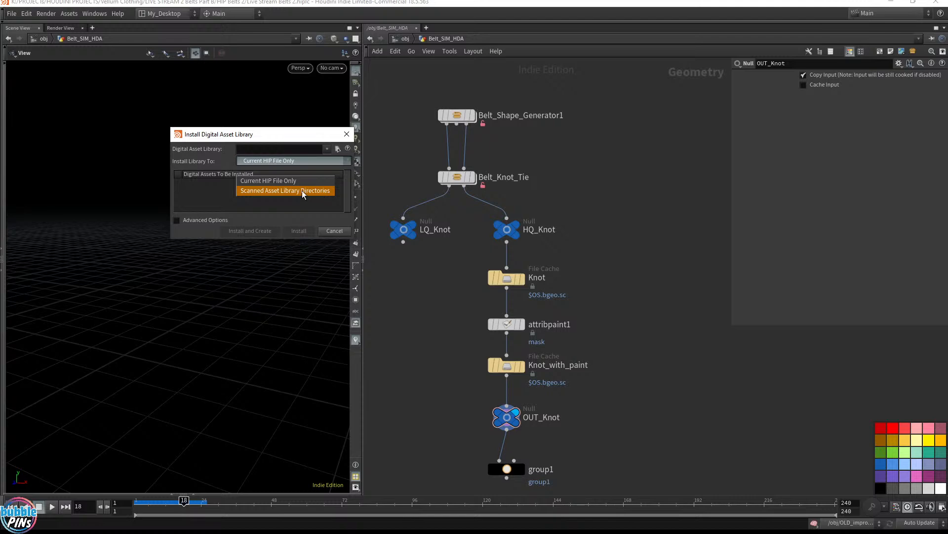
left_click(272, 181)
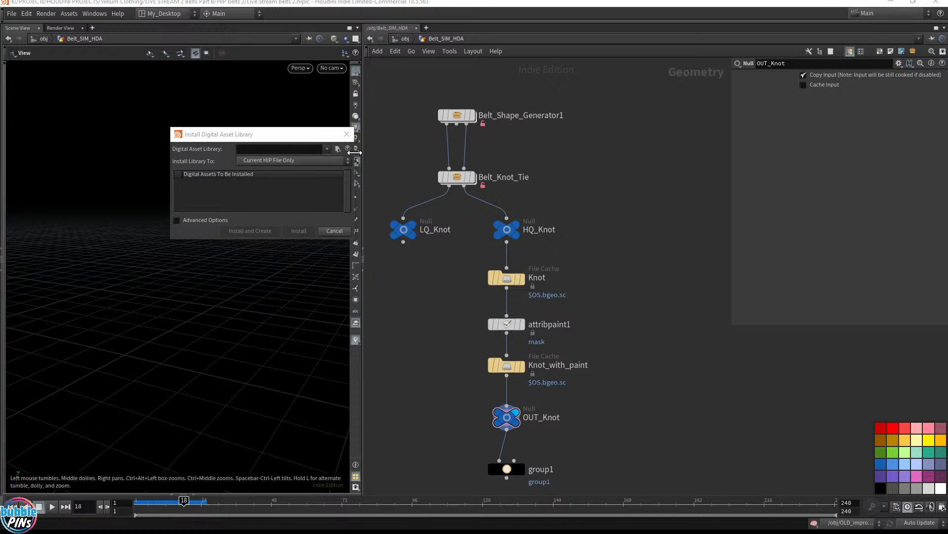
- Install Belt Knot Tie.hdalc and Belt Shape Generator.hdalc from the Vellum Clothing HDA ASSETS folder
left_click(337, 149)
double_click(285, 40)
type("K:/PROJECTs/HOUDINI PROJECTS/Vellum Clothing/HDA ASSETS")
key("Return")
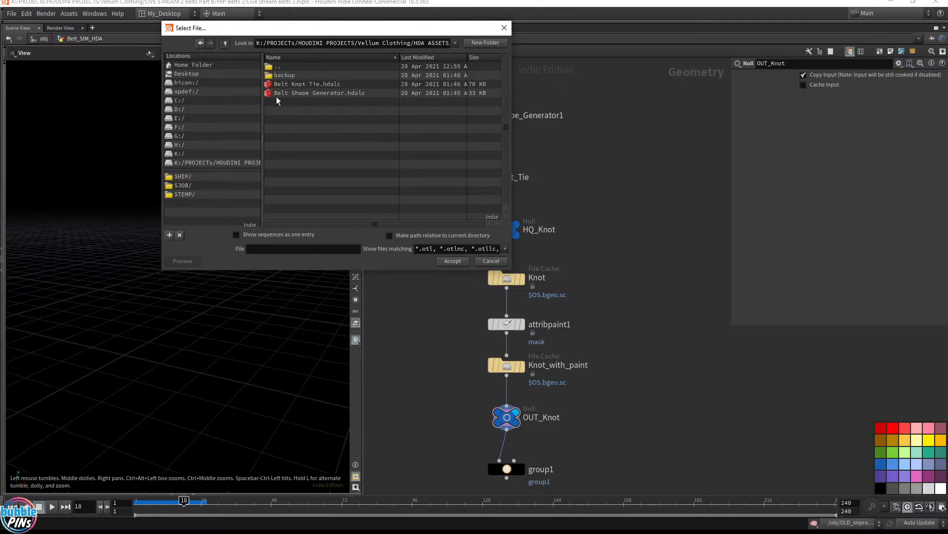
left_click(326, 93)
left_click(321, 87)
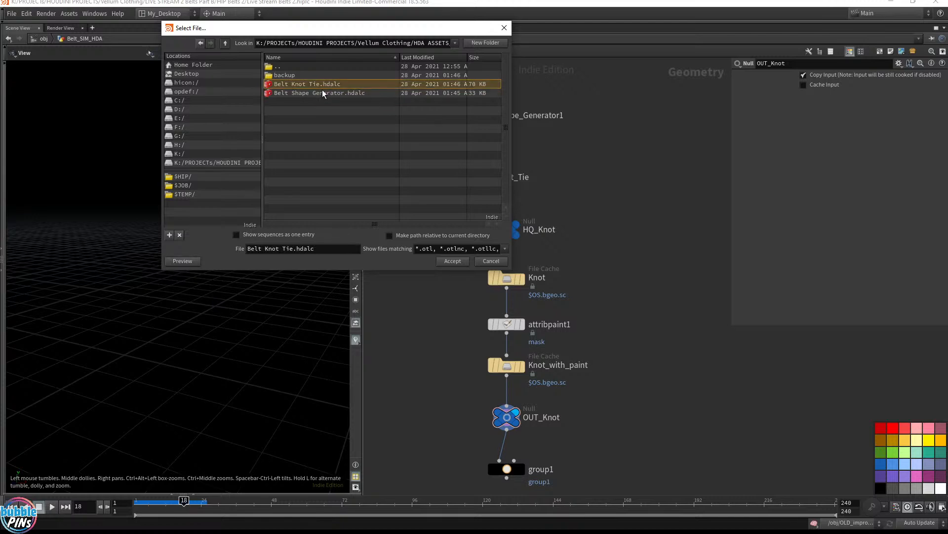
left_click(323, 93, "shift")
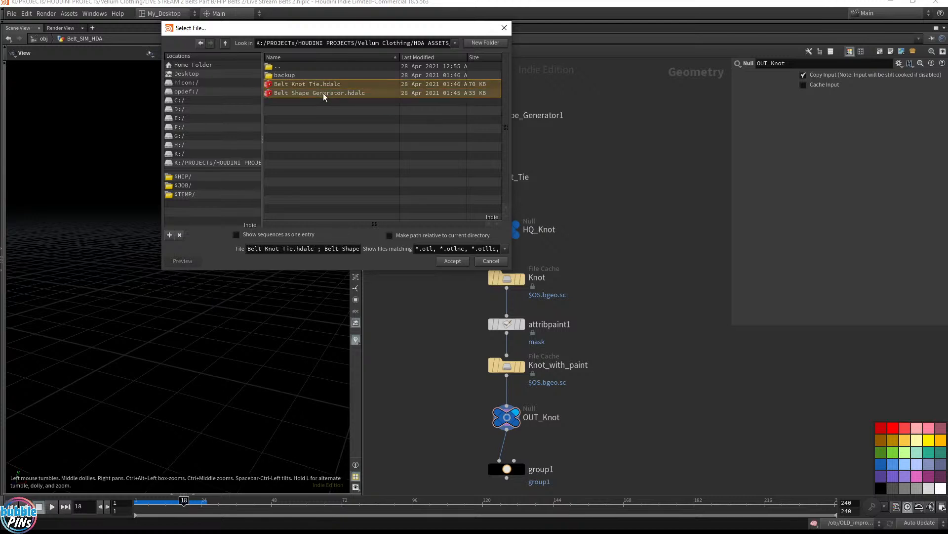
left_click(445, 260)
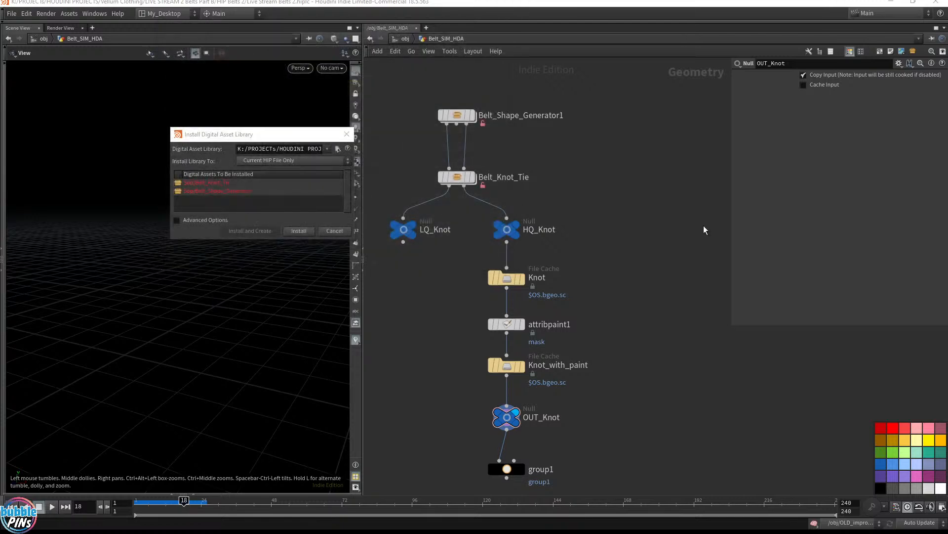
left_click(300, 232)
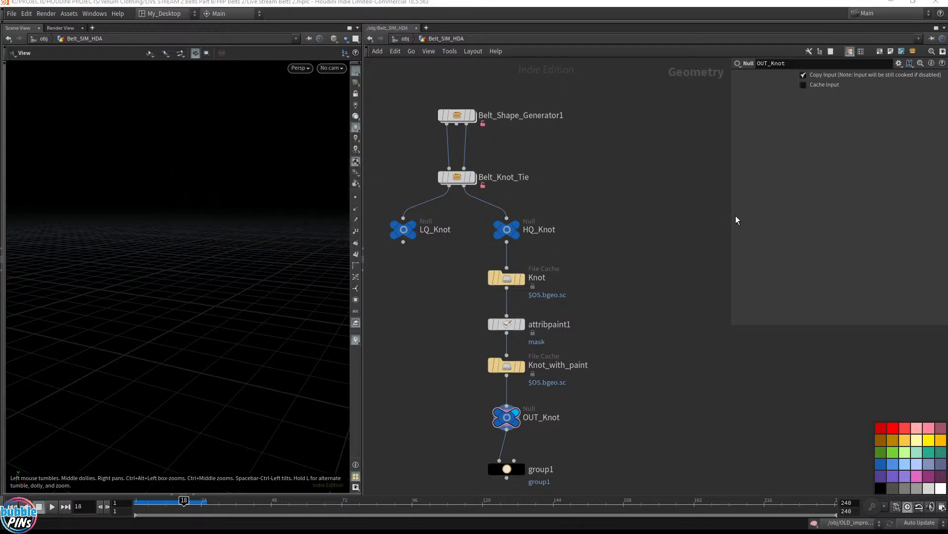
- Search the available nodes for "belt" inside the Belt_SIM_HDA network and again at object level
key("Tab")
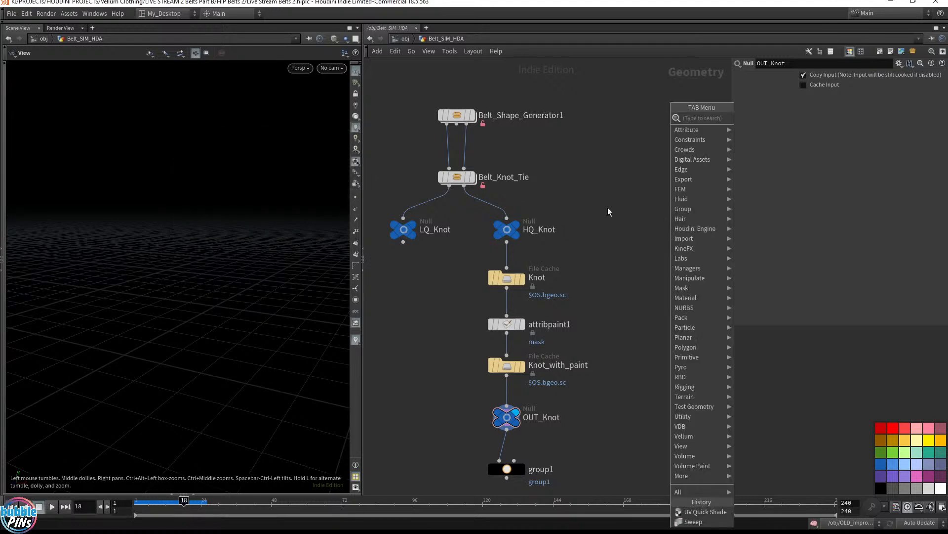
key("Tab")
type("belt")
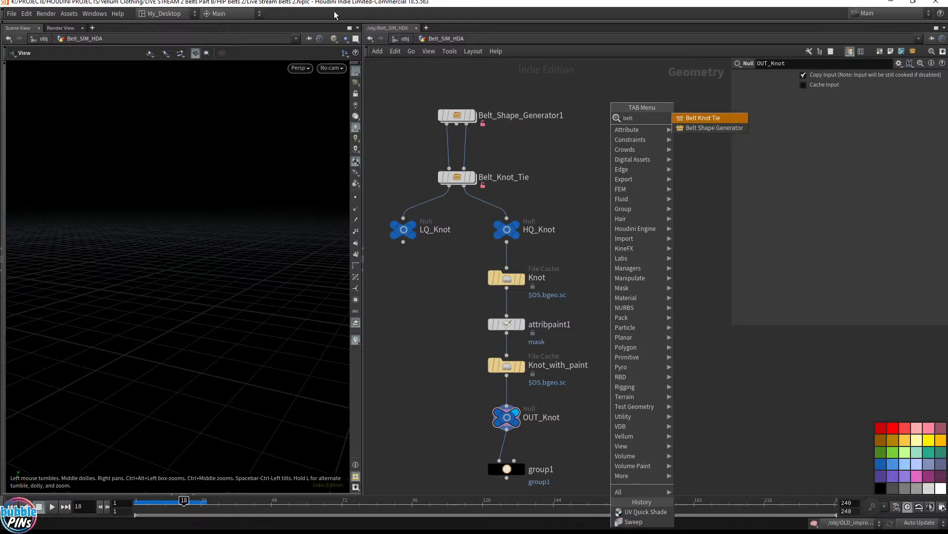
left_click(405, 38)
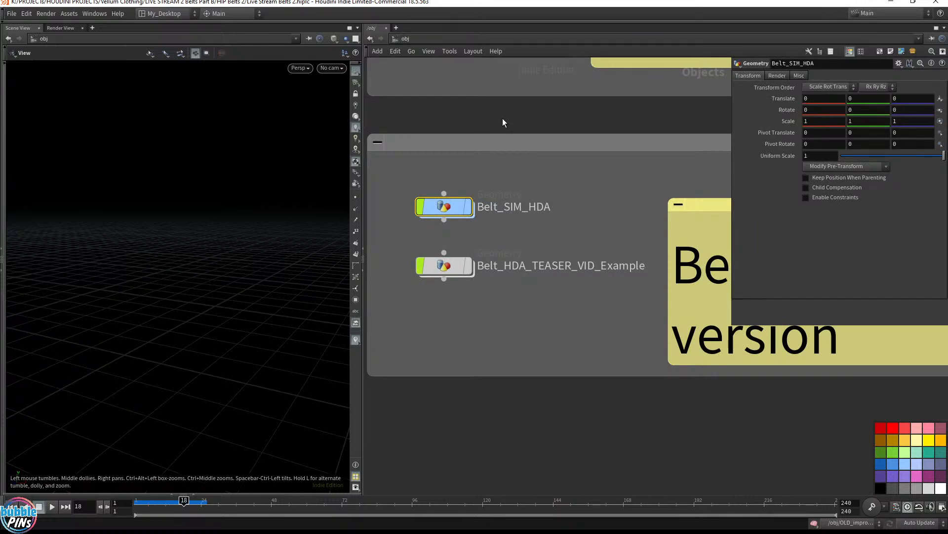
key("Tab")
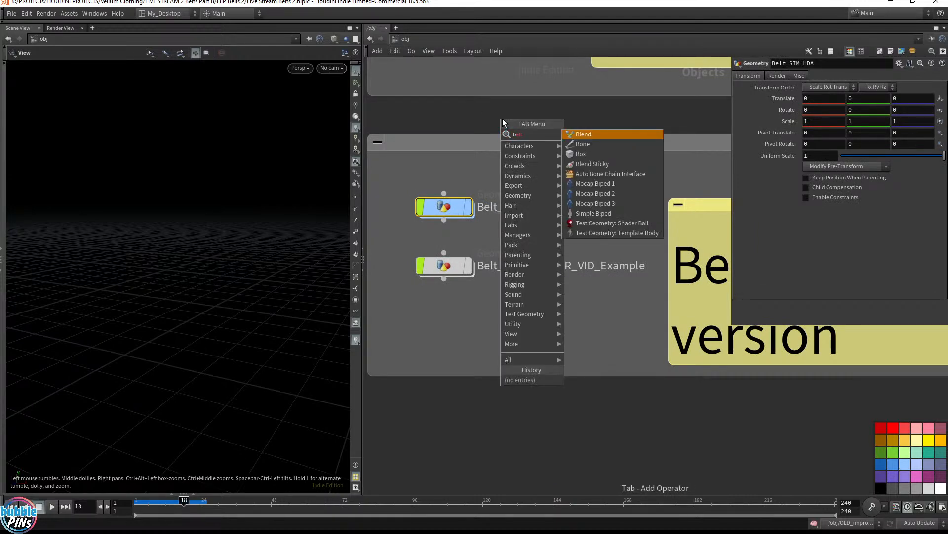
- Re-enter the Belt_SIM_HDA network, display the Belt_Shape_Generator1 result and frame the belt shape in the viewport
double_click(444, 206)
left_click(602, 203)
left_click_drag(526, 132, 436, 85)
left_click_drag(533, 132, 415, 91)
mouse_move(470, 115)
left_click(476, 97)
key("f")
left_click_drag(216, 282, 129, 262)
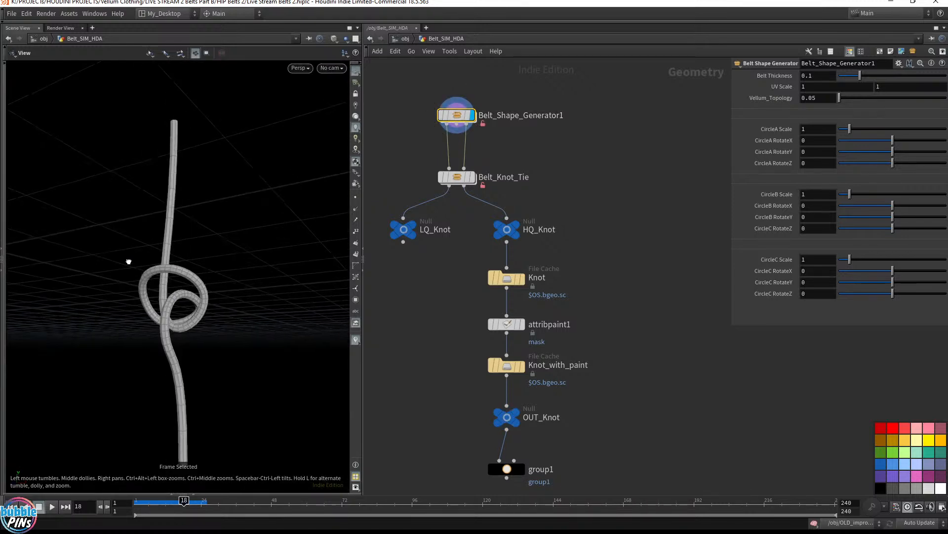
- Add a Belt Shape Generator node in an empty area of the Belt_SIM_HDA network and display its result
key("Tab")
type("bel")
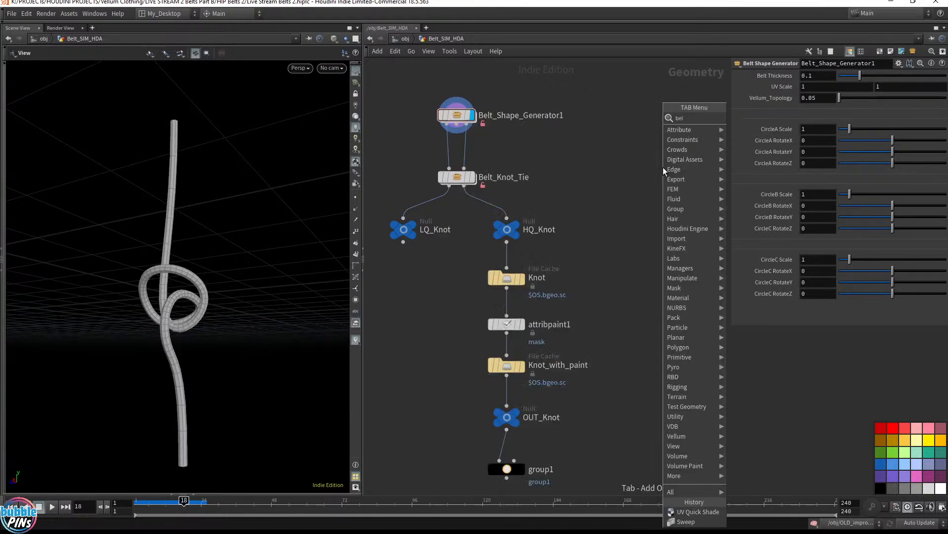
key("Return")
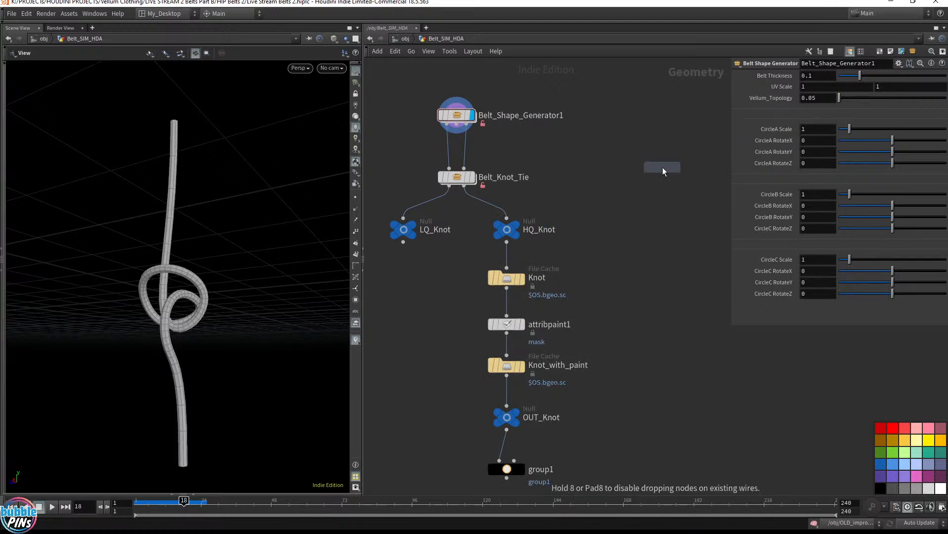
left_click(635, 119)
middle_click_drag(677, 176, 460, 195)
left_click_drag(415, 135, 590, 127)
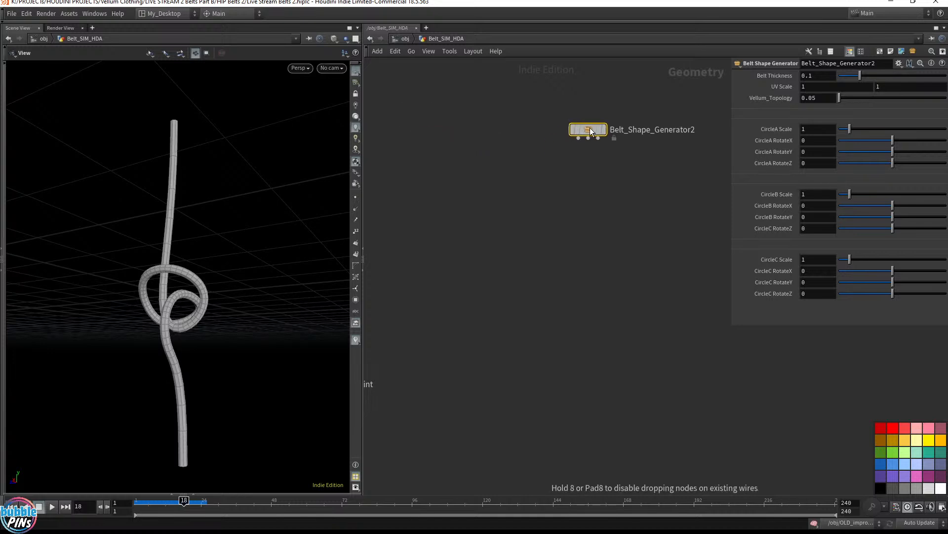
left_click(605, 131)
middle_click_drag(647, 197, 563, 187)
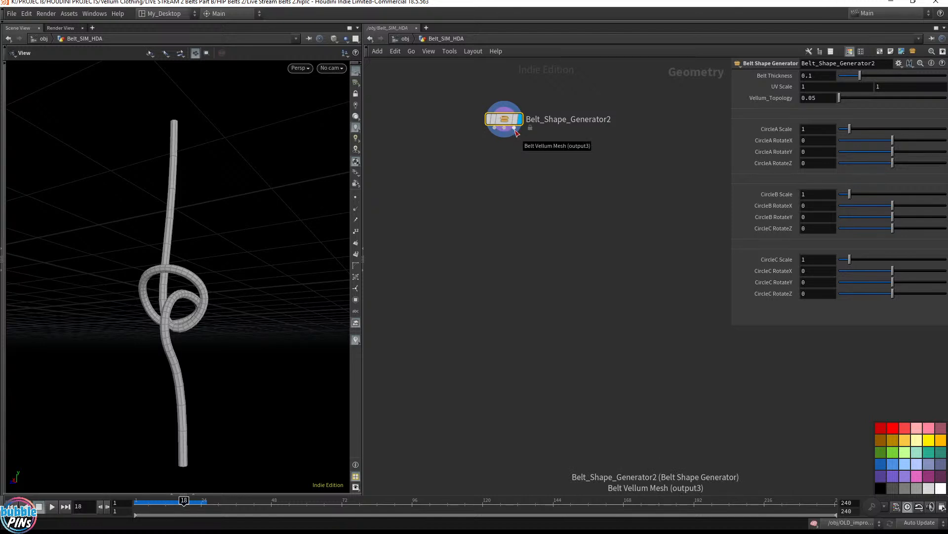
- Try wiring a Null named Belt to the new Belt Shape Generator's first output, and delete it
left_click(514, 131)
key("Tab")
type("nul")
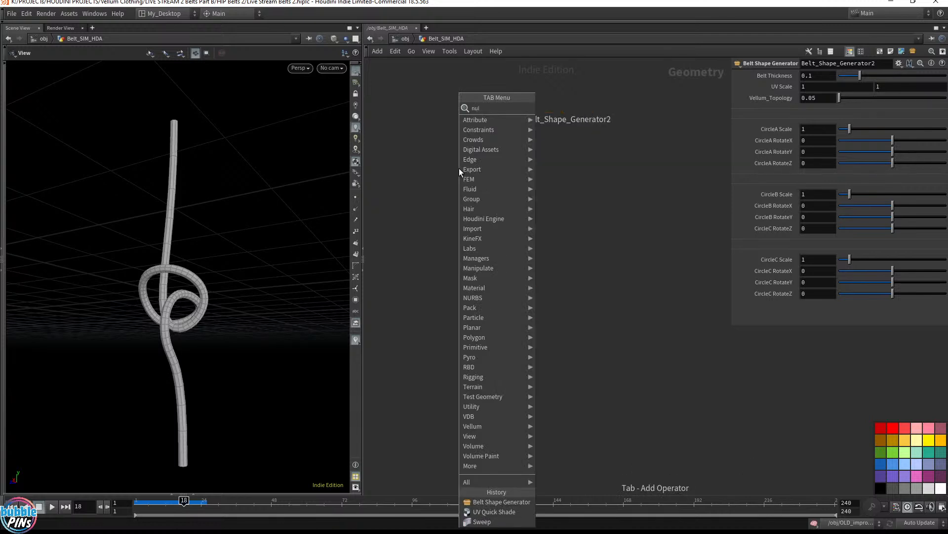
key("Return")
left_click(458, 167)
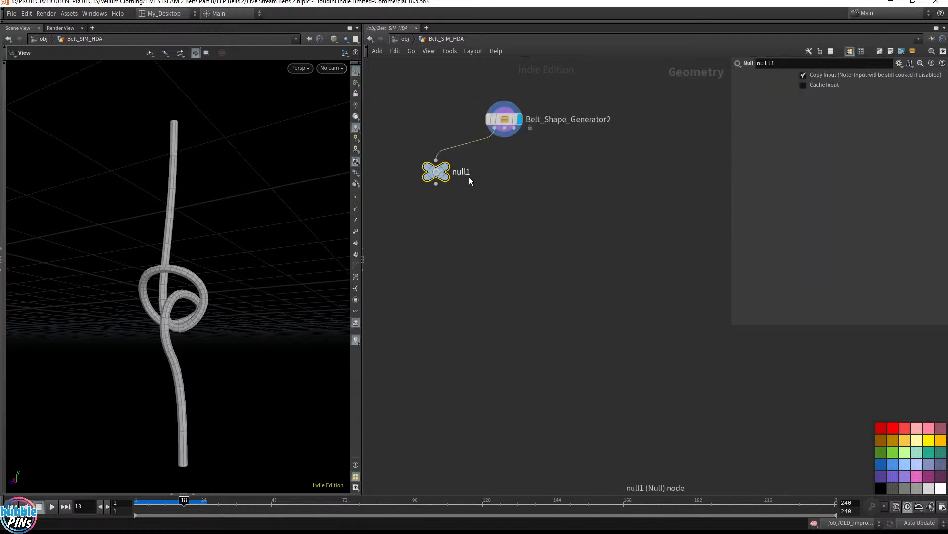
double_click(468, 174)
type("Belt")
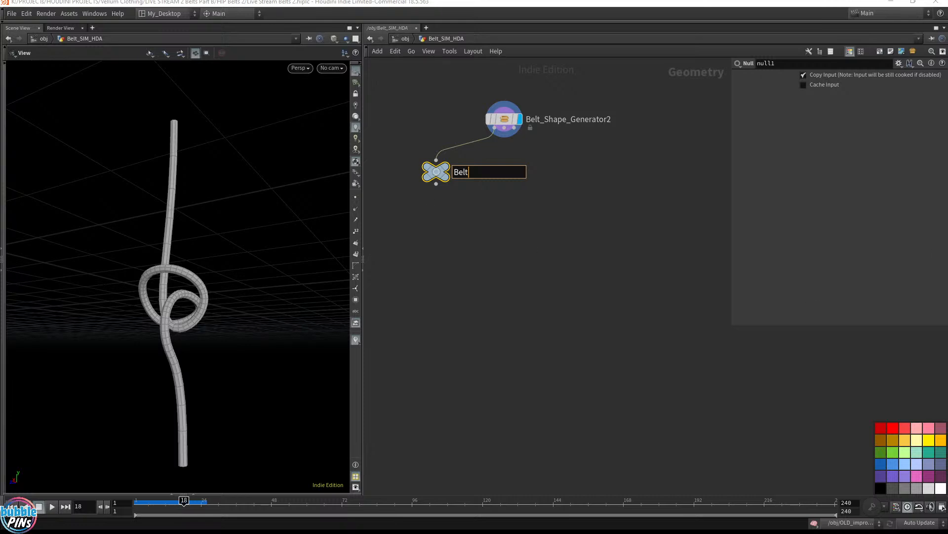
key("Return")
left_click_drag(501, 221, 409, 150)
key("Delete")
- Paste the OUT_Belt_Shape, OUT_Belt_Curve and OUT_Belt_Vellum_TOPO nulls and wire them to the new generator's three outputs in that order
key("ctrl+z")
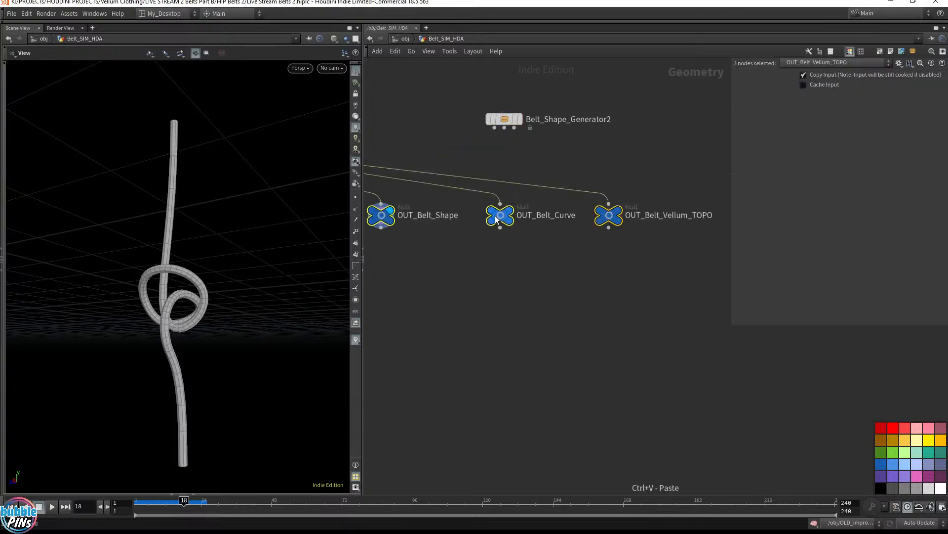
left_click_drag(495, 129, 381, 203)
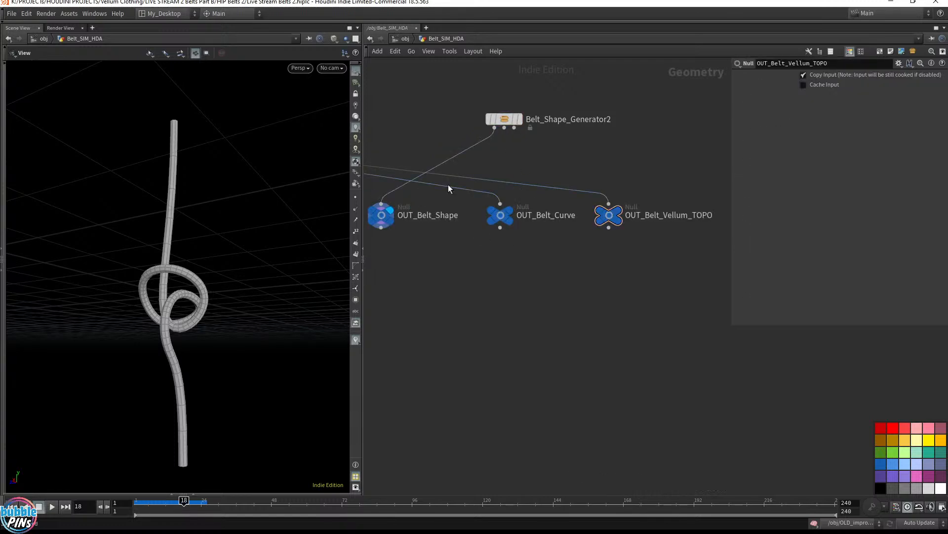
left_click_drag(504, 128, 609, 207)
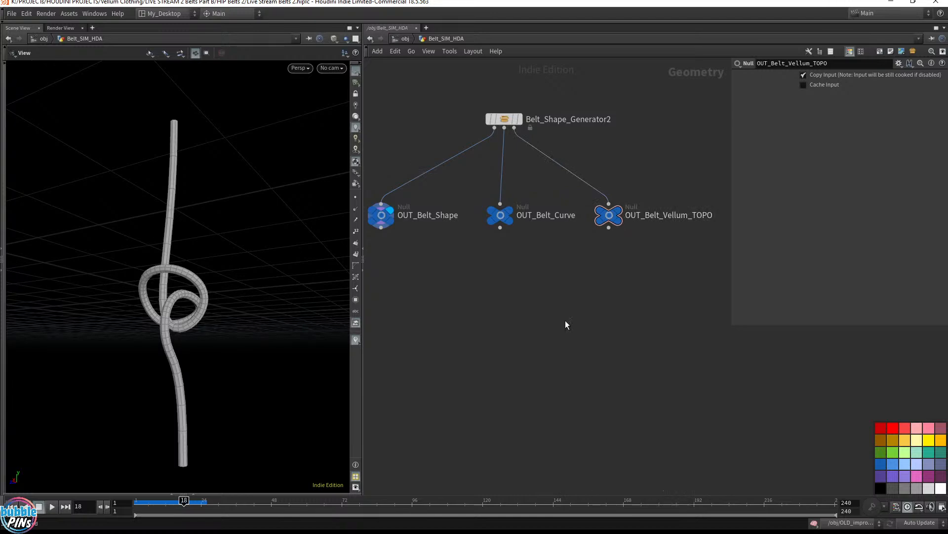
- Attach a UV Quick Shade node to OUT_Belt_Shape to preview the belt's UVs
left_click(393, 211)
left_click_drag(322, 275, 140, 315)
left_click(381, 227)
key("Tab")
type("quick")
key("Down")
key("Down")
key("Down")
key("Return")
left_click(402, 274)
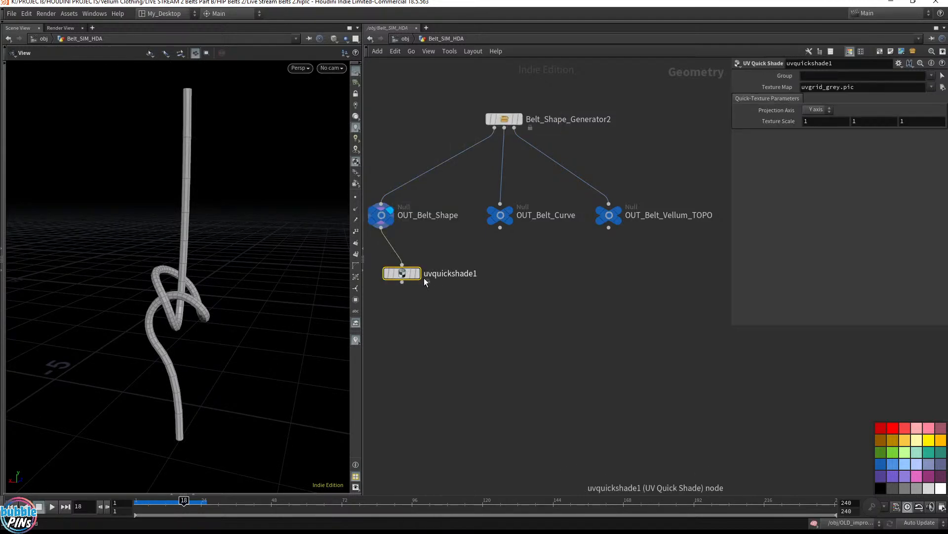
mouse_move(410, 280)
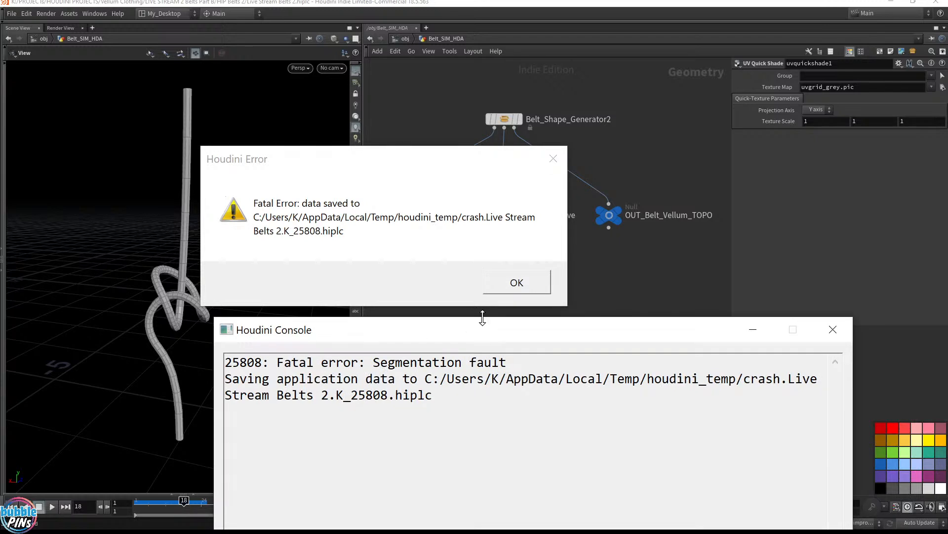
- Dismiss the fatal error, maximize the relaunched Houdini window and reopen the recent scene Live Stream Belts 2.hiplc
left_click_drag(485, 327, 485, 533)
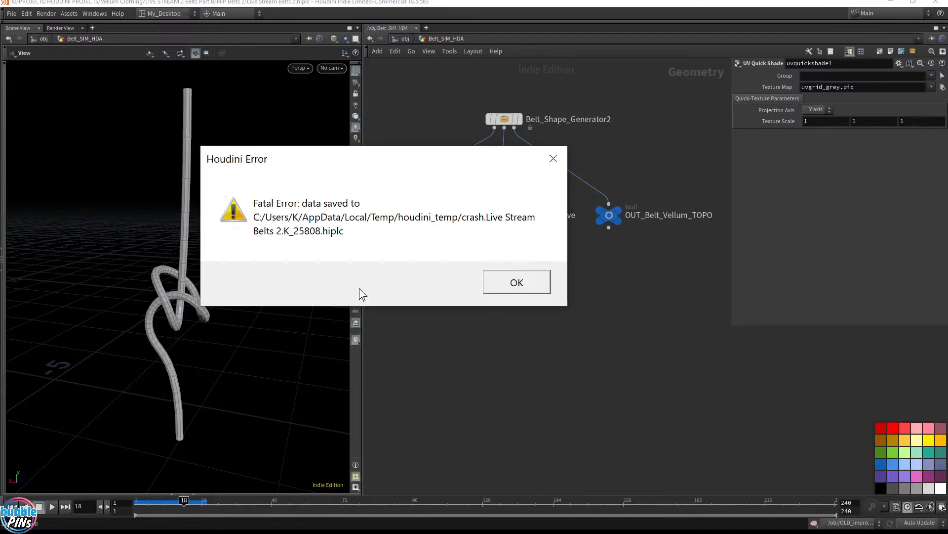
left_click(504, 286)
left_click(586, 352)
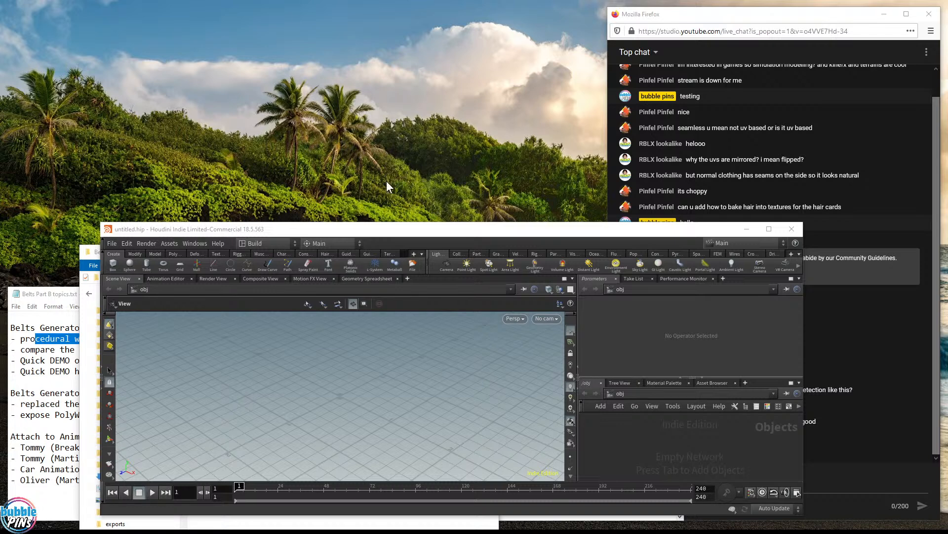
double_click(414, 230)
left_click(11, 13)
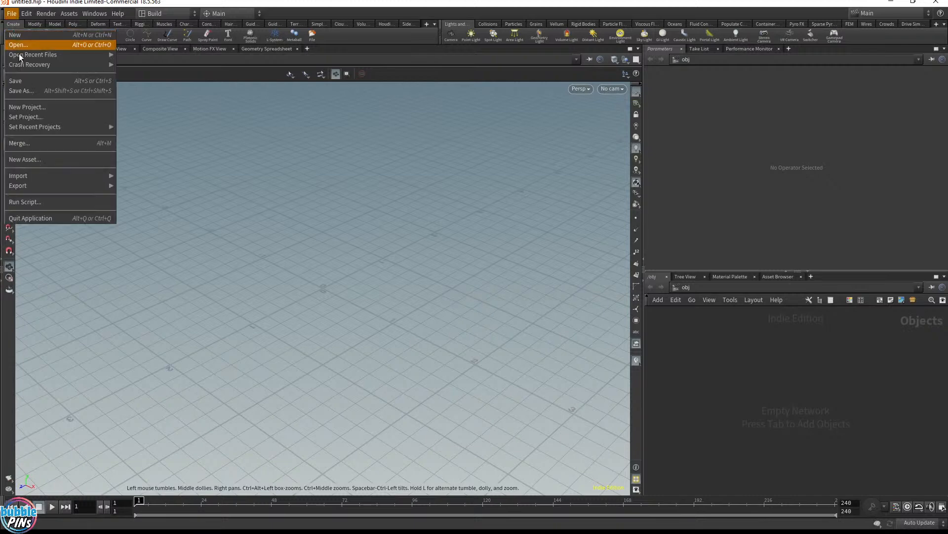
mouse_move(53, 56)
left_click(174, 57)
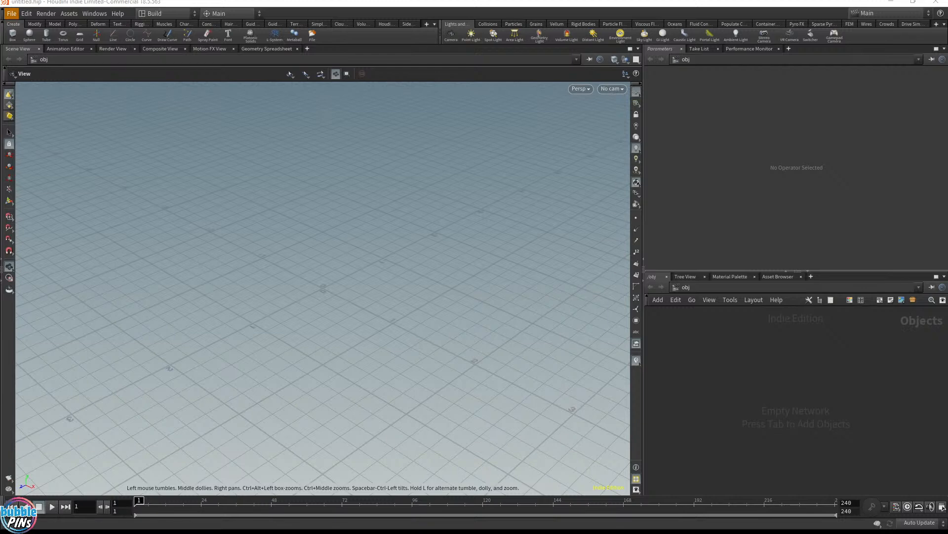
- Switch to the live chat window in Firefox and read the latest viewer comments
key("alt+Tab")
key("alt+Tab")
key("alt+Tab")
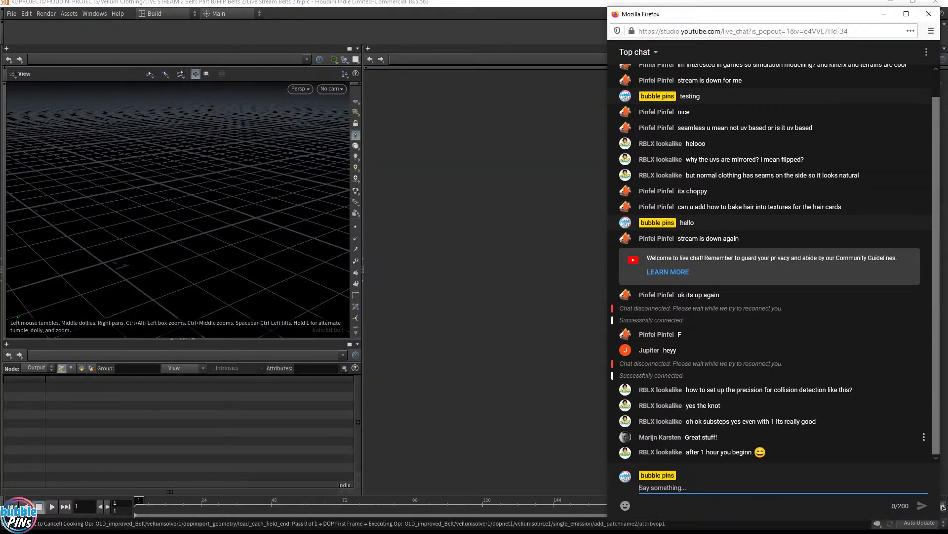
left_click_drag(687, 452, 753, 452)
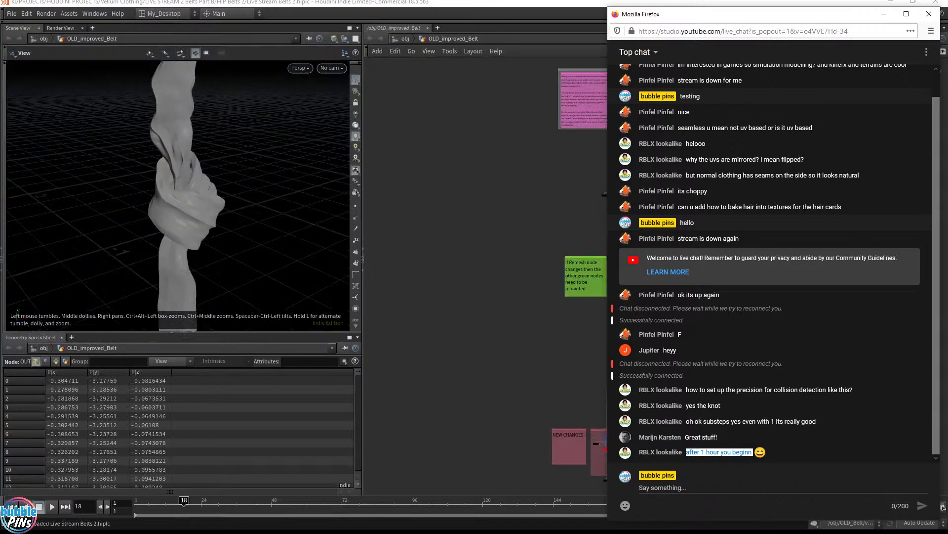
- Review the Belts Part B topics.txt notes in Notepad beside the live chat, and return to the Houdini scene
key("alt+Tab")
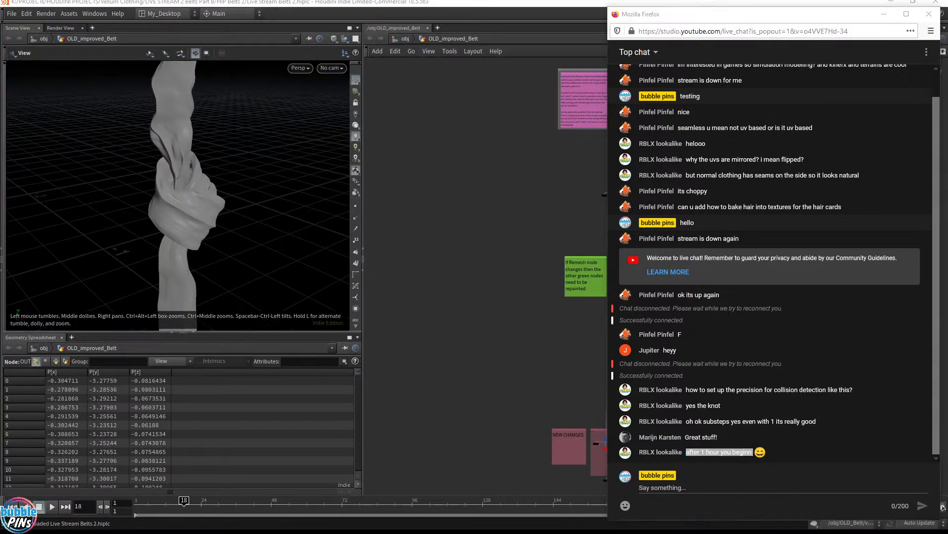
left_click(253, 361)
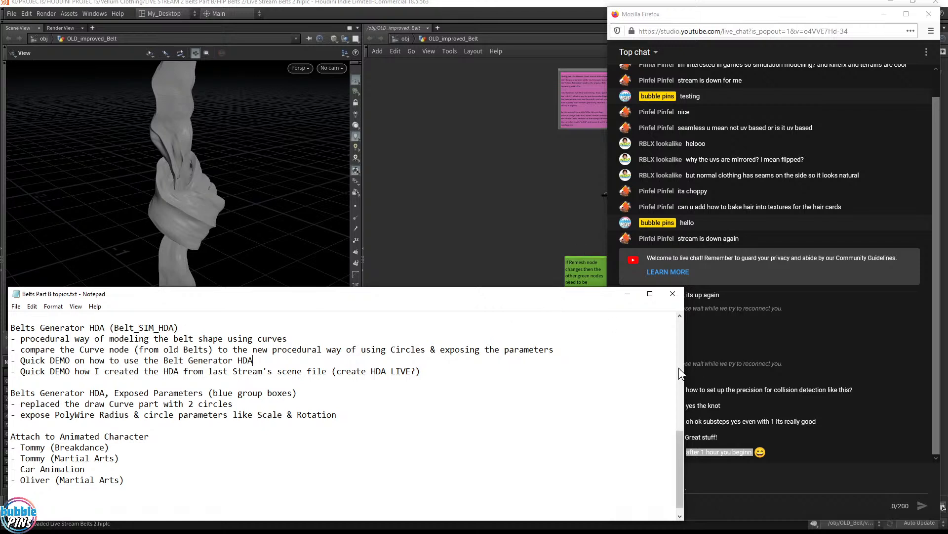
left_click_drag(684, 363, 604, 370)
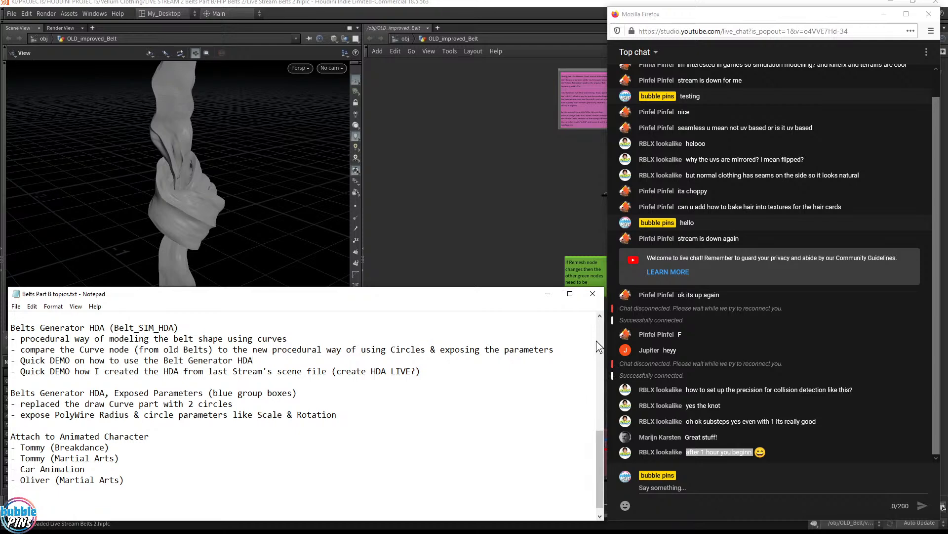
scroll(302, 415, "up", 2)
scroll(302, 415, "down", 2)
left_click(670, 451)
left_click_drag(669, 451, 737, 452)
left_click(833, 419)
left_click(468, 153)
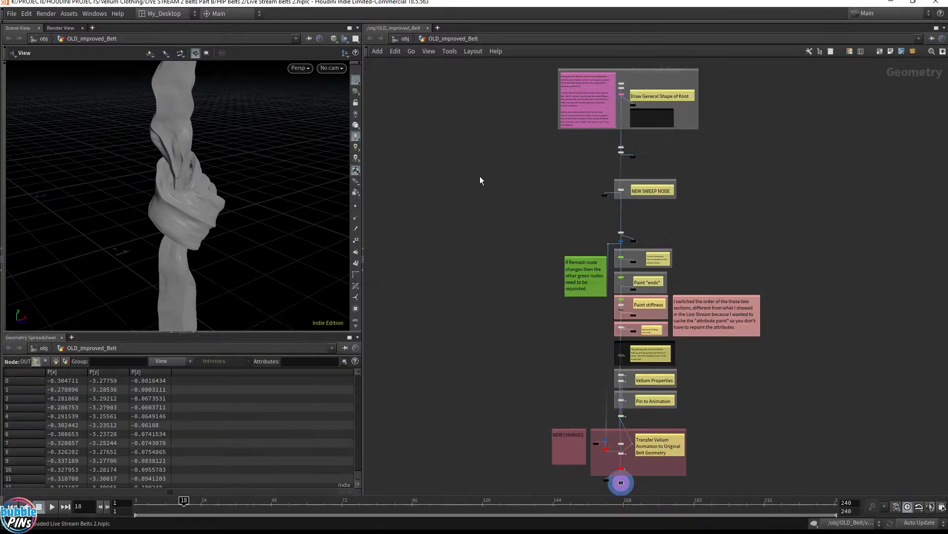
- Go up to the object level and enter the Belt_SIM_HDA network
left_click(399, 39)
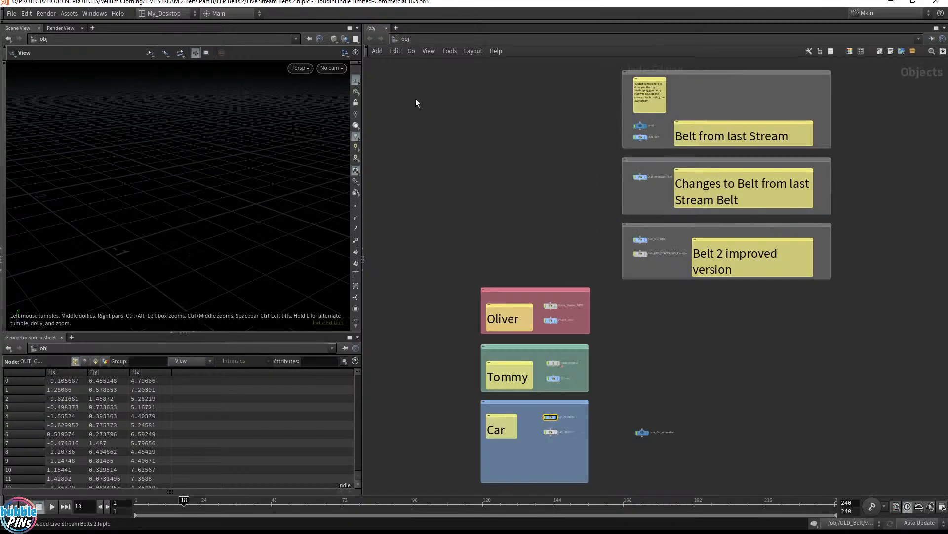
scroll(594, 245, "up", 5)
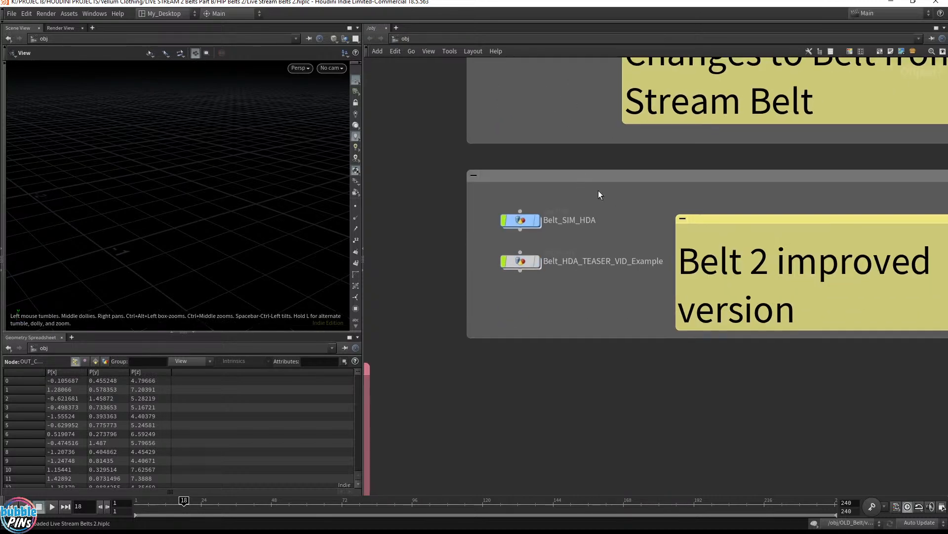
scroll(468, 242, "up", 3)
double_click(467, 242)
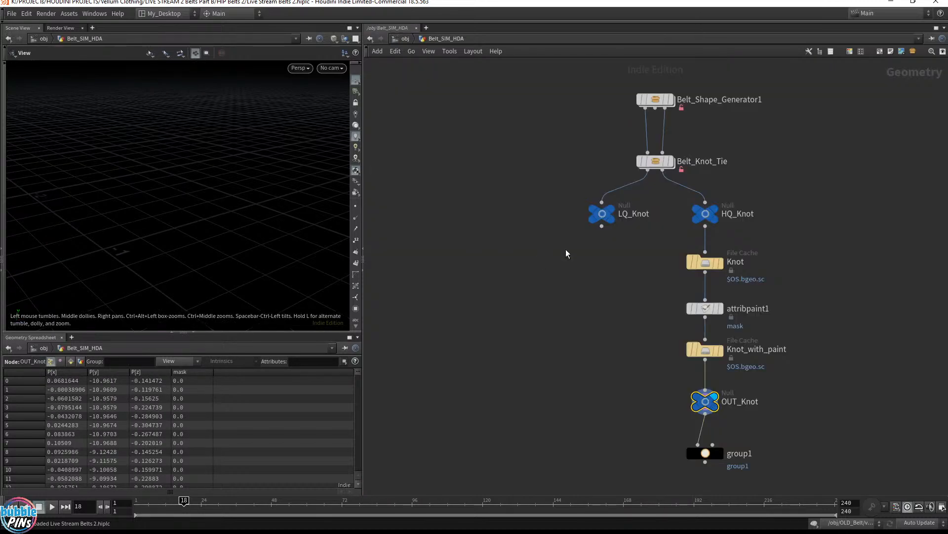
- Place a new Belt Shape Generator node in an empty area of the Belt_SIM_HDA network
middle_click_drag(820, 252, 538, 268)
middle_click_drag(711, 269, 542, 249)
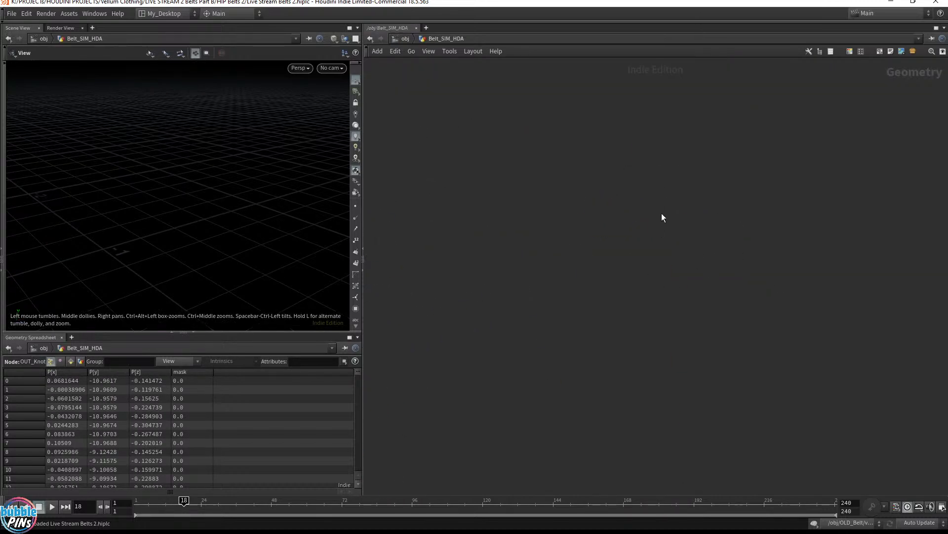
key("Tab")
type("belt")
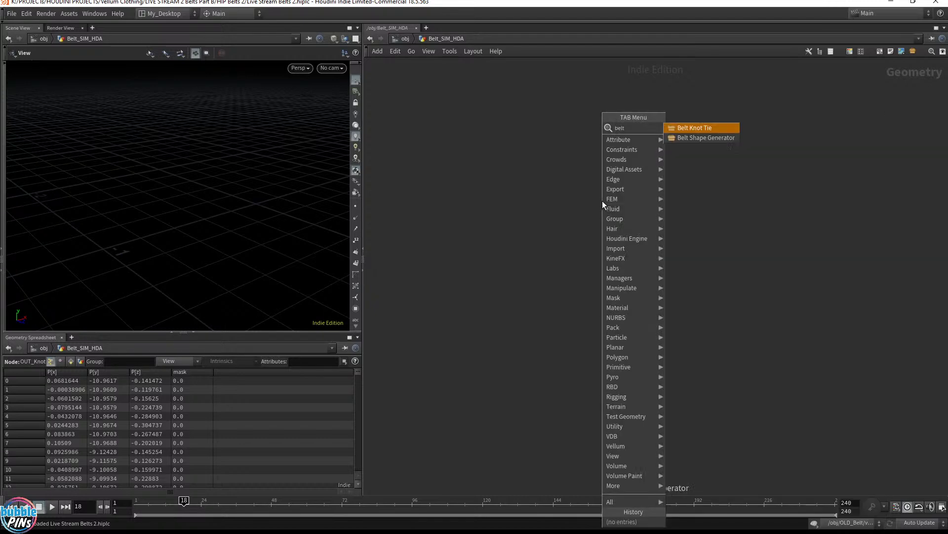
key("Return")
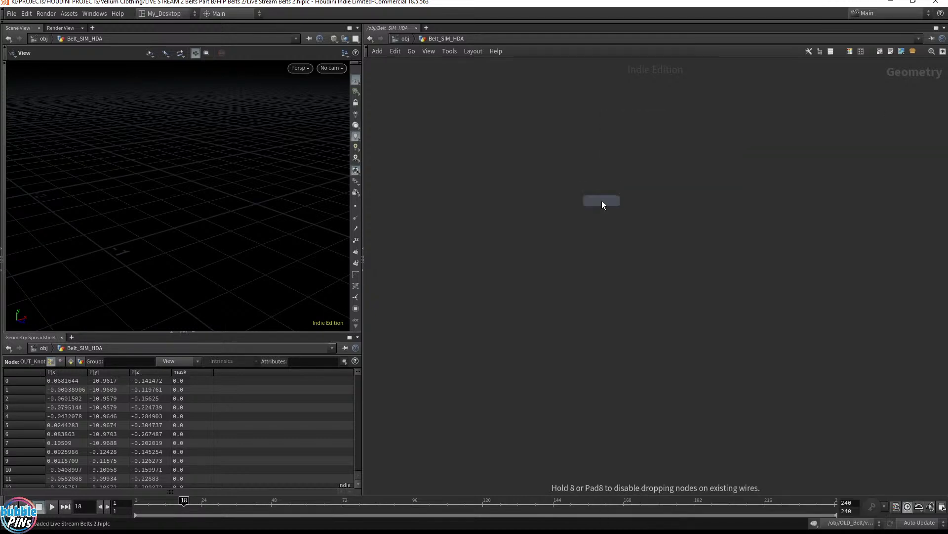
left_click(564, 123)
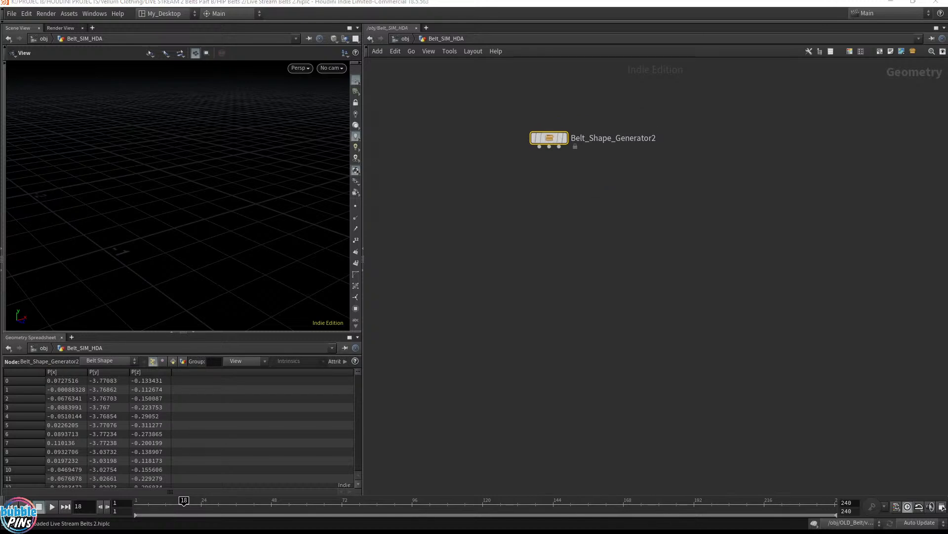
- Paste the three OUT nulls below Belt_Shape_Generator2 and connect its outputs to OUT_Belt_Shape, OUT_Belt_Curve and OUT_Belt_Vellum_TOPO
key("ctrl+v")
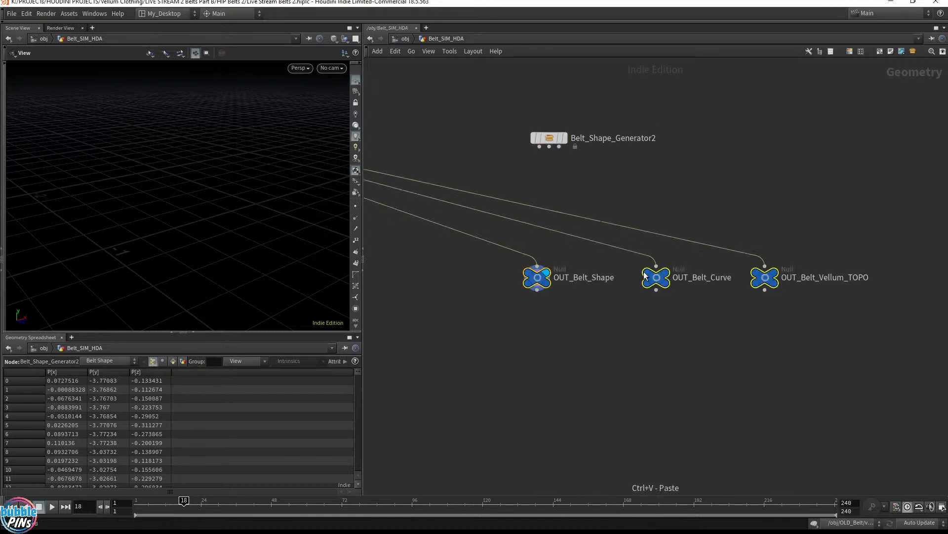
left_click_drag(768, 280, 665, 230)
left_click_drag(552, 229, 553, 221)
left_click(561, 171)
left_click_drag(540, 149, 658, 204)
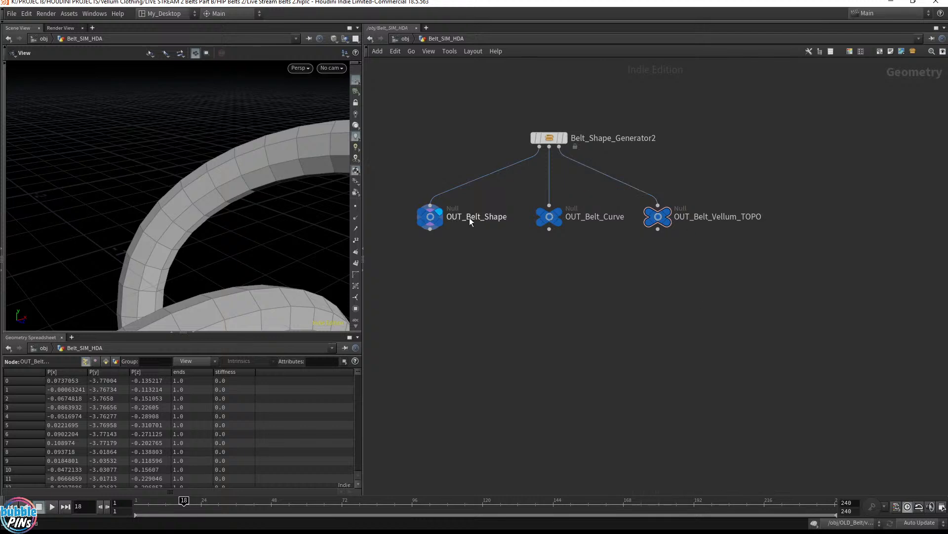
- Display Belt_Shape_Generator2 framed in the viewport with other objects hidden, and collapse the geometry spreadsheet
left_click(546, 138)
left_click(565, 138)
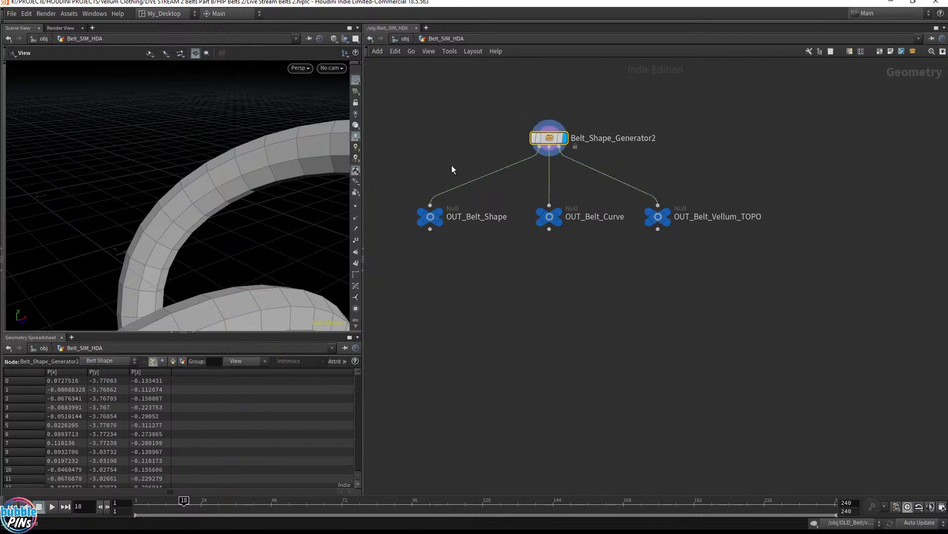
key("f")
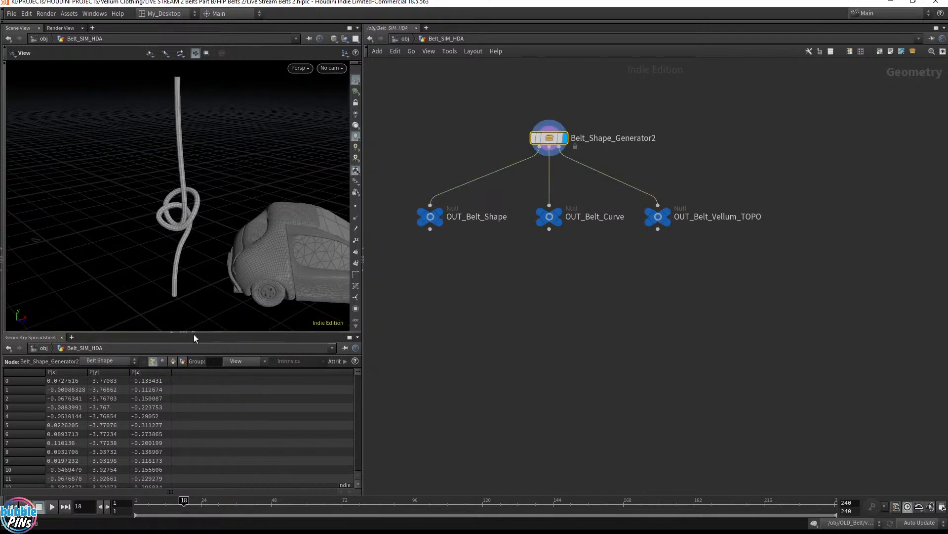
left_click(345, 40)
left_click(354, 79)
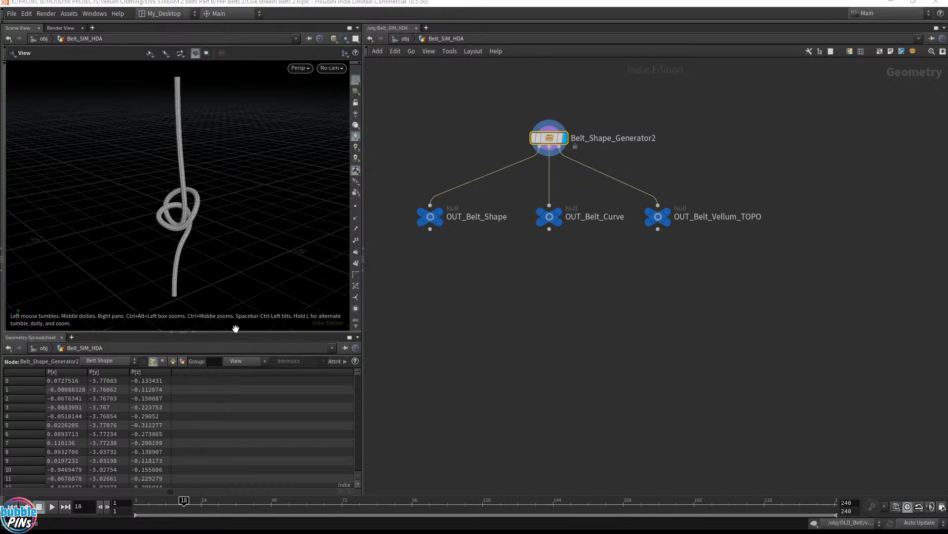
left_click(193, 332)
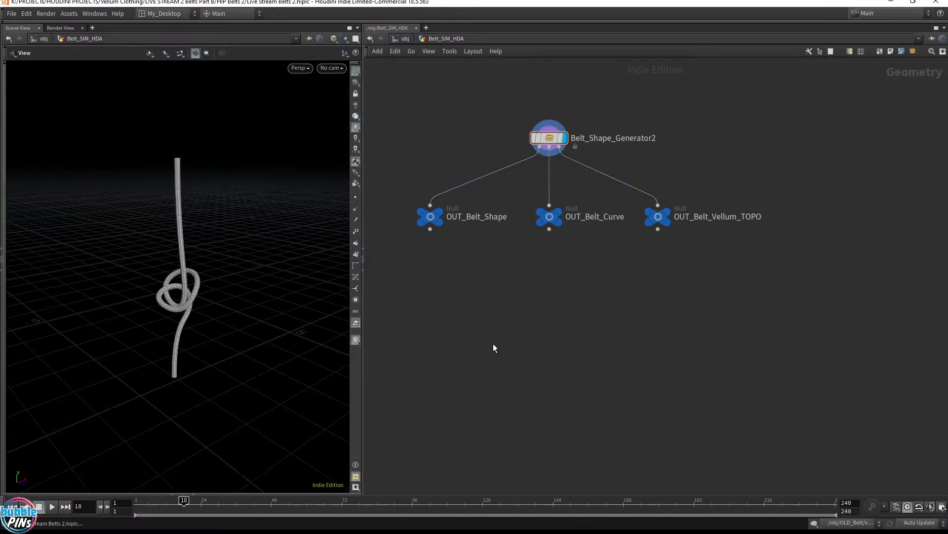
- Display the OUT_Belt_Shape output in the viewport and view the knotted belt mesh up close
left_click_drag(240, 324, 201, 287)
scroll(201, 287, "up", 5)
left_click_drag(270, 301, 383, 241)
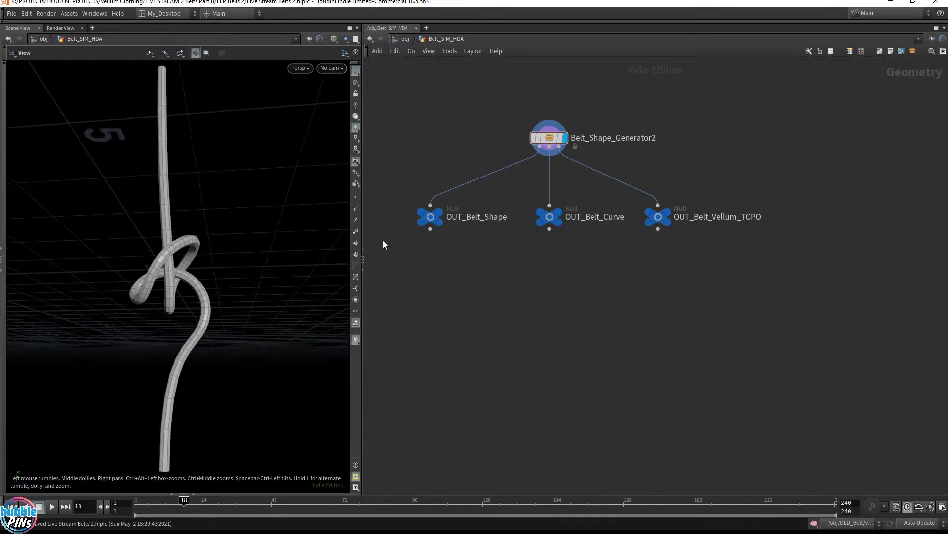
left_click(439, 211)
- Attach a UV Quick Shade node directly beneath OUT_Belt_Shape and display it to check the belt's UVs
left_click(430, 229)
key("Tab")
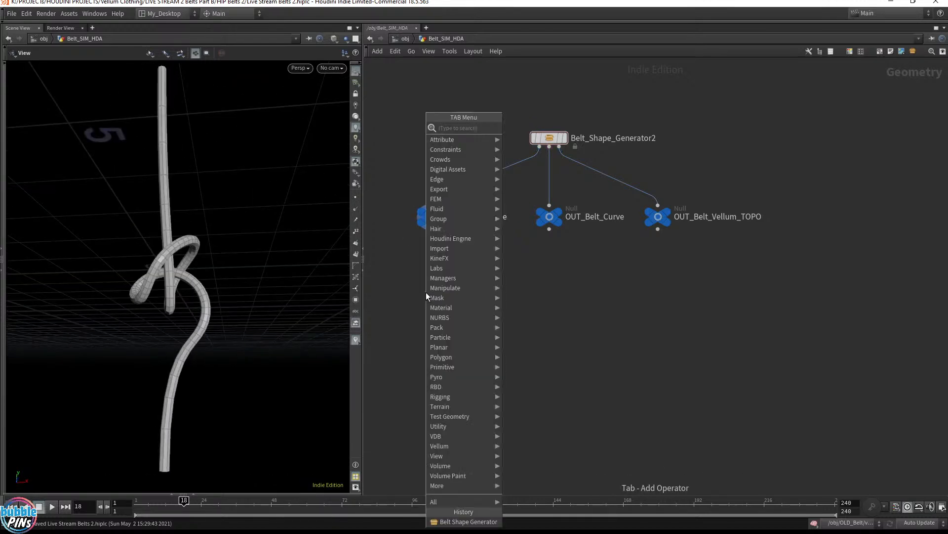
type("quick")
key("Down")
key("Down")
key("Down")
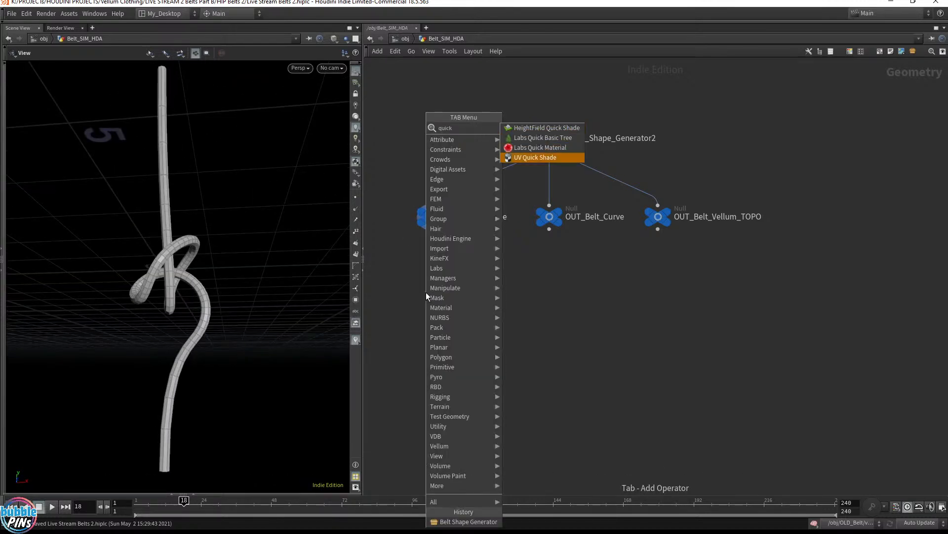
key("Return")
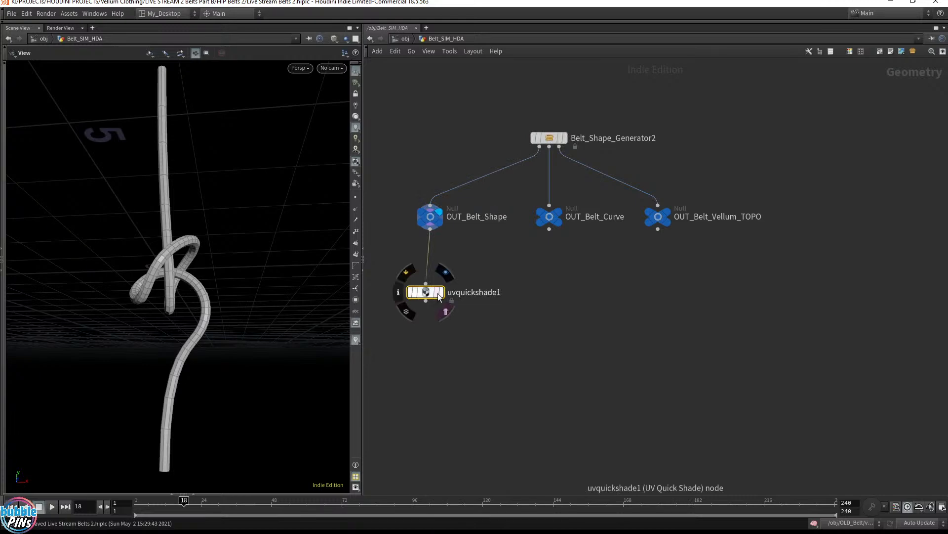
left_click(445, 272)
left_click_drag(429, 297, 434, 283)
left_click_drag(262, 222, 147, 245)
middle_click_drag(122, 237, 401, 218)
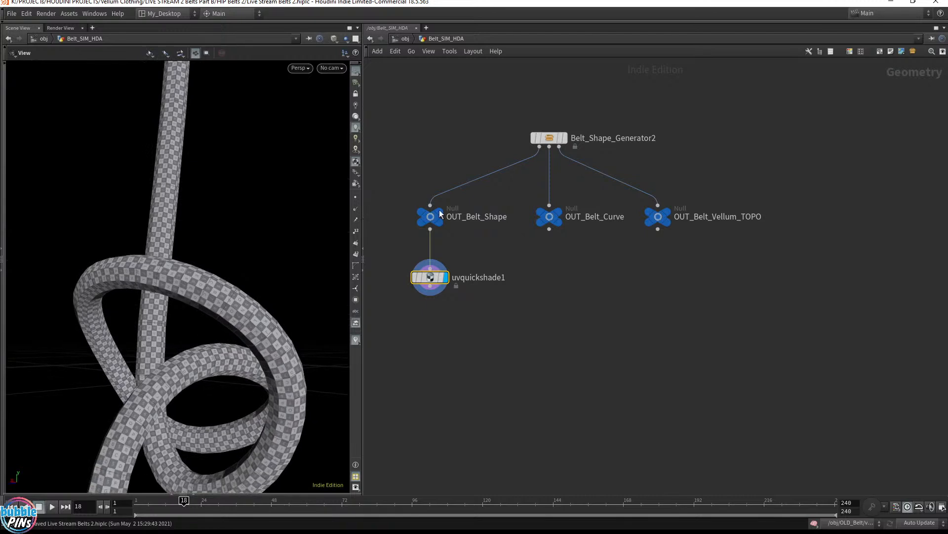
- Display OUT_Belt_Shape and read its geometry info, then display uvquickshade1 again
left_click(439, 212)
left_click(403, 218)
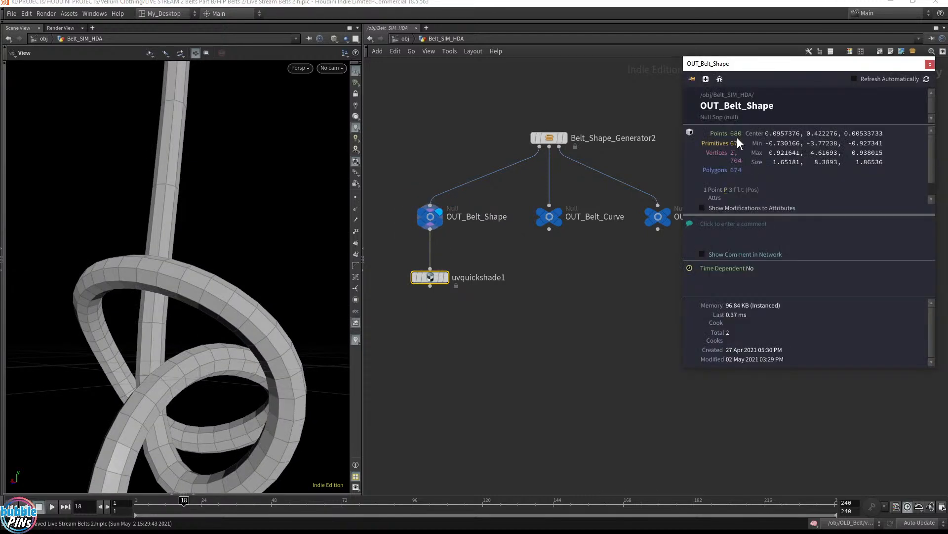
left_click(448, 278)
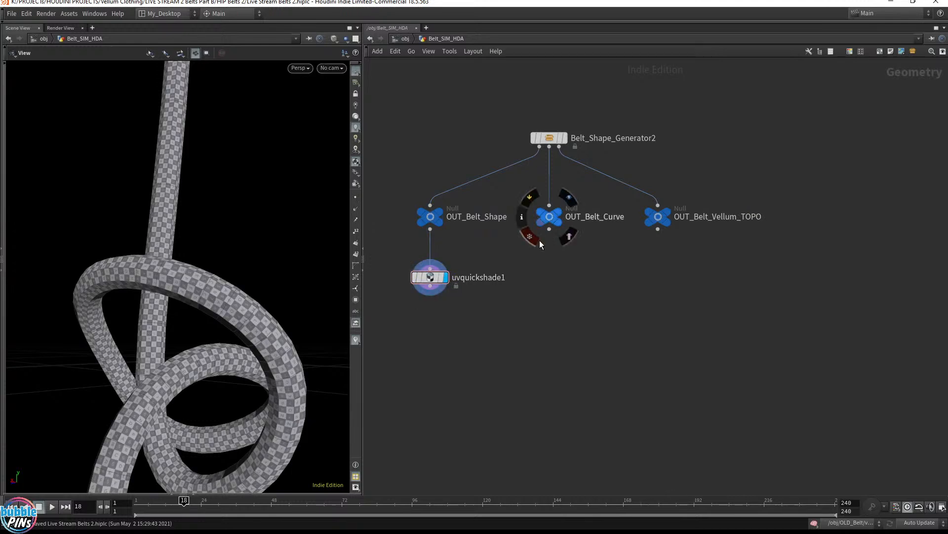
- Display the OUT_Belt_Curve output with point markers shown and view the whole curve
left_click(561, 214)
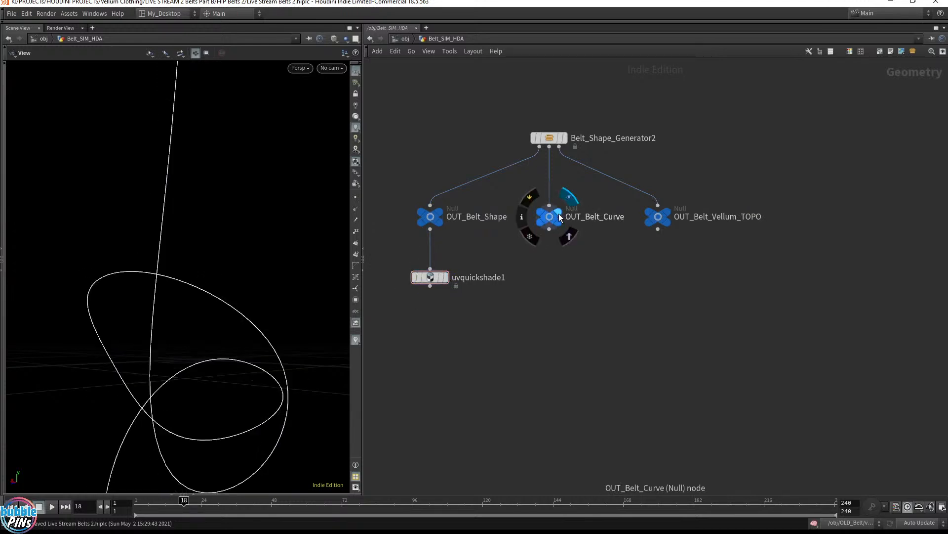
left_click(551, 219)
left_click(357, 200)
left_click_drag(234, 236, 198, 265)
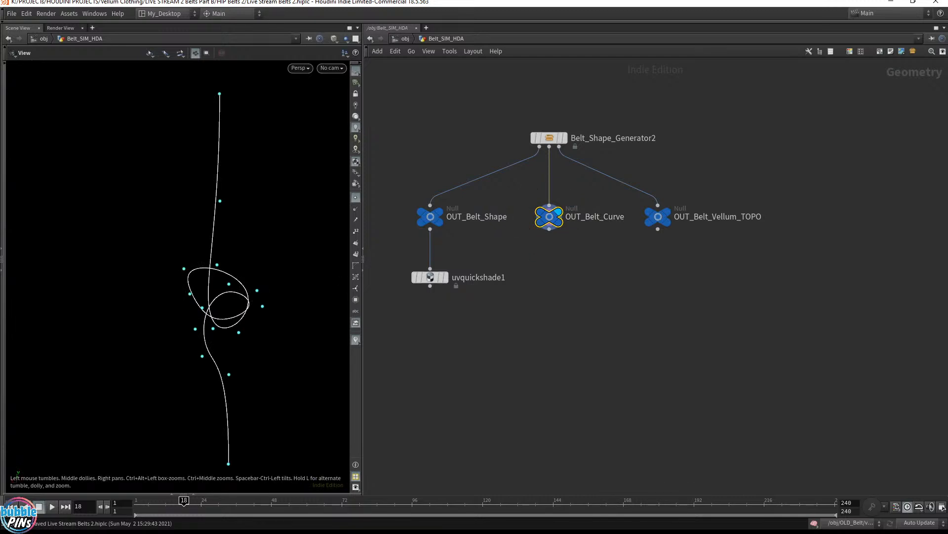
- Display OUT_Belt_Vellum_TOPO with point markers hidden and examine its triangulated topology around the knot
left_click(665, 217)
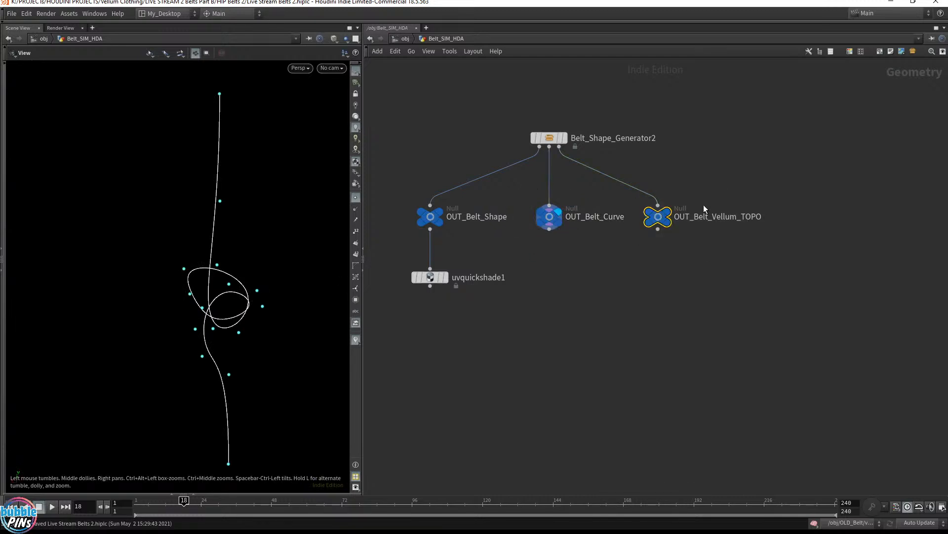
left_click(668, 216)
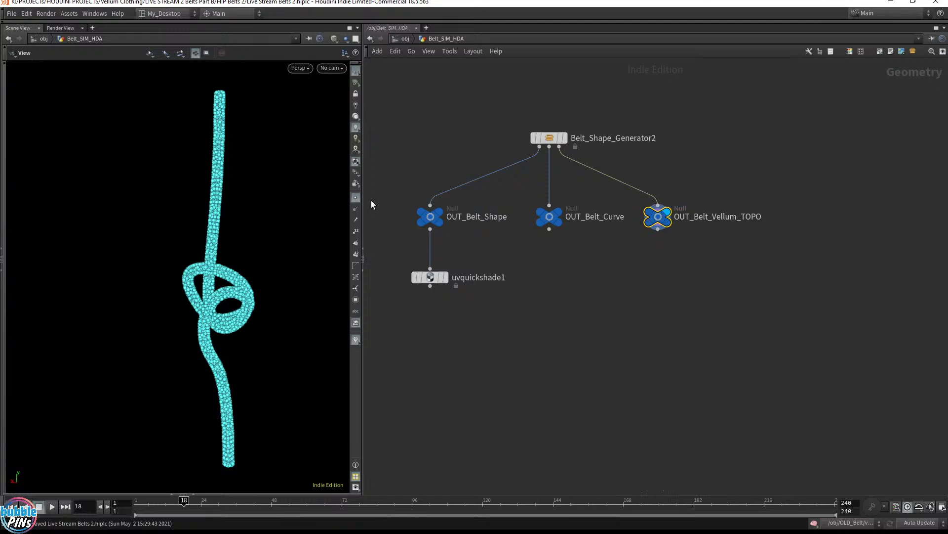
left_click(356, 197)
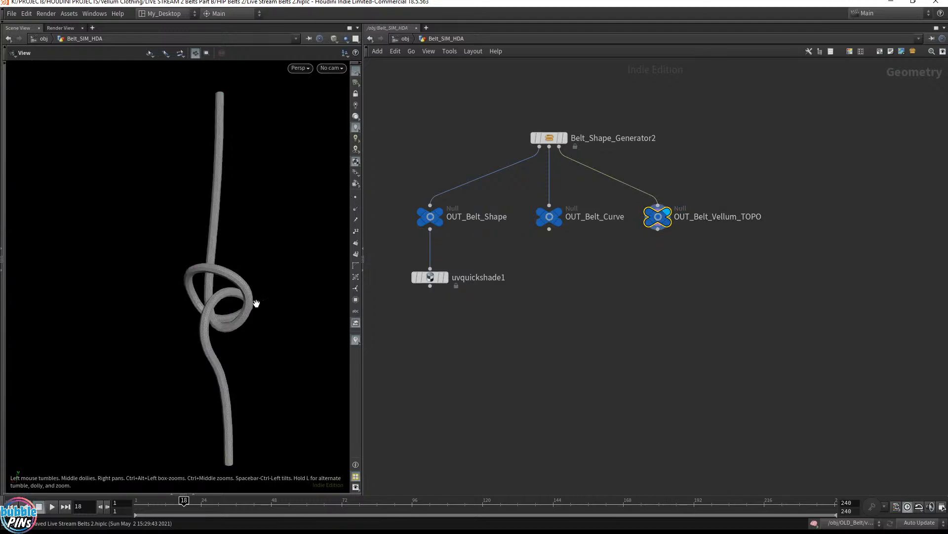
left_click_drag(257, 307, 191, 288)
middle_click_drag(190, 288, 356, 254)
left_click_drag(238, 291, 142, 236)
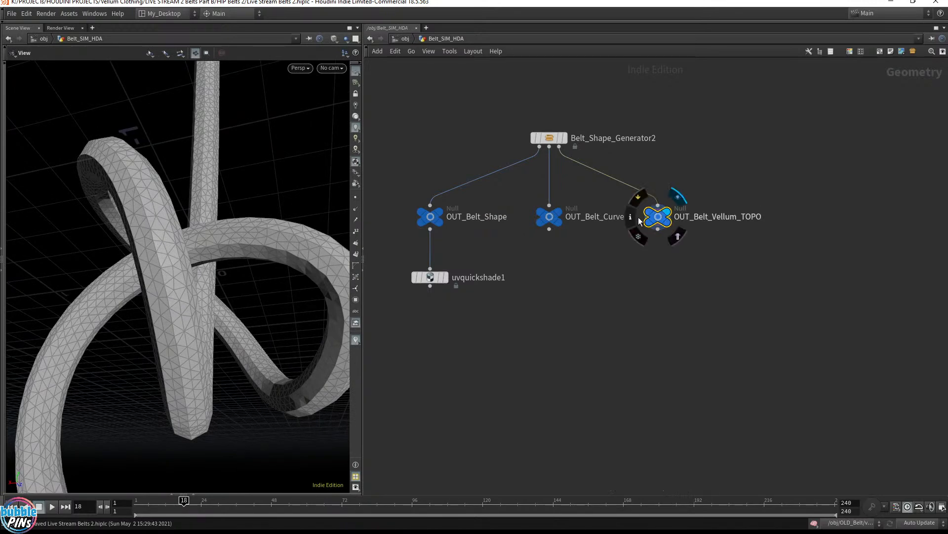
- Compare the geometry info of OUT_Belt_Vellum_TOPO and OUT_Belt_Shape side by side, then close both info windows
left_click(631, 218)
left_click_drag(664, 77, 667, 288)
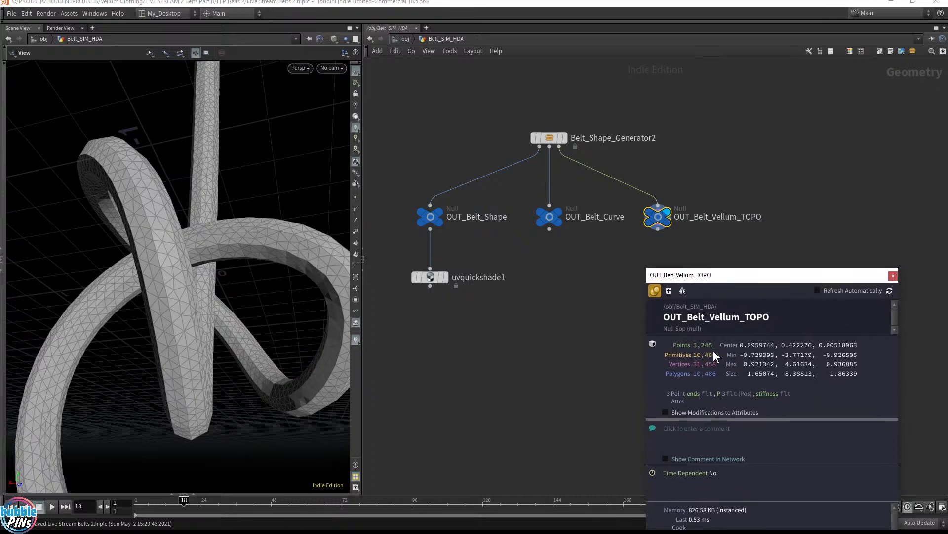
left_click(403, 217)
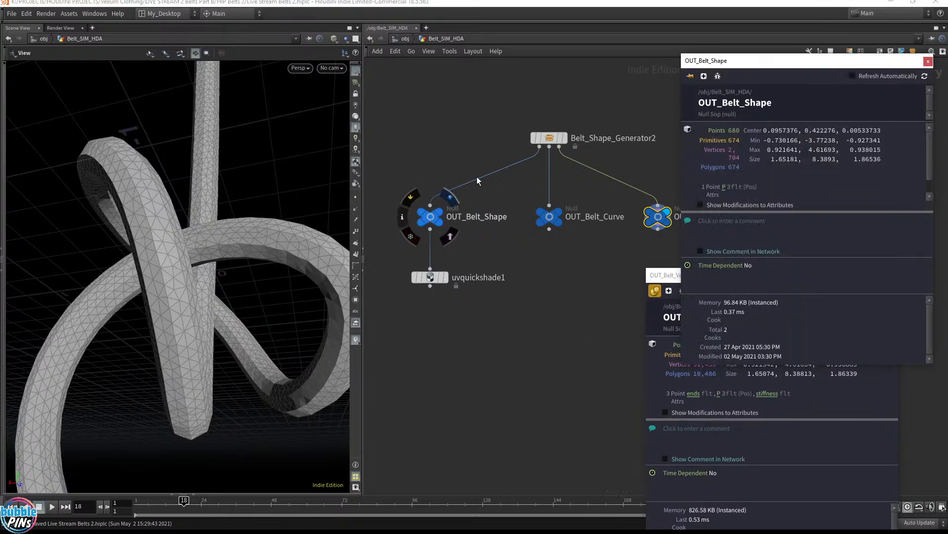
left_click_drag(770, 11, 404, 297)
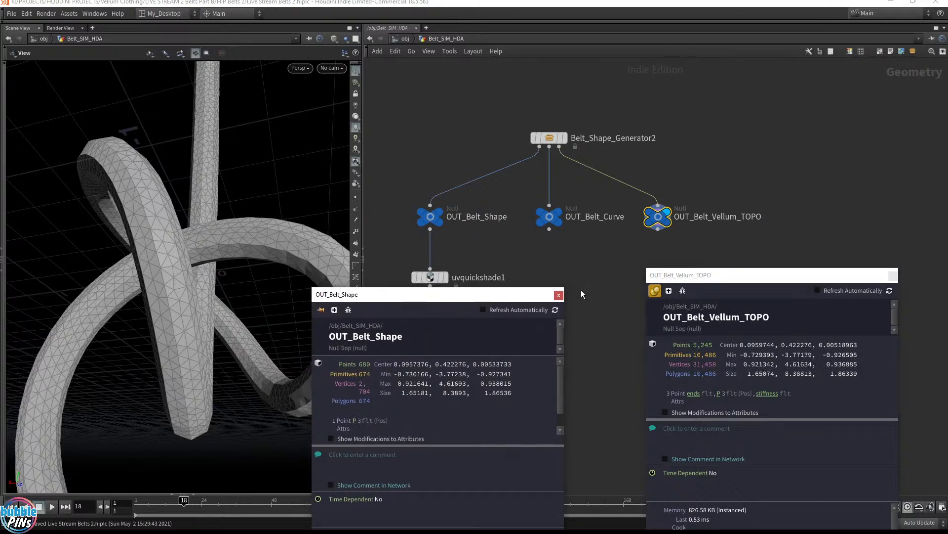
left_click(558, 294)
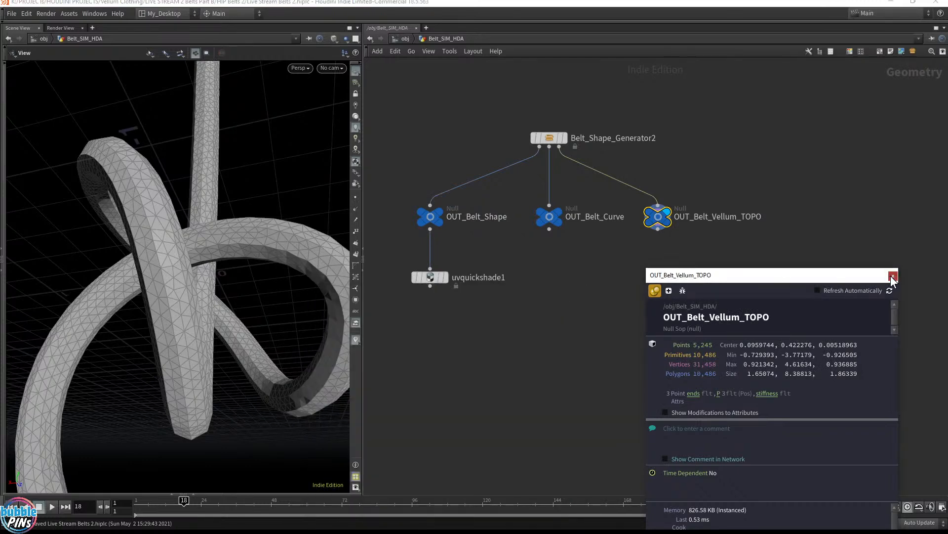
left_click(893, 276)
- Expand the geometry spreadsheet below the viewport to view the ends and stiffness attributes of OUT_Belt_Vellum_TOPO
left_click_drag(658, 229, 685, 268)
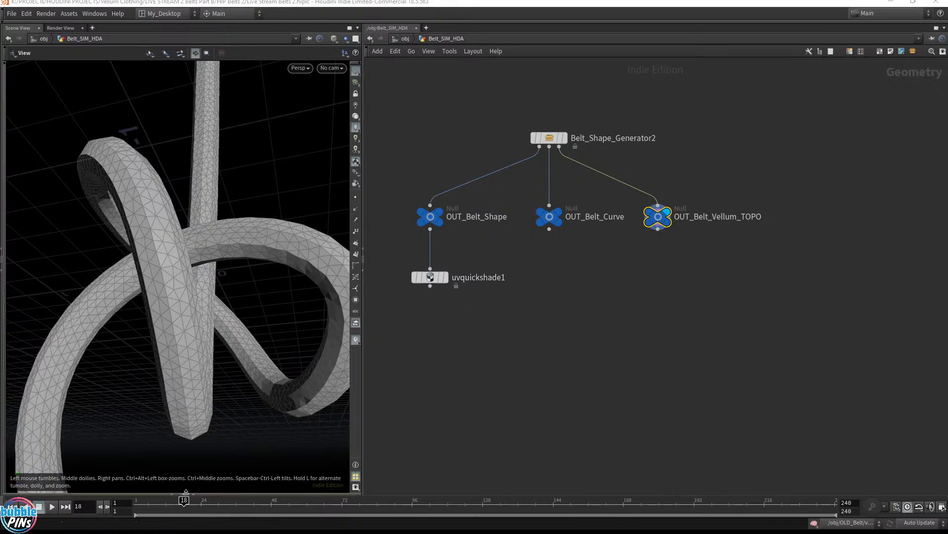
left_click(186, 492)
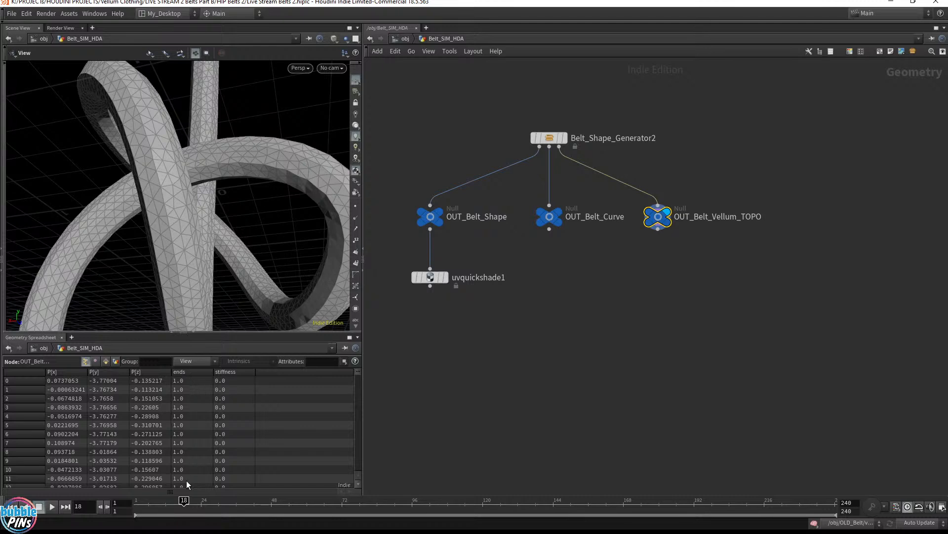
scroll(76, 212, "down", 10)
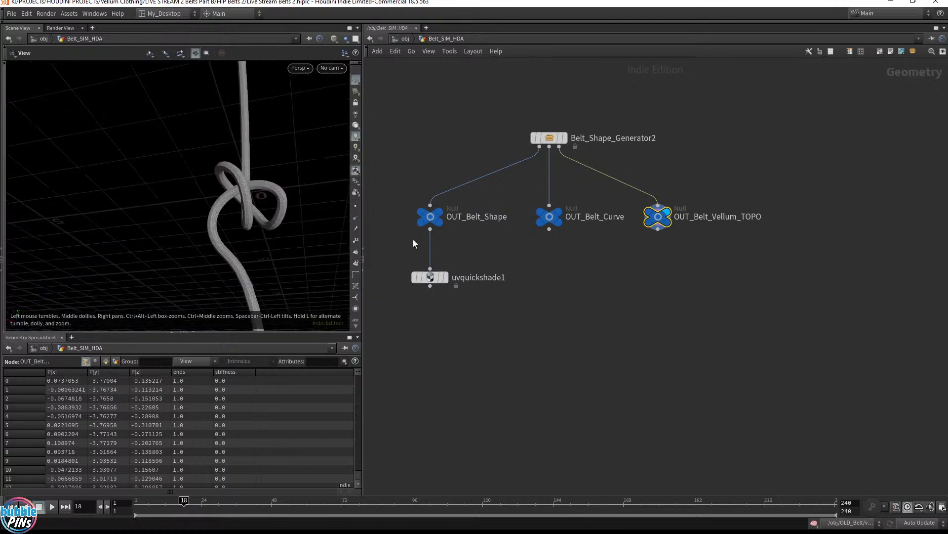
- Attach a Color node beneath OUT_Belt_Vellum_TOPO and display its result in the viewport
key("Tab")
type("group")
key("Return")
key("Escape")
key("Tab")
type("group")
key("Return")
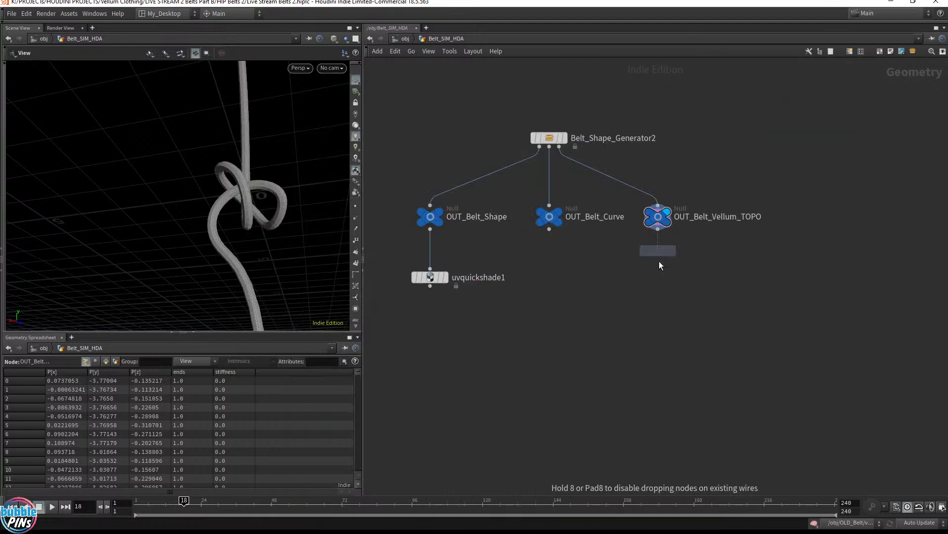
left_click(657, 280)
left_click_drag(658, 229, 658, 268)
left_click(682, 280)
left_click(675, 280)
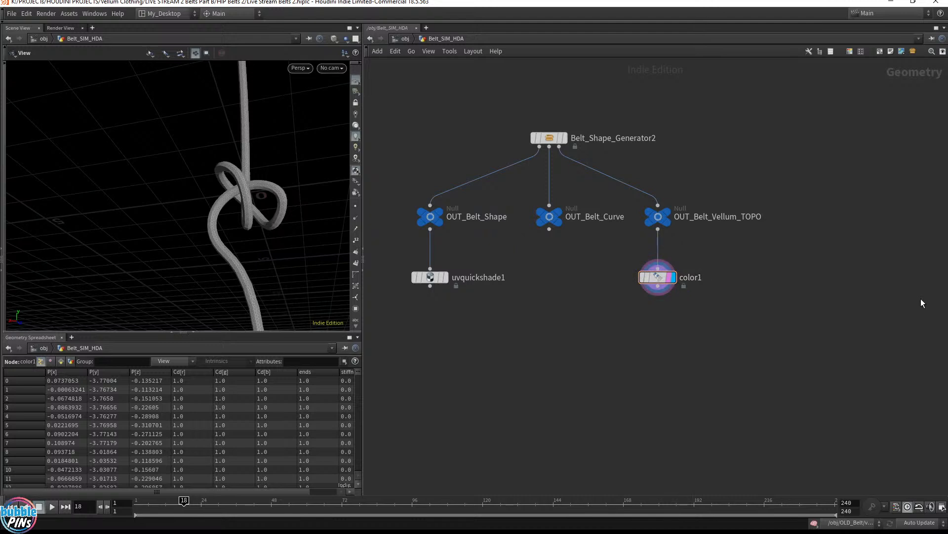
- Set color1's Color Type to Ramp from Attribute and its Attribute to stiffness
key("p")
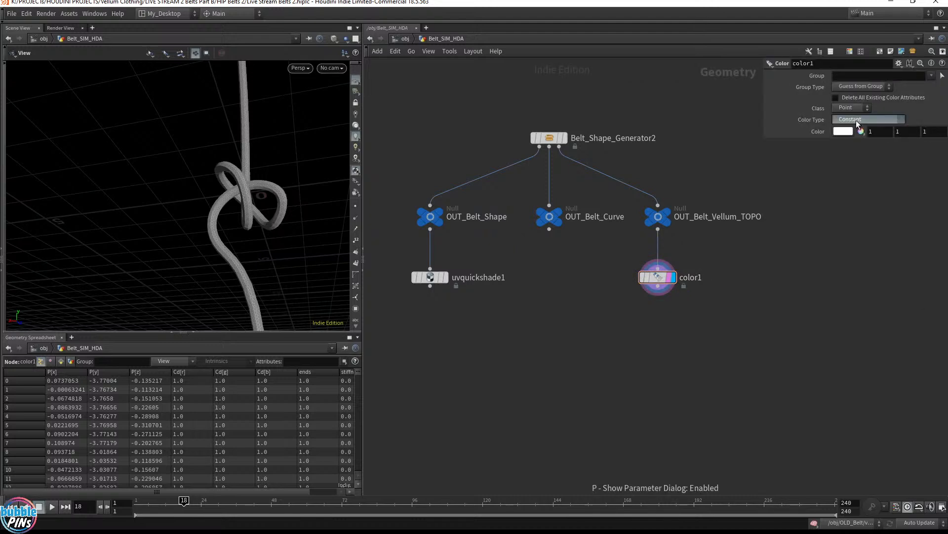
left_click(855, 120)
left_click(858, 170)
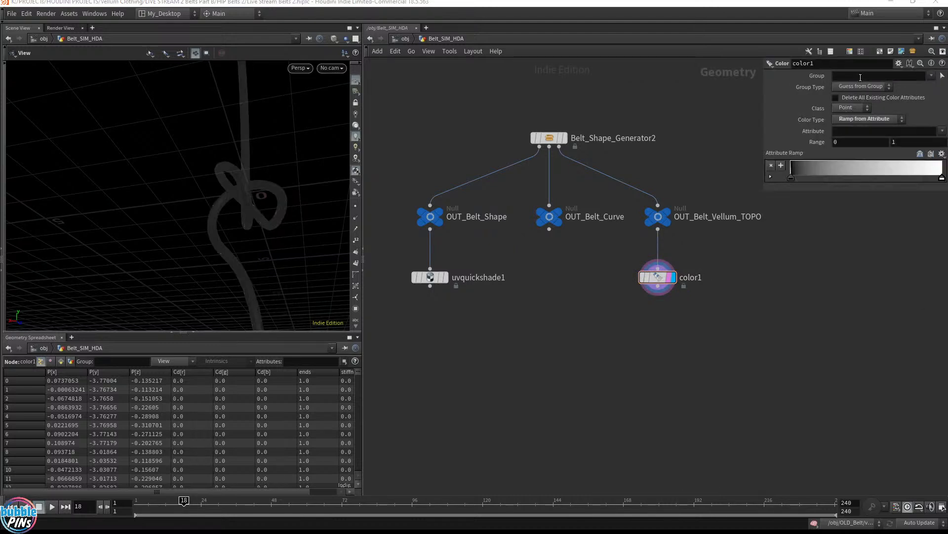
left_click(845, 131)
type("stiffness")
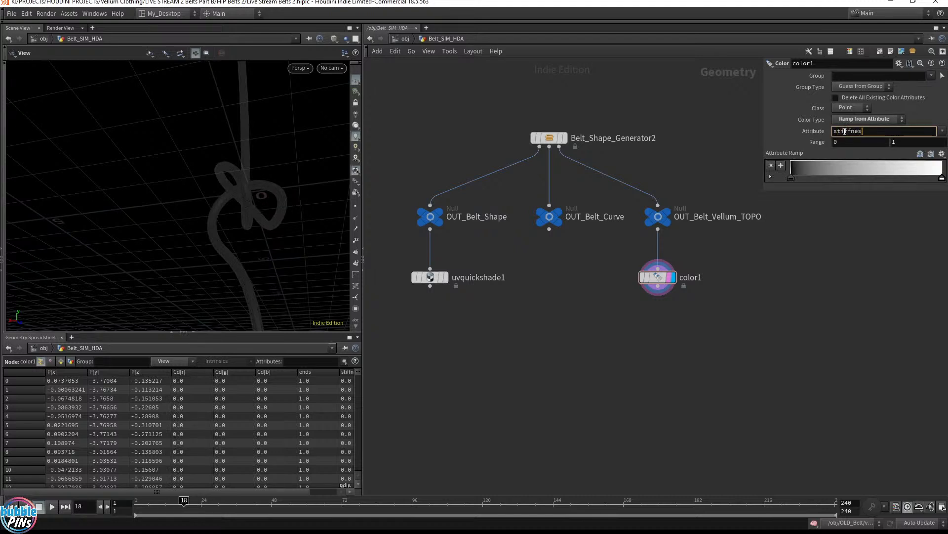
key("Return")
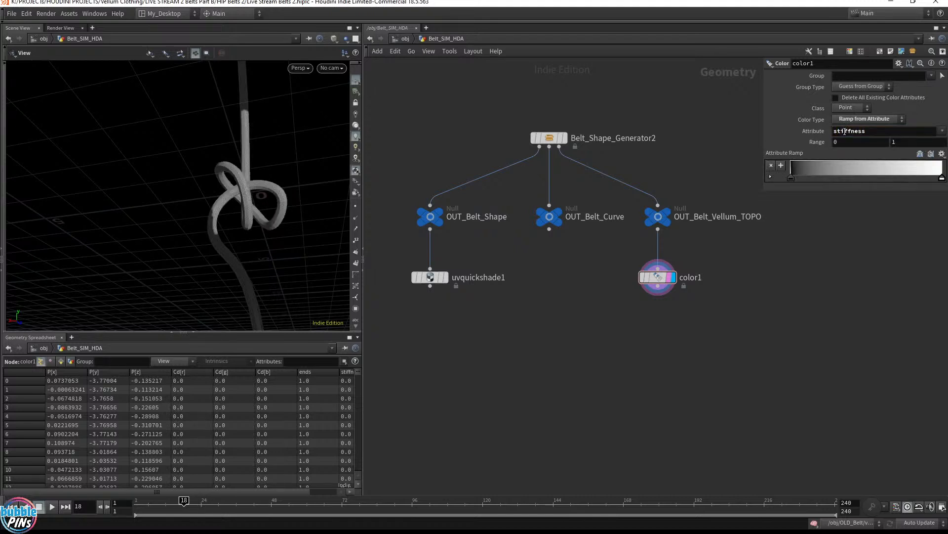
- Color the attribute ramp of color1 from green at the start to red at the end, and save the scene
double_click(942, 180)
left_click(761, 102)
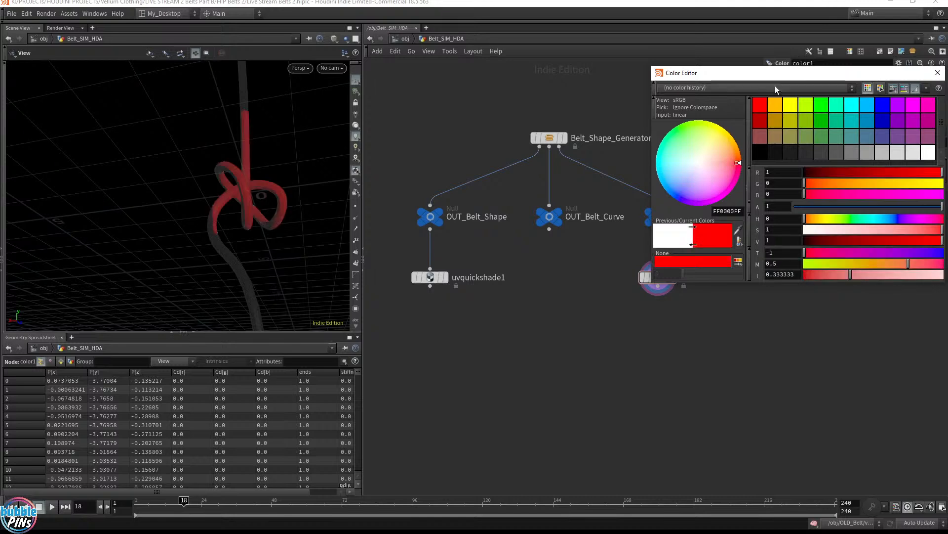
left_click_drag(792, 74, 728, 274)
left_click(793, 176)
left_click(759, 304)
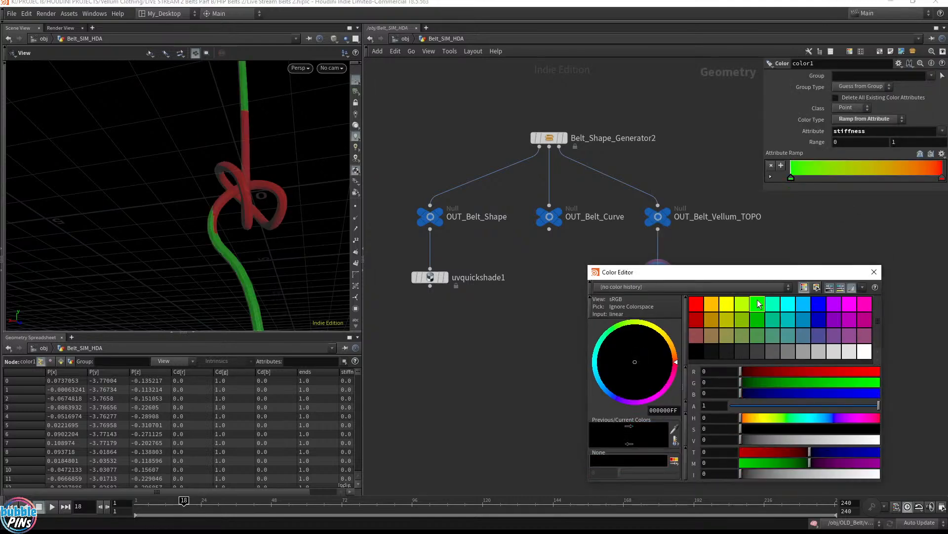
left_click(874, 272)
key("ctrl+s")
- Duplicate color1 as a second branch of OUT_Belt_Vellum_TOPO and set the copy's Attribute to ends
scroll(235, 198, "up", 3)
scroll(235, 198, "down", 5)
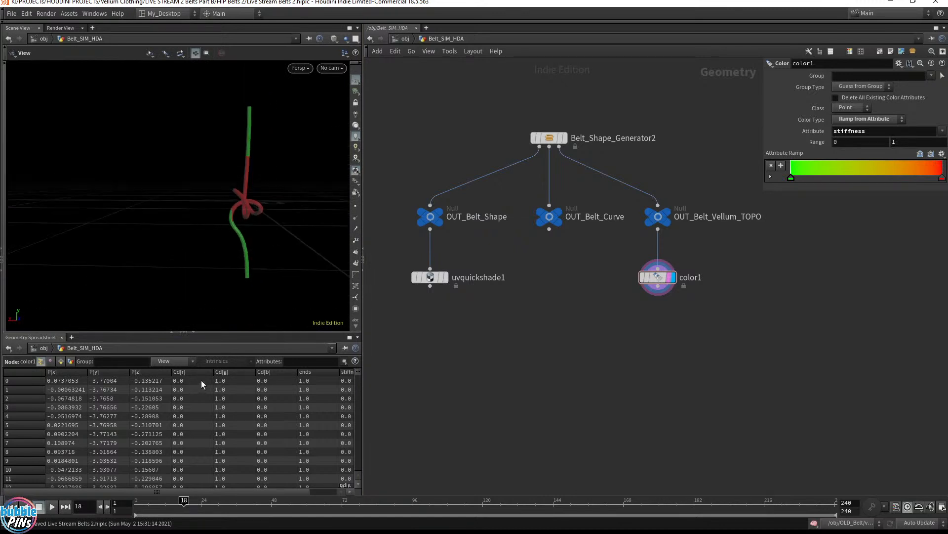
scroll(603, 349, "up", 1)
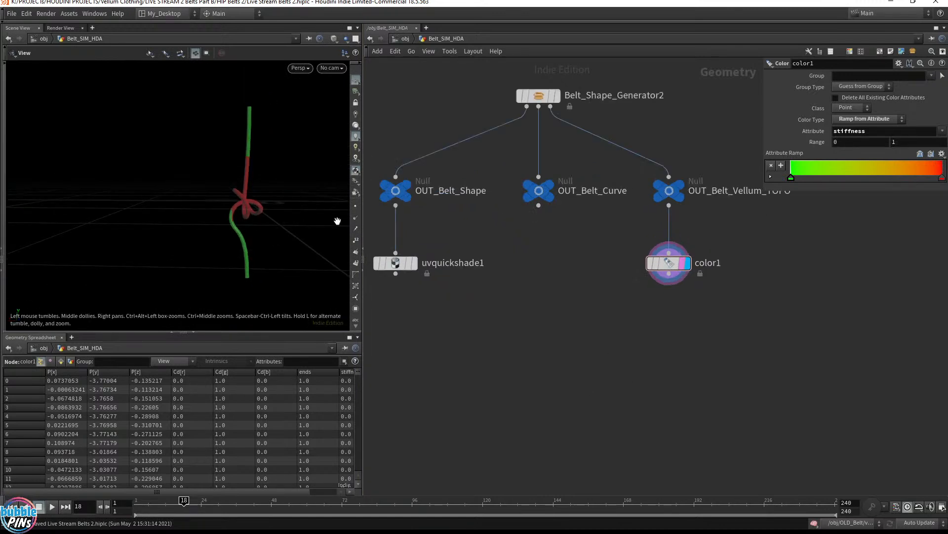
right_click_drag(253, 217, 209, 222)
middle_click_drag(209, 222, 292, 223)
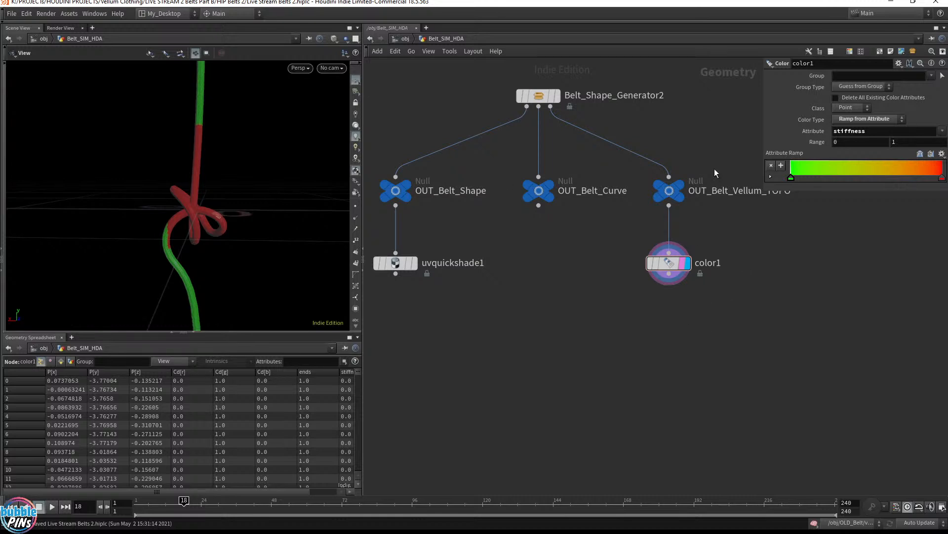
mouse_move(672, 265)
left_click_drag(671, 265, 761, 302, "alt")
double_click(879, 132)
type("ends")
key("Return")
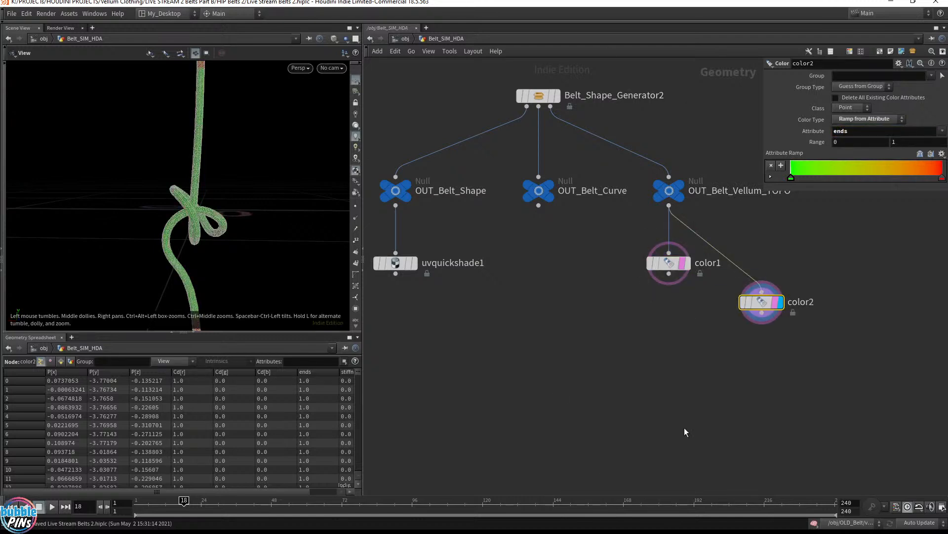
- Turn off the template display of the color nodes, view the whole belt's end colouring, and shrink the geometry spreadsheet pane
left_click(777, 302)
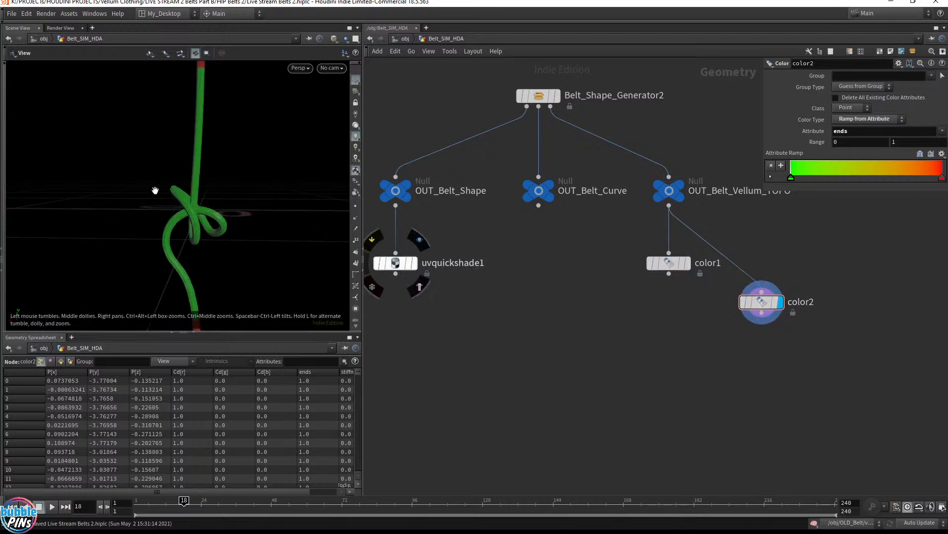
middle_click_drag(251, 196, 125, 198)
middle_click_drag(237, 143, 308, 147)
right_click_drag(236, 191, 232, 174)
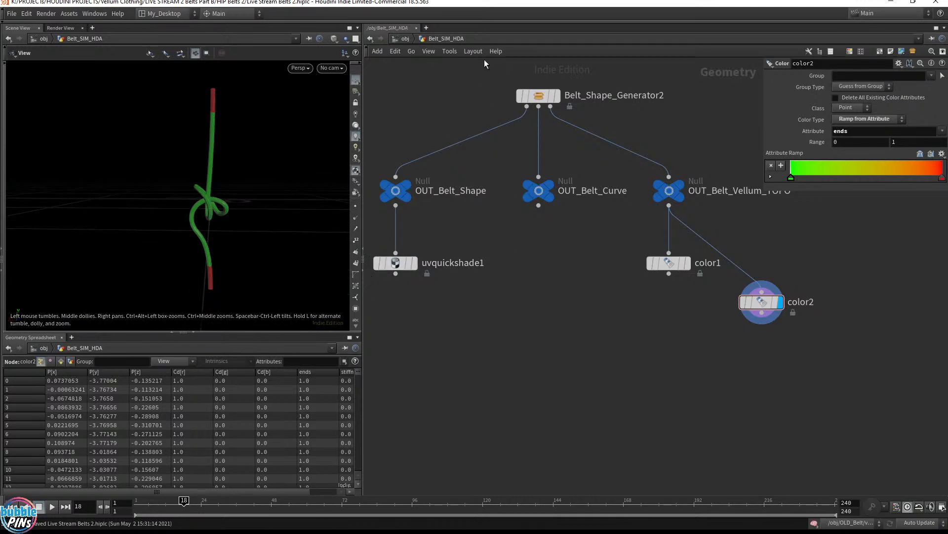
left_click_drag(228, 331, 227, 418)
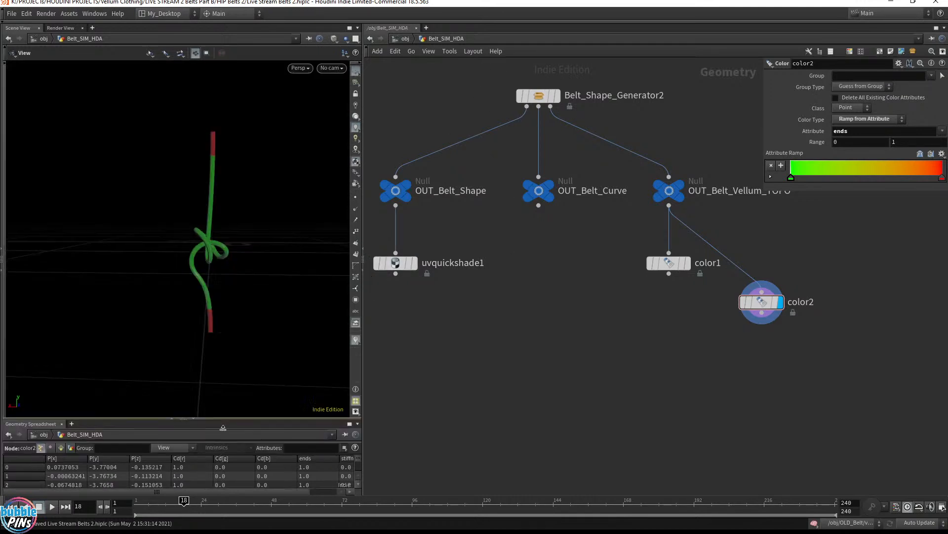
- Display Belt_Shape_Generator2's output and examine the belt and its knot from several sides
mouse_move(239, 235)
left_mouse_down()
mouse_move(276, 230)
mouse_move(224, 228)
left_mouse_up()
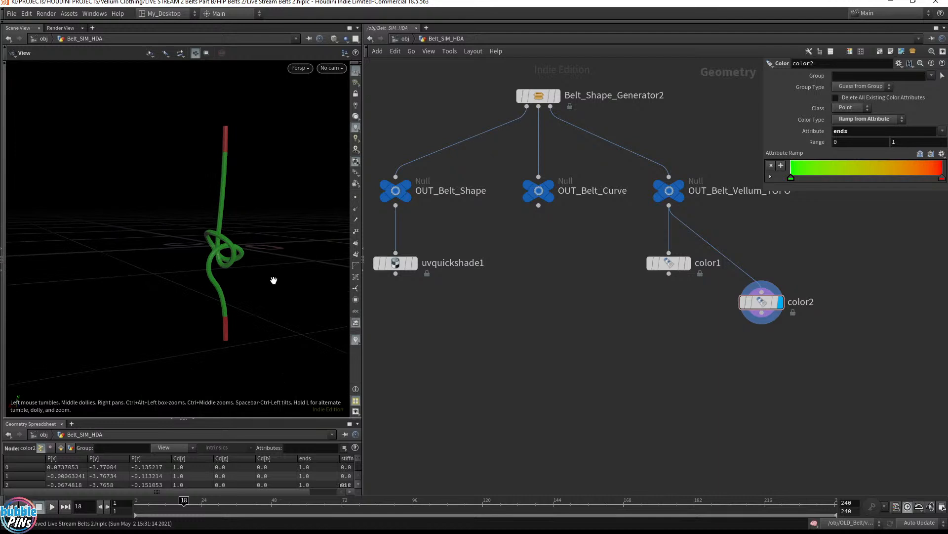
middle_click_drag(231, 267, 301, 237)
left_click_drag(301, 237, 247, 266)
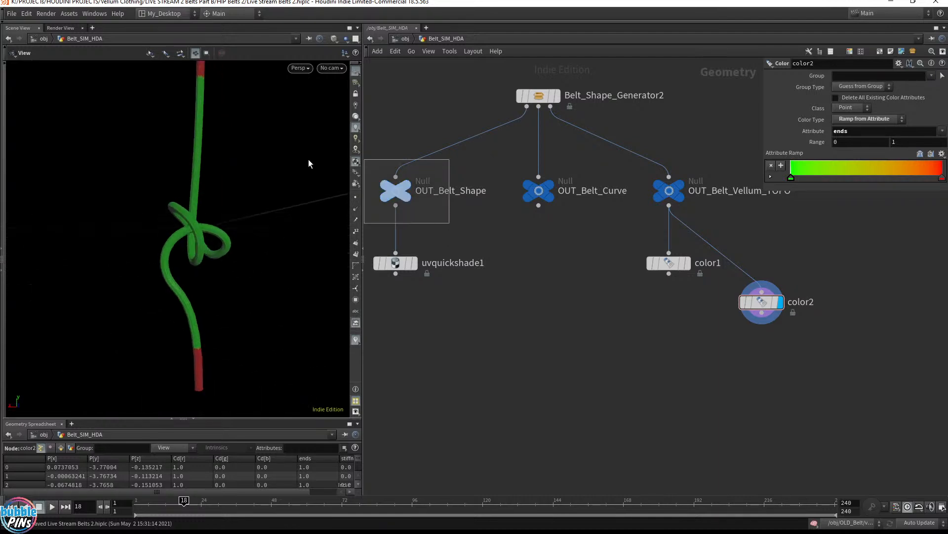
left_click(396, 191)
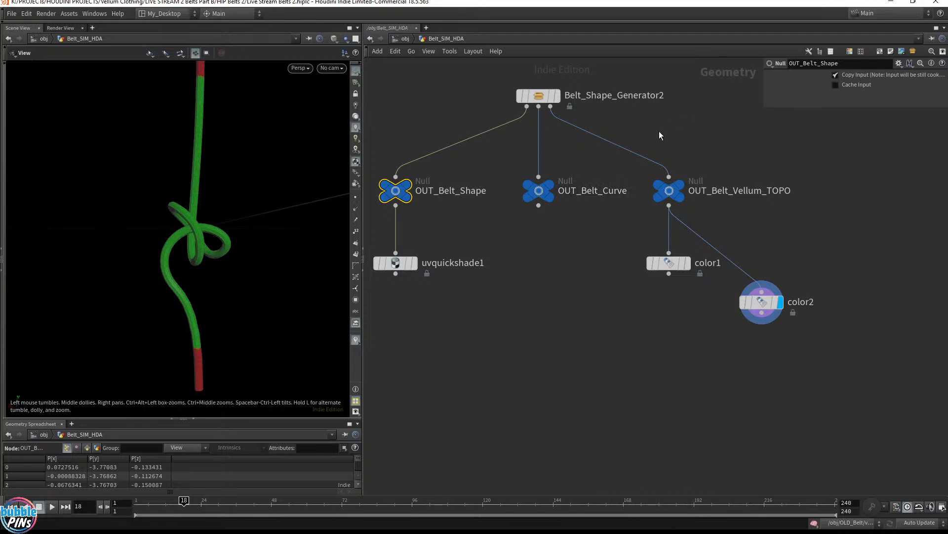
left_click(539, 96)
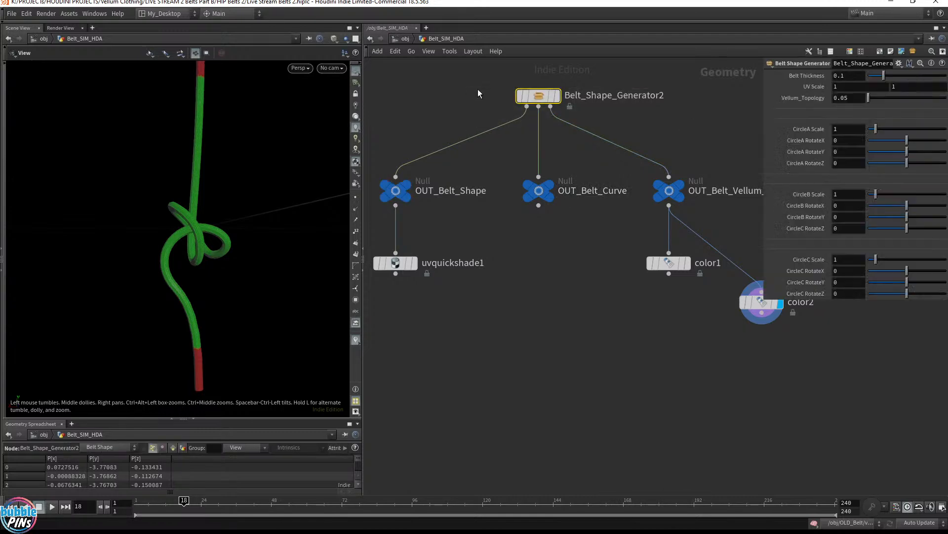
left_click(558, 96)
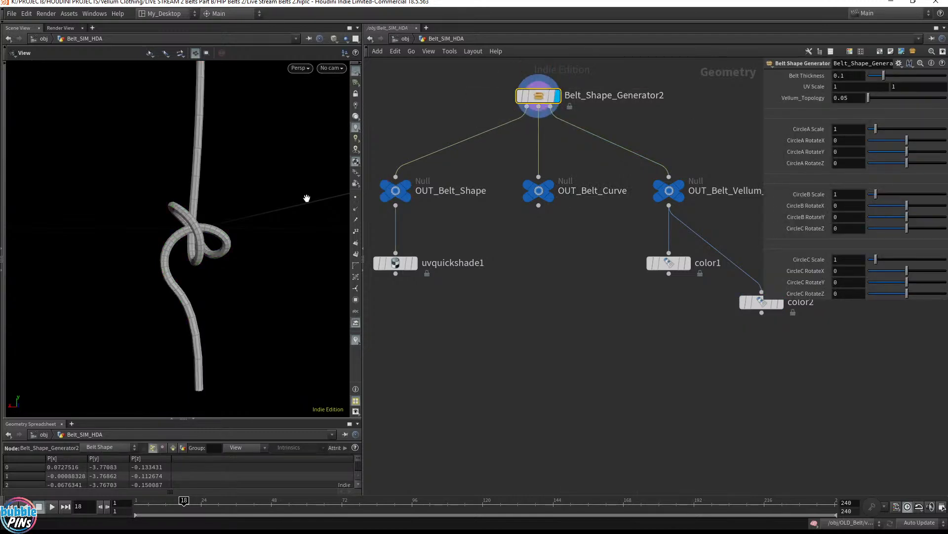
left_click_drag(224, 241, 187, 242)
right_click_drag(260, 206, 256, 216)
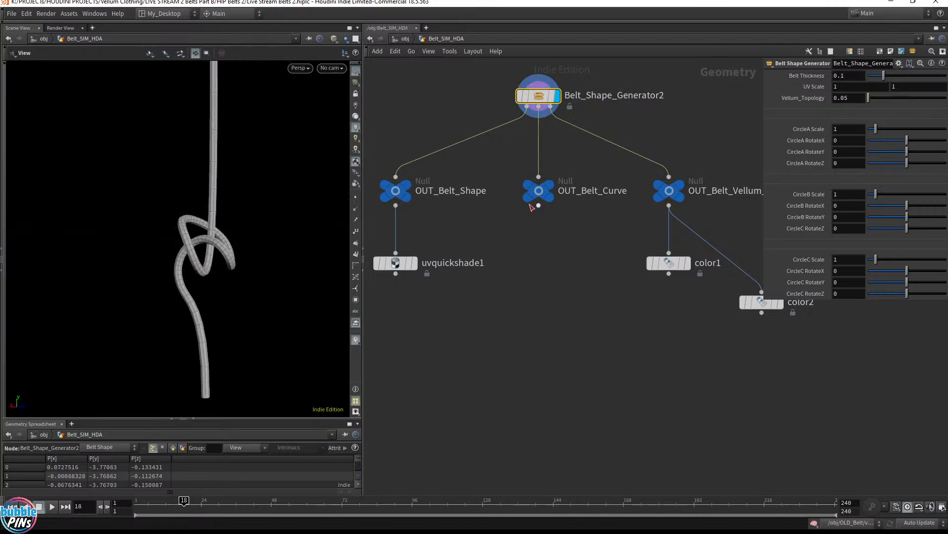
- Display the ends colouring of color2 while keeping Belt_Shape_Generator2 selected for editing its parameters
middle_click_drag(756, 360, 687, 398)
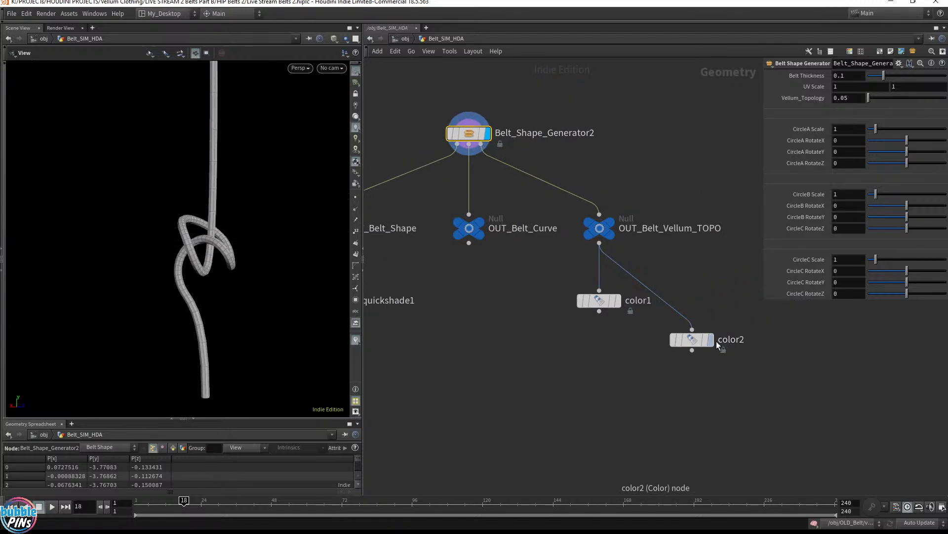
left_click(710, 340)
left_click(690, 339)
left_click_drag(516, 105, 450, 153)
mouse_move(247, 203)
left_mouse_down()
mouse_move(206, 201)
mouse_move(239, 178)
mouse_move(252, 201)
left_mouse_up()
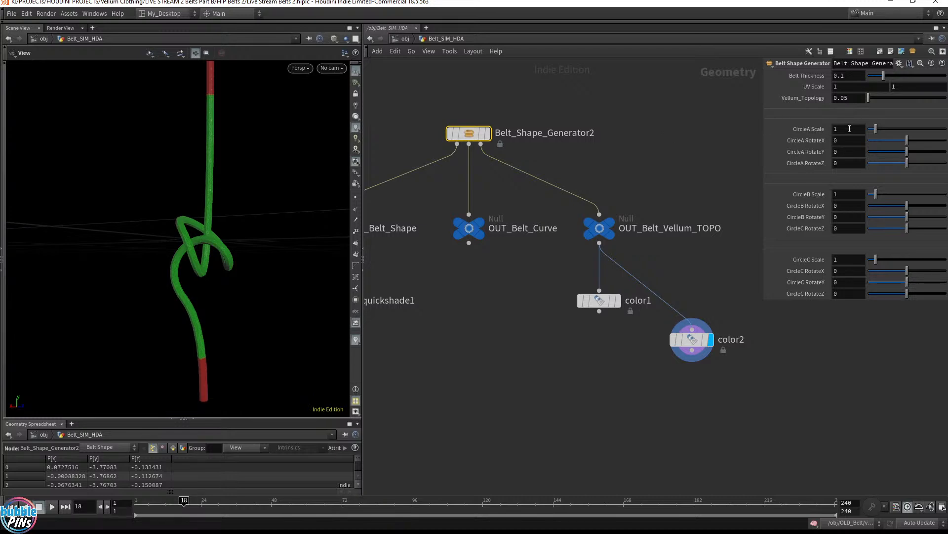
- Widen the parameter area, set Belt_Shape_Generator2's CircleA Scale to 0.98, and inspect the knot's loops
left_click_drag(765, 300, 763, 320)
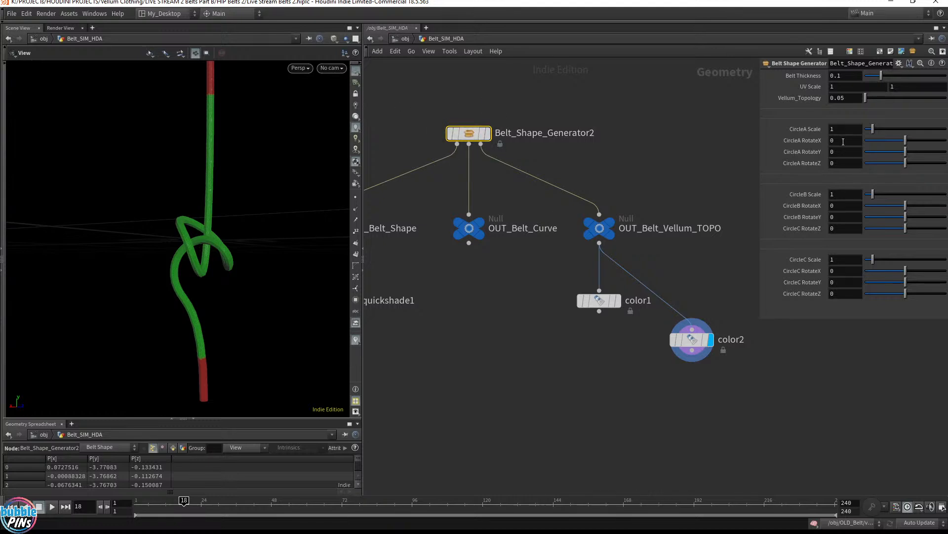
mouse_move(873, 129)
left_mouse_down()
mouse_move(883, 130)
mouse_move(873, 138)
left_mouse_up()
left_click_drag(303, 271, 187, 250)
middle_click_drag(186, 250, 351, 236)
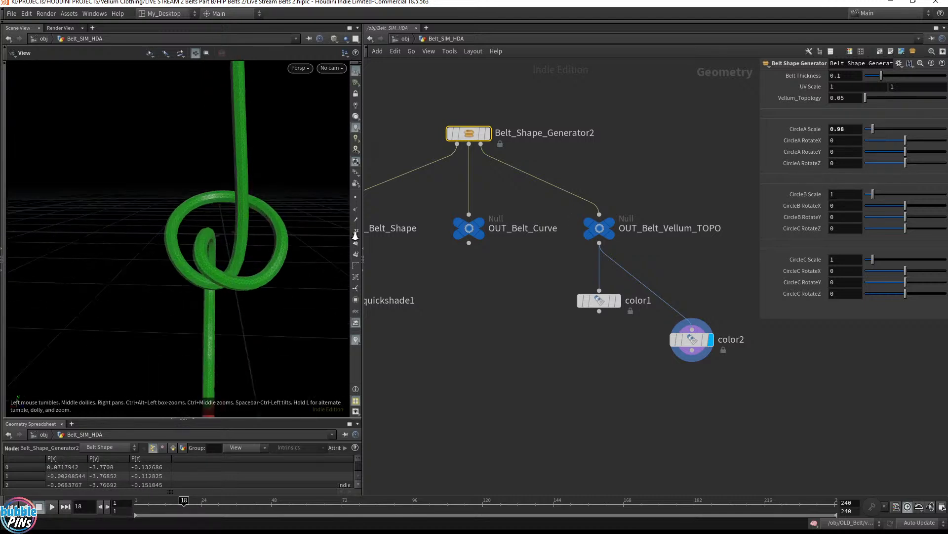
left_click_drag(297, 261, 282, 253)
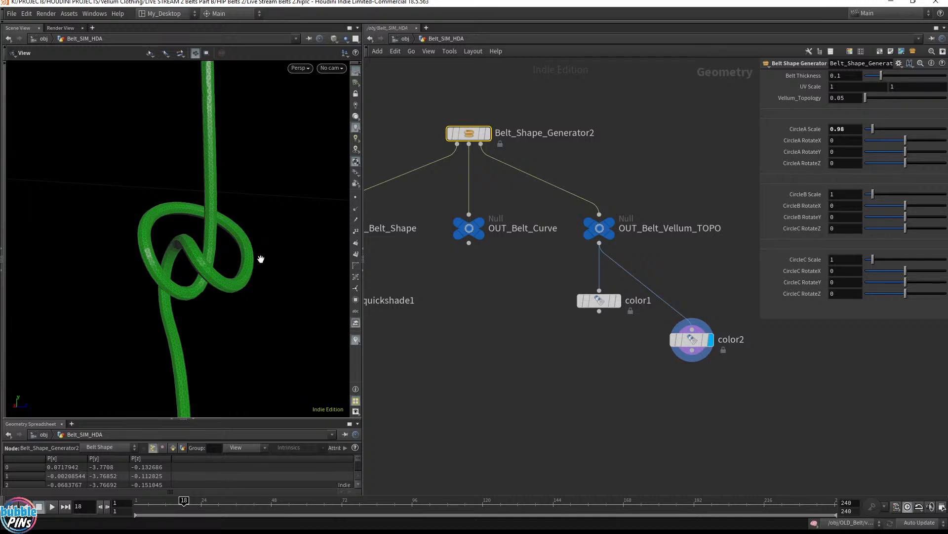
mouse_move(182, 262)
left_mouse_down()
mouse_move(195, 253)
mouse_move(173, 257)
left_mouse_up()
right_click_drag(173, 257, 279, 243)
left_click_drag(279, 243, 132, 279)
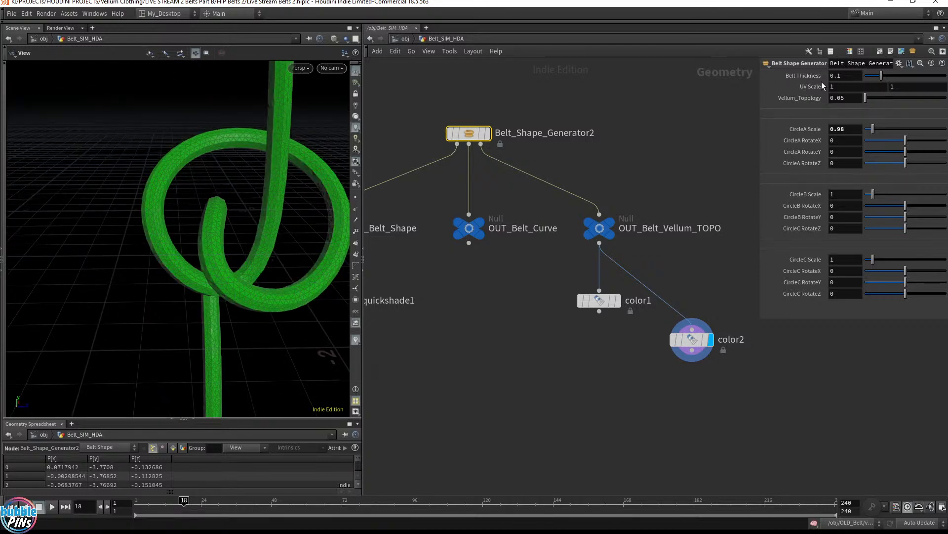
- Set Belt Thickness to 0.345 and inspect the mesh where the thicker belt's loops meet
left_click_drag(881, 76, 921, 76)
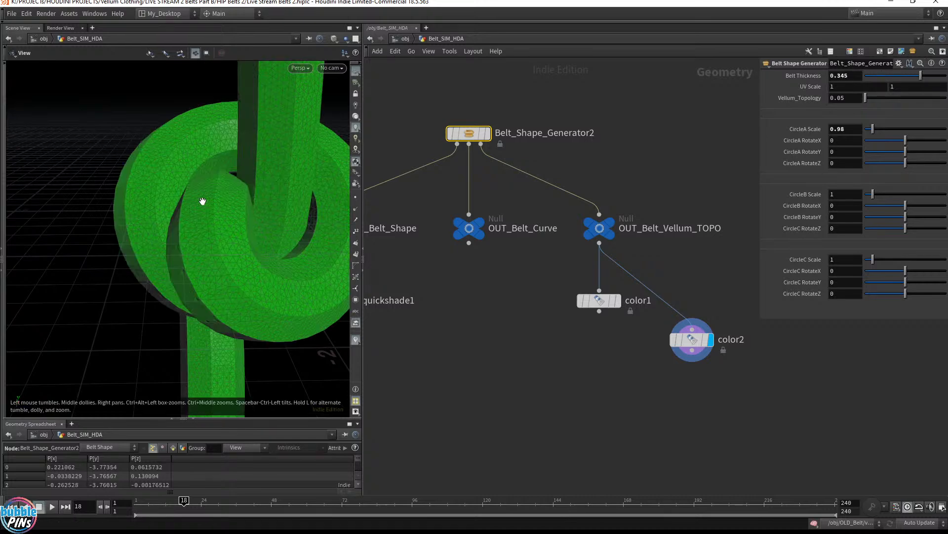
left_click_drag(201, 201, 236, 215)
middle_click_drag(236, 214, 311, 141)
left_click_drag(311, 142, 191, 218)
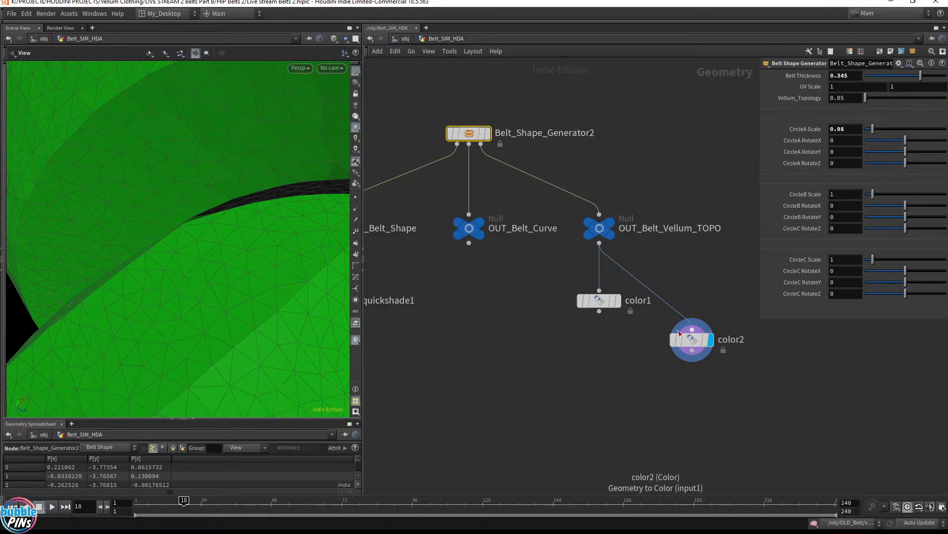
middle_click_drag(274, 228, 179, 244)
left_click_drag(179, 244, 252, 269)
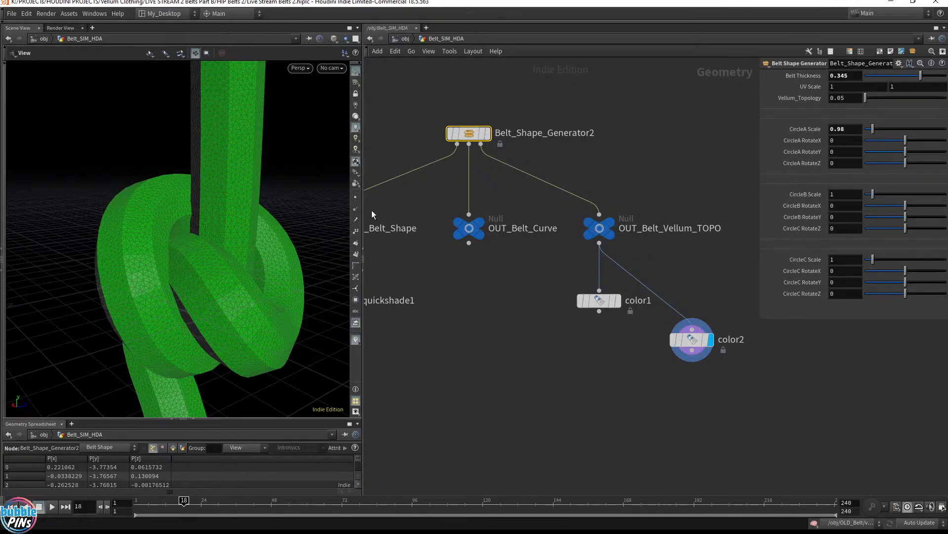
- Reduce Belt Thickness to 0.1 and view the knot face-on
left_click(859, 79)
scroll(859, 79, "down", 2)
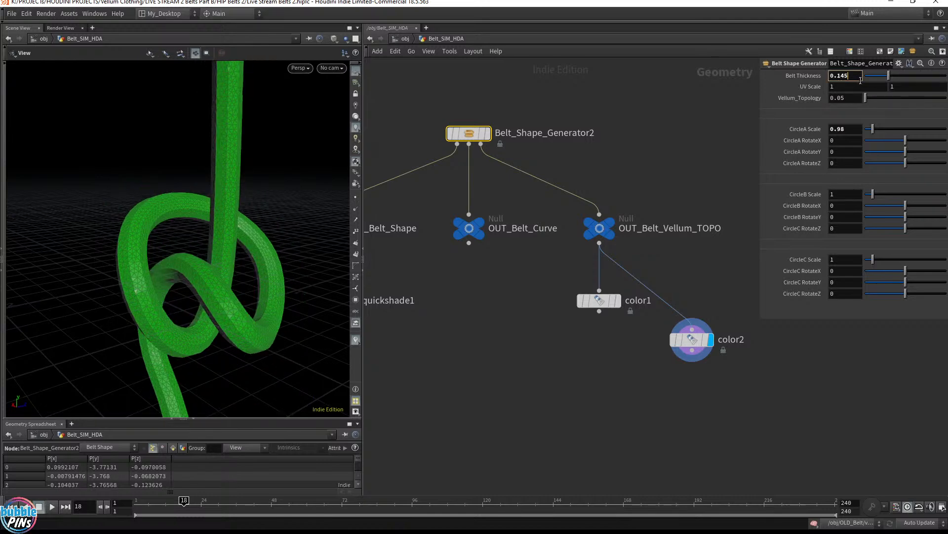
key("Return")
left_click_drag(240, 321, 311, 356)
left_click_drag(264, 235, 120, 227)
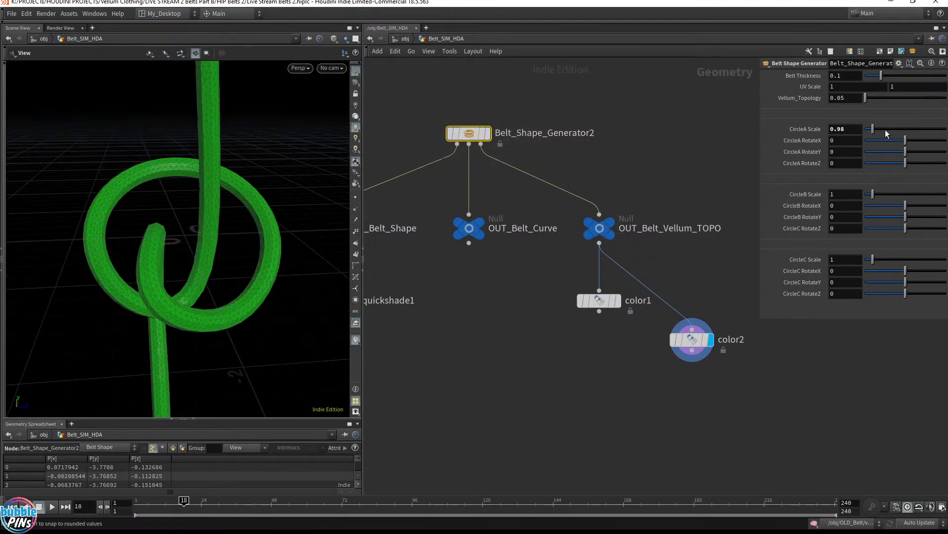
- Reshape the knot with CircleA RotateX 13.4 and RotateZ -4.9, and CircleB Scale 1.16 and RotateX 2.4
left_click_drag(206, 207, 254, 201)
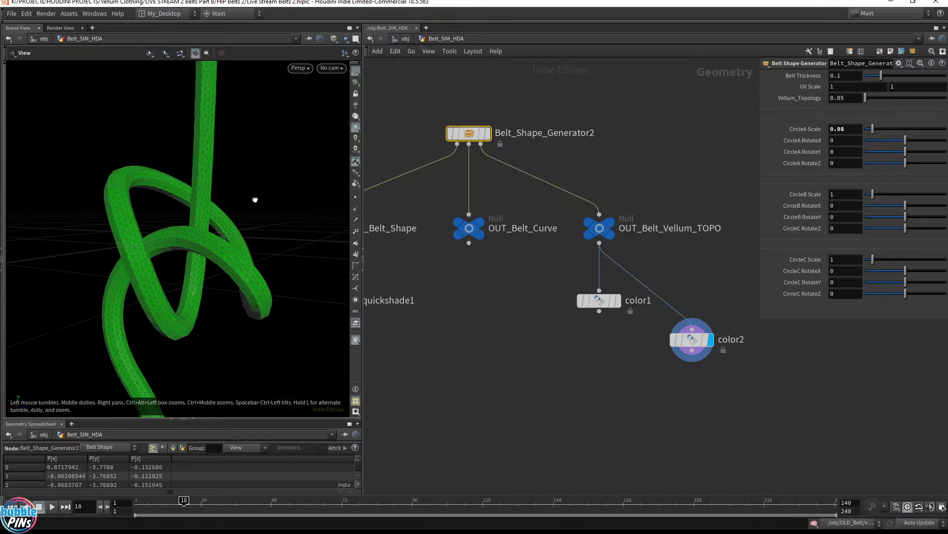
left_click_drag(262, 253, 208, 213)
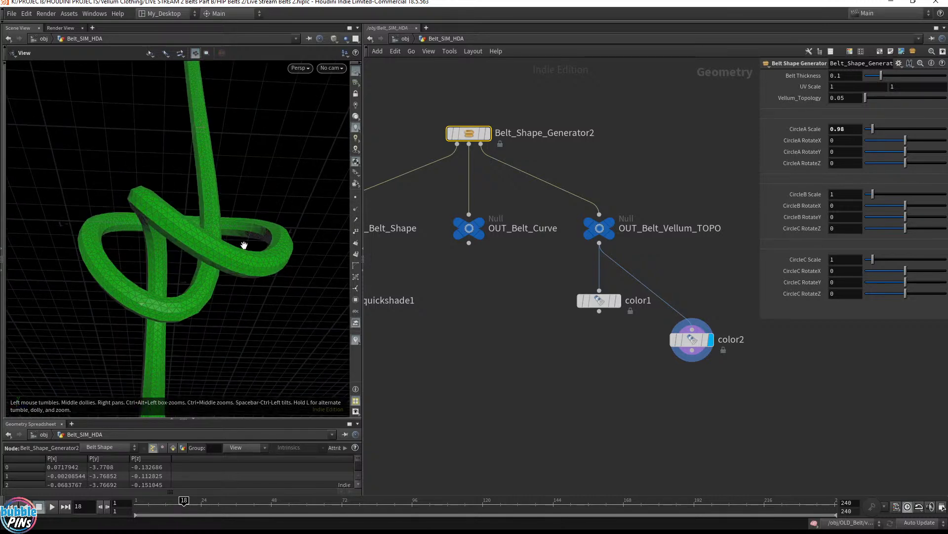
left_click_drag(560, 107, 432, 154)
left_click_drag(617, 115, 410, 167)
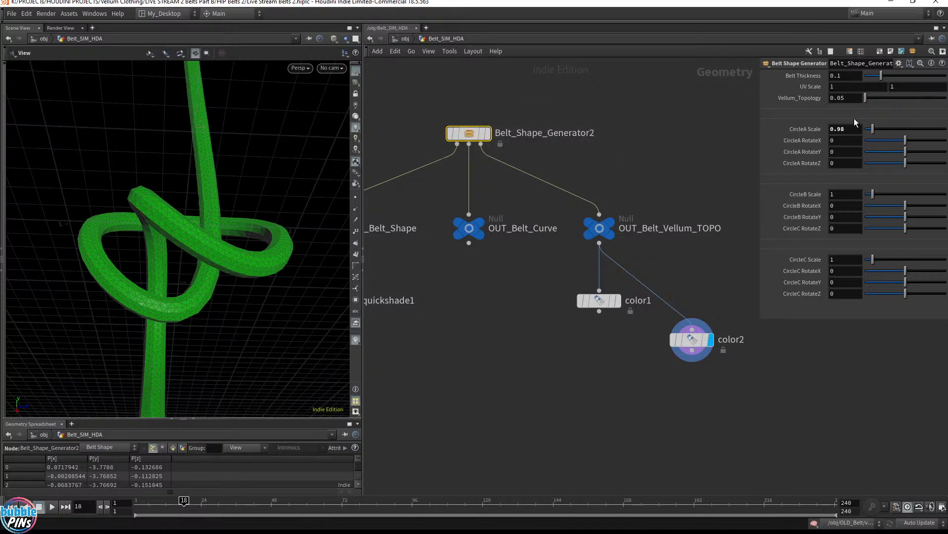
left_click_drag(910, 143, 908, 208)
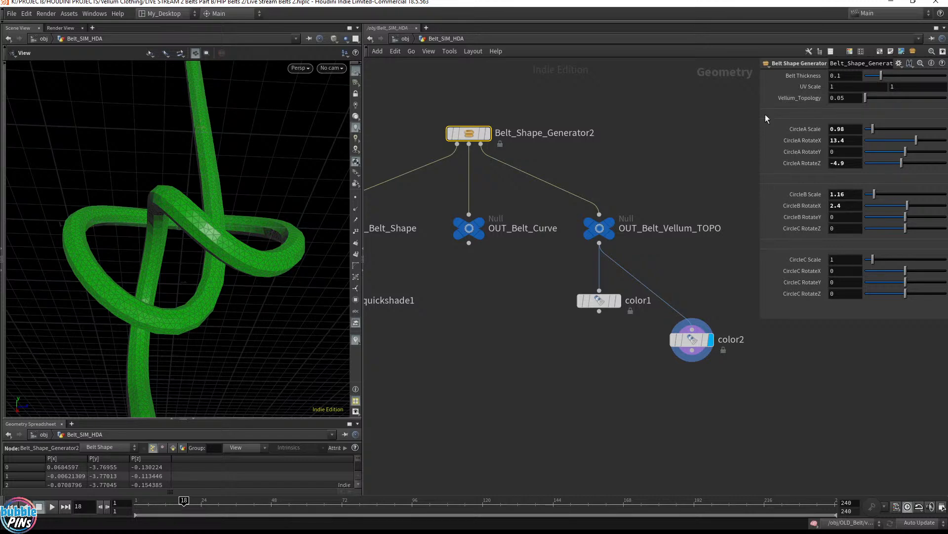
- Display OUT_Belt_Vellum_TOPO up close and set Belt_Shape_Generator2's Vellum_Topology to 0.1
left_click(613, 228)
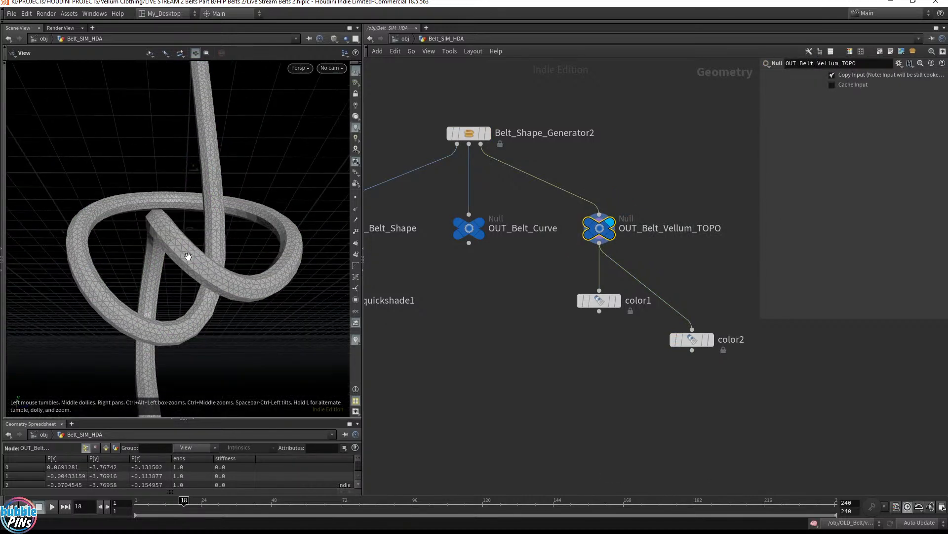
scroll(182, 252, "up", 5)
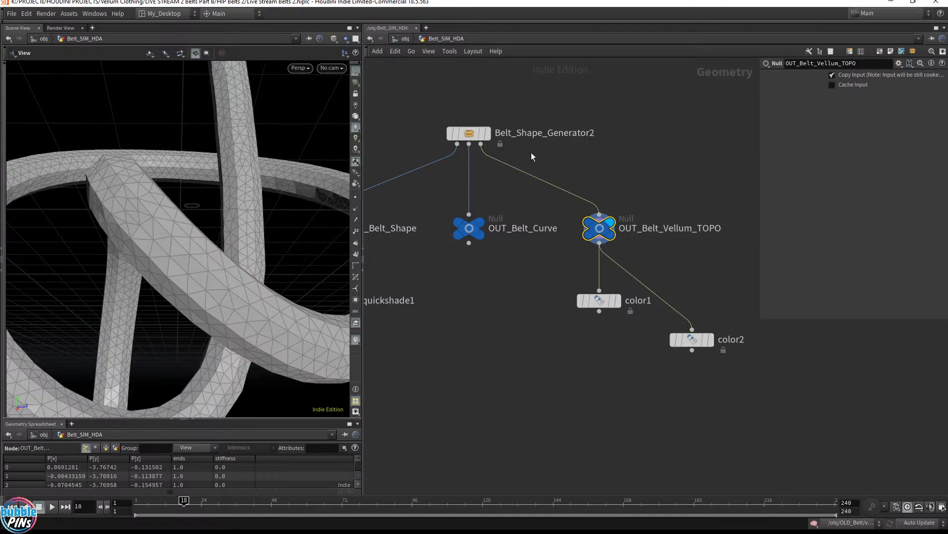
left_click(469, 133)
left_click(848, 99)
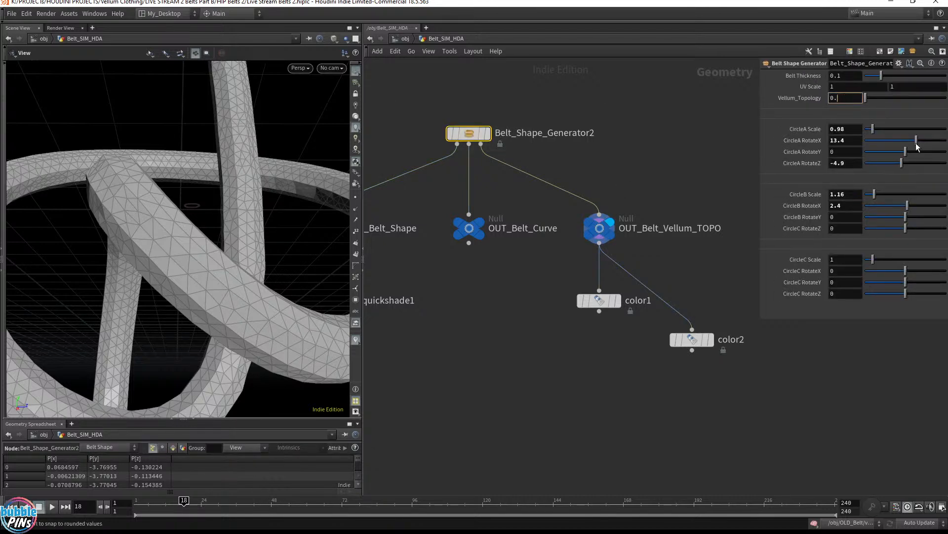
type("1")
key("Return")
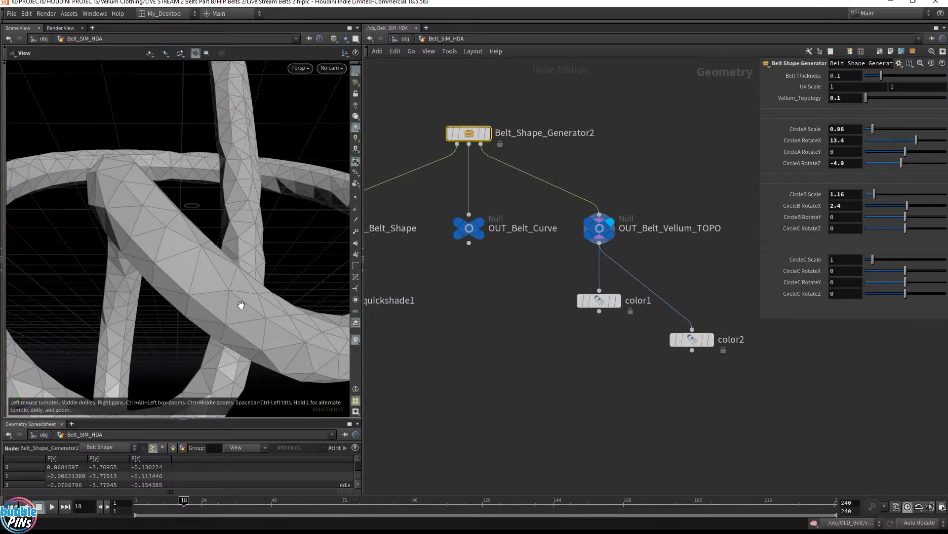
- Set Vellum_Topology back to 0.05 and select OUT_Belt_Vellum_TOPO
left_click(857, 98)
key("Return")
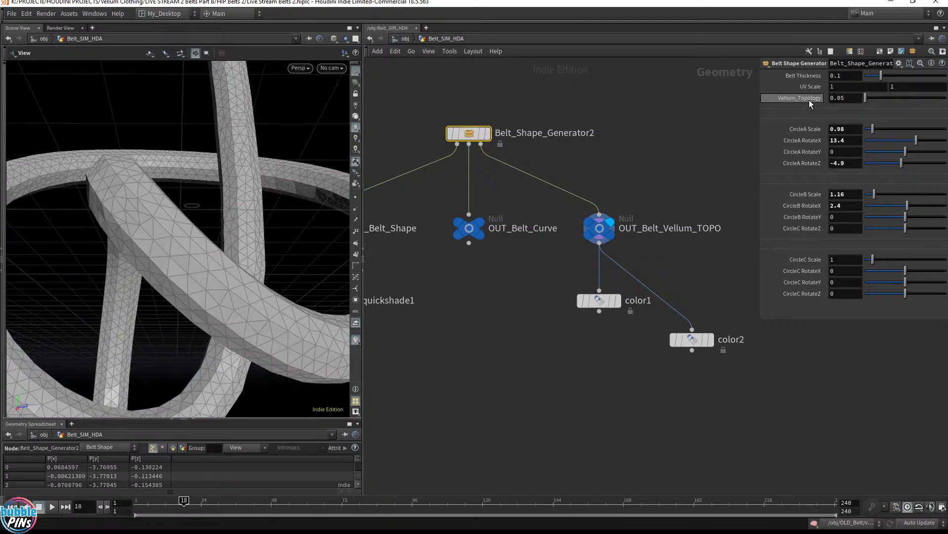
left_click_drag(638, 202, 580, 245)
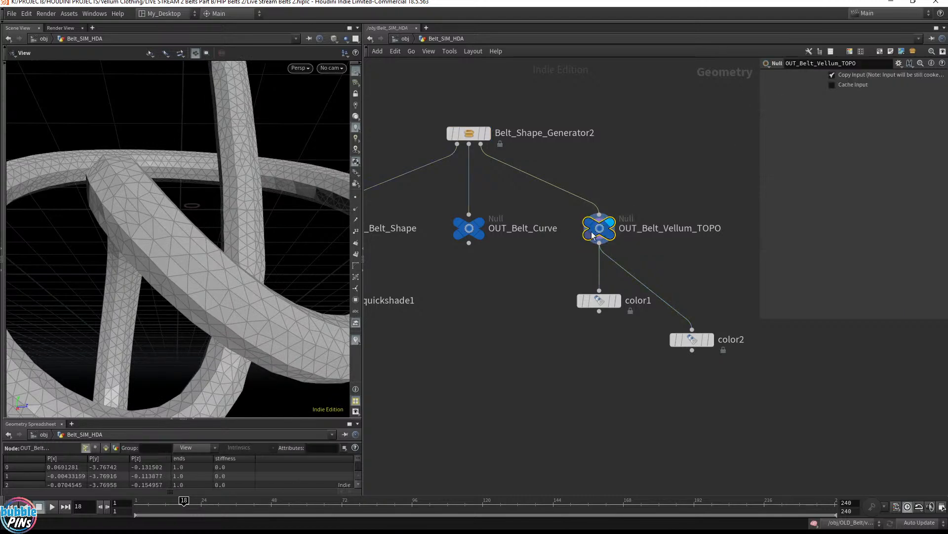
left_click_drag(653, 198, 572, 248)
- Display uvquickshade1, duplicate it, and connect the copy to OUT_Belt_Vellum_TOPO to show that output's UVs
middle_click_drag(496, 228, 568, 228)
left_click_drag(460, 201, 374, 247)
left_click(417, 300)
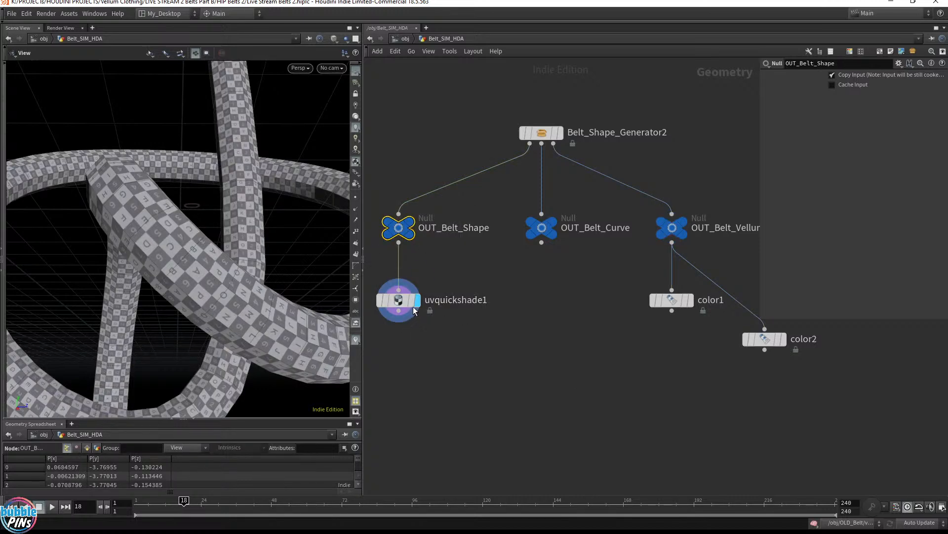
left_click_drag(398, 300, 587, 371, "alt")
left_click_drag(672, 243, 584, 357)
left_click_drag(229, 250, 262, 262)
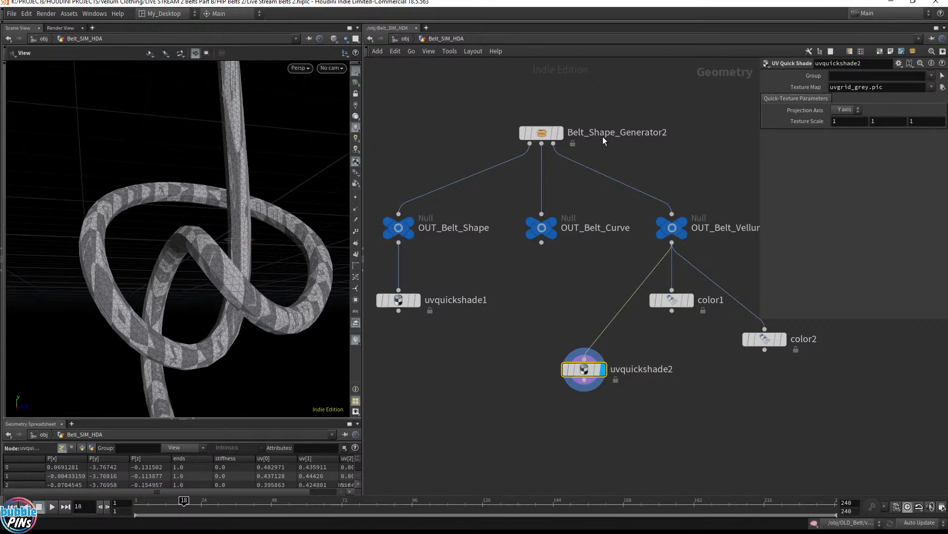
- Display uvquickshade1 under OUT_Belt_Shape and select Belt_Shape_Generator2 for editing
left_click(541, 132)
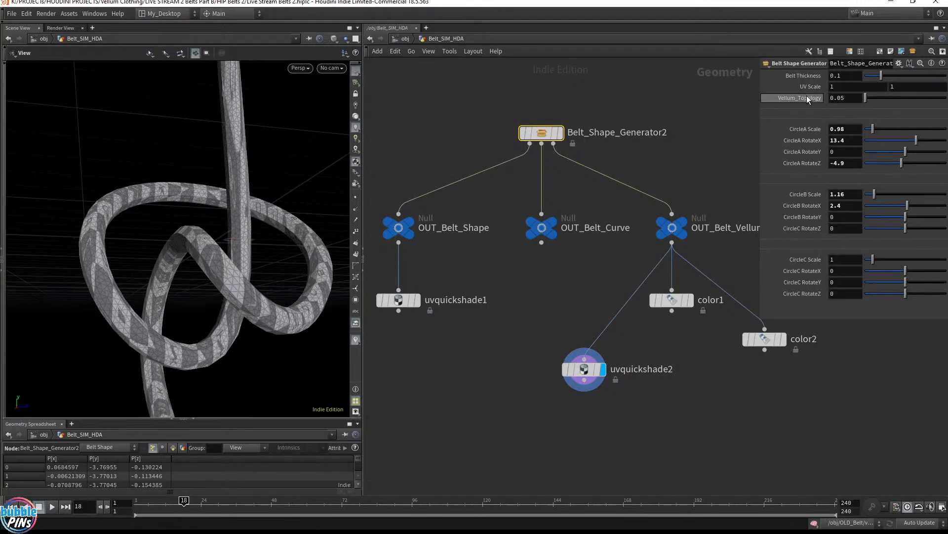
left_click(418, 302)
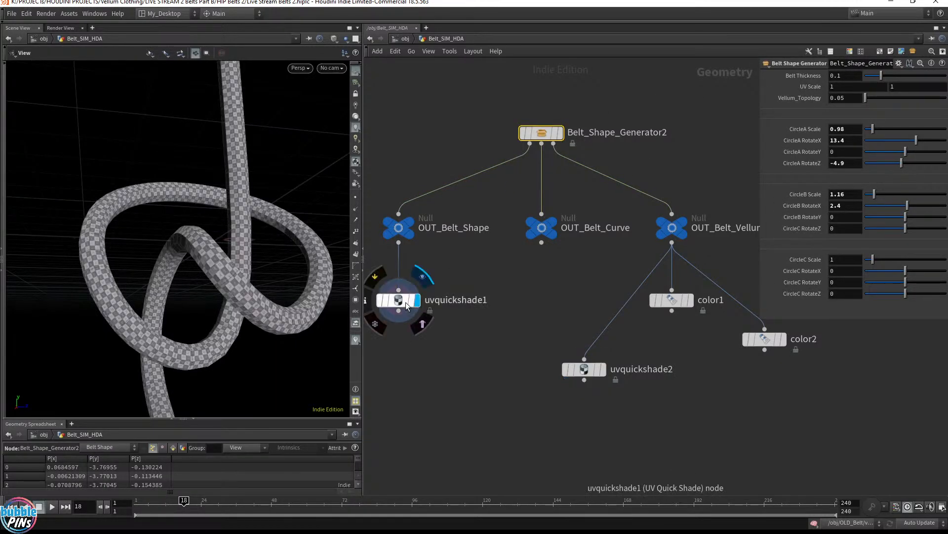
left_click(403, 300)
left_click(542, 134)
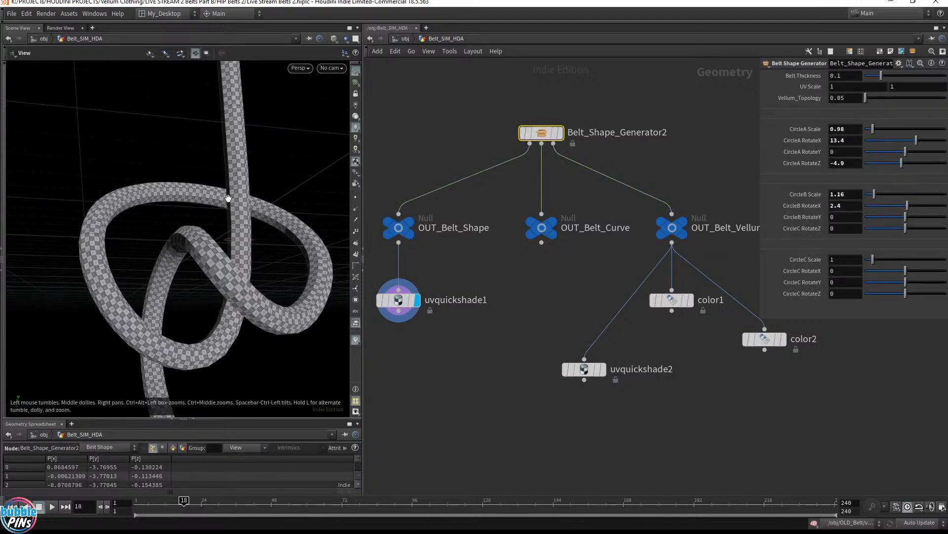
- Try 0.6 for the generator's first UV Scale value, and finish with both UV Scale values at 0.99
left_click(854, 89)
scroll(855, 87, "down", 5)
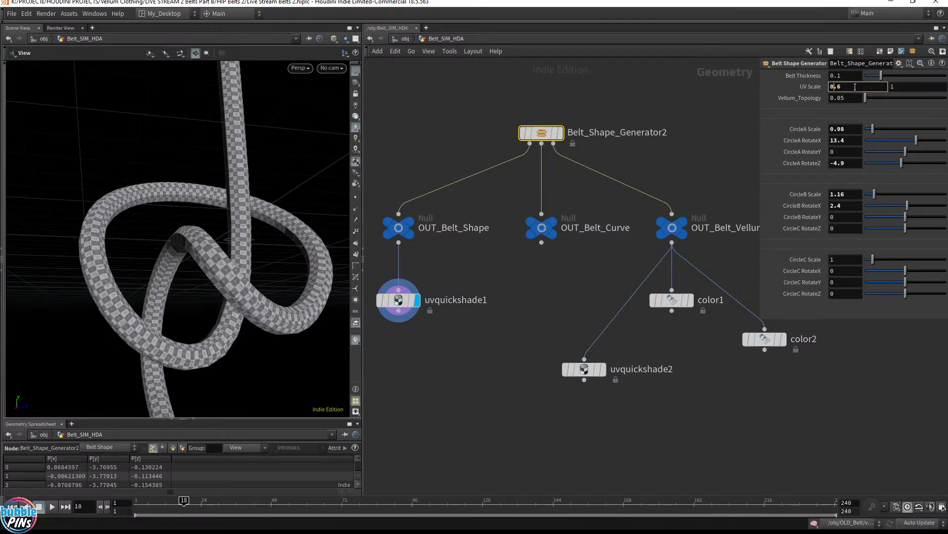
scroll(855, 87, "up", 4)
middle_click(806, 89, "ctrl")
mouse_move(806, 89)
middle_mouse_down()
mouse_move(805, 112)
mouse_move(790, 90)
mouse_move(804, 130)
mouse_move(822, 91)
middle_mouse_up()
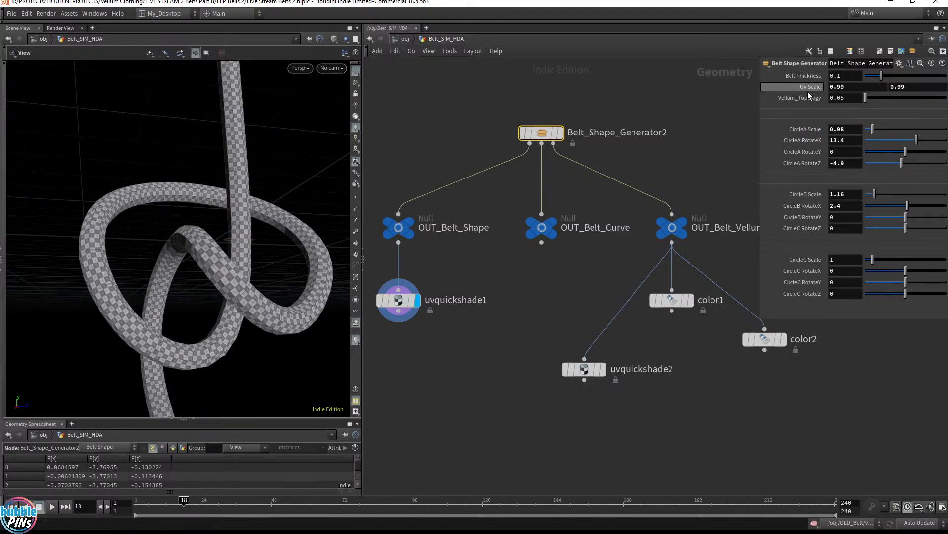
- Allow editing of the contents of Belt_Shape_Generator2 and reopen its node options
right_click(546, 137)
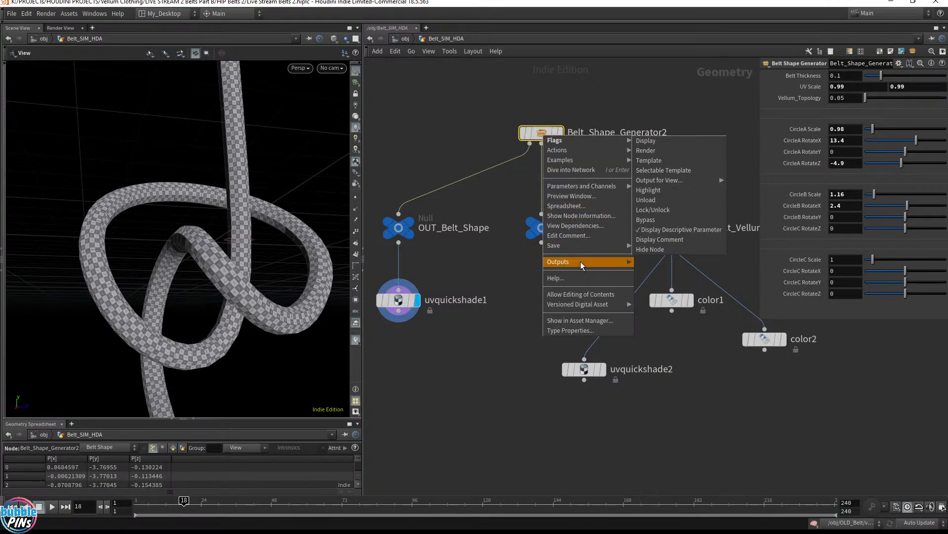
left_click(580, 294)
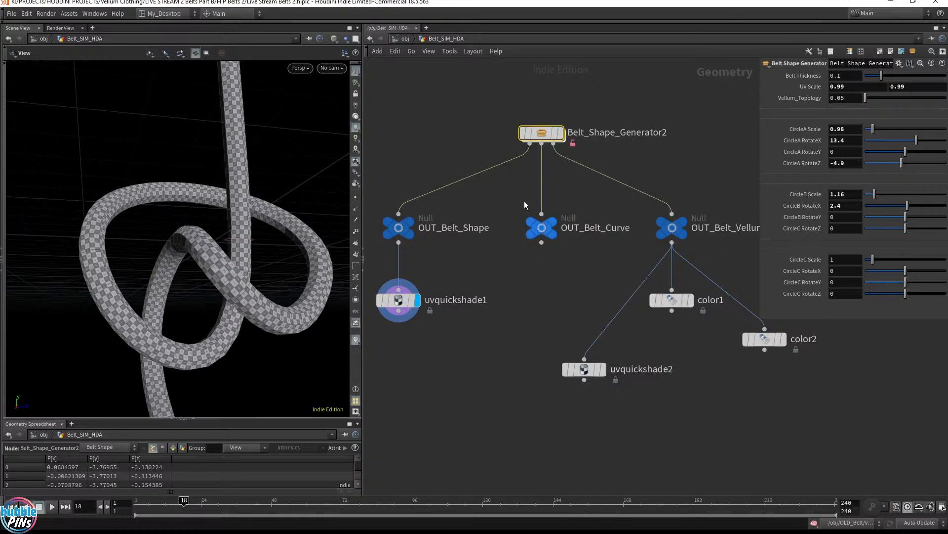
right_click(545, 131)
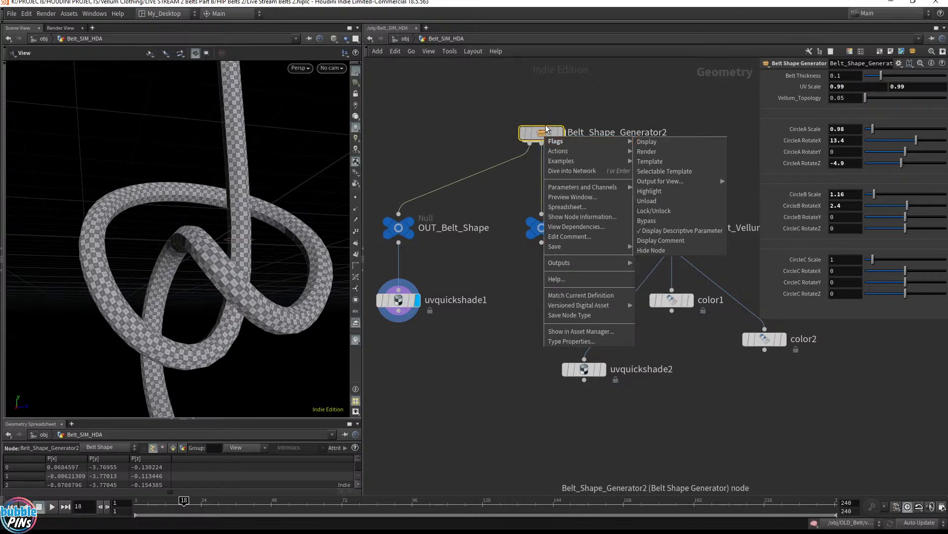
left_click(519, 396)
key("Tab")
type("bw")
key("BackSpace")
type("w")
key("BackSpace")
type("el")
key("Return")
left_click(456, 401)
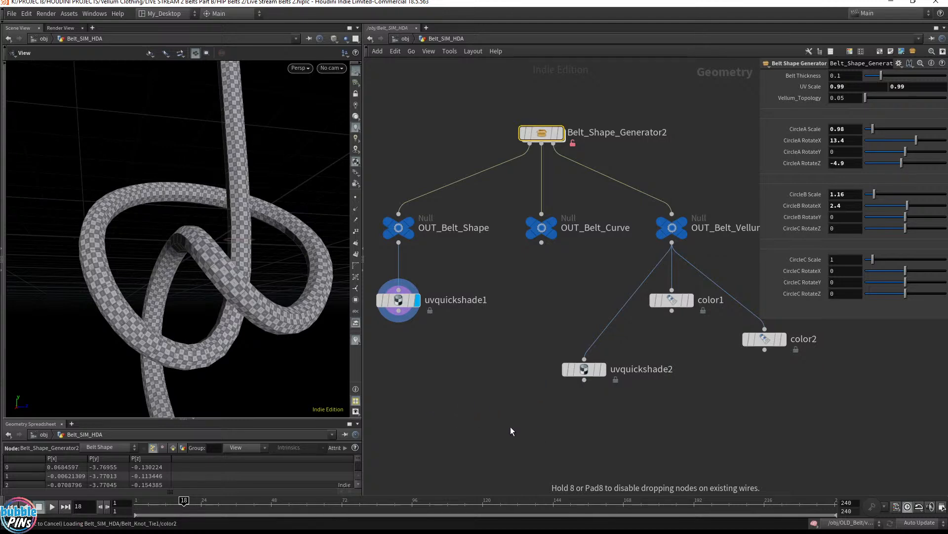
key("Delete")
- Add a fresh Belt Shape Generator node in the empty area below uvquickshade1
left_click_drag(461, 358, 447, 425)
key("Tab")
type("bwel")
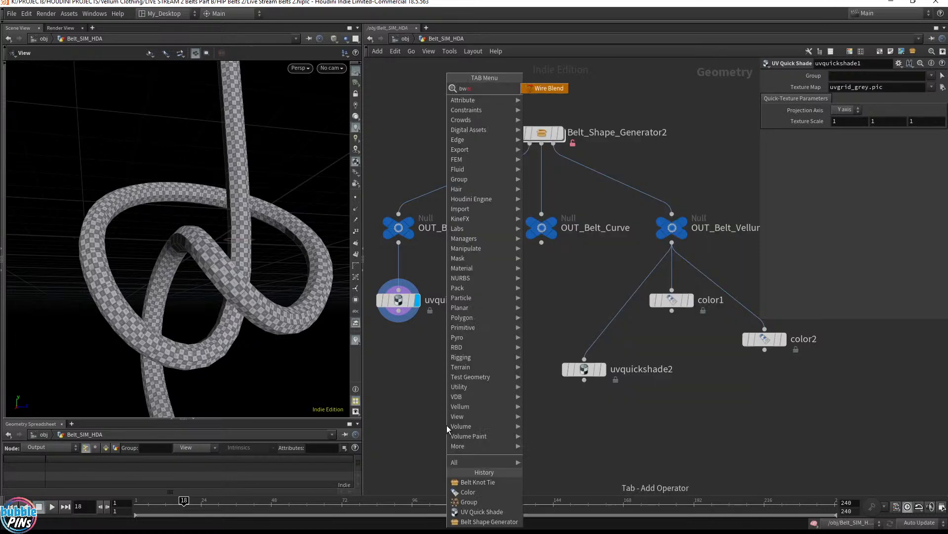
key("BackSpace")
key("BackSpace")
key("BackSpace")
type("elt")
key("Down")
key("Return")
left_click(459, 391)
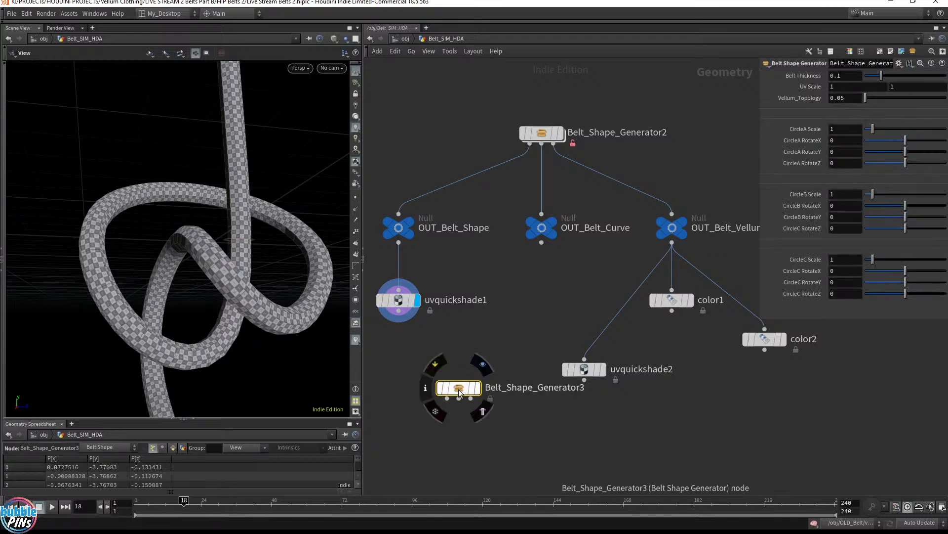
- Allow editing of the contents of the new Belt_Shape_Generator3, and delete that node
right_click(459, 392)
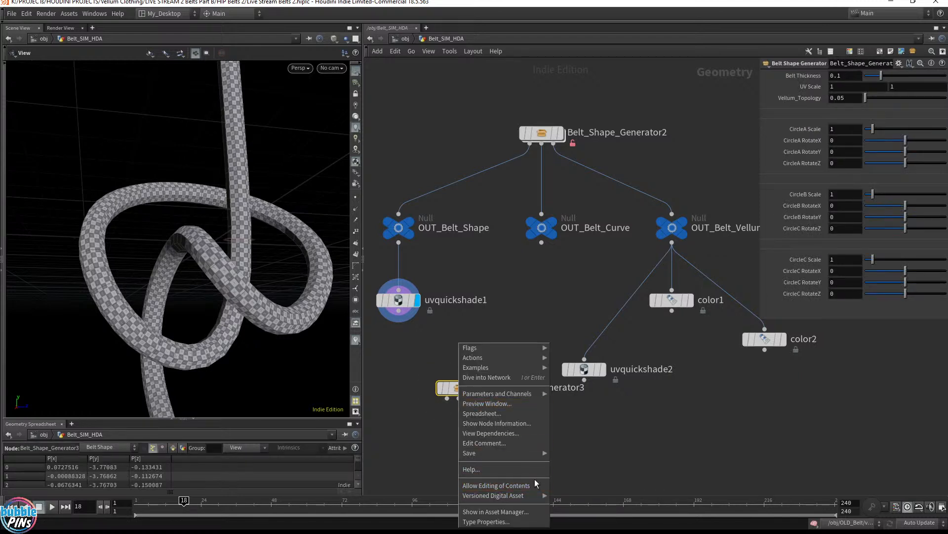
left_click(523, 487)
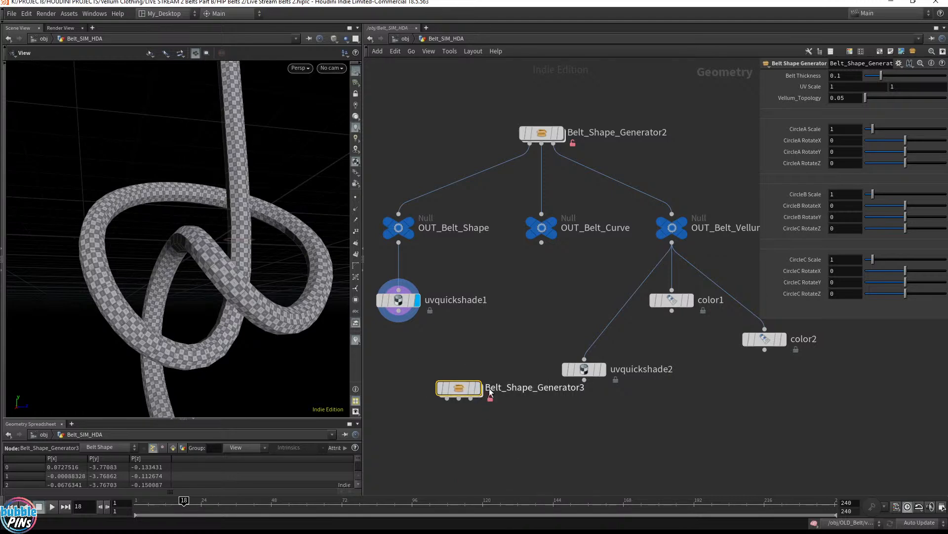
key("Delete")
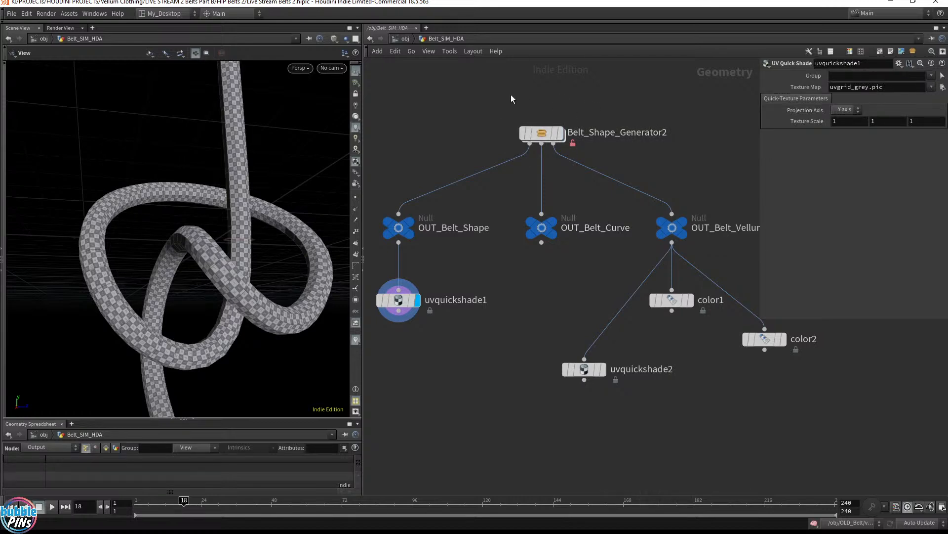
- Enter Belt_Shape_Generator2 and examine the start of its internal network around the circle2 node
left_click(540, 133)
double_click(540, 134)
middle_click_drag(553, 150, 422, 179)
scroll(558, 148, "up", 3)
scroll(558, 149, "up", 6)
middle_click_drag(536, 111, 731, 321)
middle_click_drag(667, 127, 637, 303)
scroll(538, 235, "up", 2)
scroll(538, 235, "up", 2)
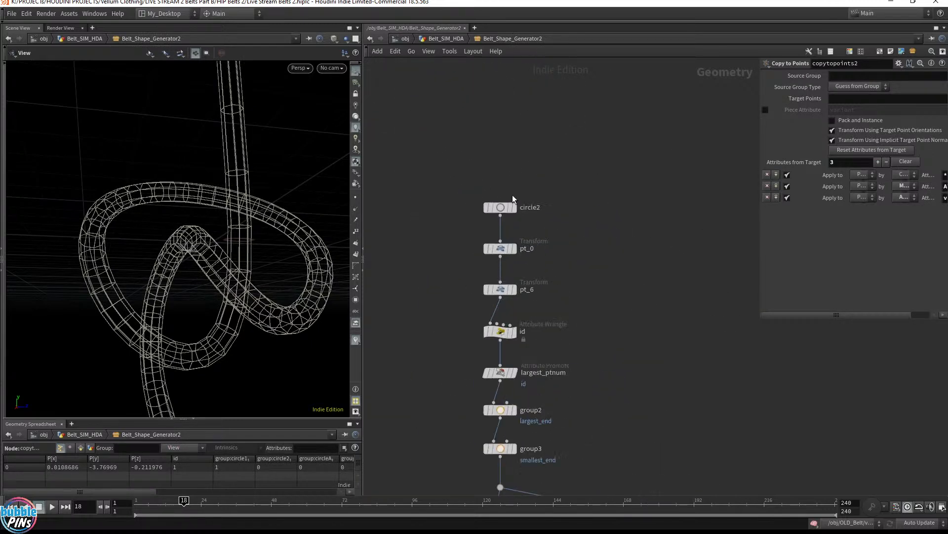
mouse_move(522, 209)
- Return to the object level, open OLD_improved_Belt, and bring its Draw General Shape of Knot section into view
left_click(446, 40)
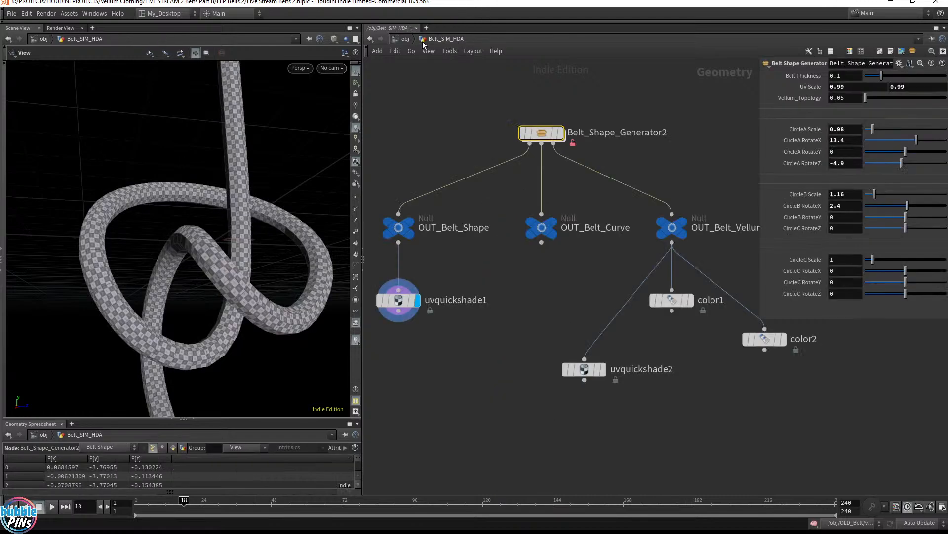
left_click(405, 39)
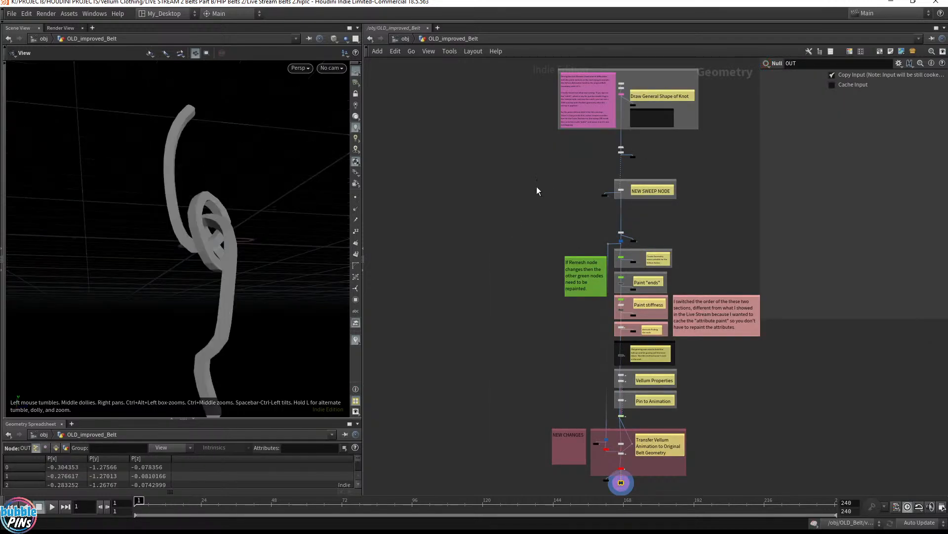
middle_click_drag(597, 116, 543, 224)
scroll(543, 223, "up", 10)
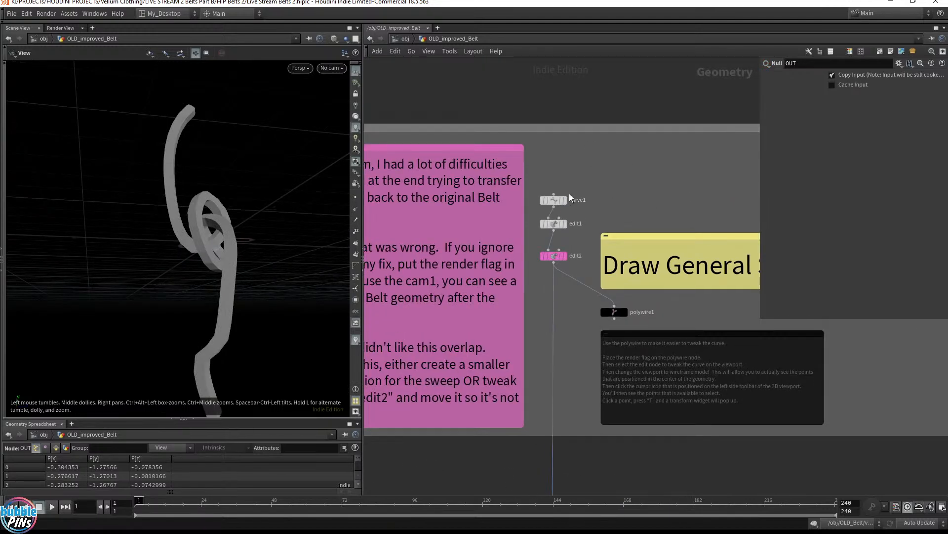
- Display curve1 and edit2 of the old belt in turn to examine the hand-drawn knot curve, with its points shown
left_click(564, 201)
left_click_drag(231, 265, 193, 287)
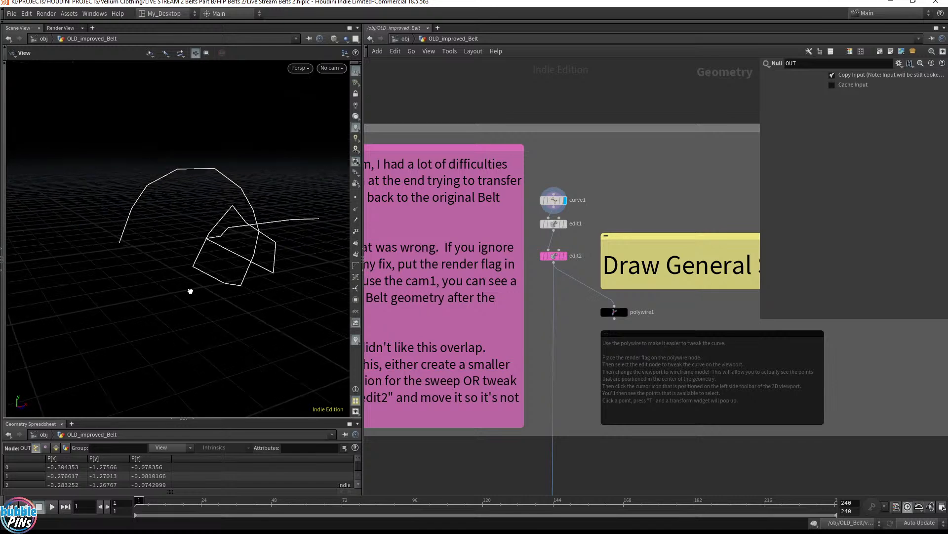
left_click(564, 256)
left_click_drag(277, 237, 217, 324)
left_click(356, 199)
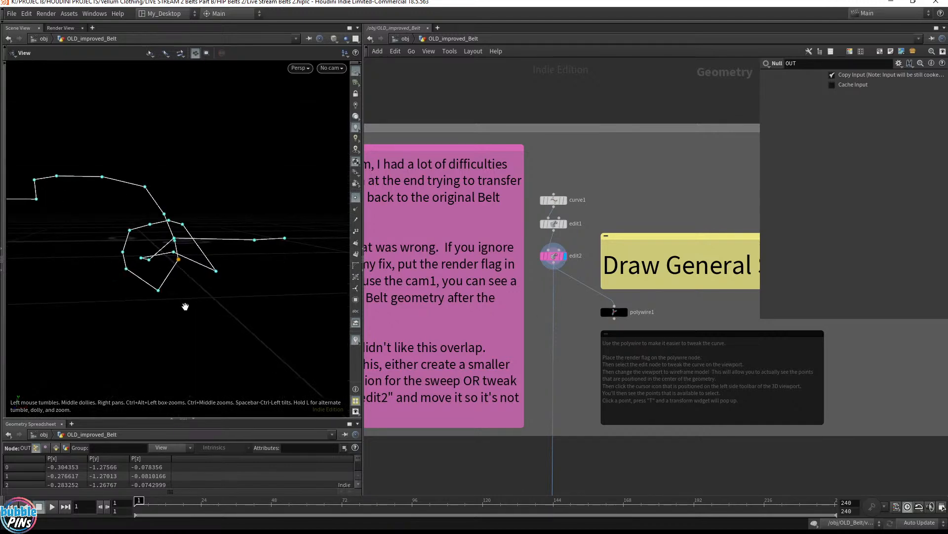
- Return to the object level, open Belt_SIM_HDA, and enter Belt_Shape_Generator2
left_click(406, 42)
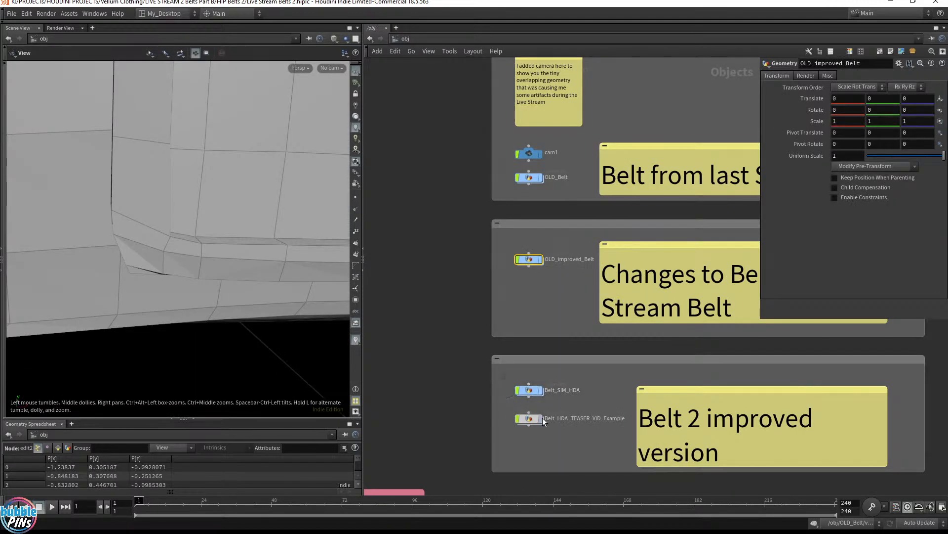
double_click(531, 391)
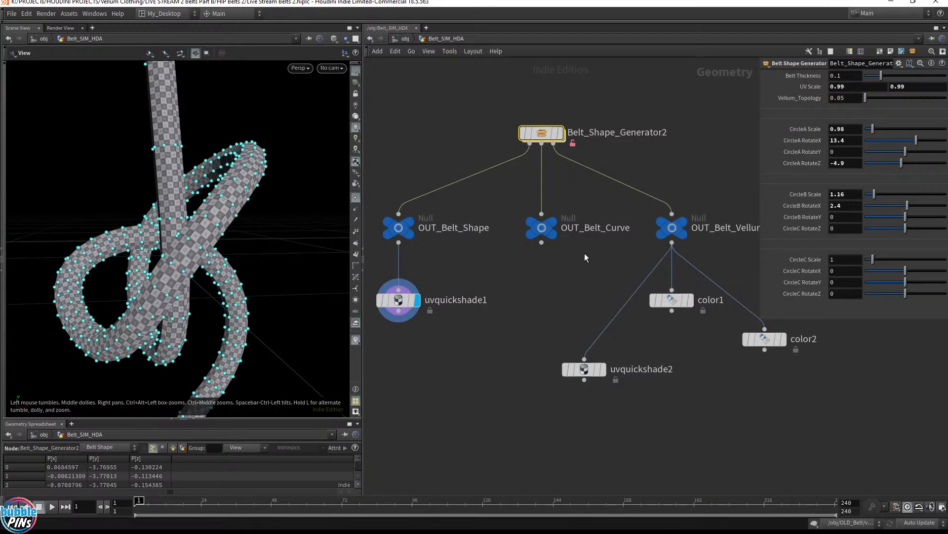
double_click(542, 133)
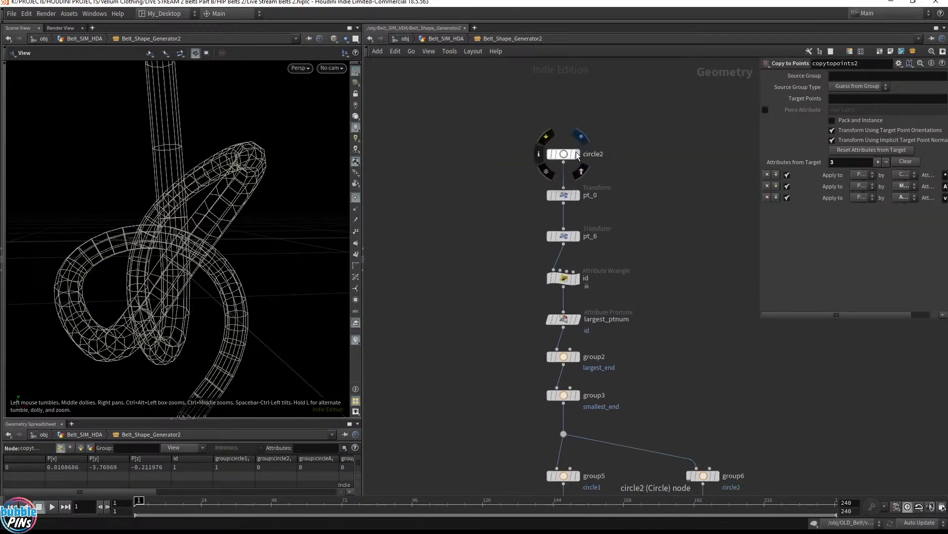
- Display circle2 on its own without other geometry in the view, and select it to show its parameters
left_click(578, 154)
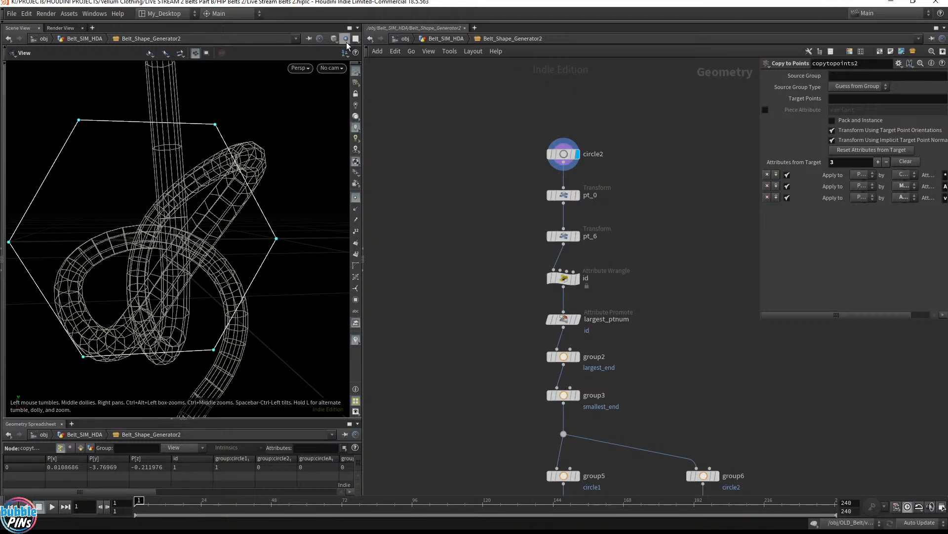
mouse_move(573, 157)
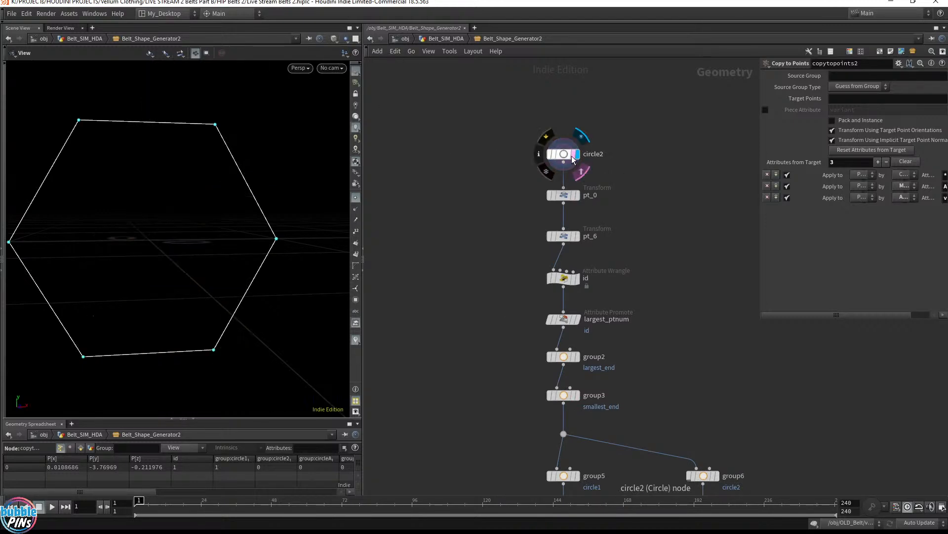
left_click_drag(170, 256, 258, 272)
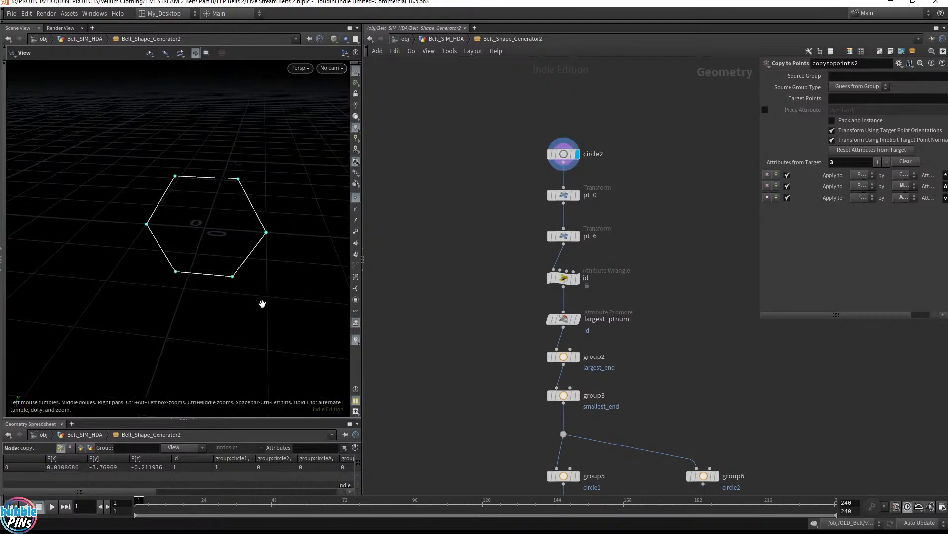
left_click_drag(547, 110, 648, 171)
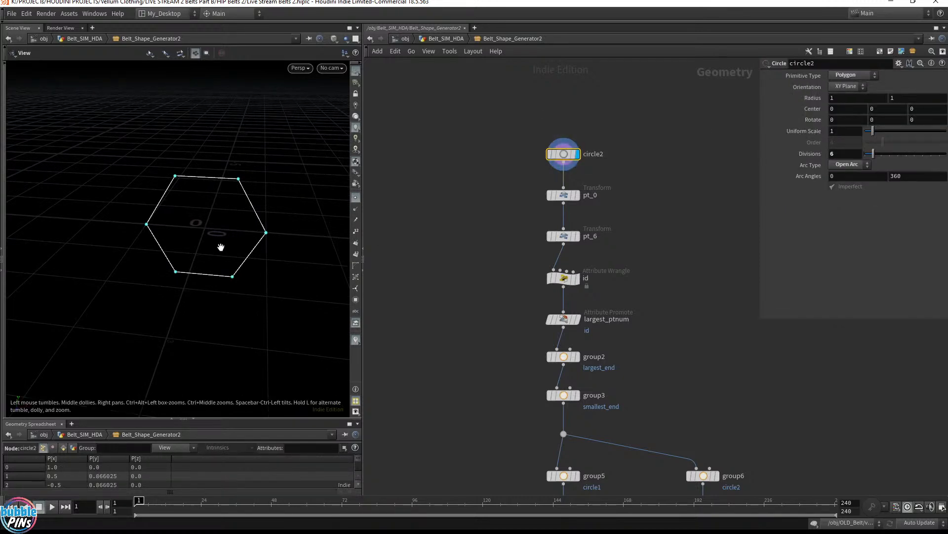
- Display the pt_0 transform to examine how it offsets the open circle's end point
left_click(578, 195)
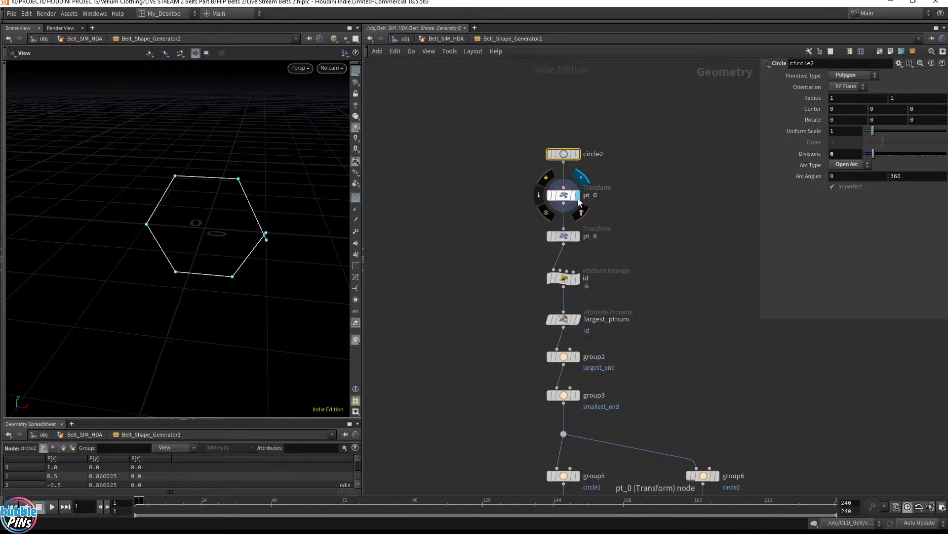
left_click_drag(173, 253, 207, 256)
scroll(251, 252, "up", 5)
left_click_drag(267, 239, 253, 258)
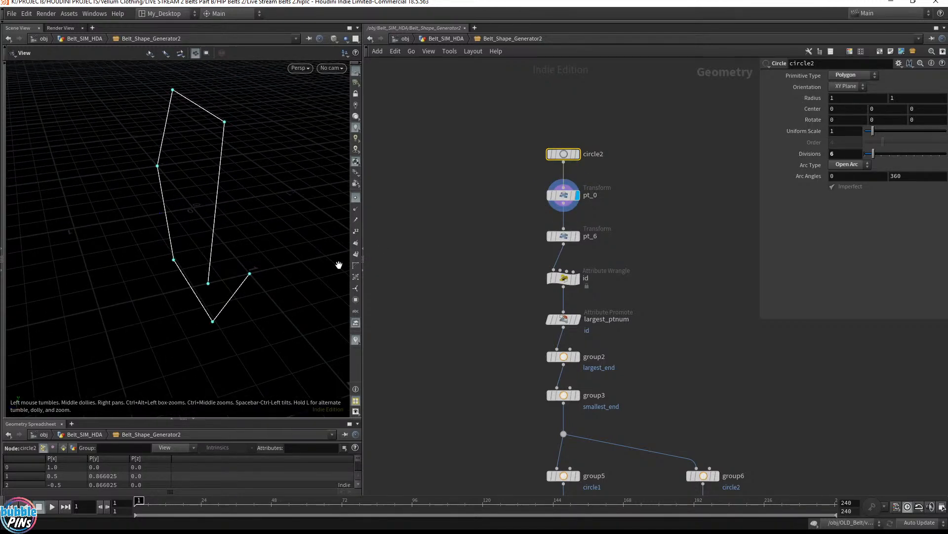
- Inspect the largest_end settings on group2, and display group3 to view the smallest_end group
middle_click_drag(710, 306, 712, 228)
middle_click_drag(677, 329, 637, 182)
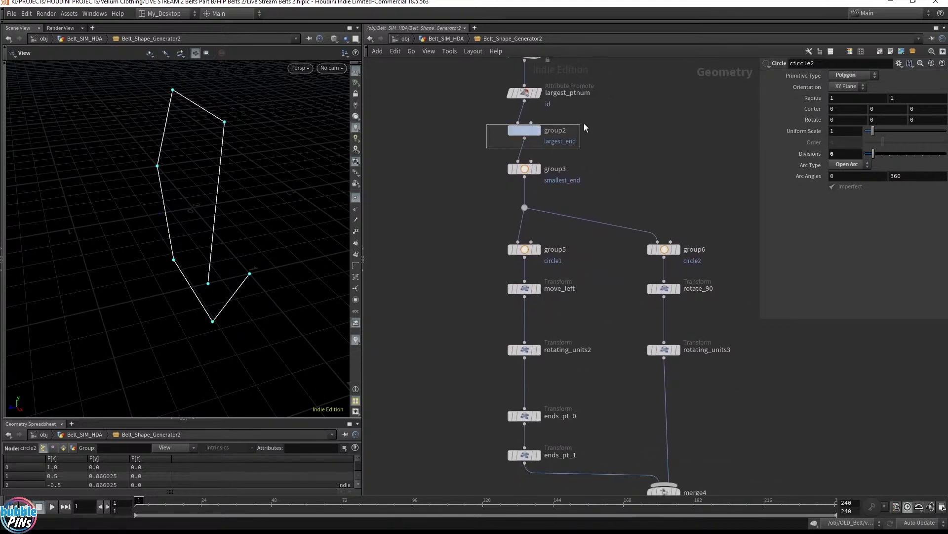
left_click_drag(553, 130, 544, 136)
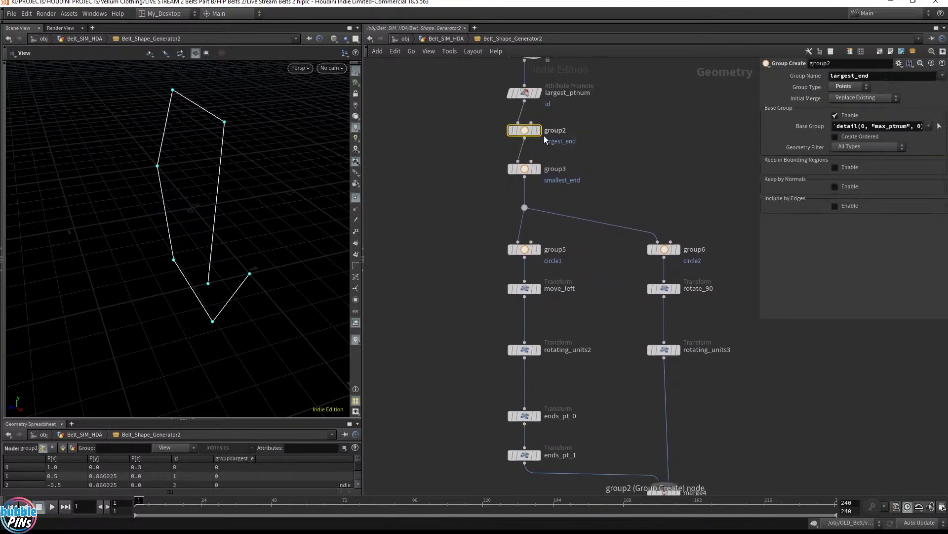
left_click(539, 172)
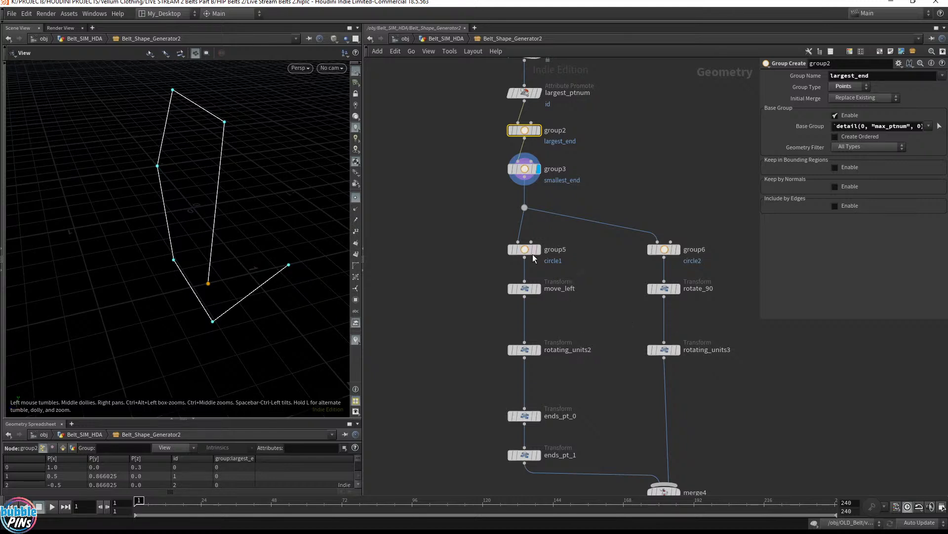
- Display group5 and group6 in turn to view the circle1 and circle2 point groups on the two branches
middle_click_drag(562, 332, 558, 254)
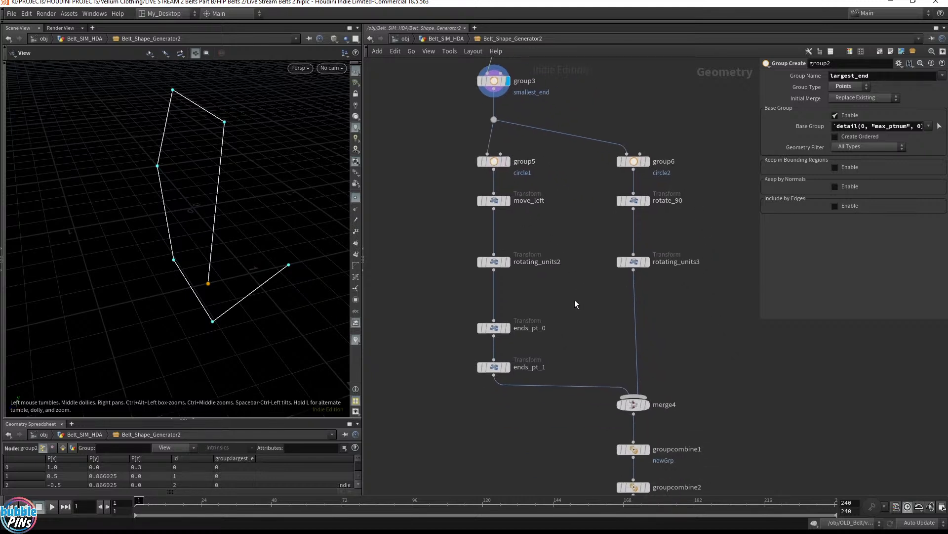
mouse_move(529, 160)
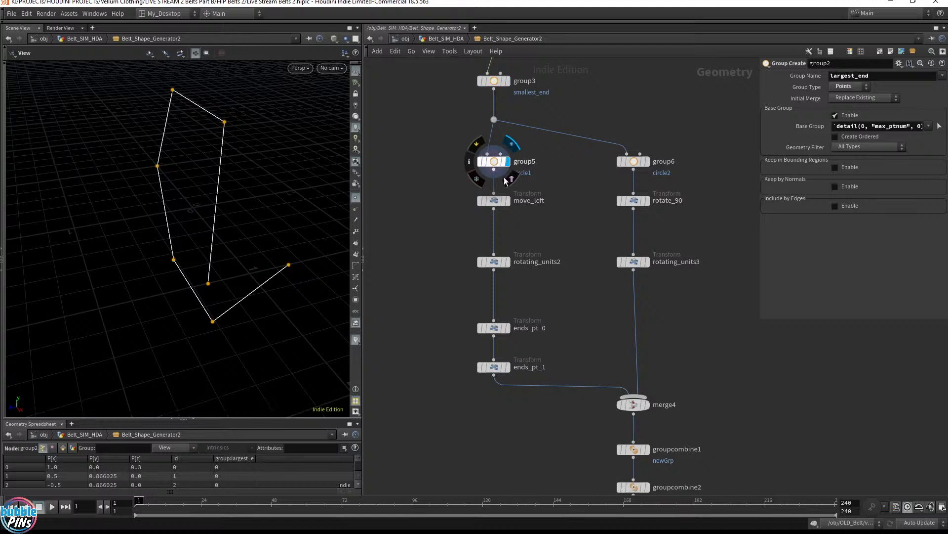
left_click(511, 144)
mouse_move(659, 157)
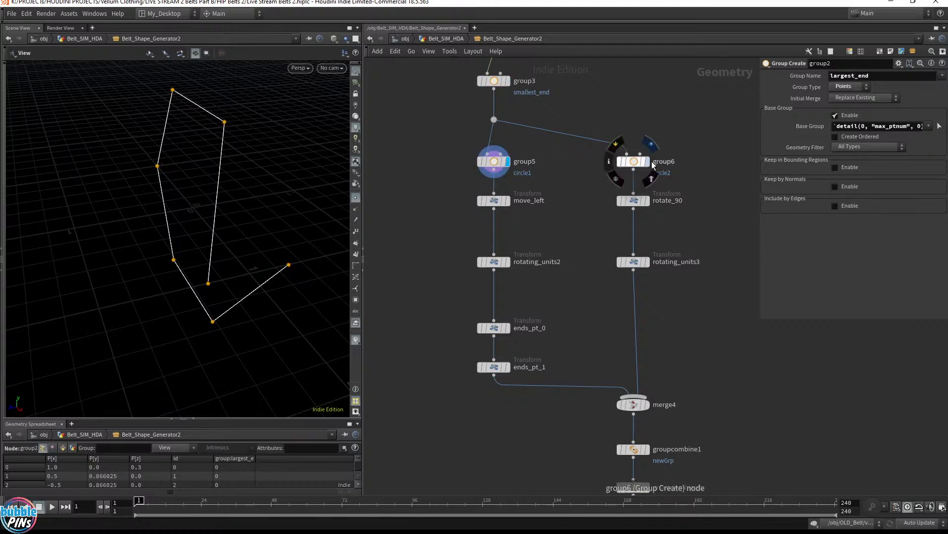
left_click(648, 162)
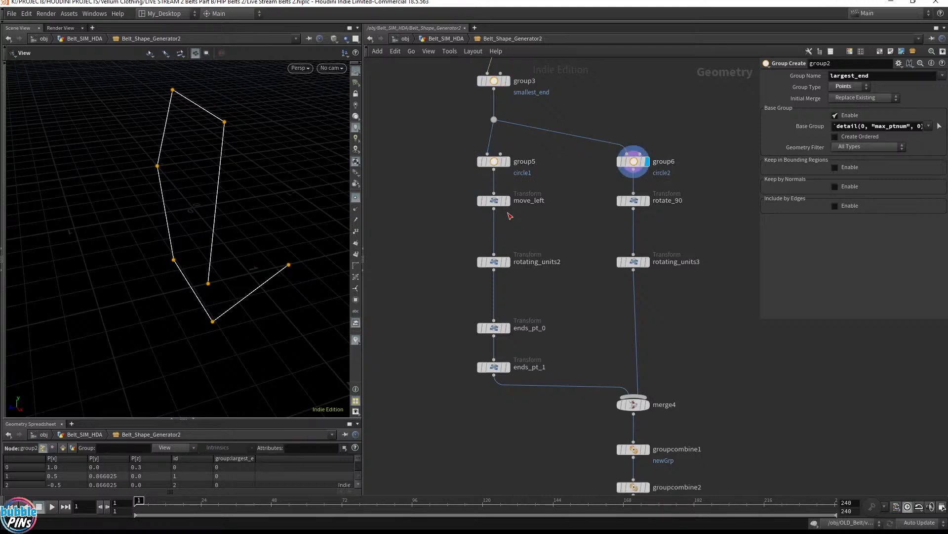
- Compare move_left with ends_pt_1 on the circle1 branch, and display group5, move_left and rotating_units2 in sequence
left_click(508, 201)
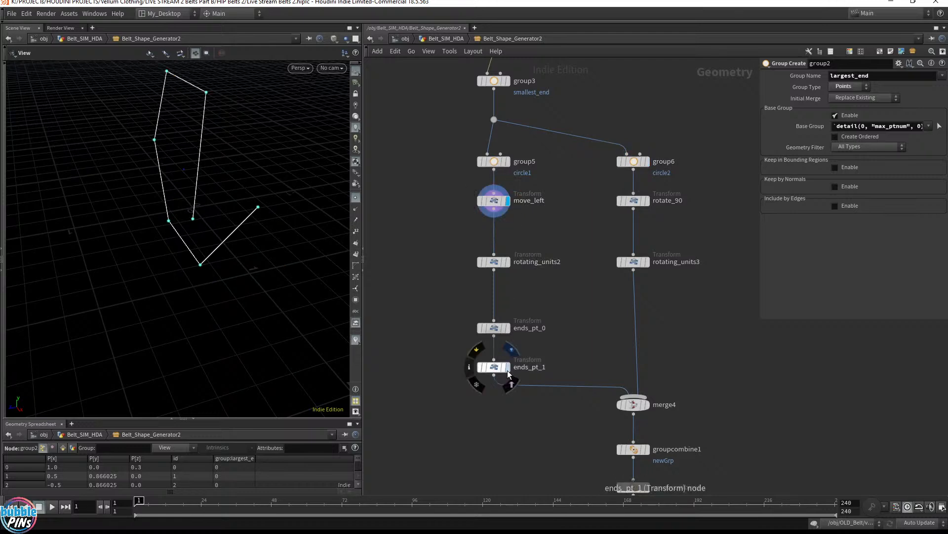
left_click(508, 371)
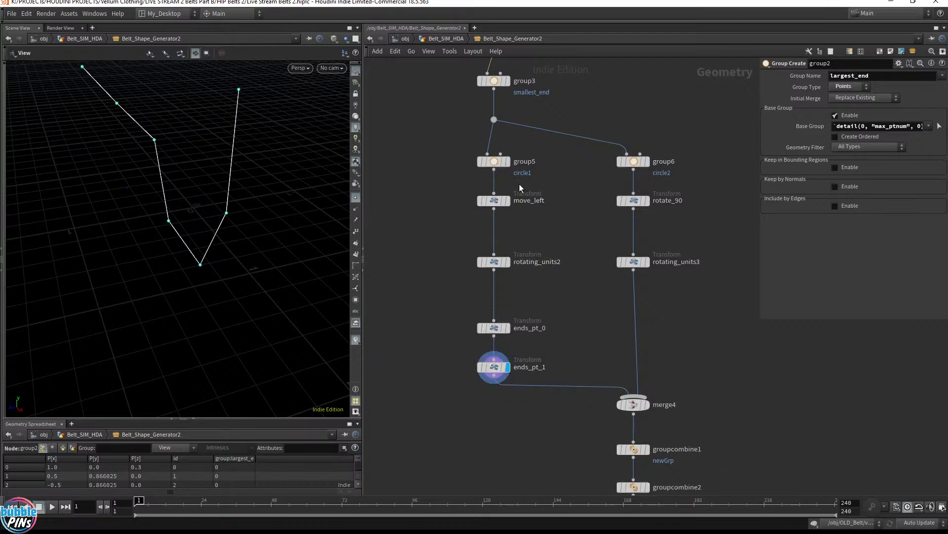
left_click(508, 163)
left_click(508, 201)
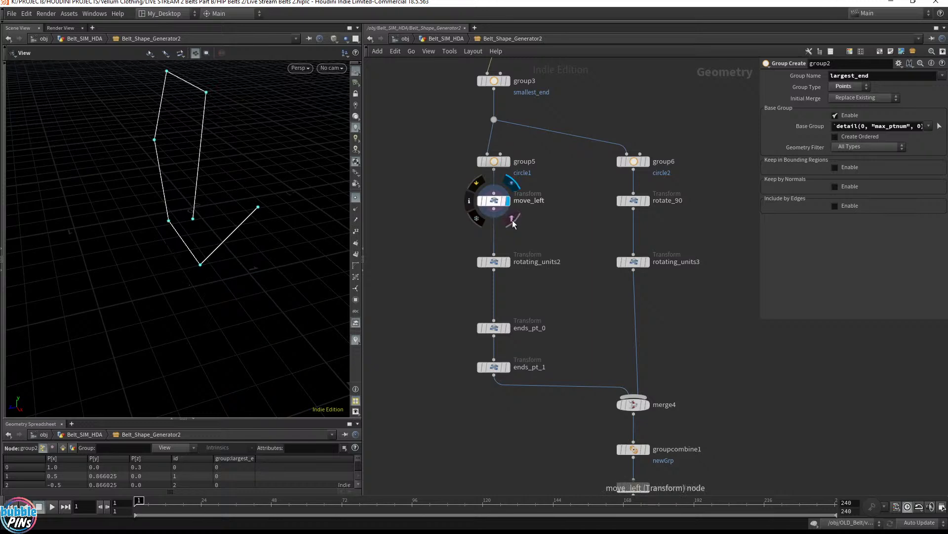
left_click(510, 263)
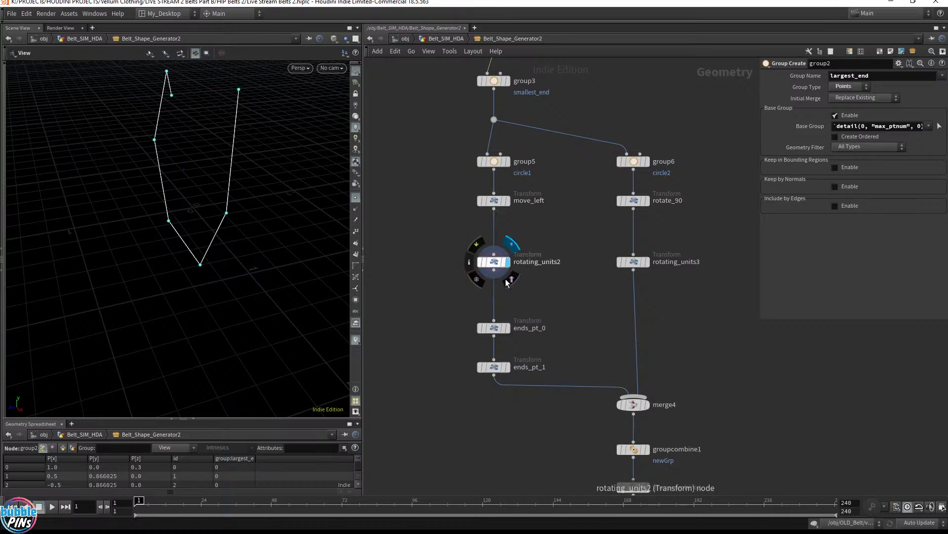
- Display ends_pt_0 and ends_pt_1 in turn, and select the circle1 branch nodes from group5 to ends_pt_1
left_click(508, 330)
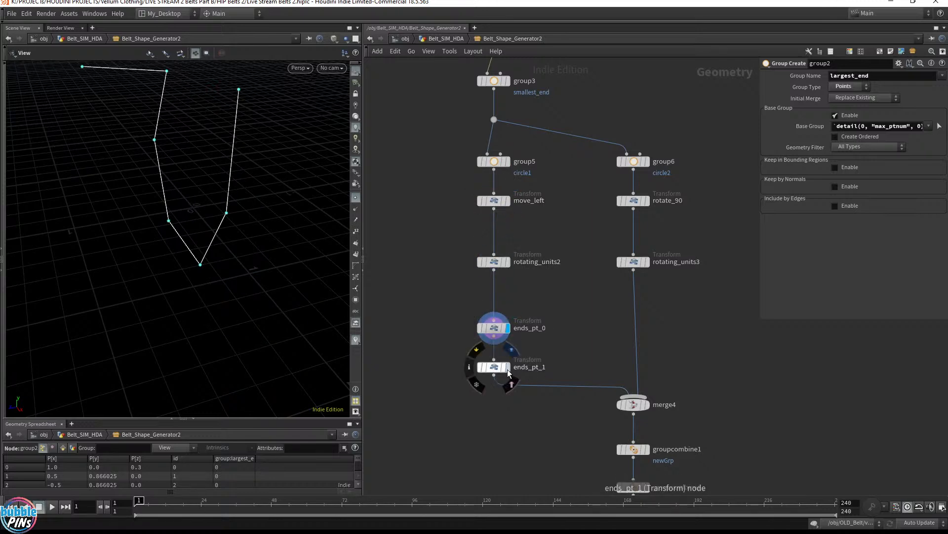
left_click(509, 370)
left_click_drag(428, 403, 534, 145)
left_click_drag(207, 168, 188, 201)
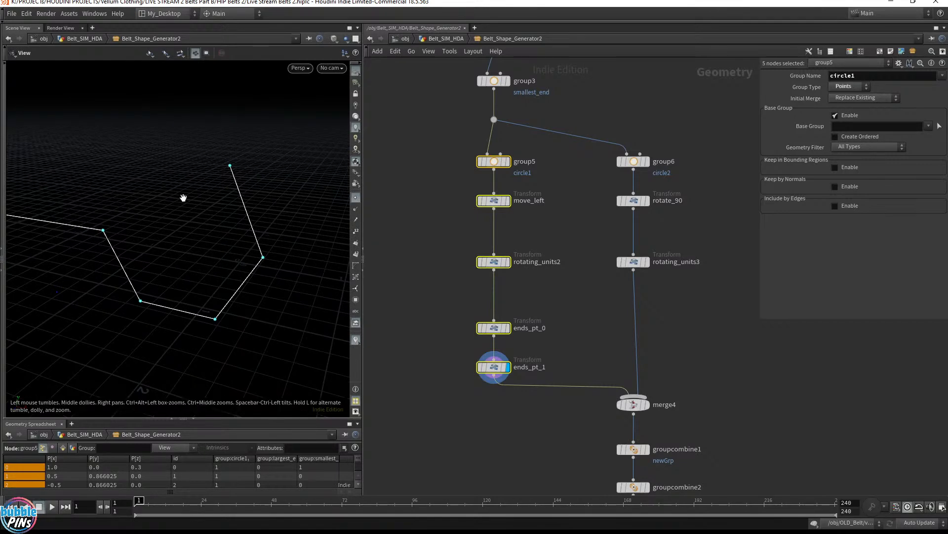
left_click_drag(414, 387, 574, 147)
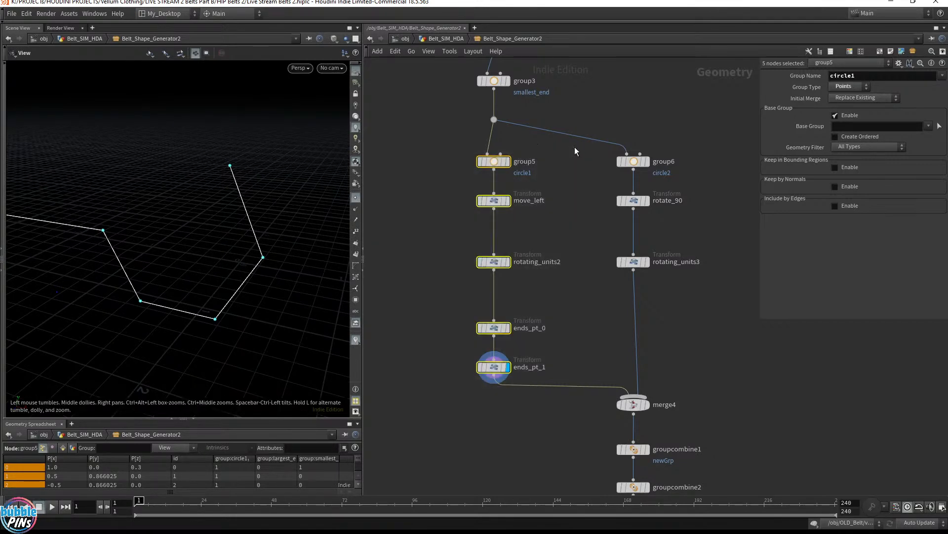
- Display group6, rotate_90 and rotating_units3 on the circle2 branch, and view both branches combined at merge4
left_click(651, 162)
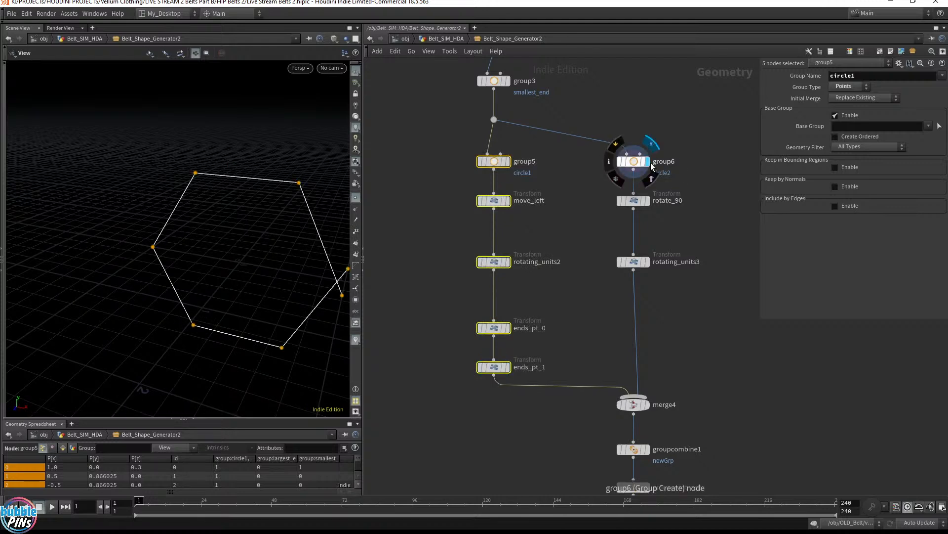
left_click(651, 200)
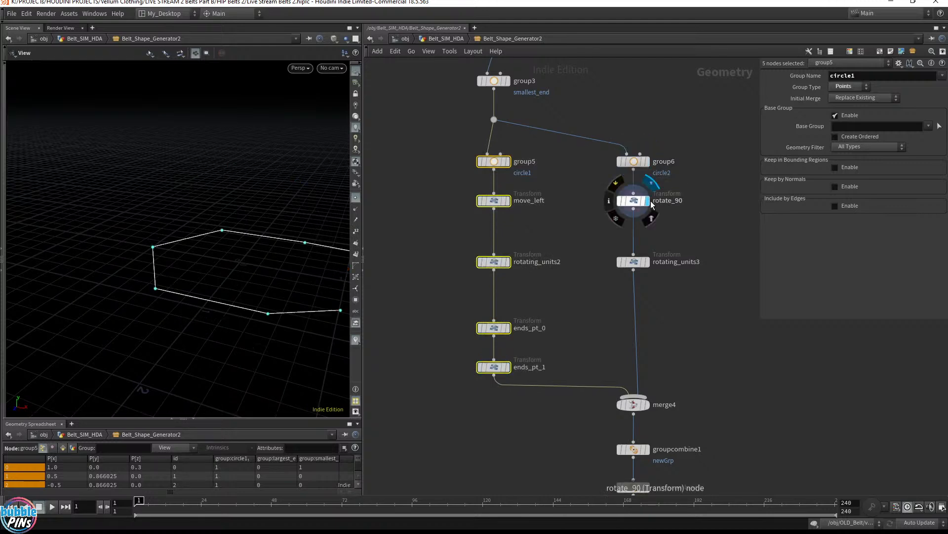
left_click(647, 261)
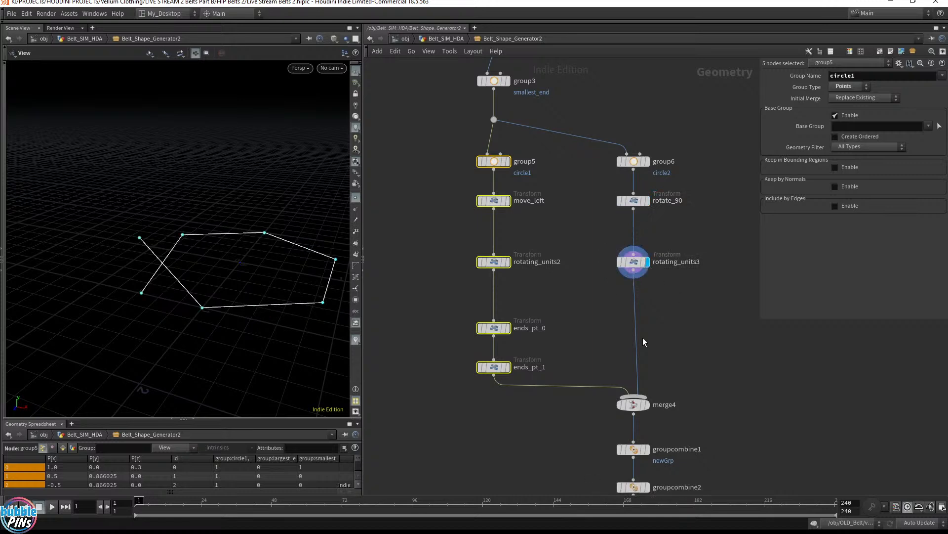
left_click(647, 404)
left_click_drag(251, 287, 142, 234)
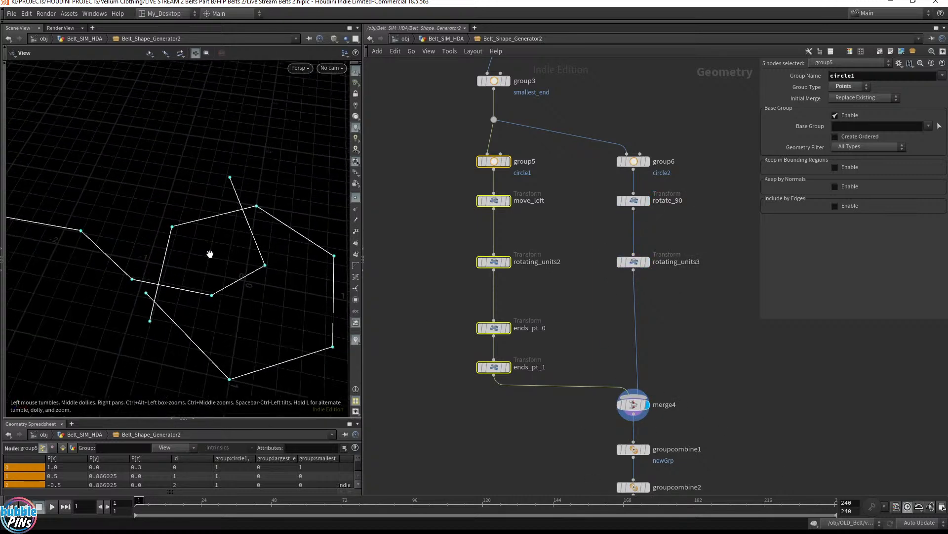
left_click_drag(203, 293, 240, 288)
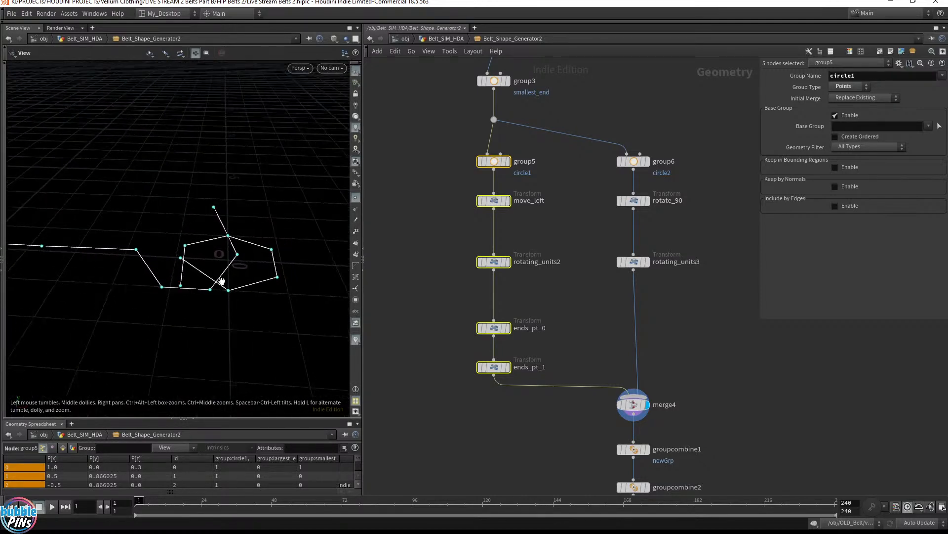
- Display groupcombine3, merge5 and pt_13_14_15 in sequence to examine how the curve is joined and extended
middle_click_drag(792, 482, 778, 215)
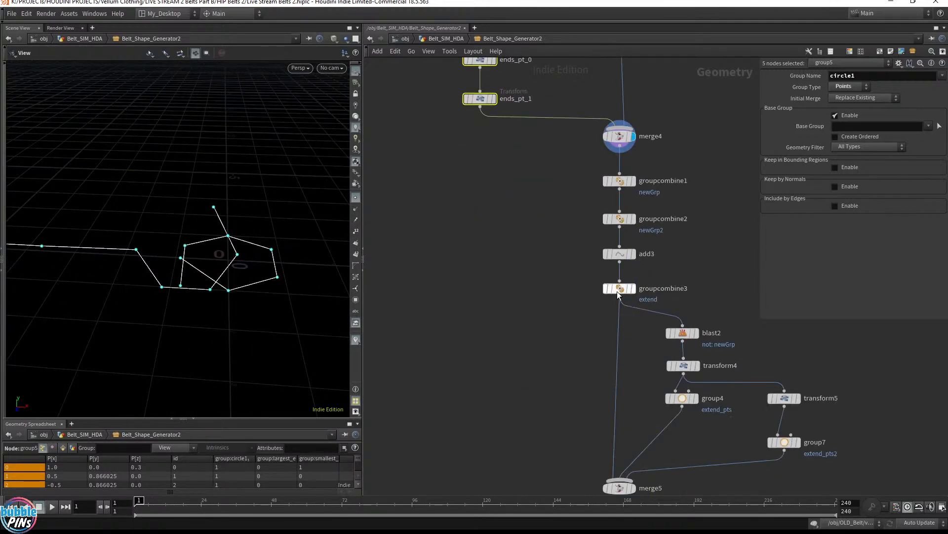
left_click(634, 288)
middle_click_drag(534, 334, 511, 220)
left_click(611, 373)
middle_click_drag(618, 368, 597, 215)
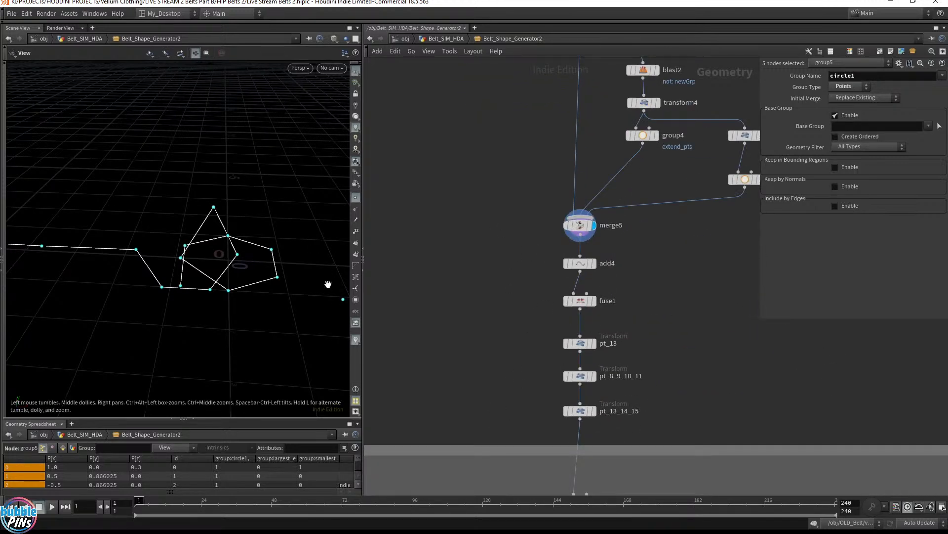
scroll(306, 285, "down", 4)
left_click(594, 410)
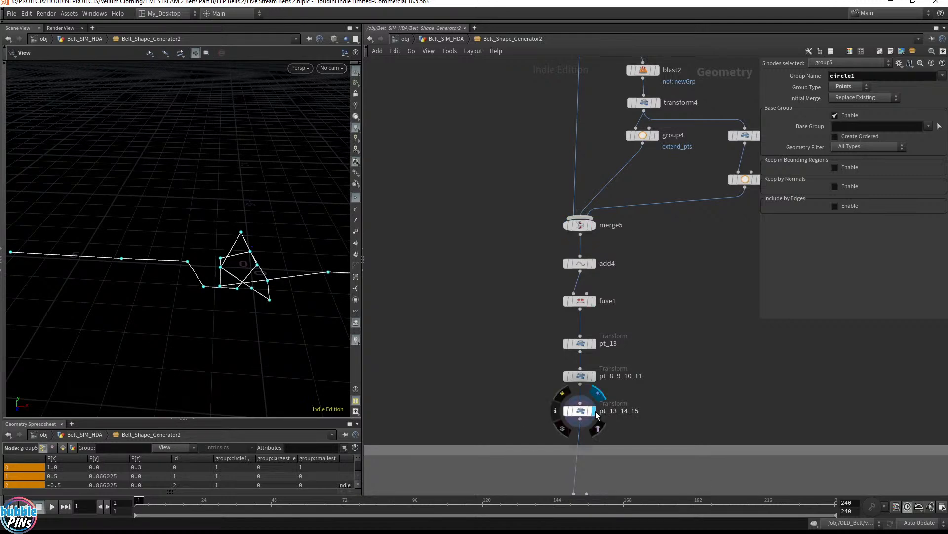
left_click_drag(277, 313, 239, 270)
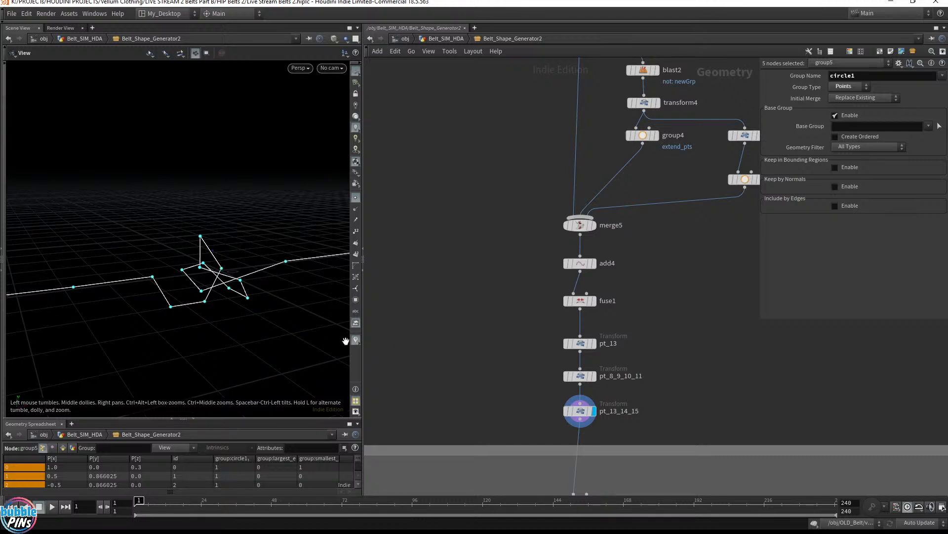
- Select the pt_13, pt_8_9_10_11 and pt_13_14_15 transforms to point out the individual point adjustments
middle_click_drag(512, 383, 464, 307)
left_click_drag(472, 352, 615, 257)
middle_click_drag(653, 235, 688, 381)
middle_click_drag(467, 255, 478, 279)
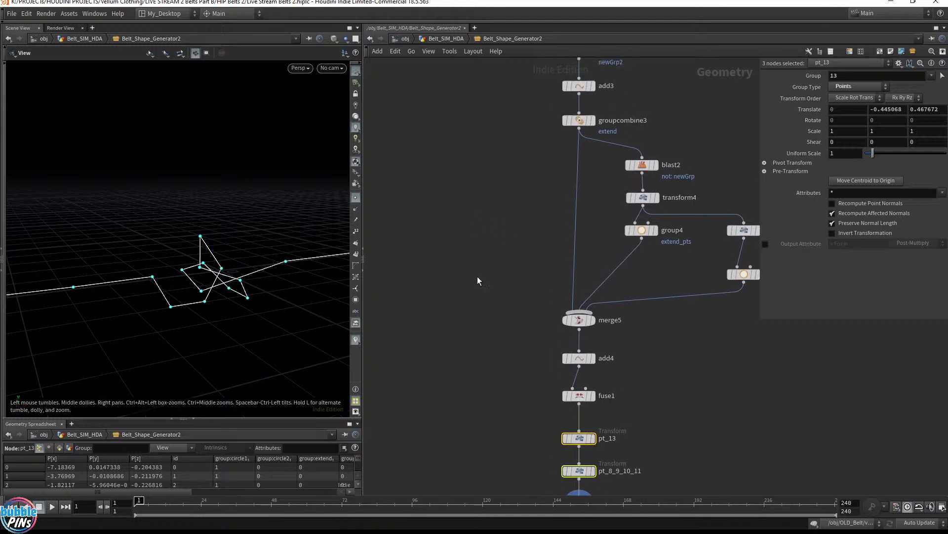
- Select the whole Circle Controls section, and inspect the scale and rotation parameters on the Circle_Scale_Controls null
middle_click_drag(488, 449, 506, 171)
middle_click_drag(646, 402, 635, 205)
scroll(616, 203, "down", 5)
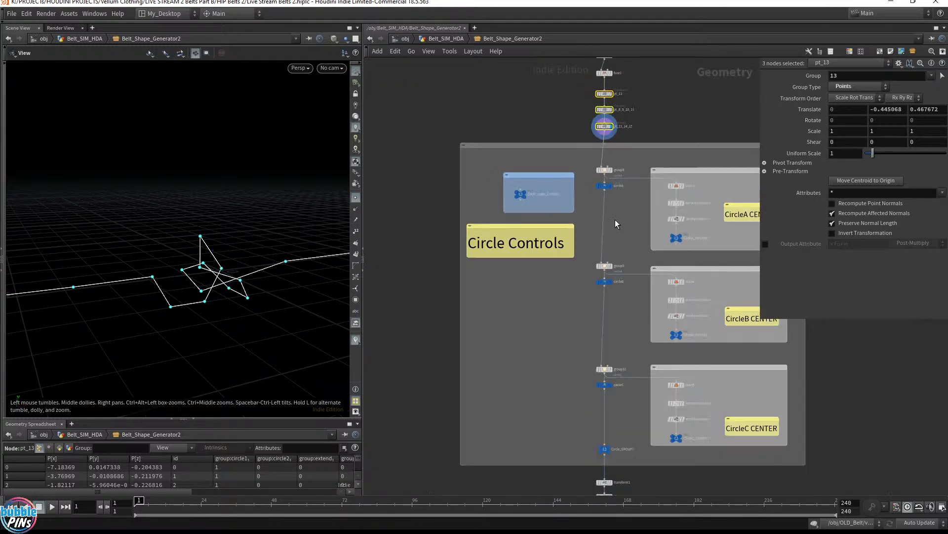
left_click_drag(367, 121, 769, 451)
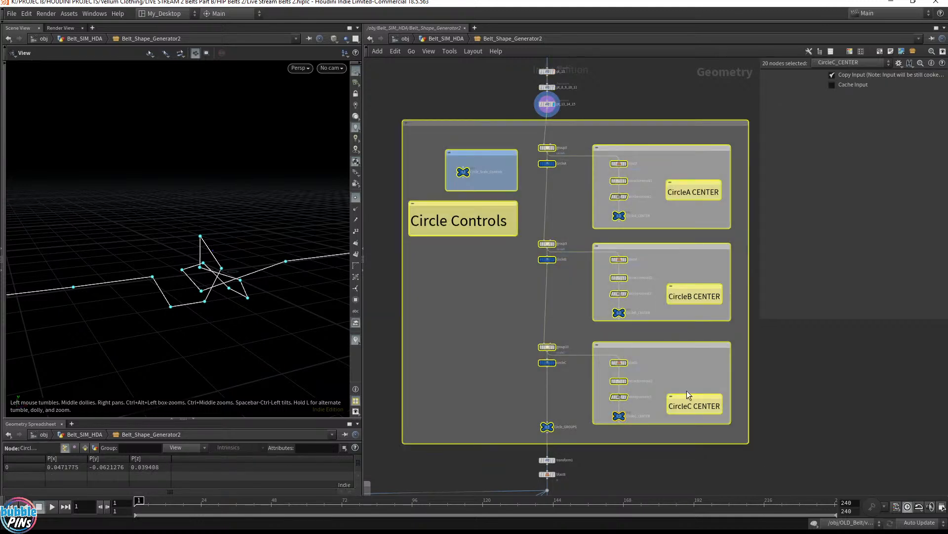
left_click(479, 268)
left_click_drag(446, 159, 447, 158)
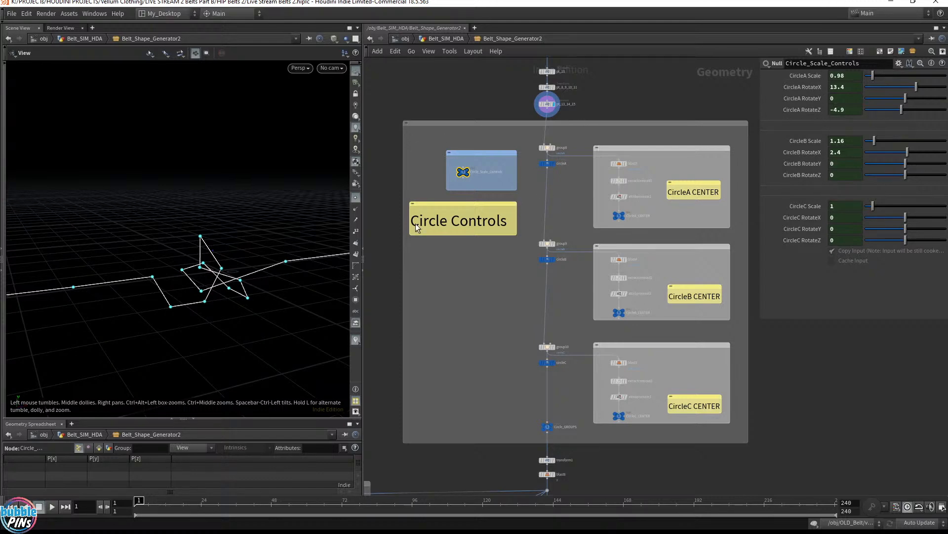
left_click_drag(282, 285, 168, 261)
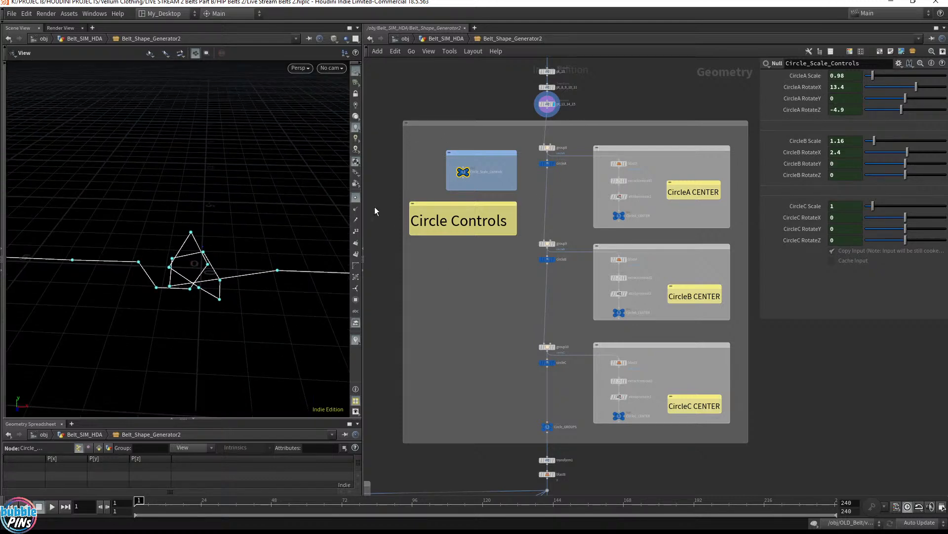
- Inspect the circleA transform's settings, and display group8 to view the points in the circleA group
scroll(557, 181, "up", 5)
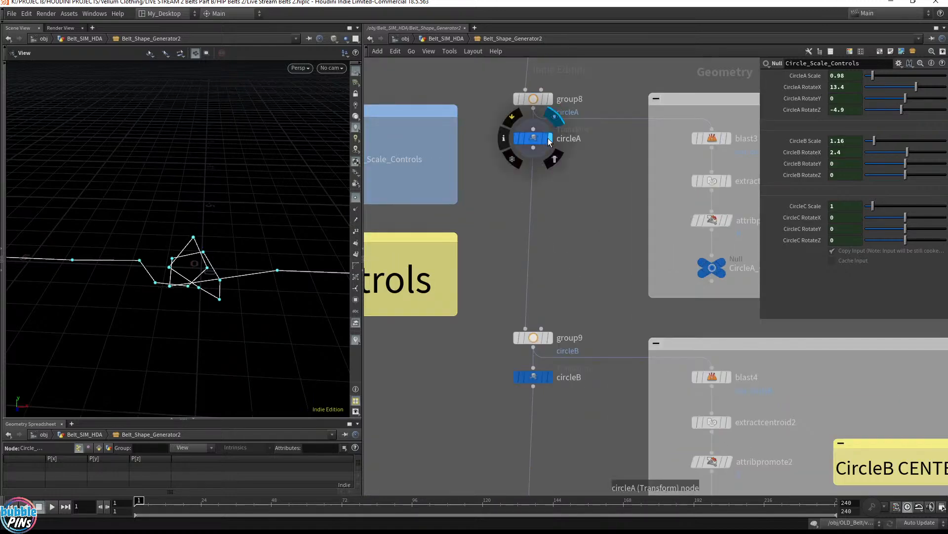
left_click(536, 138)
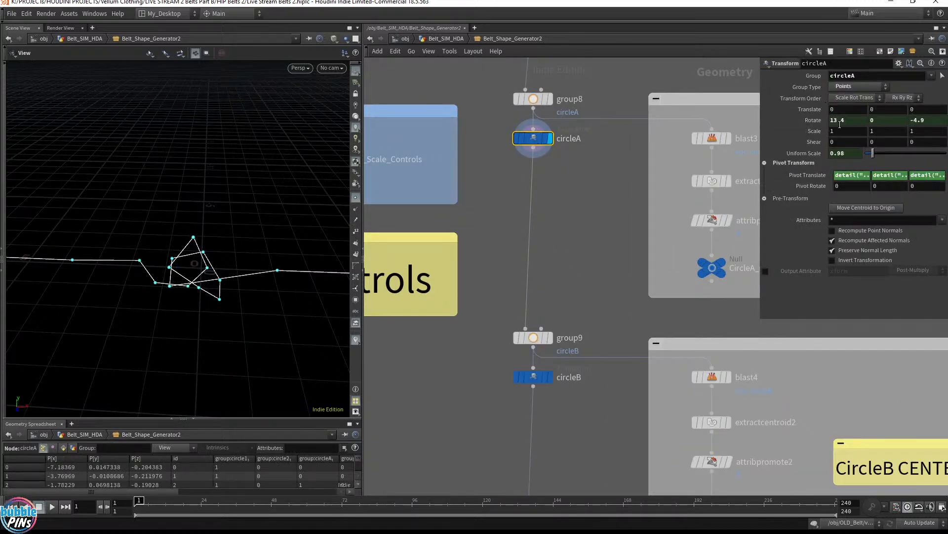
left_click_drag(224, 289, 220, 261)
left_click(551, 98)
middle_click_drag(220, 261, 170, 247)
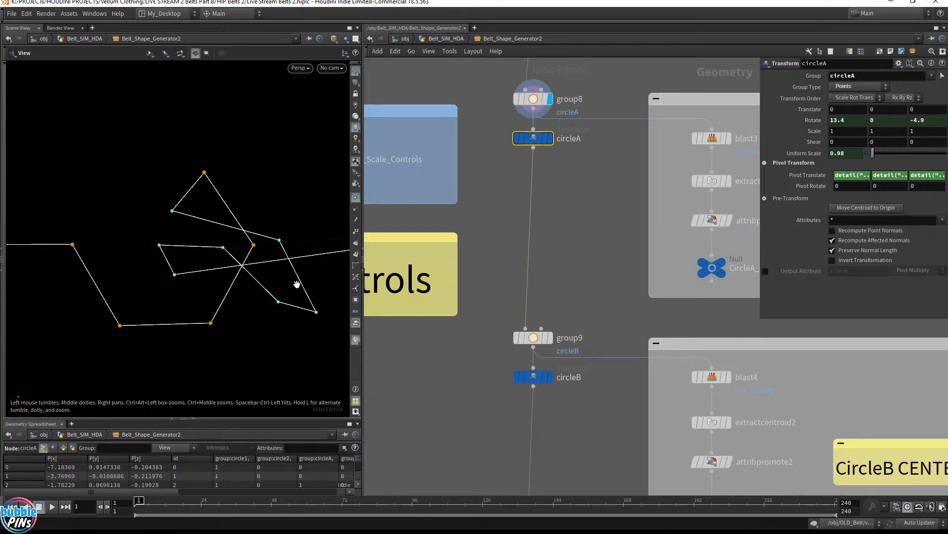
left_click_drag(243, 263, 232, 292)
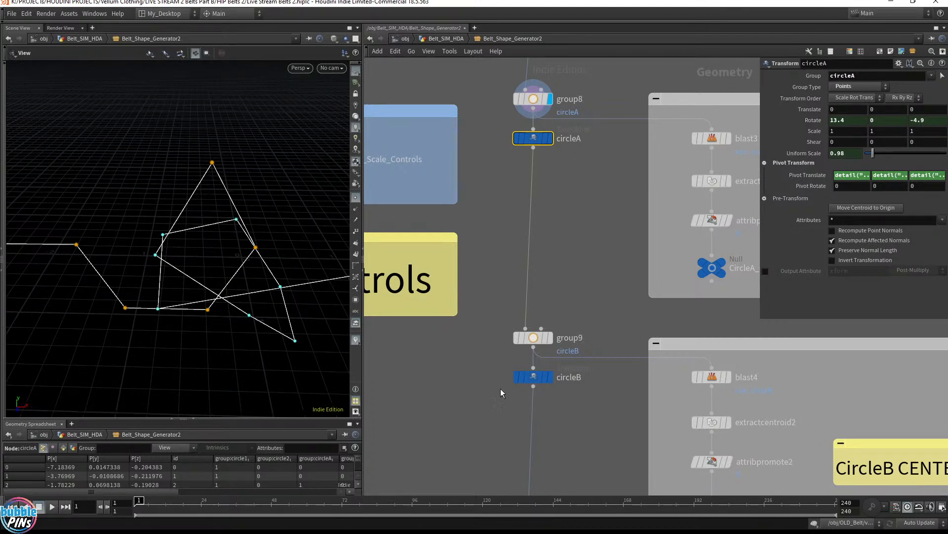
- Display group9 to view the circleB point group, and inspect the settings of group9 and the circleB transform
left_click(550, 338)
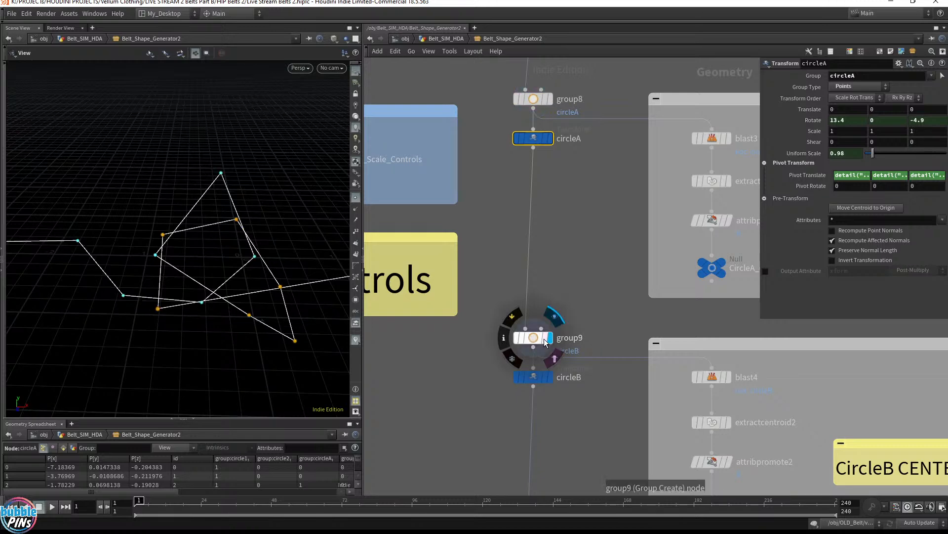
left_click(537, 339)
left_click_drag(233, 251, 239, 222)
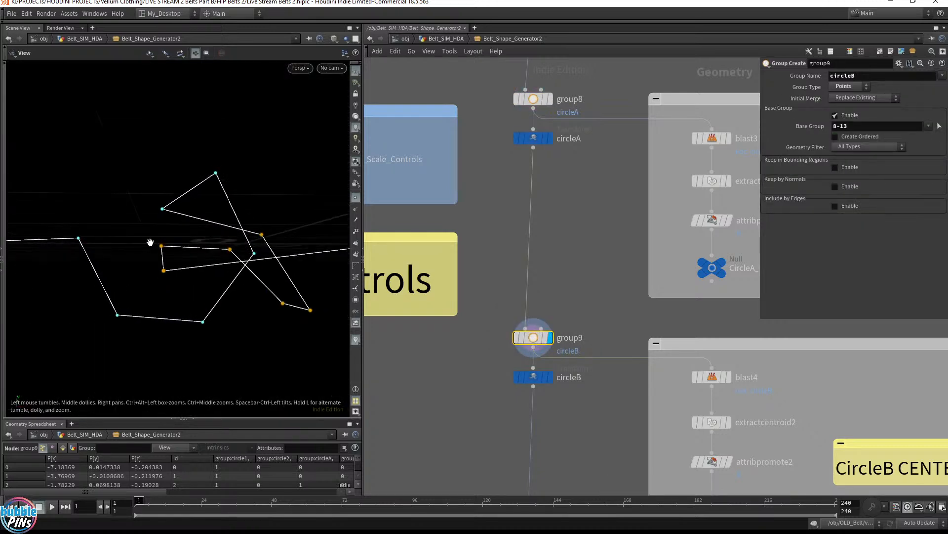
scroll(502, 405, "down", 3)
left_click_drag(502, 405, 556, 378)
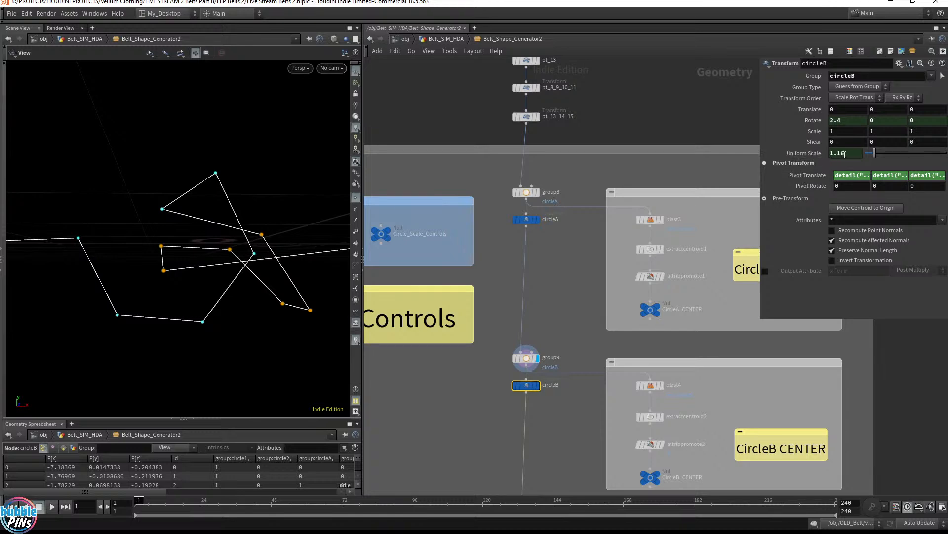
left_click_drag(315, 235, 222, 260)
- Display group10 to examine the circleC point group on the knot curve
middle_click_drag(446, 381, 435, 91)
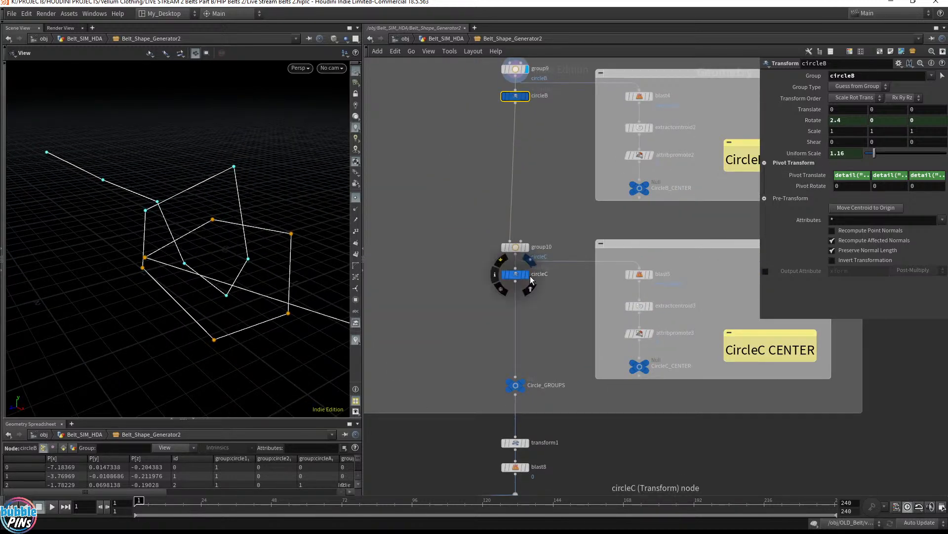
left_click(527, 247)
left_click_drag(217, 247, 212, 270)
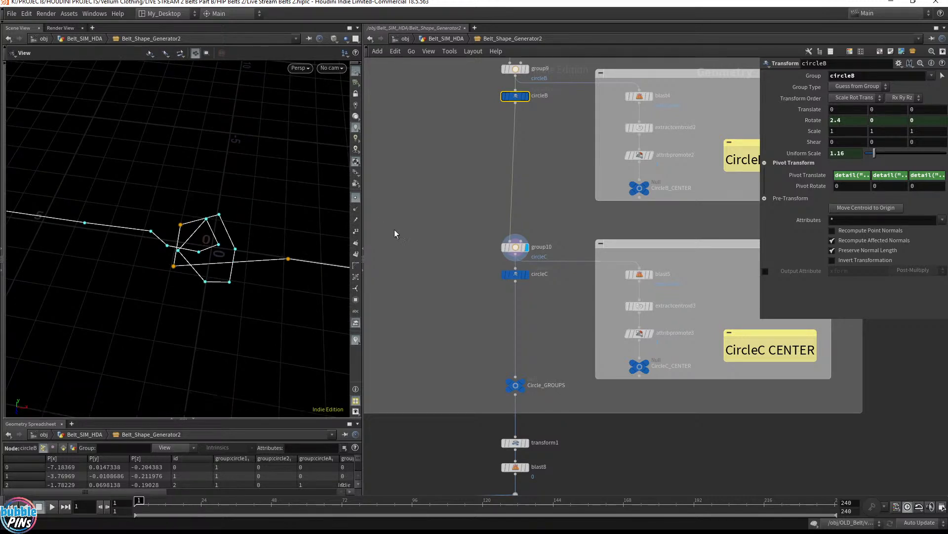
- Inspect bound1 in the Upper End section, and select the Upper End and Lower End node groups
middle_click_drag(608, 427, 612, 220)
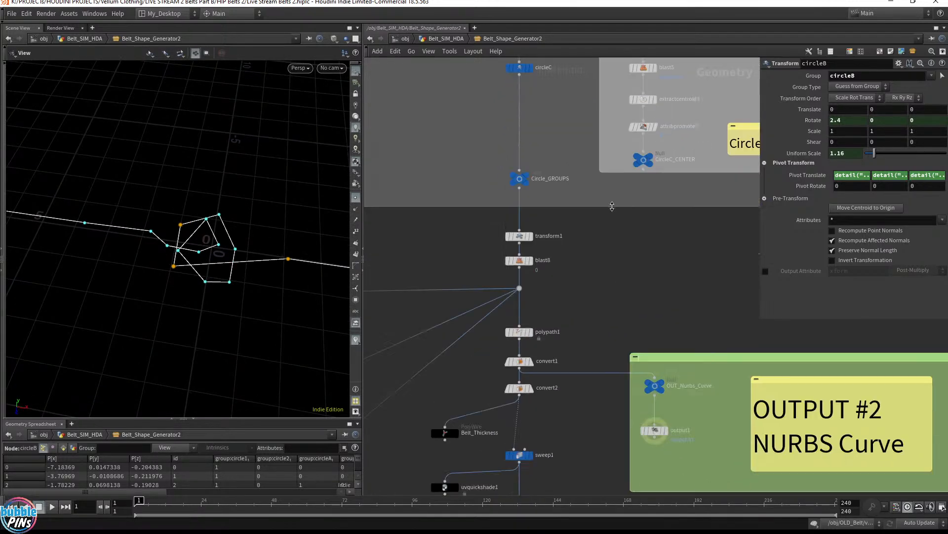
scroll(598, 322, "down", 4)
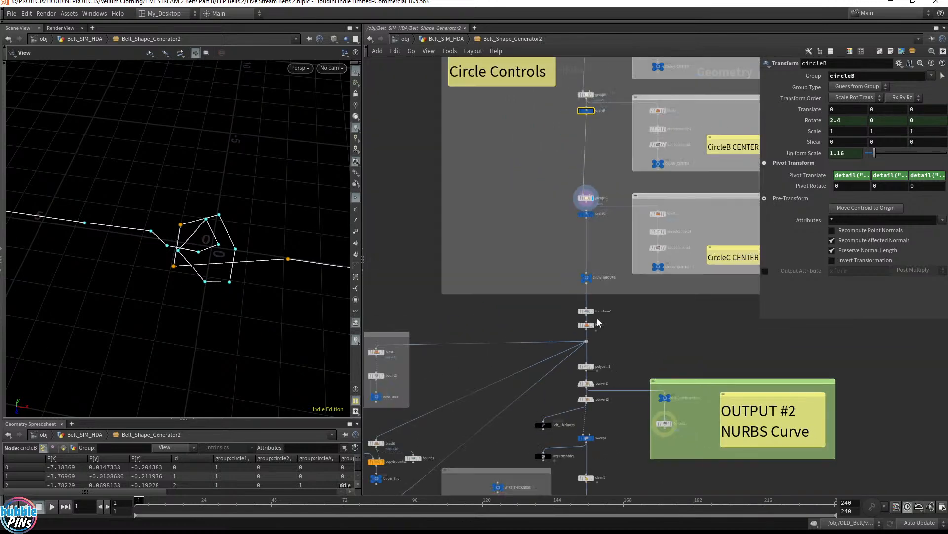
middle_click_drag(636, 341, 766, 321)
left_click_drag(396, 423, 587, 227)
left_click(587, 226)
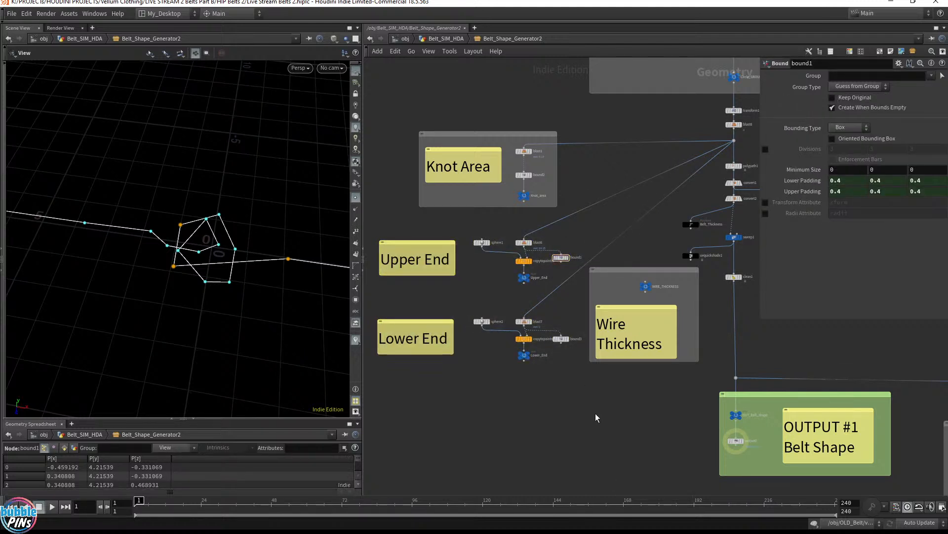
left_click_drag(381, 412, 591, 232)
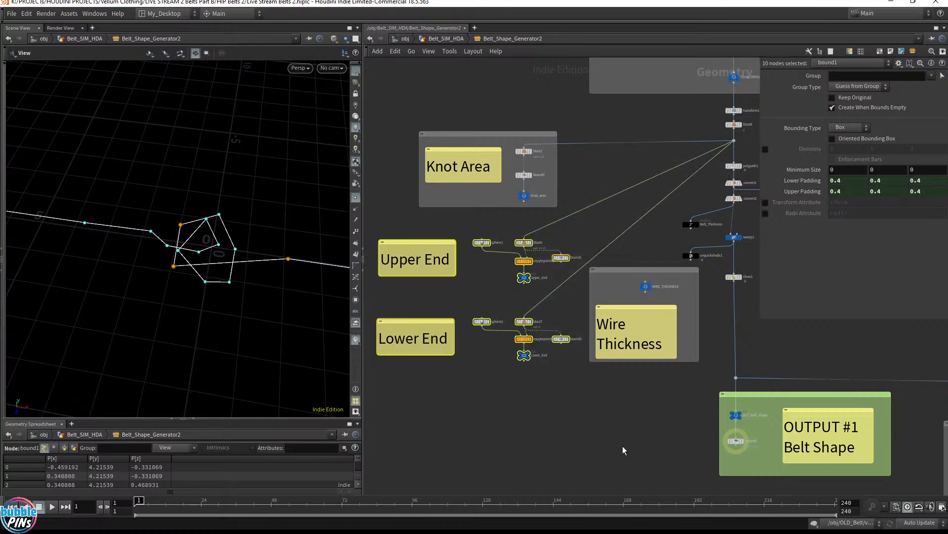
- Display attribcreate1 in the stiffness section, and examine the knotted belt mesh with point markers hidden
middle_click_drag(729, 453, 448, 393)
middle_click_drag(669, 338, 576, 274)
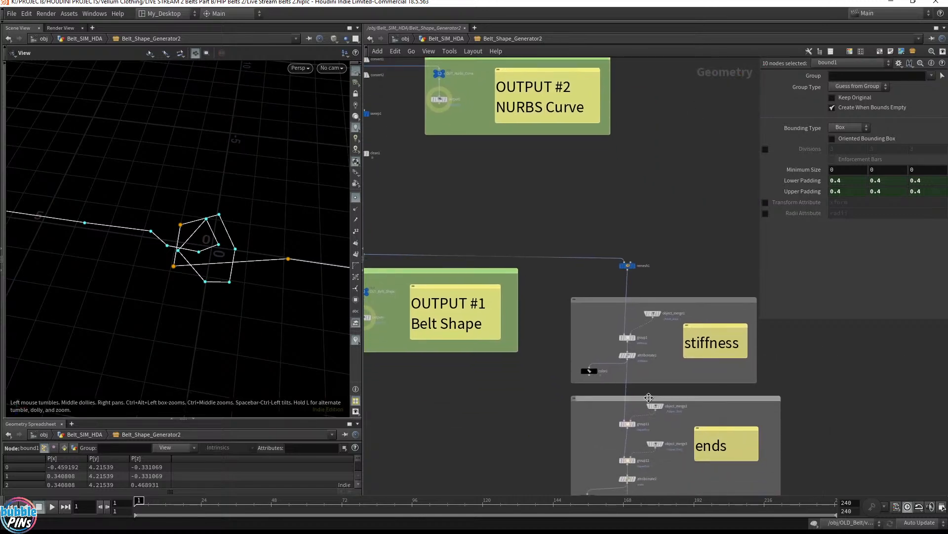
scroll(646, 395, "up", 2)
middle_click_drag(700, 372, 620, 228)
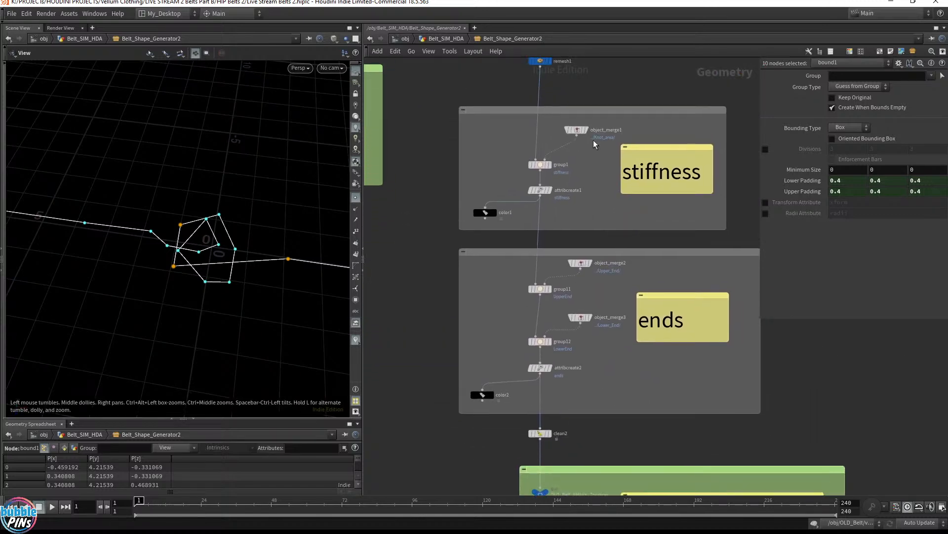
left_click(551, 191)
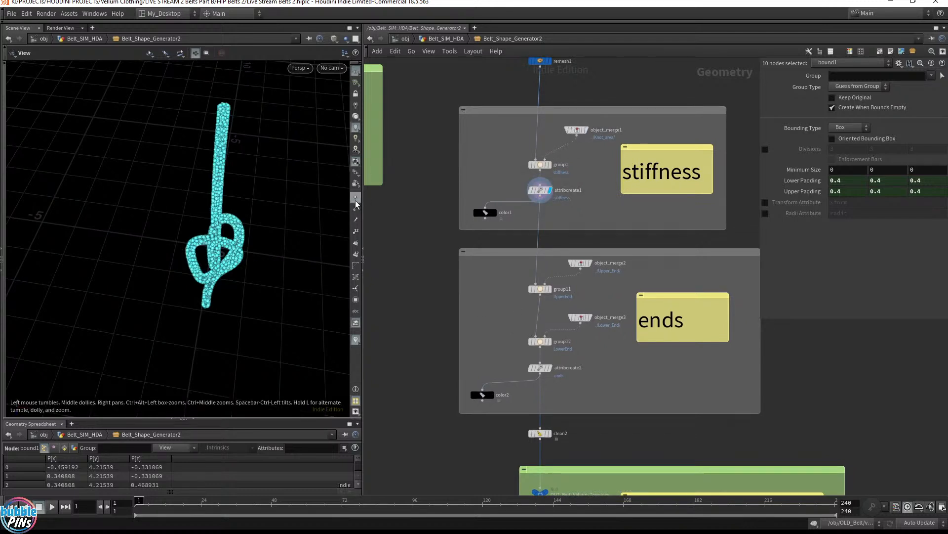
left_click_drag(182, 273, 229, 227)
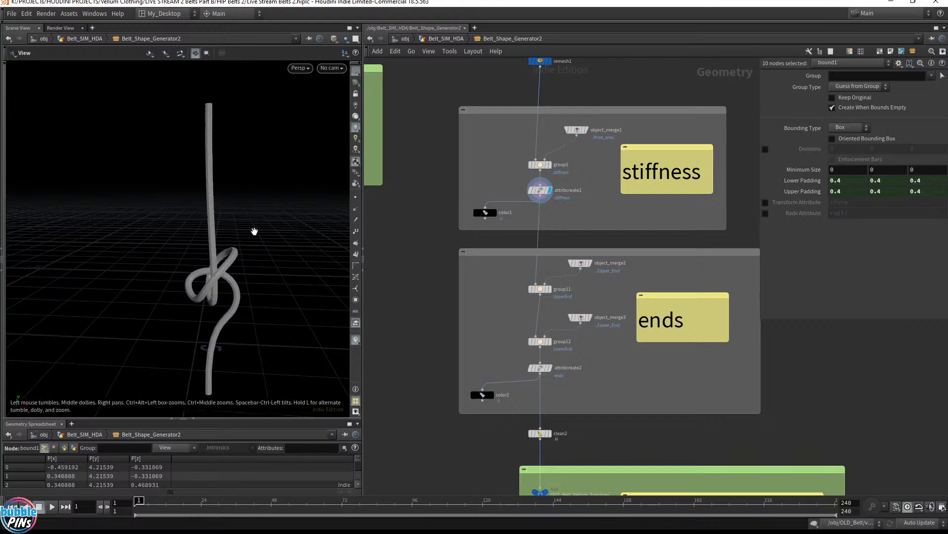
- Display transform1, polypath1, convert1 and convert2 in turn to examine how the knot curve is converted from straight segments to a smooth line
scroll(393, 238, "down", 4)
middle_click_drag(392, 239, 577, 425)
scroll(512, 314, "up", 4)
middle_click_drag(456, 177, 548, 324)
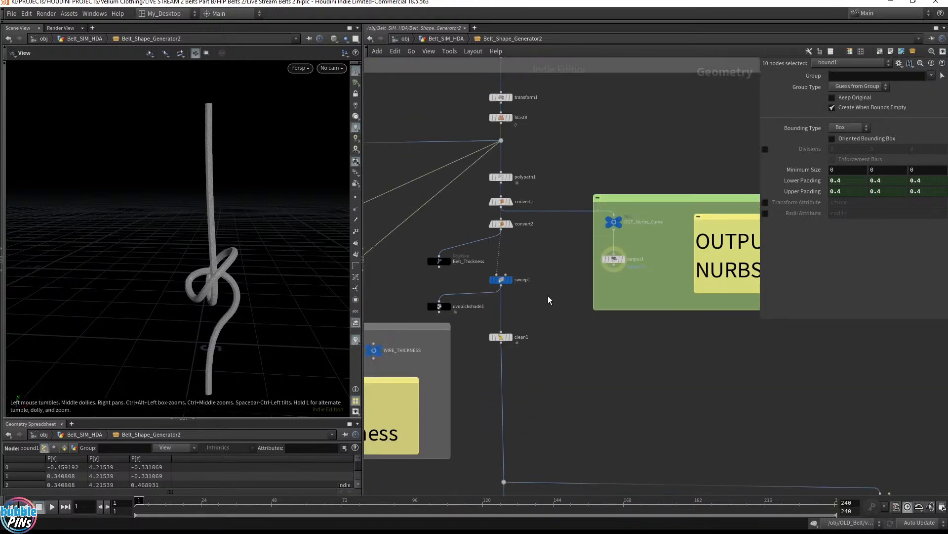
left_click(510, 118)
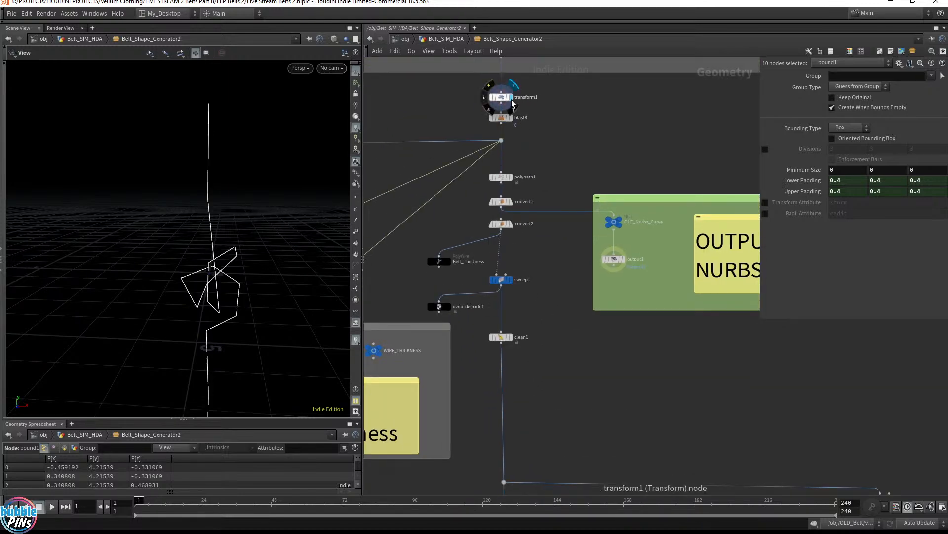
left_click(511, 177)
left_click(512, 202)
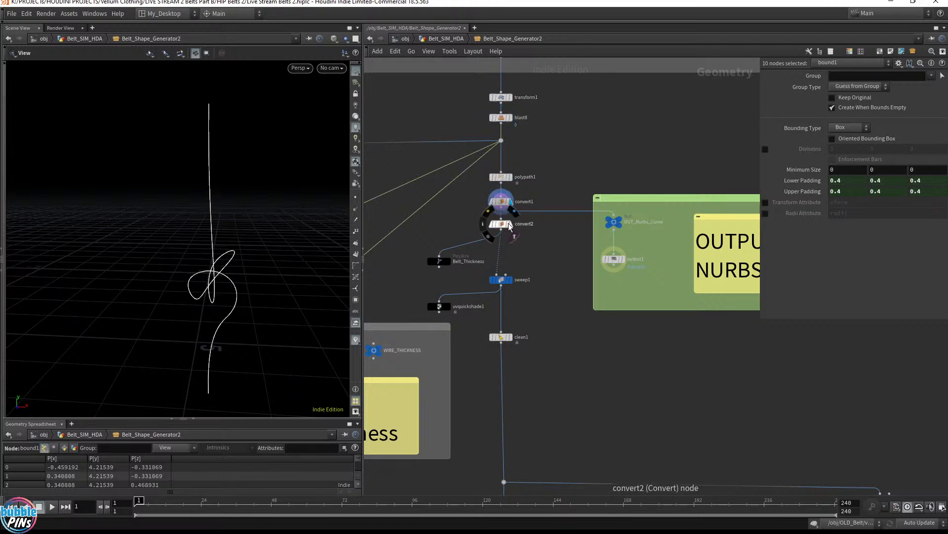
left_click(509, 224)
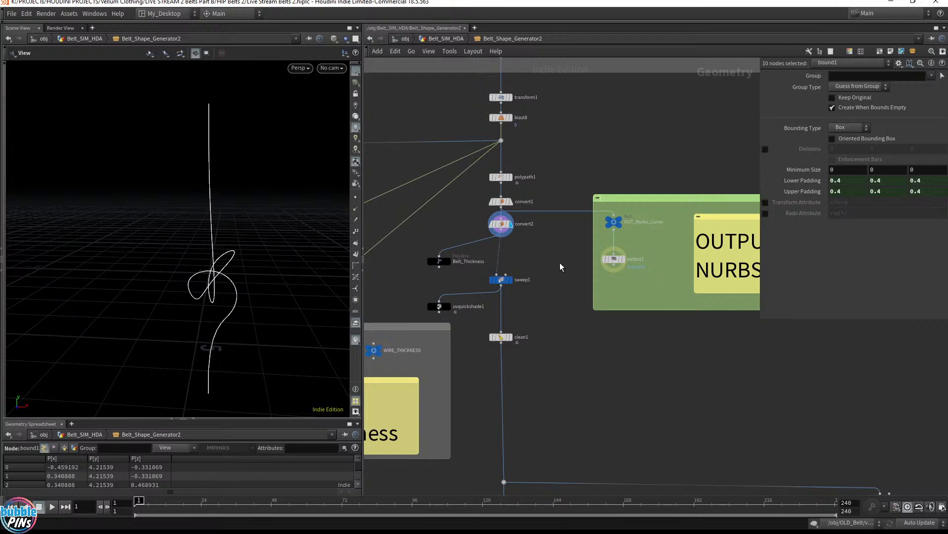
- Display sweep1 and inspect its radius parameter and its UV and attribute settings
left_click(510, 280)
left_click(501, 279)
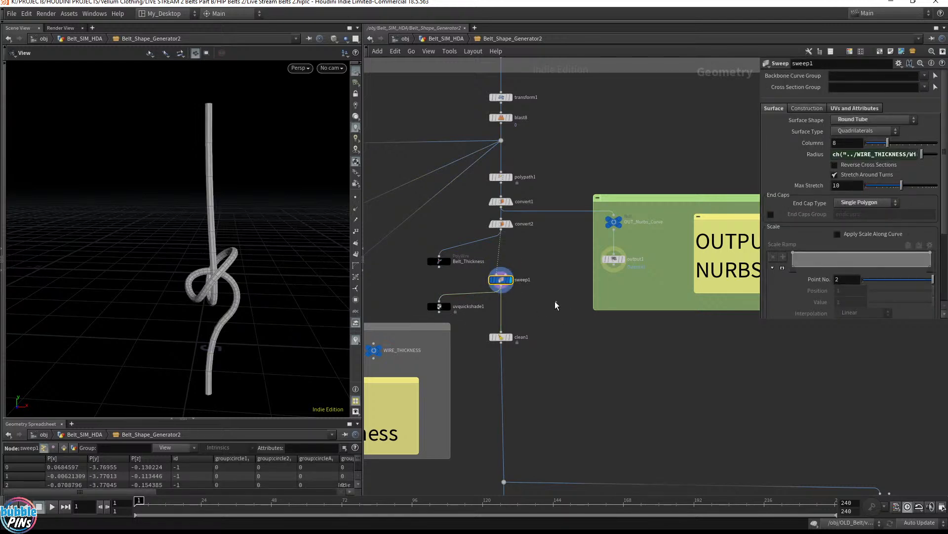
left_click(824, 156)
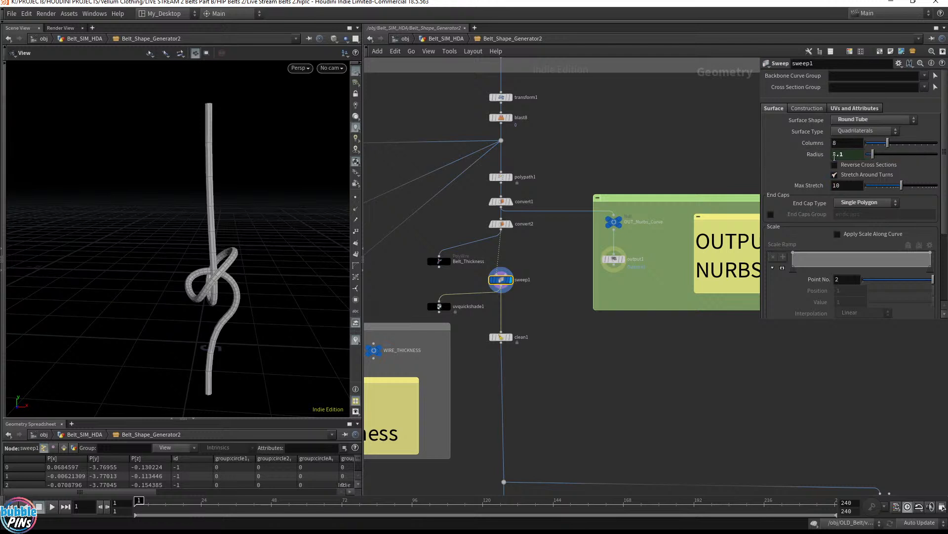
left_click(856, 108)
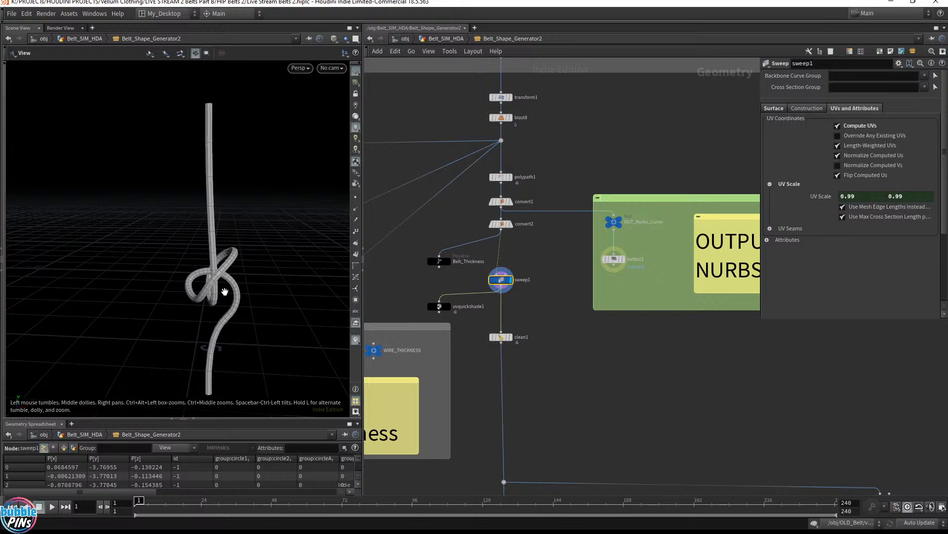
- Select and display remesh1 above the stiffness section to view the remeshed belt and its settings
middle_click_drag(731, 433, 546, 196)
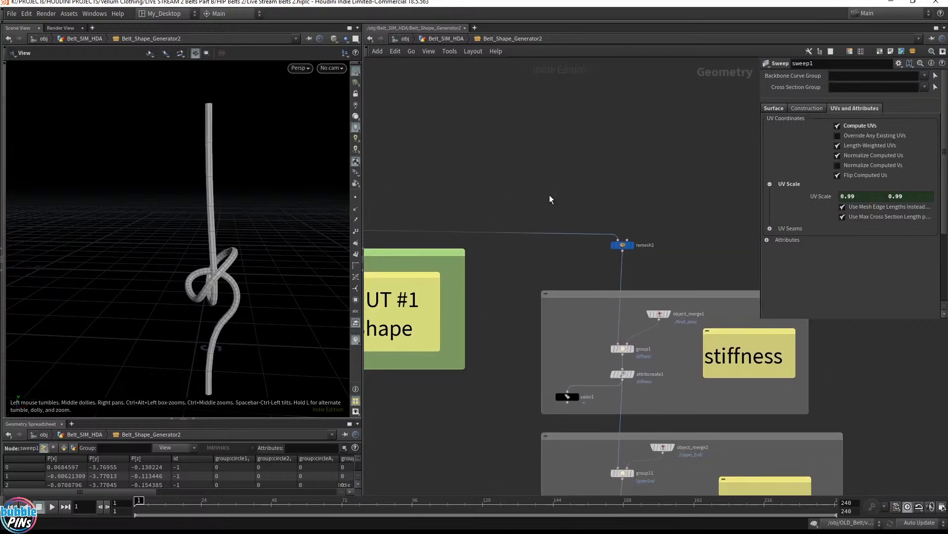
left_click_drag(596, 212, 655, 266)
left_click(632, 245)
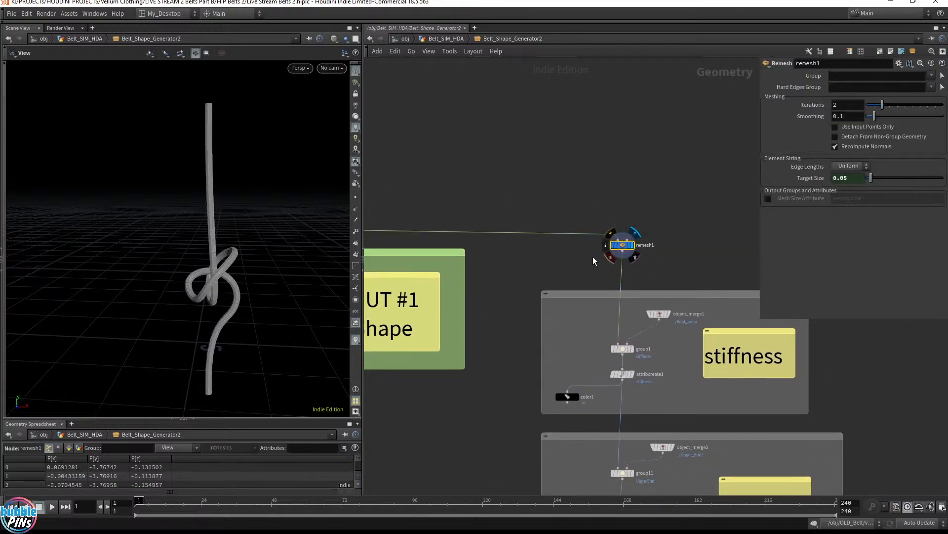
- Review the network's output branches and select the OUTPUT #1 Belt Shape section with its nodes
scroll(520, 131, "down", 5)
left_click_drag(487, 121, 722, 475)
middle_click_drag(391, 267, 654, 398)
left_click_drag(639, 371, 734, 263)
left_click_drag(589, 373, 725, 222)
left_click_drag(546, 390, 686, 279)
scroll(644, 322, "up", 5)
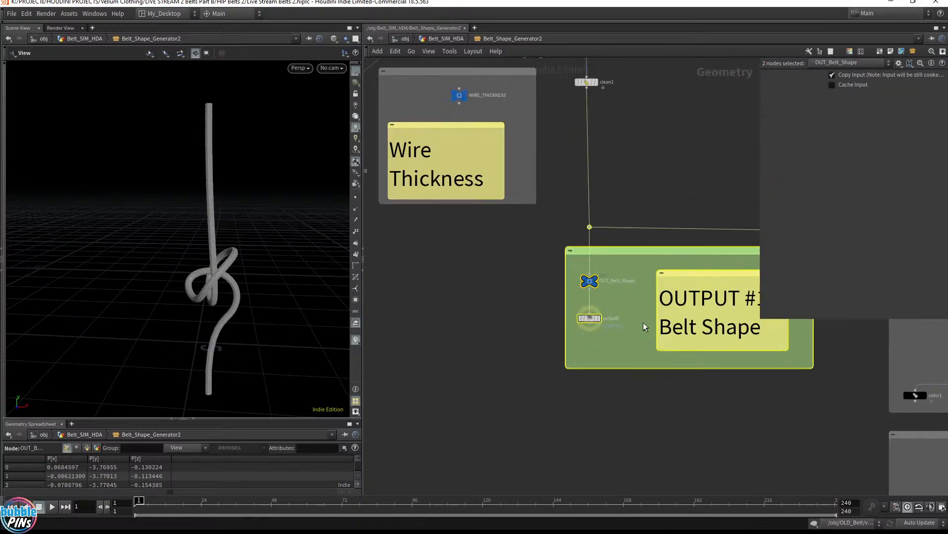
- Select the stiffness, ends and OUTPUT #3 Vellum TOPOLOGY sections below remesh1, and clear the group selection
middle_click_drag(702, 396, 319, 272)
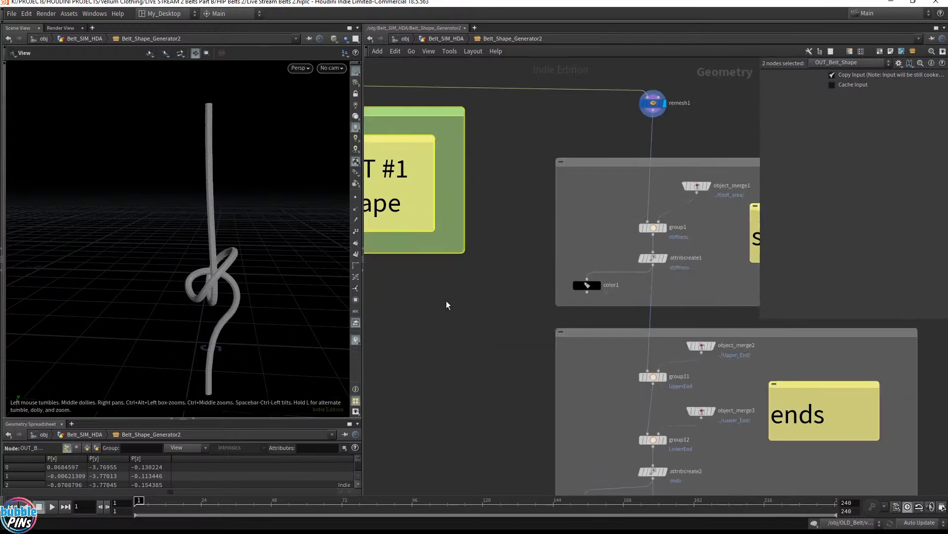
middle_click_drag(607, 318, 473, 307)
scroll(473, 307, "down", 1)
scroll(473, 307, "down", 3)
left_click_drag(446, 180, 650, 493)
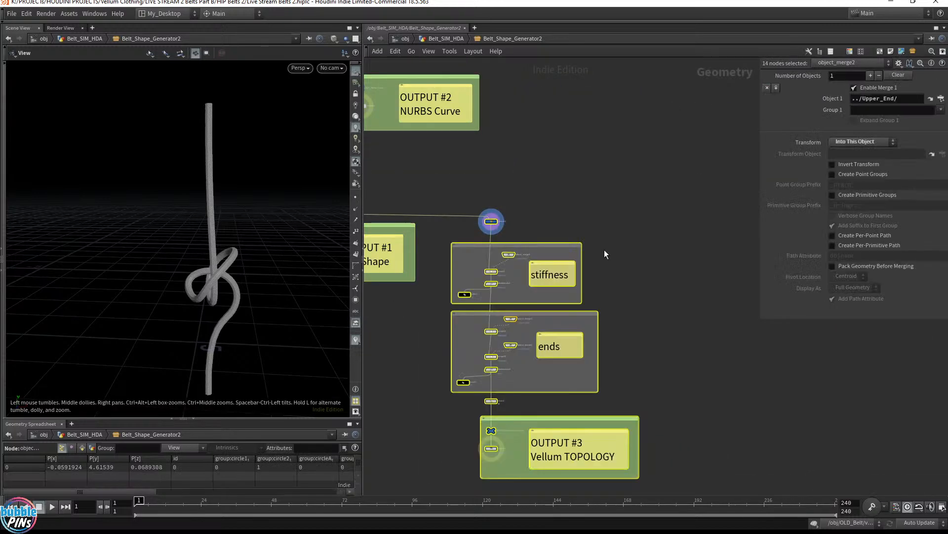
left_click(532, 215)
scroll(531, 216, "up", 5)
middle_click_drag(538, 258, 607, 157)
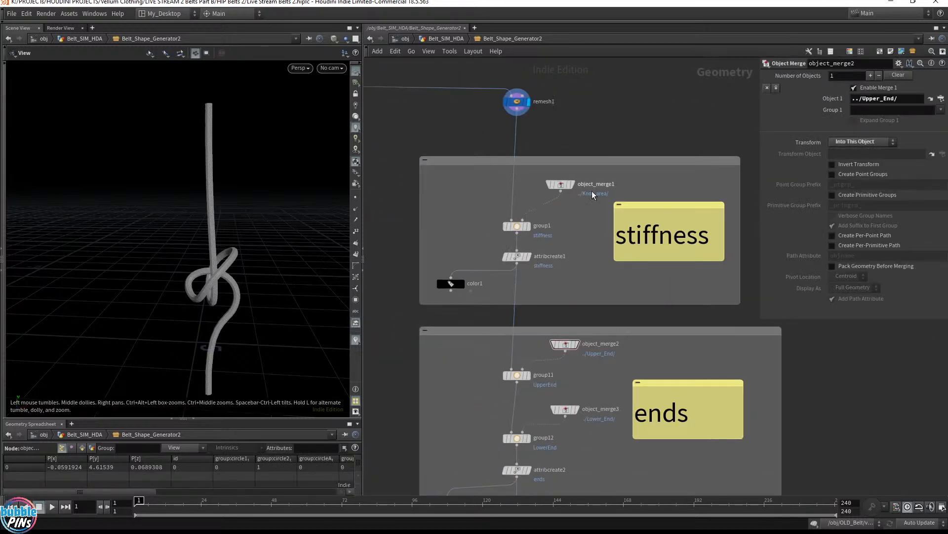
- Select remesh1 and examine the triangulated belt mesh around the knot up close
left_click(518, 103)
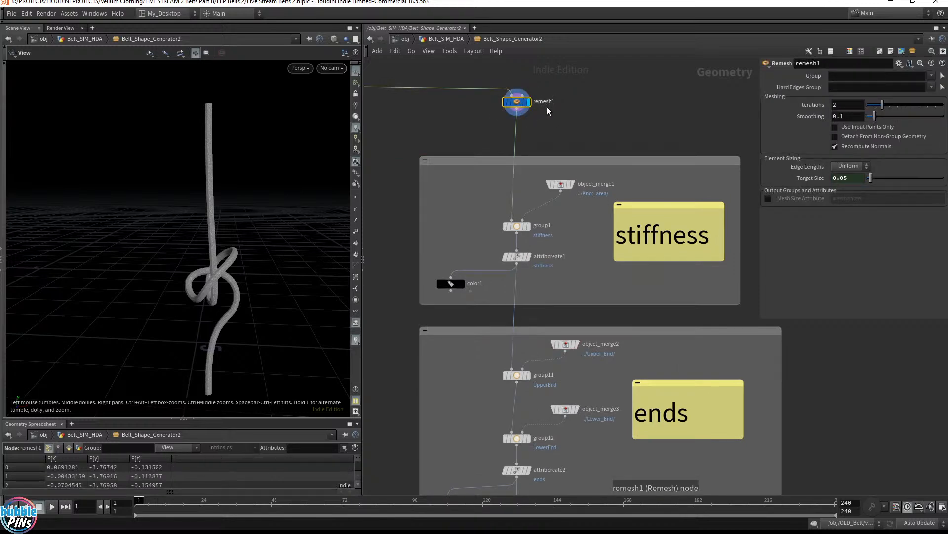
scroll(263, 239, "up", 8)
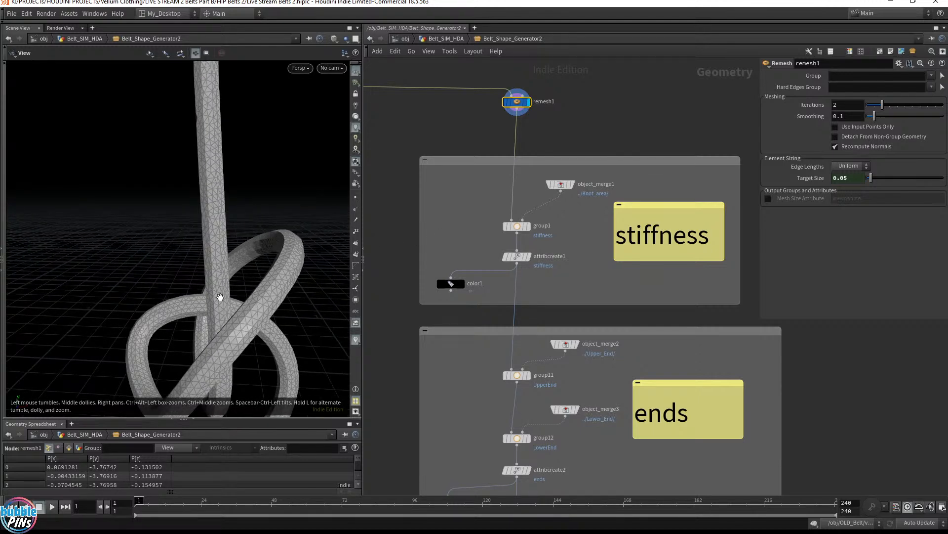
left_click_drag(220, 297, 224, 243)
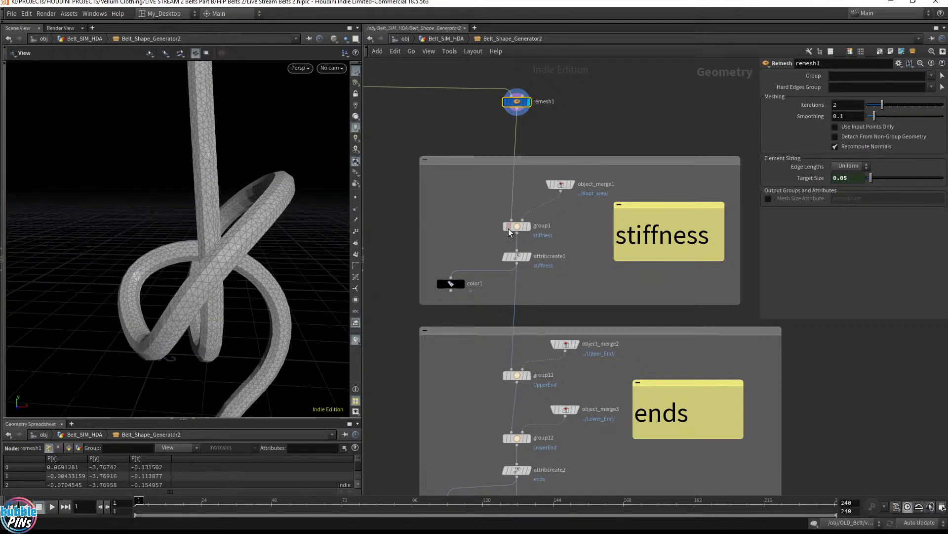
- Display group1 in the stiffness section and examine its stiffness point group and bounding region on the belt
mouse_move(529, 224)
left_click(529, 225)
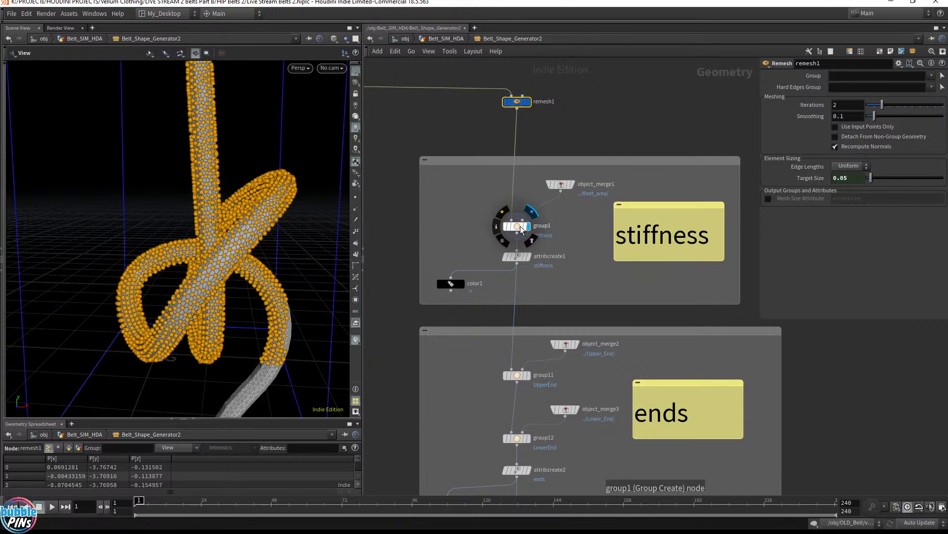
left_click(520, 226)
left_click_drag(169, 235, 243, 254)
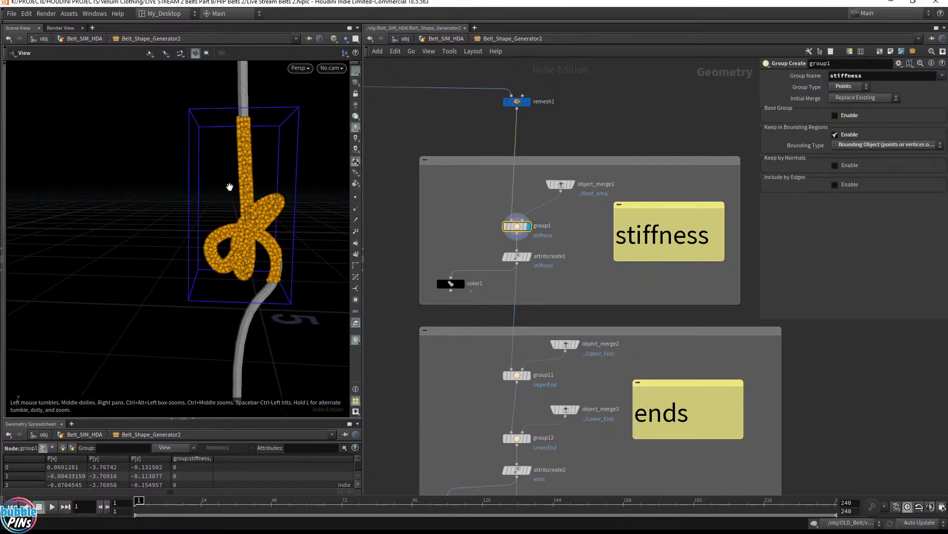
- Display object_merge1 in the stiffness section and jump to its referenced source node, Knot_area
left_click(574, 185)
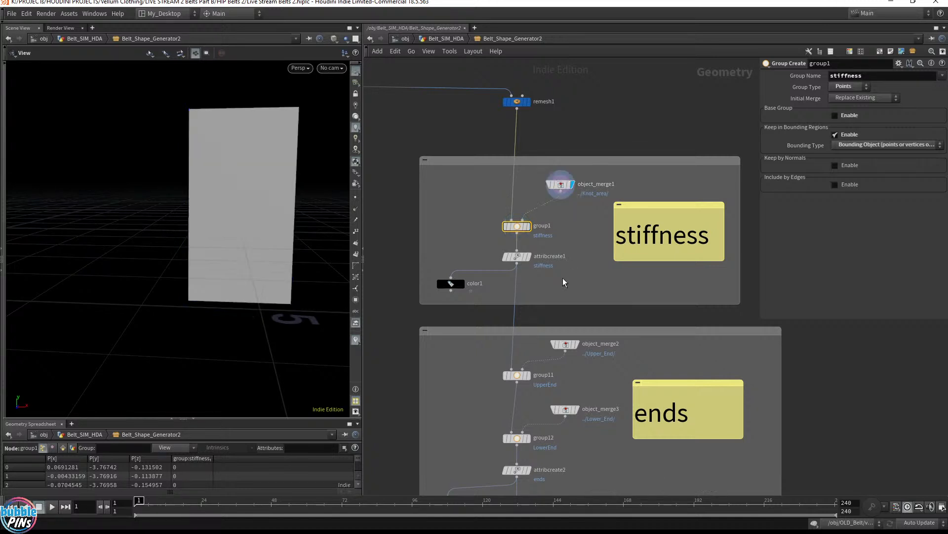
scroll(510, 223, "down", 5)
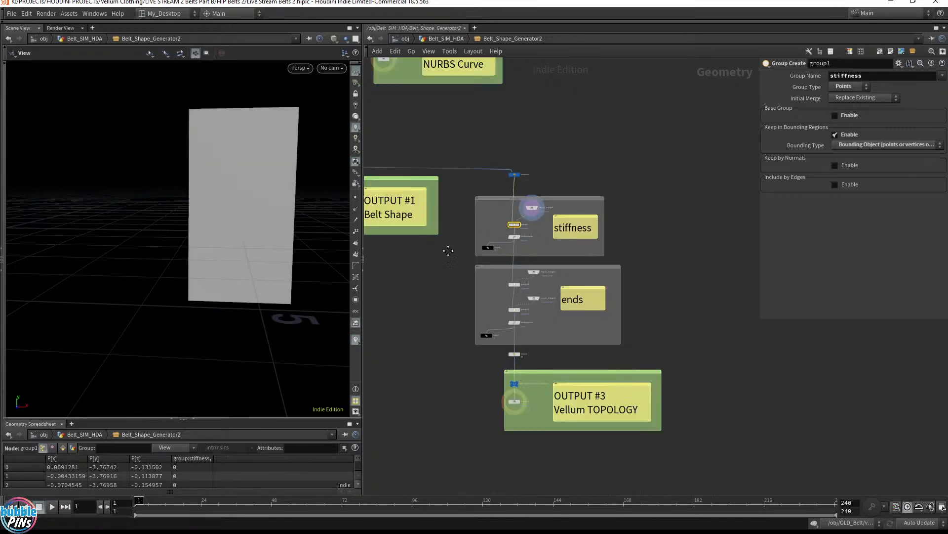
middle_click_drag(440, 246, 719, 309)
middle_click_drag(433, 173, 479, 201)
middle_click_drag(577, 337, 338, 327)
scroll(642, 274, "up", 5)
scroll(600, 330, "up", 2)
left_click(568, 297)
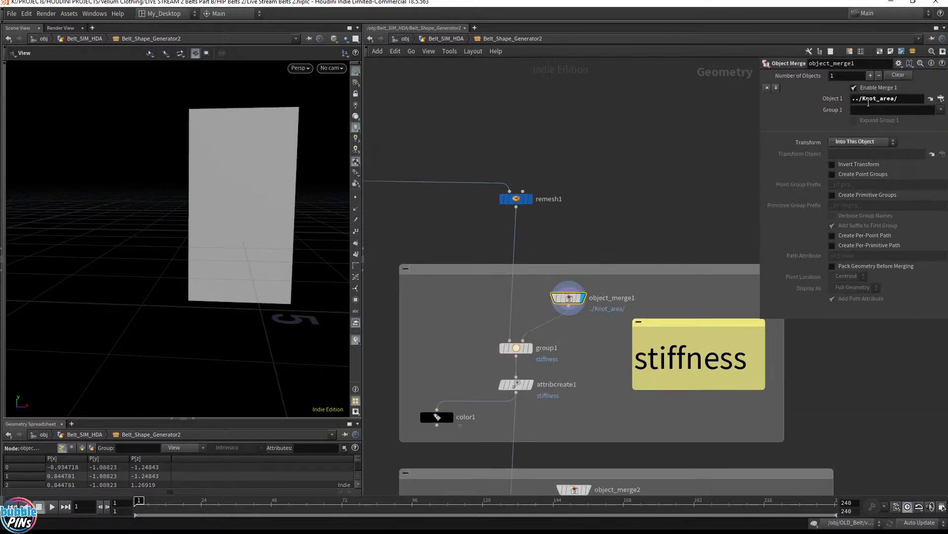
left_click(931, 98)
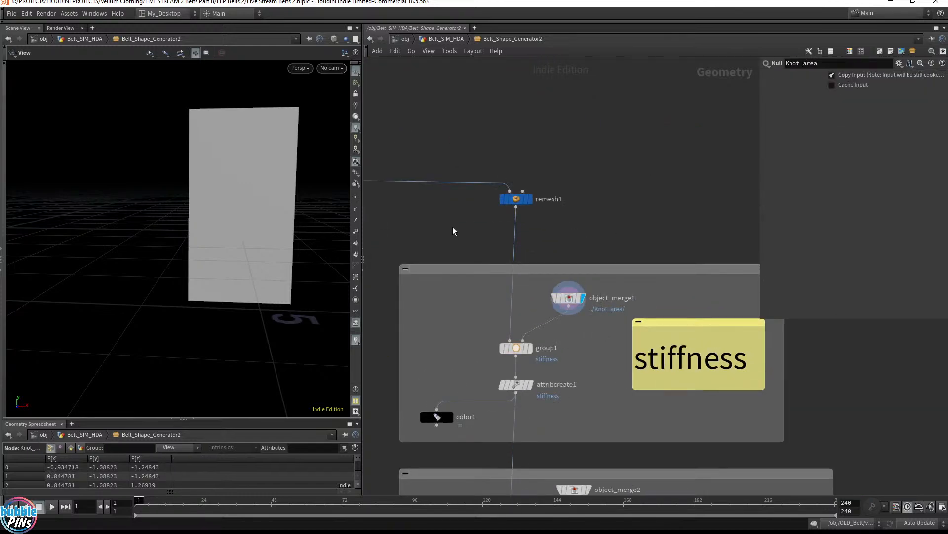
- Locate the Knot Area section in the network and select its Knot_area null
scroll(453, 227, "down", 6)
middle_click_drag(407, 226, 798, 253)
middle_click_drag(612, 241, 584, 296)
scroll(492, 227, "up", 5)
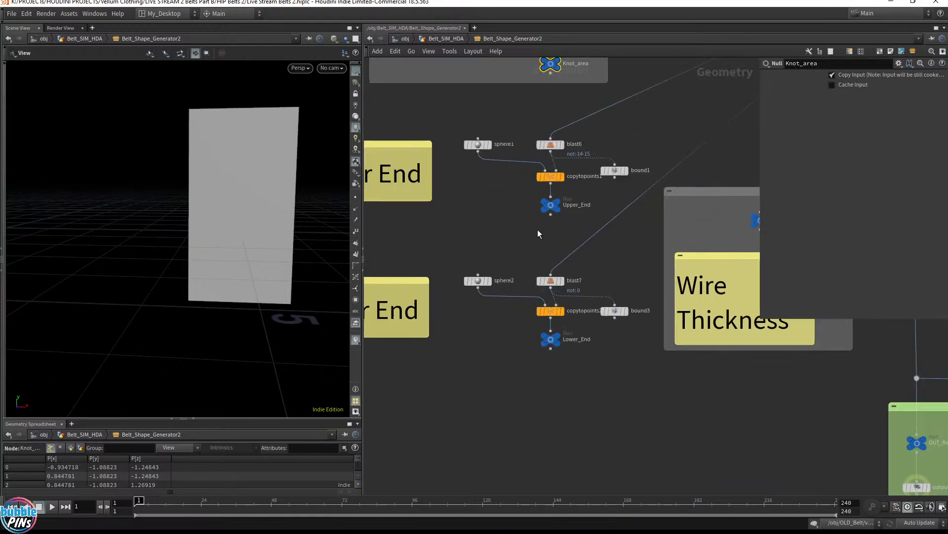
middle_click_drag(593, 127, 622, 292)
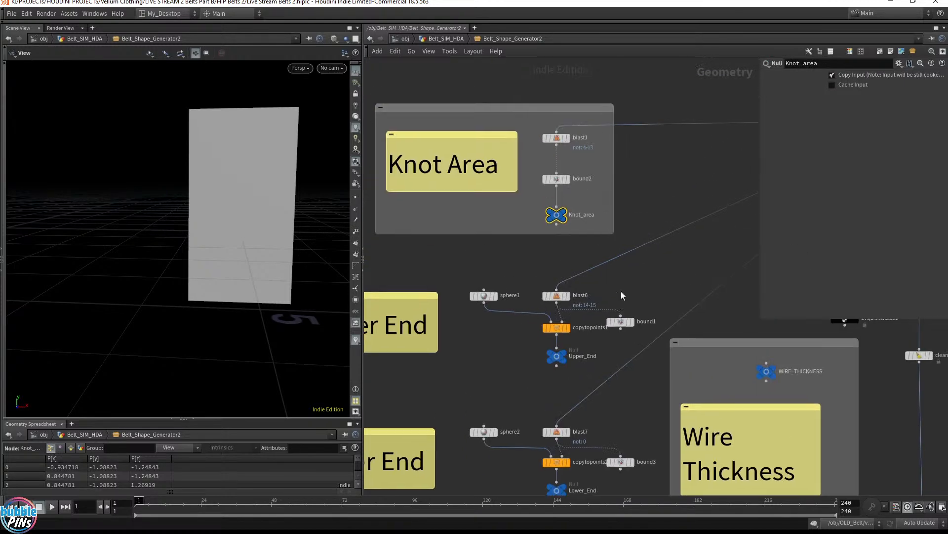
left_click_drag(528, 199, 581, 225)
- Trace the link between object_merge1 in the stiffness section and the Knot_area null by selecting each node
scroll(579, 212, "down", 6)
middle_click_drag(734, 337, 598, 304)
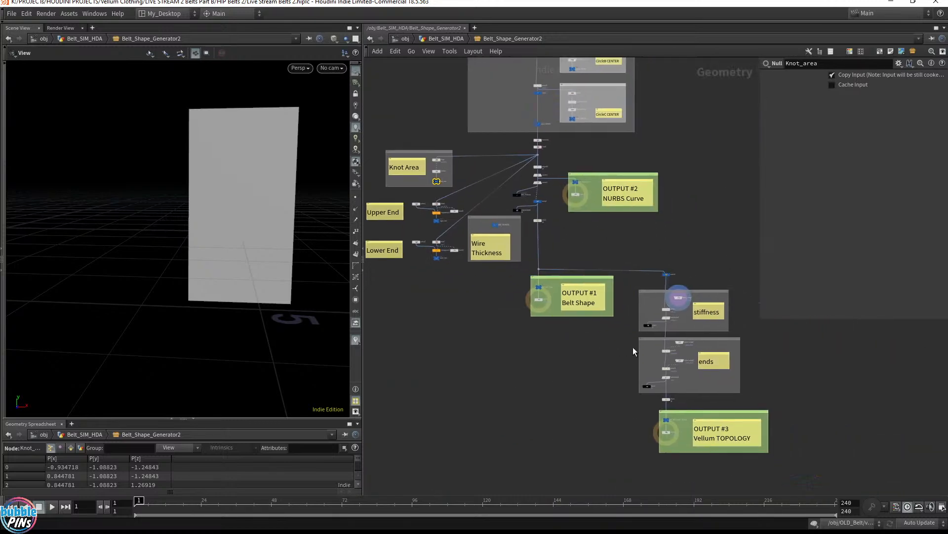
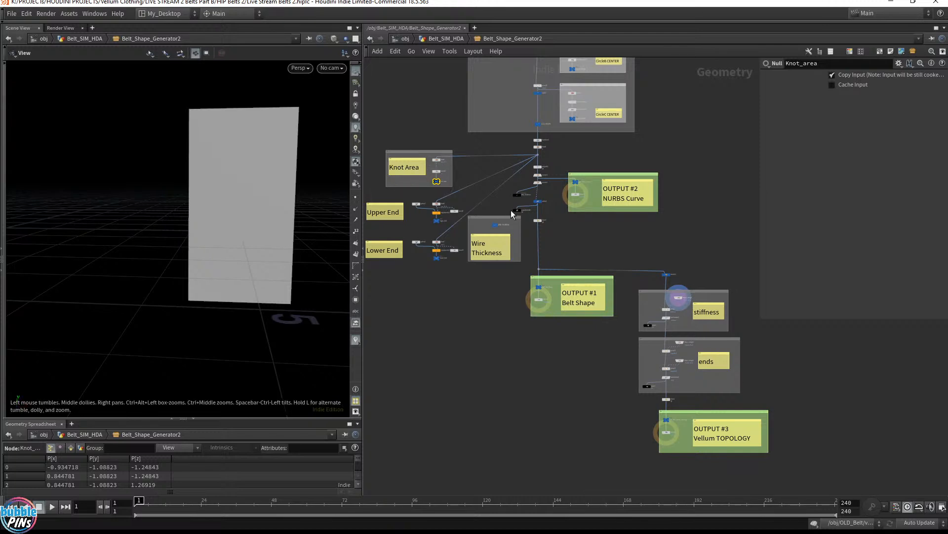
scroll(719, 341, "up", 5)
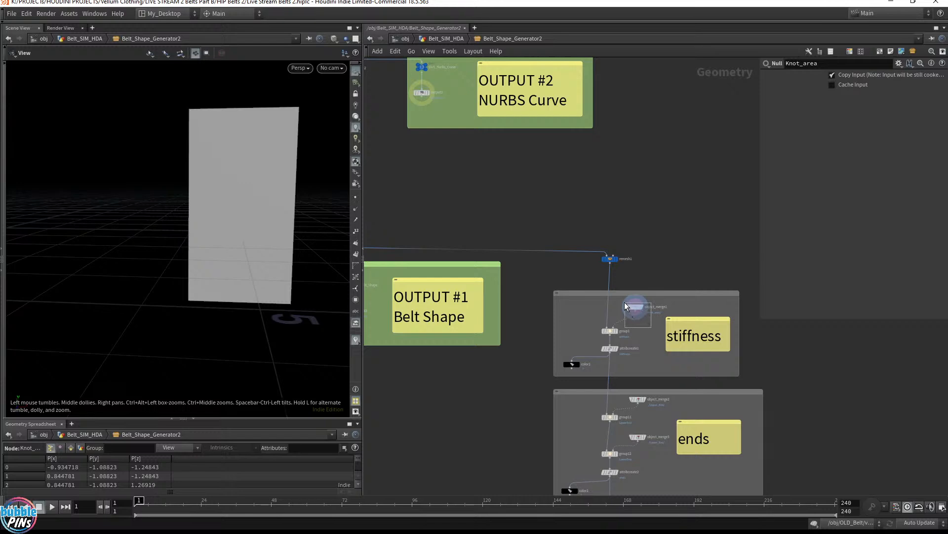
left_click_drag(624, 303, 624, 303)
middle_click_drag(456, 143, 708, 316)
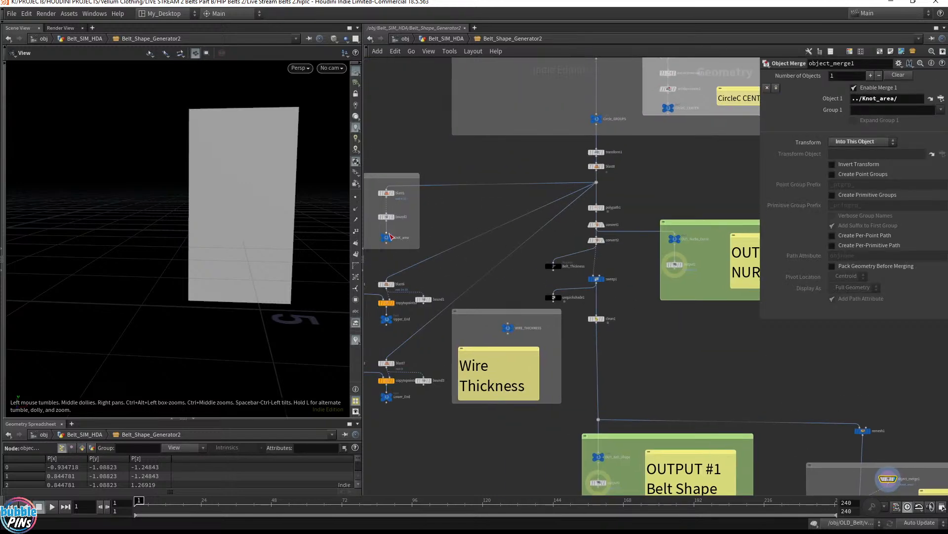
left_click_drag(402, 243, 406, 244)
middle_click_drag(762, 356, 428, 176)
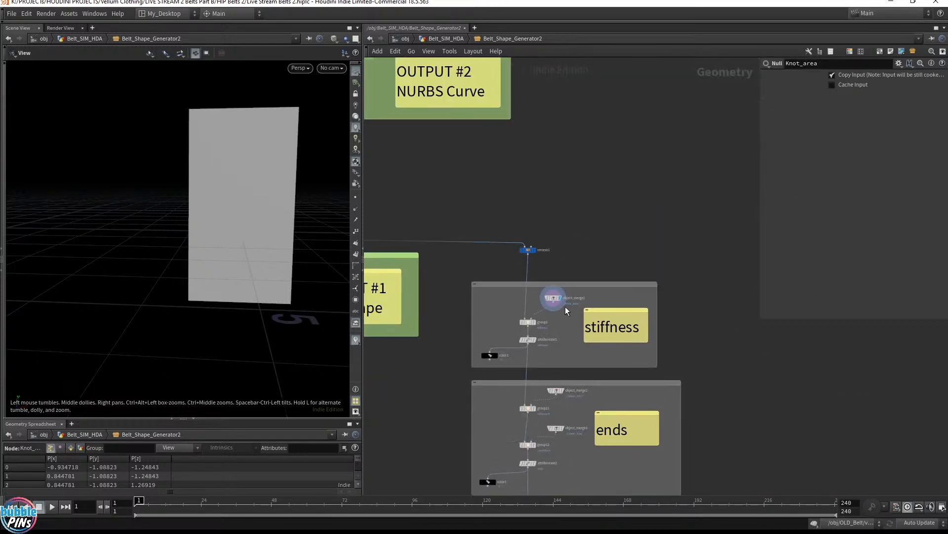
- Display blast8 with Knot_area as a template, and examine the bounding box around the knot curve
middle_click_drag(498, 233, 843, 309)
middle_click_drag(491, 189, 724, 355)
scroll(588, 256, "up", 10)
middle_click_drag(636, 346, 441, 270)
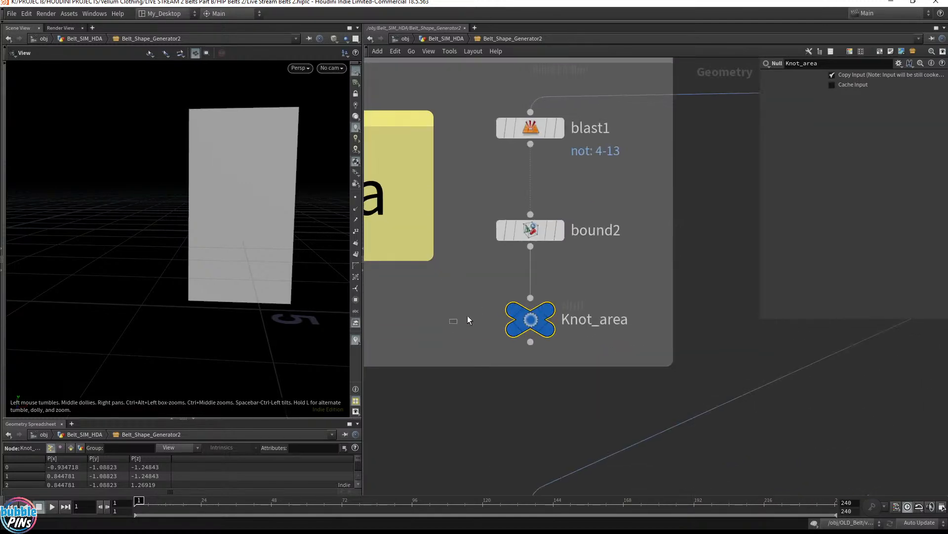
left_click(549, 314)
scroll(571, 361, "down", 2)
scroll(571, 362, "down", 5)
middle_click_drag(795, 254, 740, 245)
left_click(734, 238)
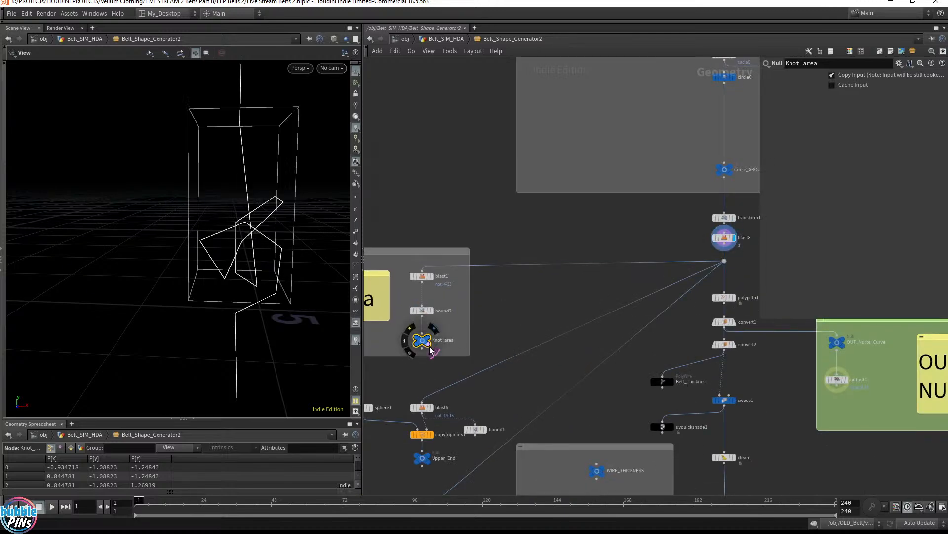
left_click(428, 346)
left_click_drag(243, 231, 286, 243)
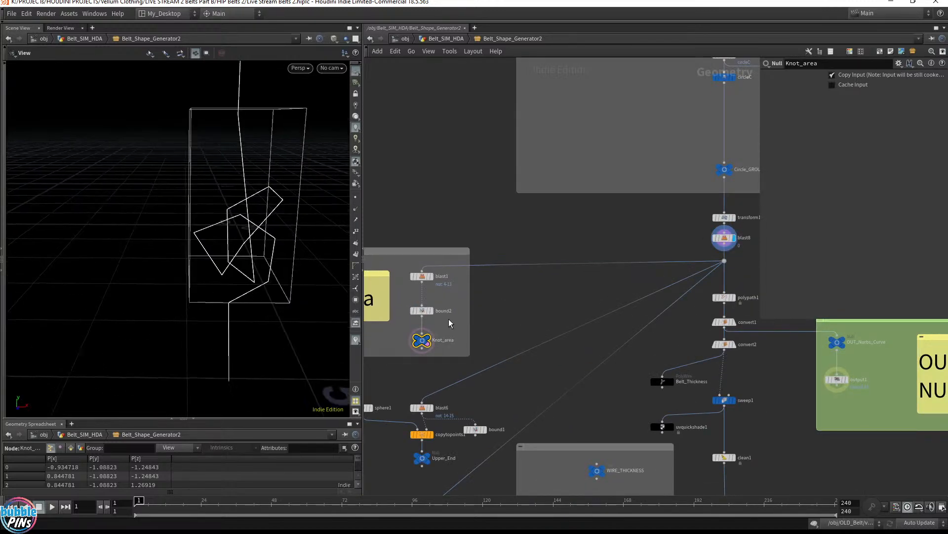
- Reselect the points kept by blast1 in the Knot Area section, dropping the uppermost one so the group is 4-12
scroll(443, 321, "up", 5)
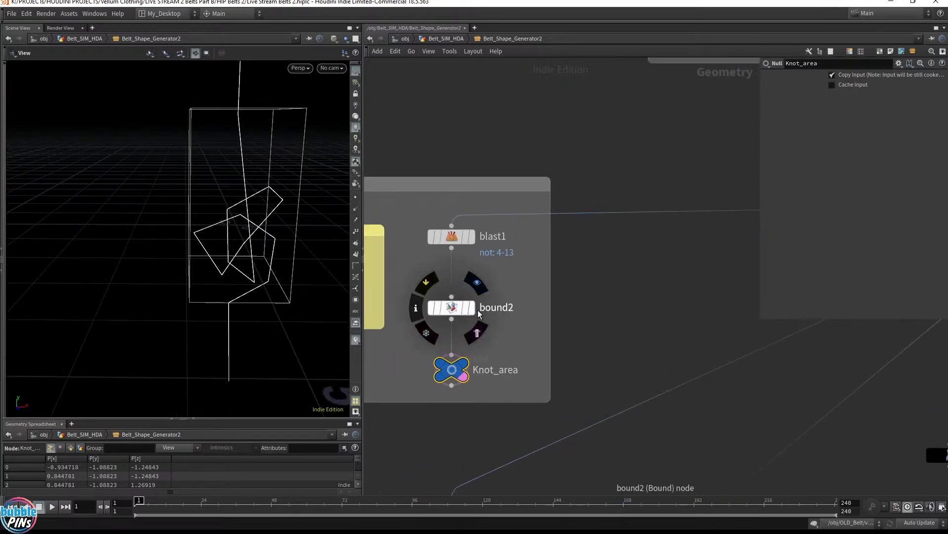
double_click(477, 310)
left_click(473, 311)
left_click(470, 239)
left_click(457, 238)
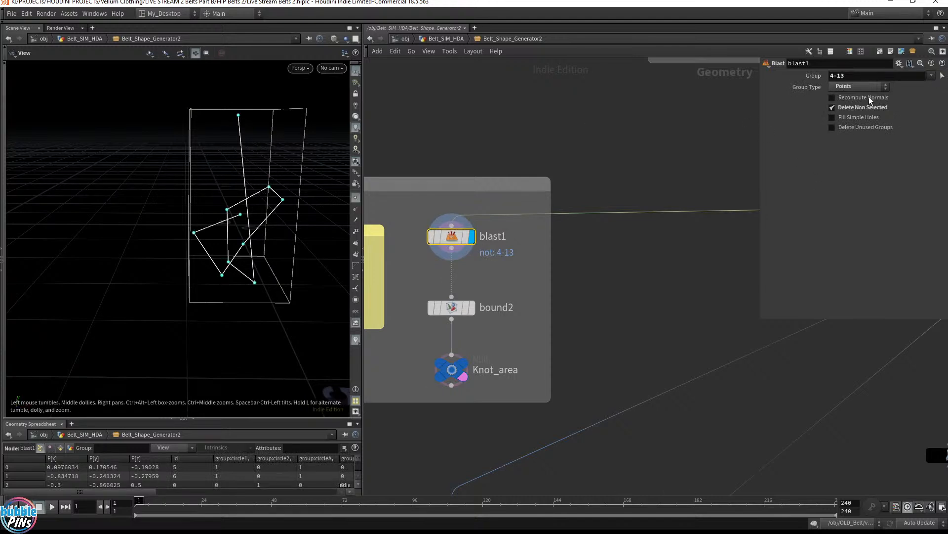
left_click(942, 76)
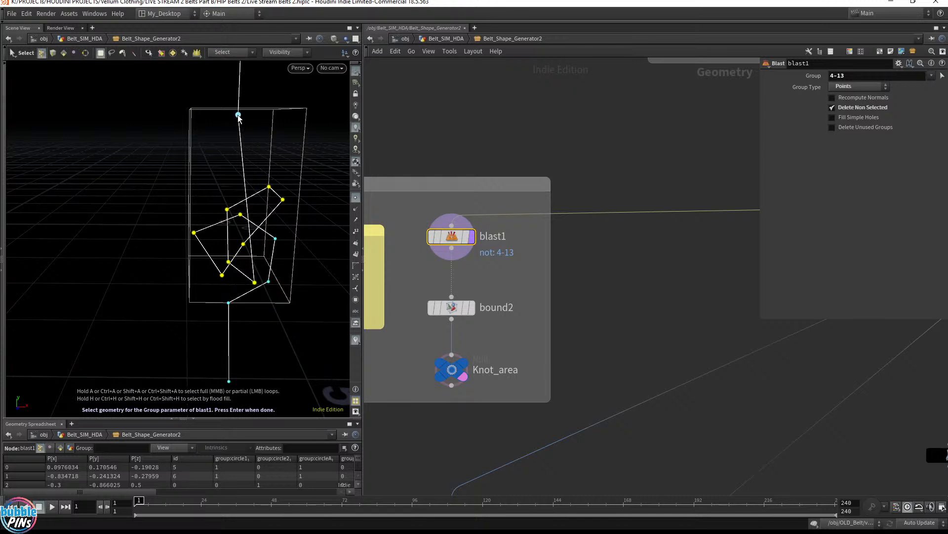
key("Return")
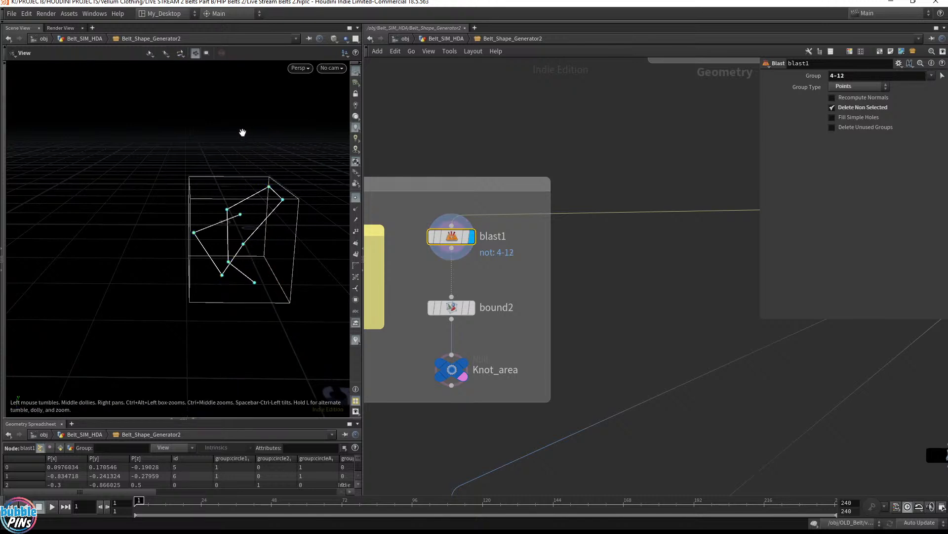
mouse_move(246, 214)
left_mouse_down()
mouse_move(260, 201)
mouse_move(247, 216)
mouse_move(282, 235)
mouse_move(250, 231)
left_mouse_up()
- Display color1 in the stiffness section, hide the point markers, and examine the stiffness colours on the belt around the knot
scroll(584, 340, "down", 3)
middle_click_drag(606, 339, 312, 22)
scroll(643, 261, "up", 4)
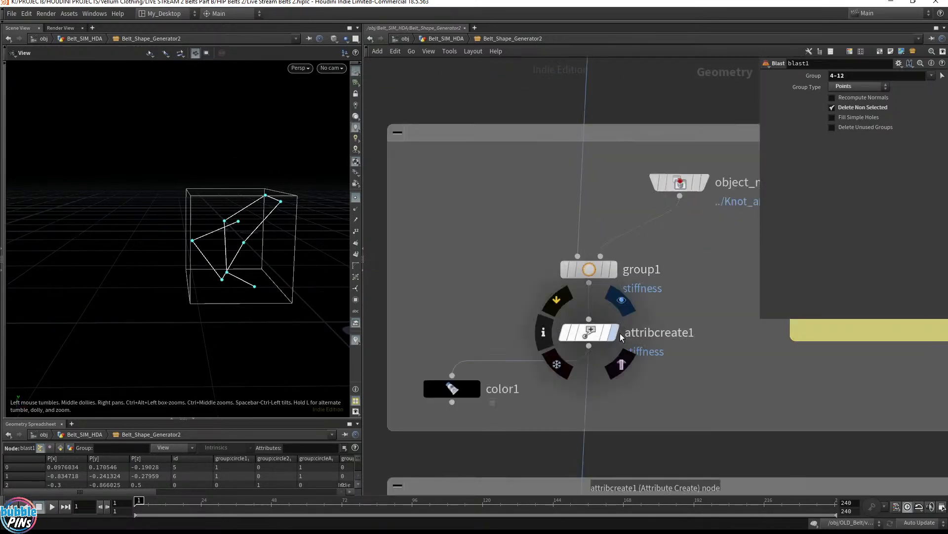
left_click(477, 391)
left_click(455, 389)
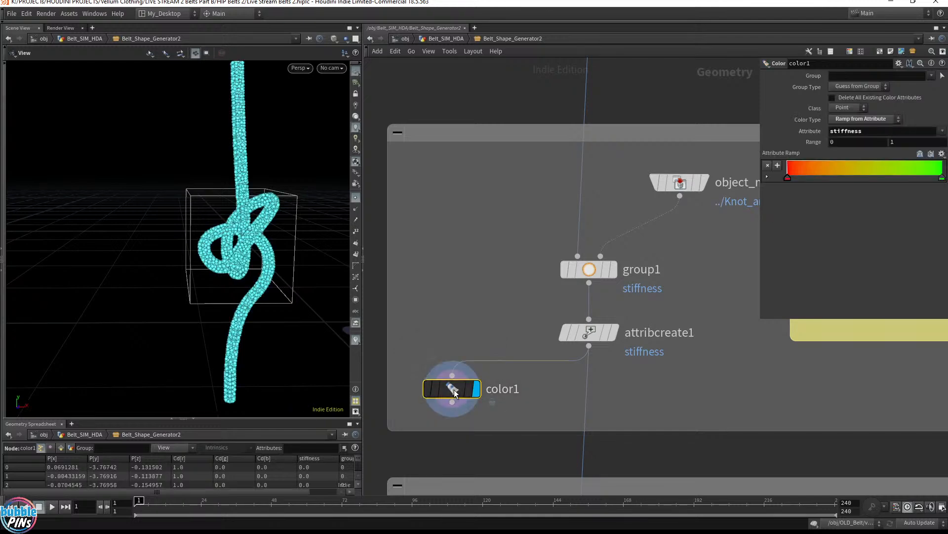
left_click(354, 198)
left_click_drag(344, 262, 243, 252)
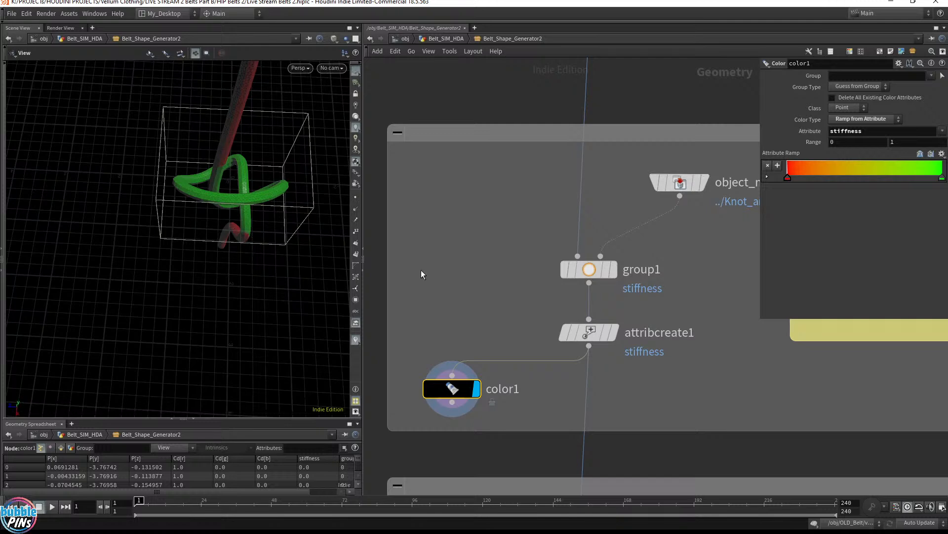
- Set the Lower Padding of bound2 in the Knot Area section to 0.2 on all three axes
middle_click_drag(462, 241, 770, 374)
scroll(541, 294, "down", 5)
middle_click_drag(454, 185, 799, 299)
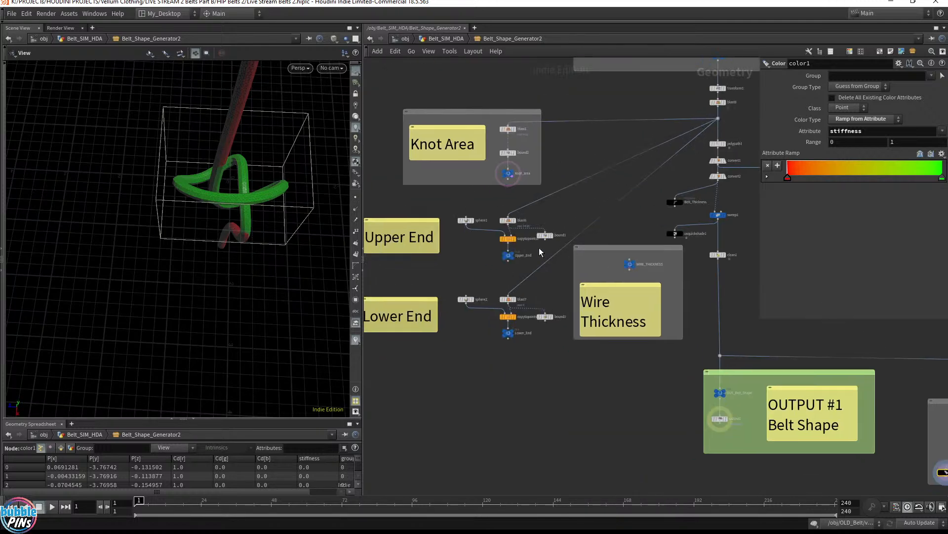
scroll(528, 186, "up", 8)
left_click(551, 234)
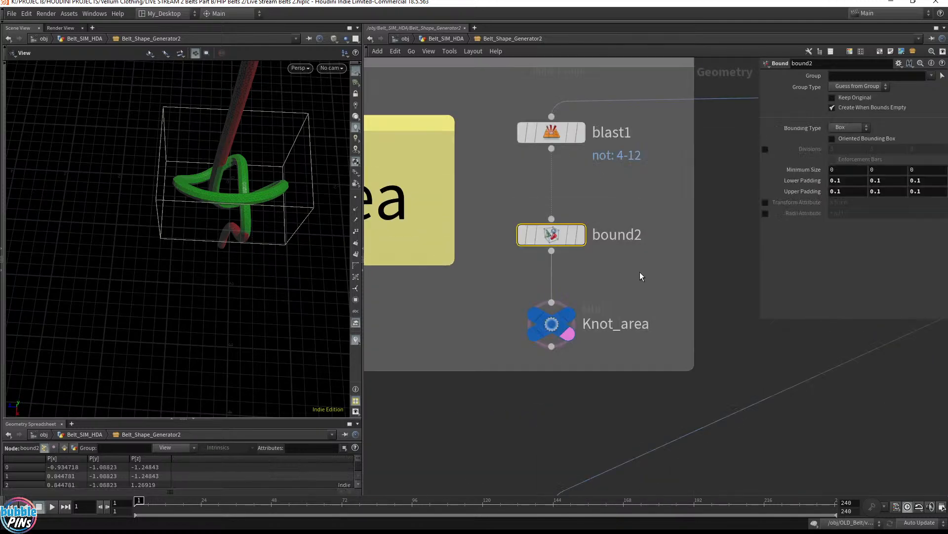
left_click(848, 181)
scroll(848, 180, "up", 1)
left_click(888, 182)
scroll(889, 181, "up", 1)
left_click(918, 181)
scroll(918, 181, "up", 1)
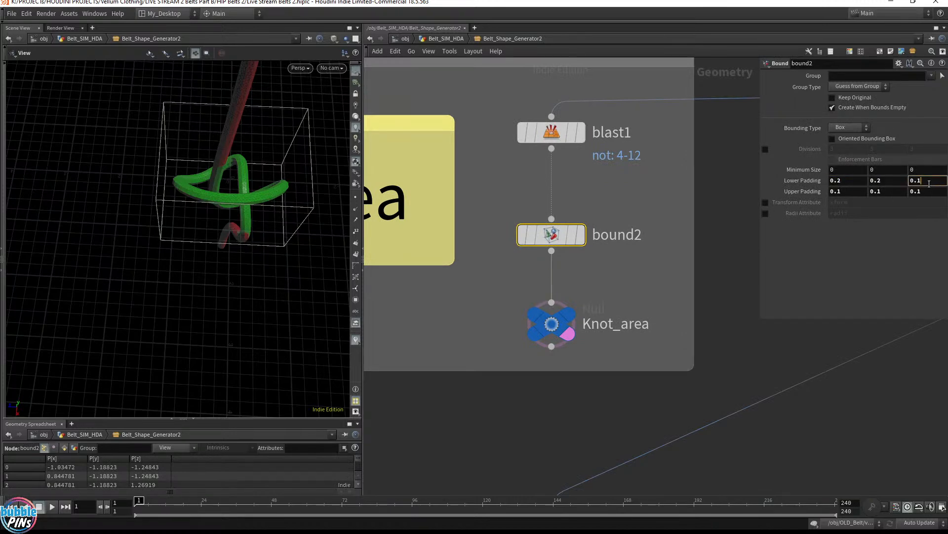
- Set the Upper Padding of bound2 to 0.2 on all three axes, and inspect the enlarged box around the knot
left_click(917, 191)
scroll(917, 192, "up", 1)
left_click(893, 192)
scroll(894, 193, "up", 1)
left_click(860, 192)
scroll(859, 192, "up", 1)
left_click_drag(296, 235, 260, 172)
left_click_drag(214, 232, 316, 257)
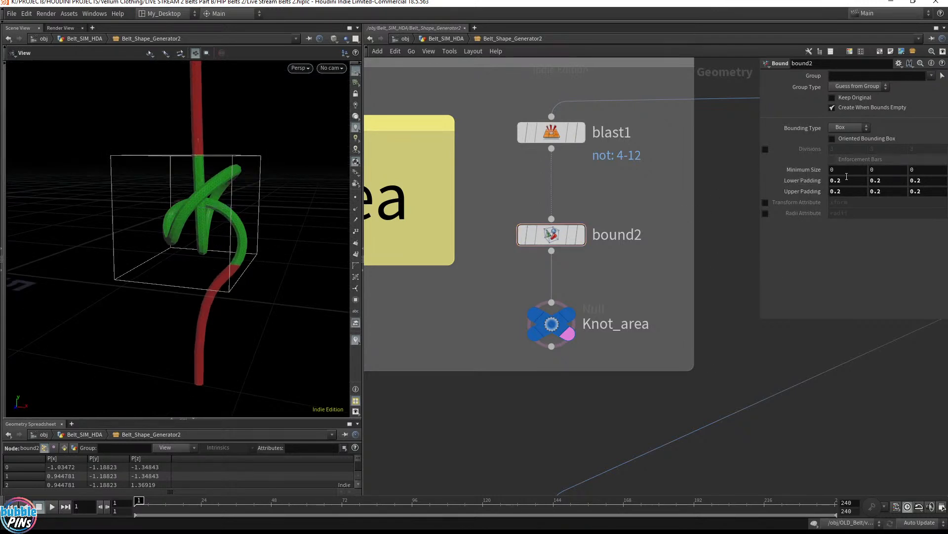
- Display sweep1, check the WIRE_THICKNESS channel reference behind its Radius, and examine the belt mesh against the bounding box
left_click(836, 181)
scroll(692, 323, "down", 5)
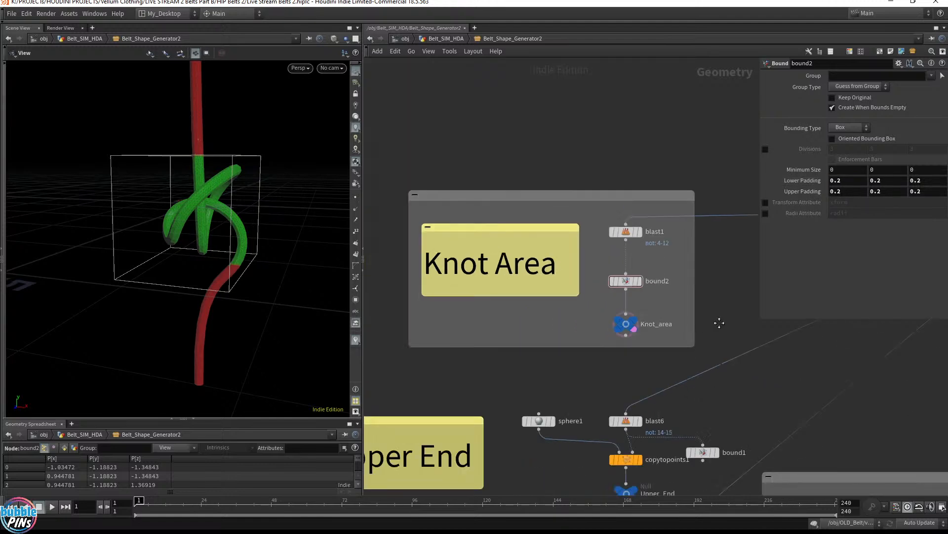
middle_click_drag(720, 323, 440, 166)
middle_click_drag(682, 281, 440, 286)
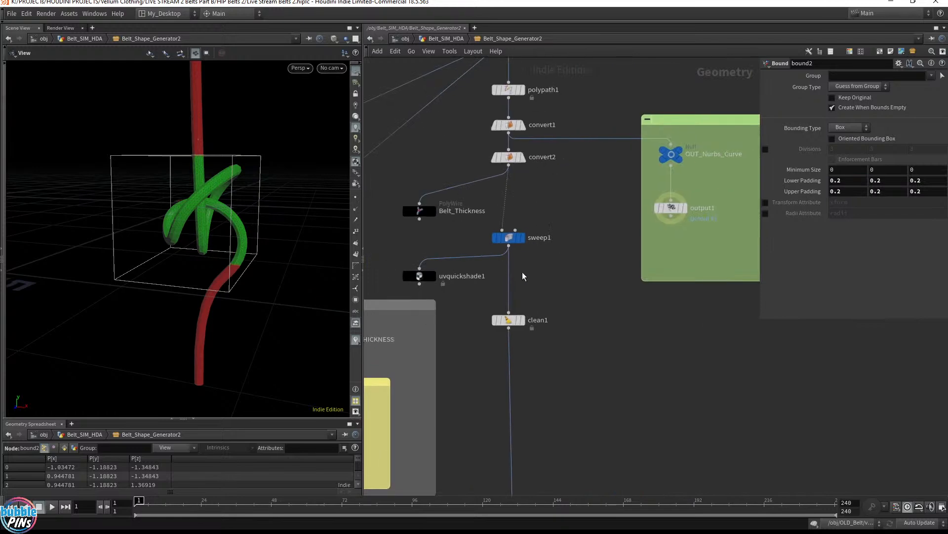
left_click(526, 244)
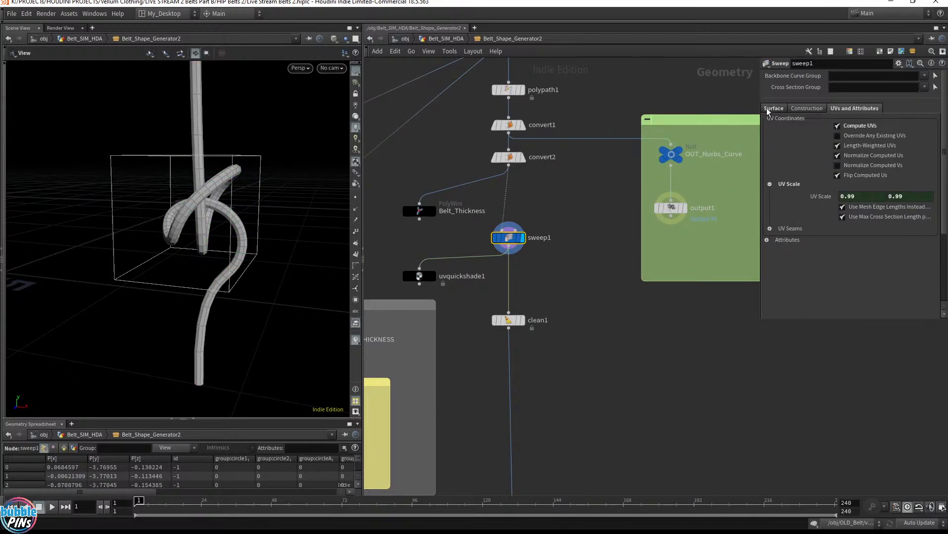
left_click(815, 157)
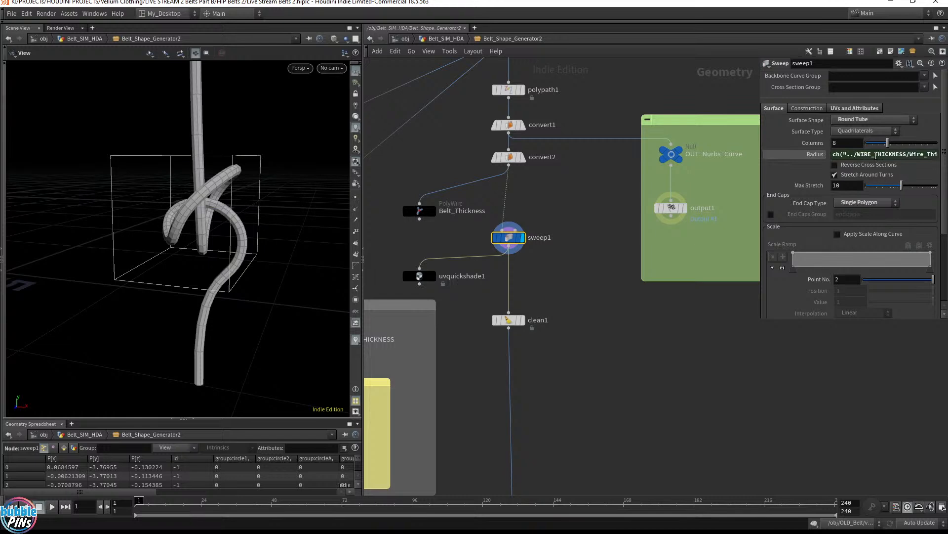
left_click(815, 154)
left_click_drag(261, 199, 227, 229)
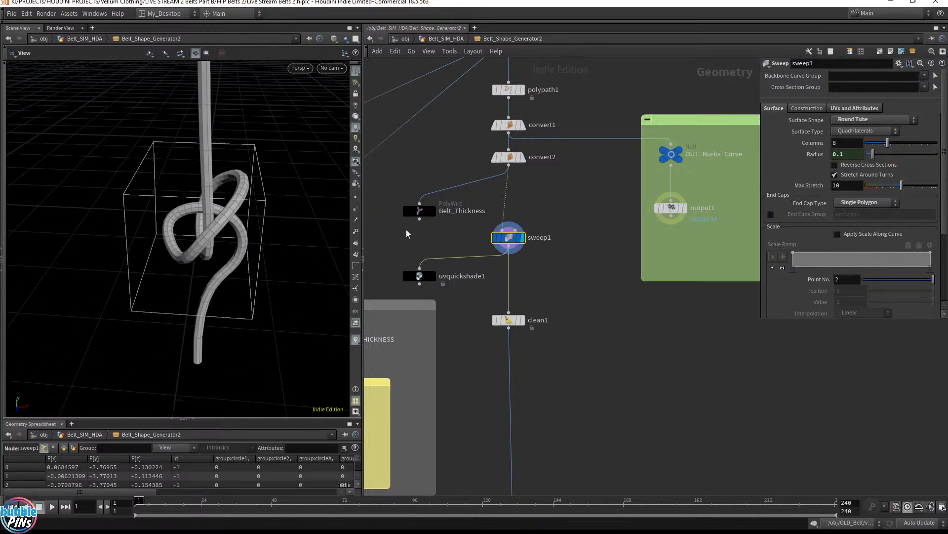
- Display blast1 and blast8 in turn, show the point markers, and examine the knot curve's points inside the bounding box
middle_click_drag(409, 233, 599, 384)
middle_click_drag(571, 173, 819, 249)
left_click(522, 286)
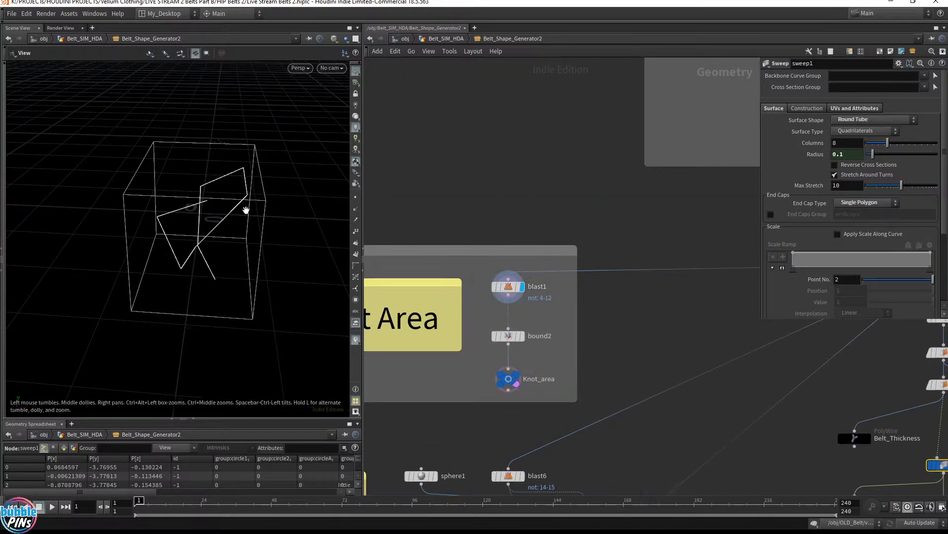
middle_click_drag(609, 332, 336, 280)
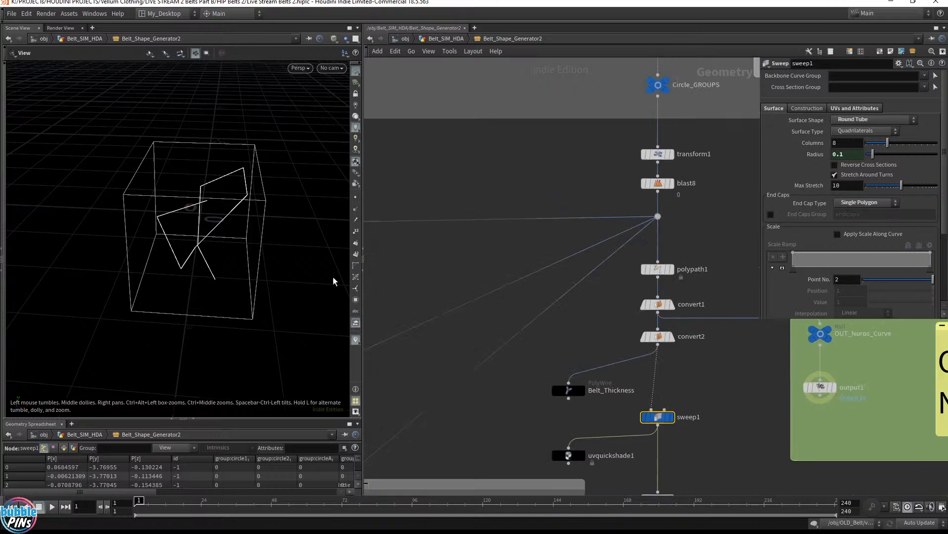
left_click(671, 183)
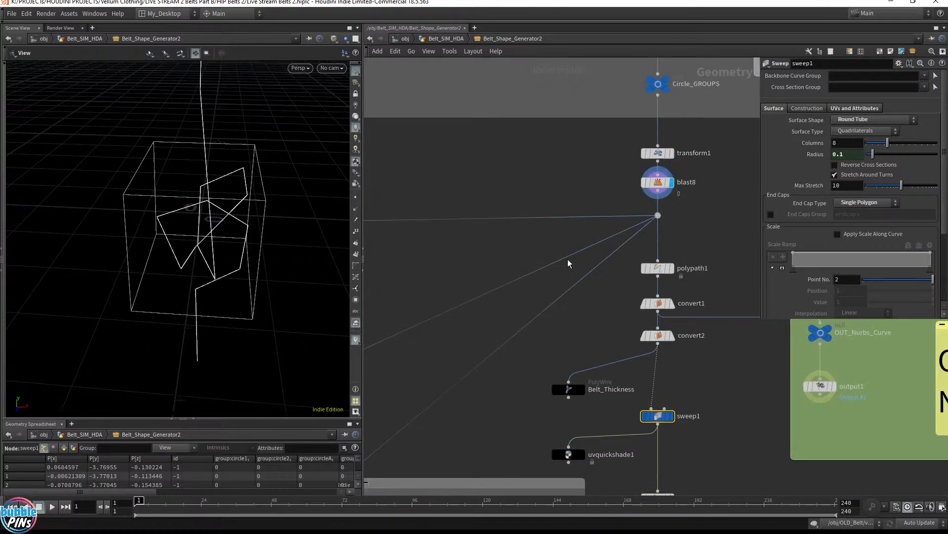
left_click(356, 198)
left_click_drag(252, 225, 256, 169)
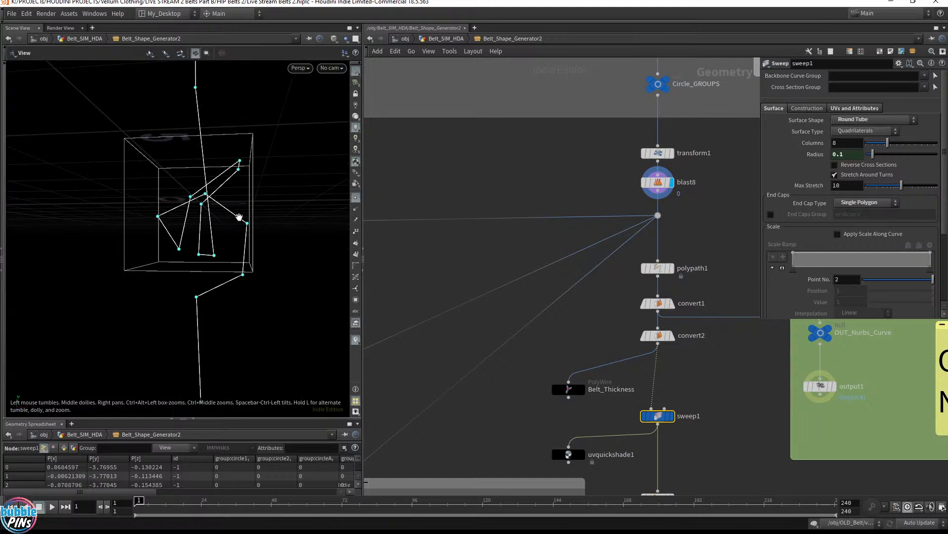
left_click_drag(240, 217, 248, 226)
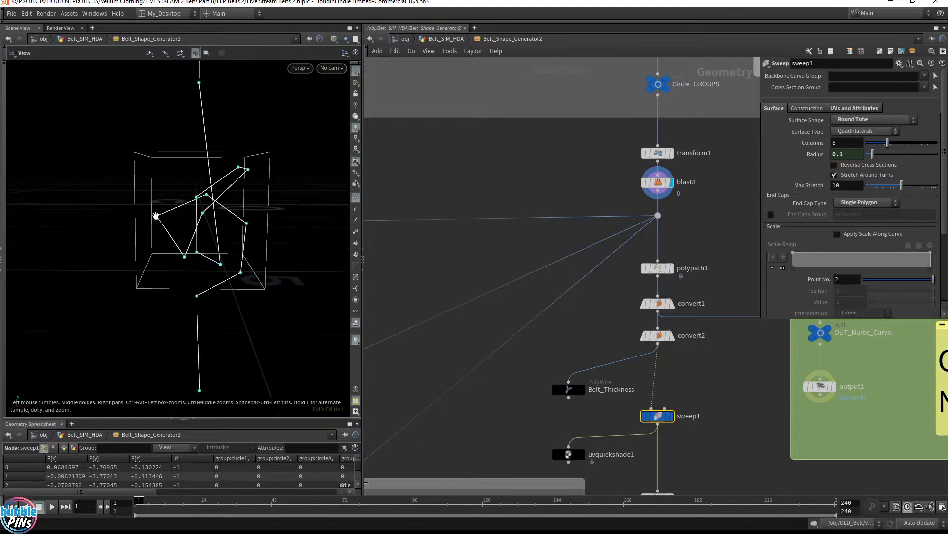
- Display sweep1 without point markers and compare the belt's tube with the knot bounding box
middle_click_drag(689, 418, 615, 341)
left_click(610, 332)
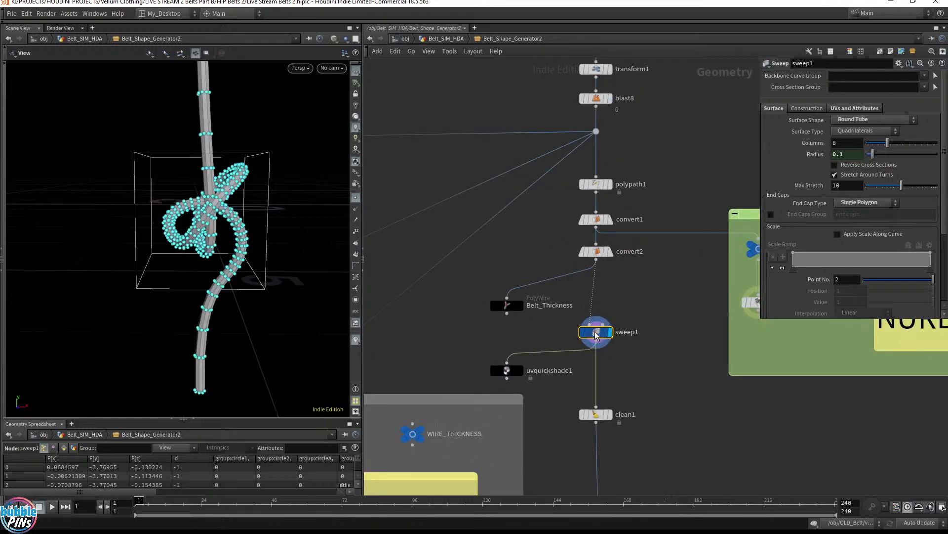
left_click(355, 199)
left_click_drag(240, 176, 259, 169)
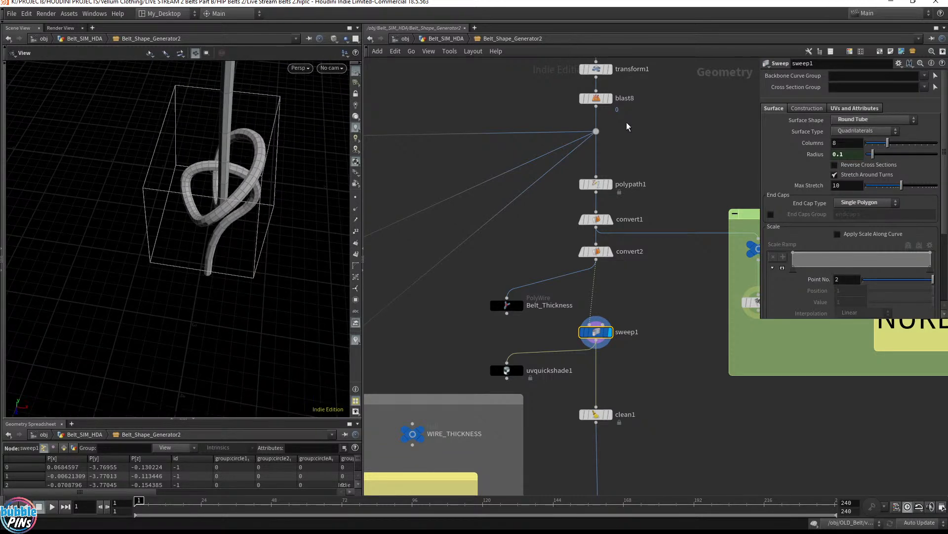
- Point out blast1 in the Knot Area section, and show the expression driving the Radius of sweep1
middle_click_drag(509, 256, 744, 309)
left_click(395, 206)
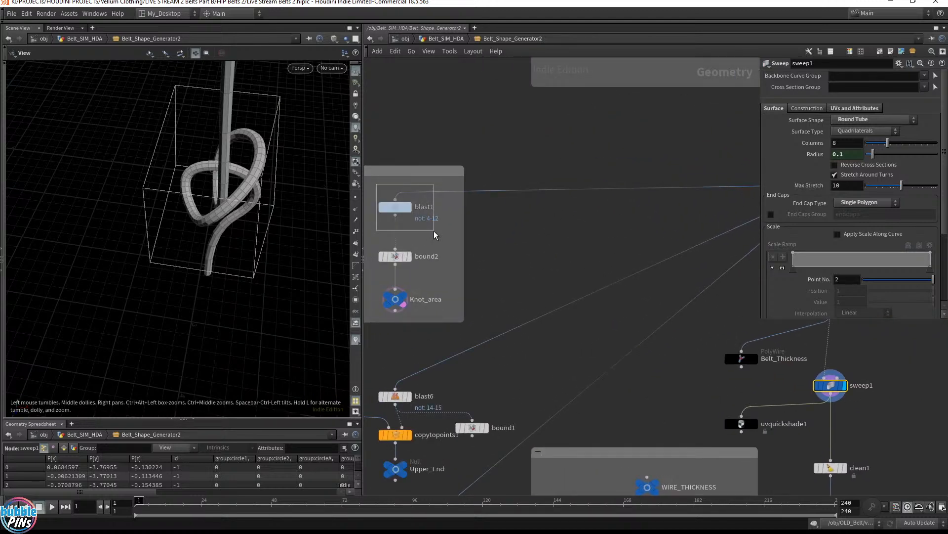
middle_click_drag(557, 243, 405, 135)
left_click(655, 270)
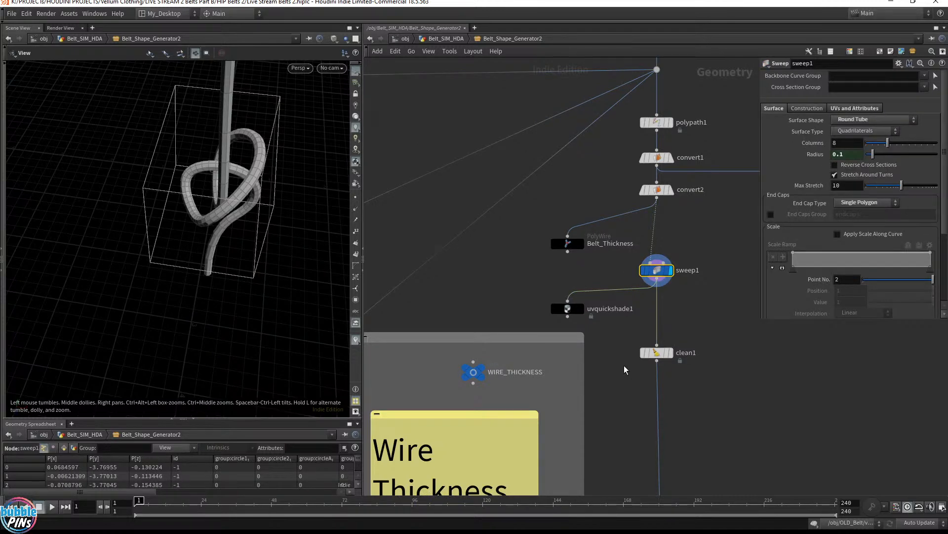
left_click(818, 155)
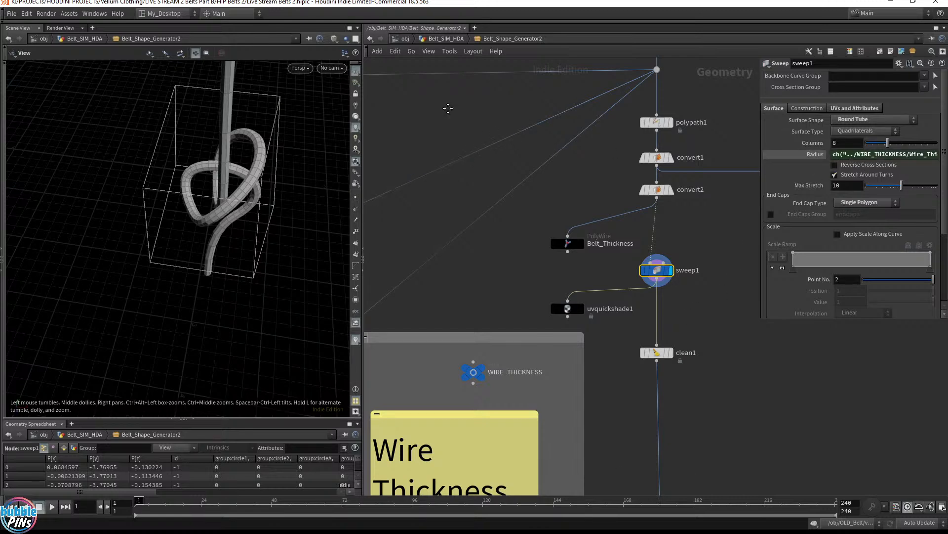
- Display blast1 in the Knot Area section with point markers, and examine how its points define the bounding box
middle_click_drag(428, 99, 686, 204)
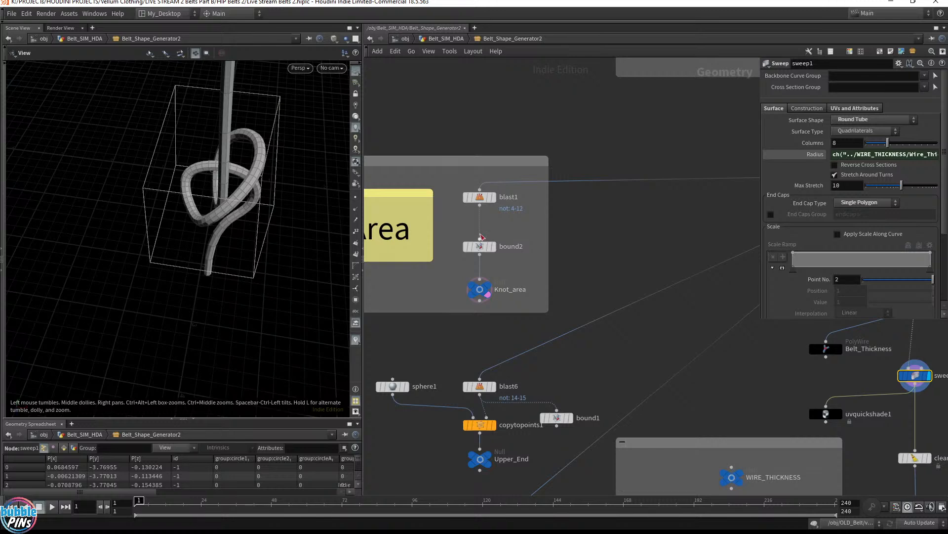
left_click(479, 239)
left_click_drag(733, 334, 586, 230)
left_click(485, 201)
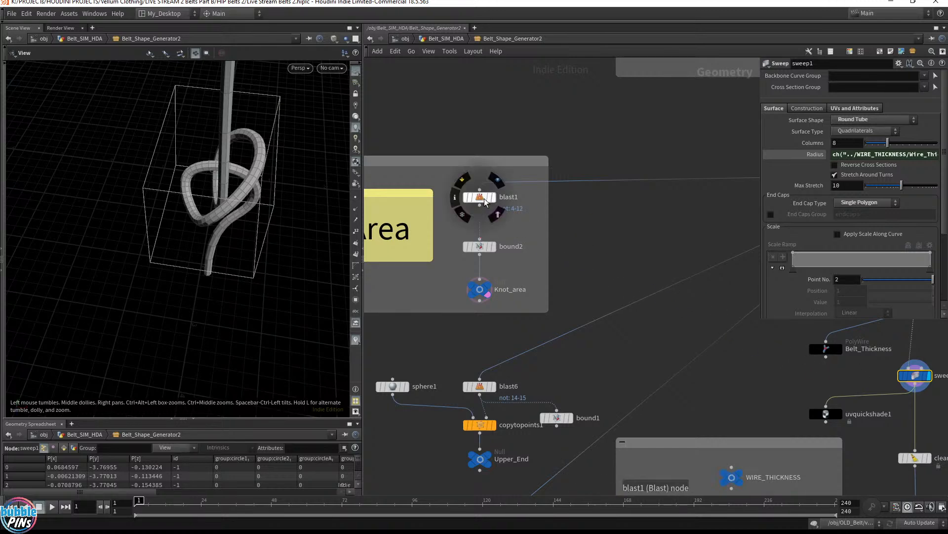
left_click(485, 198)
left_click(494, 198)
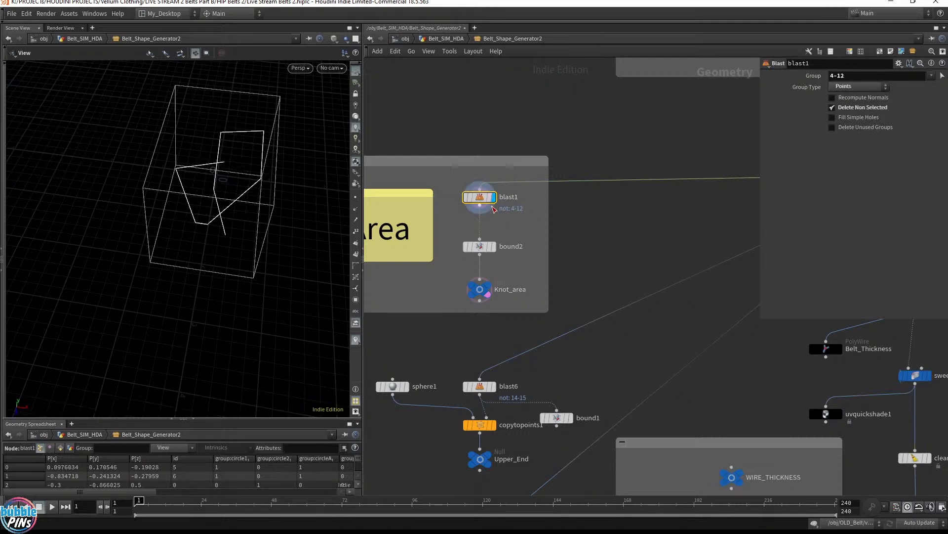
left_click_drag(879, 75, 703, 63)
left_click(356, 197)
left_click_drag(235, 227, 219, 163)
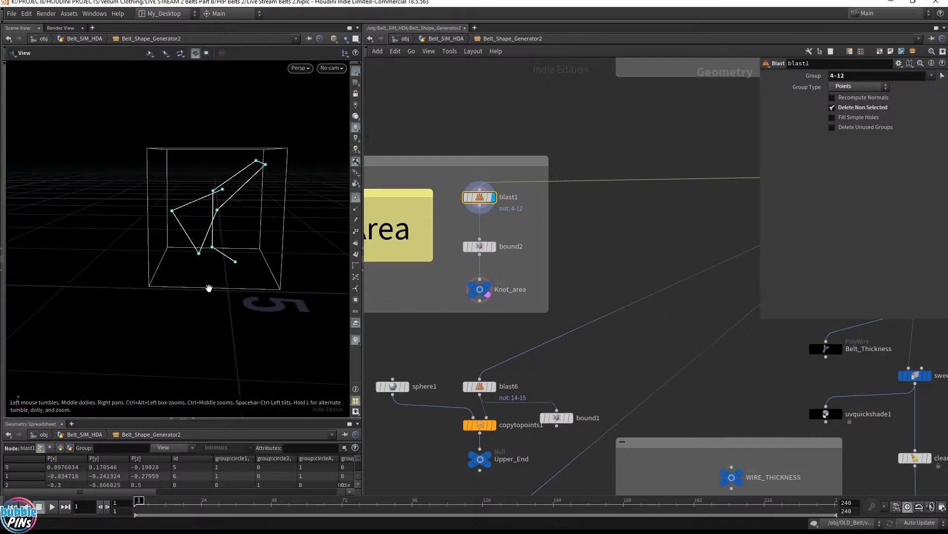
middle_click_drag(678, 227, 252, 231)
left_click_drag(232, 198, 259, 198)
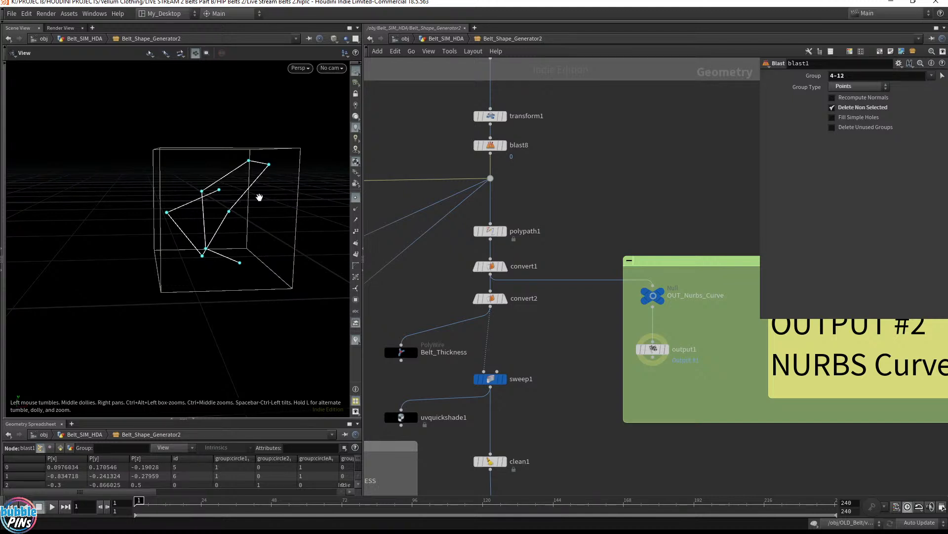
- Display sweep1 with its point markers, and switch its Radius from the expression to the evaluated value
left_click(522, 379)
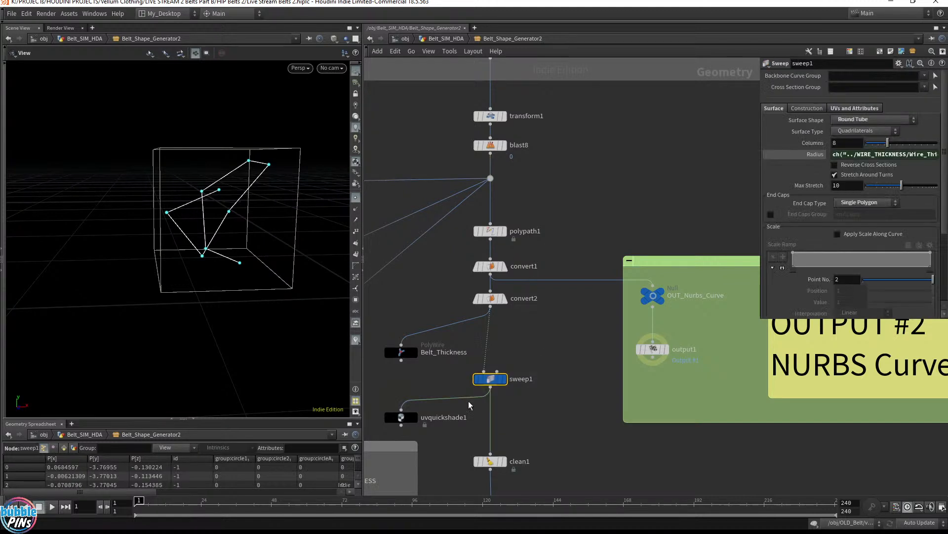
mouse_move(508, 389)
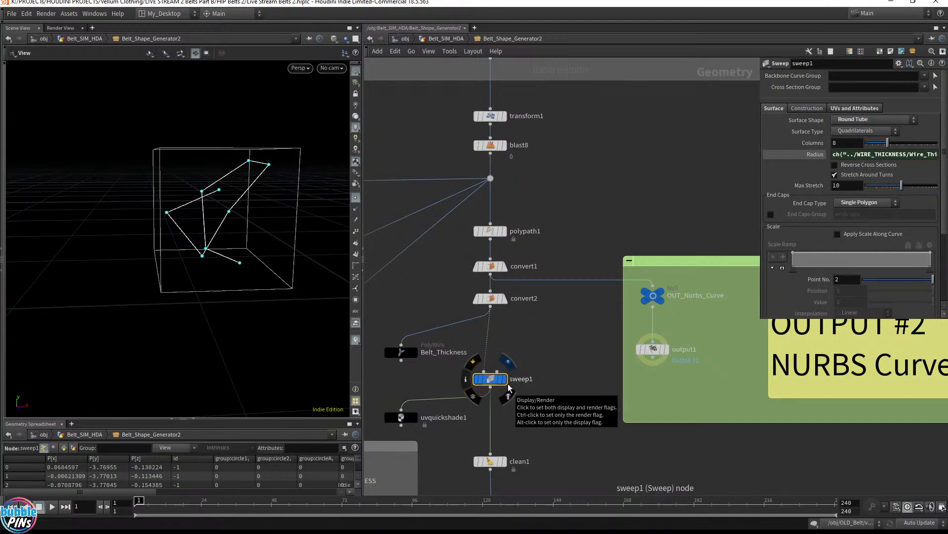
left_click(506, 384)
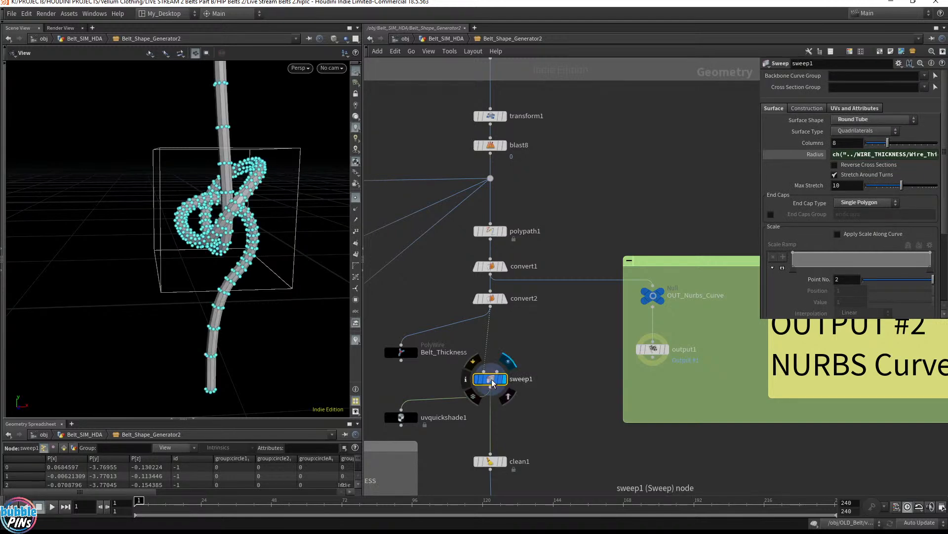
left_click(813, 154)
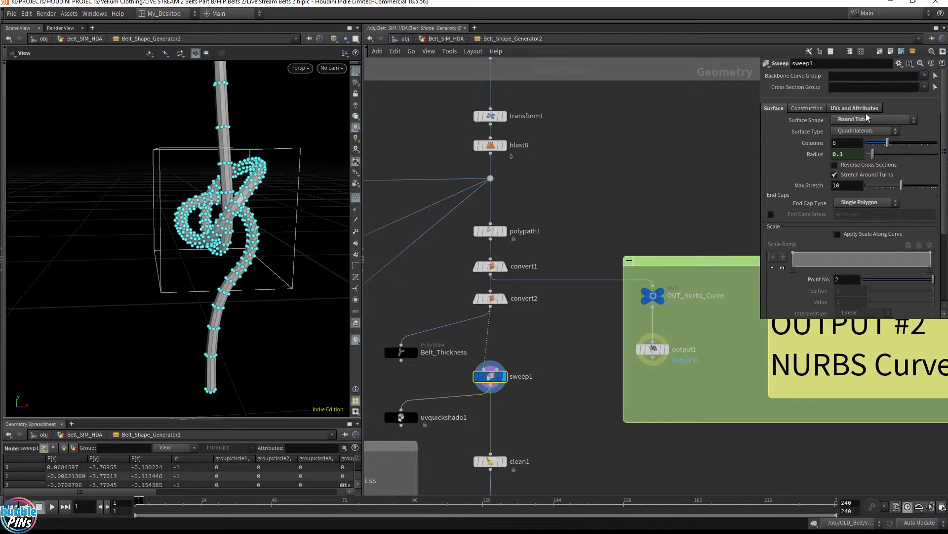
- Hide the point markers on the belt and display attribcreate1 in the stiffness section with its parameters
left_click(356, 199)
mouse_move(507, 150)
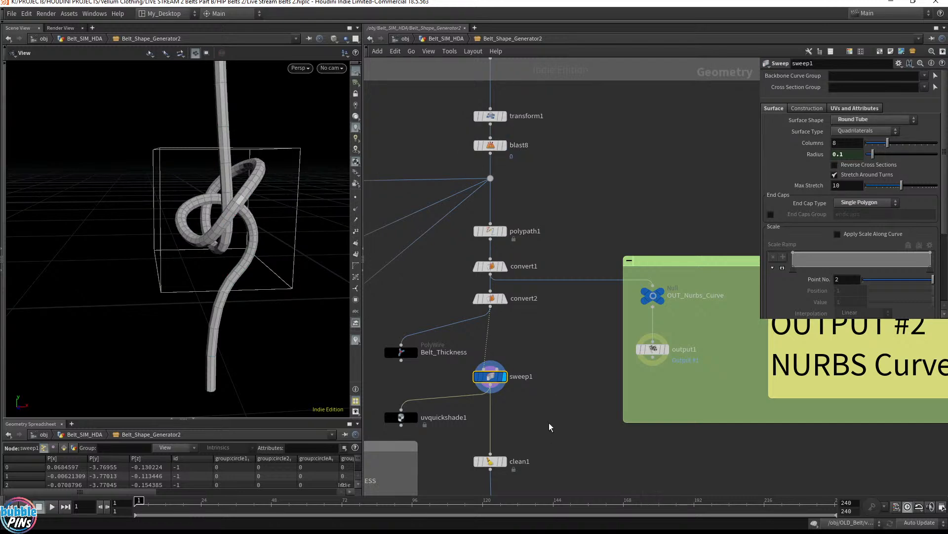
scroll(550, 428, "down", 4)
middle_click_drag(588, 442, 481, 150)
middle_click_drag(704, 388, 543, 258)
scroll(542, 257, "up", 4)
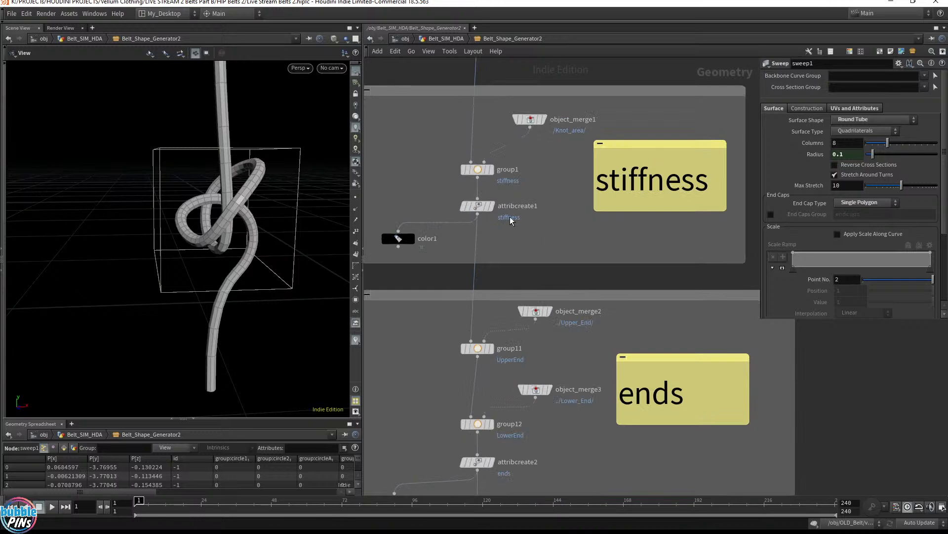
left_click(477, 205)
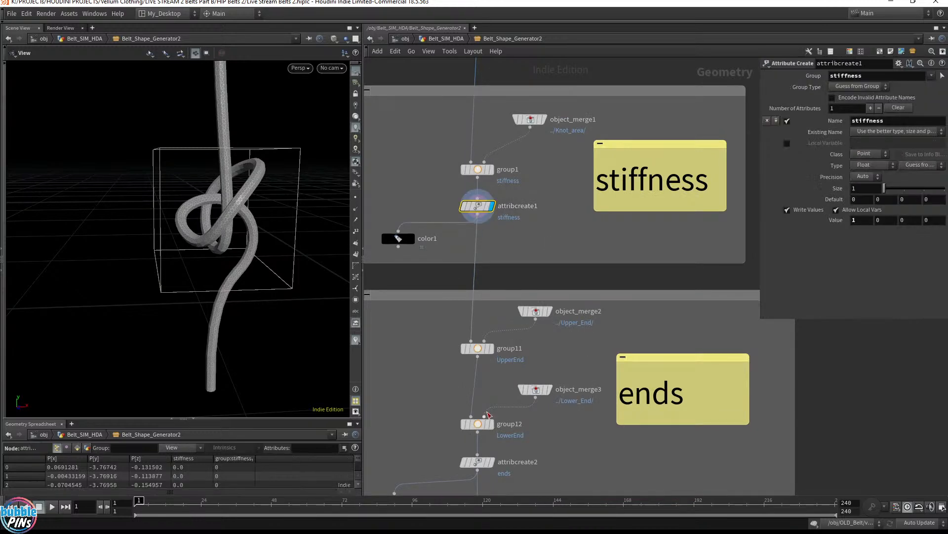
- Display color2 in the ends section to examine the ends attribute as a color ramp on the belt
middle_click_drag(585, 436, 612, 336)
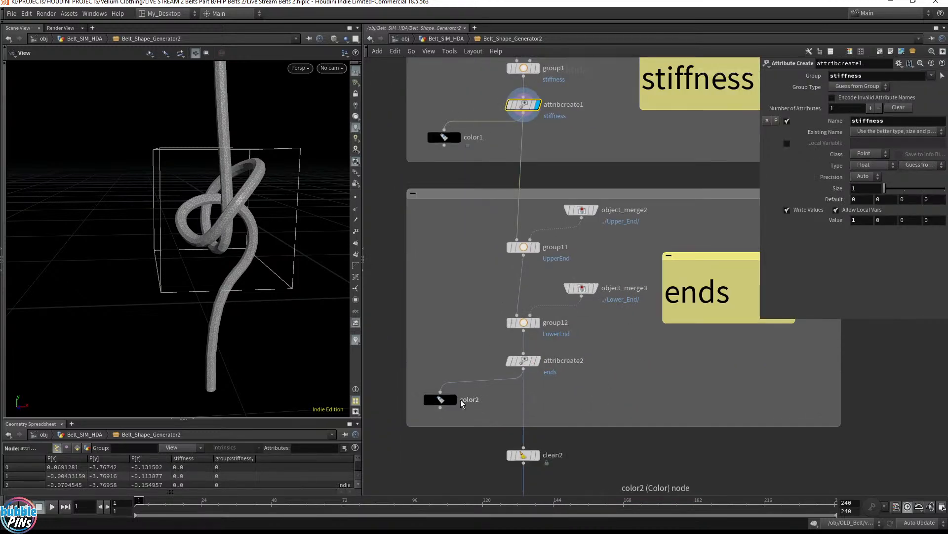
left_click(457, 400)
left_click(441, 399)
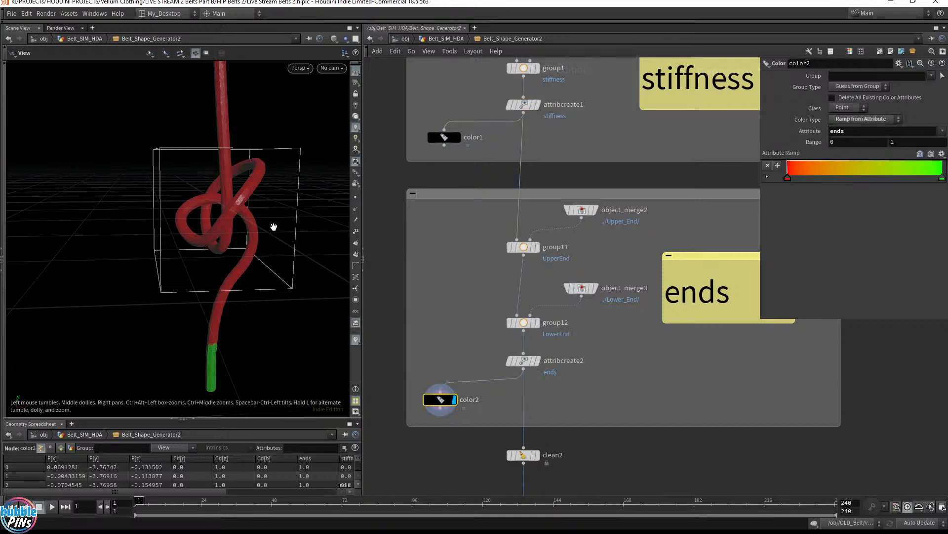
- Template object_merge2 and object_merge3 as end-bounding spheres, and display color2 with the whole belt framed to compare both ends
left_click(597, 214)
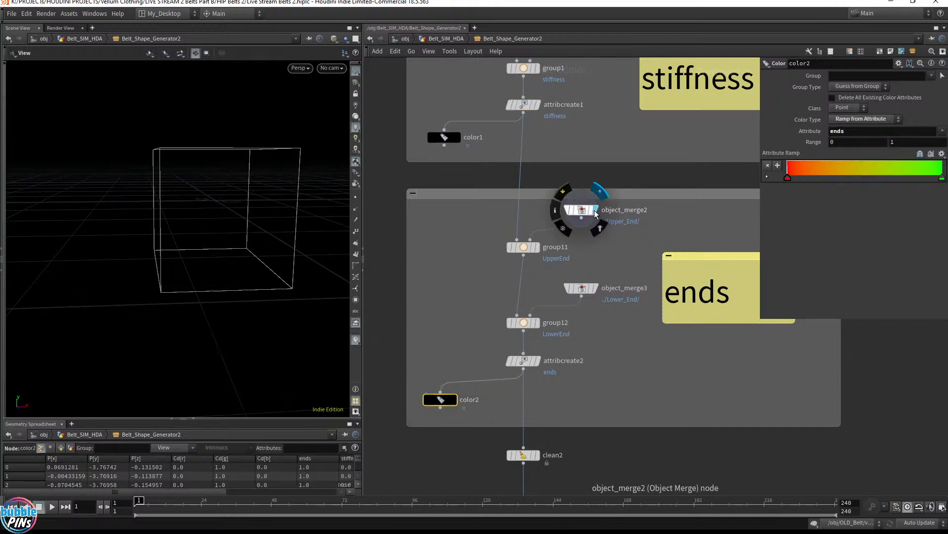
left_click(591, 211)
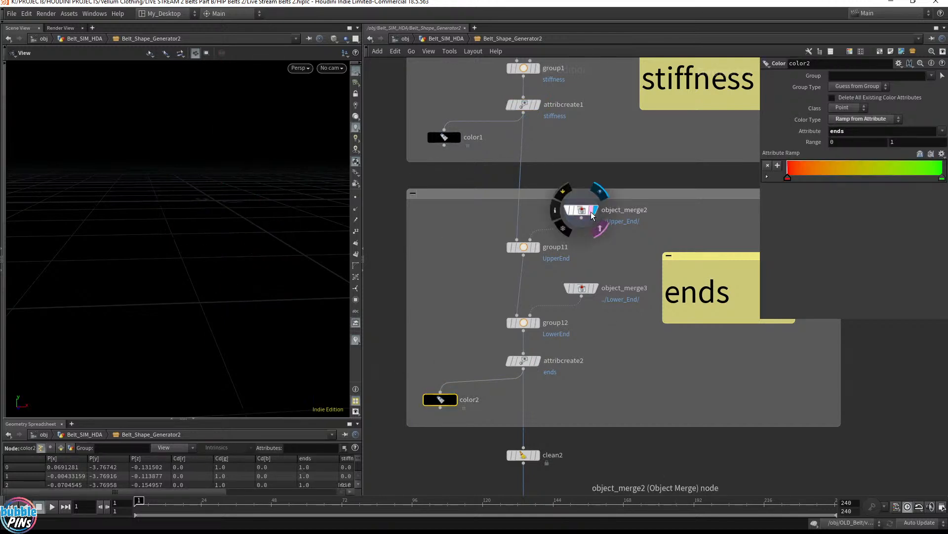
left_click(600, 306)
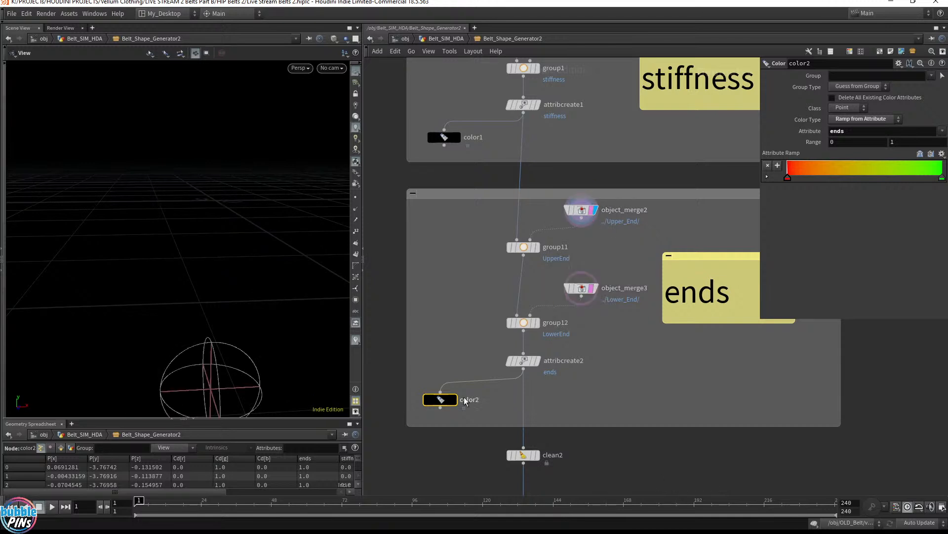
left_click(457, 381)
middle_click_drag(249, 191, 78, 219)
right_click_drag(245, 150, 218, 199)
left_click_drag(218, 199, 243, 183)
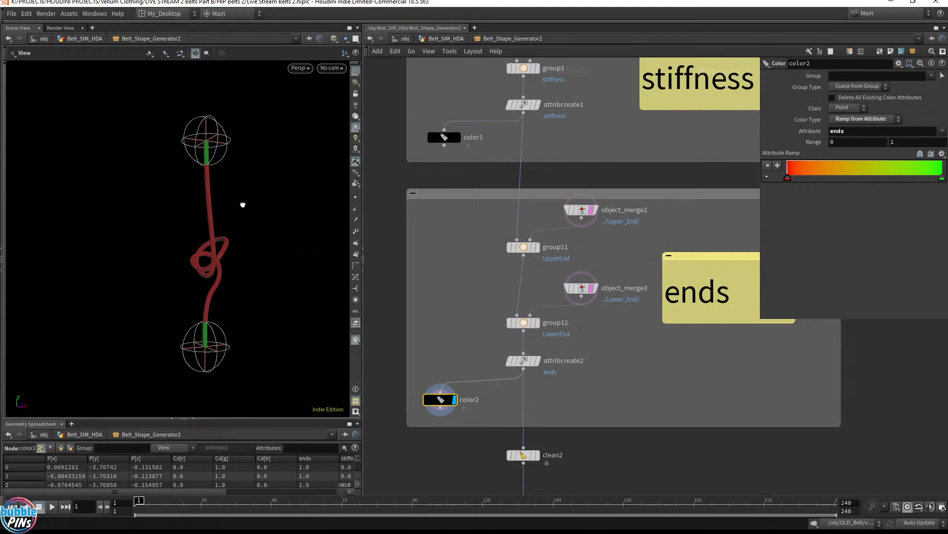
- Examine the coloured belt ends together with the stiffness, ends and Vellum topology output sections of the generator network
left_click_drag(245, 203, 195, 205)
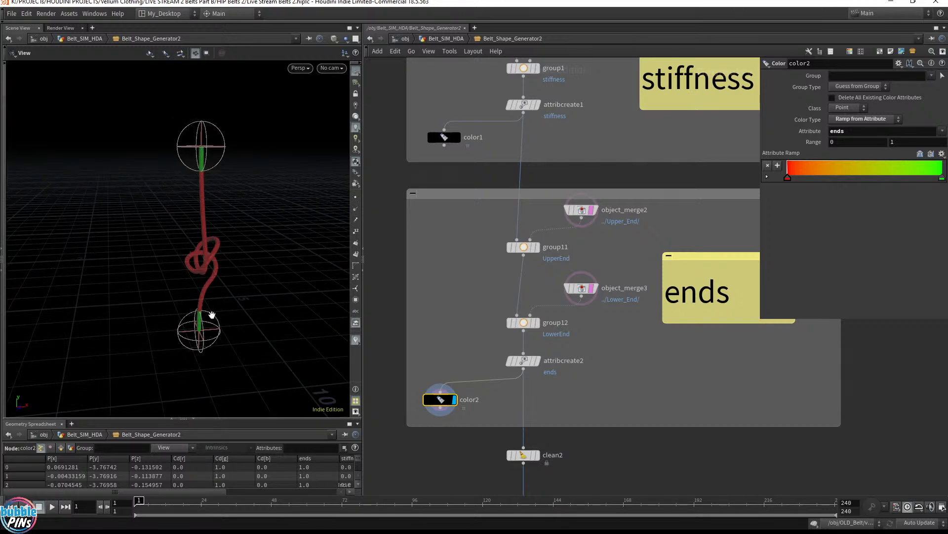
left_click_drag(221, 163, 201, 146)
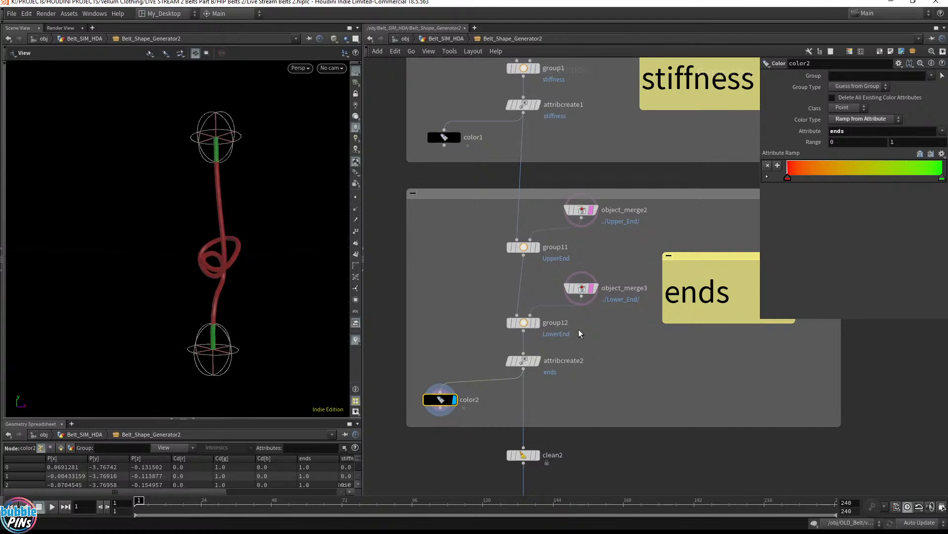
left_click_drag(246, 364, 218, 298)
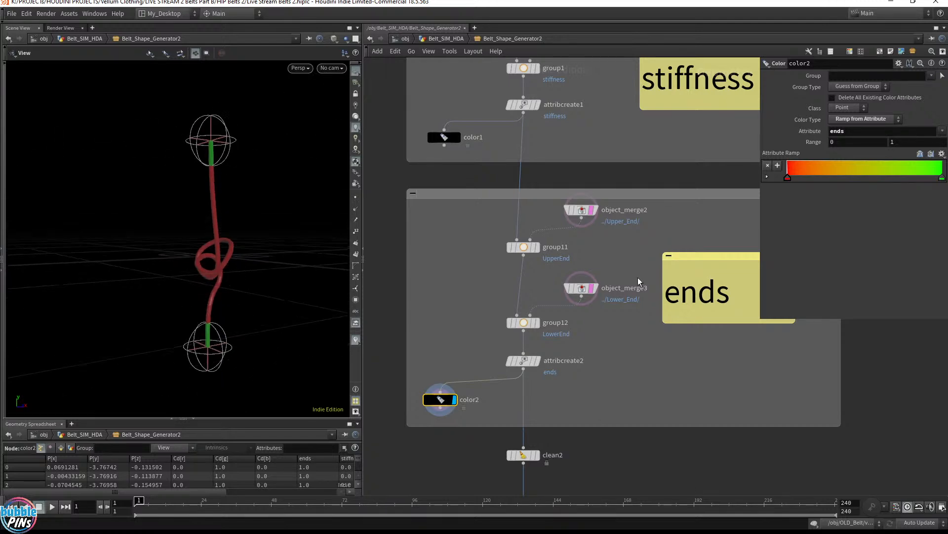
scroll(676, 317, "down", 3)
middle_click_drag(675, 368, 678, 264)
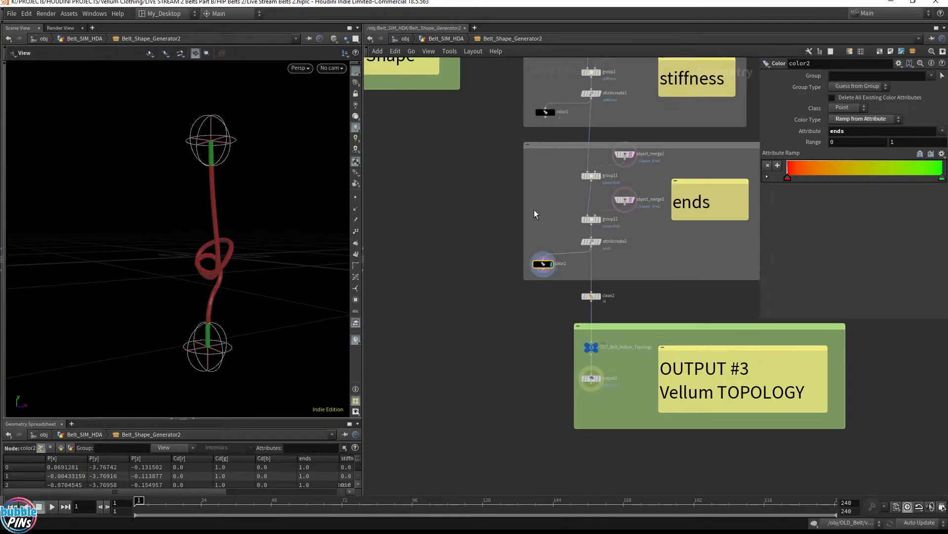
scroll(502, 286, "down", 4)
left_click_drag(553, 205, 668, 442)
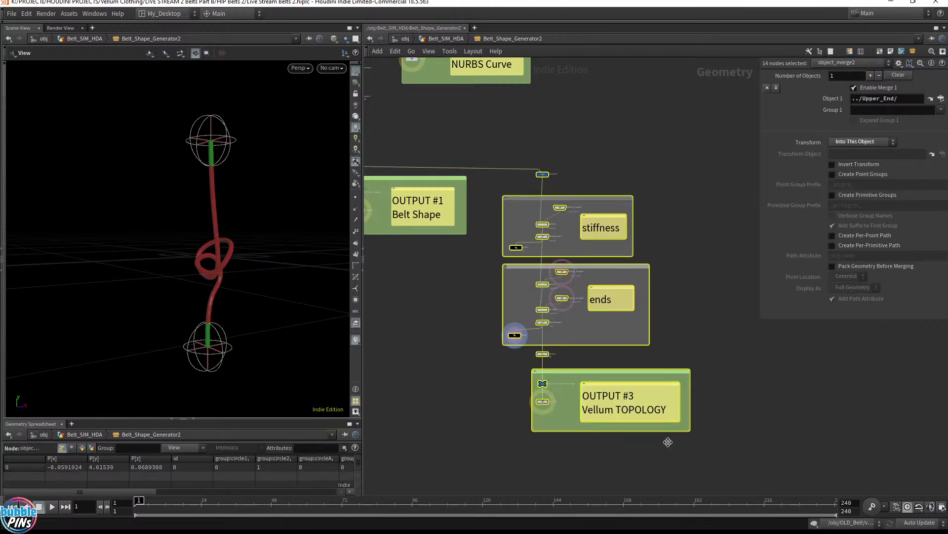
- Open the OLD_improved_Belt network and locate its Paint "ends" and Paint stiffness sections
left_click(443, 39)
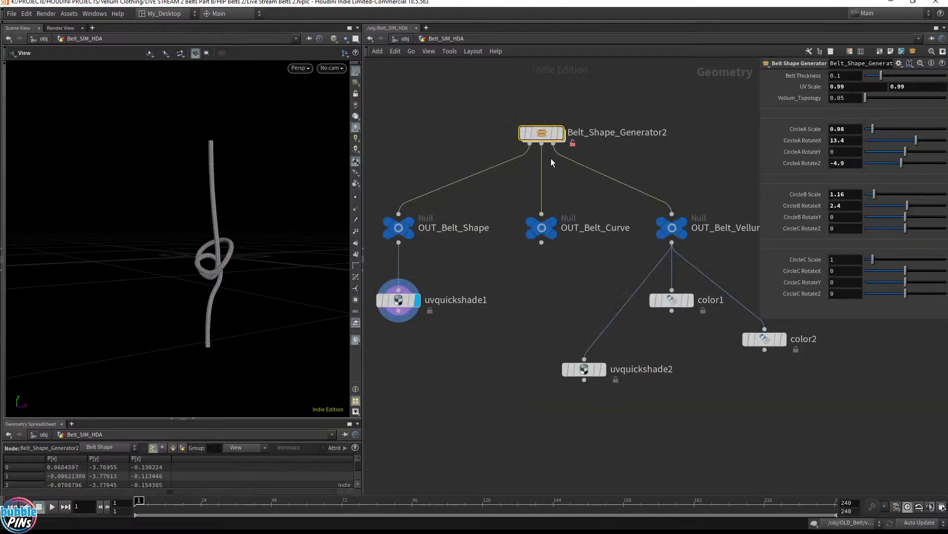
left_click(404, 38)
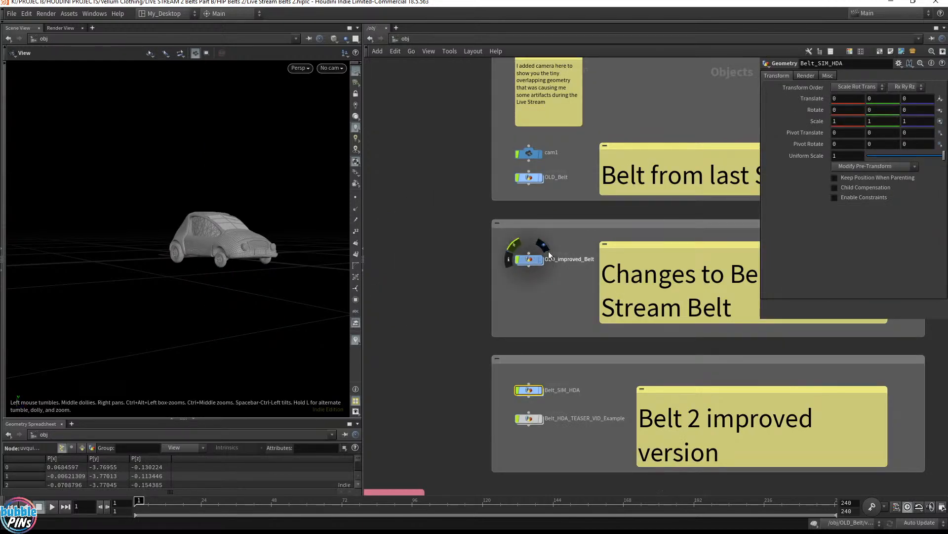
double_click(533, 259)
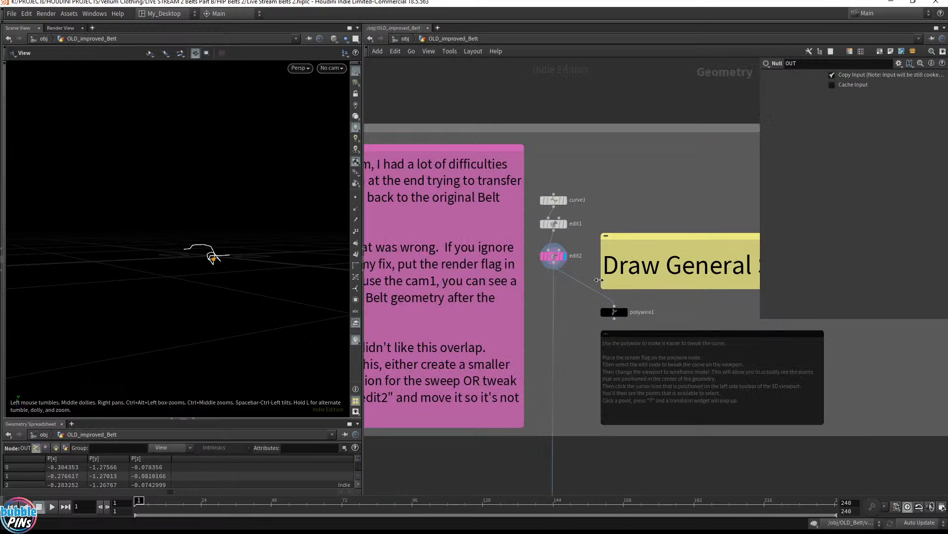
scroll(607, 276, "down", 8)
middle_click_drag(657, 459, 651, 189)
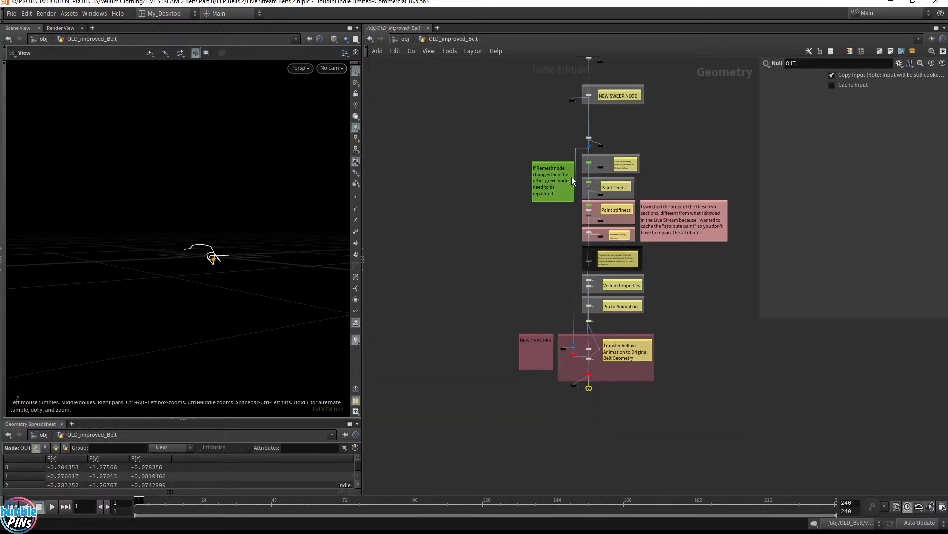
scroll(589, 180, "up", 6)
scroll(514, 135, "down", 2)
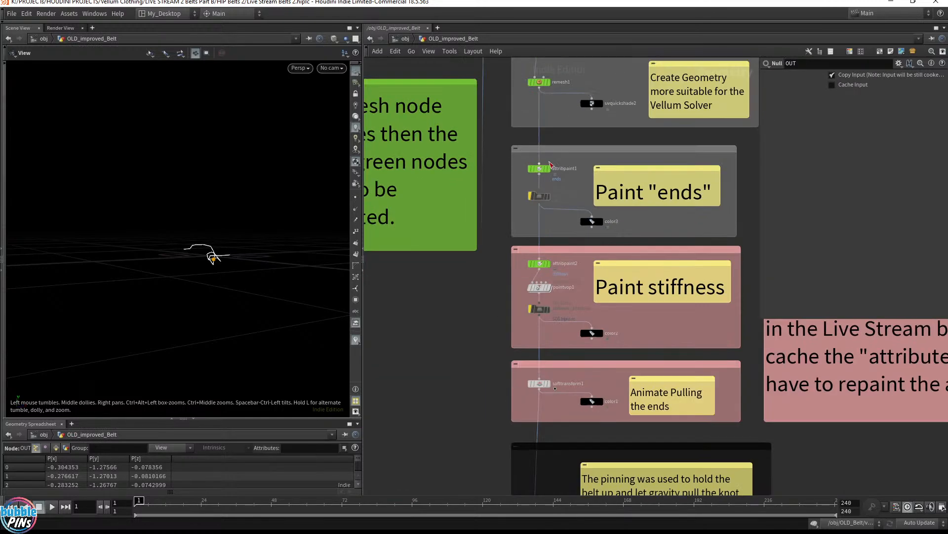
left_click_drag(513, 127, 551, 173)
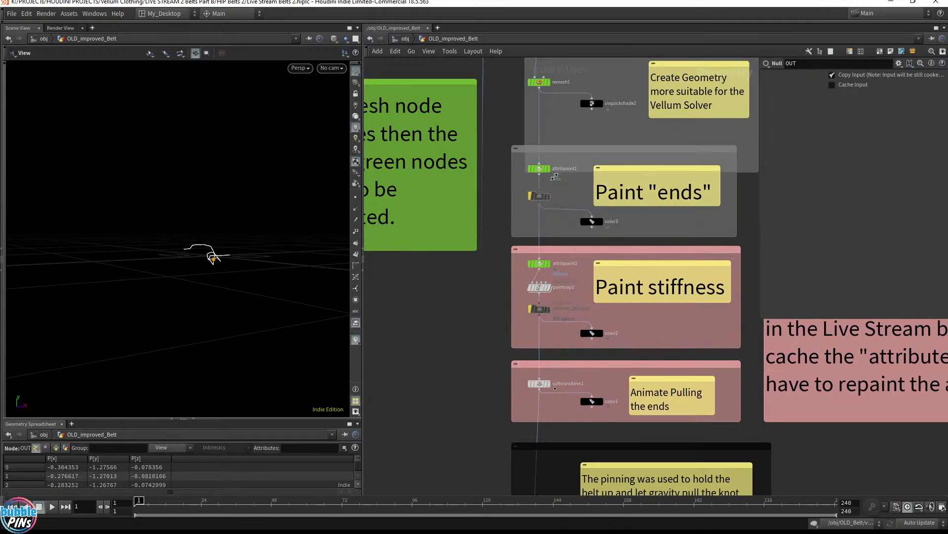
key("ctrl+z")
left_click_drag(502, 134, 752, 354)
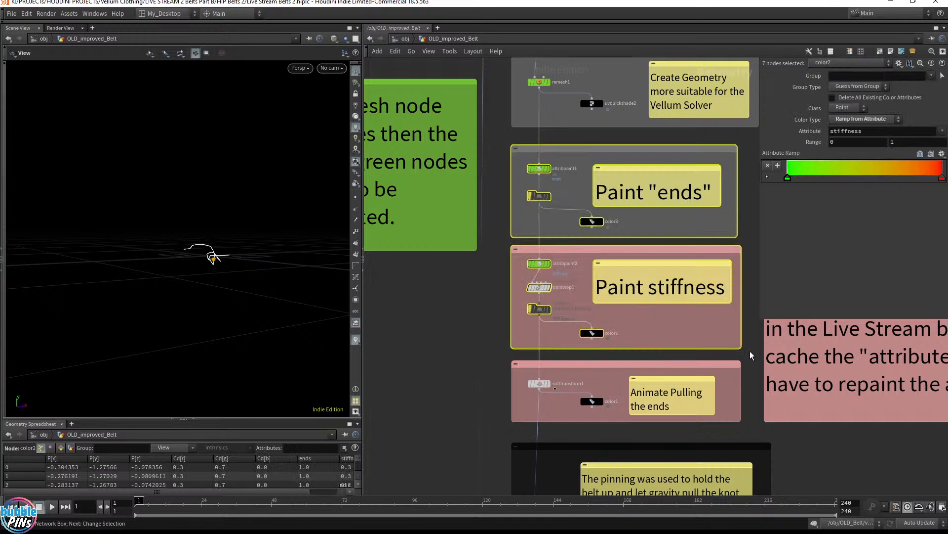
- Display the color3 node, frame the painted belt, and inspect the attribpaint1 parameters for the ends attribute
left_click(602, 222)
key("f")
mouse_move(282, 227)
left_mouse_down()
mouse_move(231, 194)
mouse_move(202, 205)
mouse_move(210, 177)
left_mouse_up()
scroll(623, 175, "up", 5)
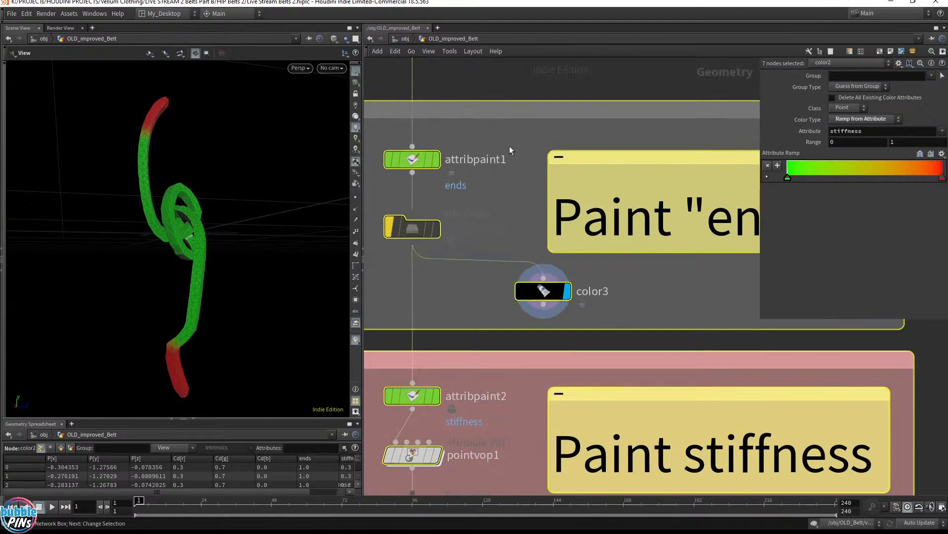
left_click(413, 159)
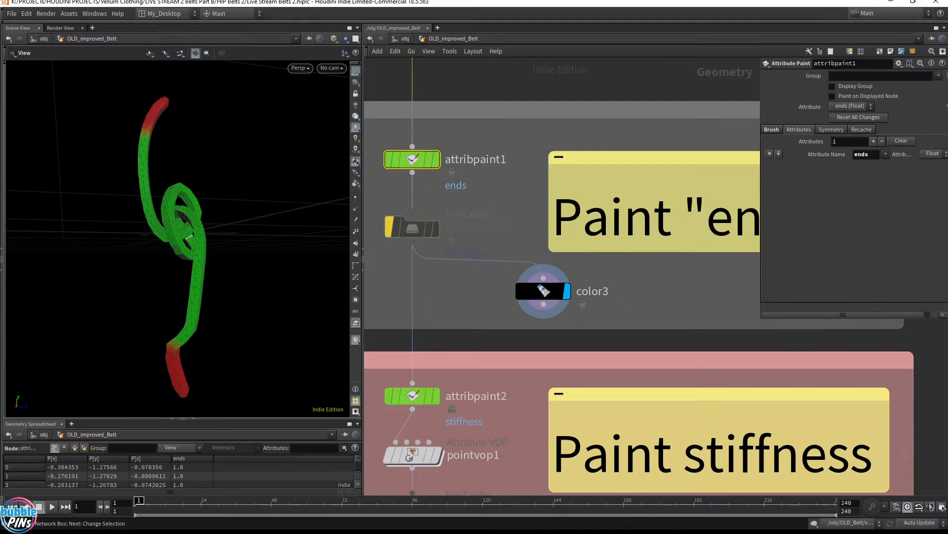
- Switch to the live chat window in Firefox, read the latest viewer messages, and return to Houdini
key("alt+Tab")
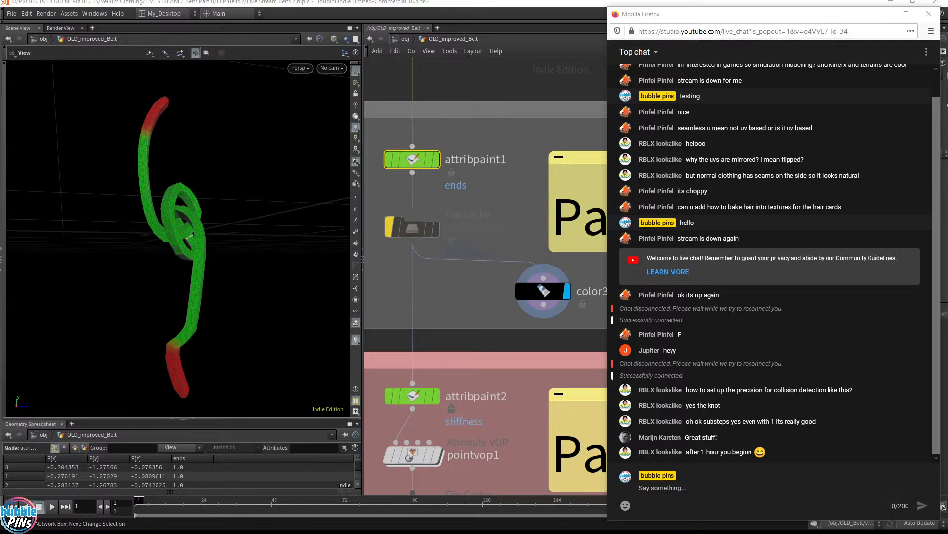
left_click(942, 507)
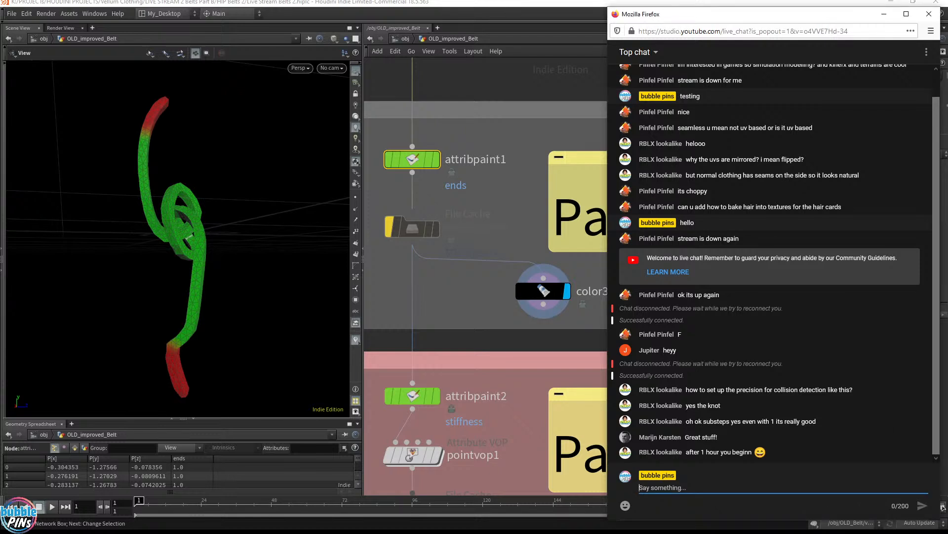
left_click(943, 506)
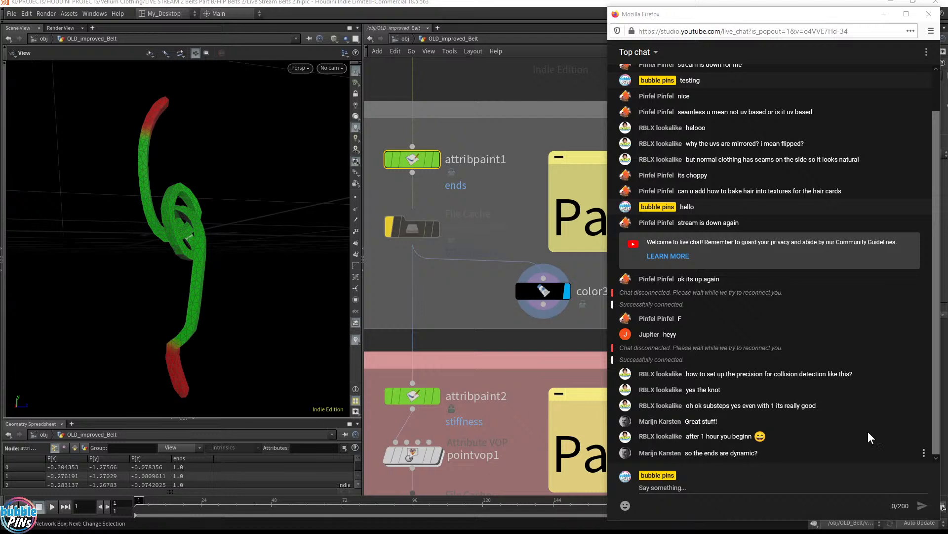
left_click(567, 347)
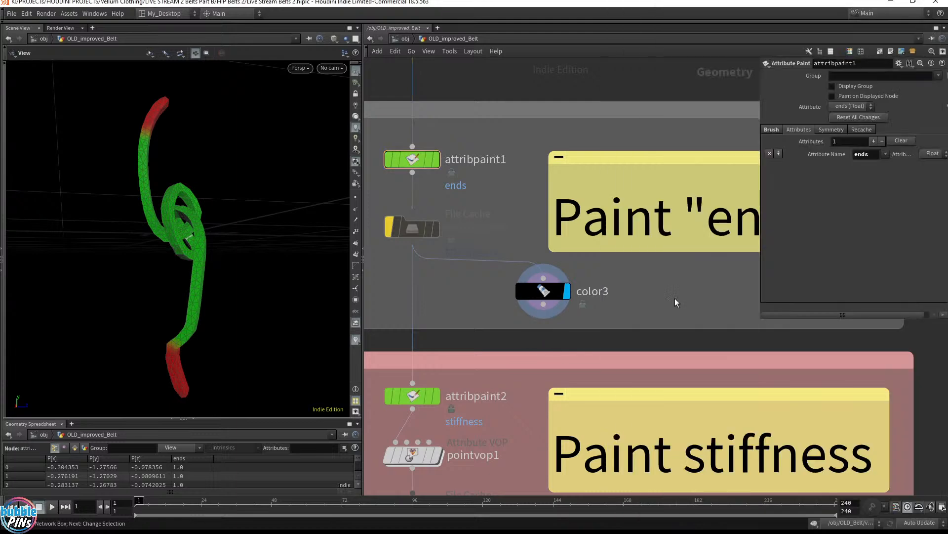
- Reopen the Belt_SIM_HDA network and display the color1 node to view the belt's procedural attribute colouring
key("u")
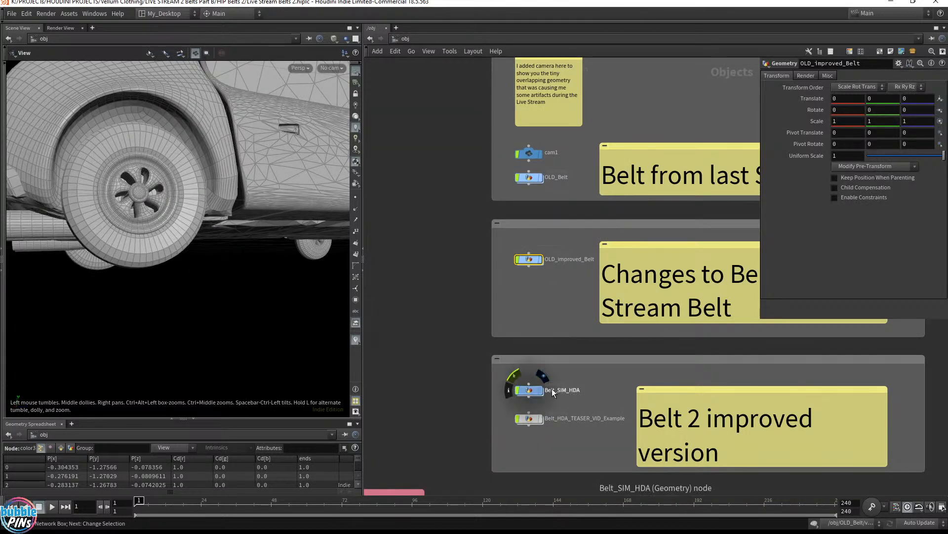
double_click(529, 390)
middle_click_drag(747, 384, 692, 389)
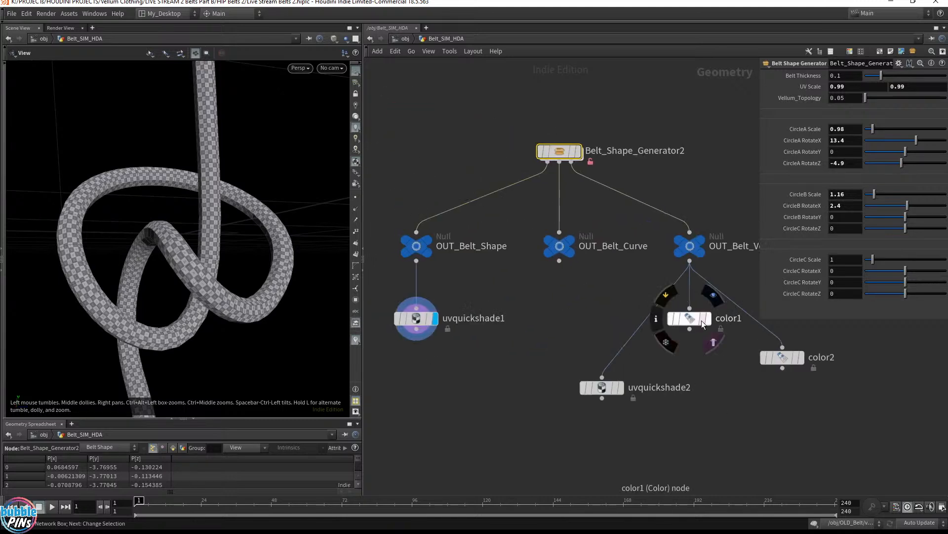
left_click(709, 318)
middle_click_drag(254, 207, 139, 239)
left_click_drag(139, 239, 239, 240)
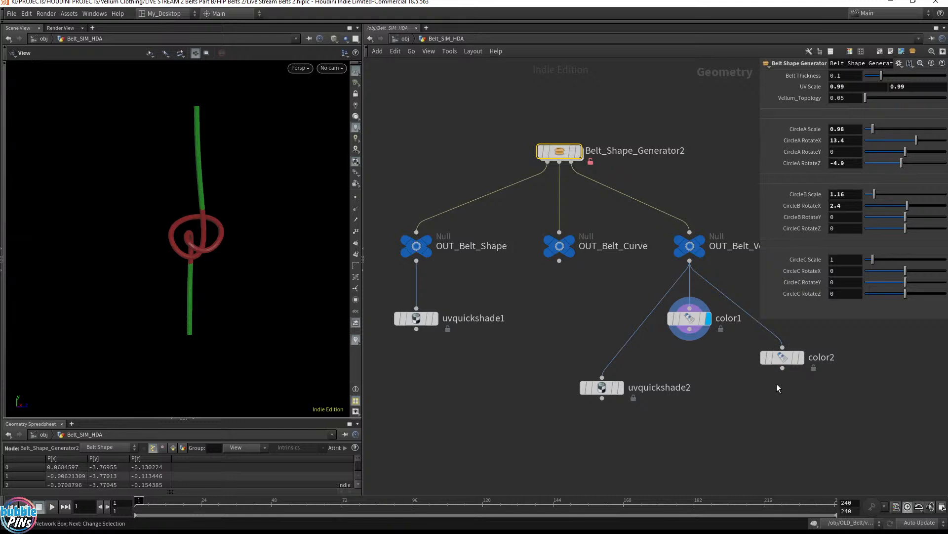
- Try a CircleA Scale of 2.78 on the belt generator and inspect the colouring of the enlarged loop from several angles
left_click(856, 131)
scroll(856, 131, "up", 20)
scroll(857, 131, "up", 20)
scroll(856, 129, "up", 20)
scroll(856, 129, "up", 10)
left_click_drag(181, 223, 267, 231)
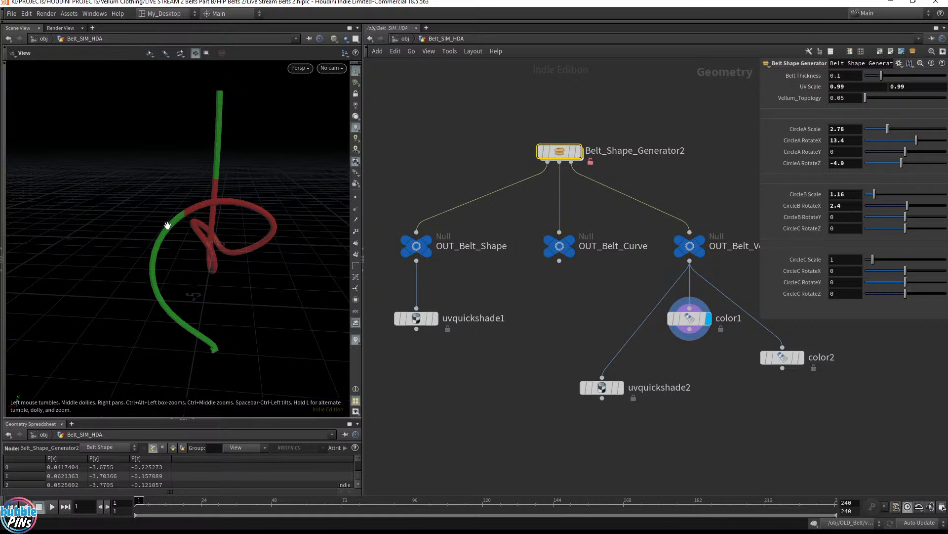
left_click_drag(191, 187, 331, 205)
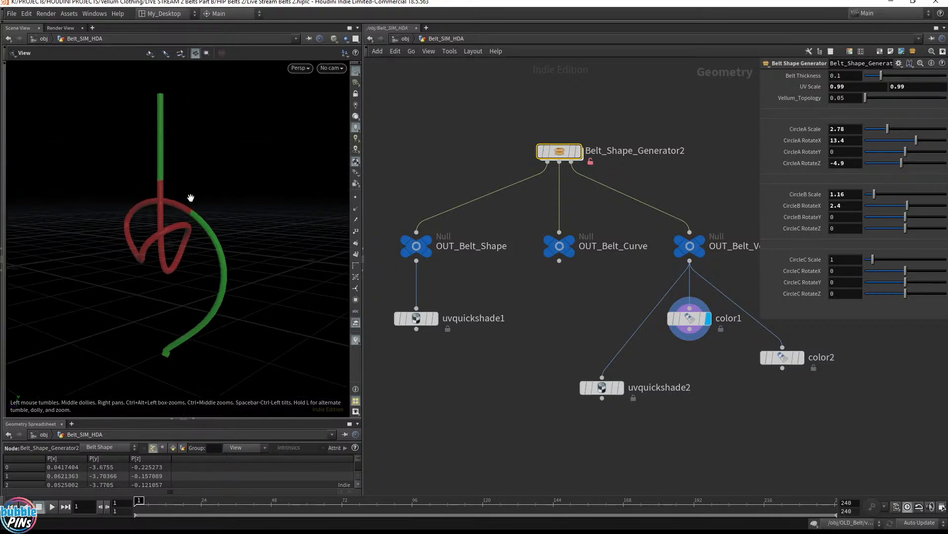
left_click_drag(194, 209, 108, 212)
- Test larger and smaller loop sizes, finishing with the belt generator's CircleA Scale at 0.88
scroll(854, 128, "up", 13)
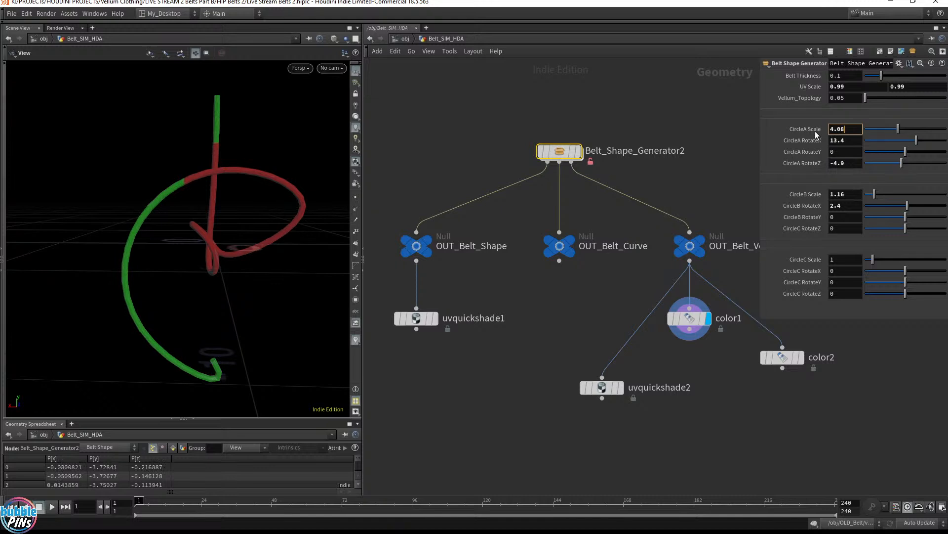
scroll(845, 128, "down", 8)
scroll(845, 128, "down", 13)
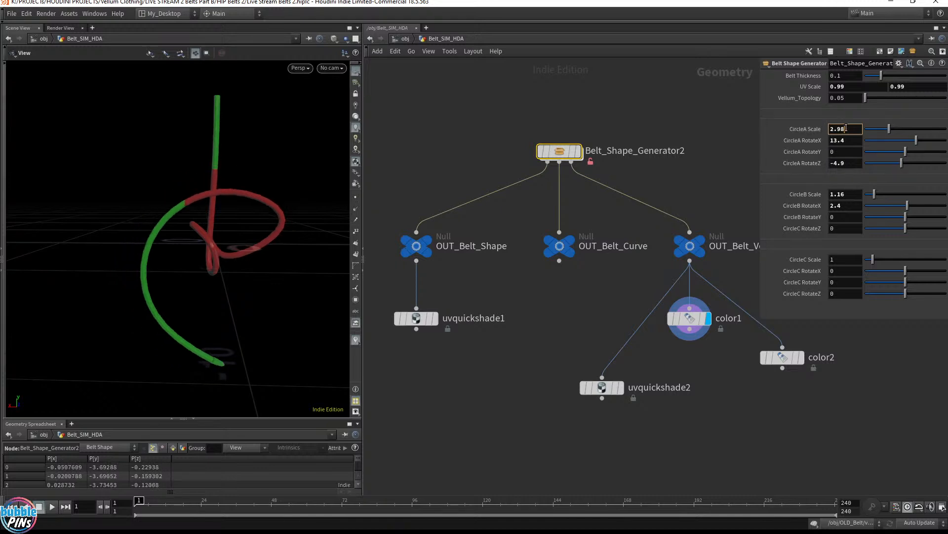
scroll(846, 128, "down", 6)
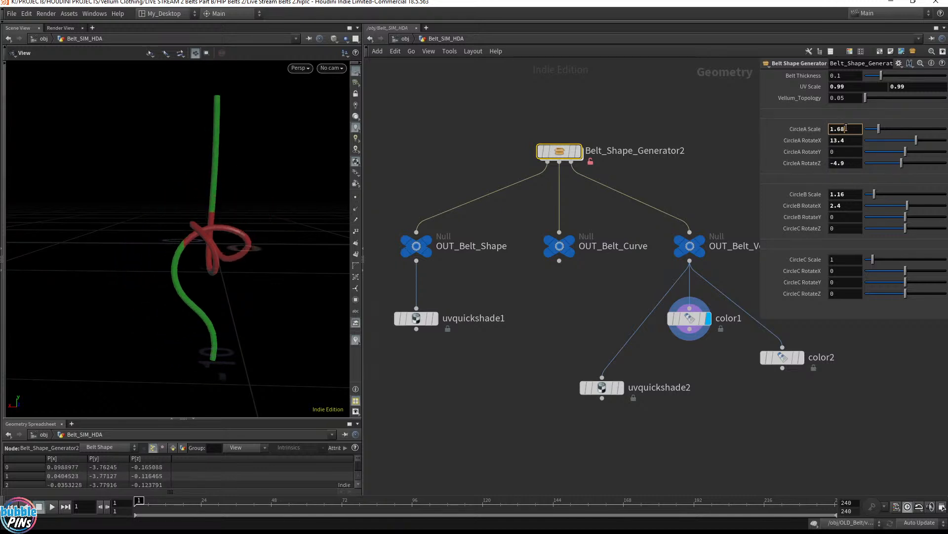
scroll(845, 128, "down", 2)
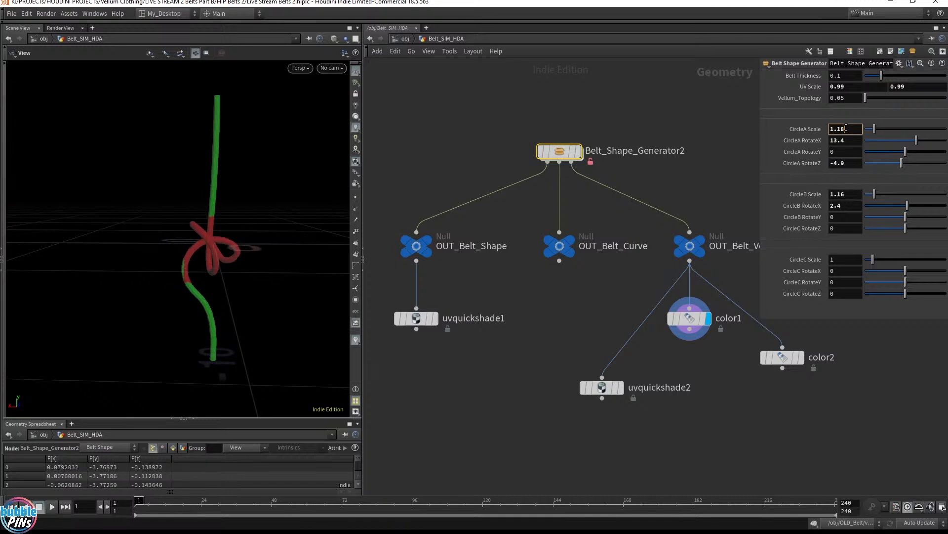
scroll(846, 128, "down", 3)
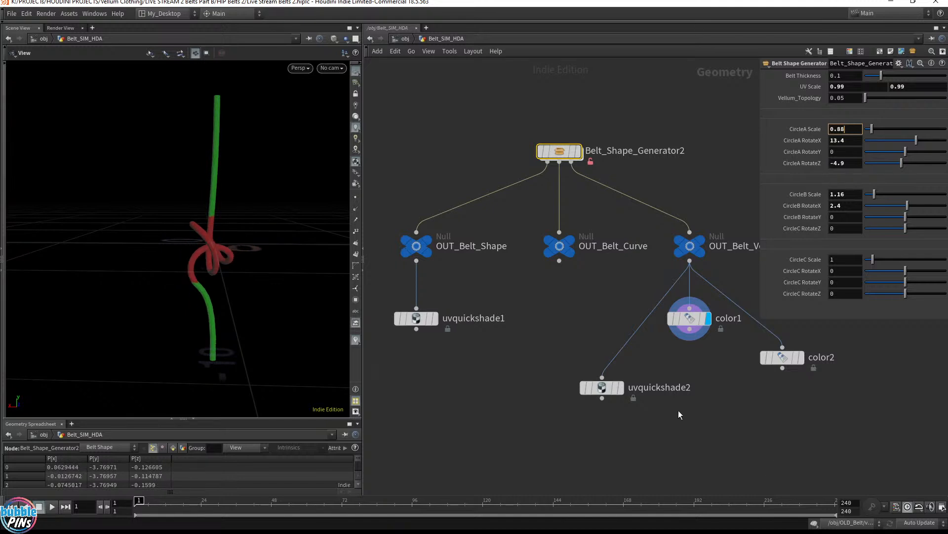
- Move uvquickshade2, color1 and color2 together away from the main output nodes and colour them black
left_click(464, 75)
scroll(529, 340, "down", 3)
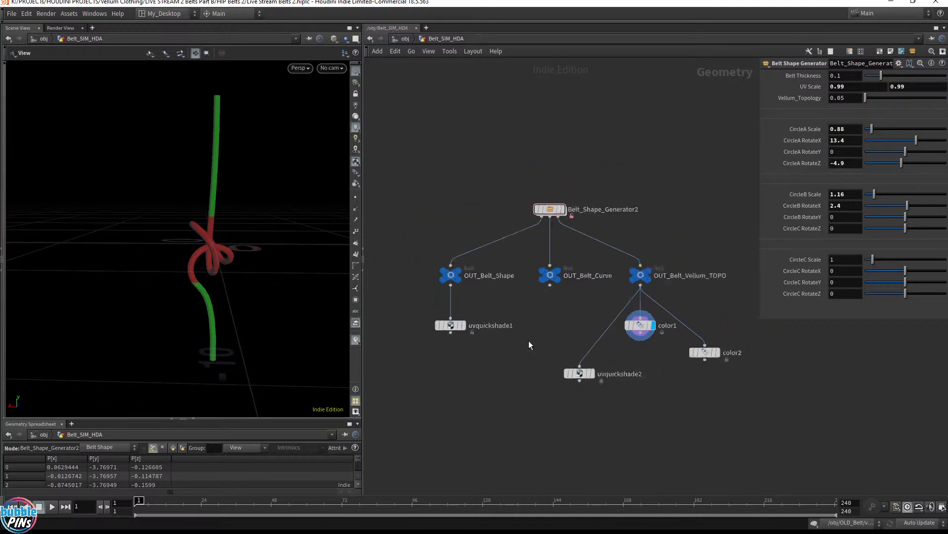
left_click_drag(446, 403, 736, 319)
left_click_drag(513, 418, 719, 322)
left_click_drag(621, 330, 796, 330)
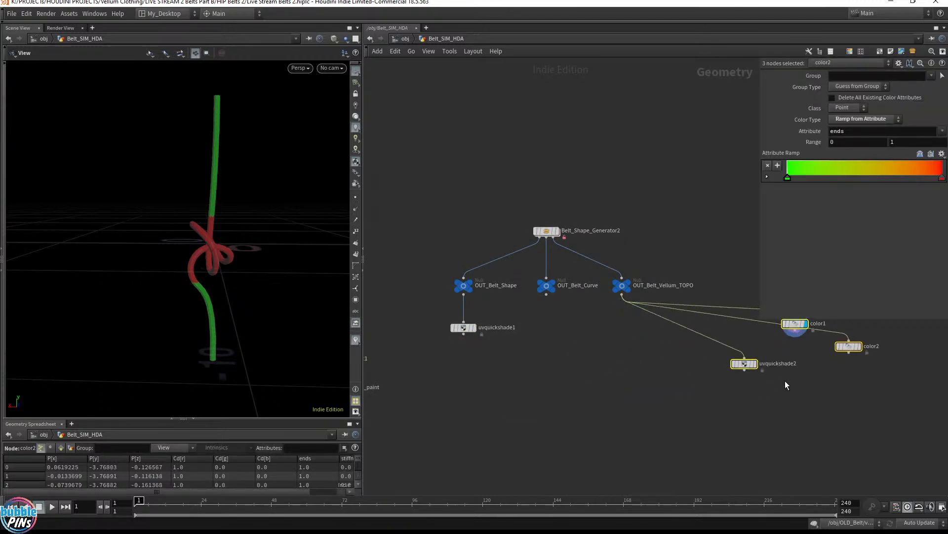
key("c")
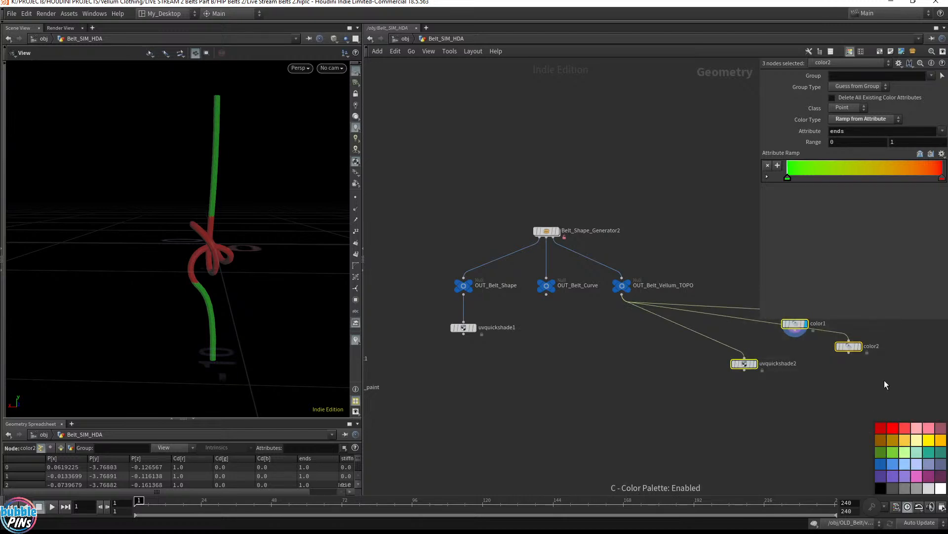
left_click(890, 489)
- Move uvquickshade1 away from beneath OUT_Belt_Shape and colour the node black
left_click(522, 384)
left_click_drag(470, 330, 391, 320)
left_click(385, 318)
left_click(881, 489)
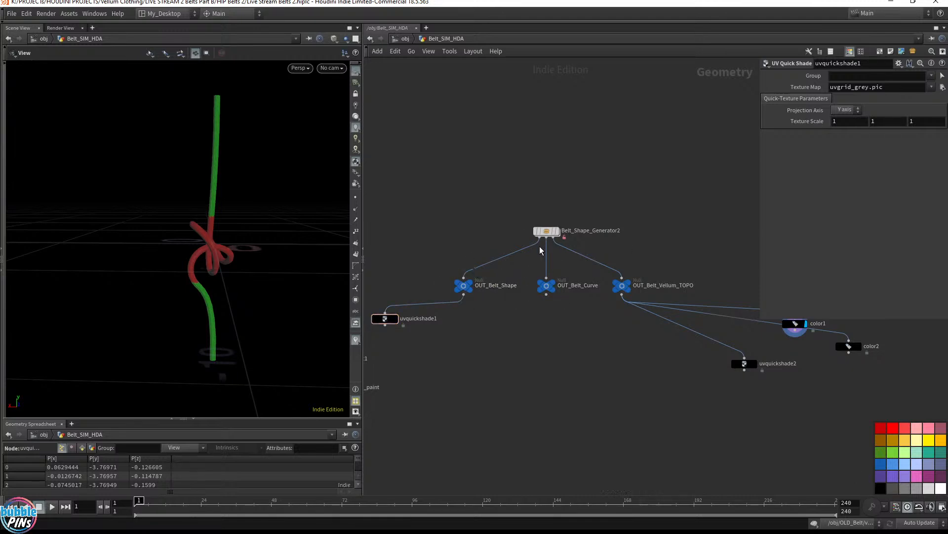
- Display the Belt_Shape_Generator2 node's output and view the knotted belt from another angle
left_click(558, 232)
left_click(547, 232)
left_click_drag(193, 241, 255, 237)
- Add a Belt Knot Tie node below OUT_Belt_Curve, feed it OUT_Belt_Shape and OUT_Belt_Vellum_TOPO, and display its output
key("Tab")
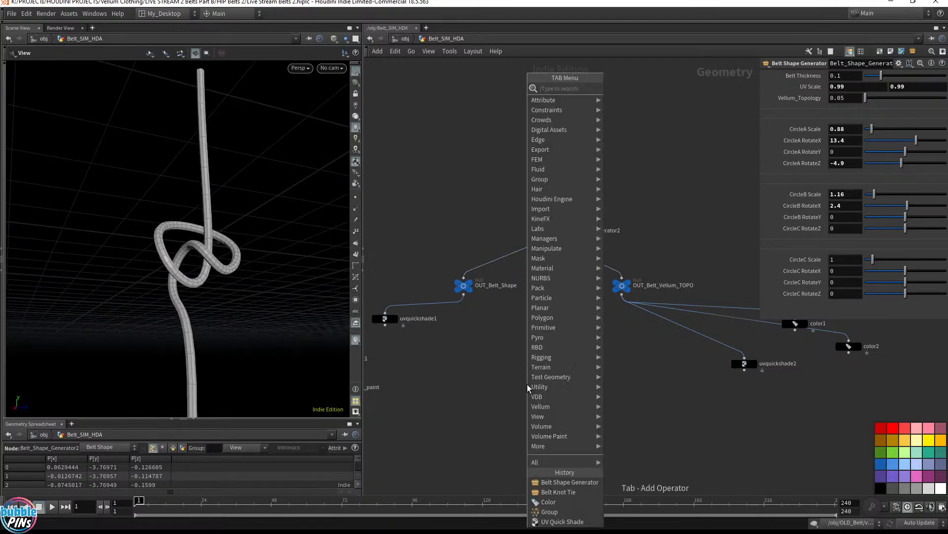
type("belt")
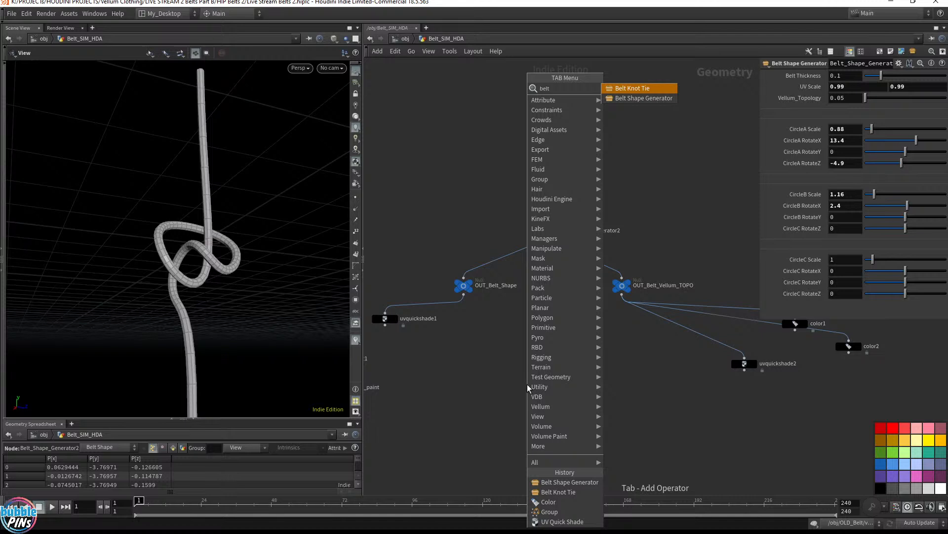
key("Return")
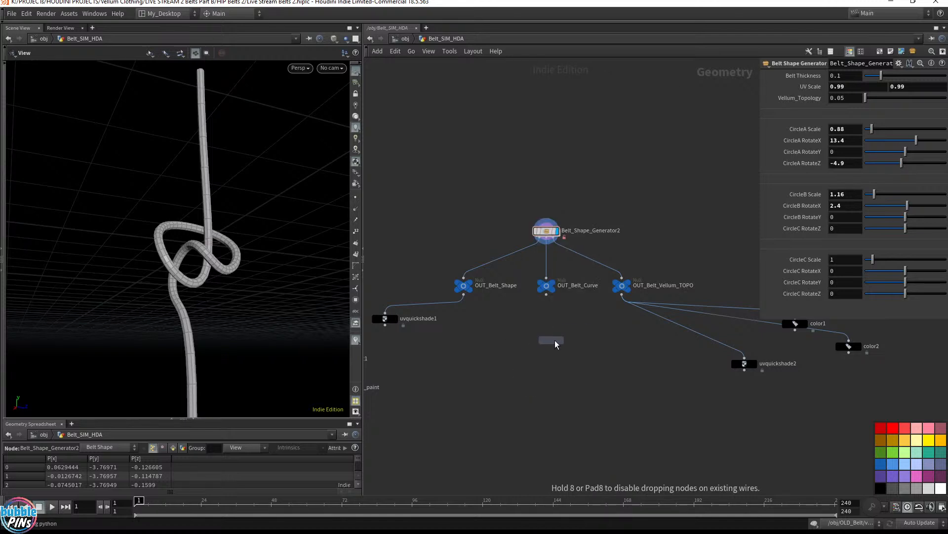
left_click(547, 347)
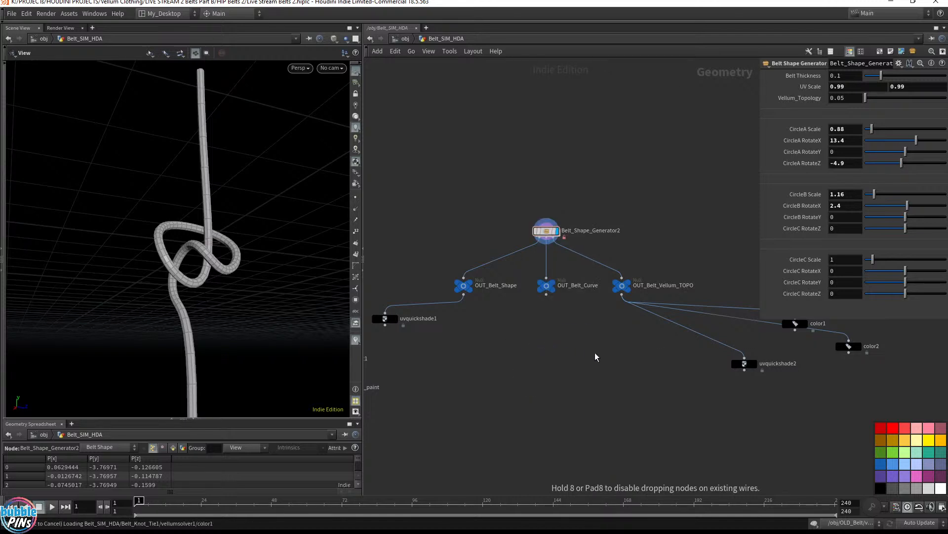
scroll(566, 344, "up", 5)
scroll(565, 343, "down", 3)
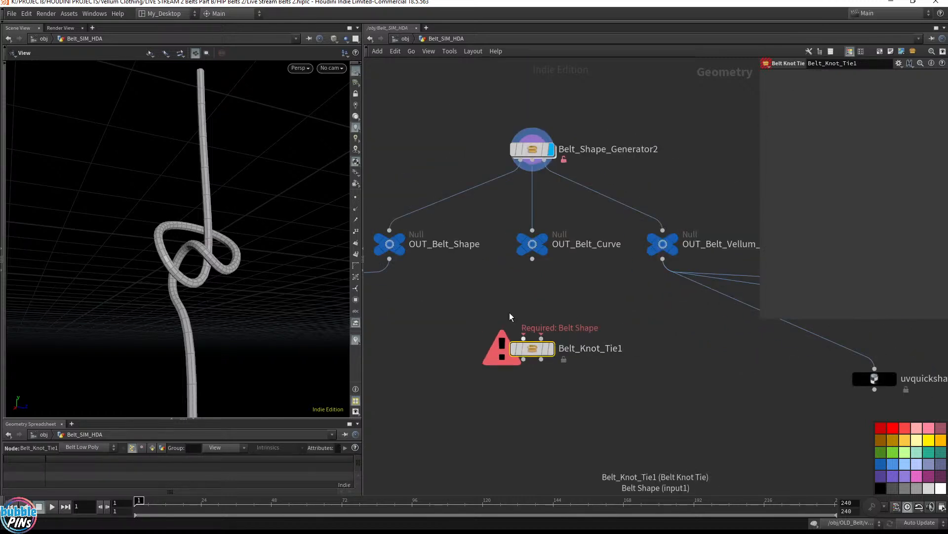
left_click_drag(390, 259, 691, 282)
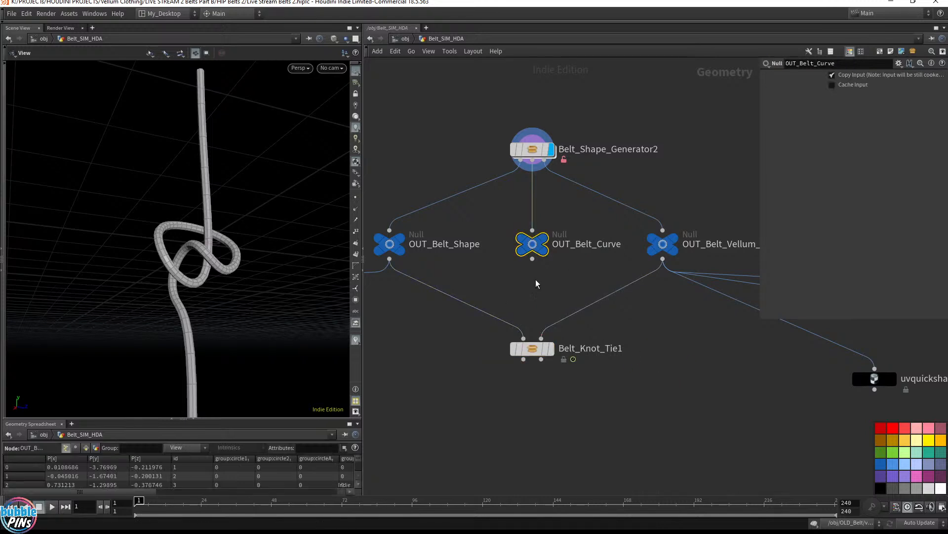
left_click(552, 348)
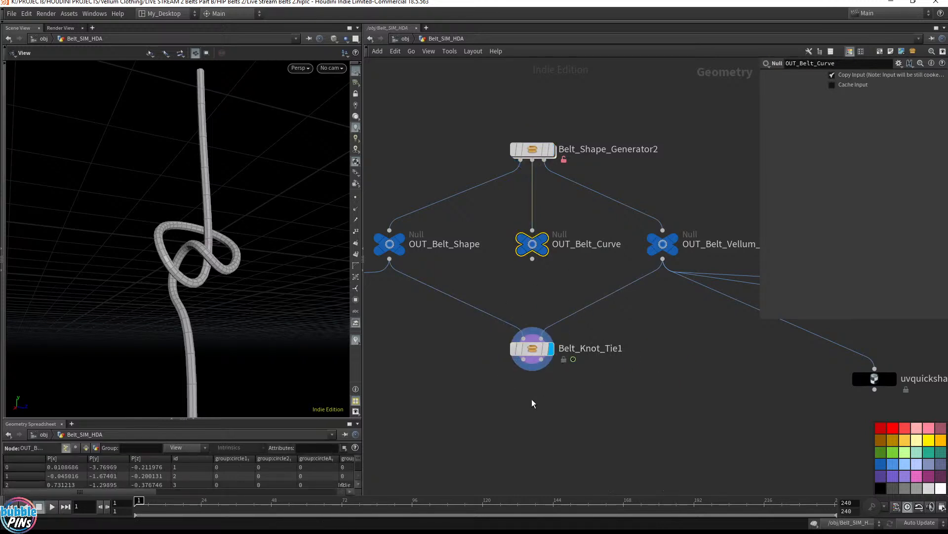
left_click(527, 352)
left_click_drag(526, 361, 441, 398)
key("Escape")
left_click(542, 361)
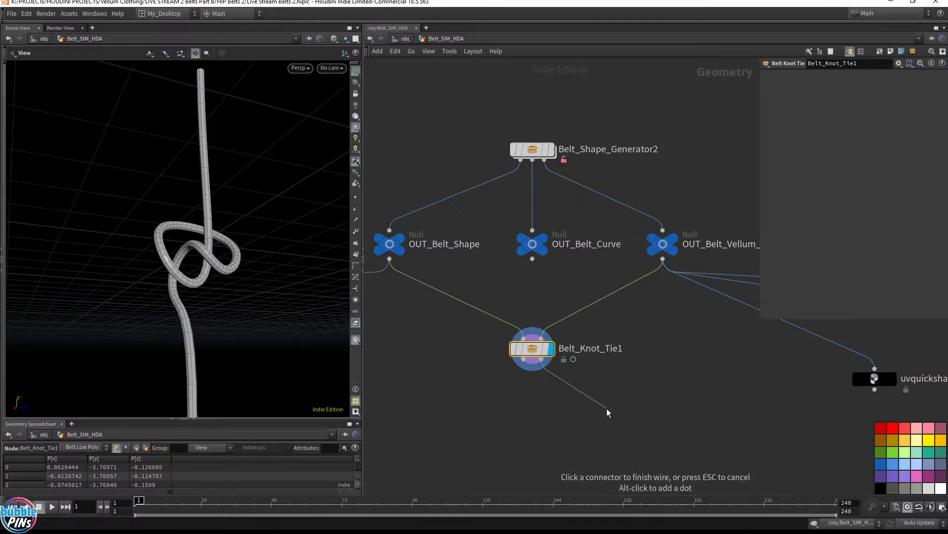
key("Escape")
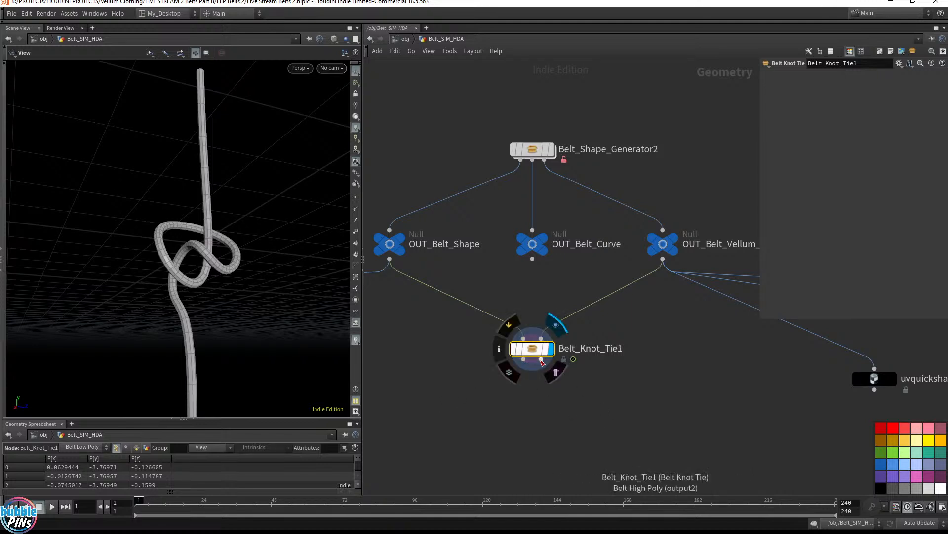
- Connect a Null node to Belt_Knot_Tie1's first output, Belt Low Poly, and name it LQ
left_click_drag(542, 361, 470, 396)
key("Tab")
type("nu")
key("Return")
left_click(470, 397)
double_click(497, 397)
type("LQ")
key("Return")
- Connect a second Null node to Belt_Knot_Tie1's Belt High Poly output and name it HQ
left_click_drag(542, 366, 573, 385)
key("Tab")
type("null")
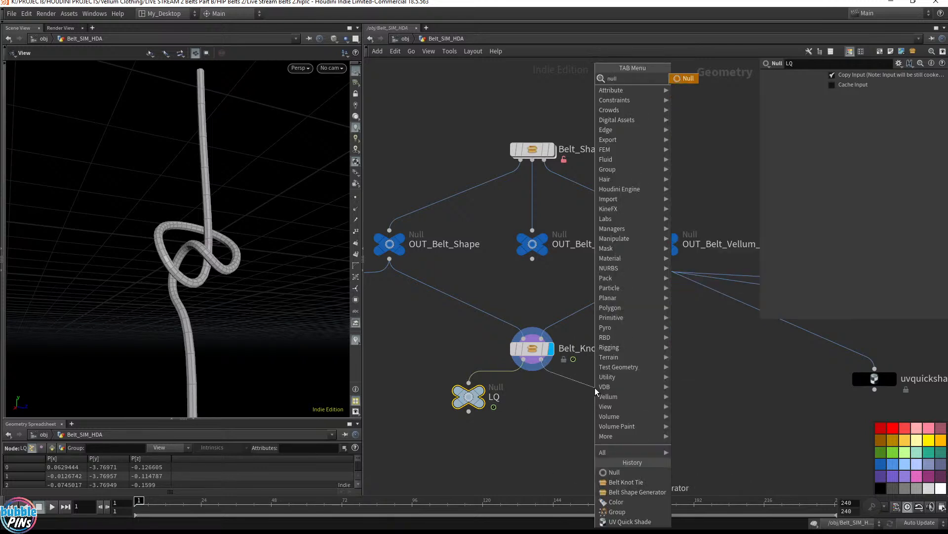
key("Return")
left_click(595, 396)
double_click(621, 396)
type("HQ")
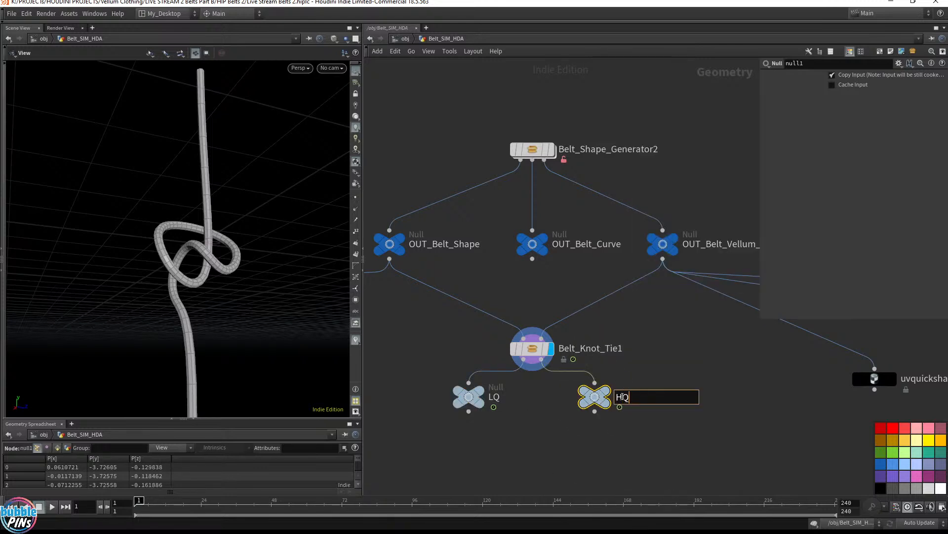
key("Return")
- Display the HQ null's output in the viewport and play the knot-tying simulation from frame 1
left_click(604, 396)
middle_click_drag(241, 264, 481, 267)
left_click_drag(480, 266, 438, 267)
middle_click_drag(438, 267, 225, 288)
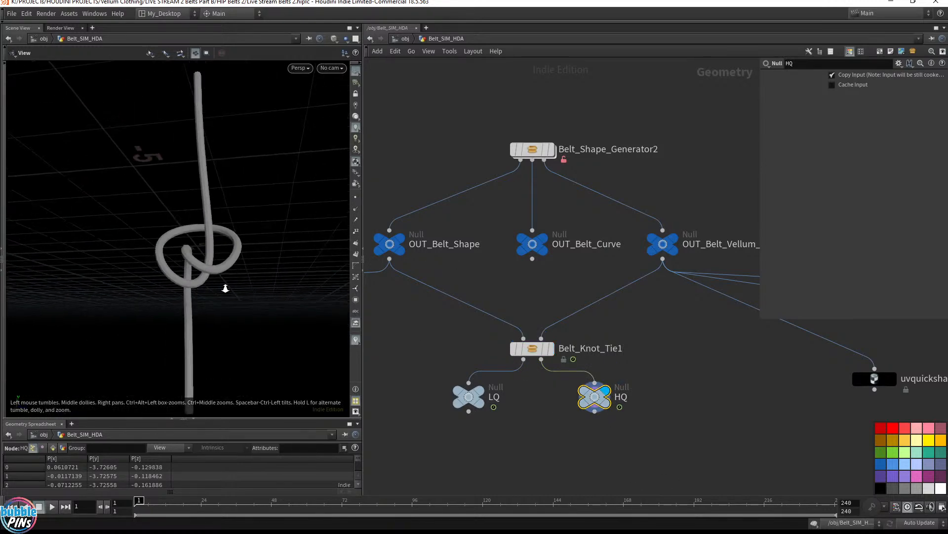
left_click(511, 349)
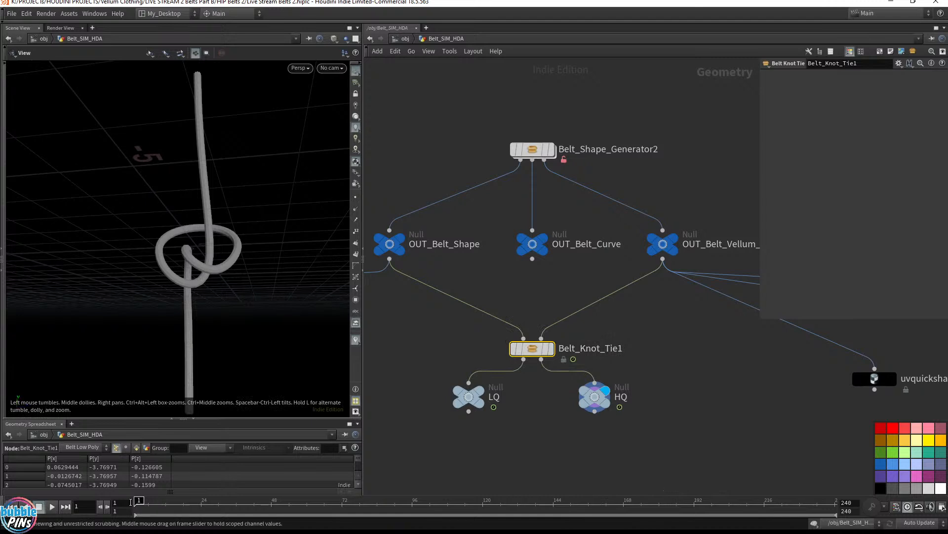
left_click(53, 507)
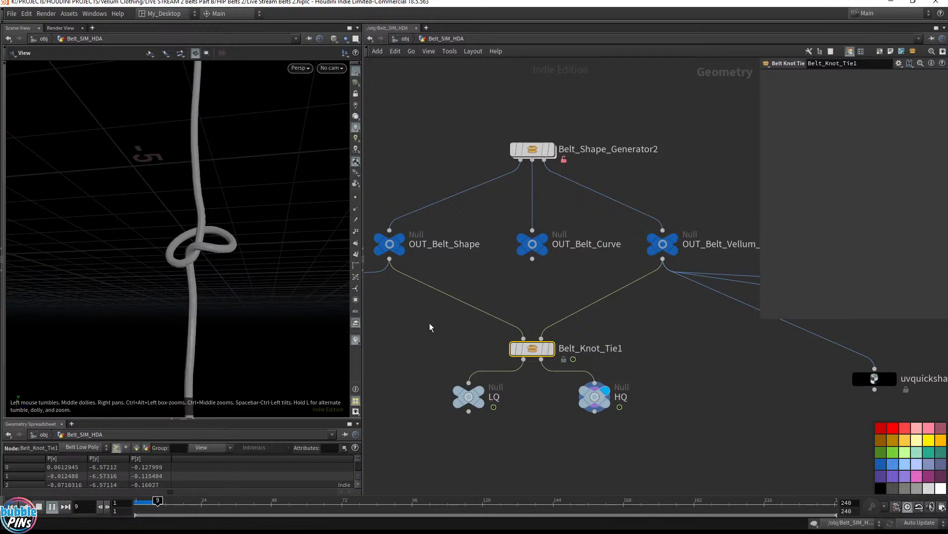
- Check the live chat in the Firefox window, return to Houdini and stop the simulation playback at frame 19
key("alt+Tab")
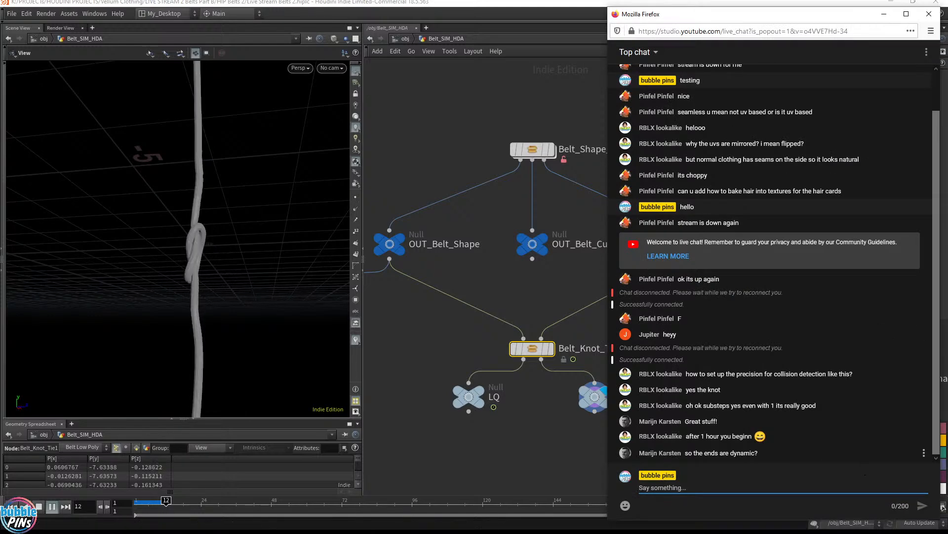
left_click(578, 465)
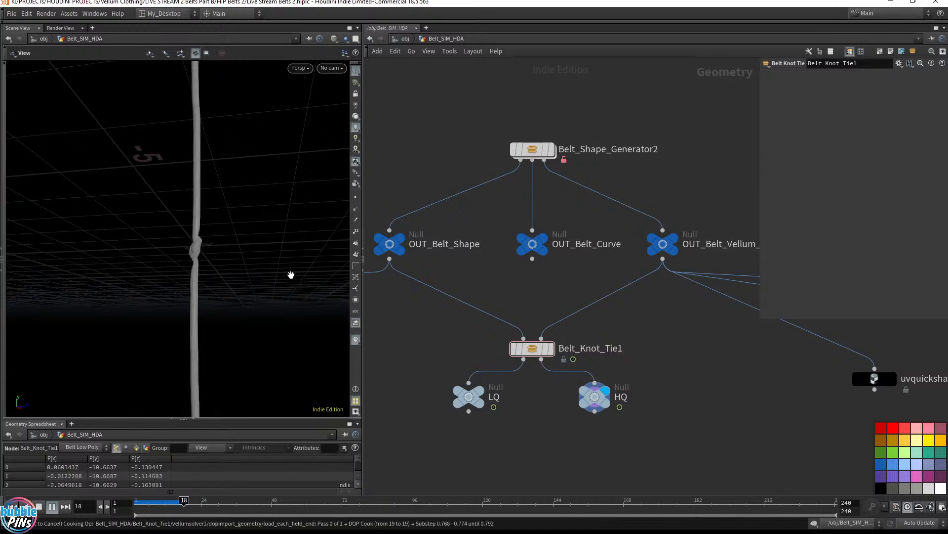
left_click(40, 504)
- Examine the tied knot up close, comparing the mesh of the LQ output with that of the HQ output
left_click_drag(208, 217, 250, 261)
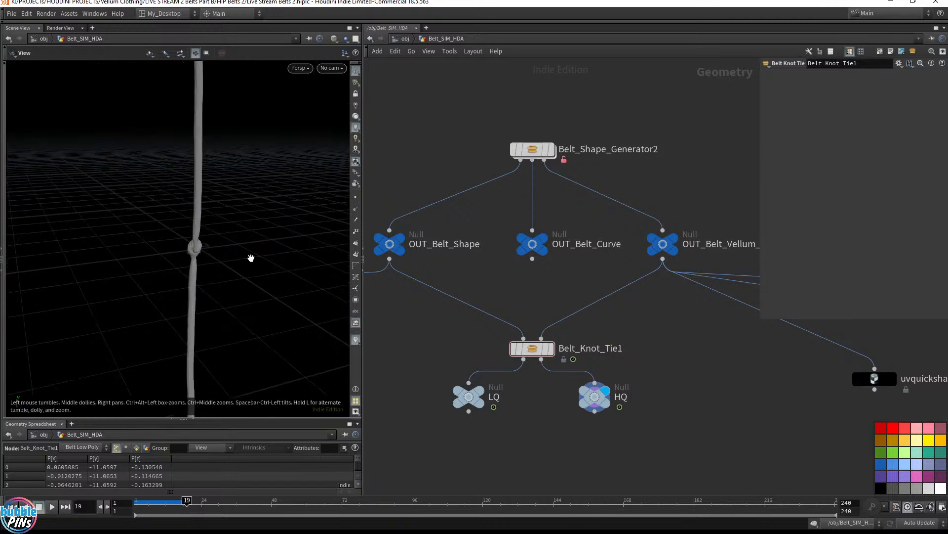
middle_click_drag(250, 260, 477, 225)
mouse_move(250, 222)
left_mouse_down()
mouse_move(311, 195)
mouse_move(262, 228)
left_mouse_up()
left_click(480, 392)
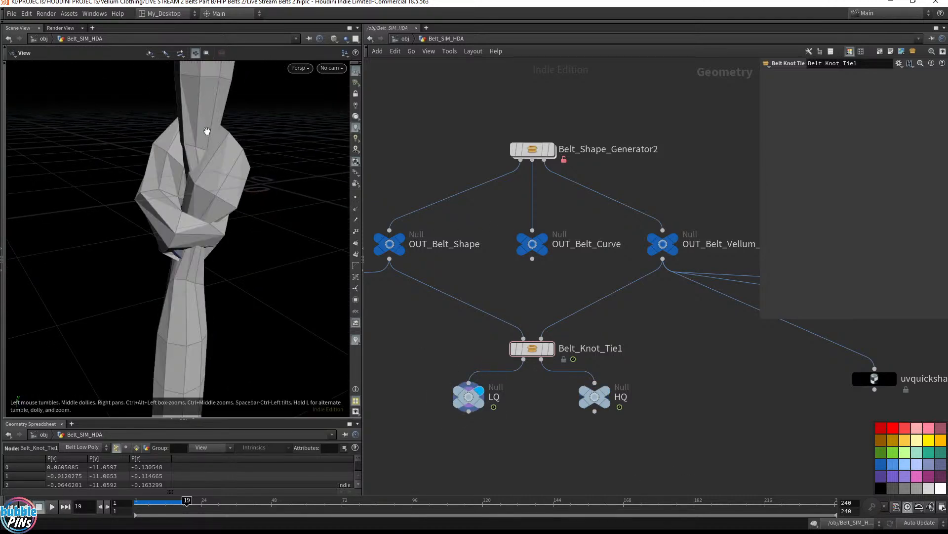
left_click_drag(208, 163, 230, 210)
left_click(606, 390)
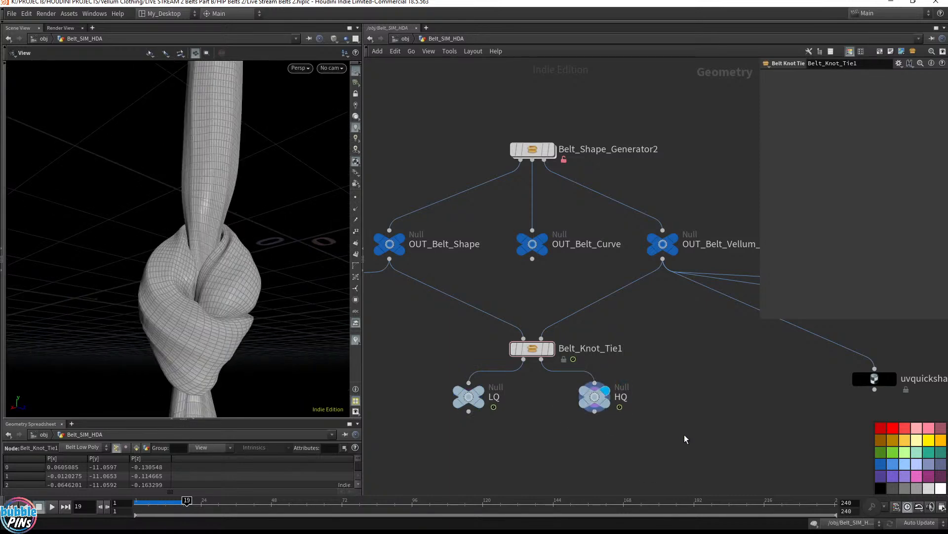
- Duplicate uvquickshade2, connect the copy to the HQ null and display its UV grid texture on the tied knot
middle_click_drag(682, 435, 683, 415)
left_click_drag(867, 360, 671, 439)
left_click_drag(586, 390, 621, 437)
left_click(692, 440)
left_click_drag(72, 165, 178, 235)
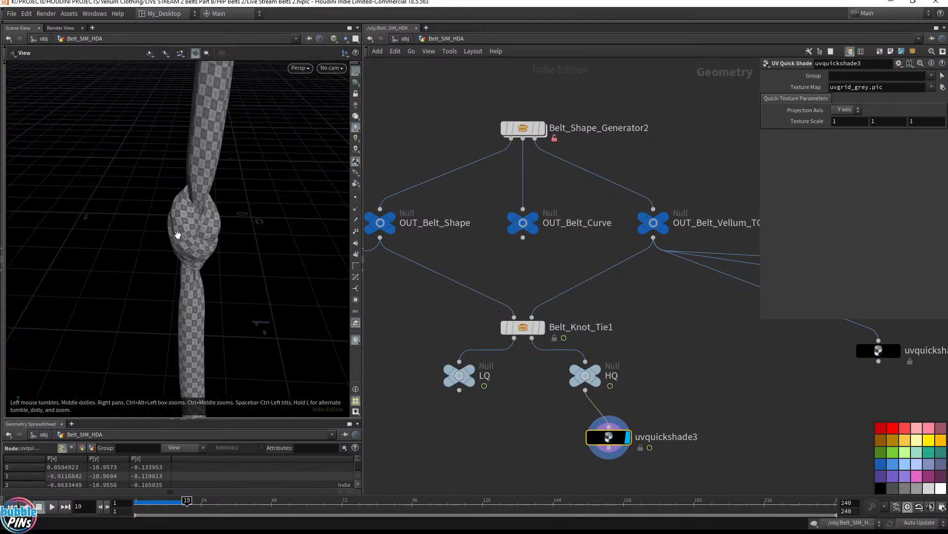
- Allow editing of Belt_Knot_Tie1's contents and enter its internal network
right_click(525, 327)
left_click(497, 410)
left_click_drag(473, 311, 636, 347)
right_click(526, 328)
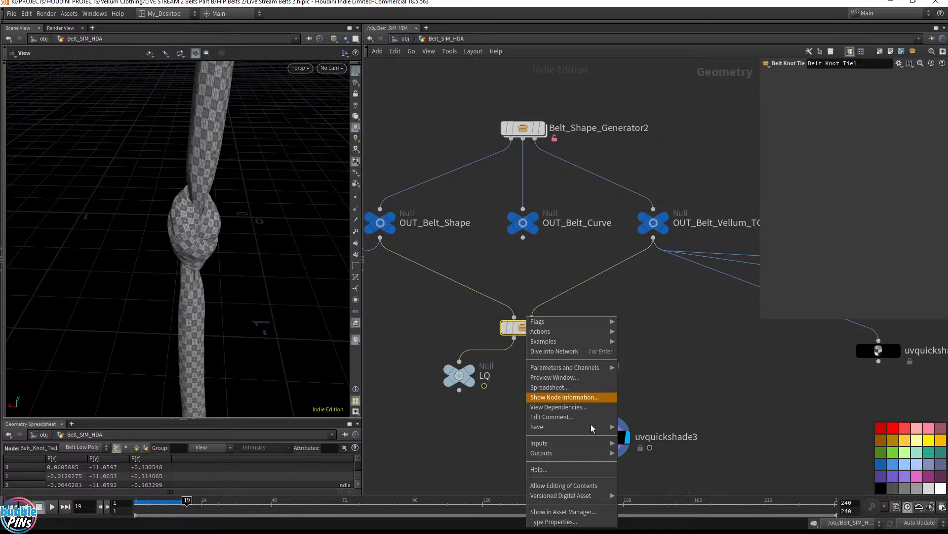
left_click(584, 486)
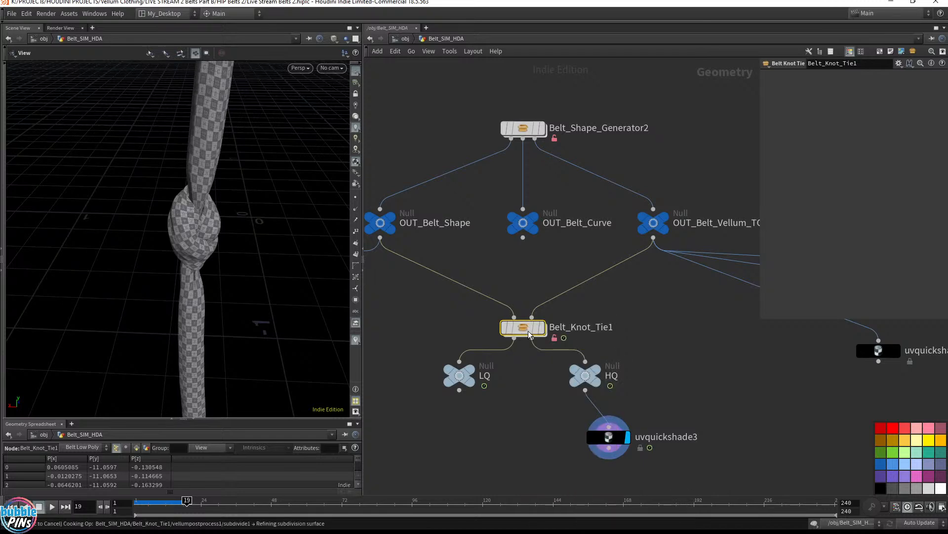
key("i")
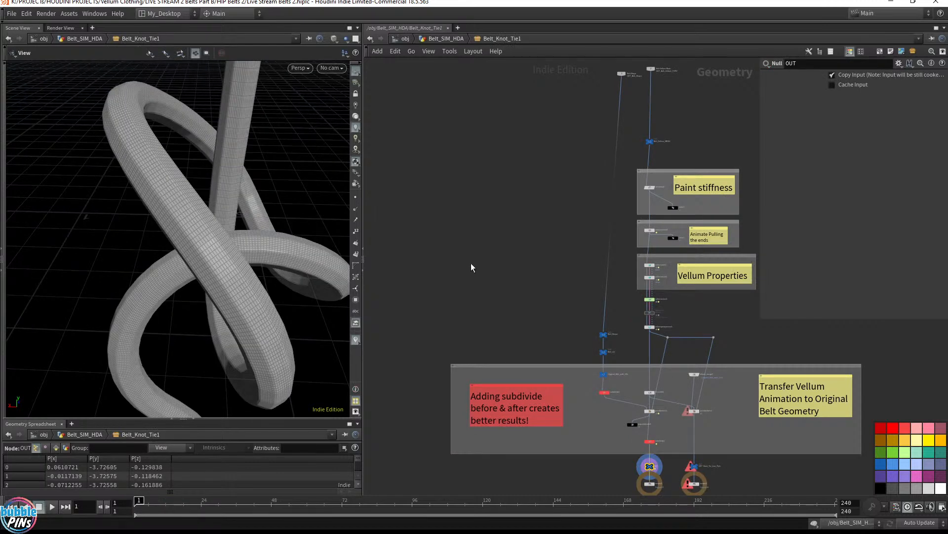
- Look over the knot tie's internal network and display pointvop1 in the Paint stiffness box with the whole knot in view
middle_click_drag(494, 239, 396, 203)
scroll(530, 162, "up", 3)
scroll(530, 167, "down", 5)
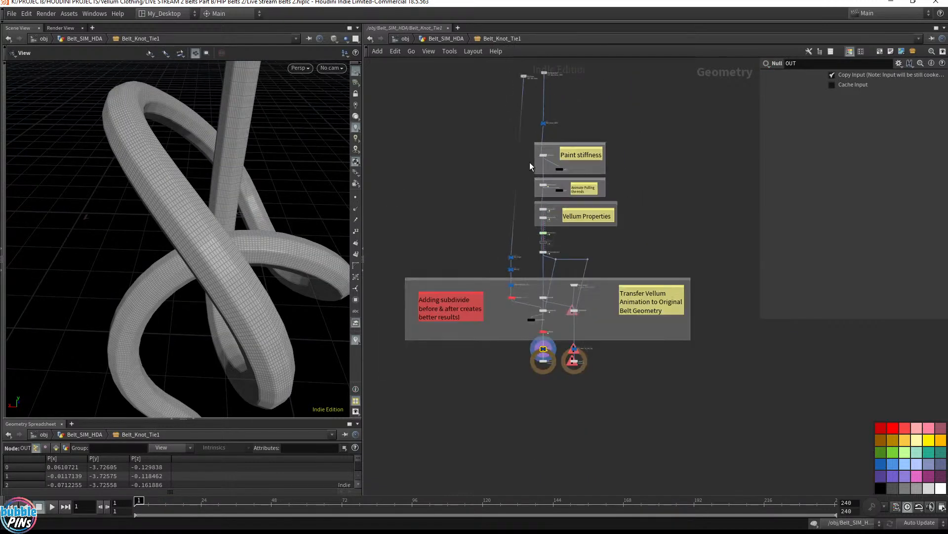
middle_click_drag(530, 167, 473, 171)
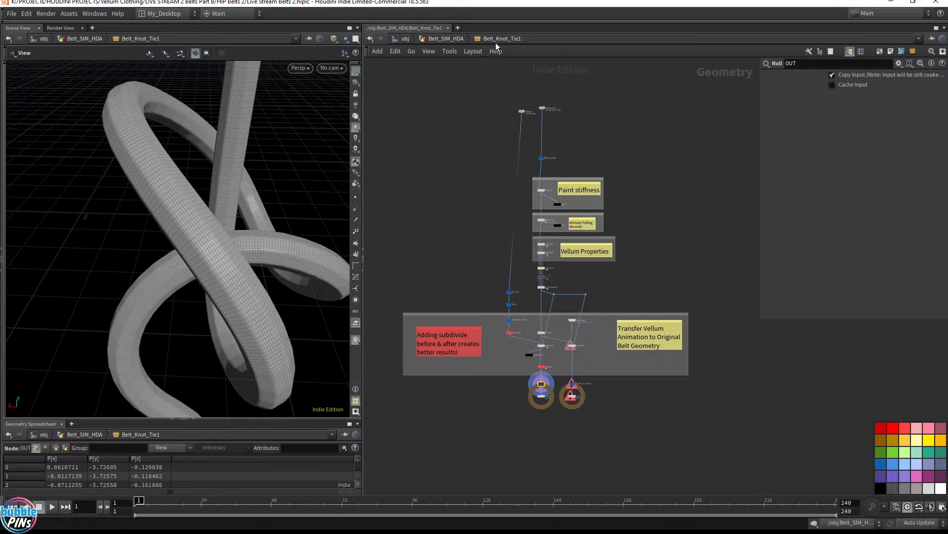
right_click_drag(237, 168, 93, 237)
left_click_drag(93, 237, 165, 208)
left_click_drag(467, 172, 680, 208)
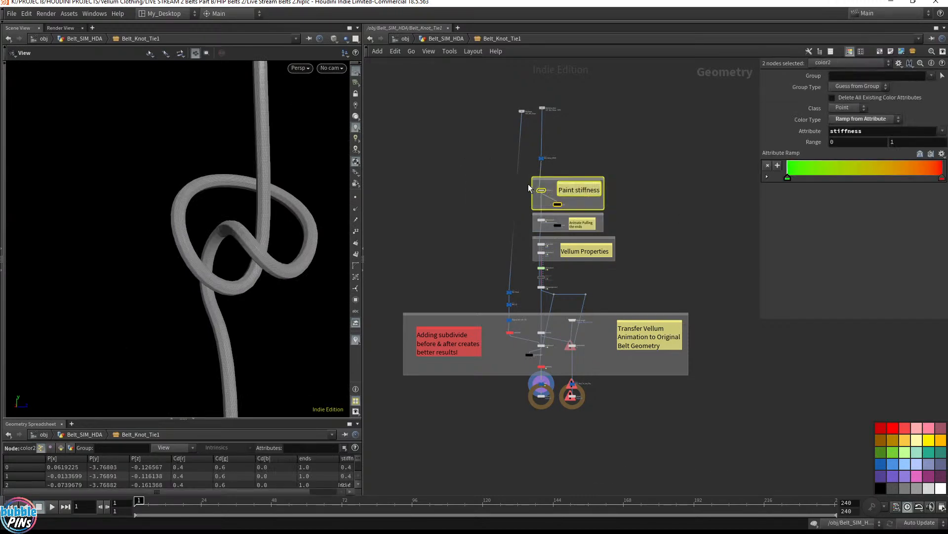
scroll(531, 186, "up", 10)
left_click(503, 168)
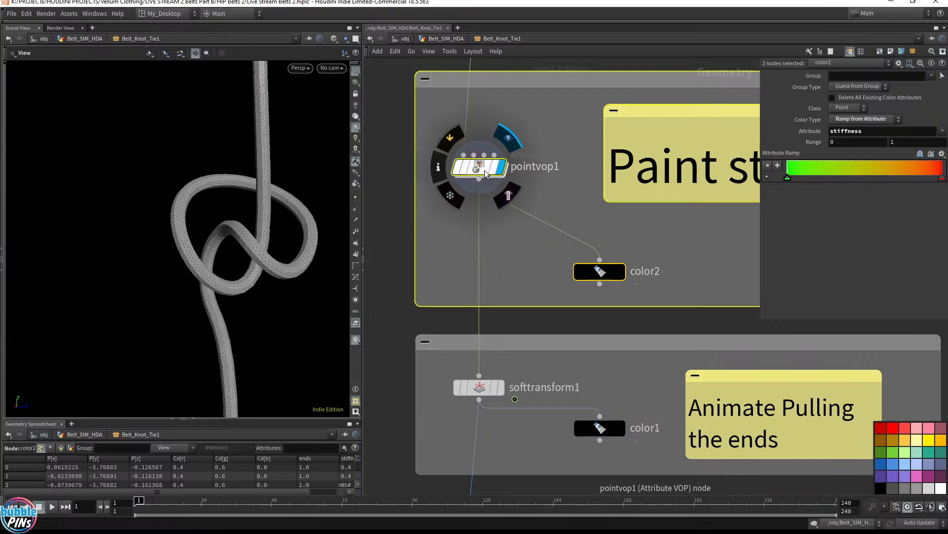
- Rewire color2's input to Belt_Vellum_MESH and display color2 to view the incoming stiffness colours on the belt
scroll(600, 262, "down", 5)
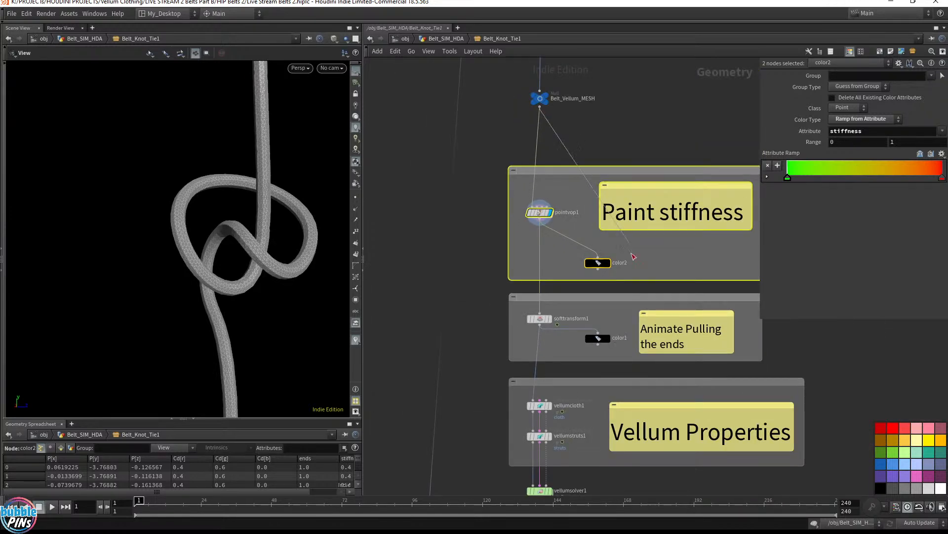
left_click(598, 256)
left_click(608, 262)
left_click_drag(289, 220, 282, 193)
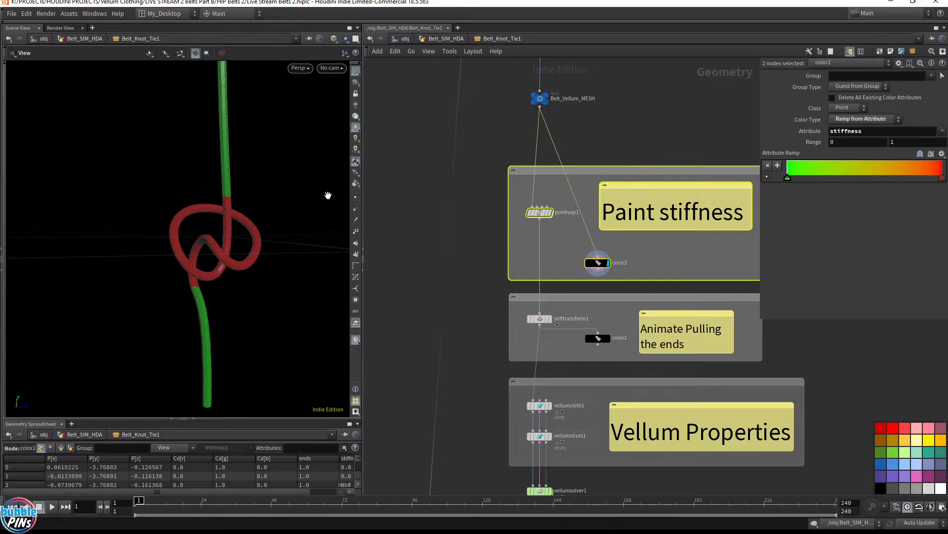
- Reconnect color2 to pointvop1's output and enlarge the geometry spreadsheet, bringing its stiffness column into view
left_click_drag(540, 218, 598, 257)
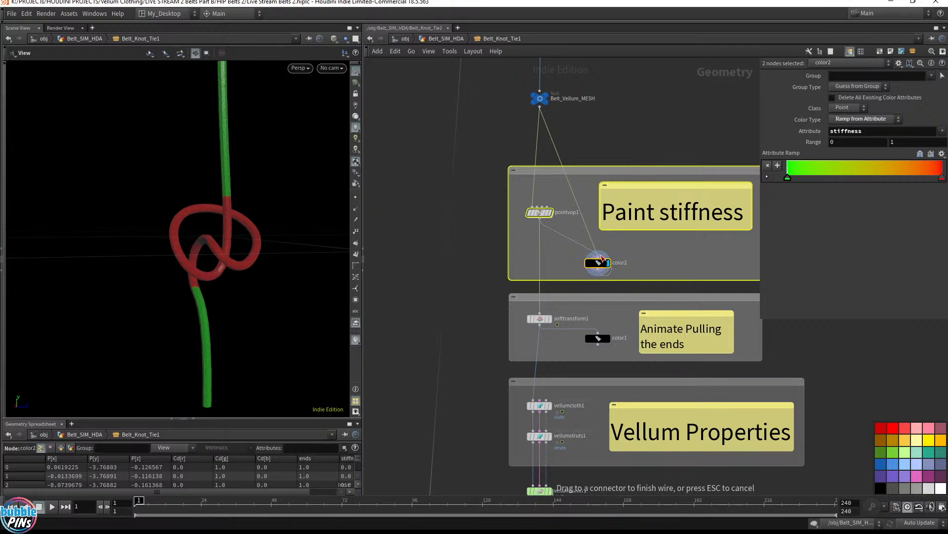
left_click(599, 257)
mouse_move(567, 245)
left_mouse_down()
mouse_move(597, 248)
mouse_move(567, 250)
left_mouse_up()
left_click(568, 250)
left_click_drag(541, 221, 598, 257)
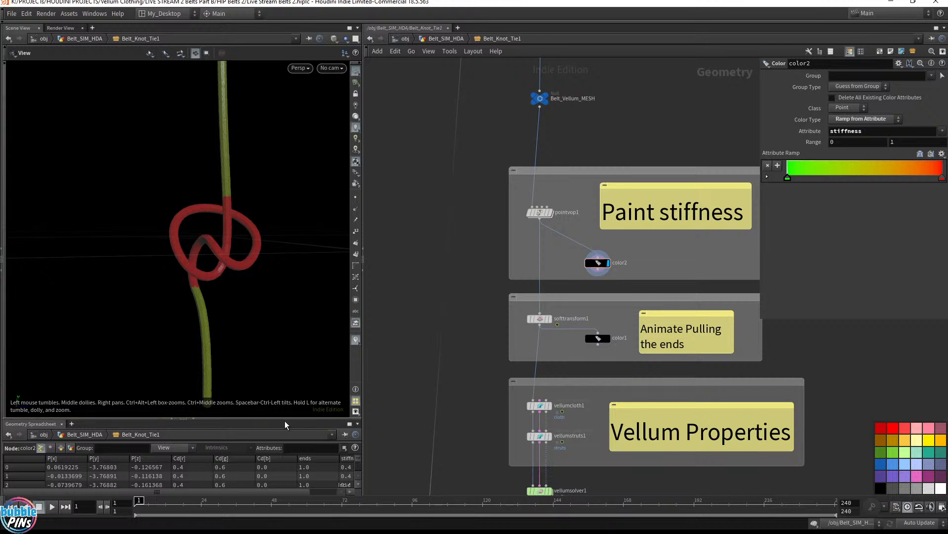
left_click_drag(289, 419, 289, 359)
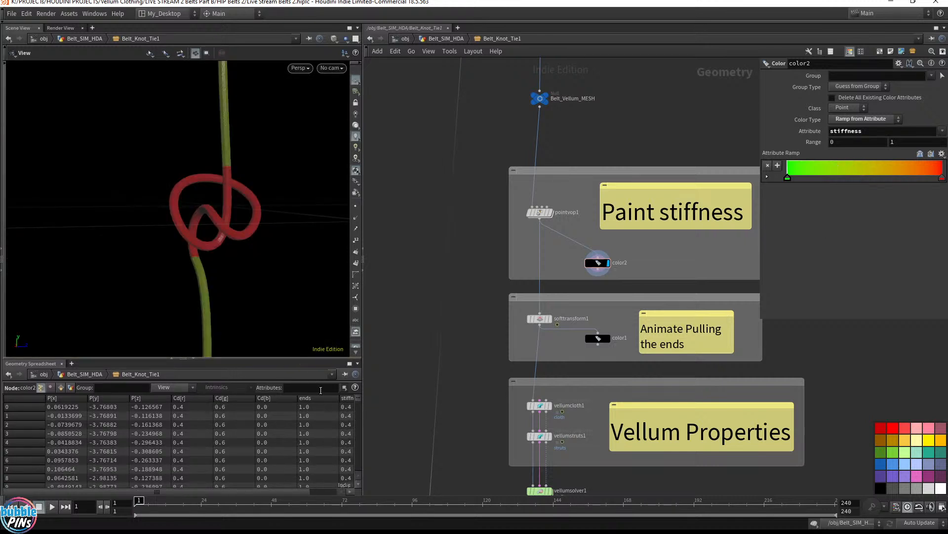
left_click_drag(139, 494, 261, 495)
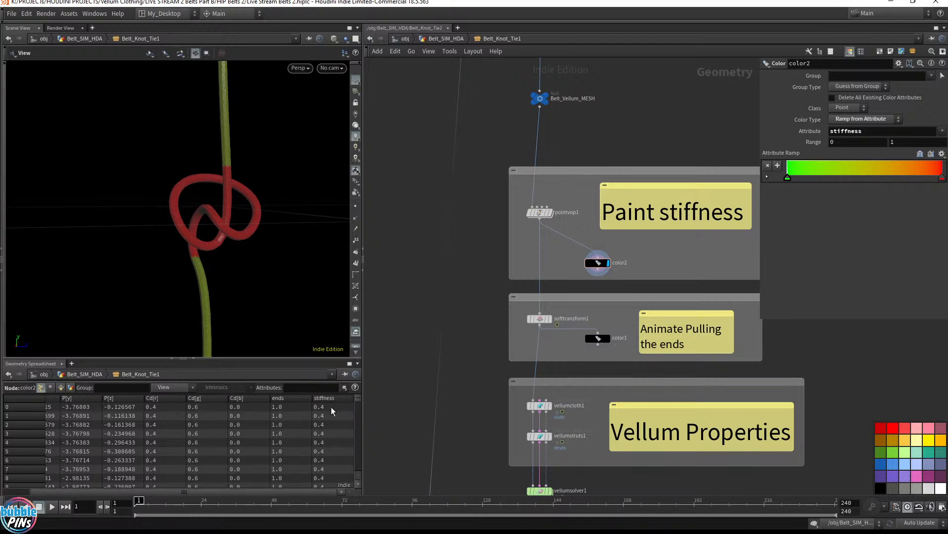
- Rewire color2's input to Belt_Vellum_MESH, and select and display the Belt_Vellum_MESH null to check its stiffness values
left_click_drag(540, 107, 598, 255)
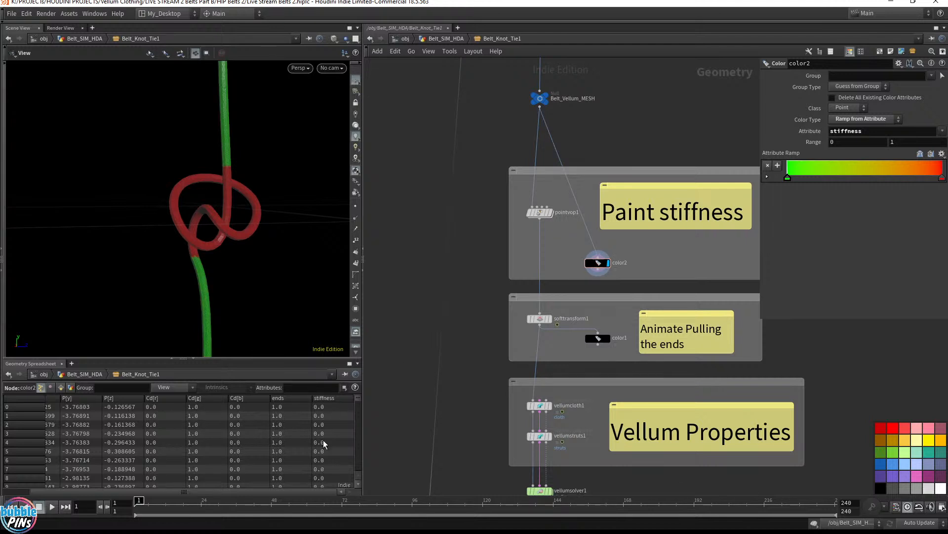
left_click(546, 98)
left_click(539, 99)
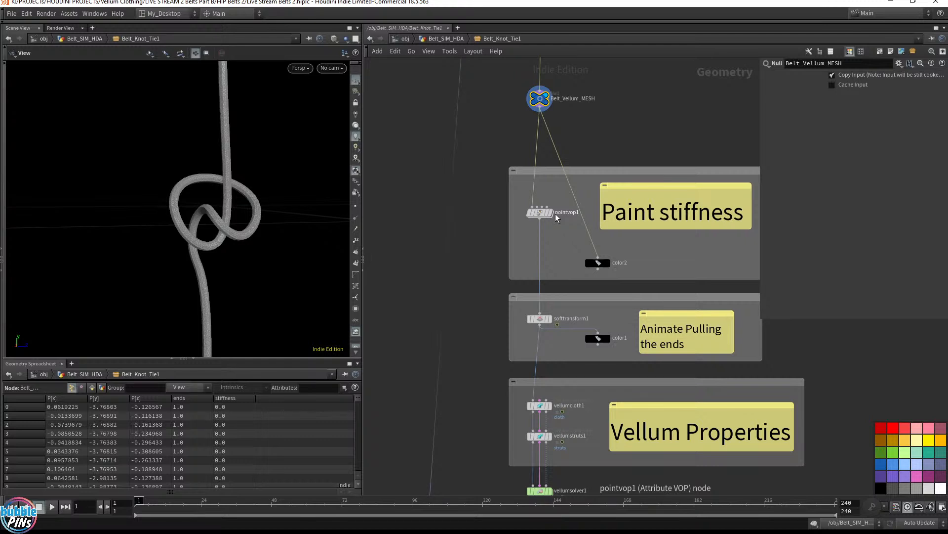
- Select and display pointvop1 in the Paint stiffness box and reconnect its output to color2
mouse_move(550, 214)
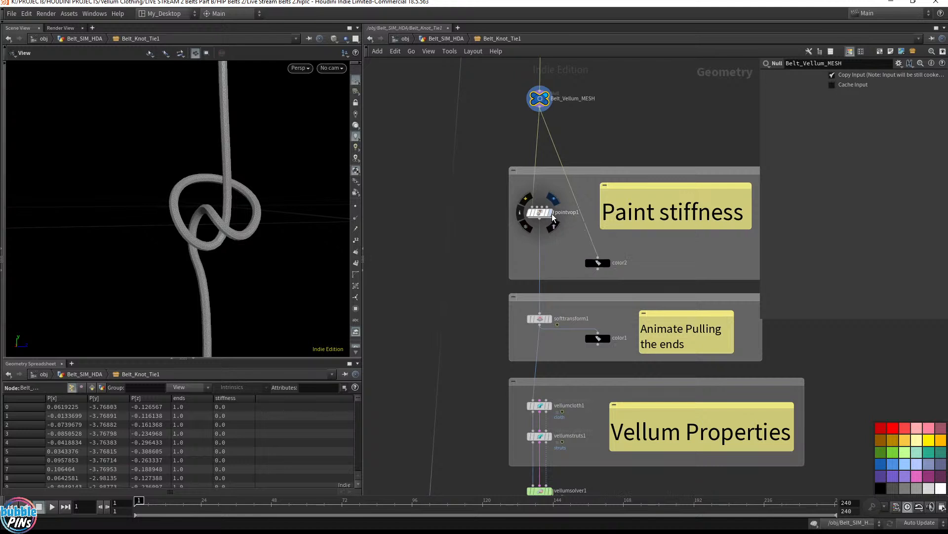
left_click(541, 219)
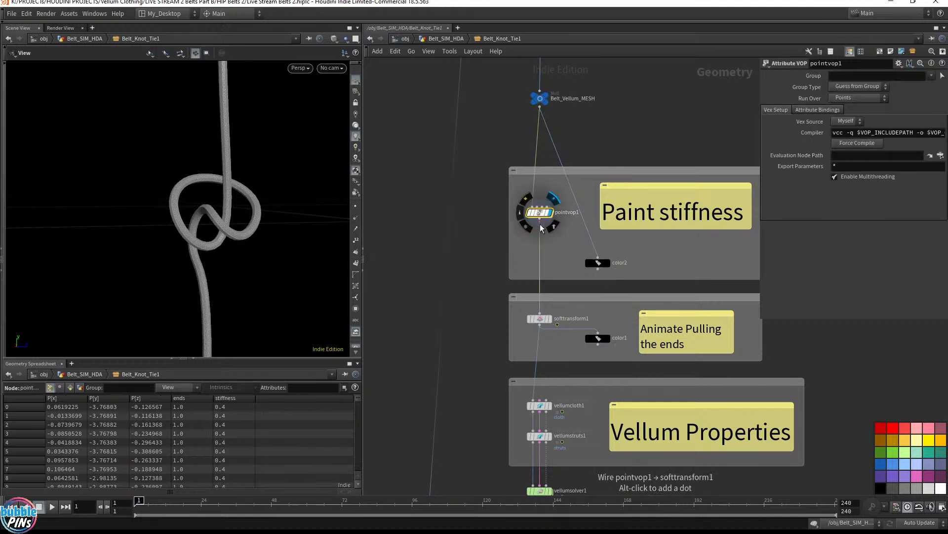
left_click_drag(540, 219, 598, 257)
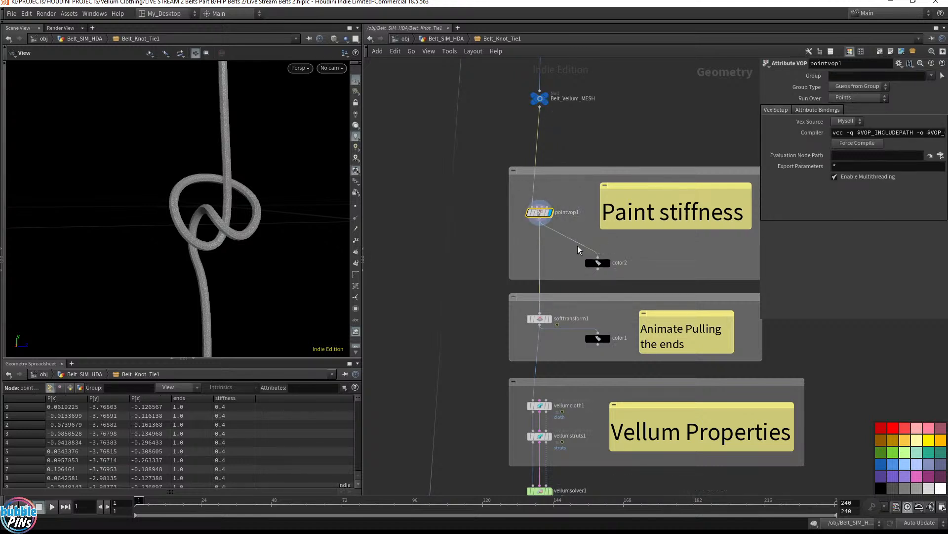
- Look inside pointvop1 and inspect the destination range of fit1 between the two stiffness binds
double_click(541, 214)
middle_click_drag(515, 279, 510, 281)
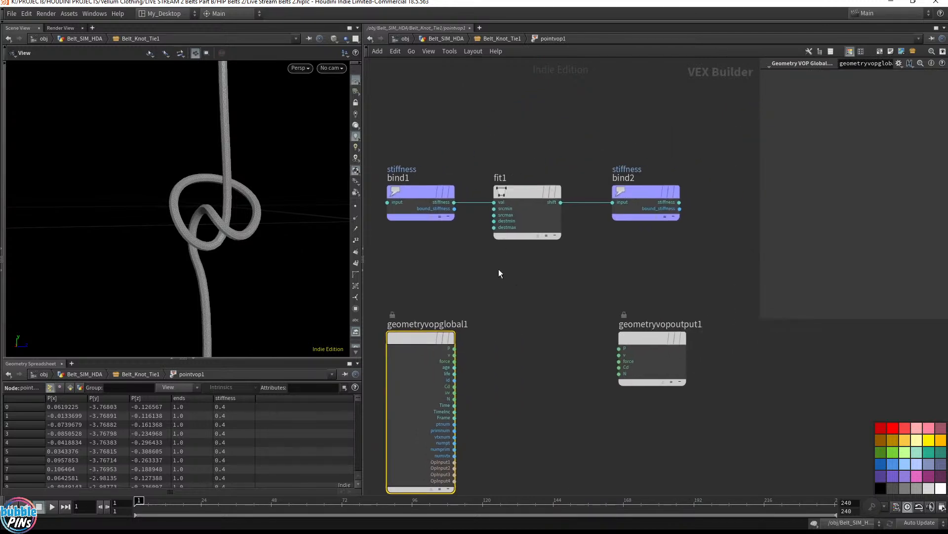
left_click(526, 220)
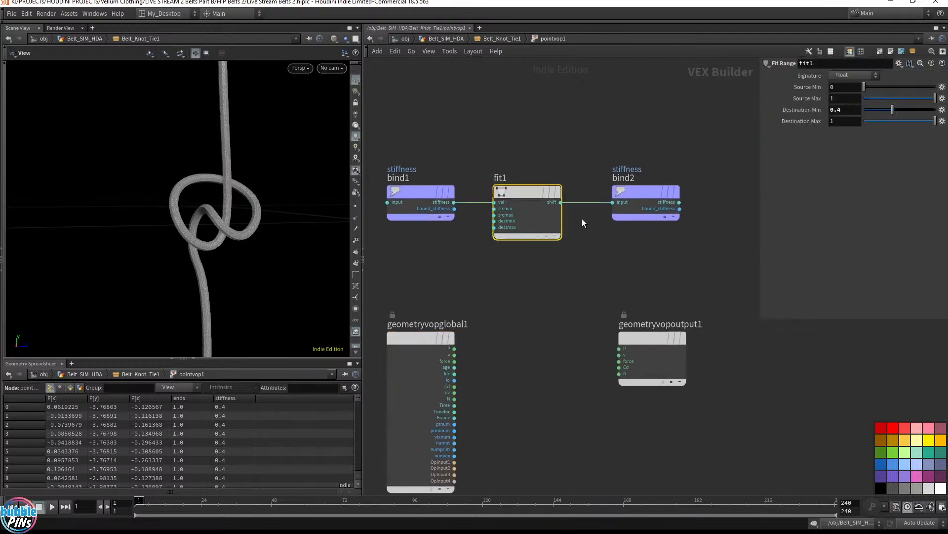
left_click(851, 121)
- Return to the Belt_Knot_Tie1 network and display color2 to view the remapped stiffness colours on the knot
left_click(501, 38)
left_click(610, 251)
left_click_drag(186, 203, 270, 238)
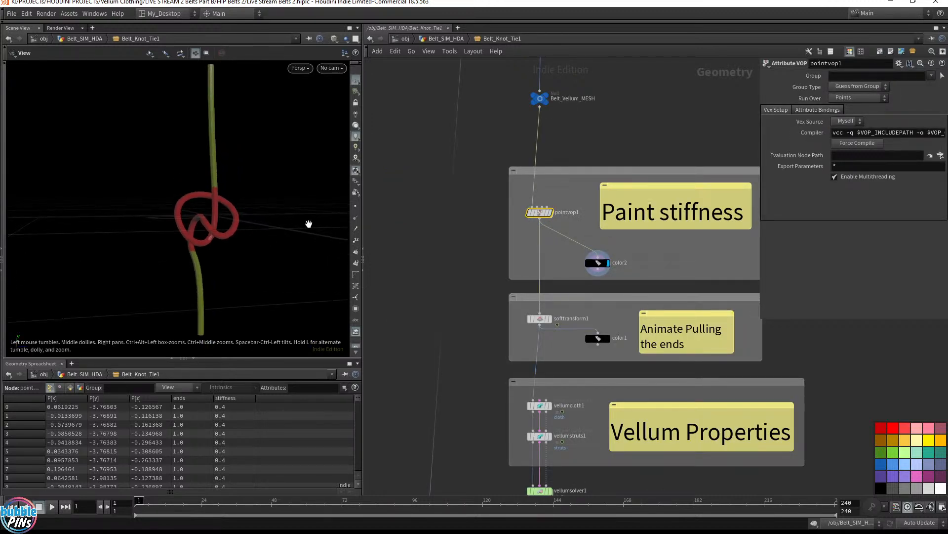
- Display softtransform1 and color1, play the animated pulling of the belt ends, and return to the first frame
left_click(552, 320)
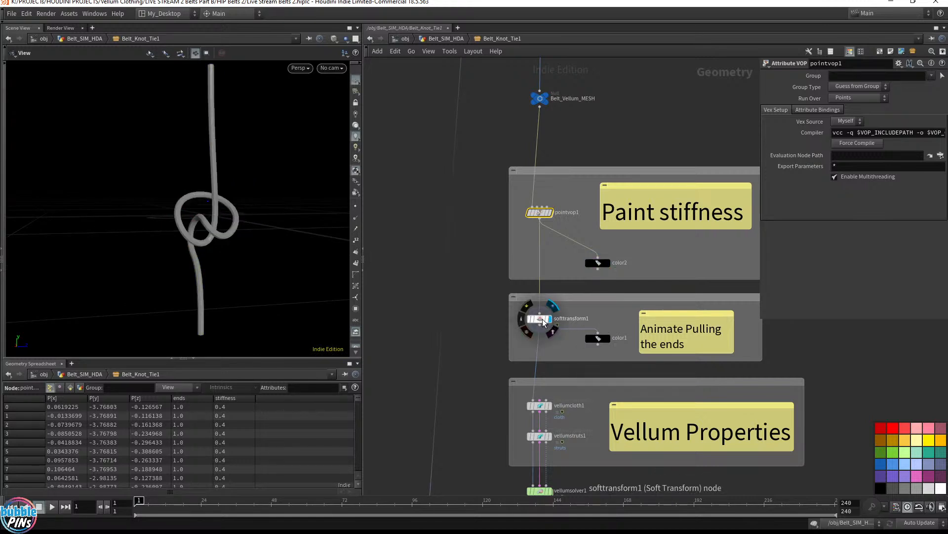
left_click(612, 339)
left_click(599, 339)
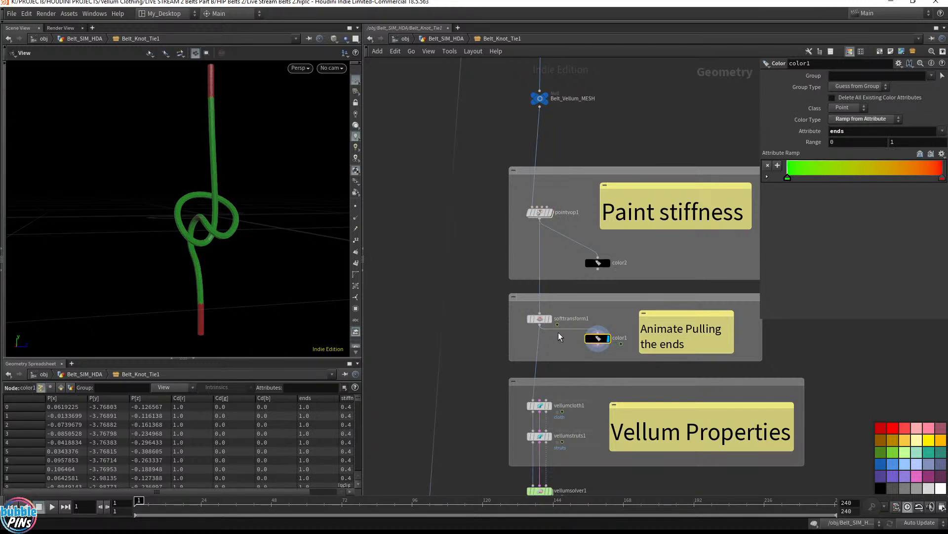
key("Up")
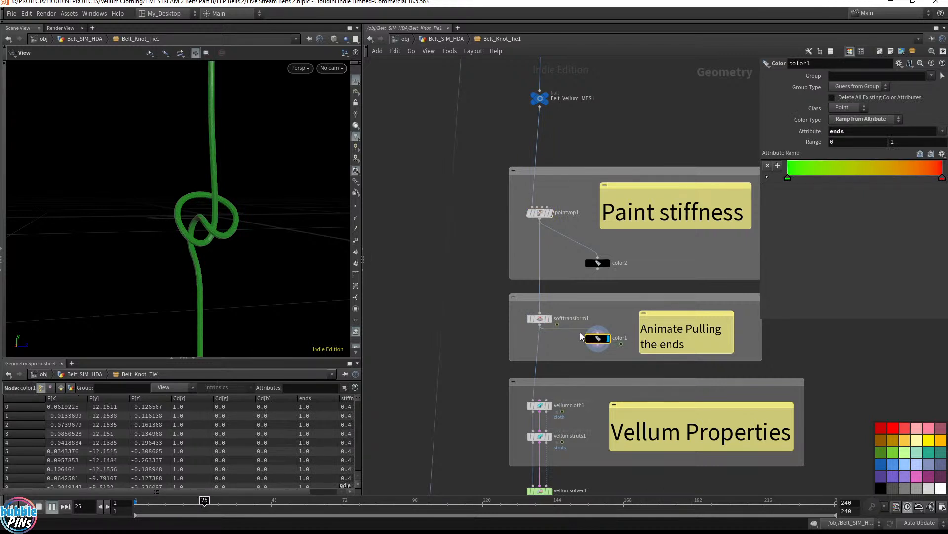
key("ctrl+Up")
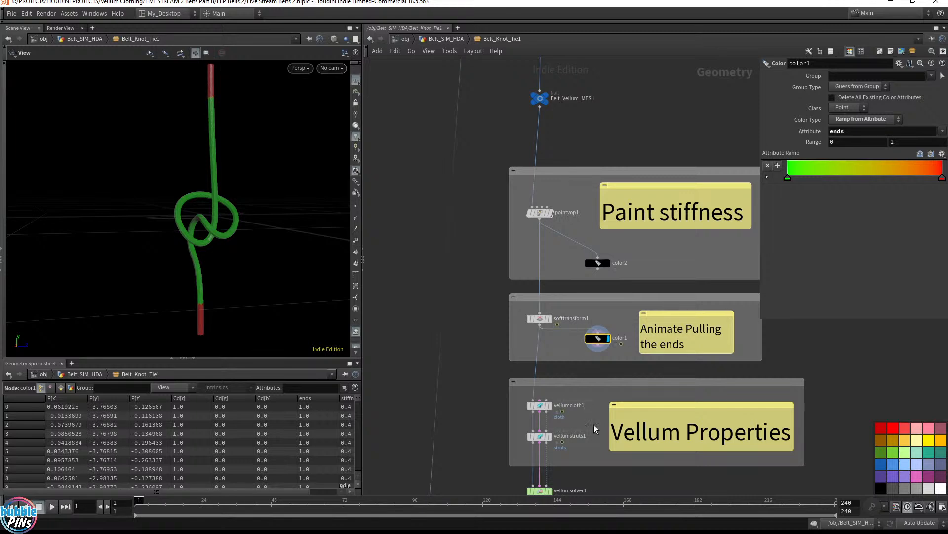
- Display vellumpostprocess1 and delete the bypassed Belts2 Vellum I/O node between it and vellumsolver1
middle_click_drag(568, 408, 548, 224)
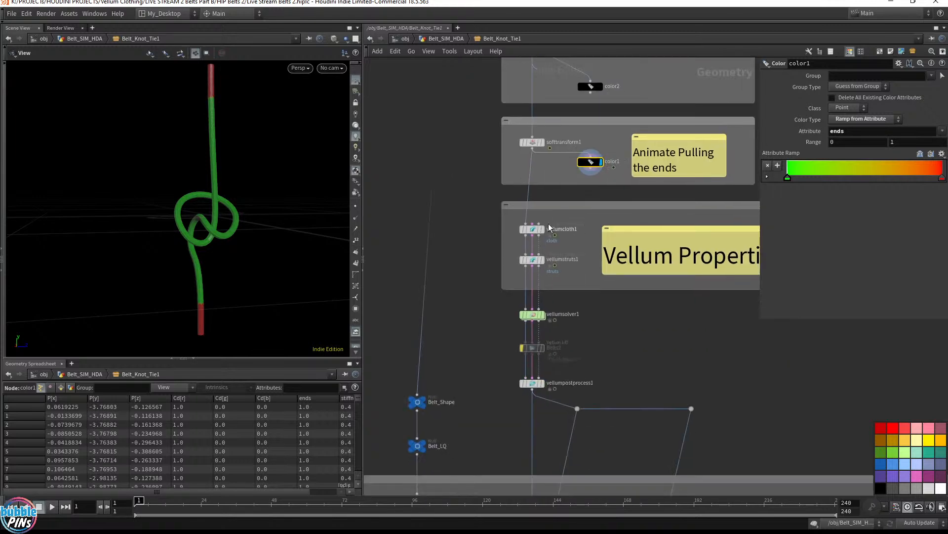
left_click(544, 389)
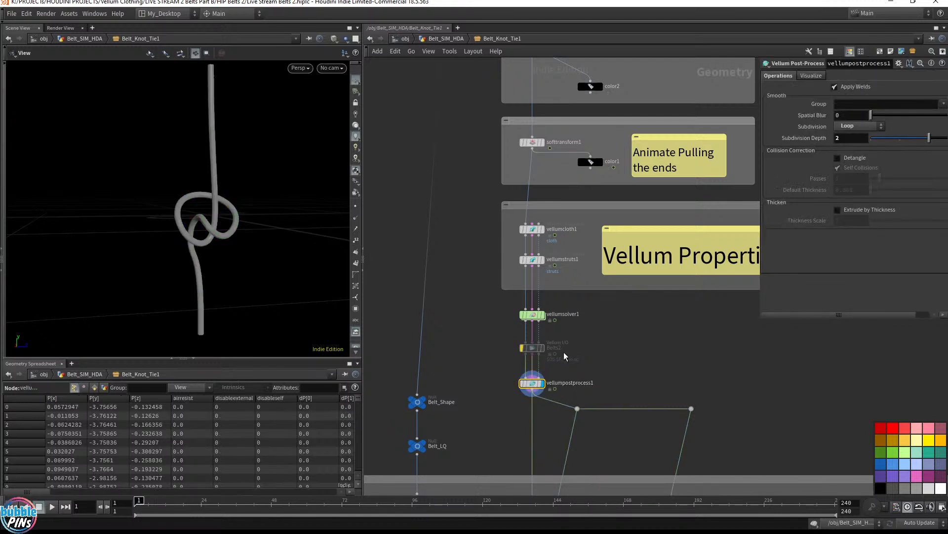
left_click_drag(501, 362, 650, 335)
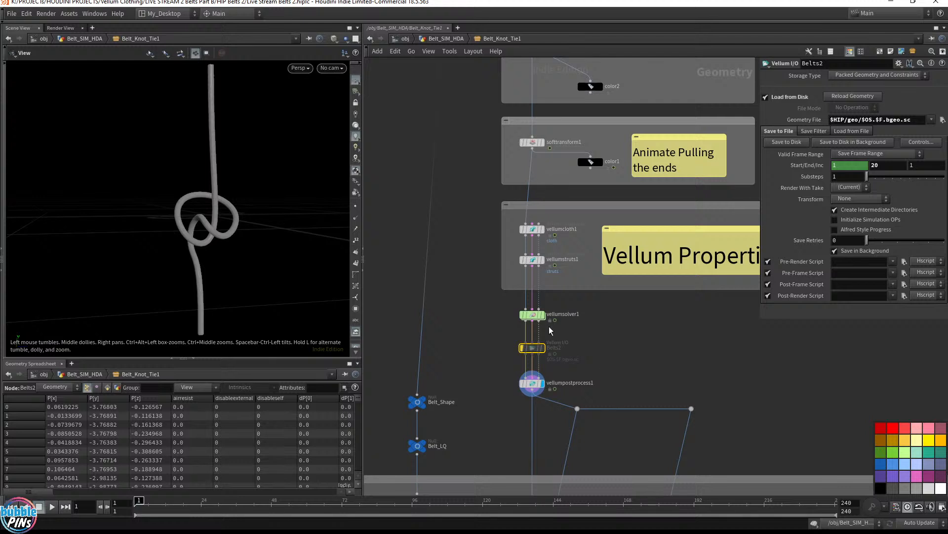
key("Delete")
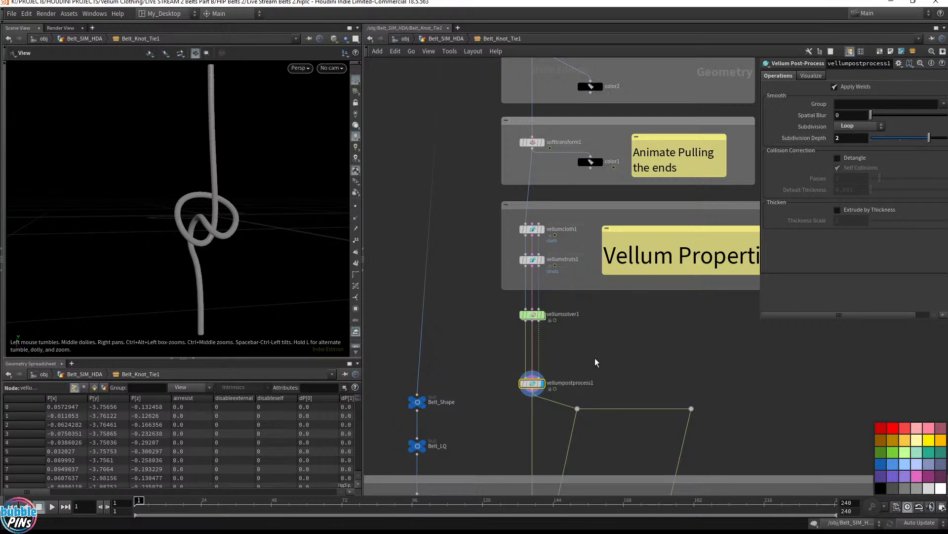
- Examine the subdivide1 and subdivide2 nodes placed before and after pointdeform1
middle_click_drag(598, 358, 647, 145)
middle_click_drag(605, 327, 621, 262)
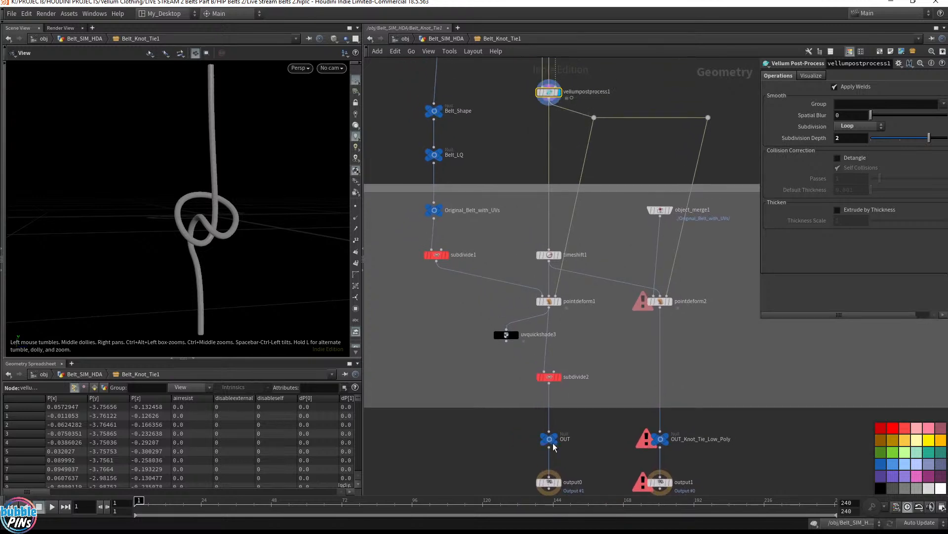
left_click_drag(411, 272, 471, 239)
left_click_drag(516, 391, 604, 363)
middle_click_drag(586, 438, 578, 409)
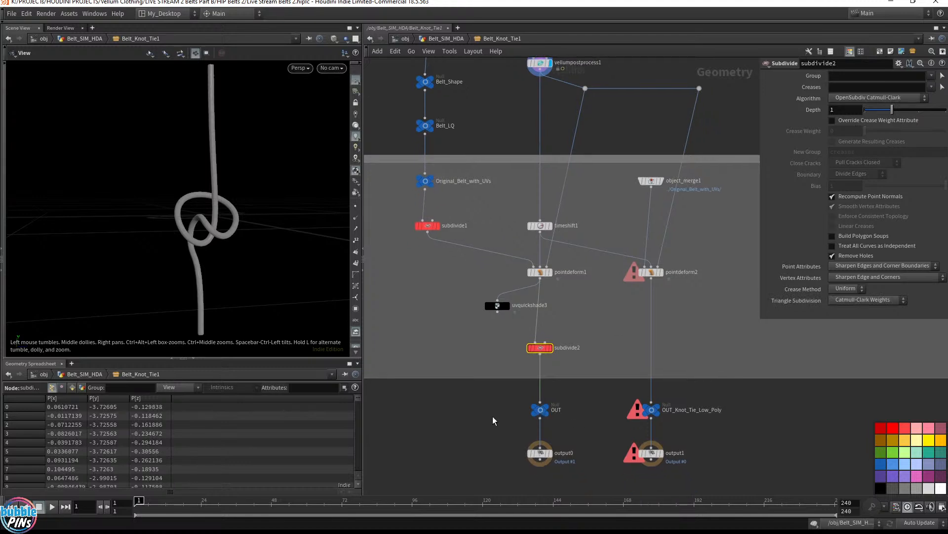
- Select and display the OUT null, and inspect the high-resolution knot mesh up close
left_click(544, 410)
left_click(550, 411)
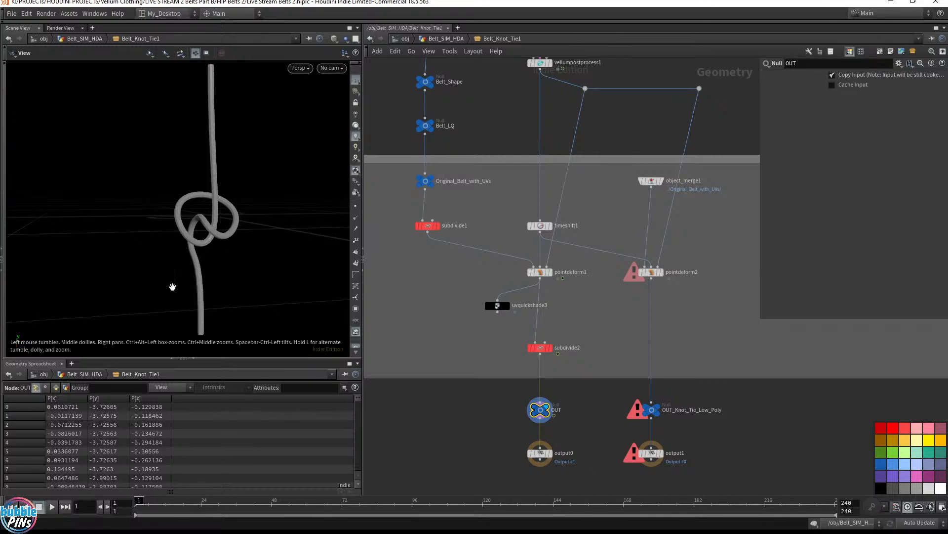
left_click_drag(282, 296, 197, 218)
middle_click_drag(197, 218, 443, 220)
right_click_drag(249, 228, 215, 253)
left_click_drag(215, 254, 163, 251)
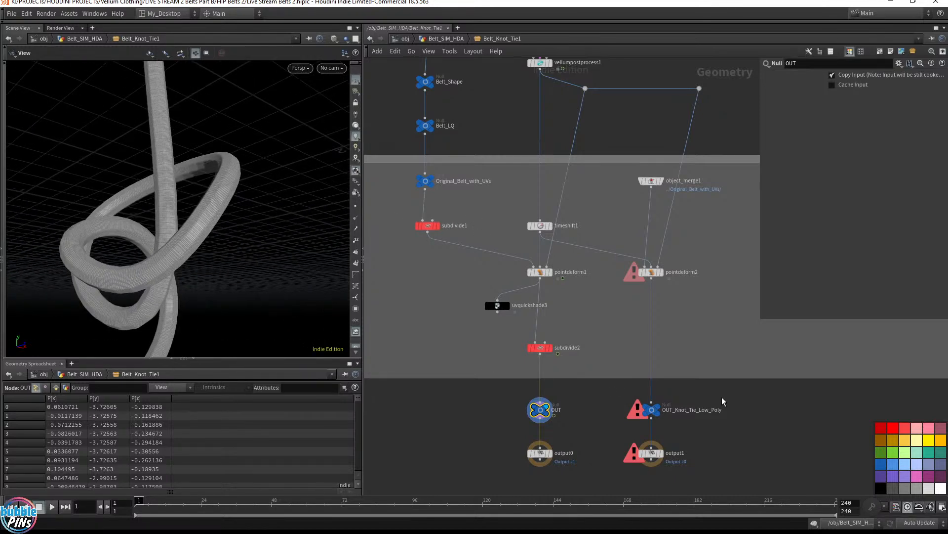
- Display the OUT_Knot_Tie_Low_Poly null and its output1 node to cook the low-poly branch
left_click(665, 397)
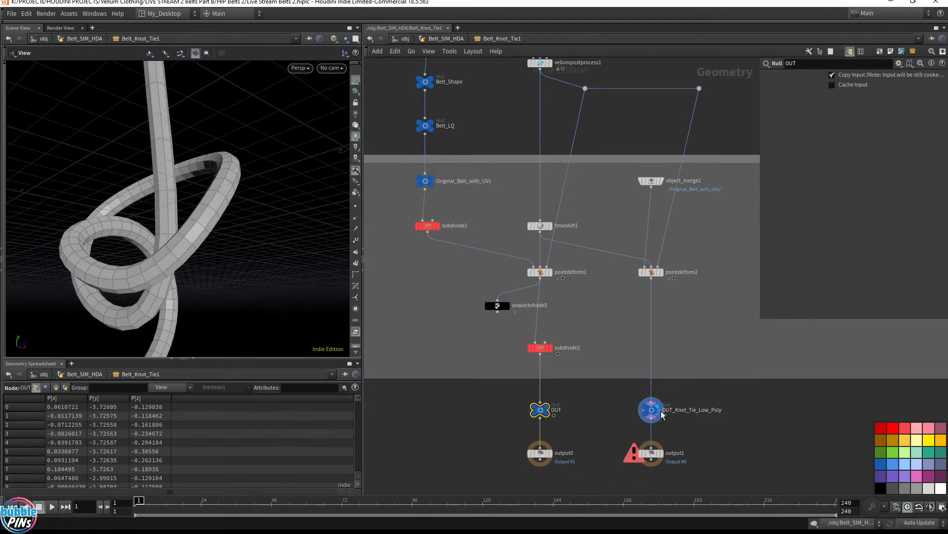
left_click(652, 413)
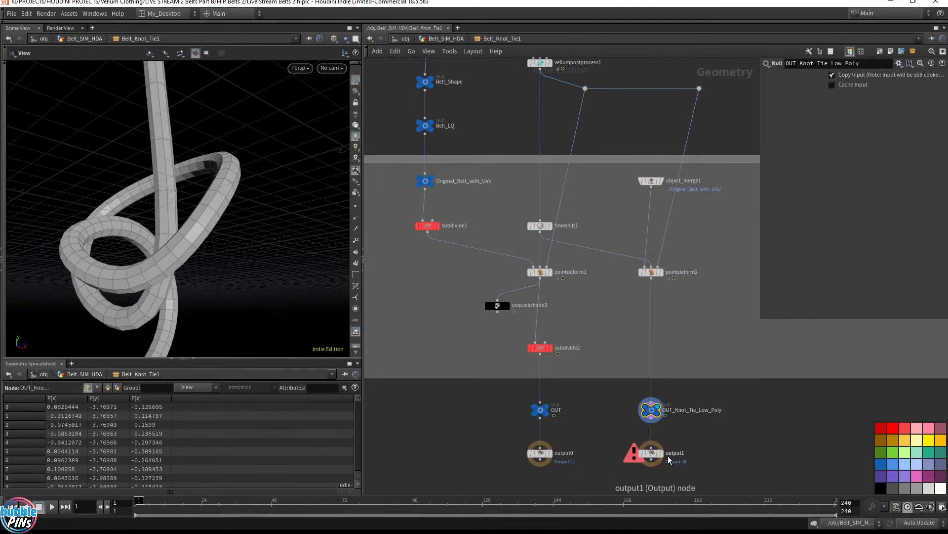
left_click(651, 453)
left_click(697, 407)
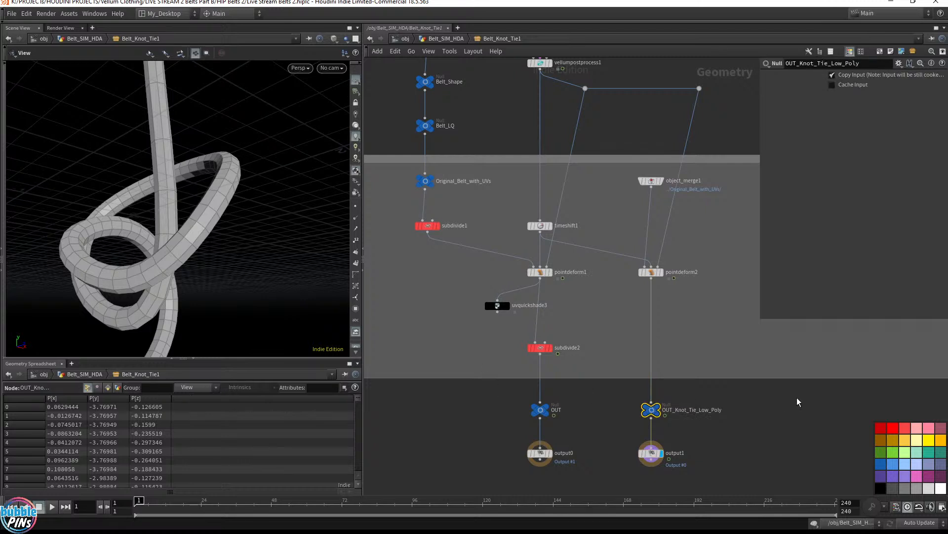
- Review the two output pairs and the pointdeform1 and pointdeform2 branches that feed them
left_click_drag(483, 423, 737, 477)
mouse_move(479, 403)
left_mouse_down()
mouse_move(661, 445)
mouse_move(758, 492)
left_mouse_up()
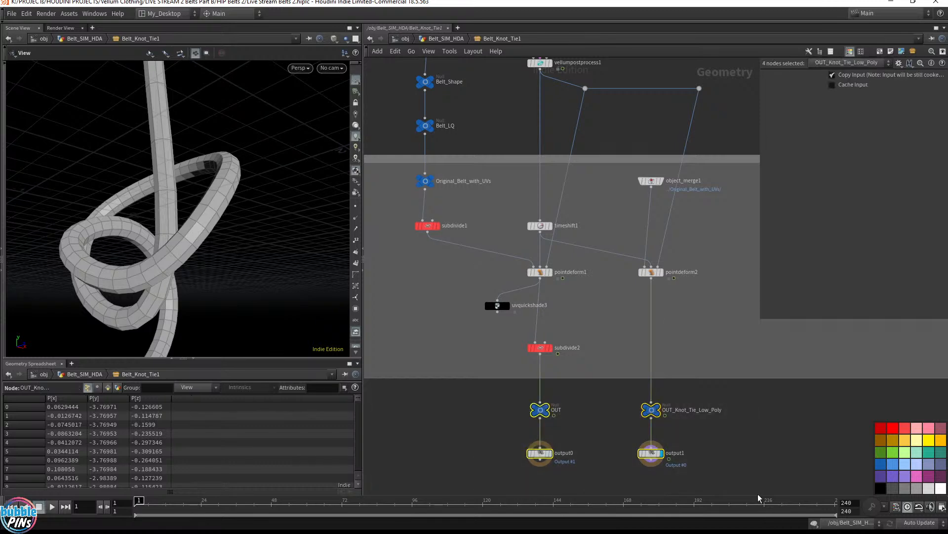
left_click_drag(697, 300, 488, 254)
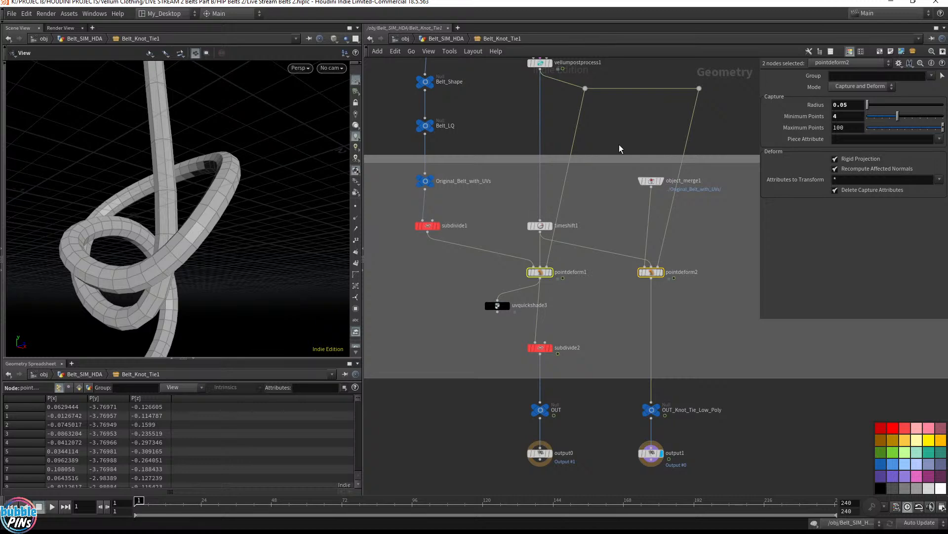
left_click_drag(400, 167, 577, 363)
left_click_drag(712, 350, 618, 173)
left_click(709, 341)
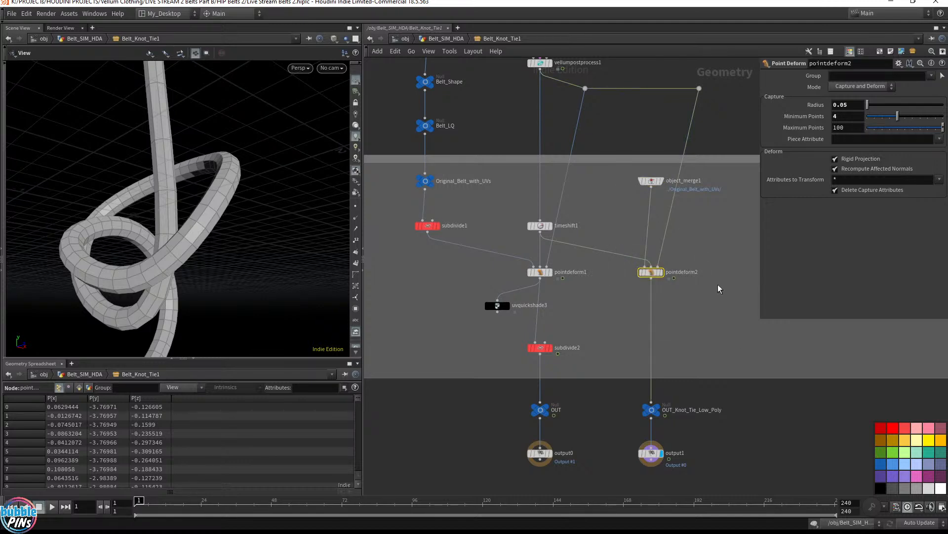
- Compare the low-poly and high-resolution knots by displaying OUT_Knot_Tie_Low_Poly followed by OUT
left_click(661, 407)
left_click_drag(203, 249, 275, 221)
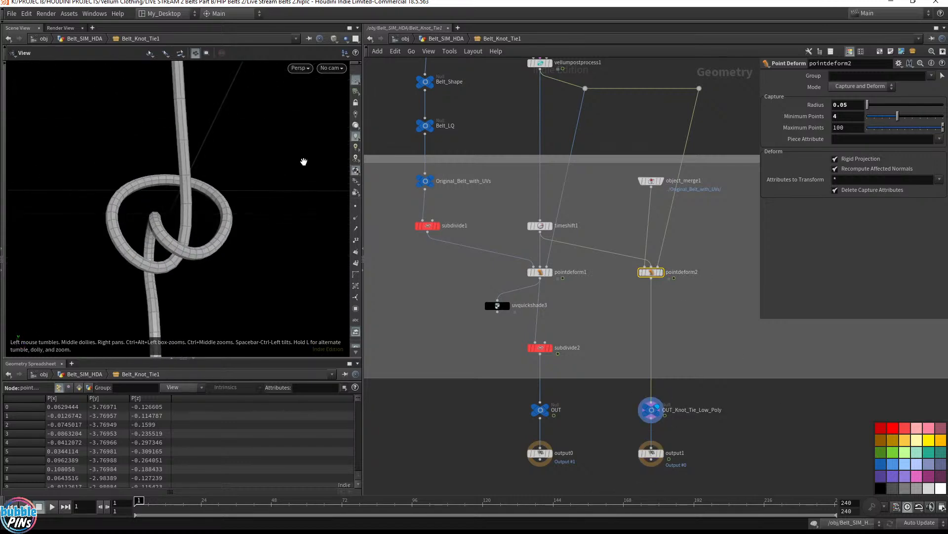
left_click(549, 410)
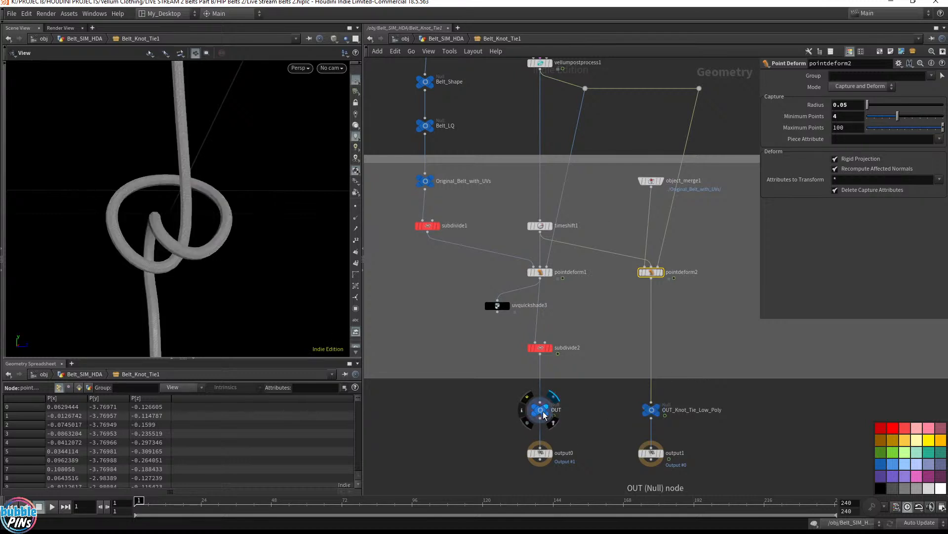
left_click(539, 410)
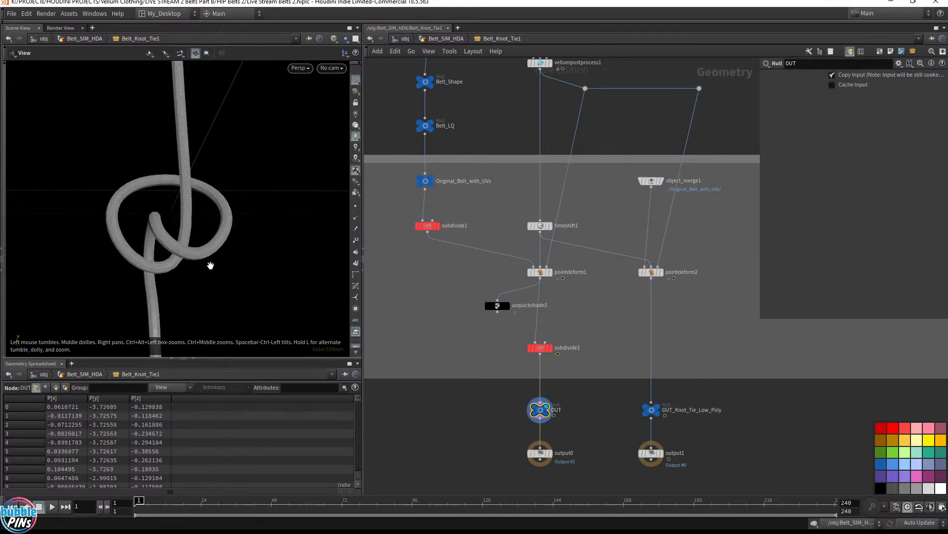
- Return to the Belt_SIM_HDA network and display the HQ null followed by uvquickshade3 to view the textured knot
left_click(458, 39)
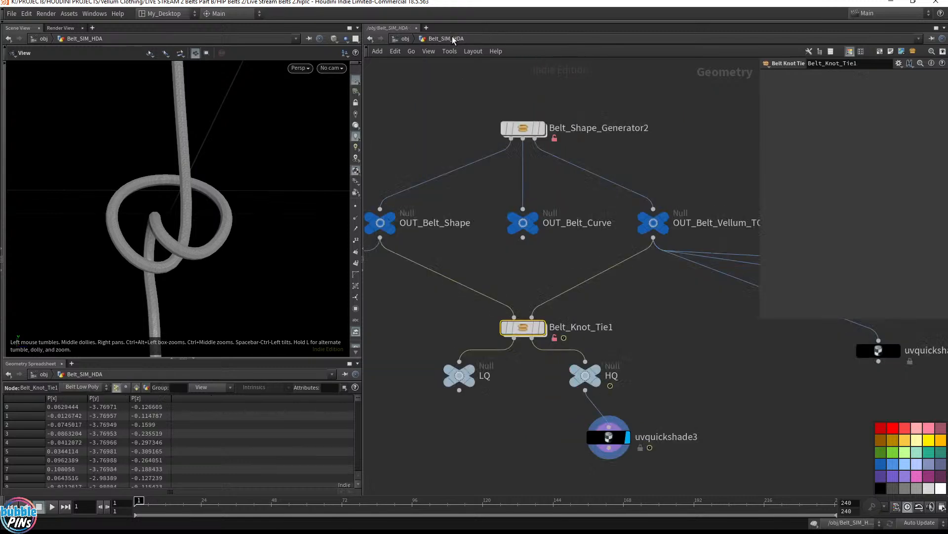
mouse_move(601, 374)
left_click(609, 351)
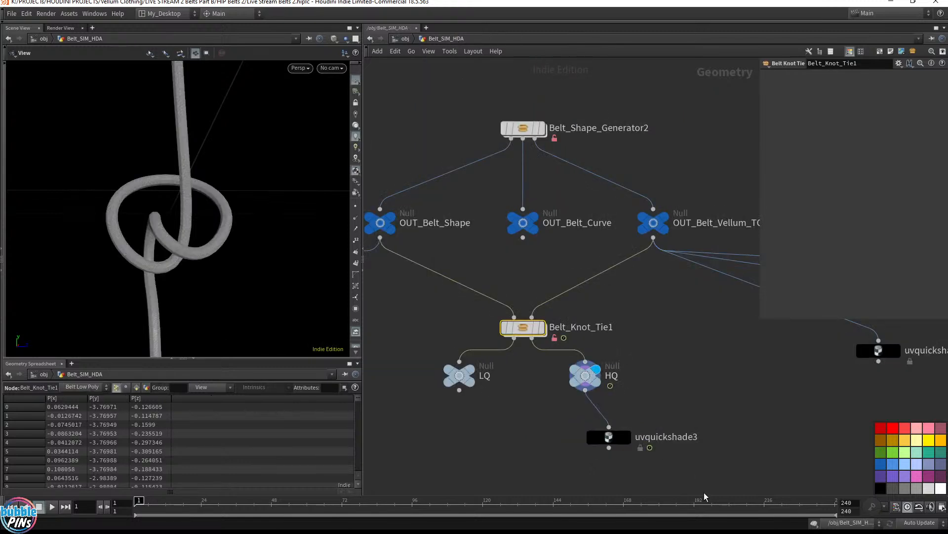
left_click(627, 436)
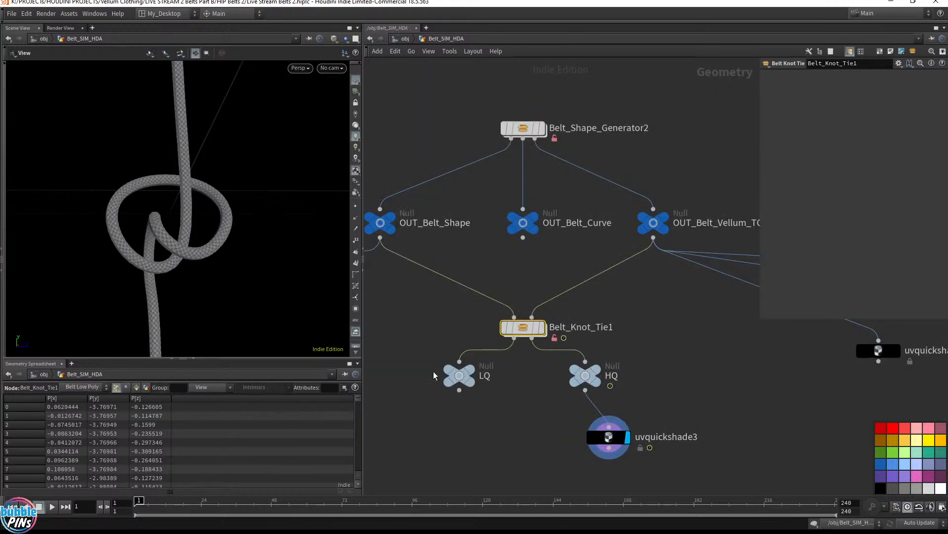
- Rewire uvquickshade3's input to the LQ null and move Belt_Knot_Tie1 slightly higher above the LQ and HQ nulls
left_click_drag(459, 391, 603, 423)
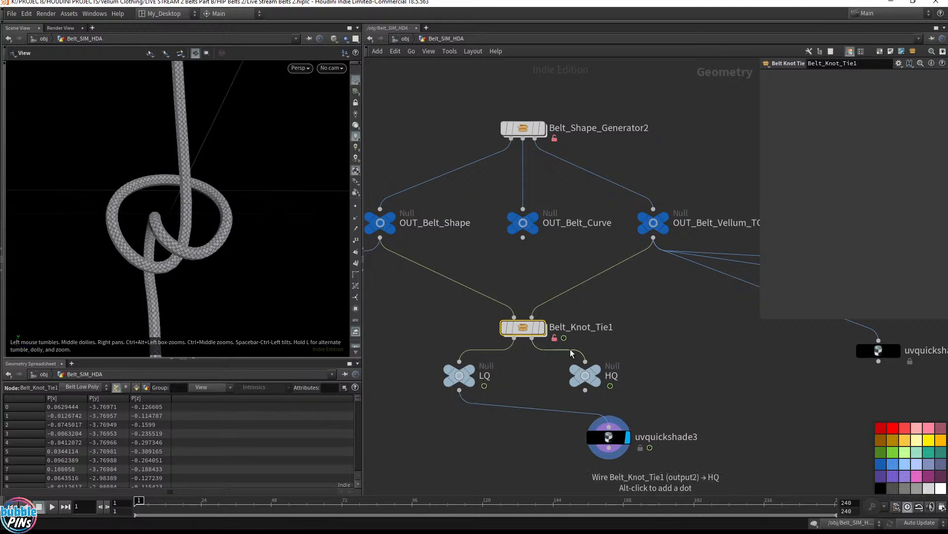
left_click_drag(523, 327, 523, 305)
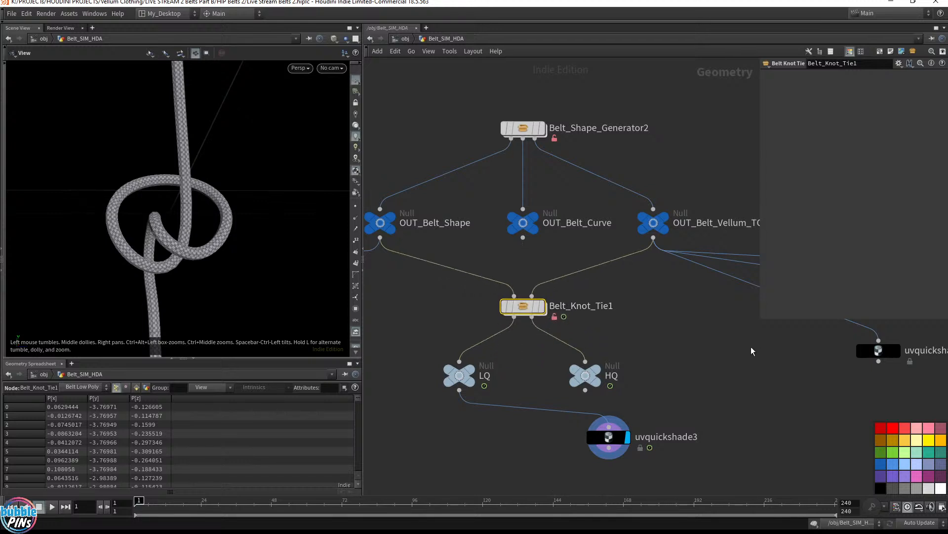
scroll(686, 338, "down", 2)
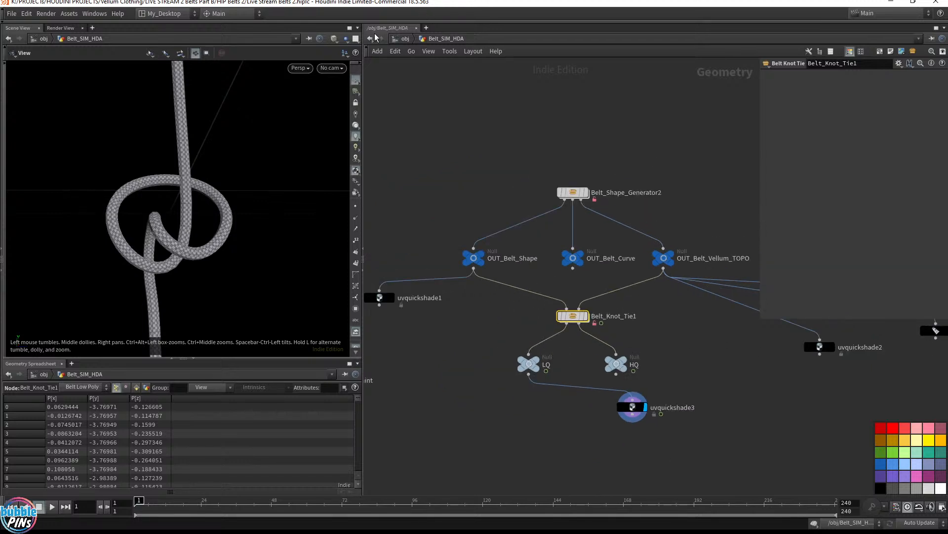
- Open the Belt_Knot_Tie1 network again and select all of its nodes
mouse_move(573, 319)
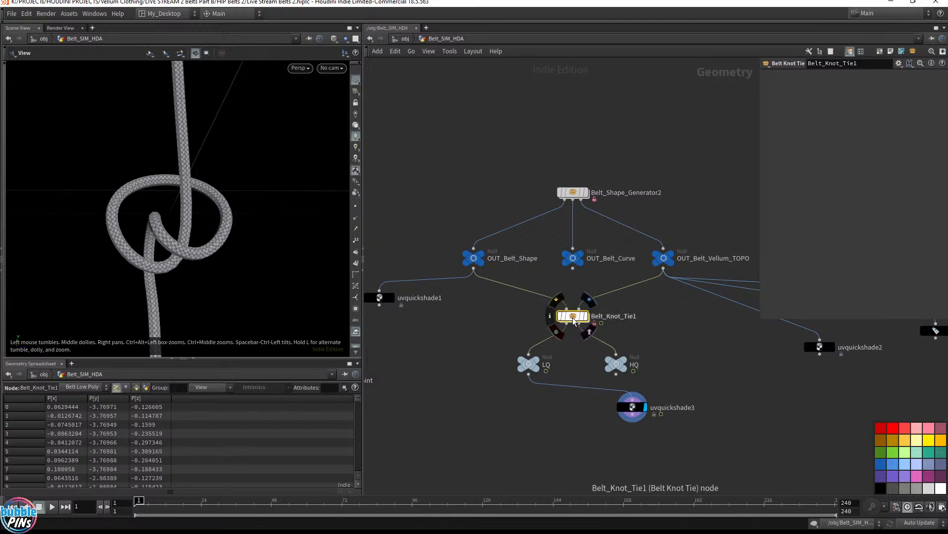
double_click(573, 316)
left_click_drag(458, 103, 721, 426)
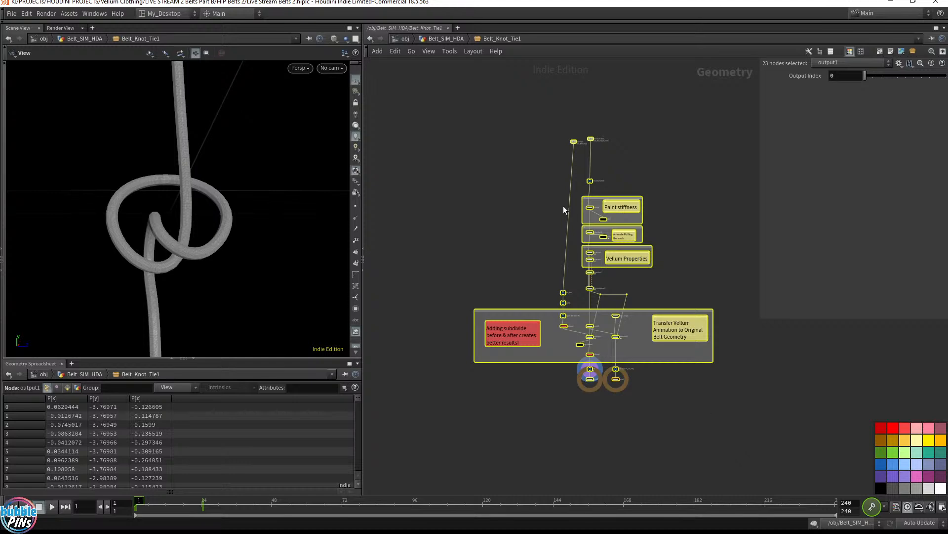
- Leave the knot tie network, open OLD_improved_Belt from the object level, and survey its complete node chain
left_click(434, 39)
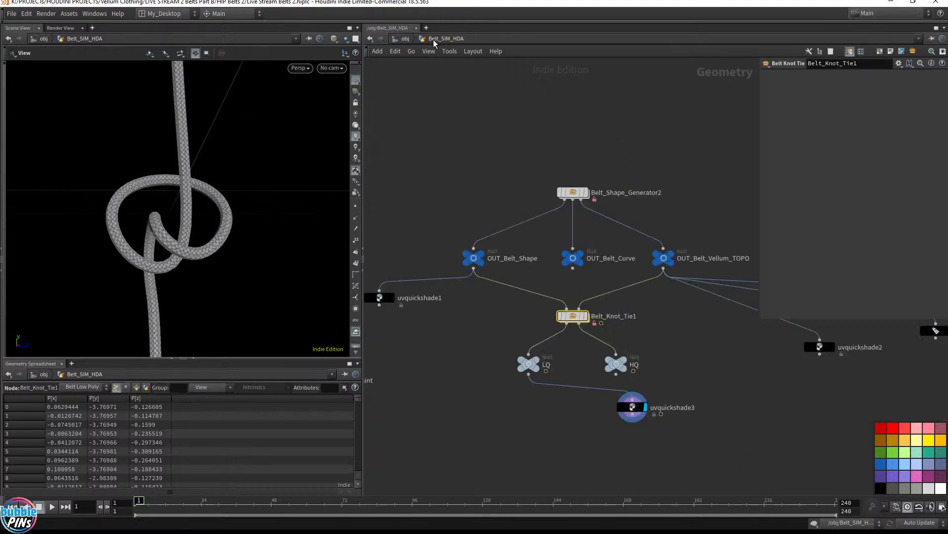
left_click(405, 38)
left_click_drag(501, 238, 587, 292)
double_click(529, 259)
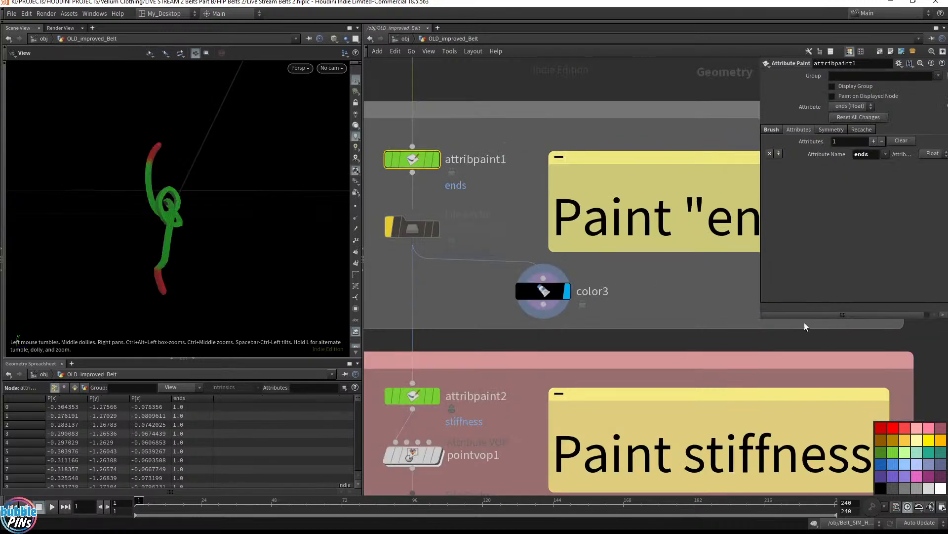
scroll(727, 300, "down", 10)
middle_click_drag(591, 244, 420, 194)
scroll(490, 226, "up", 2)
left_click_drag(437, 76, 736, 489)
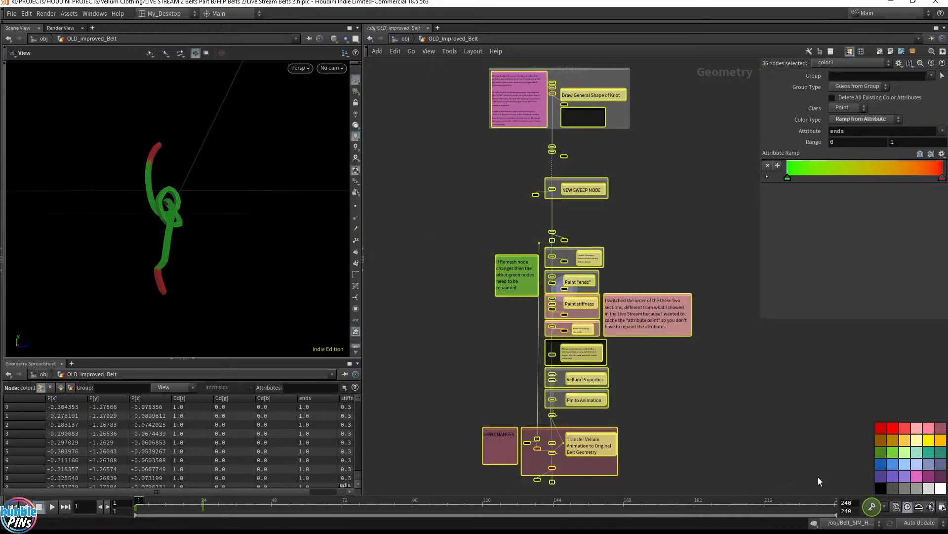
left_click(689, 375)
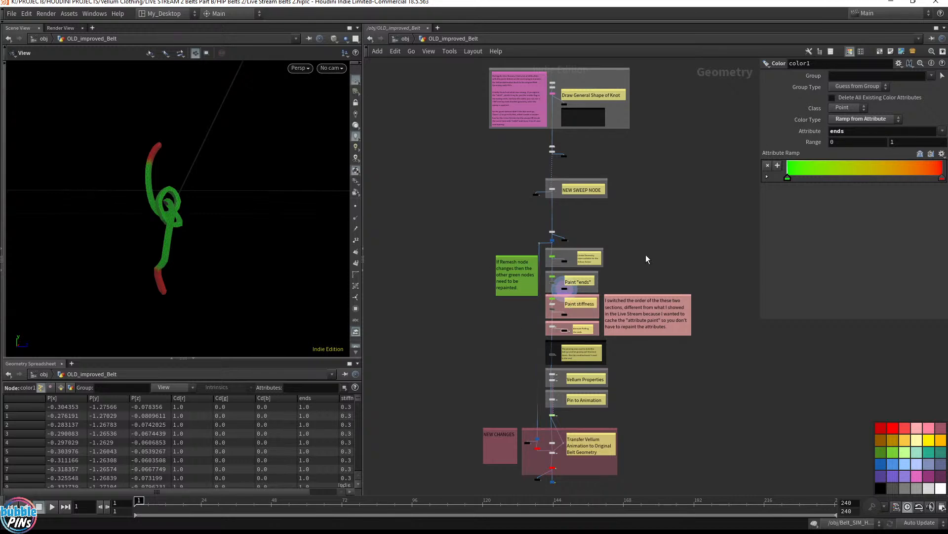
left_click(404, 39)
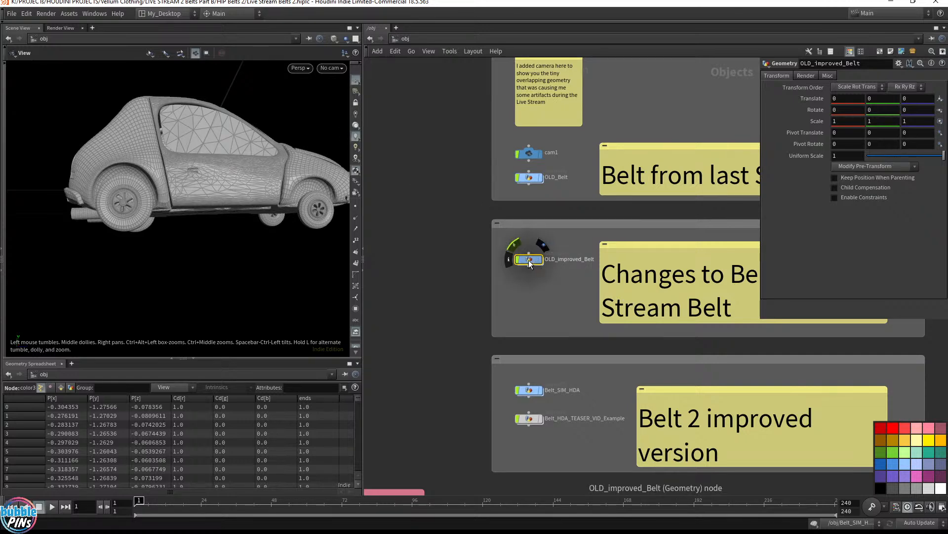
left_click(432, 239)
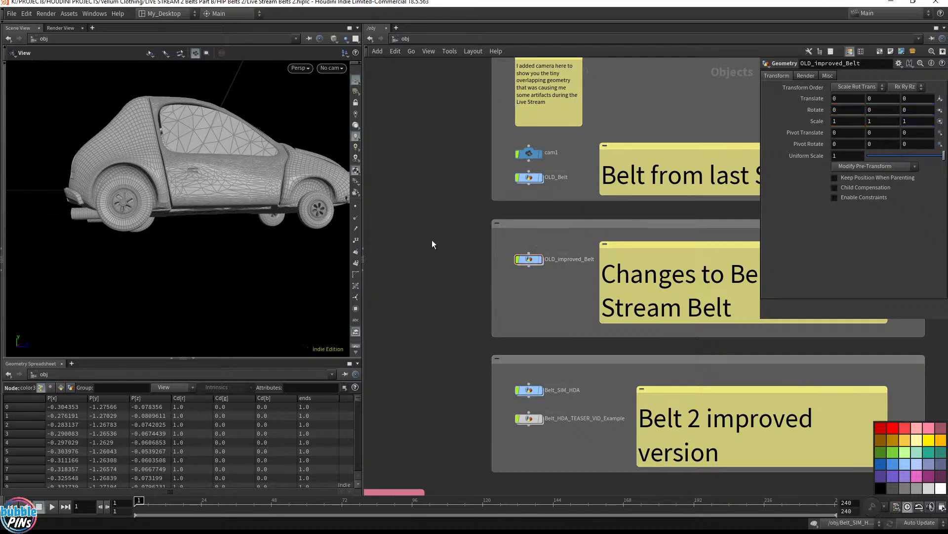
double_click(526, 261)
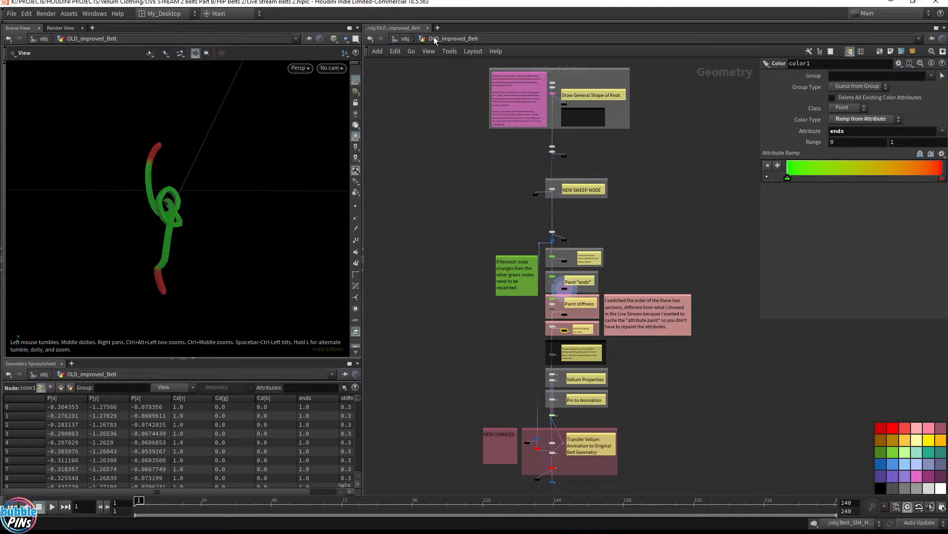
left_click(404, 38)
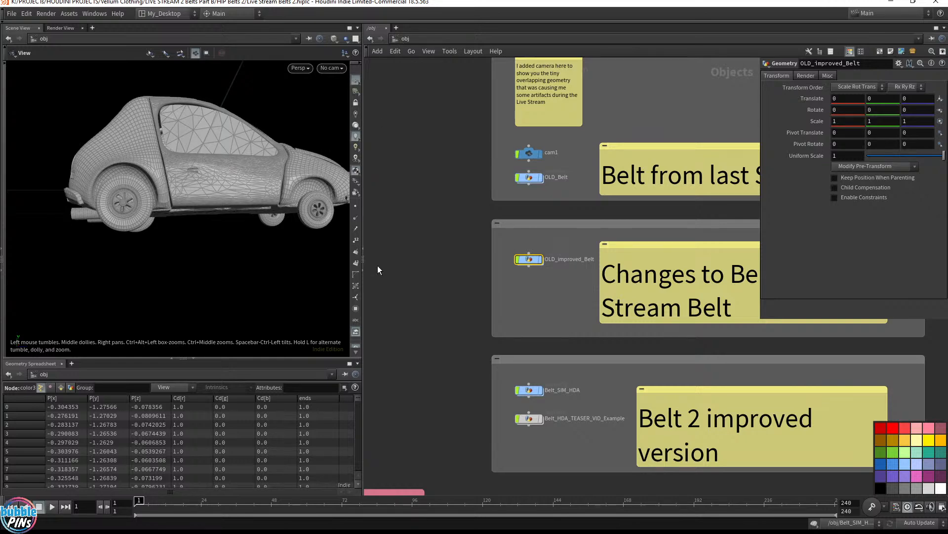
key("Tab")
type("b")
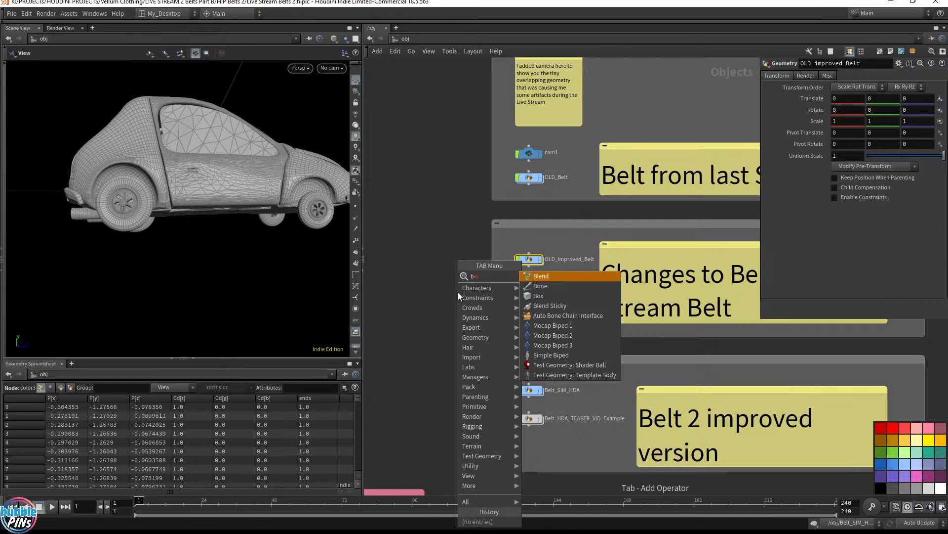
left_click(431, 271)
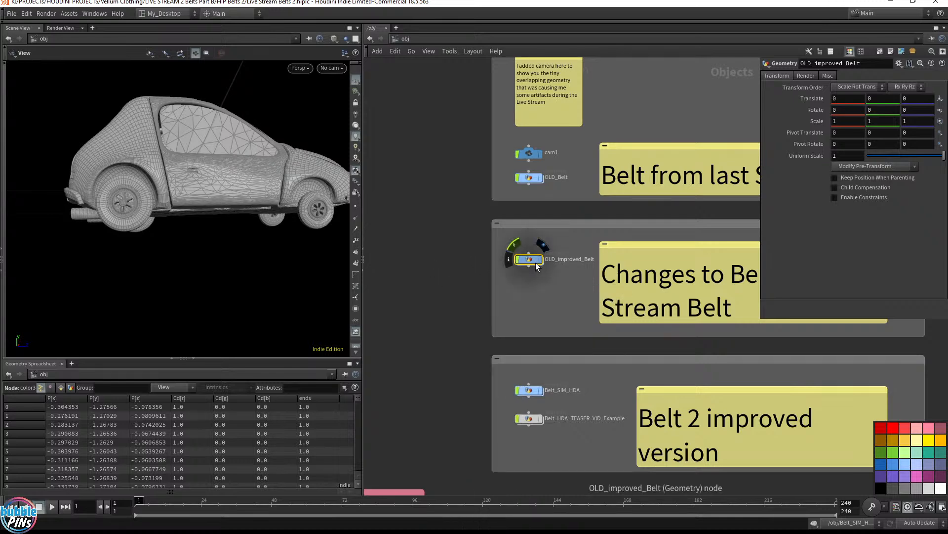
double_click(530, 259)
key("Tab")
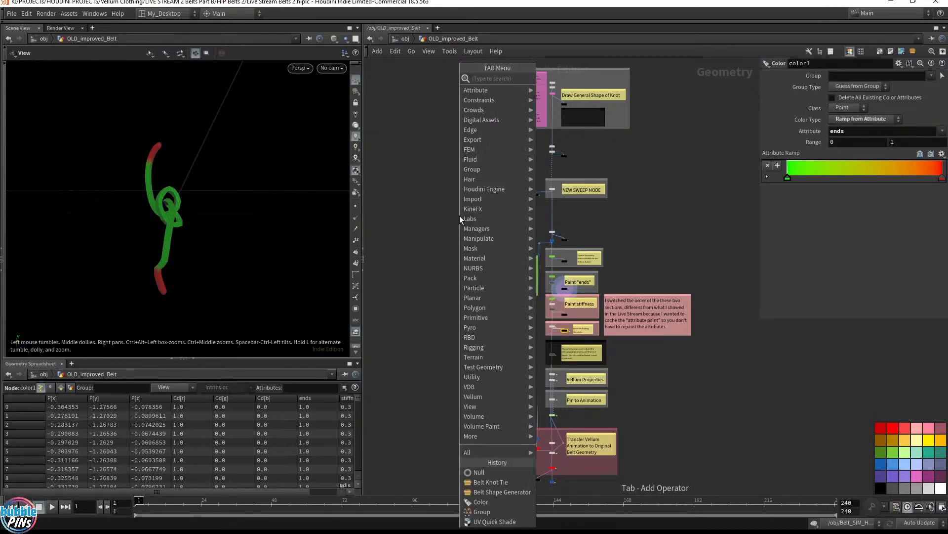
type("belt")
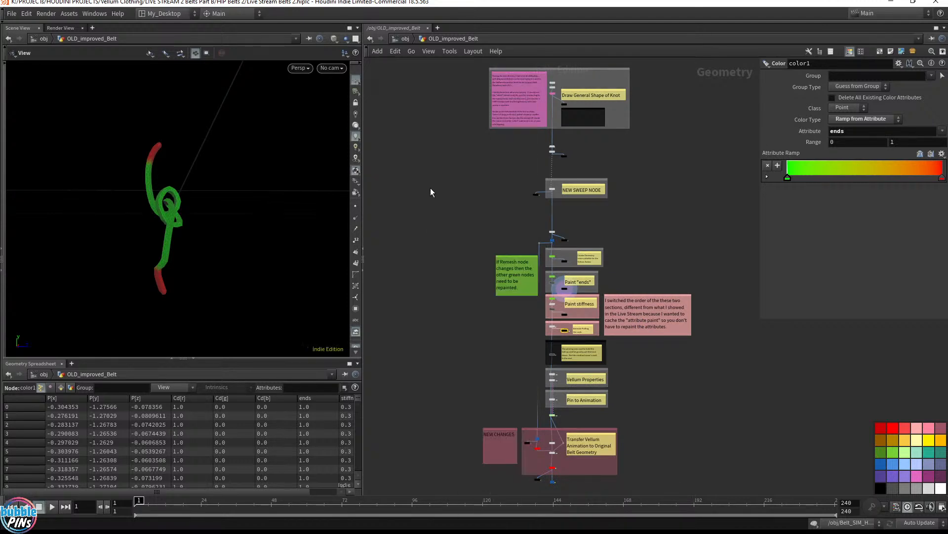
- Add a Subnetwork node in the empty area beside the OLD_improved_Belt node chain
key("Tab")
type("su")
type("net")
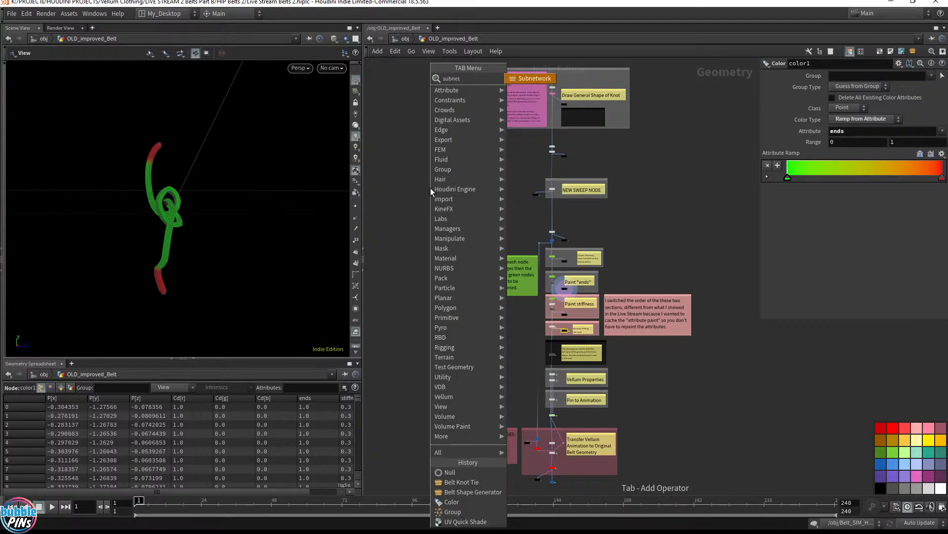
key("Return")
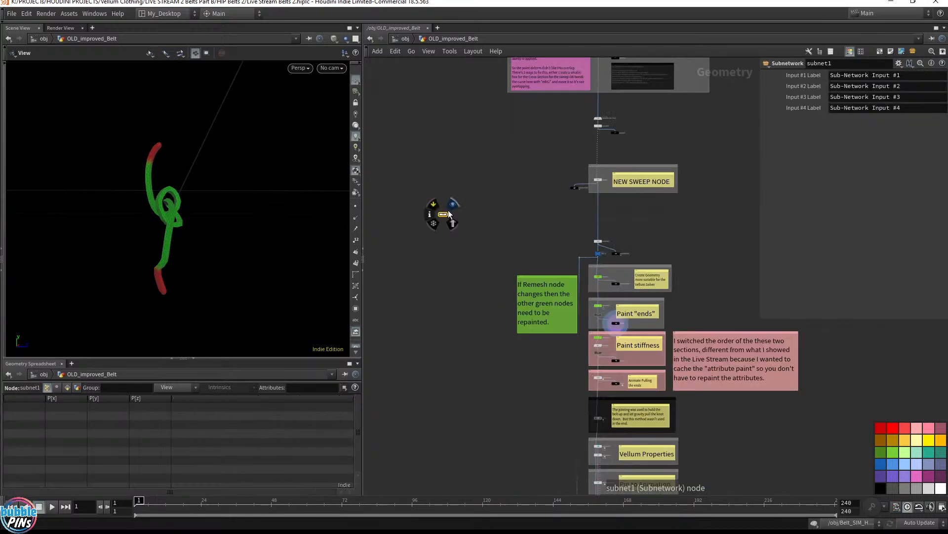
left_click(447, 212)
scroll(575, 257, "down", 6)
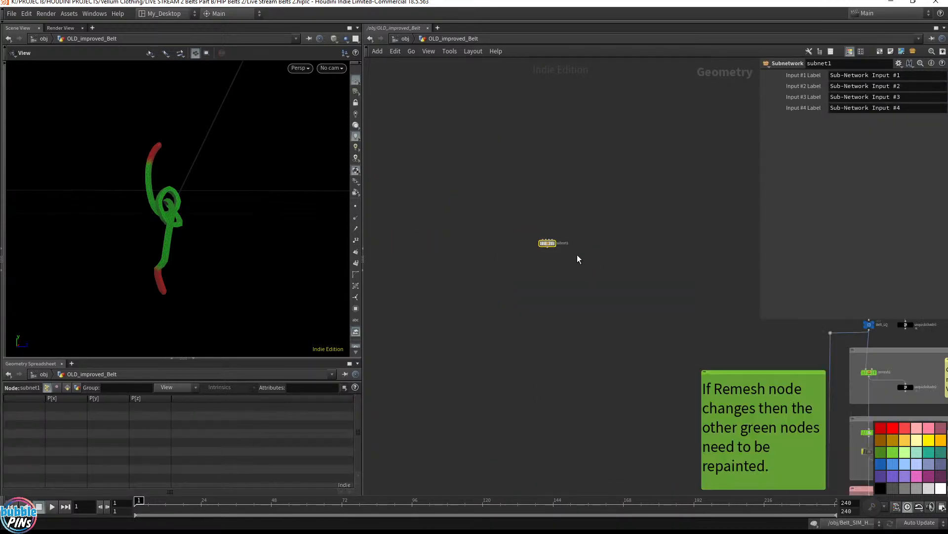
left_click_drag(549, 251, 643, 248)
middle_click_drag(670, 251, 571, 241)
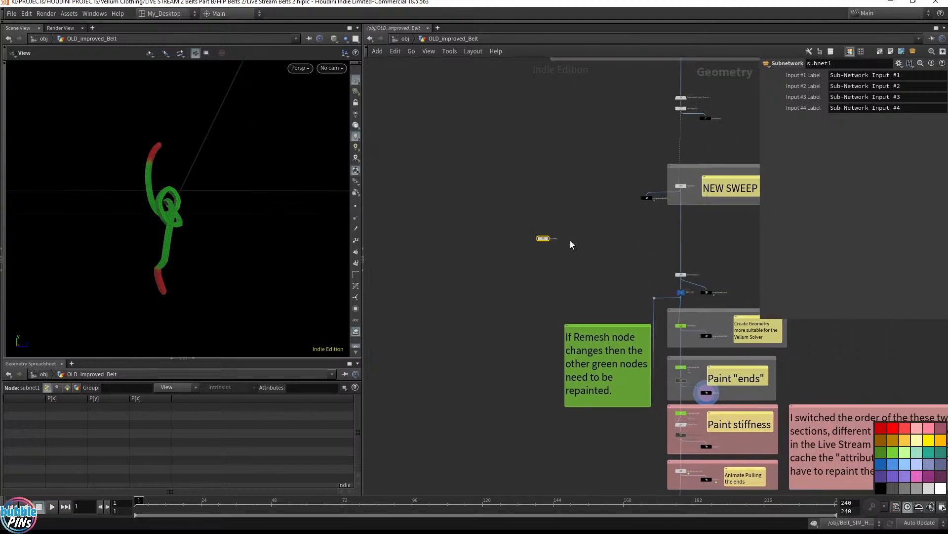
scroll(571, 242, "up", 6)
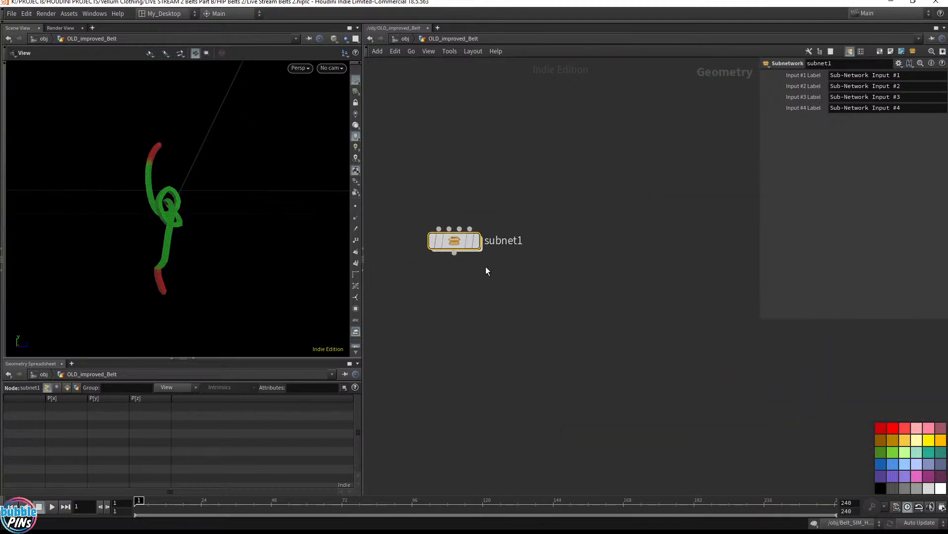
- Select the whole belt node chain with its network boxes and notes, excluding subnet1, and copy it
scroll(543, 275, "down", 10)
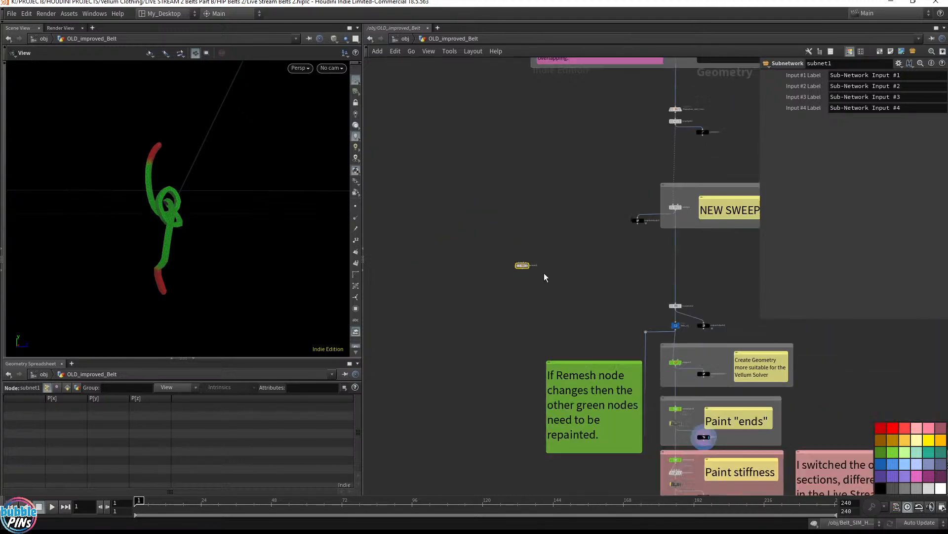
left_click_drag(568, 181, 659, 410)
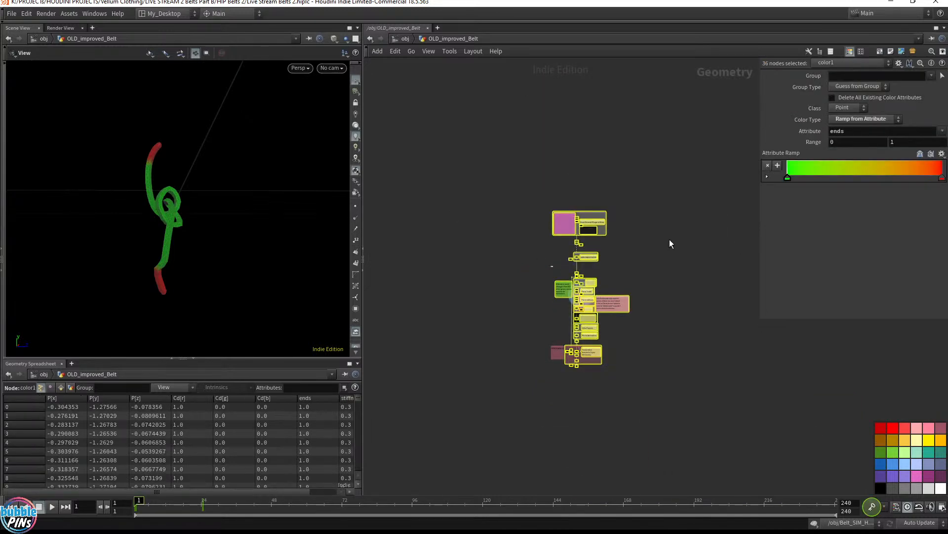
scroll(568, 269, "up", 5)
scroll(538, 267, "up", 6)
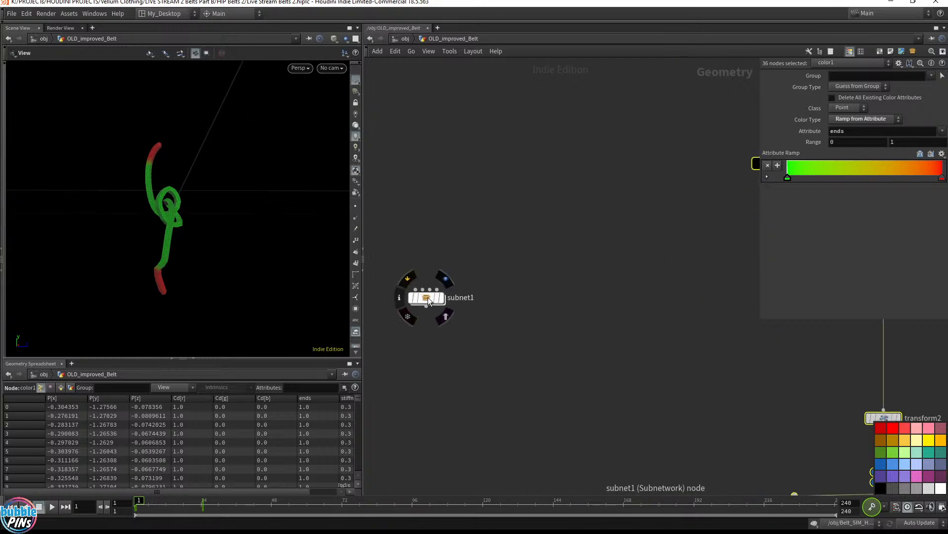
scroll(629, 295, "down", 4)
scroll(642, 296, "down", 3)
key("ctrl+c")
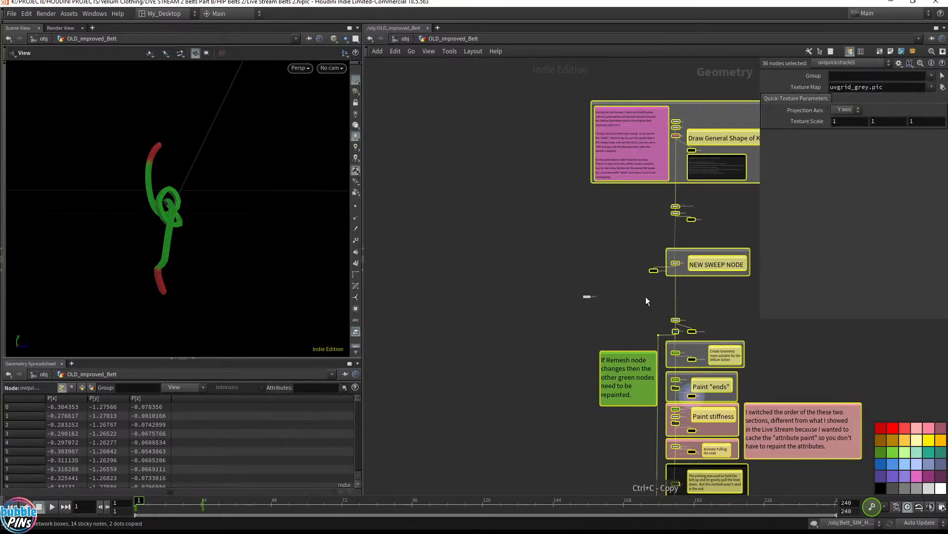
- Open subnet1 and move output0 far below the sub-network inputs to make room for the belt nodes
scroll(638, 299, "up", 5)
scroll(624, 304, "up", 4)
middle_click_drag(449, 262, 546, 265)
double_click(467, 263)
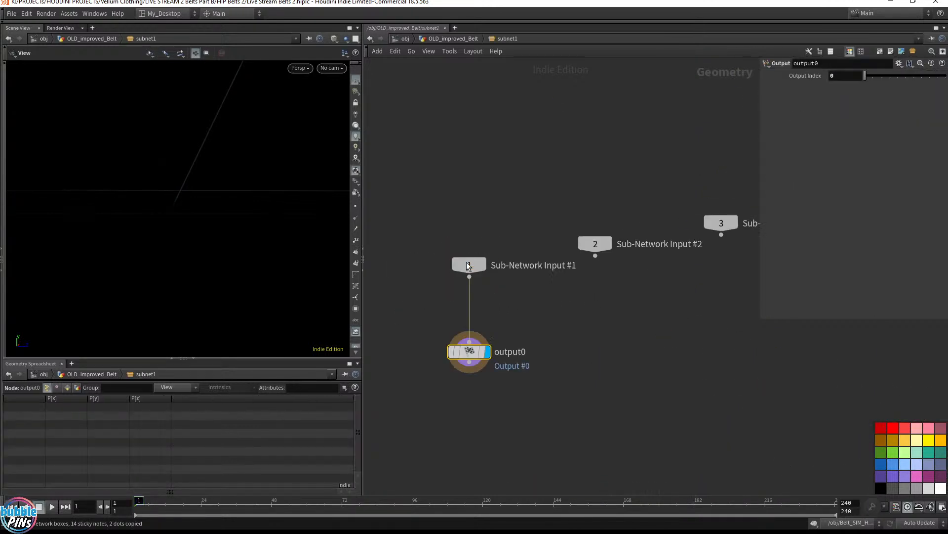
scroll(609, 305, "down", 6)
middle_click_drag(636, 299, 606, 114)
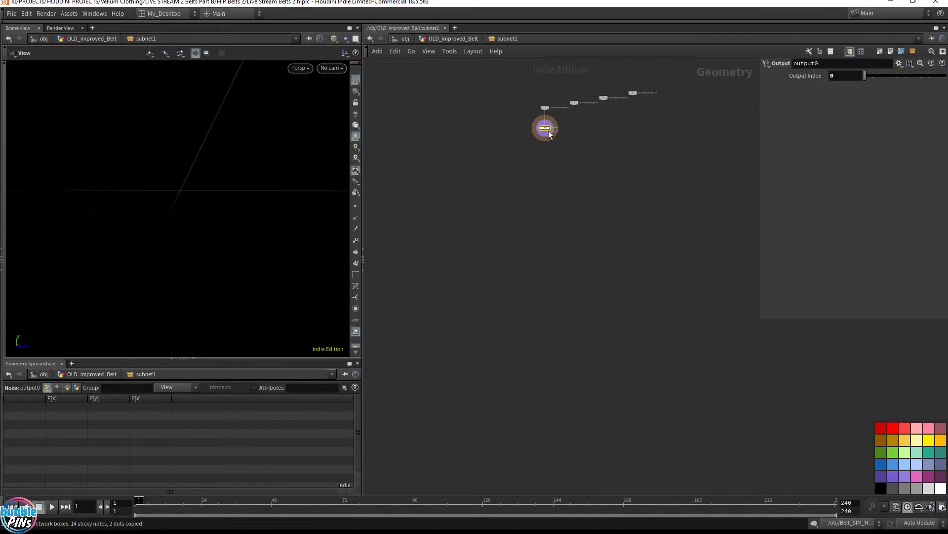
left_click_drag(545, 130, 550, 477)
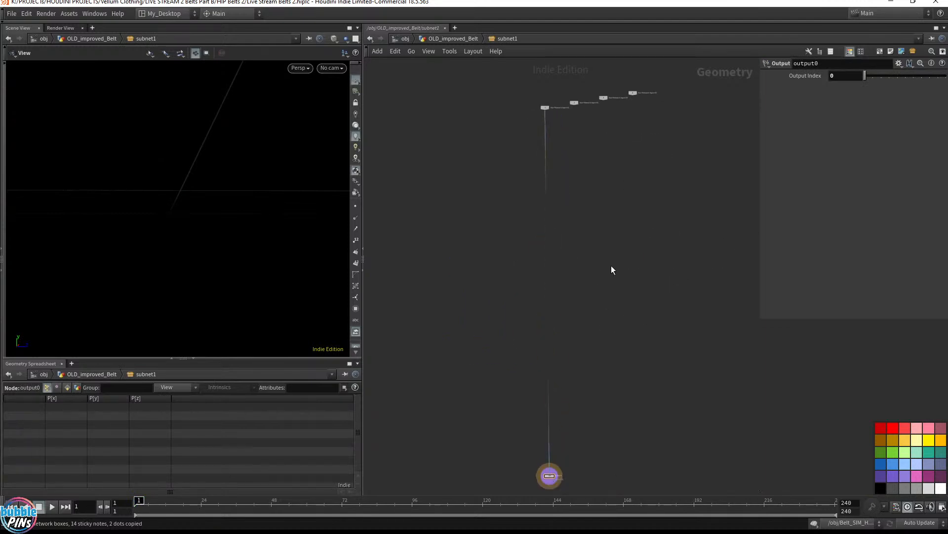
- Paste the copied belt nodes into subnet1 and move them clear of the sub-network inputs and output0
key("ctrl+v")
middle_click_drag(435, 317, 507, 109)
scroll(526, 272, "down", 7)
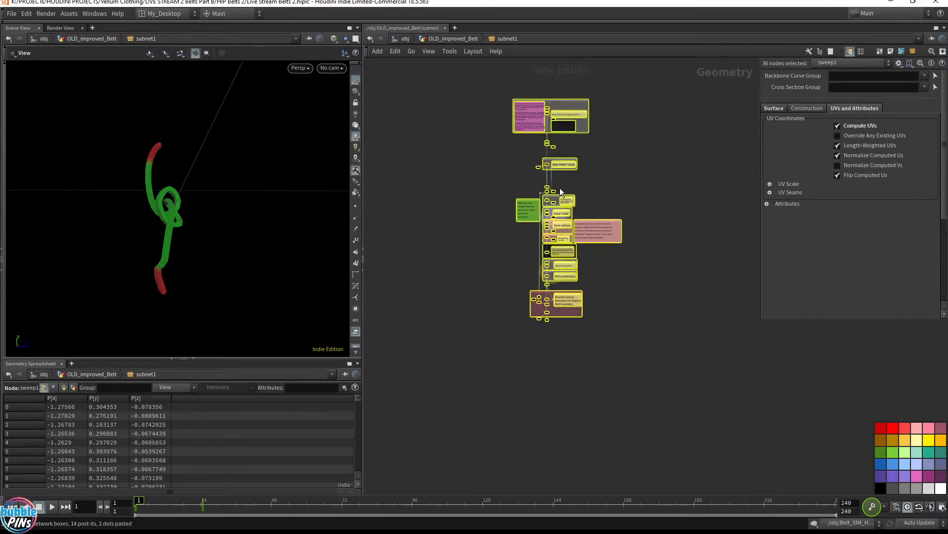
left_click_drag(566, 101, 663, 106)
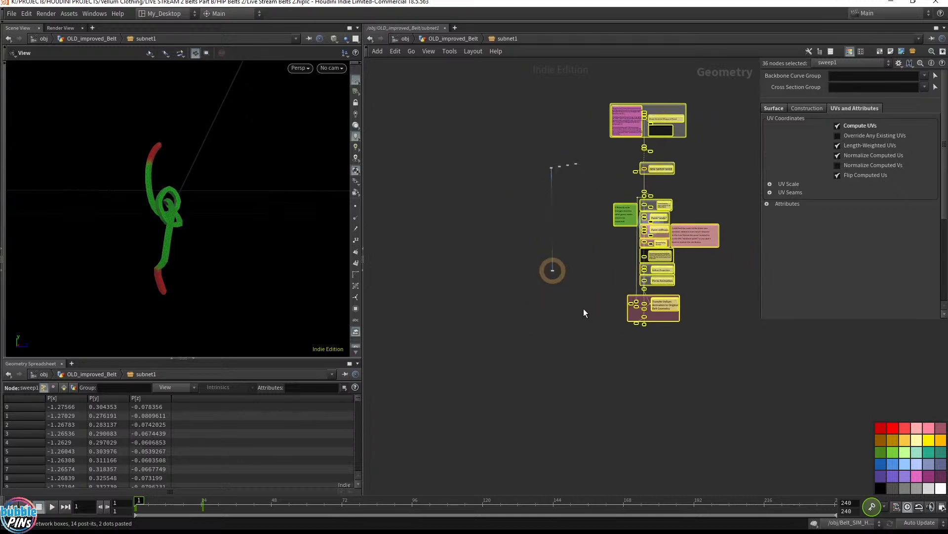
- Move output0 to the lower end of the pasted belt chain, near the OUT null
left_click(583, 309)
scroll(582, 300, "up", 6)
left_click_drag(462, 251, 542, 192)
left_click_drag(495, 212, 746, 408)
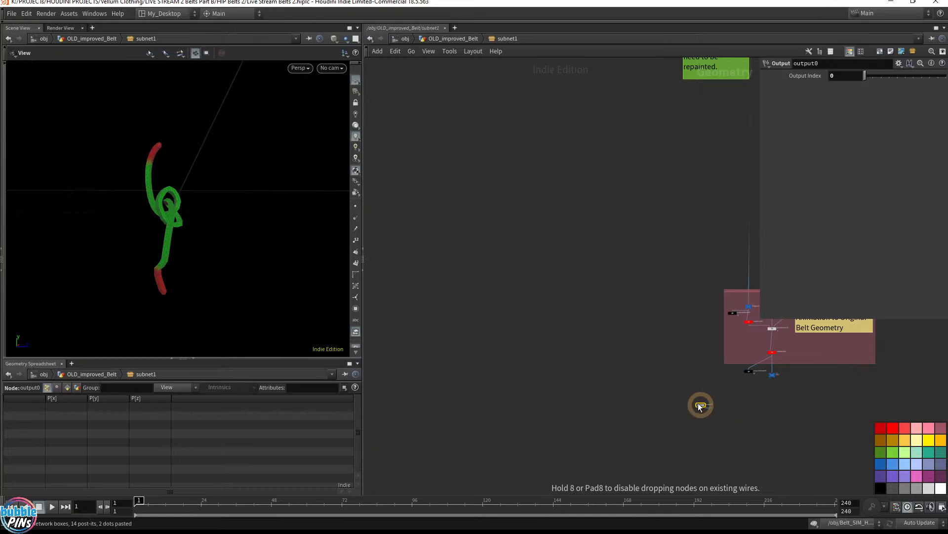
scroll(760, 404, "up", 5)
middle_click_drag(758, 403, 575, 329)
- Wire the OUT null into output0, align output0 directly beneath it, and display output0
left_click_drag(421, 333, 506, 329)
scroll(638, 278, "up", 5)
left_click(541, 245)
middle_click_drag(502, 296, 583, 288)
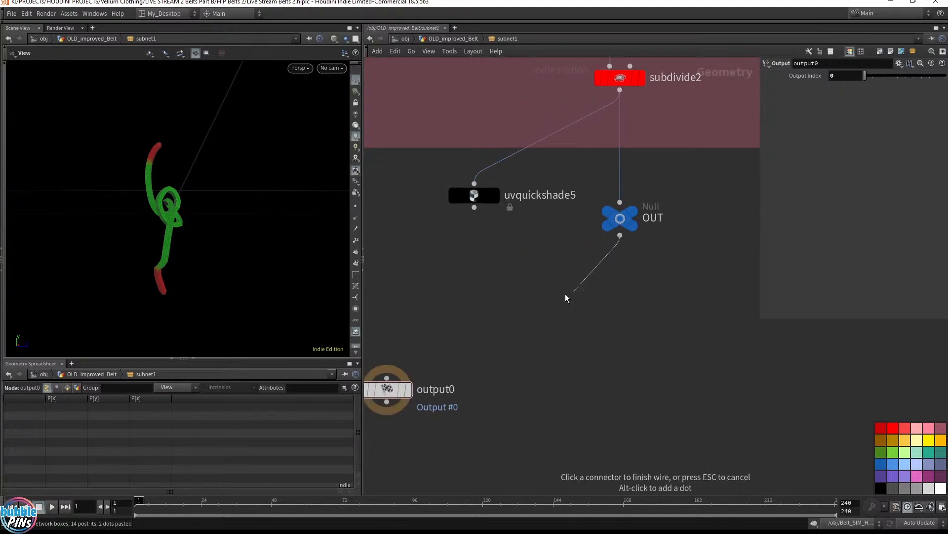
left_click(391, 389)
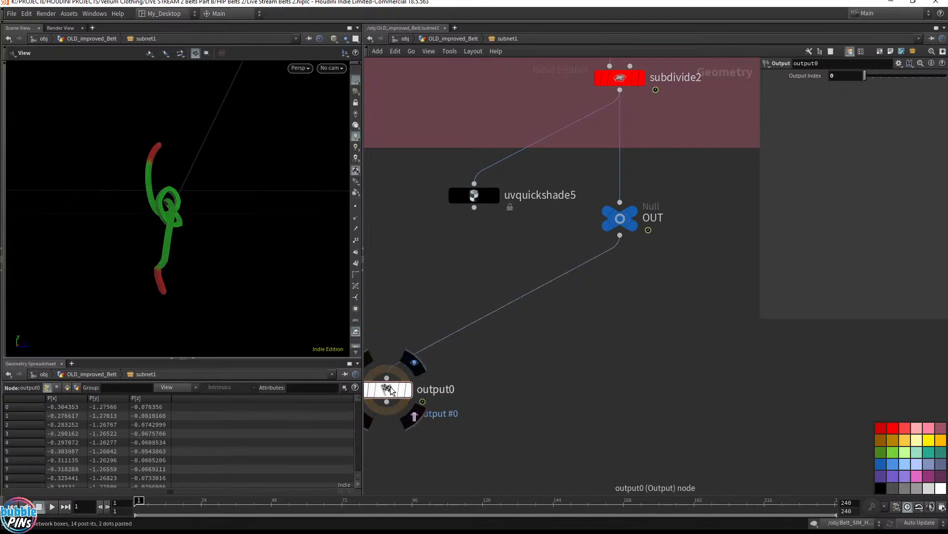
left_click_drag(391, 388, 623, 311)
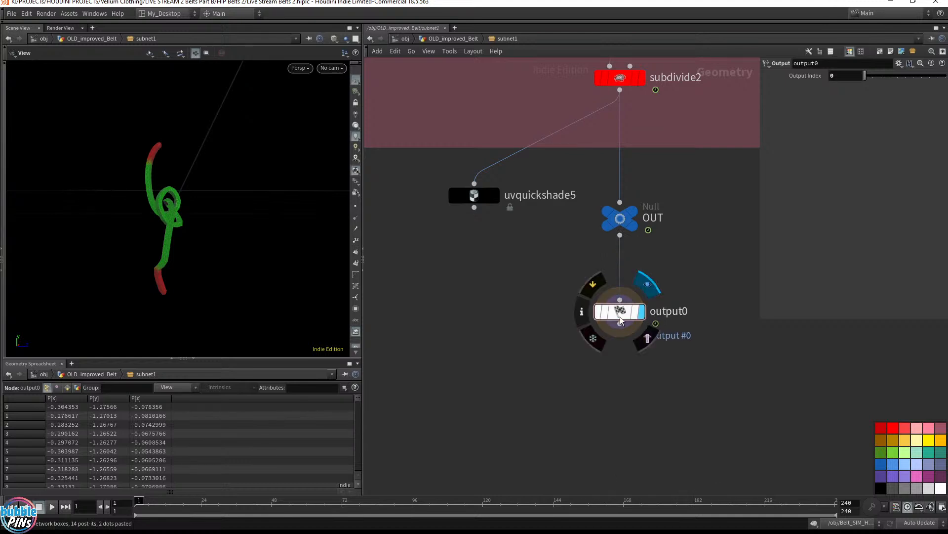
left_click(641, 311)
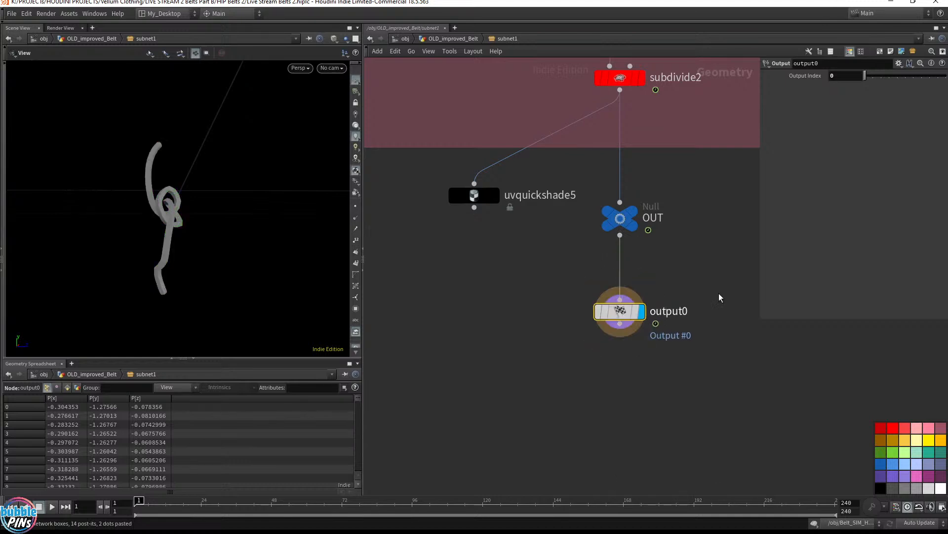
- Return to the OLD_improved_Belt network, display subnet1, and inspect its belt knot from another angle
left_click(465, 38)
left_click(492, 265)
left_click_drag(277, 197, 178, 192)
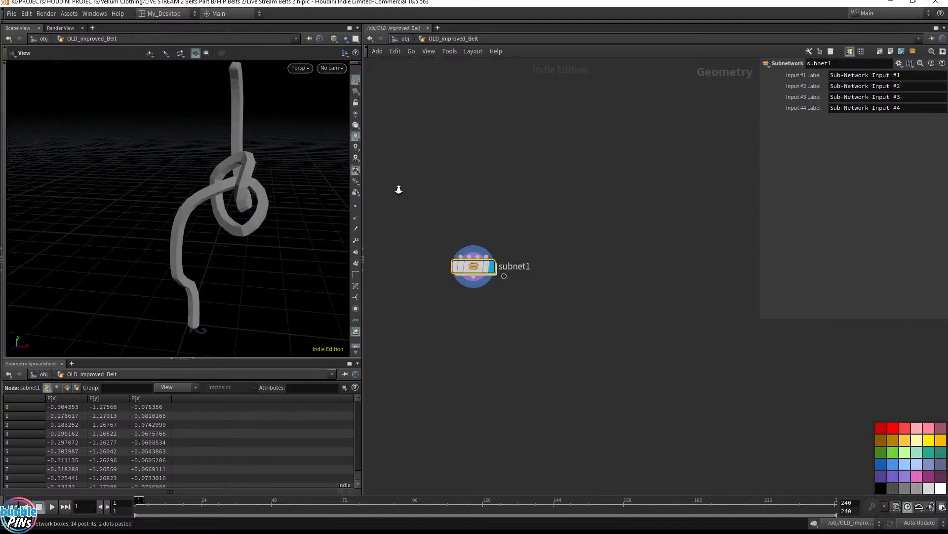
- View subnet1's contents, close its Edit Parameter Interface window without changes, and return to OLD_improved_Belt
double_click(473, 266)
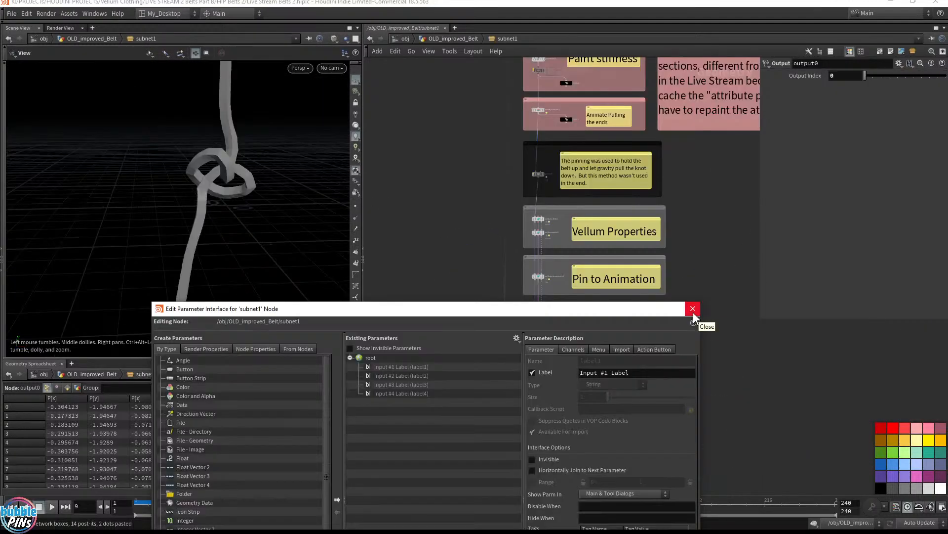
left_click(697, 309)
left_click(453, 40)
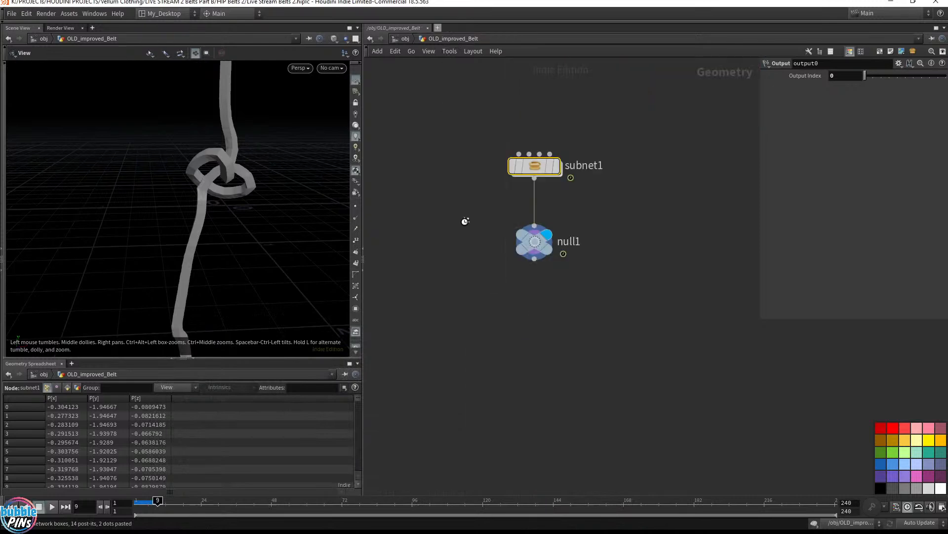
mouse_move(559, 172)
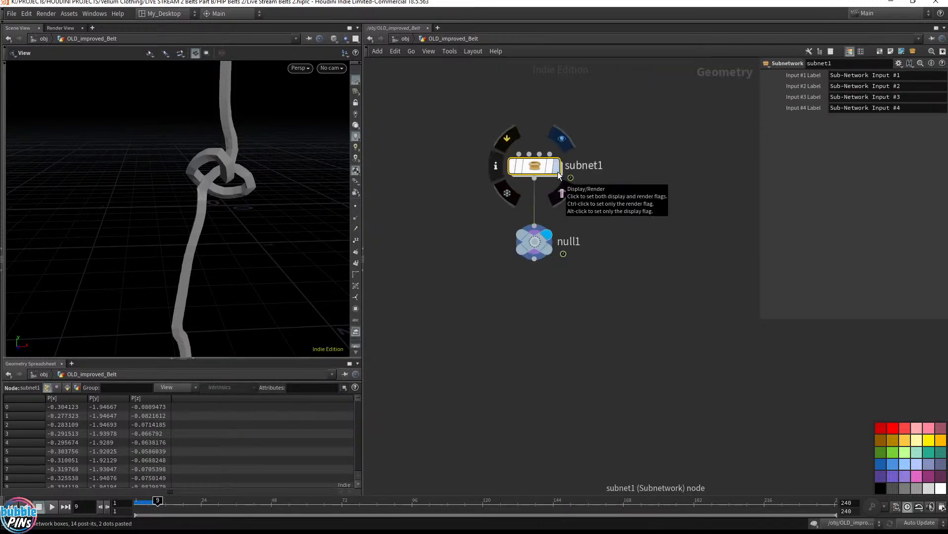
- Widen the network pane and rename the subnet1 node to myBelt
left_click_drag(363, 247, 322, 247)
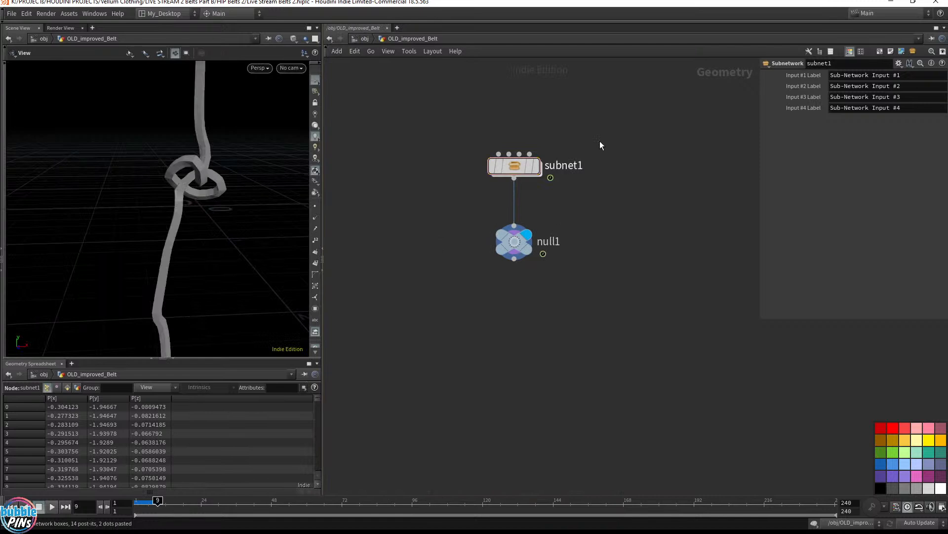
left_click(520, 166)
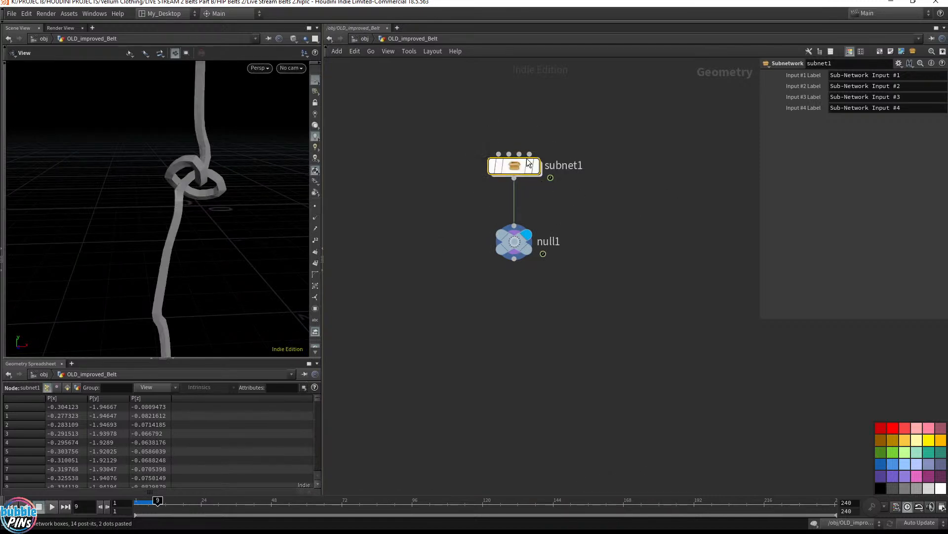
double_click(573, 167)
left_click(577, 237)
left_click_drag(437, 194, 573, 139)
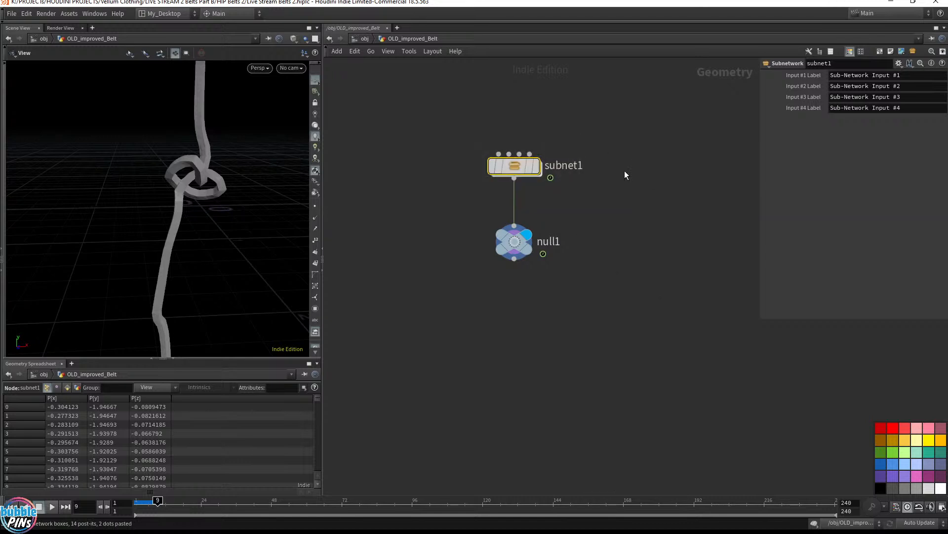
double_click(577, 171)
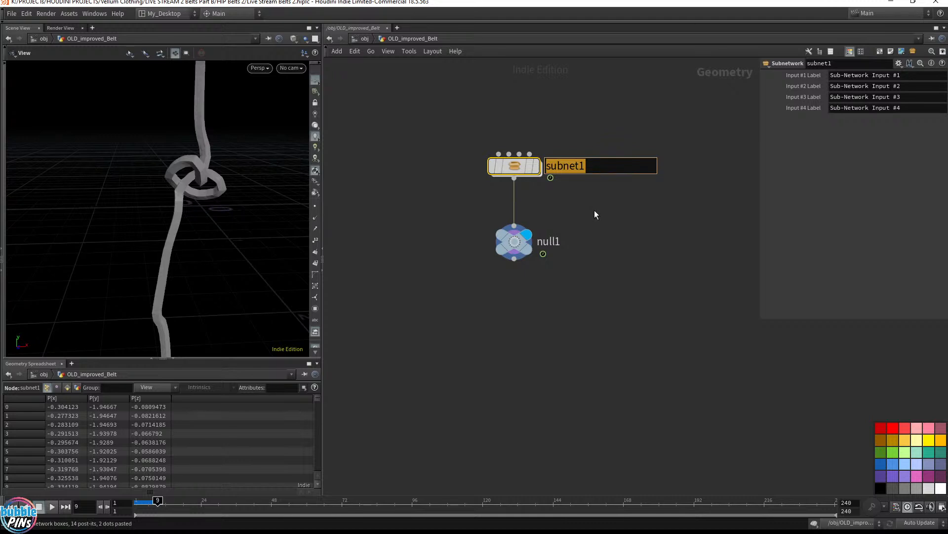
type("myBelt")
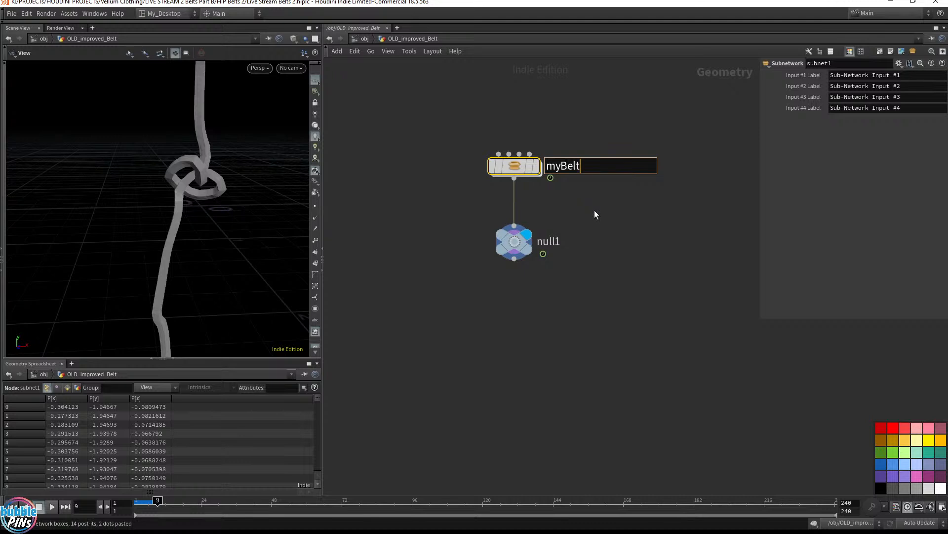
key("Return")
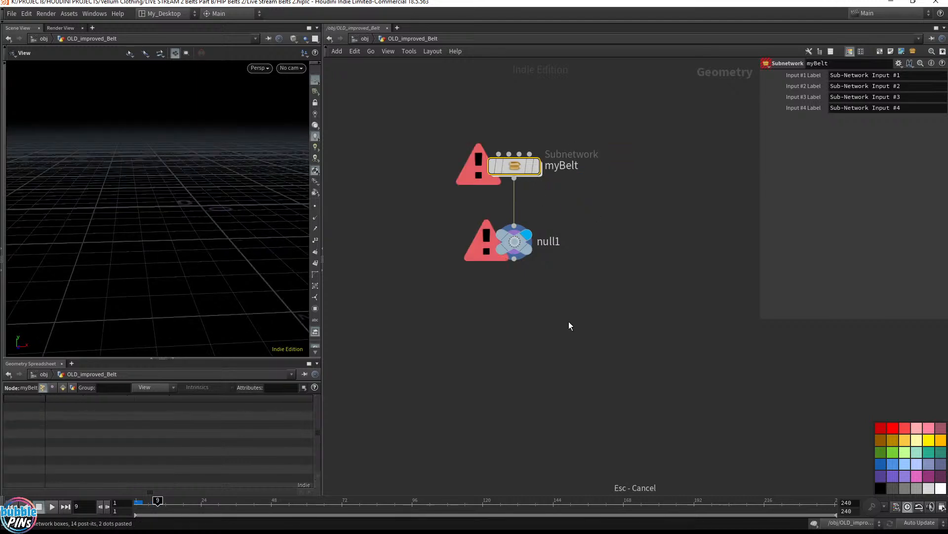
- Return the timeline to frame 1 and save the scene file
left_click(139, 503)
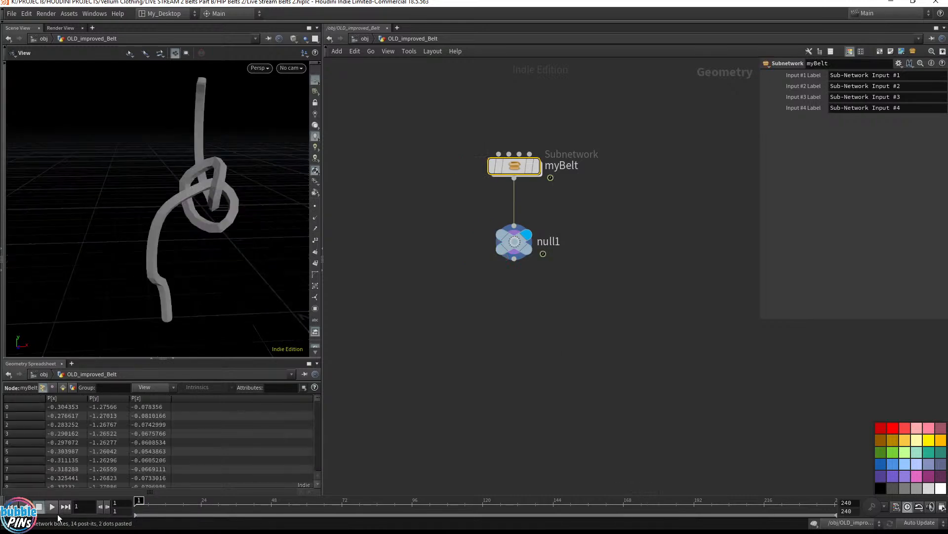
key("ctrl+s")
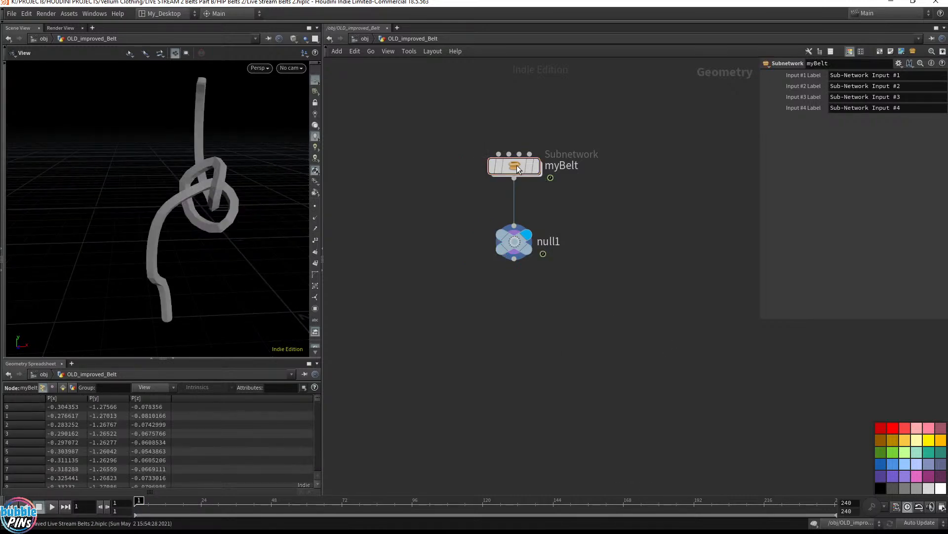
- Start a new digital asset from myBelt, copy the myBelt HDA folder path from File Explorer, and set the operator name to MyBelt
right_click(516, 167)
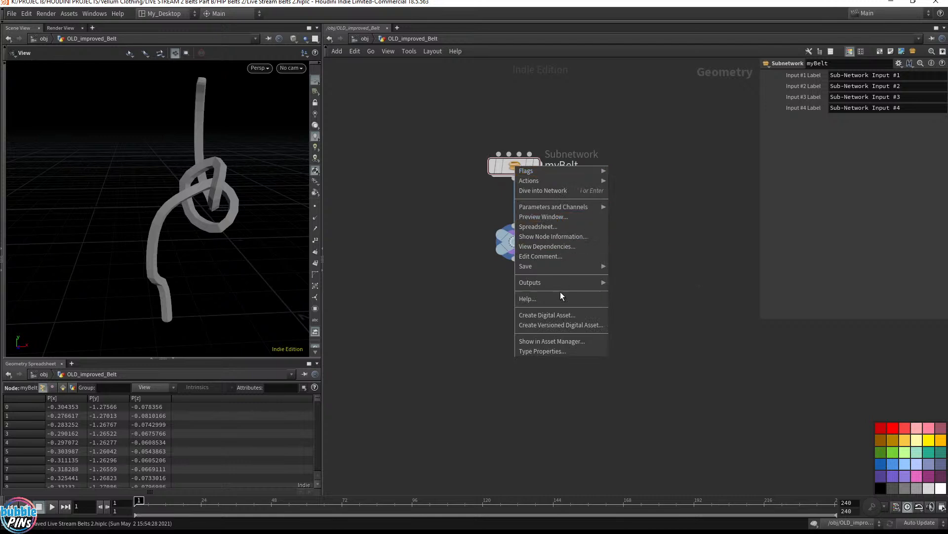
left_click(554, 316)
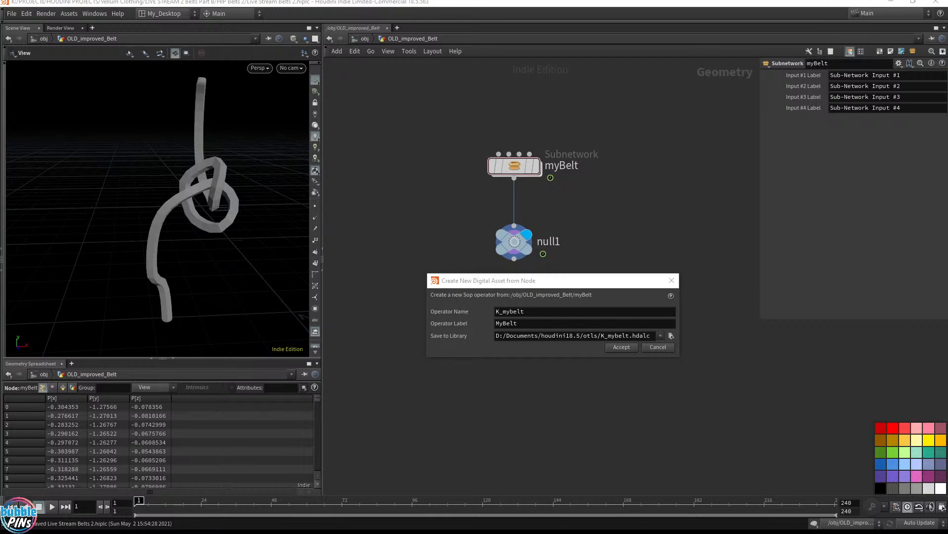
left_click_drag(946, 316, 250, 179)
left_click(146, 214)
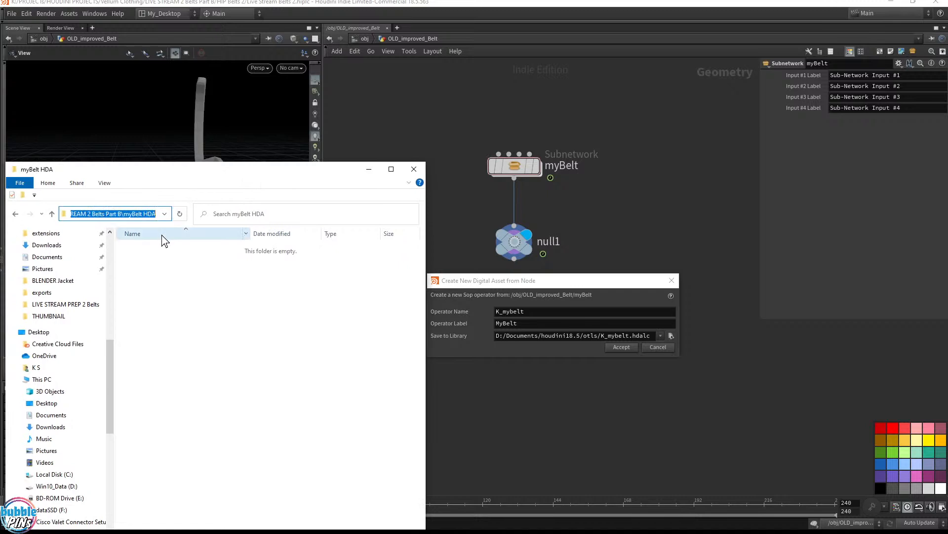
left_click(592, 387)
double_click(539, 315)
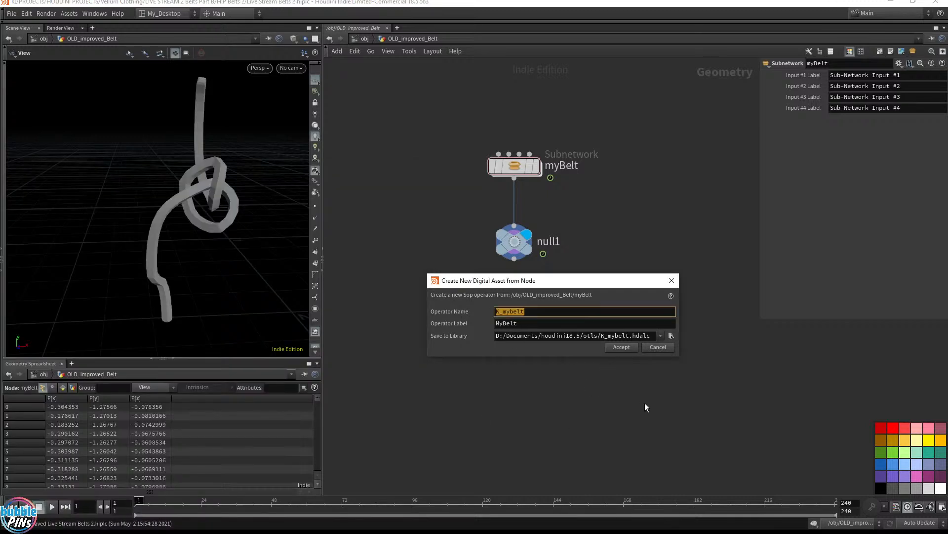
type("MyBelt")
- Browse the asset's save location to the copied myBelt HDA folder and name the library file MyBelt.hdalc
left_click(671, 335)
left_click(647, 230)
key("ctrl+a")
key("ctrl+v")
key("Return")
triple_click(627, 434)
type("MyBelt")
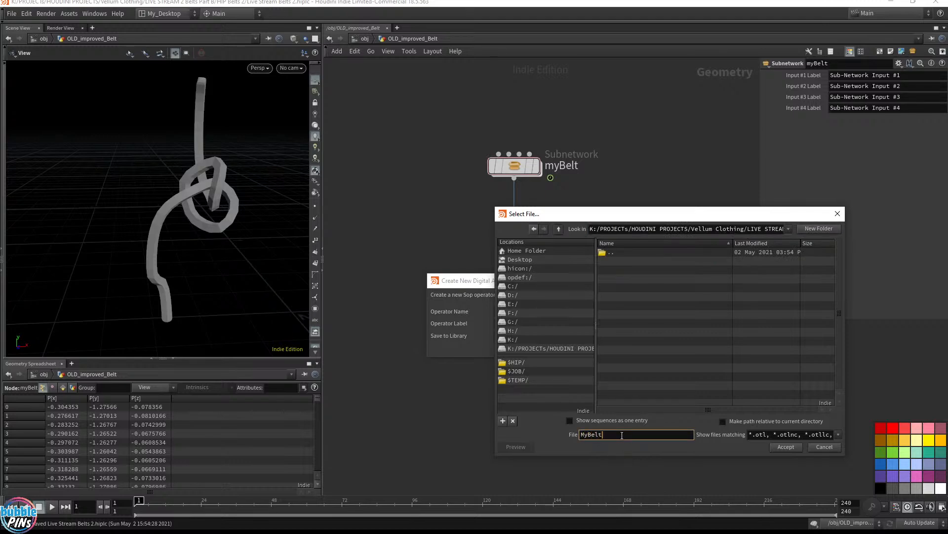
- Confirm the MyBelt.hdalc library file, create the digital asset, and accept its operator type properties unchanged
left_click_drag(649, 220, 746, 204)
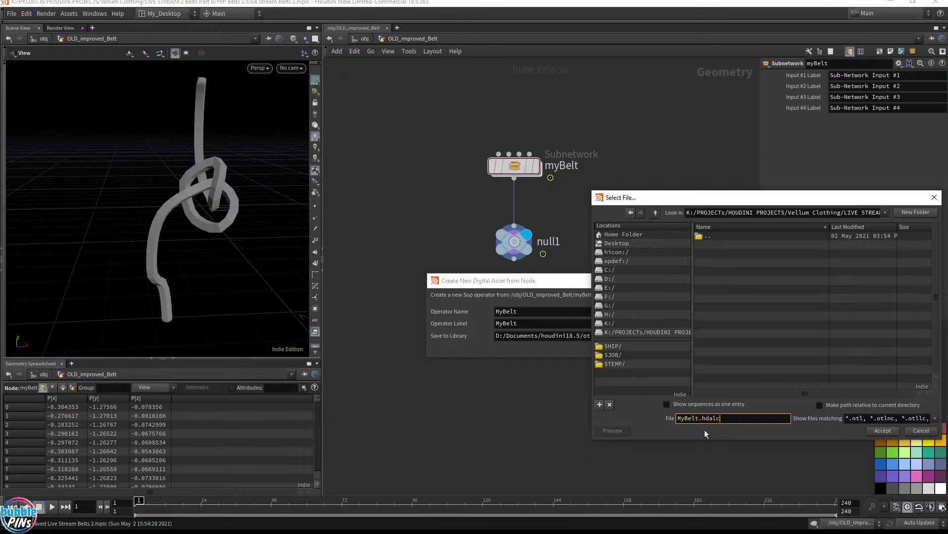
left_click_drag(691, 206, 749, 170)
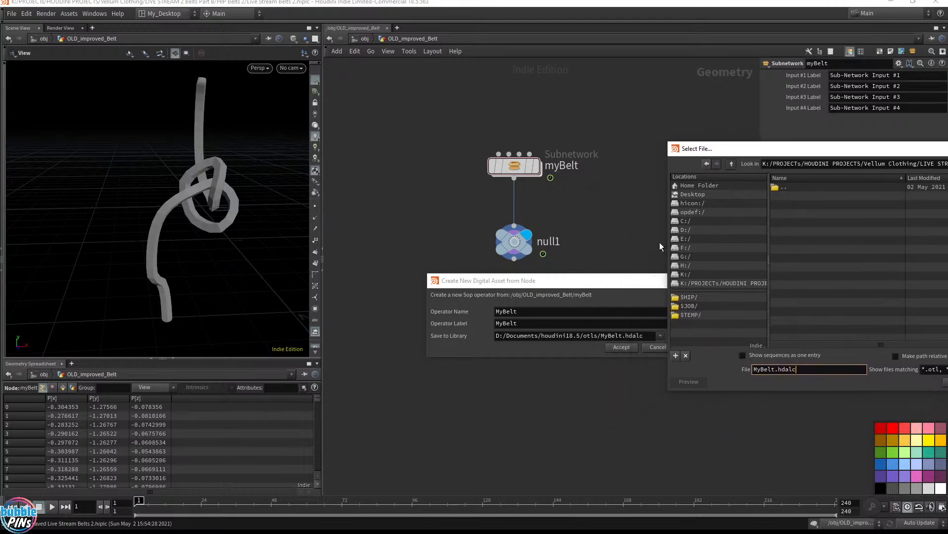
left_click_drag(592, 280, 529, 281)
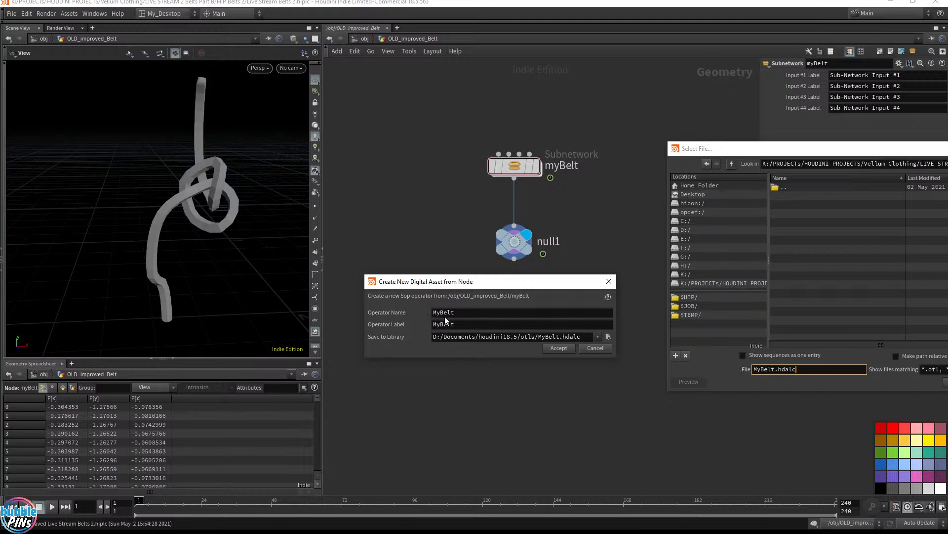
left_click_drag(754, 149, 661, 123)
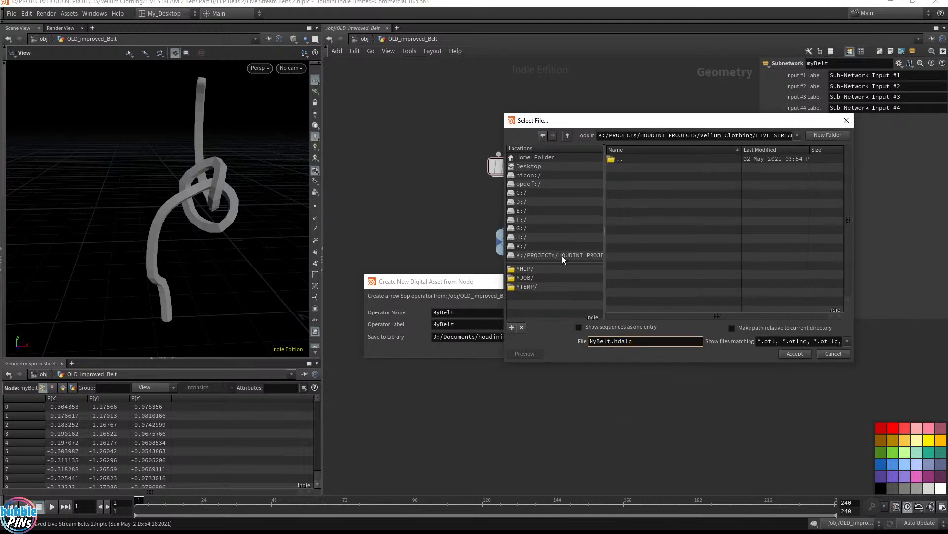
left_click(790, 354)
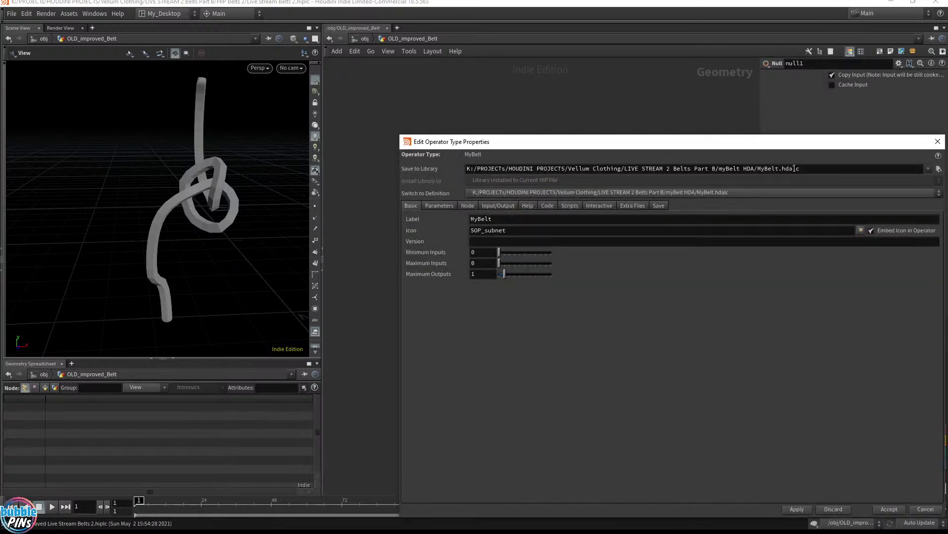
left_click_drag(818, 147, 599, 97)
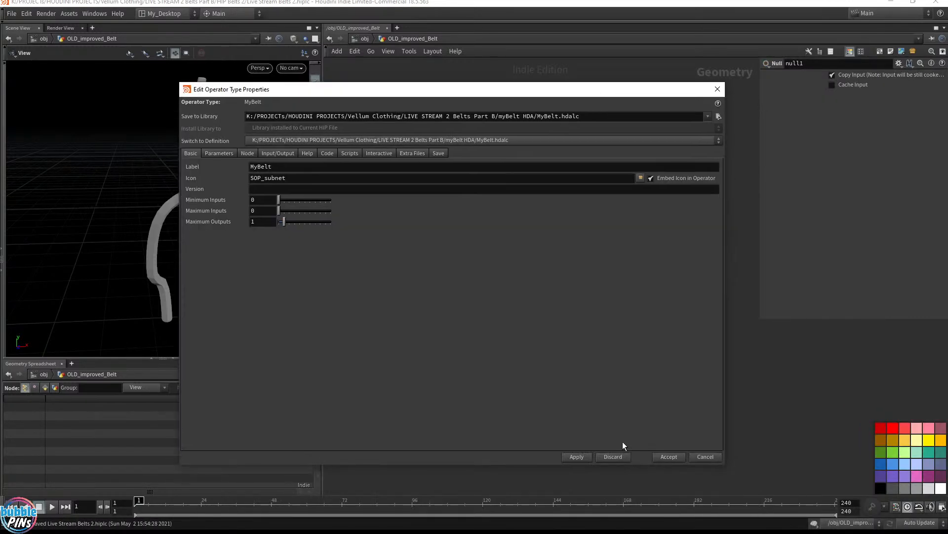
left_click(669, 456)
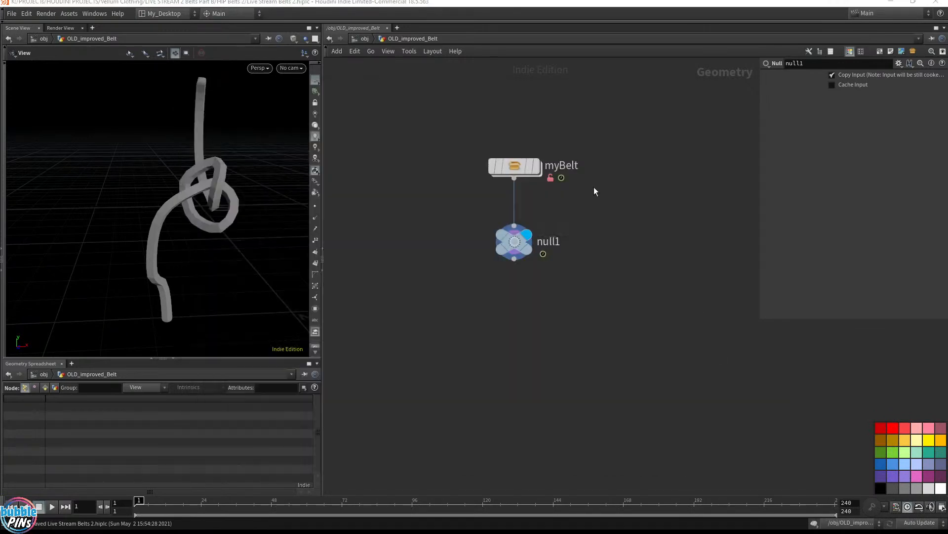
- Search the available nodes for "my" to check the MyBelt asset, without adding a node
key("Tab")
type("my")
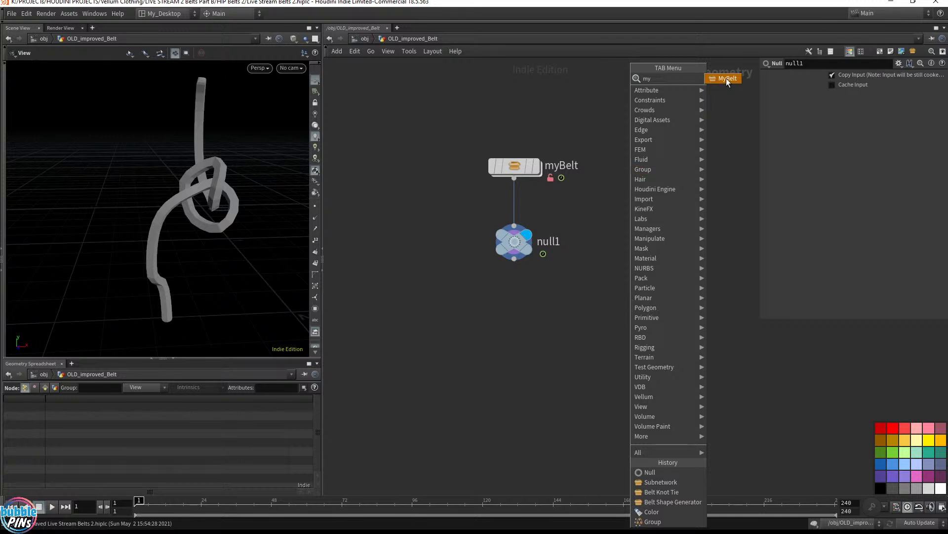
left_click(605, 94)
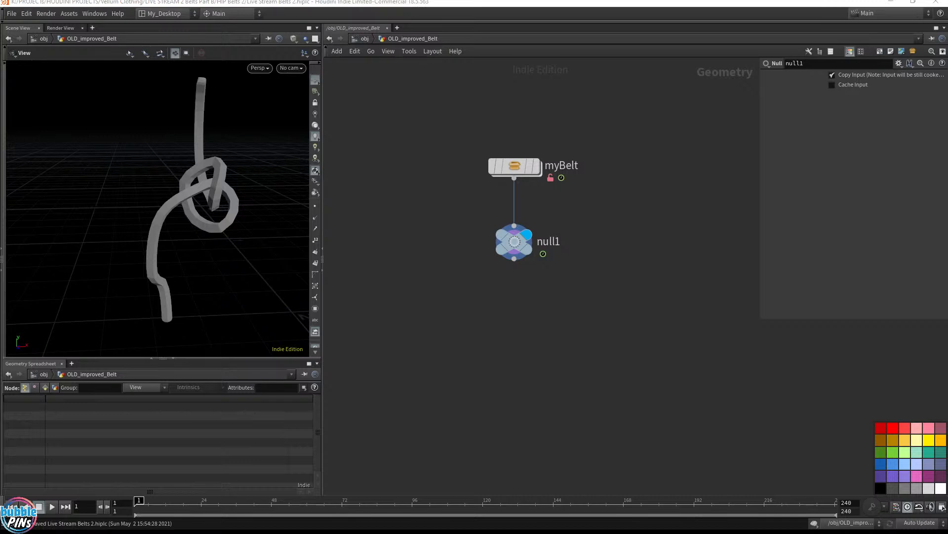
- Switch to File Explorer to examine the Belt Shape Generator and myBelt HDA folders, and check Houdini's option for installing an asset library
key("alt+Tab")
left_click_drag(265, 371, 233, 369)
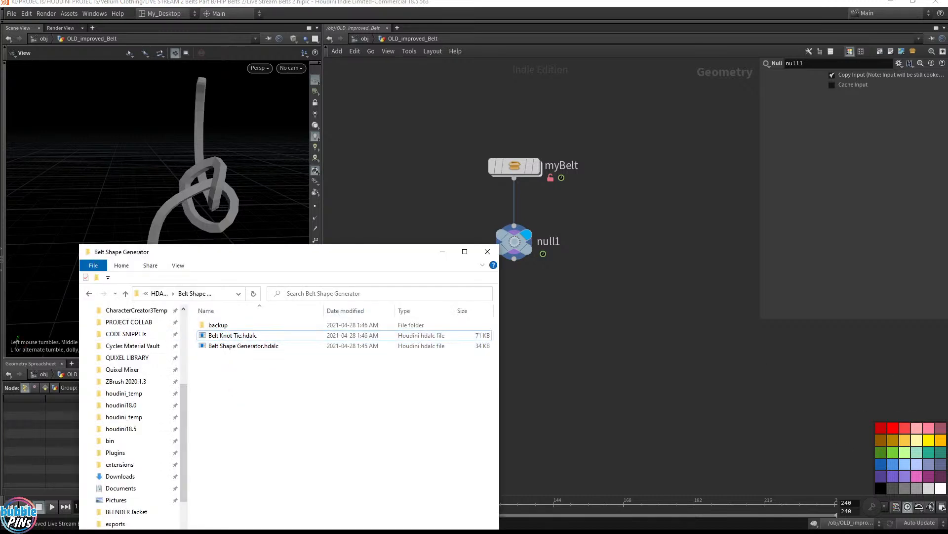
key("alt+Tab")
key("alt+Tab")
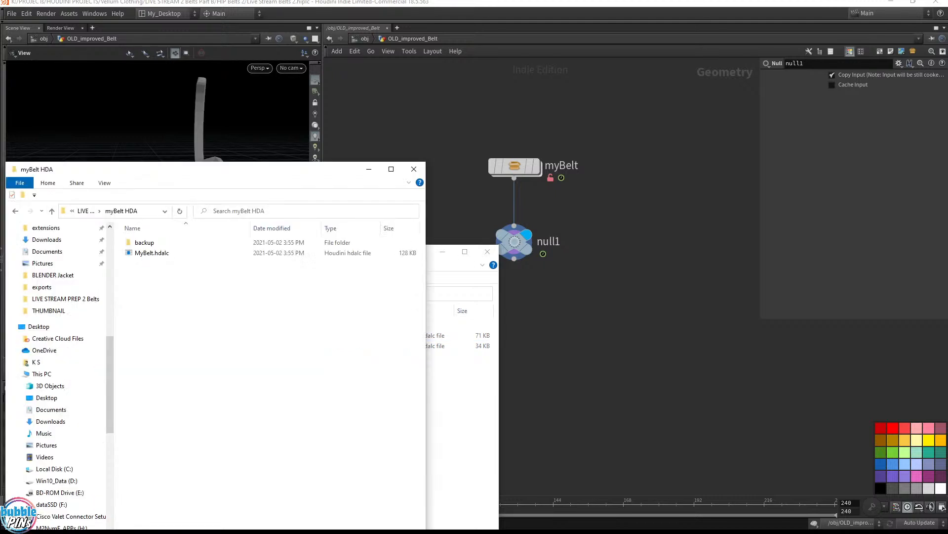
left_click_drag(222, 311, 153, 255)
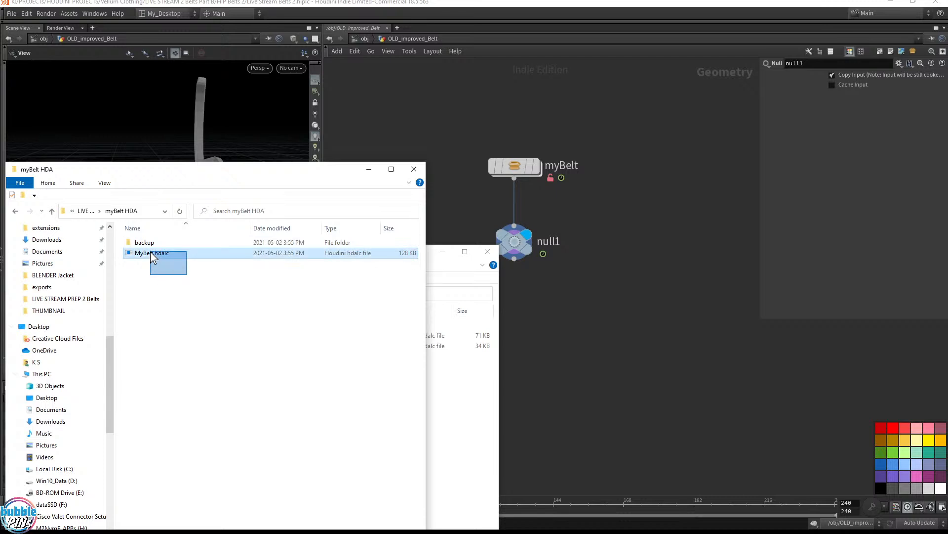
left_click(69, 14)
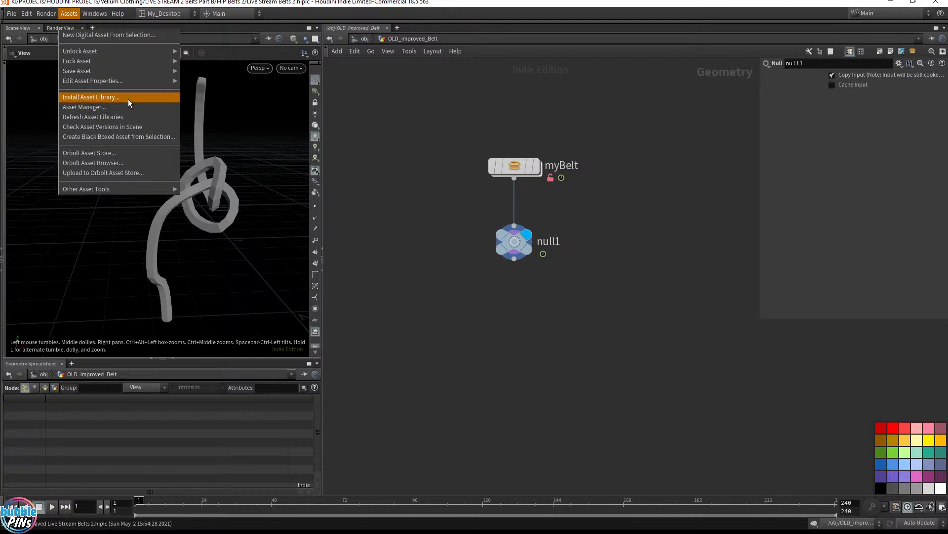
- Return to the object-level network and bring the whole car into view in the viewport
left_click(417, 330)
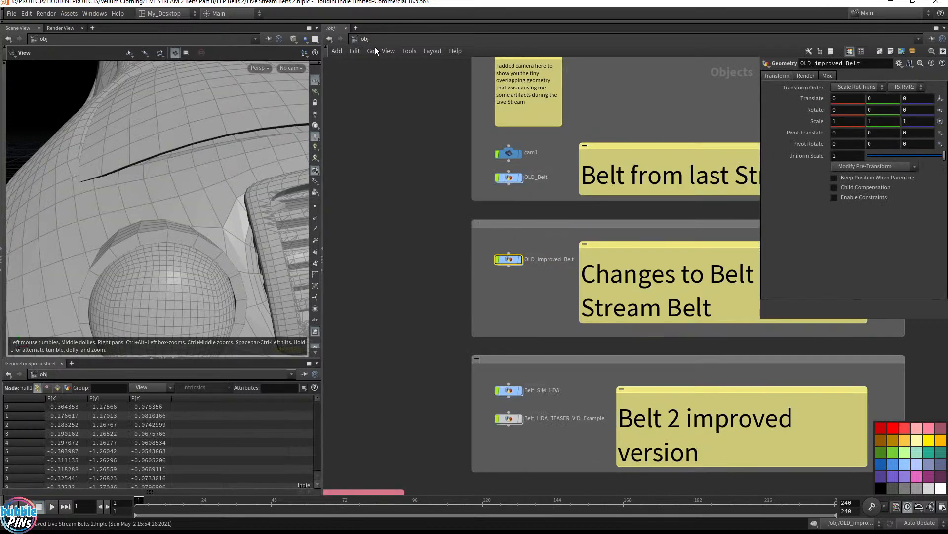
scroll(237, 192, "down", 10)
left_click_drag(237, 194, 160, 229)
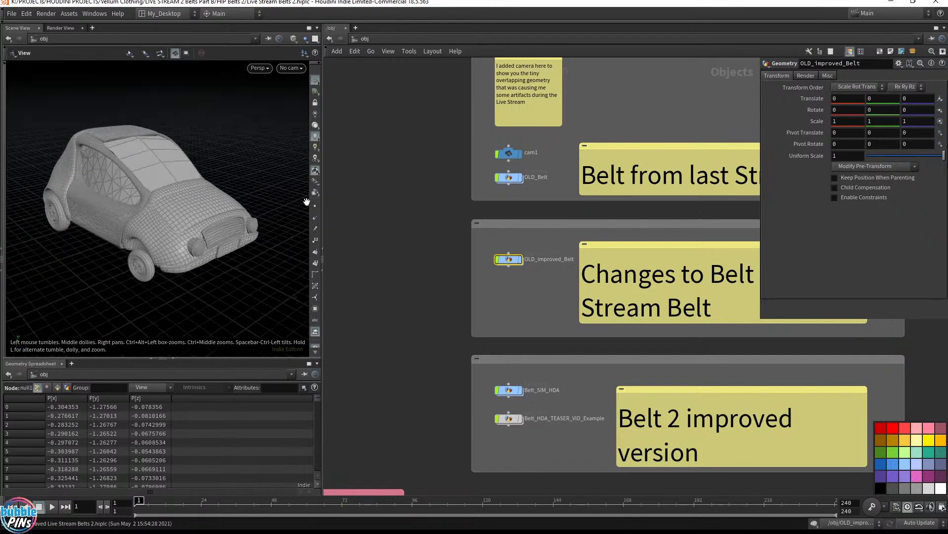
- Switch to Belts Part B topics.txt in Notepad and review the Belts Generator HDA (Belt_SIM_HDA) topics
key("alt+Tab")
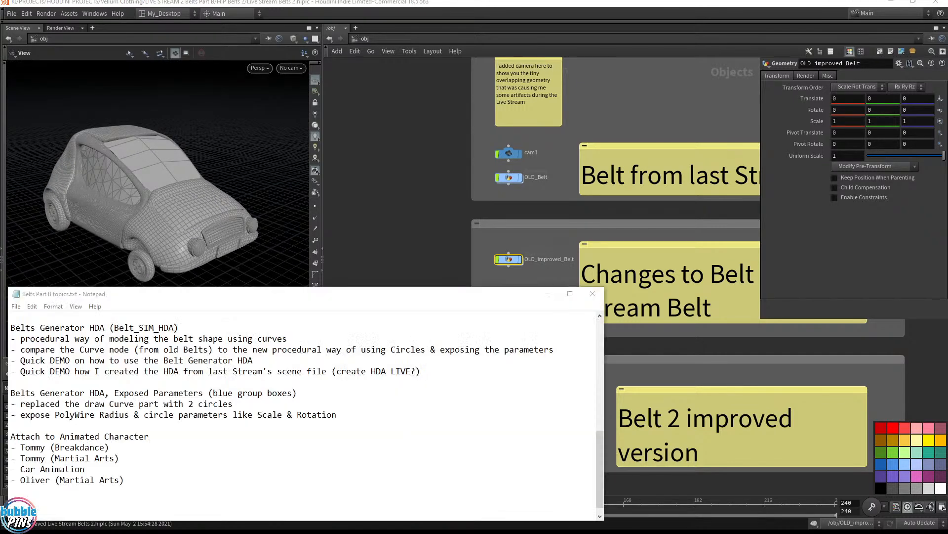
left_click(23, 349)
left_click_drag(20, 349, 253, 360)
left_click_drag(64, 360, 253, 360)
left_click_drag(33, 349, 357, 350)
left_click(184, 371)
left_click_drag(25, 371, 361, 371)
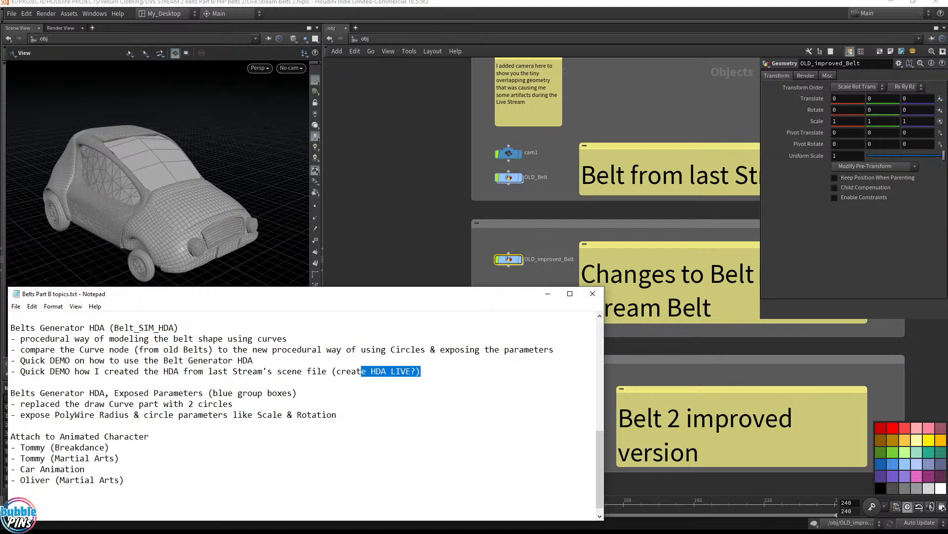
- Review the Exposed Parameters heading in the notes and highlight the line on replacing the drawn curve with 2 circles
left_click(299, 393)
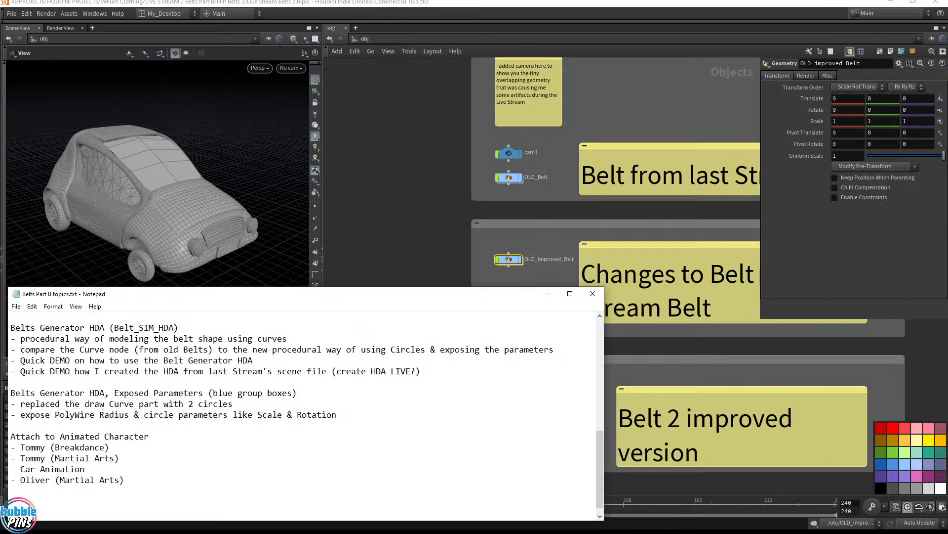
left_click_drag(299, 394, 2, 394)
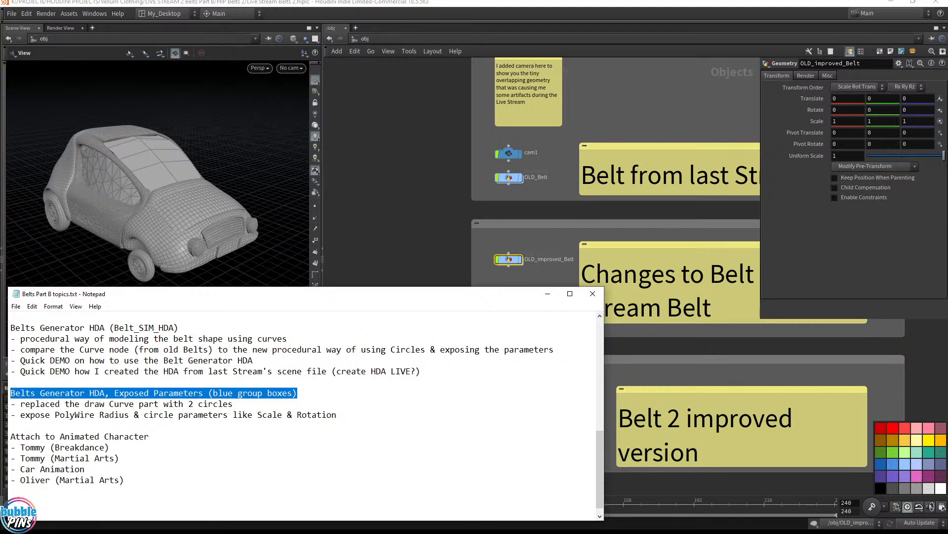
left_click(234, 404)
mouse_move(233, 404)
left_mouse_down()
mouse_move(11, 404)
mouse_move(233, 404)
left_mouse_up()
left_click(77, 405)
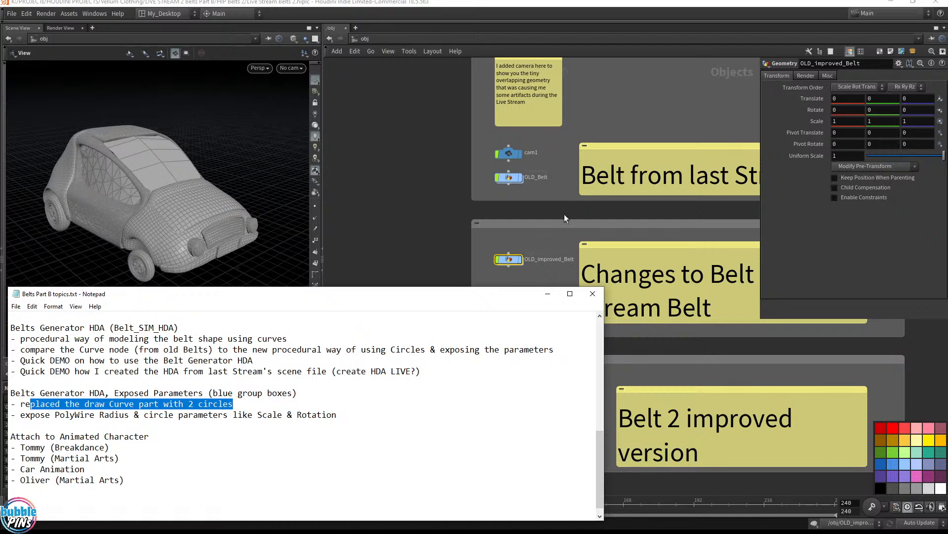
- Switch back to Houdini and open the Belt_SIM_HDA network in the Belt 2 improved version group
middle_click_drag(448, 233, 435, 116)
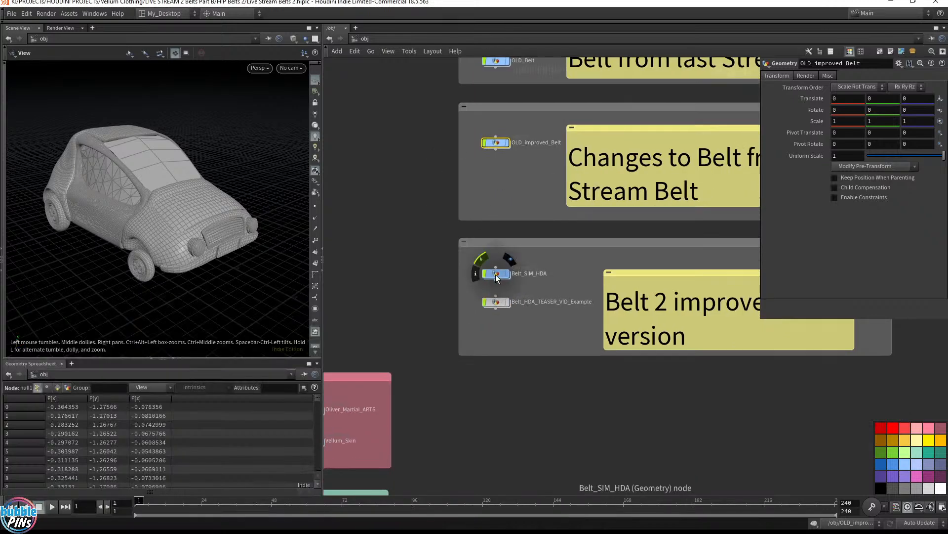
double_click(496, 274)
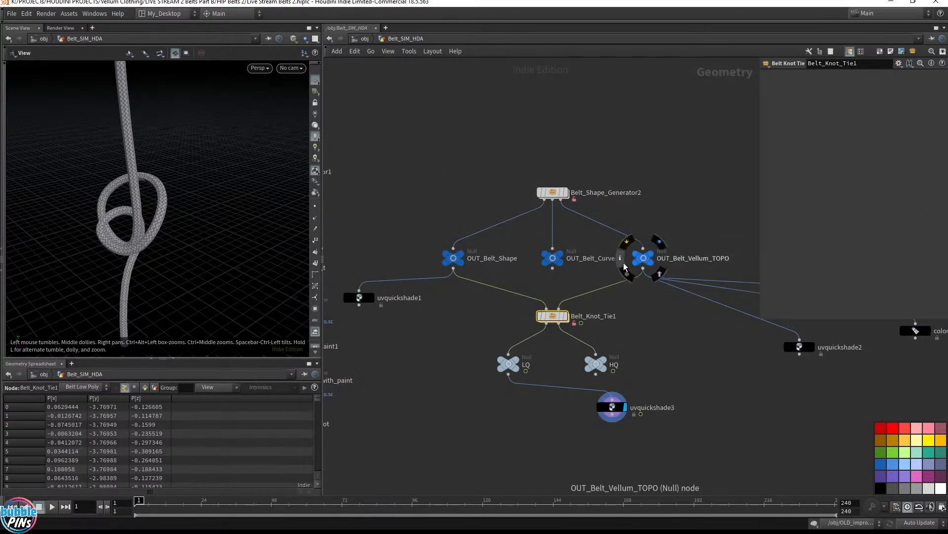
- Select Belt_Shape_Generator2 to view its exposed parameters, and highlight the notes line on exposing PolyWire Radius and circle parameters
left_click_drag(499, 172, 591, 211)
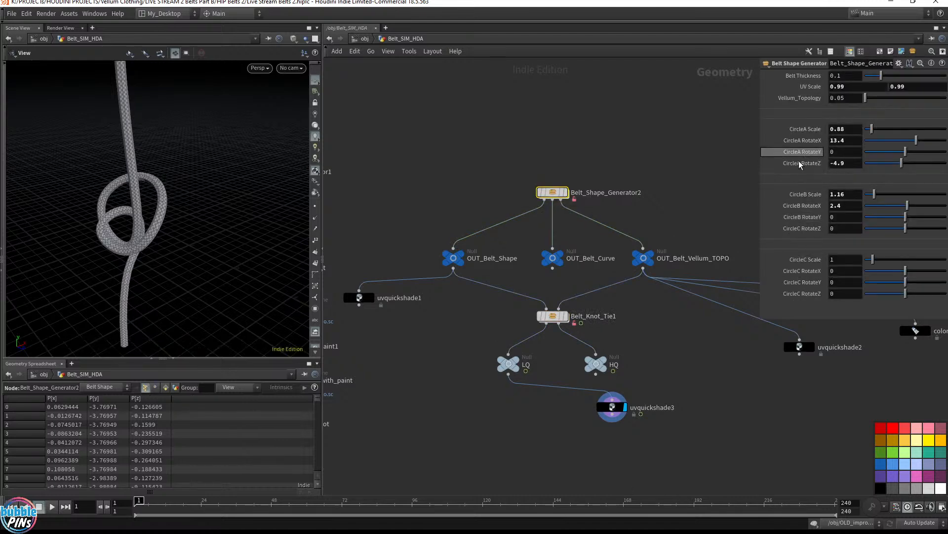
key("alt+Tab")
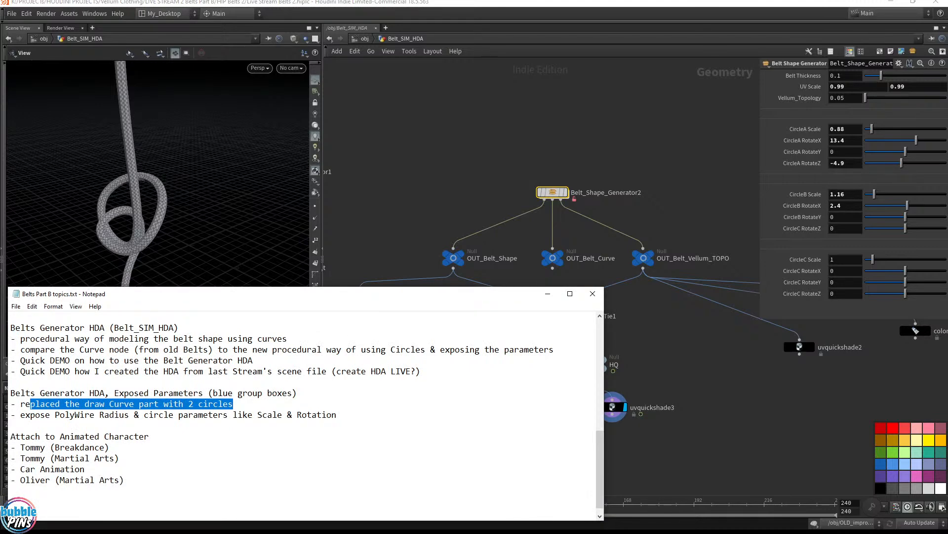
left_click_drag(337, 414, 20, 414)
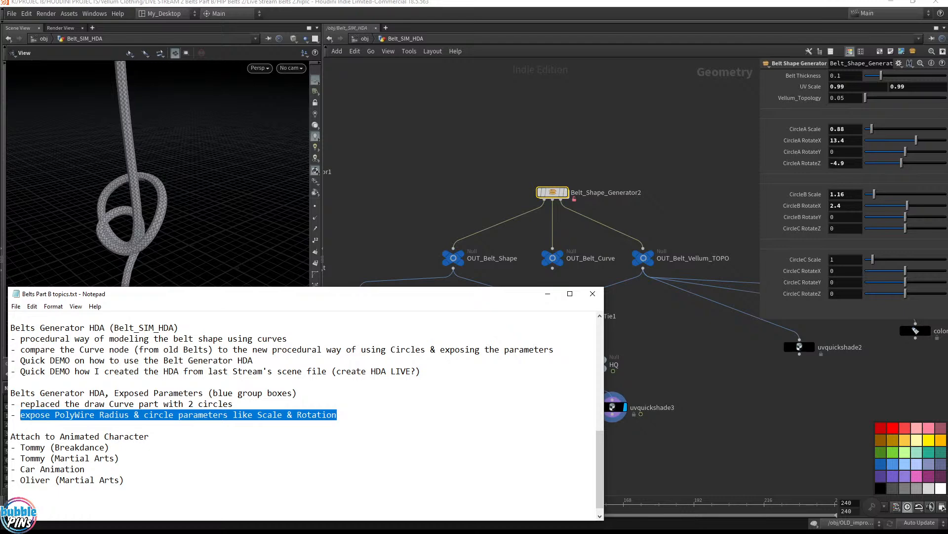
left_click(496, 166)
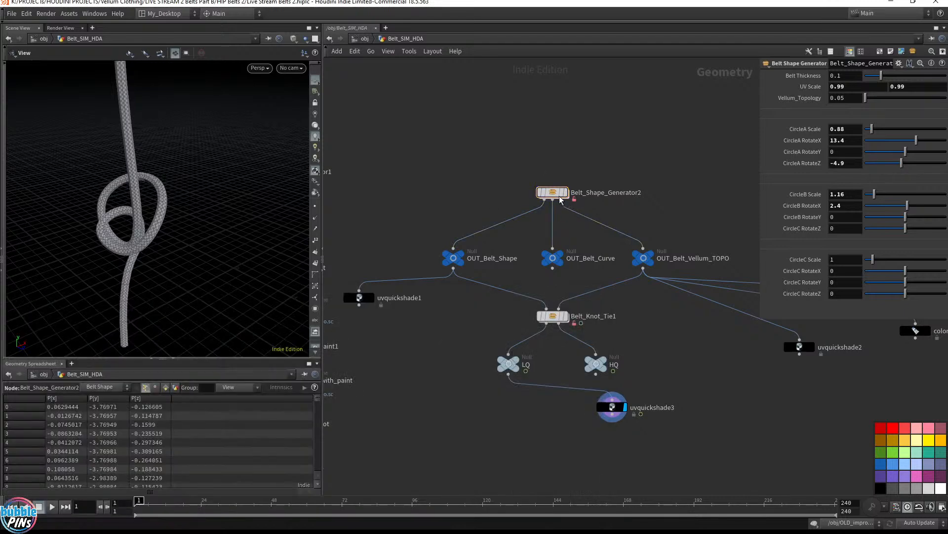
- Open the Belt_Shape_Generator2 network and inspect the sweep1 node's surface radius settings
double_click(552, 190)
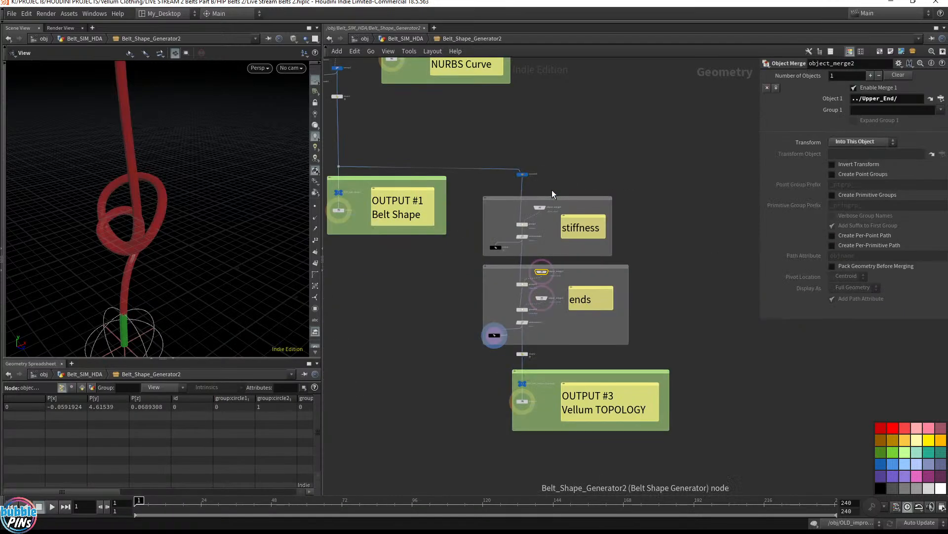
middle_click_drag(523, 140, 737, 331)
scroll(514, 276, "up", 5)
middle_click_drag(595, 271, 532, 276)
left_click_drag(612, 259, 552, 219)
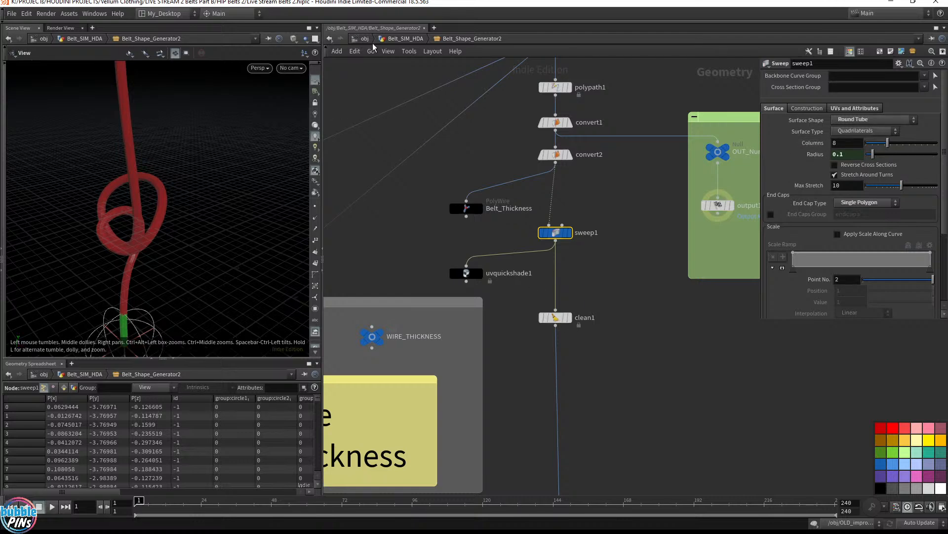
- Return to Belt_SIM_HDA, display Belt_Shape_Generator2 and try several Belt Thickness values, leaving it at 0.3
left_click(390, 38)
left_click(849, 76)
scroll(849, 75, "up", 2)
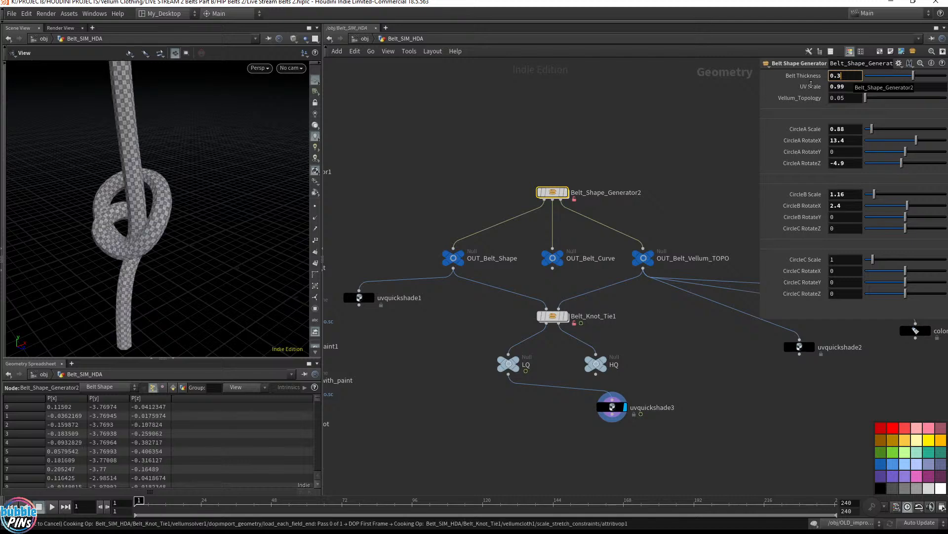
left_click(566, 193)
left_click(845, 76)
scroll(846, 77, "up", 2)
scroll(846, 76, "down", 4)
scroll(845, 76, "up", 4)
scroll(845, 76, "down", 3)
scroll(845, 76, "up", 2)
scroll(846, 77, "down", 2)
scroll(845, 76, "up", 2)
scroll(845, 76, "down", 2)
scroll(845, 76, "up", 1)
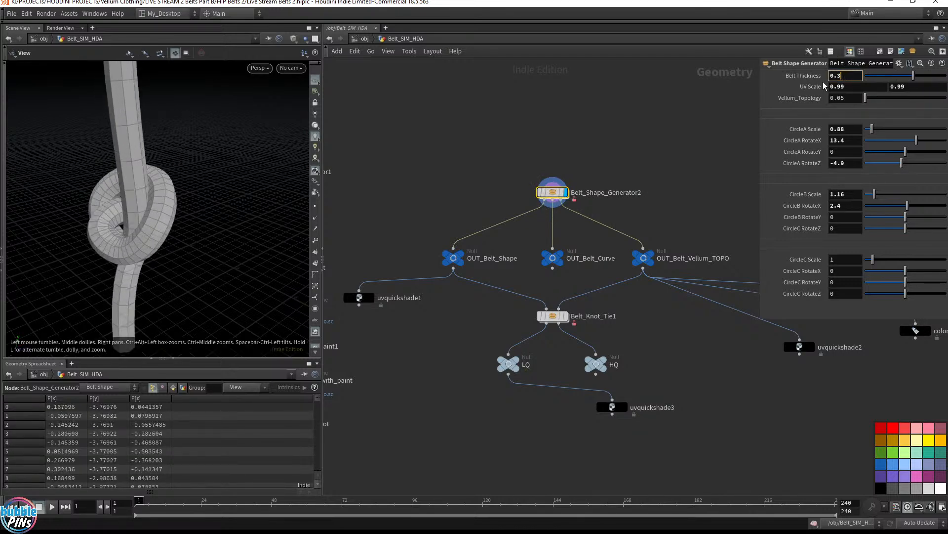
left_click(657, 106)
- Switch to the Notepad notes, highlight the Attach to Animated Character heading, and return to Houdini
key("alt+Tab")
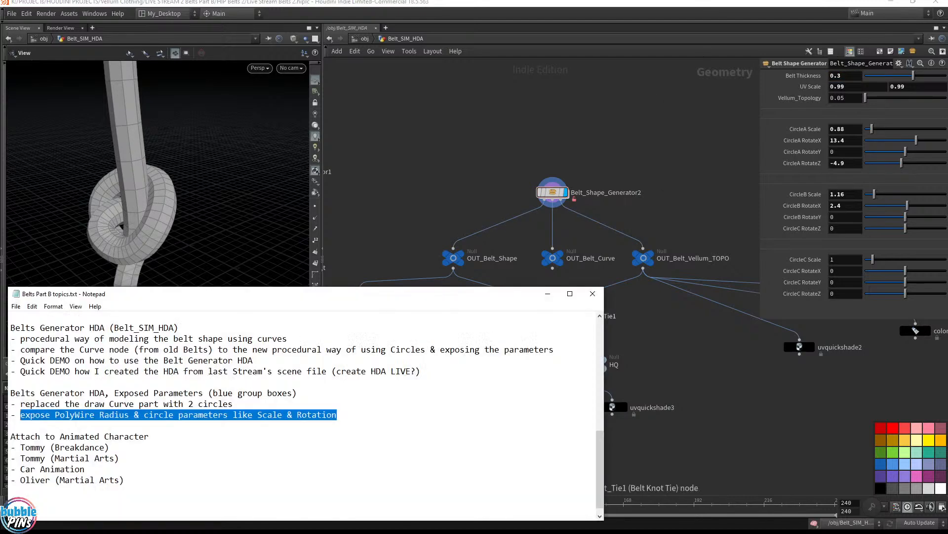
left_click(35, 437)
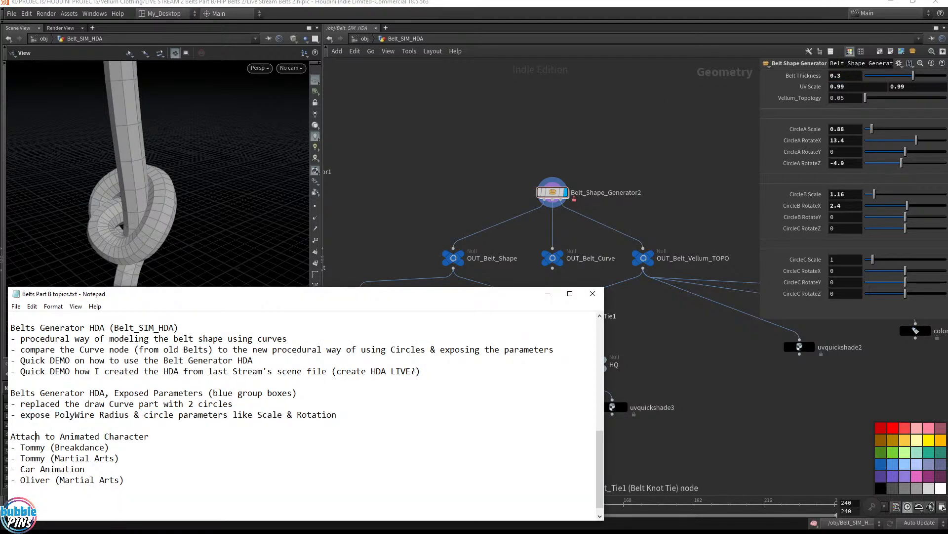
key("shift+Home")
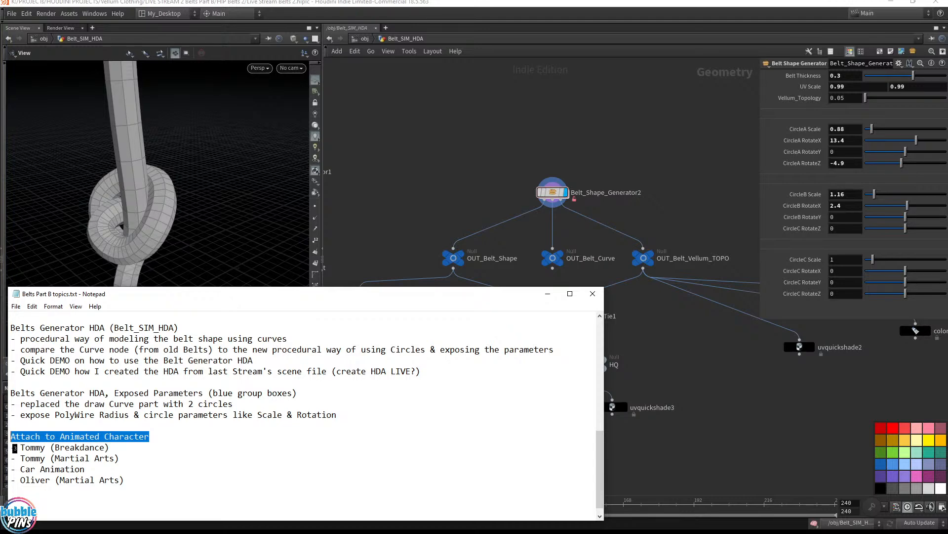
key("End")
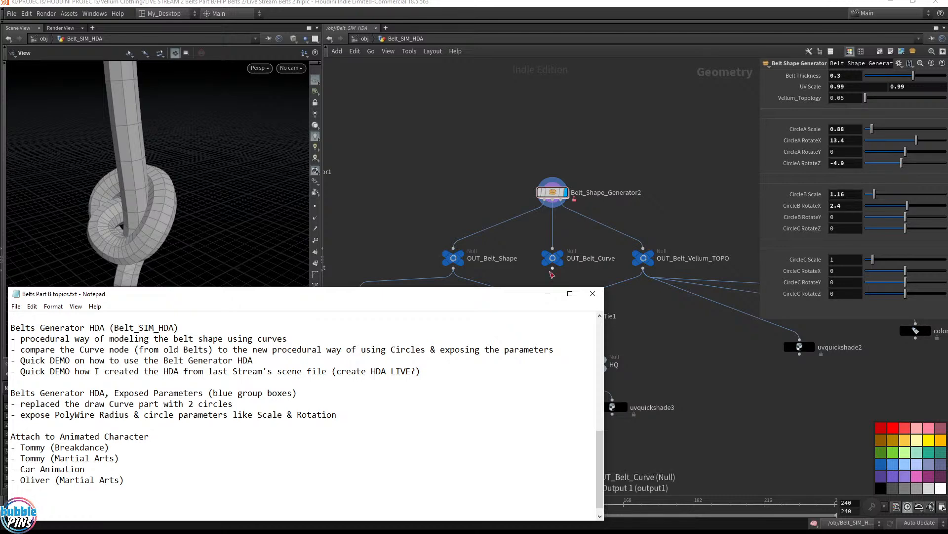
left_click(356, 74)
- Return to the object-level network and review the Oliver, Tommy and Car groups
left_click(364, 40)
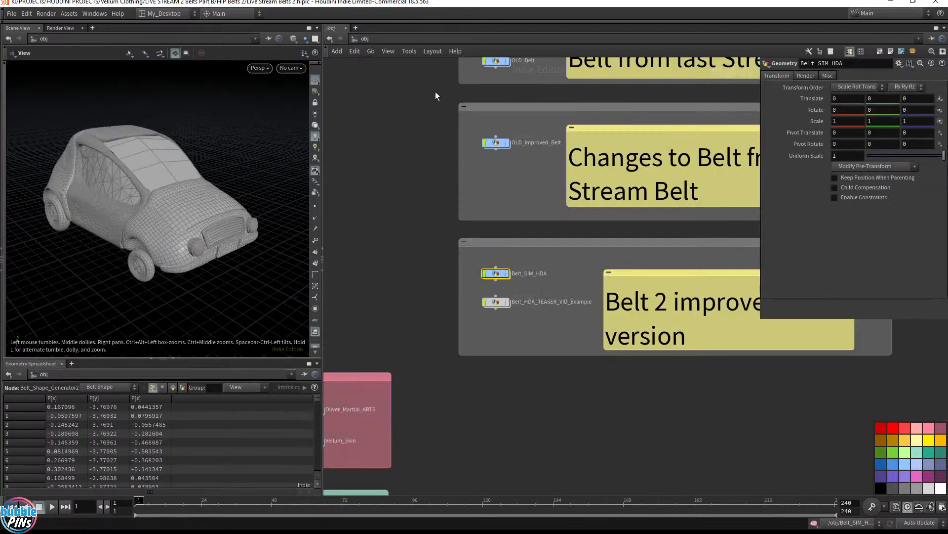
scroll(665, 336, "up", 3)
middle_click_drag(664, 336, 760, 178)
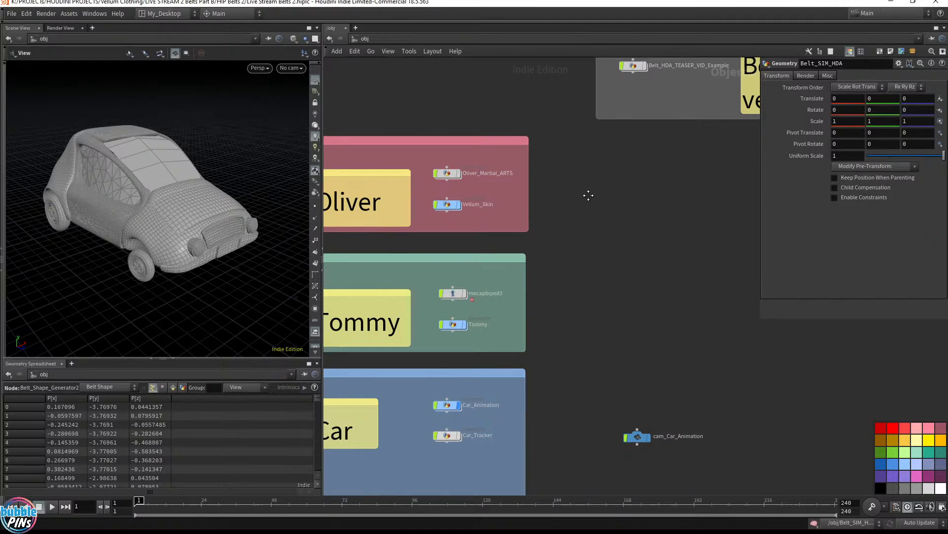
middle_click_drag(587, 195, 647, 180)
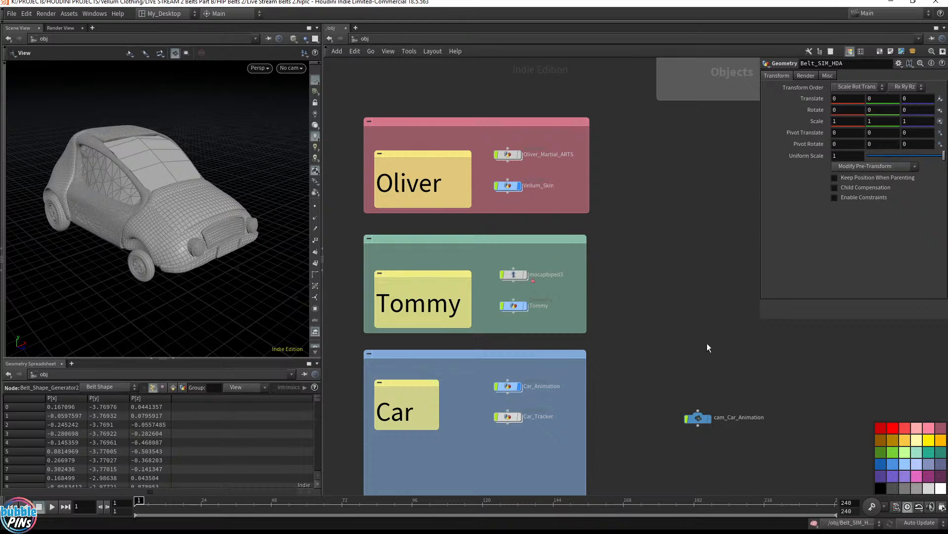
- Hide the car objects, frame the teddy bear in the viewport and collapse the geometry spreadsheet
left_click(521, 387)
left_click_drag(483, 375, 515, 388)
left_click_drag(195, 180, 148, 179)
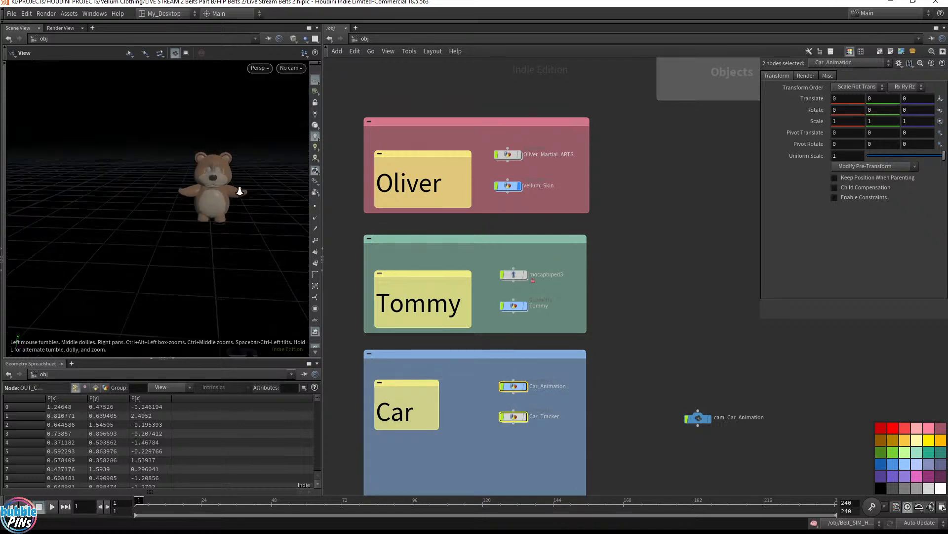
middle_click_drag(227, 190, 538, 170)
right_click_drag(252, 215, 253, 227)
left_click_drag(254, 227, 230, 262)
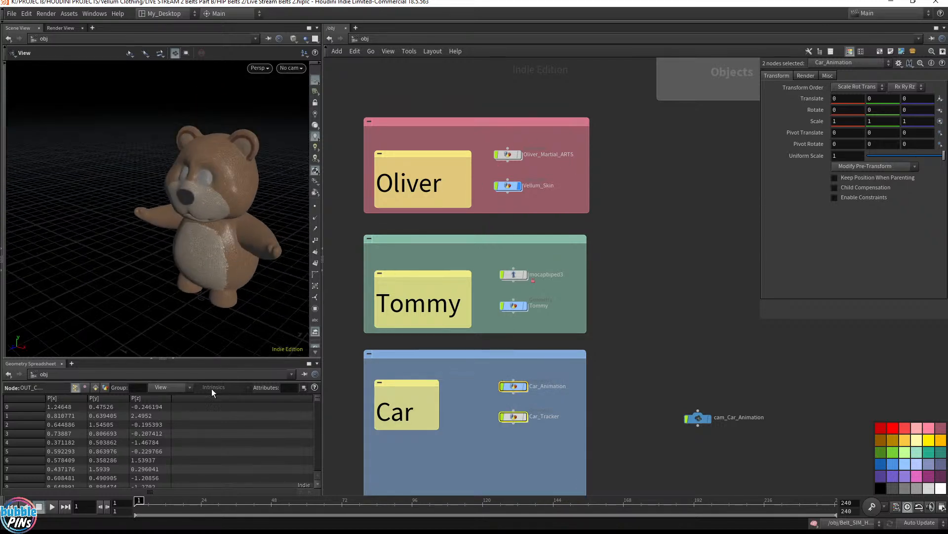
left_click(170, 360)
left_click_drag(227, 272, 208, 269)
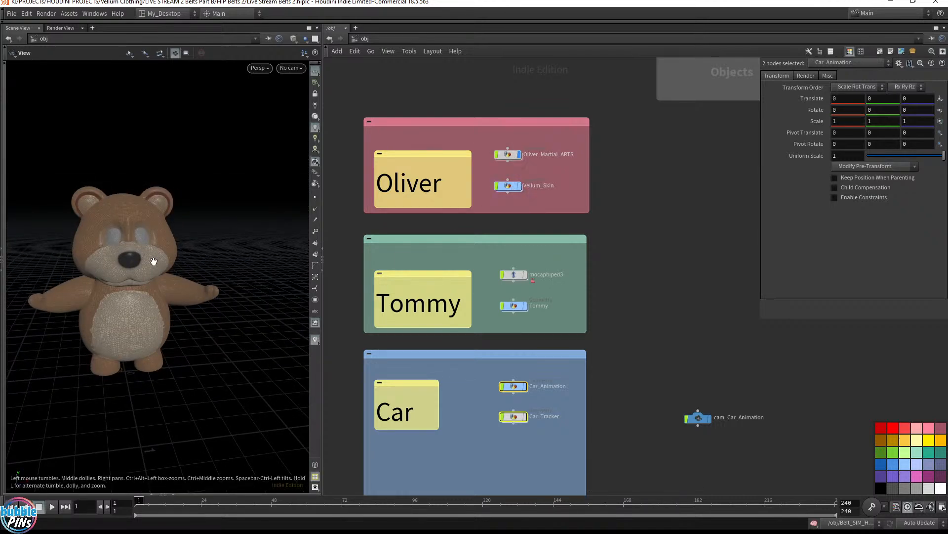
- Open the Oliver_Martial_ARTS network, focus on OUT_Teddy_Animation and scrub the teddy animation to frame 13
double_click(499, 155)
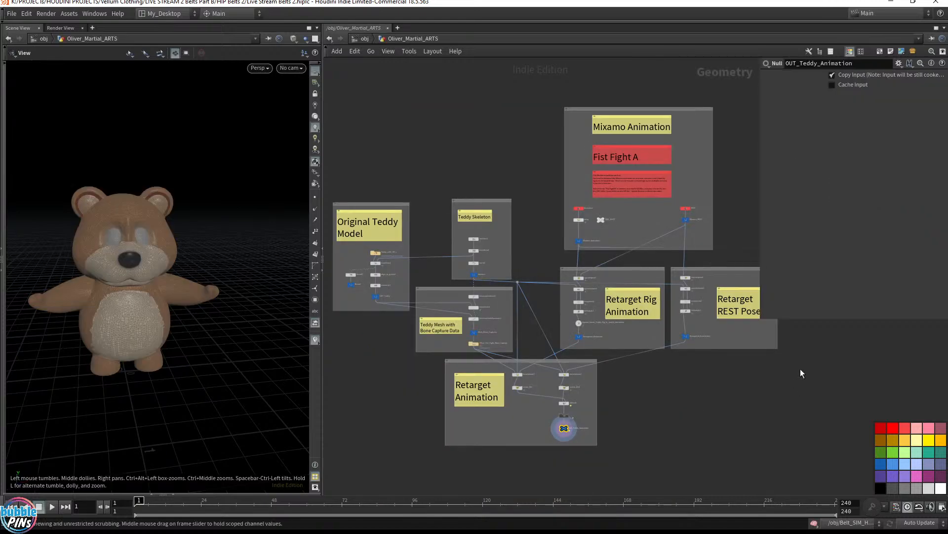
right_click(572, 514)
left_click(695, 402)
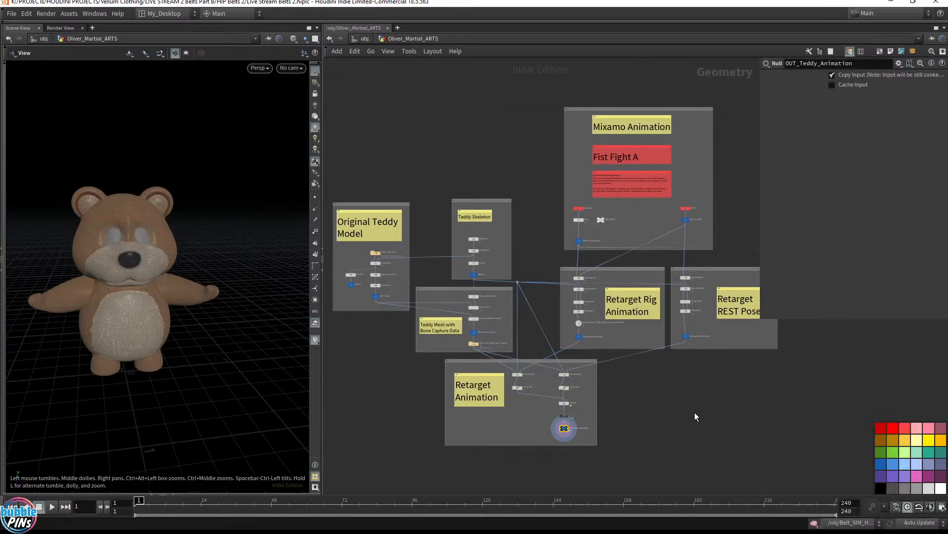
middle_click_drag(597, 437, 605, 323)
scroll(605, 322, "up", 5)
mouse_move(194, 271)
left_mouse_down()
mouse_move(169, 268)
mouse_move(203, 286)
left_mouse_up()
key("Up")
key("Up")
left_click_drag(211, 502, 169, 503)
- Examine close up where the bear's hand meets its belly, and widen the viewport
right_click_drag(76, 327, 161, 316)
left_click_drag(160, 316, 146, 314)
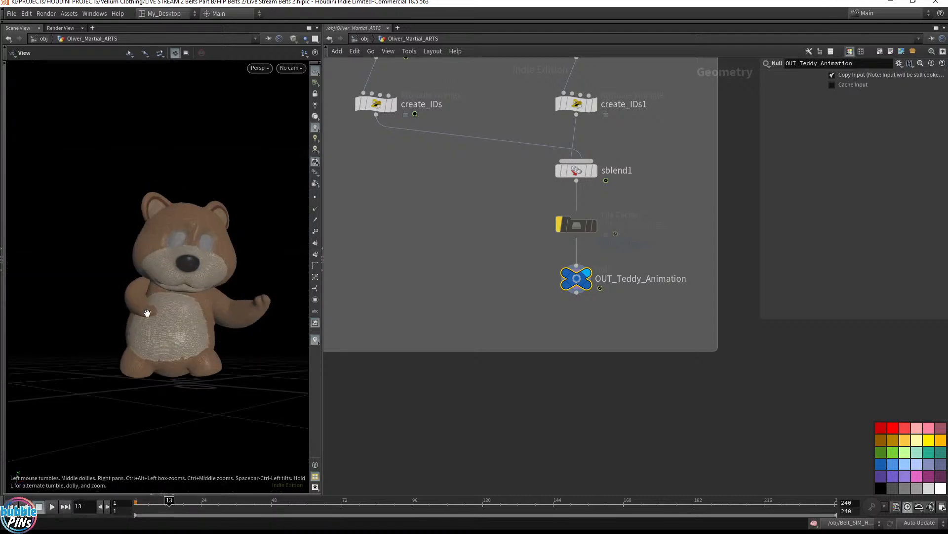
middle_click_drag(146, 314, 487, 326)
left_click_drag(272, 321, 158, 293)
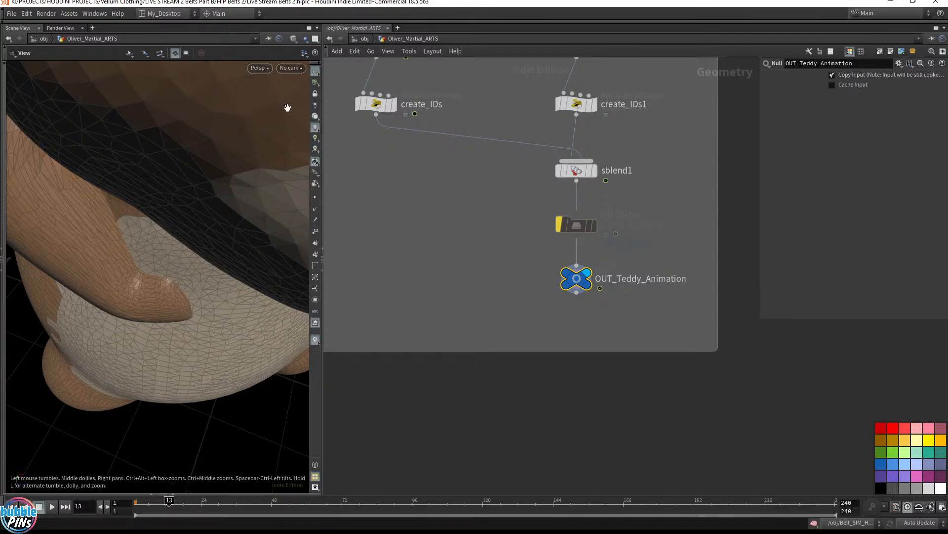
left_click_drag(116, 269, 80, 226)
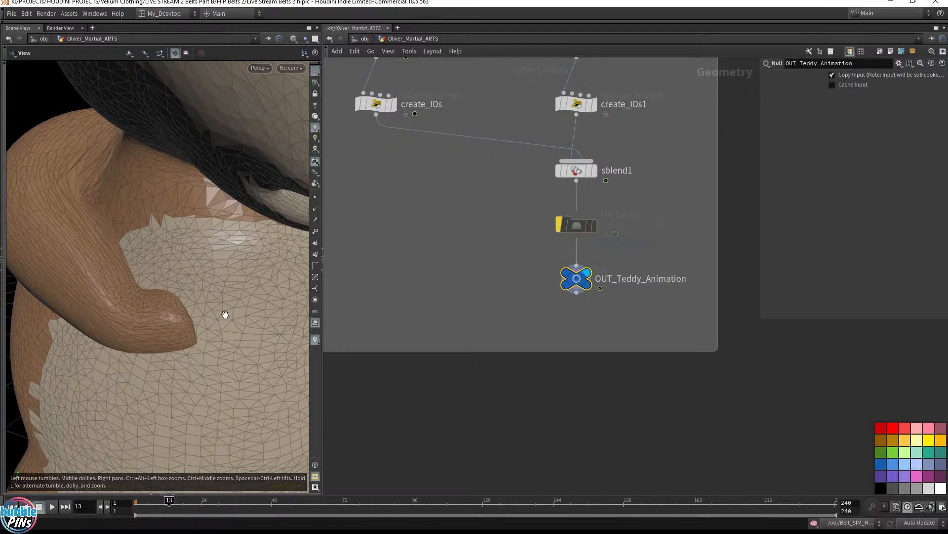
left_click_drag(322, 229, 444, 229)
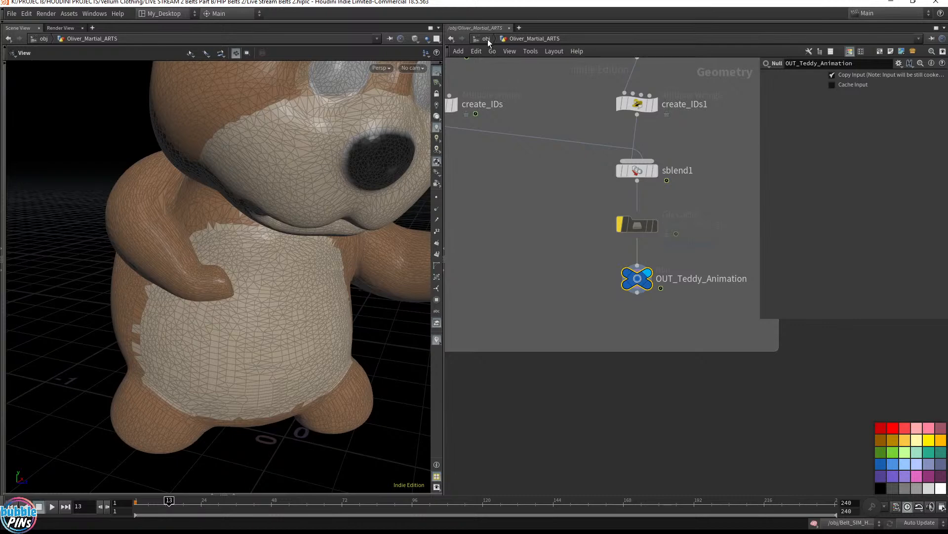
- Return to the object level and display Vellum_Skin in place of Oliver_Martial_ARTS
left_click(487, 39)
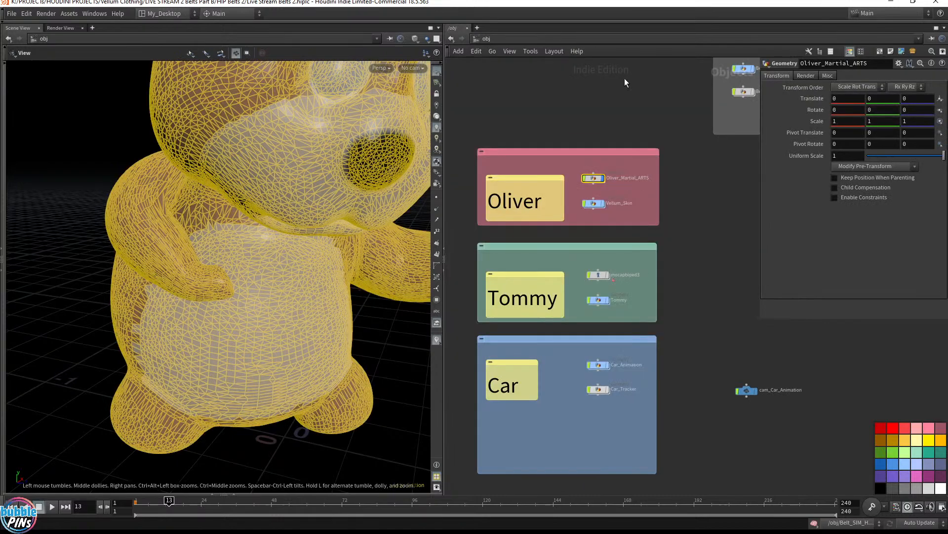
left_click(602, 204)
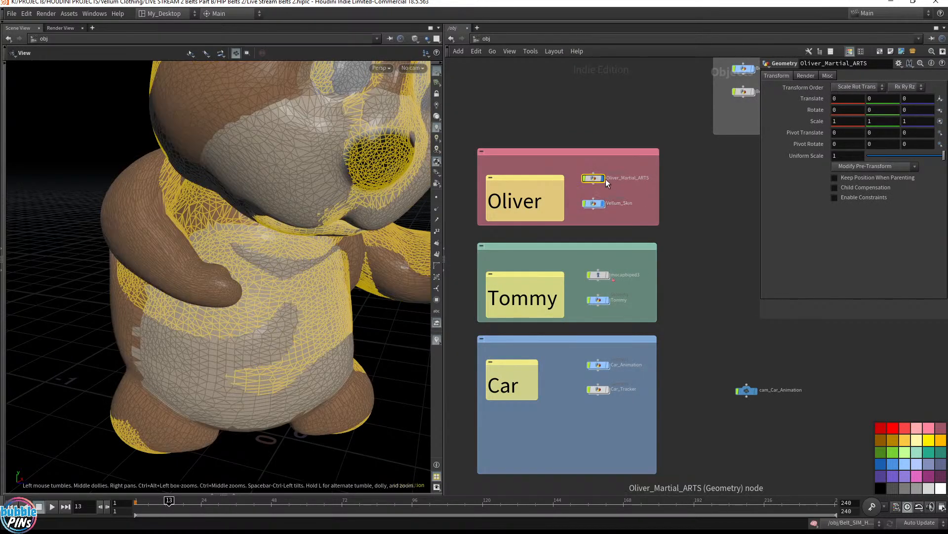
left_click(604, 178)
left_click_drag(624, 188, 578, 215)
left_click(642, 193)
- Examine the contact between the bear's hand and belly on the Vellum_Skin version
left_click_drag(274, 275, 226, 279)
middle_click_drag(226, 280, 486, 265)
left_click_drag(262, 270, 253, 210)
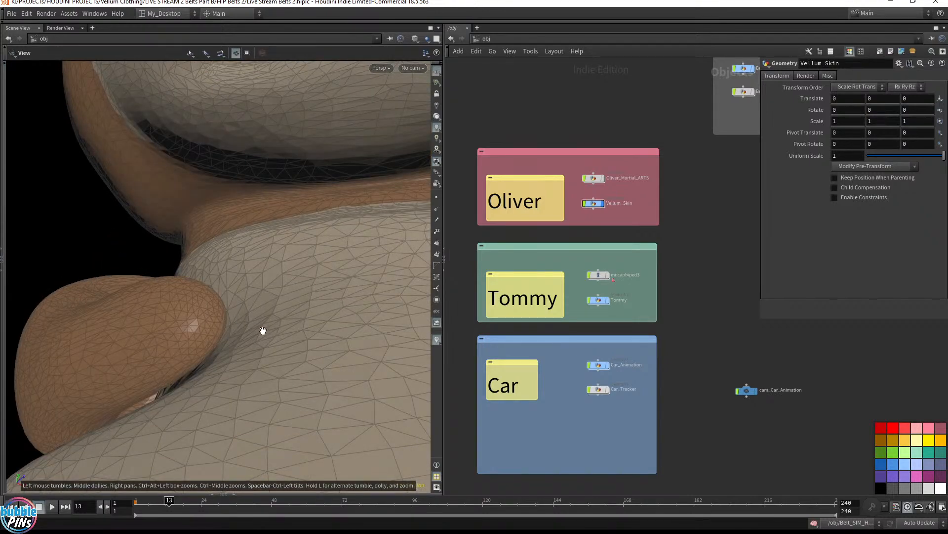
left_click_drag(262, 330, 149, 290)
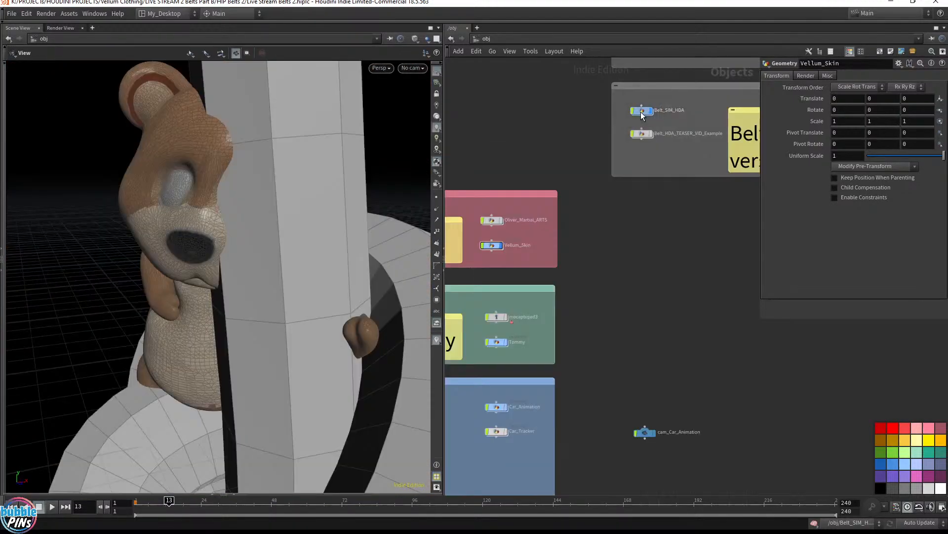
- Select Belt_SIM_HDA and compare the full knotted belt's size with the bear
left_click(641, 115)
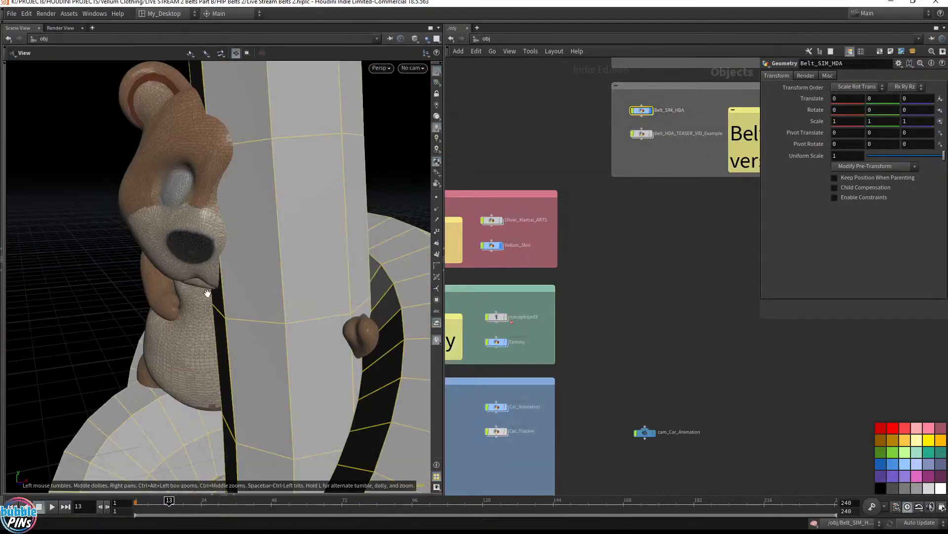
left_click_drag(207, 291, 269, 270)
middle_click_drag(268, 269, 108, 367)
left_click_drag(108, 367, 208, 397)
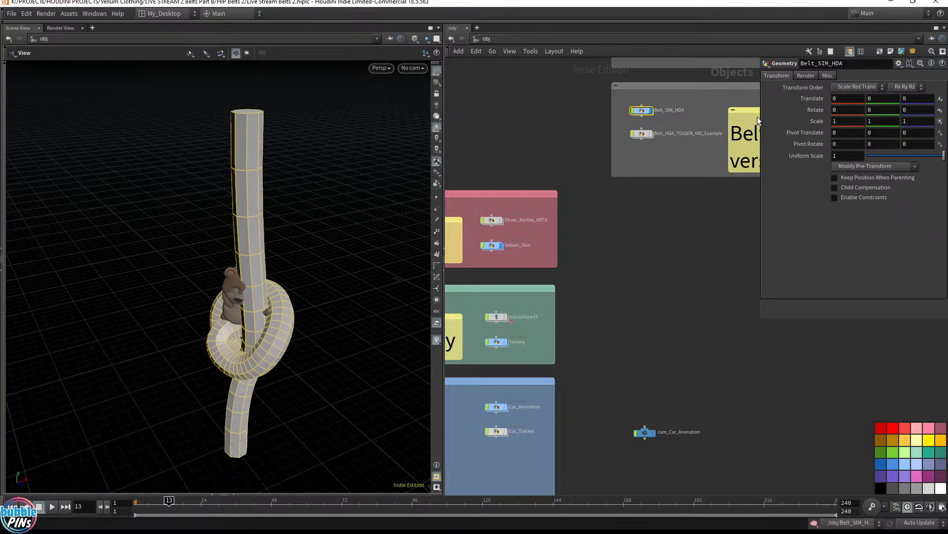
- Hide Belt_SIM_HDA and Vellum_Skin from the viewport
left_click(651, 115)
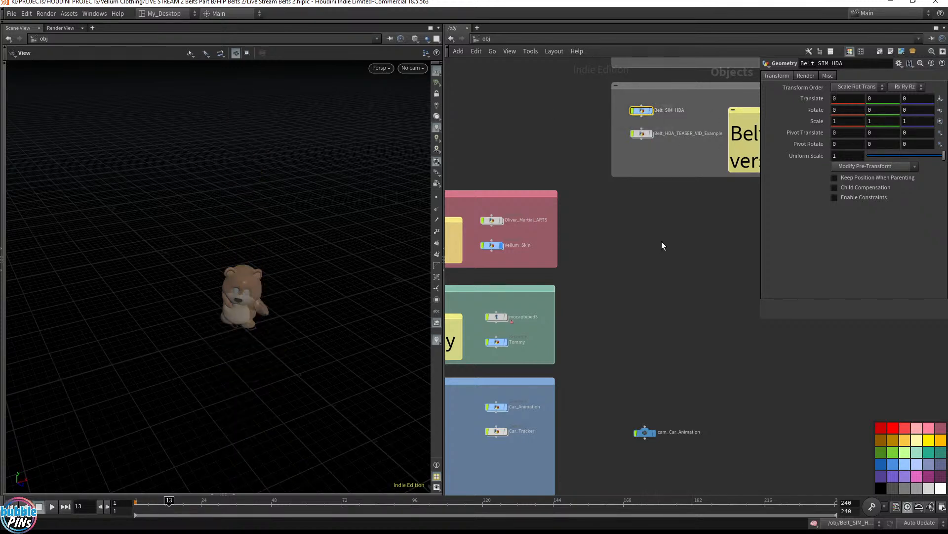
middle_click_drag(647, 373, 695, 212)
middle_click_drag(663, 133, 645, 217)
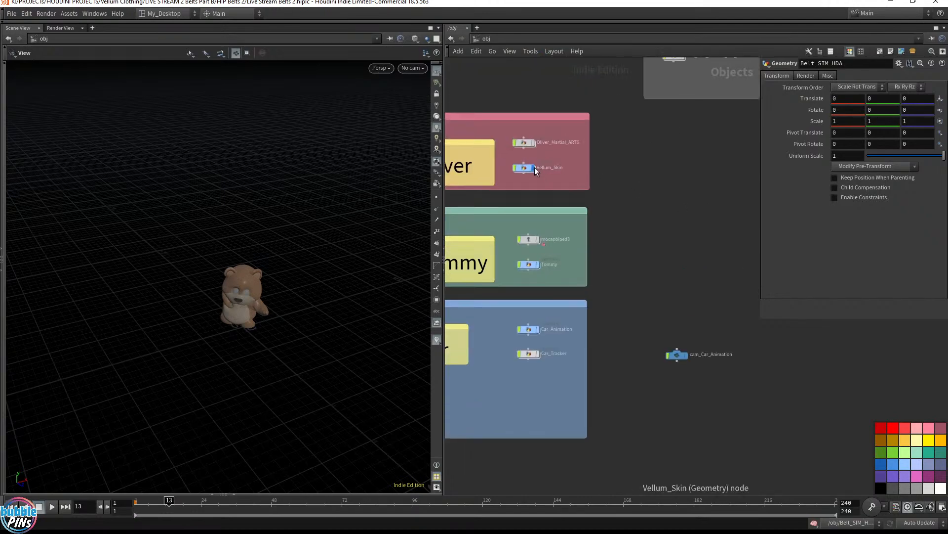
left_click(535, 166)
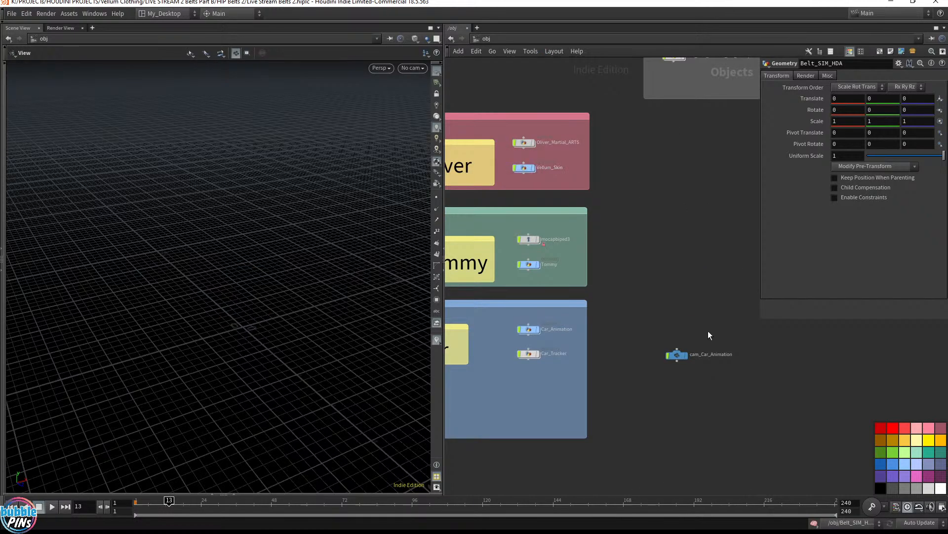
- Display the Car_Animation object, bring the car into view and play its animation
left_click(539, 329)
left_click(531, 331)
scroll(330, 281, "down", 6)
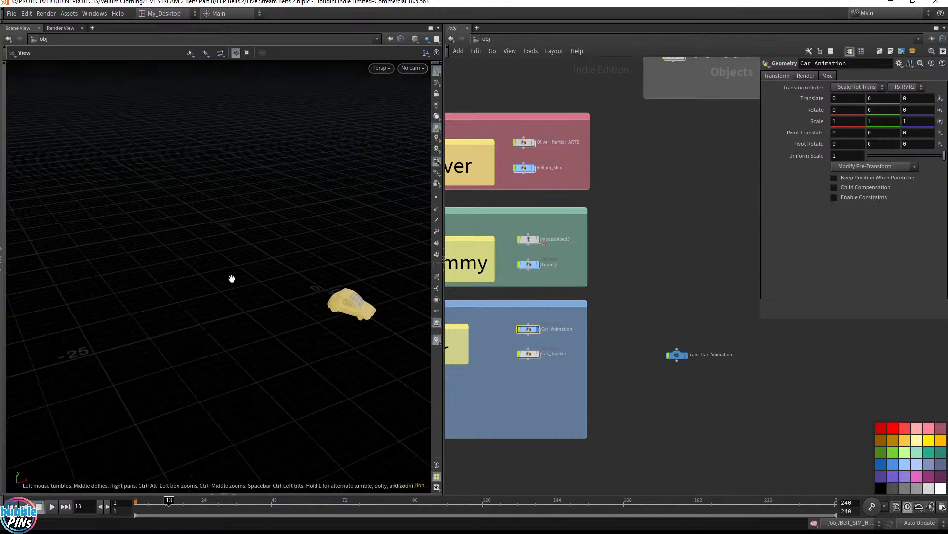
key("Up")
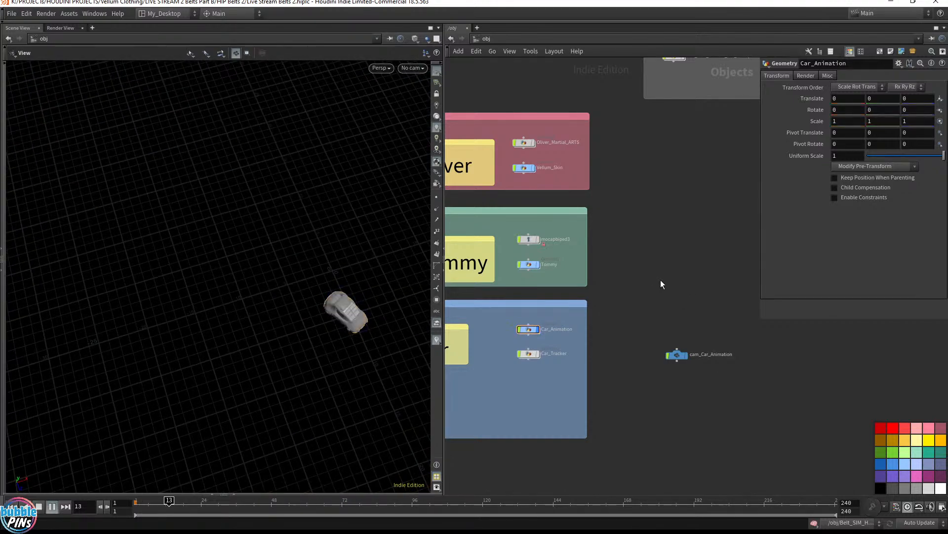
- Watch the Car_Animation playback over the ground grid and follow the car's full path
middle_click_drag(254, 273, 124, 275)
mouse_move(251, 260)
left_mouse_down()
mouse_move(283, 269)
mouse_move(262, 272)
left_mouse_up()
right_click_drag(194, 282, 54, 288)
right_click_drag(254, 273, 253, 259)
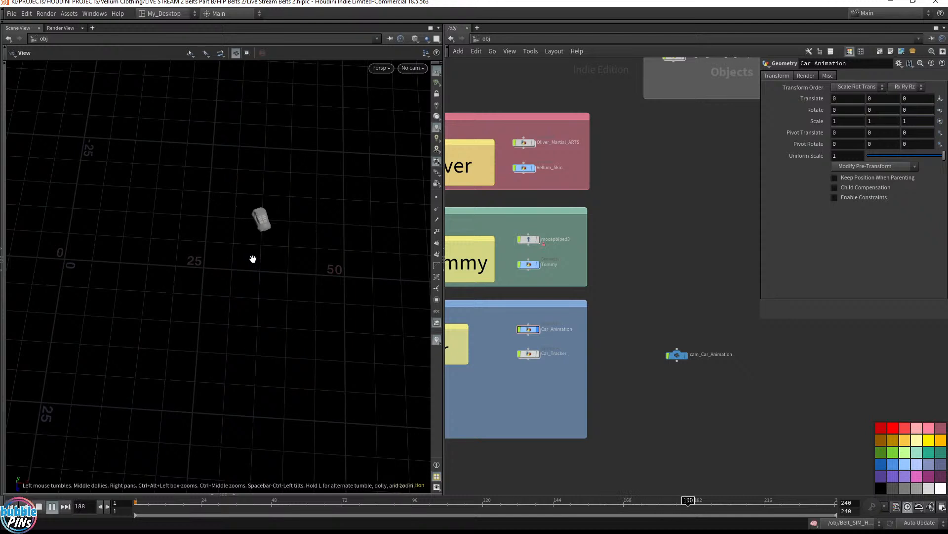
right_click_drag(252, 259, 275, 247)
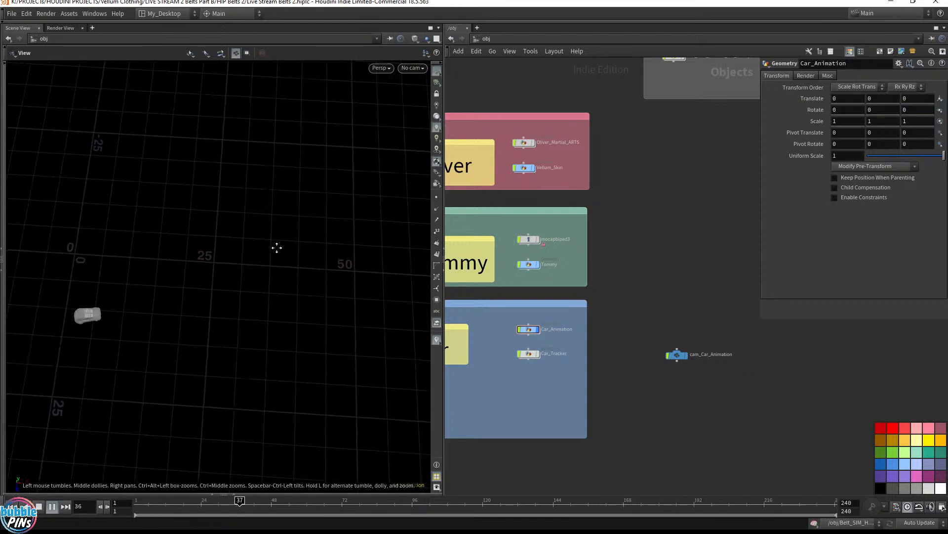
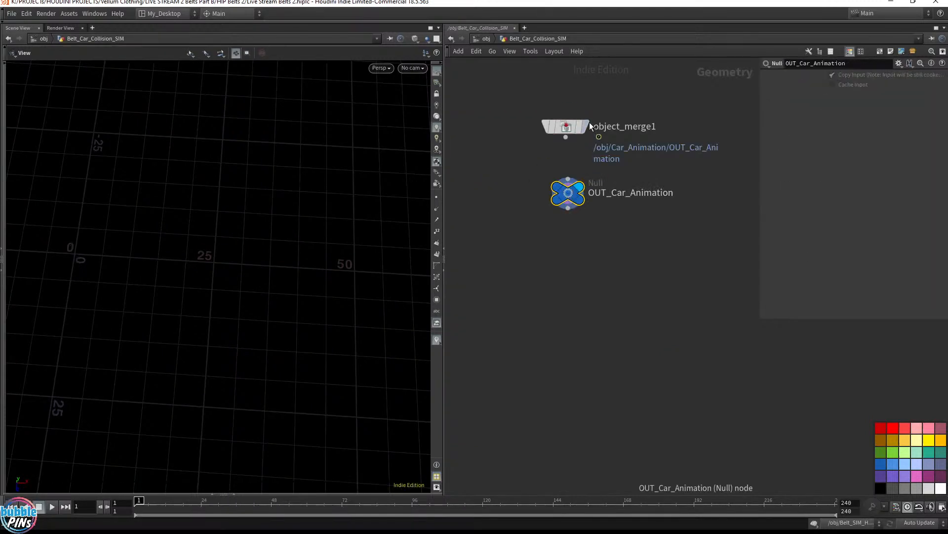
- Wire object_merge1 into the OUT_Car_Animation null, save the scene and inspect the rear of the car
left_click_drag(566, 138, 566, 188)
key("ctrl+s")
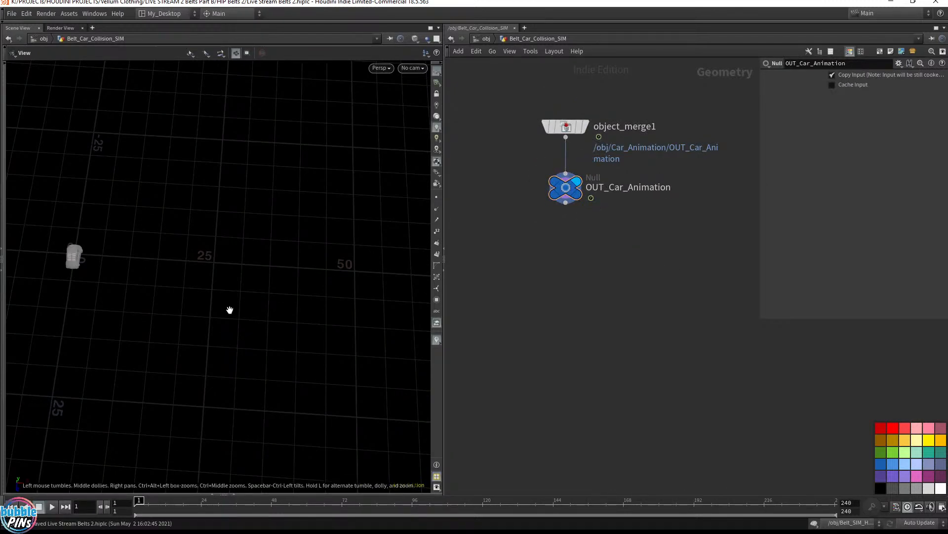
left_click_drag(248, 311, 158, 228)
key("f")
left_click_drag(121, 260, 313, 309)
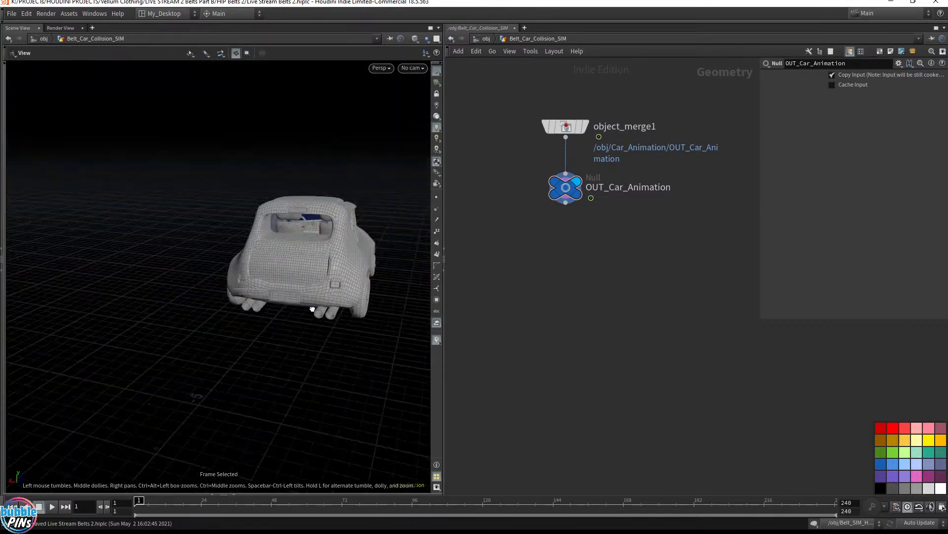
middle_click_drag(313, 309, 470, 274)
left_click_drag(198, 319, 279, 320)
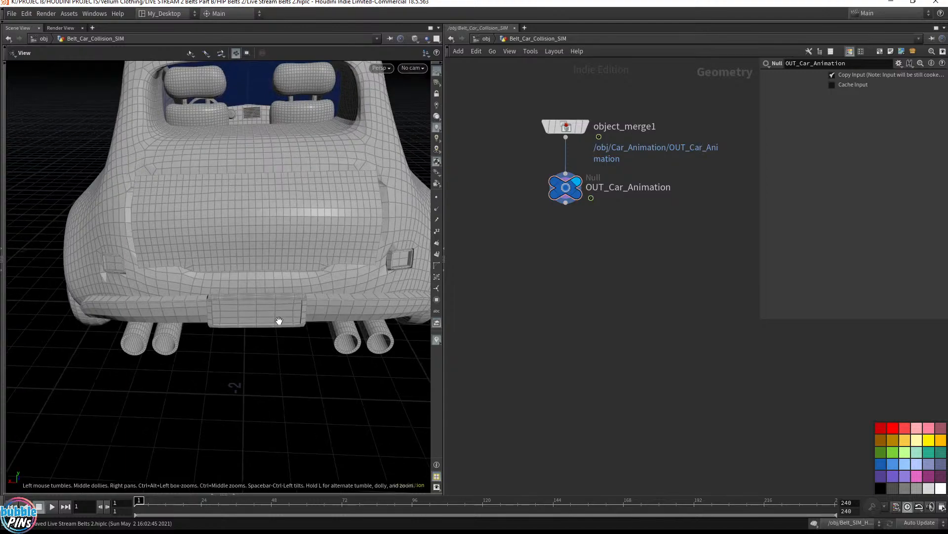
left_click_drag(325, 296, 257, 266)
left_click_drag(266, 168, 362, 157)
- Add a Blast node below OUT_Car_Animation, align it under the null and display it
left_click_drag(565, 202, 570, 261)
key("Tab")
type("blast")
key("Return")
left_click(570, 261)
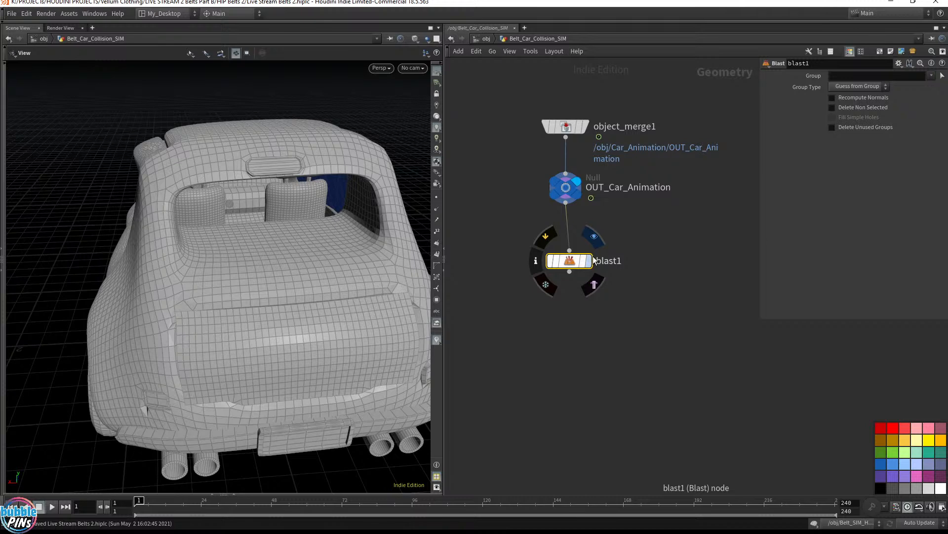
left_click_drag(570, 261, 571, 253)
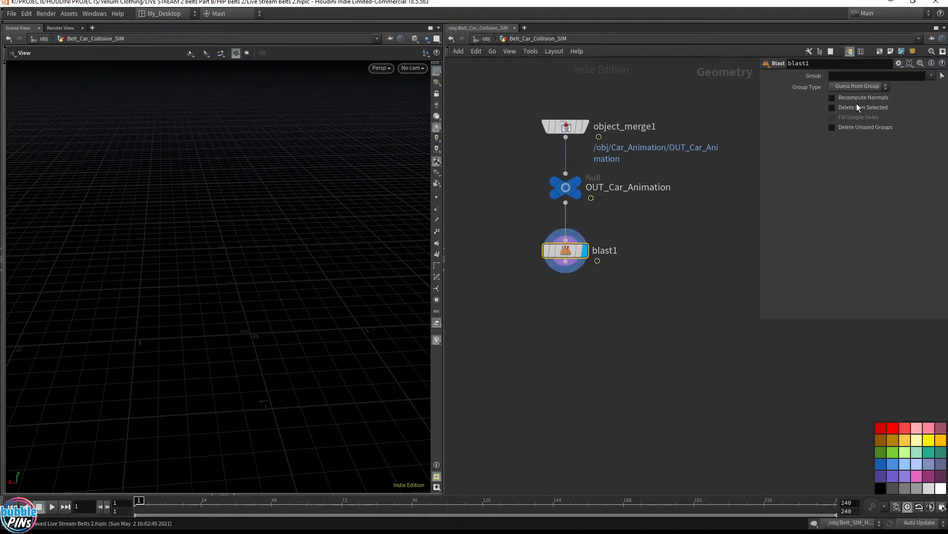
- Set the Blast node's group type to Points and enable Delete Non Selected
left_click(860, 87)
left_click(851, 135)
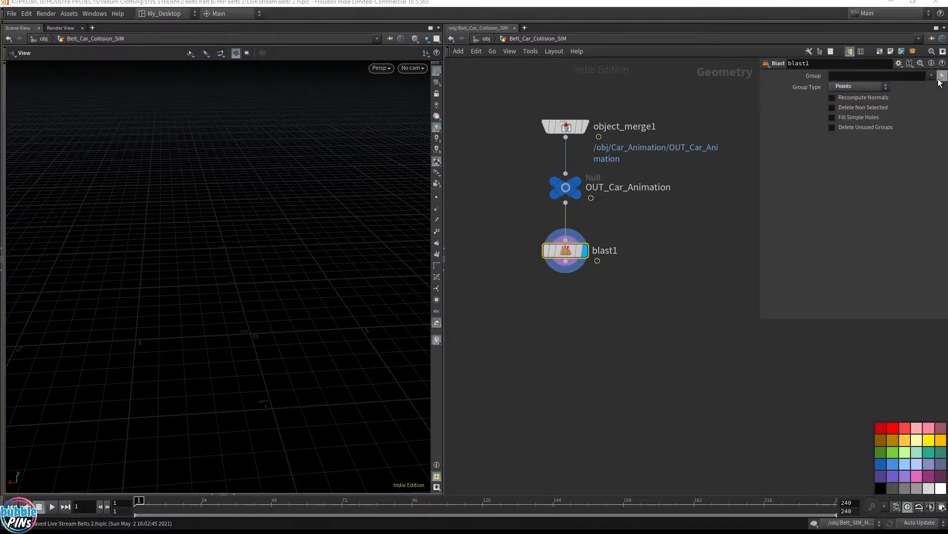
left_click(855, 108)
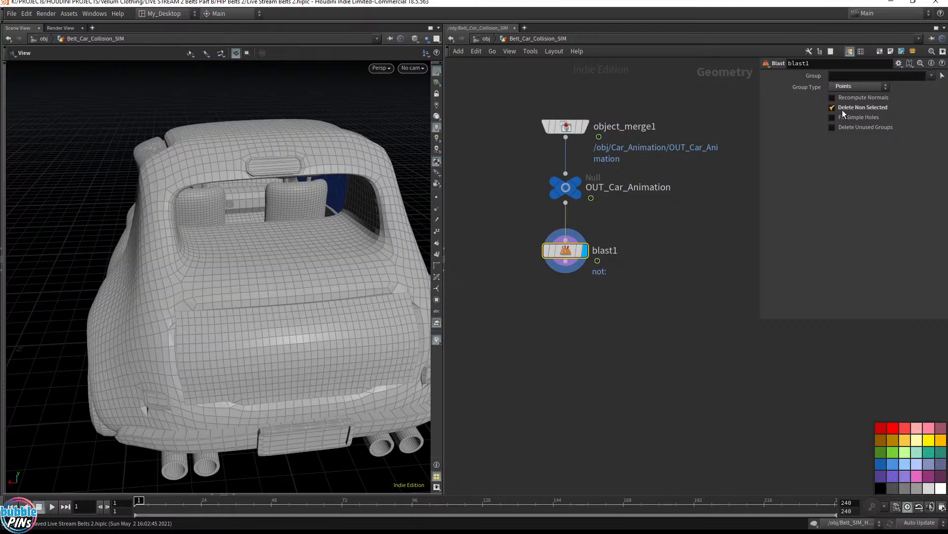
- Pick the four corner points of the vent above the rear window as the Blast group, save, and show point markers
left_click(942, 77)
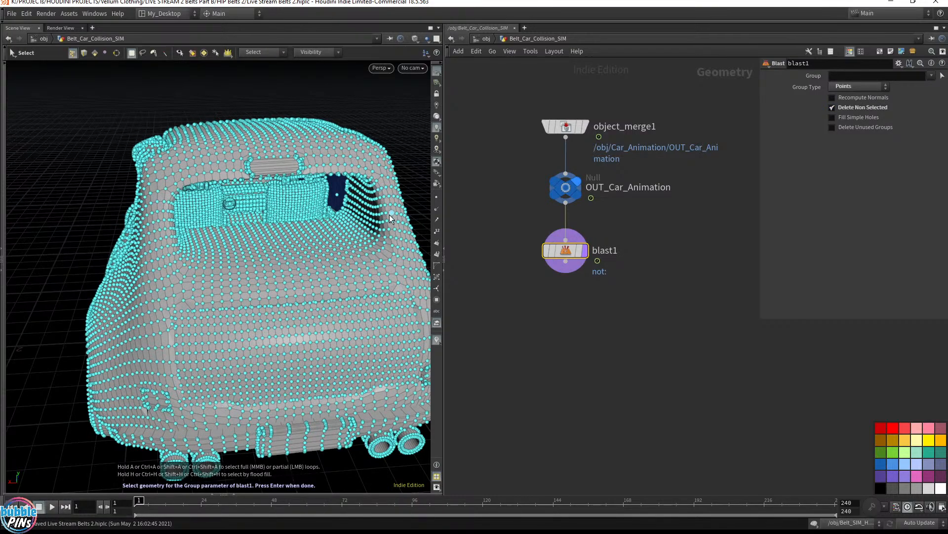
mouse_move(262, 169)
left_mouse_down("alt")
mouse_move(290, 169)
mouse_move(254, 161)
left_mouse_up("alt")
middle_click_drag(254, 161, 447, 155, "alt")
left_click_drag(341, 171, 185, 170, "alt")
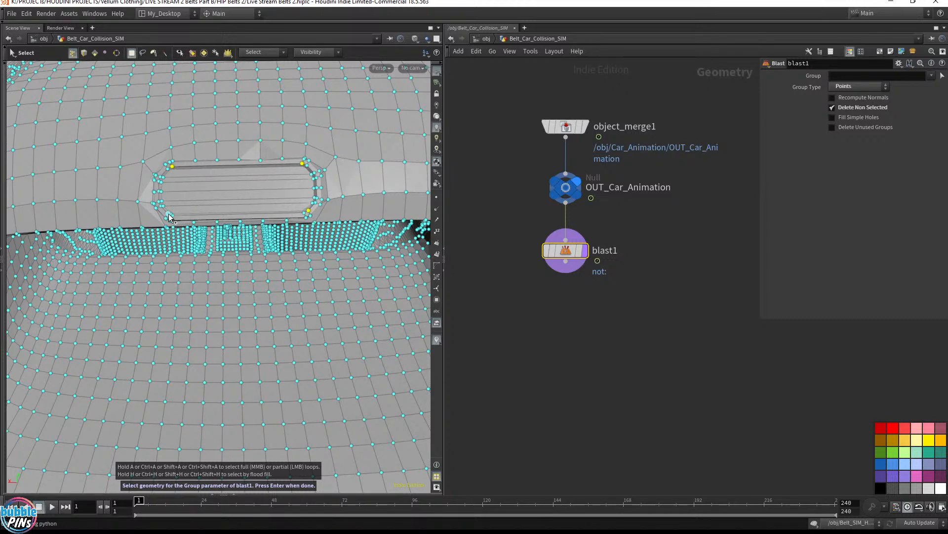
key("Return")
key("ctrl+s")
left_click(435, 197)
left_click_drag(238, 174, 296, 225)
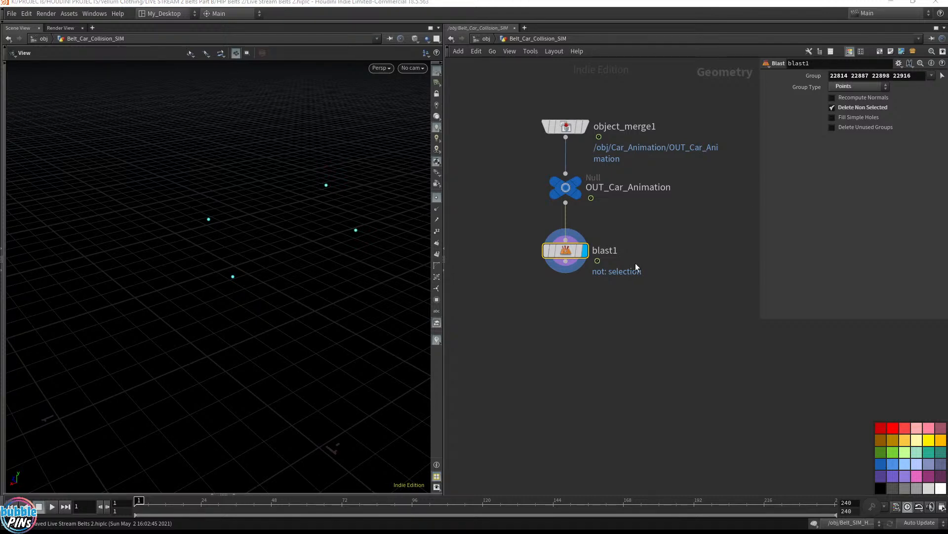
- Add a second Object Merge node beside the car animation chain
middle_click_drag(619, 330, 687, 353)
key("Tab")
type("obj")
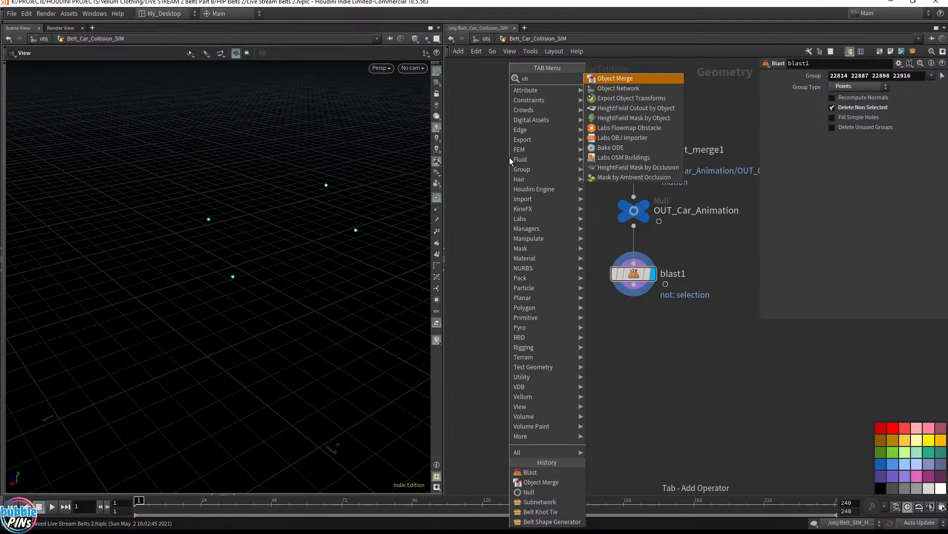
key("Return")
left_click(509, 157)
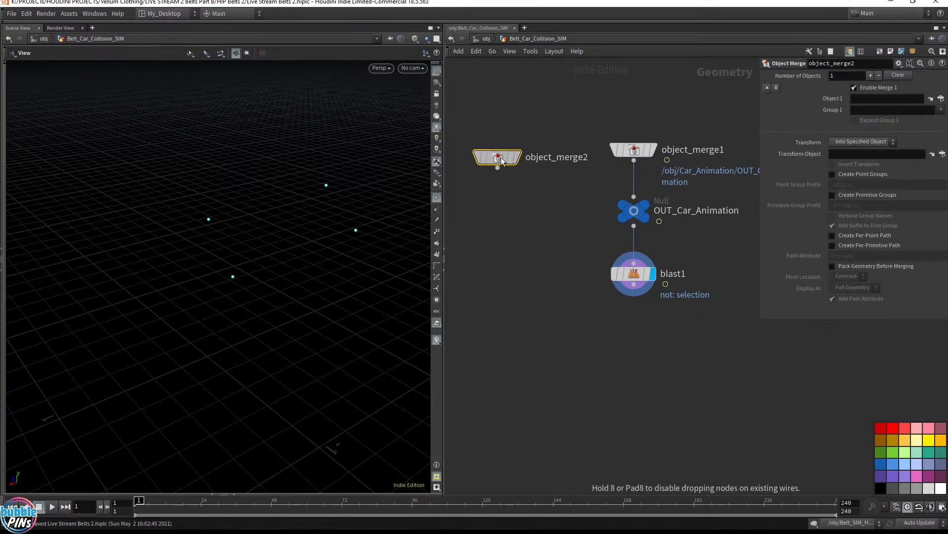
- Return to the object level and open the Belt_SIM_HDA network
left_click(487, 40)
scroll(568, 164, "down", 6)
middle_click_drag(585, 120, 590, 262)
middle_click_drag(594, 160, 619, 327)
scroll(591, 212, "up", 6)
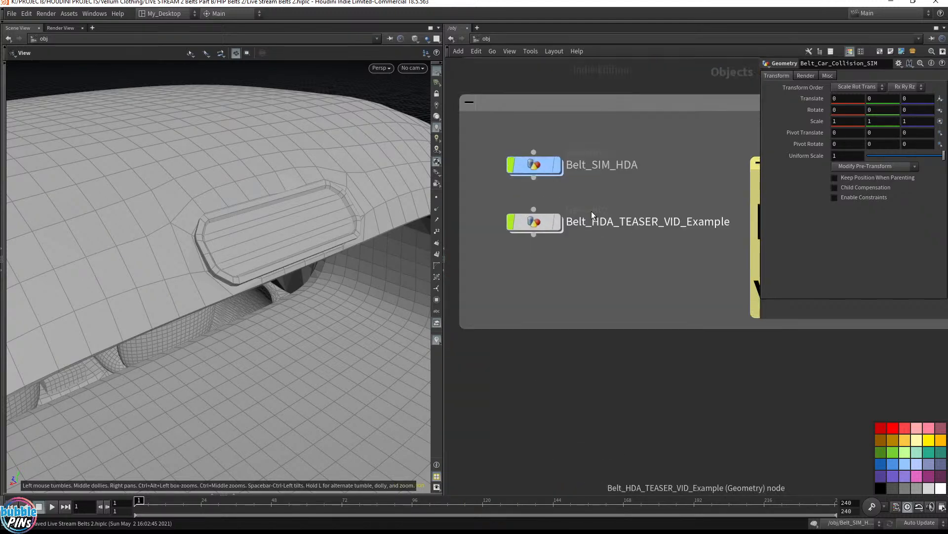
middle_click_drag(615, 194, 626, 205)
double_click(542, 168)
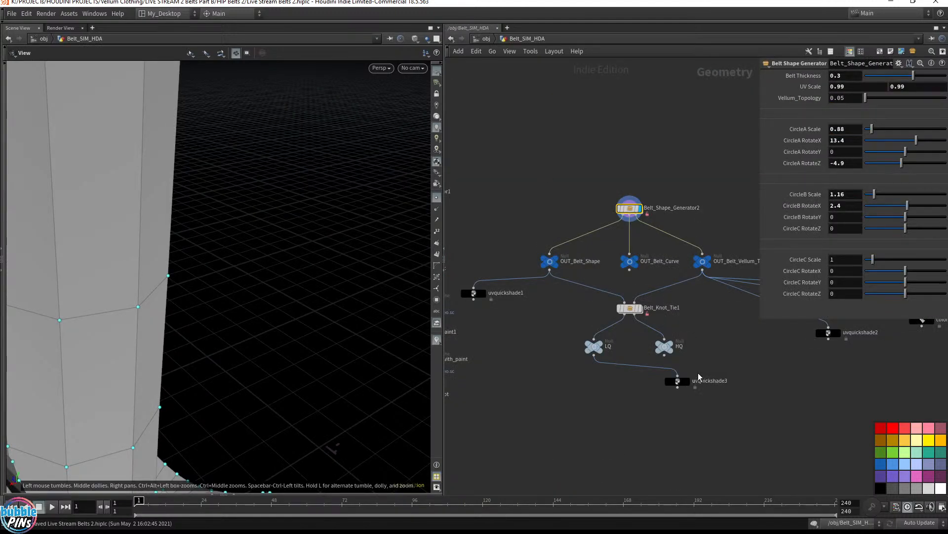
- Select the Belt_Shape_Generator2 branch with its connected nodes and move it aside in the network
scroll(697, 379, "down", 4)
middle_click_drag(756, 402, 617, 360)
left_click_drag(764, 391, 464, 193)
middle_click_drag(444, 264, 529, 262)
left_click_drag(505, 259, 525, 316, "shift")
left_click_drag(560, 262, 720, 258)
- Display the OUT_Knot null, hide the point markers and examine the whole knotted belt
middle_click_drag(508, 277, 700, 281)
scroll(658, 283, "up", 5)
middle_click_drag(630, 370, 524, 270)
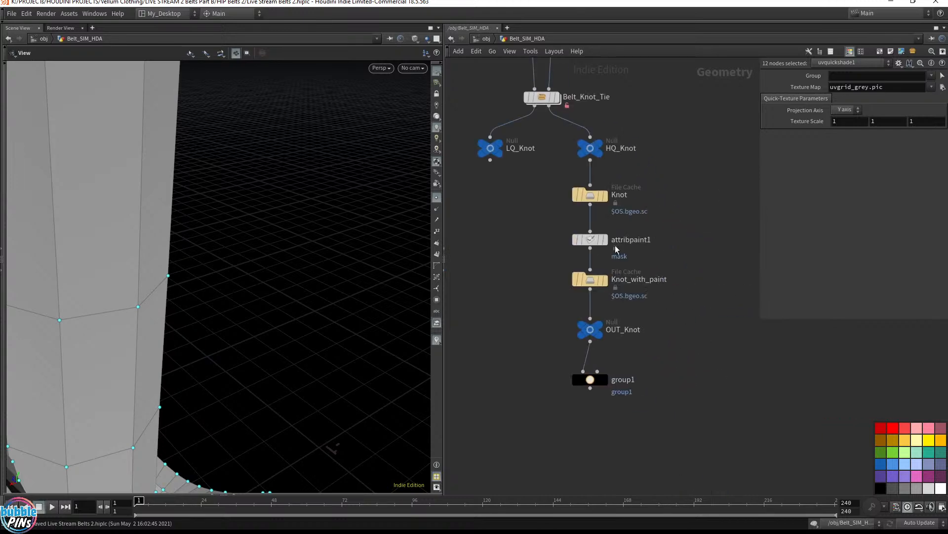
left_click(593, 330)
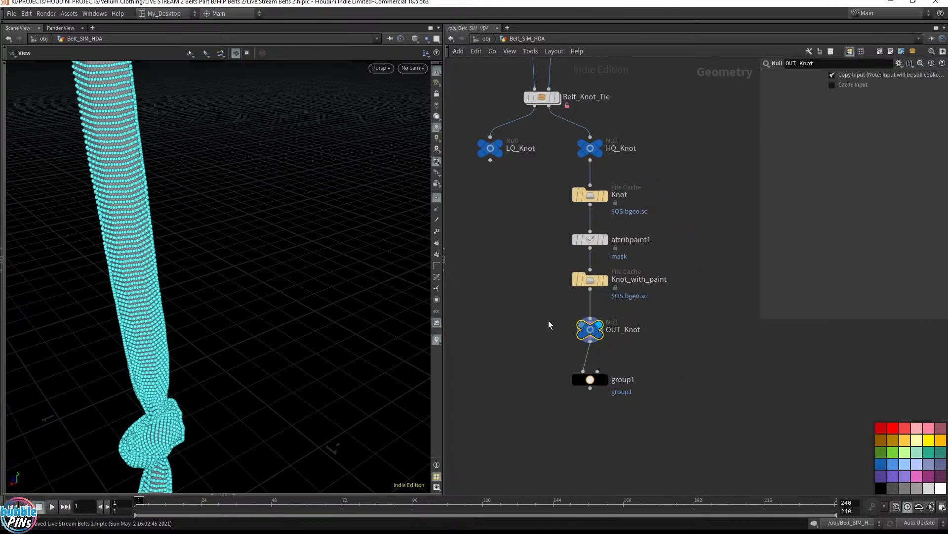
left_click(436, 198)
middle_click_drag(290, 313, 246, 236)
left_click_drag(245, 236, 313, 186)
key("space+g")
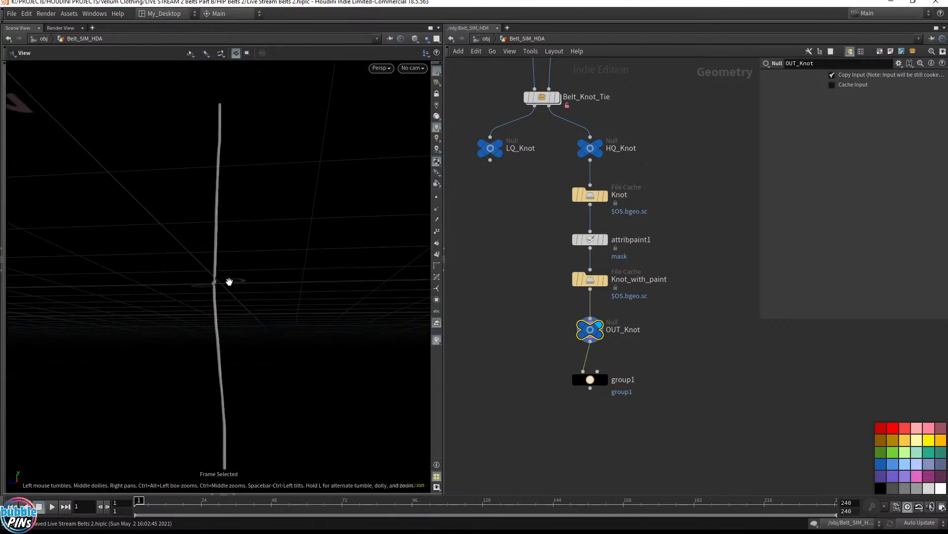
scroll(232, 276, "up", 5)
scroll(549, 247, "down", 3)
- Review the knot chain by displaying Knot_with_paint and group1, and inspect group1's settings
left_click_drag(504, 148, 650, 230)
middle_click_drag(580, 385, 585, 332)
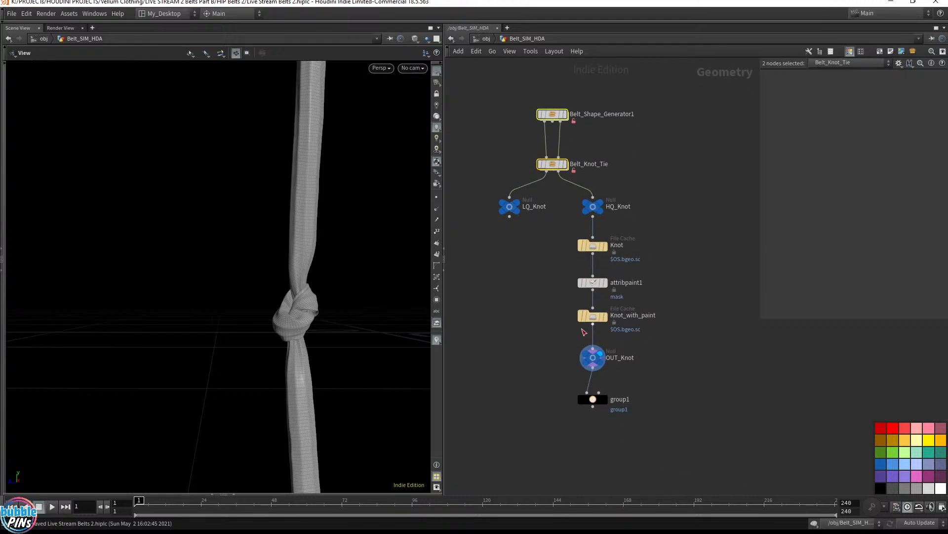
left_click(592, 246)
left_click(592, 316)
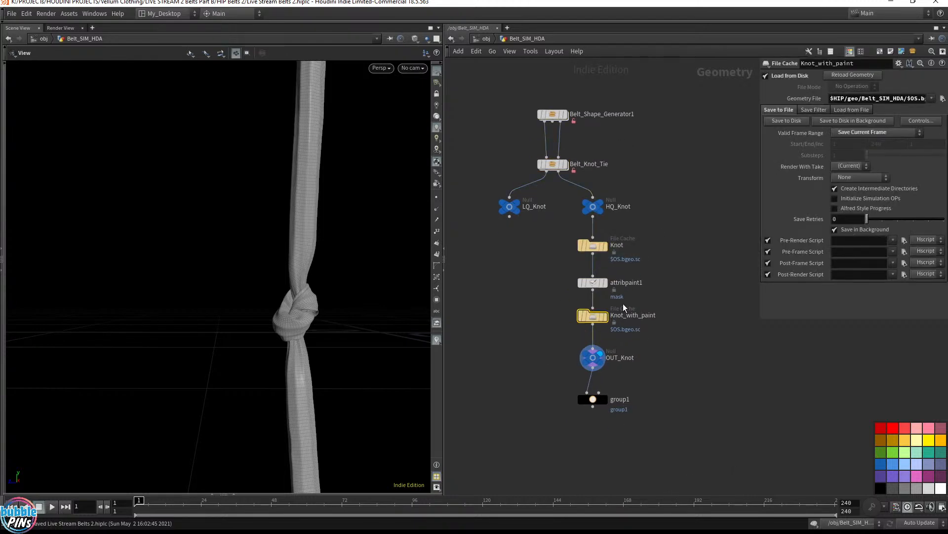
left_click(605, 316)
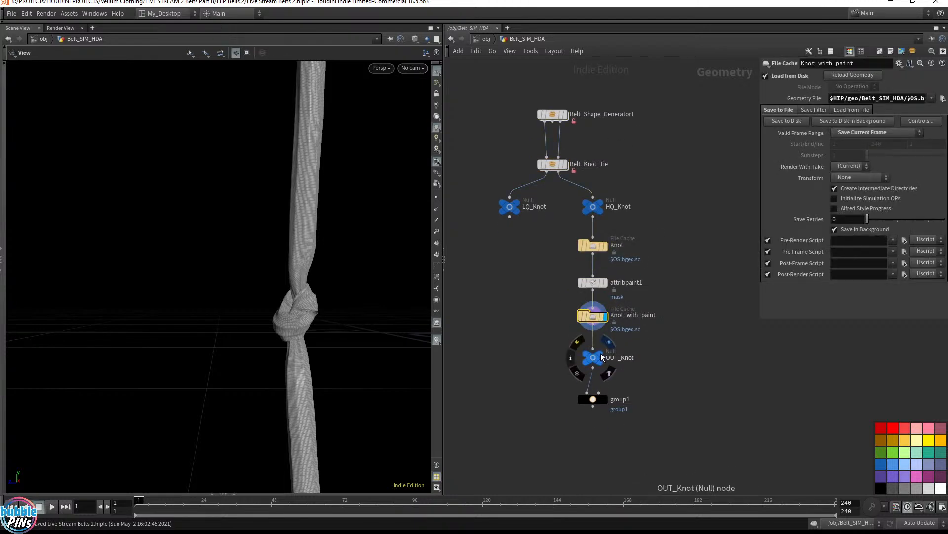
left_click(606, 399)
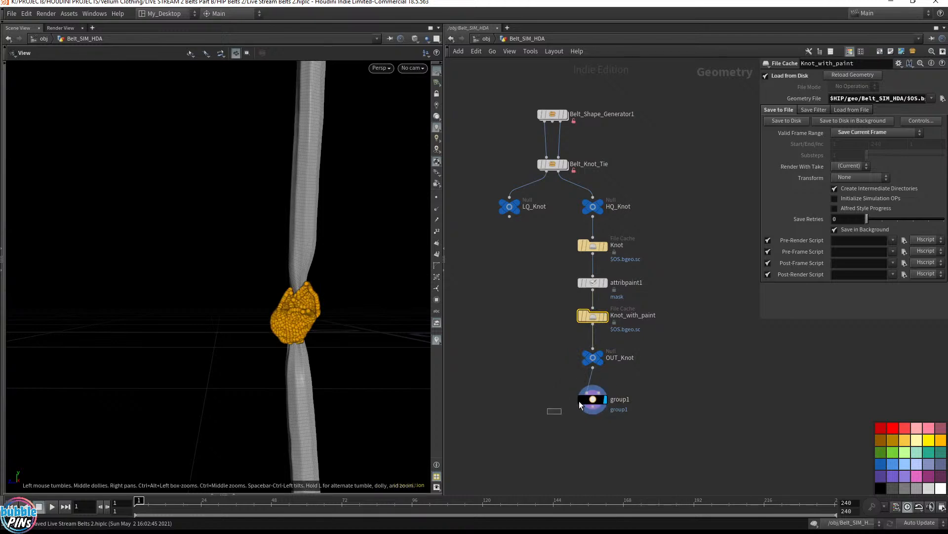
left_click_drag(547, 415, 640, 371)
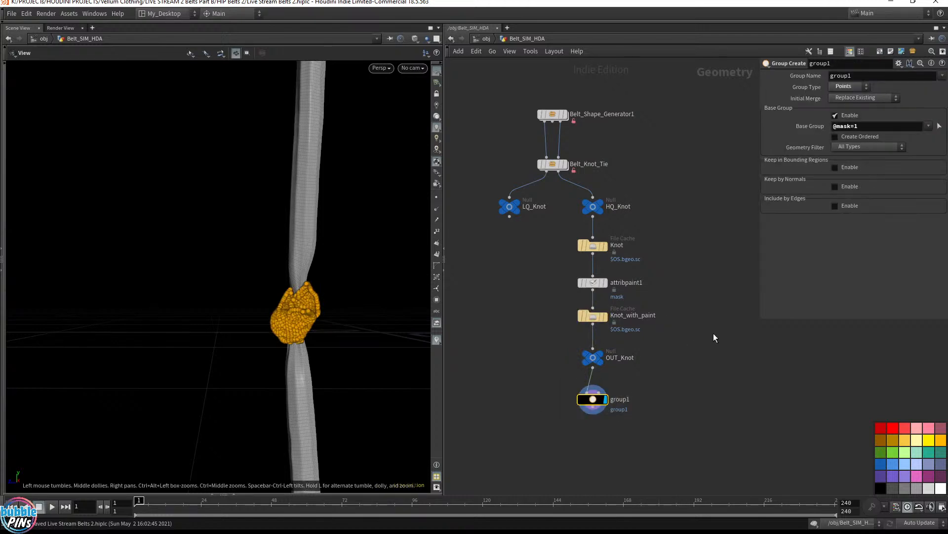
- Select the belt generator and knot tie nodes, and display the Knot file cache result
left_click_drag(514, 106, 655, 183)
mouse_move(593, 207)
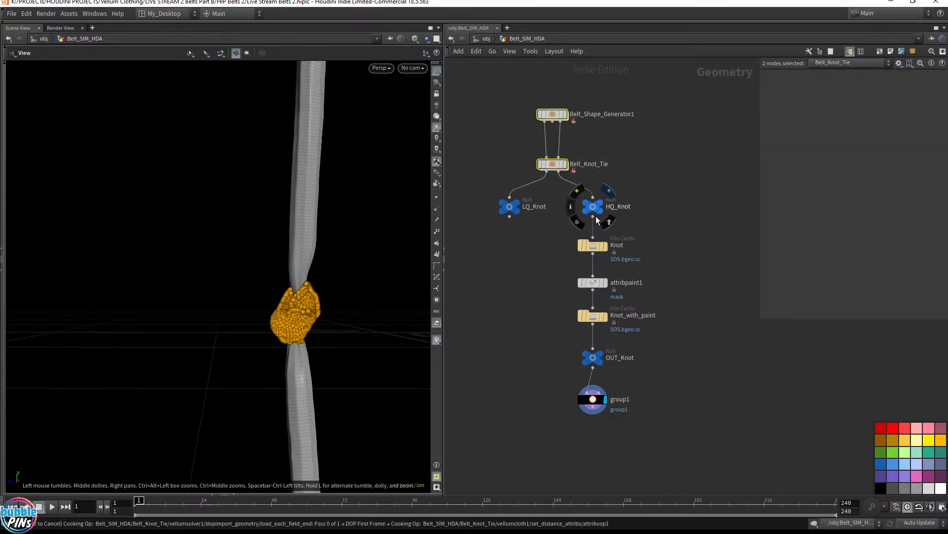
left_click(605, 246)
left_click(591, 248)
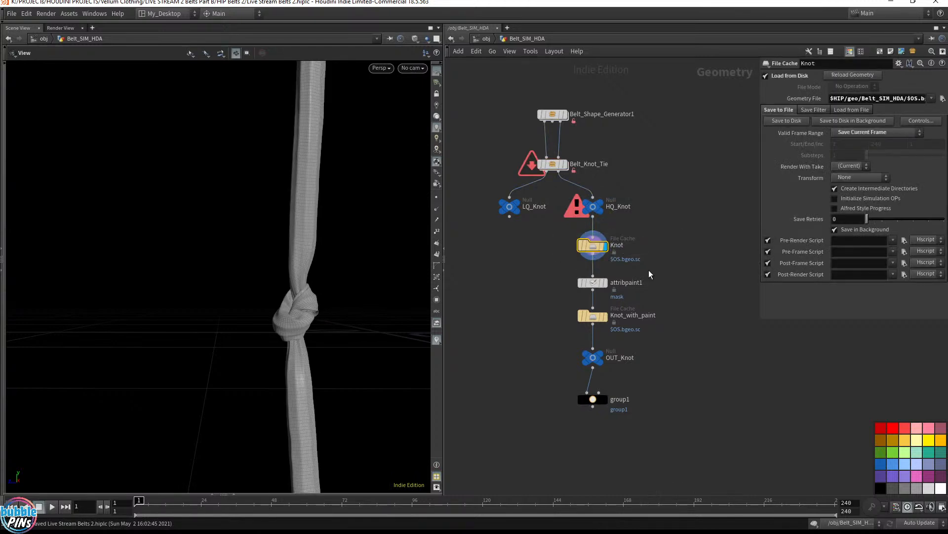
- Select attribpaint1, examine the knot up close and open the geometry spreadsheet to check its mask attribute
left_click(595, 284)
left_click_drag(308, 317, 344, 284)
middle_click_drag(344, 285, 395, 326)
right_click_drag(395, 326, 130, 243)
left_click_drag(175, 243, 332, 255)
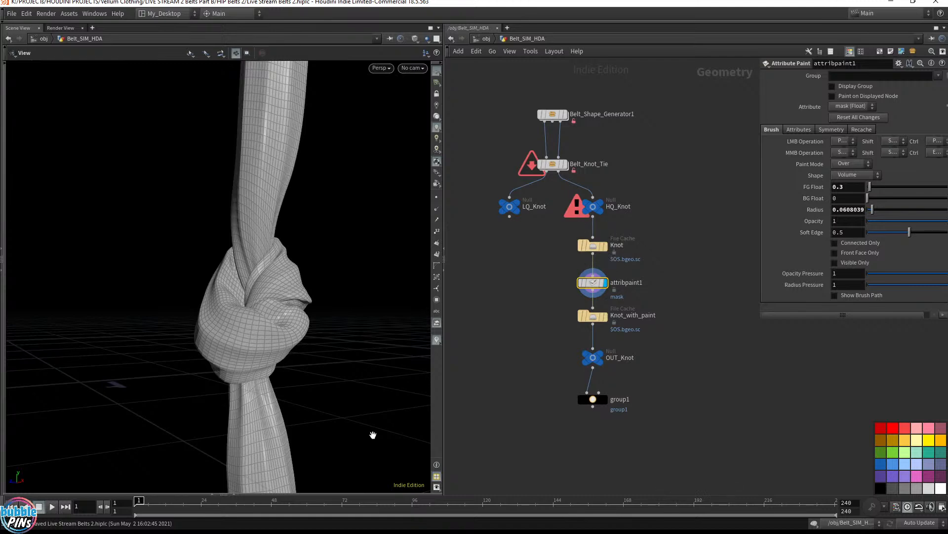
left_click(235, 493)
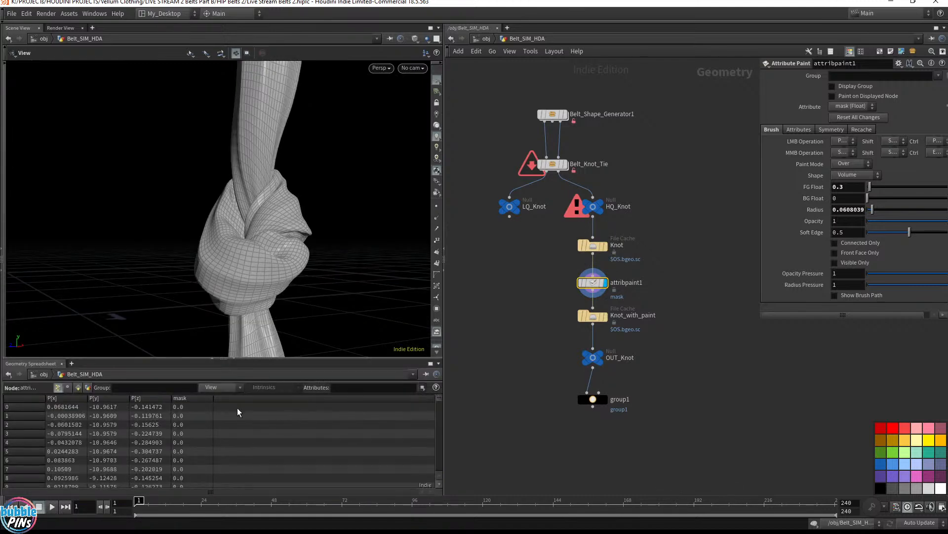
- Open the Belt_Knot_Tie network and examine the loose knot together with its Vellum and animation transfer nodes
double_click(557, 168)
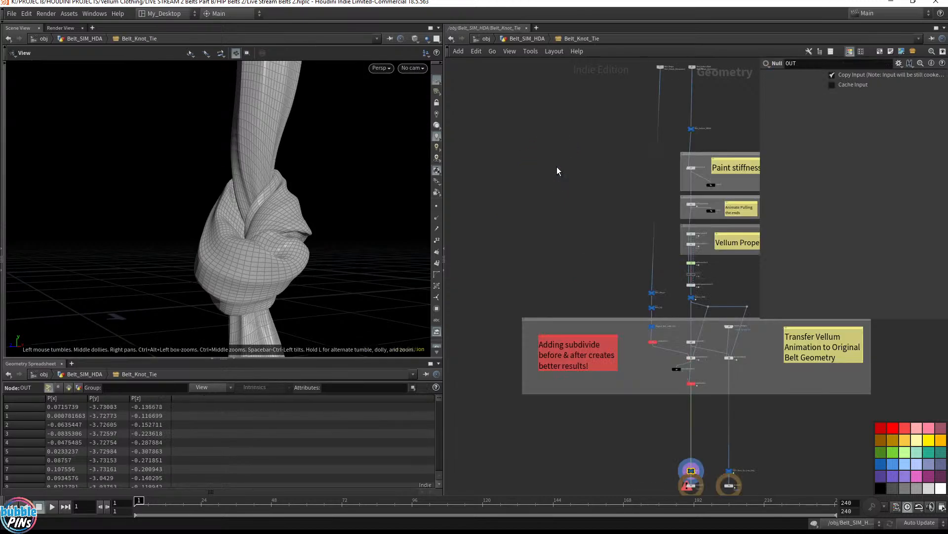
middle_click_drag(656, 426, 627, 322)
middle_click_drag(304, 236, 204, 247)
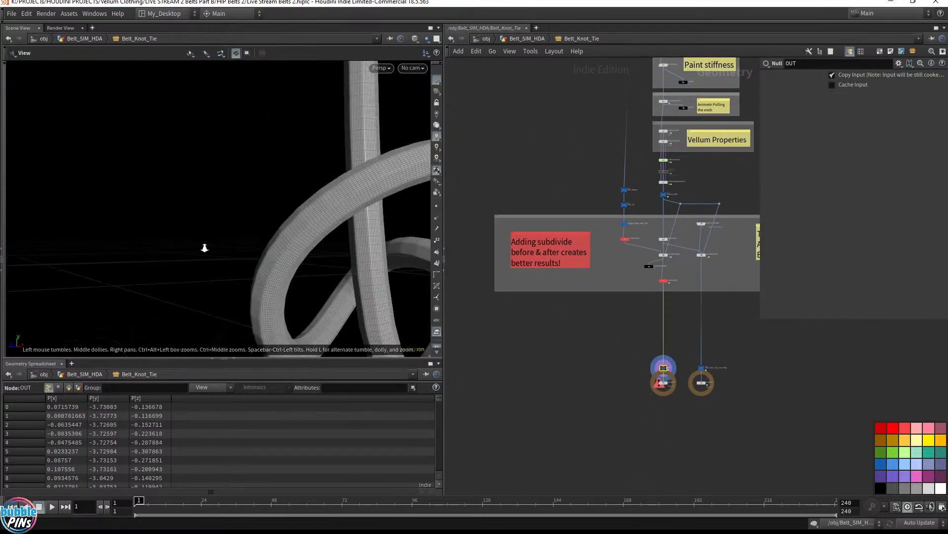
left_click_drag(291, 246, 303, 266)
right_click_drag(303, 266, 176, 212)
scroll(677, 345, "up", 6)
middle_click_drag(725, 343, 517, 435)
scroll(652, 314, "down", 4)
middle_click_drag(692, 222, 705, 206)
middle_click_drag(684, 84, 683, 176)
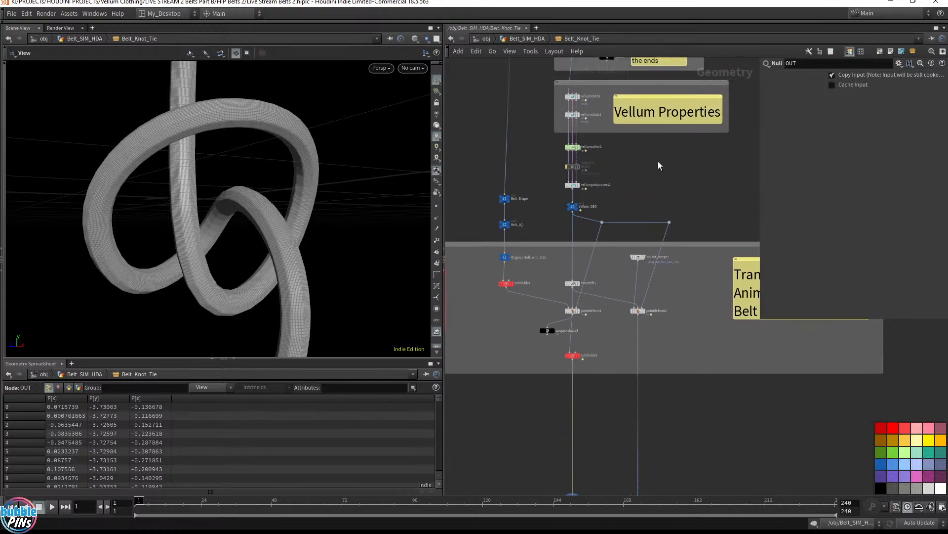
middle_click_drag(696, 349, 652, 275)
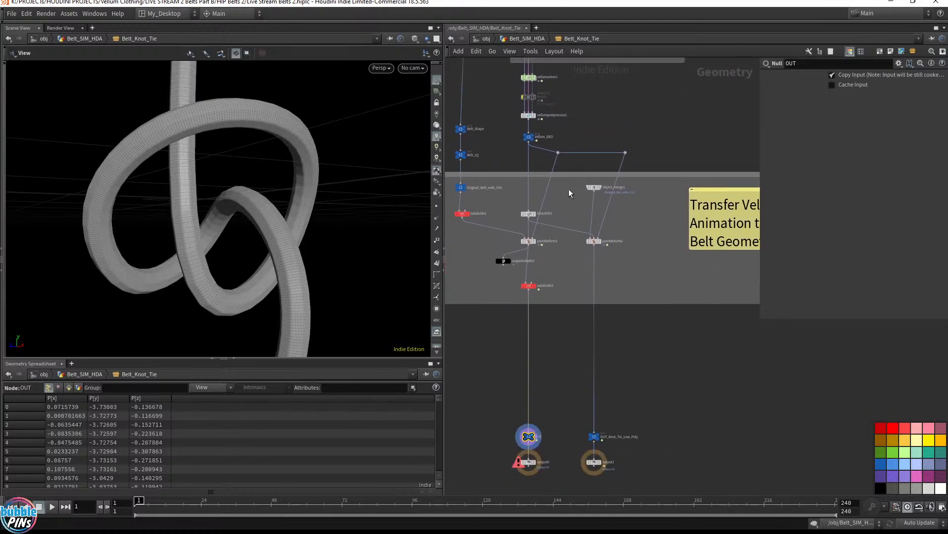
- Display the timeshift1 node in the animation transfer section of Belt_Knot_Tie
middle_click_drag(548, 293, 634, 268)
scroll(583, 237, "up", 5)
middle_click_drag(644, 185, 659, 284)
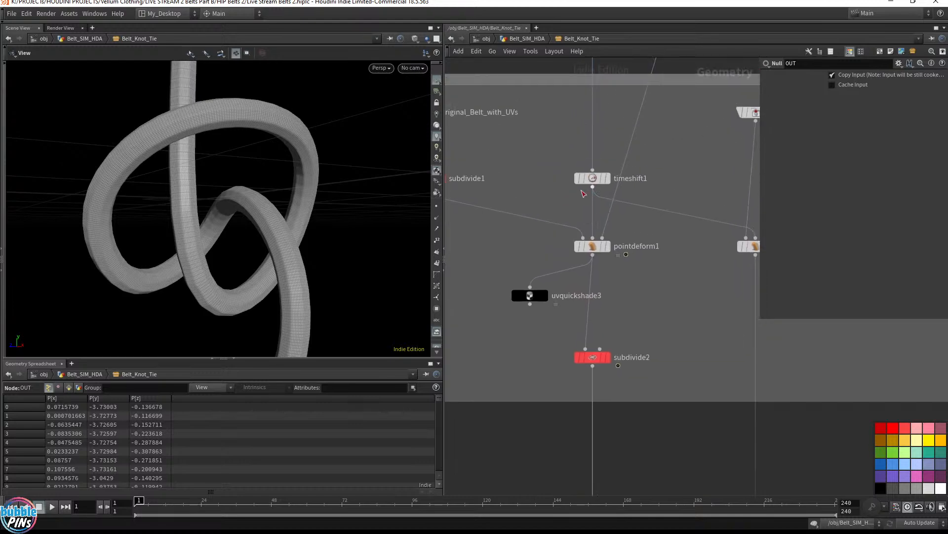
left_click(609, 181)
scroll(656, 180, "down", 3)
middle_click_drag(656, 180, 630, 219)
- Branch a Color node off Vellum_GEO, place it beside the chain and display its result
left_click(595, 115)
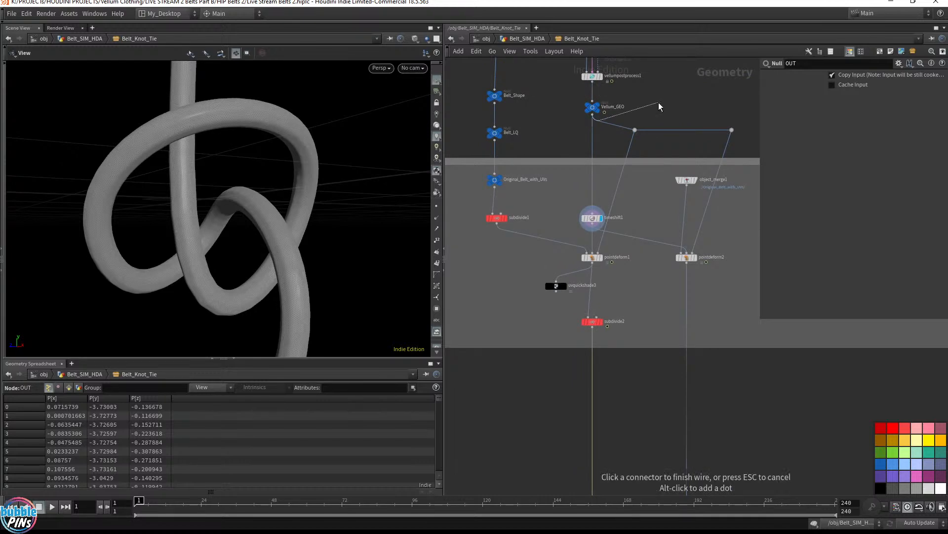
middle_click_drag(676, 96, 576, 166)
left_click(651, 143)
type("color")
key("Return")
left_click(650, 144)
double_click(665, 142)
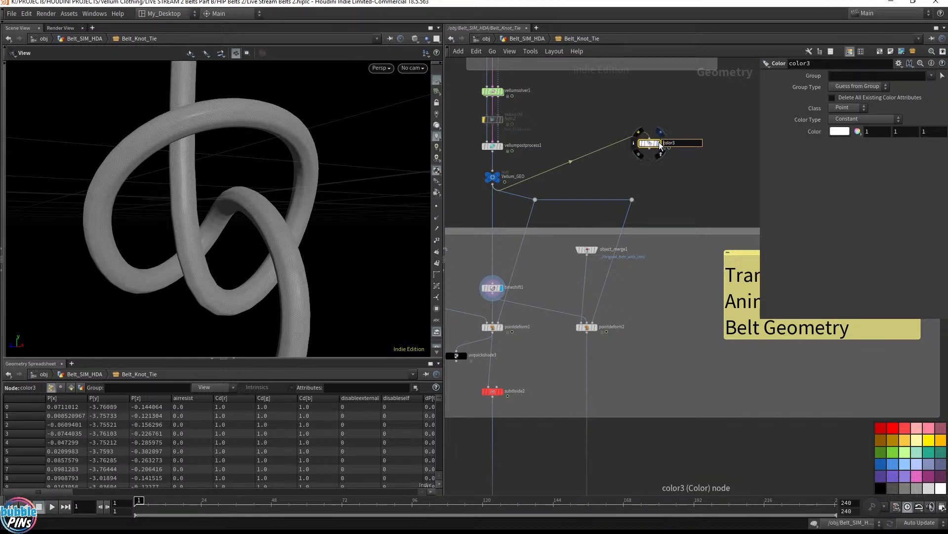
left_click(658, 143)
- Set the Color node's type to Ramp from Attribute and use stiffness as the attribute
left_click(842, 121)
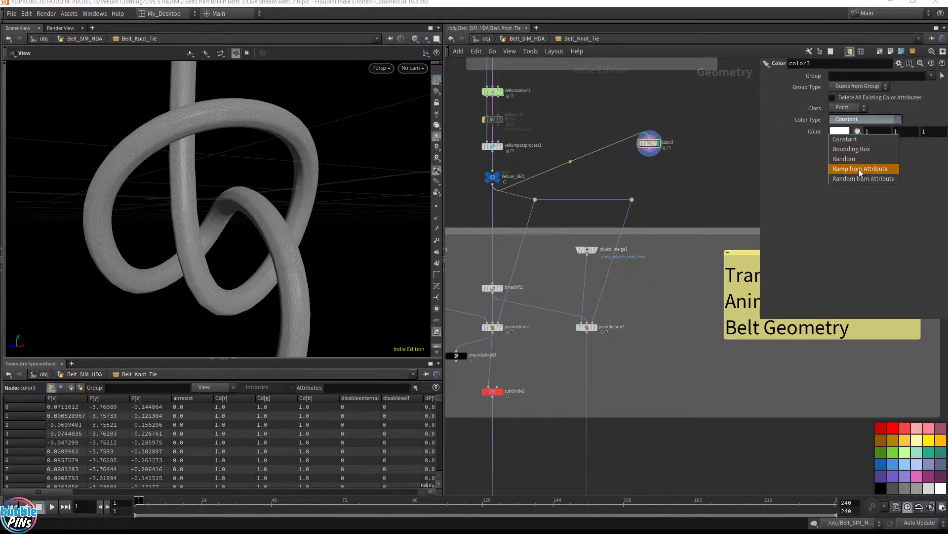
left_click(860, 173)
left_click(856, 133)
type("stiffnes")
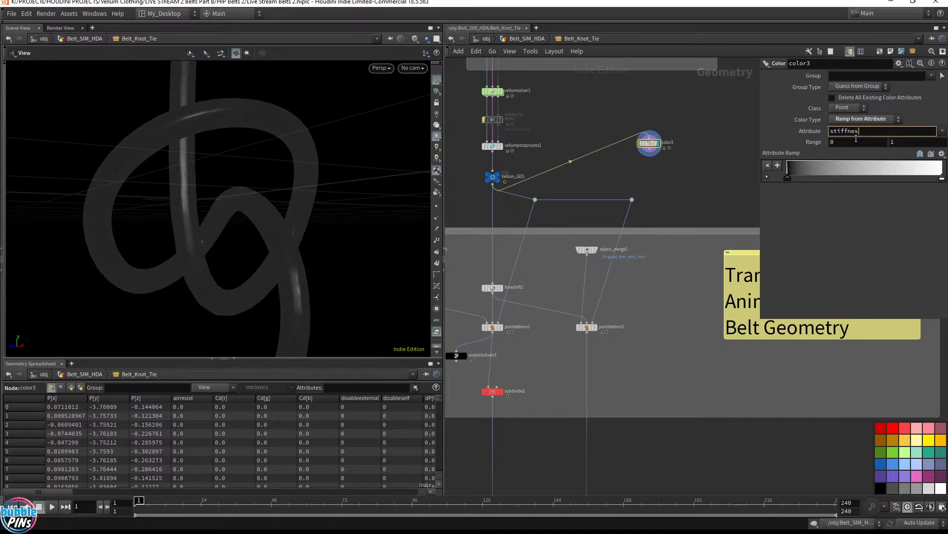
type("s")
key("Return")
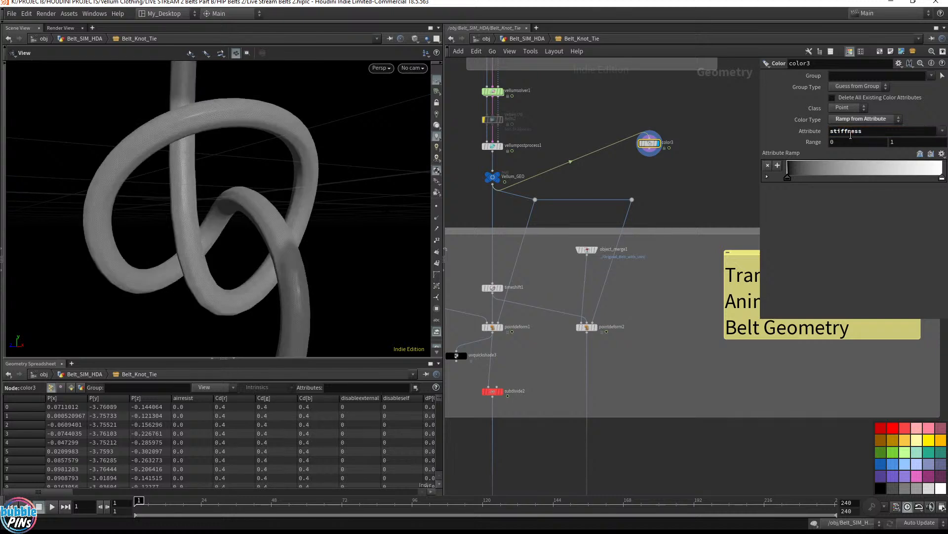
- Set the high end of the stiffness ramp to red and change the color of its low end
double_click(942, 179)
left_click(698, 313)
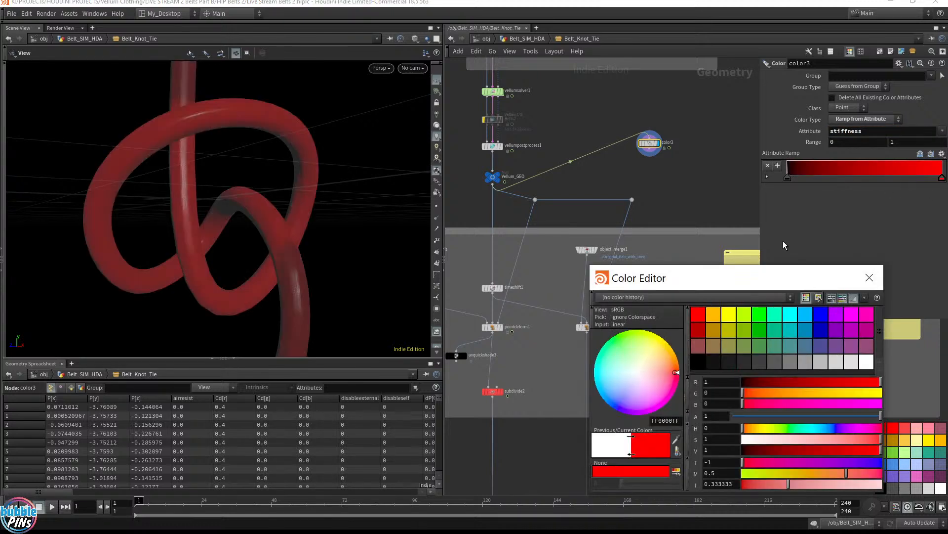
left_click(787, 179)
left_click(759, 314)
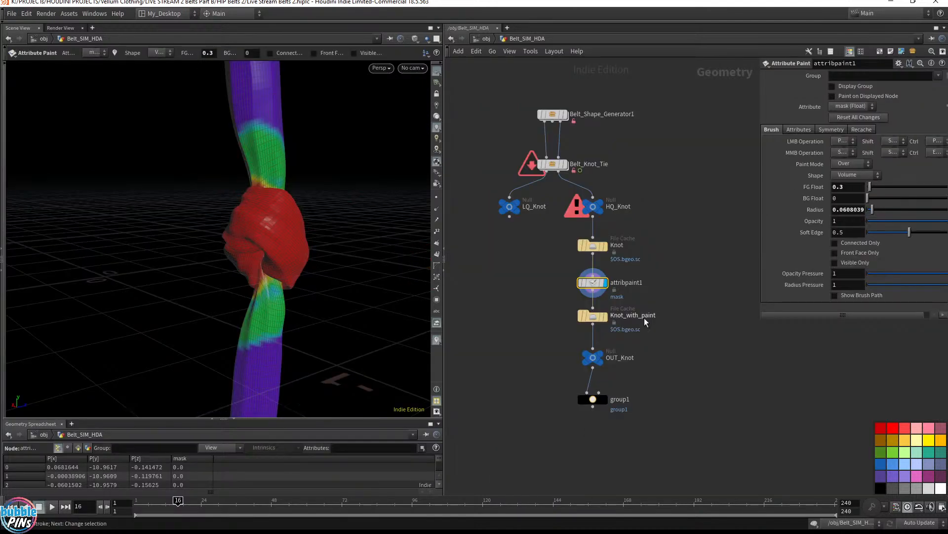
- In Belt_SIM_HDA, display Knot_with_paint and group1 in turn, and inspect group1's base group expression
left_click(605, 318)
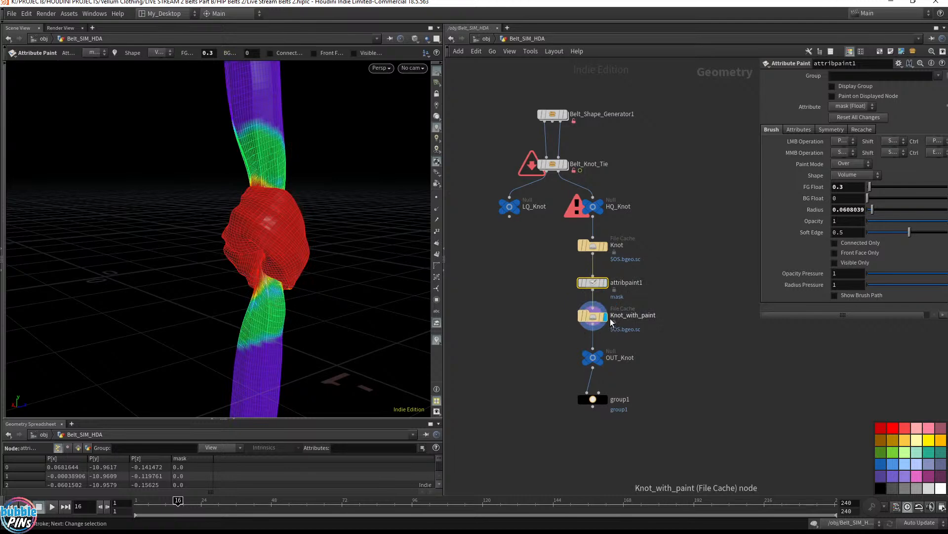
left_click(590, 318)
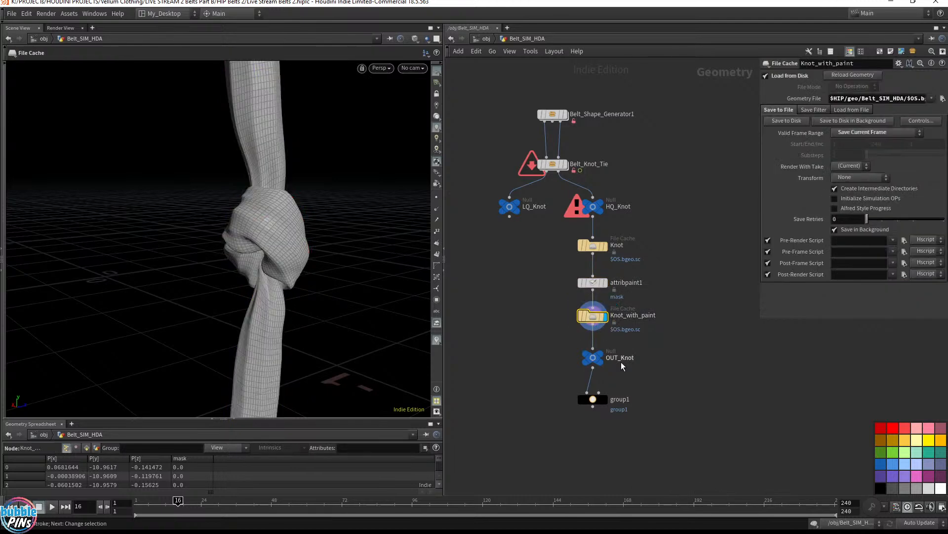
left_click(594, 357)
left_click(604, 400)
left_click(595, 400)
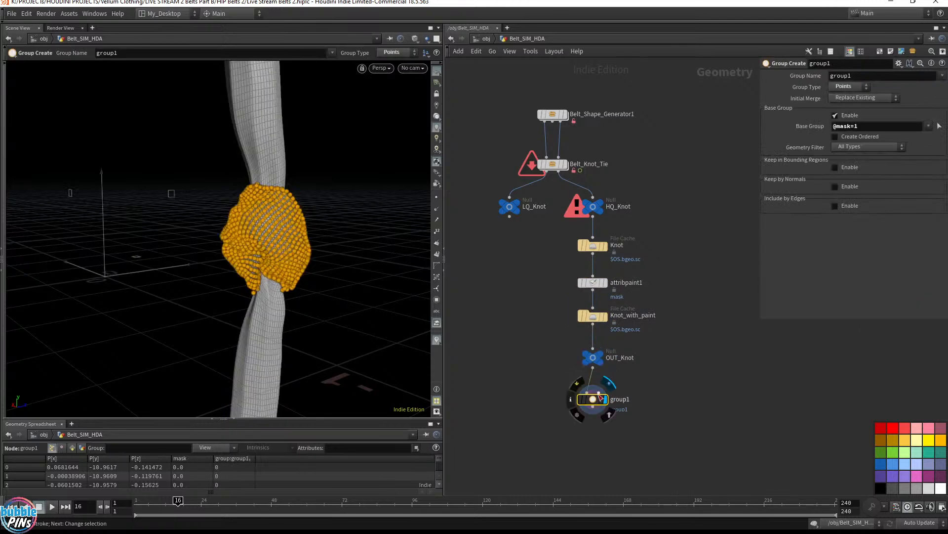
left_click(873, 128)
left_click(698, 348)
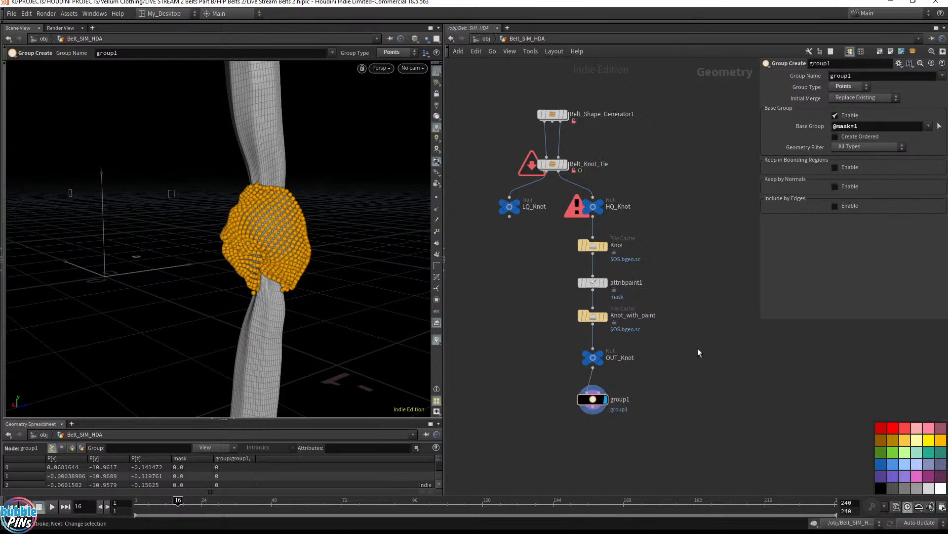
- Inspect attribpaint1's mask attribute name and sort its values in an enlarged geometry spreadsheet, from highest to lowest and back
left_click(593, 283)
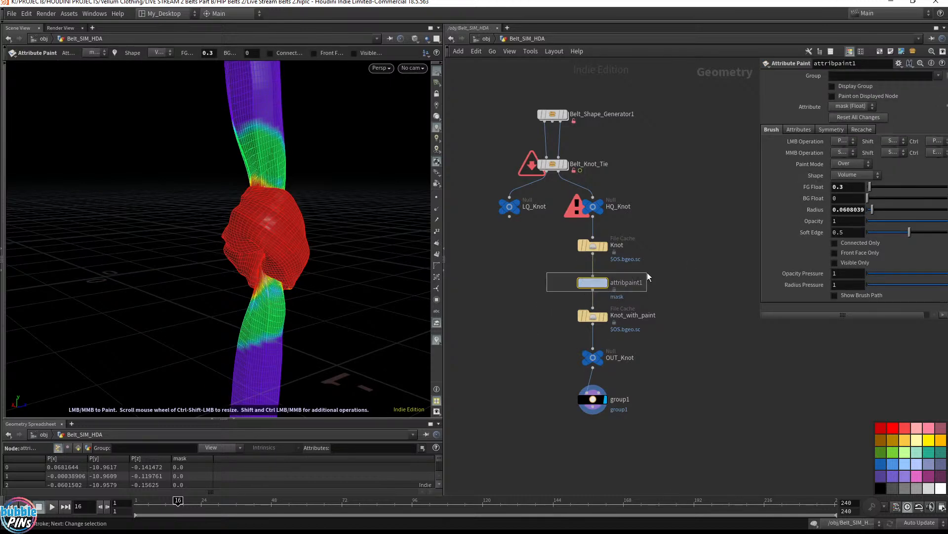
left_click(797, 129)
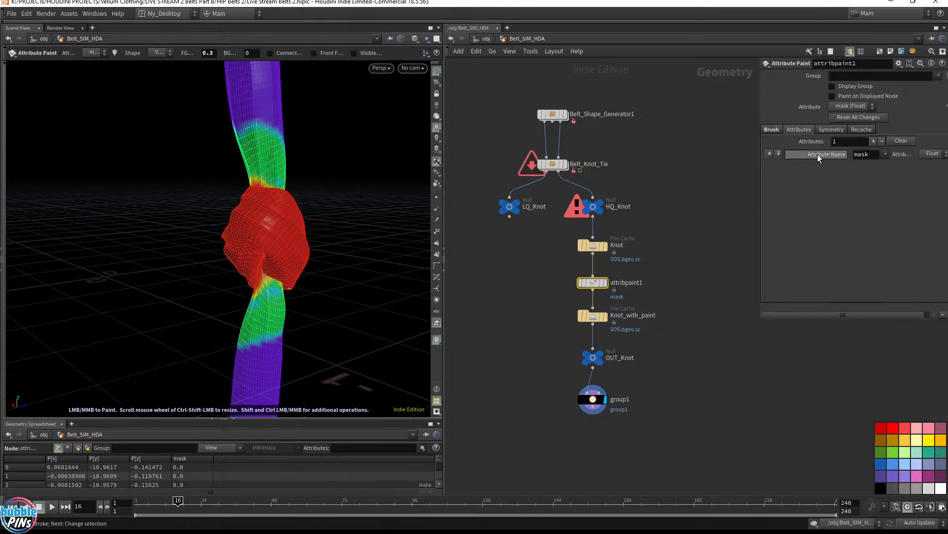
double_click(876, 157)
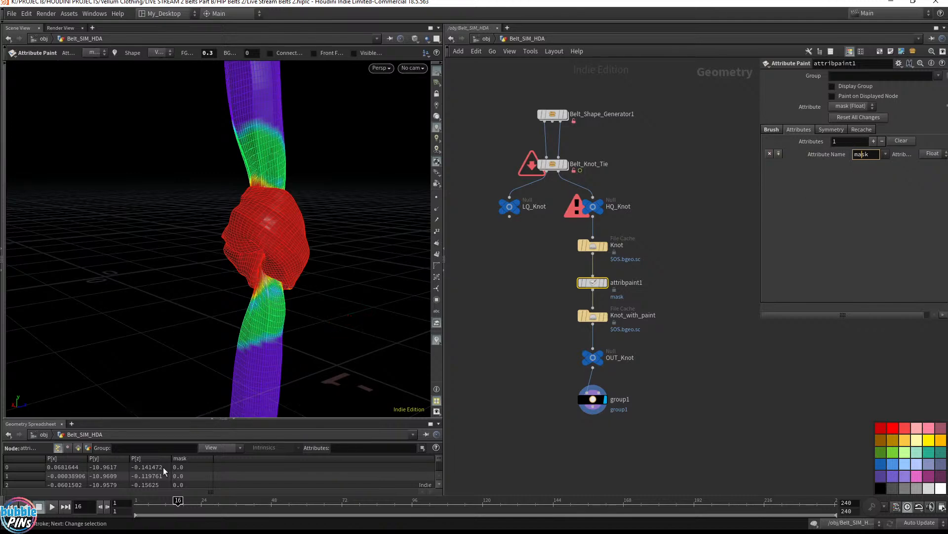
left_click(178, 458)
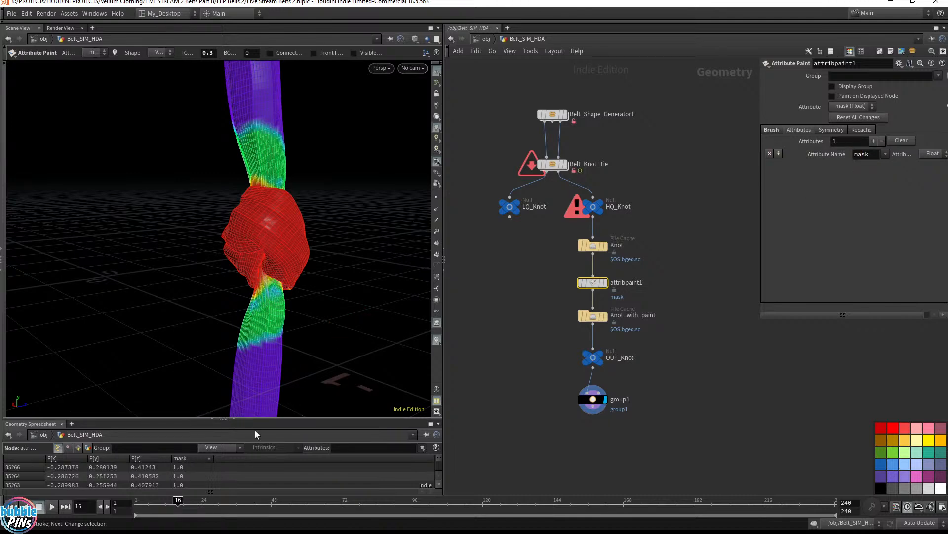
left_click_drag(264, 420, 237, 341)
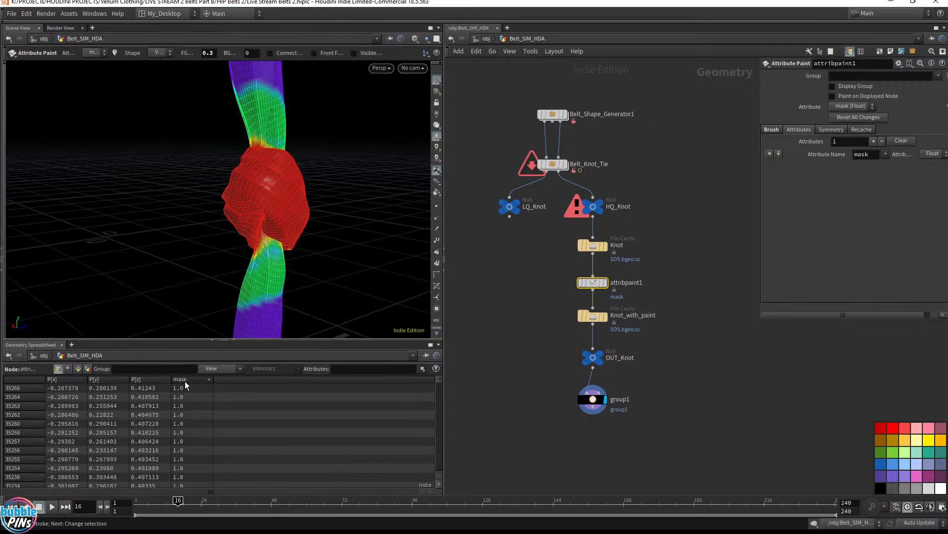
left_click(200, 379)
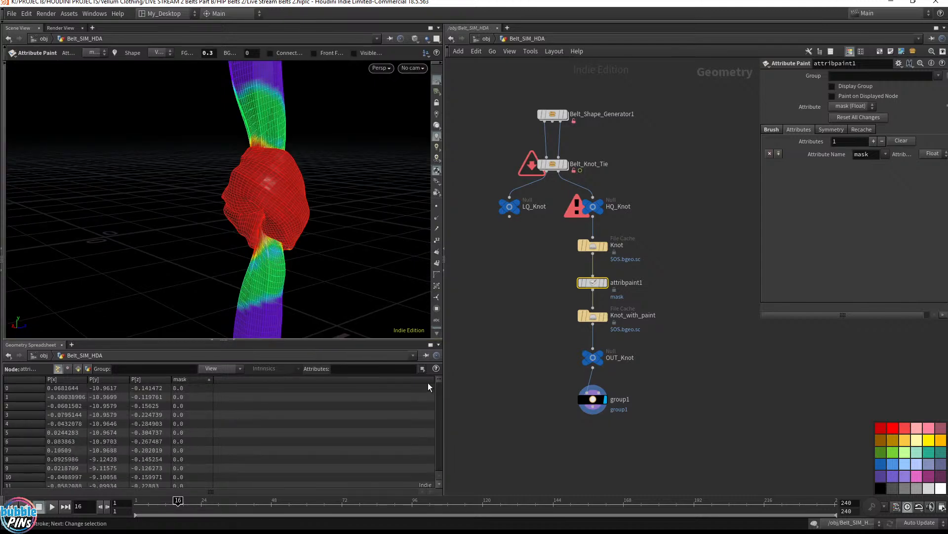
left_click_drag(437, 378, 422, 457)
scroll(197, 420, "up", 3)
scroll(203, 426, "up", 3)
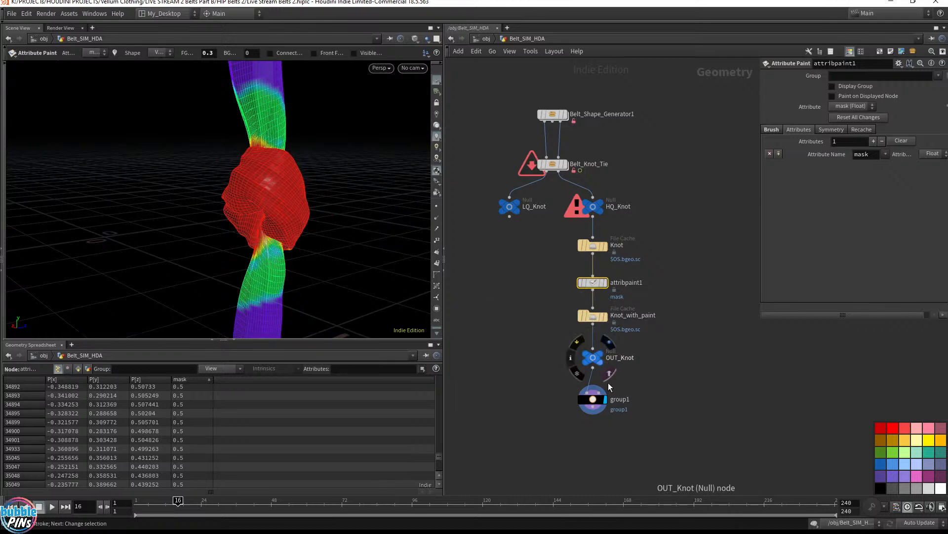
- Move the group1 node to the side of the knot chain and save the scene
left_click(593, 399)
left_click_drag(510, 433, 670, 385)
left_click_drag(595, 401, 697, 394)
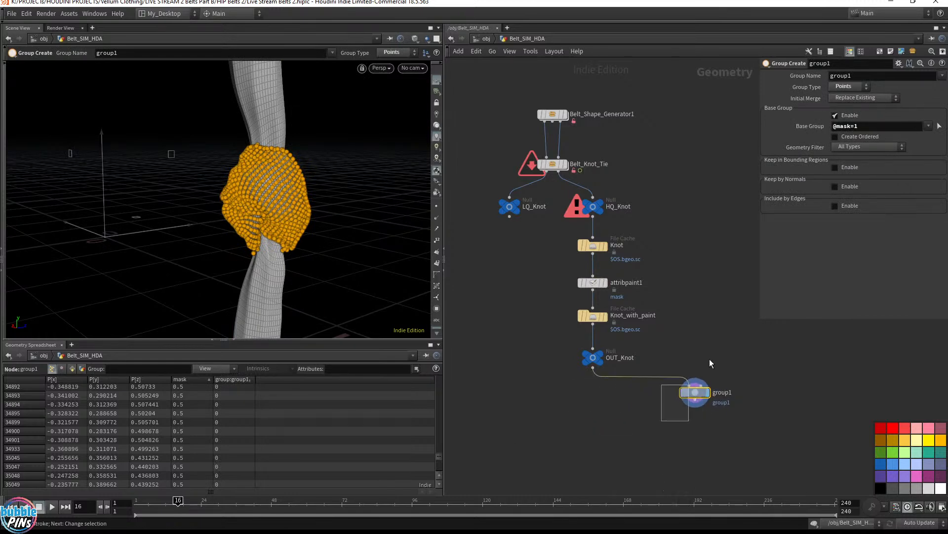
key("ctrl+s")
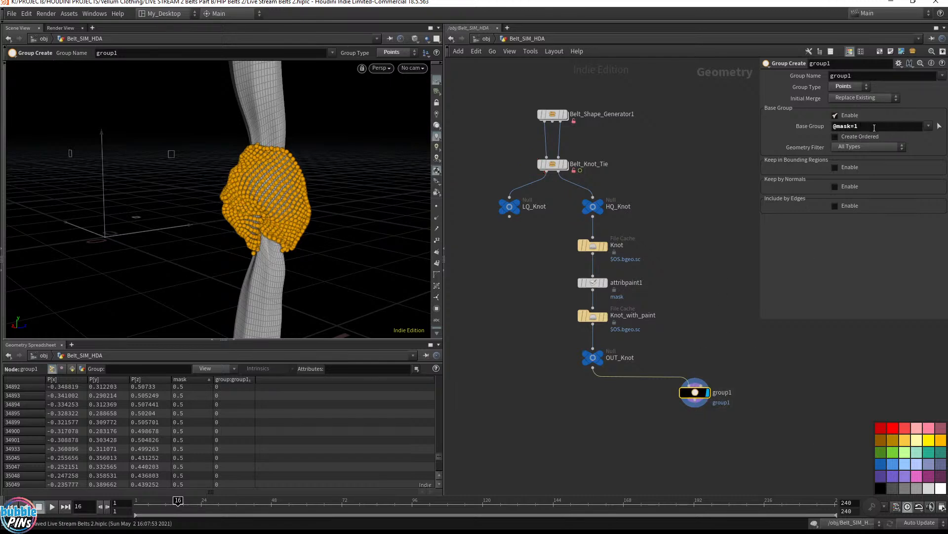
key("Return")
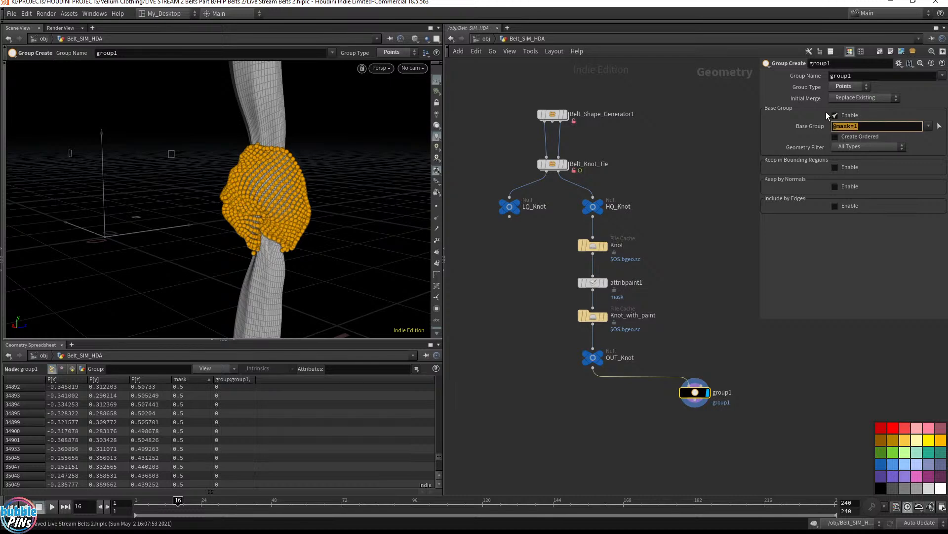
left_click(848, 75)
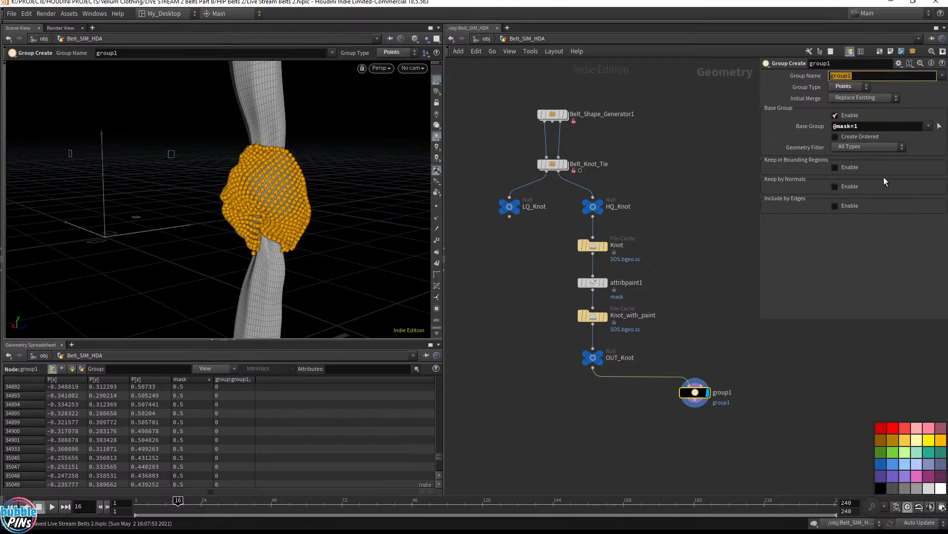
left_click(882, 126)
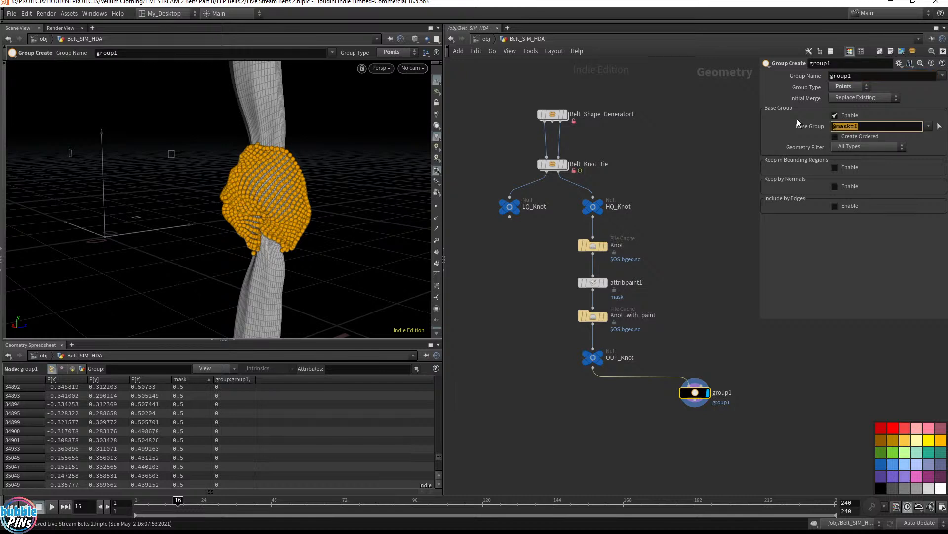
left_click(859, 88)
left_click(850, 116)
left_click_drag(868, 127, 825, 126)
left_click(847, 126)
key("shift+Right")
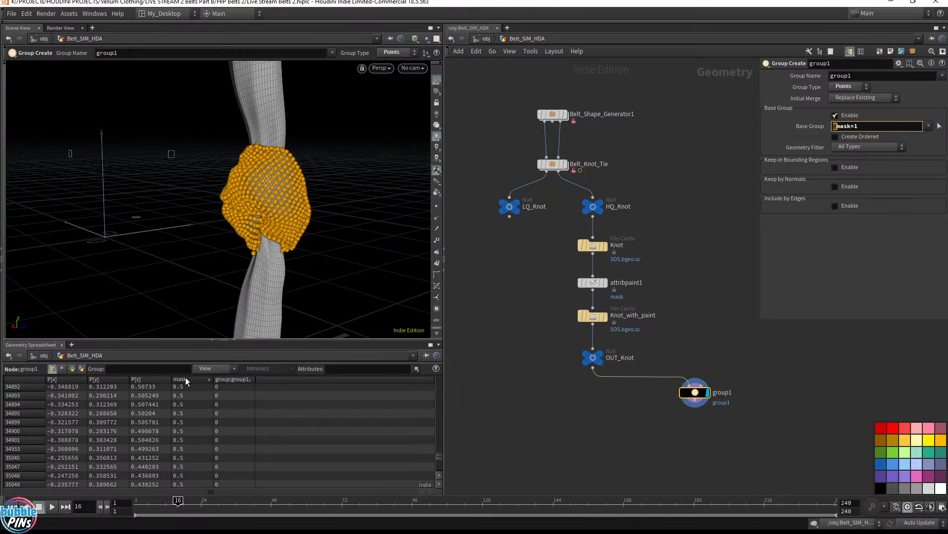
left_click_drag(850, 126, 847, 126)
left_click(864, 129)
left_click(895, 75)
- Select and display the OUT_Knot null, and open the Belt_Car_Collision_SIM network from the object level
left_click(593, 357)
left_click(600, 357)
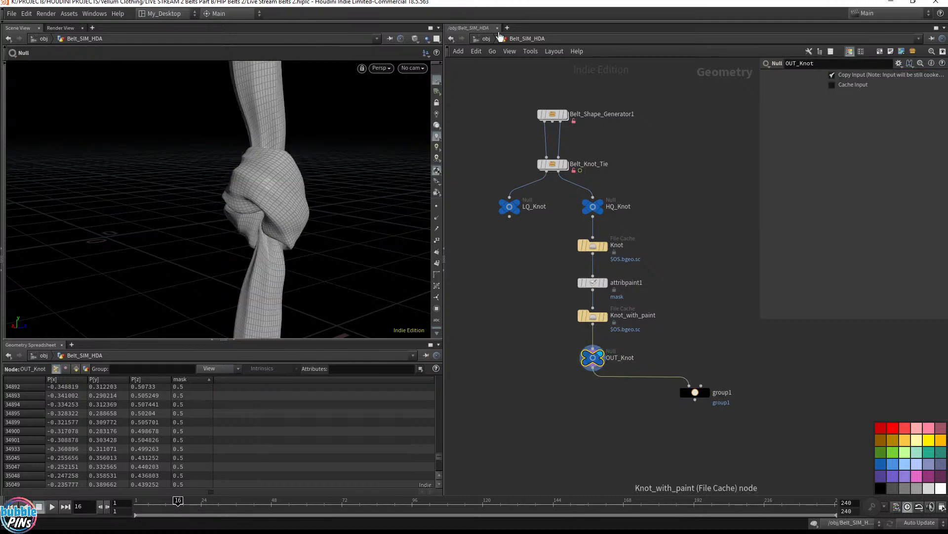
left_click(483, 38)
scroll(597, 352, "down", 4)
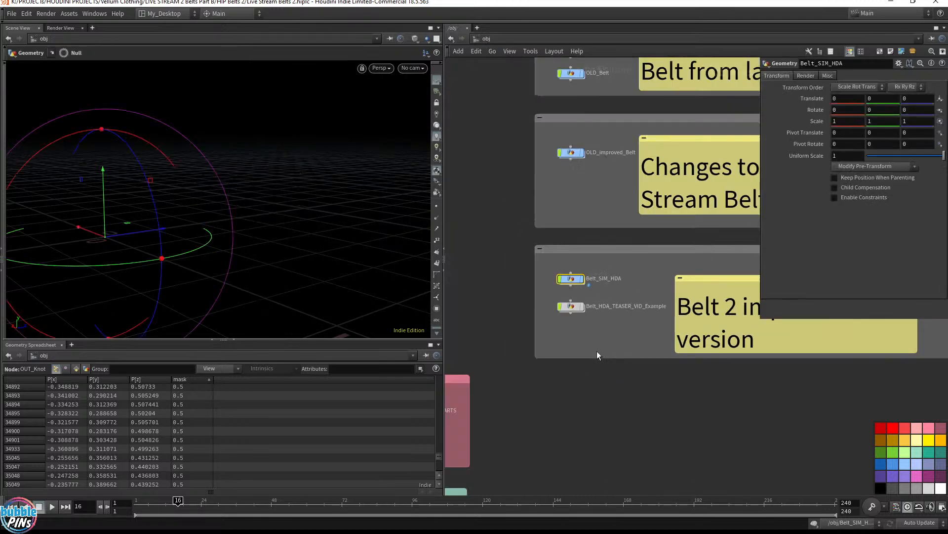
middle_click_drag(597, 351, 571, 57)
middle_click_drag(553, 278, 671, 279)
double_click(671, 275)
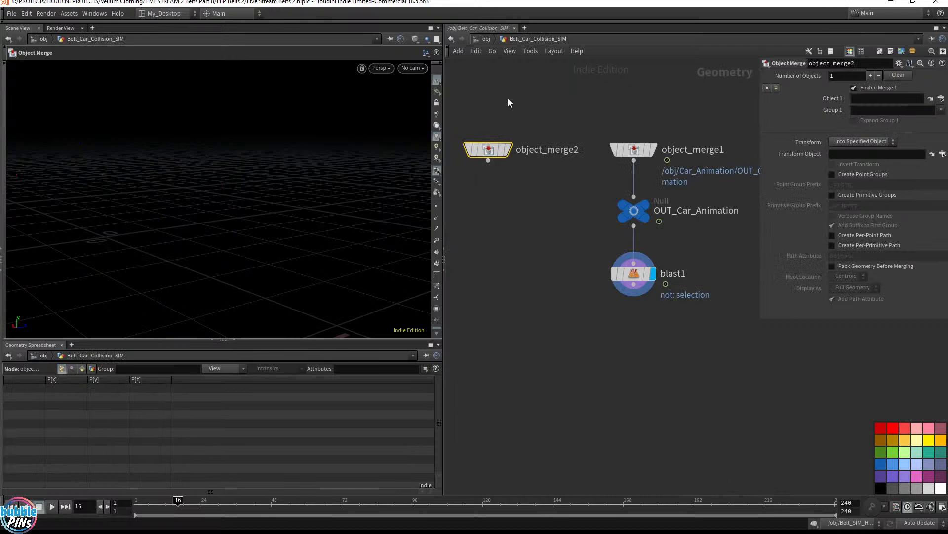
- Point object_merge2 to /obj/Belt_SIM_HDA/OUT_Knot and set its transform to Into This Object
left_click_drag(542, 98, 448, 188)
type("/obj/Belt_SIM_HDA/OUT_Knot")
left_click(863, 141)
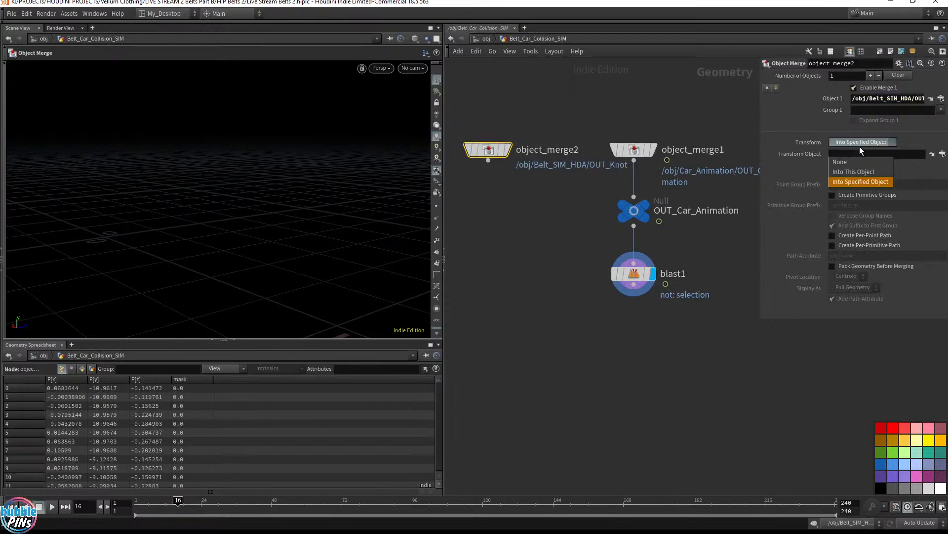
left_click(856, 173)
left_click(496, 185)
- Duplicate the OUT_Car_Animation null, connect the copy below object_merge2 and rename it Knot
left_click_drag(488, 160, 506, 220)
left_click_drag(634, 212, 493, 212, "alt")
left_click_drag(488, 160, 488, 197)
left_click(555, 206)
type("OU")
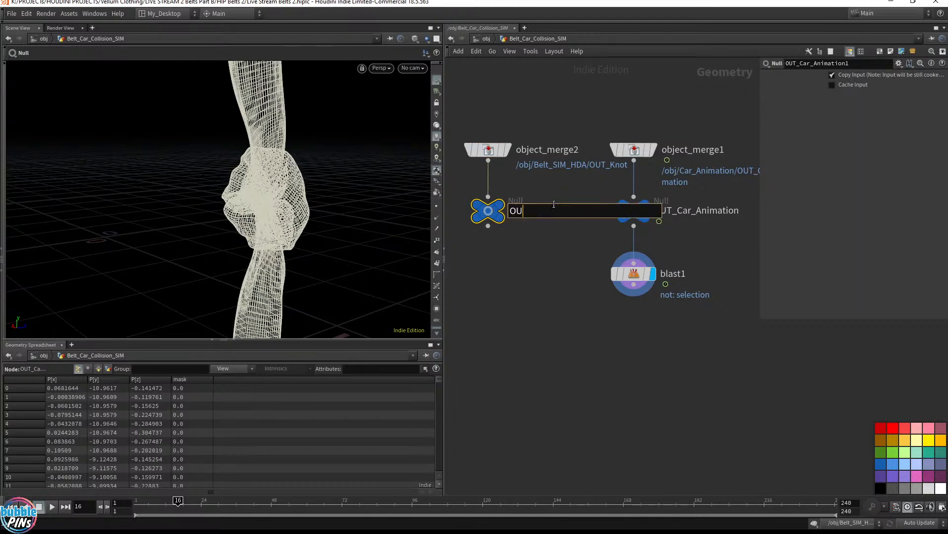
key("BackSpace")
key("BackSpace")
type("Knot")
key("Return")
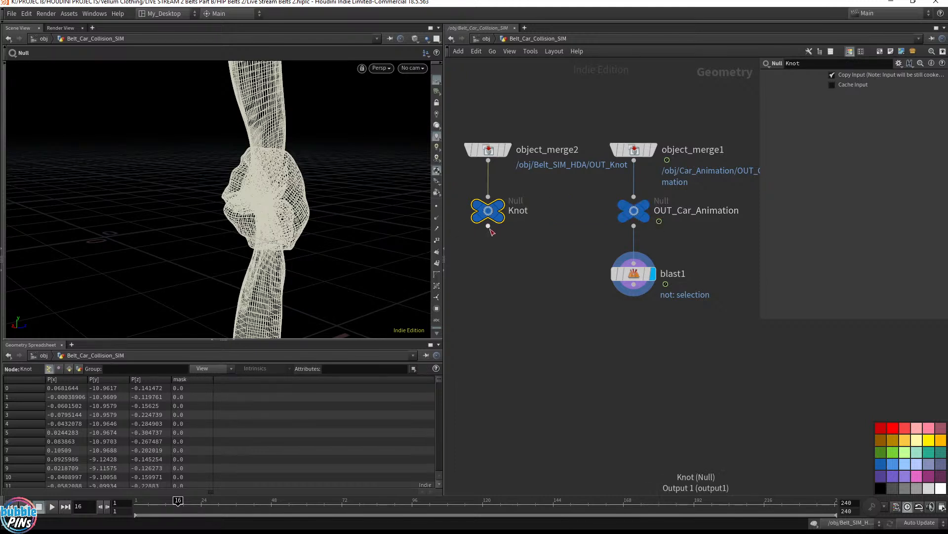
- Check the imported belt by displaying the Knot null, save the scene and switch the display back to blast1
left_click(500, 204)
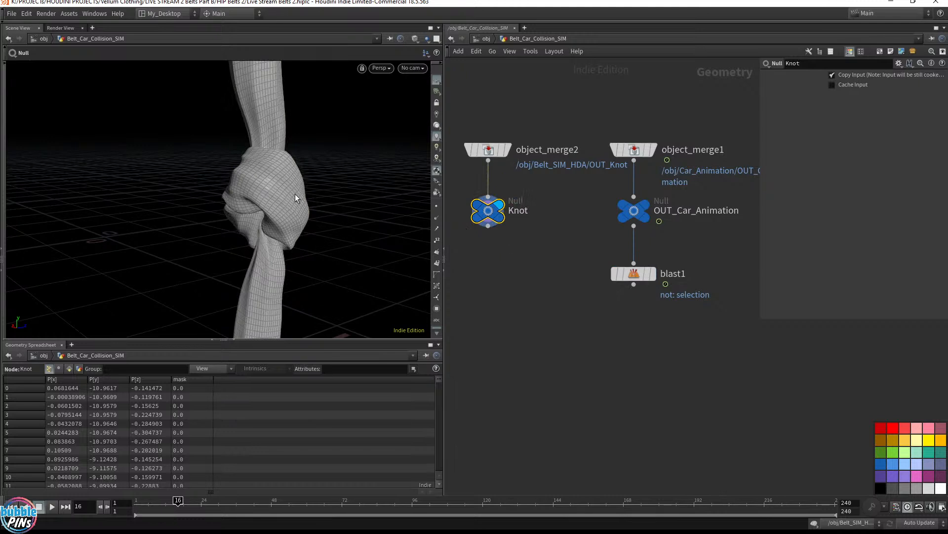
key("Escape")
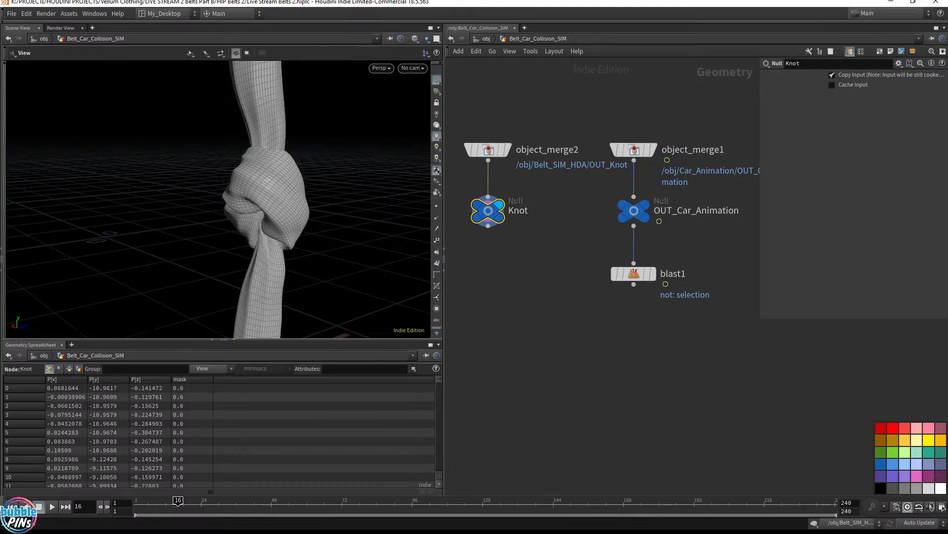
key("ctrl+s")
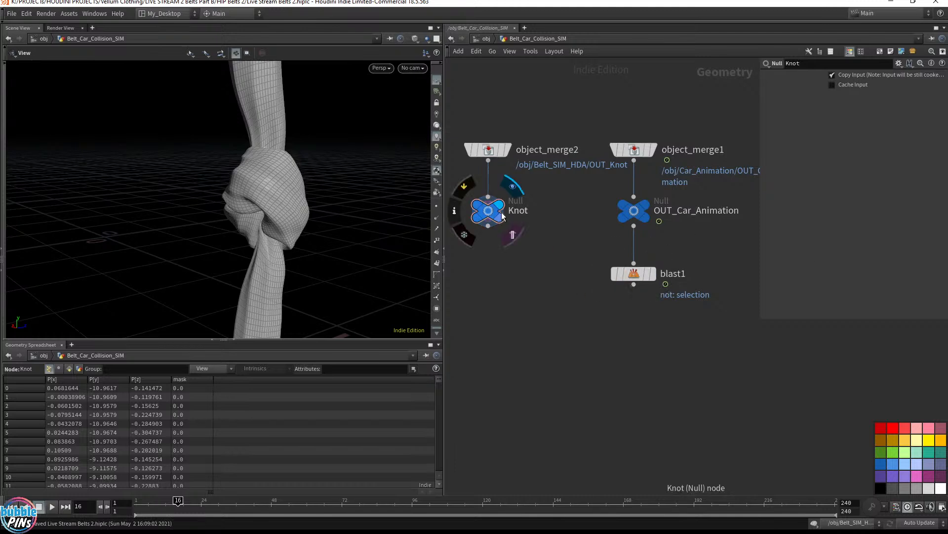
left_click(654, 275)
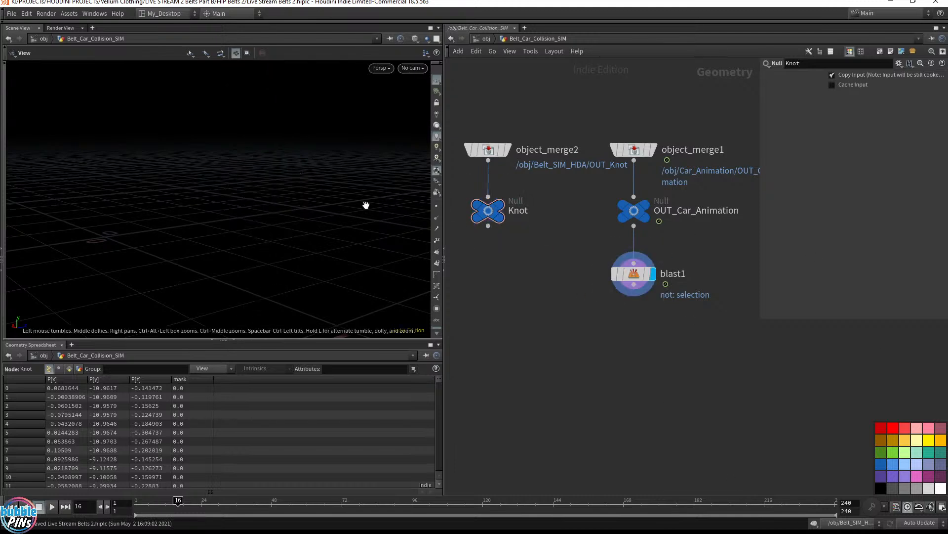
- Template the Knot null, paste the rotate transform with Rotate 90, 90, 0, connect it below Knot and display it
left_click_drag(341, 199, 372, 218)
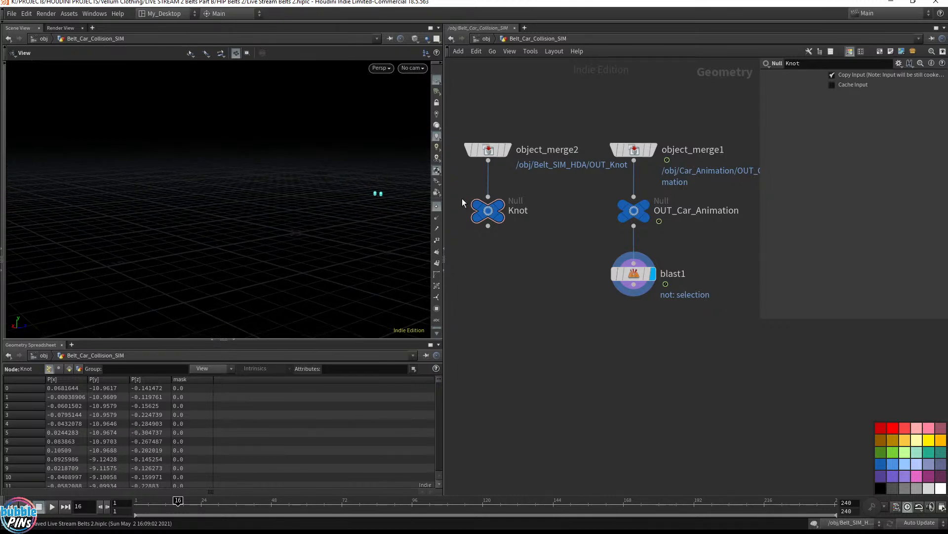
left_click(499, 216)
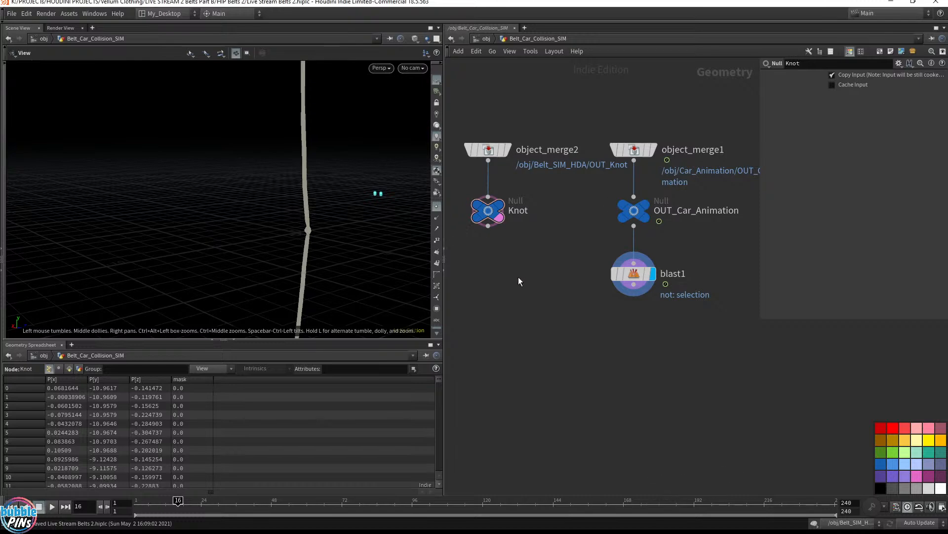
middle_click_drag(508, 312, 553, 267)
key("ctrl+v")
left_click_drag(534, 181, 534, 246)
left_click(552, 252)
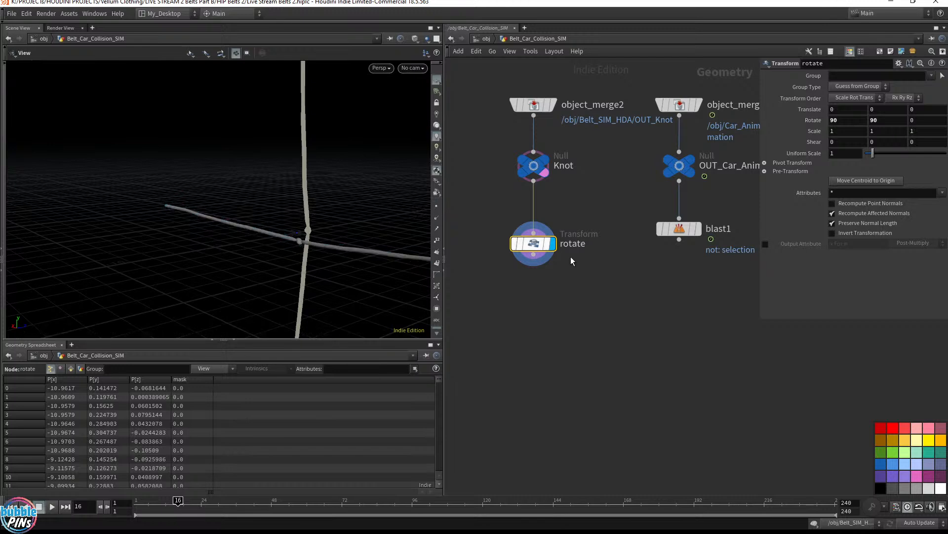
- Compare the belt before and after rotation by switching the display between Knot and rotate
left_click(548, 164)
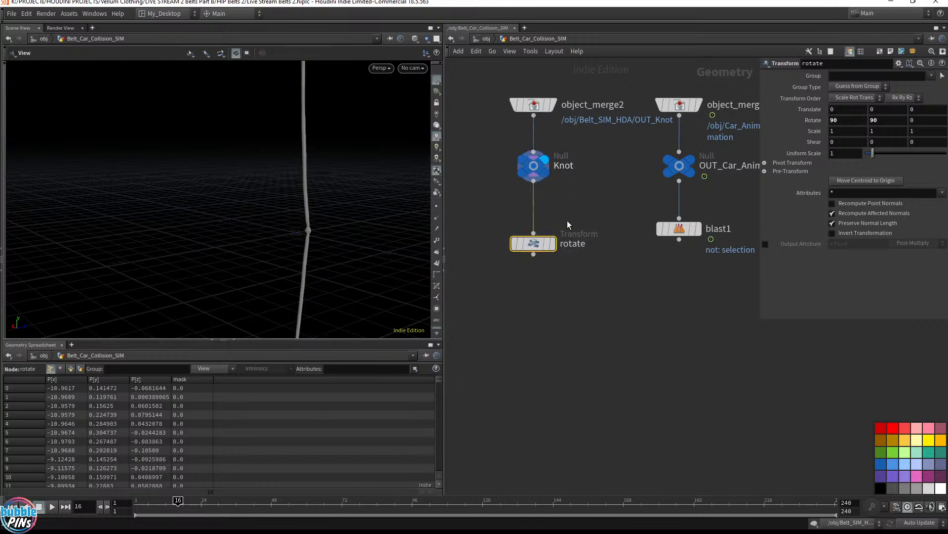
left_click(551, 243)
left_click(547, 164)
left_click(552, 244)
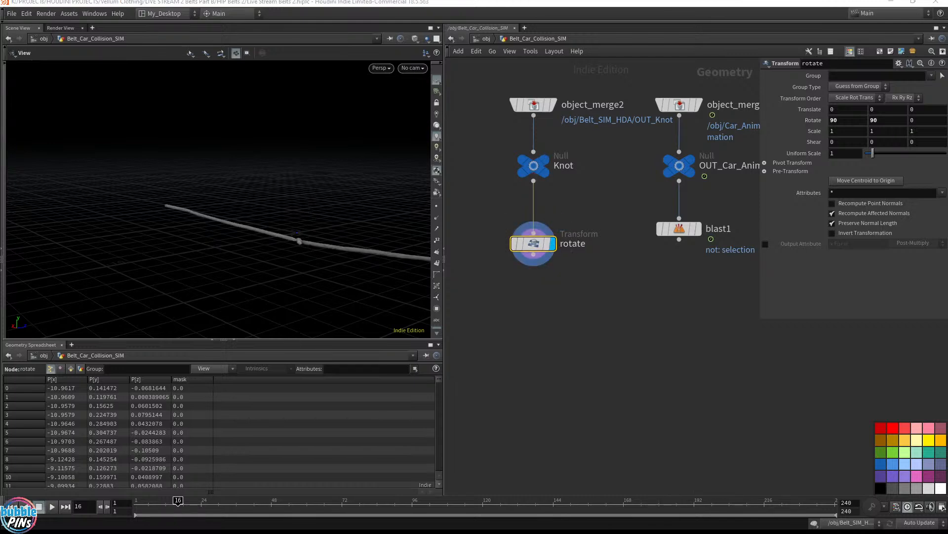
- Paste the OFFSET transform, connect it below rotate and display it
key("ctrl+v")
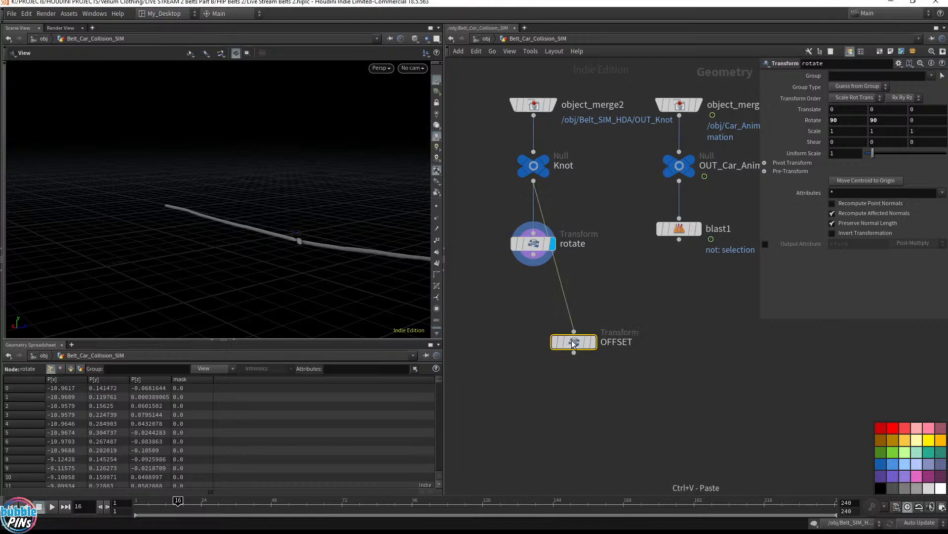
left_click_drag(533, 254, 533, 317)
left_click(594, 342)
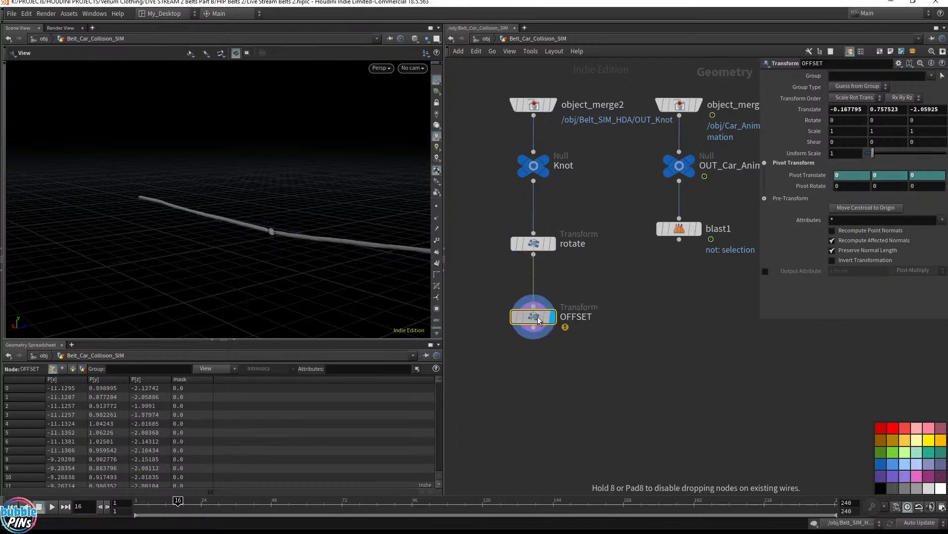
- Show OUT_Car_Animation as a template beside the belt and return the timeline to frame 1
left_click(691, 172)
left_click_drag(388, 228, 384, 277)
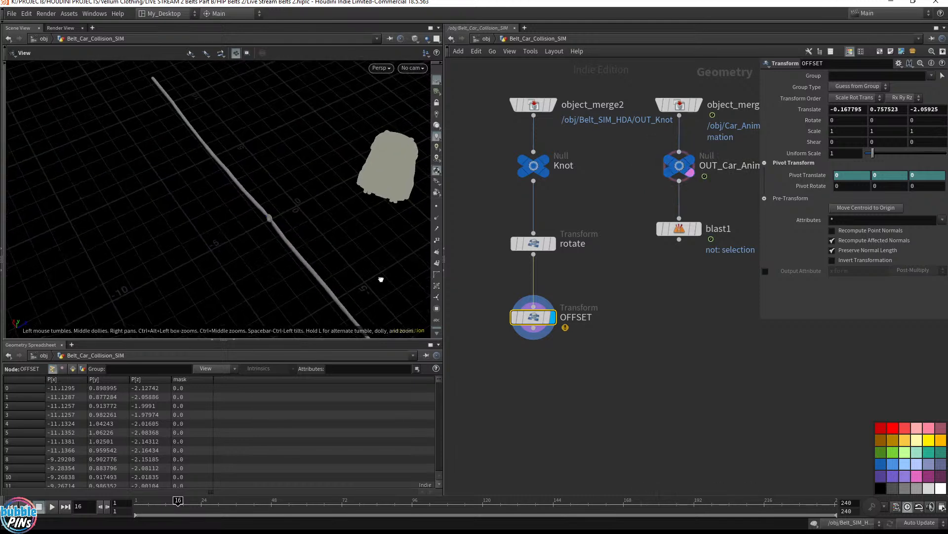
key("ctrl+Up")
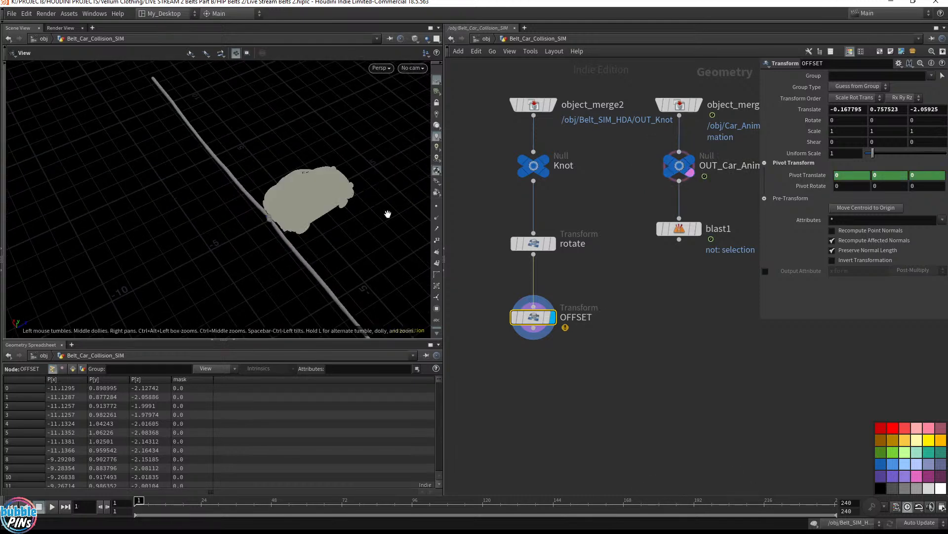
left_click_drag(259, 269, 277, 237)
middle_click_drag(277, 237, 586, 212)
right_click_drag(362, 187, 221, 216)
left_click_drag(279, 74, 251, 86)
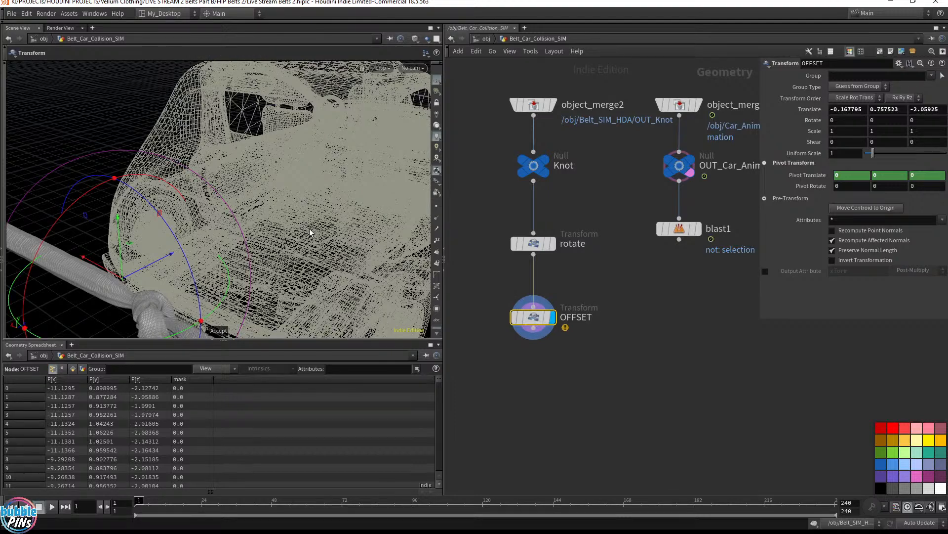
- Show the OFFSET transform handle and switch to a maximized four-view layout with the geometry spreadsheet collapsed
left_click_drag(309, 231, 354, 230)
middle_click_drag(354, 231, 188, 217)
right_click_drag(257, 213, 230, 199)
key("Return")
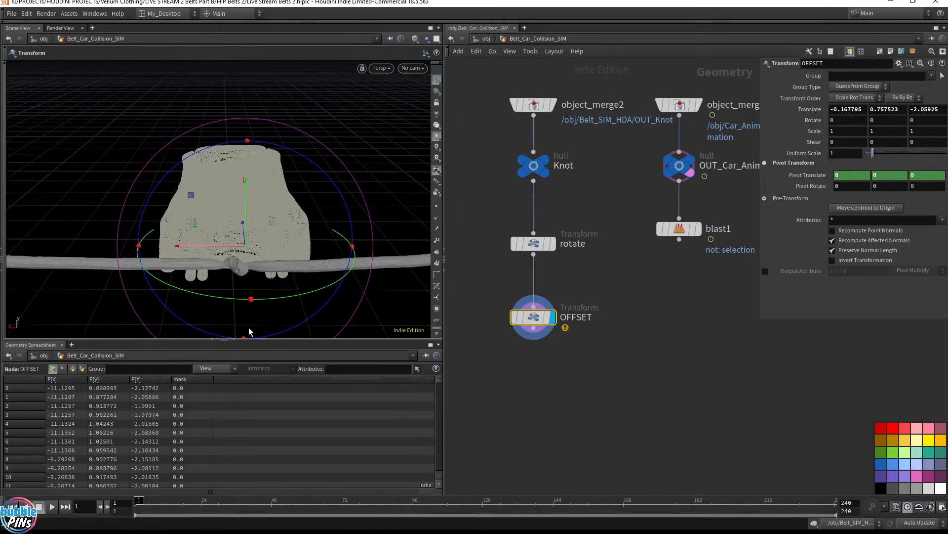
left_click(232, 342)
key("ctrl+2")
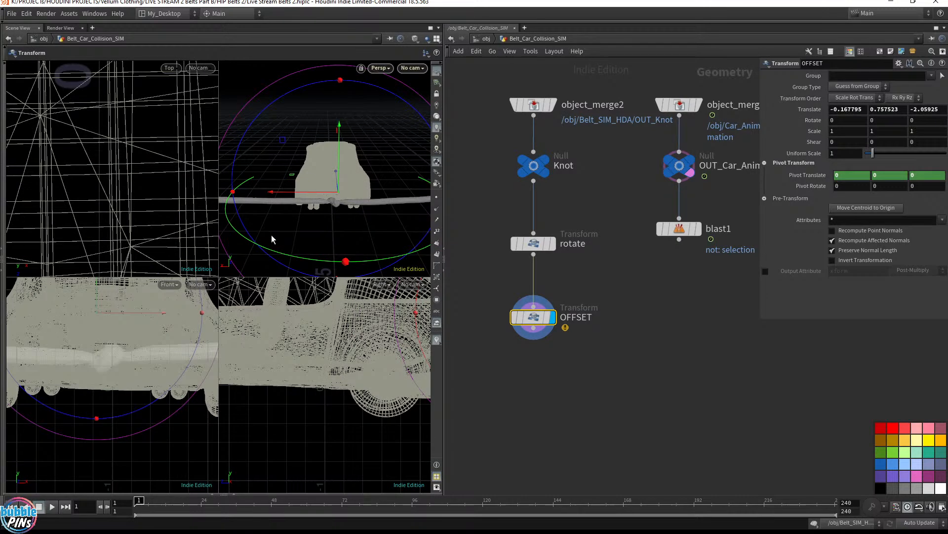
left_click(430, 27)
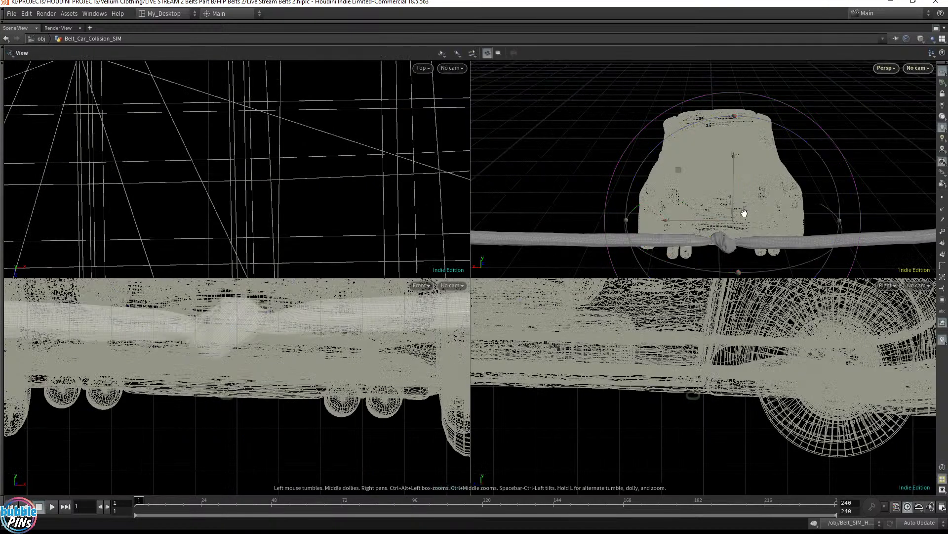
- Raise the belt in the Front view to about the height of the car's roof
scroll(318, 341, "down", 5)
right_click_drag(272, 332, 264, 427)
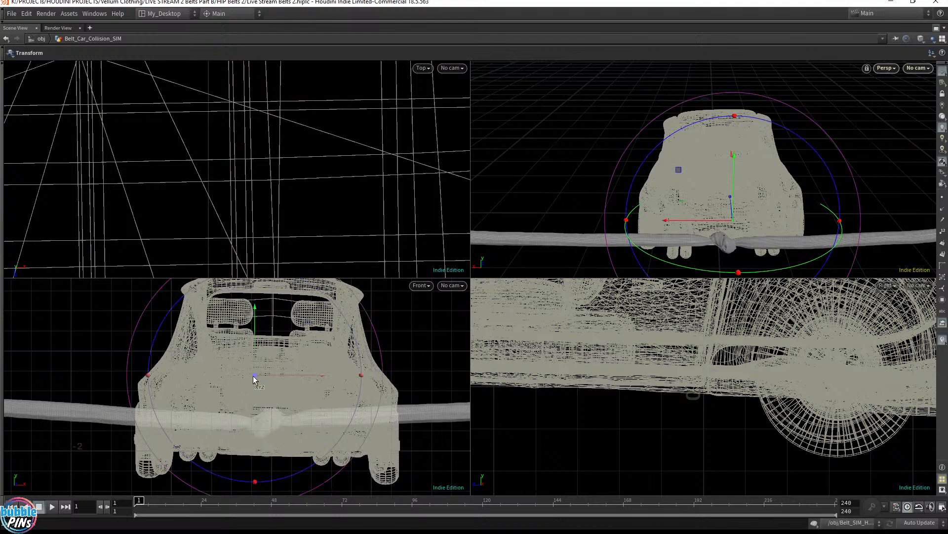
left_click_drag(254, 378, 260, 239)
- Position the knot just behind the car's upper rear, with OFFSET Translate at about -0.12, 2.18, -1.15, and restore the pane layout
scroll(243, 174, "down", 10)
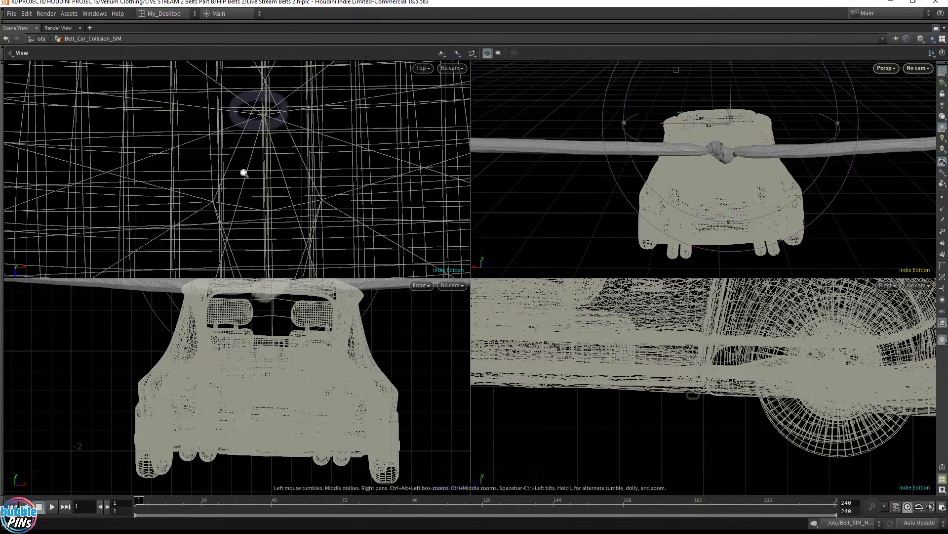
scroll(244, 176, "down", 10)
scroll(644, 402, "down", 10)
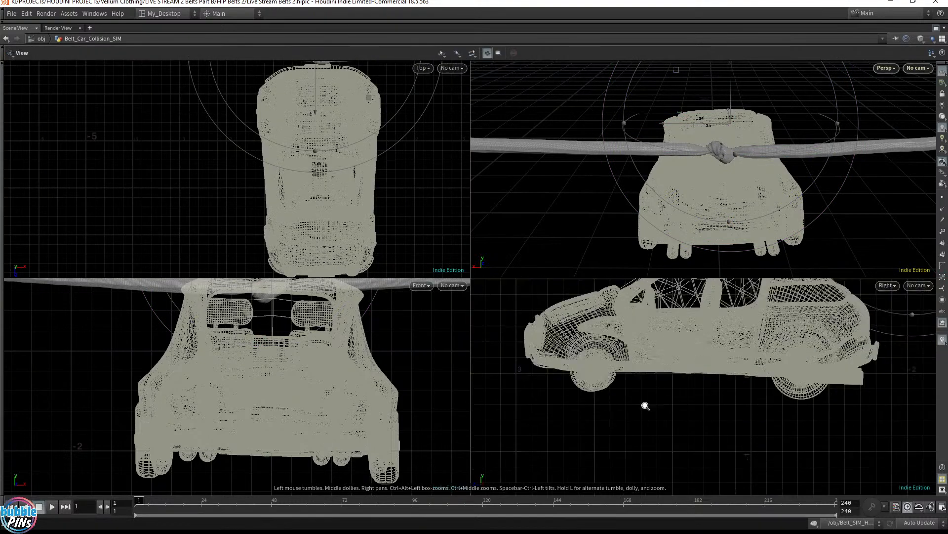
right_click_drag(823, 349, 688, 359)
middle_click_drag(688, 359, 923, 339)
right_click_drag(754, 362, 799, 438)
left_click_drag(802, 341, 698, 340)
left_click_drag(768, 132, 869, 143, "alt")
middle_click_drag(736, 150, 835, 158, "alt")
left_click_drag(770, 153, 747, 191)
left_click_drag(701, 336, 702, 332)
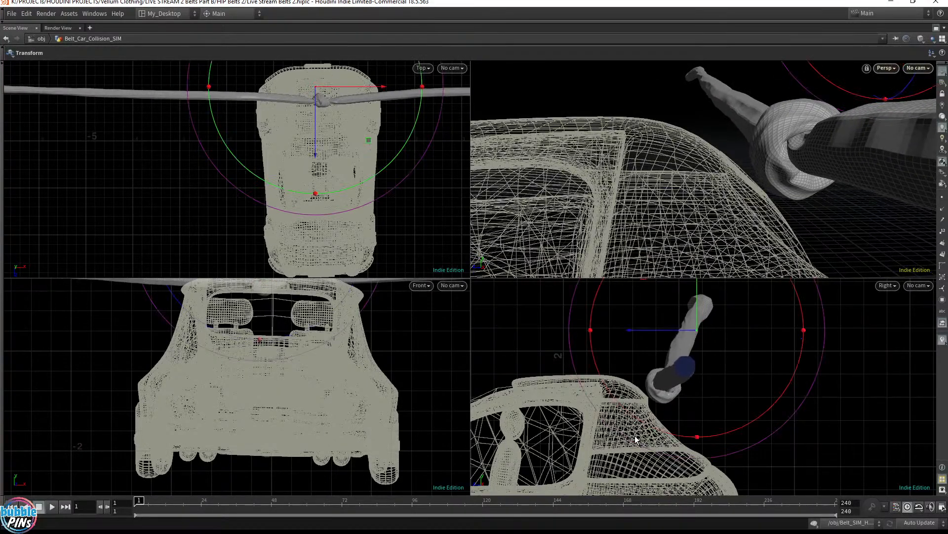
left_click_drag(806, 141, 756, 164)
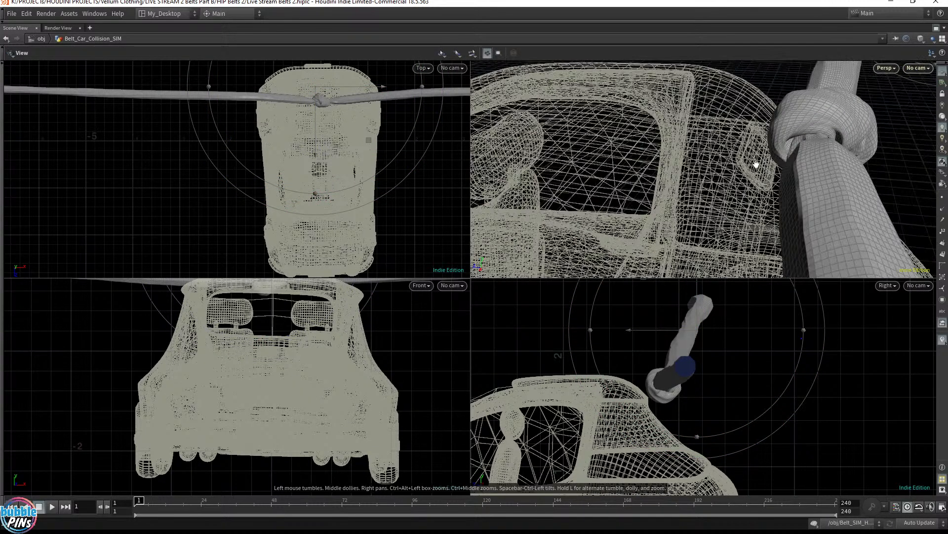
left_click(936, 28)
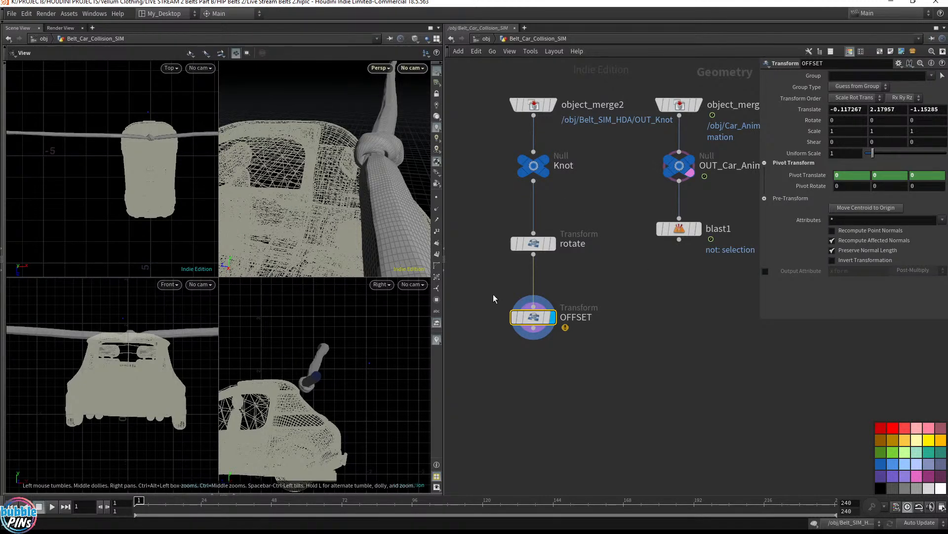
- Add a Transform node below OFFSET, display it in a single perspective view and save the scene
left_click(534, 328)
left_click(536, 362)
type("trans")
key("Return")
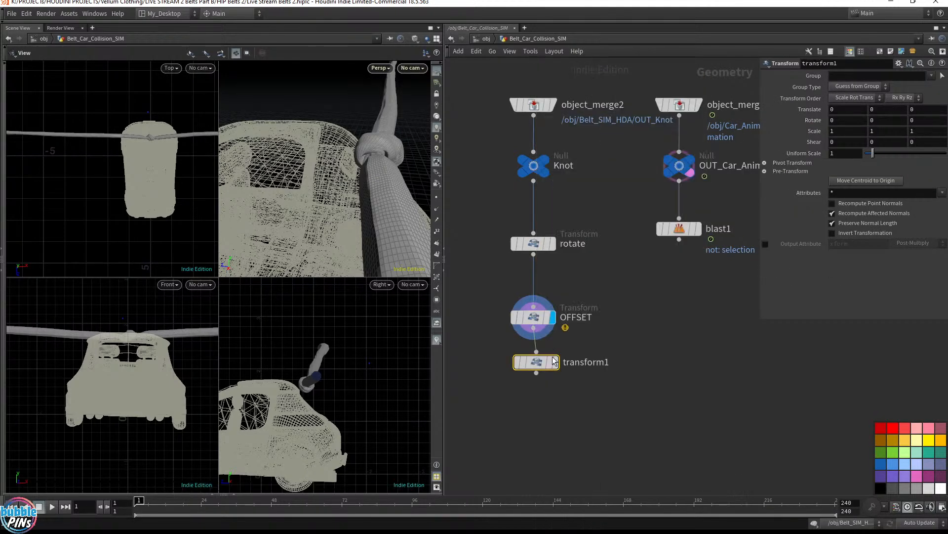
left_click_drag(555, 368, 551, 384)
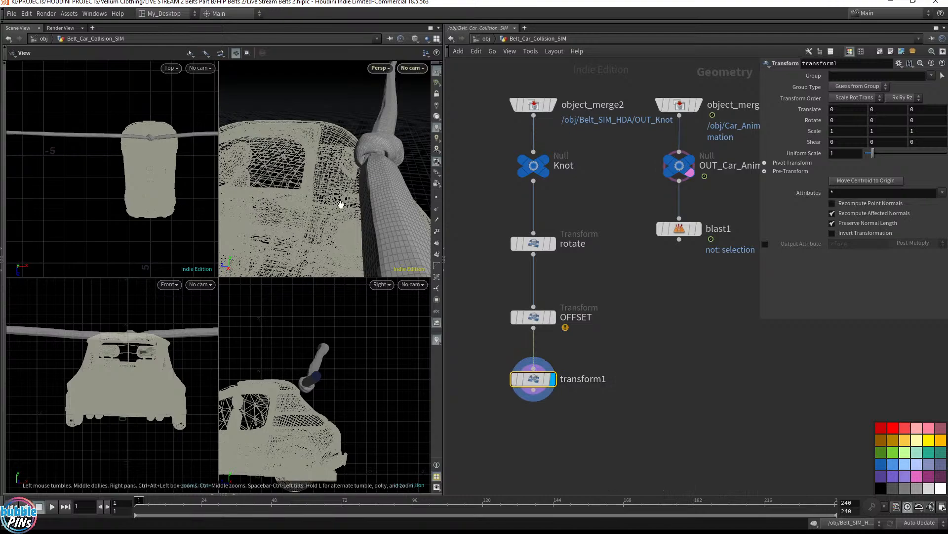
key("space+b")
key("ctrl+s")
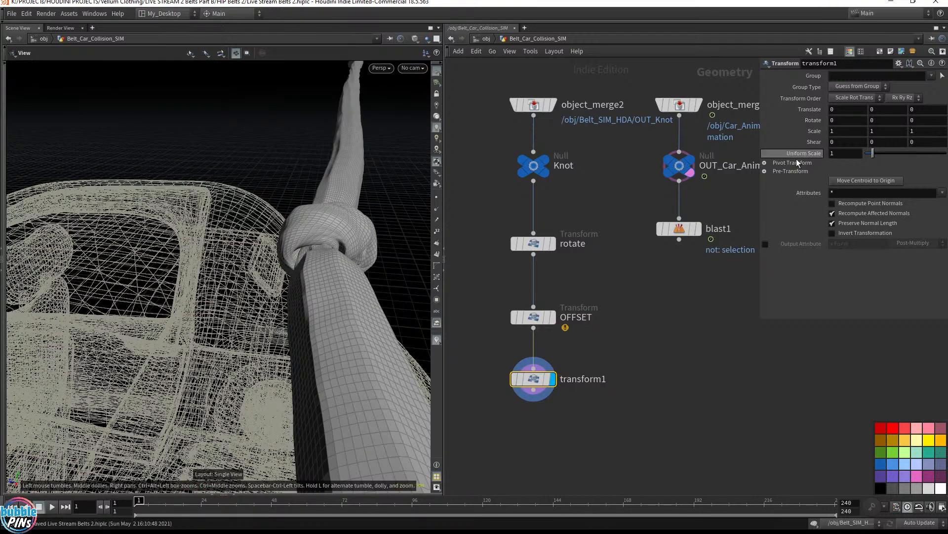
- Expand the pivot settings of transform1 and hide the car's template overlay
left_click(792, 164)
middle_click_drag(357, 227, 199, 250)
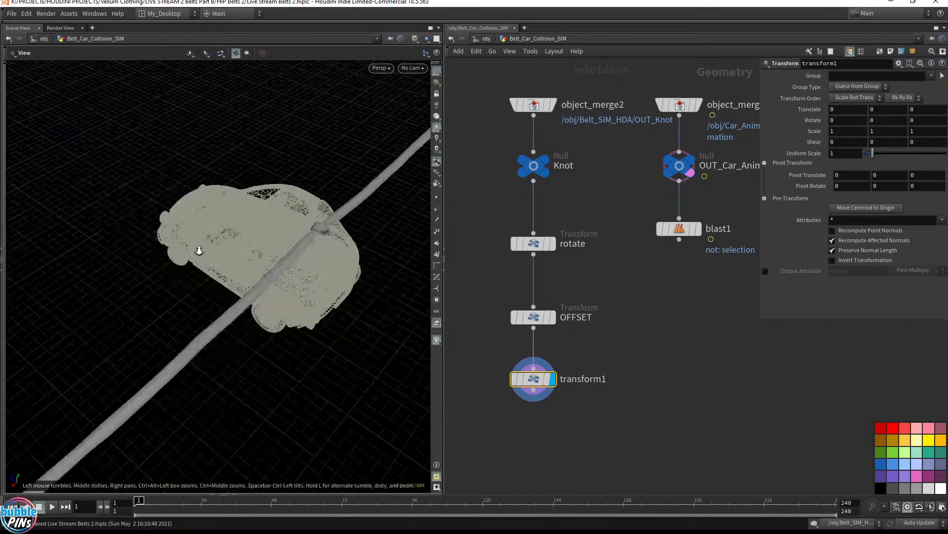
left_click(547, 380)
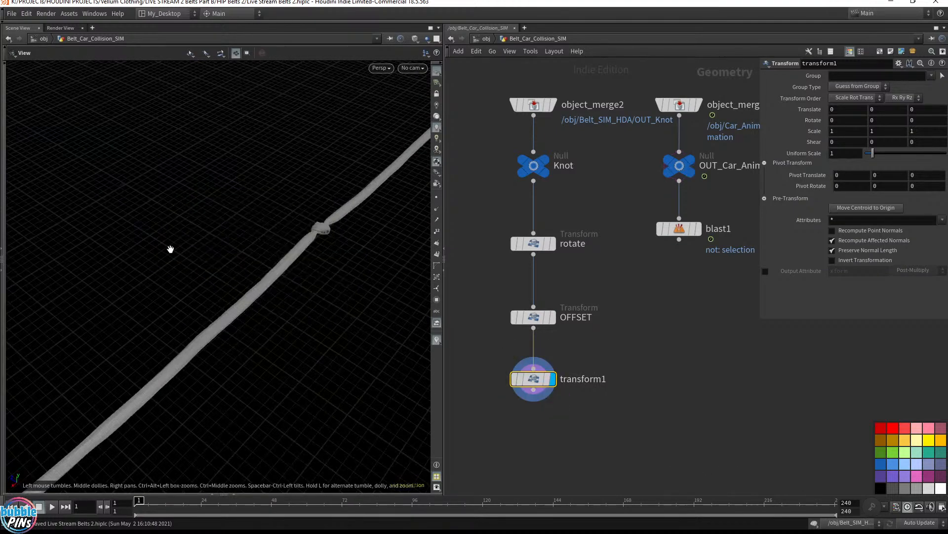
left_click_drag(253, 262, 248, 268)
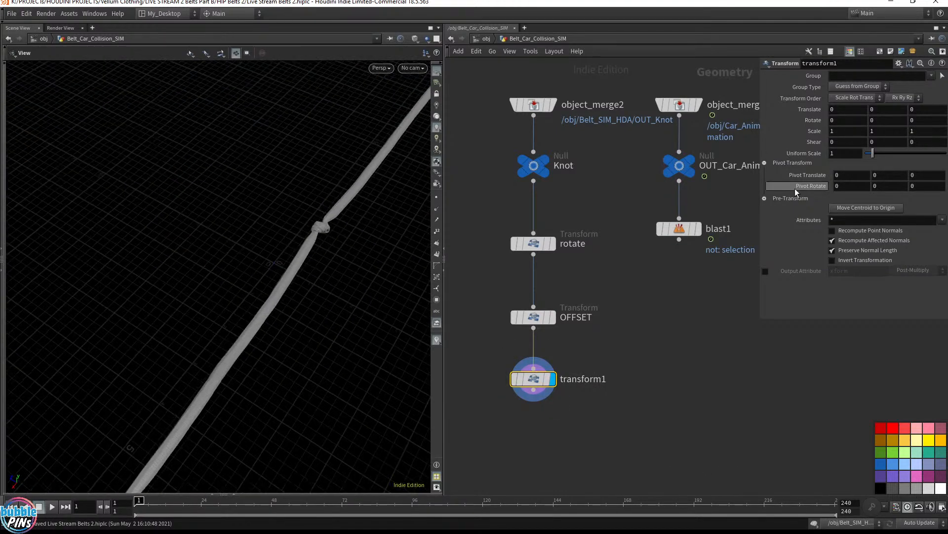
- Try a uniform scale of 0.7 on transform1 and restore it to 1
left_click(846, 154)
type("0.7")
key("Return")
scroll(848, 155, "down", 1)
scroll(848, 155, "up", 5)
scroll(848, 155, "down", 6)
scroll(848, 155, "up", 6)
type("1")
key("Return")
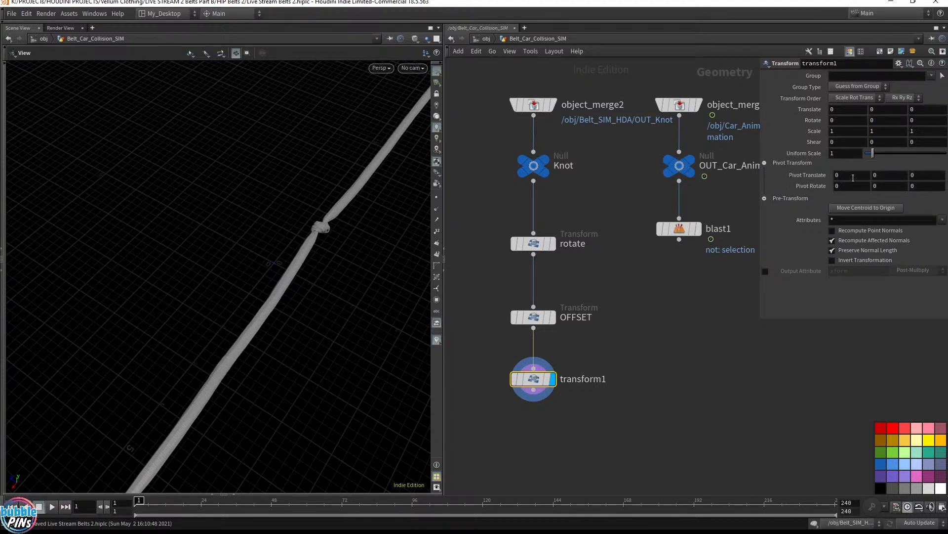
- Set transform1's Pivot Translate to the belt's centroid with $CEX, $CEY and $CEZ
left_click(853, 178)
type("$CEX")
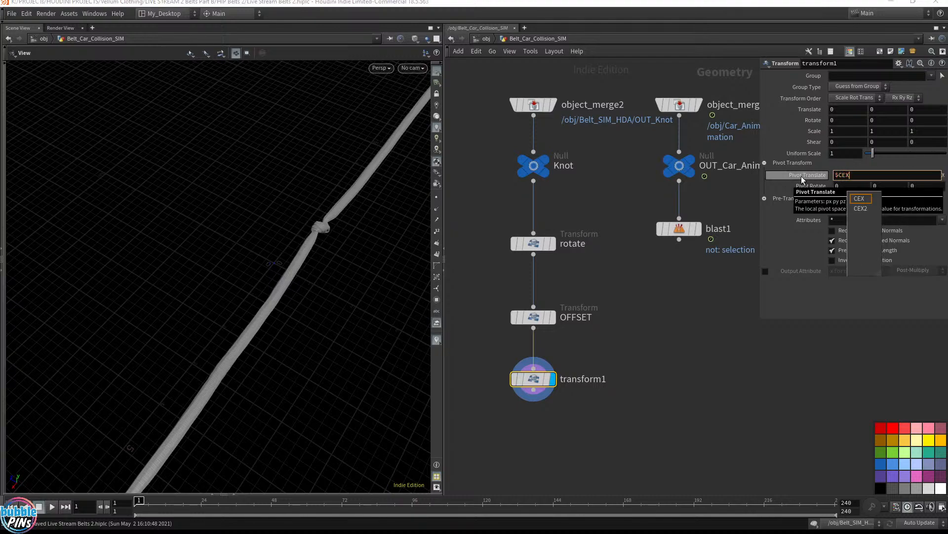
key("Tab")
type("$CEY")
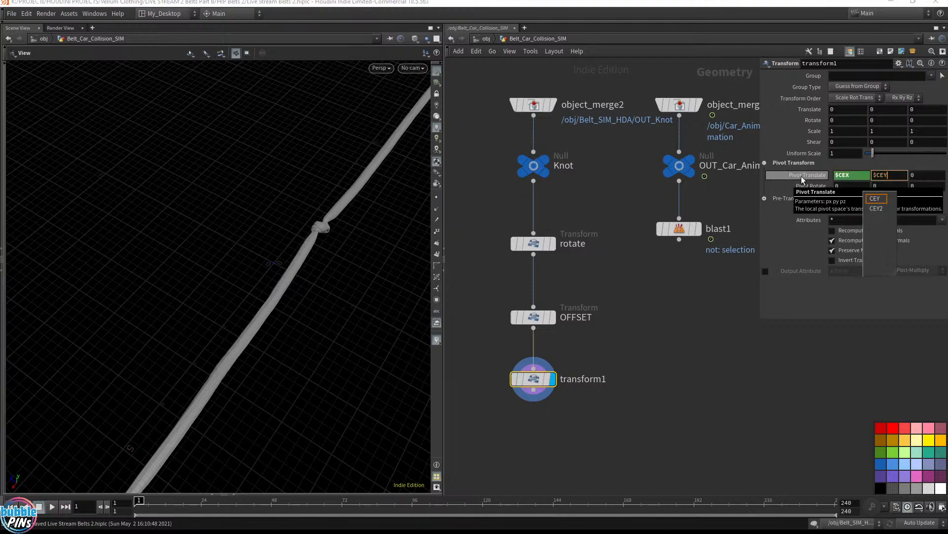
key("Tab")
type("$CEZ")
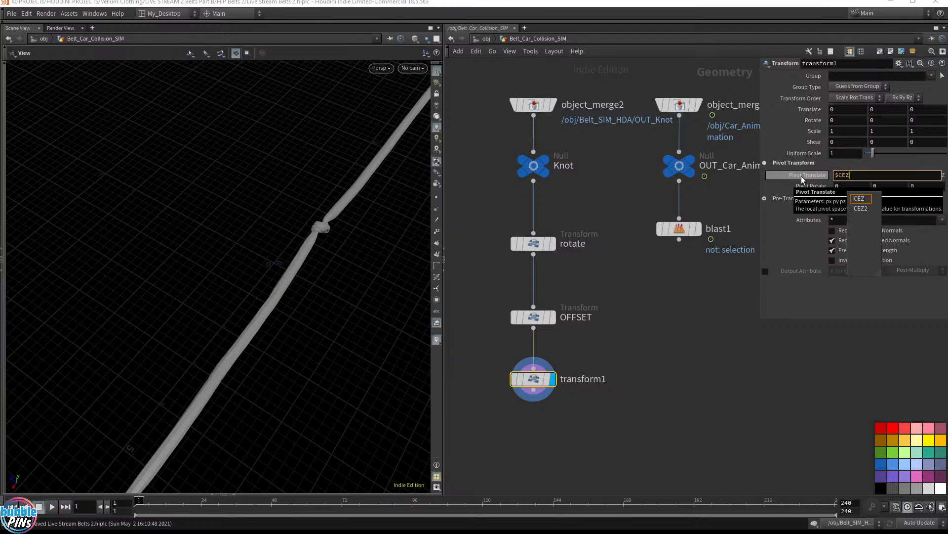
key("Return")
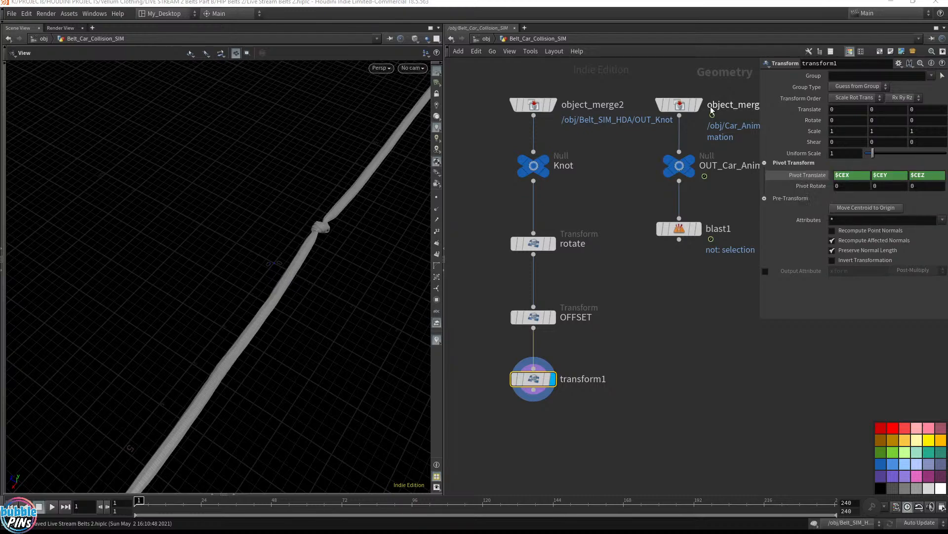
- Examine the knot and the length of the belt from close up and from the side
left_click_drag(318, 222, 338, 223)
scroll(338, 223, "up", 6)
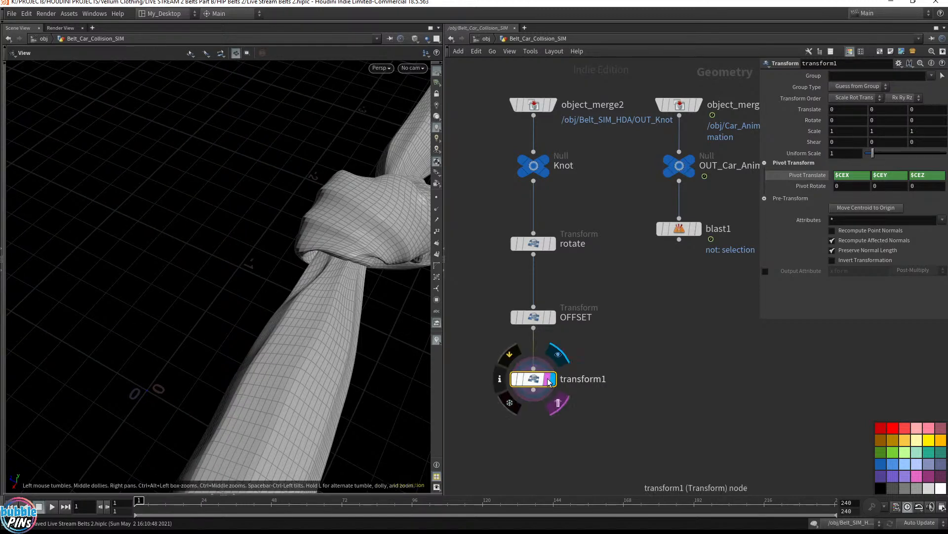
left_click_drag(372, 383, 326, 231)
key("Return")
left_click_drag(335, 197, 217, 213, "alt")
key("Escape")
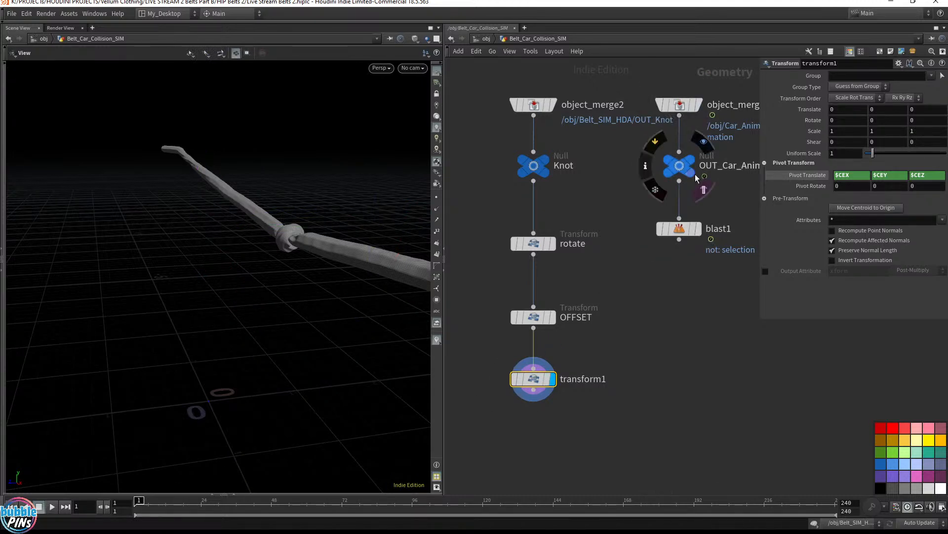
- Show the car as a template again and bypass transform1
left_click(701, 144)
left_click_drag(311, 296, 192, 258)
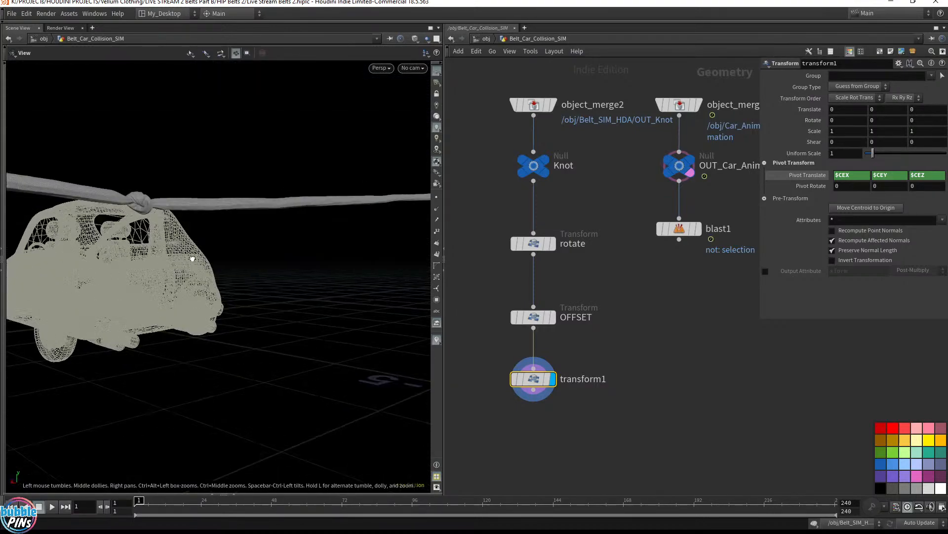
left_click_drag(609, 423, 443, 342)
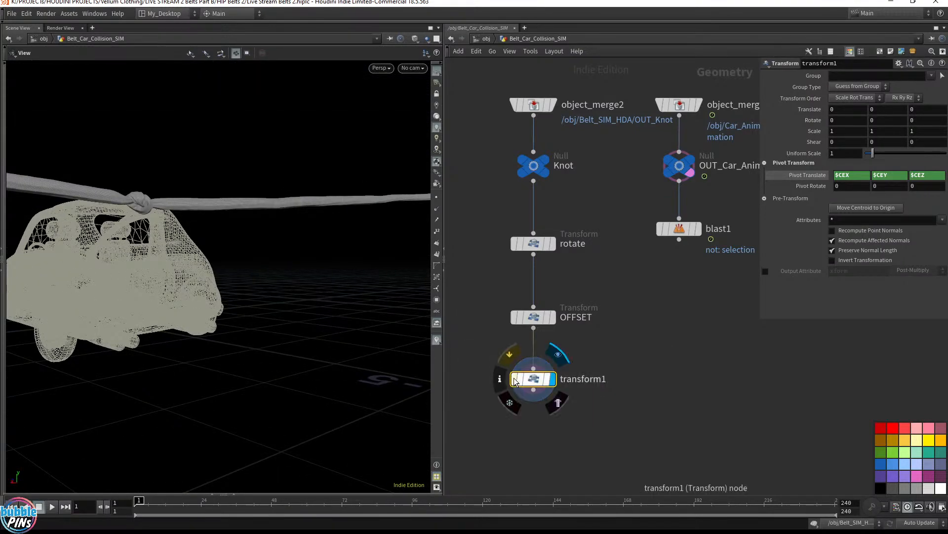
left_click(514, 379)
left_click_drag(267, 255, 269, 346)
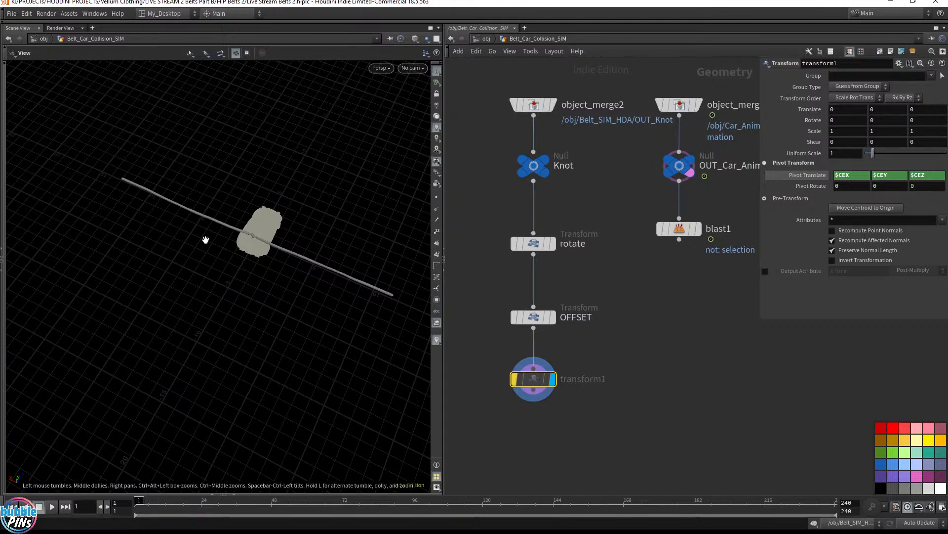
- Add a Clip node after transform1, make it the displayed node and activate its viewport handle
middle_click_drag(507, 466, 563, 338)
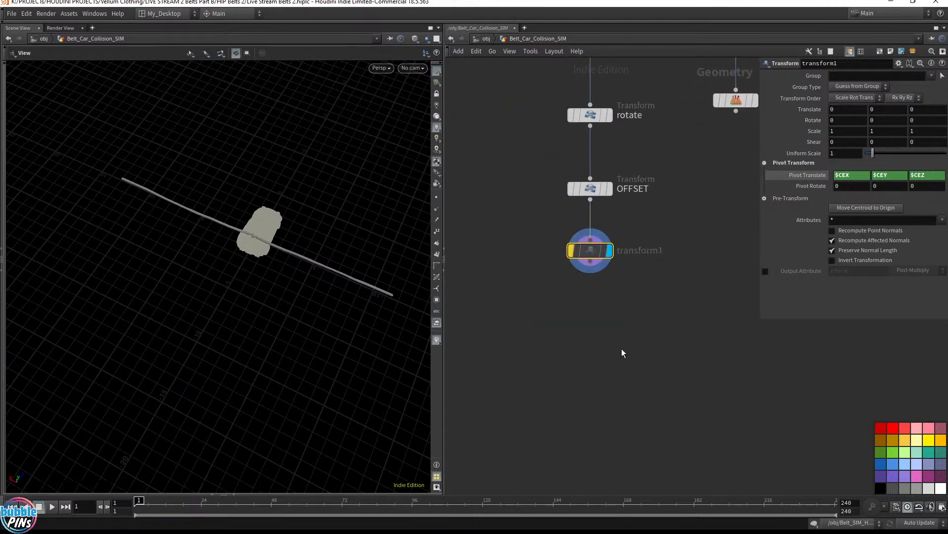
key("Tab")
type("clip")
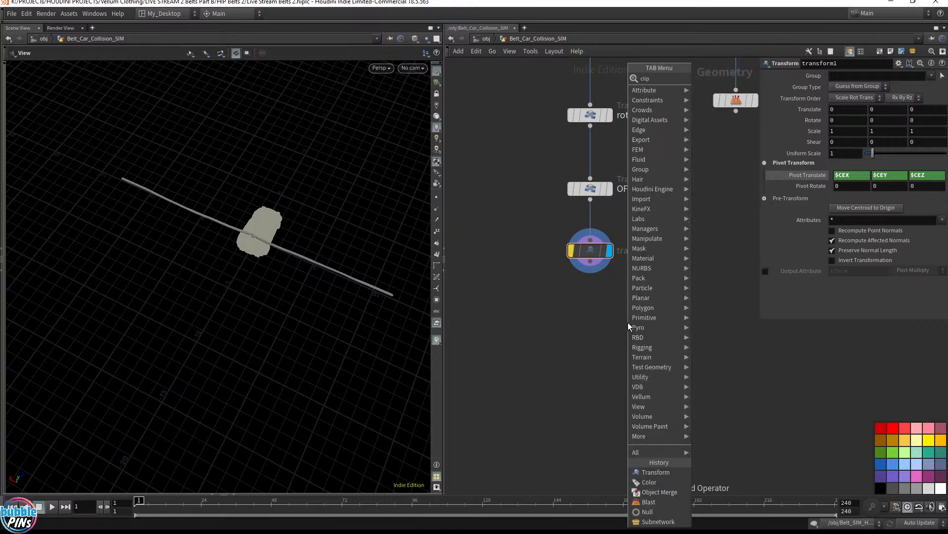
key("Return")
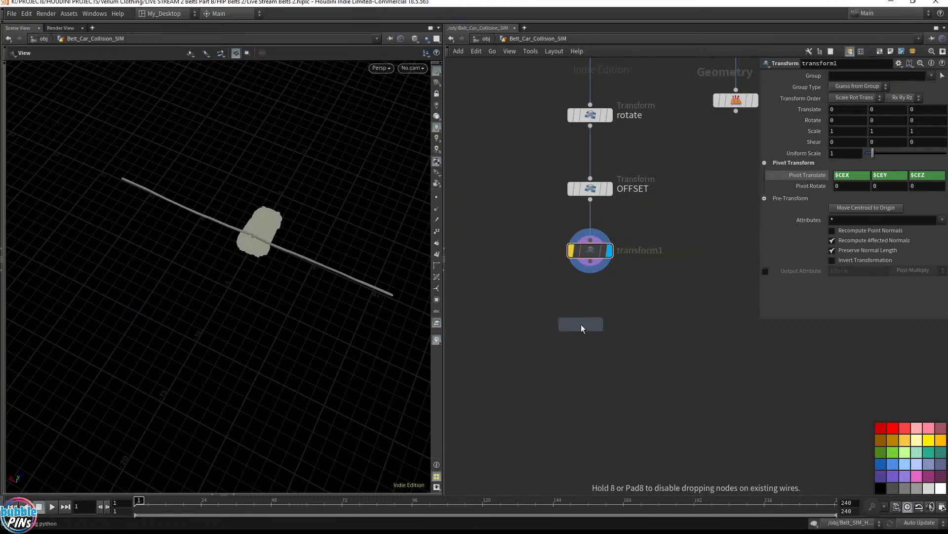
left_click(589, 319)
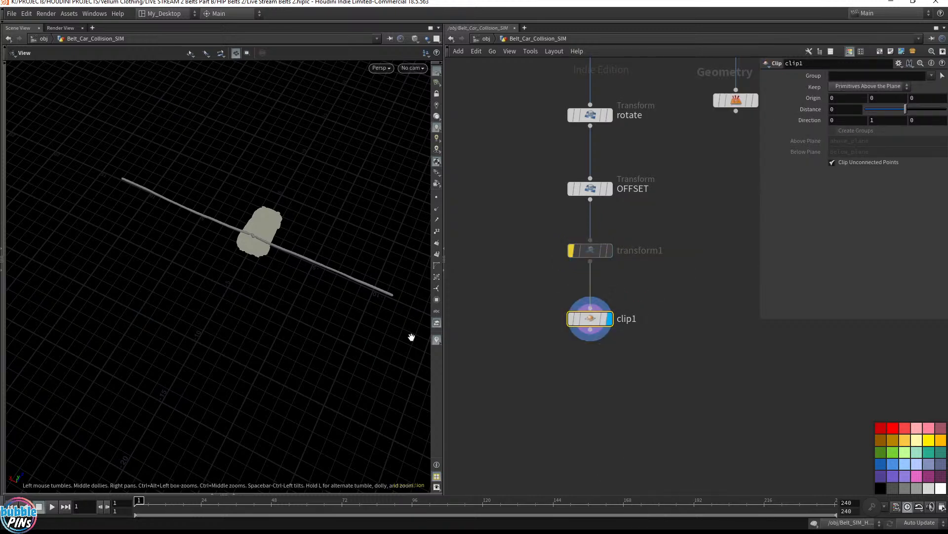
key("Return")
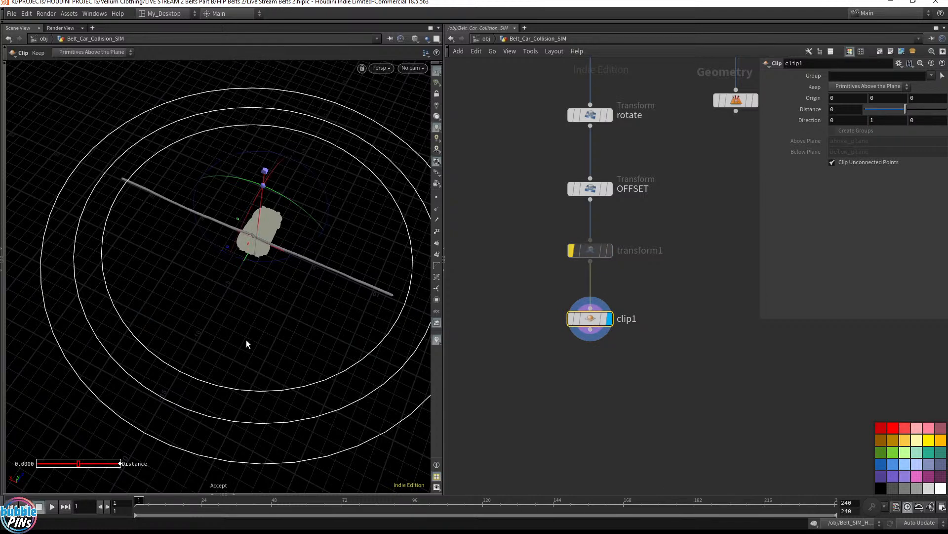
left_click_drag(291, 292, 405, 234)
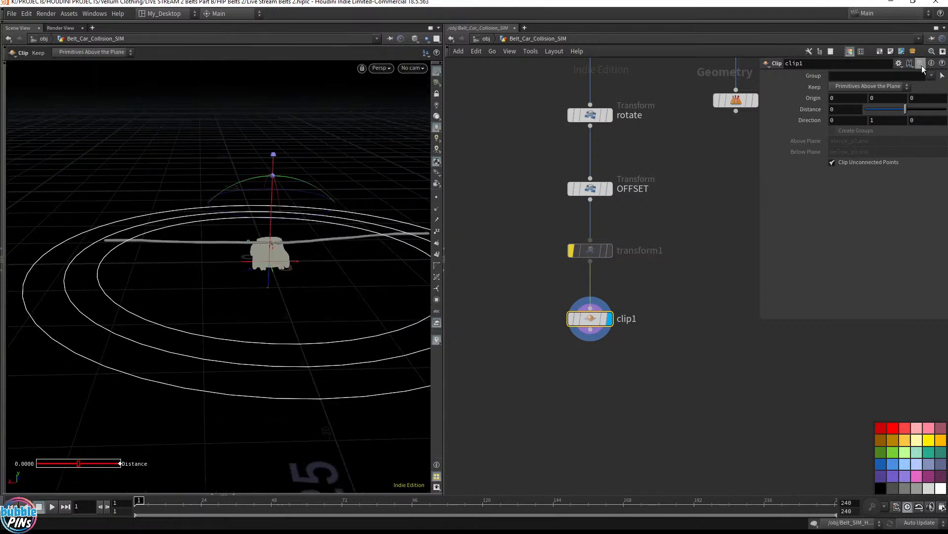
- Set clip1's Direction to 1, 0, 0 and shift its plane's Origin X to about 1.07
left_click(849, 122)
key("Tab")
type("0")
key("Tab")
type("0")
key("Return")
left_click_drag(209, 239, 275, 266)
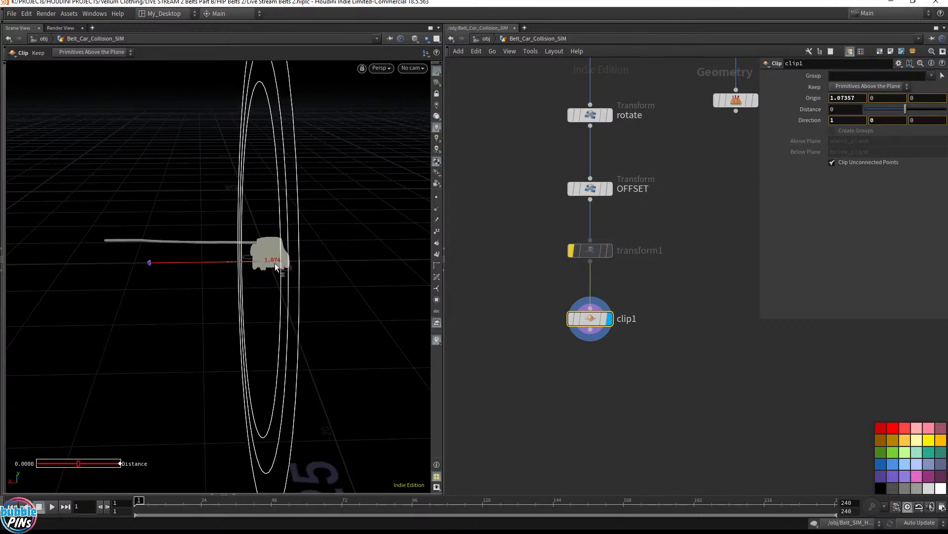
- Set clip1 to keep Primitives Below the Plane and move its Origin X to about 0.955 at the car's edge
left_click(876, 86)
left_click(870, 99)
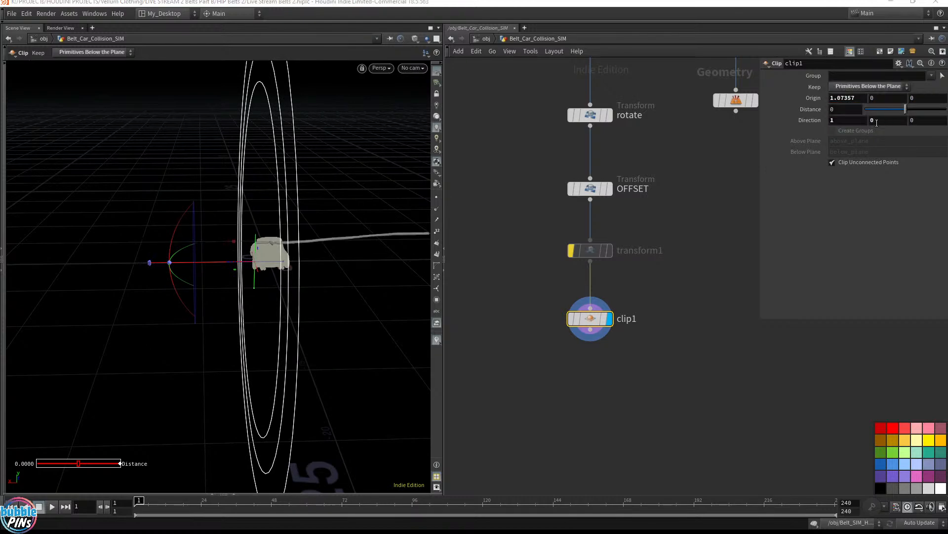
right_click_drag(277, 268, 489, 239, "alt")
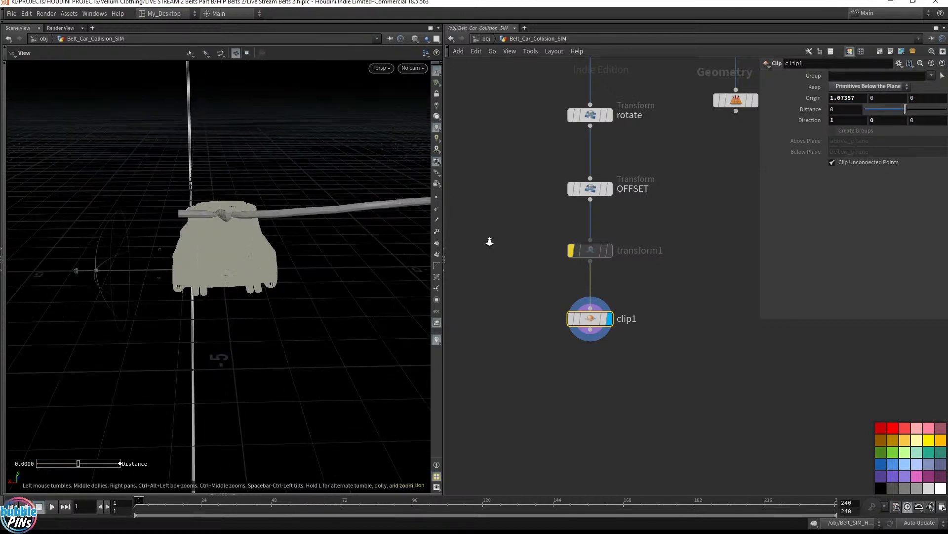
left_click_drag(206, 269, 209, 272)
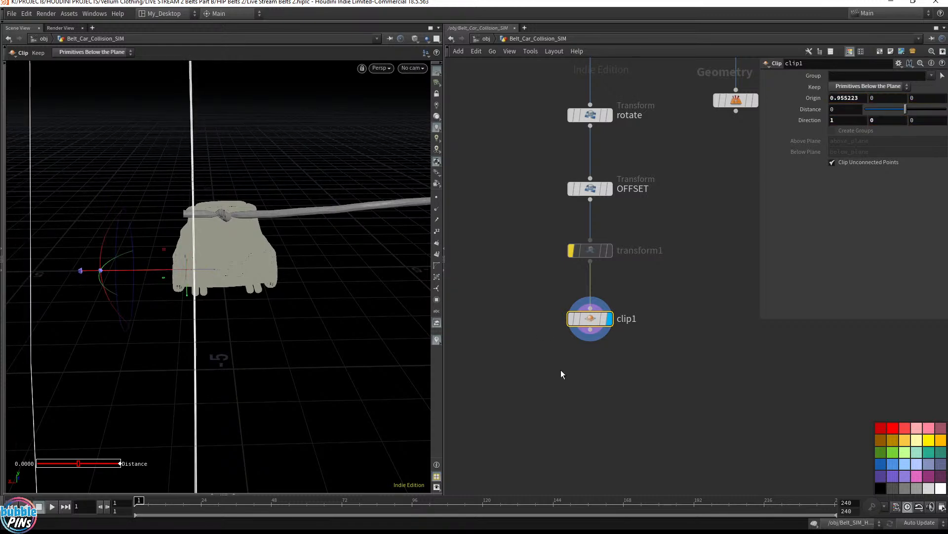
left_click_drag(591, 330, 585, 368)
type("clip")
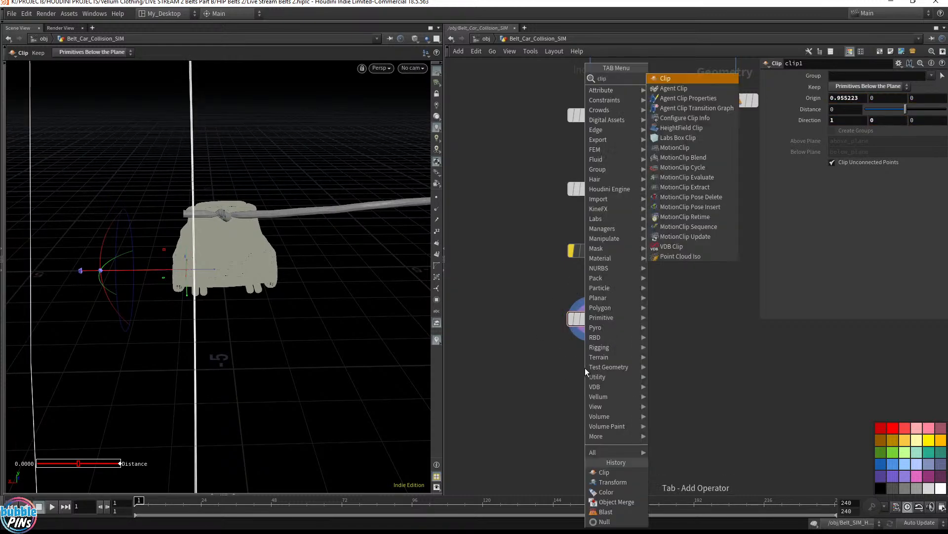
key("Return")
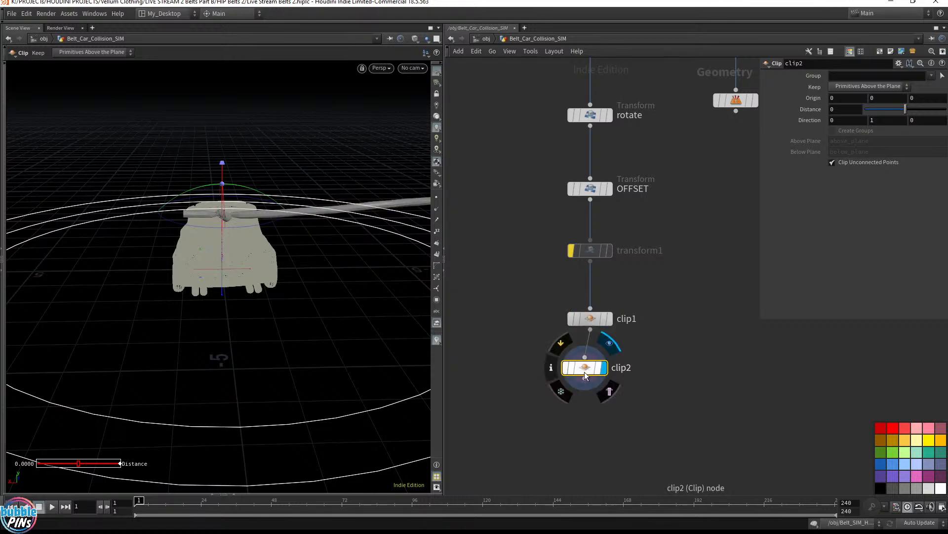
key("Delete")
- Duplicate clip1, wire the copy in after it as the displayed node and set its Direction X to -1
left_click_drag(597, 318, 597, 361, "alt")
left_click_drag(651, 394, 599, 377)
left_click(861, 122)
type("-1")
key("Return")
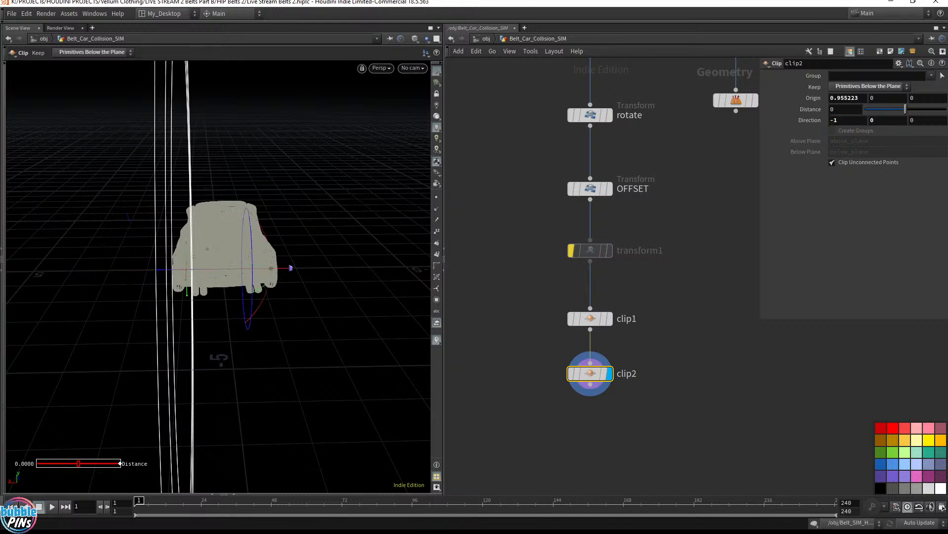
- Move clip2's Origin X to about -0.998 to trim the belt's other end, and save the scene
left_click_drag(168, 270, 400, 304)
key("Escape")
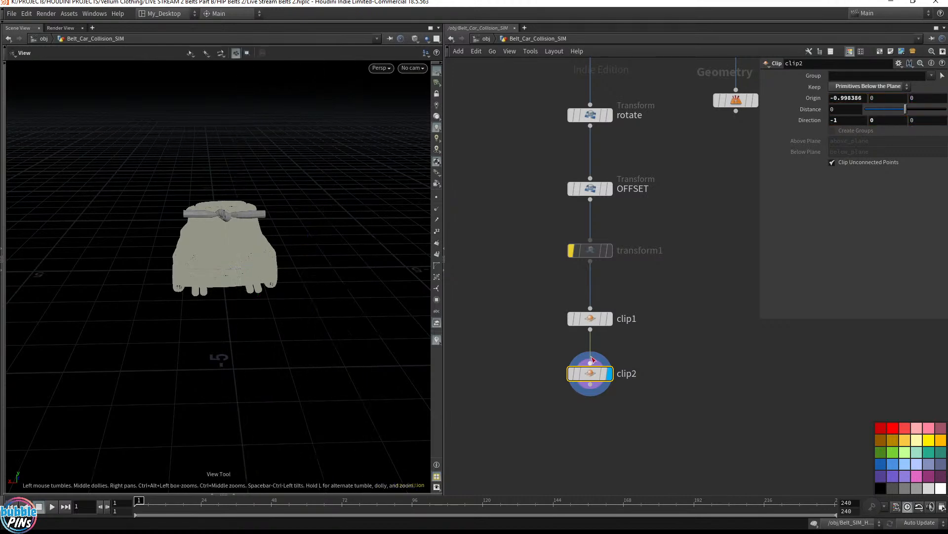
key("ctrl+s")
- Cap the open ends of the clipped knot with a PolyFill node after clip2 and display it
left_click_drag(199, 173, 233, 281)
middle_click_drag(233, 281, 394, 254)
left_click_drag(393, 254, 358, 249)
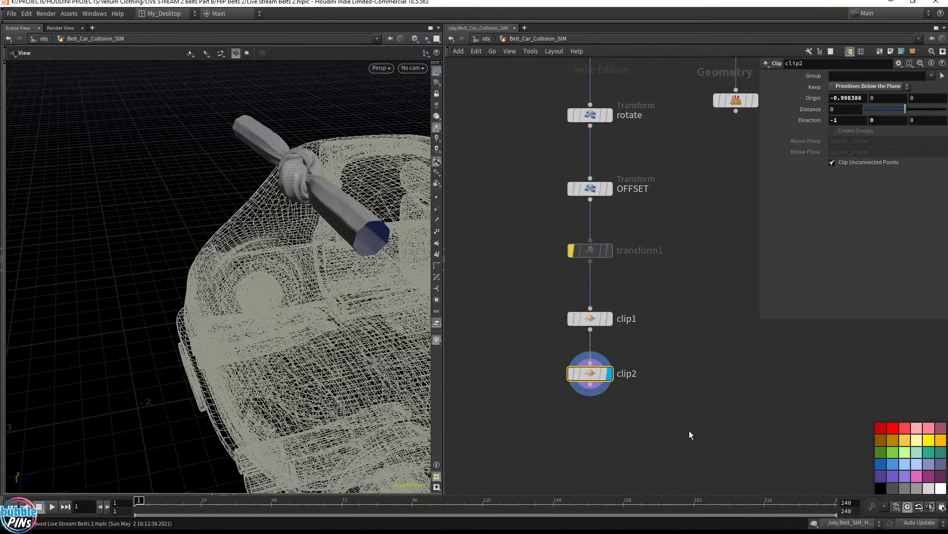
middle_click_drag(583, 398, 574, 306)
key("Tab")
type("polyfill")
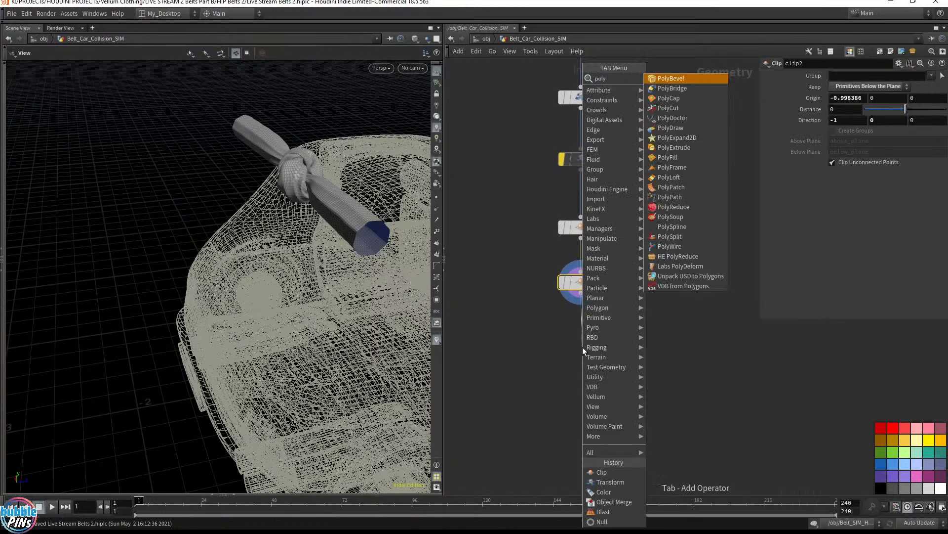
key("Return")
left_click(583, 347)
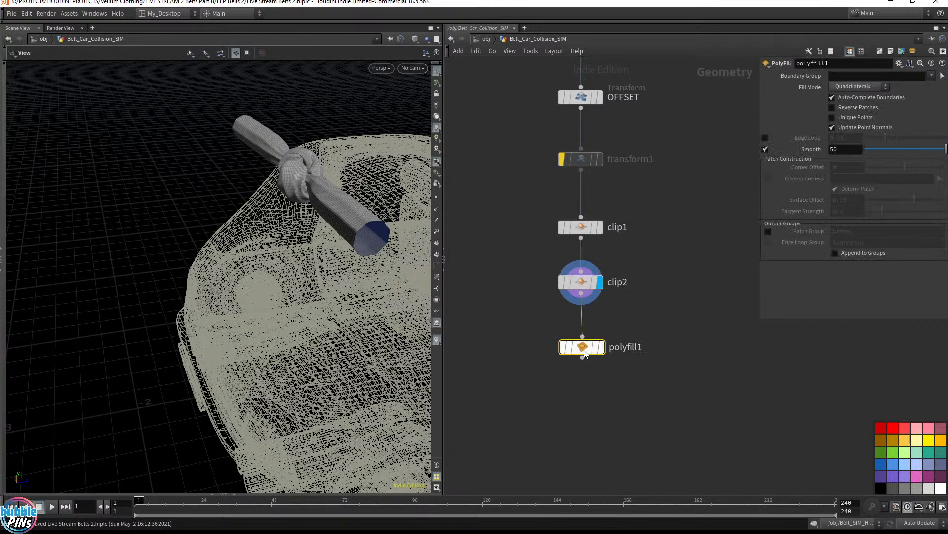
left_click(612, 352)
left_click_drag(579, 351, 578, 336)
left_click_drag(334, 271, 469, 247)
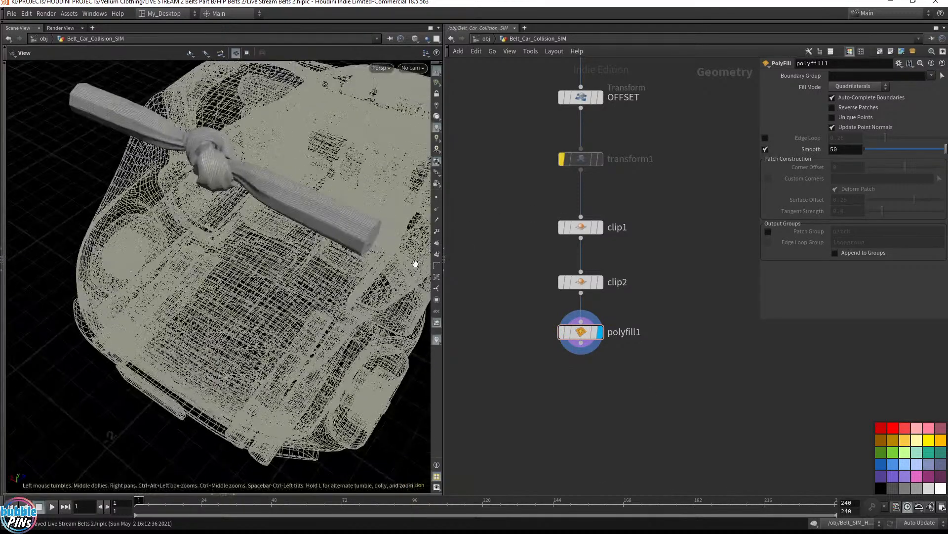
- Add a Fuse node after polyfill1, make it the displayed node and space it below
left_click(580, 342)
key("Tab")
type("fuse")
key("Return")
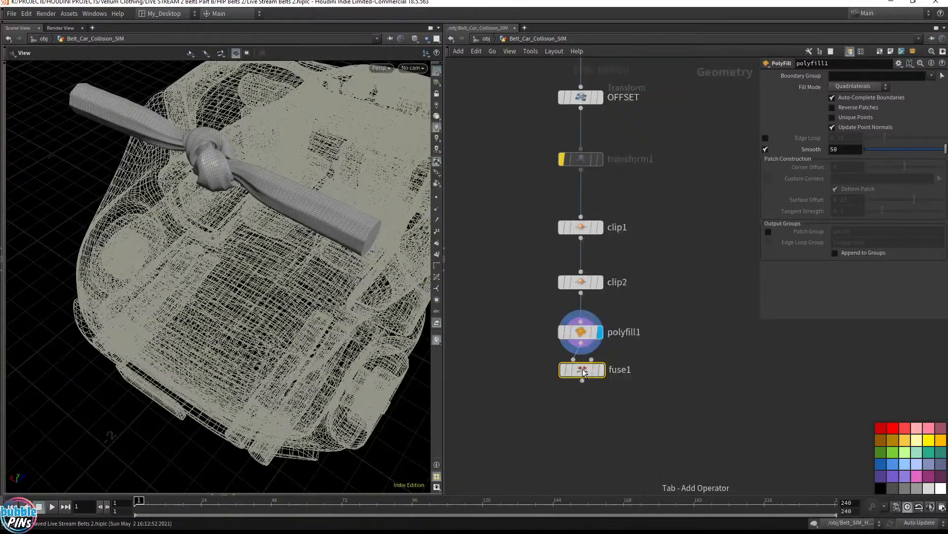
left_click_drag(606, 379, 606, 398)
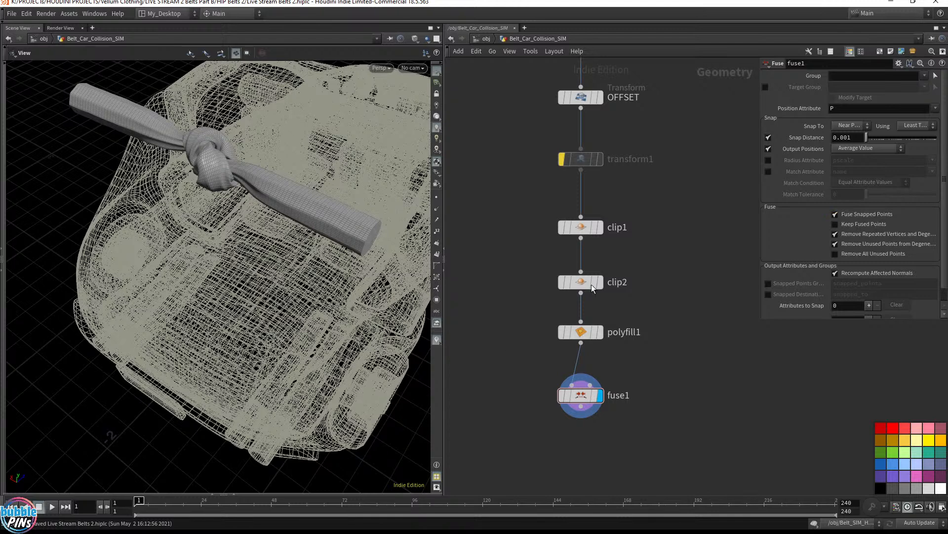
- Play the animation briefly to check the capped knot against the car, and return to the first frame
right_click_drag(351, 227, 220, 267)
mouse_move(454, 217)
middle_mouse_down()
mouse_move(354, 259)
mouse_move(470, 224)
mouse_move(458, 215)
middle_mouse_up()
scroll(517, 249, "down", 3)
right_click_drag(351, 222, 270, 266)
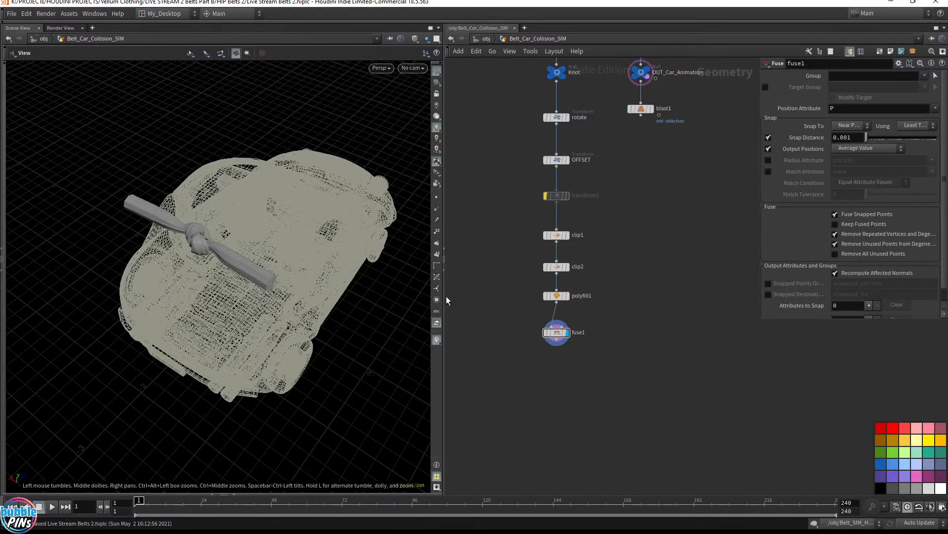
key("Up")
key("Up")
key("ctrl+Up")
- Tidy the belt branch by moving OFFSET, transform1 and the nodes below them closer together
middle_click_drag(670, 217, 661, 279)
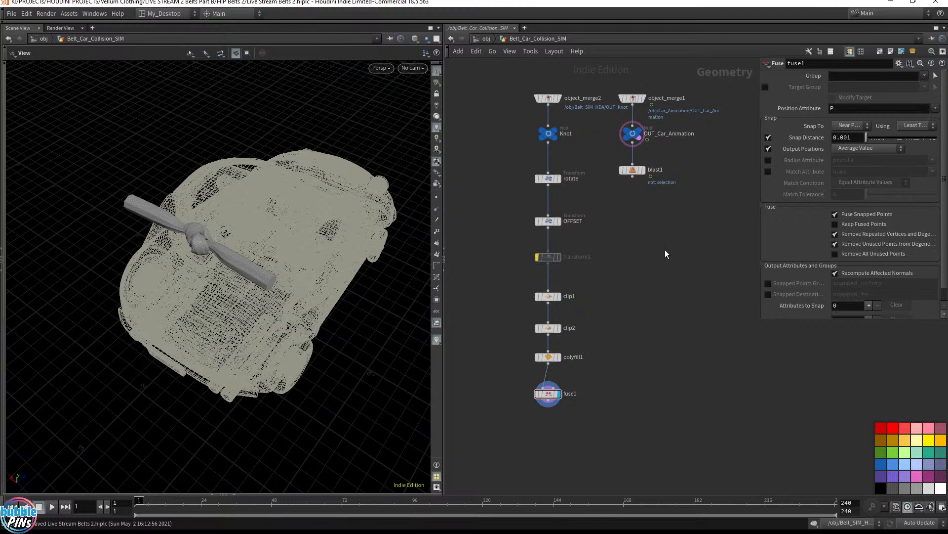
left_click_drag(511, 215, 593, 435)
left_click_drag(547, 220, 548, 207)
left_click(509, 243)
left_click_drag(510, 243, 612, 411)
left_click_drag(548, 244, 547, 237)
left_click(636, 191)
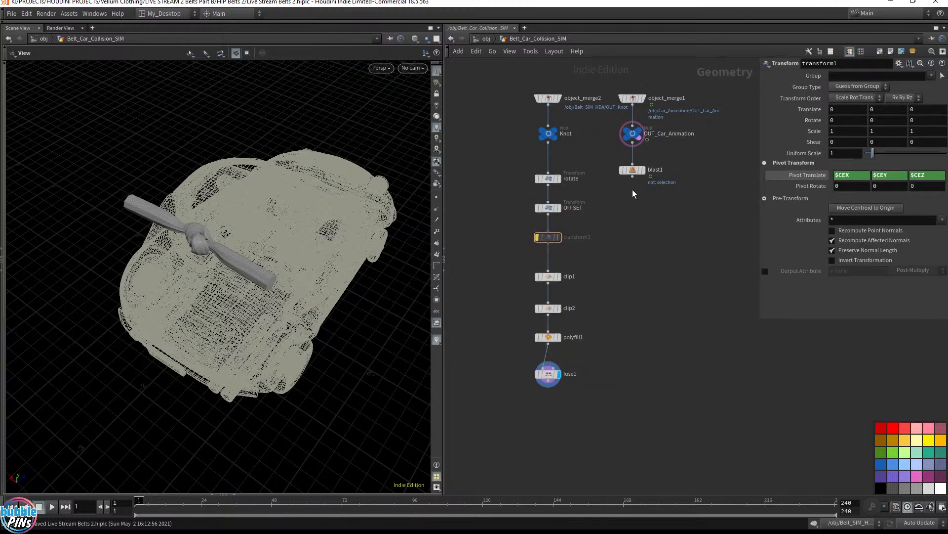
- Display blast1 with its points visible, turn off the car's template and show fuse1 as a template
left_click(644, 170)
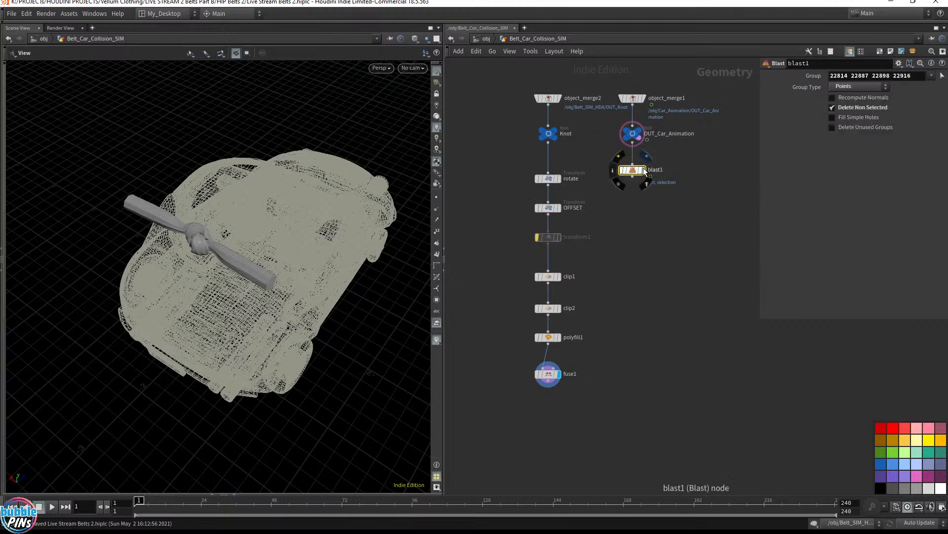
left_click(643, 169)
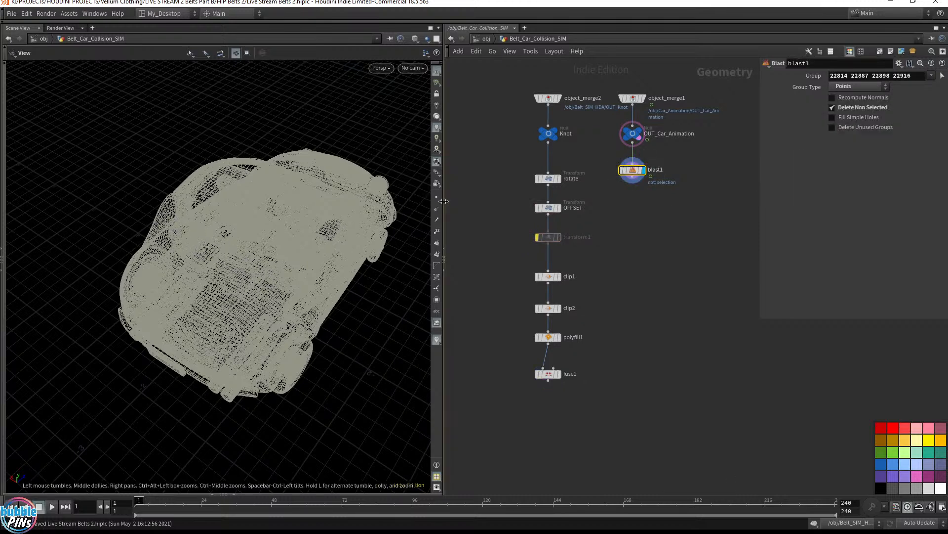
mouse_move(641, 141)
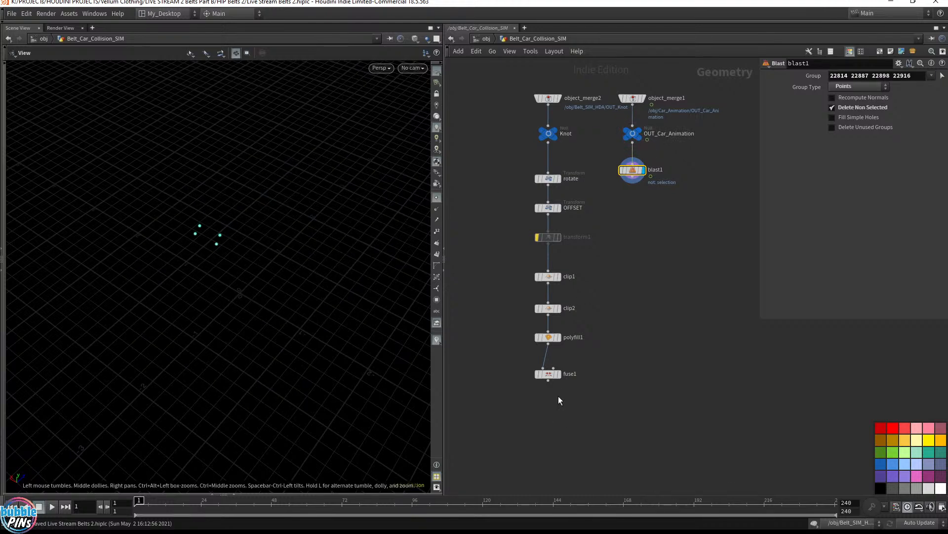
left_click(556, 374)
left_click_drag(216, 322, 158, 271)
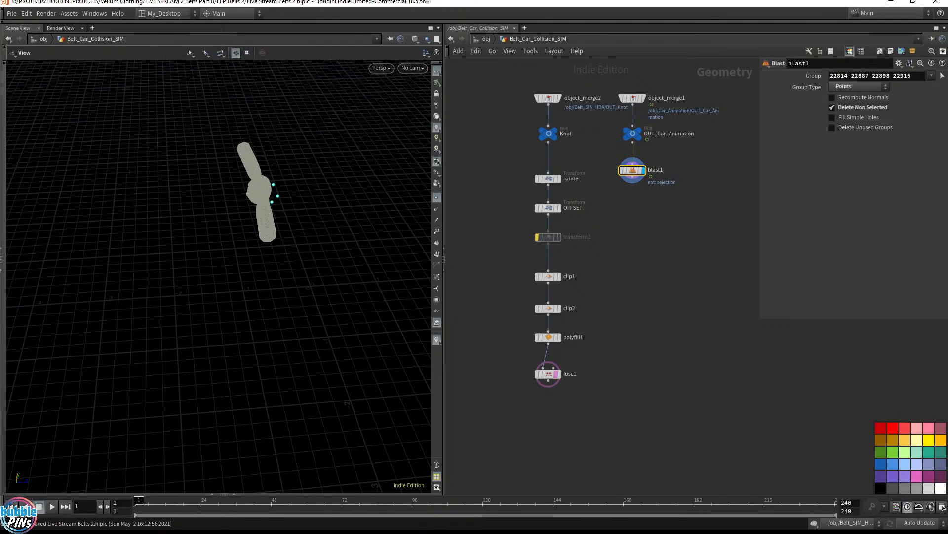
- Add a Point Deform node below the belt and car branches and make it the displayed node
middle_click_drag(691, 330, 665, 283)
scroll(689, 295, "down", 1)
key("Tab")
type("point de")
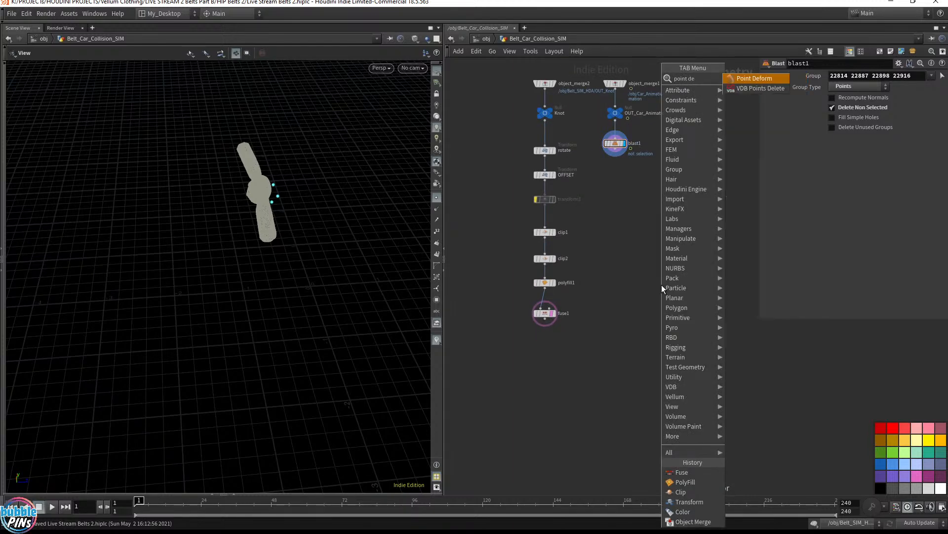
key("Return")
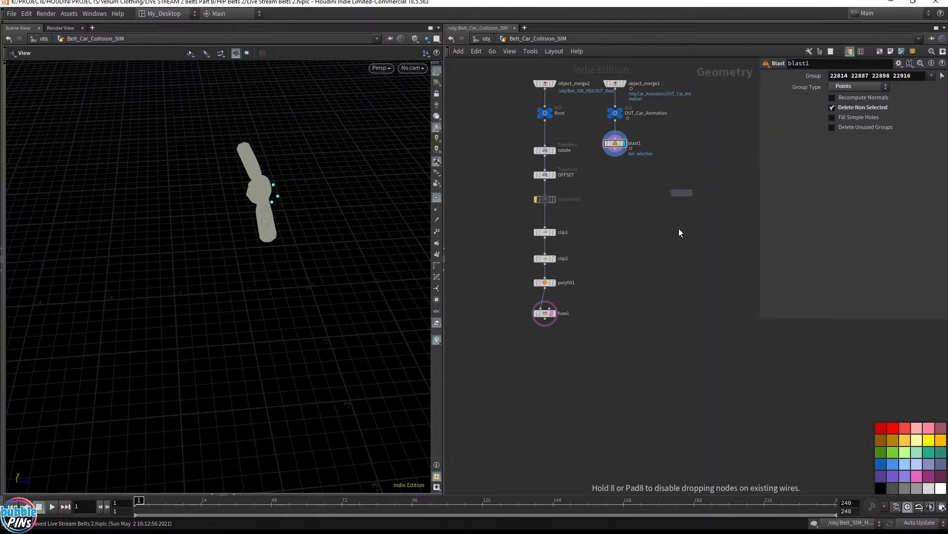
left_click(599, 366)
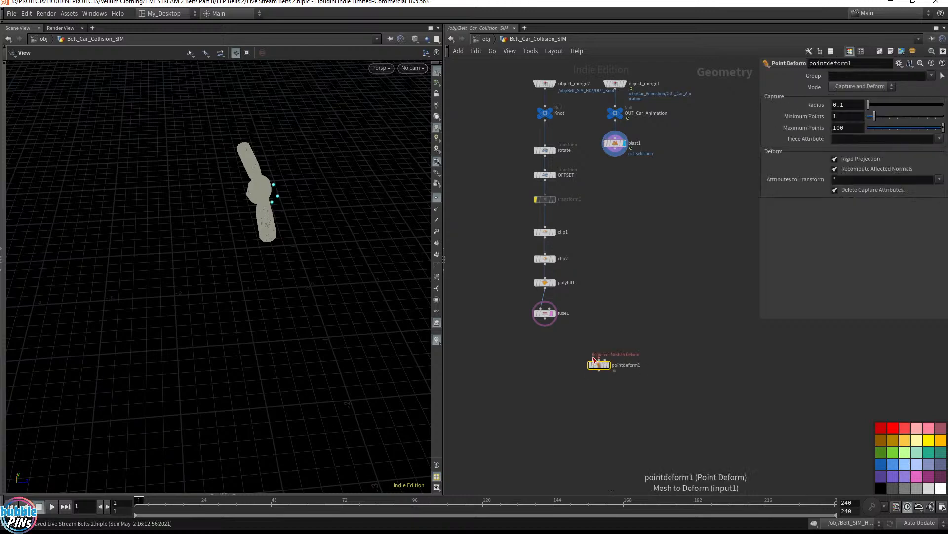
scroll(602, 371, "up", 3)
left_click(617, 370)
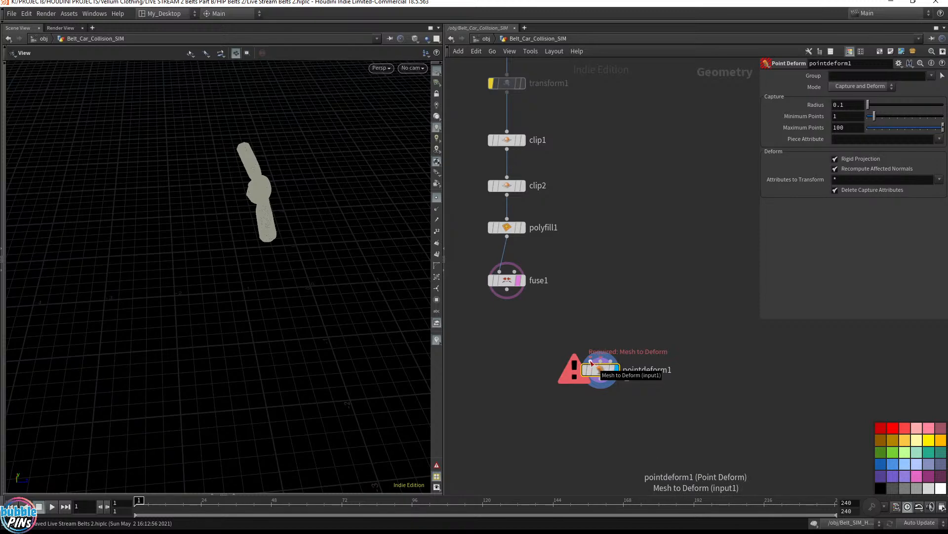
- Add a Null after fuse1 and rename it Knot1
left_click_drag(473, 318, 559, 261)
left_click(507, 290)
key("Tab")
type("null")
key("Return")
left_click(507, 321)
double_click(542, 321)
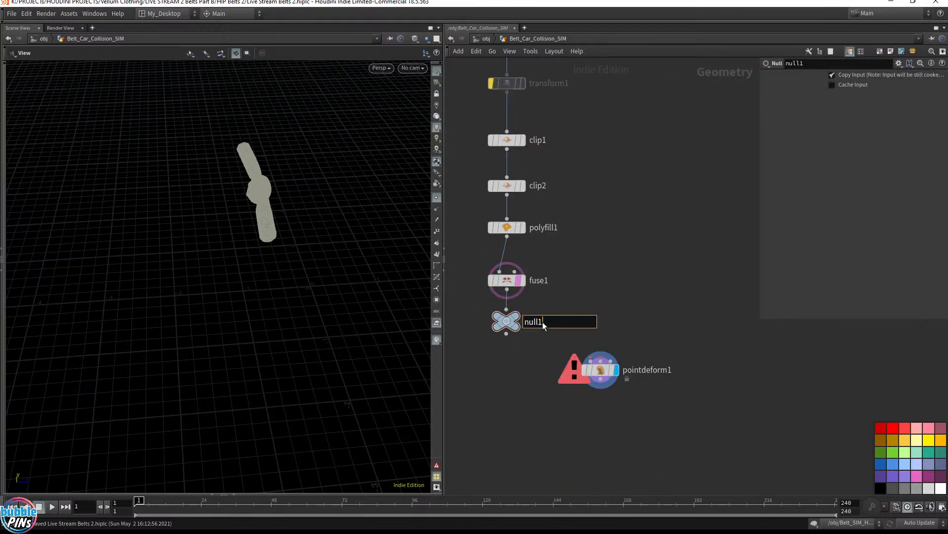
type("Knot1")
key("Return")
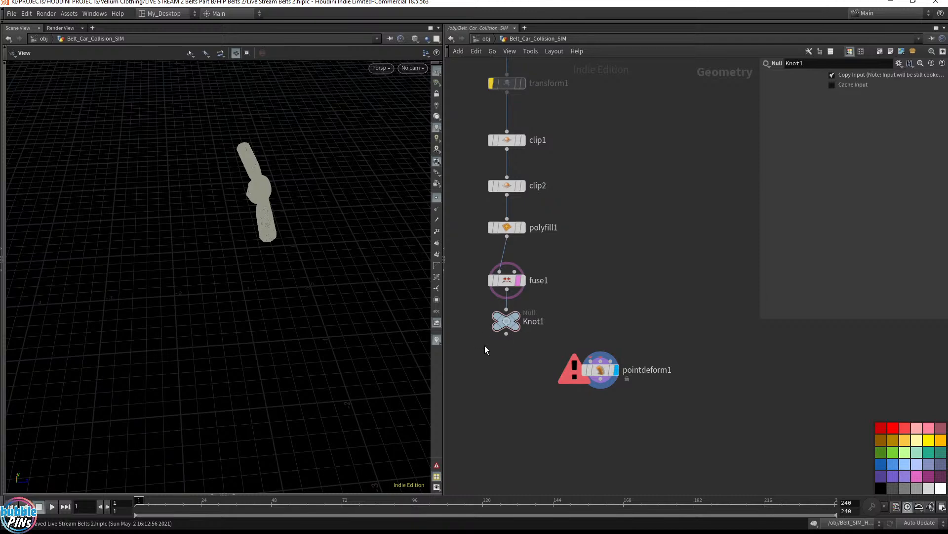
- Colour the Knot1 null blue and connect it to pointdeform1's Mesh to Deform input
left_click(893, 476)
left_click_drag(508, 317, 602, 363)
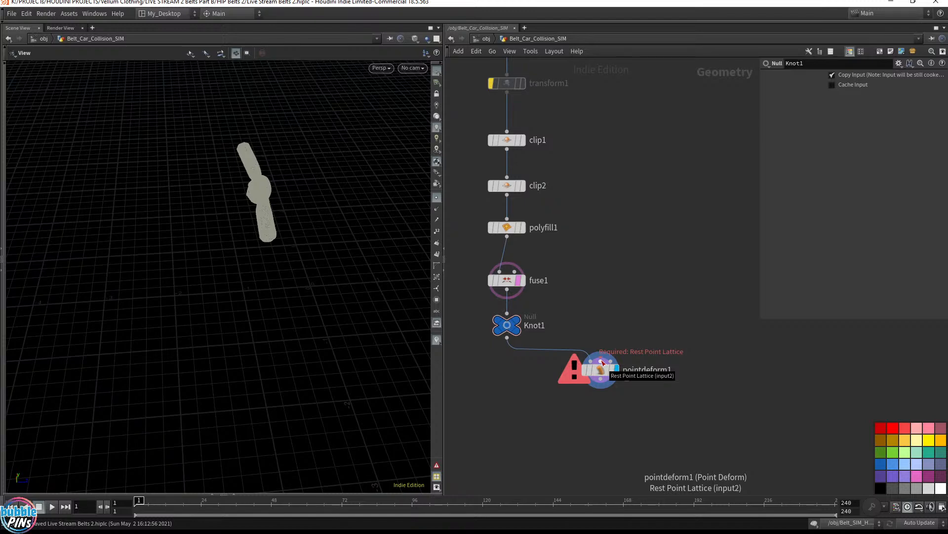
scroll(642, 317, "down", 3)
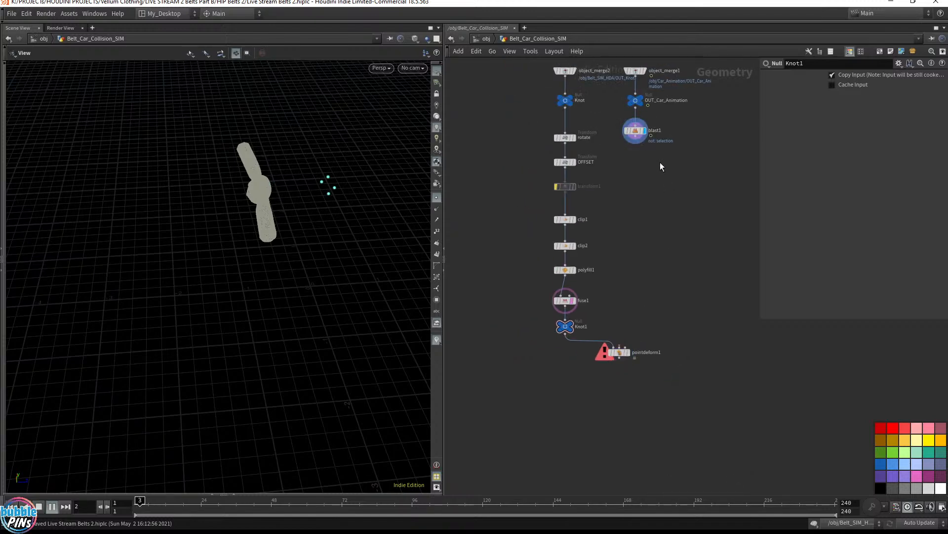
- Add a Time Shift node after blast1, delete its Frame channel so it holds frame 1, and make it the displayed node
left_click_drag(639, 140, 626, 262)
key("Tab")
type("time")
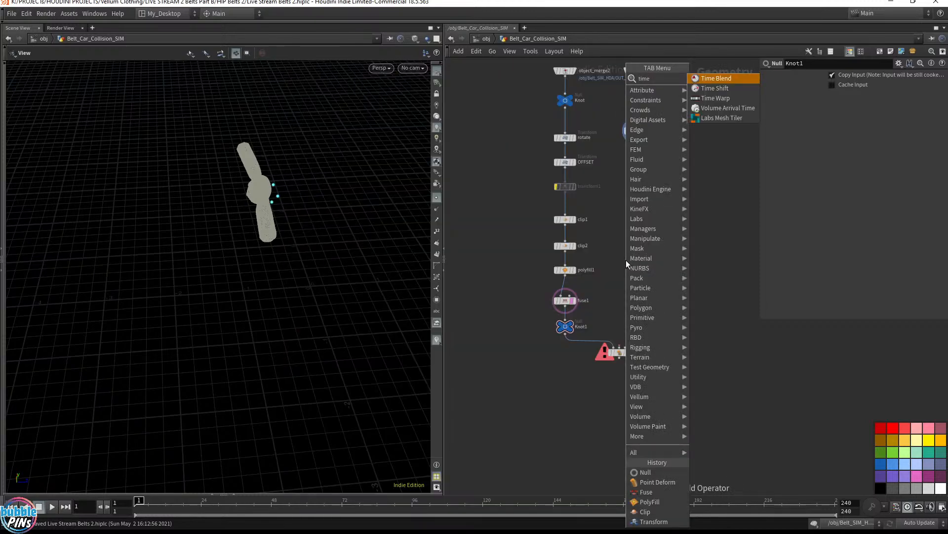
key("Down")
key("Return")
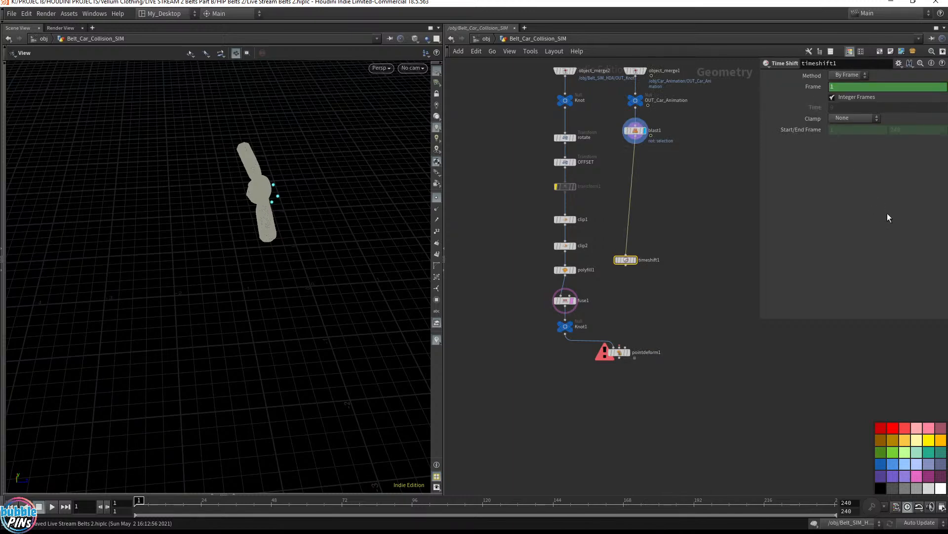
right_click(813, 85)
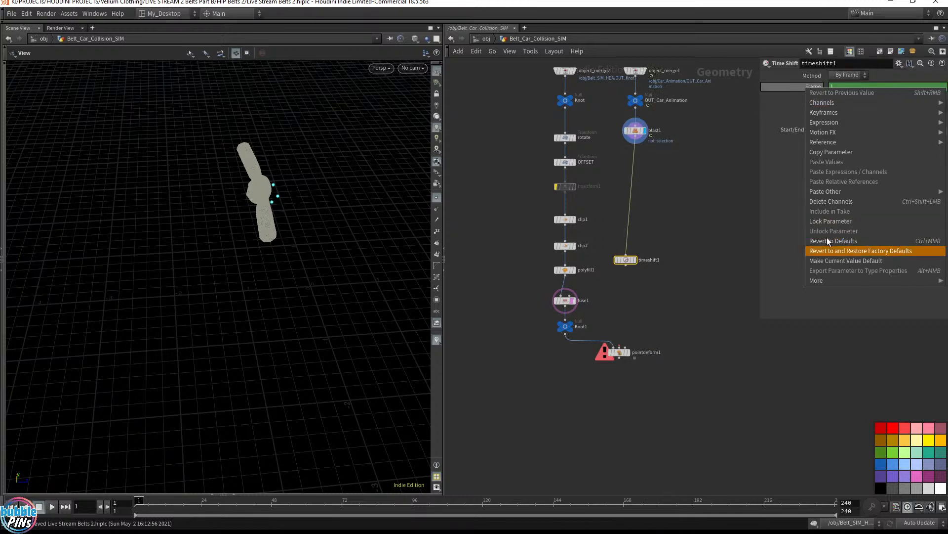
left_click(830, 201)
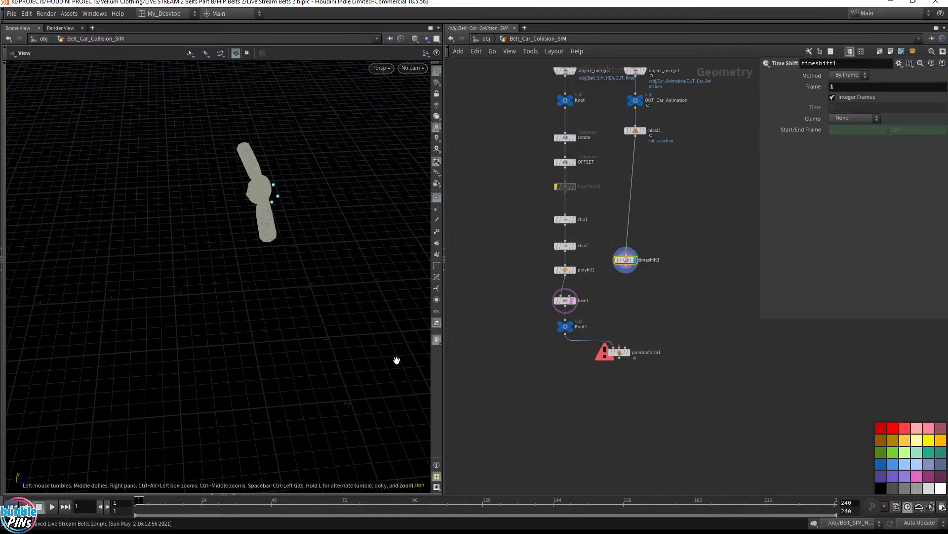
mouse_move(325, 506)
left_mouse_down()
mouse_move(588, 499)
mouse_move(136, 499)
left_mouse_up()
- Add a Null named REST after timeshift1 and connect it to pointdeform1's second input
scroll(683, 242, "up", 5)
middle_click_drag(621, 291, 684, 177)
left_click_drag(627, 171, 651, 253)
key("Tab")
type("null")
key("Return")
left_click(651, 253)
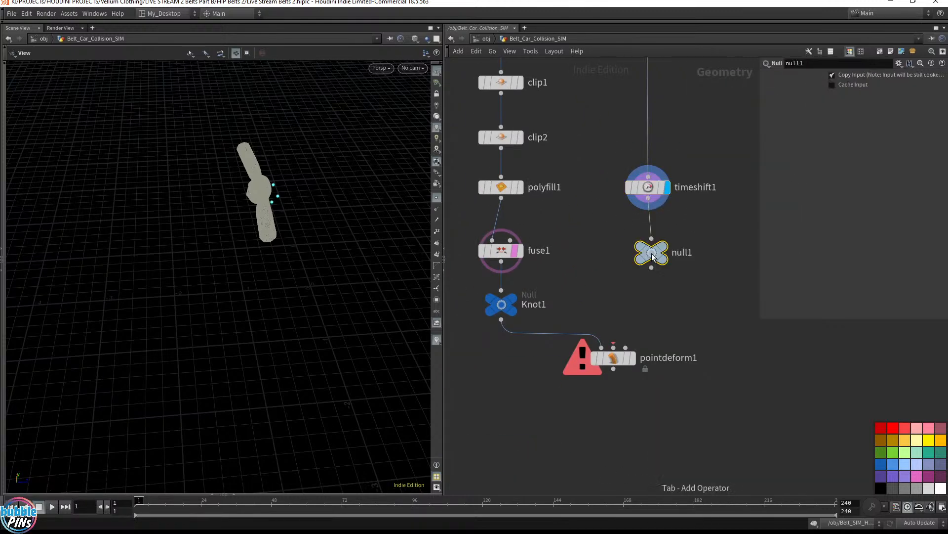
double_click(691, 252)
type("REST")
key("Return")
left_click_drag(654, 252, 613, 347)
scroll(675, 343, "down", 2)
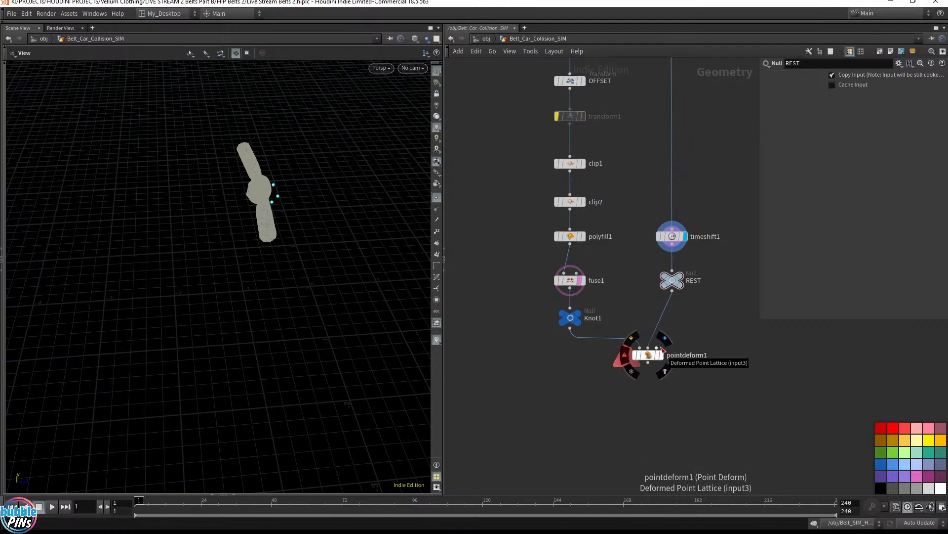
- Route blast1 around the REST branch into pointdeform1's Deformed Point Lattice input, display pointdeform1 and save the scene
scroll(696, 207, "down", 2)
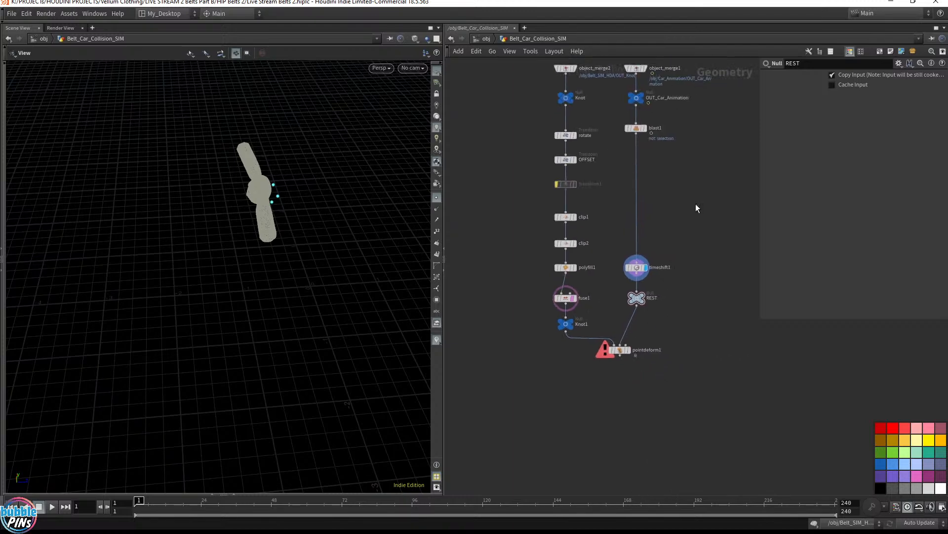
left_click(636, 133)
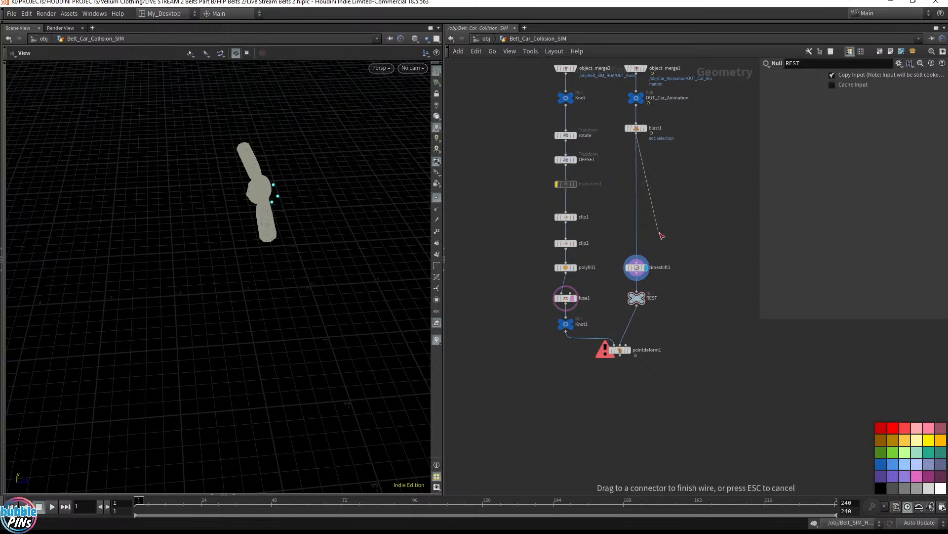
left_click(697, 293)
left_click(633, 349)
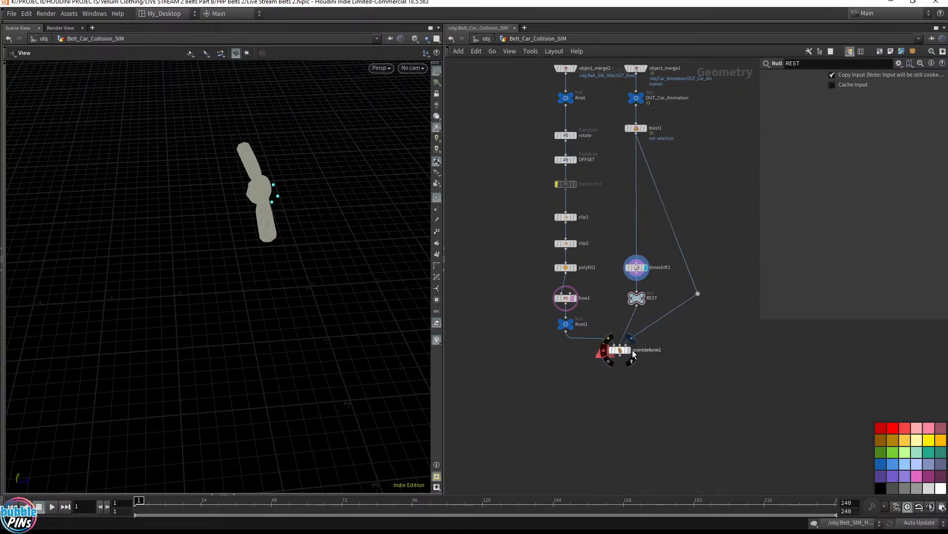
left_click(633, 353)
key("ctrl+s")
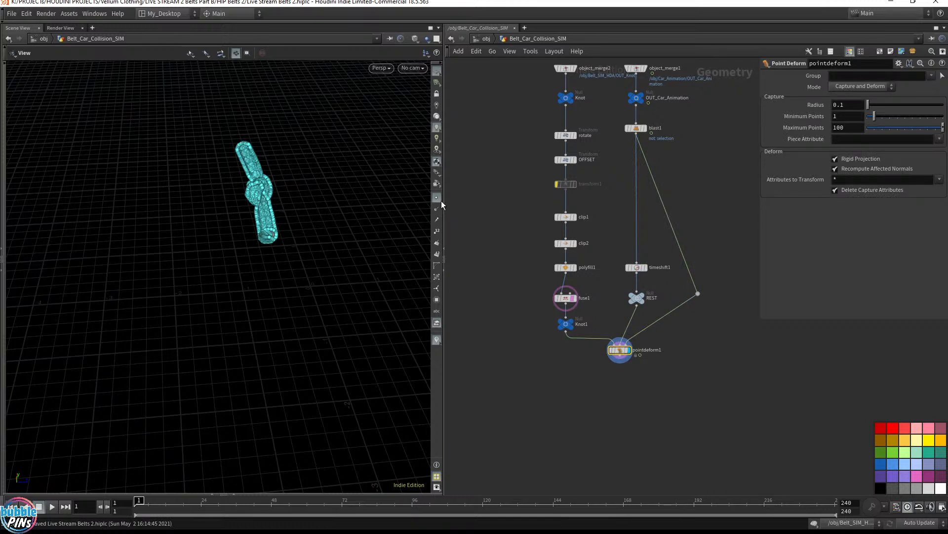
- Hide the points, turn off fuse1's template and play the animation with pointdeform1 displayed
key("Escape")
left_click_drag(319, 171, 307, 277)
left_click(575, 298)
right_click_drag(297, 278, 153, 311)
key("Up")
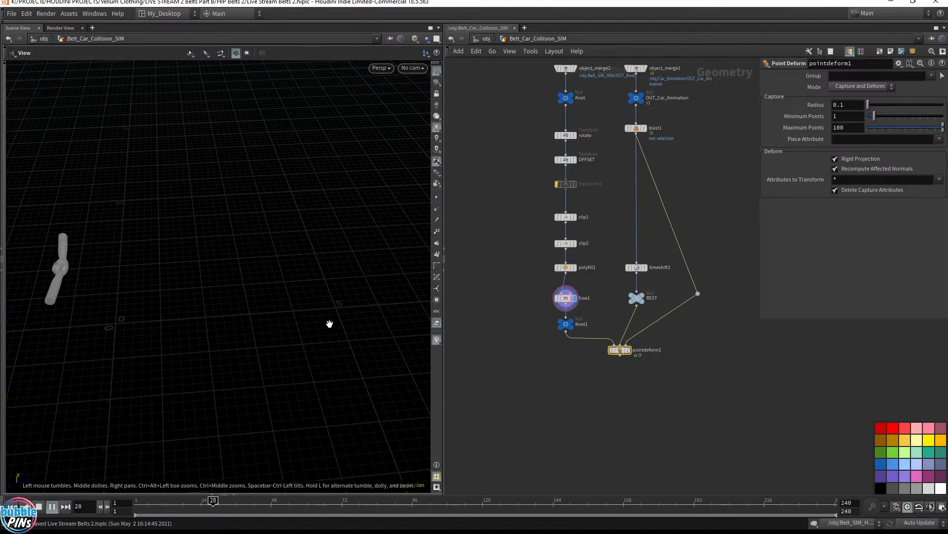
left_click(628, 350)
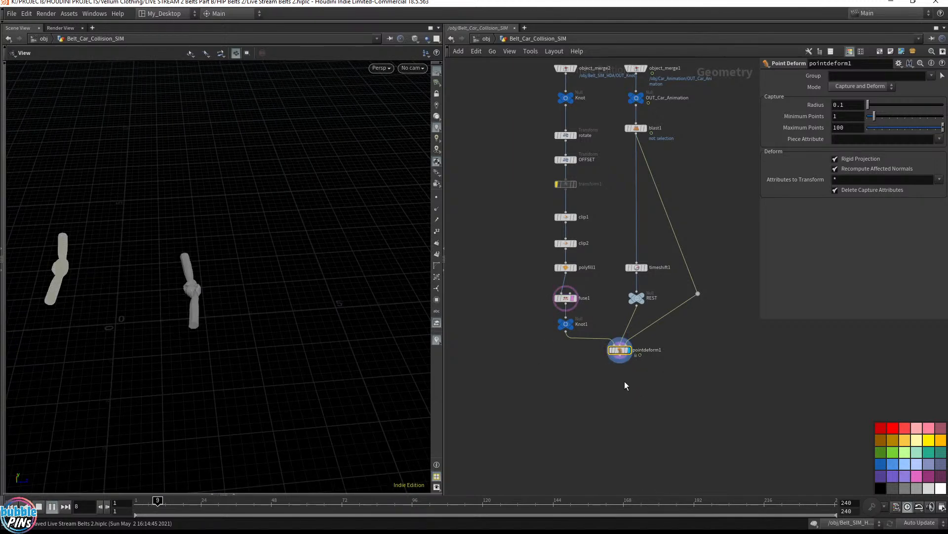
key("ctrl+Up")
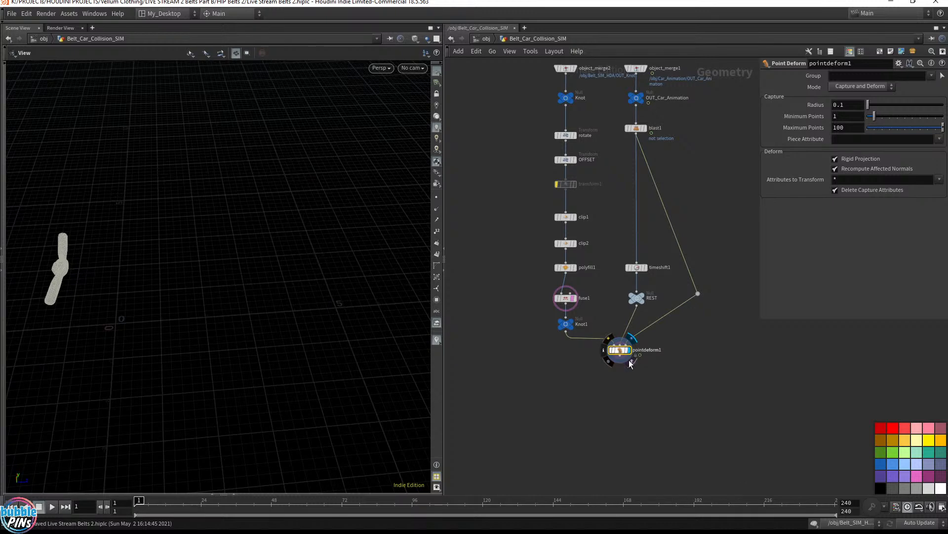
key("Up")
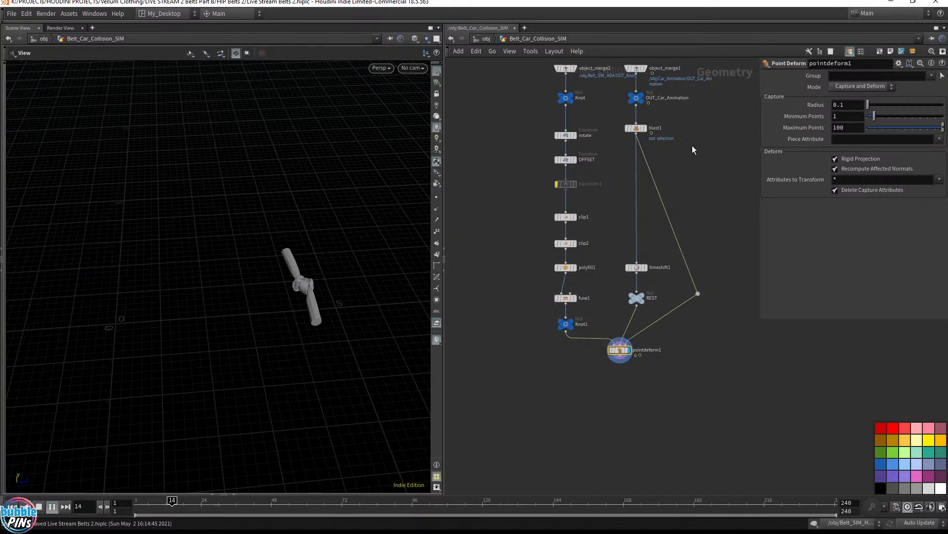
- Show OUT_Car_Animation as a template and play the animation to check the knot's motion against the car from several angles
key("ctrl+Up")
middle_click_drag(690, 147, 650, 210)
left_click(601, 162)
key("Up")
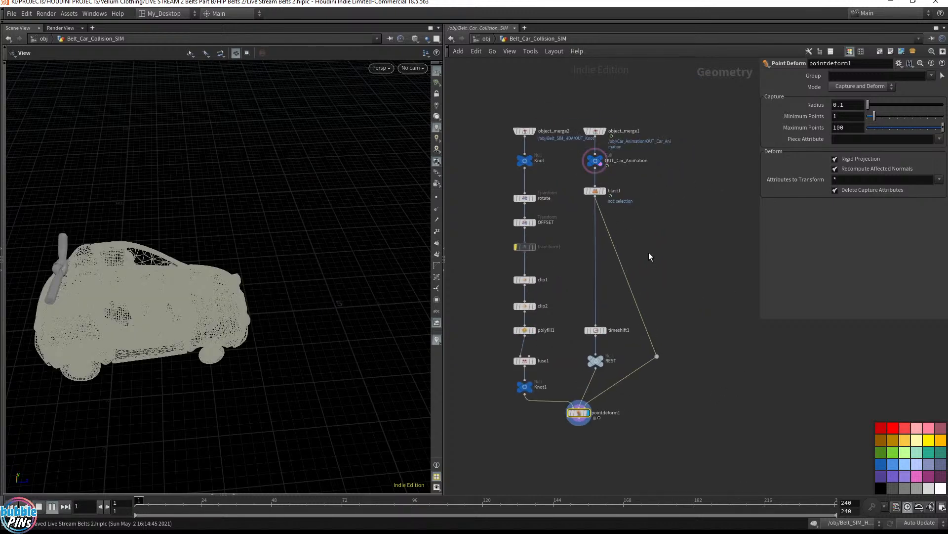
middle_click_drag(306, 229, 138, 252)
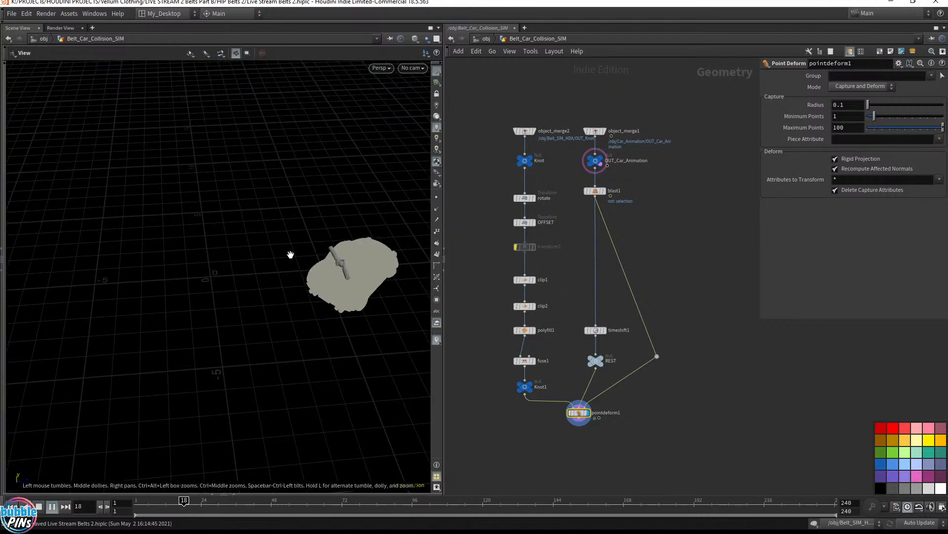
left_click_drag(298, 237, 292, 292)
key("ctrl+Up")
left_click_drag(332, 269, 269, 315)
key("Up")
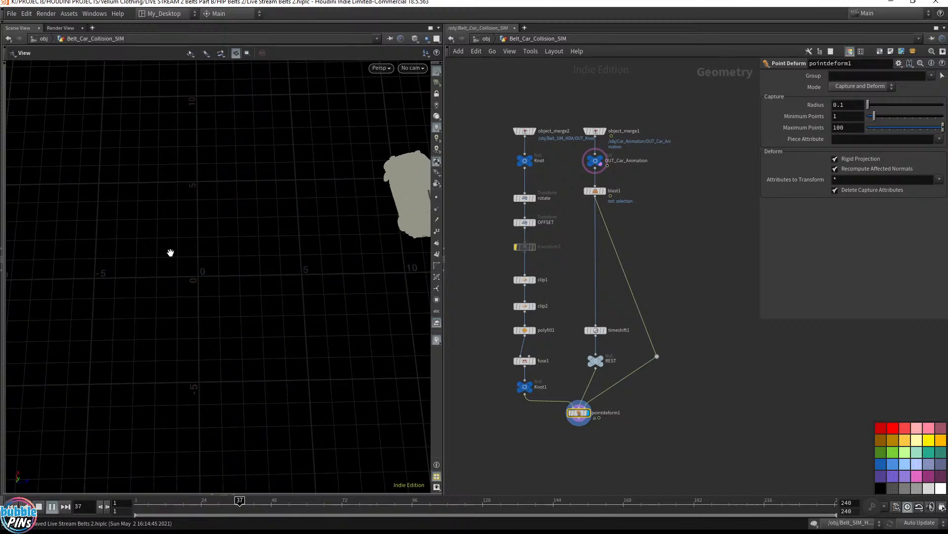
key("ctrl+Up")
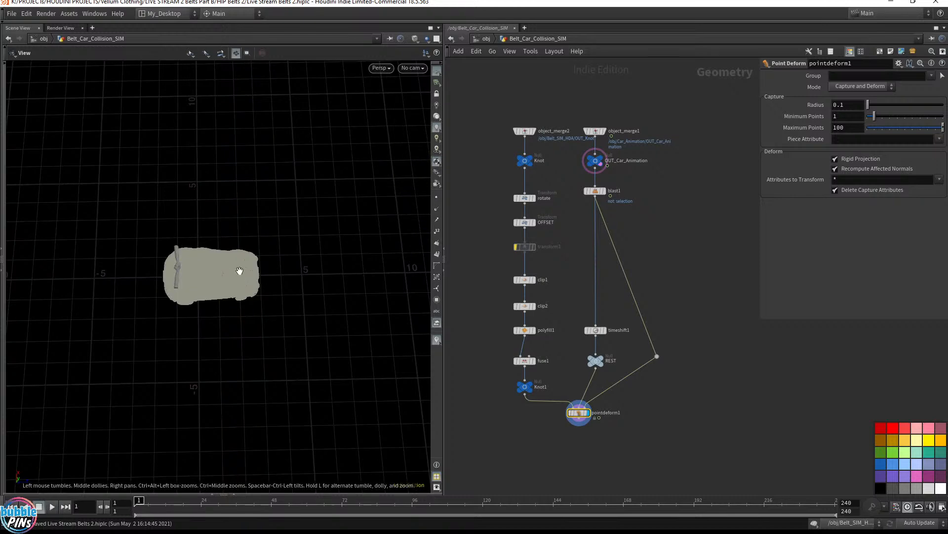
- Display blast1 and inspect its group points around the panel at the car's rear
left_click(588, 192)
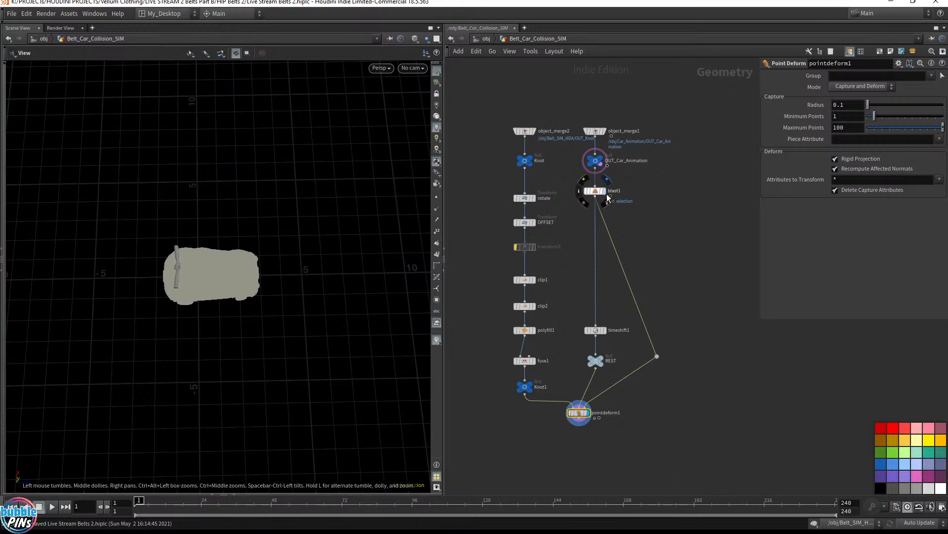
left_click(604, 191)
left_click_drag(304, 282, 316, 227)
middle_click_drag(243, 300, 367, 260)
left_click_drag(367, 260, 377, 241)
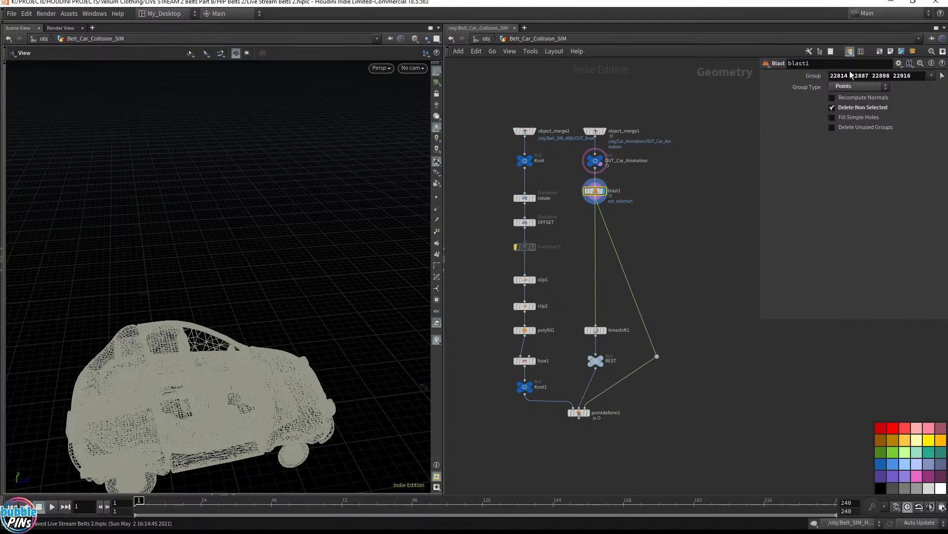
left_click(942, 77)
left_click_drag(260, 303, 275, 210)
right_click_drag(275, 211, 228, 175)
left_click_drag(328, 206, 149, 217)
middle_click_drag(239, 198, 303, 195)
mouse_move(303, 195)
left_mouse_down()
mouse_move(298, 183)
mouse_move(290, 191)
left_mouse_up()
key("Return")
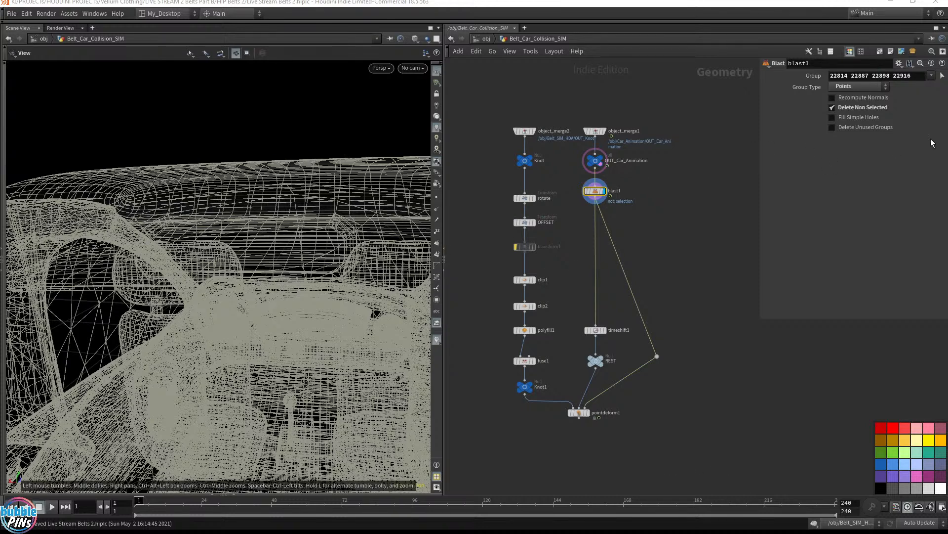
- Try to replace blast1's group points with a new selection starting at the rear panel's upper corner
left_click_drag(655, 215, 576, 175)
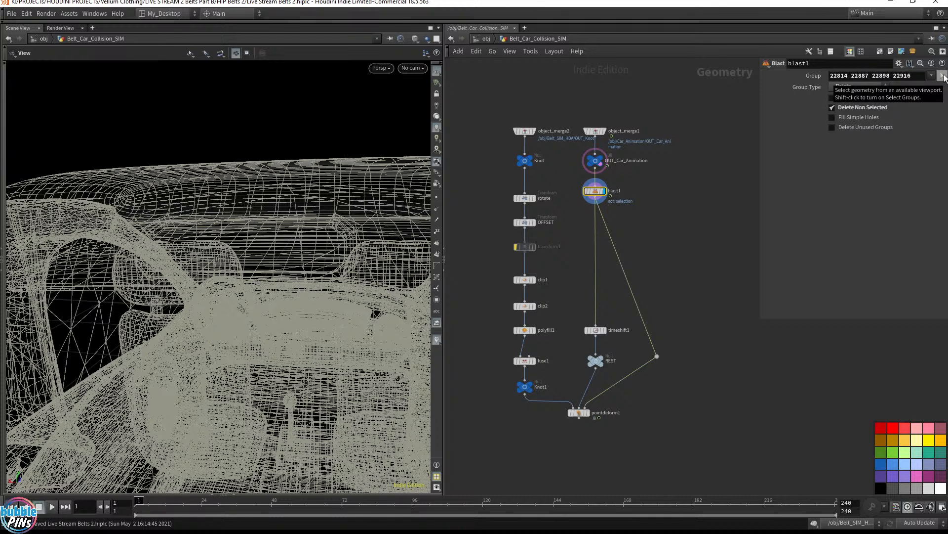
left_click(943, 76)
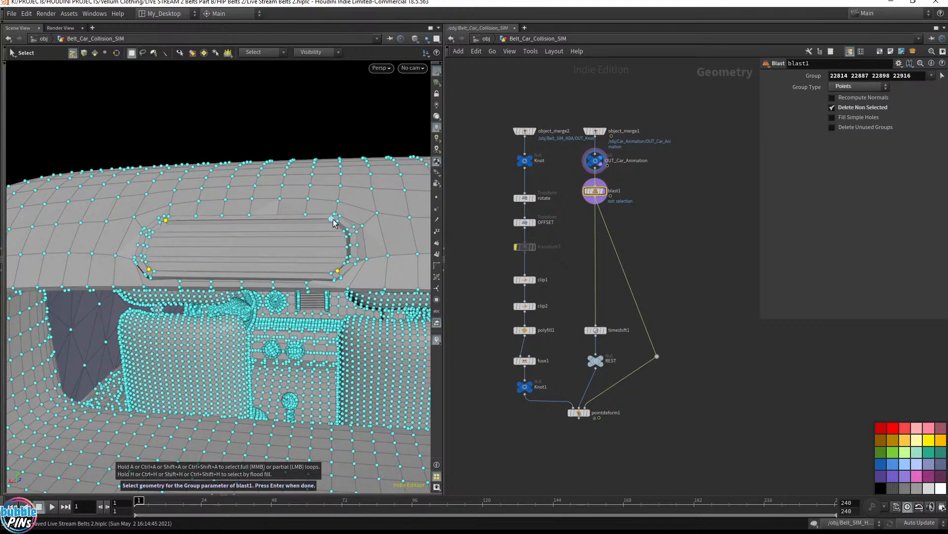
key("Return")
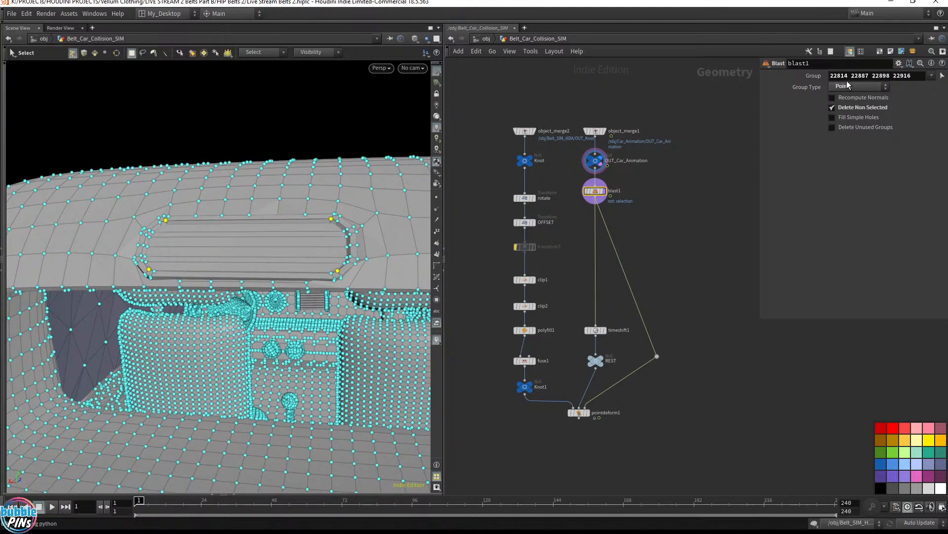
left_click(199, 201)
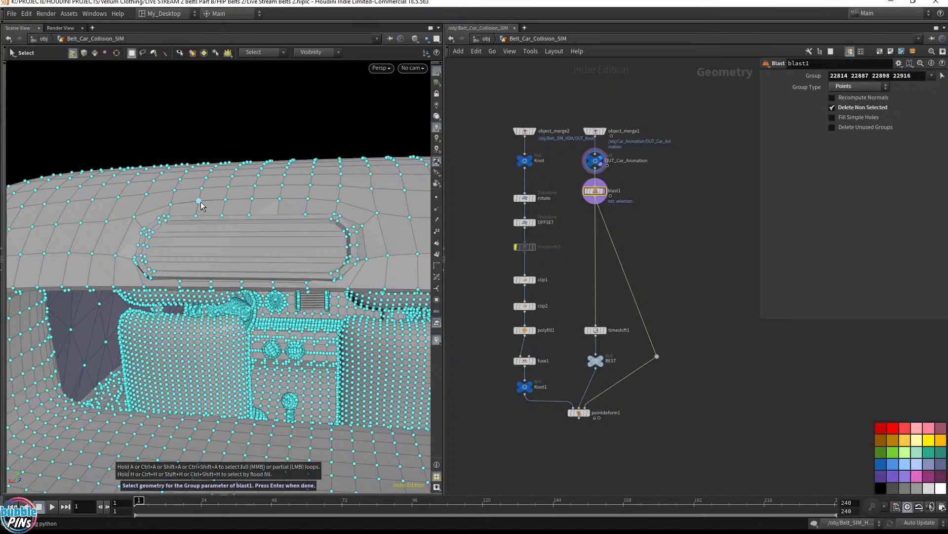
left_click(167, 218)
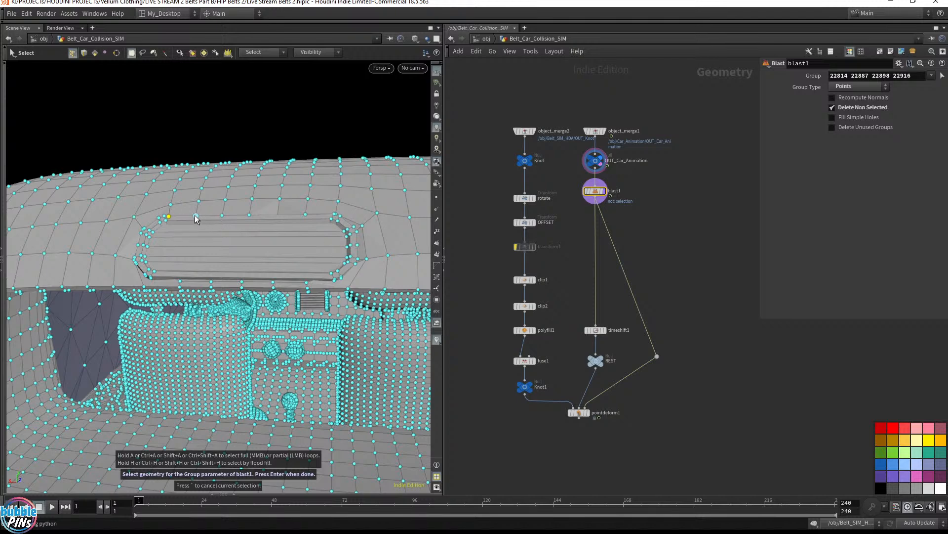
key("Return")
key("ctrl+s")
left_click_drag(569, 208, 620, 186)
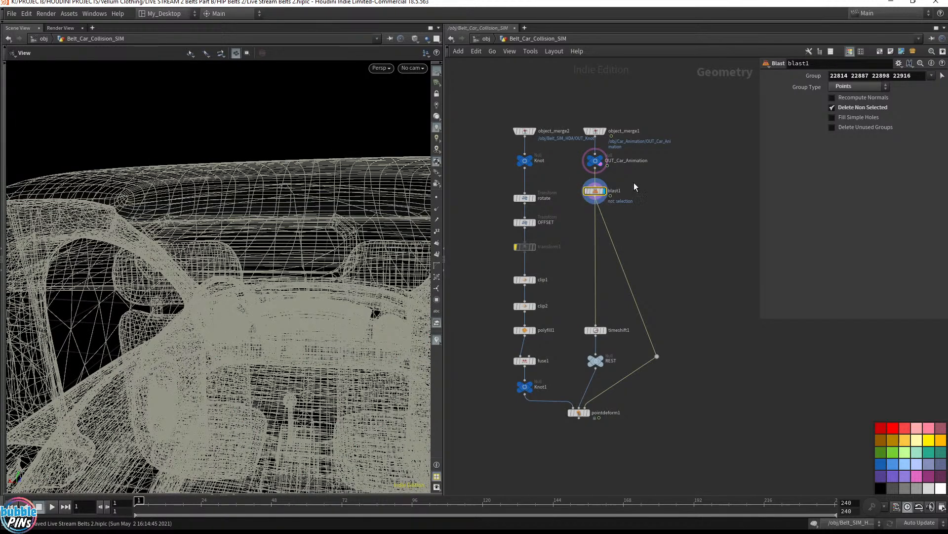
- Clear the point numbers from blast1's Group parameter
triple_click(864, 75)
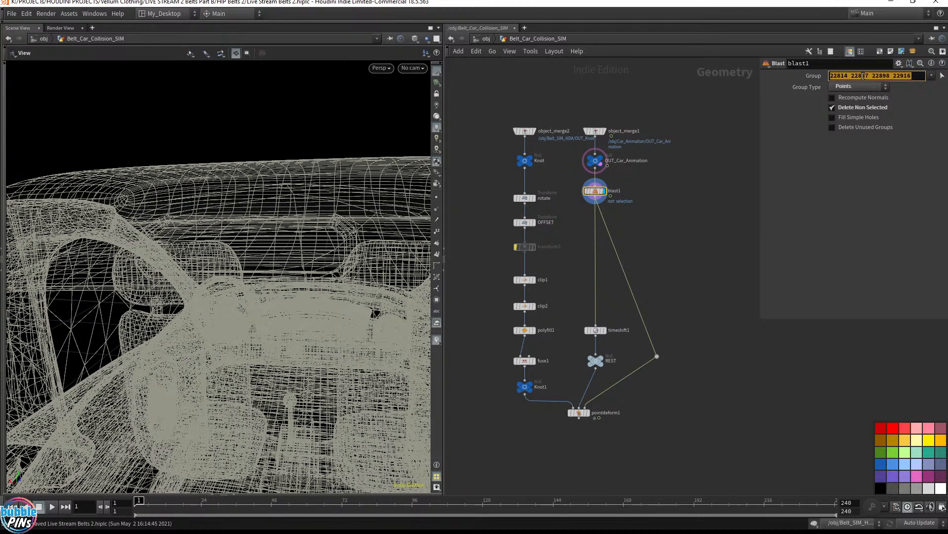
key("BackSpace")
key("Return")
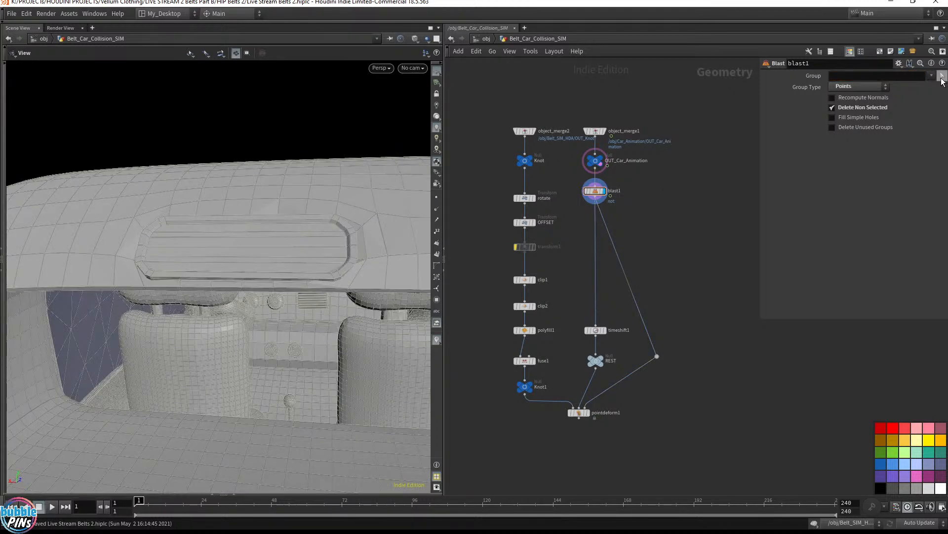
- Try to select the points along the rear panel's outline for blast1's empty group
left_click(941, 77)
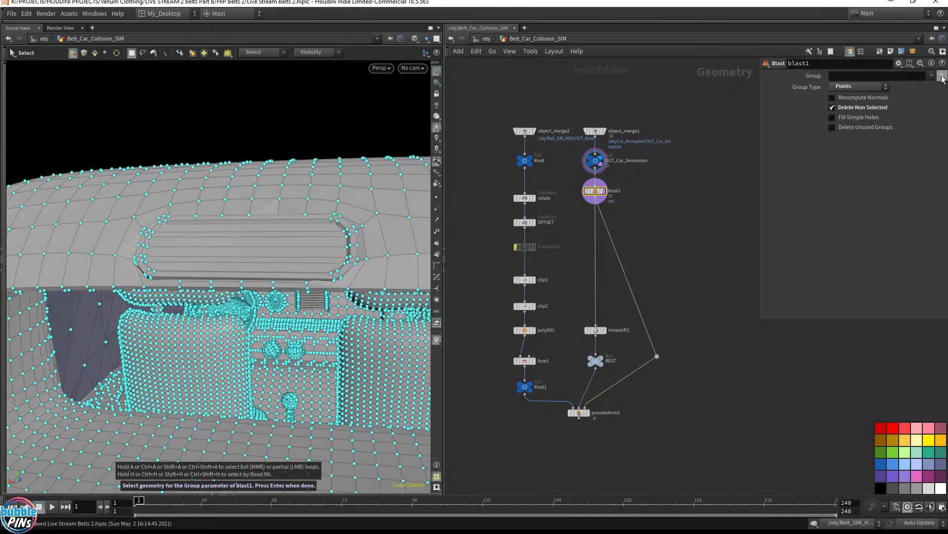
left_click(169, 217)
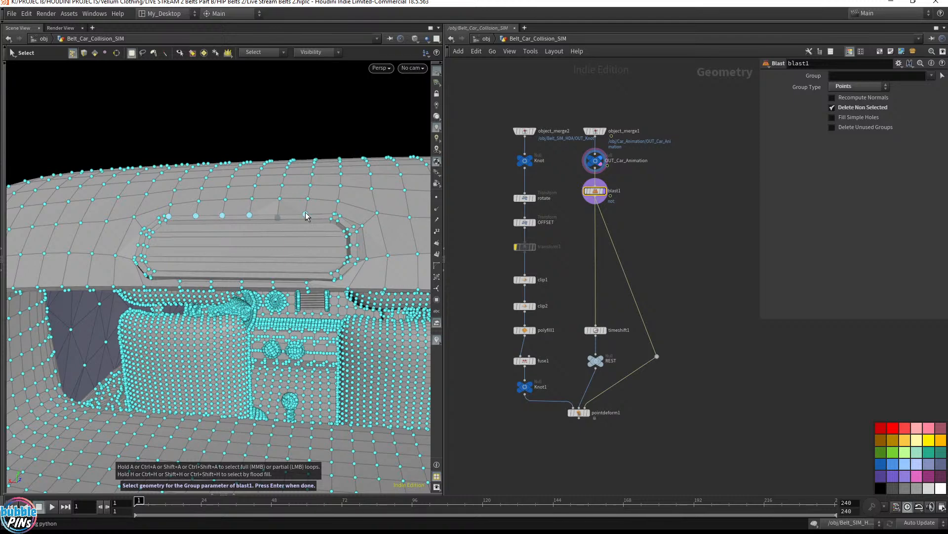
left_click(305, 216)
left_click(335, 216)
left_click(358, 263)
left_click(337, 280)
left_click(155, 274)
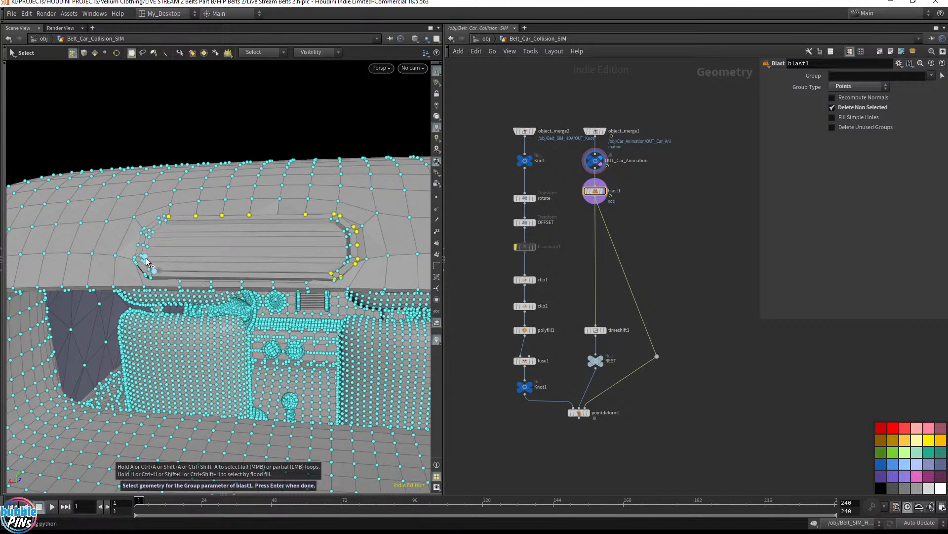
left_click(150, 243)
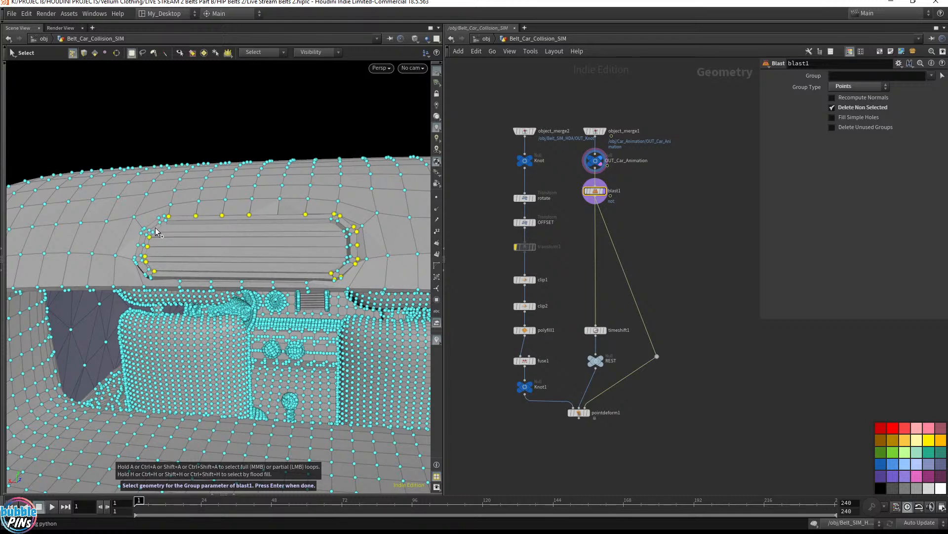
left_click(169, 223)
key("Escape")
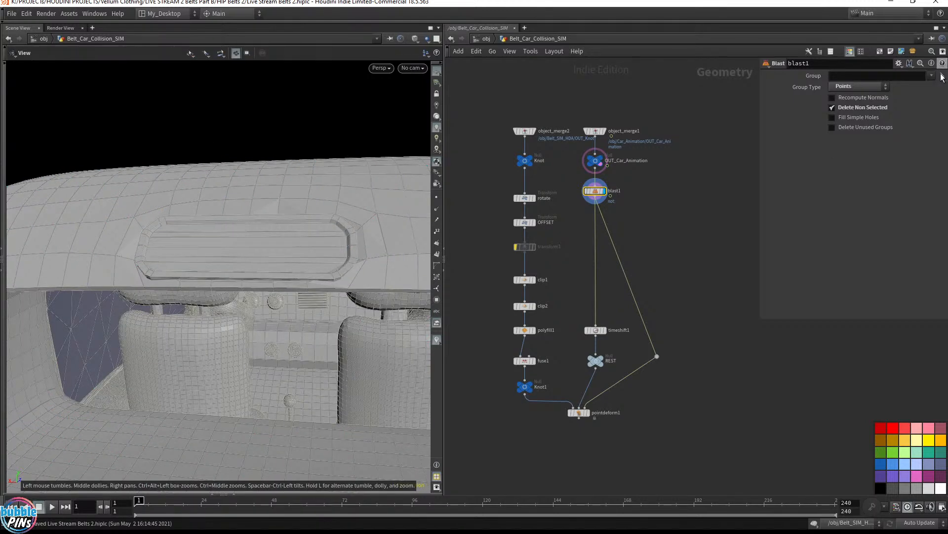
- Lasso-select the points around the car's rear panel as blast1's group, then save the scene
left_click(943, 75)
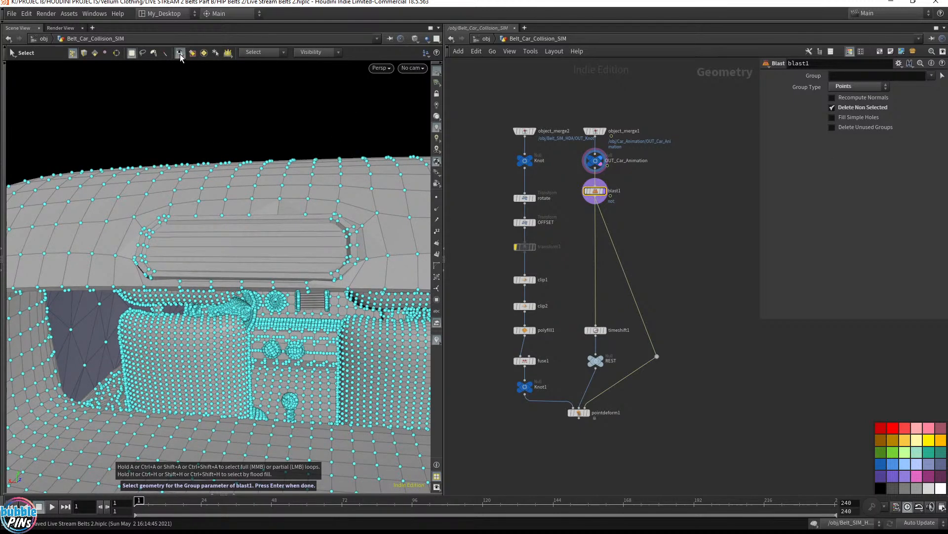
key("space")
left_click_drag(183, 129, 218, 113)
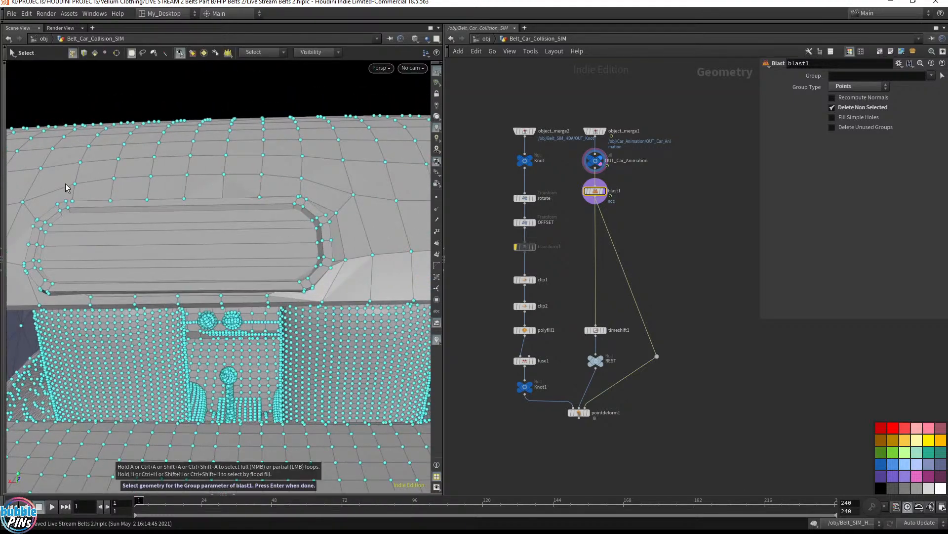
left_click(143, 53)
mouse_move(81, 191)
left_mouse_down()
mouse_move(26, 229)
mouse_move(15, 274)
mouse_move(42, 293)
mouse_move(262, 274)
mouse_move(290, 290)
mouse_move(304, 286)
mouse_move(339, 259)
mouse_move(332, 210)
mouse_move(316, 198)
mouse_move(269, 197)
left_mouse_up()
key("Return")
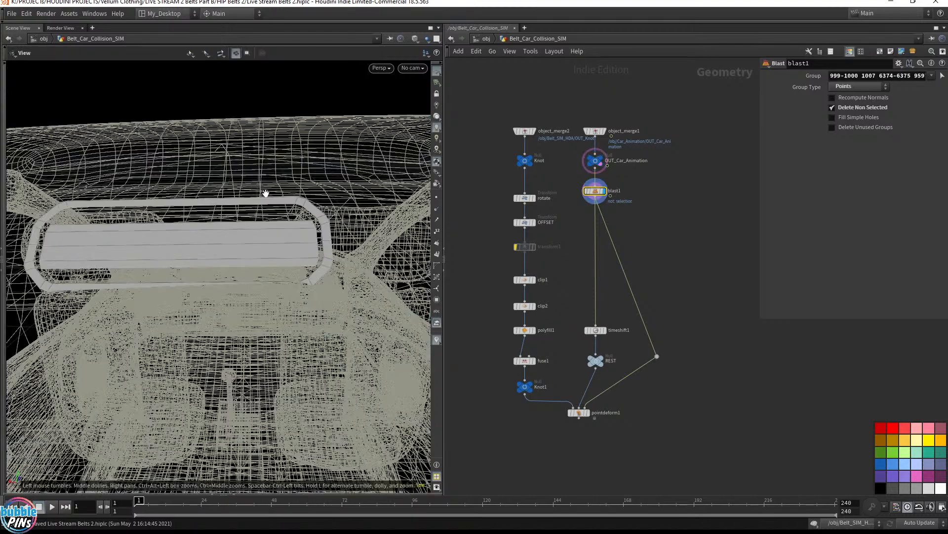
left_click_drag(212, 169, 252, 182)
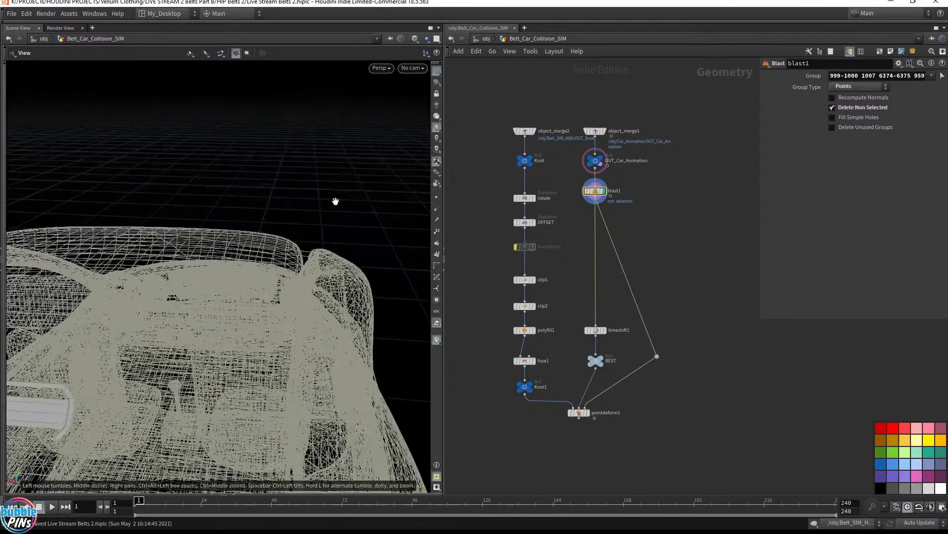
key("ctrl+s")
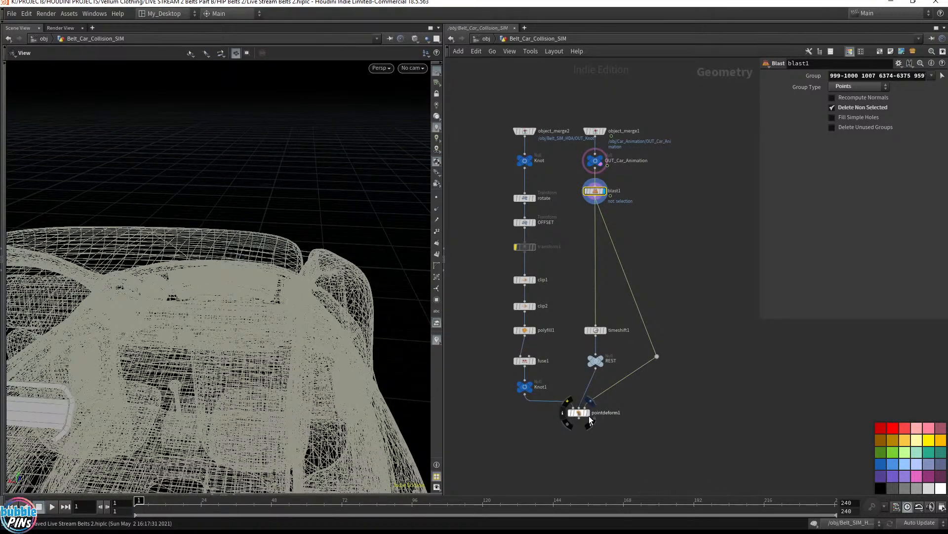
- Display pointdeform1 and play the animation up to frame 27 to inspect how the knot follows the car
left_click(588, 414)
left_click(580, 414)
left_click_drag(356, 307, 274, 335)
middle_click_drag(275, 335, 164, 243)
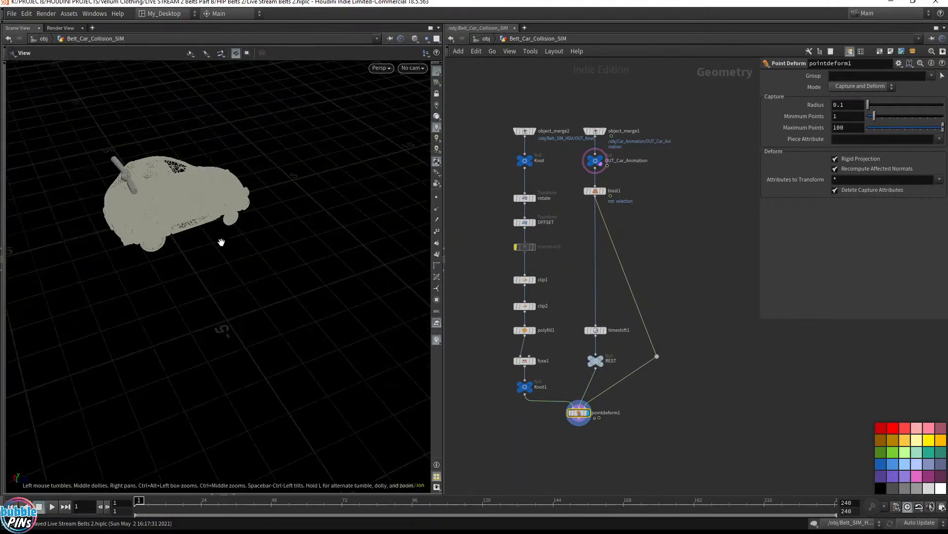
right_click_drag(268, 241, 213, 307)
key("Up")
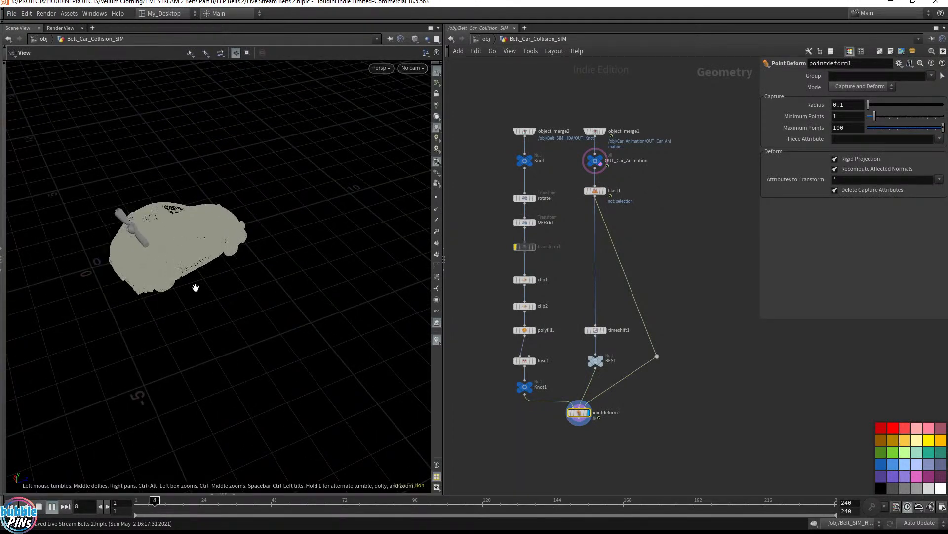
key("Up")
left_click_drag(299, 198, 352, 221)
right_click_drag(350, 176, 274, 273)
left_click_drag(274, 273, 271, 224)
middle_click_drag(271, 224, 499, 200)
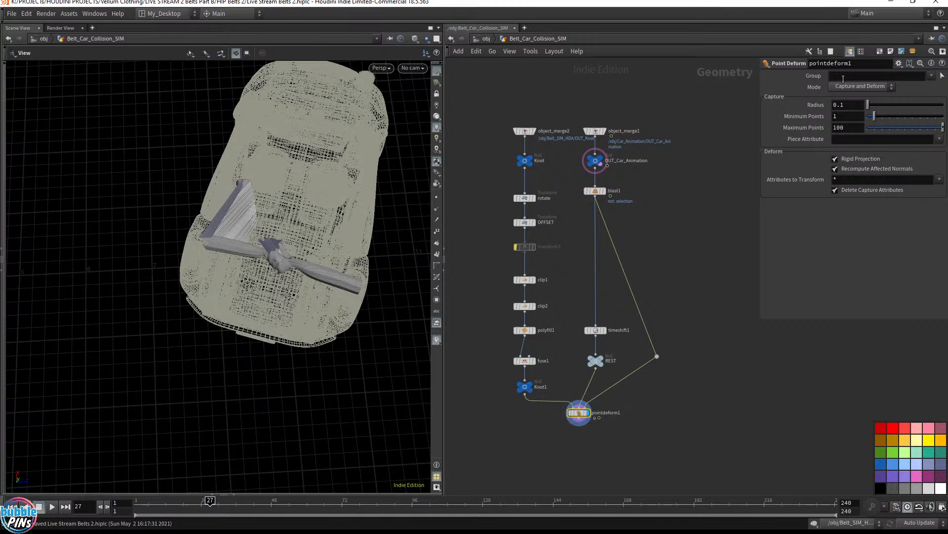
- Increase pointdeform1's capture radius to 1.4 and check the knot's shape on the car
left_click(851, 106)
scroll(850, 104, "up", 4)
scroll(850, 104, "up", 8)
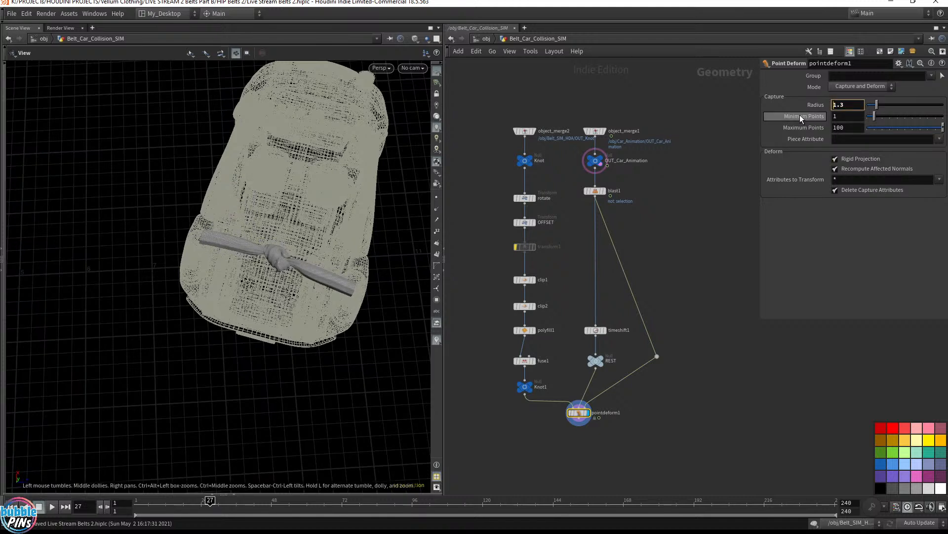
left_click(852, 106)
scroll(852, 107, "up", 1)
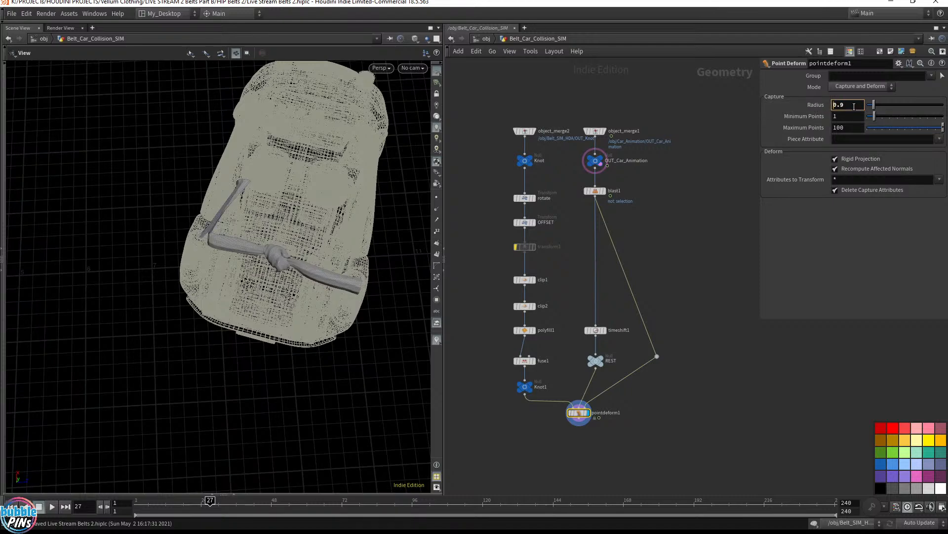
left_click_drag(215, 322, 288, 278)
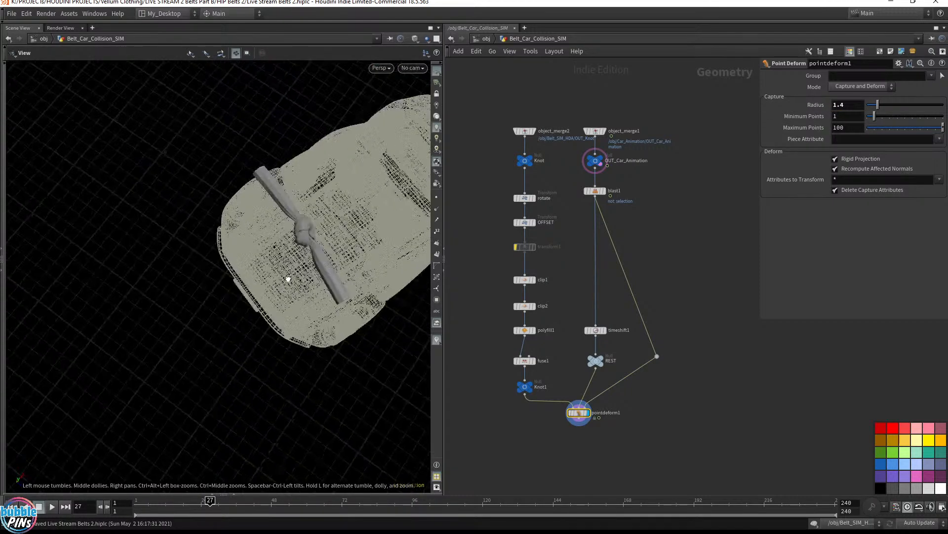
- Play the car animation, return to frame 1 and examine how the knotted belt follows the car surface
scroll(299, 252, "down", 5)
right_click_drag(301, 250, 236, 303)
key("Up")
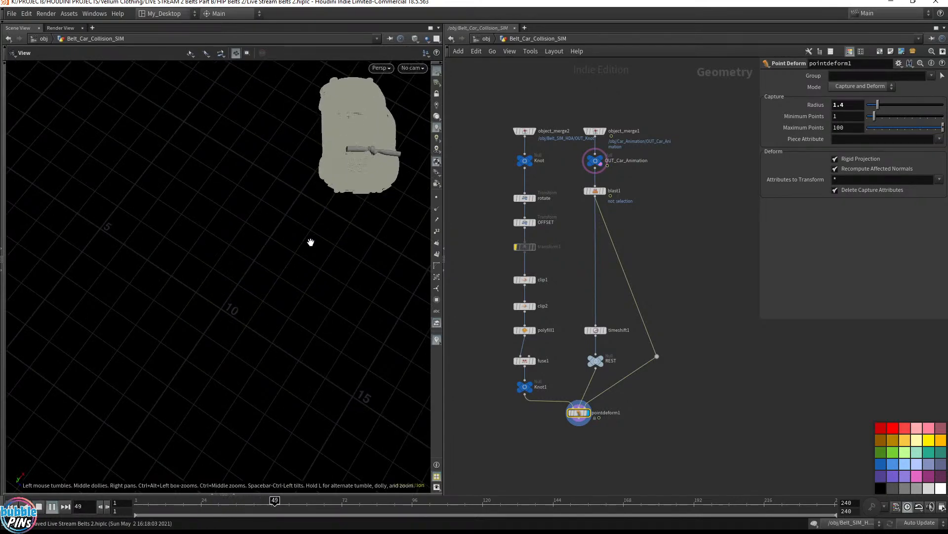
key("ctrl+Up")
right_click_drag(343, 194, 419, 253)
right_click_drag(128, 234, 288, 260)
left_click_drag(288, 260, 197, 292)
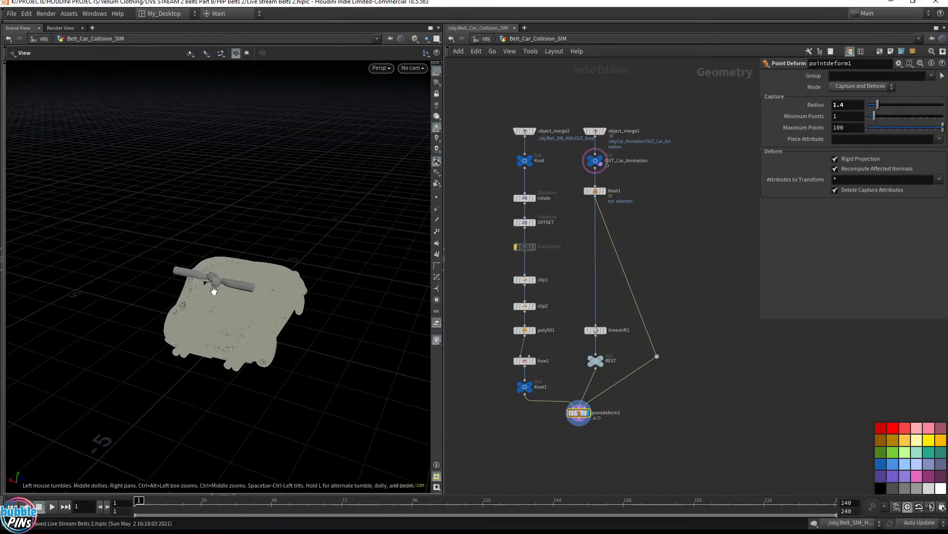
left_click_drag(211, 273, 204, 312)
middle_click_drag(205, 271, 377, 268)
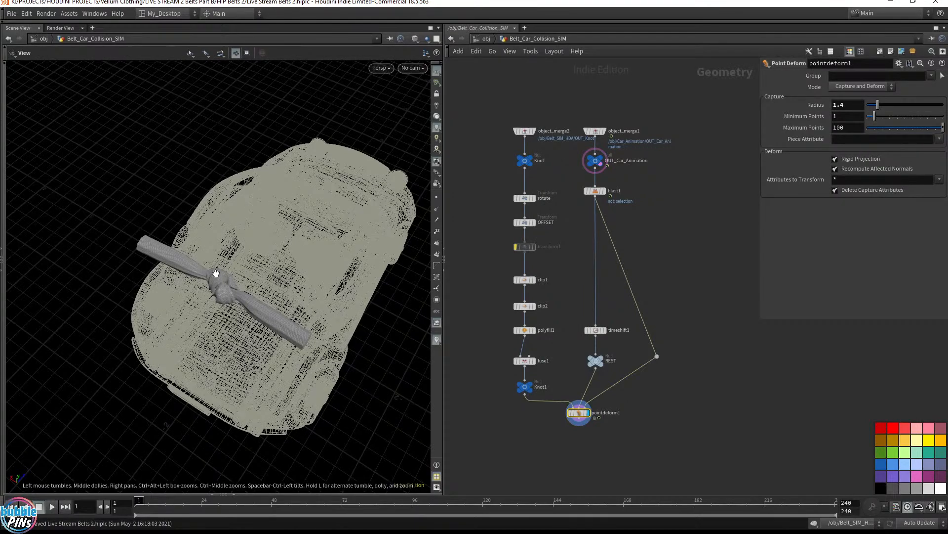
- Branch a Color node off the Knot1 null, display it and place it level with pointdeform1
middle_click_drag(561, 413, 570, 302)
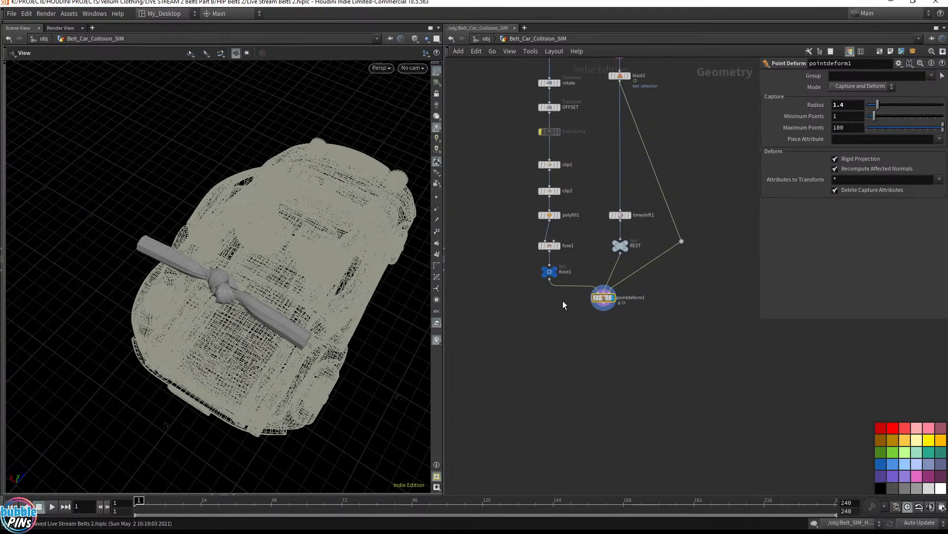
left_click(549, 279)
key("Tab")
type("colo")
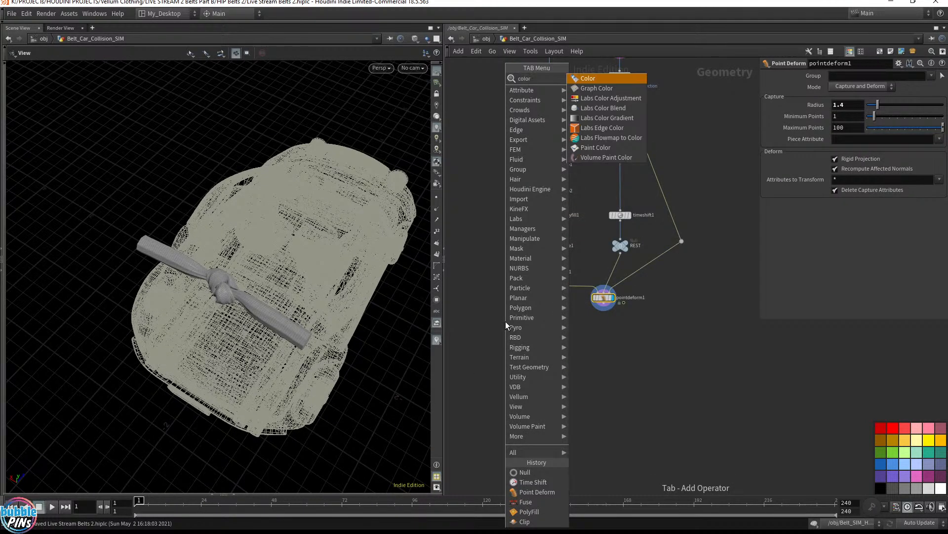
key("Return")
scroll(506, 322, "up", 4)
left_click(522, 325)
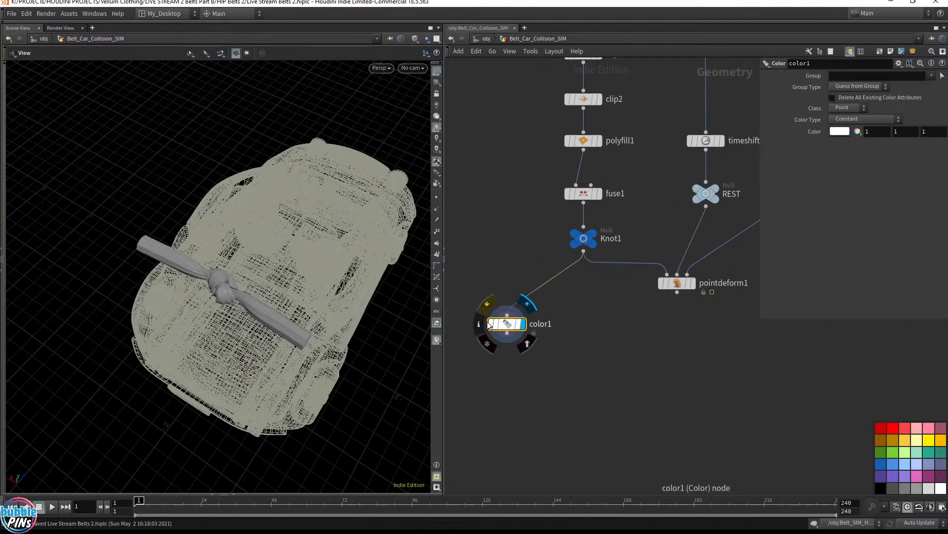
left_click_drag(507, 326, 480, 285)
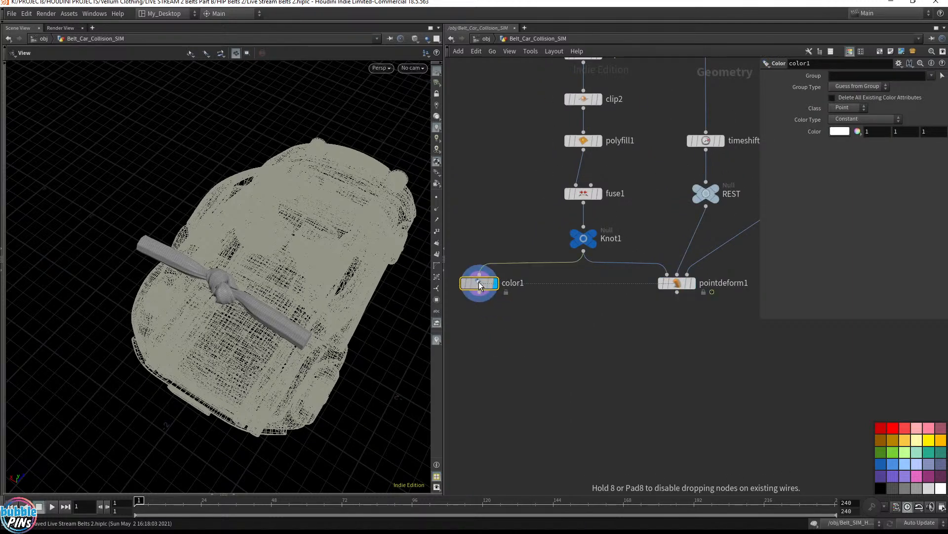
- Set the Color node's type to Ramp from Attribute, driven by the mask attribute
left_click(845, 119)
left_click(856, 169)
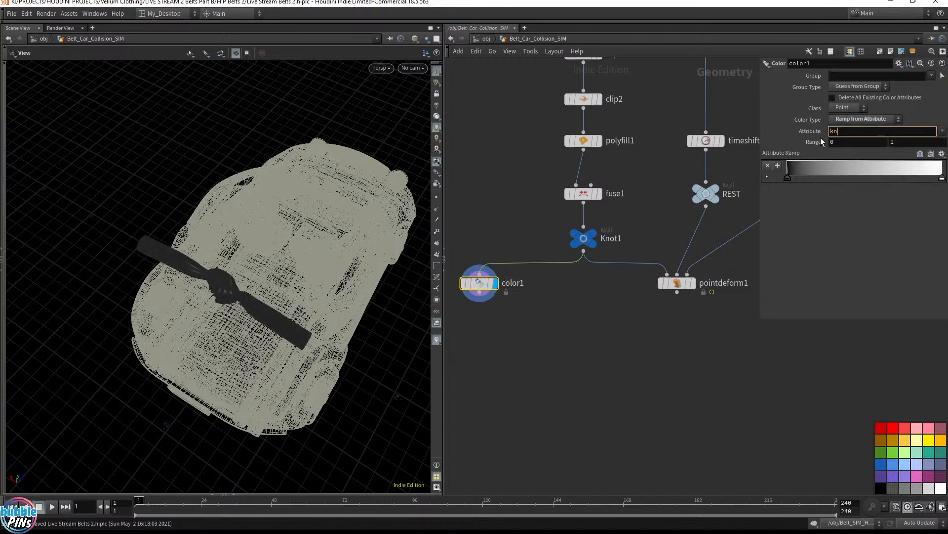
type("mask")
key("Return")
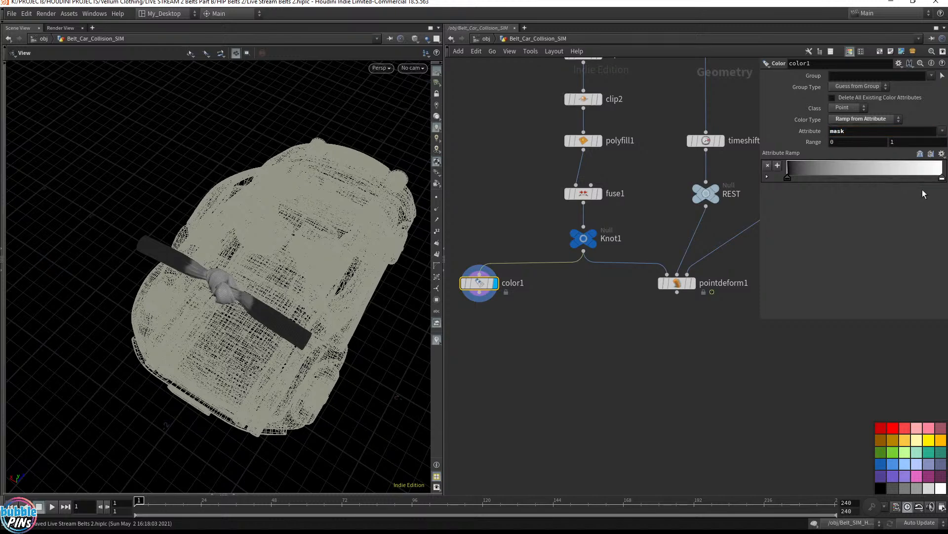
- Colour the attribute ramp green at its start and red at its end to visualise the knot mask
double_click(941, 177)
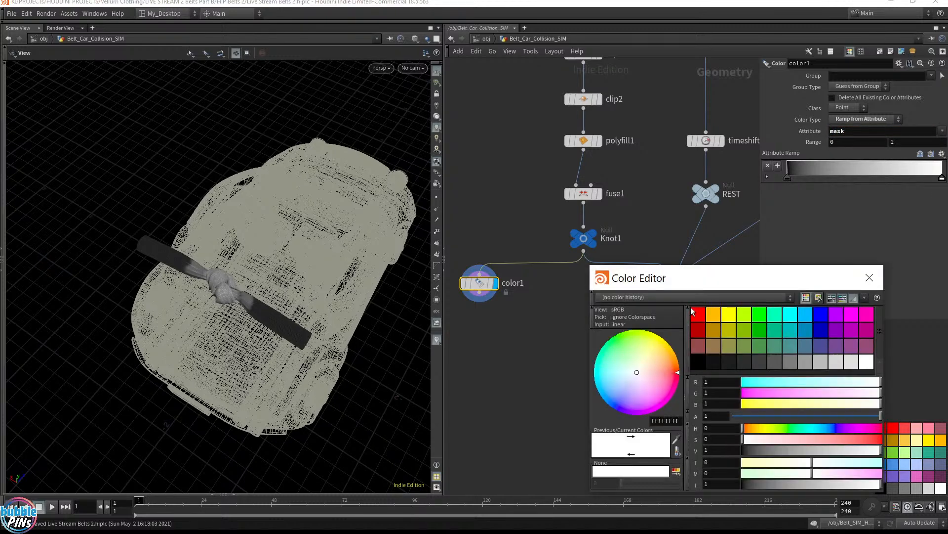
left_click(700, 316)
left_click(788, 176)
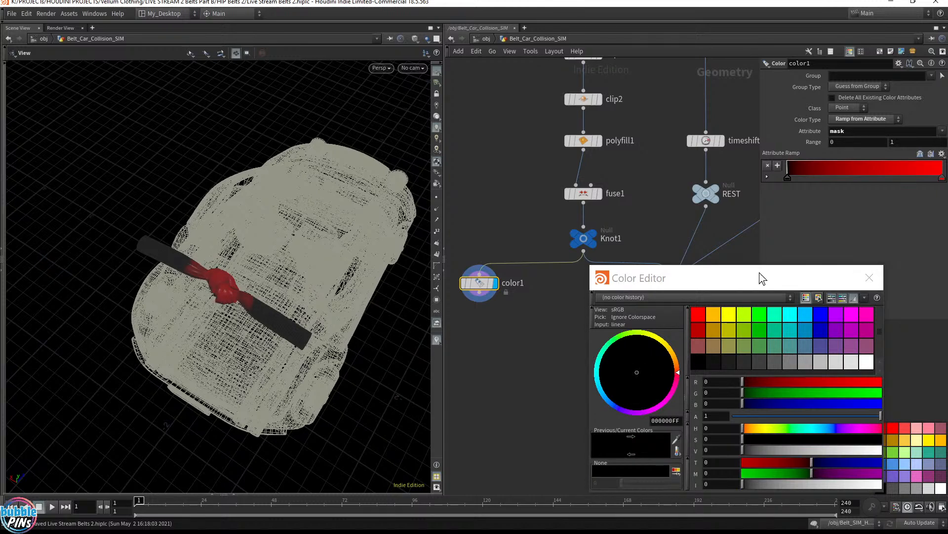
left_click(759, 314)
left_click(869, 278)
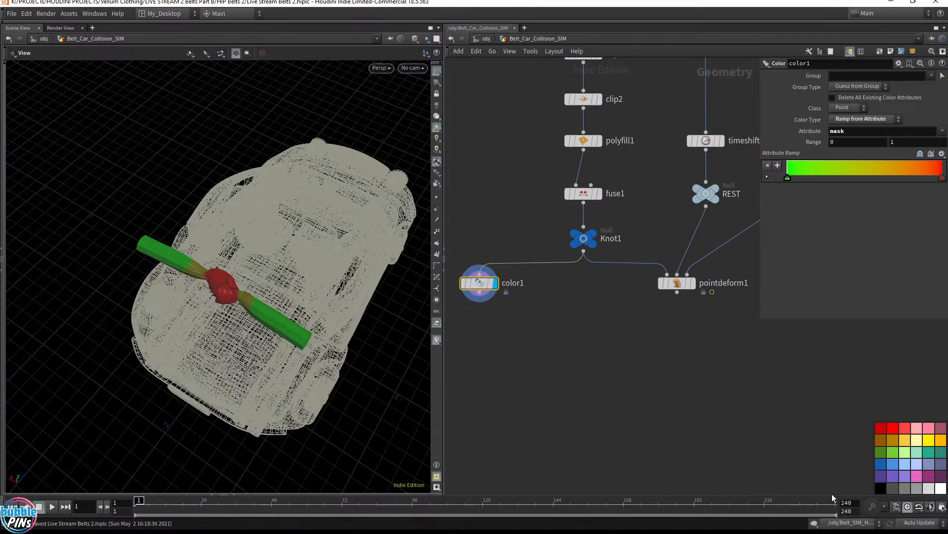
left_click_drag(178, 326, 216, 271)
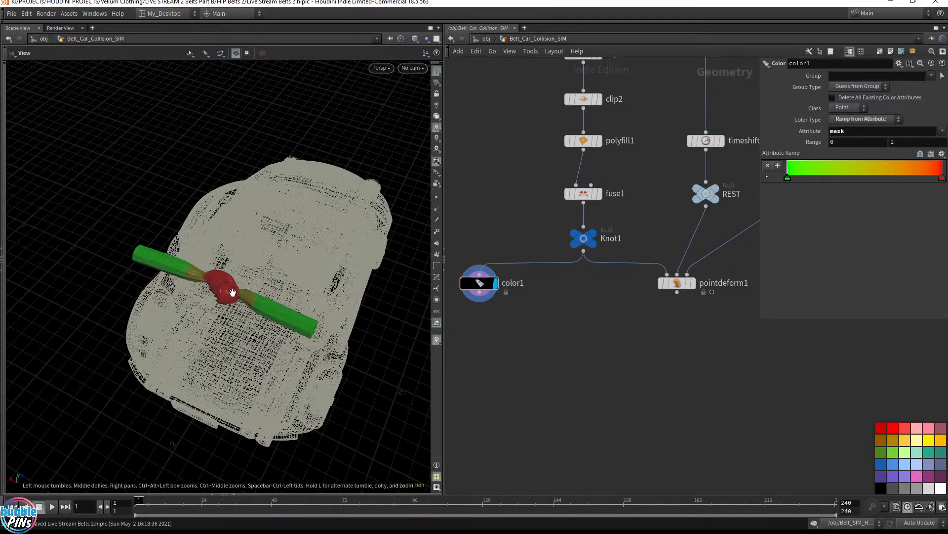
middle_click_drag(700, 392, 614, 339)
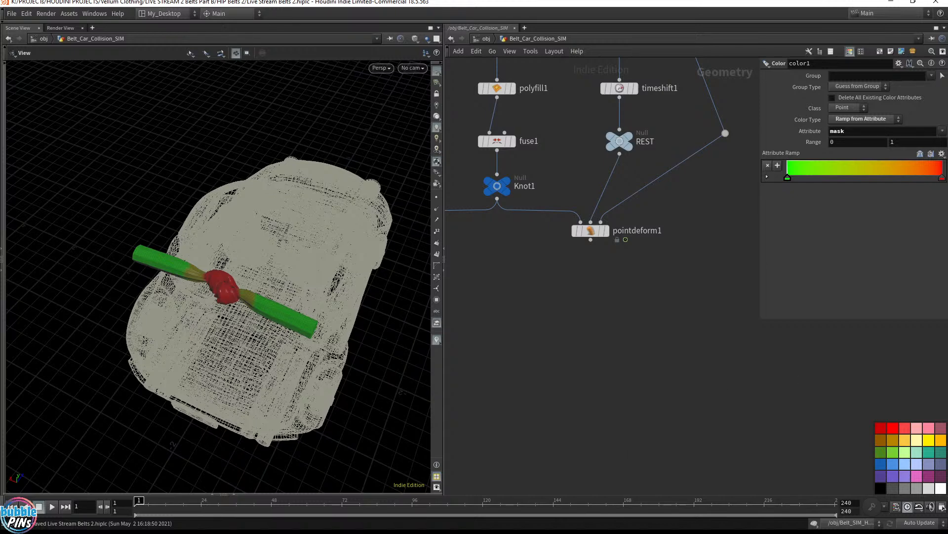
- Check the live chat in Firefox, and save the Houdini scene
key("alt+Tab")
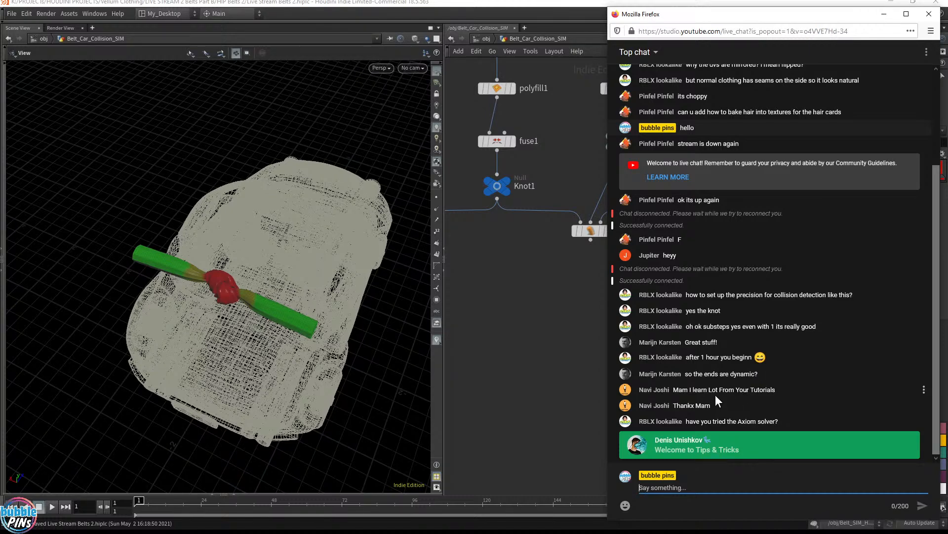
left_click(532, 323)
key("ctrl+s")
- Read the latest viewer messages in the Firefox live chat, including the question about the Axiom solver
key("alt+Tab")
left_click_drag(680, 390, 712, 406)
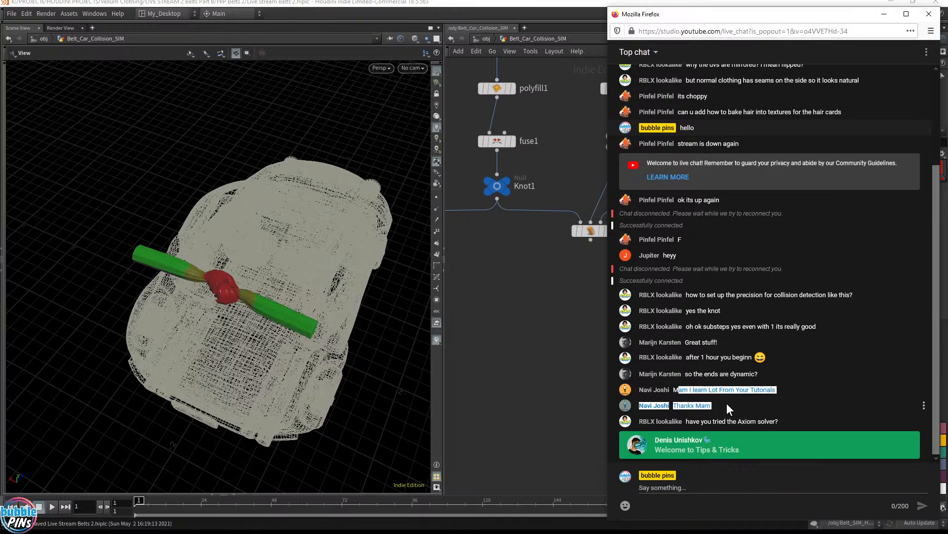
double_click(746, 421)
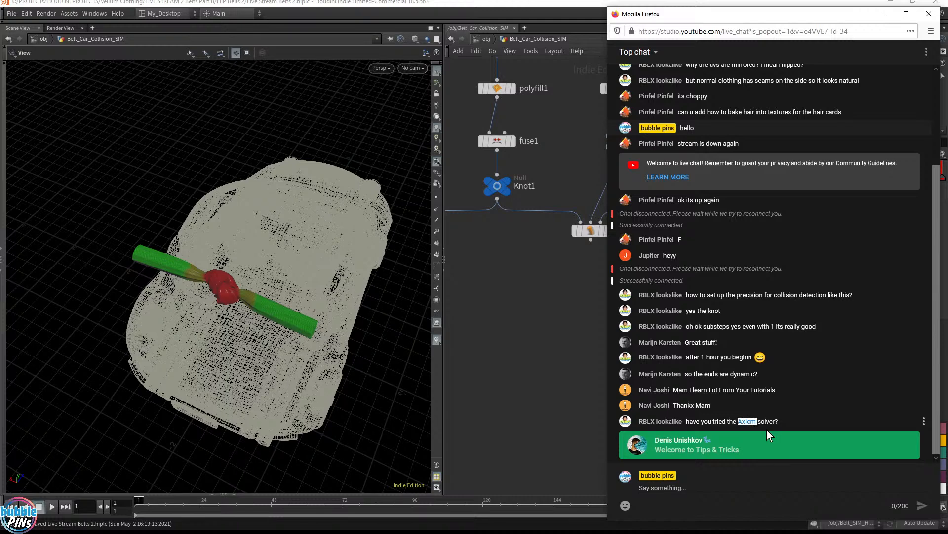
- Return to Houdini and search the geometry operators for "ax" to look for the Axiom solver
left_click(512, 369)
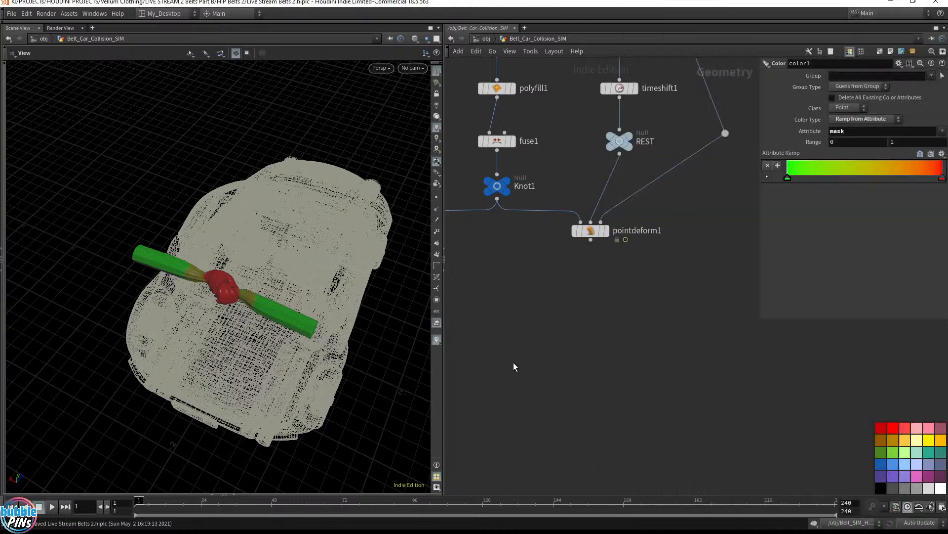
key("Tab")
type("ax")
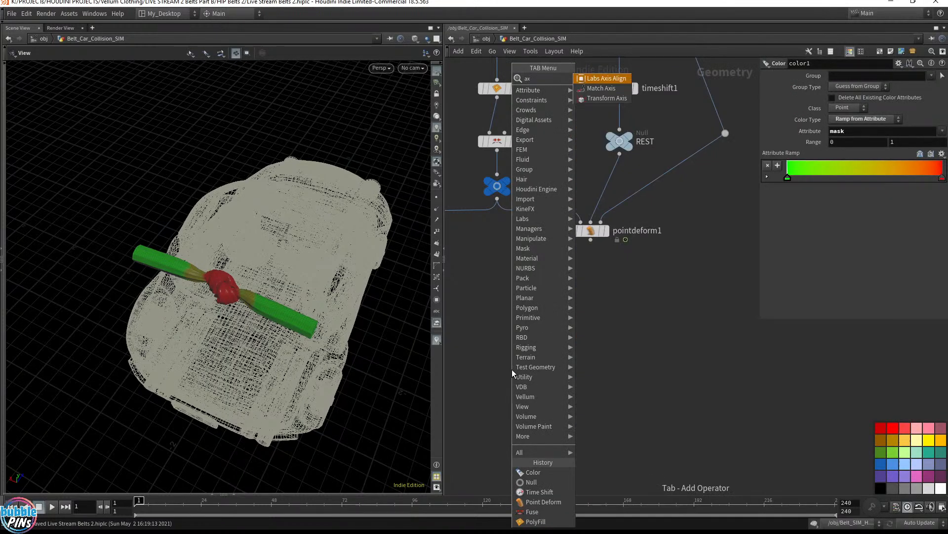
key("Escape")
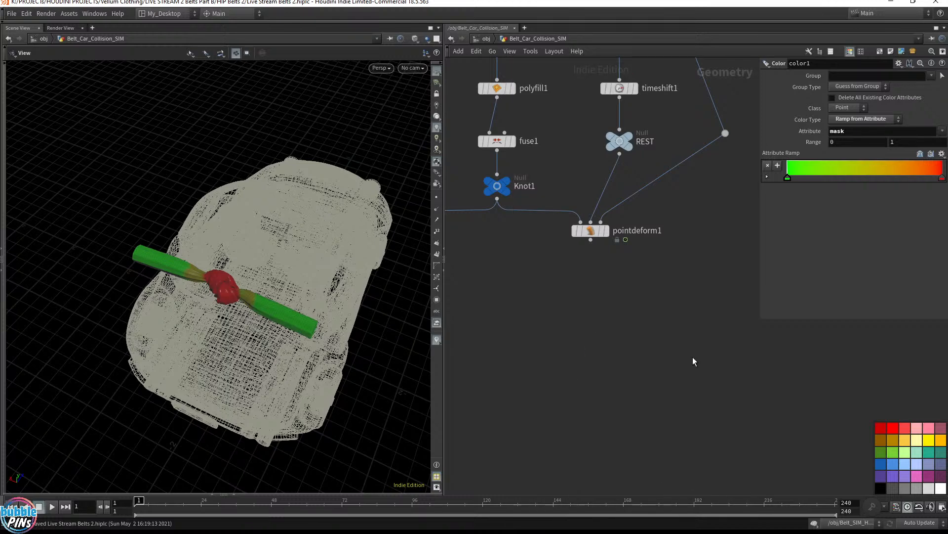
- Create a DOP network beneath pointdeform1 and search the operators inside it for "axi"
key("Tab")
type("dopnet")
key("Return")
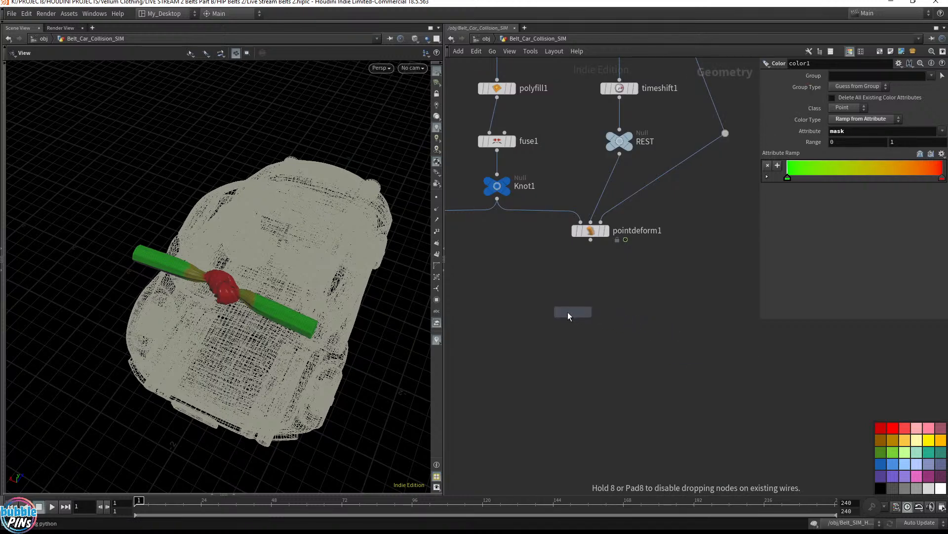
left_click(559, 320)
double_click(559, 319)
key("Tab")
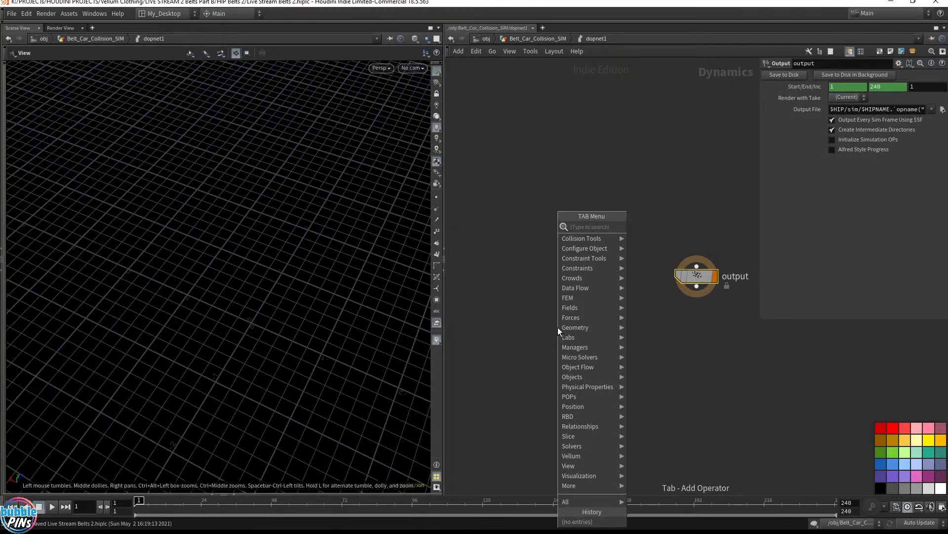
type("axi")
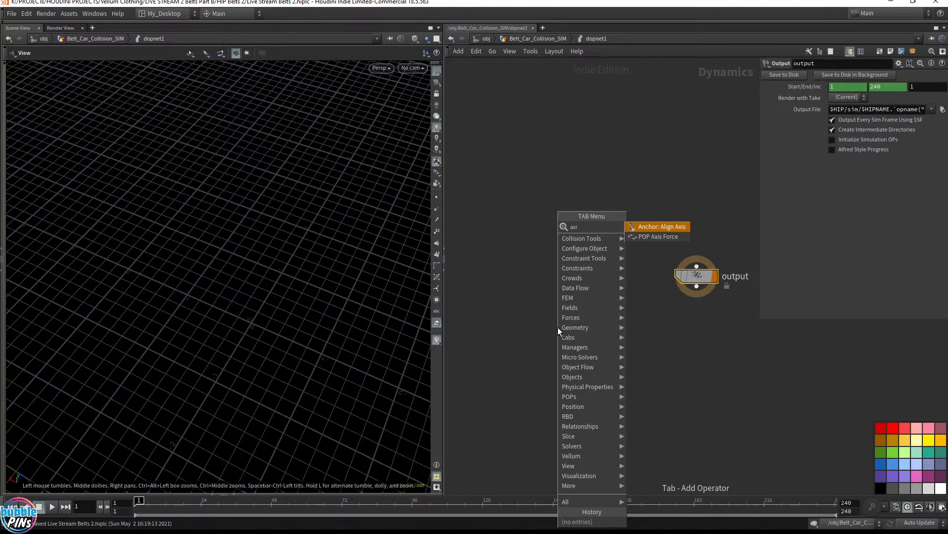
key("BackSpace")
type("i")
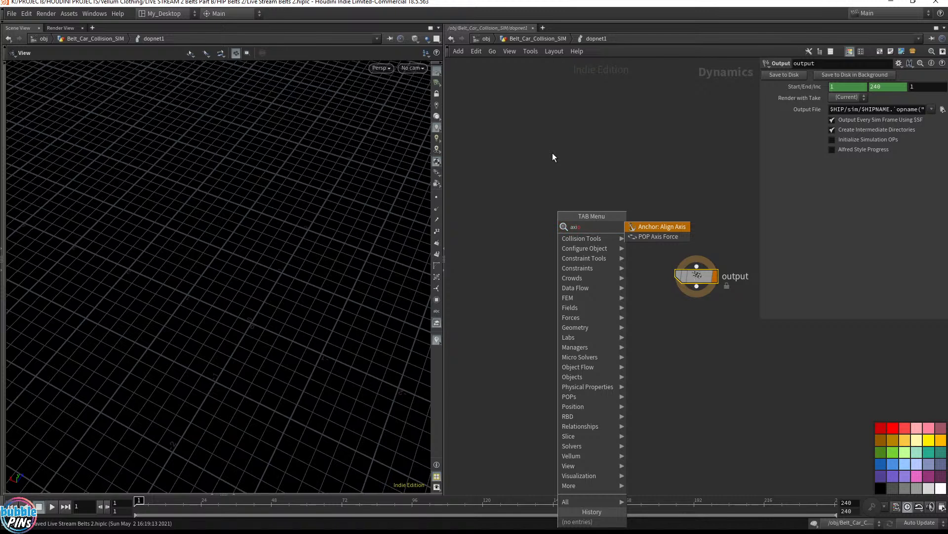
- Reread the Axiom solver question and the "Welcome to Tips & Tricks" membership notice in the Firefox live chat
key("alt+Tab")
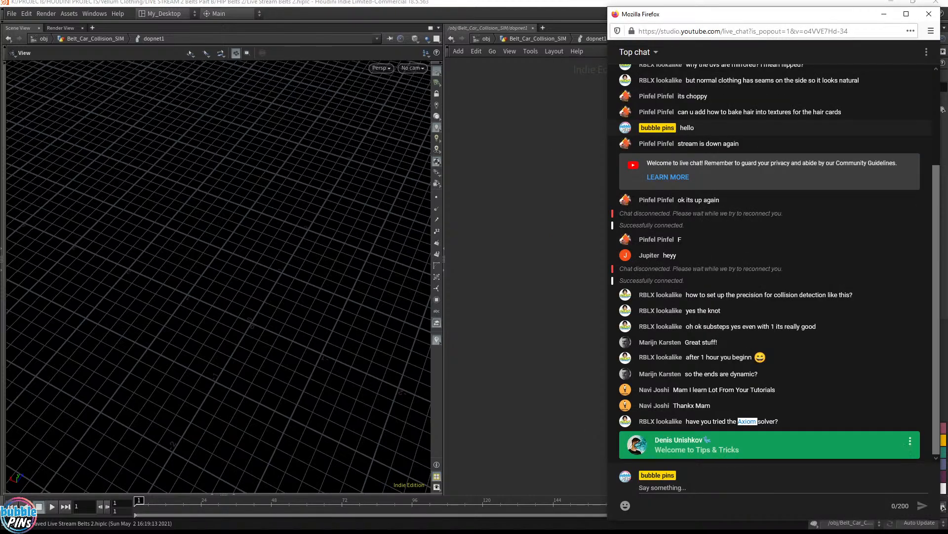
left_click_drag(737, 421, 775, 421)
double_click(664, 440)
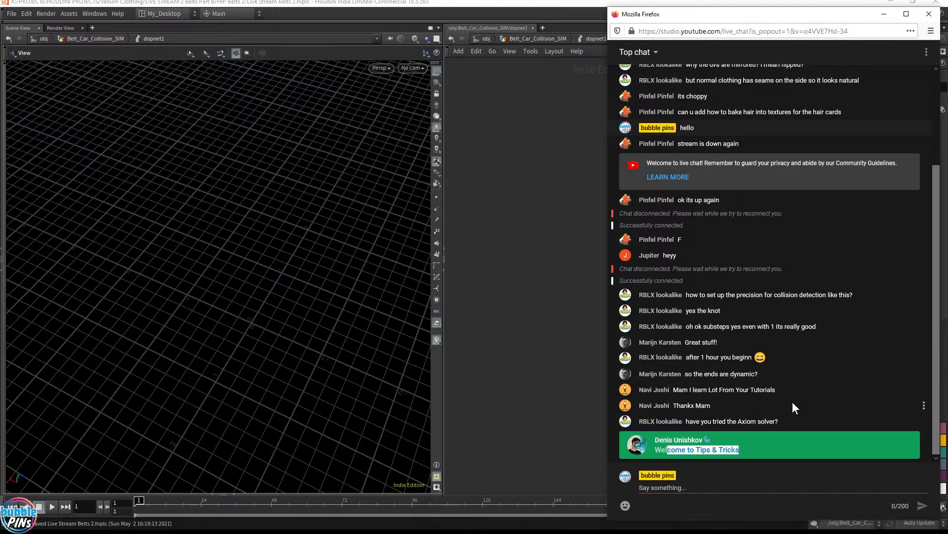
left_click(569, 388)
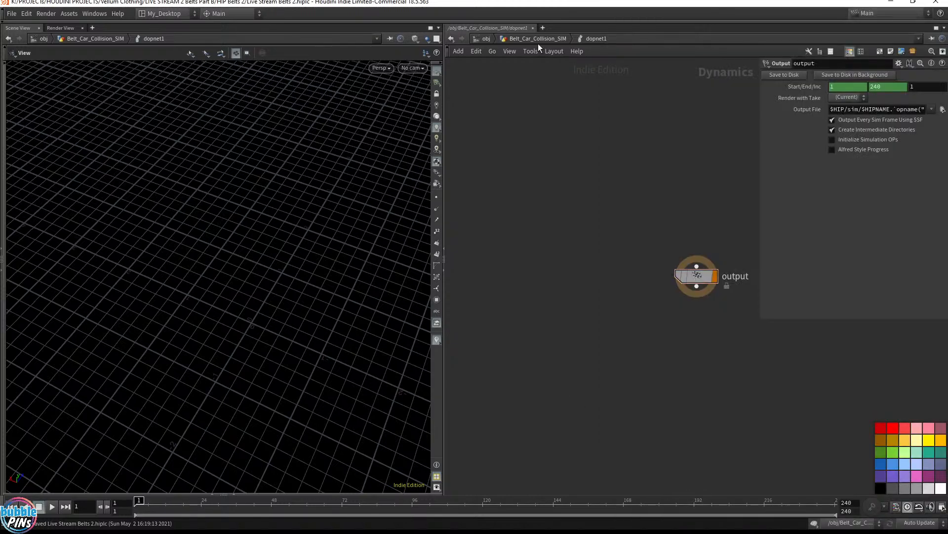
key("alt+Tab")
left_click_drag(671, 449, 754, 450)
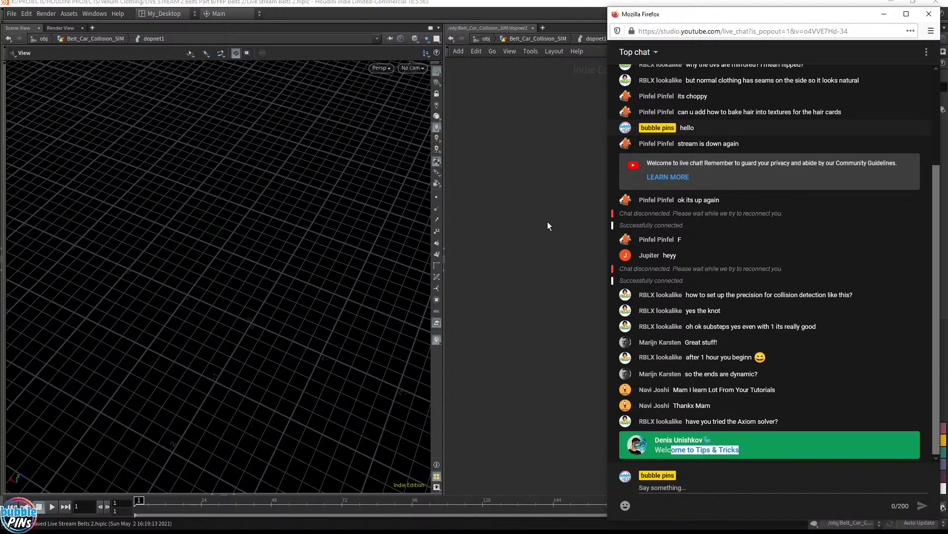
- Return to the Belt_Car_Collision_SIM network in Houdini and delete the DOP network
key("alt+Tab")
left_click(543, 39)
left_click_drag(611, 290, 486, 371)
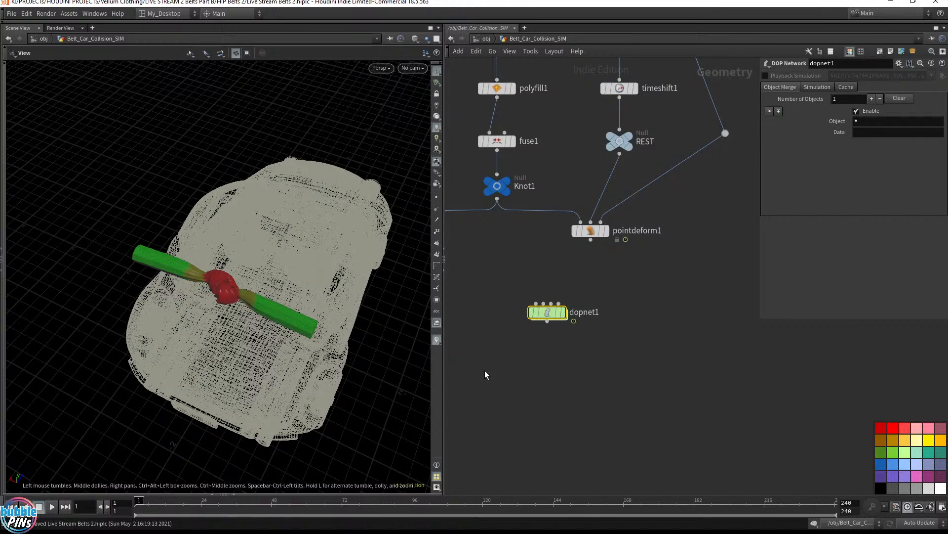
key("Delete")
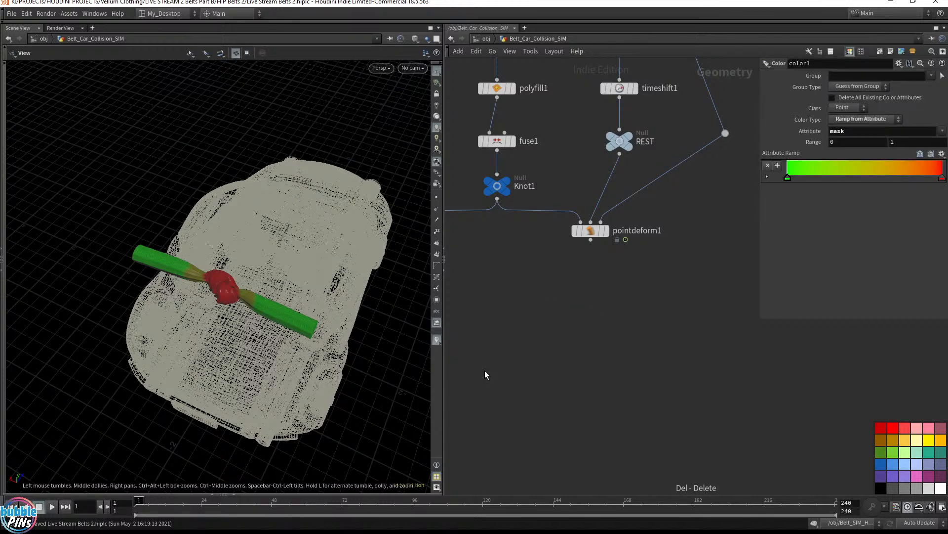
- Display pointdeform1 aligned directly beneath the REST null, and colour REST dark blue in the saved scene
left_click(607, 233)
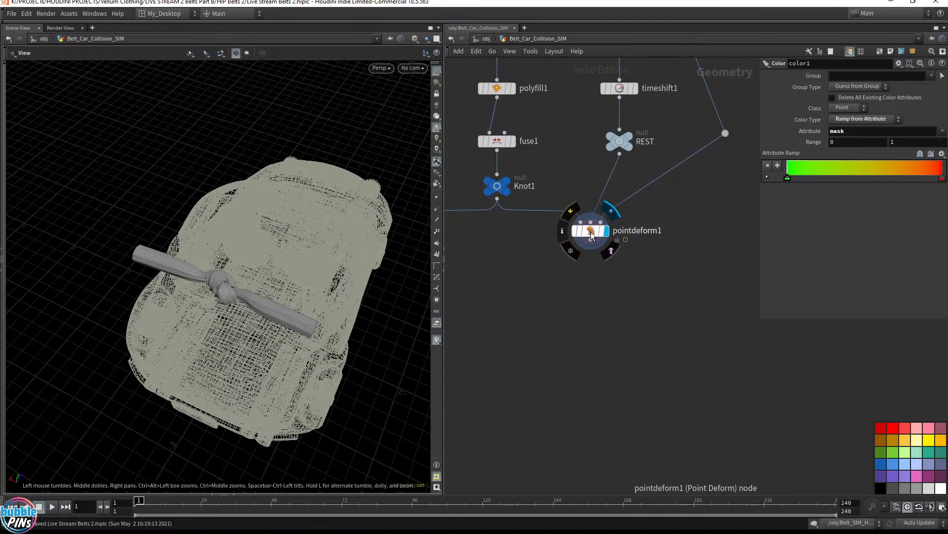
left_click_drag(591, 232, 617, 270)
left_click(620, 141)
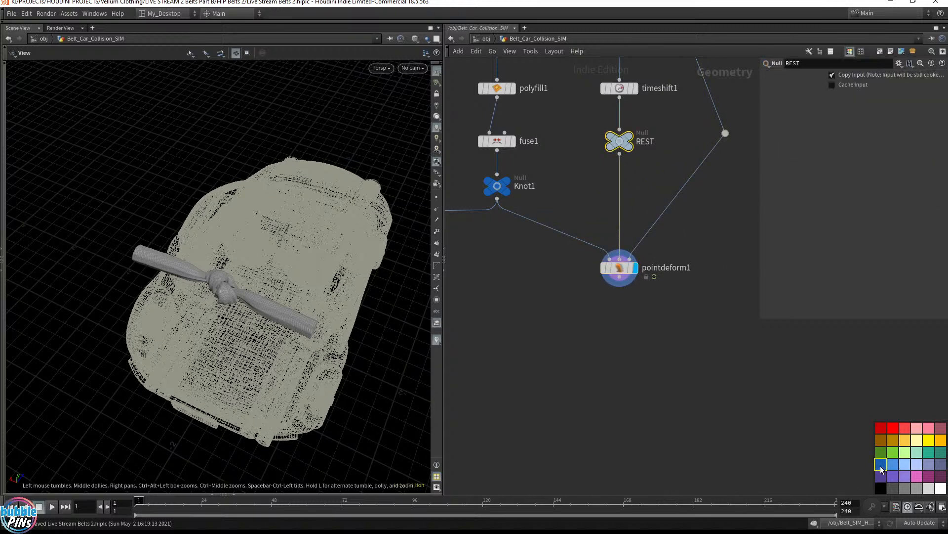
left_click(694, 426)
key("ctrl+s")
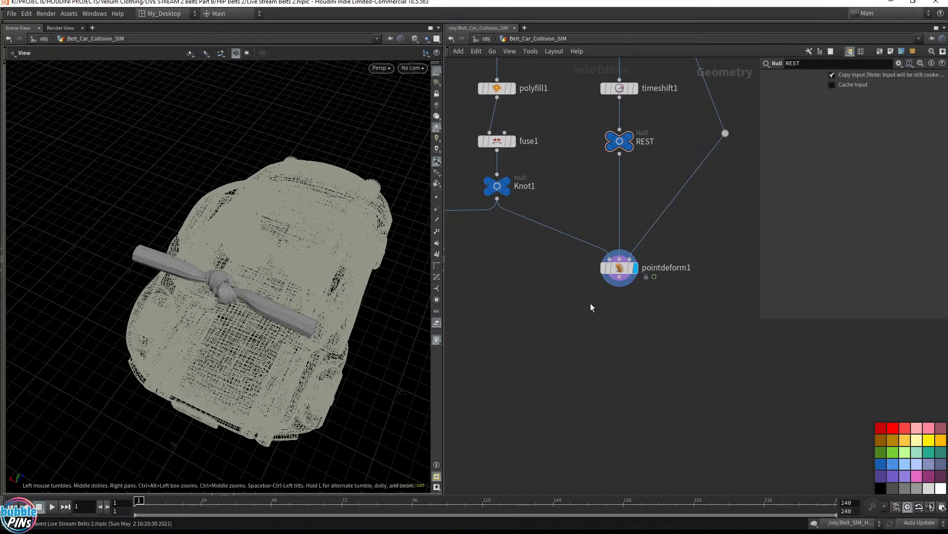
- Display the color1 node's mask colours on the belt and show its parameters
middle_click_drag(549, 318, 630, 336)
left_click(490, 249)
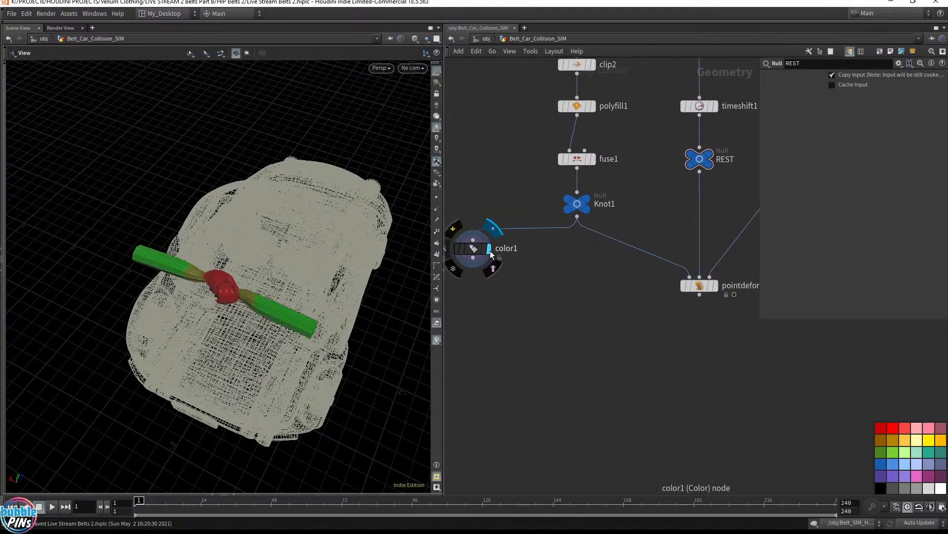
left_click(477, 250)
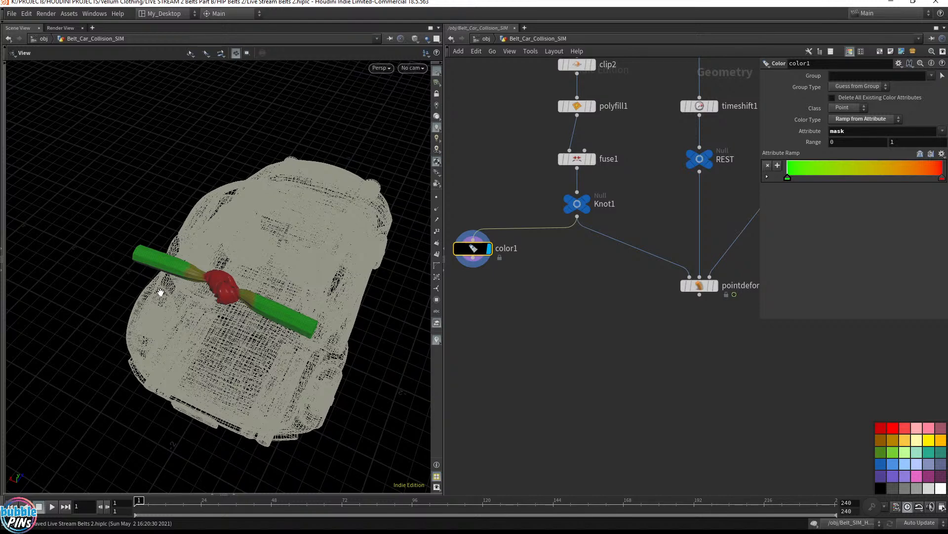
- Add a Vellum Configure Cloth node fed by pointdeform1, display it and align it directly beneath pointdeform1
middle_click_drag(709, 379, 605, 313)
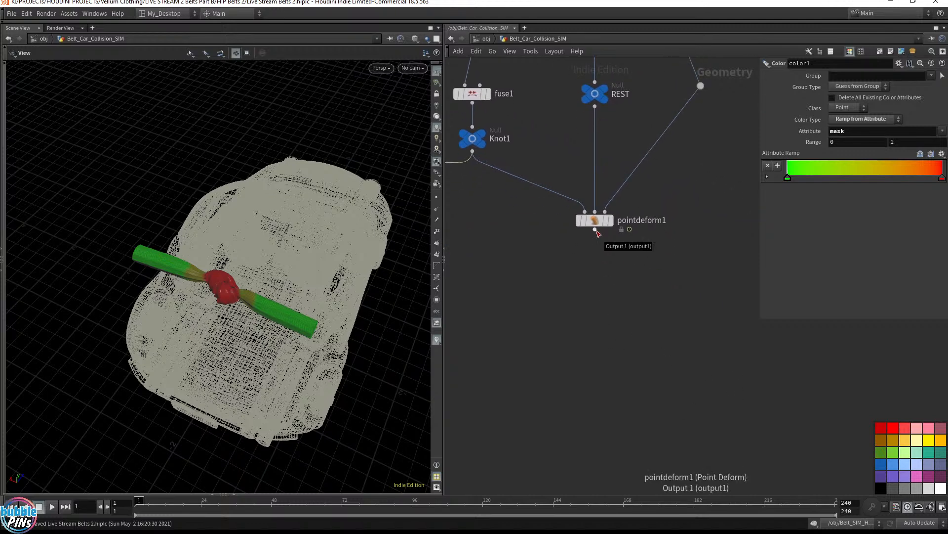
left_click(596, 230)
key("Tab")
type("vl")
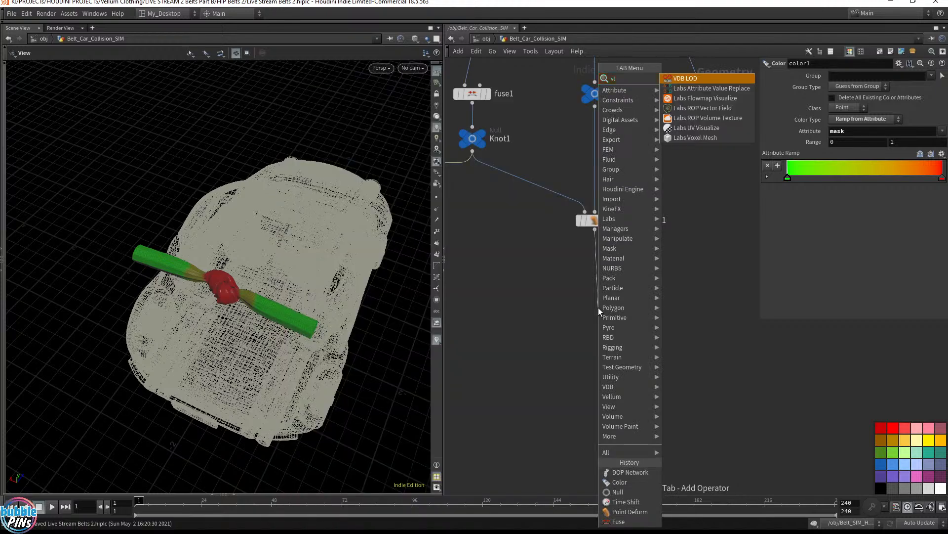
key("BackSpace")
type("ellum")
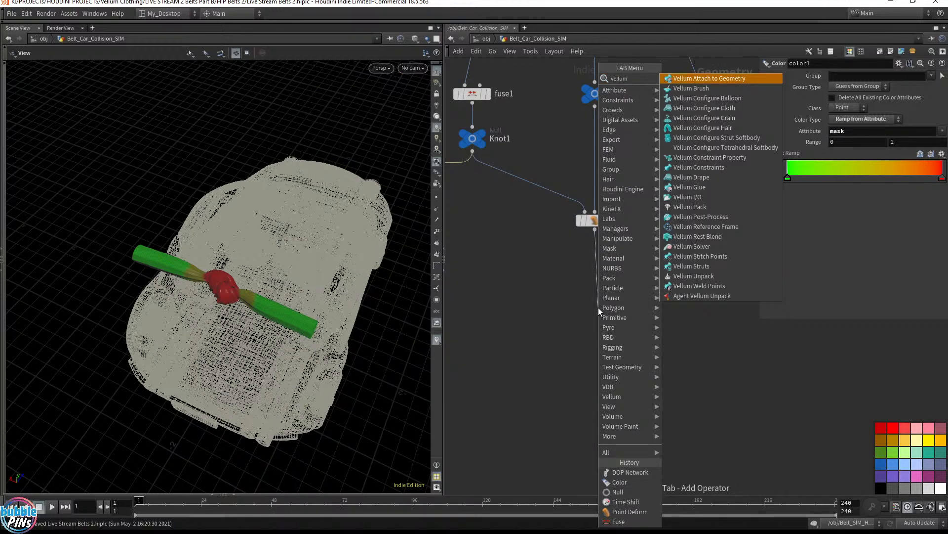
key("Down")
key("Down")
key("Down")
key("Return")
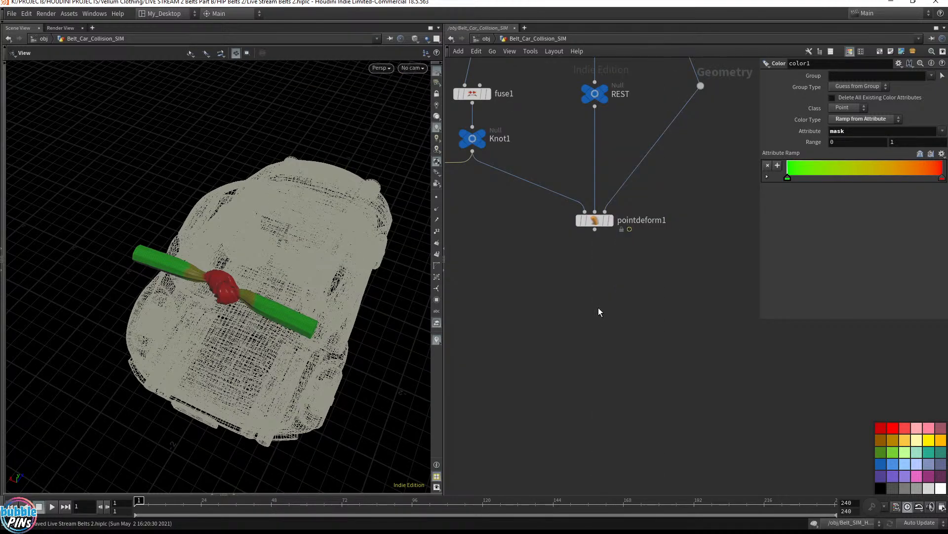
left_click(597, 308)
mouse_move(613, 311)
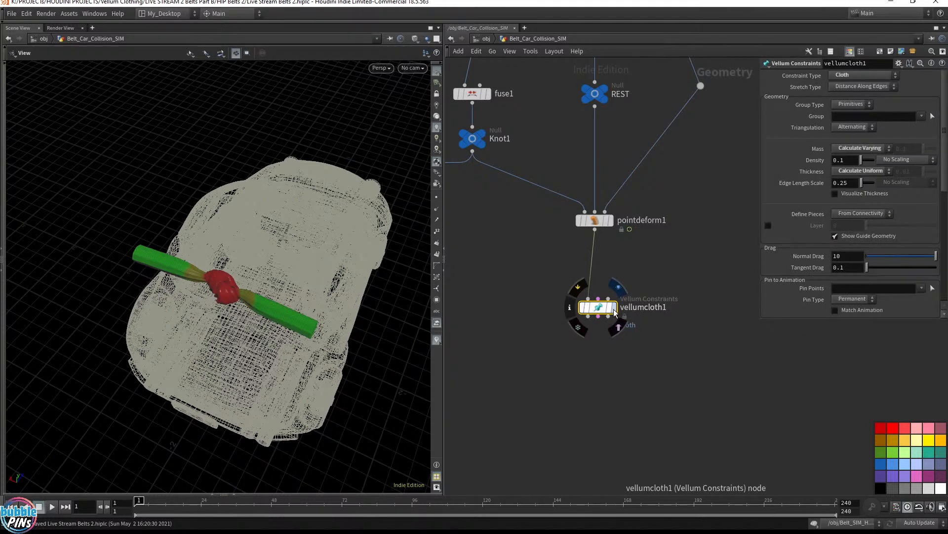
left_click(614, 308)
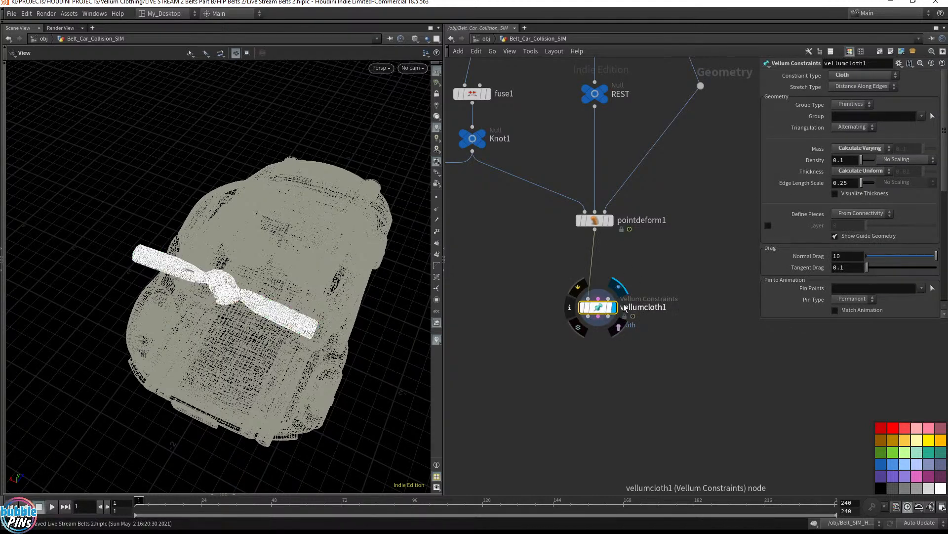
left_click_drag(604, 307, 601, 299)
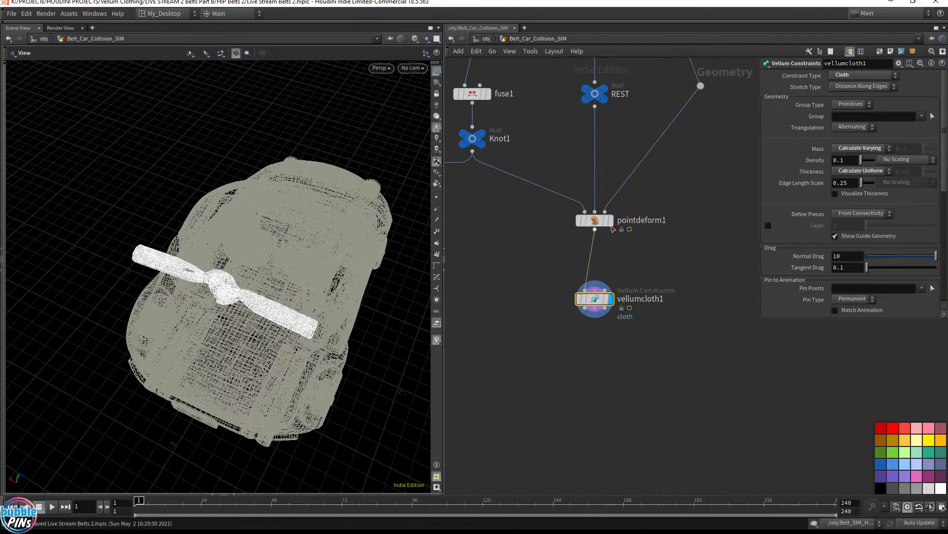
- Compare the belt at pointdeform1 with the vellumcloth1 result from a side-on view
left_click(611, 222)
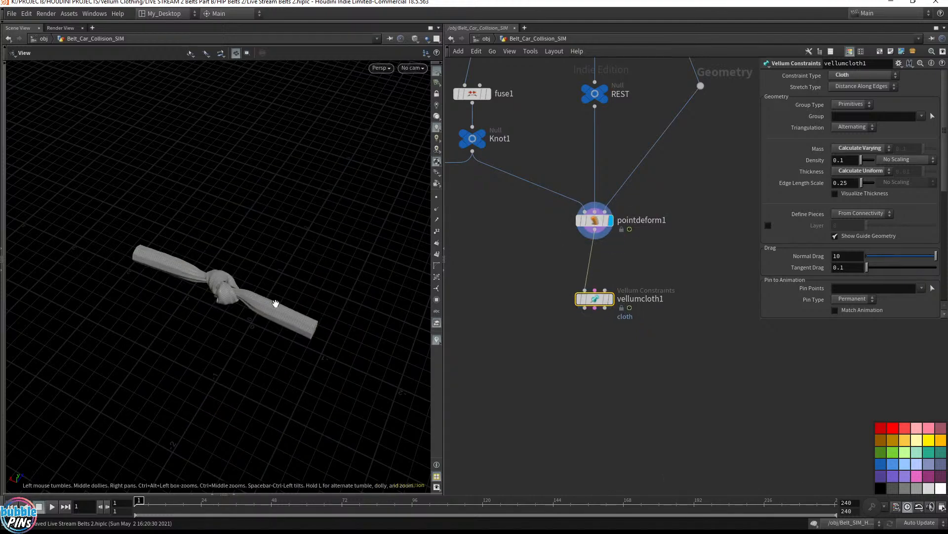
left_click_drag(275, 299, 310, 275)
left_click(612, 299)
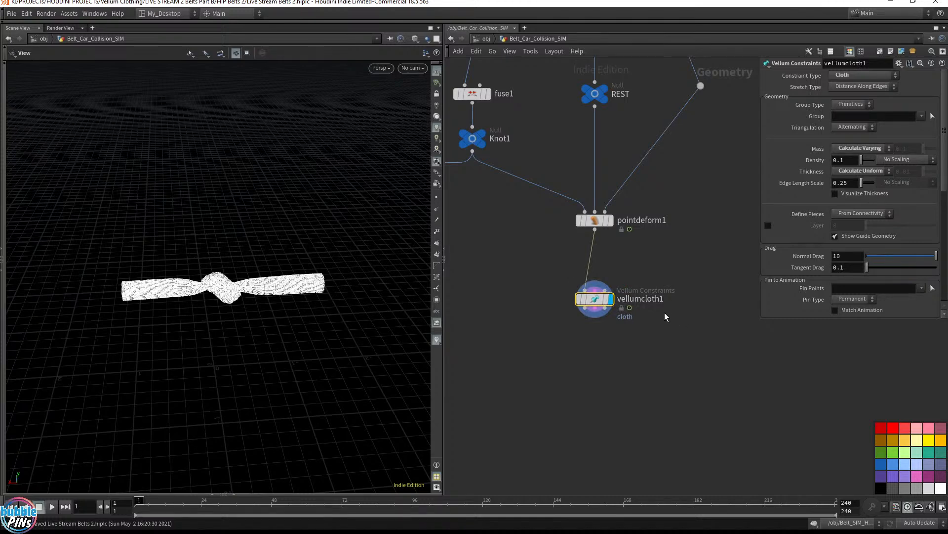
- Add a Vellum Solver wired to all three outputs of vellumcloth1 and space it well below that node
scroll(665, 312, "up", 3)
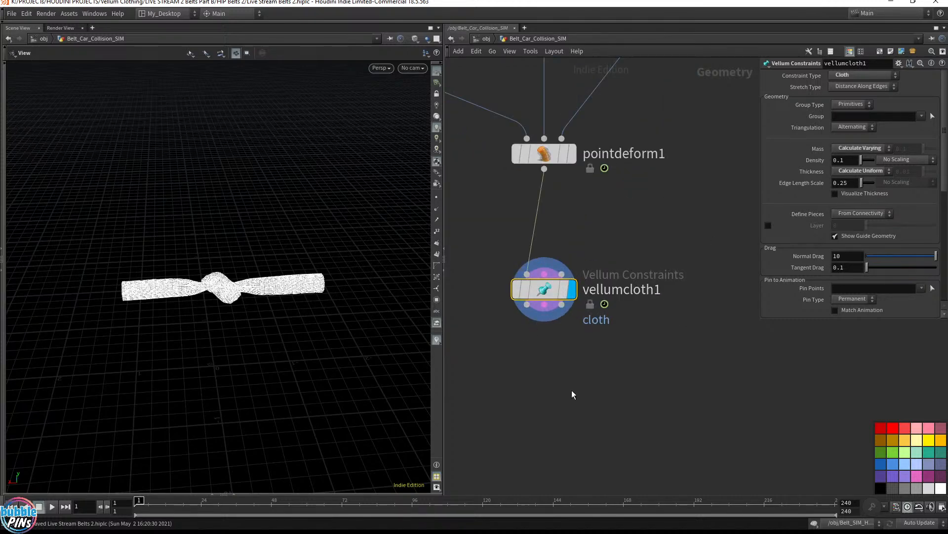
key("Tab")
type("vellum")
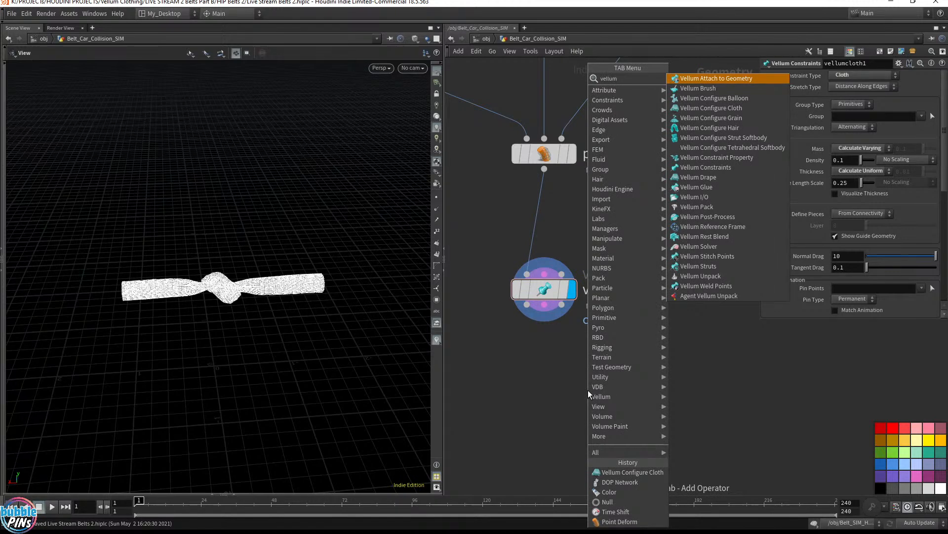
key("Return")
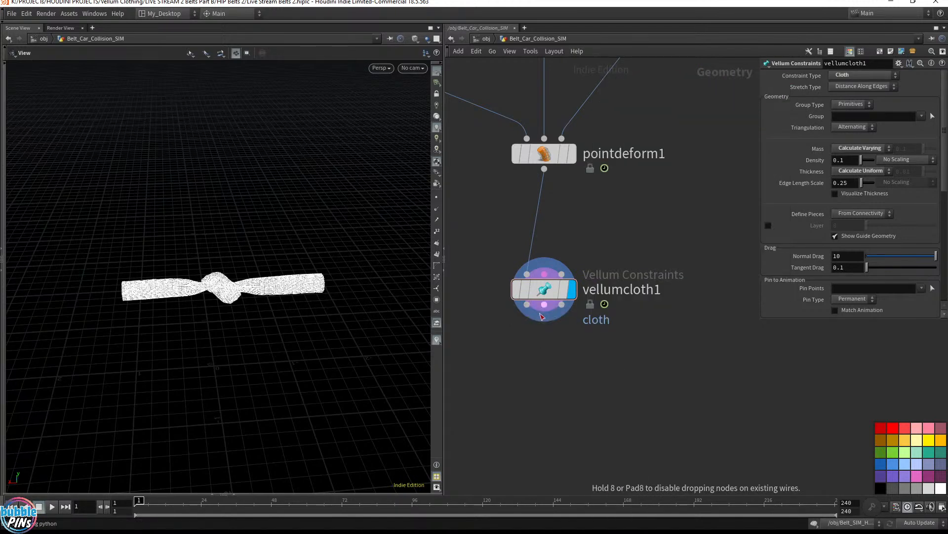
left_click(544, 355)
mouse_move(546, 360)
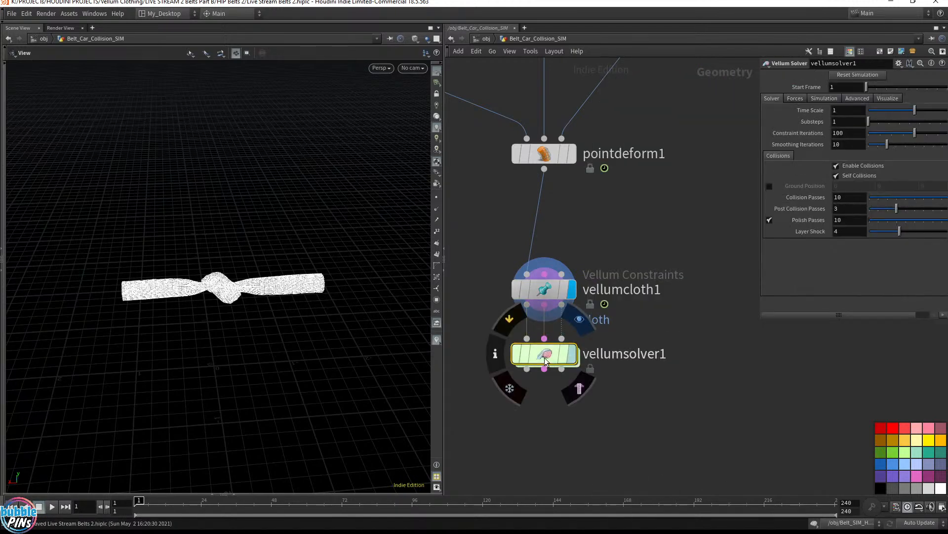
left_click_drag(545, 365, 544, 467)
- Play the vellumsolver1 simulation, rewind to frame 1, and look over the solver's force settings
middle_click_drag(669, 413, 638, 267)
key("Up")
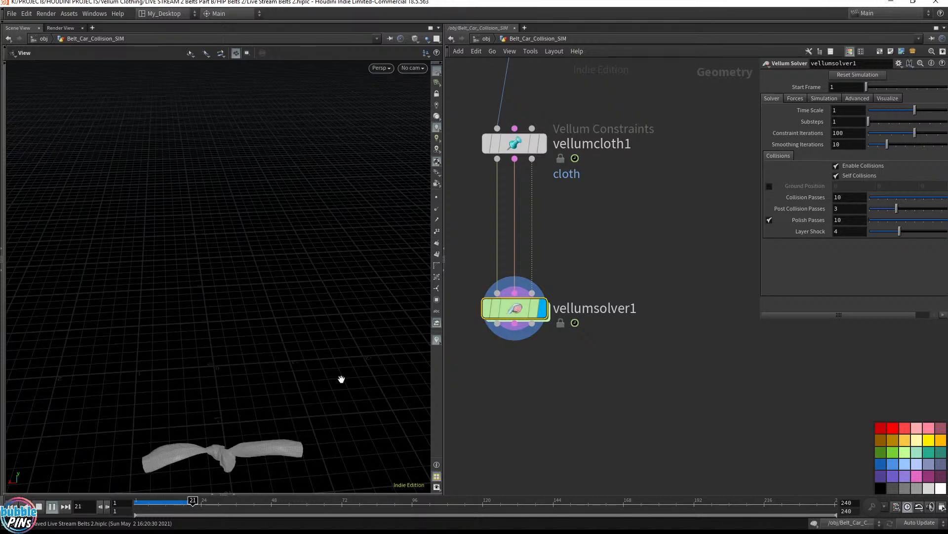
key("ctrl+Up")
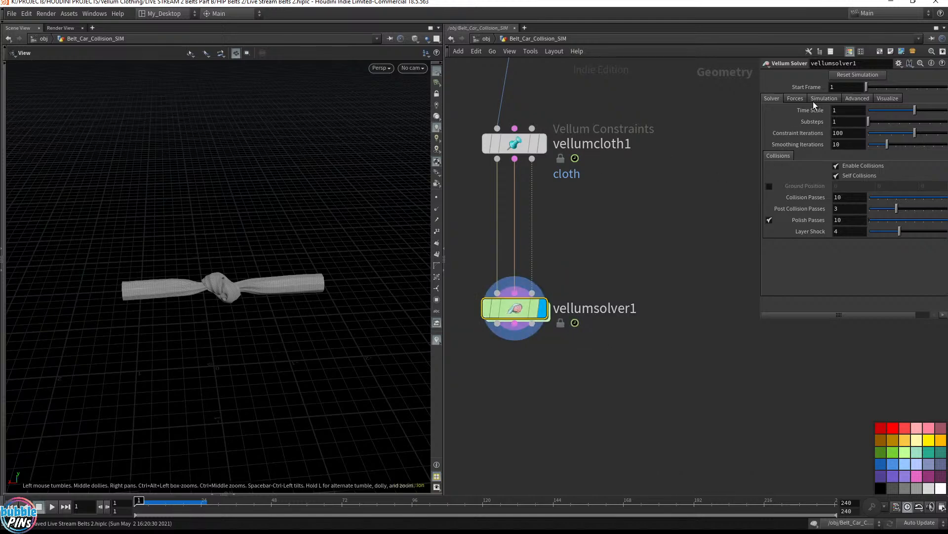
left_click(800, 99)
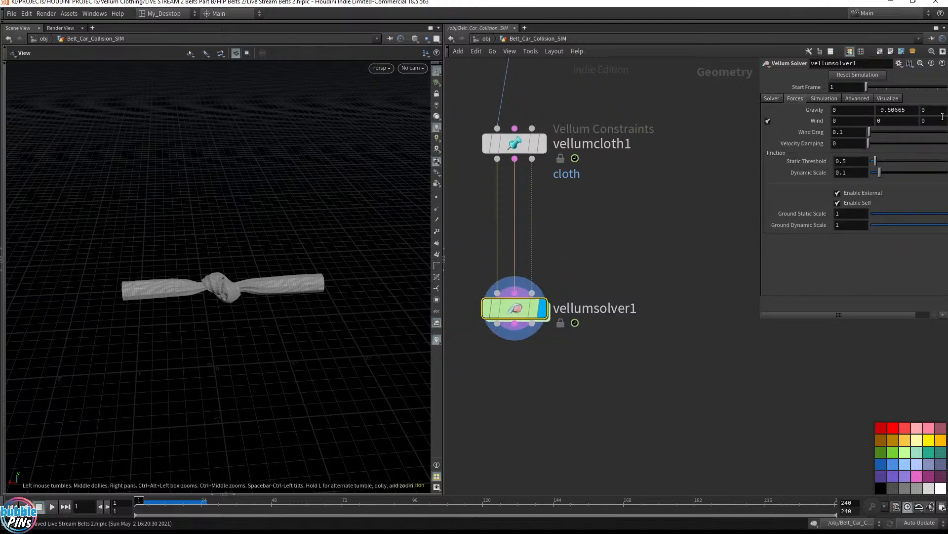
left_click(771, 99)
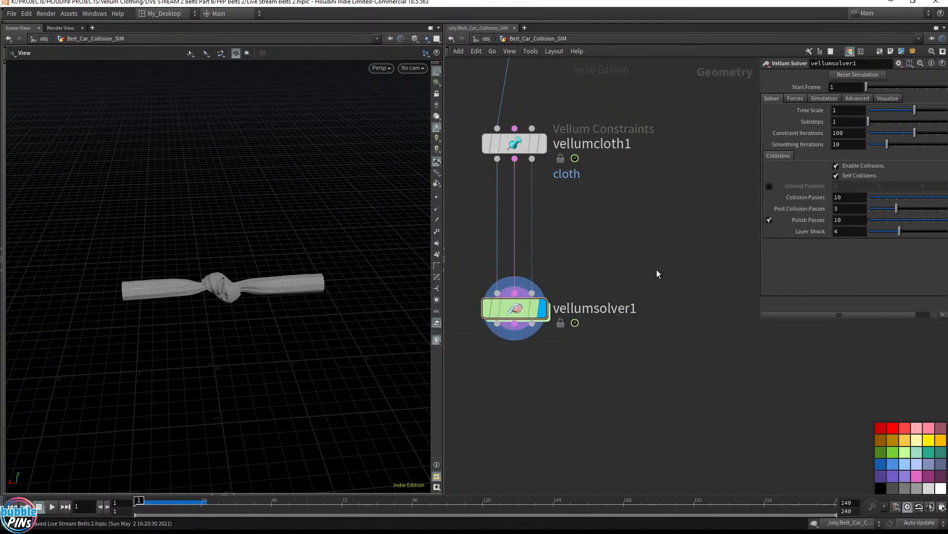
- Display the color1 node to view the belt's mask colours again
scroll(627, 241, "down", 4)
middle_click_drag(670, 195, 656, 301)
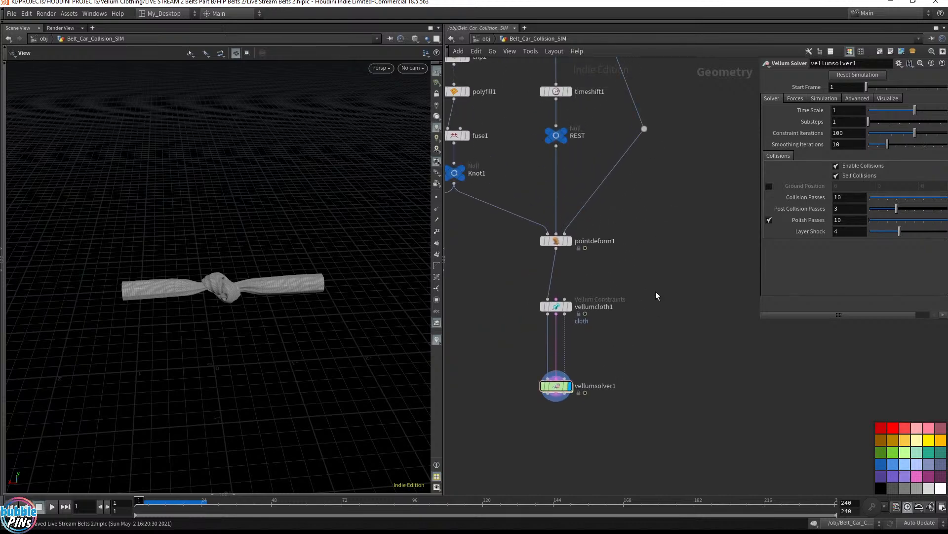
scroll(662, 262, "down", 1)
middle_click_drag(607, 270, 652, 262)
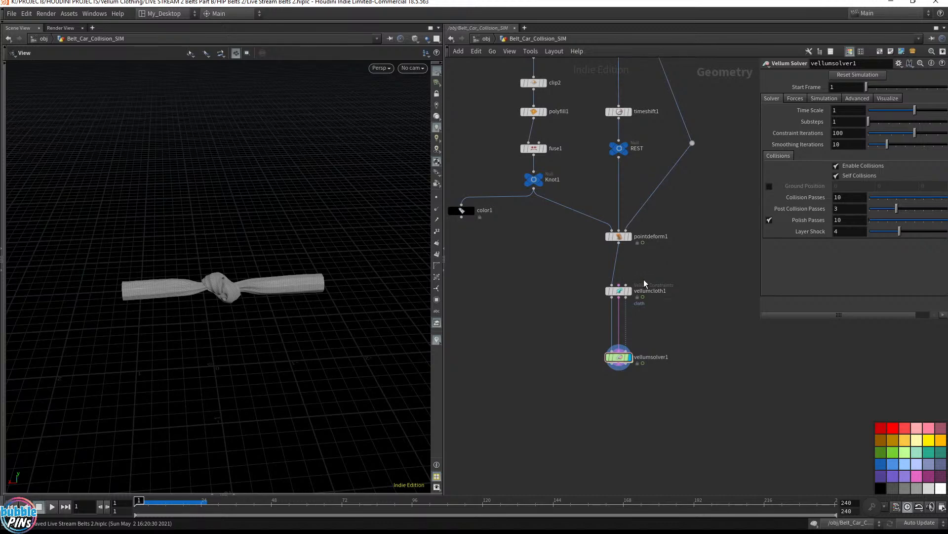
left_click(470, 212)
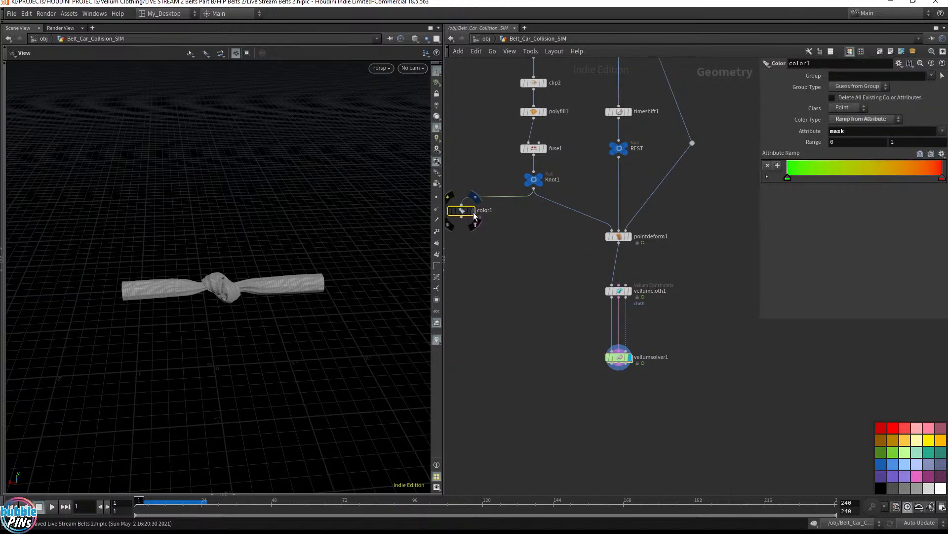
left_click(473, 212)
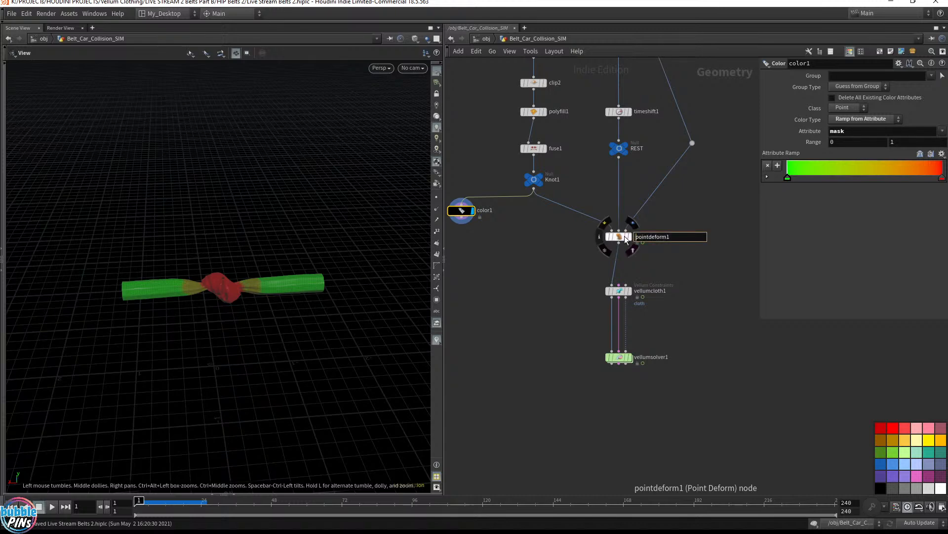
- Display pointdeform1, play its animation briefly and return to frame 1
left_click(627, 237)
left_click(650, 237)
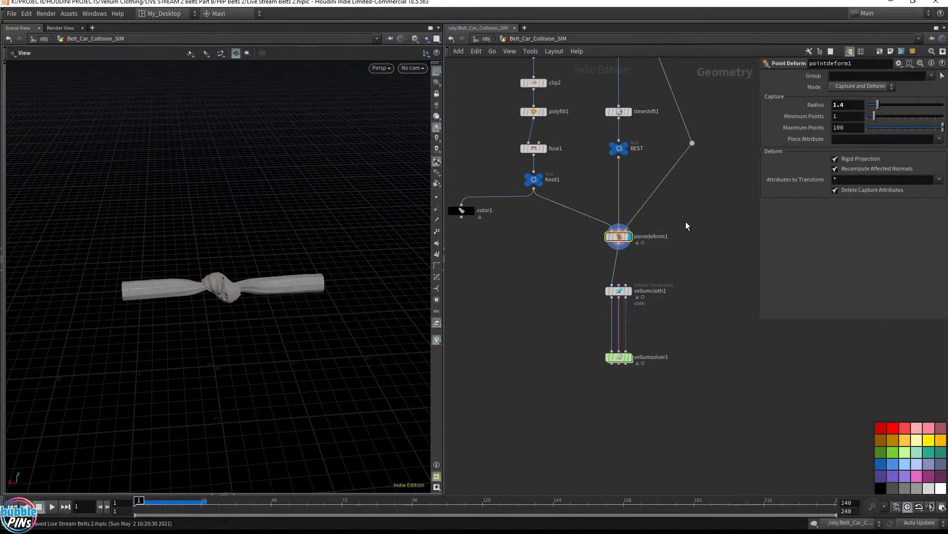
key("Up")
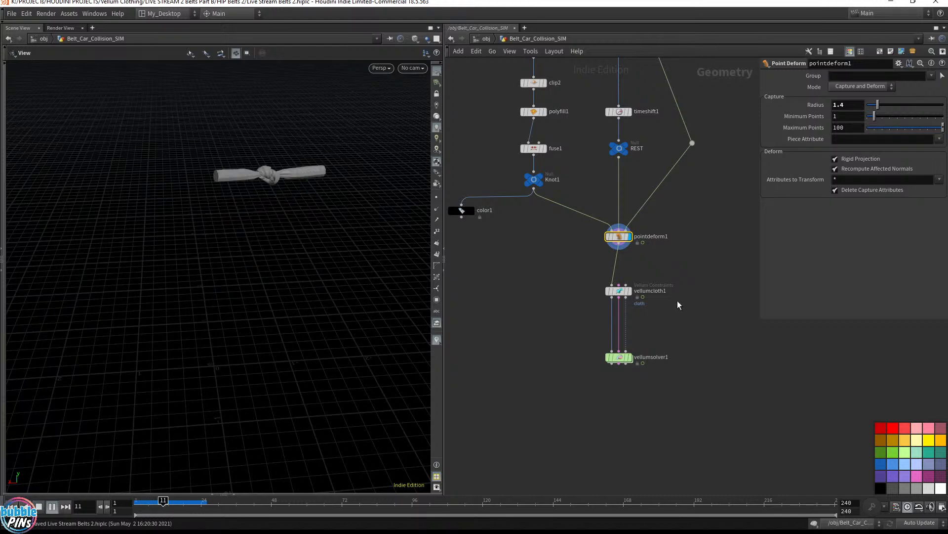
key("Up")
key("ctrl+Up")
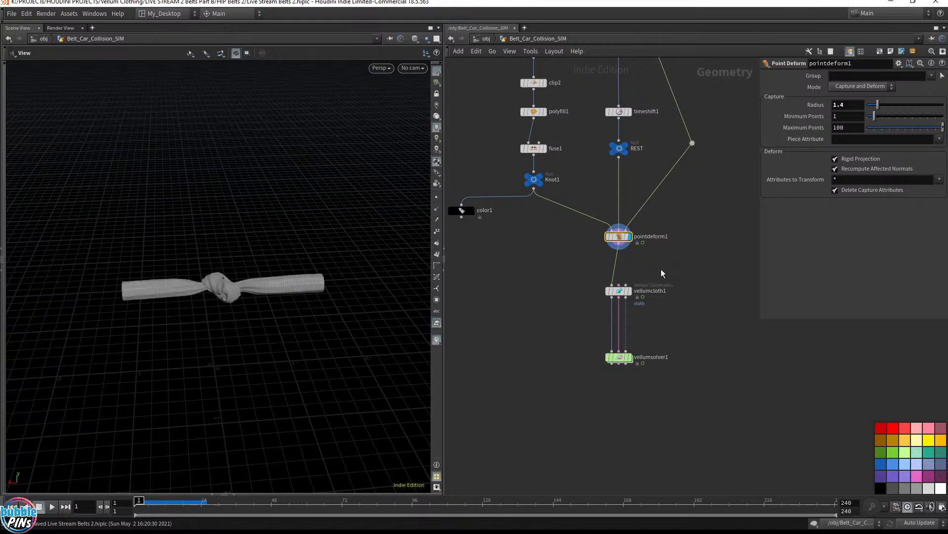
key("Tab")
type("vellu")
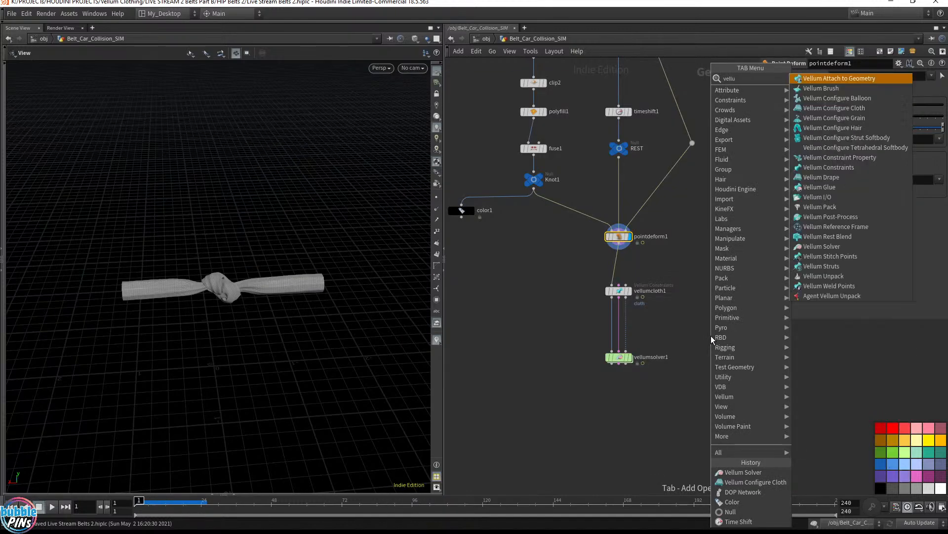
type("m const")
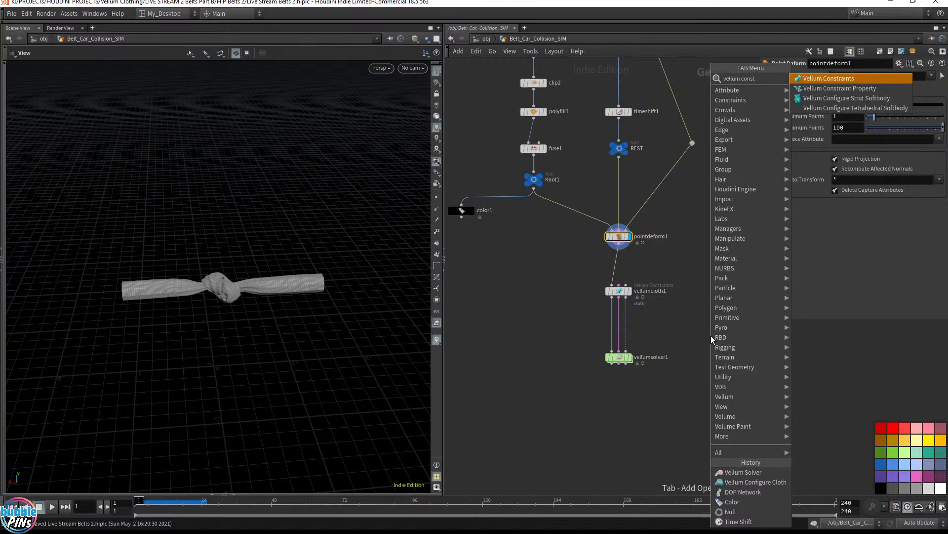
key("BackSpace")
key("BackSpace")
key("BackSpace")
key("BackSpace")
key("BackSpace")
type("p")
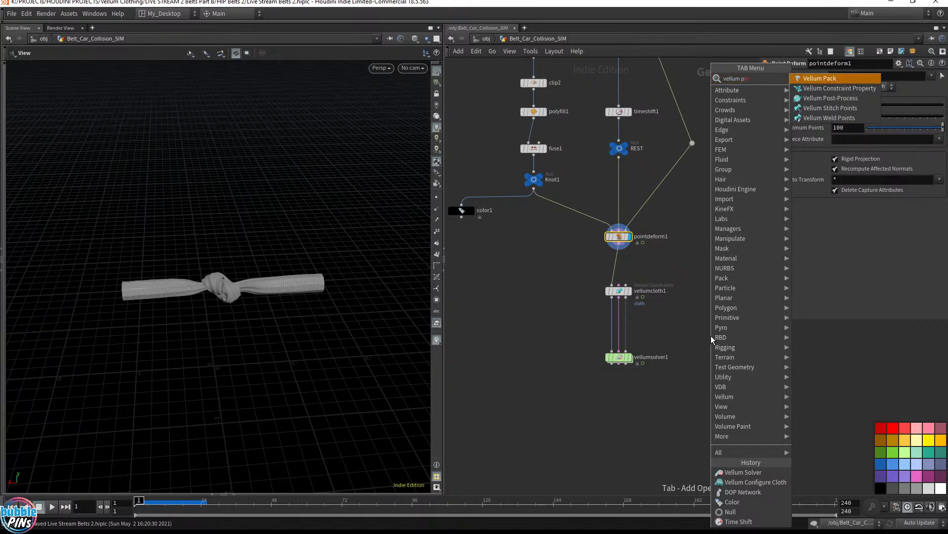
key("BackSpace")
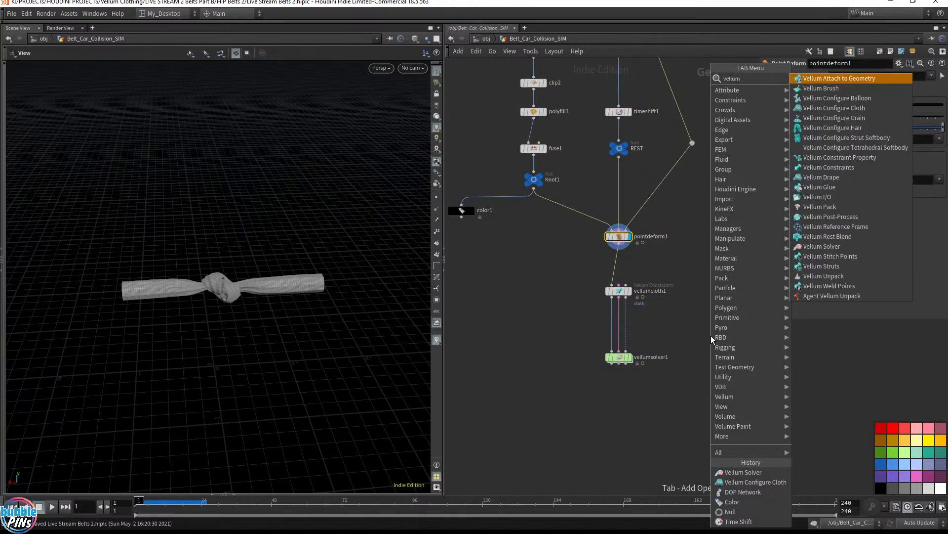
key("Escape")
- Display vellumcloth1 with its parameters, and enlarge the parameter area to reveal the stretch settings
left_click_drag(532, 324, 748, 272)
scroll(666, 286, "up", 3)
left_click(591, 297)
left_click_drag(490, 328, 700, 260)
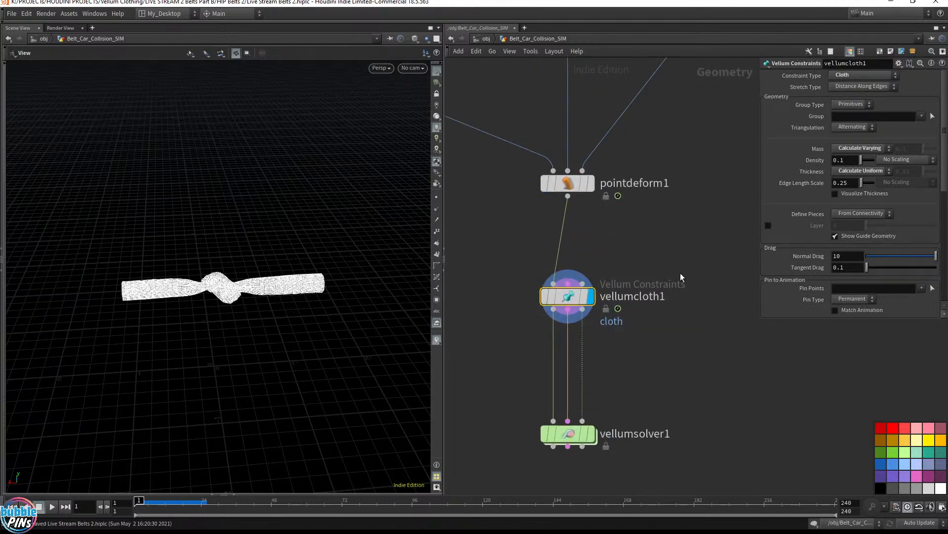
left_click_drag(766, 319, 721, 355)
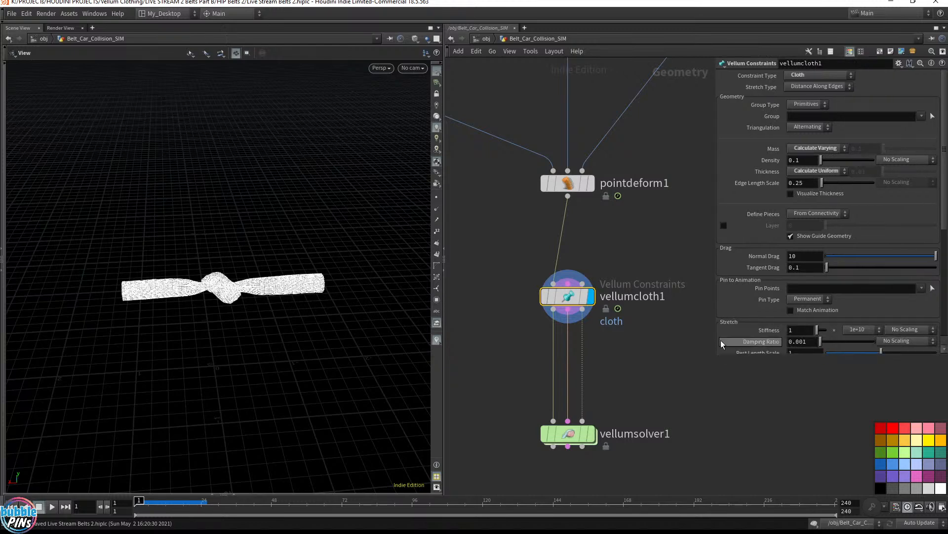
- Start an attribute expression for vellumcloth1's Pin Points, and show the geometry spreadsheet filtered to the mask attribute
left_click(820, 289)
left_click(235, 492)
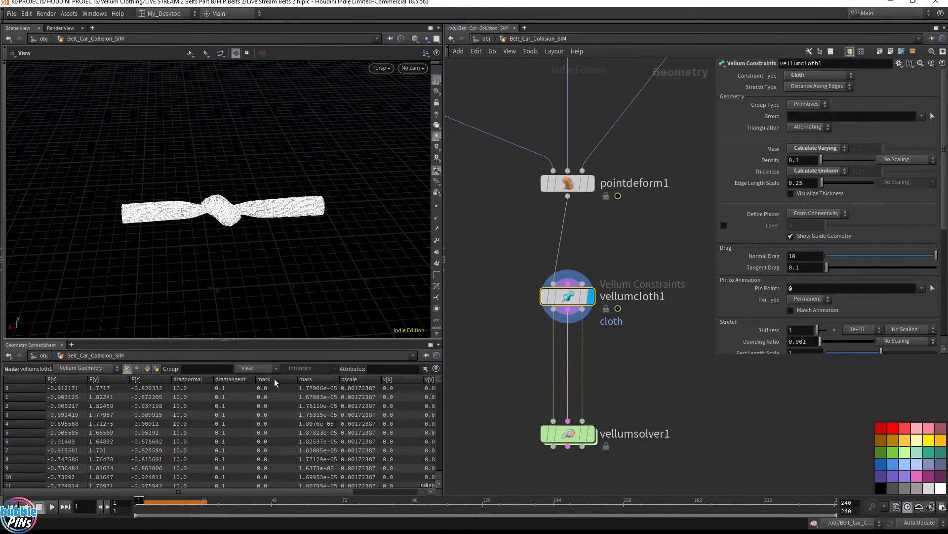
left_click(380, 369)
type("mask")
key("Return")
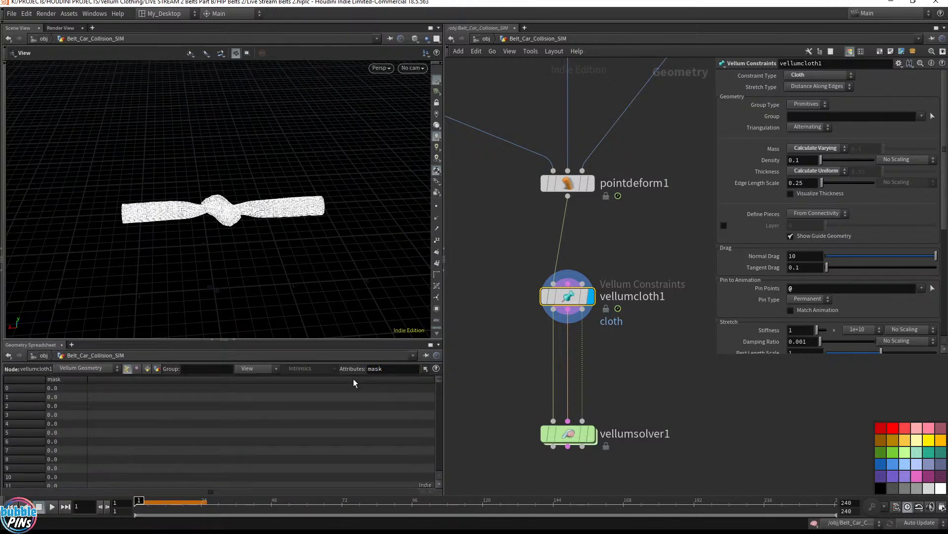
left_click(798, 289)
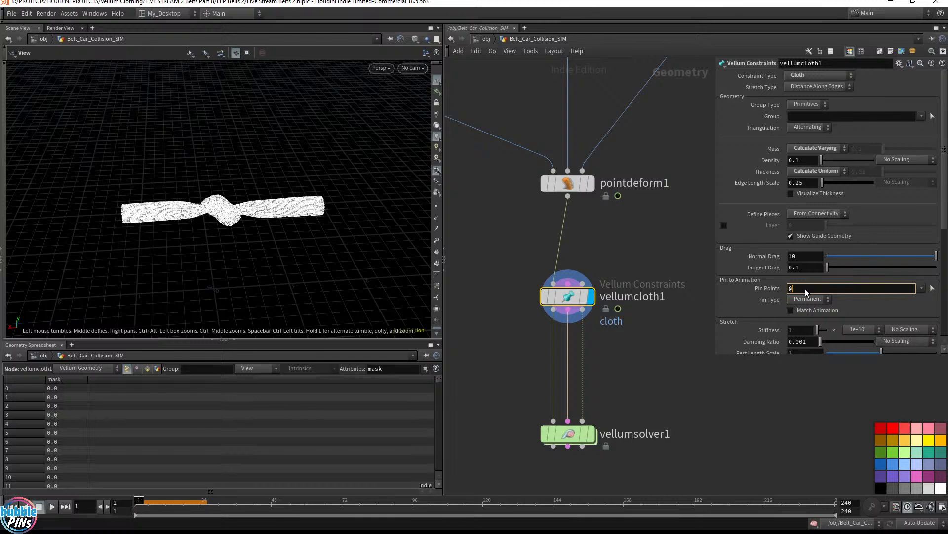
type("mask=1")
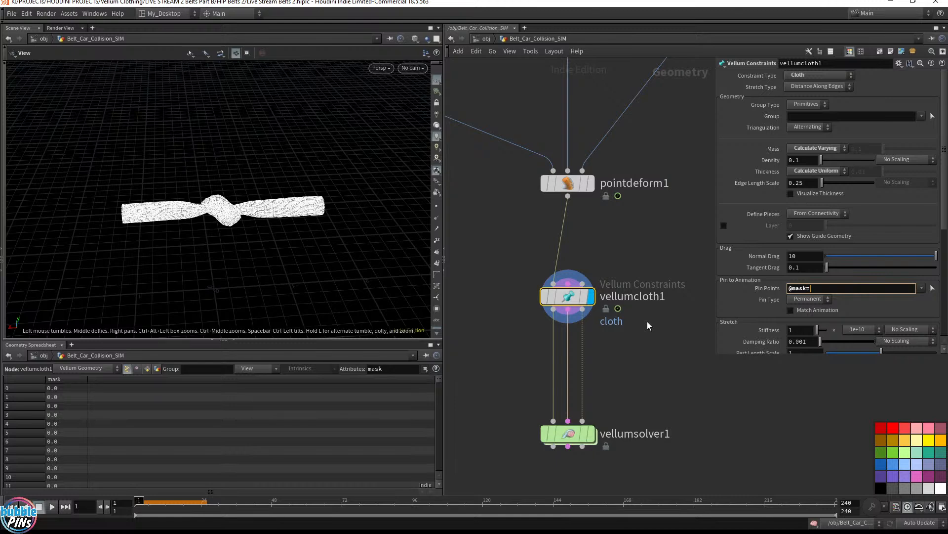
key("Return")
mouse_move(217, 212)
left_mouse_down()
mouse_move(234, 209)
mouse_move(221, 209)
left_mouse_up()
middle_click_drag(220, 209, 447, 208)
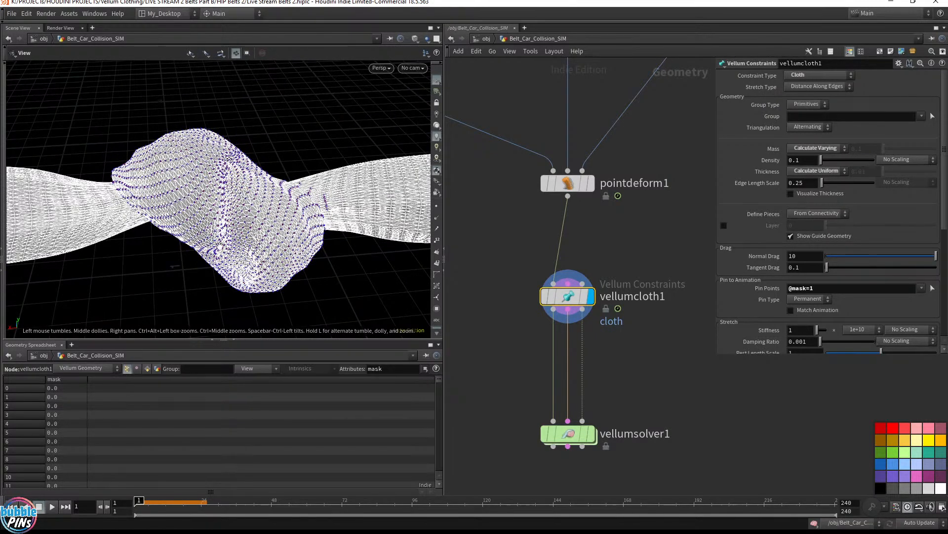
- Display vellumsolver1, enlarge the viewport above the geometry spreadsheet, and save the scene
left_click(590, 433)
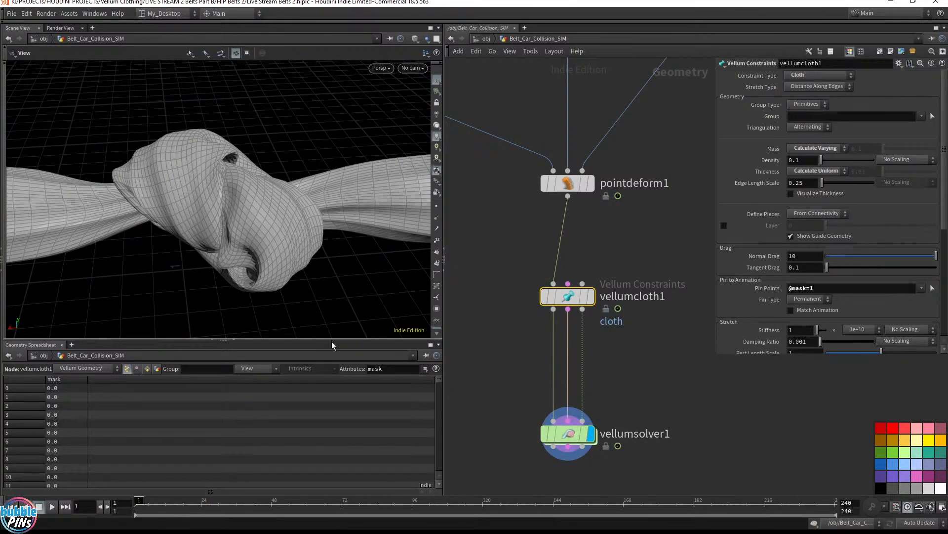
left_click_drag(332, 339, 336, 418)
middle_click_drag(339, 274, 264, 271)
left_click_drag(264, 271, 367, 291)
key("ctrl+s")
- Play the Vellum simulation briefly with the whole path of the belt in view, and stop it
scroll(365, 296, "down", 5)
right_click_drag(355, 313, 73, 205)
key("Up")
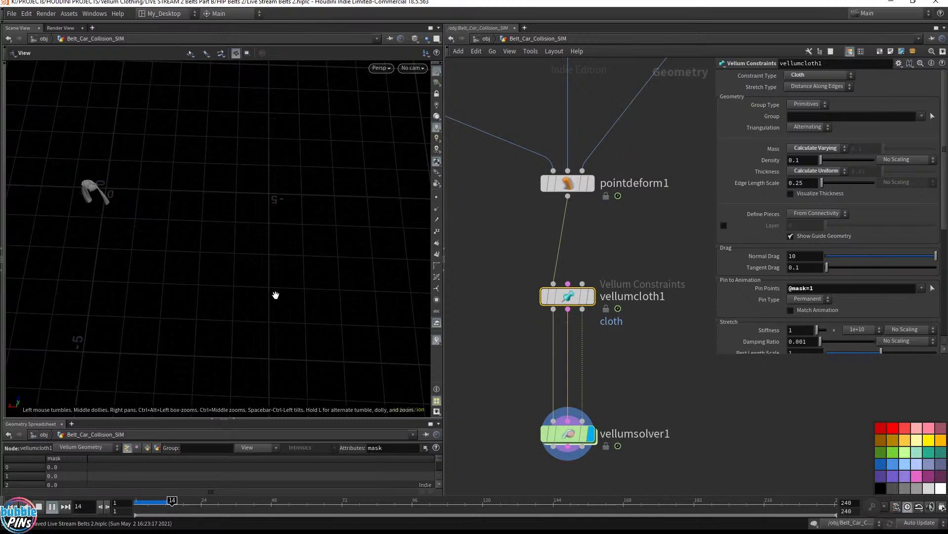
key("Up")
- Enable Match Animation for vellumcloth1's pinned points and replay the simulation from frame 1
key("ctrl+Up")
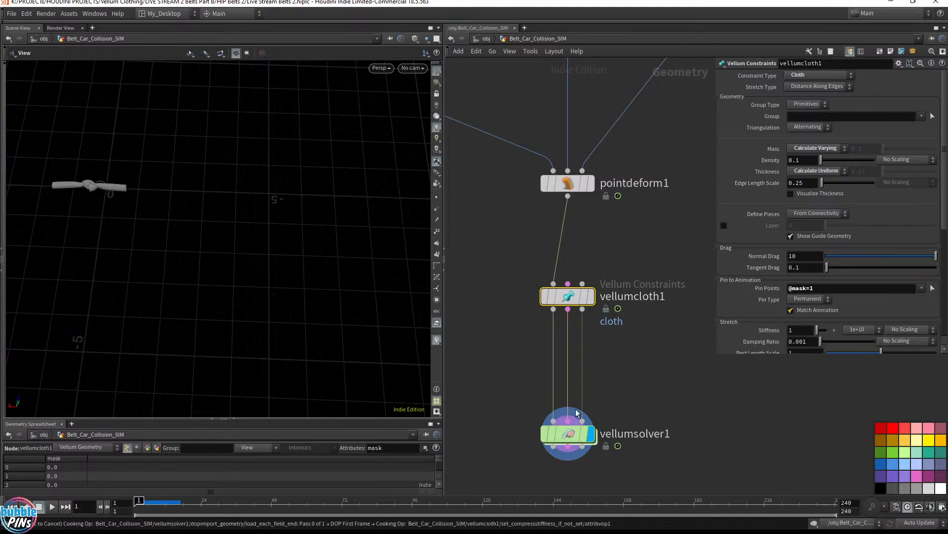
left_click(650, 390)
key("Up")
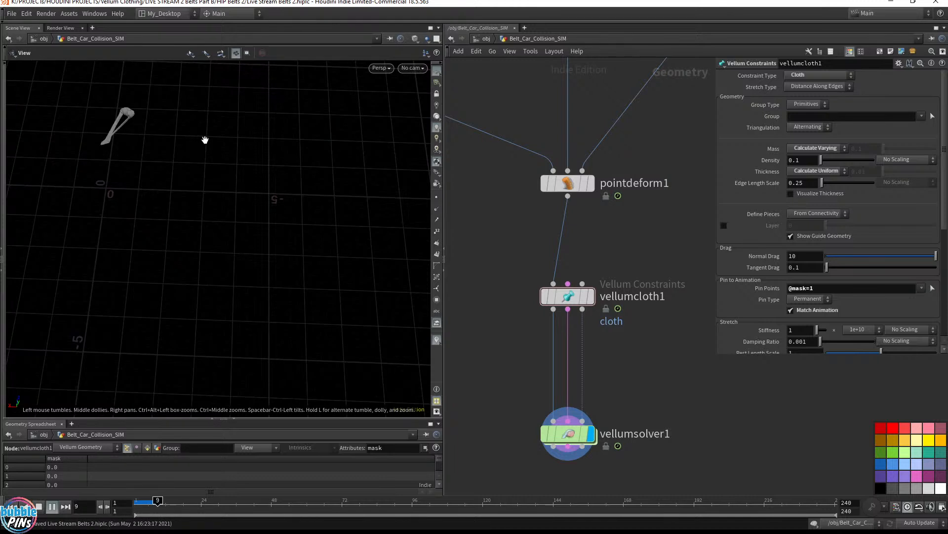
- Display pointdeform1 with its parameters, play its animation for comparison and return to frame 1
left_click(593, 184)
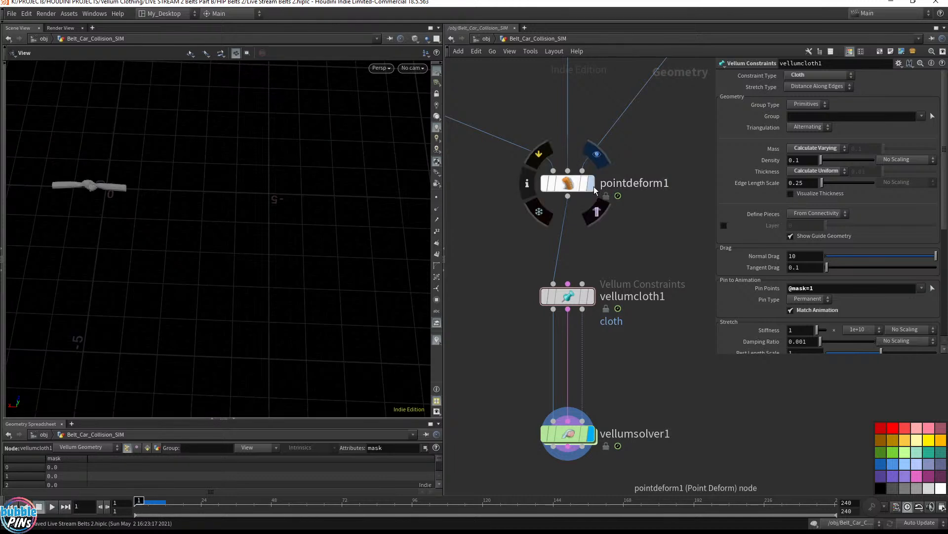
left_click(569, 185)
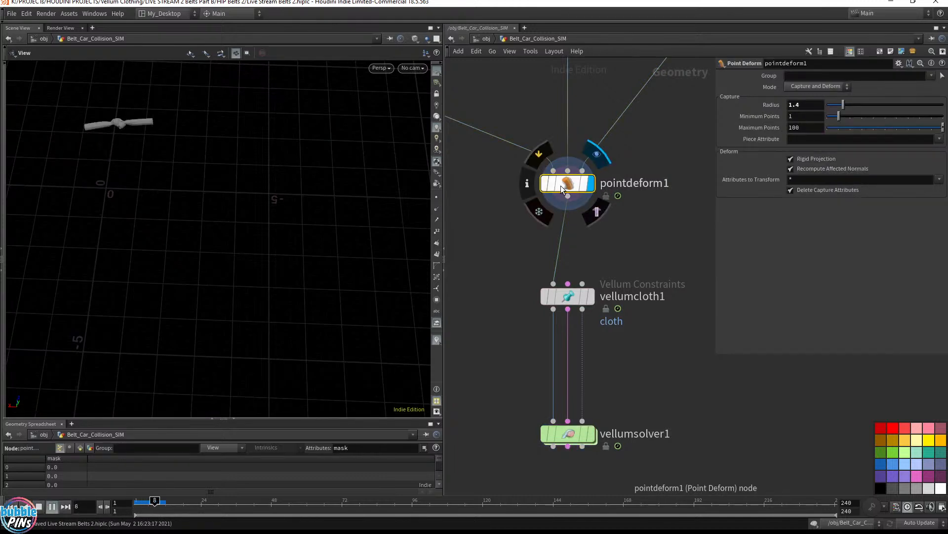
left_click_drag(202, 176, 362, 257)
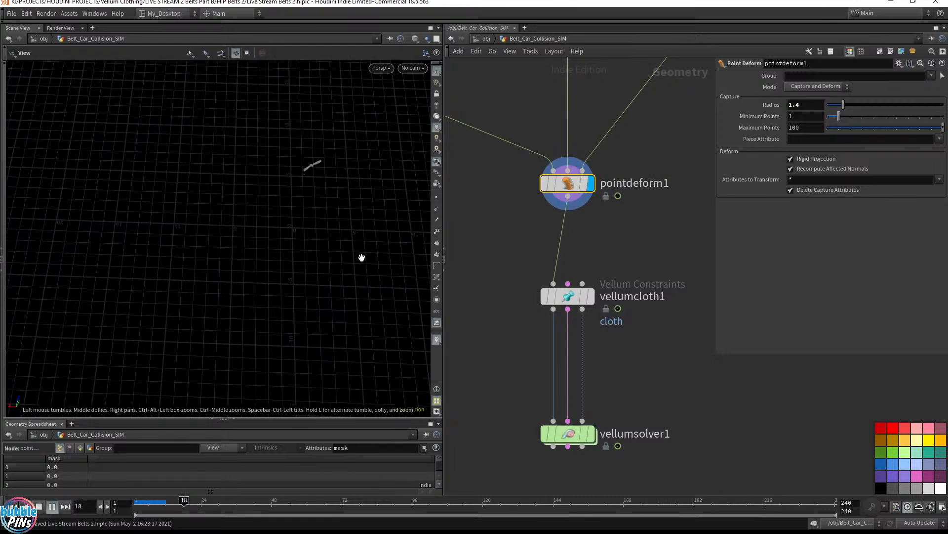
key("ctrl+Up")
- Display vellumsolver1 with its parameters, simulate to frame 16 and examine the belt from several angles
left_click(596, 405)
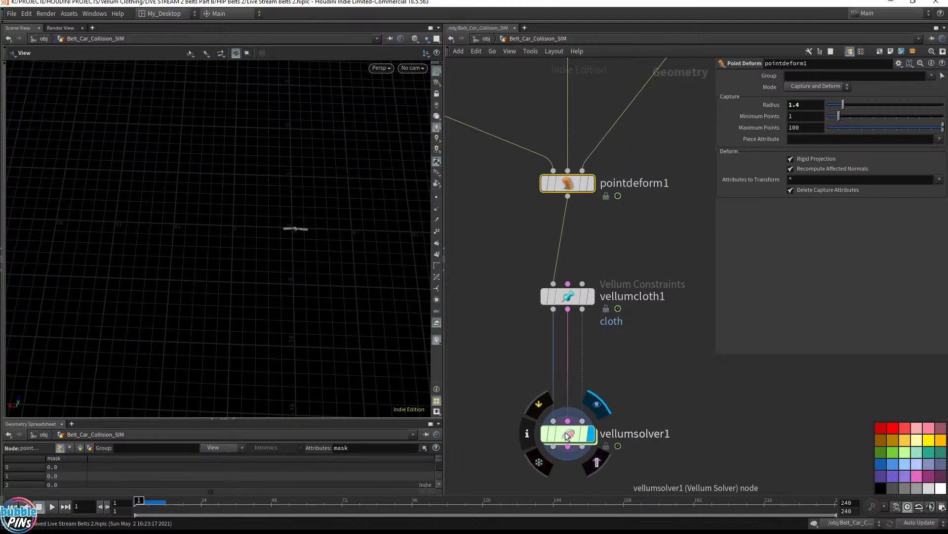
left_click(568, 435)
key("Up")
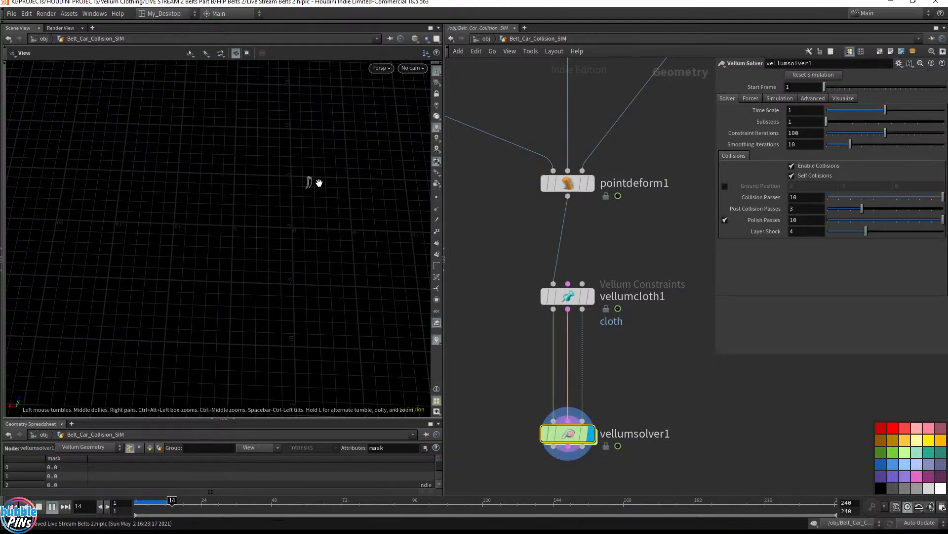
key("Up")
scroll(319, 168, "up", 10)
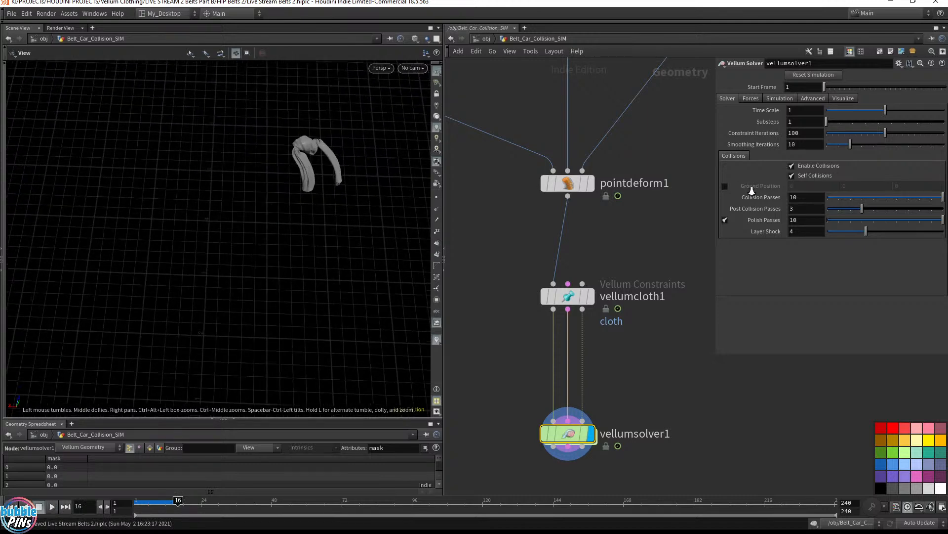
left_click_drag(300, 184, 286, 169)
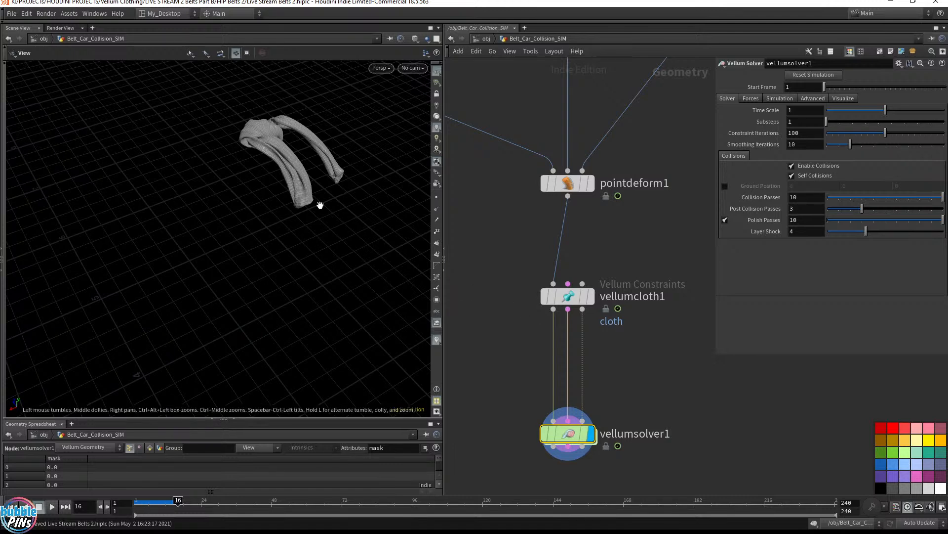
left_click_drag(269, 148, 286, 157)
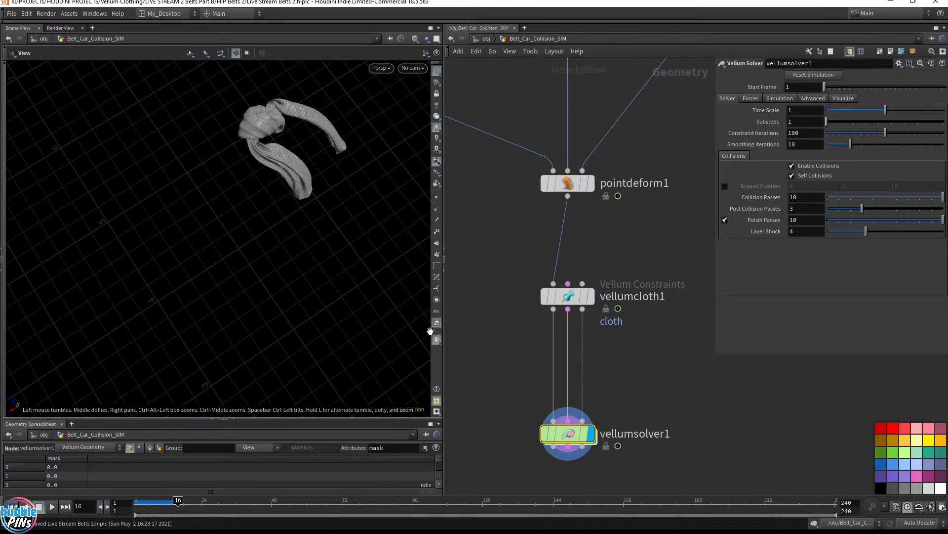
- Try the Soft pin type on vellumcloth1, keeping Match Animation enabled
left_click(568, 297)
left_click(834, 290)
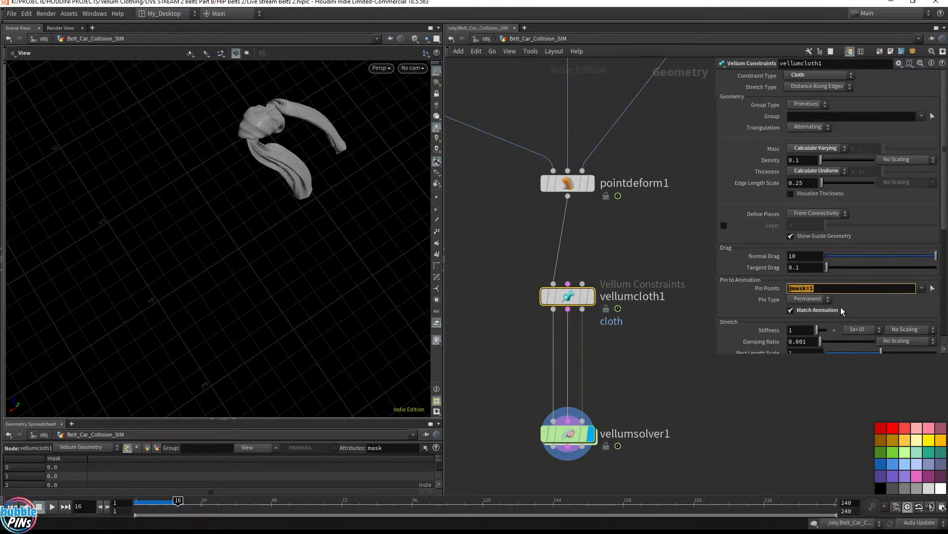
left_click(826, 308)
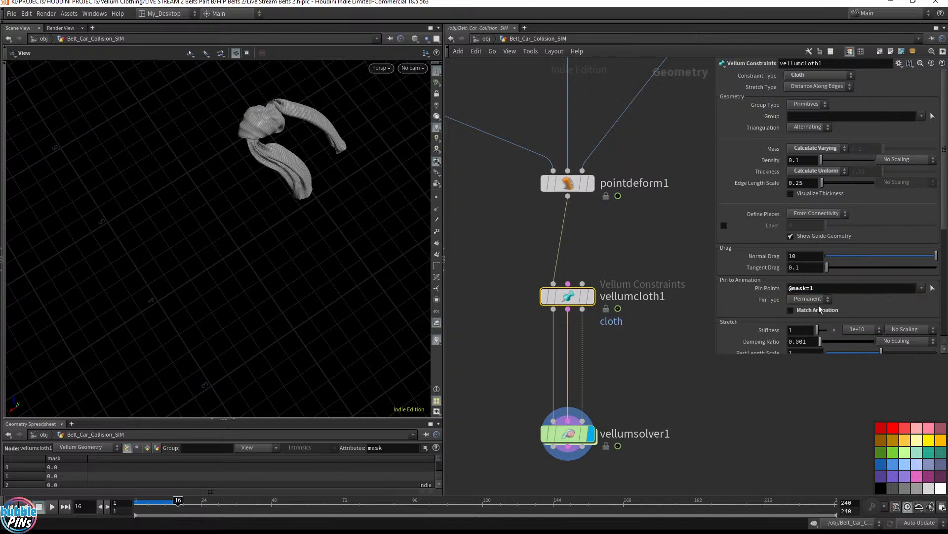
left_click(819, 309)
left_click(832, 299)
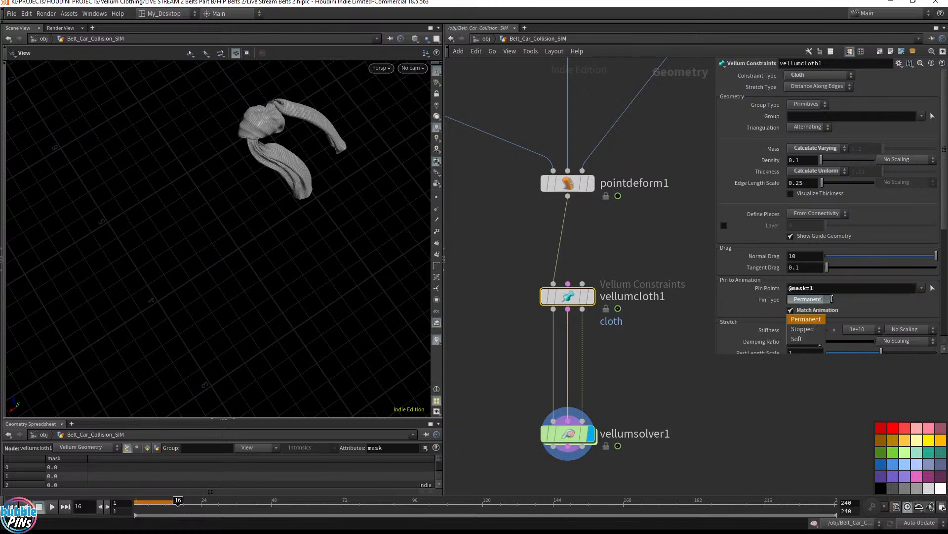
left_click(807, 339)
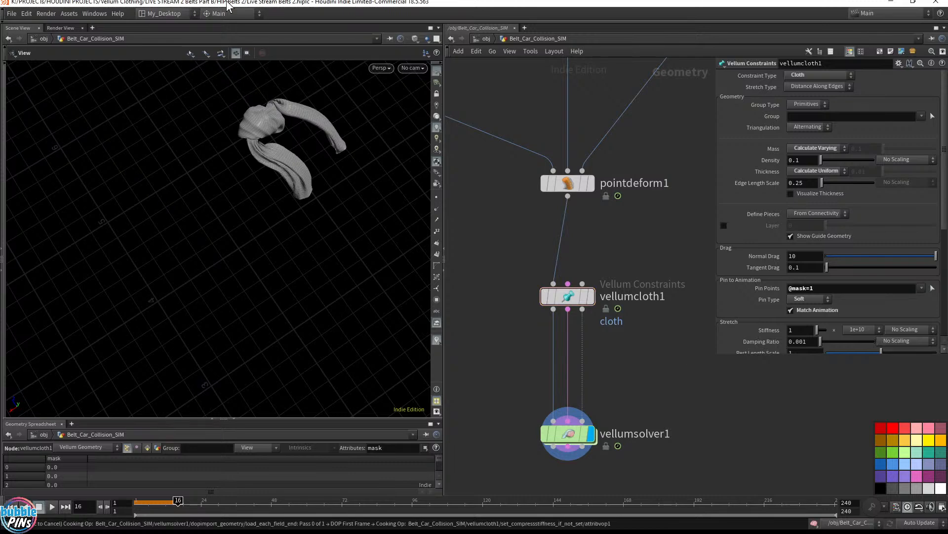
- Simulate from frame 1 to frame 12 with soft pinning, and examine the knot and belt ends up close
left_click(139, 501)
scroll(257, 253, "down", 8)
right_click_drag(264, 265, 156, 269)
right_click_drag(326, 264, 332, 281)
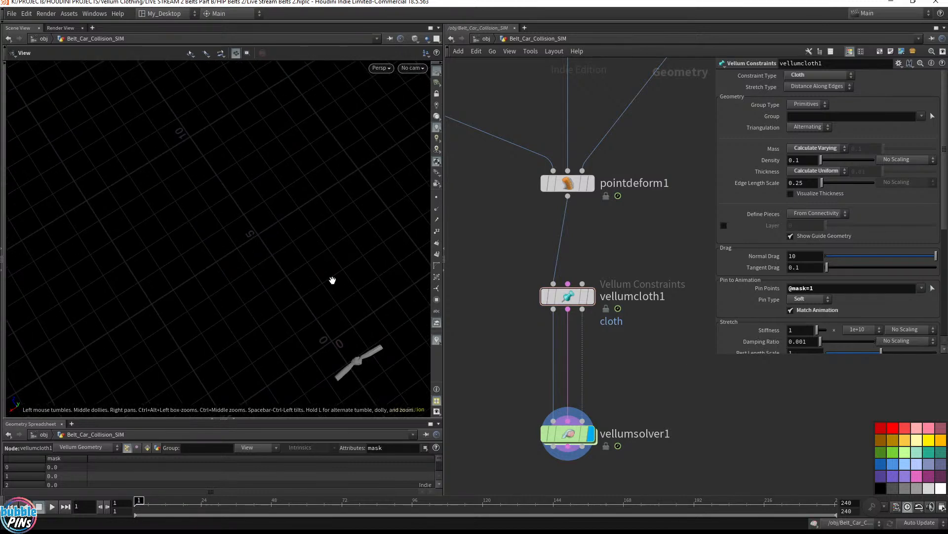
key("Up")
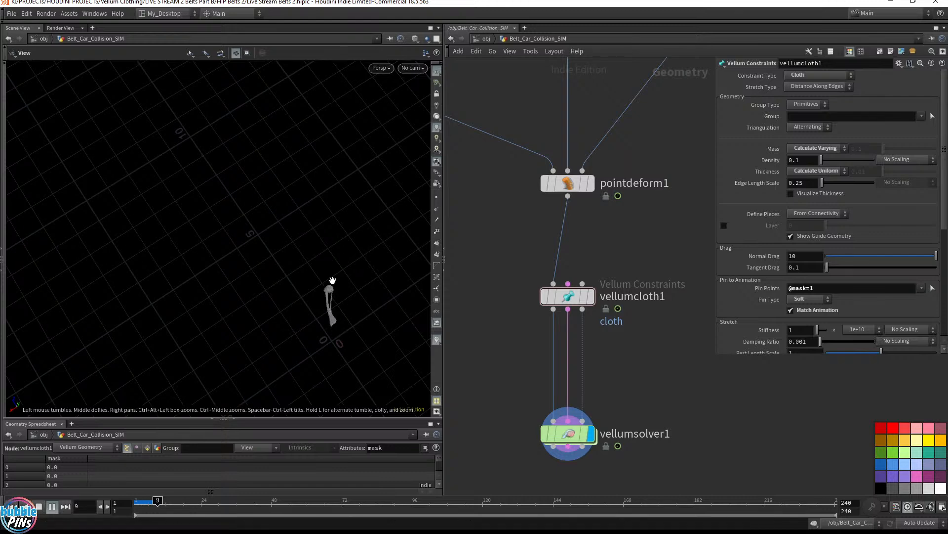
key("Escape")
left_click_drag(350, 266, 322, 242)
middle_click_drag(322, 242, 586, 241)
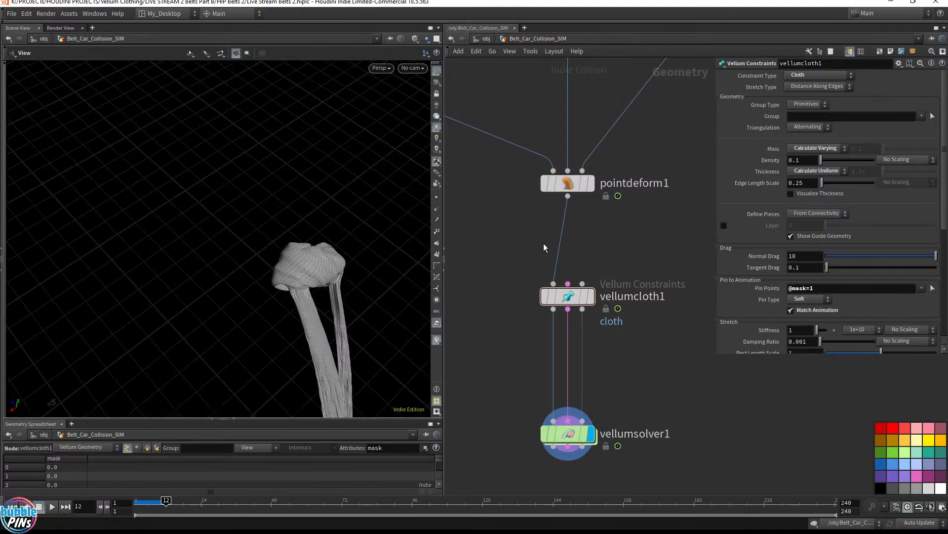
right_click_drag(292, 308, 299, 254)
left_click_drag(299, 254, 233, 206)
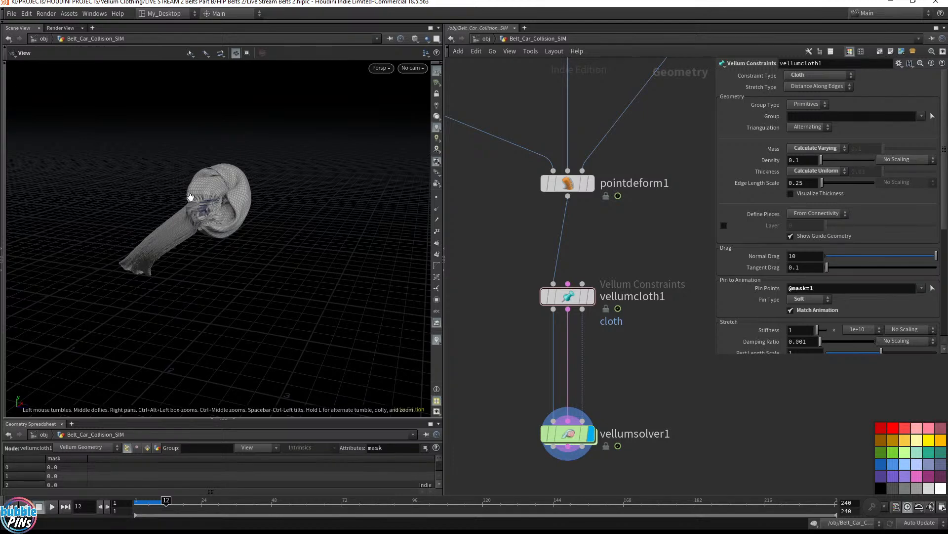
left_click_drag(205, 203, 232, 193)
- Set vellumcloth1's Pin Type to Permanent and simulate from frame 1 to frame 11
left_click(811, 299)
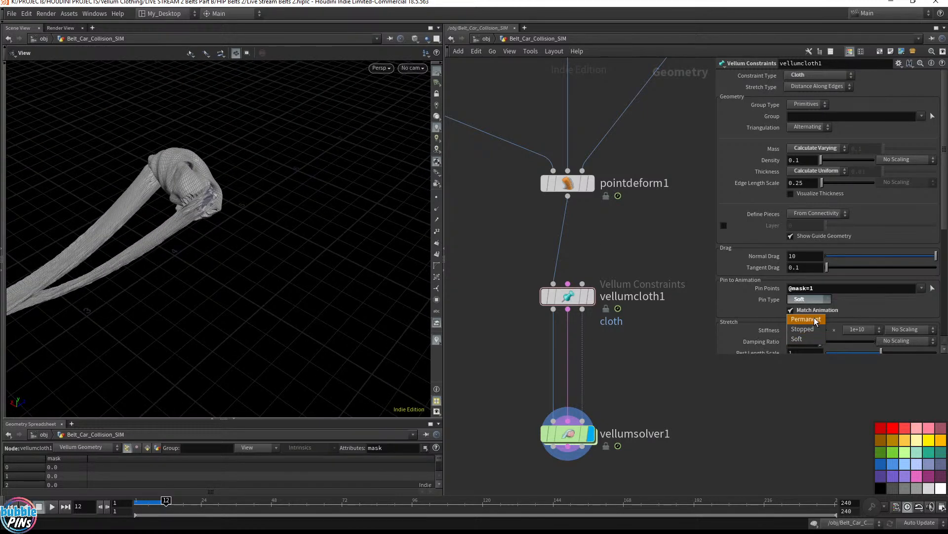
left_click(808, 320)
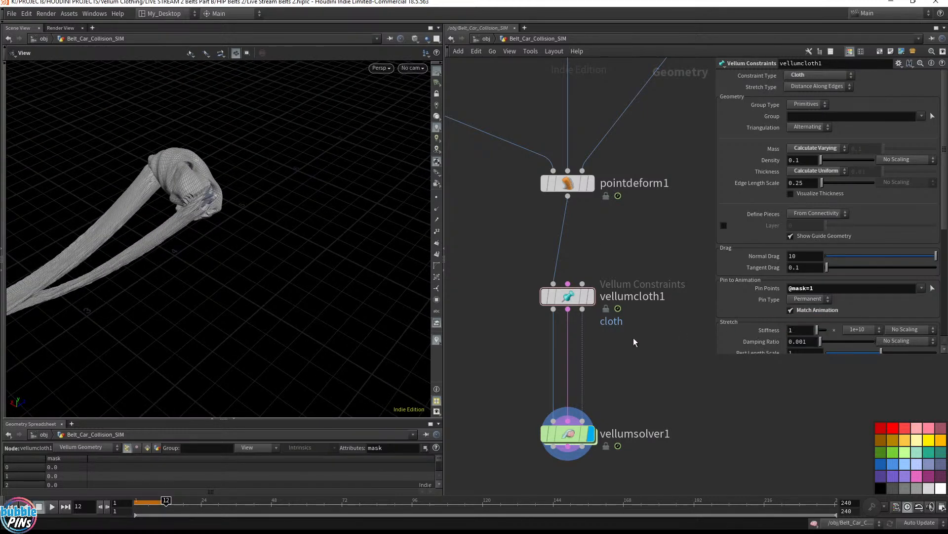
key("ctrl+Up")
key("Up")
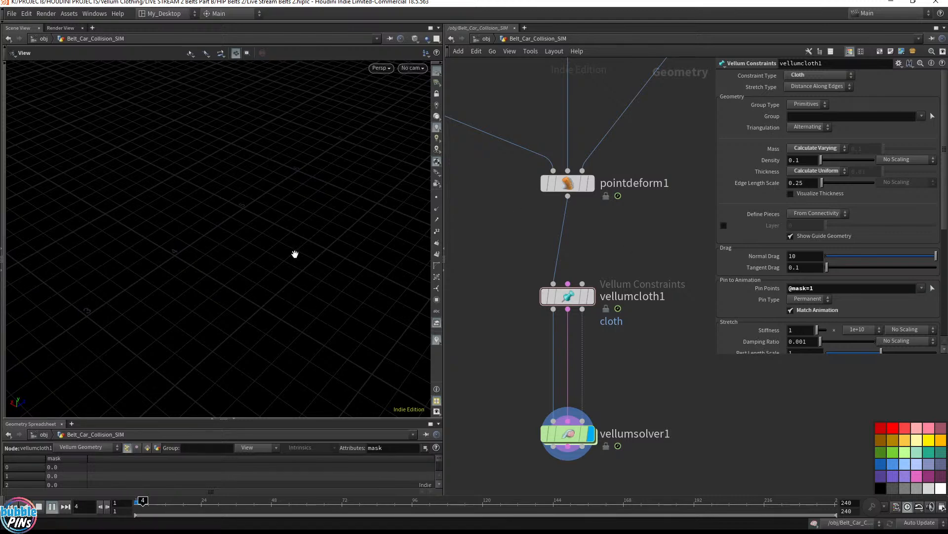
key("ctrl+Up")
right_click_drag(300, 252, 114, 284)
key("Up")
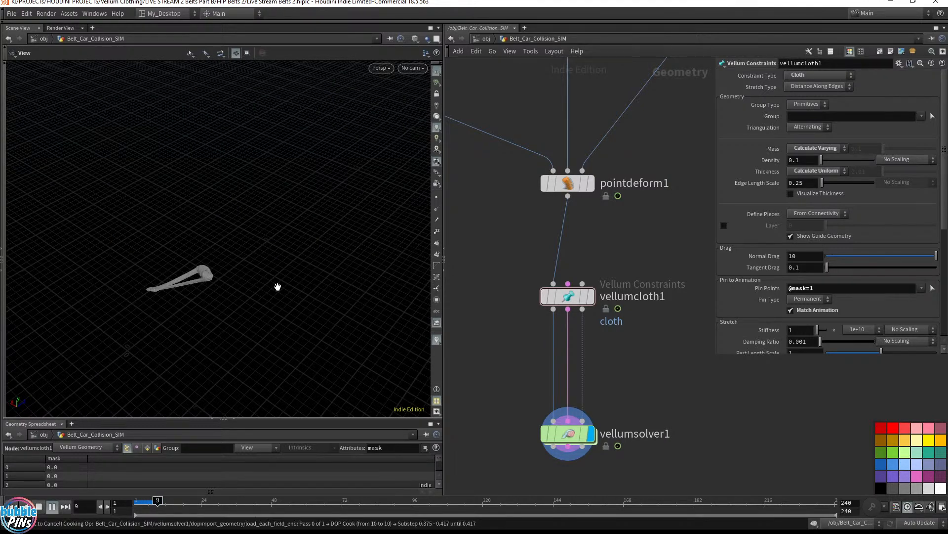
key("Up")
- Examine the area where the belt ends leave the pinned knot at frame 11
left_click_drag(276, 260, 255, 242)
middle_click_drag(256, 242, 732, 247)
left_click_drag(227, 301, 294, 262)
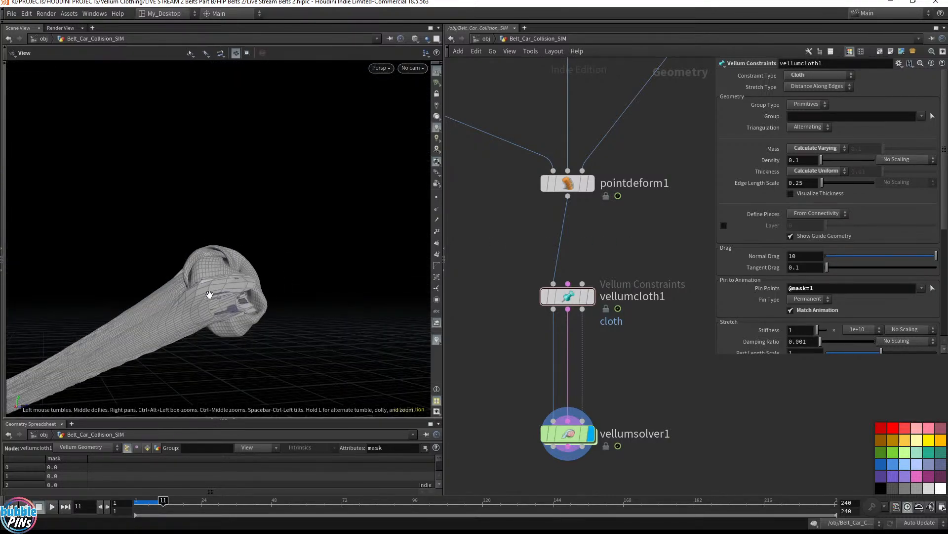
left_click_drag(262, 304, 213, 308)
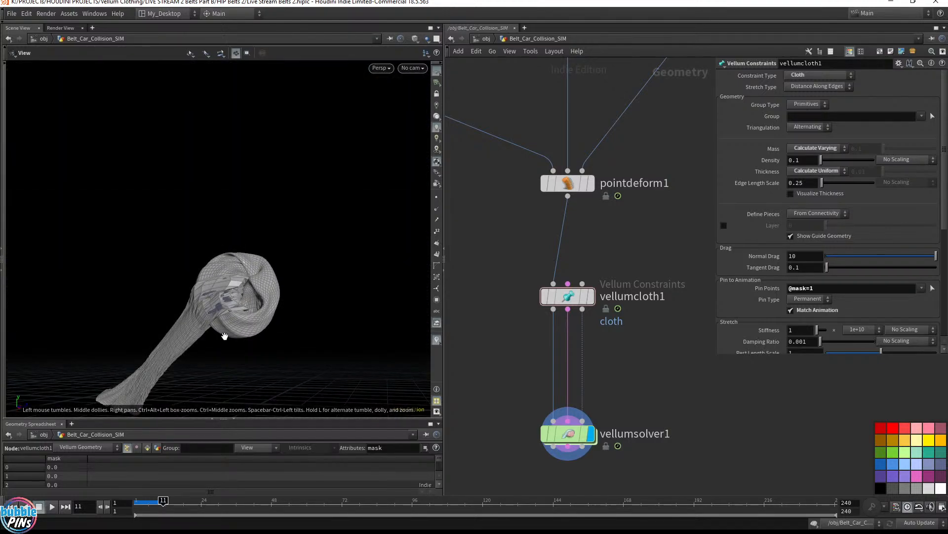
left_click_drag(227, 278, 339, 329)
- Display color1 with its parameters and frame the mask colours on the belt and knot
middle_click_drag(512, 233, 606, 336)
left_click(478, 260)
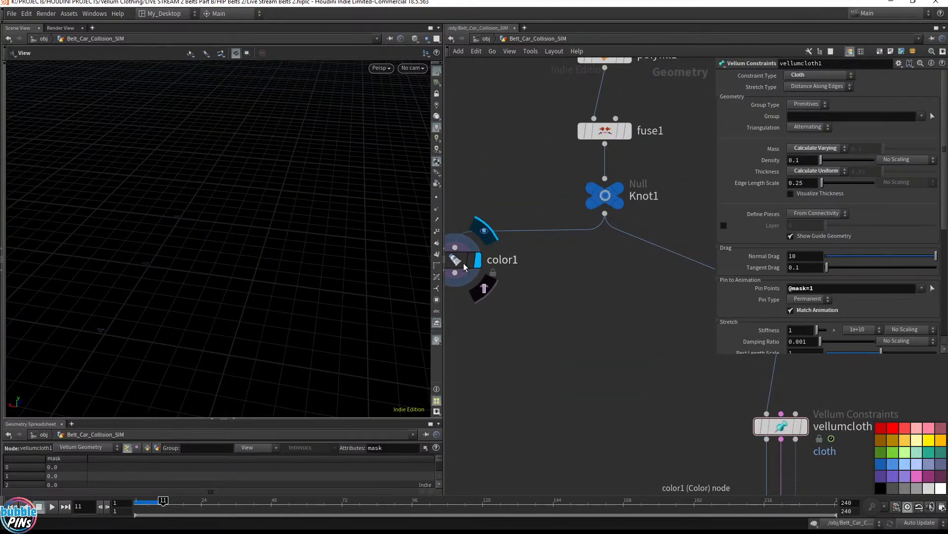
right_click_drag(239, 301, 289, 154)
middle_click_drag(211, 273, 163, 316)
right_click_drag(163, 316, 267, 268)
right_click_drag(16, 365, 169, 285)
middle_click_drag(168, 284, 339, 254)
right_click_drag(338, 253, 253, 259)
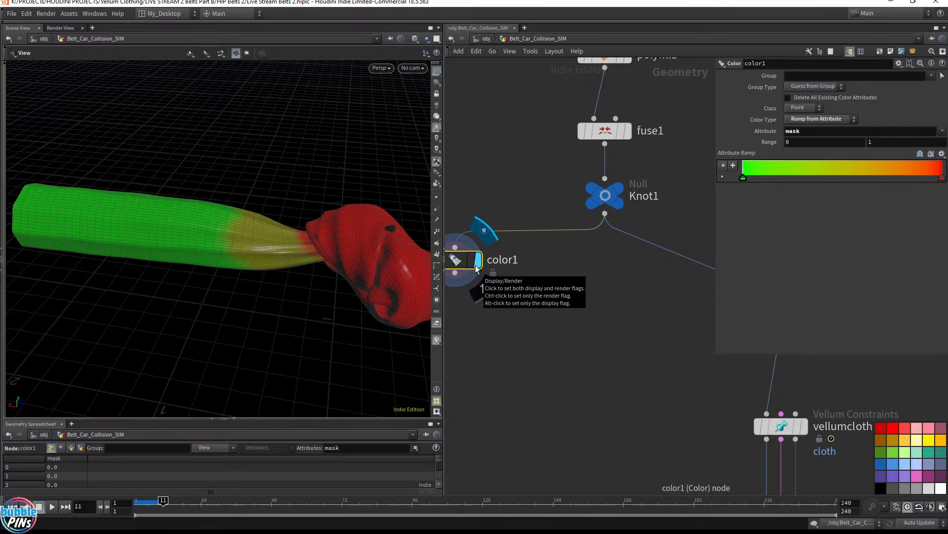
key("Return")
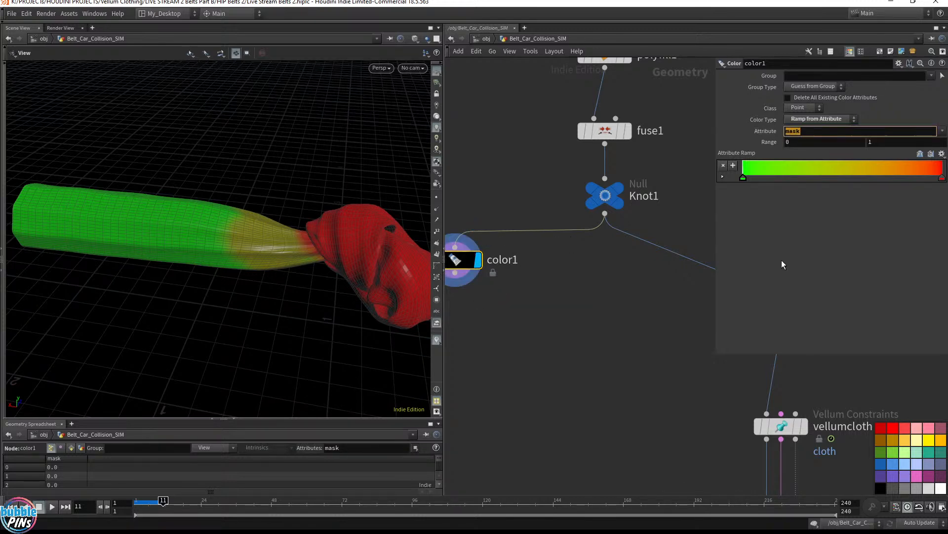
- Examine the mask attribute's colour transition between the knot and the belt ends, and return to the vellumsolver1 part of the network
mouse_move(575, 333)
middle_mouse_down()
mouse_move(618, 339)
mouse_move(579, 344)
middle_mouse_up()
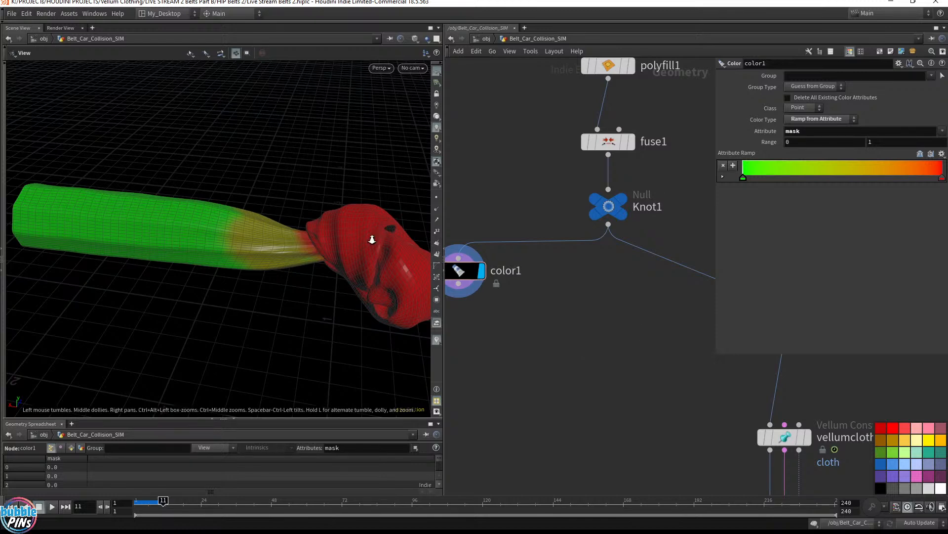
scroll(377, 237, "down", 5)
right_click_drag(332, 263, 318, 255)
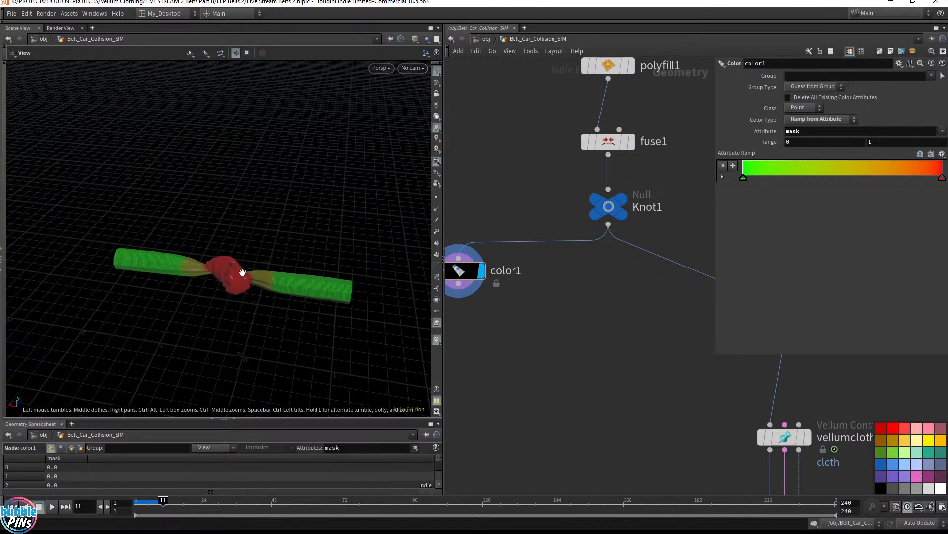
double_click(818, 131)
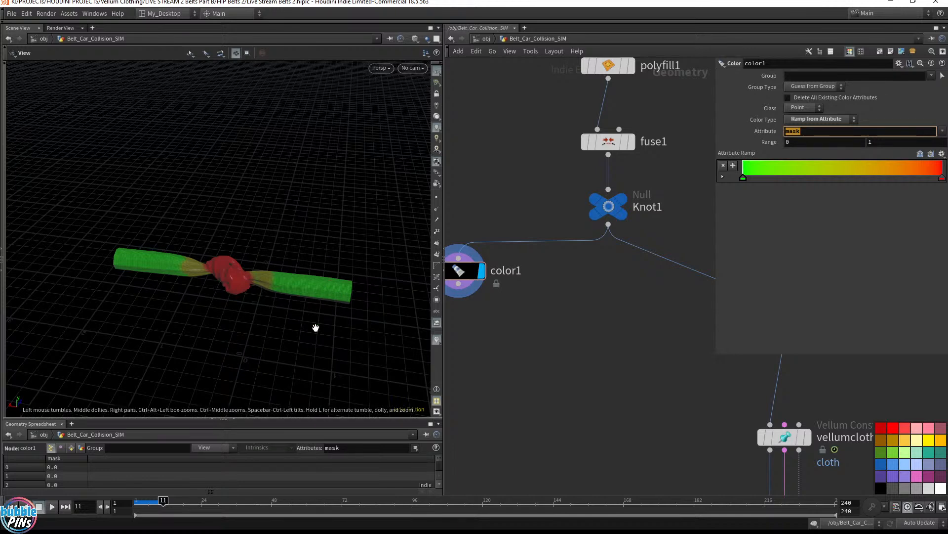
left_click(796, 131)
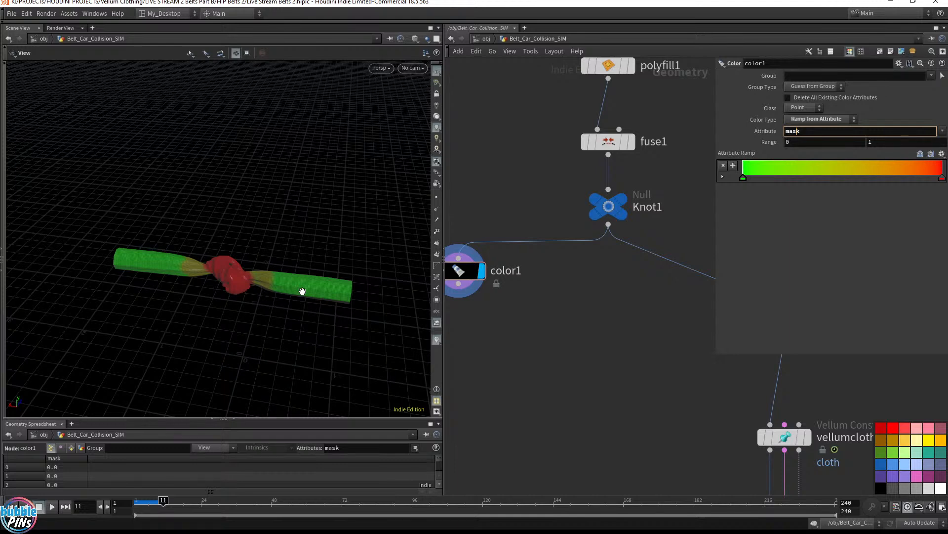
right_click_drag(246, 290, 327, 271)
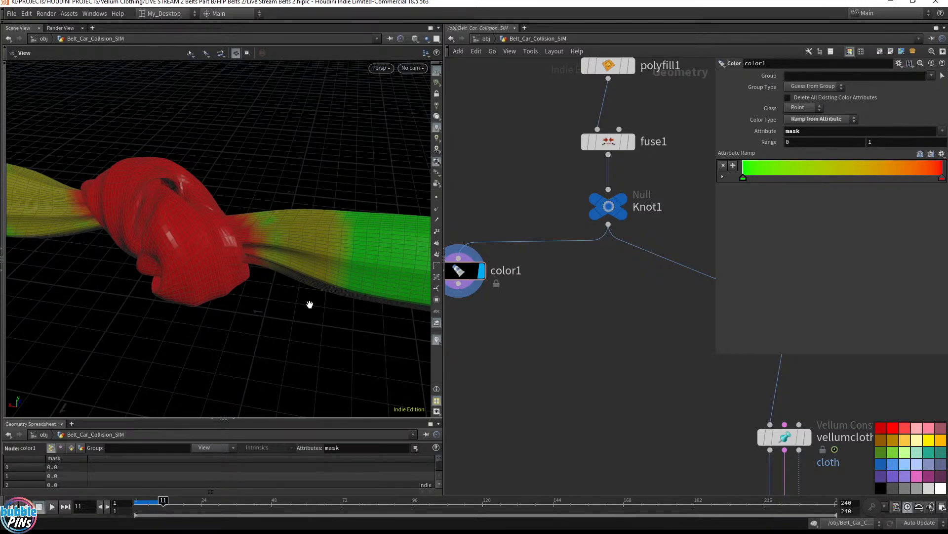
right_click_drag(323, 297, 258, 279)
middle_click_drag(386, 281, 308, 273)
middle_click_drag(628, 405, 431, 209)
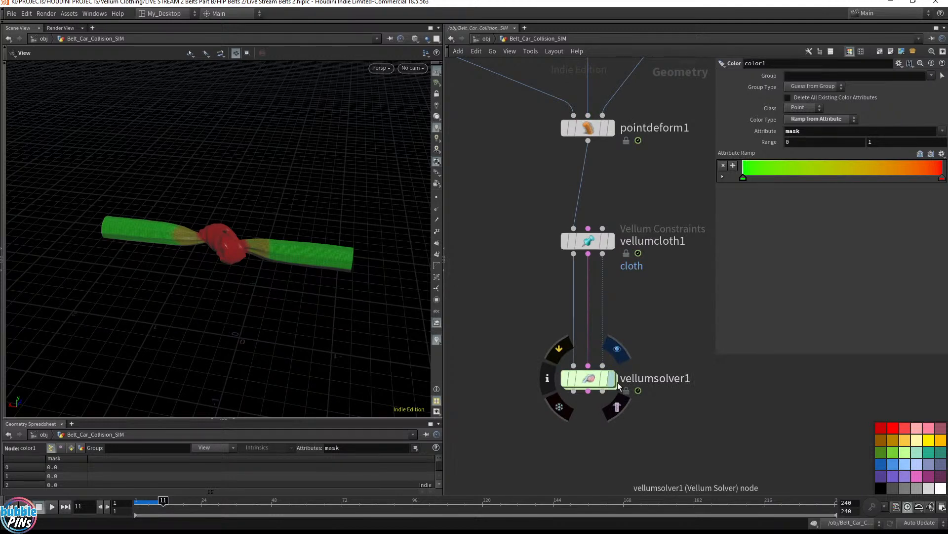
- Move vellumcloth1 closer to pointdeform1, and display it with its parameters
left_click_drag(588, 239, 588, 204)
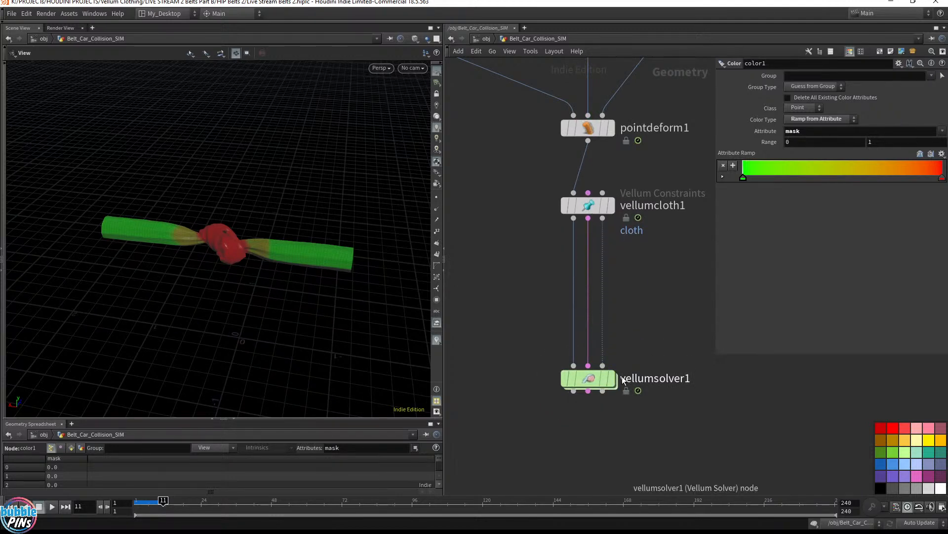
scroll(610, 356, "down", 3)
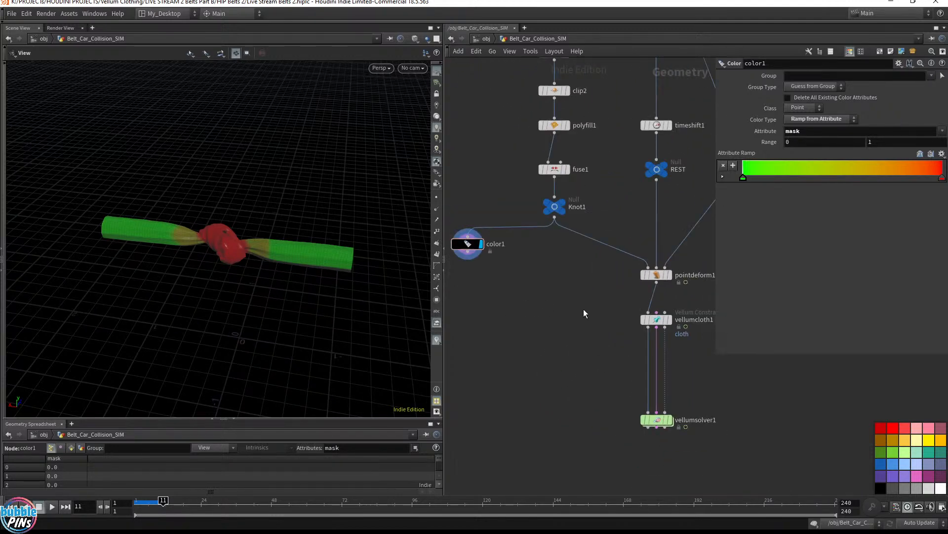
left_click(669, 420)
middle_click_drag(611, 337, 543, 336)
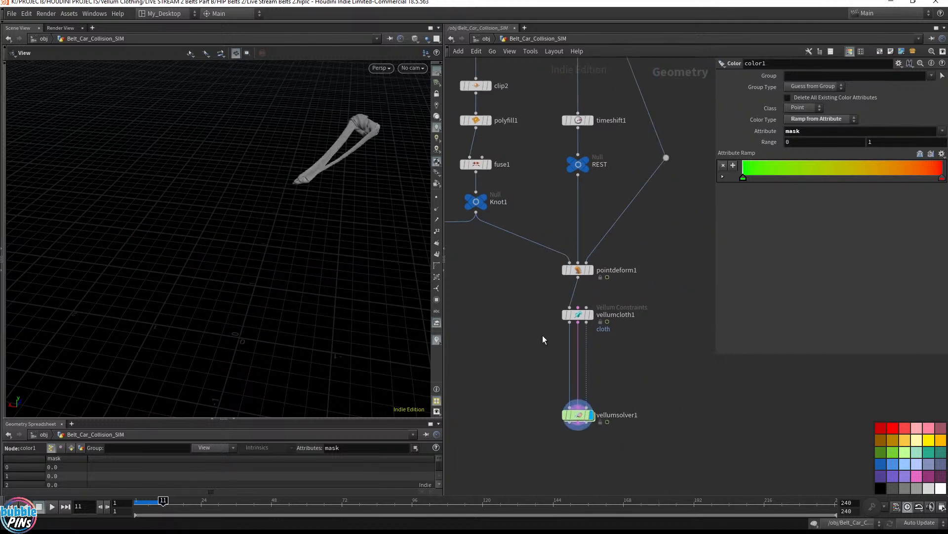
left_click(578, 314)
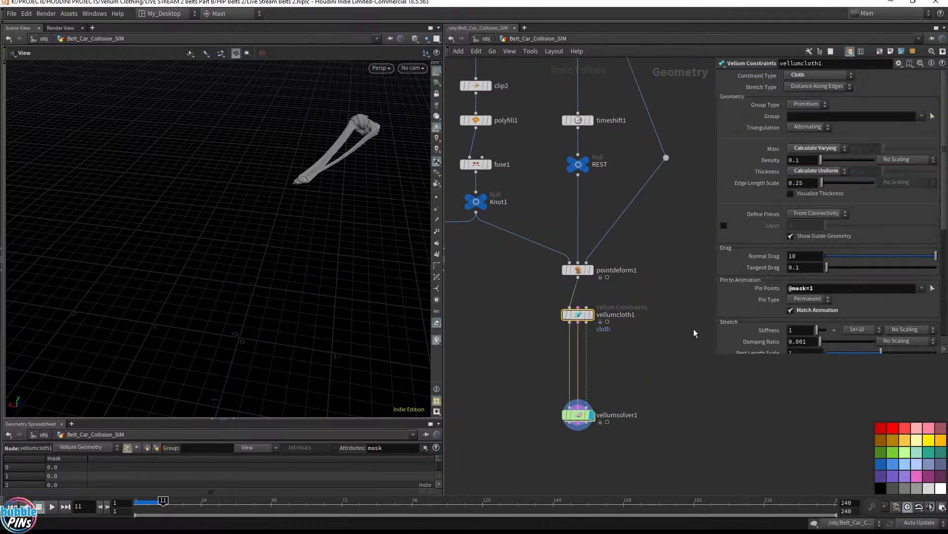
left_click(590, 315)
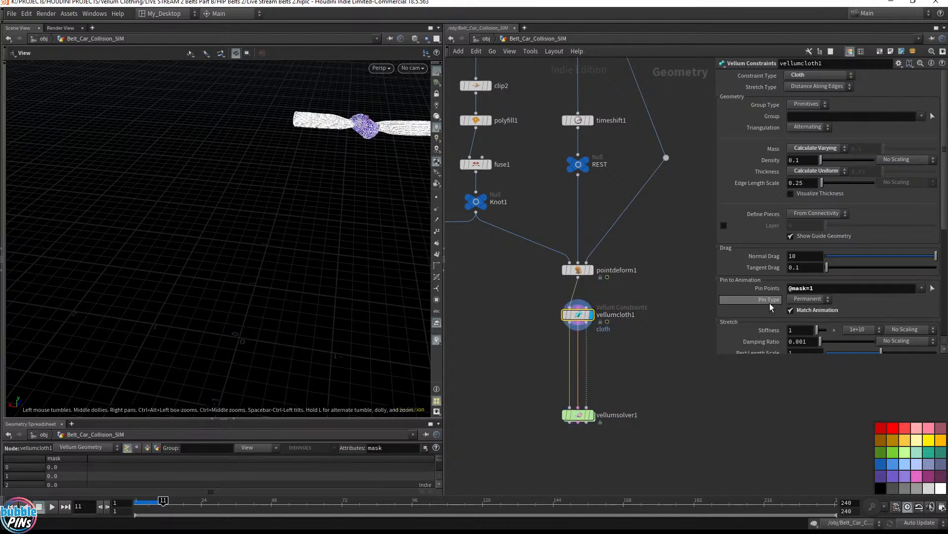
- Scale vellumcloth1's Stretch Stiffness by the mask attribute and save the scene
scroll(770, 304, "down", 3)
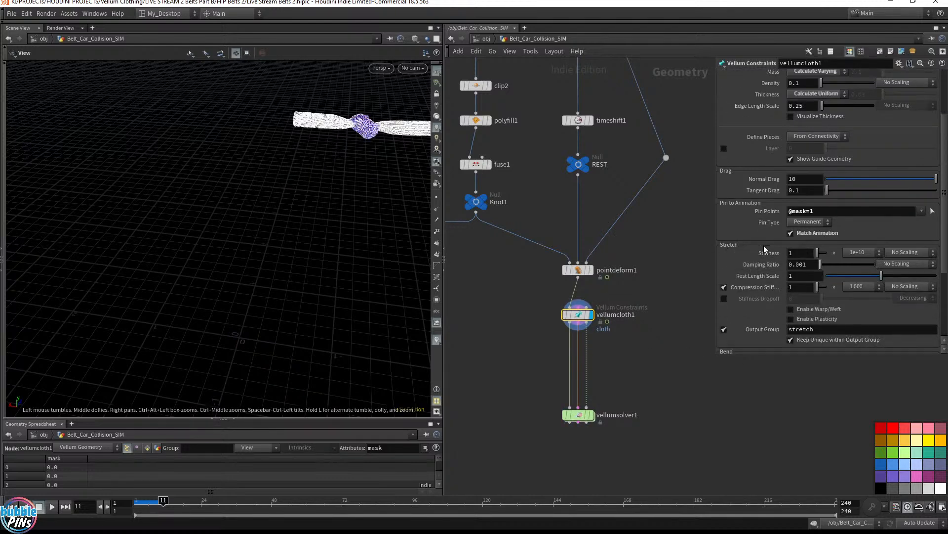
left_click(861, 256)
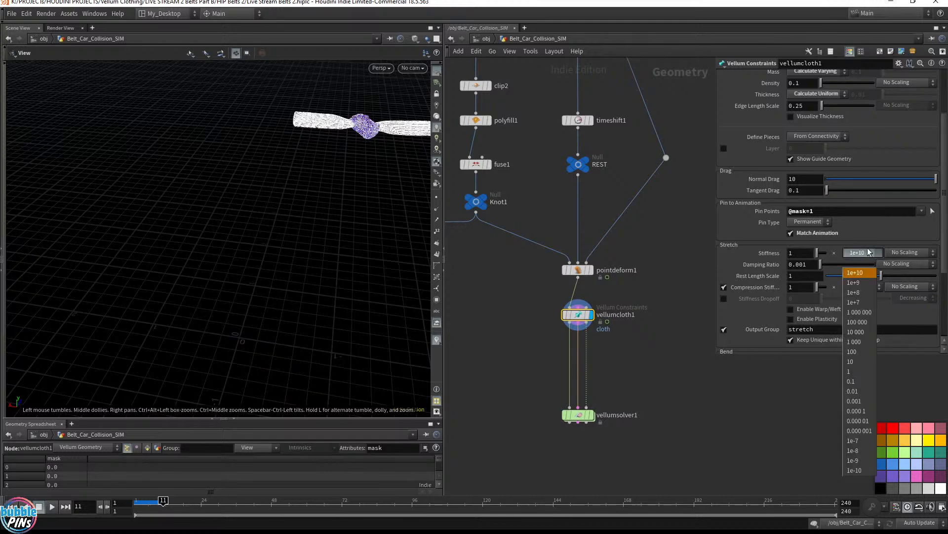
left_click(873, 243)
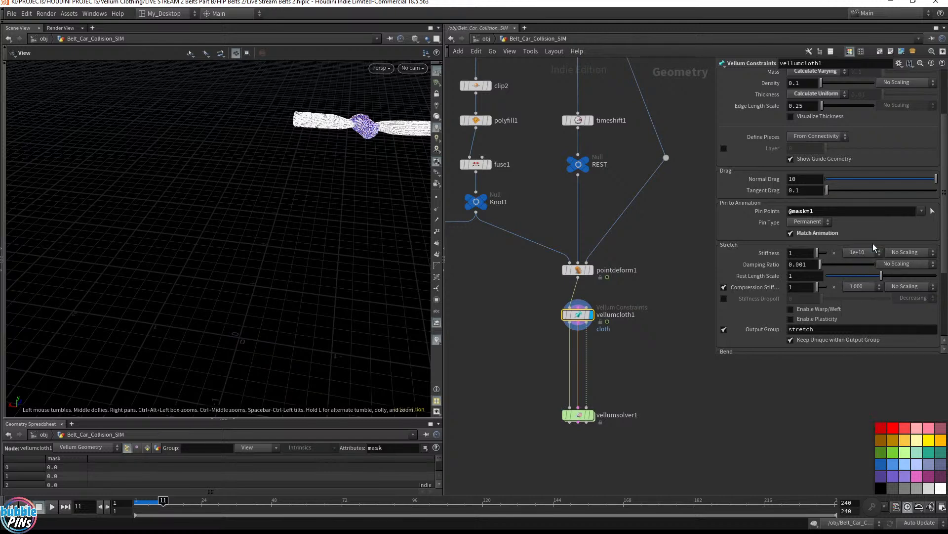
left_click(903, 252)
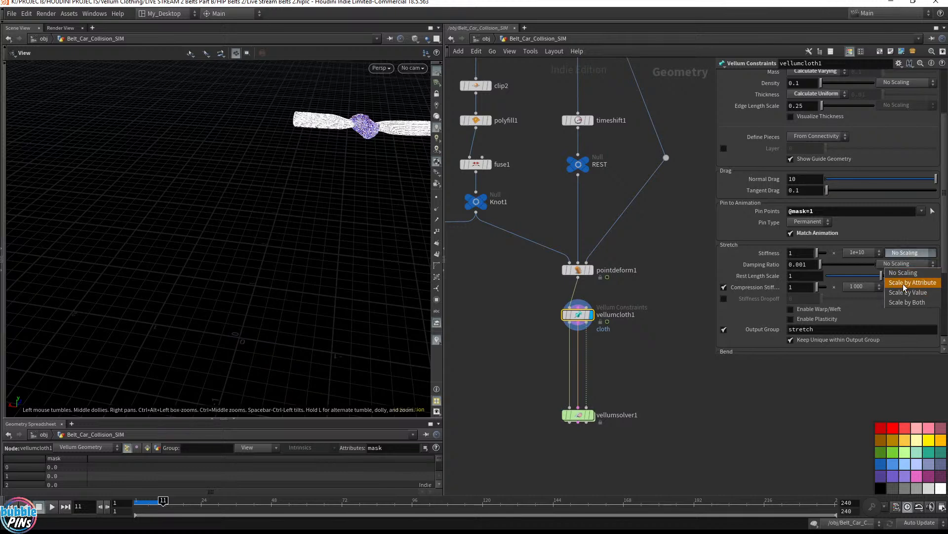
left_click(920, 284)
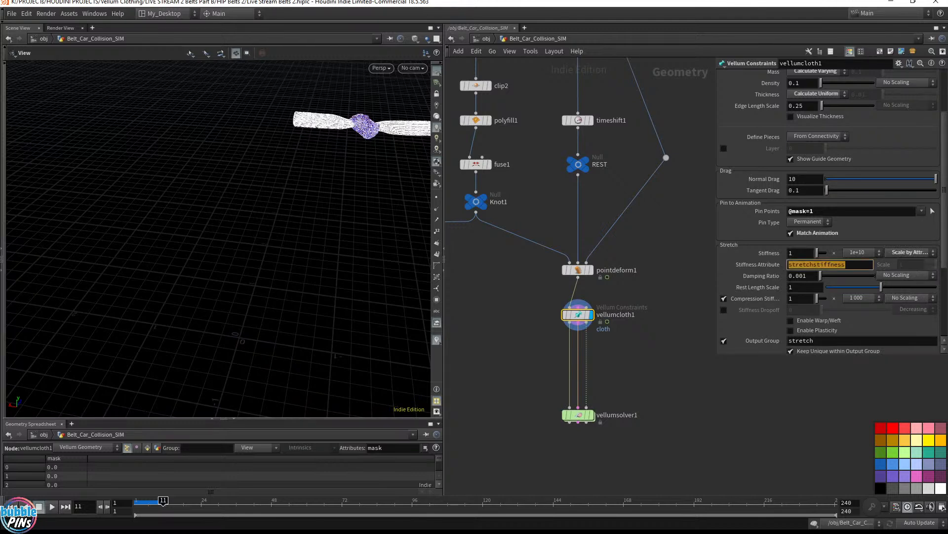
type("mask")
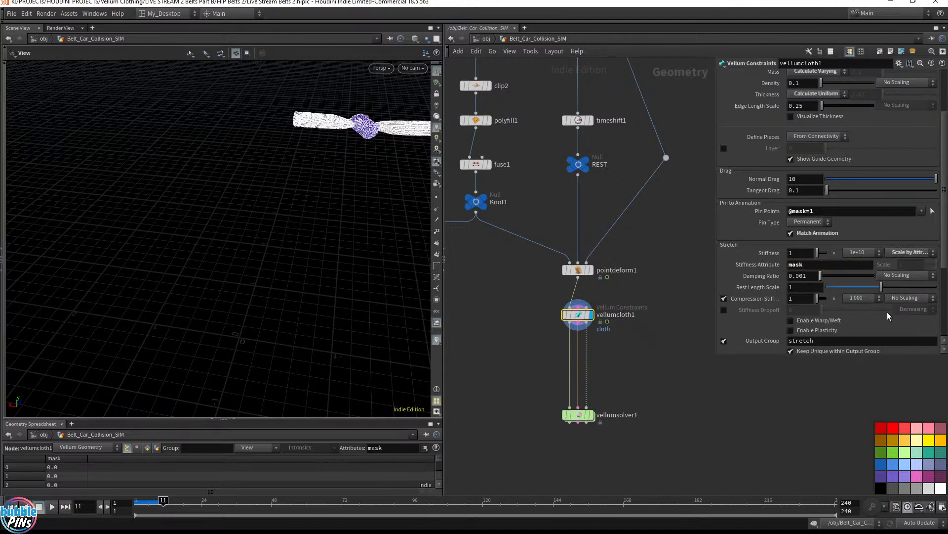
key("ctrl+s")
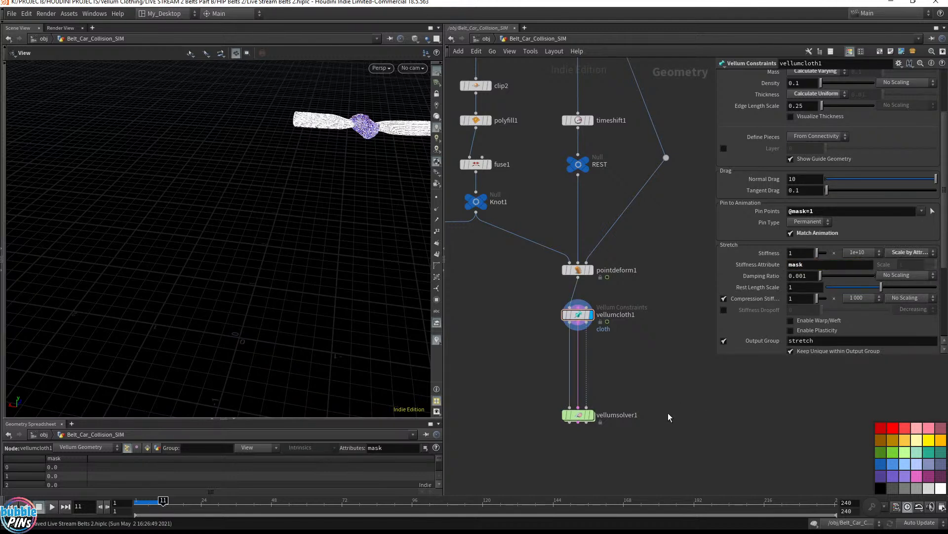
- Display vellumsolver1 with its parameters and simulate the belt from frame 1 to frame 4
key("ctrl+Up")
left_click(592, 415)
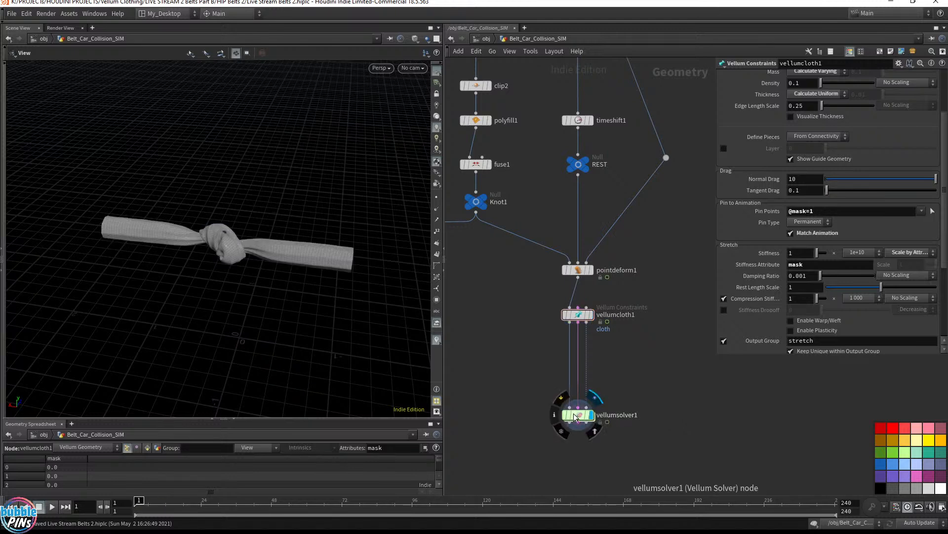
left_click(576, 416)
key("Up")
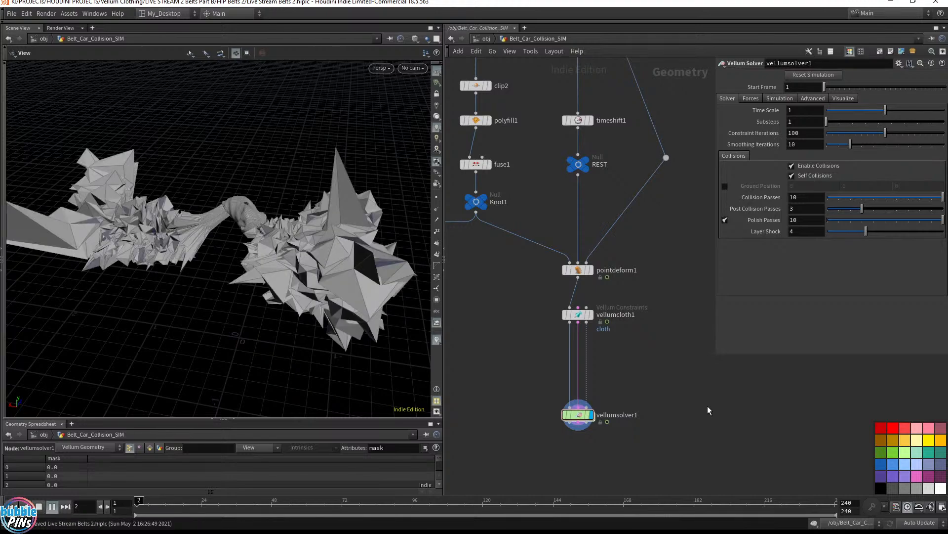
scroll(323, 215, "up", 5)
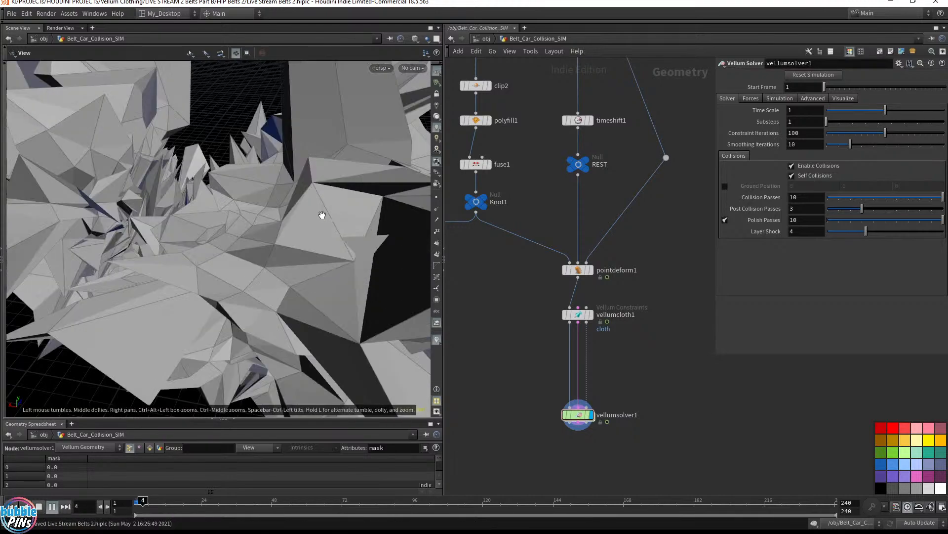
key("Escape")
- Examine the simulated belt around the knot at frame 2 and compare it with color1's mask colours
left_click_drag(313, 198, 186, 274)
left_click_drag(270, 279, 275, 304)
middle_click_drag(503, 292, 621, 265)
key("Left")
key("Left")
key("Left")
left_click_drag(321, 250, 310, 231)
scroll(310, 231, "up", 5)
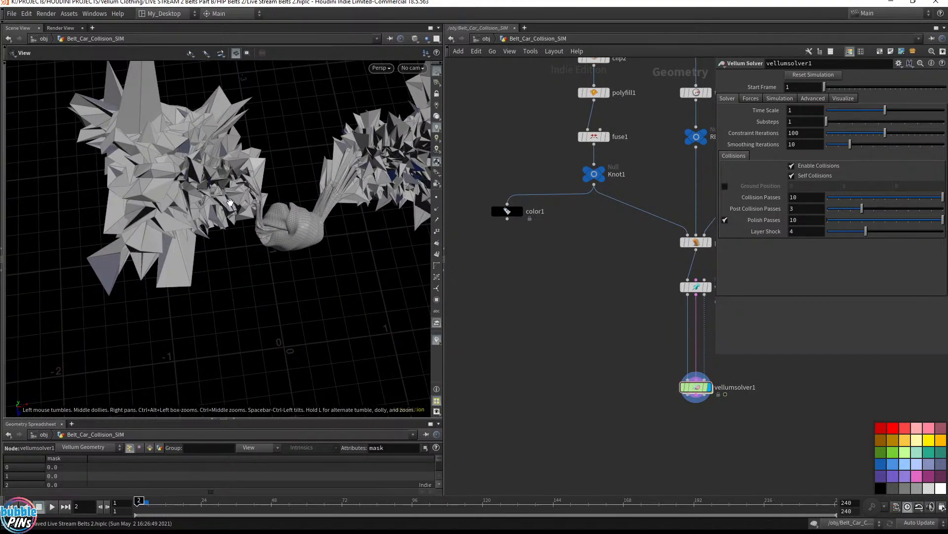
left_click(521, 213)
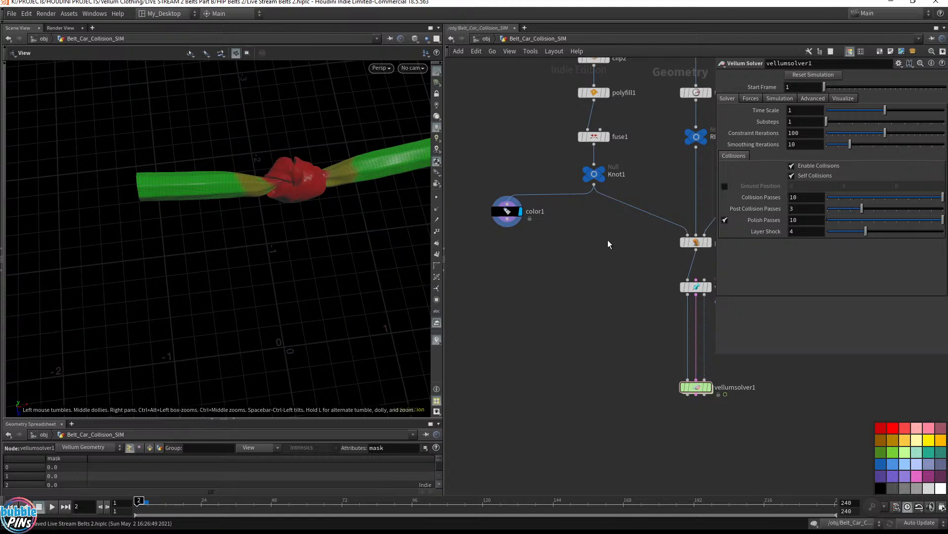
right_click_drag(402, 153, 339, 180)
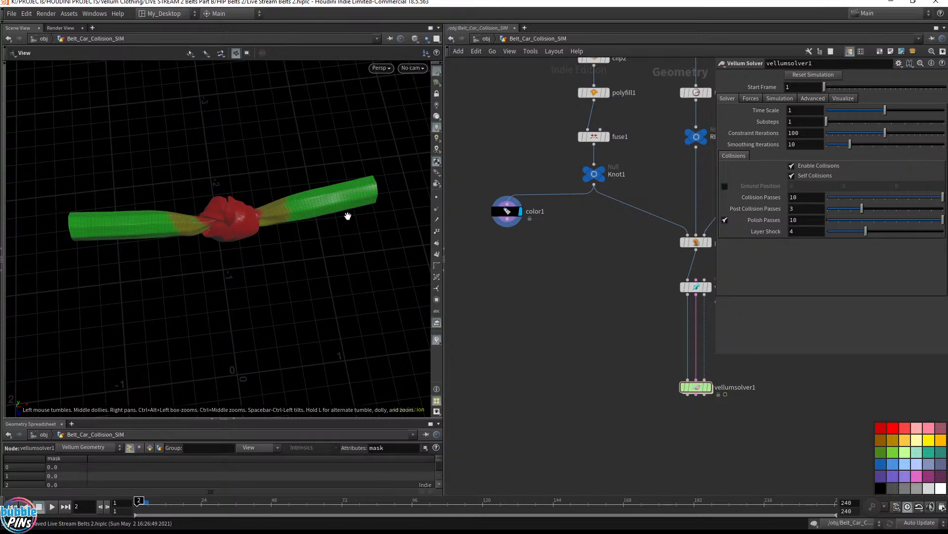
- Add a Point VOP node directly below the Knot1 null
key("Tab")
type("ps")
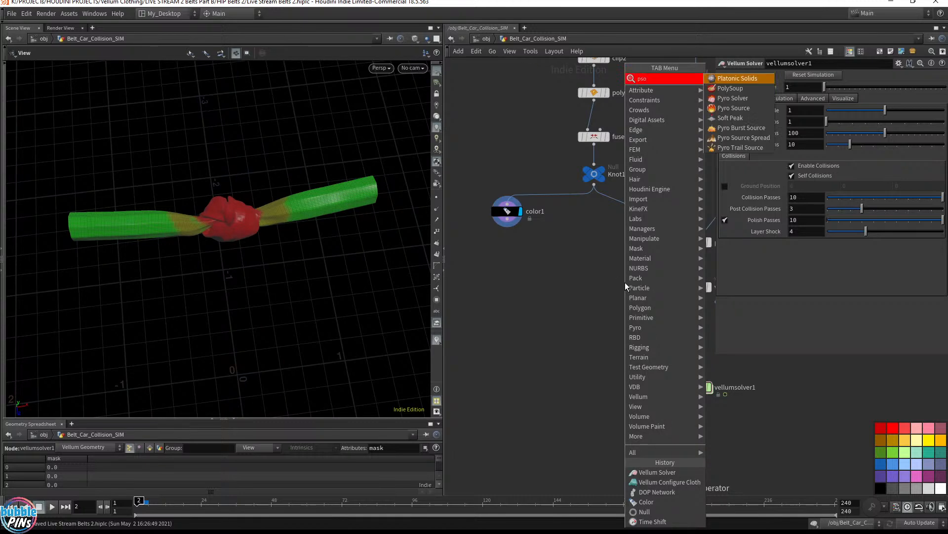
key("BackSpace")
type("oint vop")
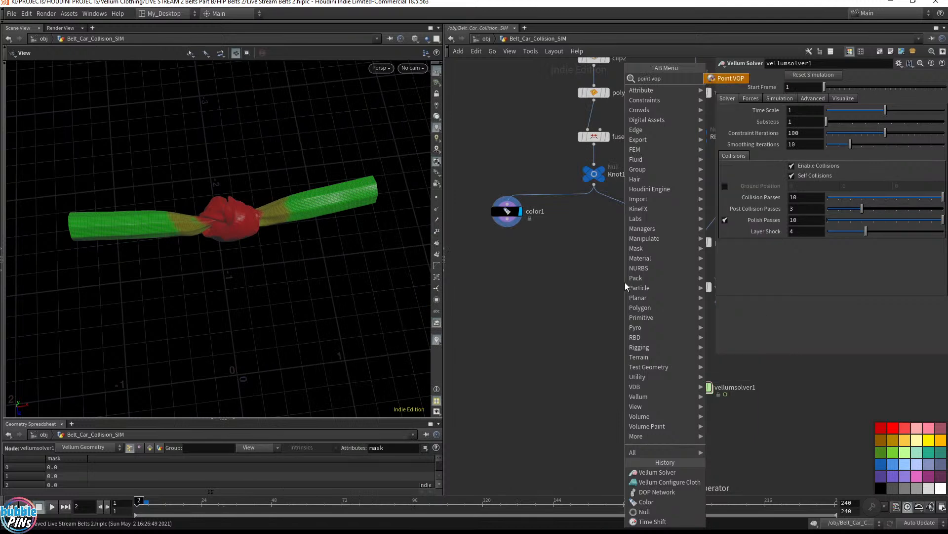
key("Return")
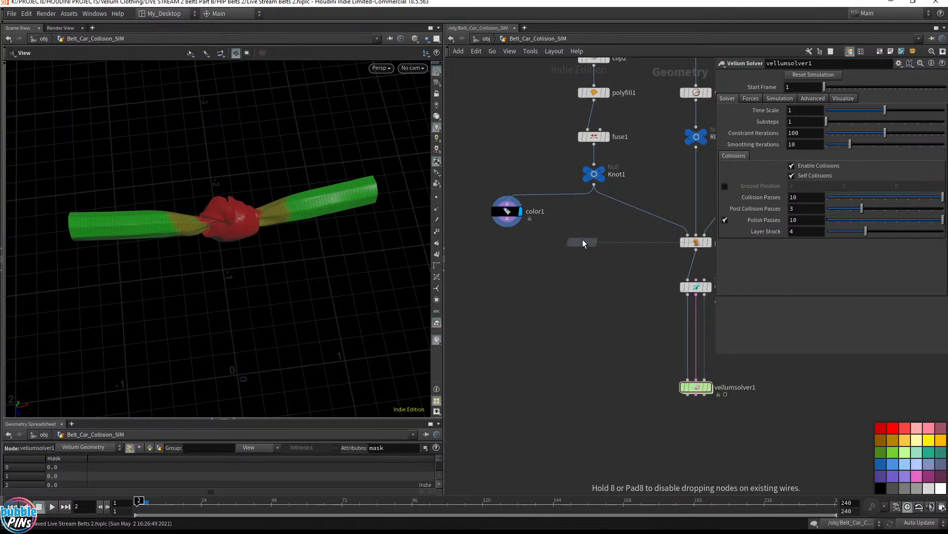
left_click(592, 212)
key("h")
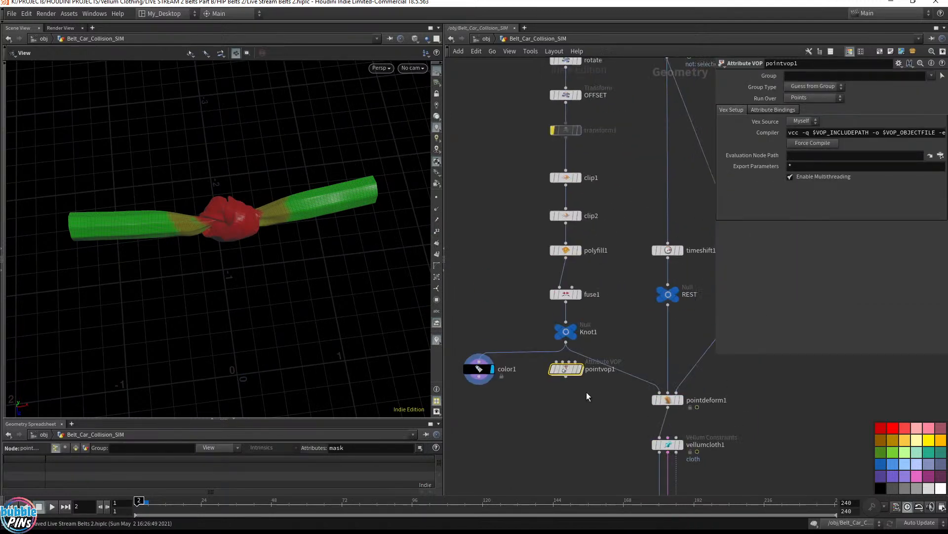
key("ctrl+s")
- Move the Knot1 node chain up, then wire pointvop1 between Knot1 and pointdeform1 and display it
left_click_drag(554, 169, 571, 261)
scroll(571, 342, "up", 5)
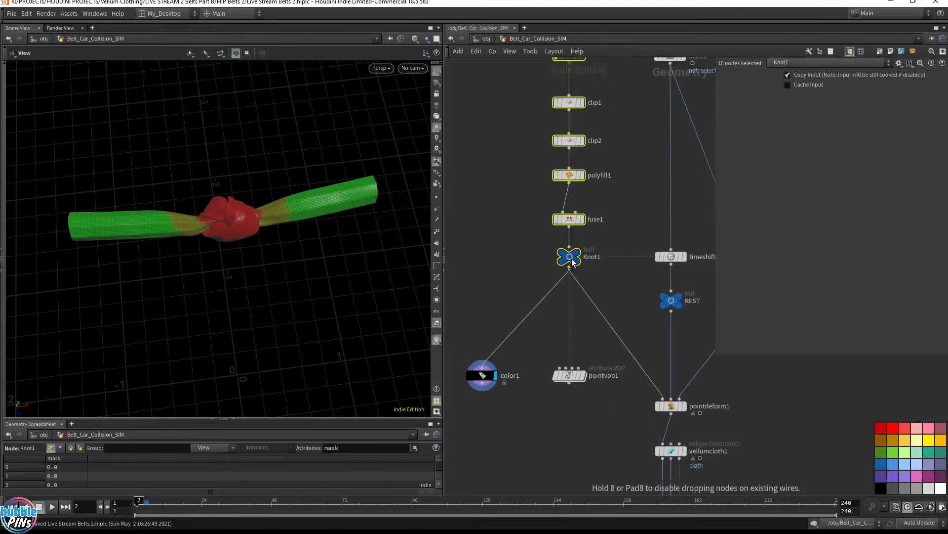
left_click(573, 319)
left_click_drag(570, 374, 570, 327)
left_click(584, 334)
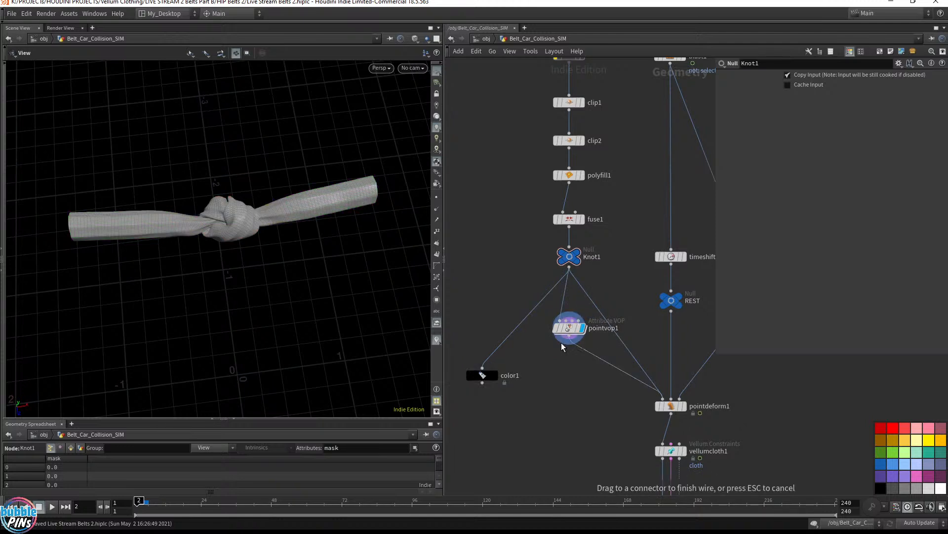
- Open the network inside pointvop1, widen the network area and place the output node level with geometryvopglobal1
double_click(572, 328)
middle_click_drag(674, 272, 571, 351)
scroll(571, 351, "down", 3)
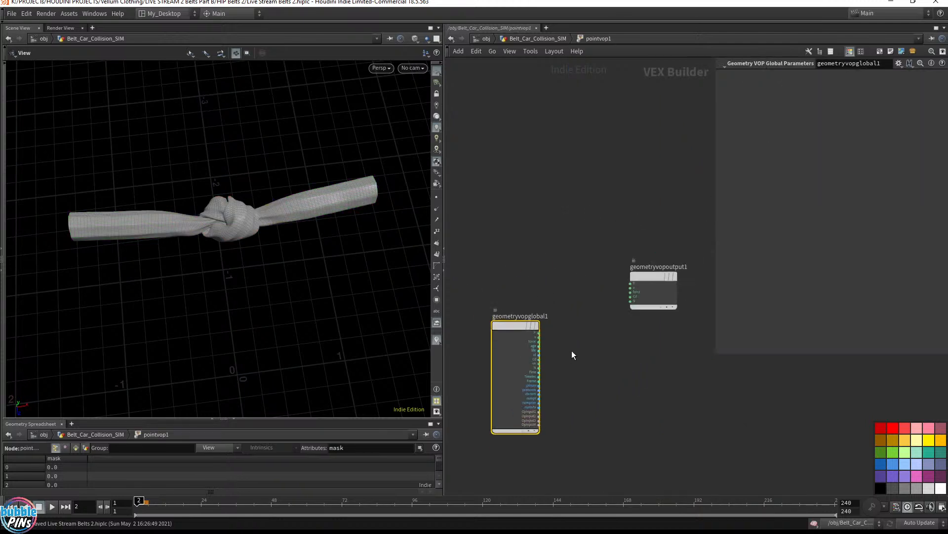
left_click_drag(443, 235, 388, 243)
left_click_drag(601, 297, 605, 331)
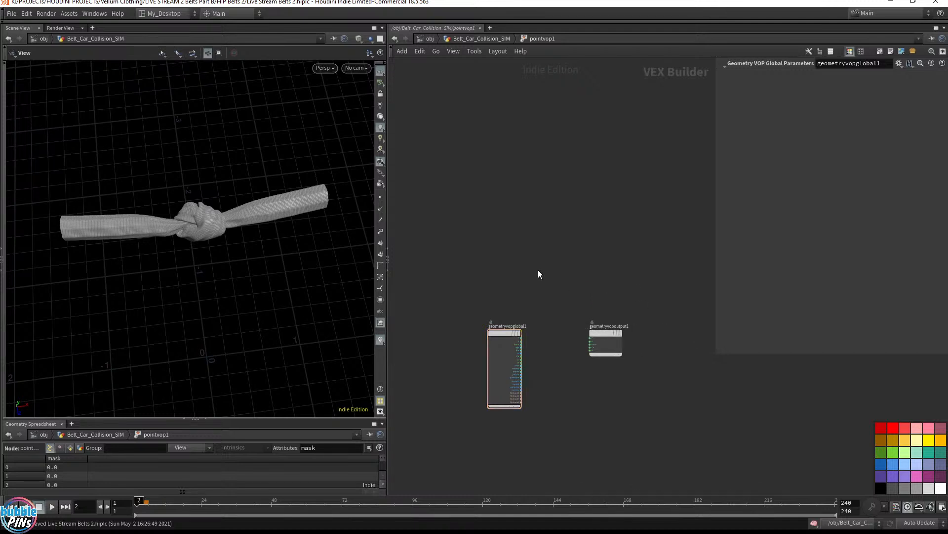
- Add a Bind node inside pointvop1 and place it above geometryvopglobal1
key("Tab")
type("bind")
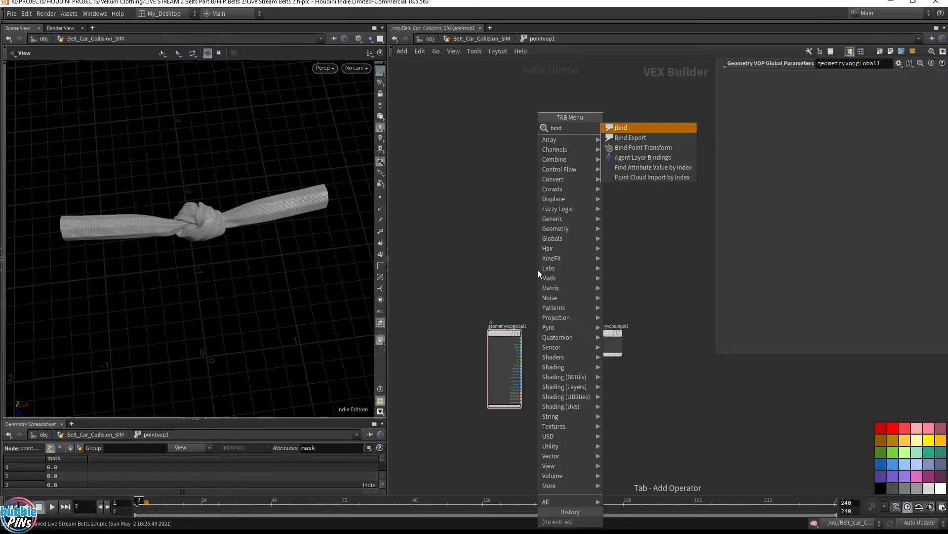
key("Return")
left_click(517, 295)
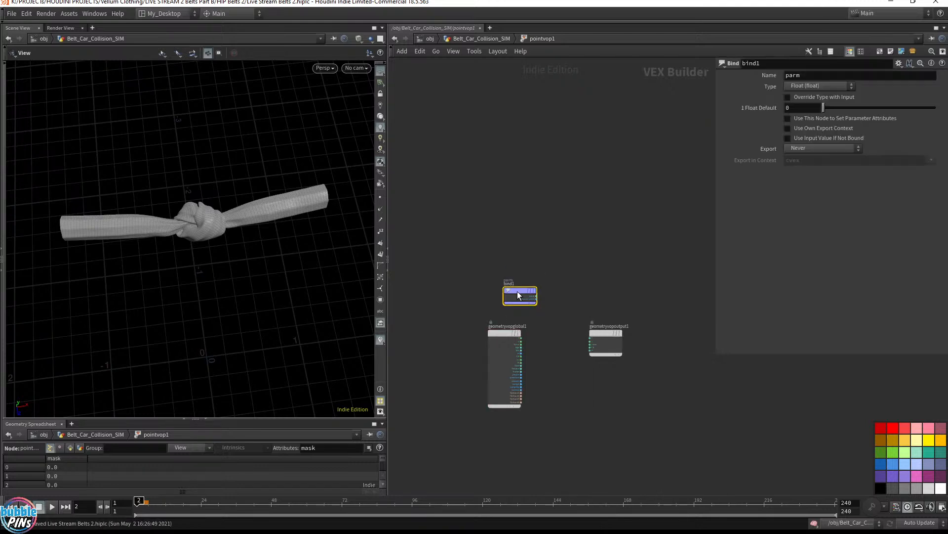
scroll(535, 280, "up", 4)
middle_click_drag(572, 276, 572, 227)
left_click_drag(492, 254, 469, 253)
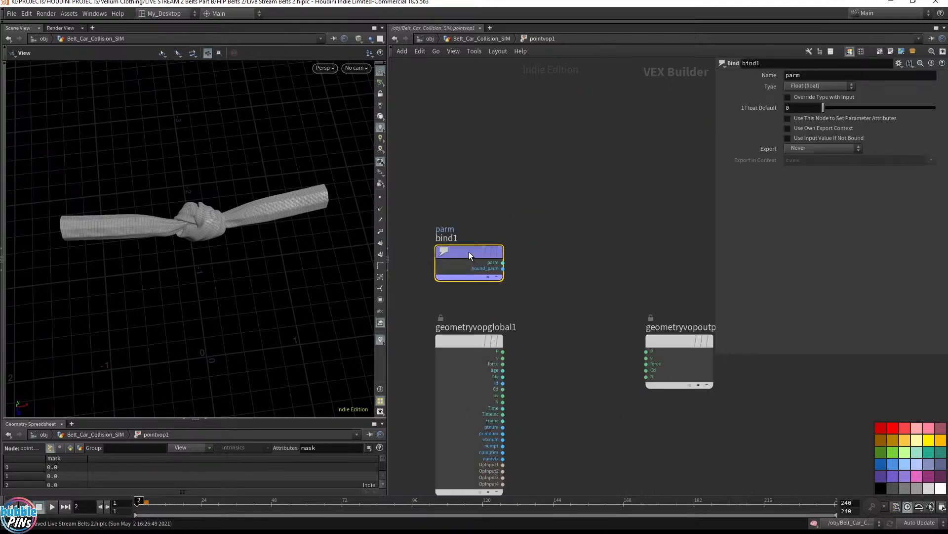
- Set the Bind node's attribute name to mask
key("Tab")
type("bind")
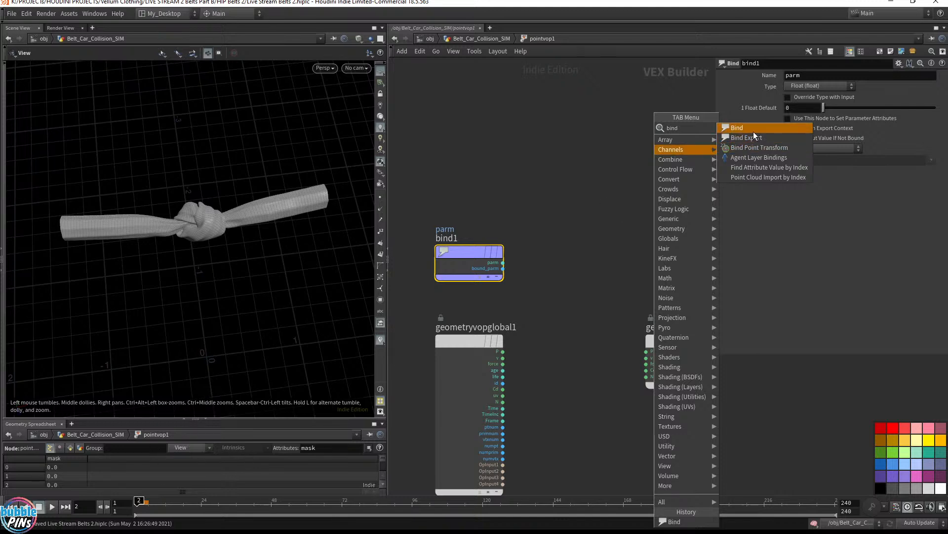
left_click(575, 216)
left_click_drag(818, 75, 734, 65)
type("mask")
key("Return")
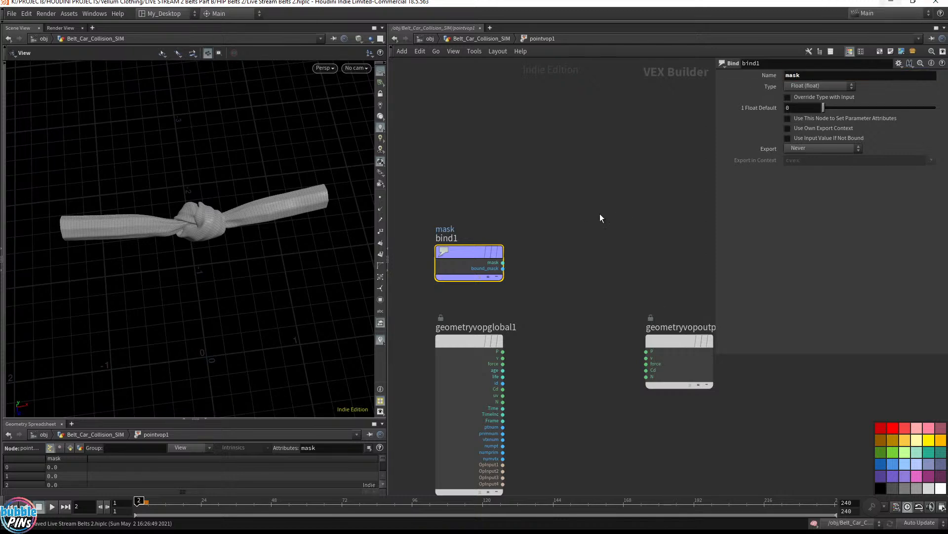
- Back in the geometry network, feed a duplicate of color1 from pointvop1 and set its ramp attribute to knot
key("u")
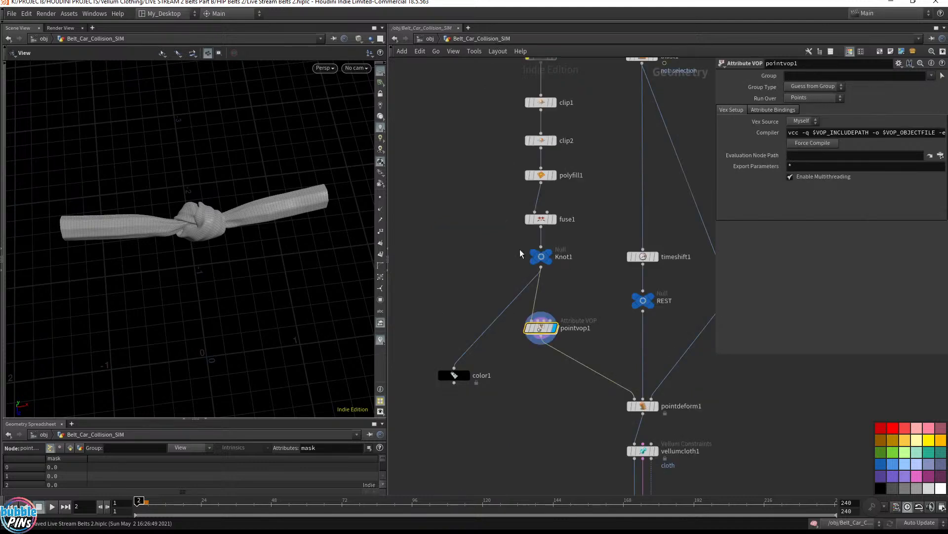
left_click_drag(541, 341, 475, 377)
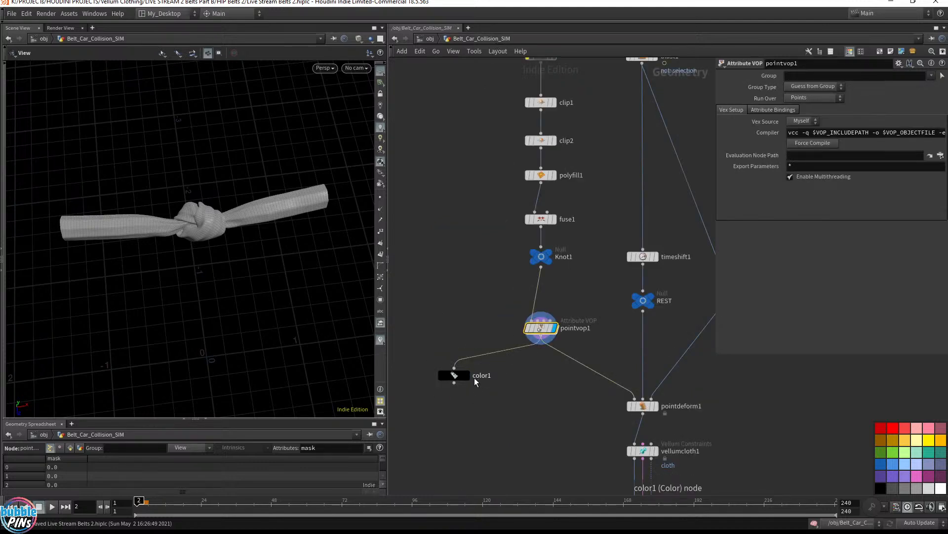
left_click(468, 378)
key("ctrl+z")
mouse_move(455, 376)
left_mouse_down()
mouse_move(458, 308)
mouse_move(458, 380)
left_mouse_up()
left_click_drag(541, 335, 457, 370)
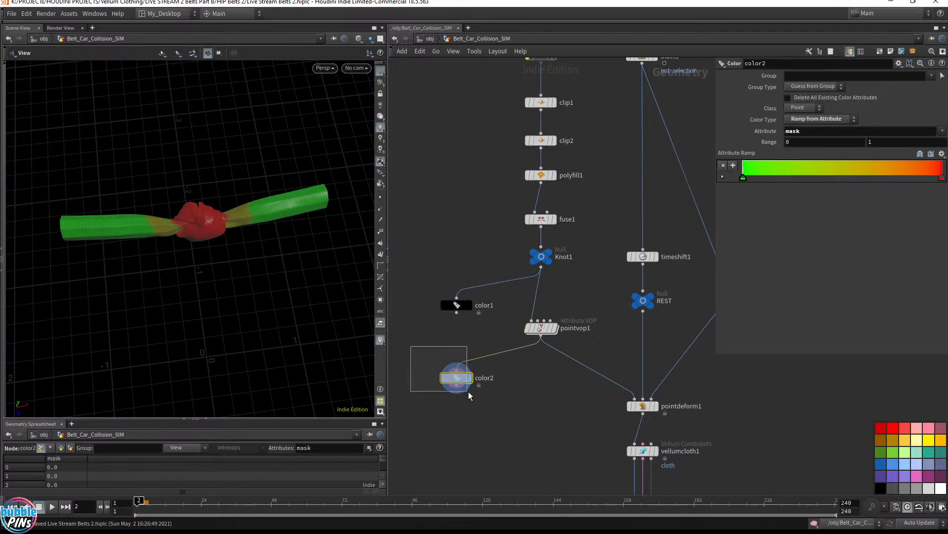
left_click_drag(802, 132, 756, 126)
type("knot")
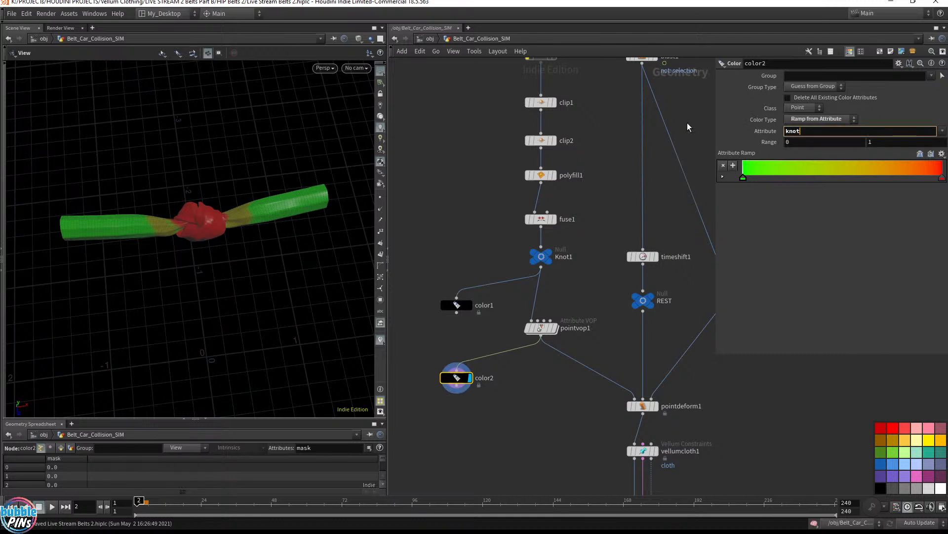
- Inside pointvop1, feed the mask bind into a new Fit Range node with its destination minimum set to 0.4
key("Return")
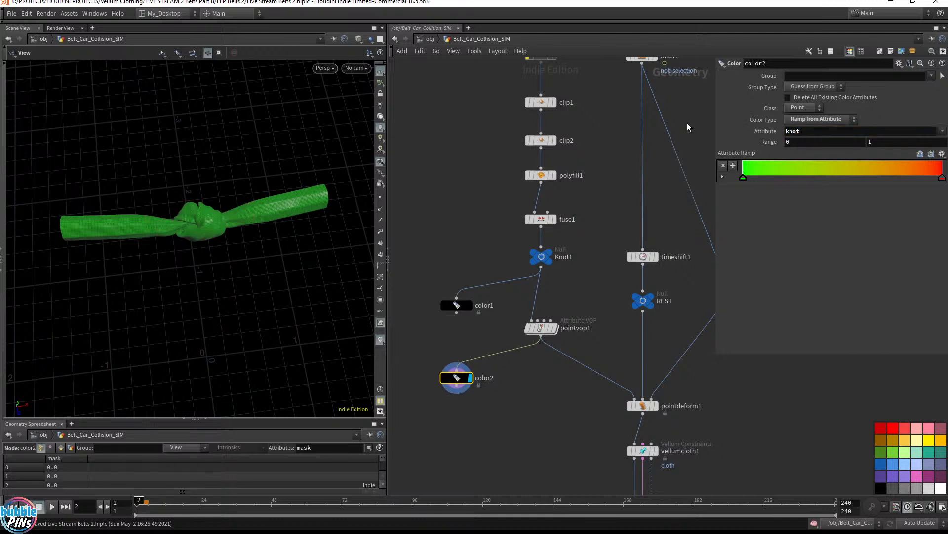
double_click(541, 328)
left_click_drag(503, 262, 583, 226)
type("fit")
key("Return")
left_click(573, 251)
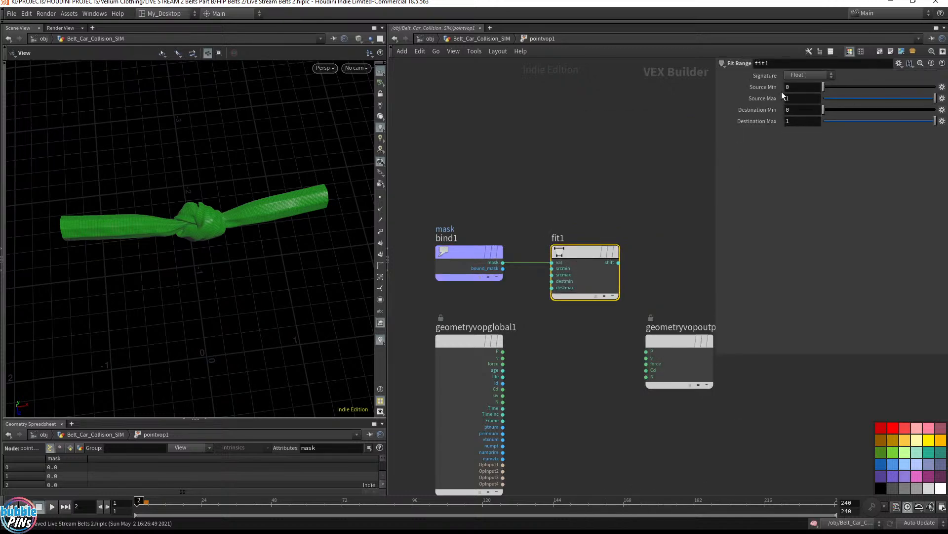
left_click(801, 112)
type(".4")
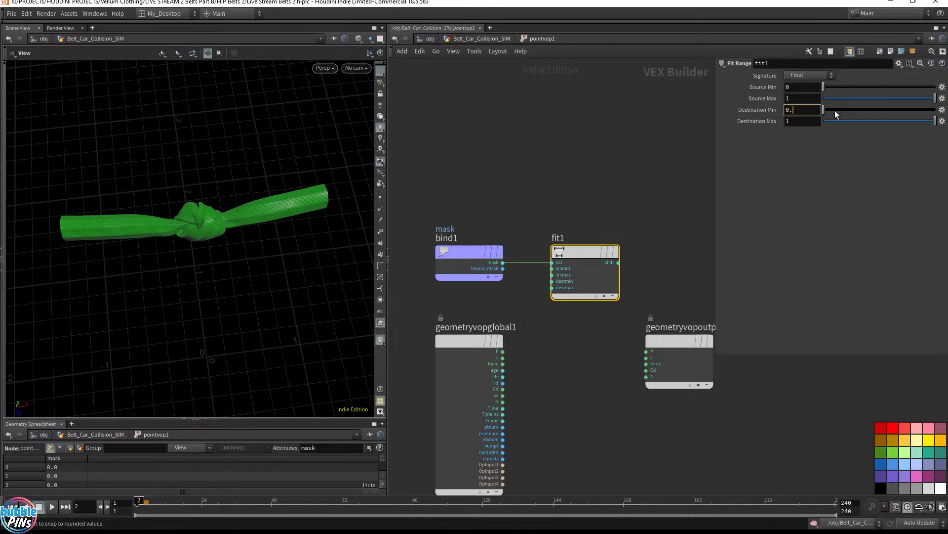
key("Return")
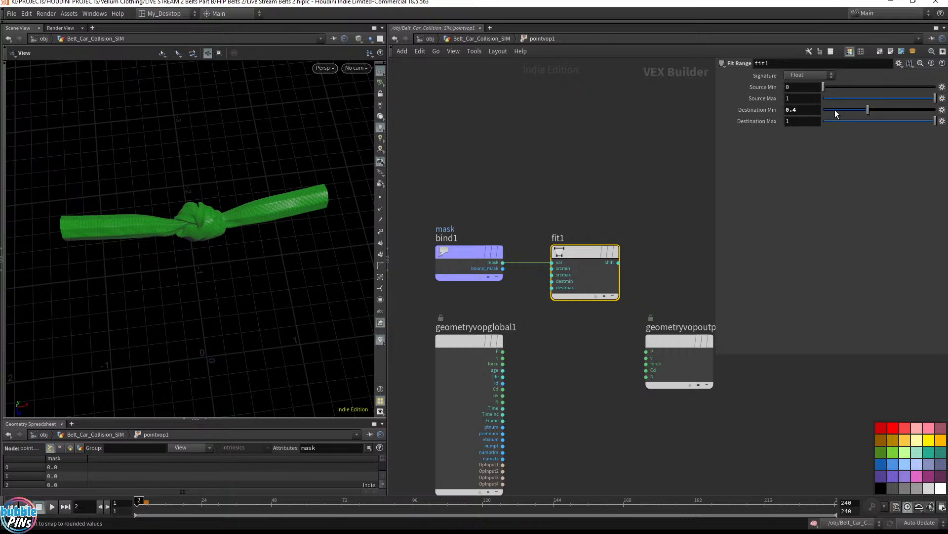
- Connect a second Bind node to fit1's output and align it beside fit1 above the output node
left_click(618, 262)
key("Tab")
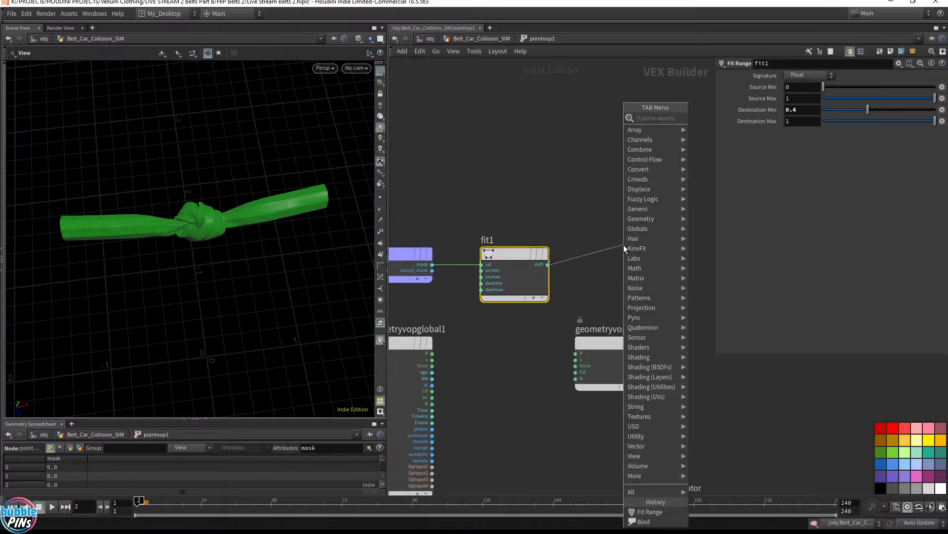
type("bind")
key("Down")
key("Return")
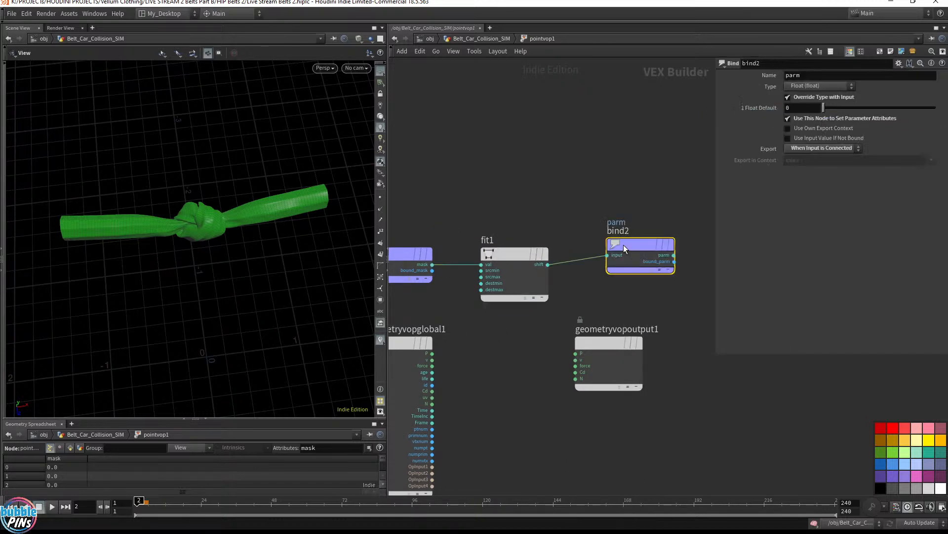
left_click(599, 250)
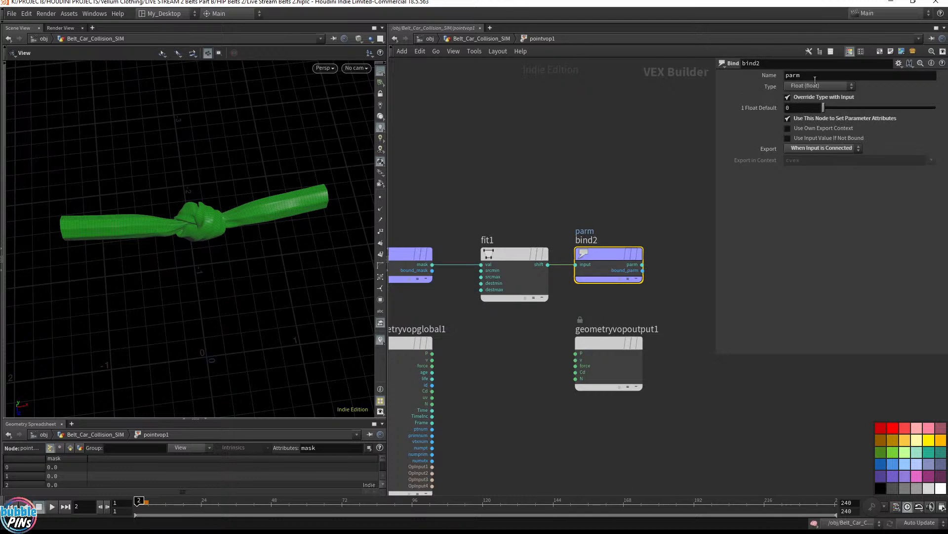
- Name the second Bind node's attribute stiffness and save the scene
left_click_drag(810, 75, 721, 72)
type("stiffness")
key("Return")
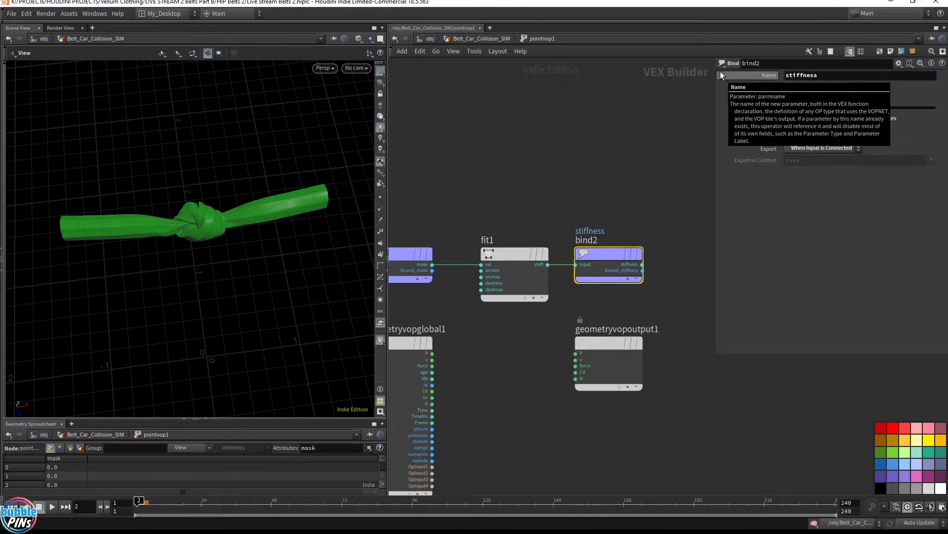
key("ctrl+s")
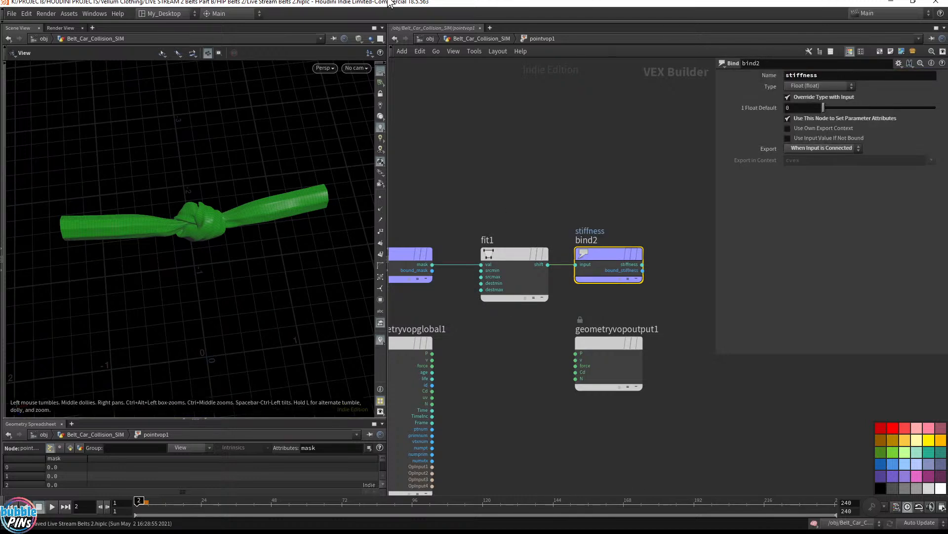
- Return to the geometry network and set color2's ramp attribute to stiffness
left_click(496, 42)
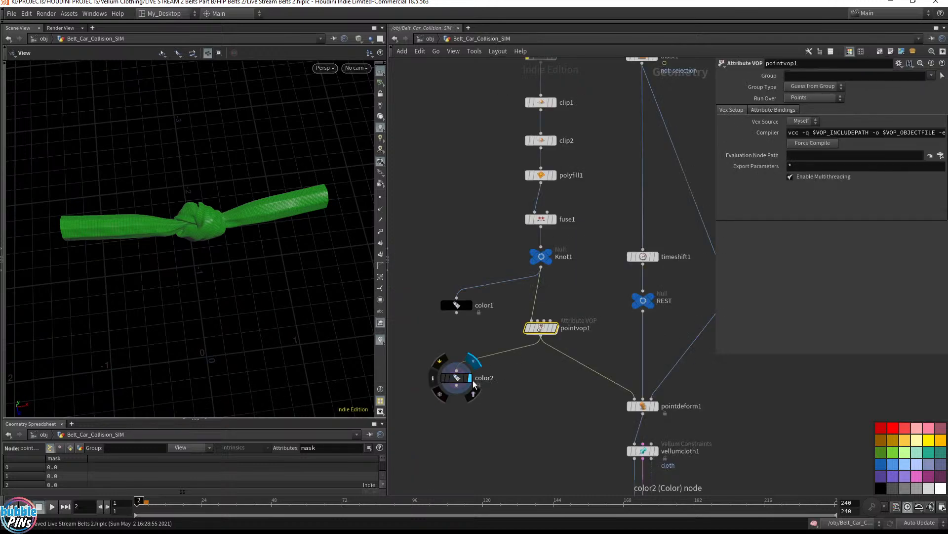
double_click(542, 328)
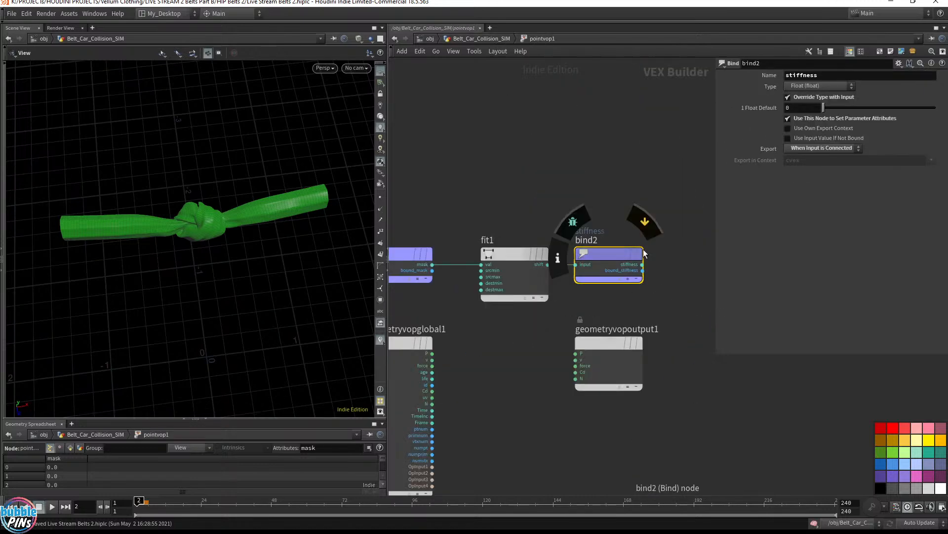
left_click(471, 38)
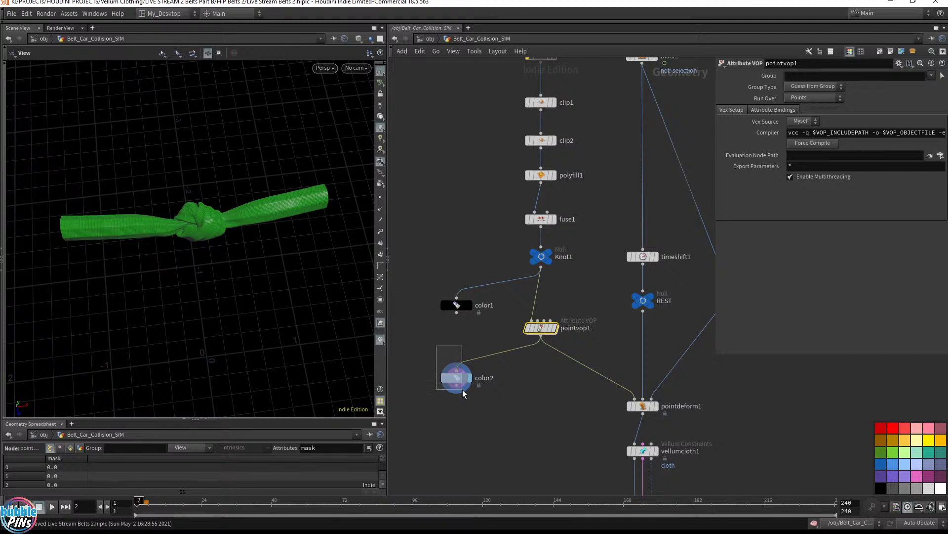
left_click_drag(463, 389, 463, 389)
left_click(820, 131)
type("stiffness")
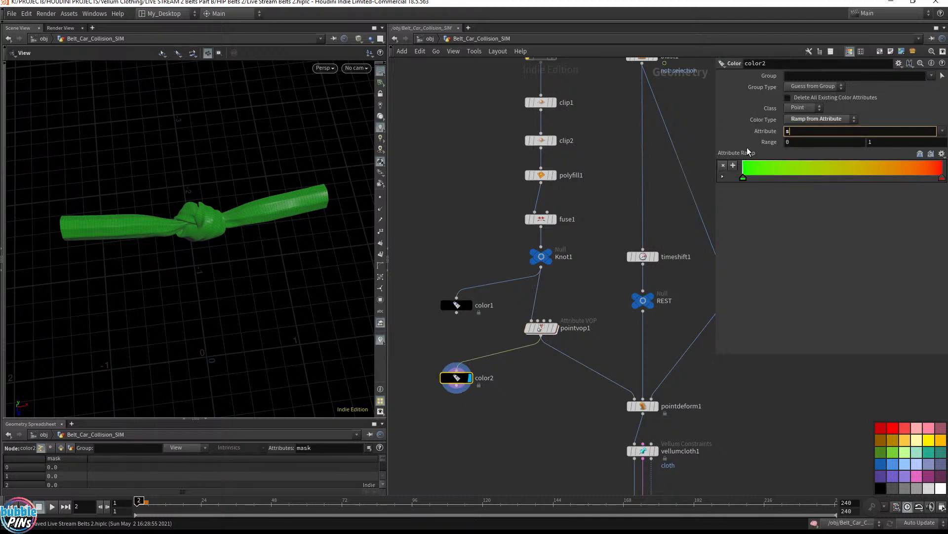
key("Return")
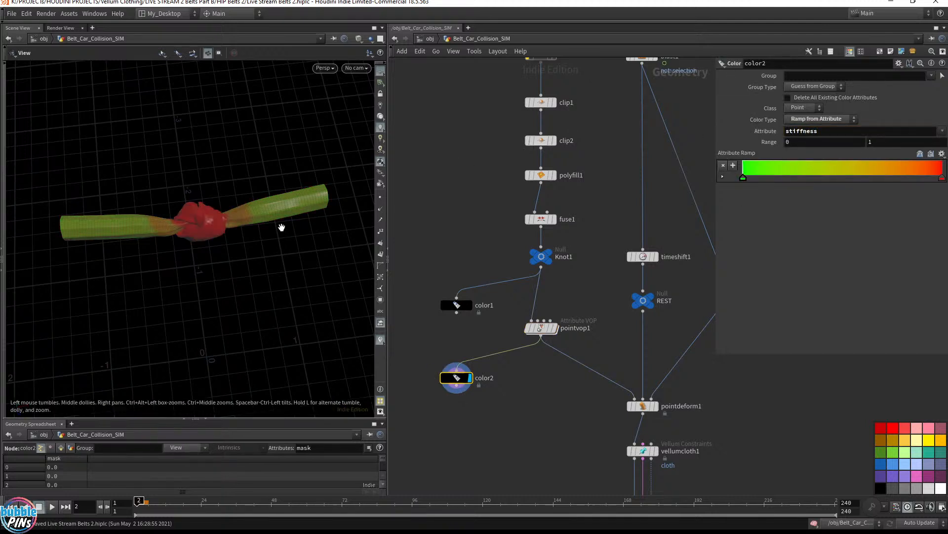
- Compare the mask colouring of color1 with the stiffness colouring of color2 on the knotted belt
left_click_drag(280, 226, 283, 217)
scroll(310, 255, "up", 3)
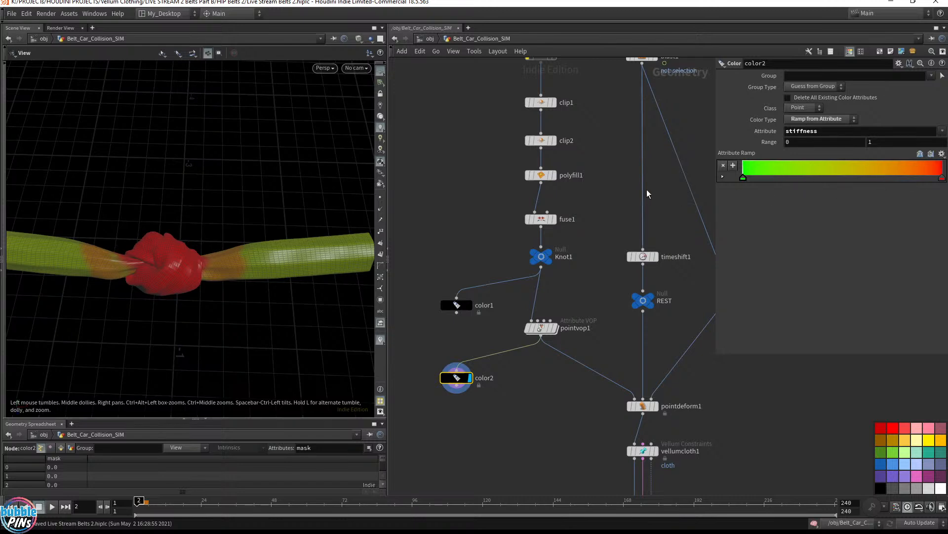
left_click(471, 306)
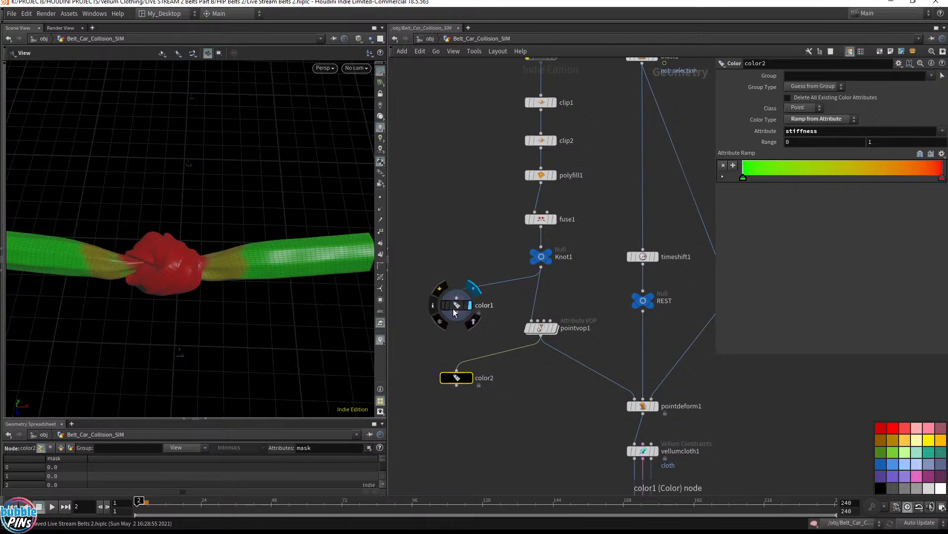
left_click(469, 378)
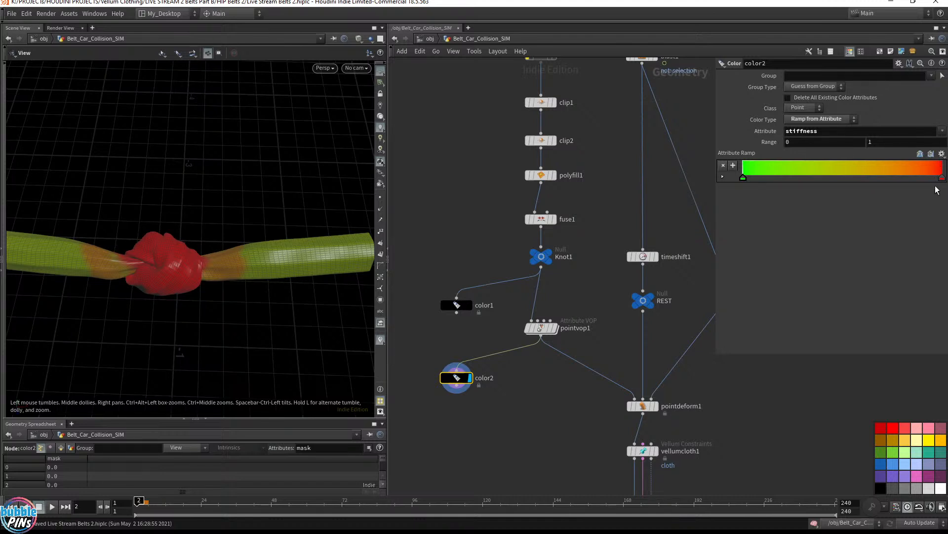
- Display vellumcloth1 and set its stretch stiffness attribute to stiffness
middle_click_drag(761, 440, 716, 310)
left_click(605, 322)
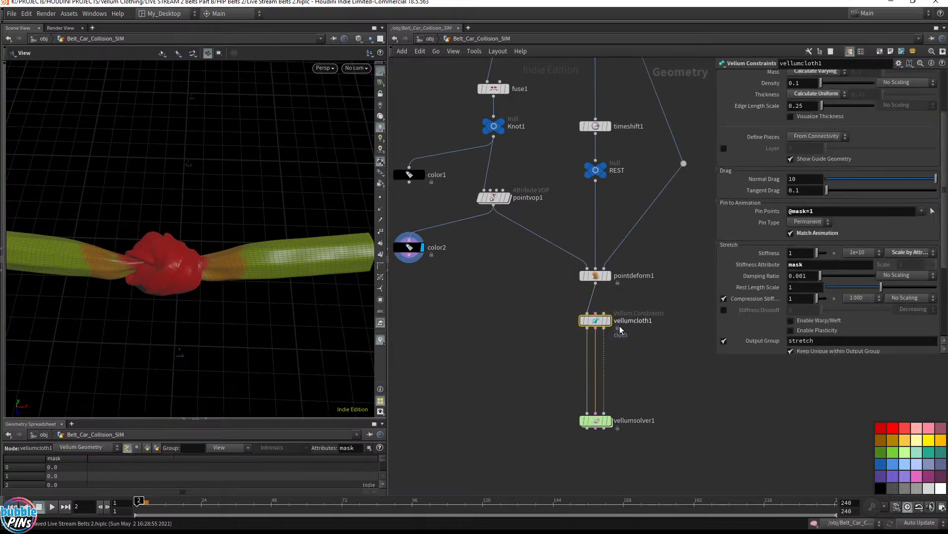
left_click(609, 321)
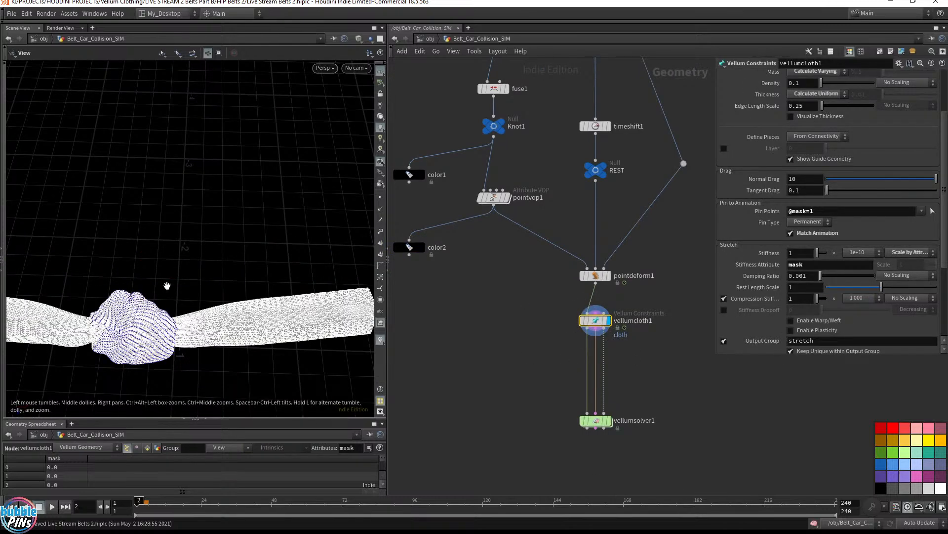
double_click(812, 269)
type("stiffness")
key("Return")
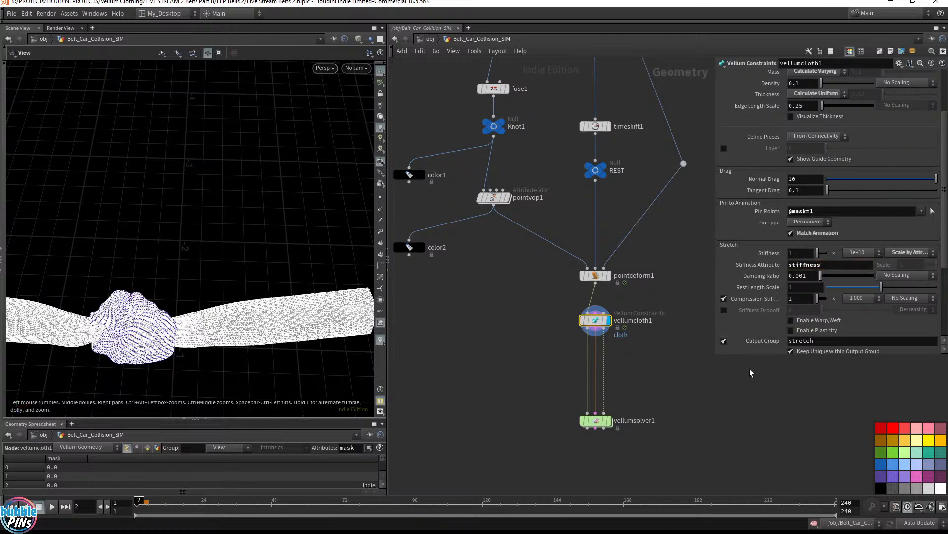
- Rewind to frame 1, save the scene and display vellumsolver1
key("h")
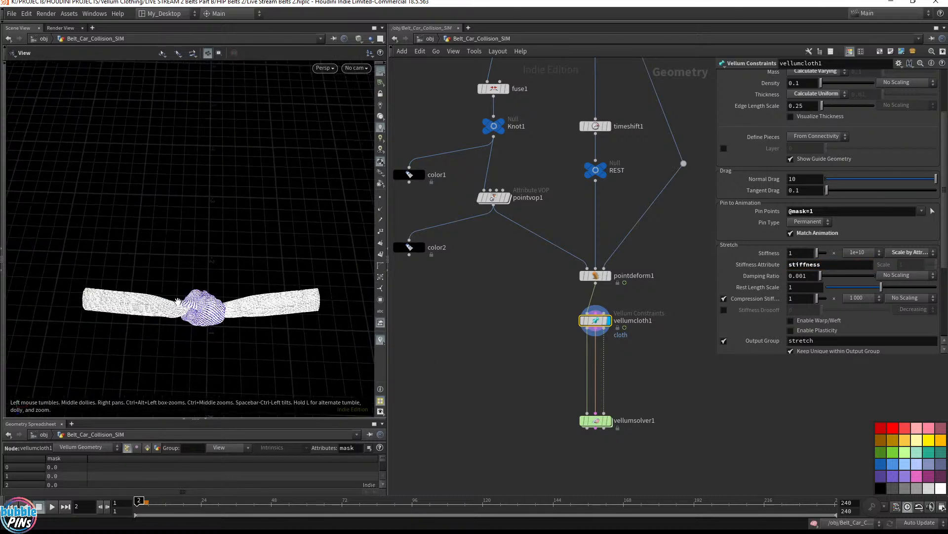
key("ctrl+Up")
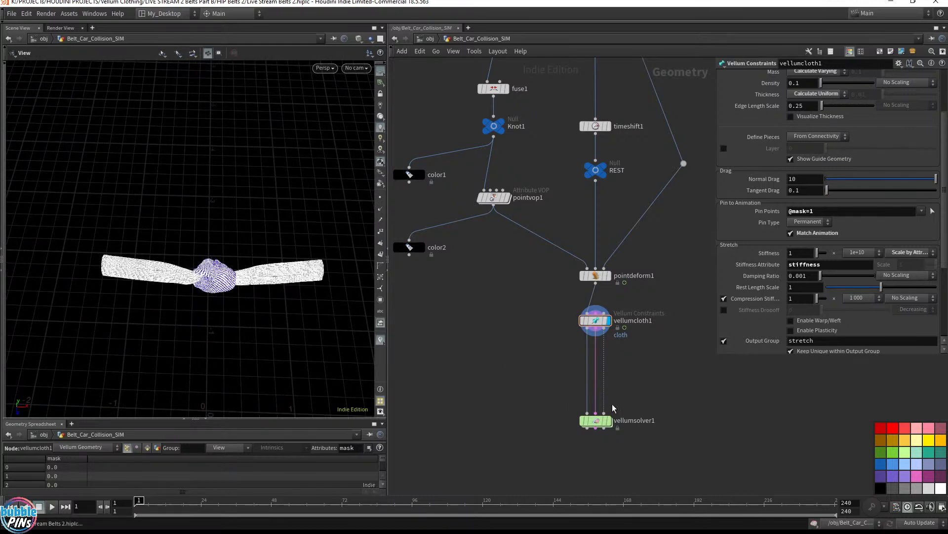
key("ctrl+s")
left_click(610, 421)
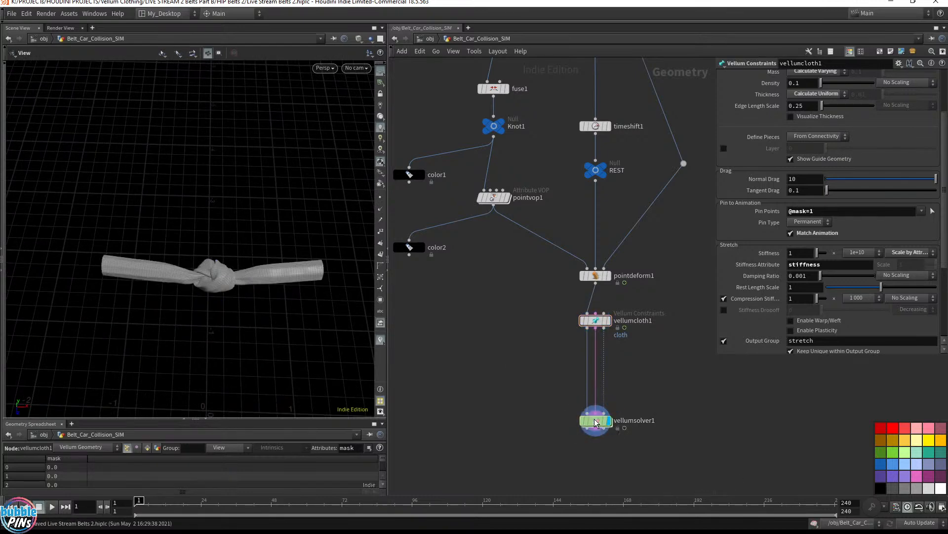
left_click(603, 423)
- Check vellumcloth1's stiffness attribute against the stiffness colouring shown by color2
left_click(595, 320)
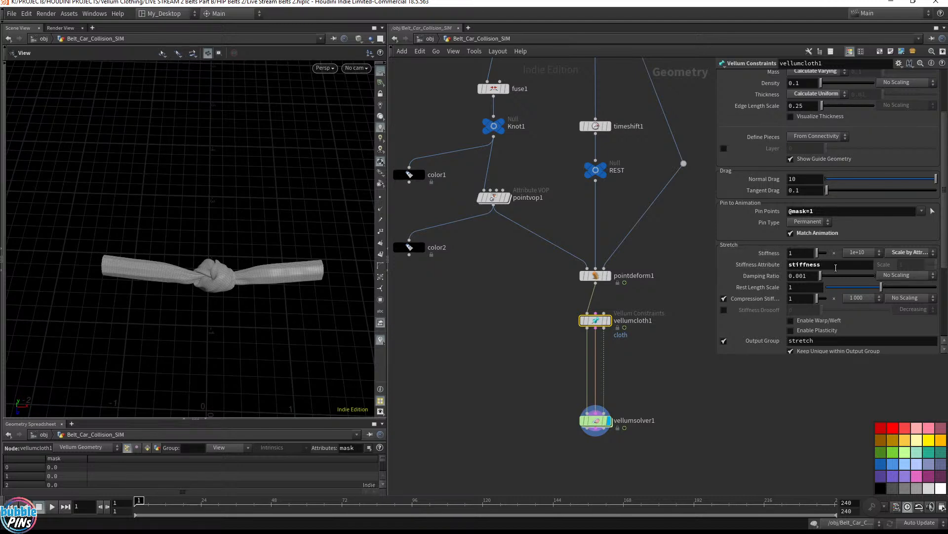
double_click(836, 267)
left_click(747, 454)
left_click(422, 248)
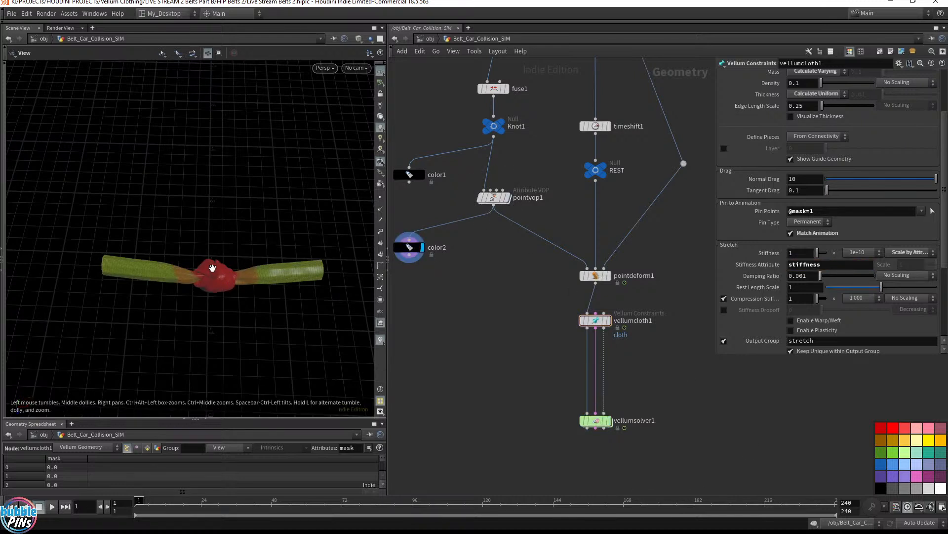
- Display vellumsolver1, play the simulation to frame 10 and inspect the knot up close
left_click(610, 422)
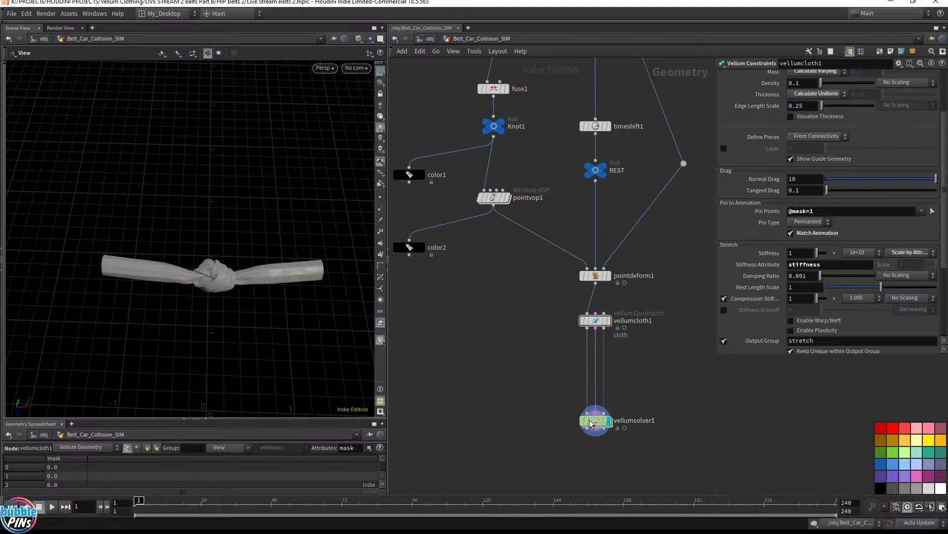
left_click(600, 423)
middle_click_drag(283, 242, 76, 297)
key("Up")
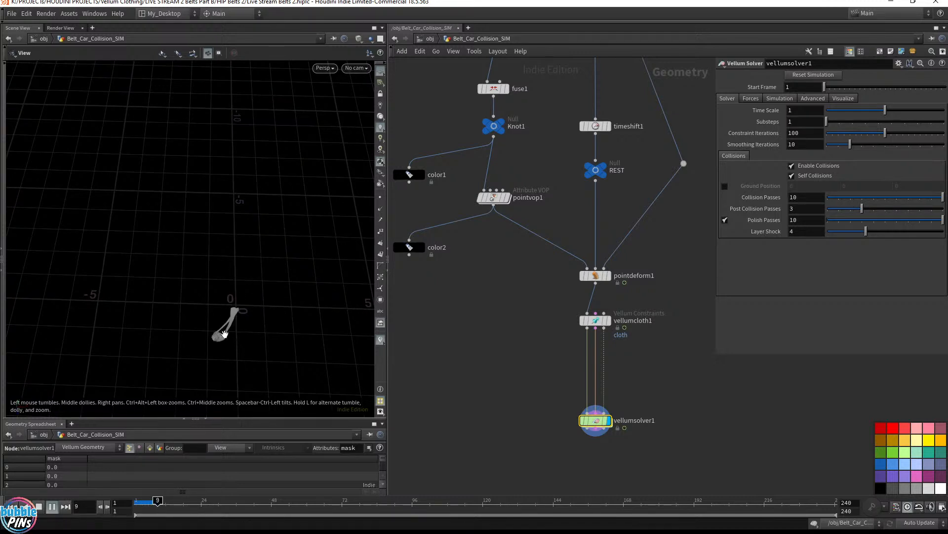
key("Escape")
left_click_drag(226, 354, 176, 326)
middle_click_drag(176, 326, 395, 278)
left_click_drag(249, 220, 236, 245)
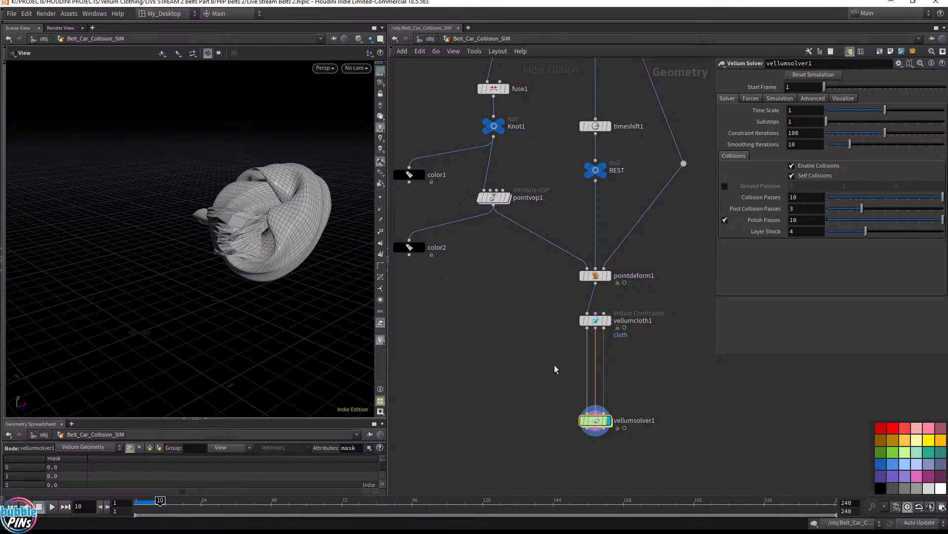
- Rewind to frame 1 and set vellumcloth1's stretch stiffness to 3
key("ctrl+Up")
left_click_drag(556, 336, 642, 293)
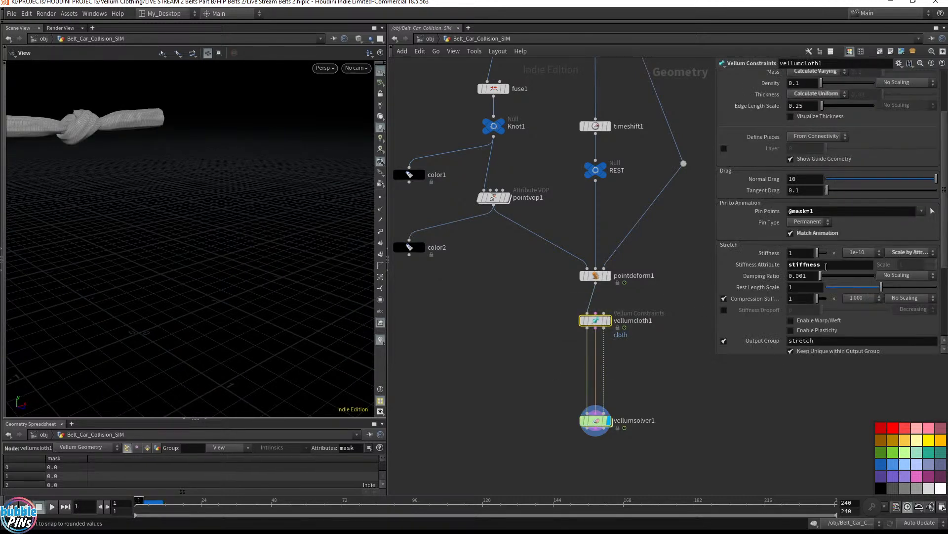
left_click(800, 252)
type("3")
key("Return")
- Set the multiplier of vellumcloth1's bend stiffness to 100 and save the scene
left_click_drag(741, 354, 742, 429)
scroll(773, 290, "down", 4)
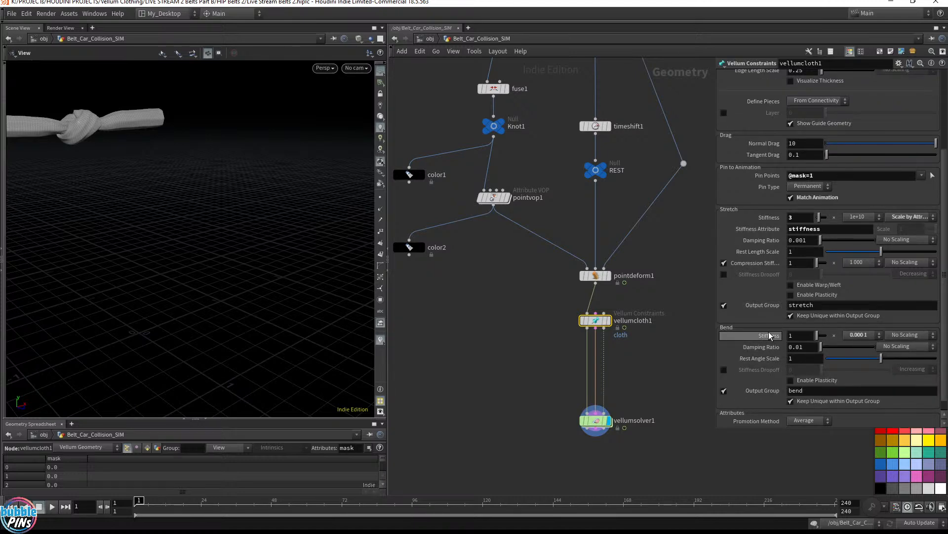
left_click(862, 337)
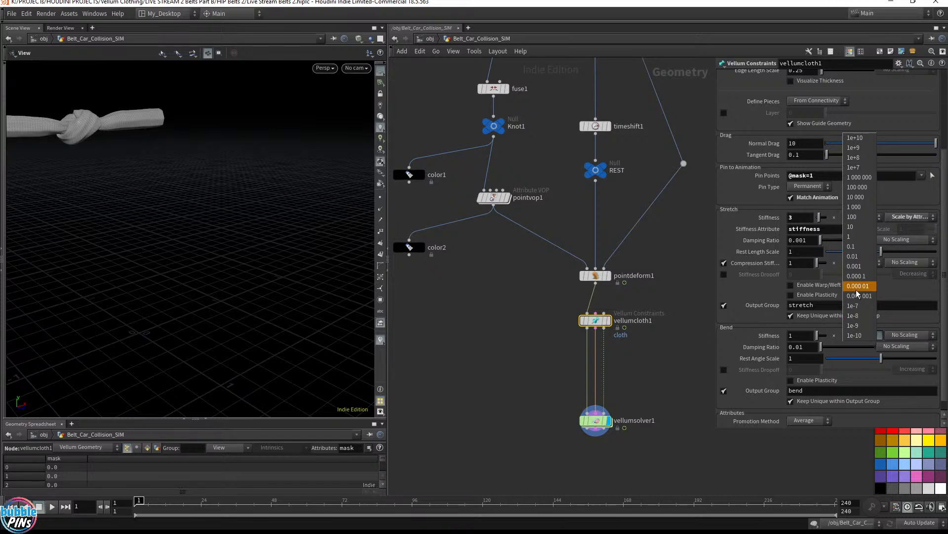
left_click(868, 217)
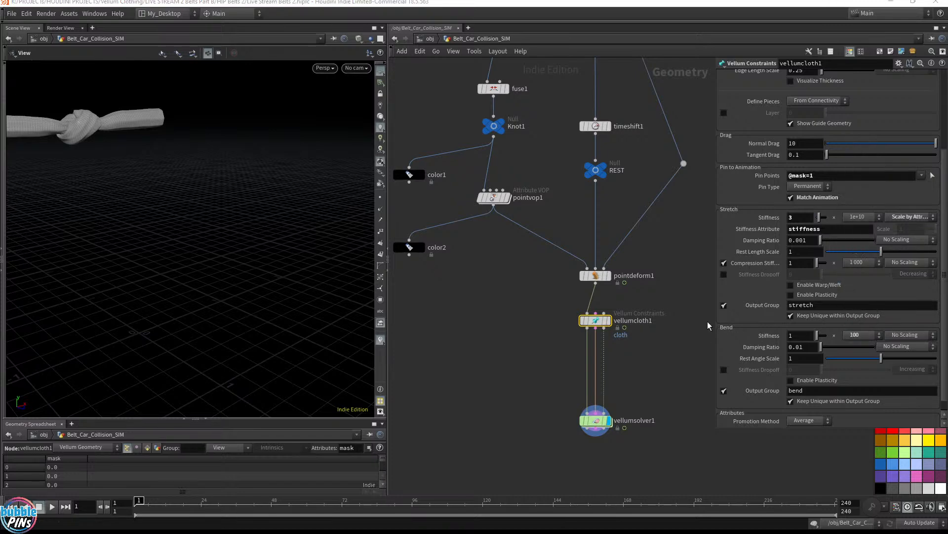
key("ctrl+s")
- Play the simulation to frame 12 with the stiffer cloth settings and examine the knot from several angles
key("Up")
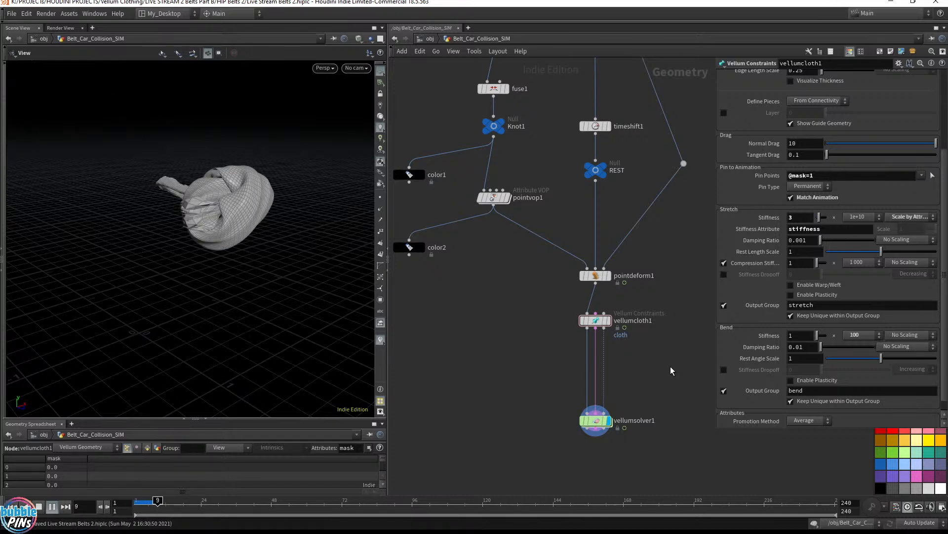
key("Escape")
left_click_drag(311, 248, 227, 245)
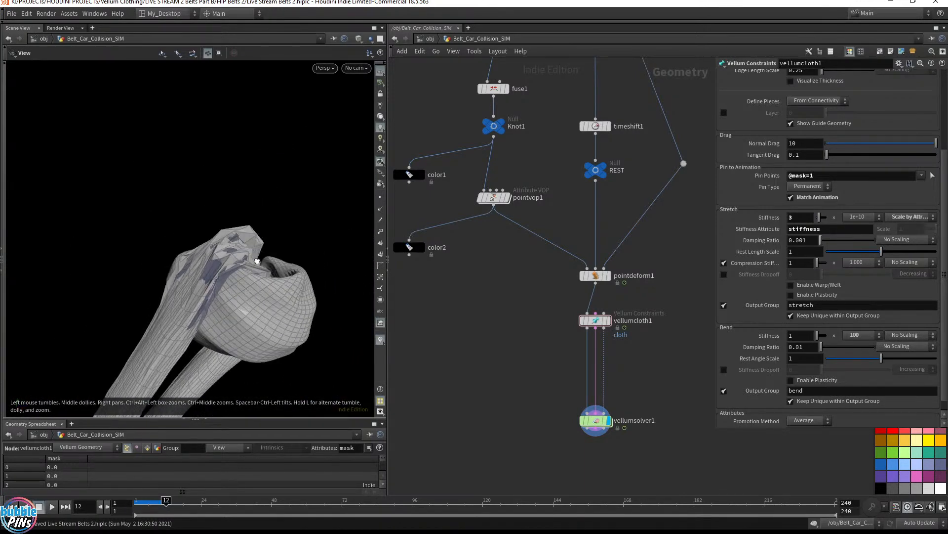
left_click_drag(220, 270, 245, 302)
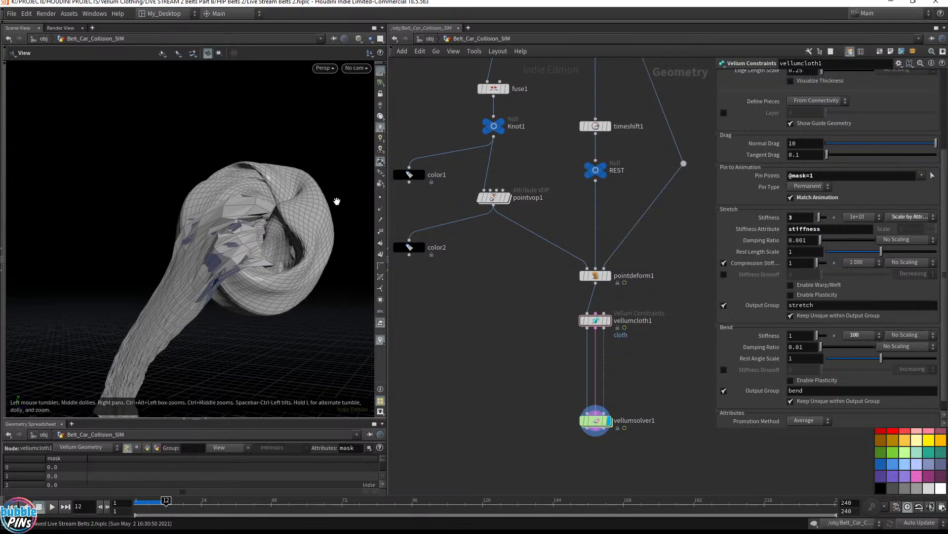
- Inspect the knot at frame 12 from several angles, save the scene, and move vellumsolver1 closer beneath vellumcloth1
left_click_drag(308, 247, 296, 246)
middle_click_drag(296, 245, 269, 247)
left_click_drag(268, 247, 228, 221)
middle_click_drag(228, 221, 330, 198)
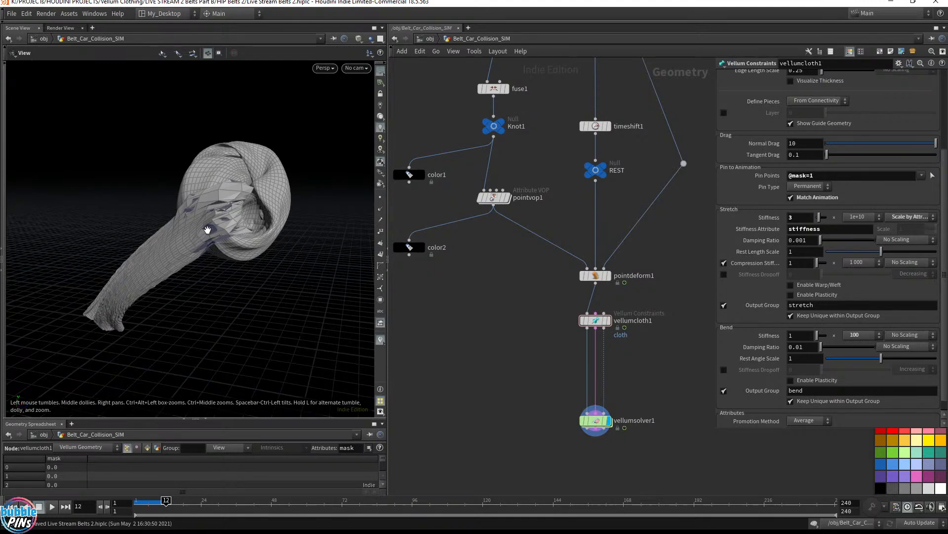
left_click_drag(240, 243, 341, 247)
middle_click_drag(545, 387, 551, 286)
key("ctrl+s")
left_click_drag(596, 324, 595, 274)
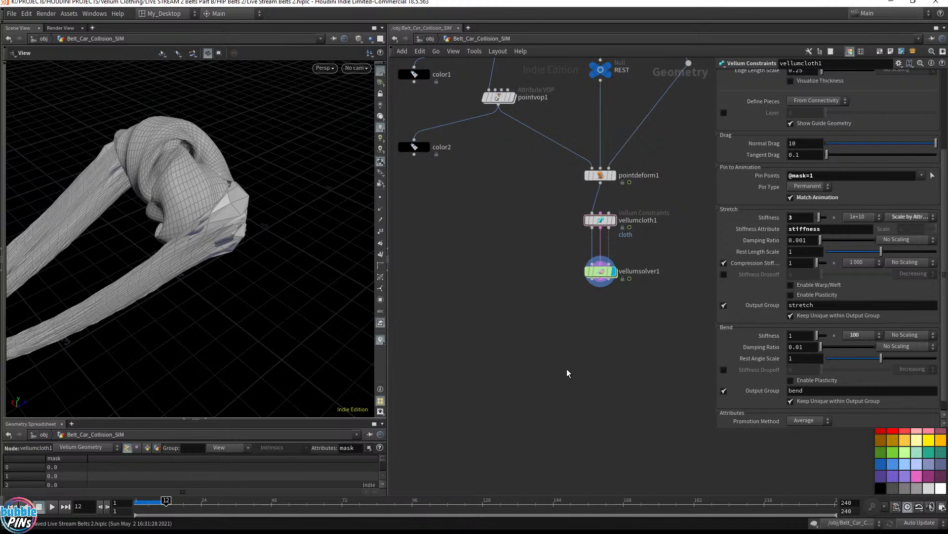
scroll(567, 362, "down", 2)
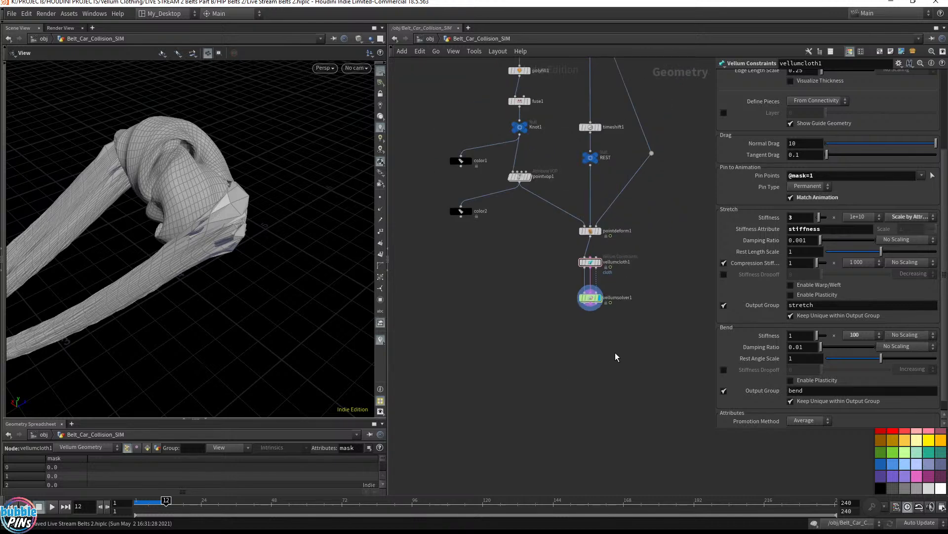
middle_click_drag(609, 331, 612, 350)
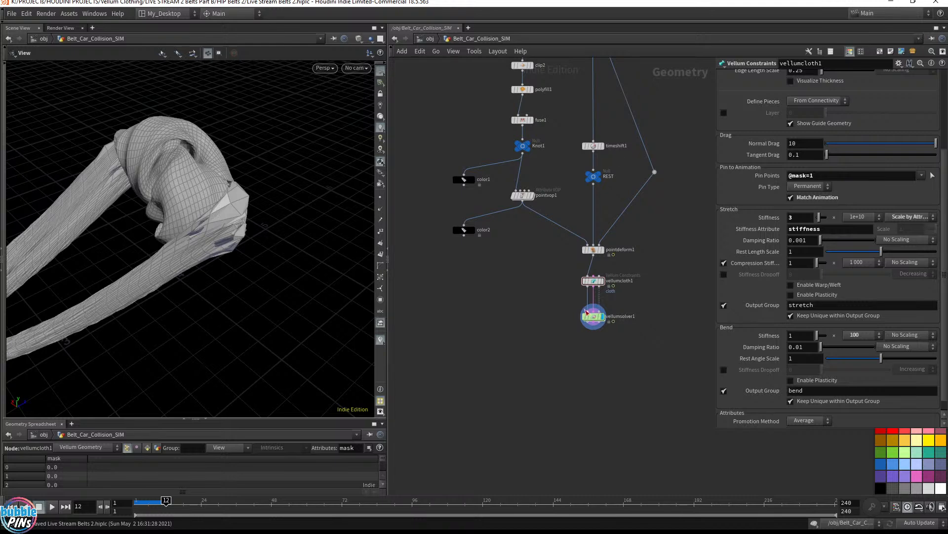
middle_click_drag(541, 261, 550, 299)
scroll(560, 274, "up", 4)
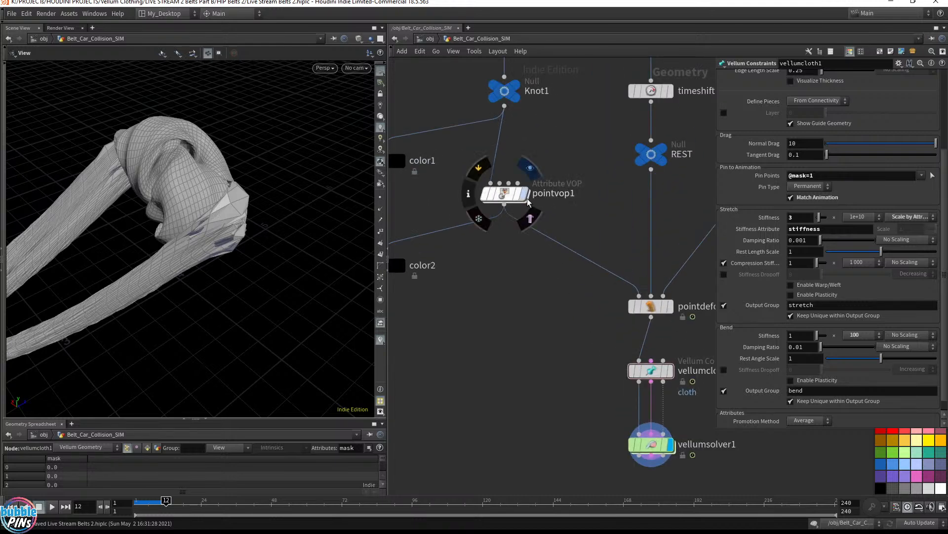
left_click(524, 194)
- Add a Vellum Post-Process node below vellumsolver1, wire it to the solver's outputs and display it
left_click(671, 444)
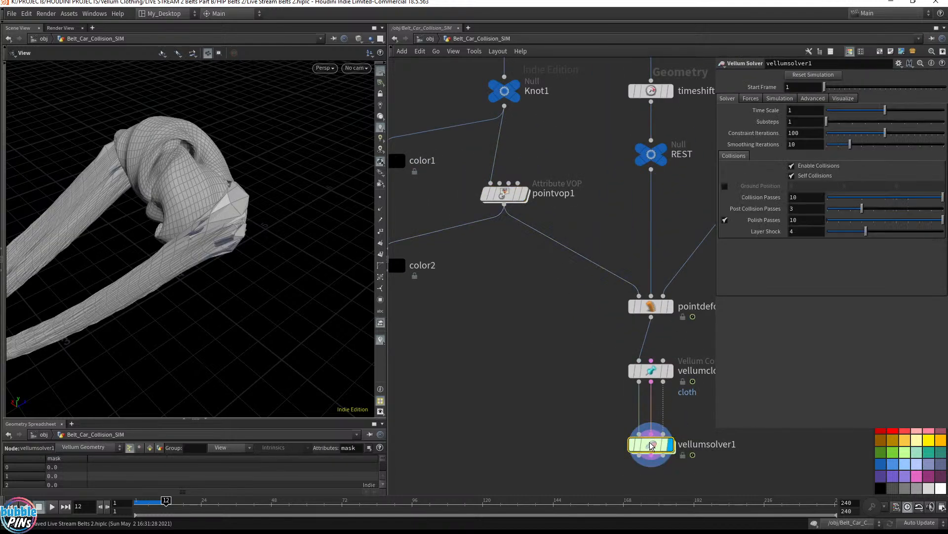
middle_click_drag(587, 438, 549, 247)
key("Tab")
type("vellum")
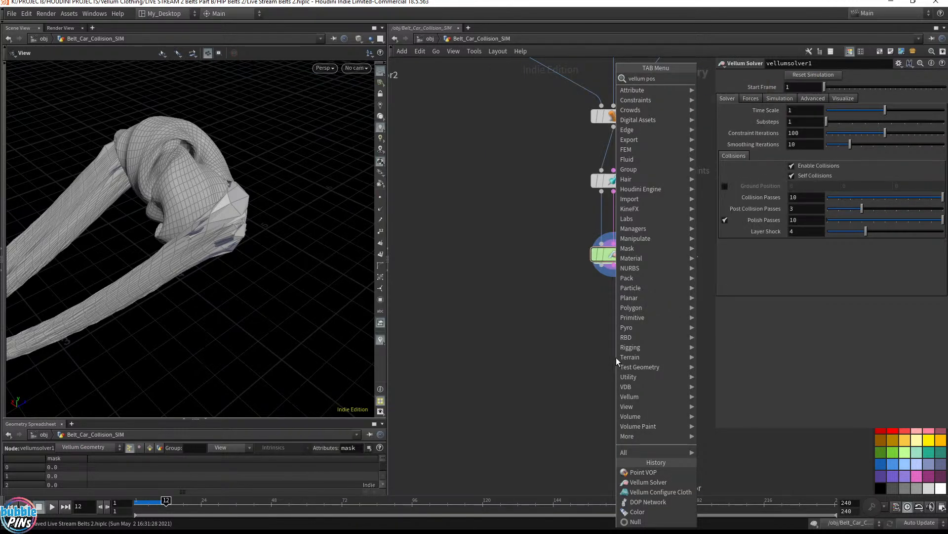
key("Return")
left_click(617, 299)
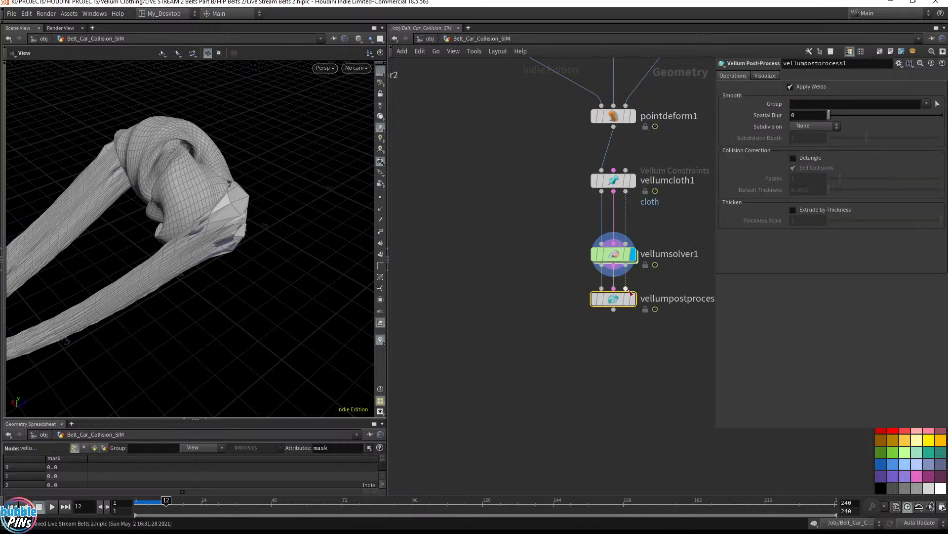
left_click_drag(628, 302, 628, 323)
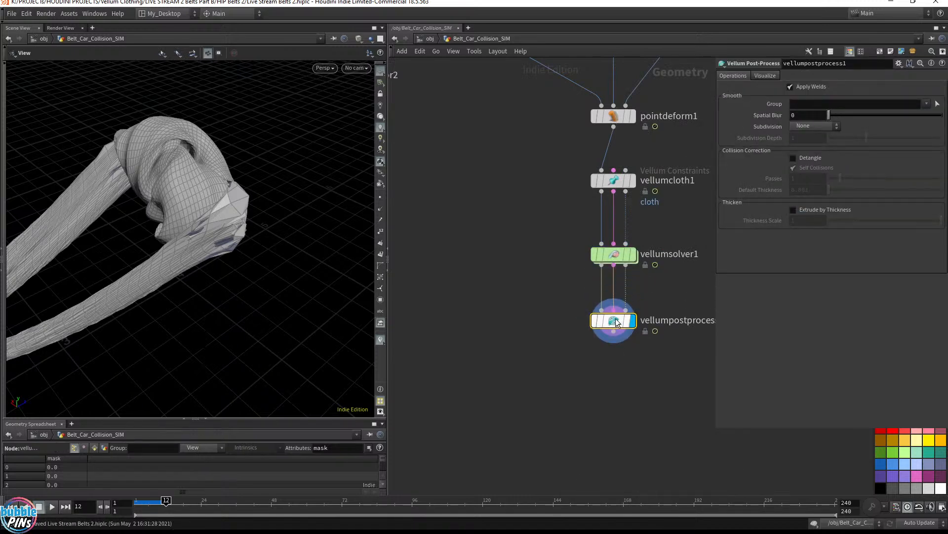
middle_click_drag(675, 300, 548, 301)
left_click_drag(586, 306, 428, 376)
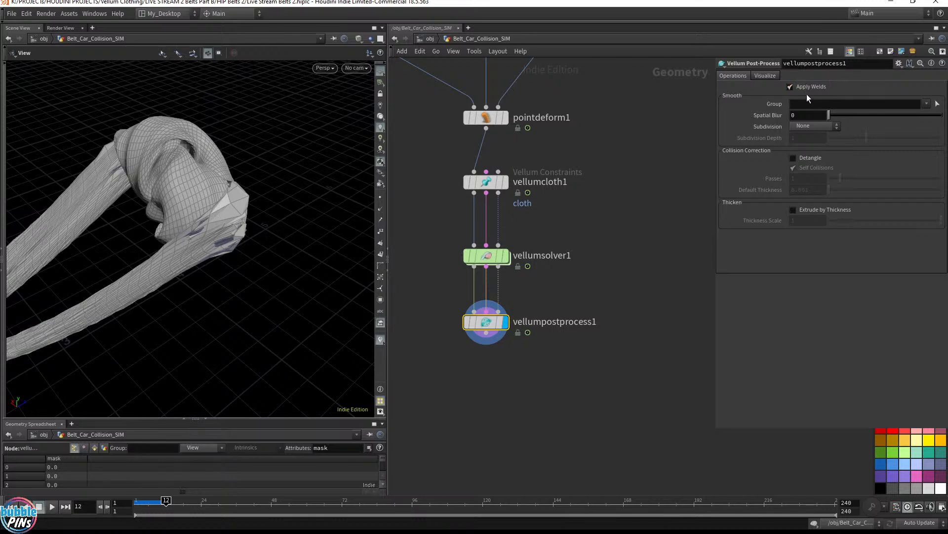
- Set vellumpostprocess1's subdivision to Catmull-Clark with a depth of 2 and inspect the smoothed knot
left_click(817, 126)
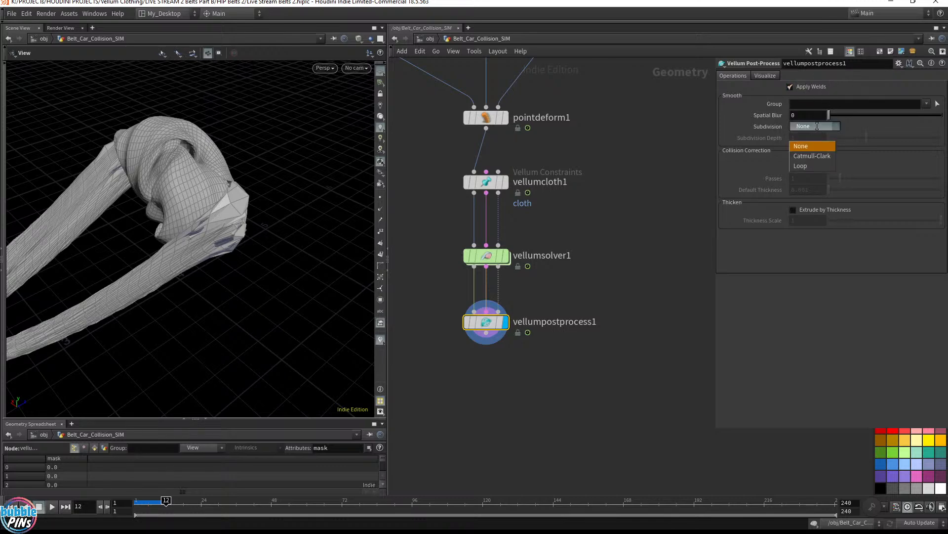
left_click(820, 156)
left_click(821, 138)
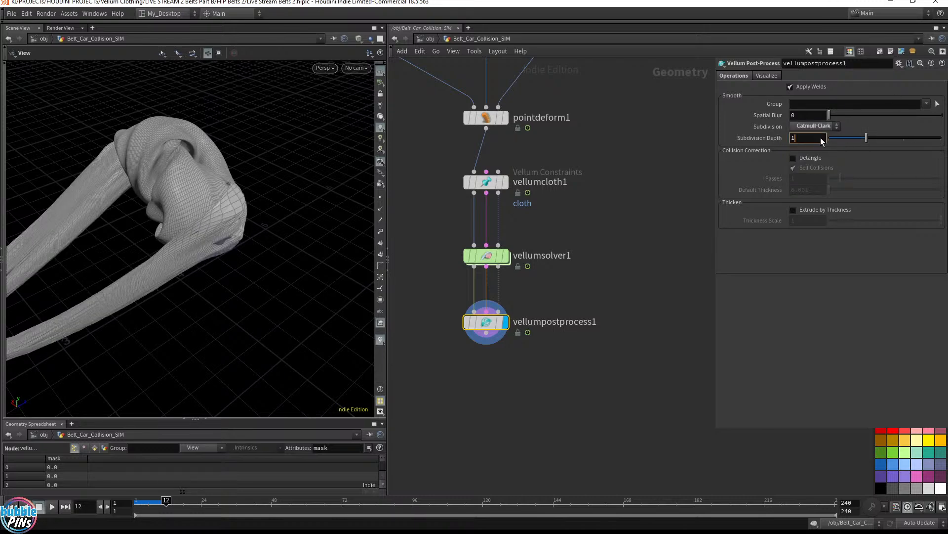
key("BackSpace")
type("2")
left_click_drag(247, 213, 159, 214)
left_click_drag(298, 153, 217, 218)
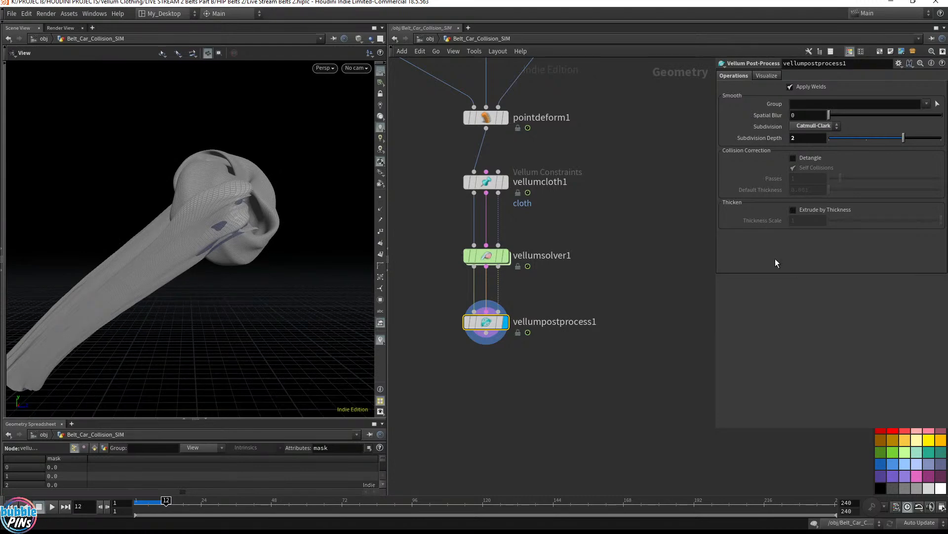
- Enable Detangle in vellumpostprocess1's collision correction and set its passes to 3
left_click(811, 159)
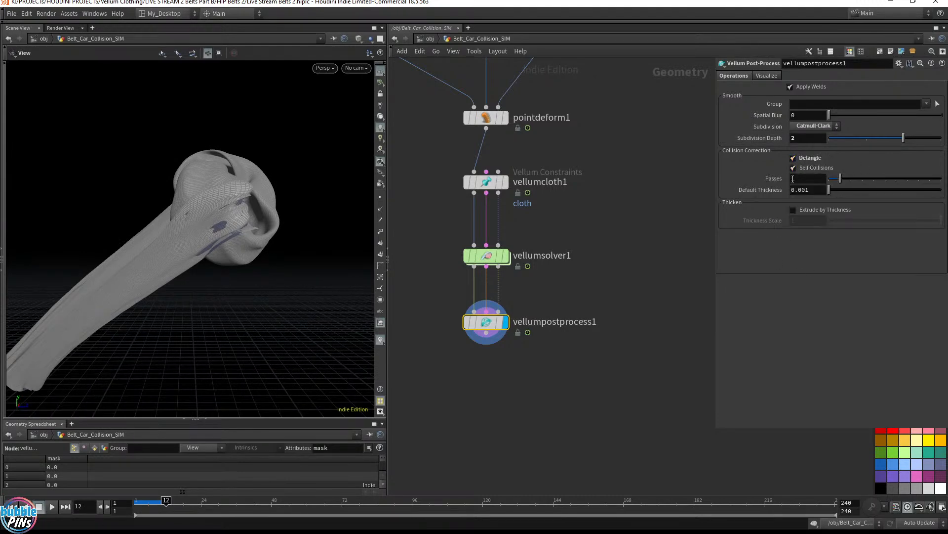
left_click(805, 178)
key("BackSpace")
type("2")
key("BackSpace")
type("3")
- Set vellumpostprocess1's subdivision depth to 1 and the default thickness of its collision correction to 0.101
left_click(807, 139)
key("BackSpace")
type("1")
left_click(816, 182)
left_click(818, 192)
scroll(818, 193, "up", 1)
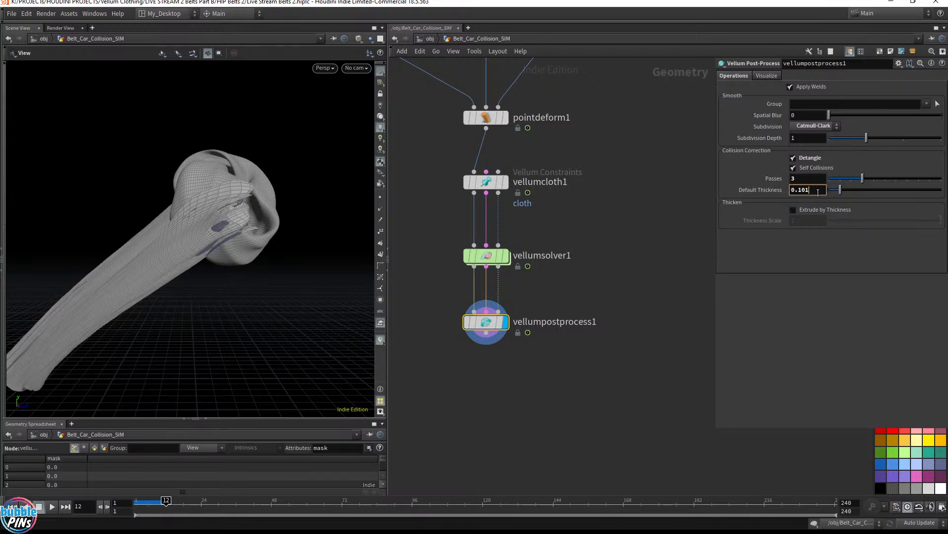
- Alternate the display between vellumsolver1 and vellumpostprocess1 to compare the knot with and without post-processing
left_click(504, 256)
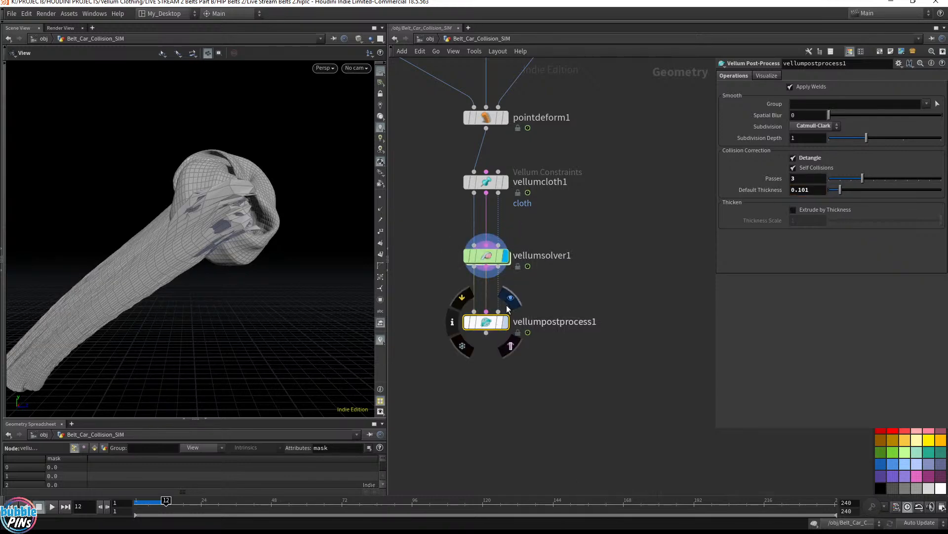
left_click(479, 256)
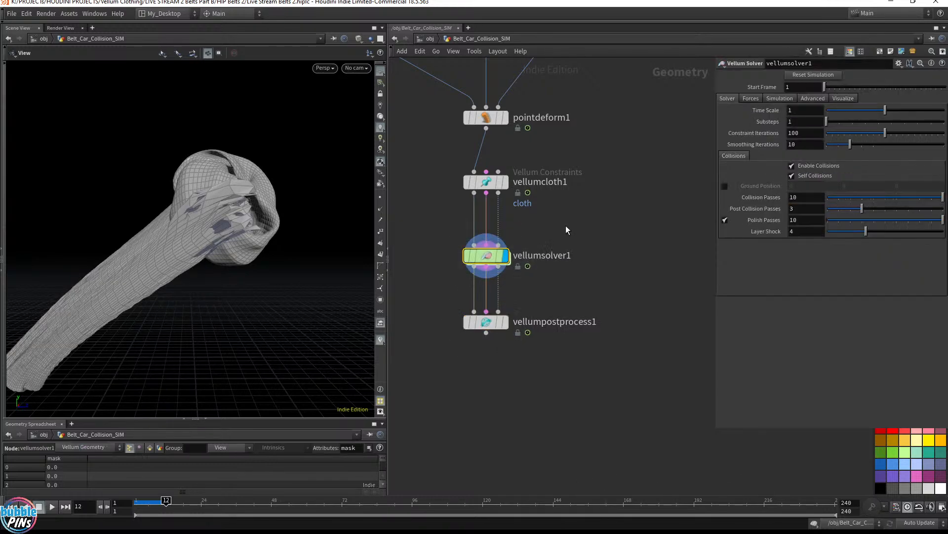
left_click(505, 324)
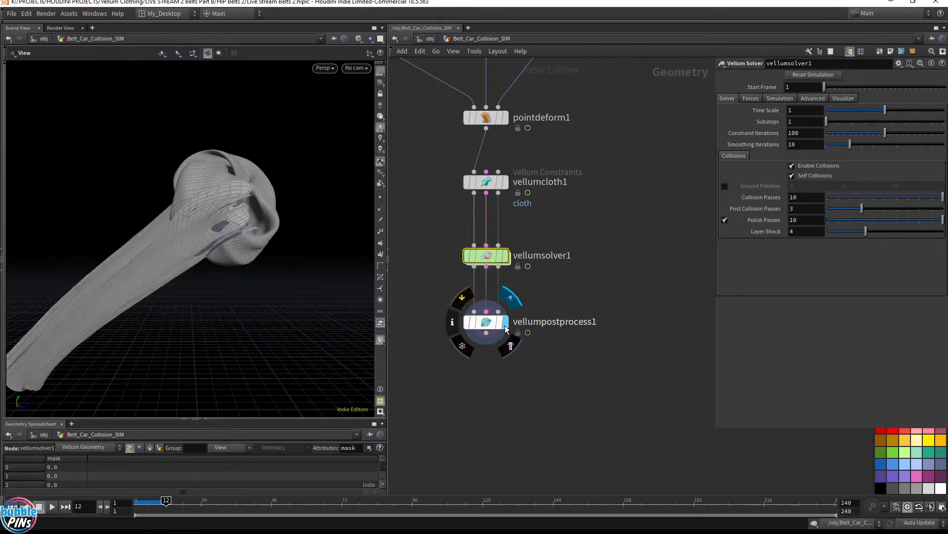
- Set vellumpostprocess1's subdivision depth to 0 and compare its unsubdivided result with vellumsolver1's output
left_click(488, 325)
double_click(806, 138)
type("0")
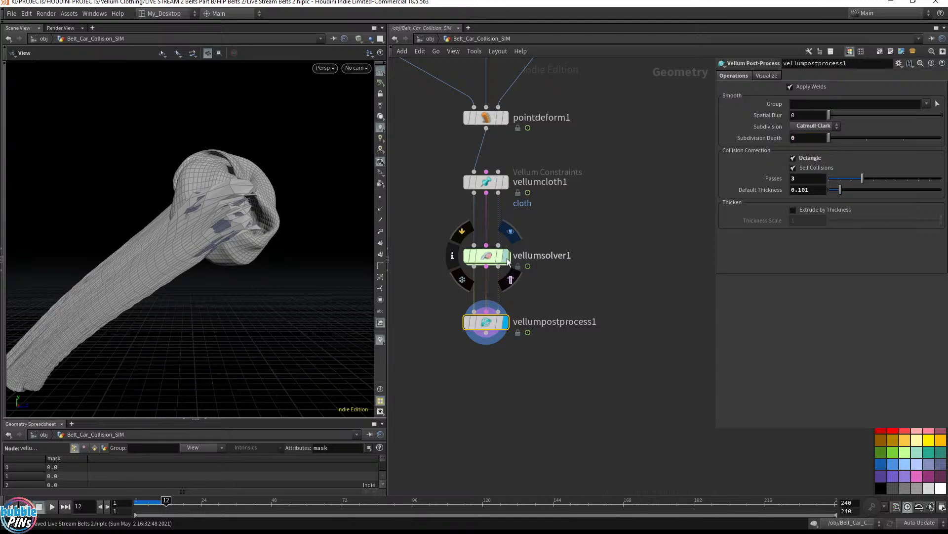
mouse_move(504, 323)
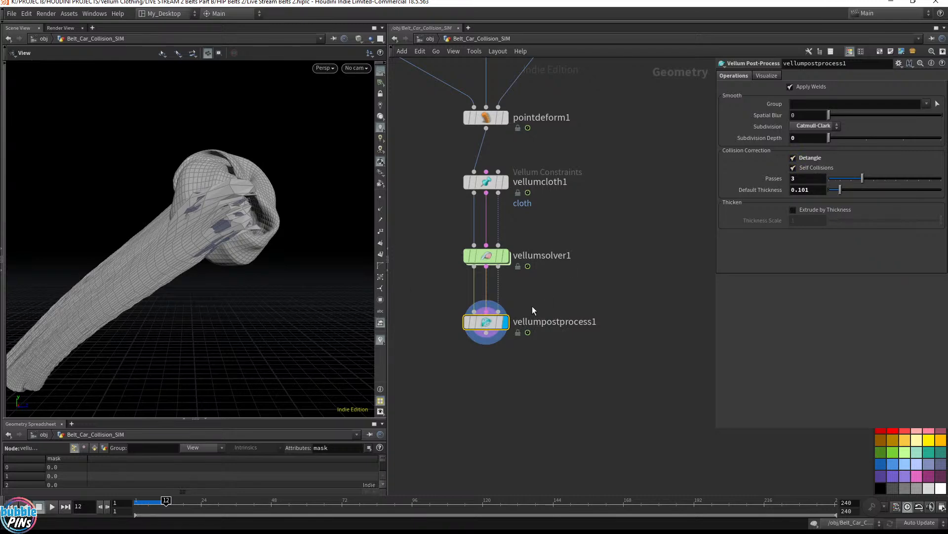
left_click(507, 256)
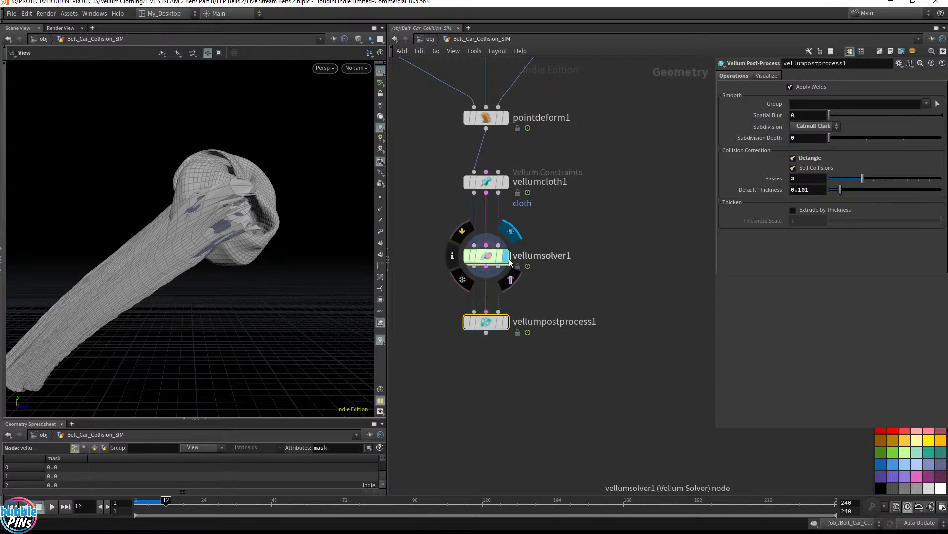
left_click(508, 324)
- Examine the crumpled side of the knot up close, comparing vellumsolver1's output with the detangled result
left_click_drag(241, 237, 203, 201)
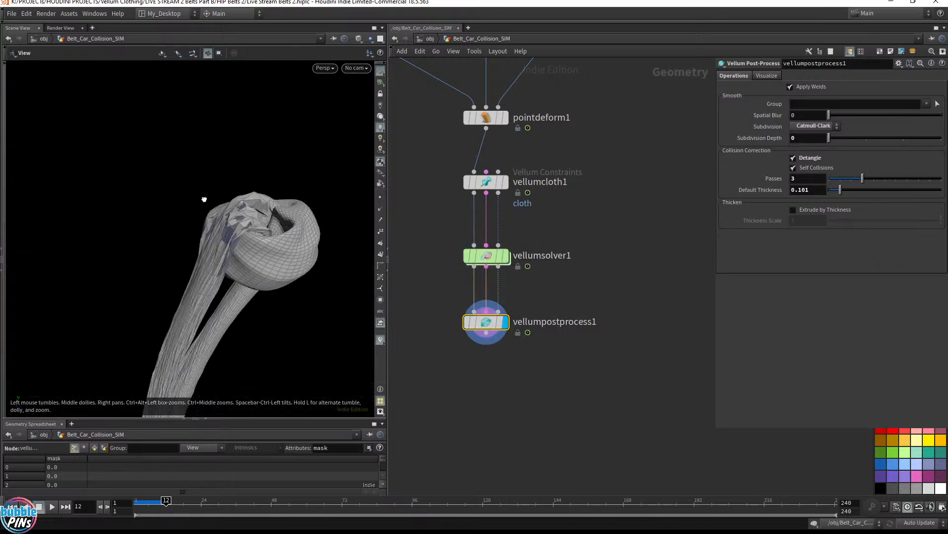
scroll(294, 220, "up", 5)
scroll(273, 227, "down", 3)
scroll(274, 227, "down", 3)
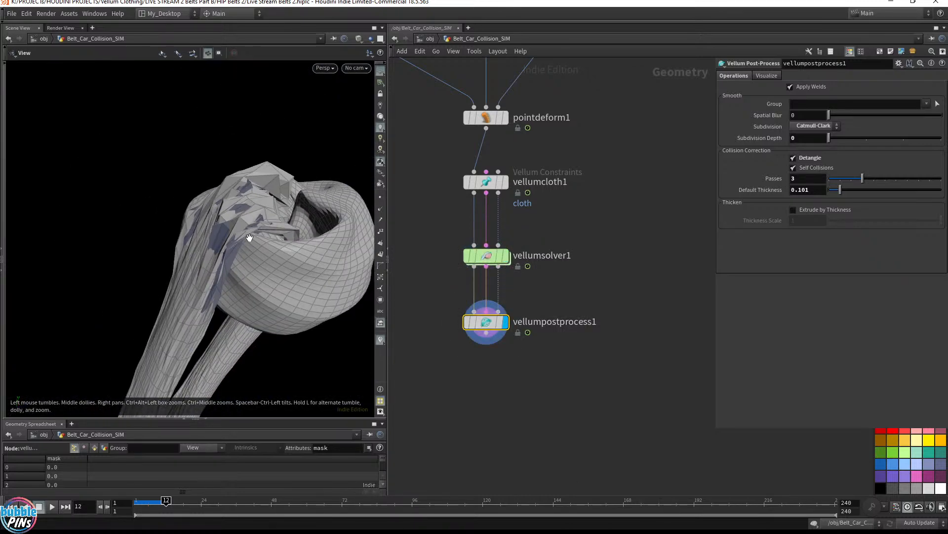
left_click(507, 256)
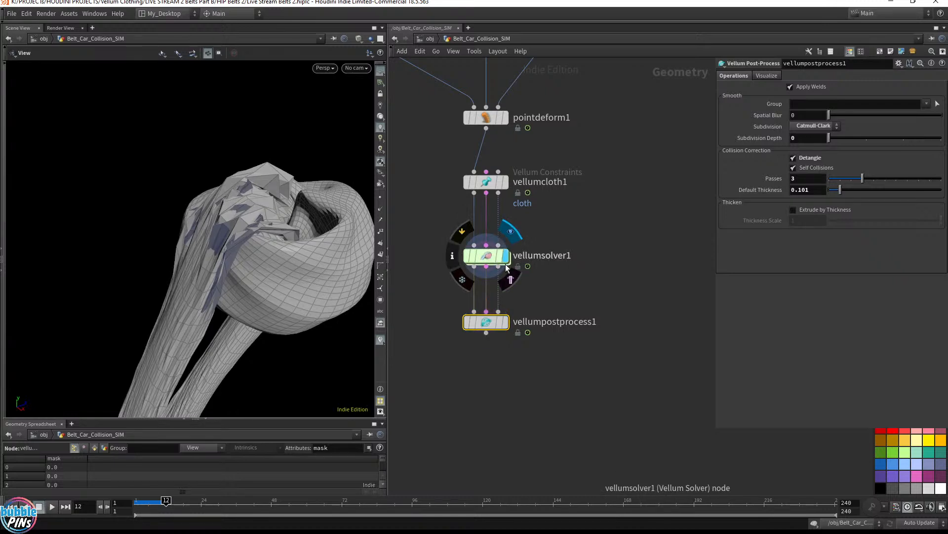
left_click(508, 322)
- Raise vellumpostprocess1's default thickness to 1.001 and its detangle passes to 25
left_click(813, 191)
scroll(813, 192, "up", 4)
scroll(813, 192, "up", 5)
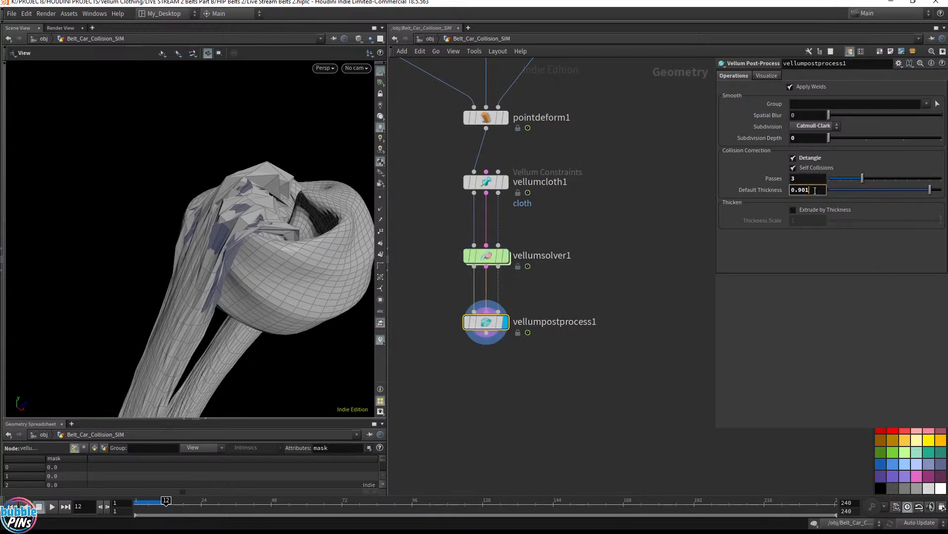
left_click(820, 182)
scroll(820, 184, "up", 15)
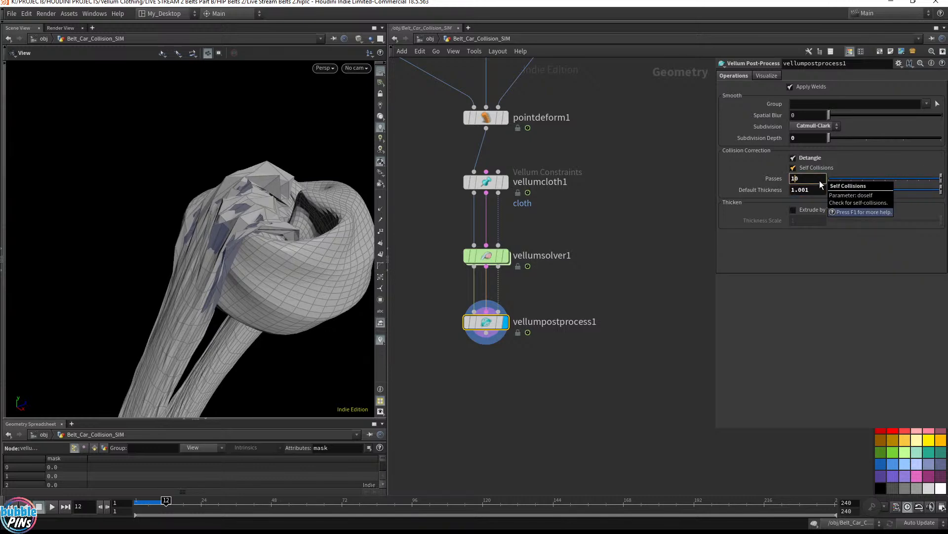
scroll(821, 182, "up", 1)
- Try a default thickness of 2.301 in the collision correction, inspect the knot, and settle on a thickness of 1
left_click_drag(334, 223, 371, 244)
left_click(812, 192)
scroll(815, 192, "up", 1)
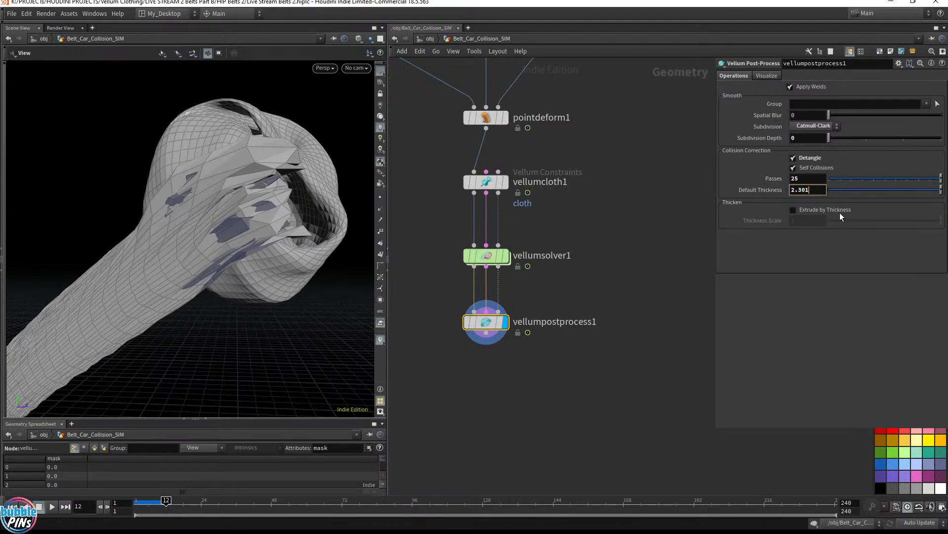
left_click_drag(815, 191, 786, 188)
type("1")
key("Return")
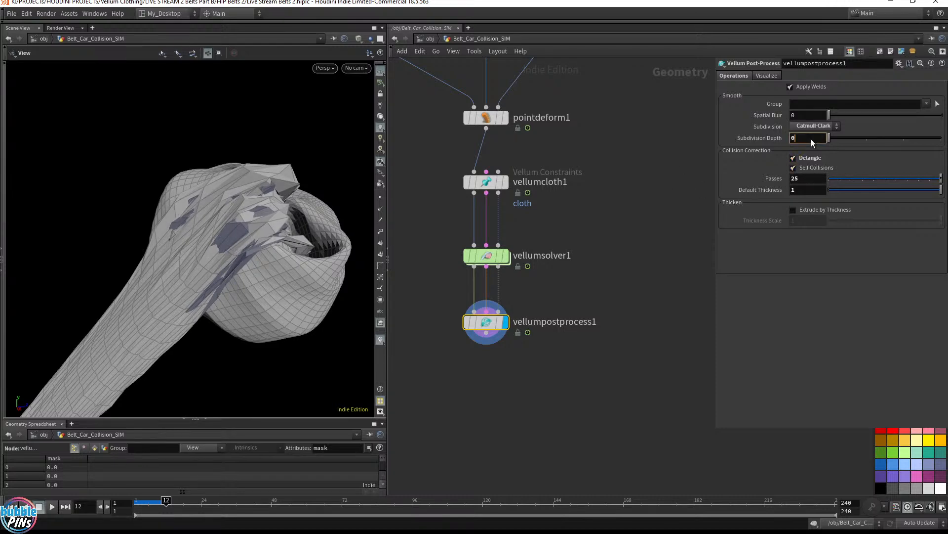
- Set vellumpostprocess1's subdivision depth to 1, check the smoothed knot and save the scene
type("1")
key("Return")
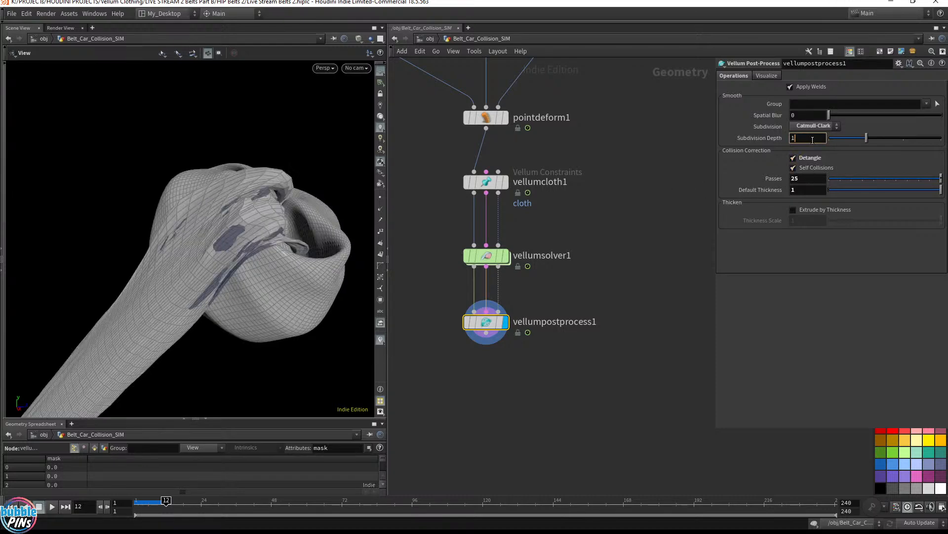
left_click_drag(287, 237, 265, 237)
middle_click_drag(265, 238, 314, 241)
key("ctrl+s")
- Select vellumcloth1 to review its stretch and bend settings, and view the belt from another side
left_click_drag(511, 271, 455, 242)
left_click_drag(433, 196, 532, 160)
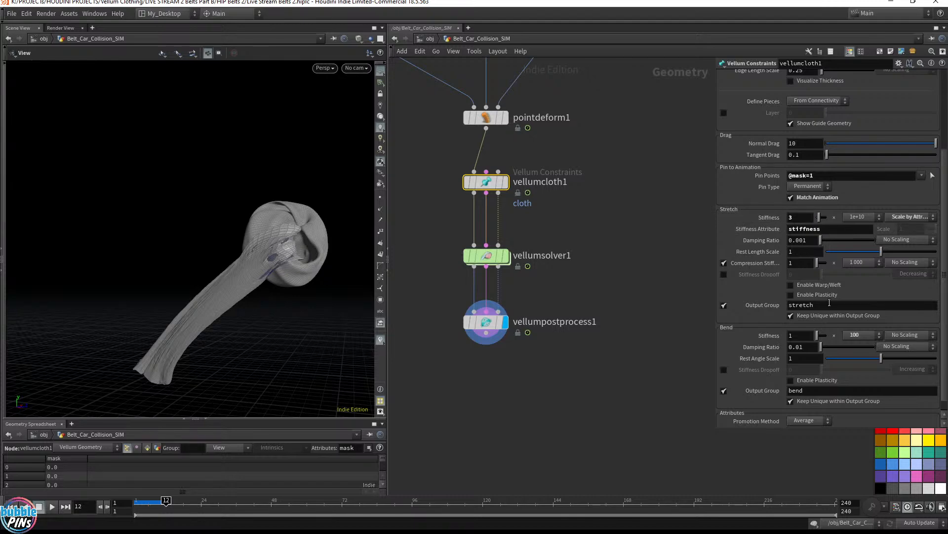
left_click_drag(296, 262, 345, 269)
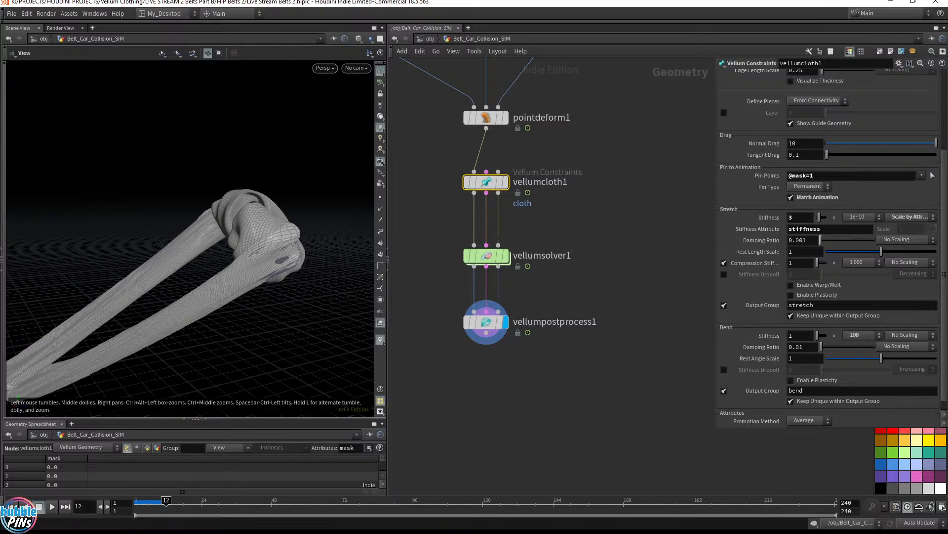
- Switch to the Belts Part B topics.txt notes, check the Car Animation entry under Attach to Animated Character, and return to Houdini
key("alt+Tab")
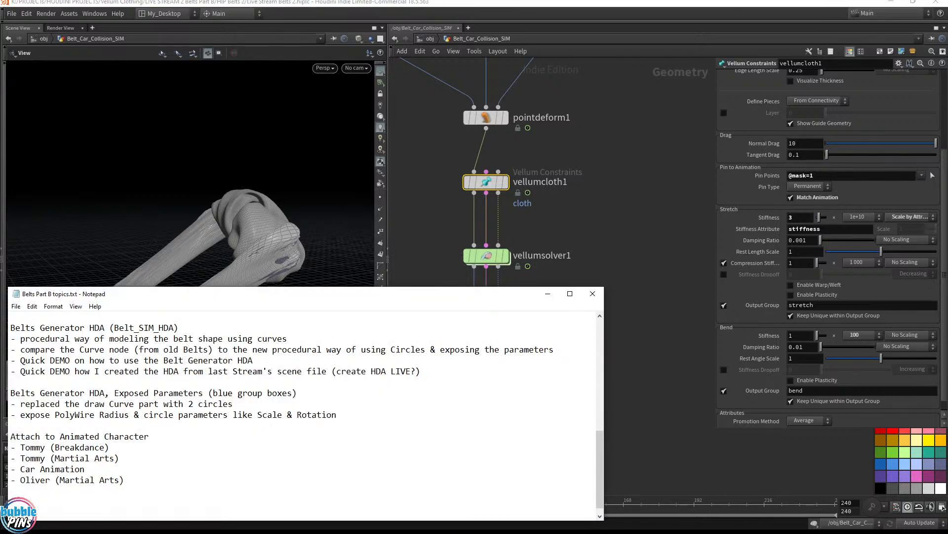
left_click_drag(86, 469, 11, 459)
left_click(127, 479)
left_click_drag(86, 469, 11, 469)
left_click(660, 246)
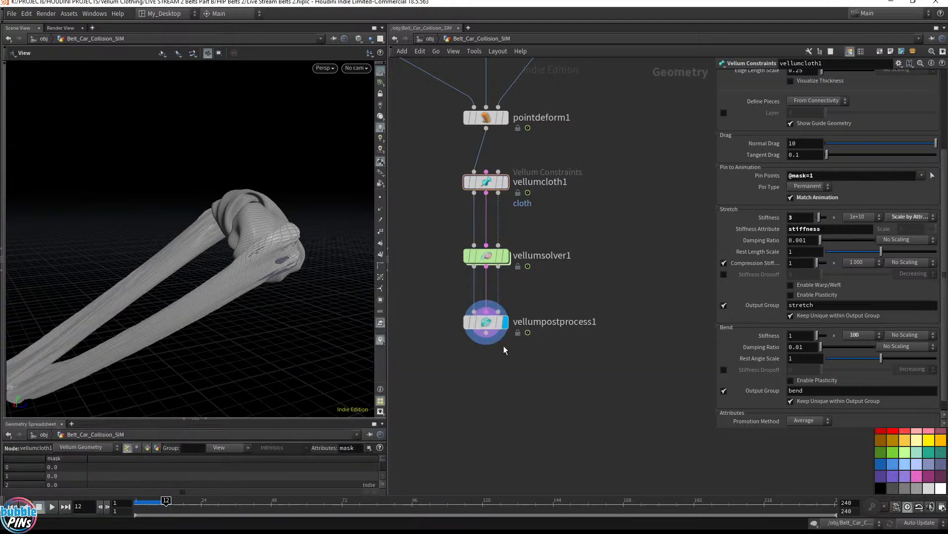
left_click_drag(238, 262, 290, 273)
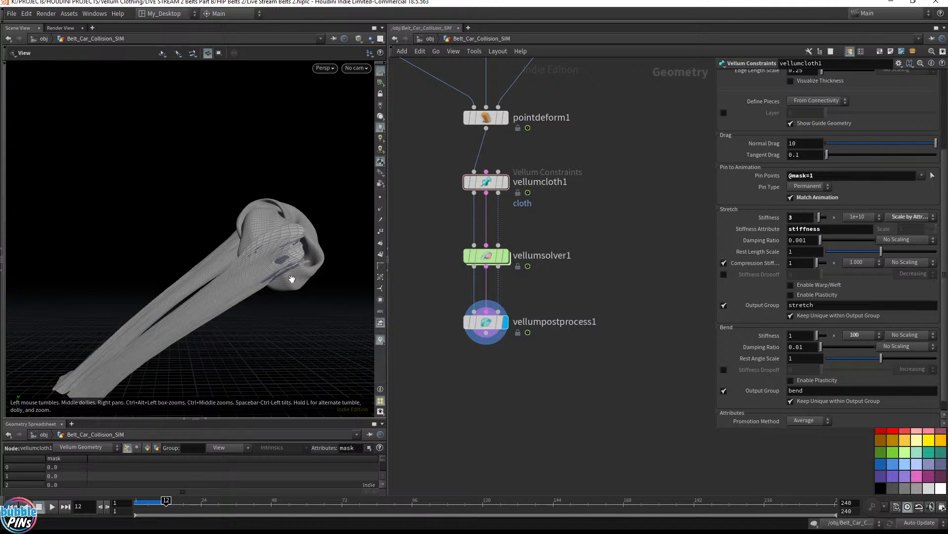
scroll(633, 242, "down", 8)
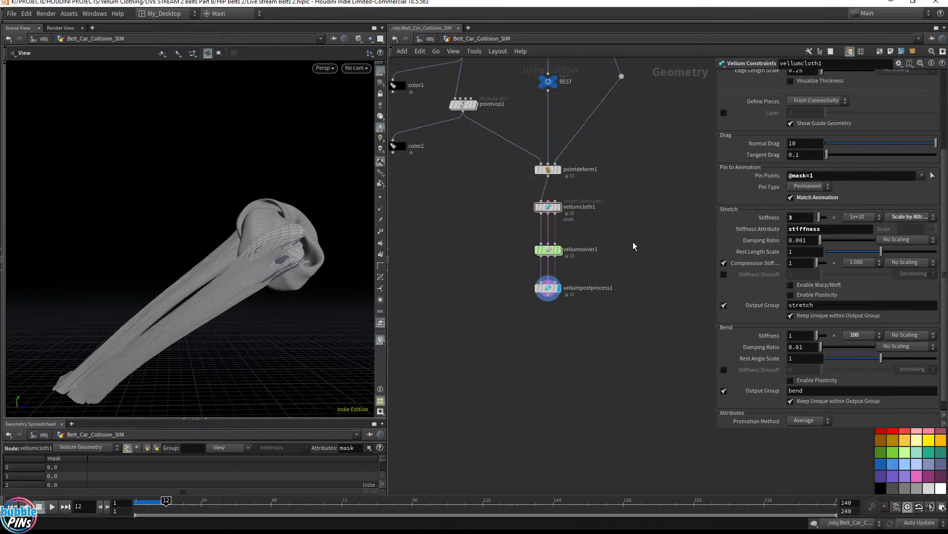
- Examine the belt simulation's node chain and the knot's mesh up close from another side
scroll(649, 381, "down", 3)
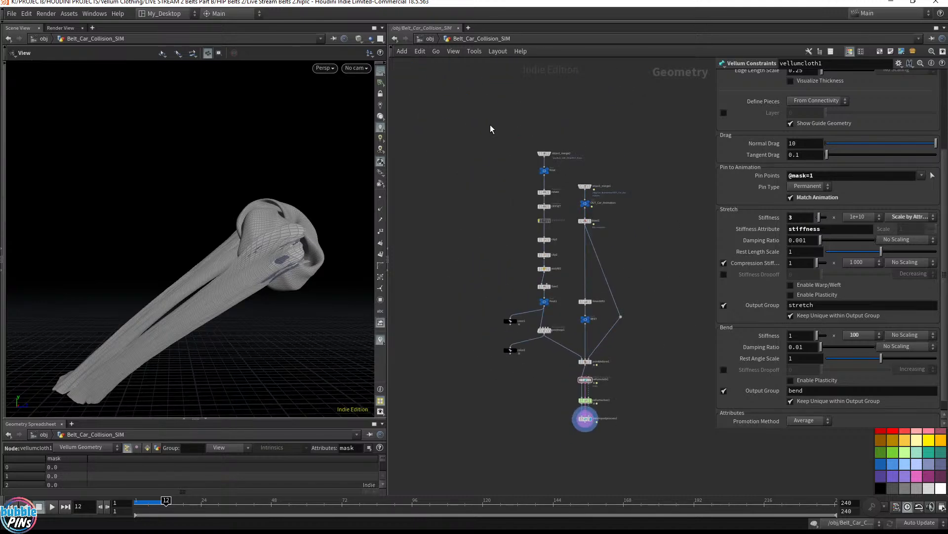
middle_click_drag(630, 366, 603, 273)
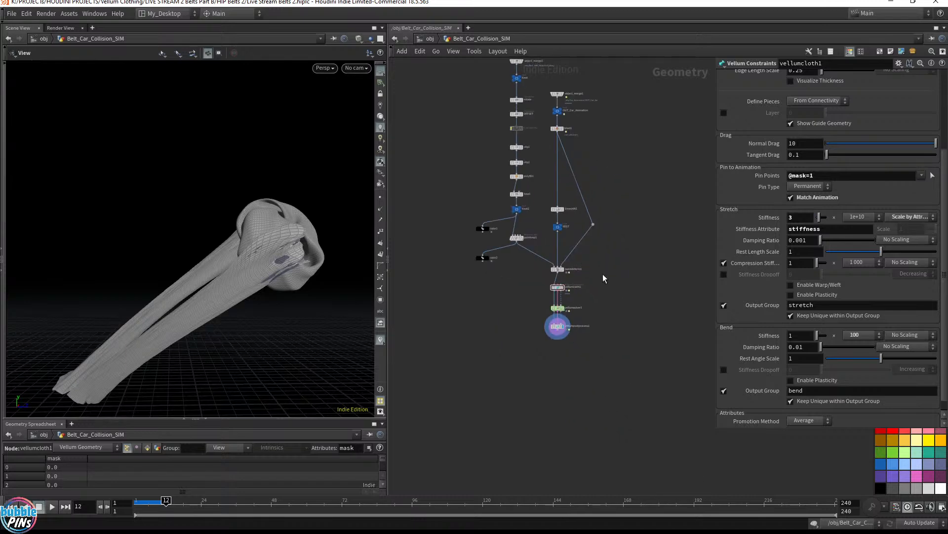
left_click_drag(284, 256, 276, 216, "alt")
middle_click_drag(298, 266, 334, 259, "alt")
left_click_drag(335, 258, 290, 274)
right_click_drag(313, 277, 256, 226)
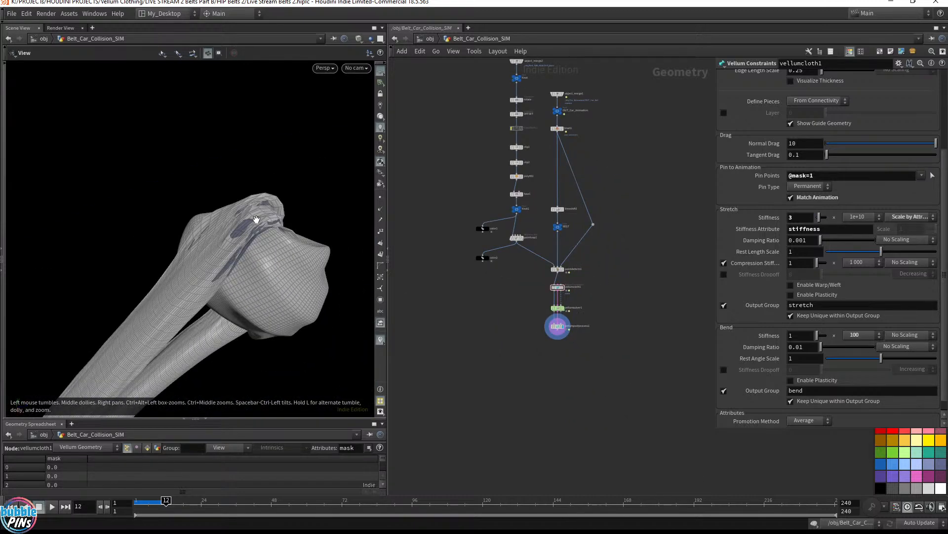
scroll(573, 296, "up", 3)
scroll(573, 296, "up", 3)
- Scale vellumcloth1's bend stiffness by attribute, using stiffness as the attribute name
left_click_drag(595, 300, 469, 254)
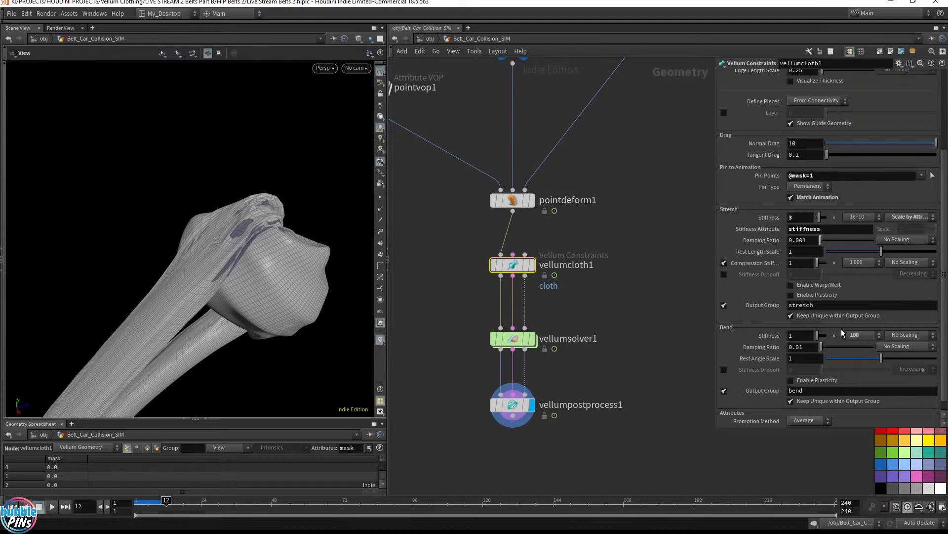
left_click(911, 334)
left_click(910, 366)
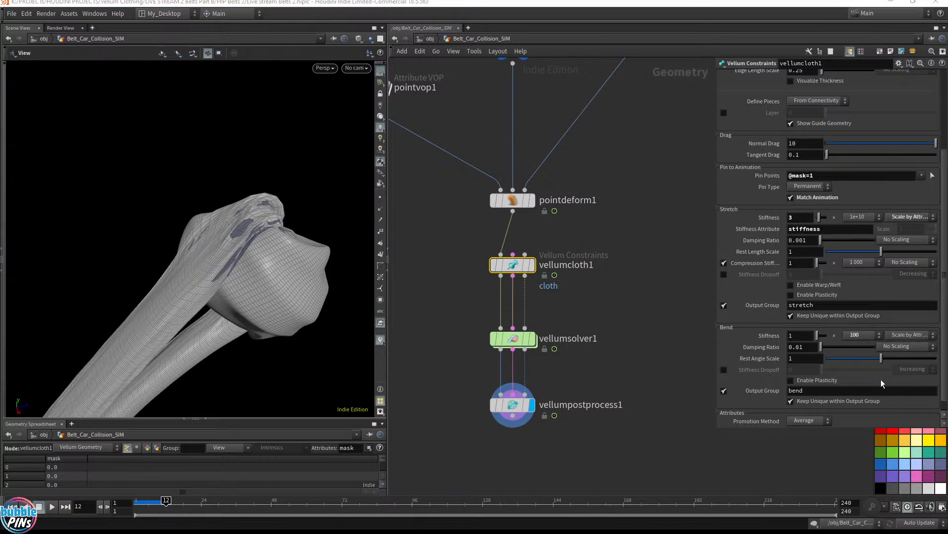
left_click(820, 346)
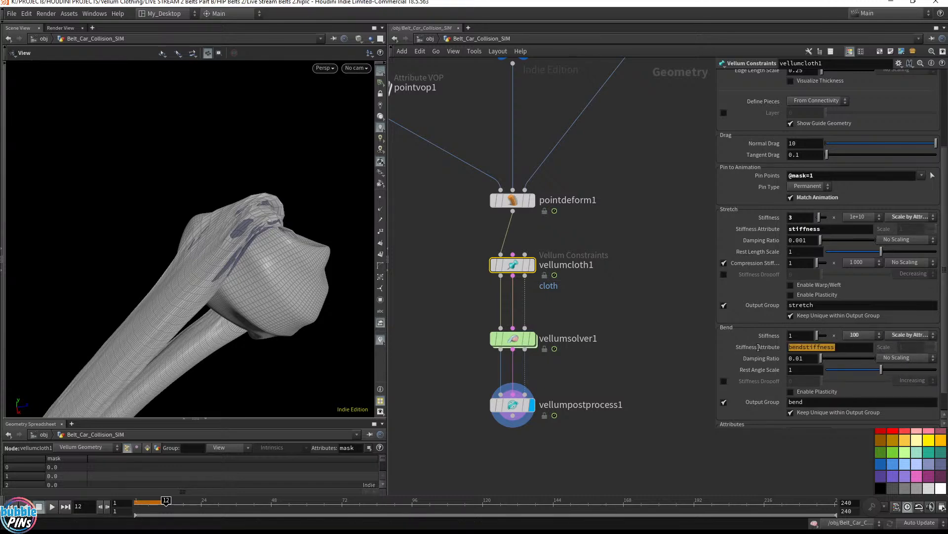
type("stiffness")
key("Return")
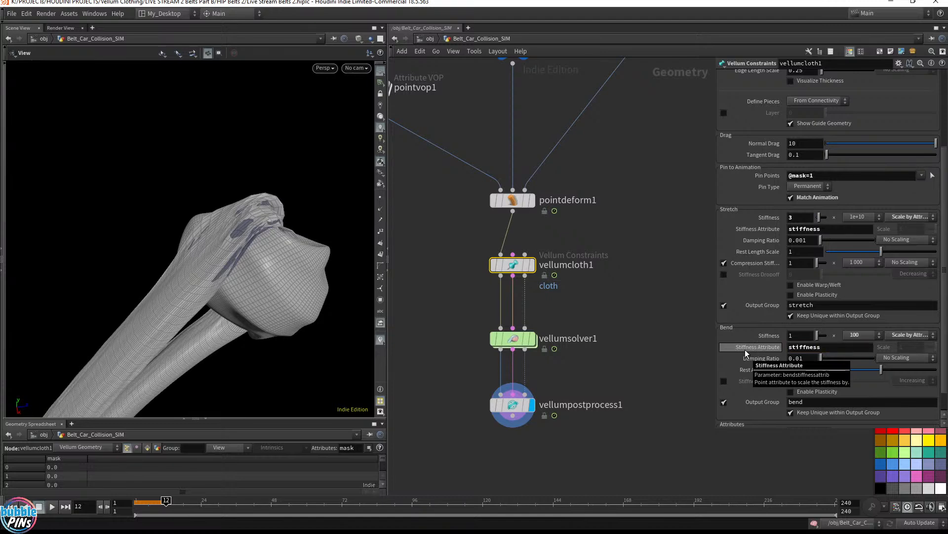
- Set vellumcloth1's bend stiffness to 10 and save the scene
double_click(810, 335)
type("10")
key("Return")
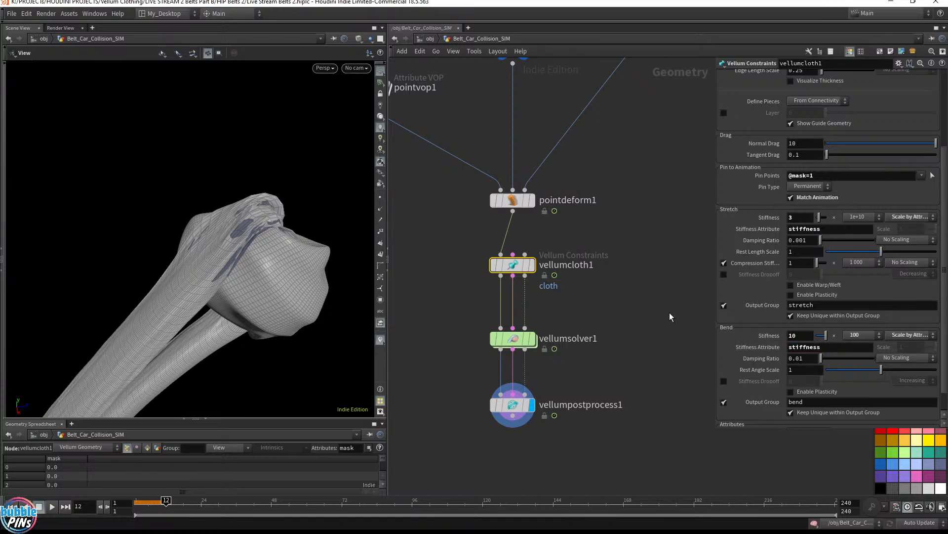
key("ctrl+s")
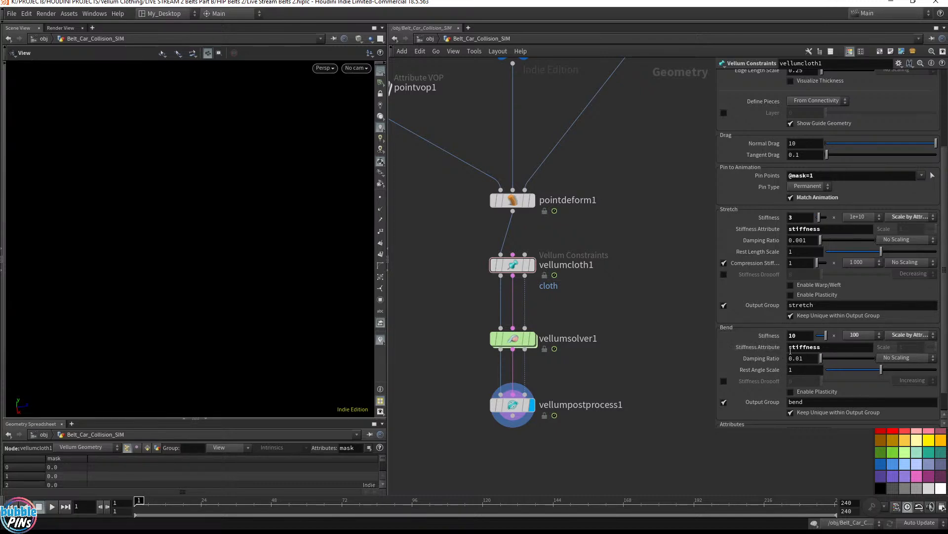
left_click_drag(821, 230, 781, 230)
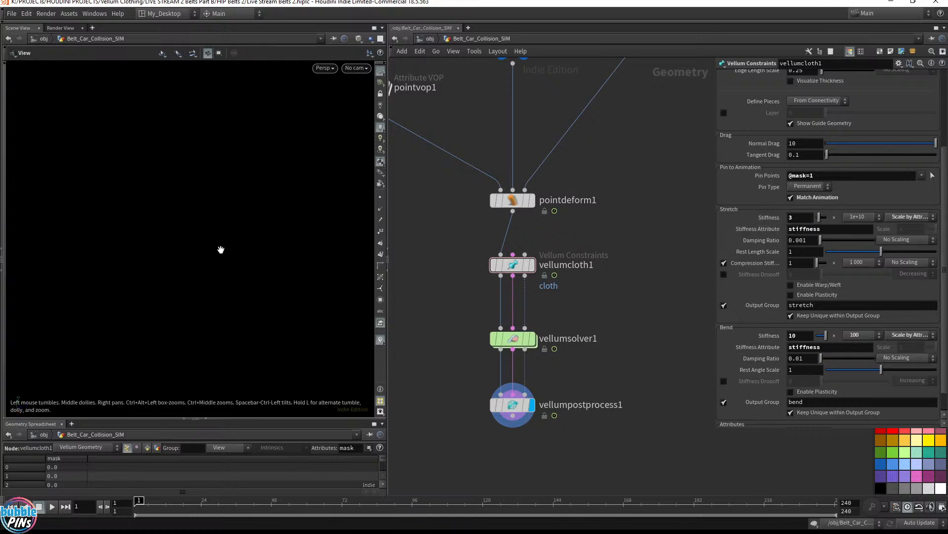
- Display vellumsolver1, play the simulation to frame 10, and examine the knot up close
key("f")
left_click_drag(224, 250, 178, 277)
left_click(532, 339)
left_click(515, 340)
left_click_drag(157, 242, 142, 278)
key("Up")
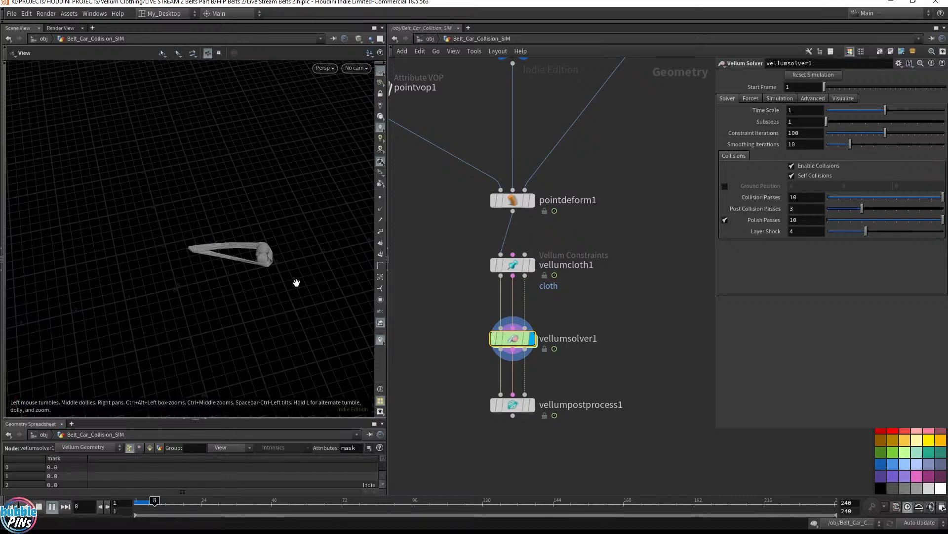
left_click_drag(321, 288, 316, 252)
middle_click_drag(316, 252, 478, 250)
left_click_drag(257, 316, 178, 274)
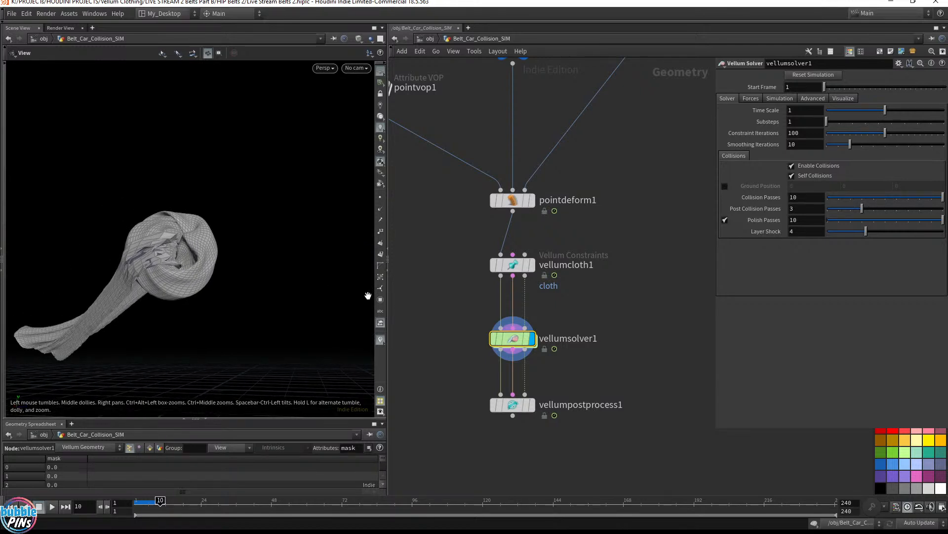
- Set vellumsolver1's substeps to 5
left_click_drag(466, 362, 615, 316)
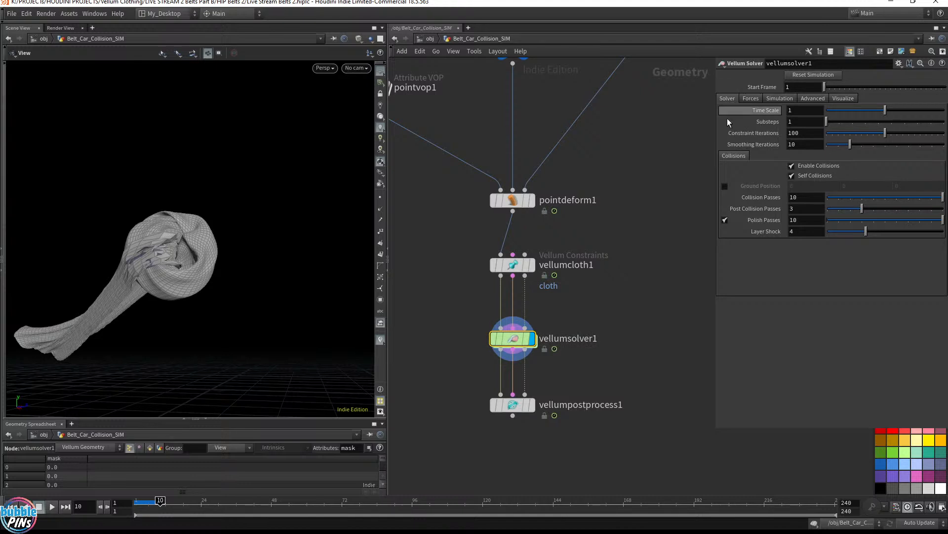
left_click(805, 122)
key("BackSpace")
type("5")
key("Return")
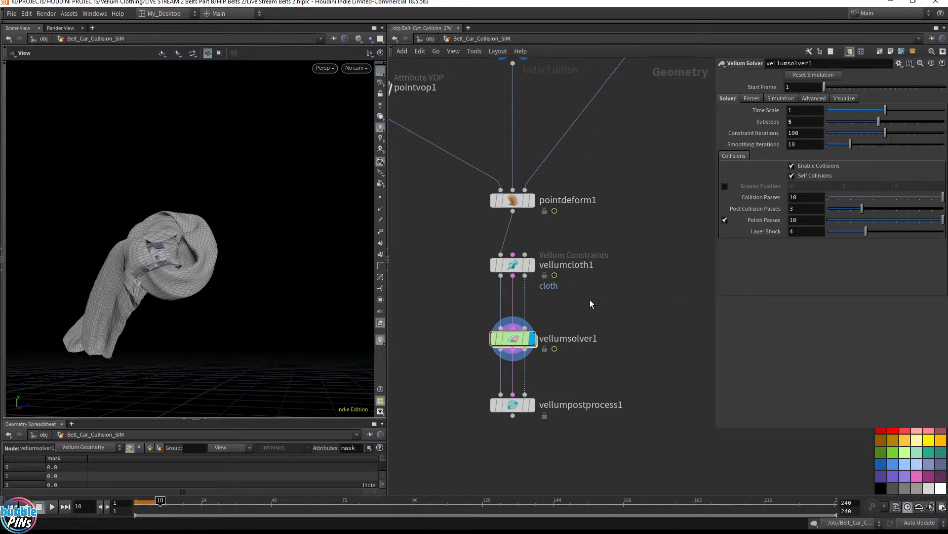
- Rewind to the first frame, frame the belt and replay the simulation
key("ctrl+Up")
key("f")
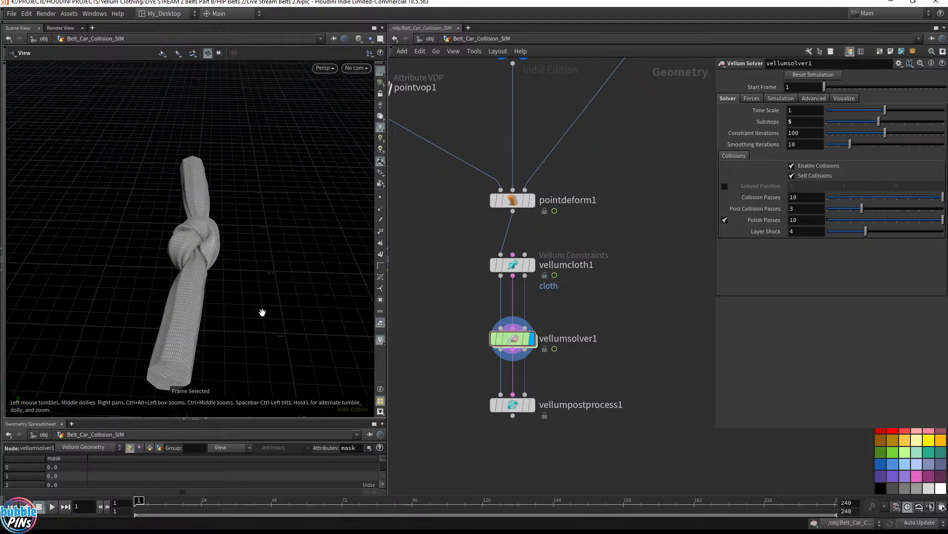
right_click_drag(361, 267, 318, 244)
middle_click_drag(319, 244, 282, 269)
right_click_drag(281, 269, 143, 257)
key("Up")
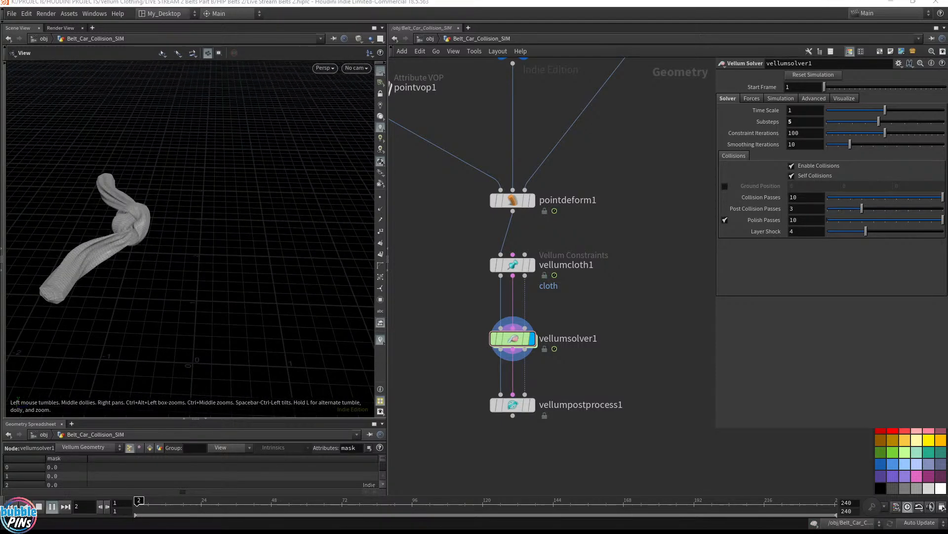
- Switch to the YouTube live chat to read the viewers' messages, and return to Houdini
key("alt+Tab")
left_click(749, 428)
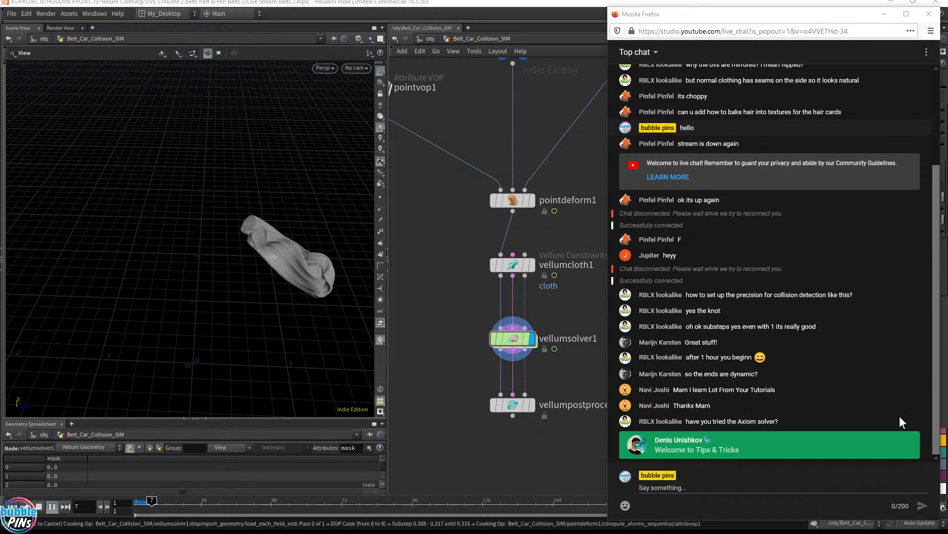
left_click(260, 252)
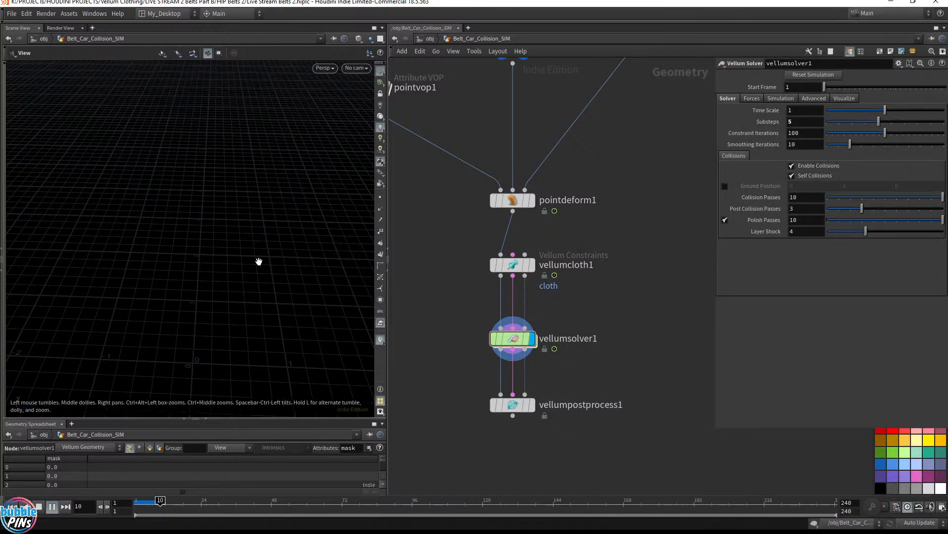
- Stop the simulation at frame 11 and examine the knot and belt ends from several sides
left_click_drag(301, 288, 279, 271)
right_click_drag(279, 271, 197, 262)
mouse_move(197, 261)
left_mouse_down()
mouse_move(284, 232)
mouse_move(203, 258)
left_mouse_up()
middle_click_drag(203, 258, 328, 243)
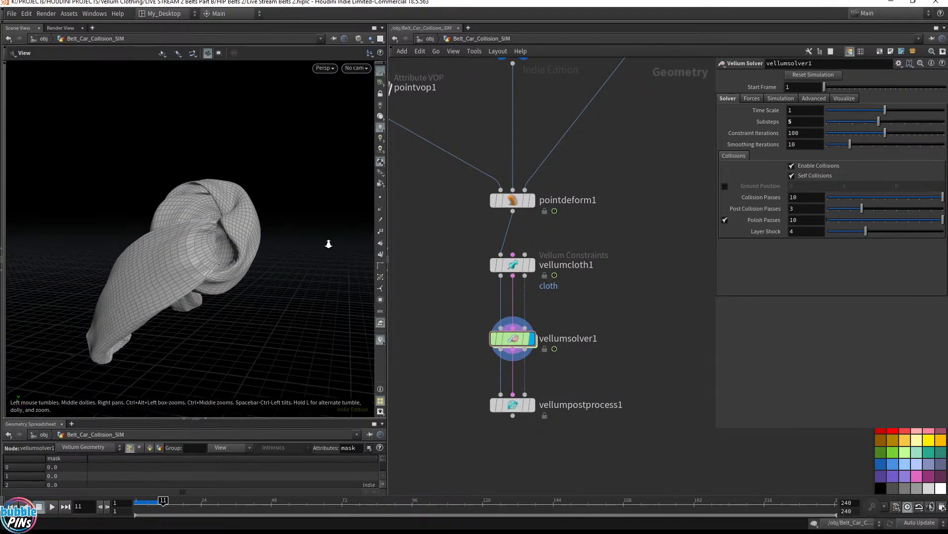
left_click_drag(272, 256, 297, 278)
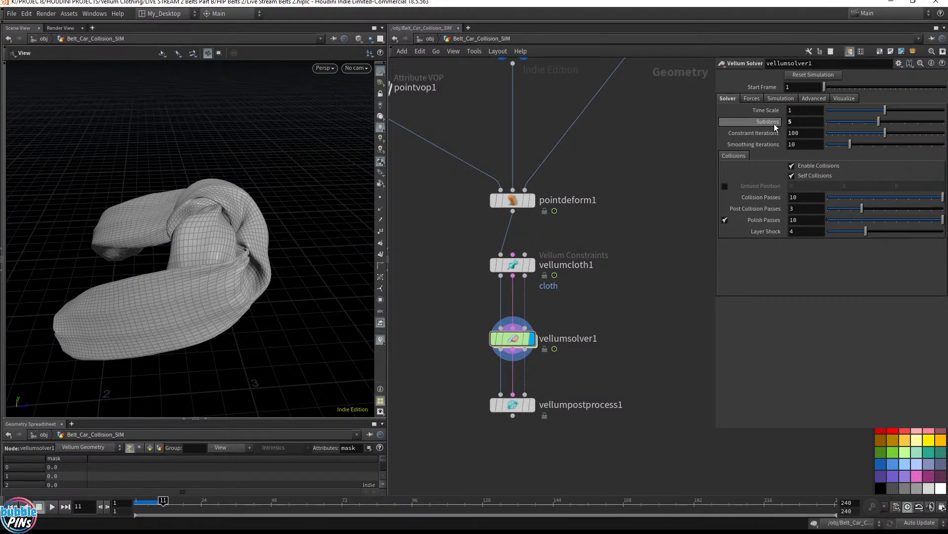
- Review vellumcloth1's stretch and bend stiffness against vellumsolver1's substeps and constraint iterations while checking the knot
left_click_drag(604, 298, 468, 246)
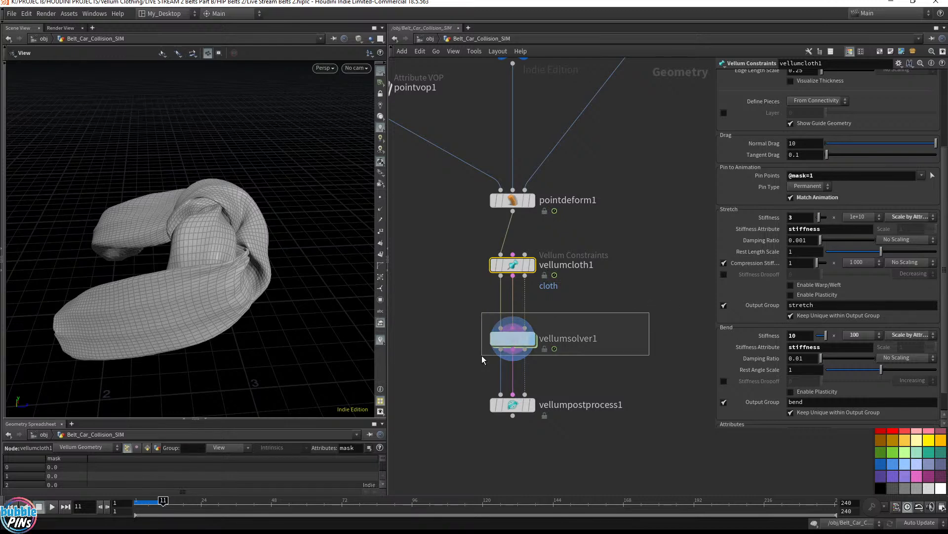
left_click(513, 339)
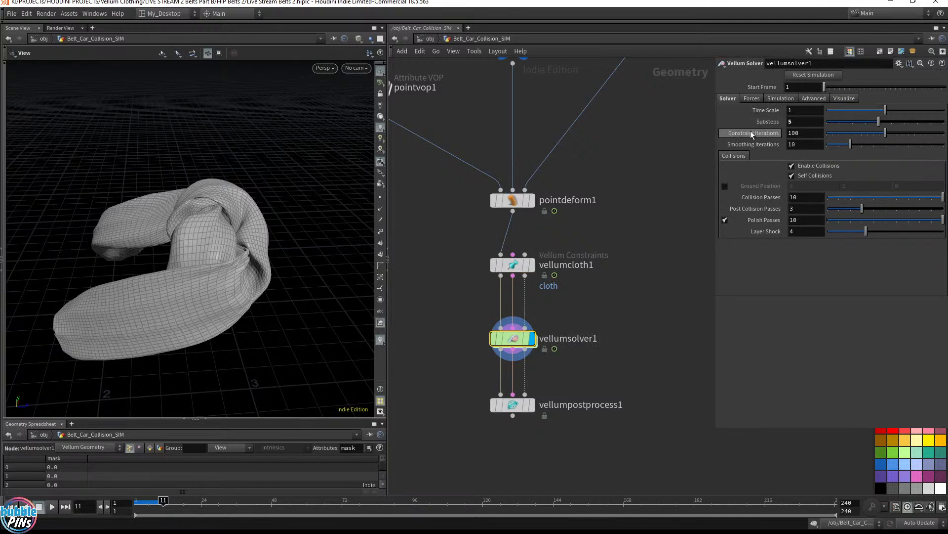
mouse_move(748, 131)
left_click_drag(298, 252, 272, 247)
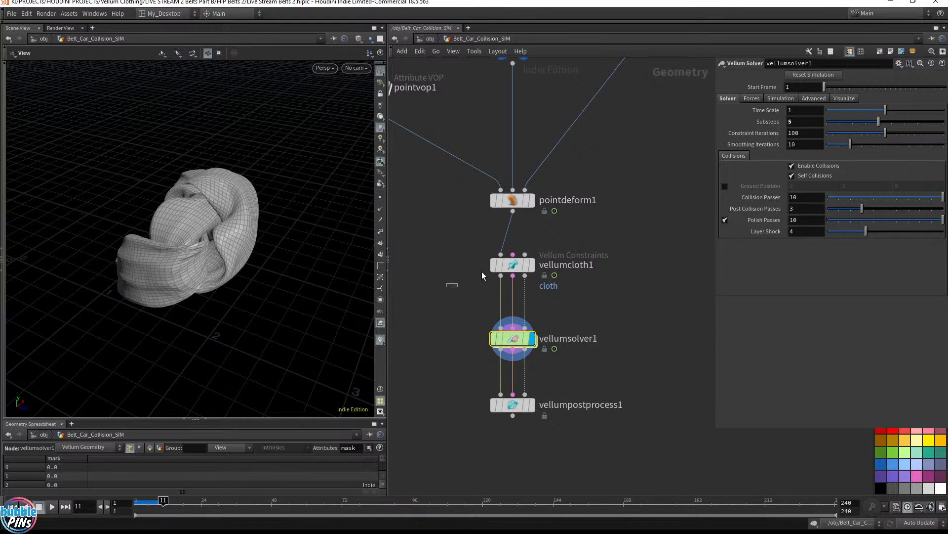
left_click(509, 266)
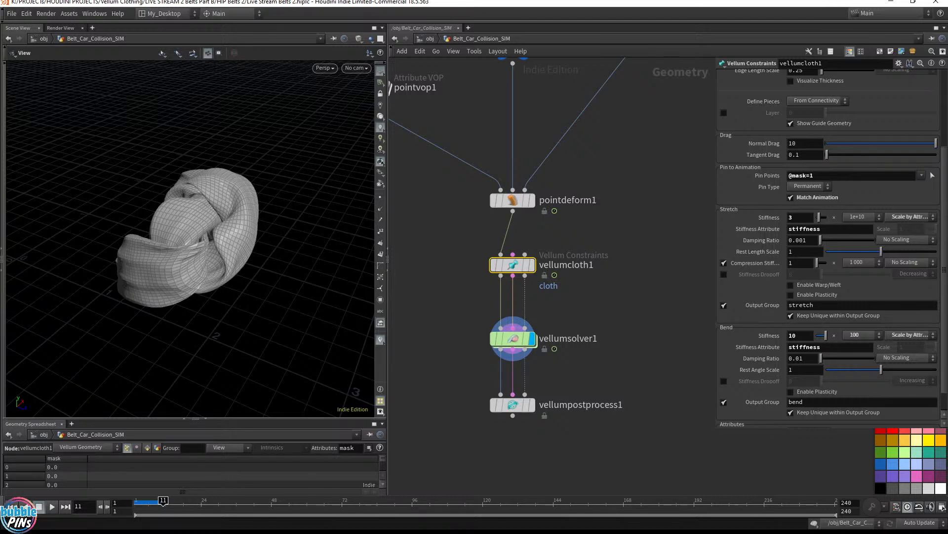
left_click(652, 260)
- Go up to the object level and enclose Belt_Car_Collision_SIM and cam_Car_Animation in a network box
left_click(428, 42)
scroll(569, 261, "down", 3)
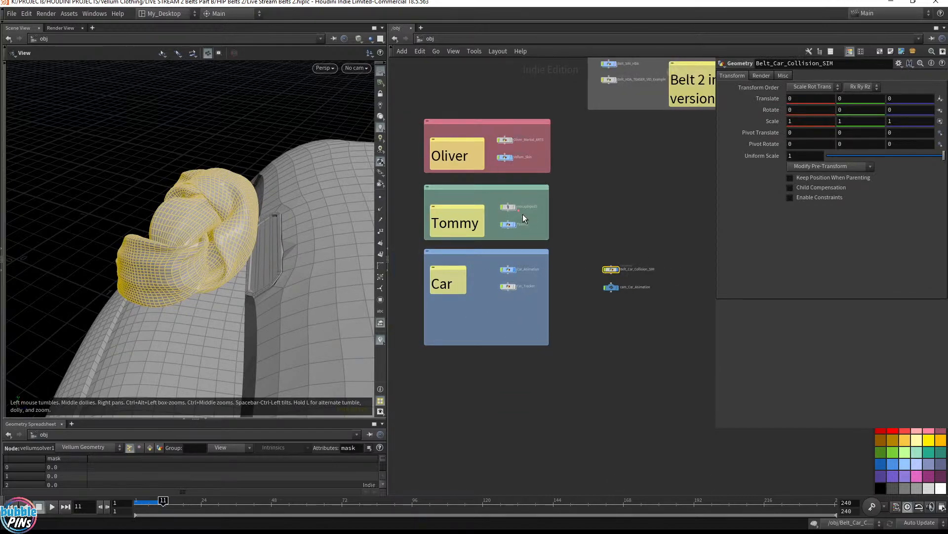
left_click_drag(343, 223, 270, 240)
left_click_drag(590, 238, 665, 304)
left_click(879, 52)
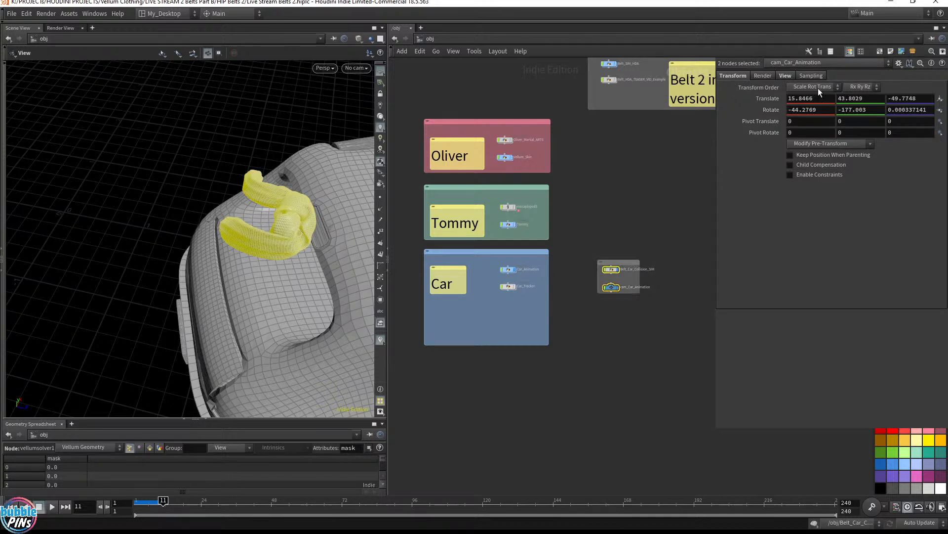
- Duplicate Belt_Car_Collision_SIM, place the copy above the new network box, and return to frame 1
left_click(612, 244)
scroll(612, 244, "up", 5)
left_click_drag(420, 270, 647, 290)
scroll(645, 292, "up", 2)
left_click(547, 289)
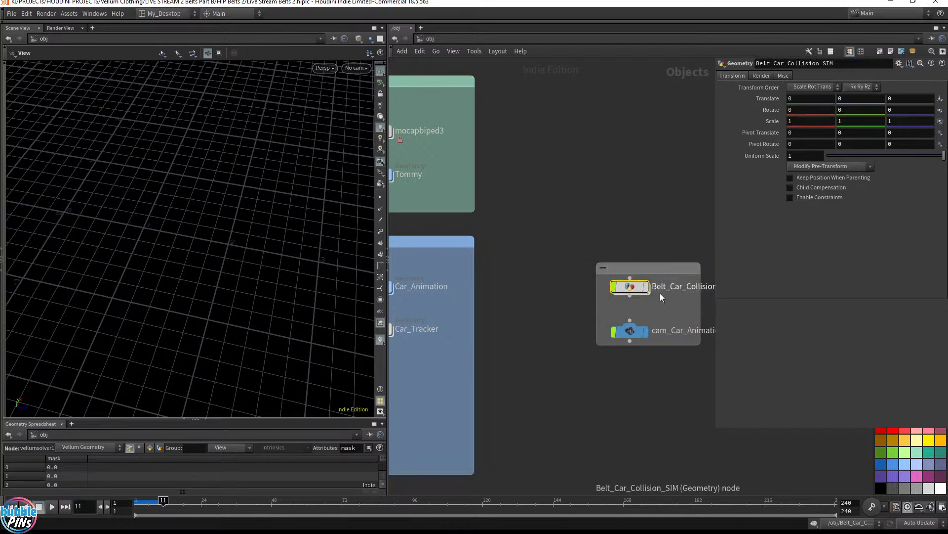
middle_click_drag(616, 143, 618, 210)
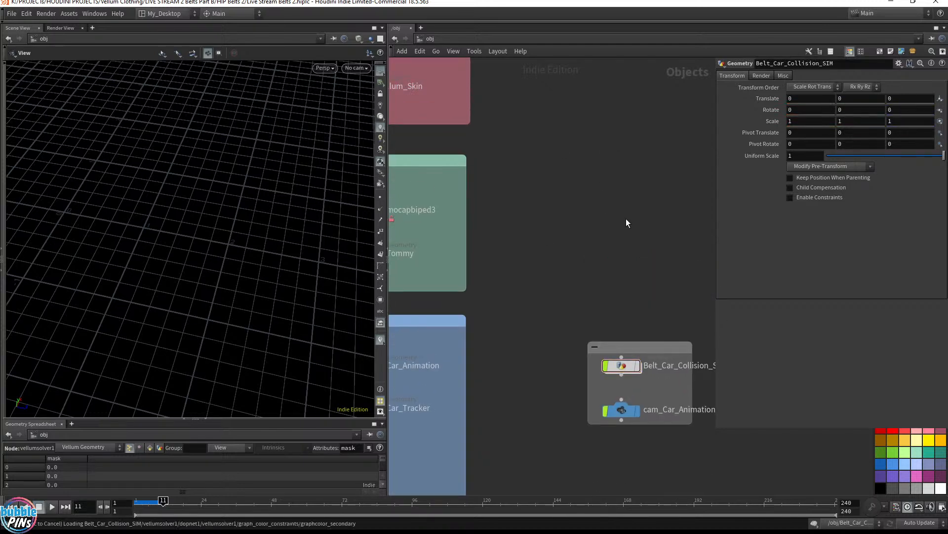
key("ctrl+v")
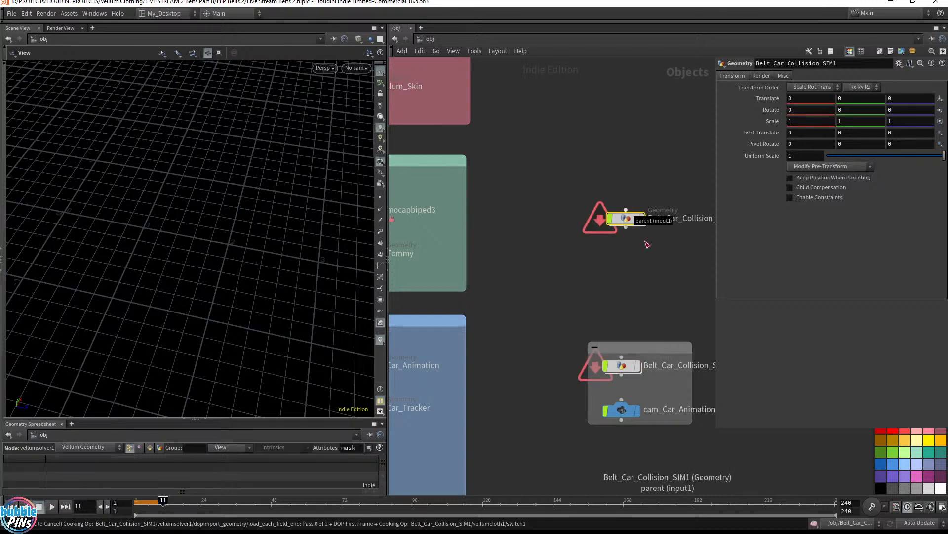
key("ctrl+Up")
left_click_drag(629, 218, 619, 255)
middle_click_drag(607, 187, 651, 201)
left_click_drag(667, 273, 669, 271)
- Rename the copied belt object Belt_Tommy_Collision_SIM
middle_click_drag(679, 306, 557, 294)
double_click(591, 254)
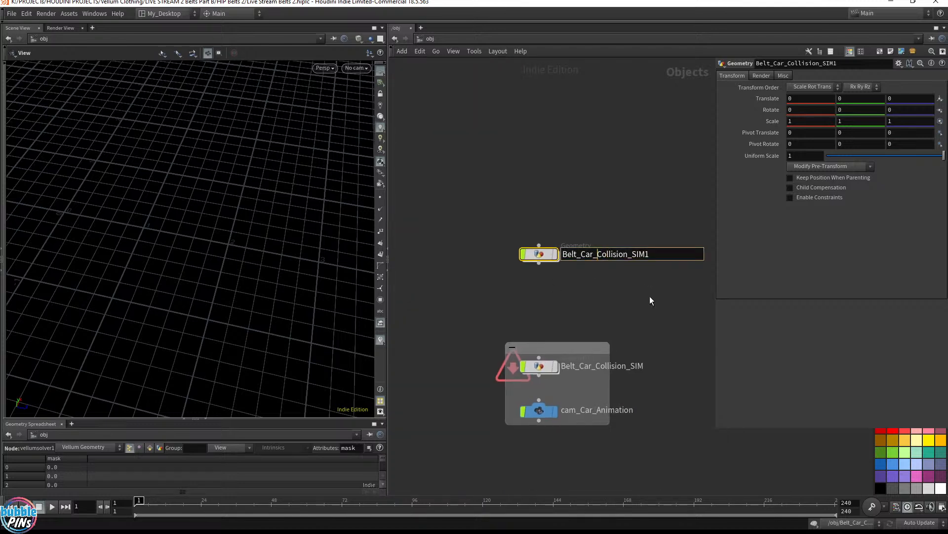
key("BackSpace")
key("BackSpace")
key("BackSpace")
type("Tommy")
key("End")
key("BackSpace")
key("Return")
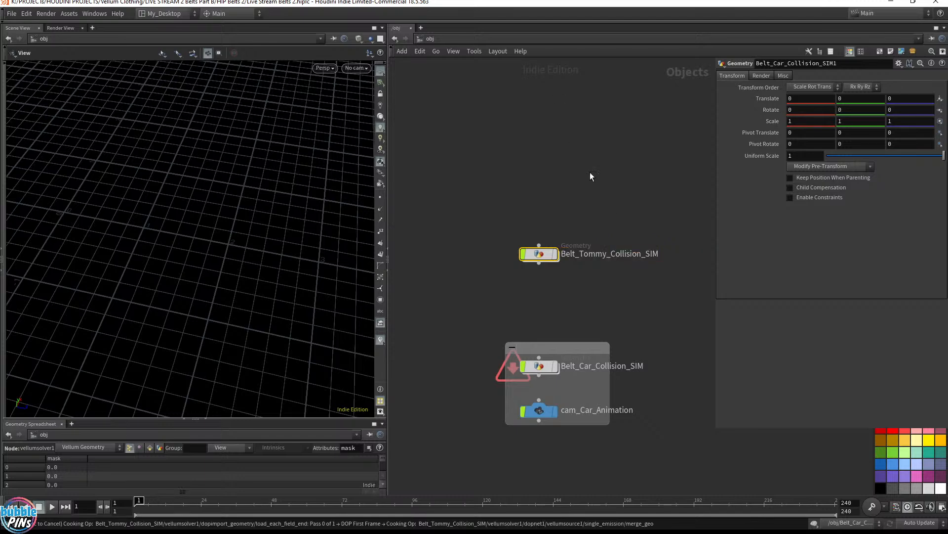
- Select the Tommy object, play its animation to review the movement, and return to the first frame
scroll(637, 181, "down", 3)
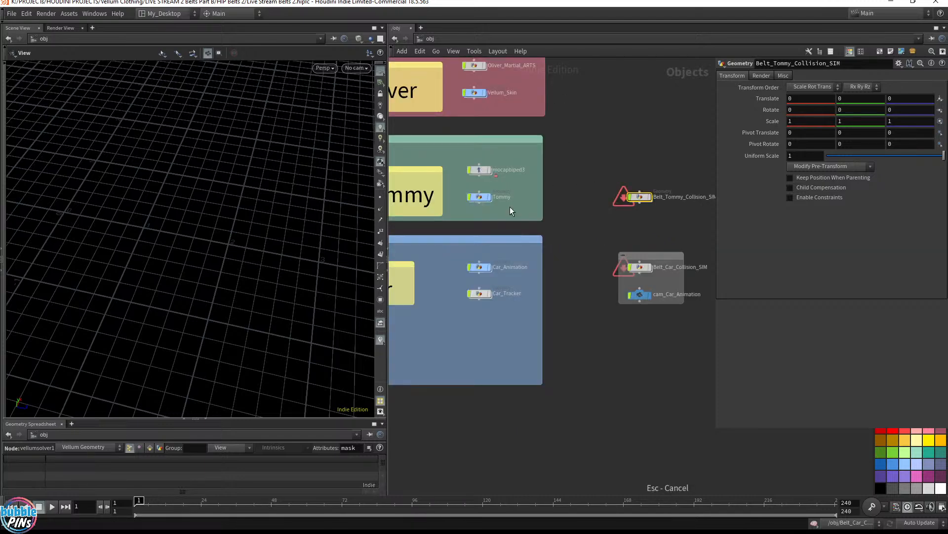
mouse_move(490, 196)
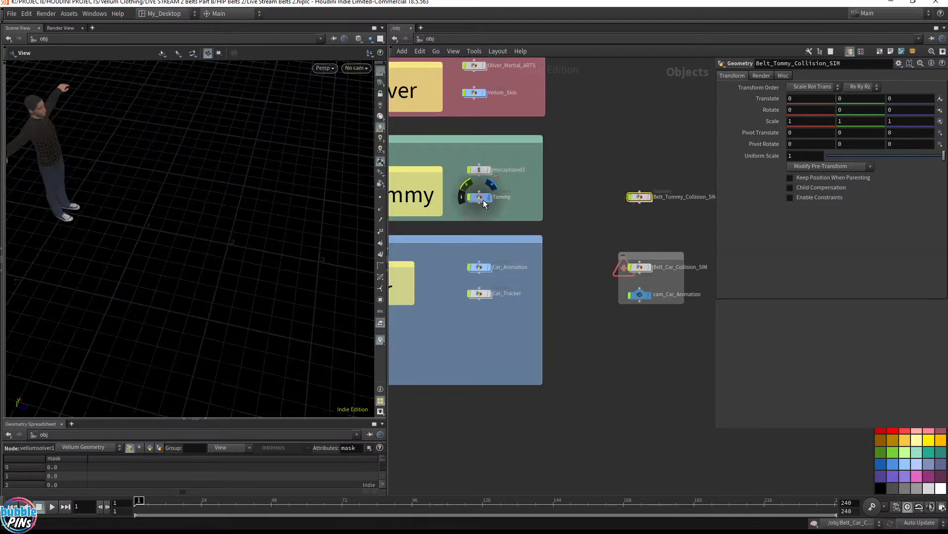
left_click(482, 198)
left_click_drag(70, 172, 206, 205)
key("Up")
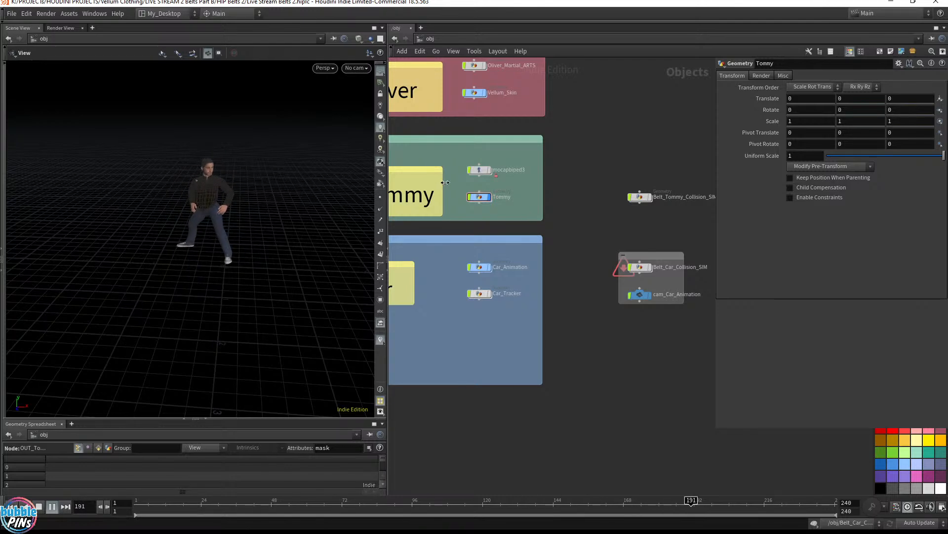
key("ctrl+Up")
left_click_drag(311, 200, 124, 144)
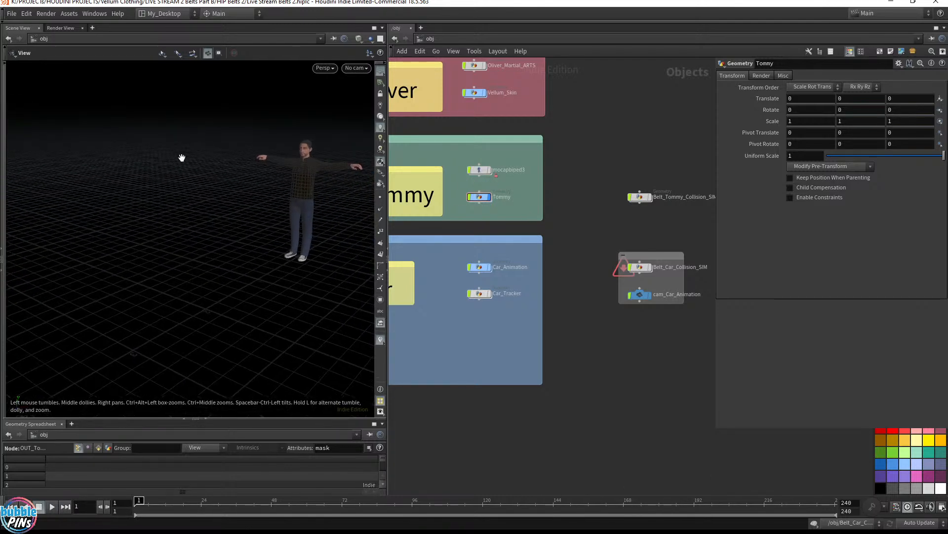
- Open the Tommy network and display the Fist_Fight_A import in the Mixamo Animation section
left_click_drag(326, 197, 301, 168)
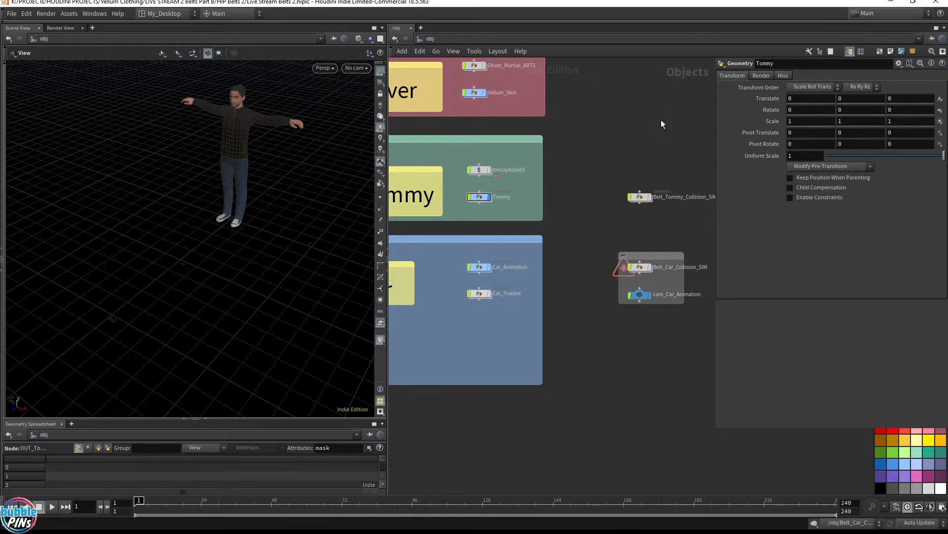
scroll(660, 197, "up", 3)
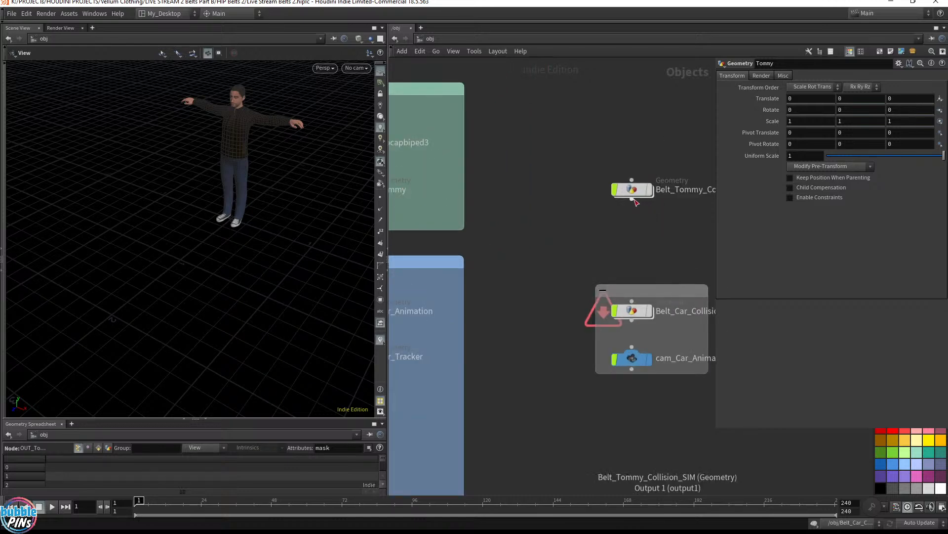
left_click(634, 193)
middle_click_drag(546, 219, 700, 245)
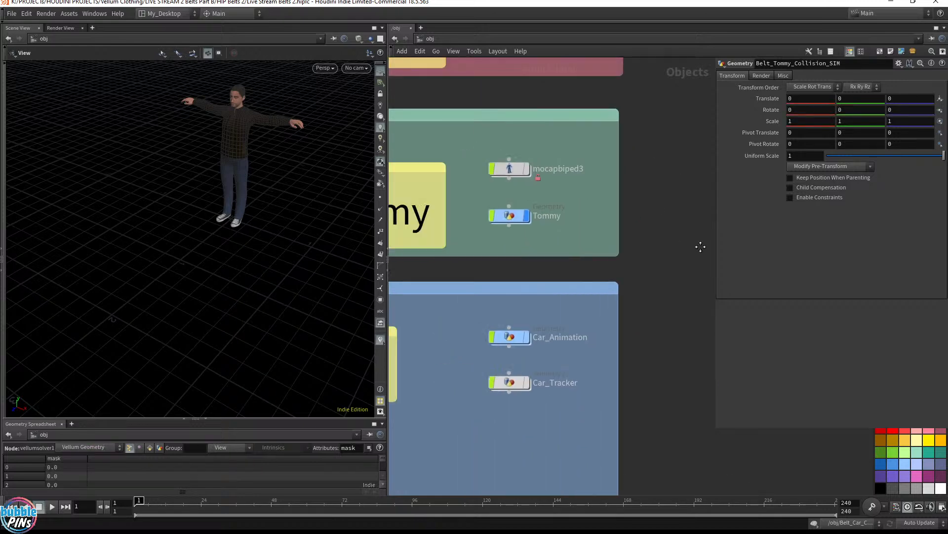
double_click(510, 219)
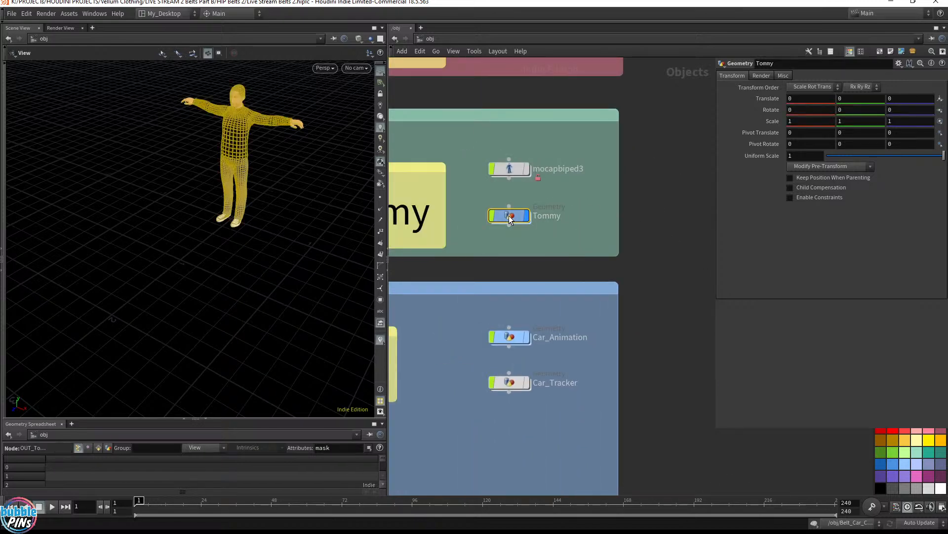
middle_click_drag(671, 268, 524, 255)
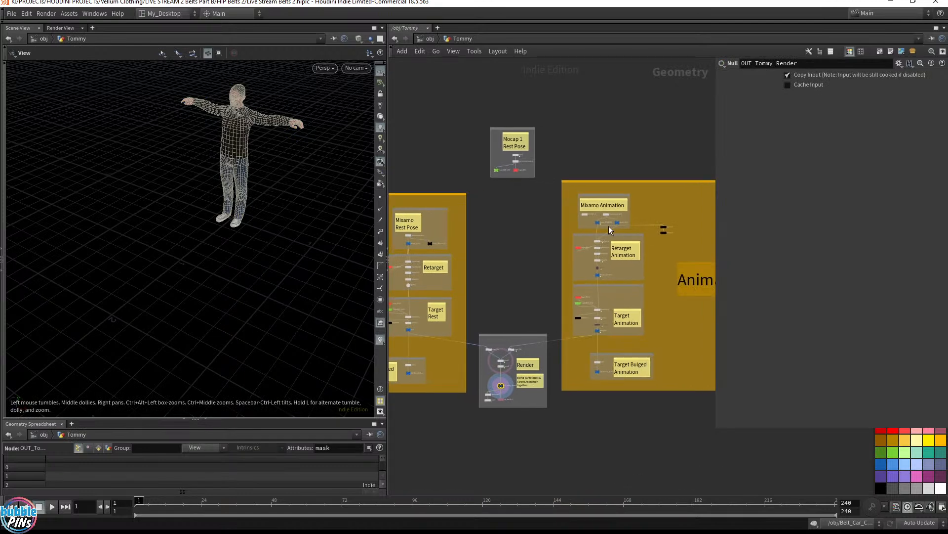
scroll(611, 222, "up", 5)
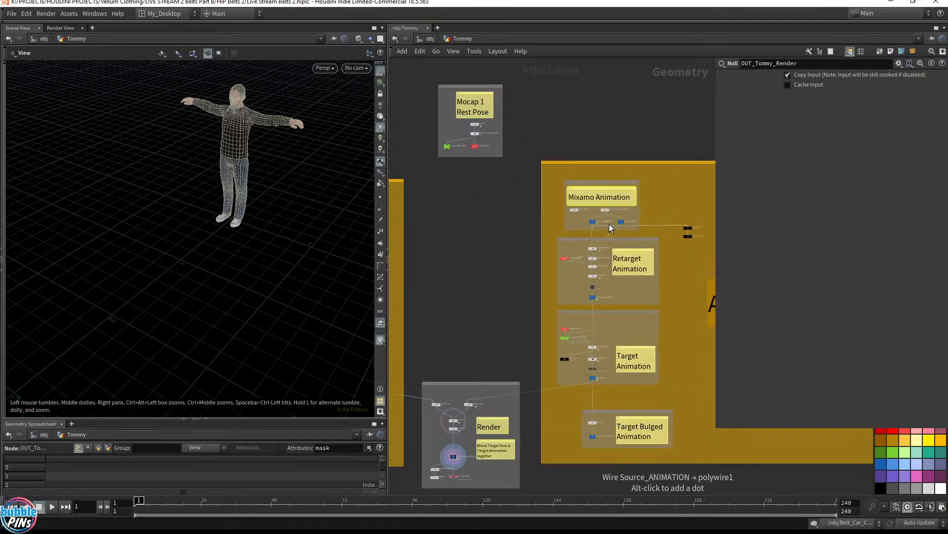
scroll(612, 220, "up", 3)
left_click(483, 177)
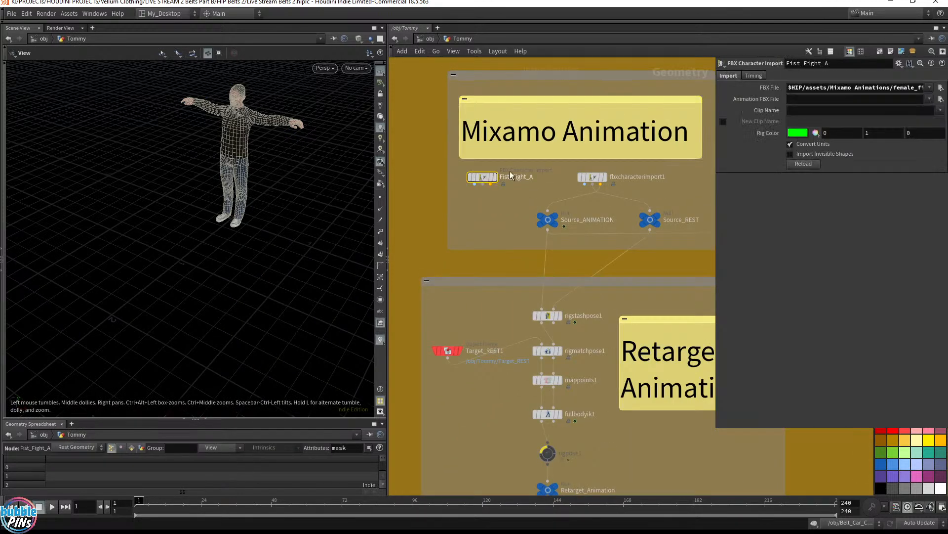
left_click(494, 177)
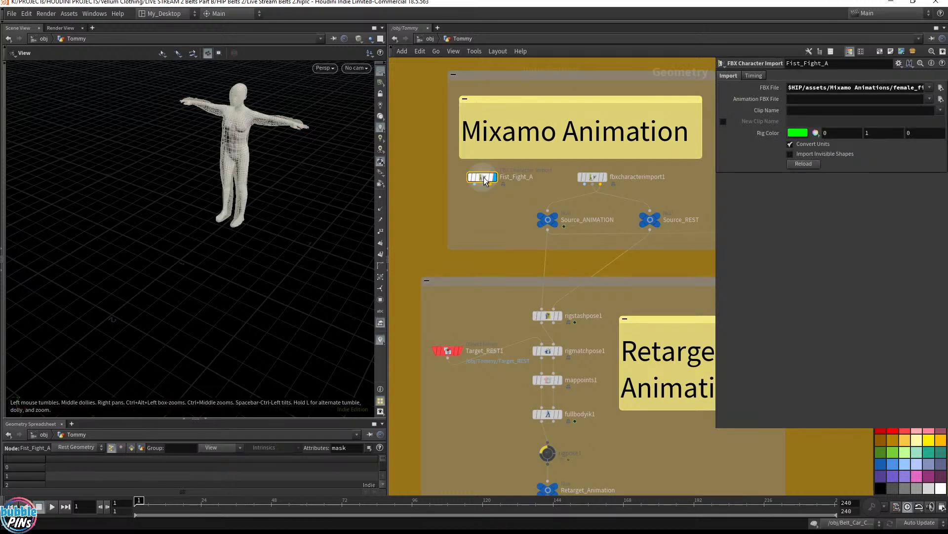
- Display fbxcharacterimport1, play its animation briefly, and return to the first frame
left_click(371, 39)
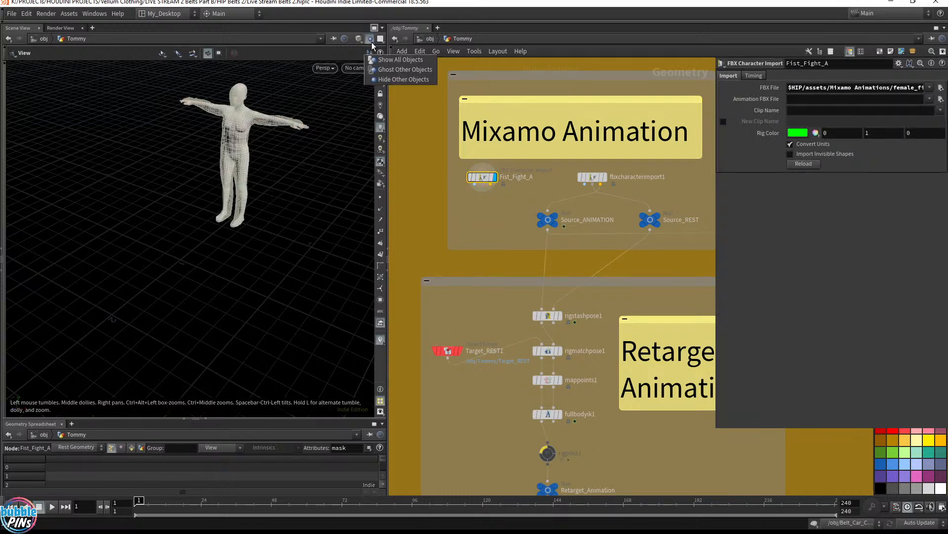
left_click(524, 3)
left_click(608, 162)
left_click(591, 179)
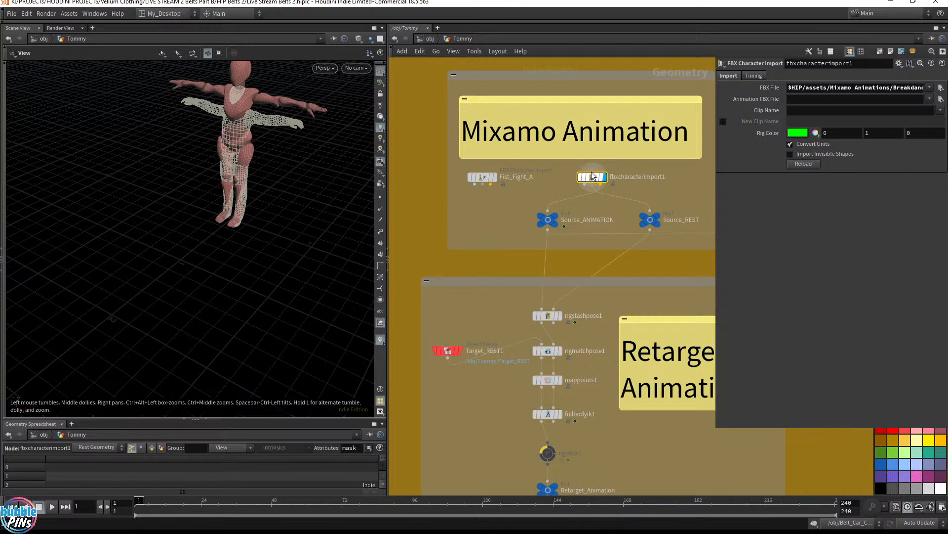
left_click(605, 188)
key("Up")
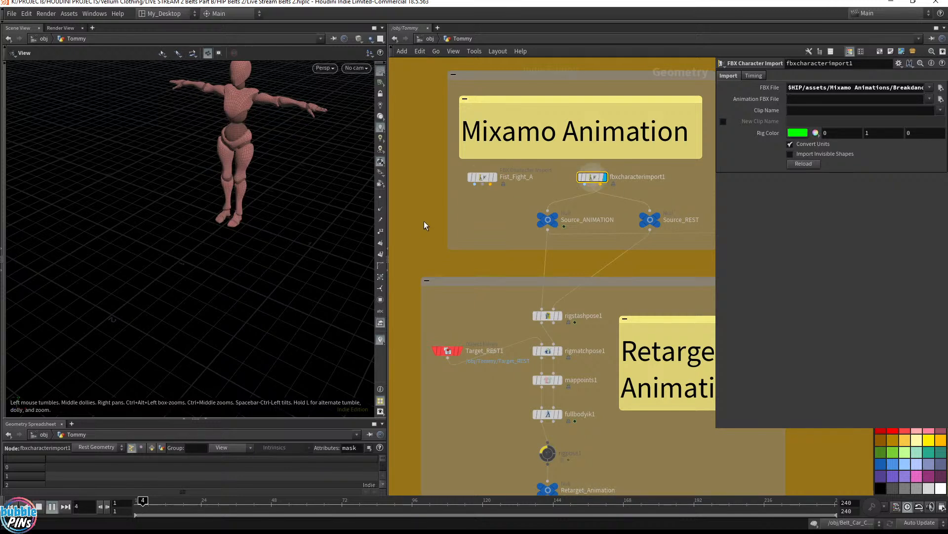
key("ctrl+Up")
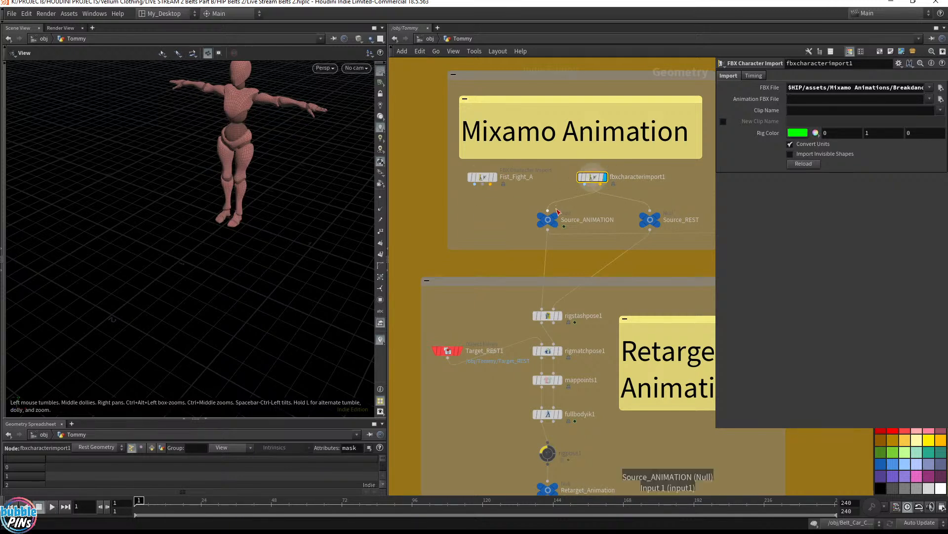
- Display the Source_ANIMATION skeleton, play its movement, and return to frame 1
left_click(557, 215)
key("Up")
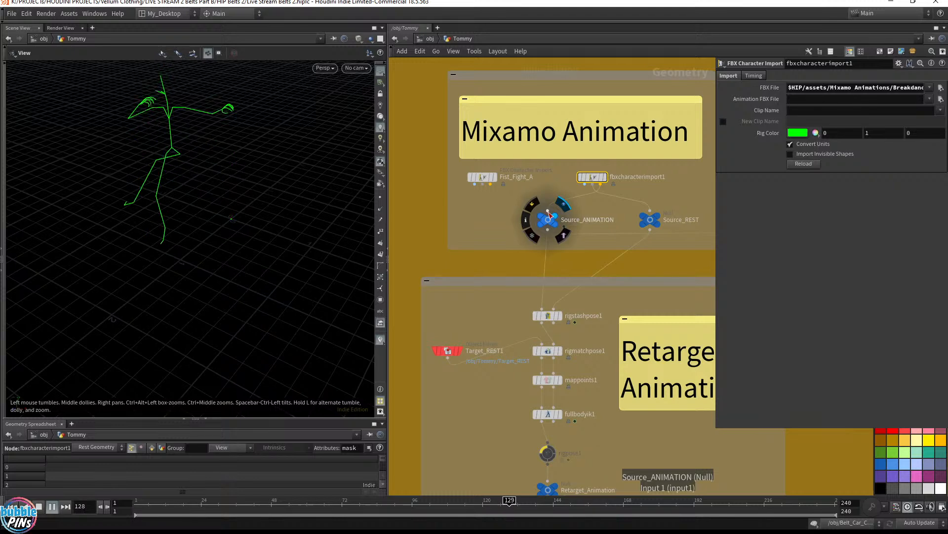
key("ctrl+Up")
- Display the Source_REST skeleton in the Mixamo Animation section and go back up to the object level
middle_click_drag(490, 228, 697, 244)
scroll(556, 243, "down", 3)
scroll(557, 242, "down", 2)
middle_click_drag(492, 253, 629, 242)
scroll(493, 242, "up", 5)
middle_click_drag(491, 242, 358, 231)
left_click(537, 259)
scroll(638, 233, "down", 5)
left_click(640, 221)
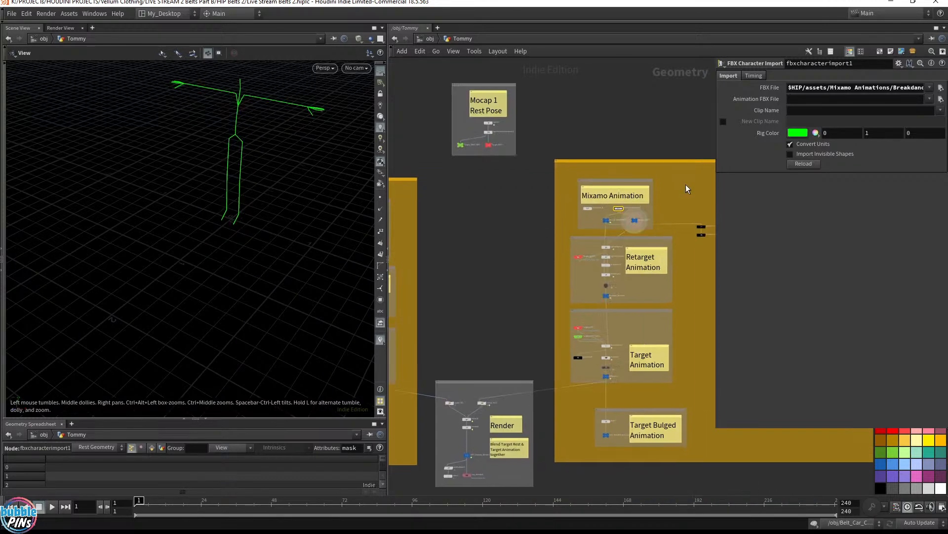
left_click(434, 39)
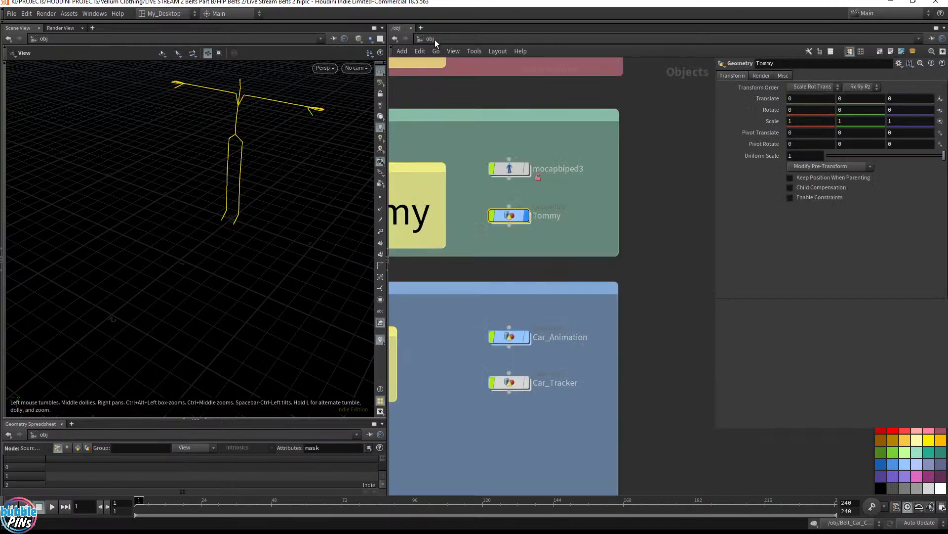
- Make OUT_Tommy_Render the displayed node inside the Tommy network again and return to the object level
double_click(509, 215)
scroll(490, 115, "up", 4)
middle_click_drag(462, 146, 489, 168)
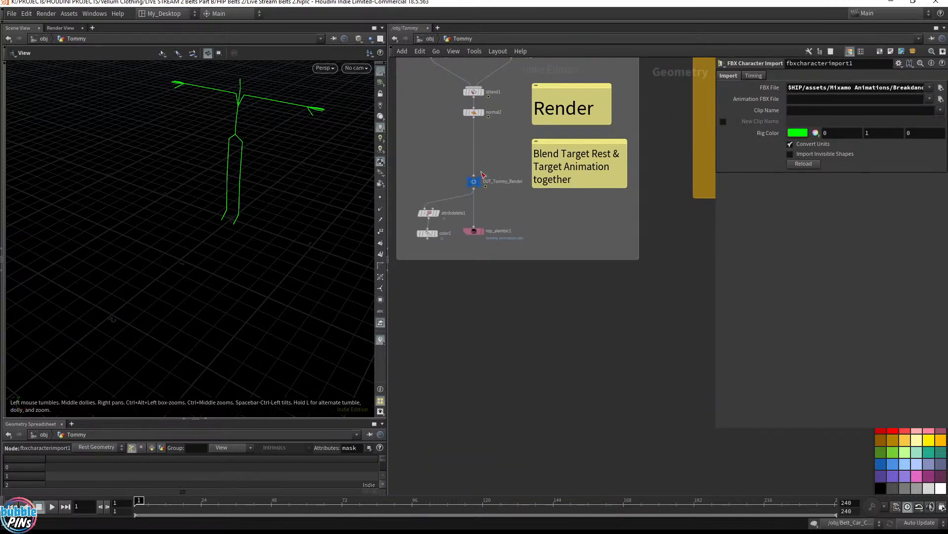
left_click(486, 181)
scroll(518, 181, "down", 6)
middle_click_drag(601, 248, 612, 361)
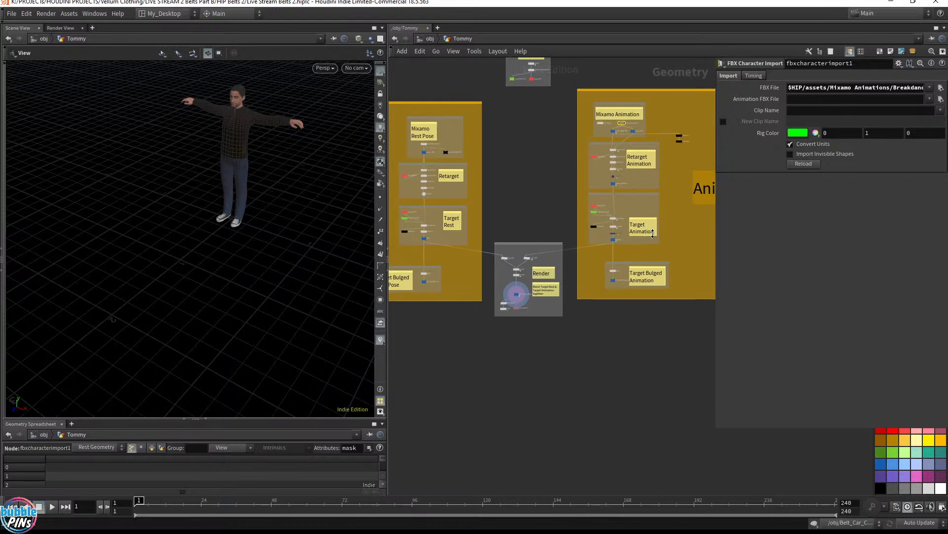
left_click(428, 39)
- Open the Belt_Tommy_Collision_SIM network and select the object_merge1 node that brings in the car animation
middle_click_drag(473, 207, 642, 227)
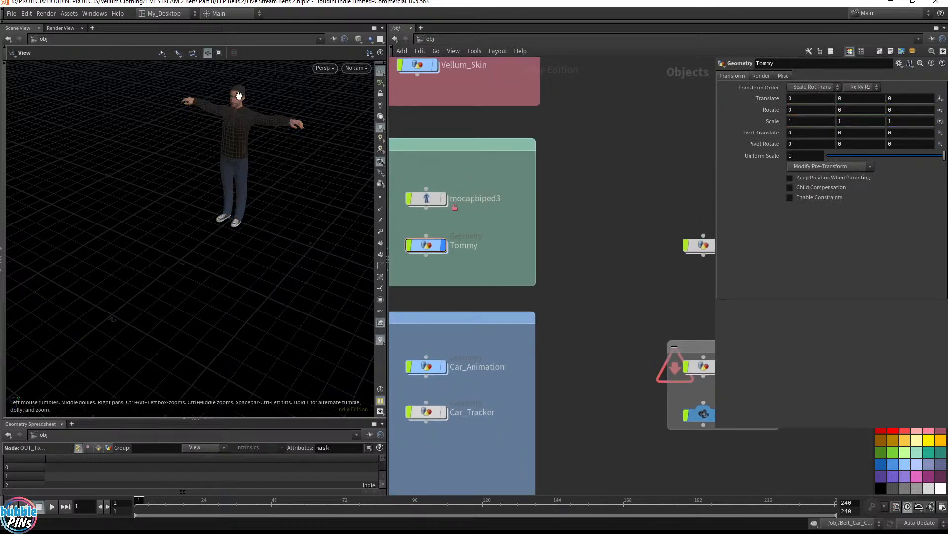
middle_click_drag(621, 198, 494, 191)
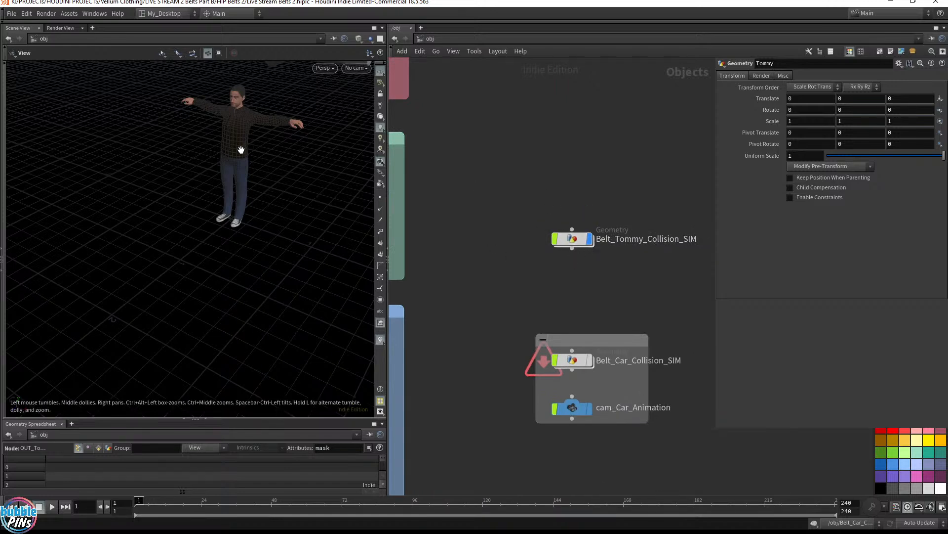
scroll(275, 186, "down", 5)
left_click_drag(275, 186, 262, 136)
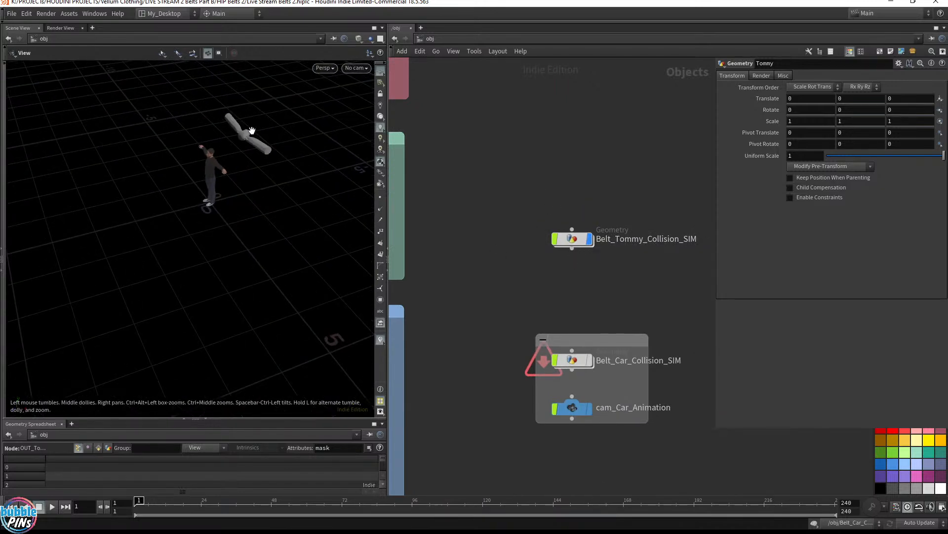
mouse_move(574, 243)
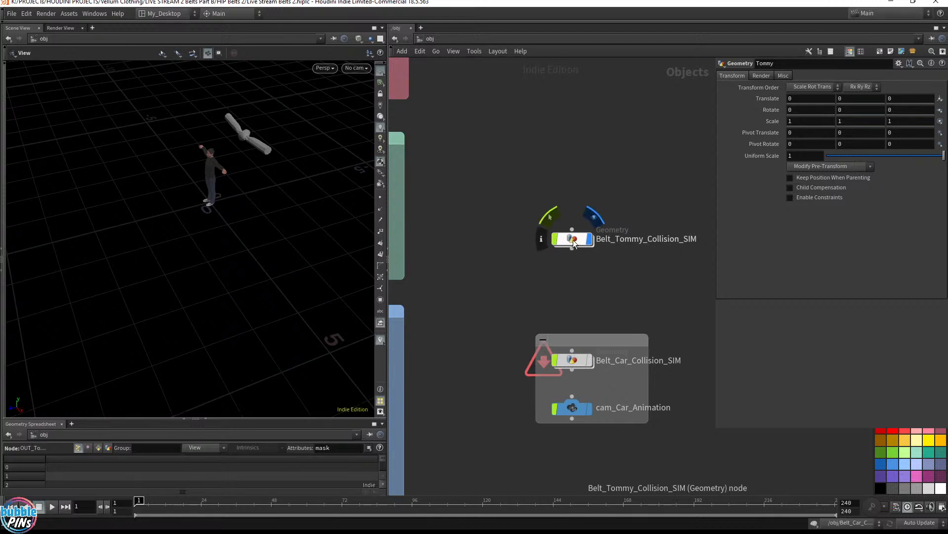
double_click(573, 239)
middle_click_drag(561, 197, 422, 284)
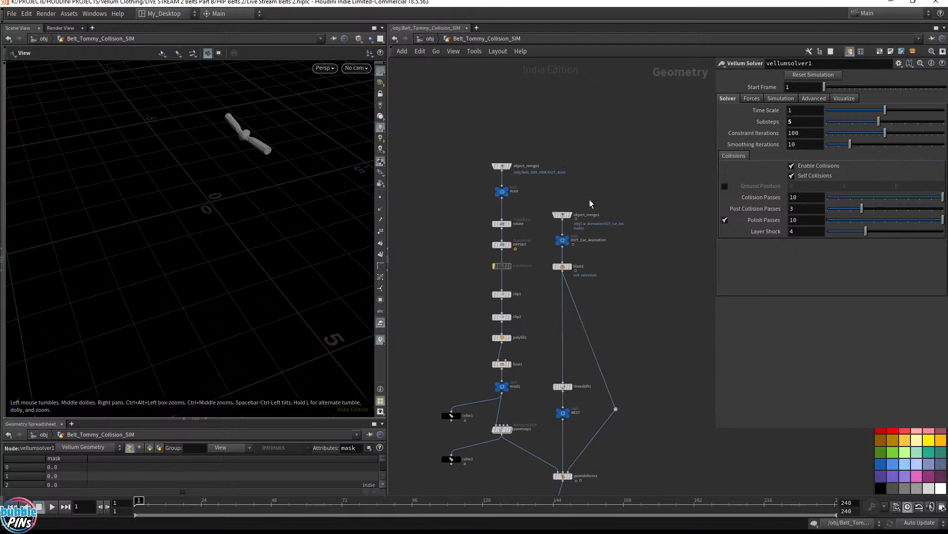
scroll(589, 200, "up", 5)
left_click_drag(615, 196, 485, 276)
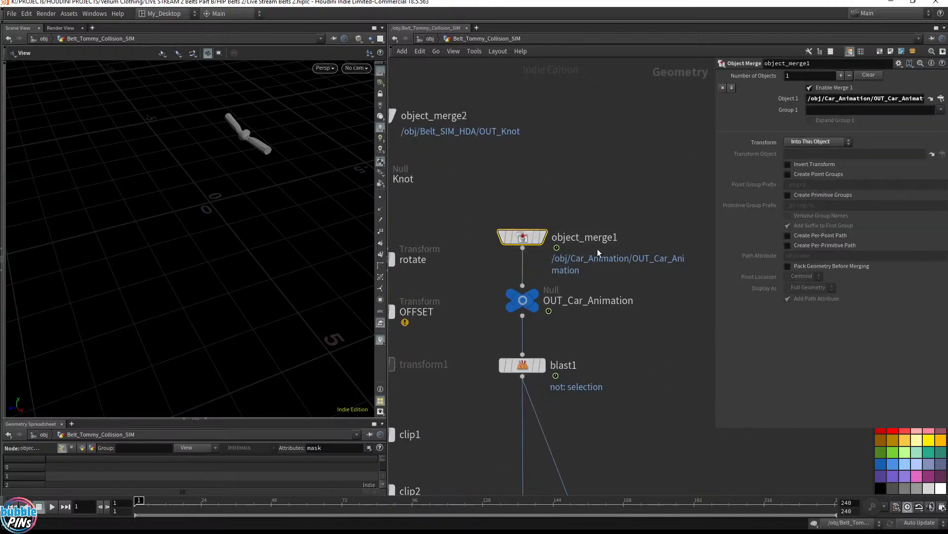
scroll(604, 292, "down", 6)
middle_click_drag(566, 328, 567, 257)
left_click_drag(457, 130, 668, 494)
left_click(627, 176)
scroll(542, 141, "up", 5)
left_click_drag(599, 200, 487, 255)
left_click(931, 99)
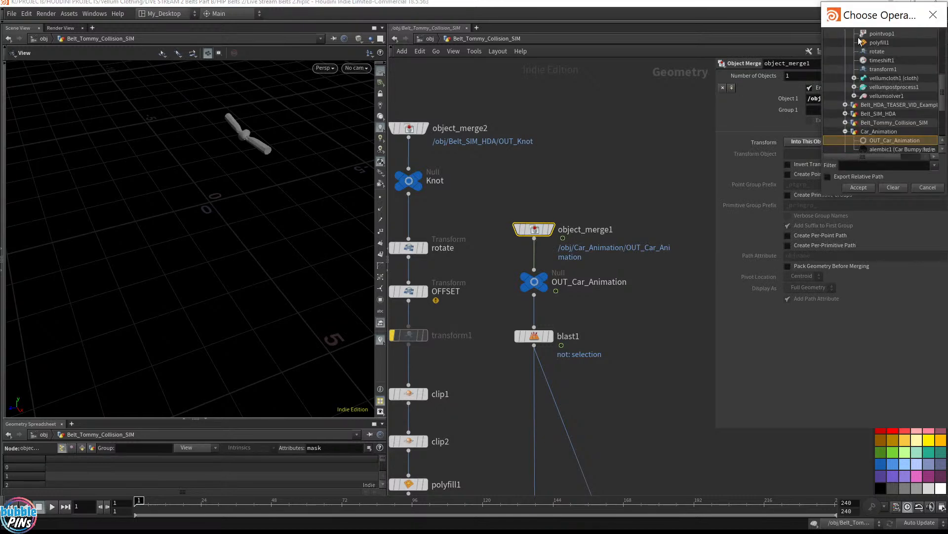
left_click(933, 15)
- Go back into the Tommy network and copy the OUT_Tommy_Render null
left_click(432, 39)
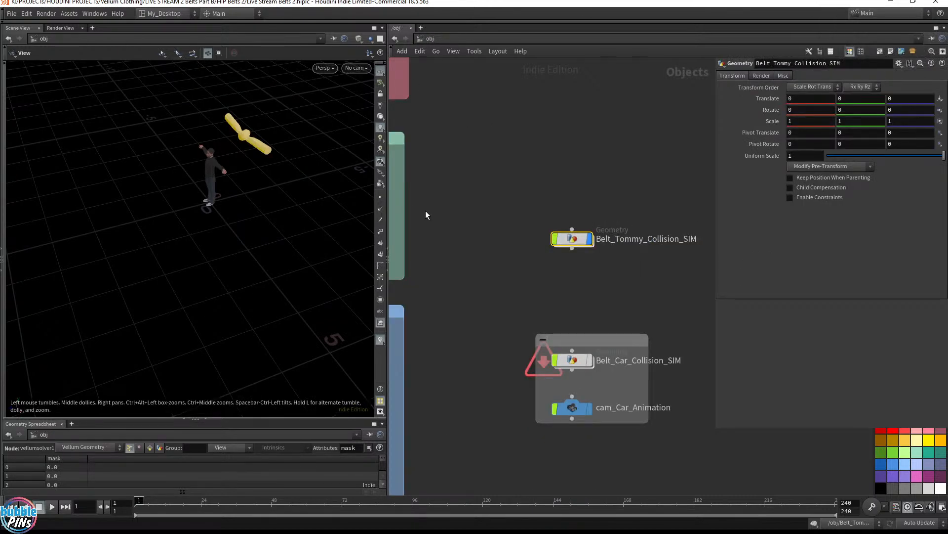
middle_click_drag(420, 211, 670, 191)
double_click(482, 218)
scroll(532, 259, "up", 7)
middle_click_drag(520, 337, 562, 201)
left_click_drag(449, 214, 576, 257)
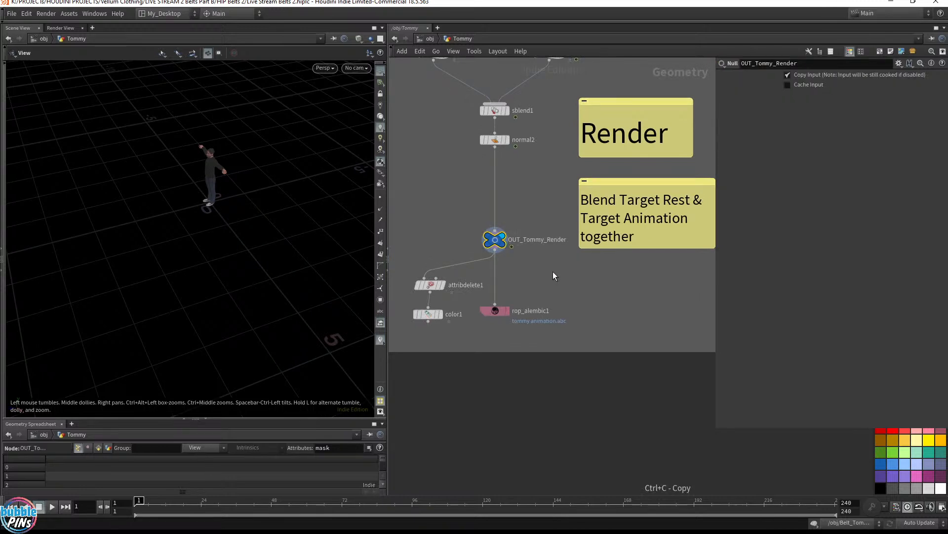
- In Belt_Tommy_Collision_SIM, set Object 1 of object_merge1 to /obj/Tommy/OUT_Tommy_Render
left_click(431, 40)
middle_click_drag(669, 271, 420, 289)
double_click(510, 249)
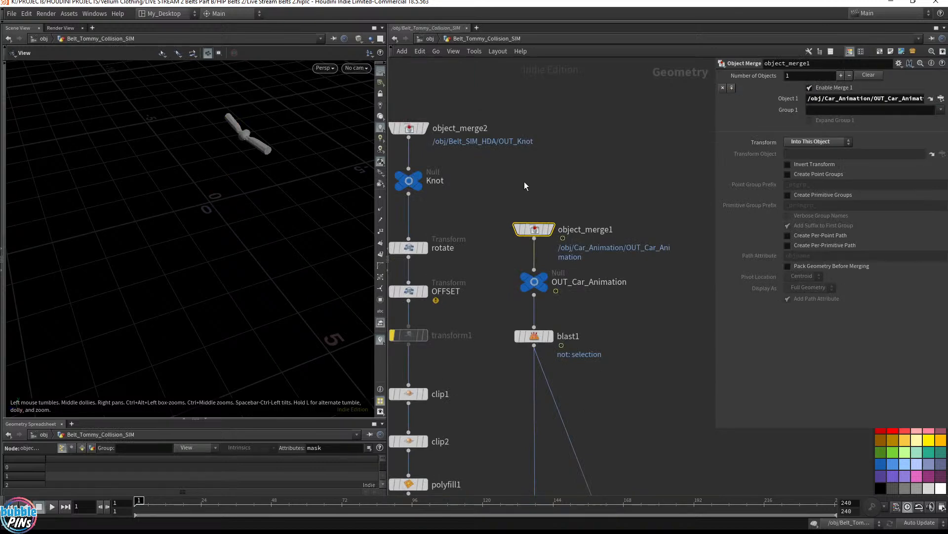
double_click(854, 97)
key("BackSpace")
type("/obj/Tommy/OUT_Tommy_Render")
key("Return")
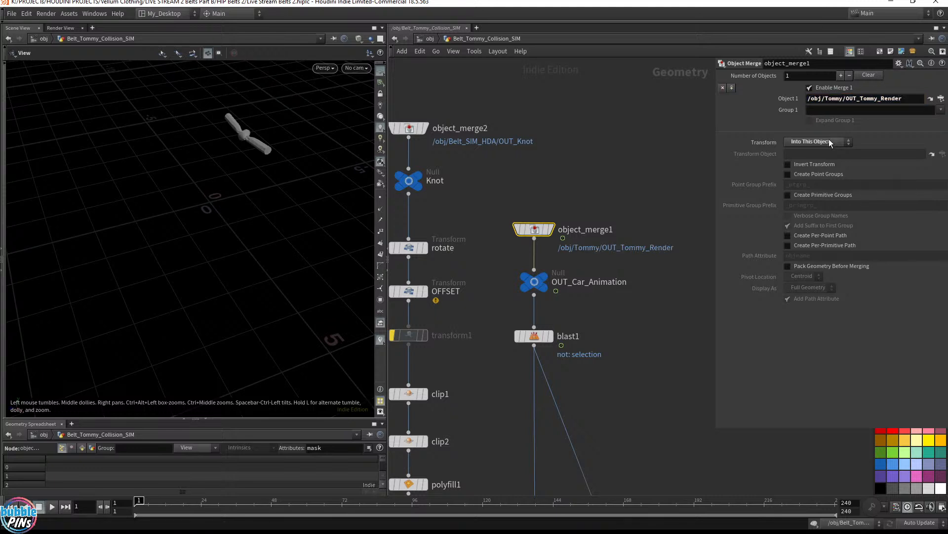
- Rename the OUT_Car_Animation null Tommy_Breakdance and save the scene
double_click(588, 281)
type("Tommy_Breakda")
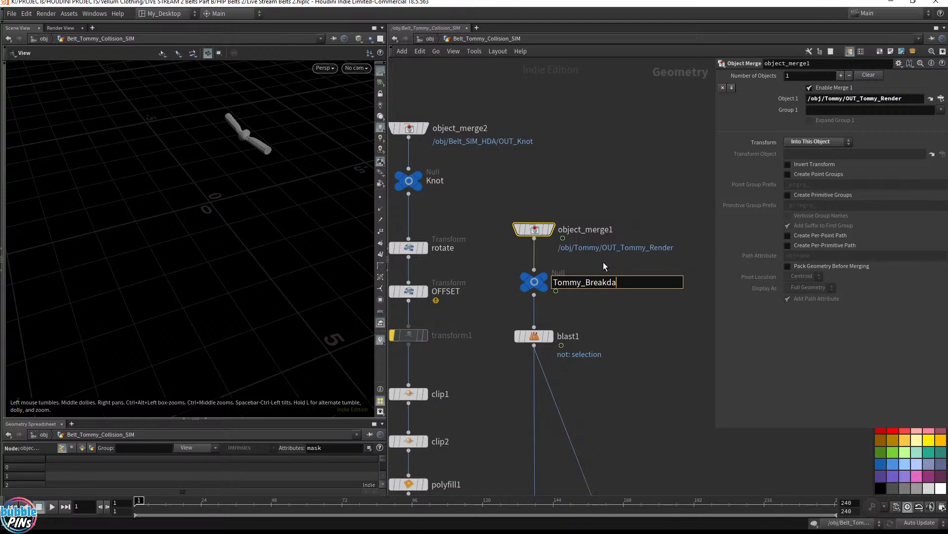
type("nce")
key("Return")
key("ctrl+s")
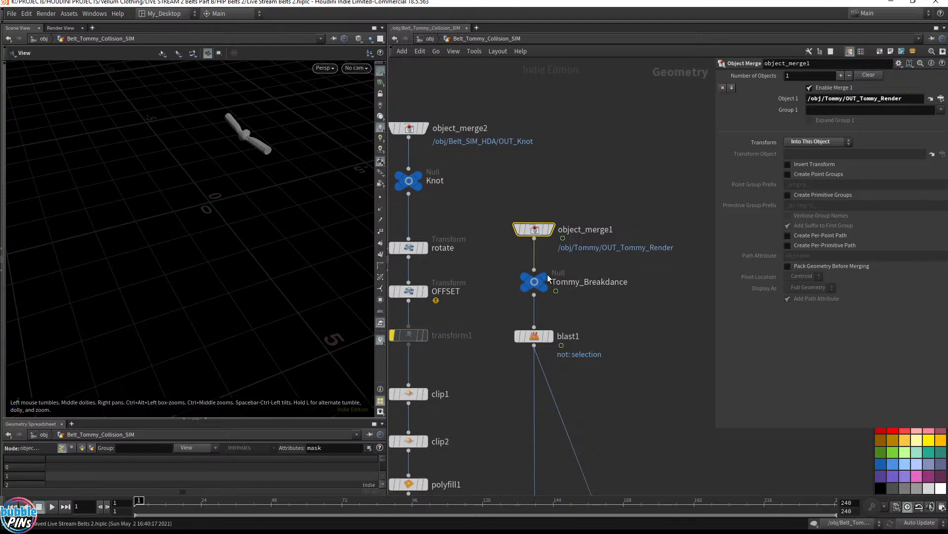
- Display the Tommy_Breakdance null and inspect the merged character from the front
left_click(546, 273)
middle_click_drag(294, 143, 395, 143)
right_click_drag(321, 148, 195, 180)
left_click_drag(195, 198, 234, 171)
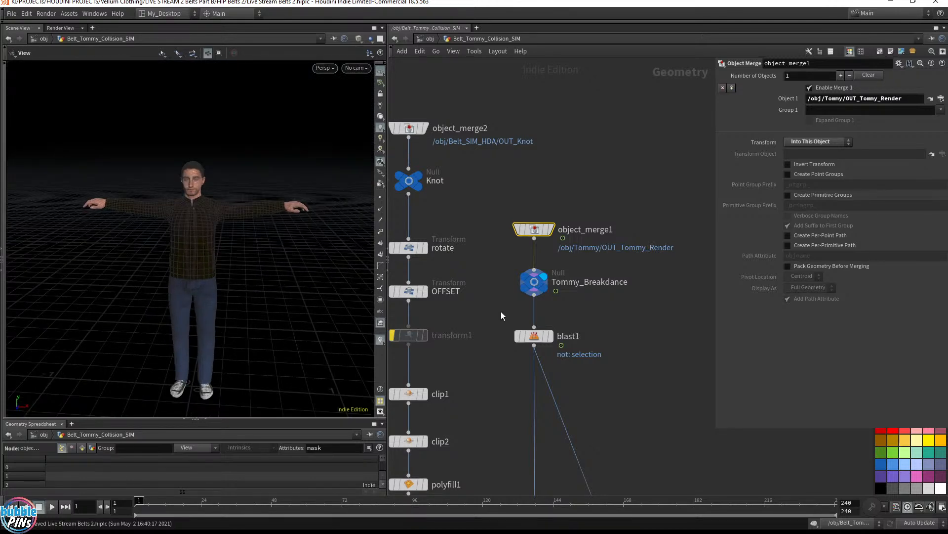
- Display blast1 and clear its old point list from Group
left_click(554, 339)
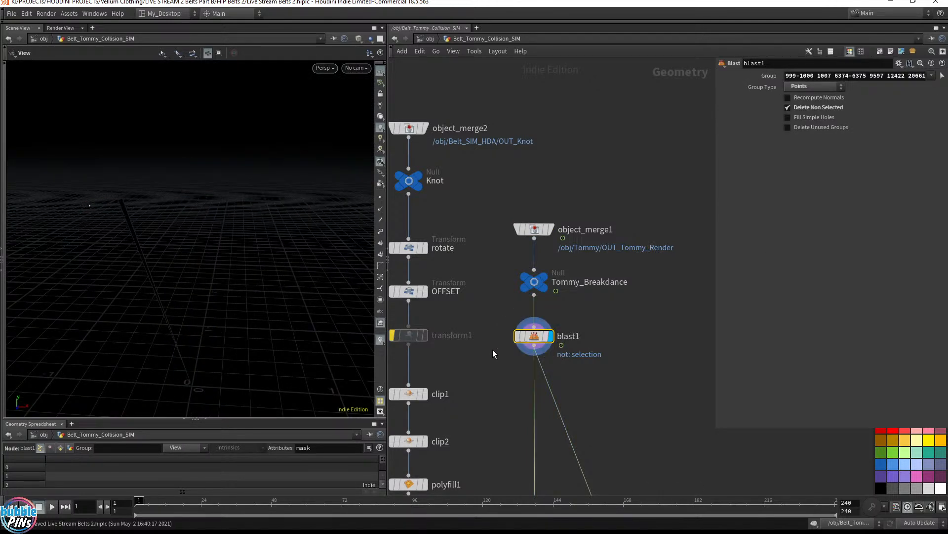
left_click_drag(640, 370, 496, 313)
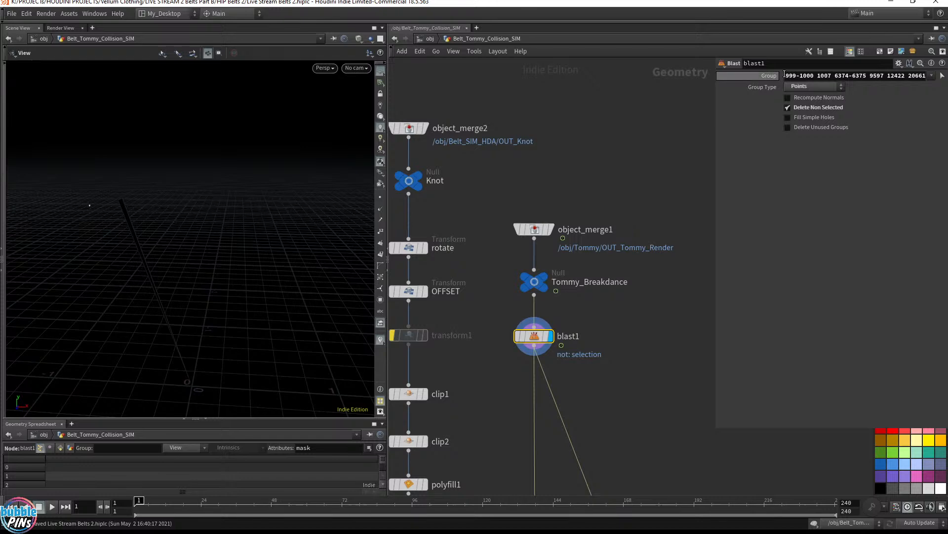
left_click(818, 77)
key("ctrl+a")
key("BackSpace")
key("Return")
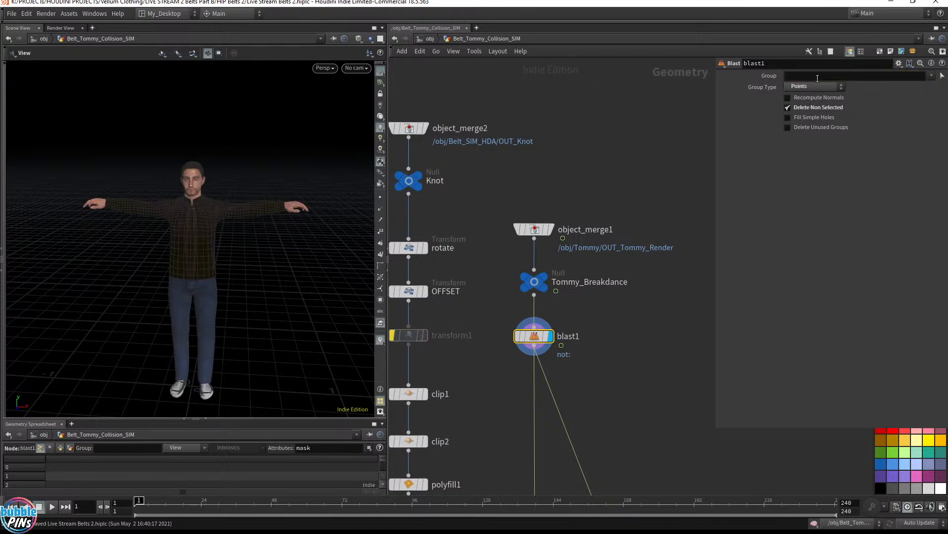
- Pick a patch of points across Tommy's upper forehead as the new Group of blast1
left_click(942, 77)
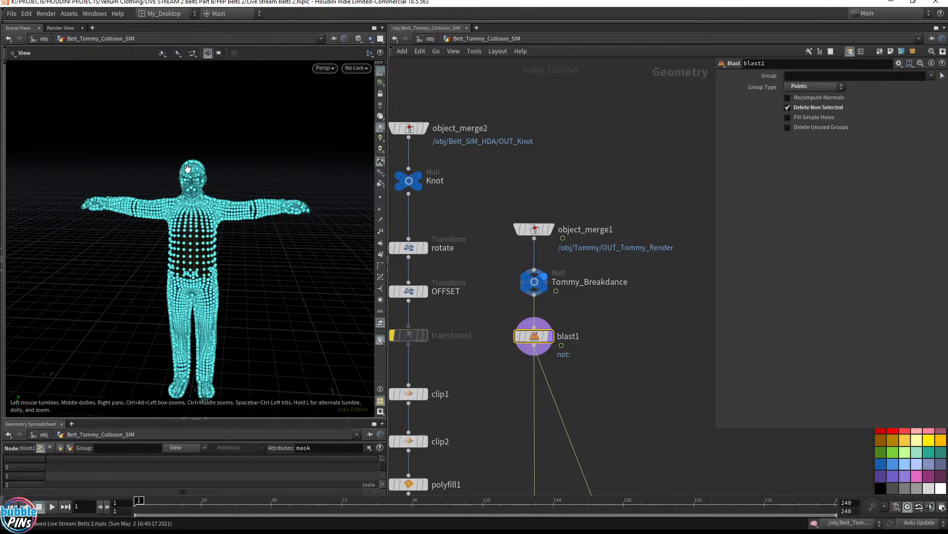
scroll(198, 154, "up", 3)
scroll(240, 164, "up", 10)
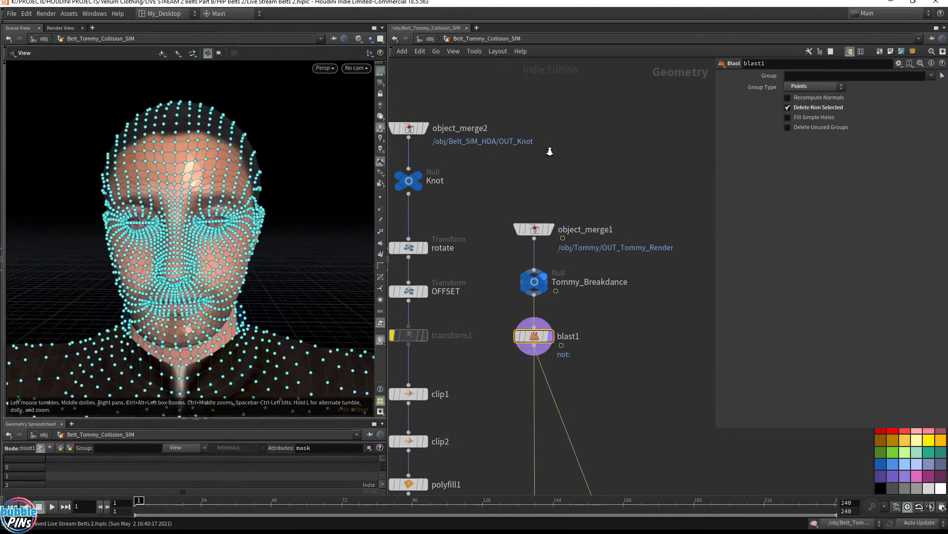
right_click_drag(245, 189, 328, 186)
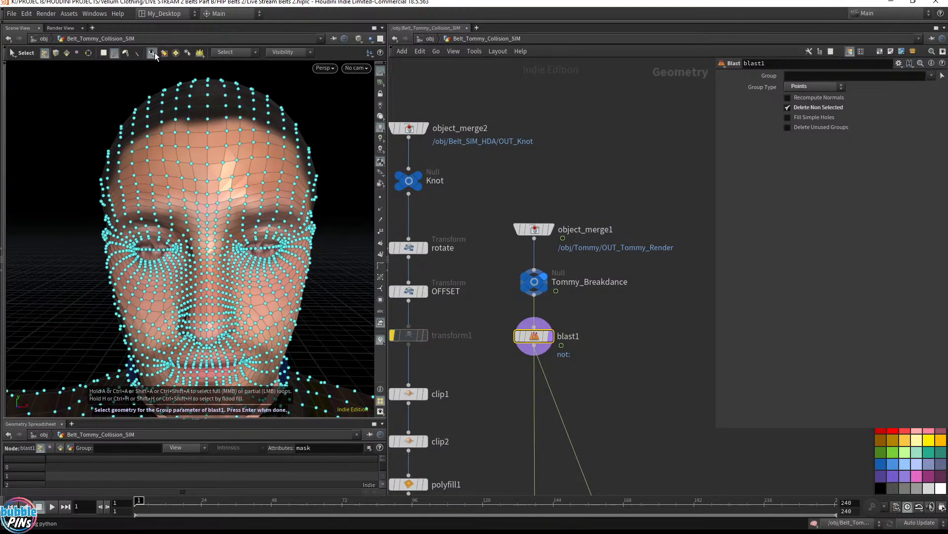
mouse_move(167, 130)
left_mouse_down()
mouse_move(133, 148)
mouse_move(161, 166)
left_mouse_up()
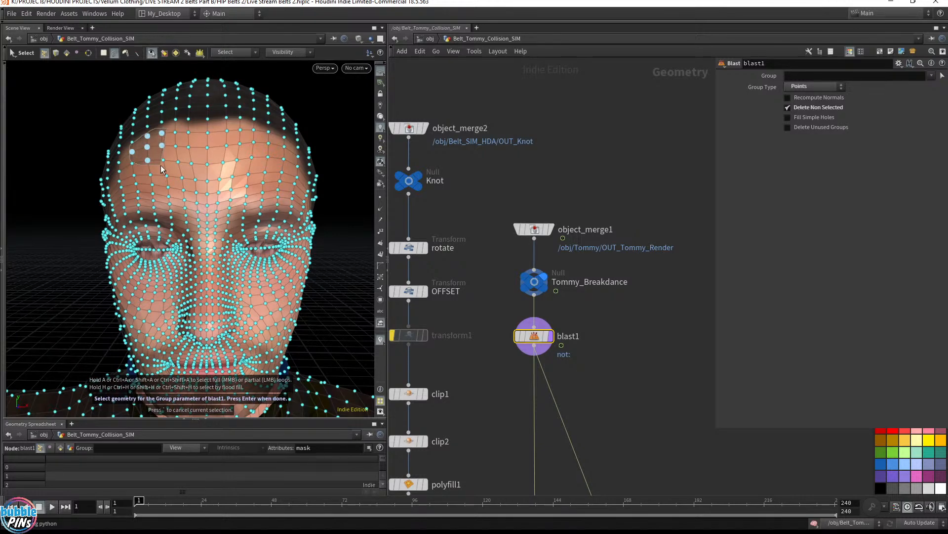
mouse_move(220, 168)
left_mouse_down()
mouse_move(286, 156)
mouse_move(211, 126)
mouse_move(202, 136)
left_mouse_up()
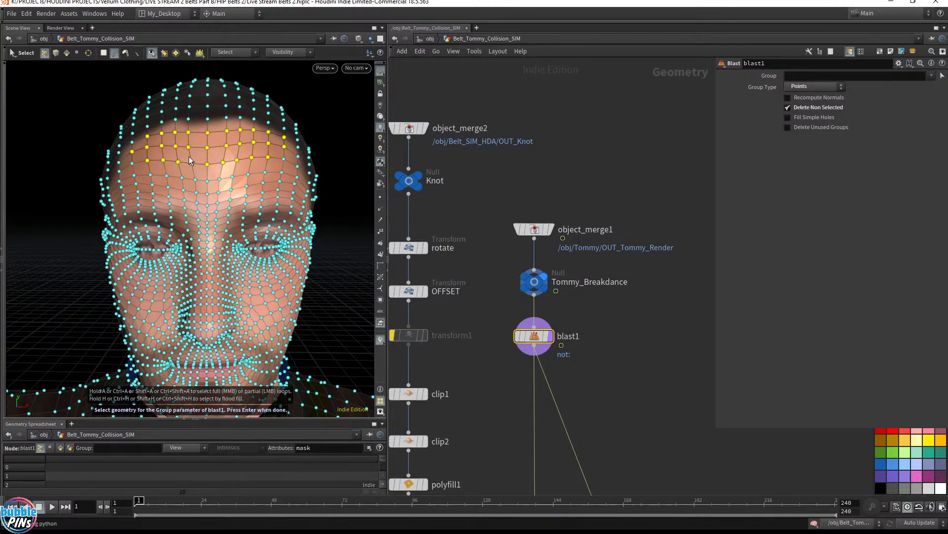
key("Return")
- Display object_merge2 and view the imported knotted belt geometry
left_click_drag(258, 225, 324, 206)
scroll(323, 206, "down", 3)
middle_click_drag(622, 383, 720, 238)
scroll(634, 237, "down", 4)
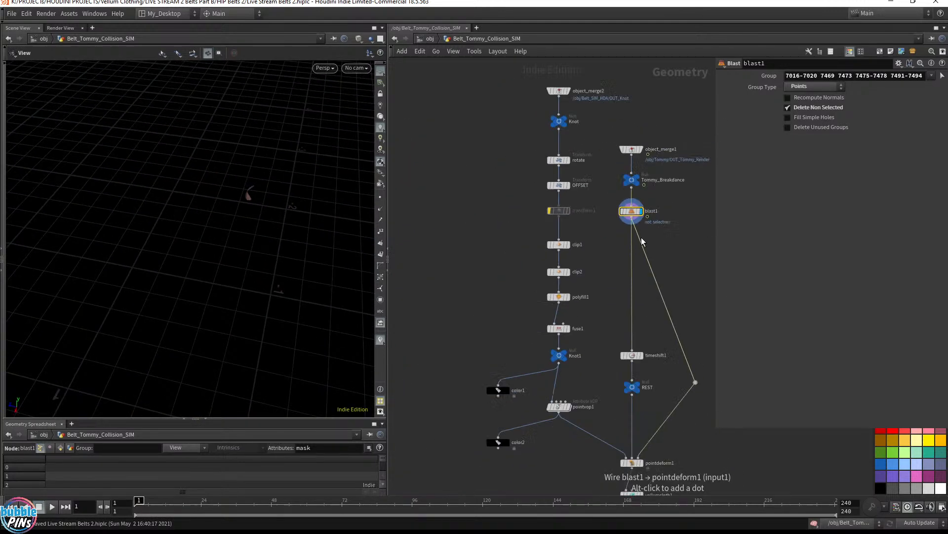
left_click_drag(517, 195, 606, 176)
middle_click_drag(502, 65, 455, 96)
left_click(512, 121)
left_click(521, 121)
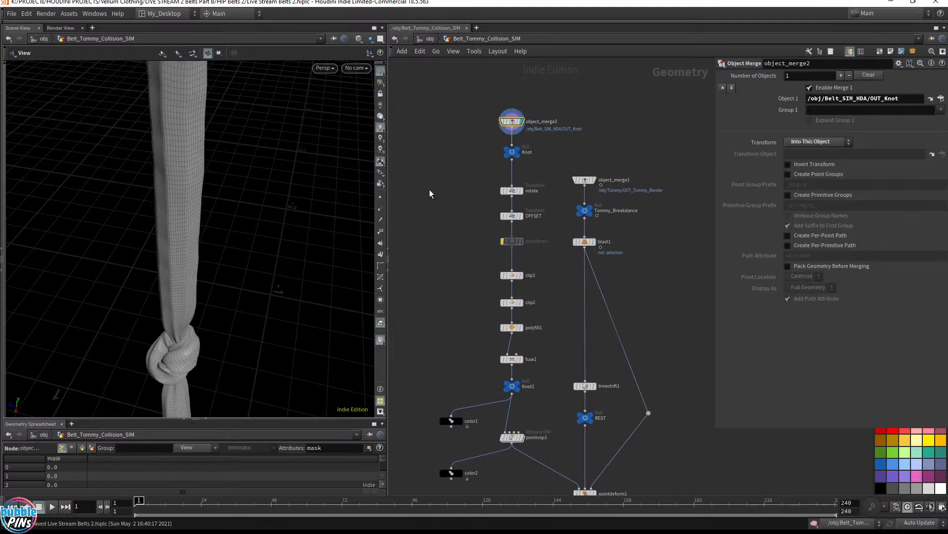
- Display the belt at the OFFSET transform with Tommy_Breakdance shown as a wireframe template for reference
left_click(521, 190)
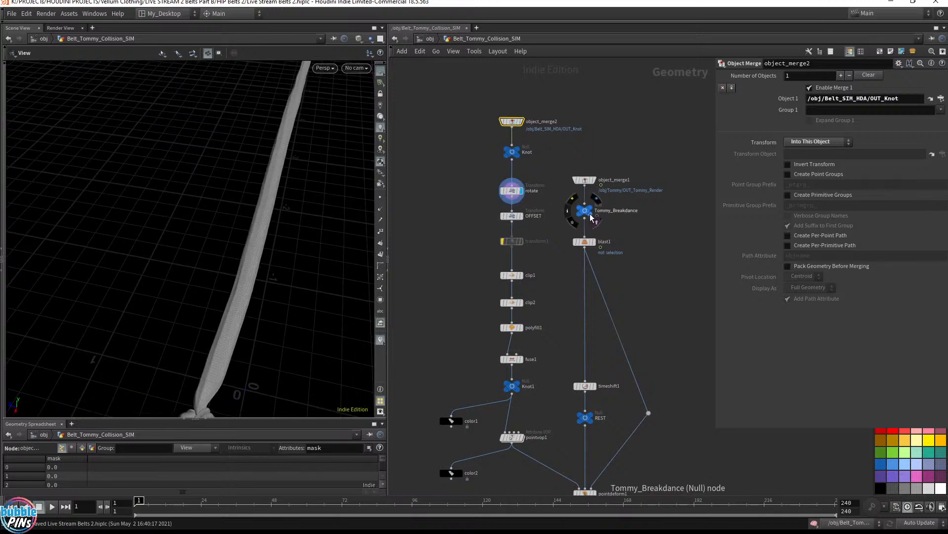
left_click(593, 214)
left_click_drag(276, 237, 258, 200)
left_click(521, 216)
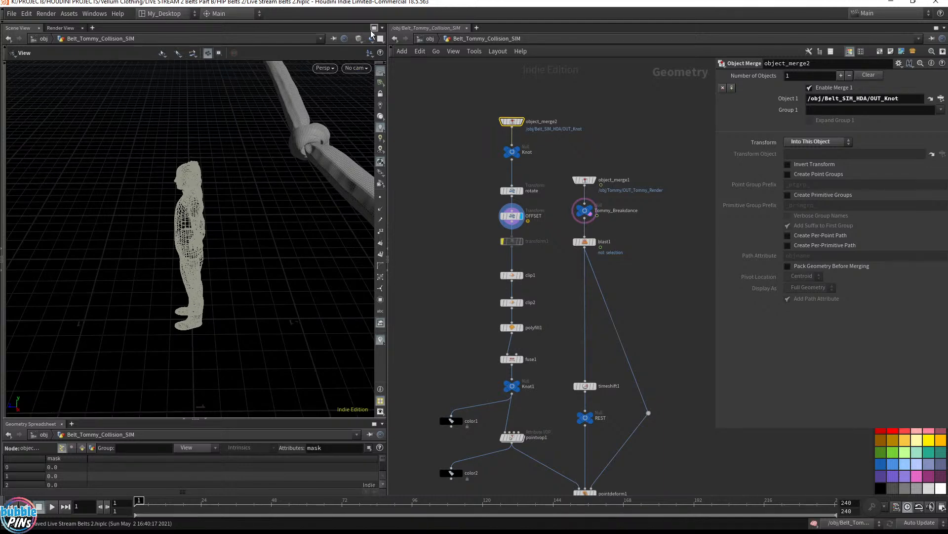
- Select OFFSET and maximize the scene view in a four-view layout with Top, Persp, Front and Right views
left_click(512, 216)
left_click(382, 28)
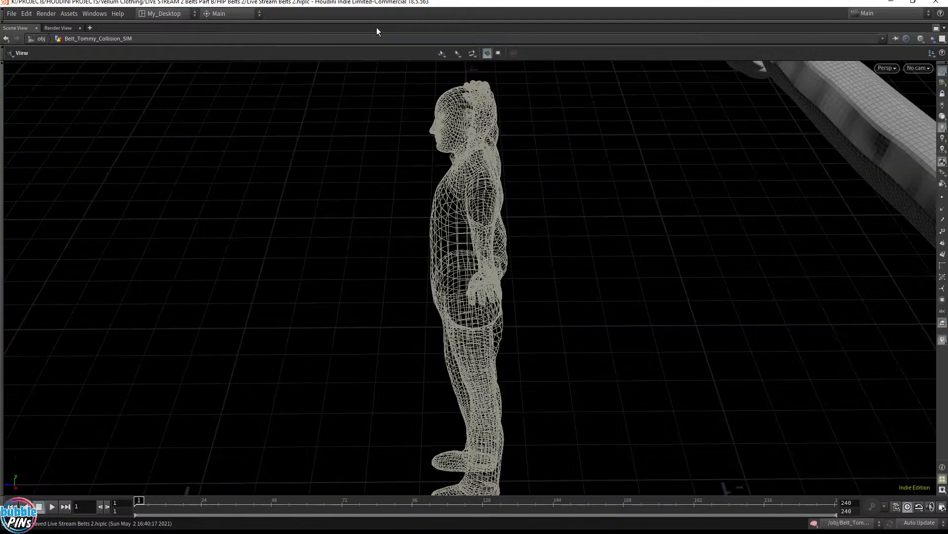
key("space+b")
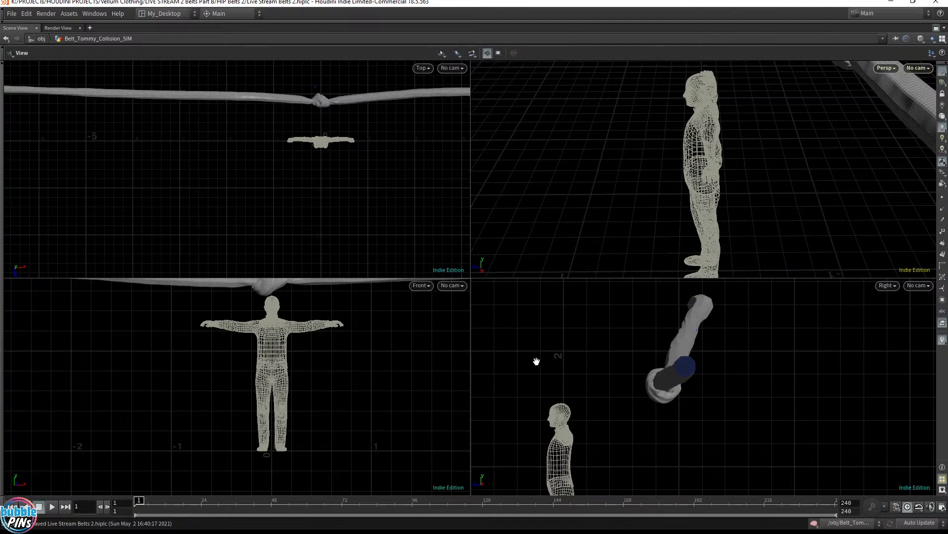
key("space+b")
key("space+b")
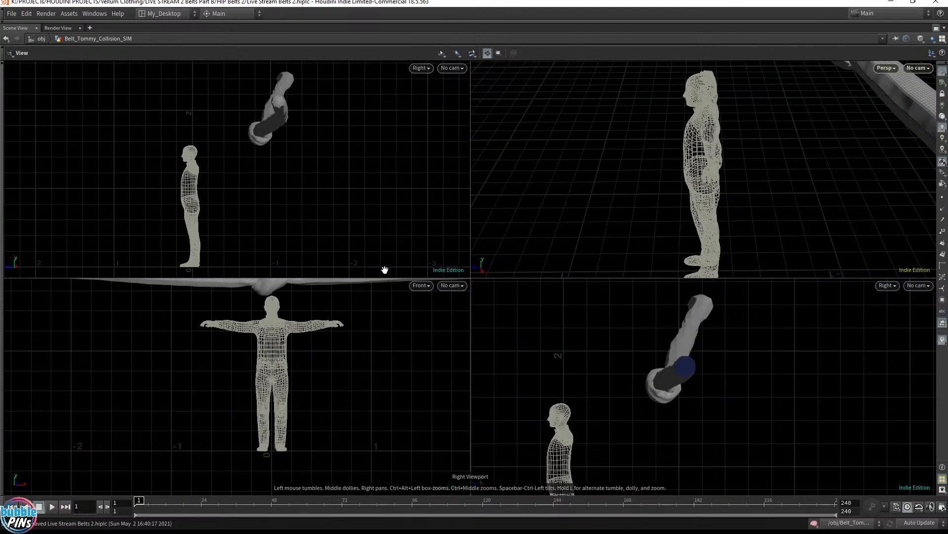
key("space+b")
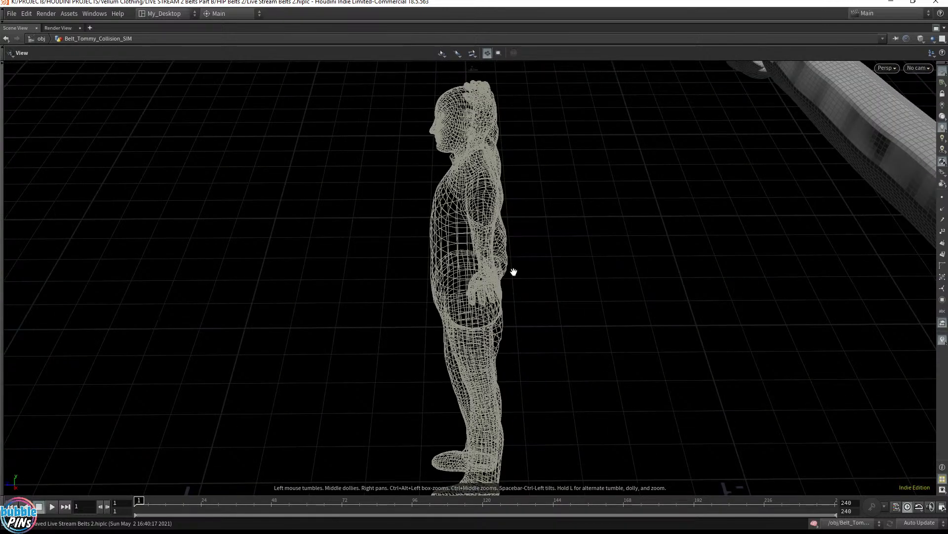
key("space+b")
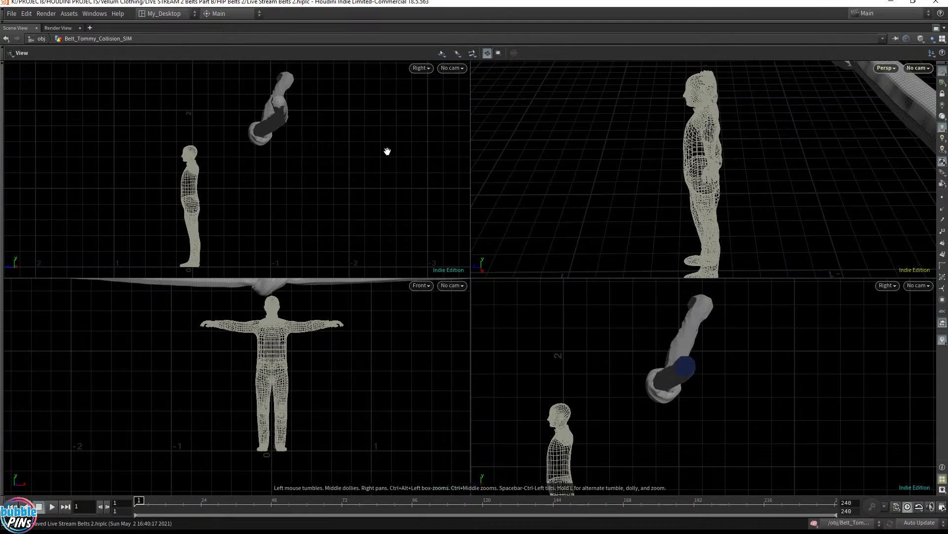
key("space+2")
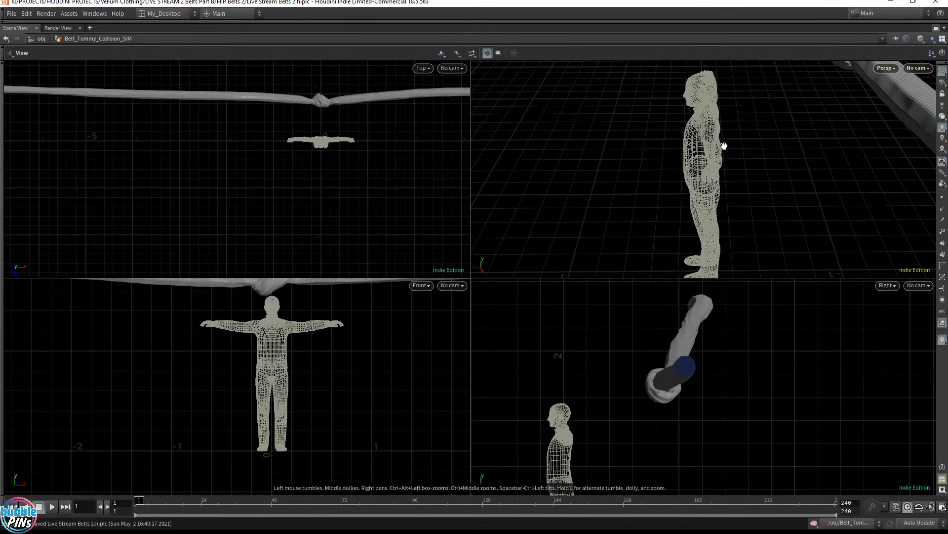
- Move the belt with OFFSET in front of Tommy's head, to a translate of about -0.117, 1.94, 0.001, and check it in perspective
right_click_drag(682, 419, 738, 383)
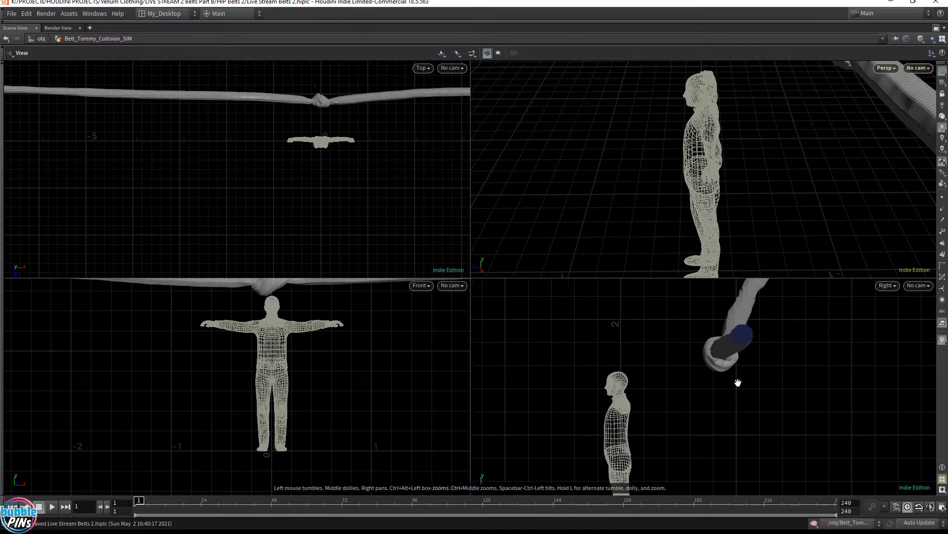
key("r")
left_click_drag(755, 301, 621, 326)
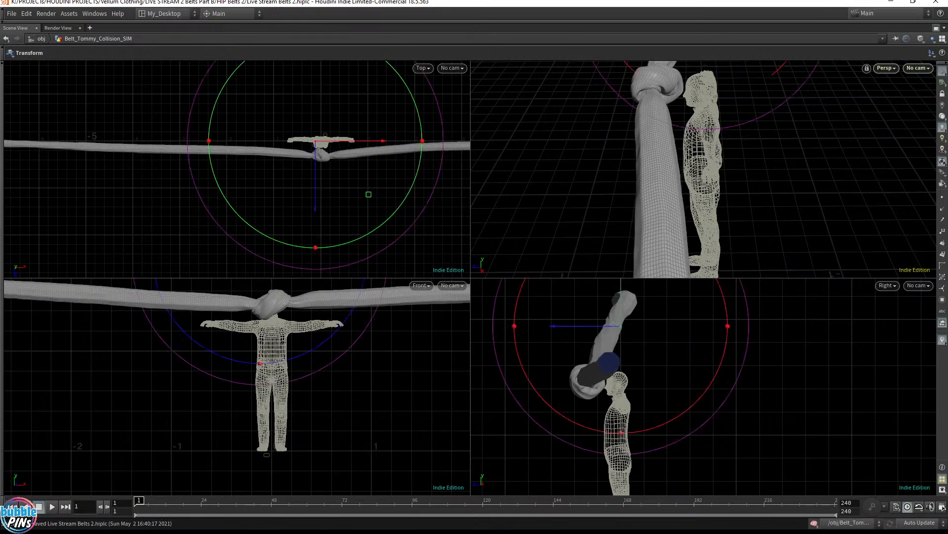
left_click(938, 29)
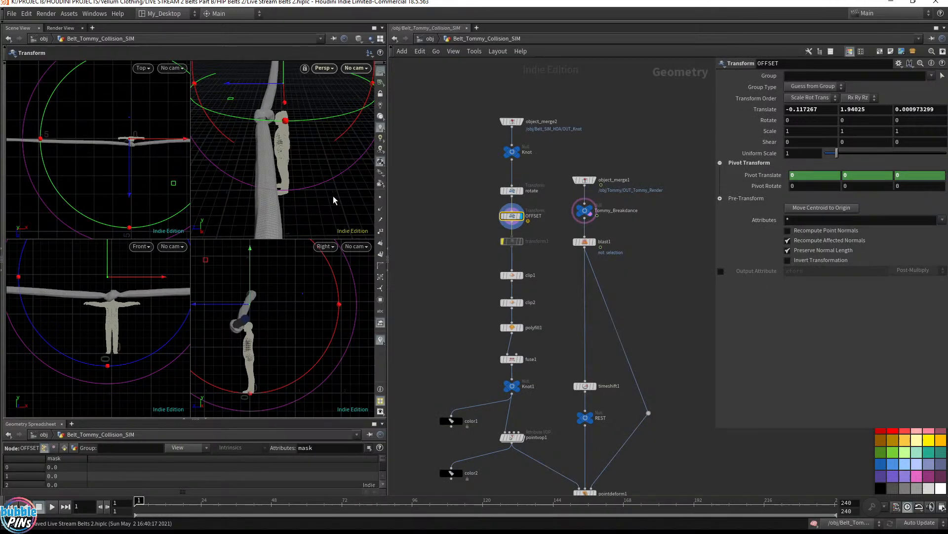
key("space+b")
key("Escape")
left_click_drag(187, 164, 257, 170)
scroll(490, 222, "up", 3)
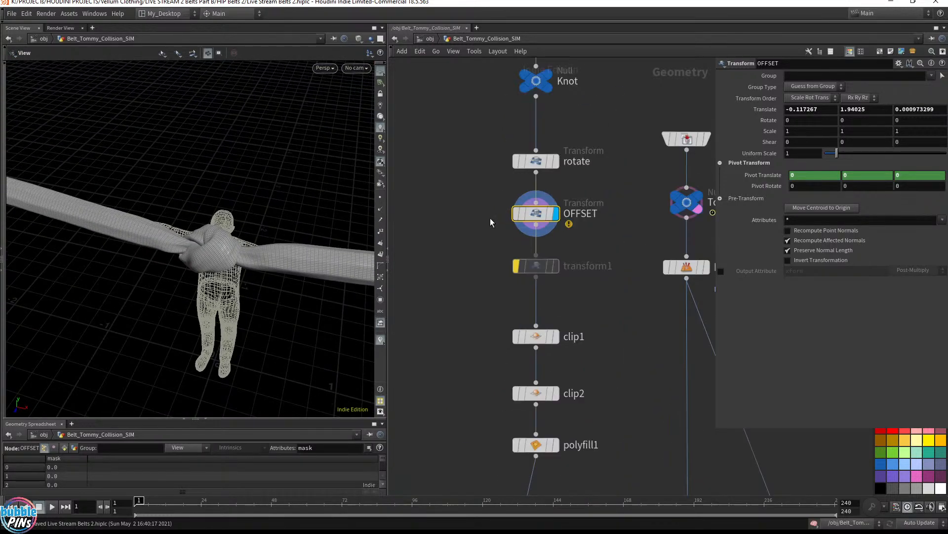
left_click(374, 29)
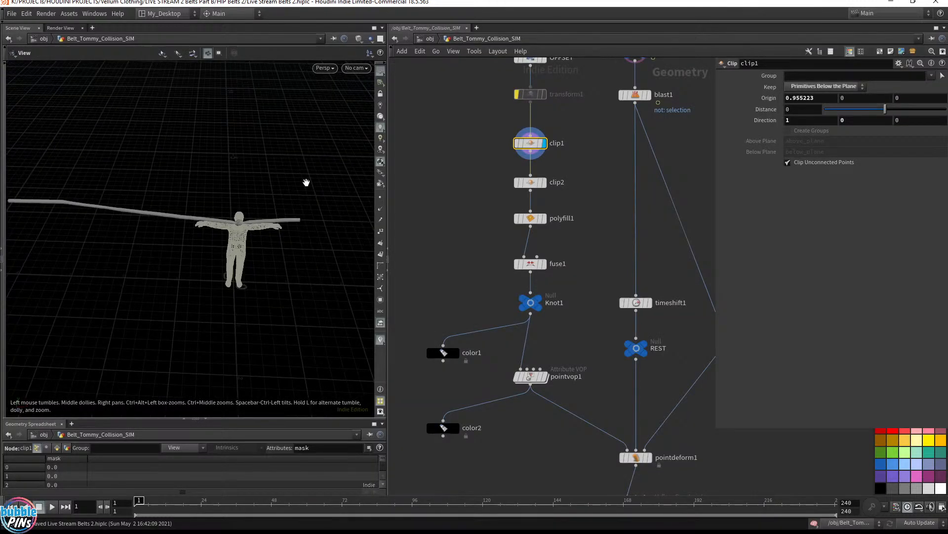
- Trim both ends of the belt closer to Tommy with clip1 and clip2, moving the Origin X of clip2 to about -0.7
key("Return")
left_click_drag(276, 283, 265, 286)
left_click(537, 183)
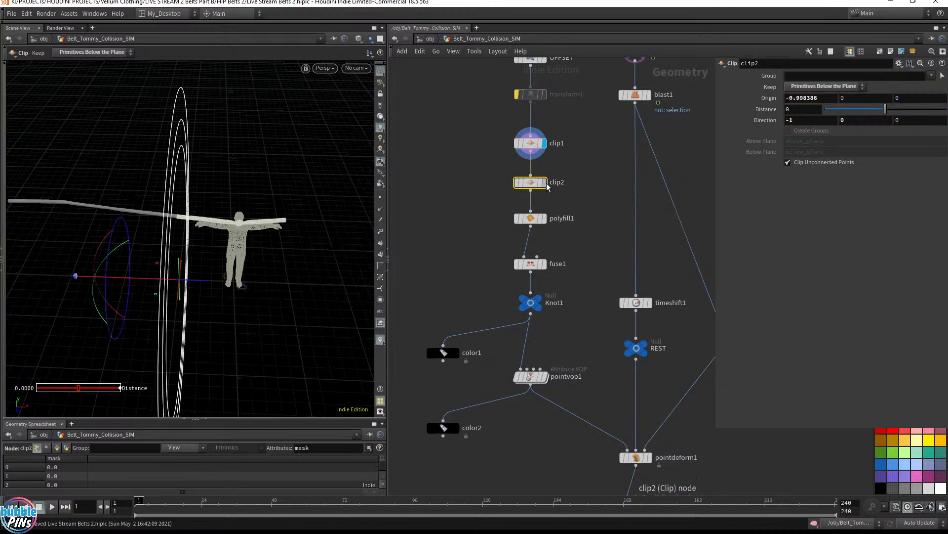
left_click(544, 183)
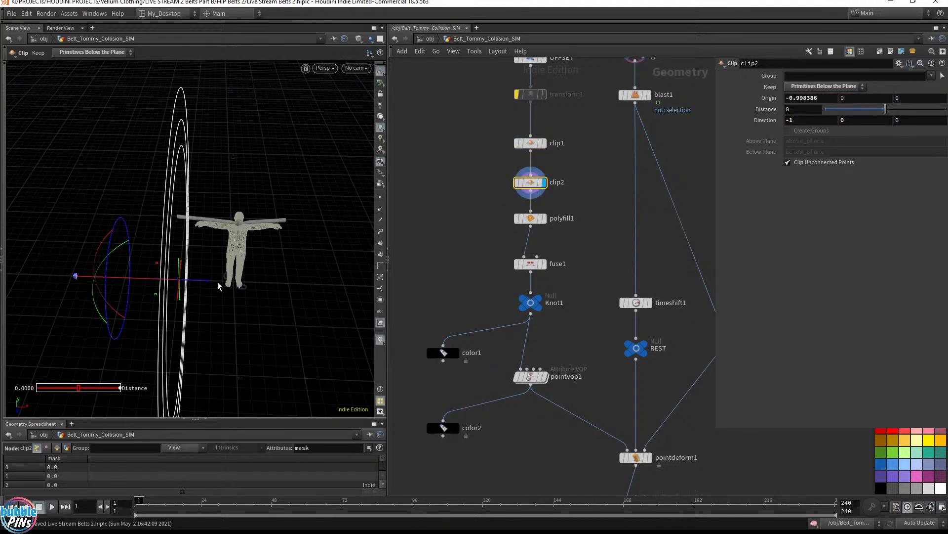
left_click_drag(209, 280, 221, 281)
- Display polyfill1 and inspect the cap on the belt's cut end, comparing it with clip2
left_click(545, 217)
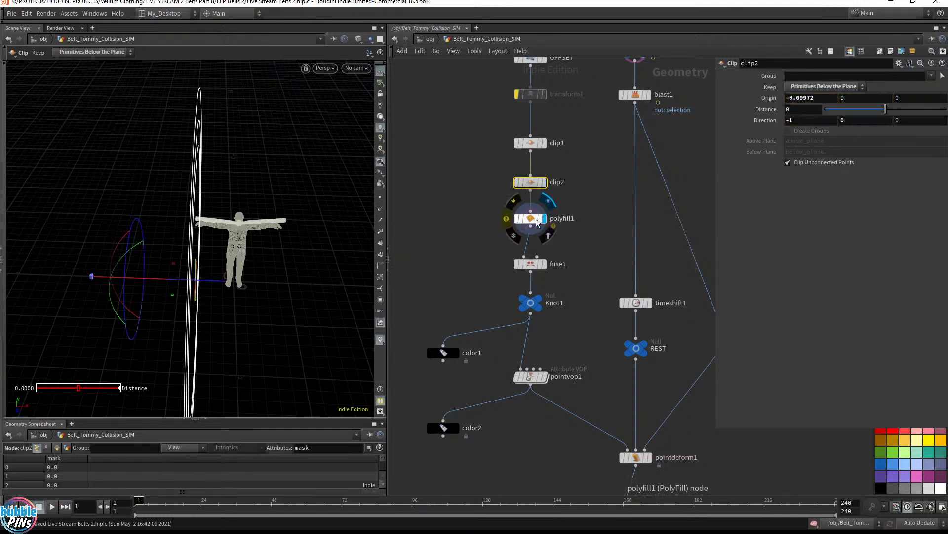
left_click(531, 218)
mouse_move(301, 208)
left_mouse_down("alt")
mouse_move(275, 206)
mouse_move(292, 194)
left_mouse_up("alt")
middle_click_drag(291, 195, 476, 156, "alt")
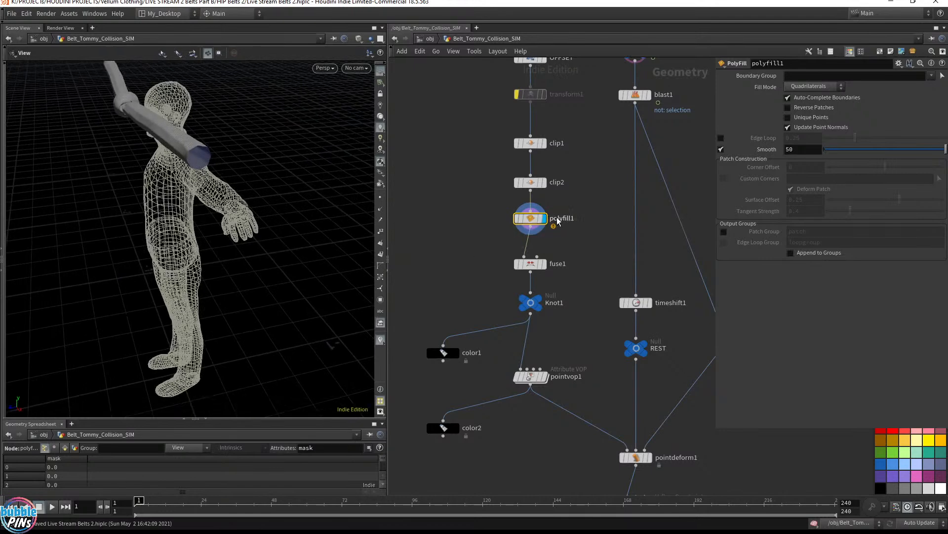
mouse_move(535, 222)
mouse_move(535, 222)
left_mouse_down()
mouse_move(574, 225)
mouse_move(529, 225)
mouse_move(539, 225)
left_mouse_up()
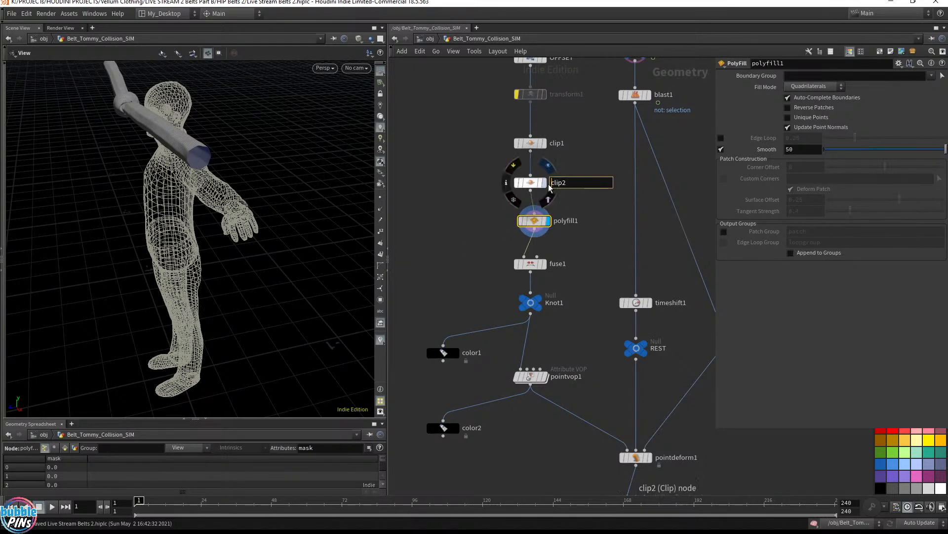
left_click(536, 183)
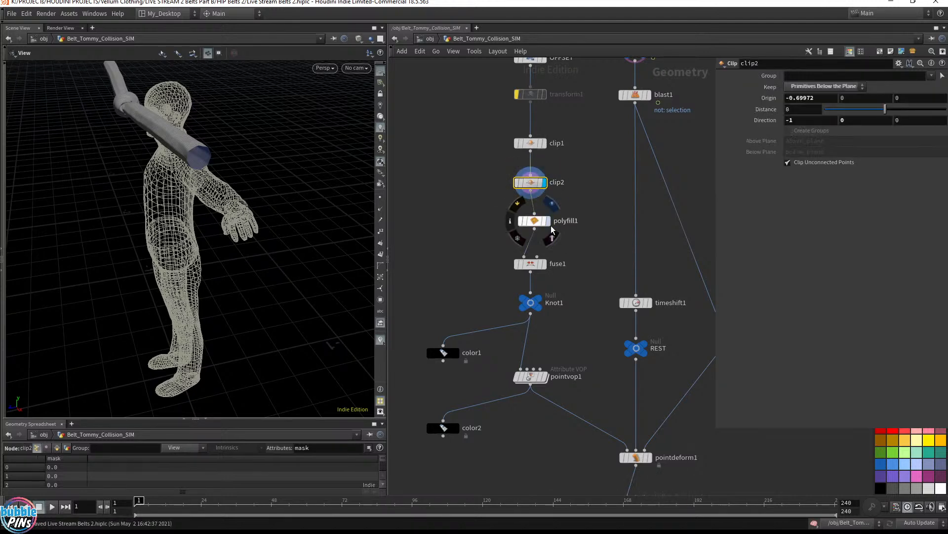
left_click(534, 221)
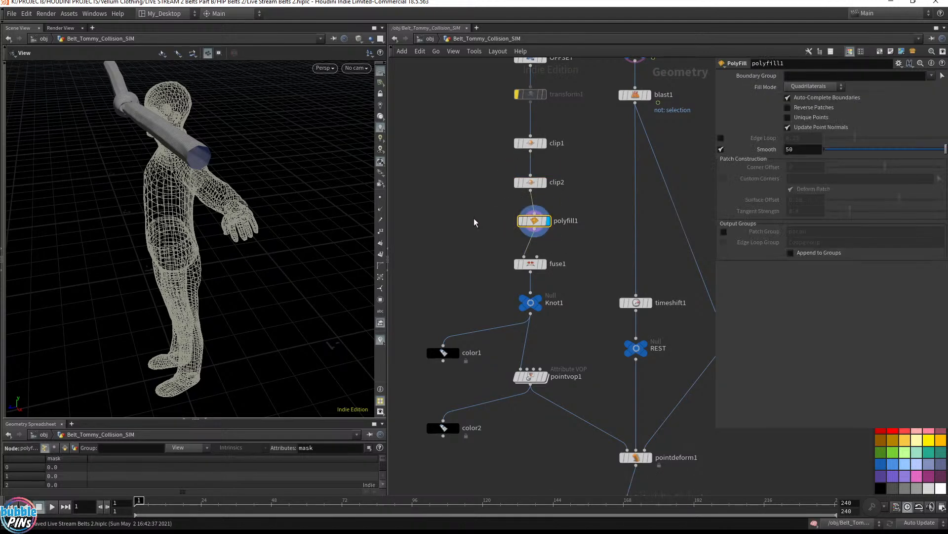
- Add a second PolyFill node after clip2, beside polyfill1, and display it
key("Tab")
type("polyfill")
key("Return")
left_click(452, 216)
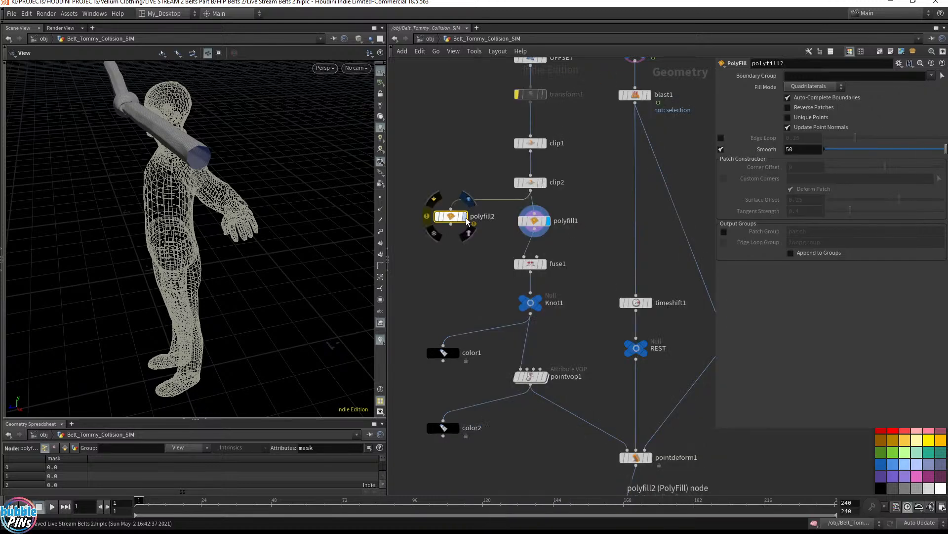
left_click(468, 200)
left_click_drag(452, 218, 444, 226)
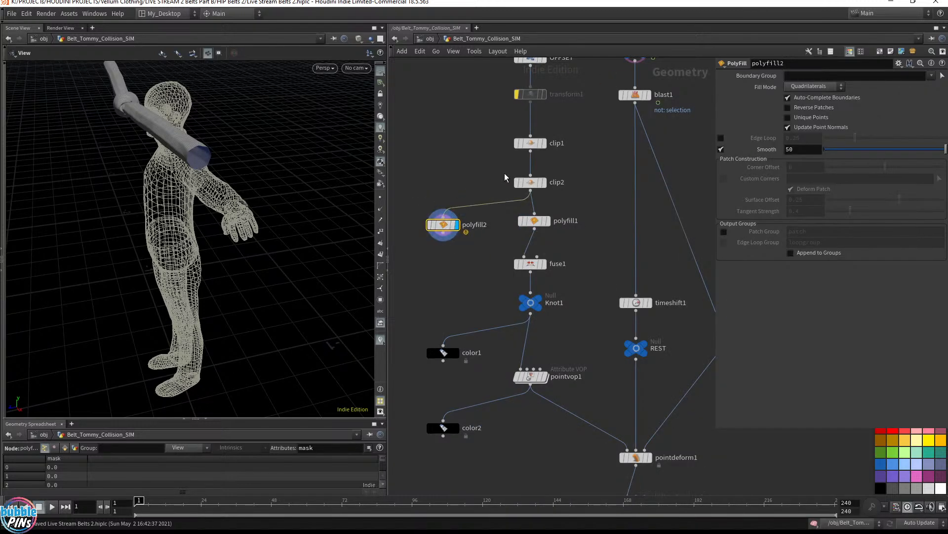
- Move clip2 up under clip1, compare it with polyfill2, and set polyfill2's Smooth to 24.4
left_click_drag(532, 185, 533, 181)
left_click_drag(198, 143, 202, 197)
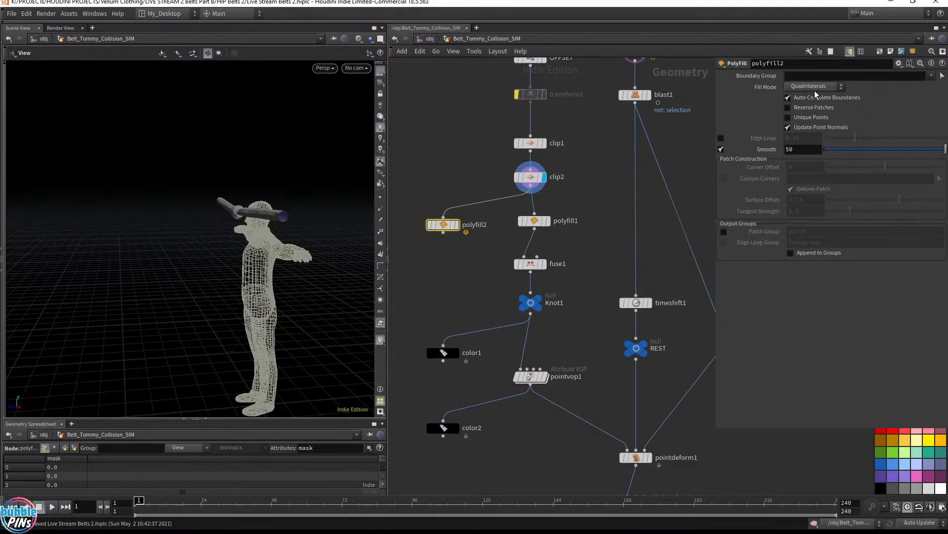
left_click(457, 225)
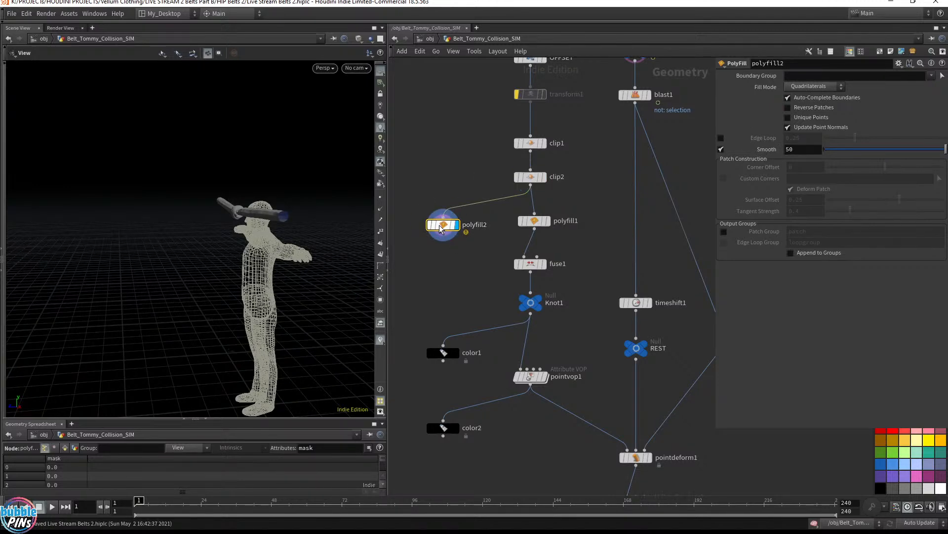
left_click_drag(835, 149, 883, 149)
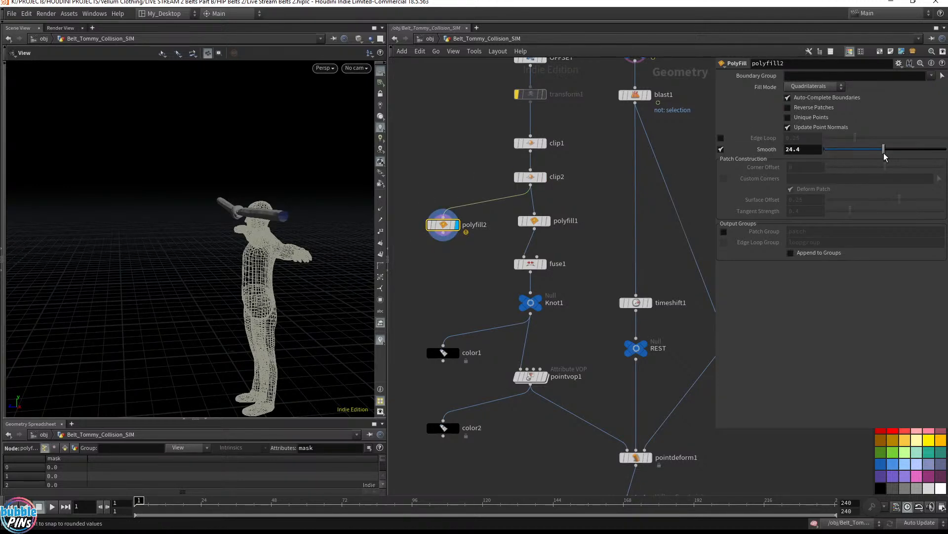
- Display the Knot and rotate stages of the belt, and delete the bypassed transform node below OFFSET
left_click_drag(537, 168, 563, 186)
scroll(584, 140, "down", 3)
middle_click_drag(587, 132, 589, 214)
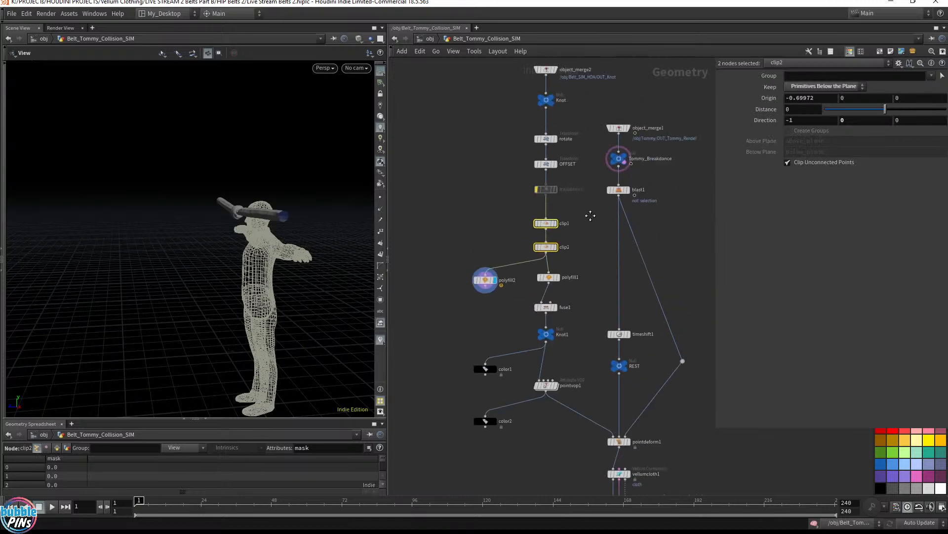
middle_click_drag(571, 89, 571, 136)
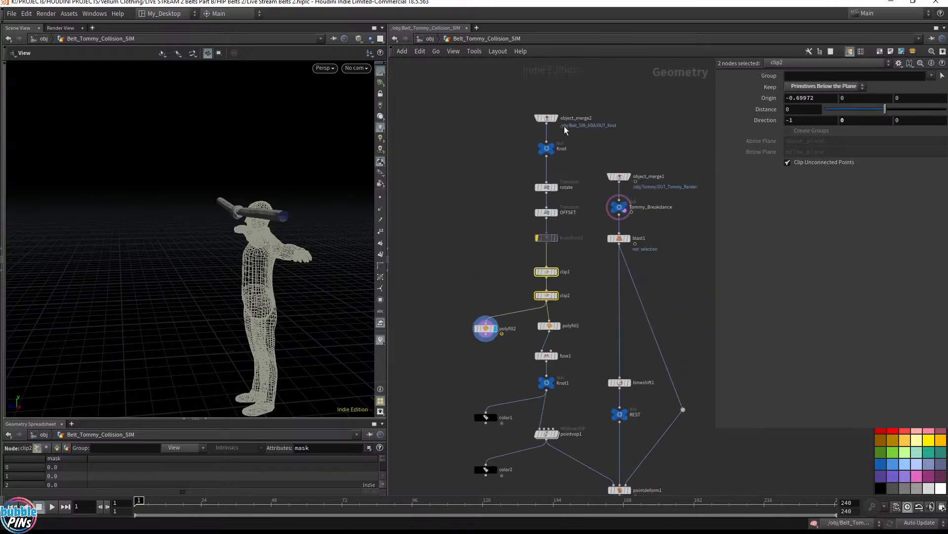
left_click(557, 146)
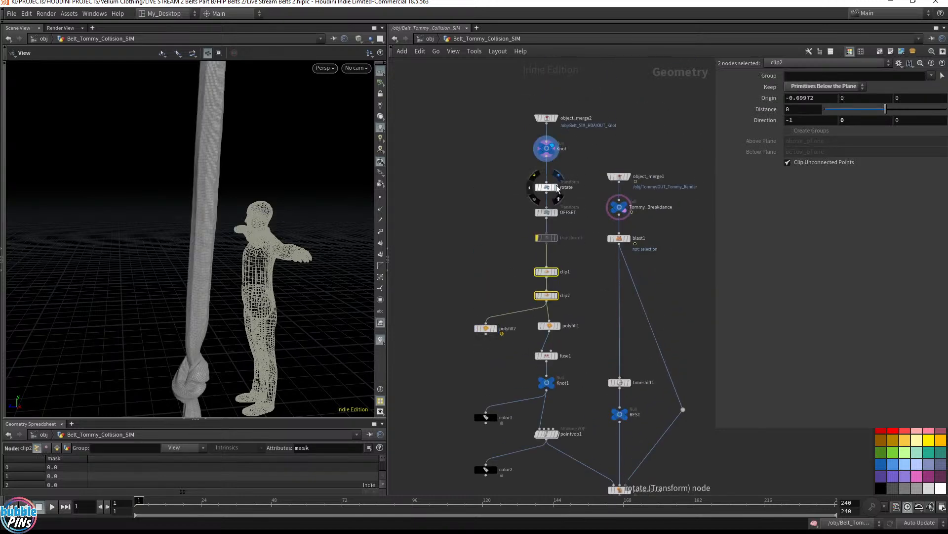
left_click(558, 197)
left_click_drag(550, 212, 547, 213)
left_click(546, 238)
key("Delete")
scroll(548, 256, "up", 3)
scroll(547, 257, "up", 1)
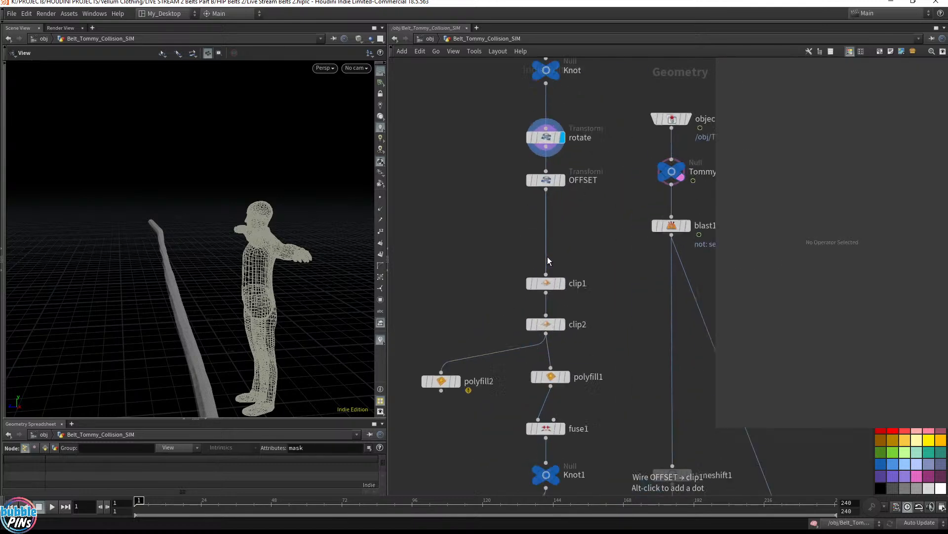
- Check the belt at clip1 and clip2, move both nodes up under OFFSET, and display polyfill2
left_click(546, 279)
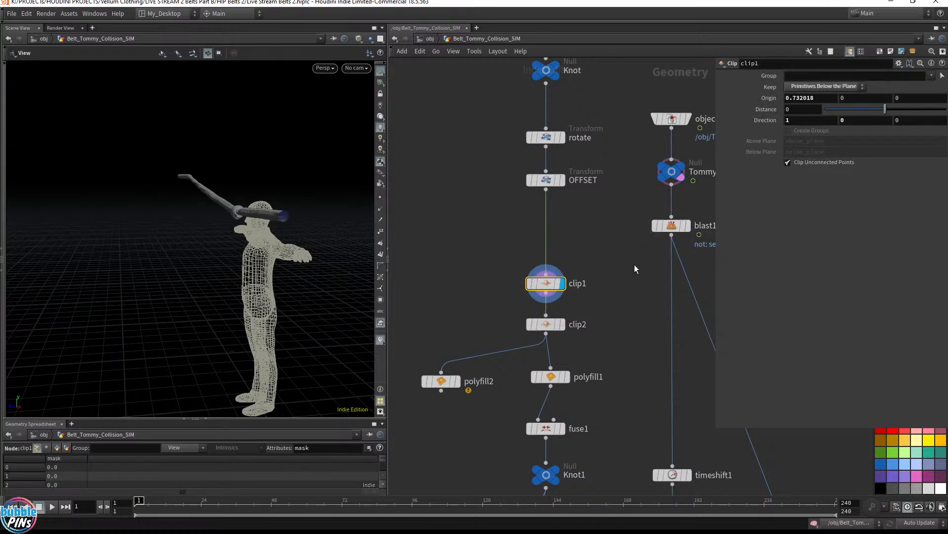
left_click(562, 326)
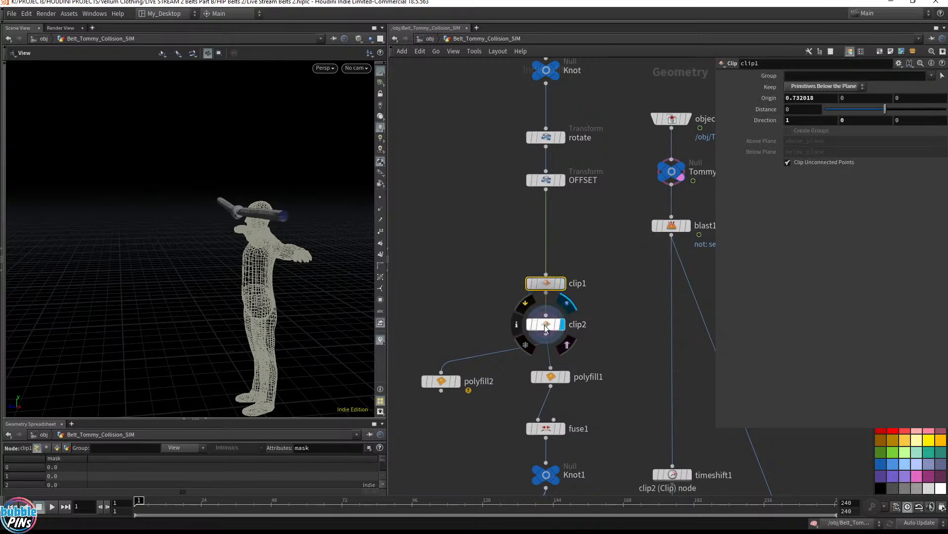
left_click_drag(545, 284, 545, 226)
left_click_drag(543, 324, 543, 270)
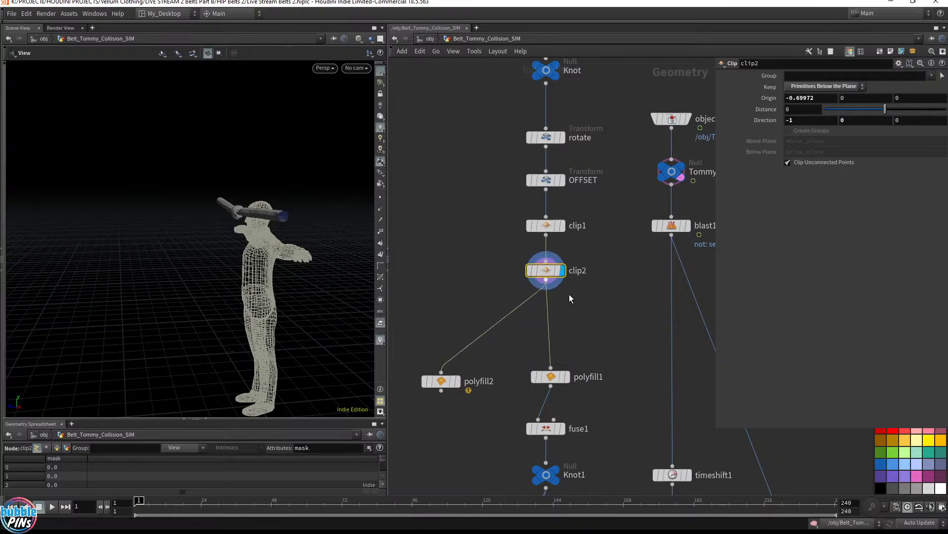
left_click(457, 383)
- Replace the Scene View pane with a fresh Scene View and orbit to the belt on Tommy's head
left_click_drag(273, 269, 283, 239)
left_click(39, 29)
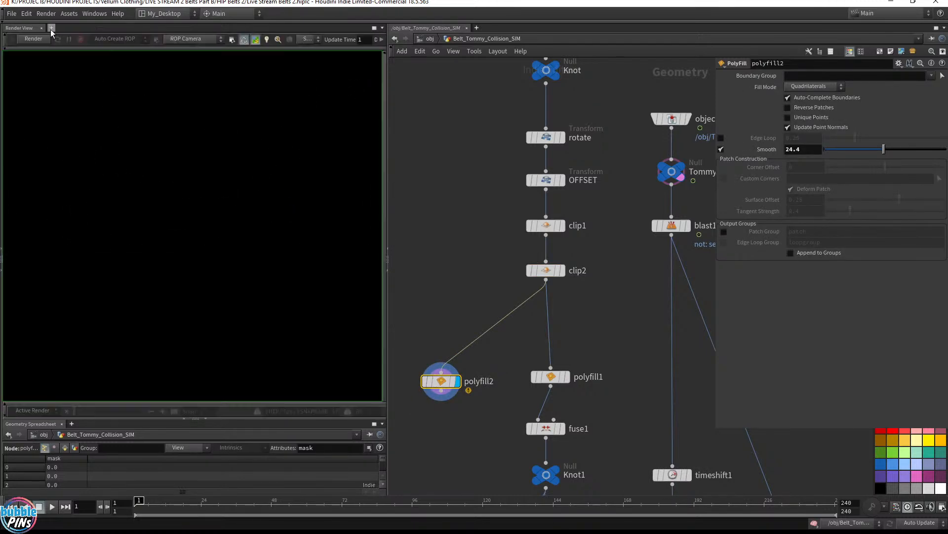
left_click(51, 29)
mouse_move(74, 57)
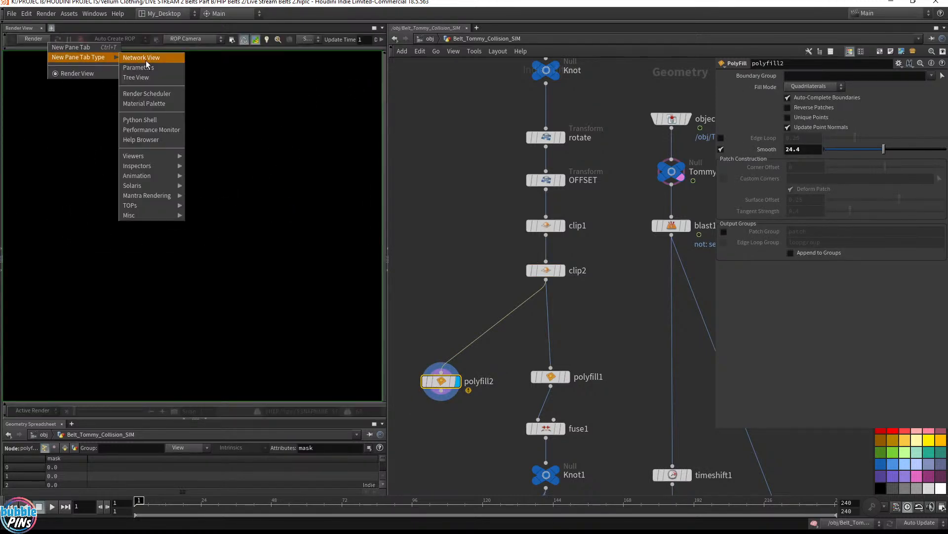
mouse_move(170, 157)
left_click(203, 156)
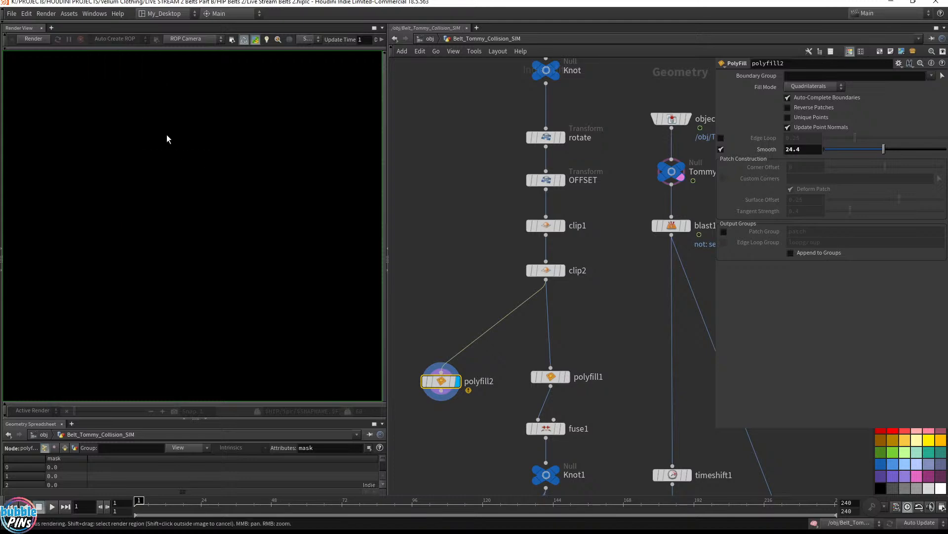
left_click_drag(177, 119, 349, 188)
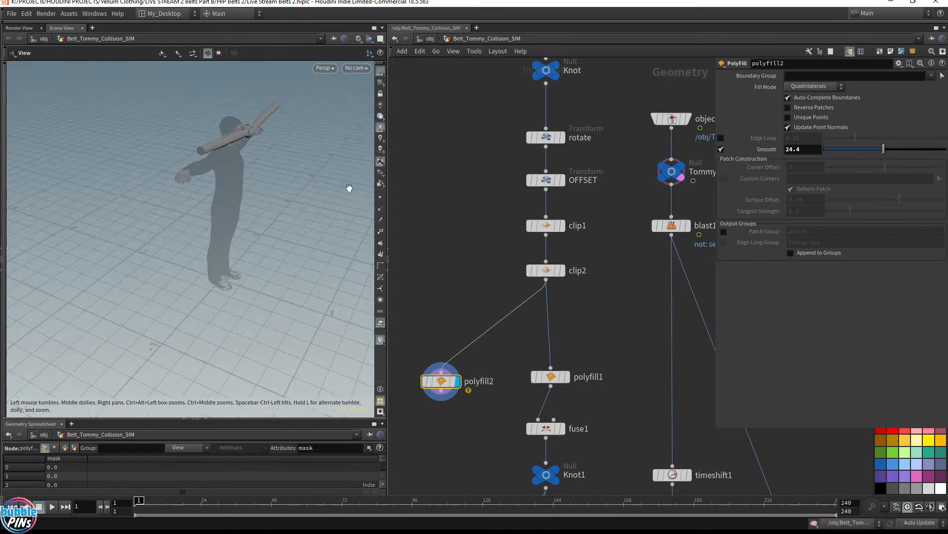
left_click_drag(219, 145, 161, 126)
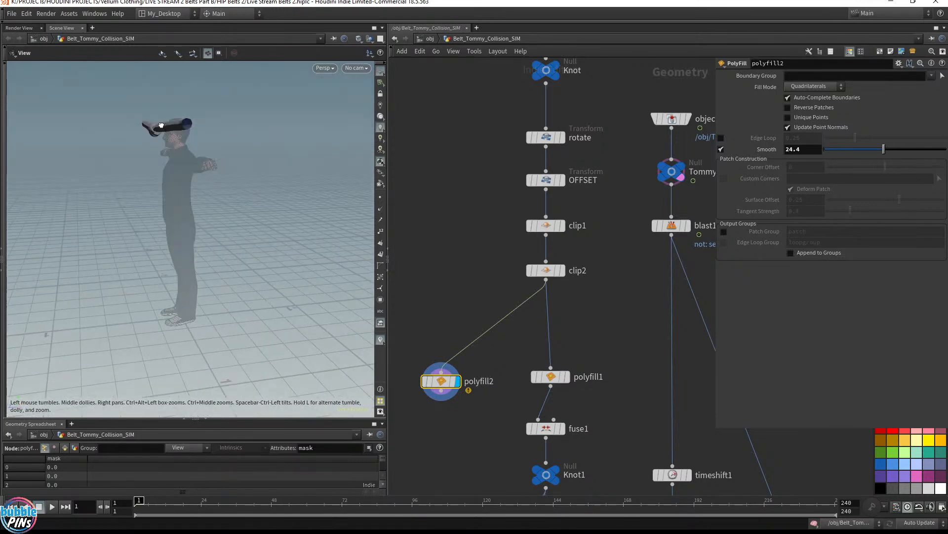
- Display polyfill1, test Auto-Complete Boundaries off and on, and save the scene
left_click(571, 381)
left_click_drag(173, 148, 153, 135)
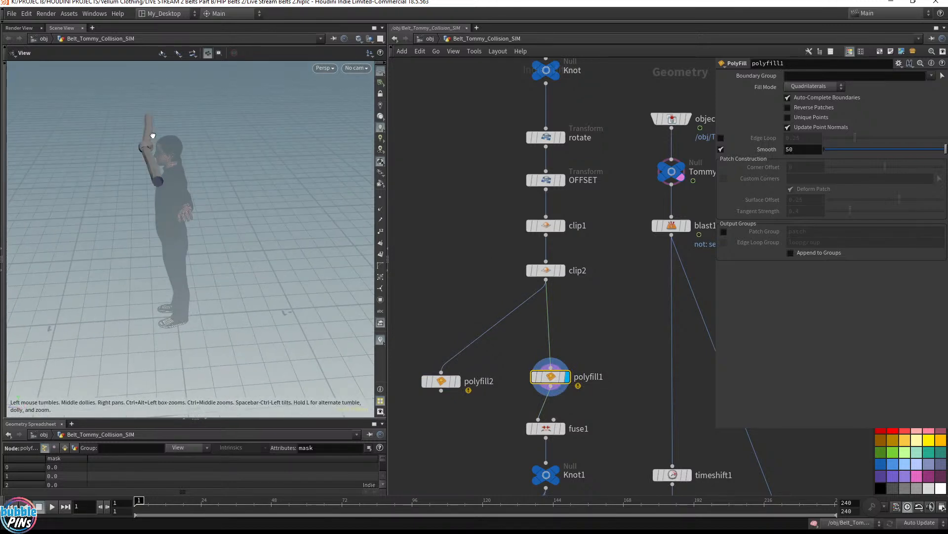
left_click(837, 96)
left_click(835, 97)
left_click(822, 128)
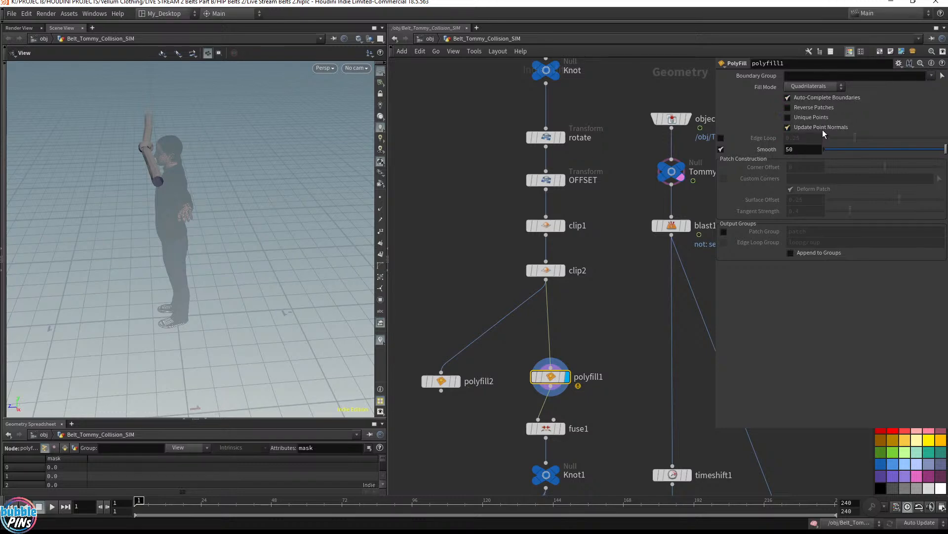
key("ctrl+s")
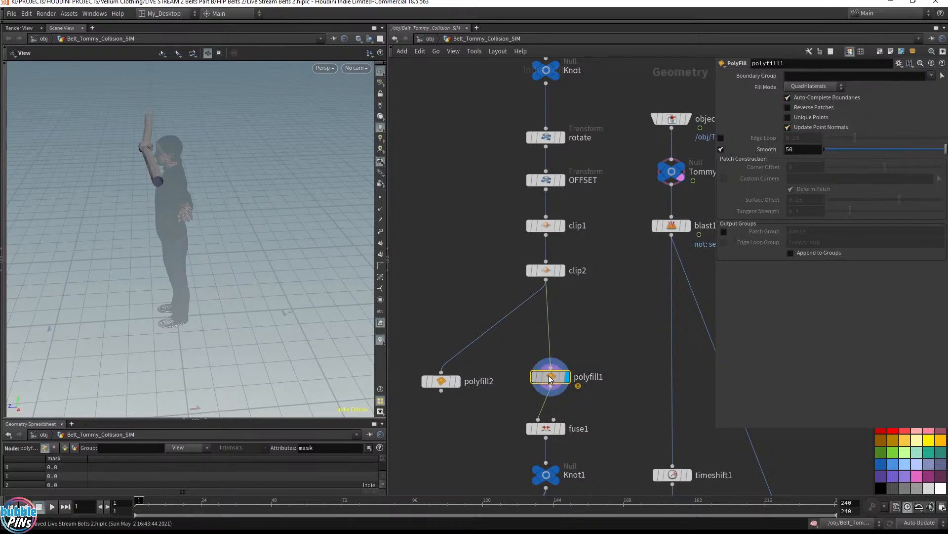
- Try a duplicate PolyFill node chained after polyfill2 on the belt ends, and delete the duplicate
left_click_drag(438, 383, 452, 333)
left_click(452, 333)
left_click_drag(117, 172, 195, 149)
left_click_drag(453, 336, 449, 369, "alt")
left_click_drag(294, 191, 290, 155)
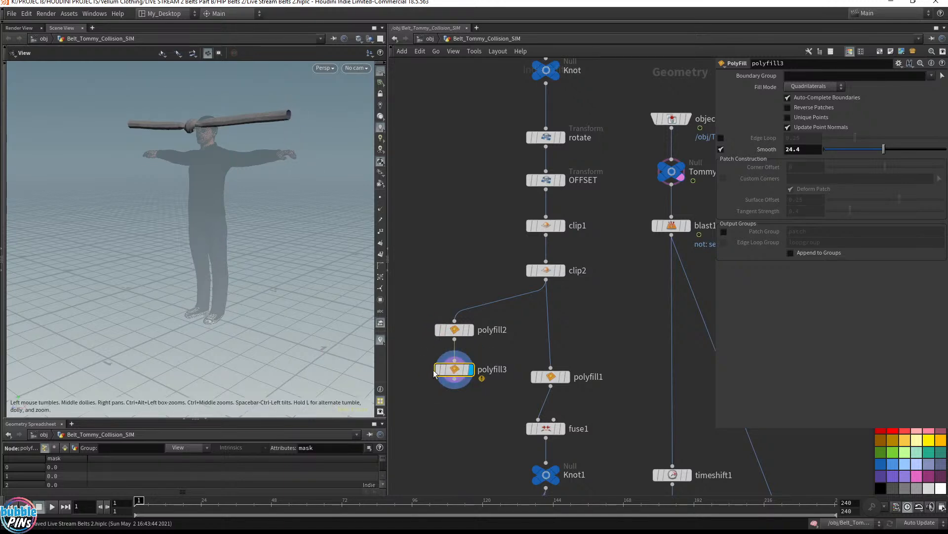
key("Delete")
- Delete polyfill1 and move polyfill2 to sit just below clip2
left_click(540, 377)
key("Delete")
left_click_drag(456, 330, 509, 319)
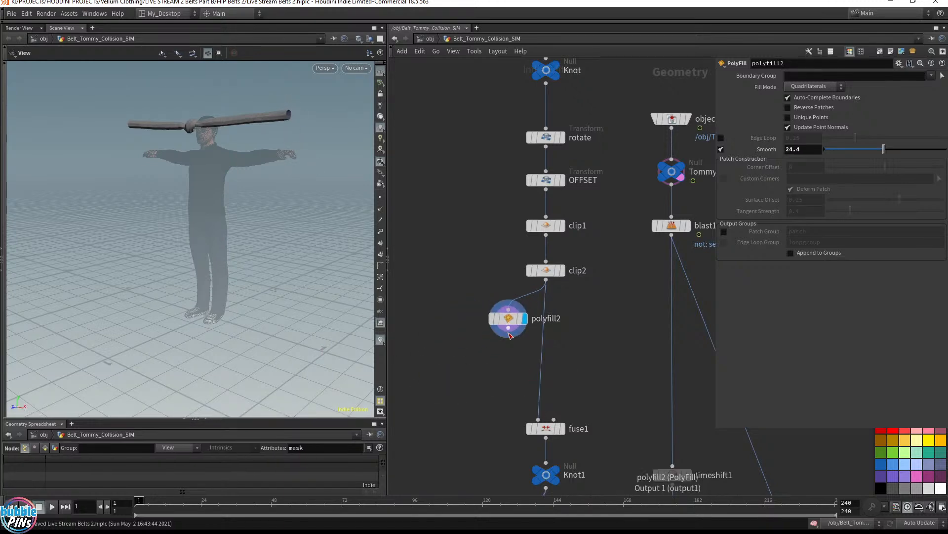
left_click(511, 320)
- Hide the other objects in the viewport, display points, and examine the belt's cut end up close
left_click_drag(306, 147, 252, 153)
left_click(370, 39)
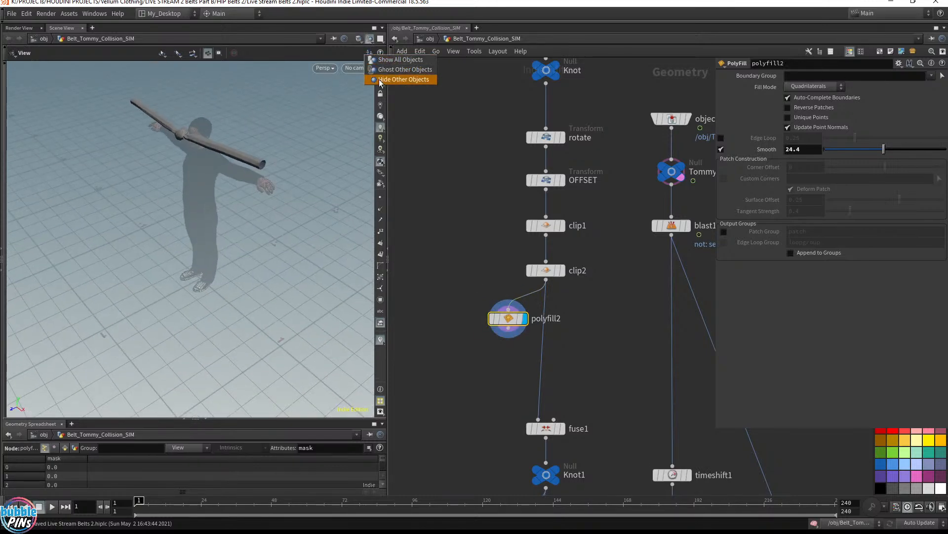
left_click(381, 80)
scroll(197, 205, "up", 6)
left_click(381, 197)
scroll(259, 177, "up", 8)
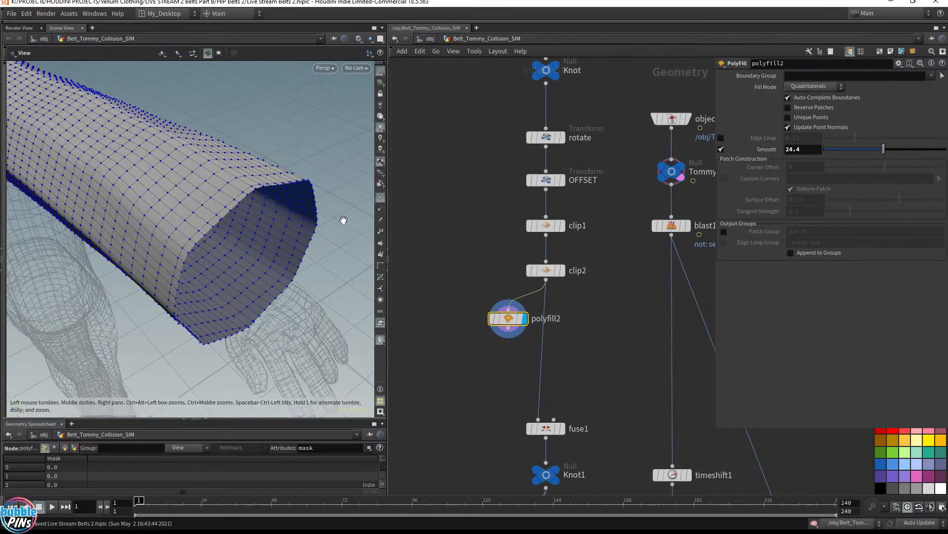
- Add a Fuse node after polyfill2, place it directly below, and display it
left_click(508, 328)
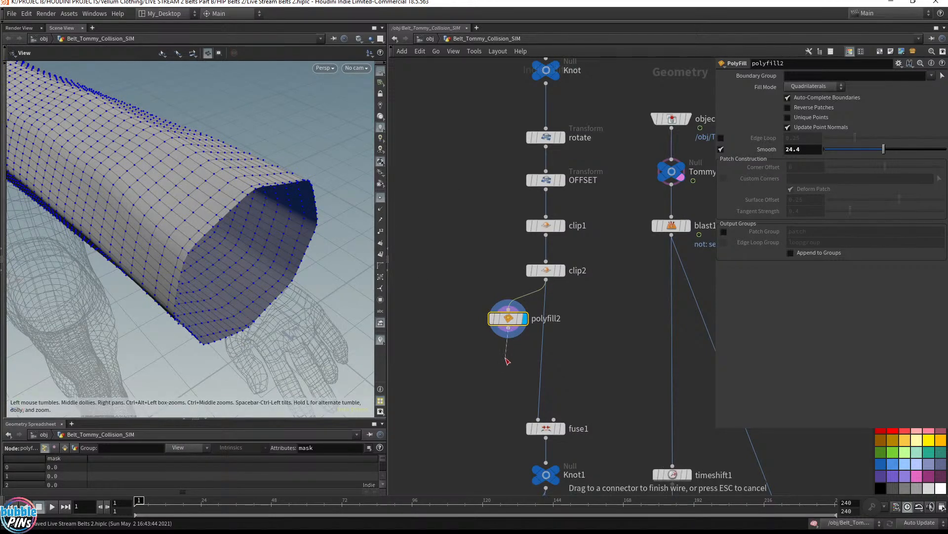
key("Tab")
type("fuse")
key("Return")
left_click(495, 357)
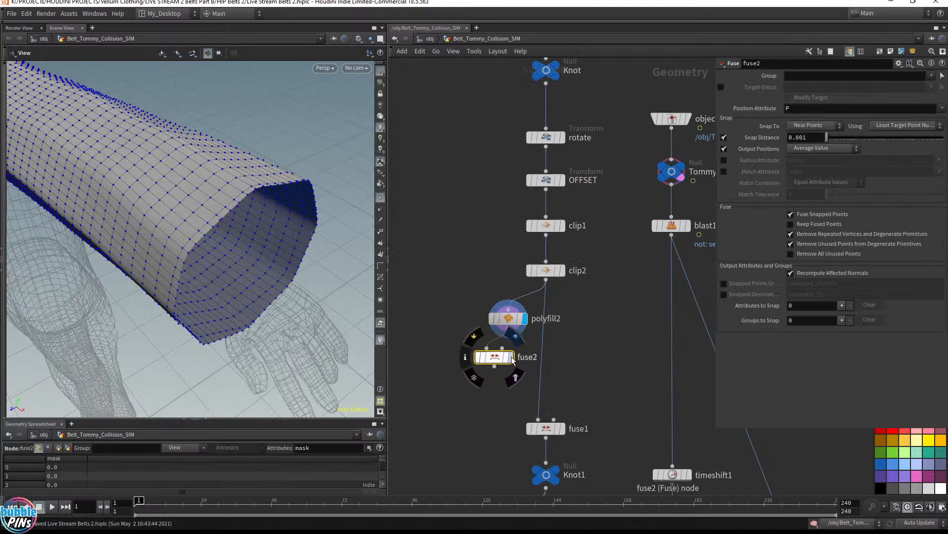
left_click_drag(506, 363, 520, 368)
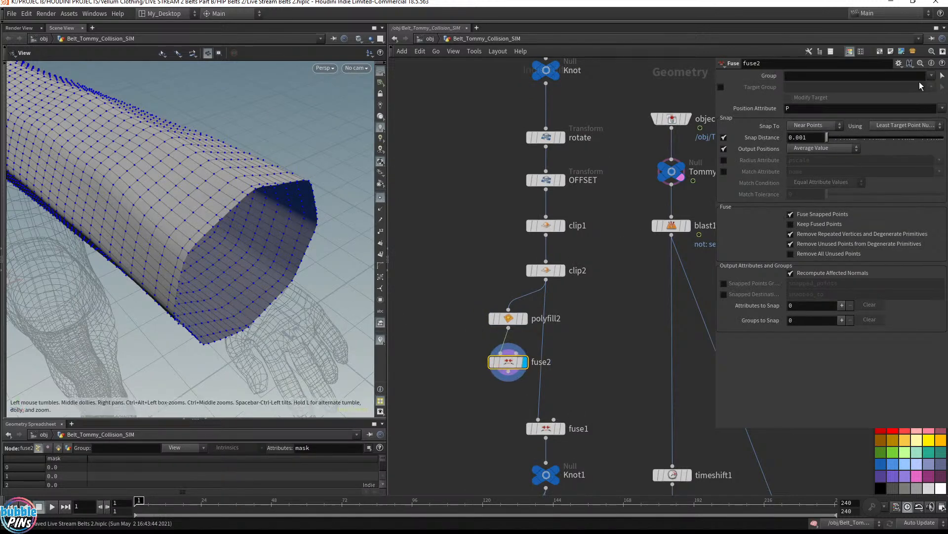
left_click(942, 76)
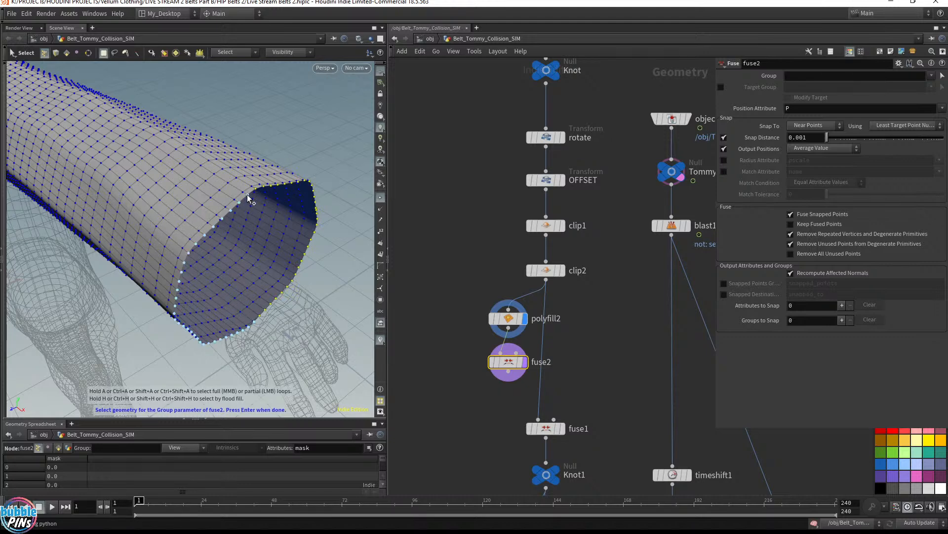
key("Return")
key("ctrl+s")
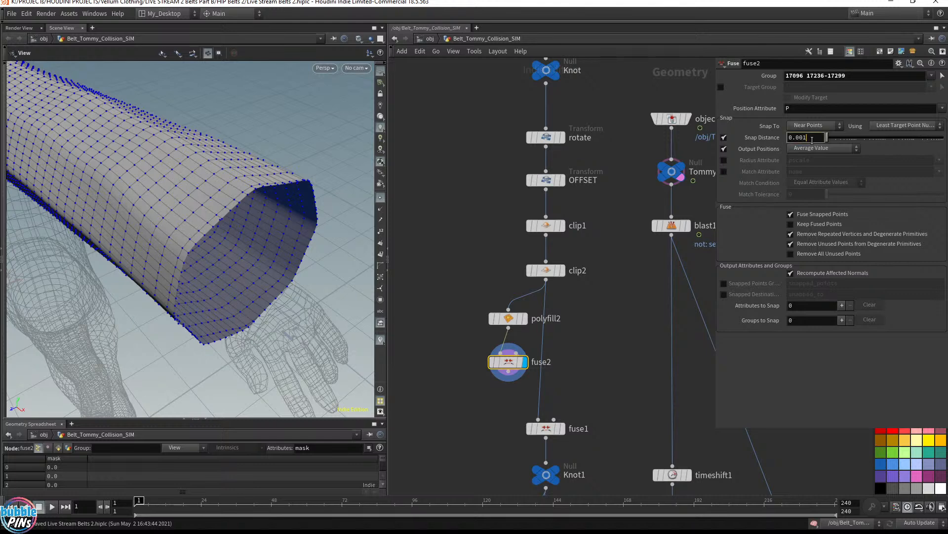
- Set fuse2's Snap Distance to 0.101 so the end loop collapses to a single point
scroll(812, 140, "up", 3)
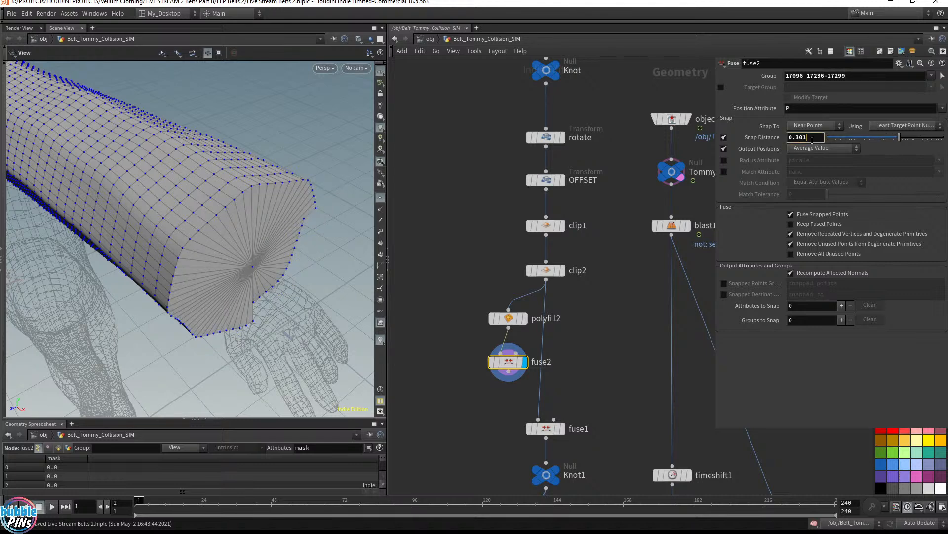
scroll(812, 140, "down", 1)
scroll(812, 140, "up", 1)
middle_click_drag(605, 360, 616, 254)
scroll(574, 267, "down", 3)
scroll(568, 262, "up", 5)
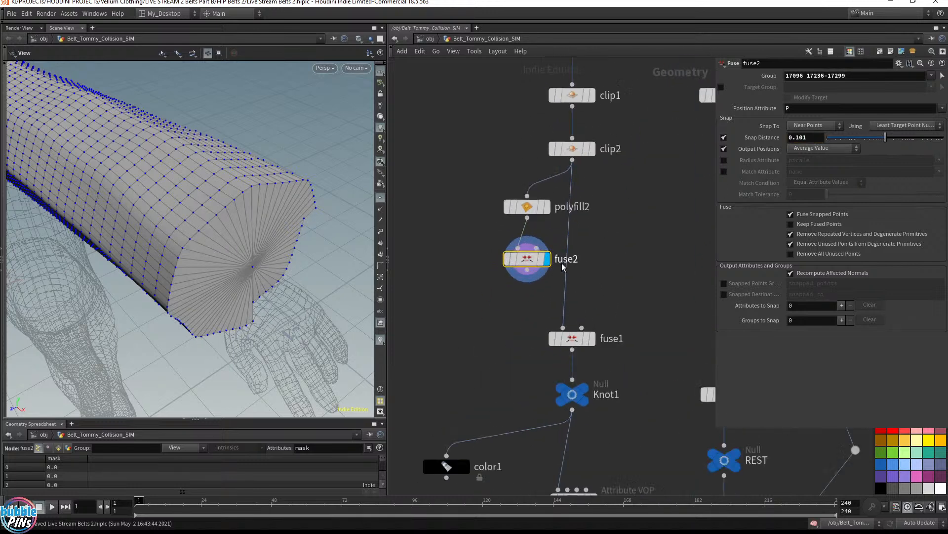
- Add a Remesh node after fuse2 and display it
left_click_drag(527, 271, 496, 311)
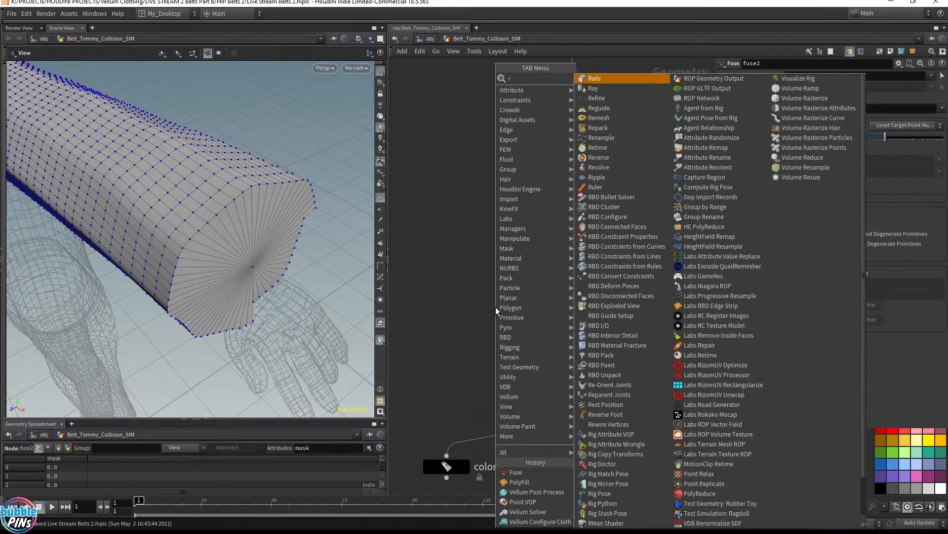
key("Escape")
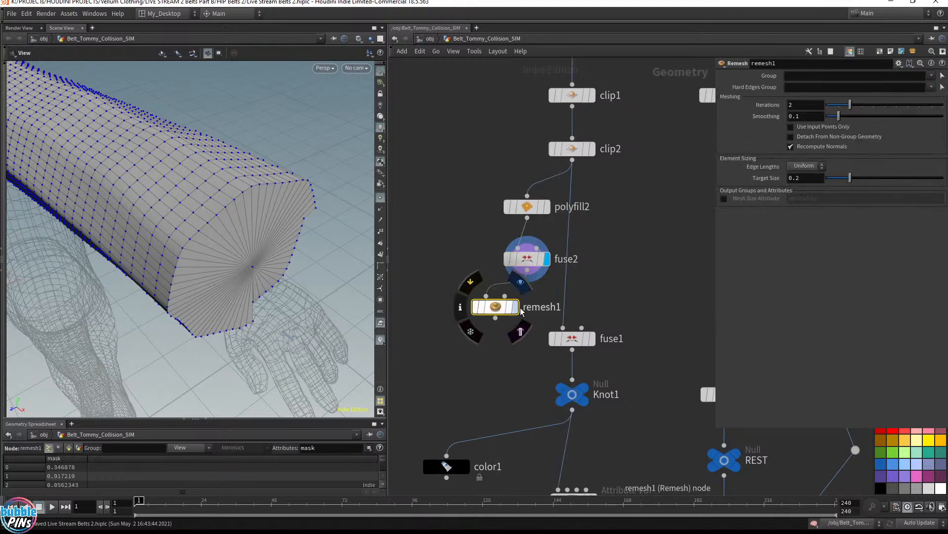
left_click(516, 308)
- Wire fuse2 into fuse1's first input, display fuse1, and move it up slightly
left_click(527, 271)
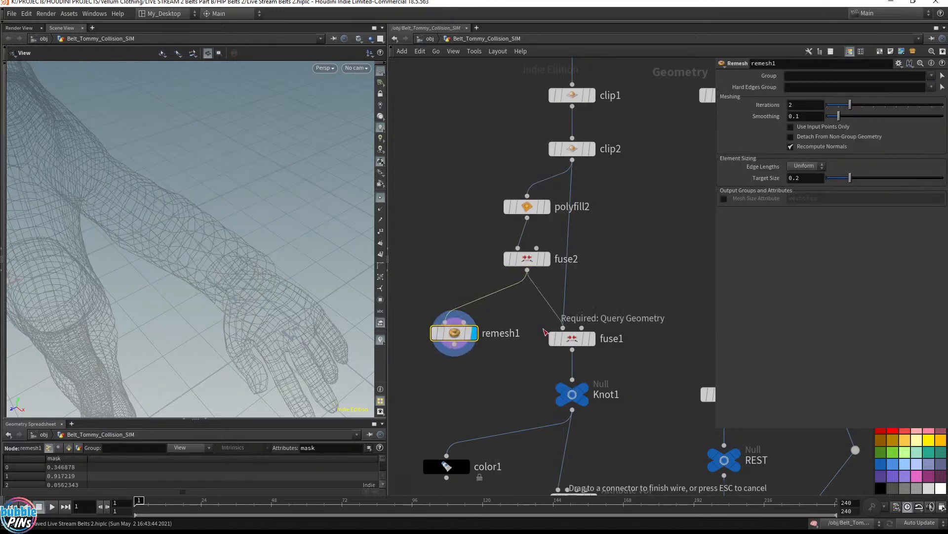
left_click(563, 327)
left_click(592, 338)
left_click_drag(569, 342, 569, 328)
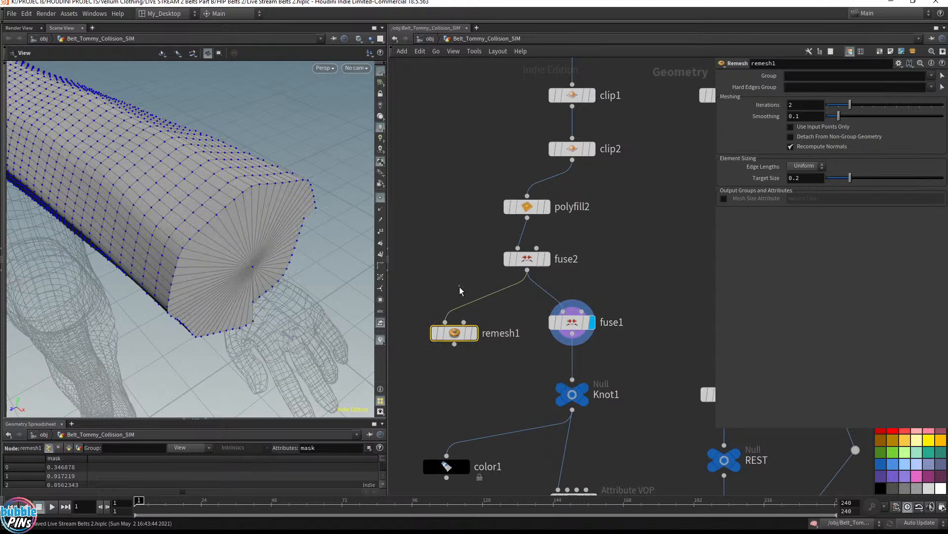
- Align polyfill2 and fuse2 with the main chain, insert remesh1 between fuse1 and Knot1, and display it
left_click_drag(461, 287, 589, 192)
left_click_drag(532, 207, 577, 193)
middle_click_drag(639, 323, 625, 226)
left_click_drag(561, 295, 562, 326)
left_click_drag(432, 242, 552, 285)
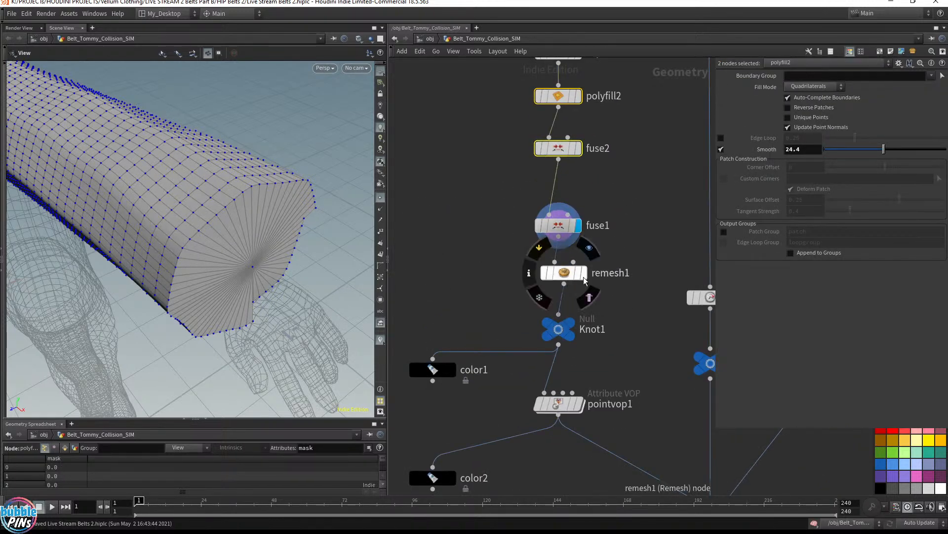
left_click(589, 270)
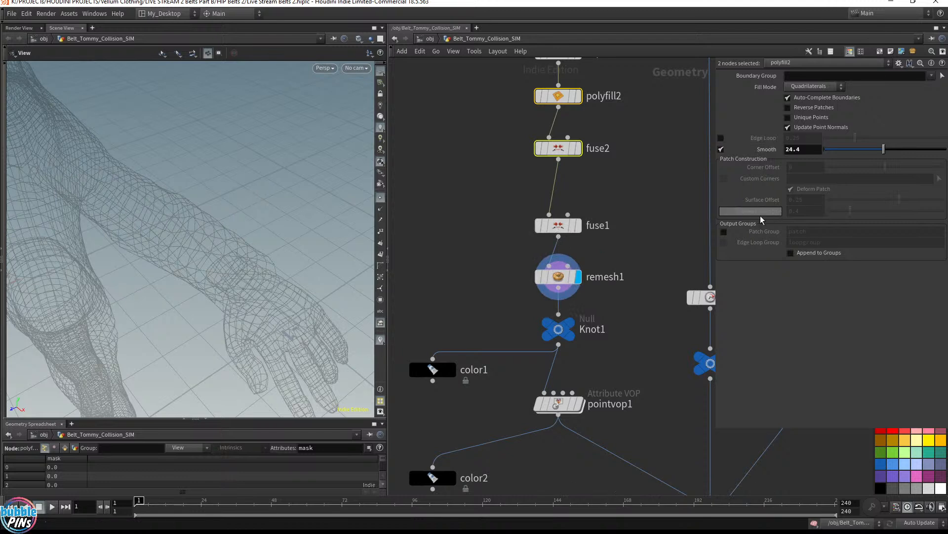
- Set remesh1's Target Size to 0.01 and save the scene file
key("BackSpace")
type("1")
key("BackSpace")
type("05")
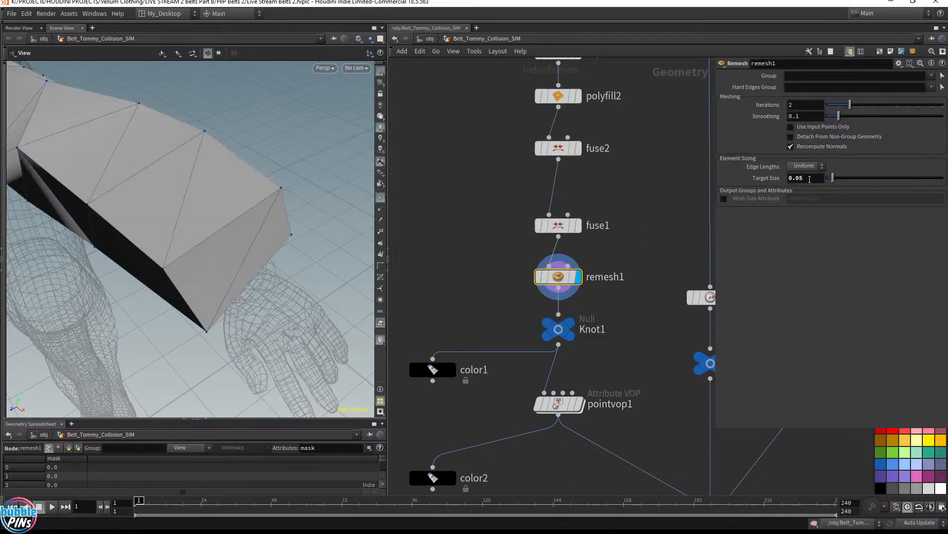
key("Return")
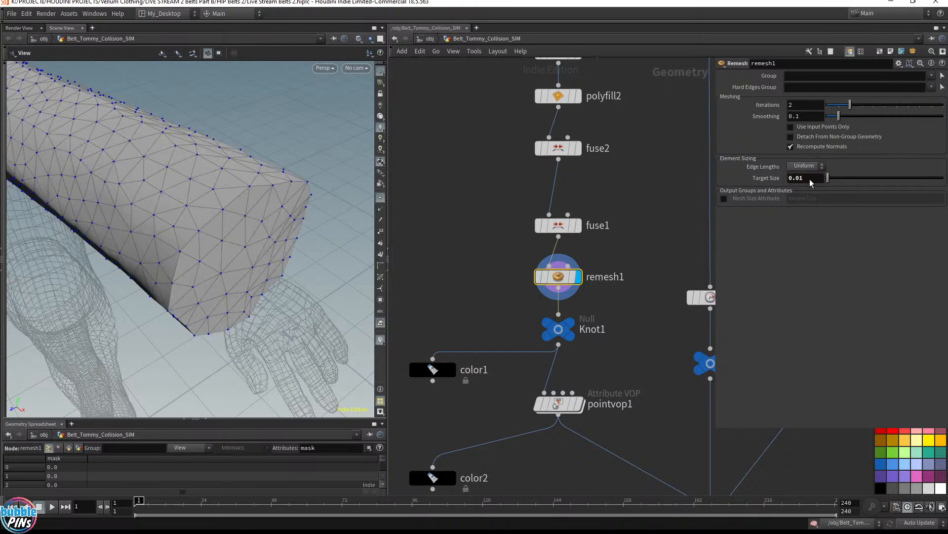
key("ctrl+s")
scroll(142, 201, "down", 10)
mouse_move(142, 201)
left_mouse_down()
mouse_move(134, 192)
mouse_move(222, 252)
left_mouse_up()
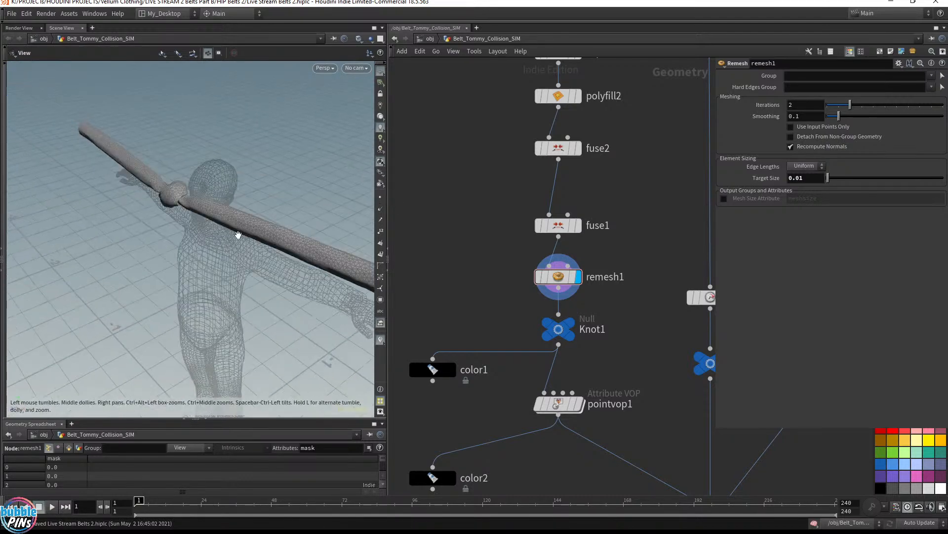
- Move Knot1 and the nodes downstream of it lower to open space below remesh1, and display remesh1
mouse_move(583, 412)
middle_click_drag(637, 355, 637, 238)
scroll(571, 360, "down", 2)
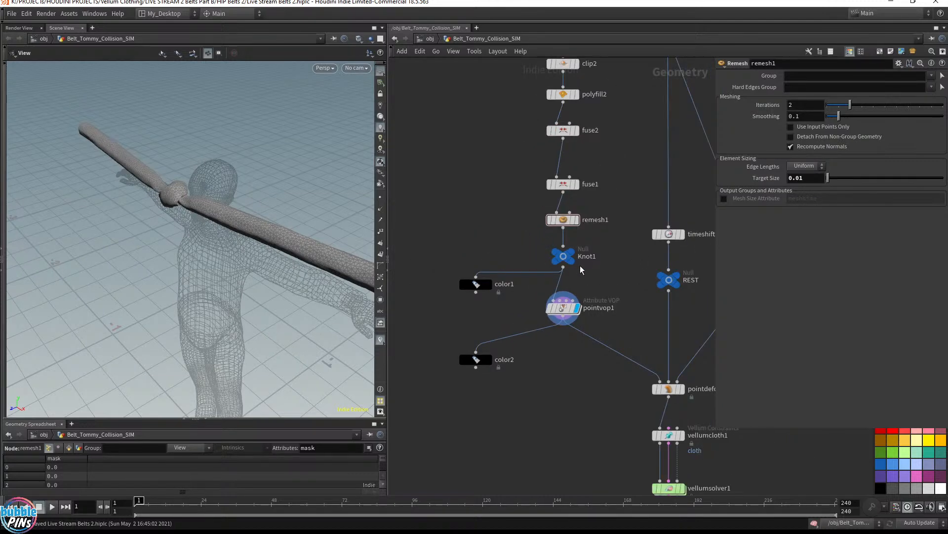
scroll(524, 247, "down", 3)
middle_click_drag(490, 191, 490, 310)
left_click_drag(507, 102, 548, 310)
left_click(518, 339)
scroll(514, 267, "up", 3)
left_click(569, 225)
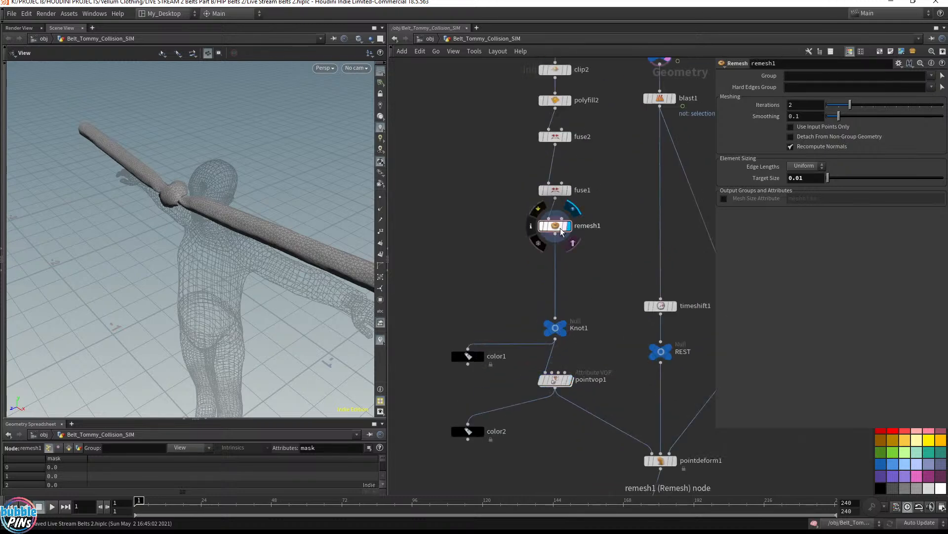
- Add an Attribute Paint node, feed it from remesh1, and display it
left_click(501, 279)
key("Tab")
type("object")
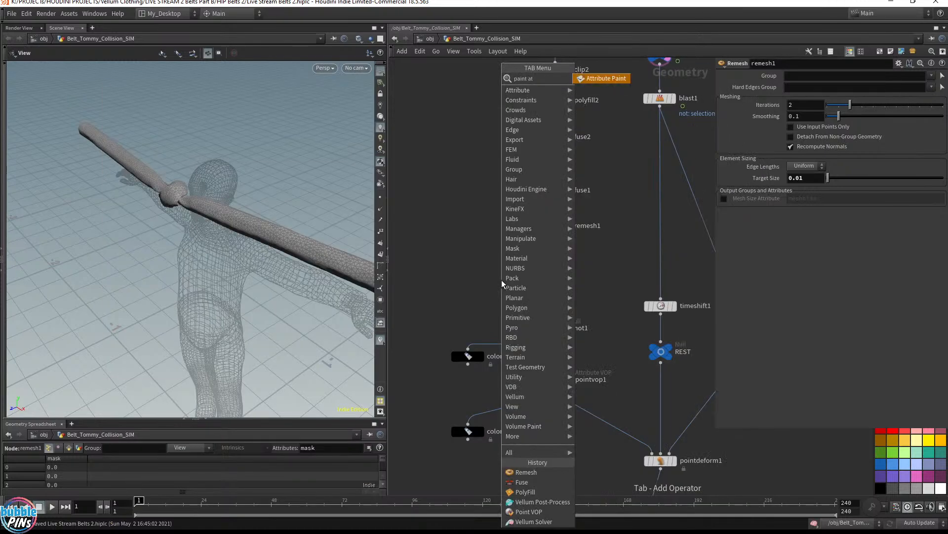
key("Return")
left_click(503, 277)
left_click_drag(505, 268, 566, 237)
left_click(520, 277)
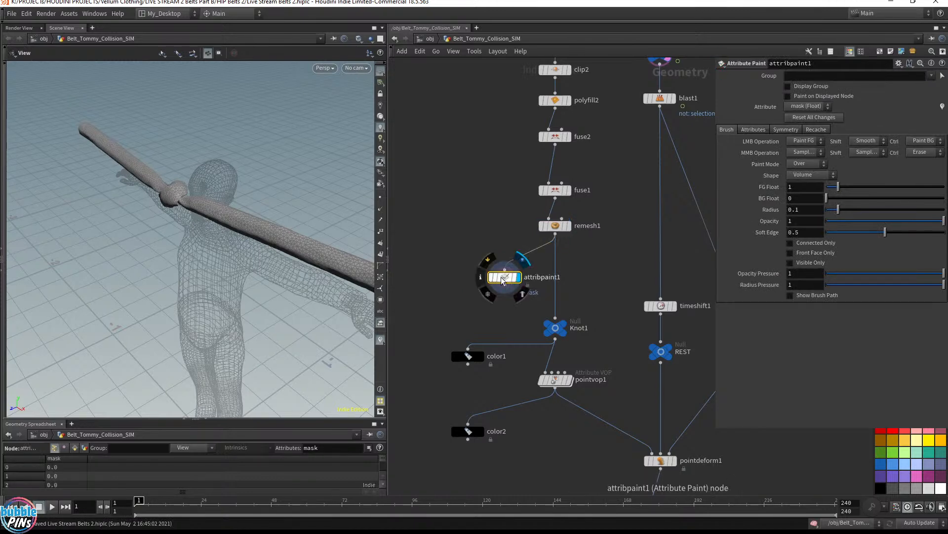
left_click(515, 279)
- Wire color1 to remesh1's output and delete the attribpaint1 node
left_click_drag(468, 348, 563, 237)
left_click(482, 356)
left_click_drag(469, 357, 427, 254)
left_click_drag(195, 206, 222, 216)
left_click_drag(516, 258, 476, 302)
key("Delete")
left_click_drag(426, 253, 461, 295)
- Display color2 and examine the stiffness colours along the knotted belt
left_click(571, 312)
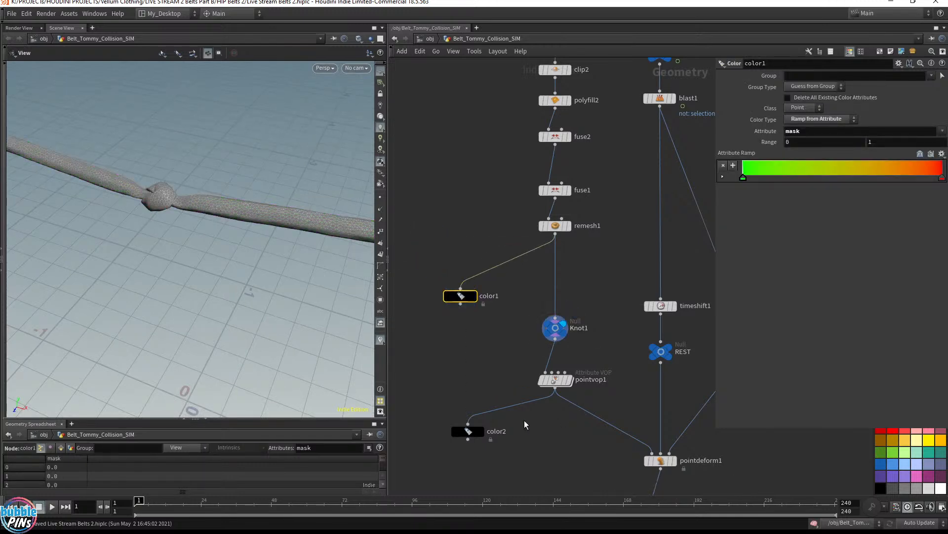
left_click(485, 433)
left_click_drag(582, 413, 543, 373)
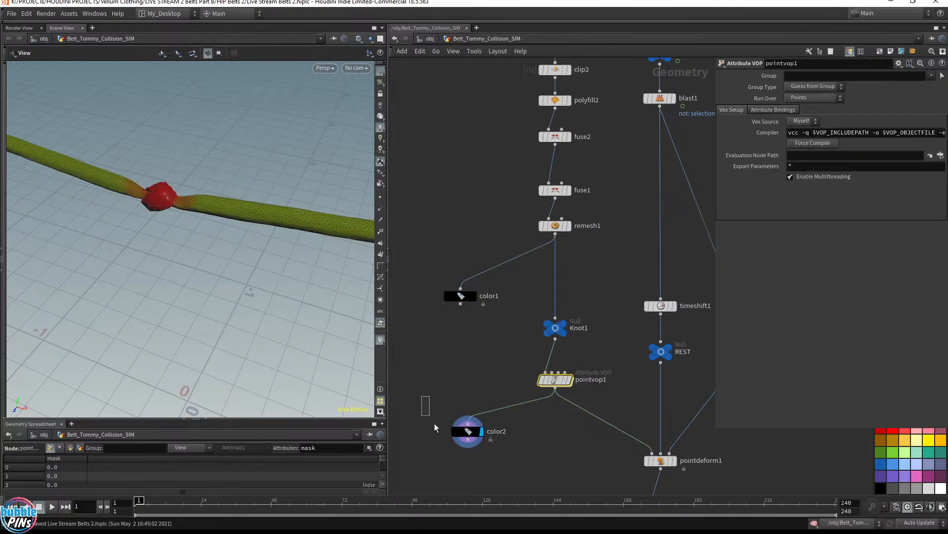
left_click(469, 432)
left_click_drag(190, 212, 147, 211)
left_click_drag(219, 180, 213, 193)
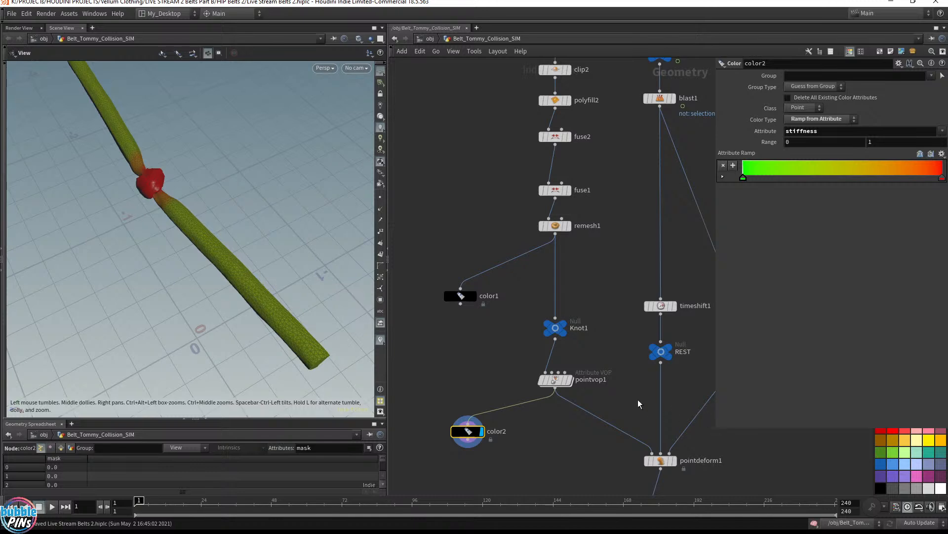
- Display vellumsolver1, show its parameters, and save the scene file
middle_click_drag(648, 407, 551, 207)
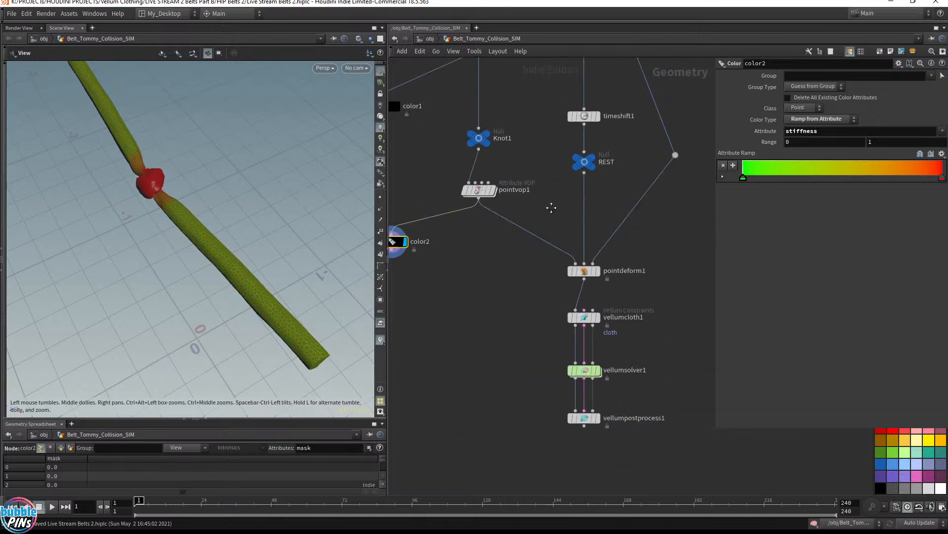
left_click(598, 371)
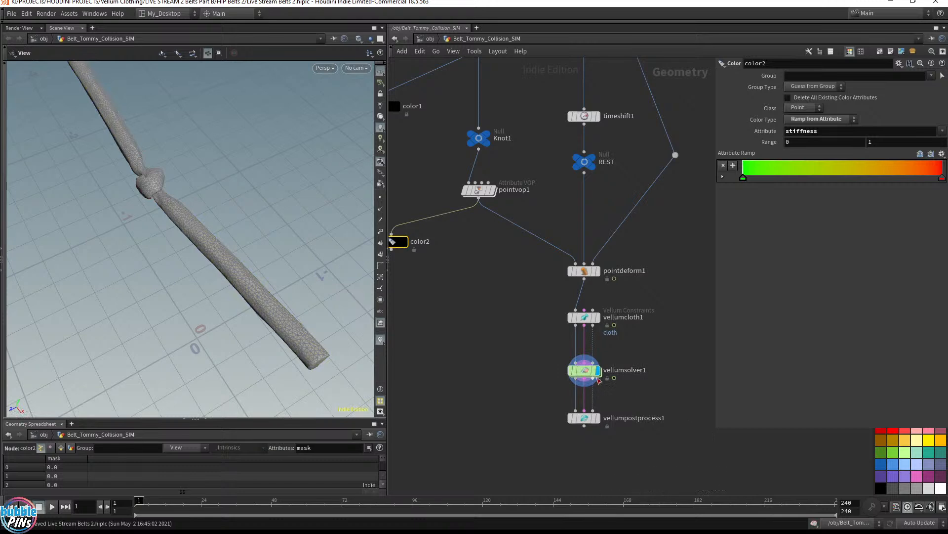
left_click(590, 371)
middle_click_drag(274, 223, 175, 246)
key("ctrl+s")
- Template Tommy_Breakdance as a wireframe reference and play the belt simulation from frame 1
middle_click_drag(608, 102, 632, 191)
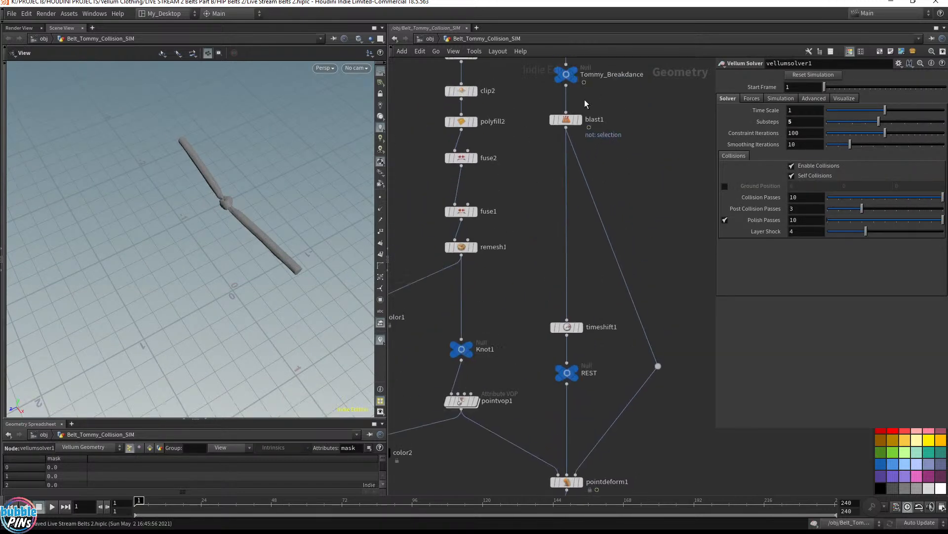
middle_click_drag(594, 74, 599, 119)
left_click(589, 130)
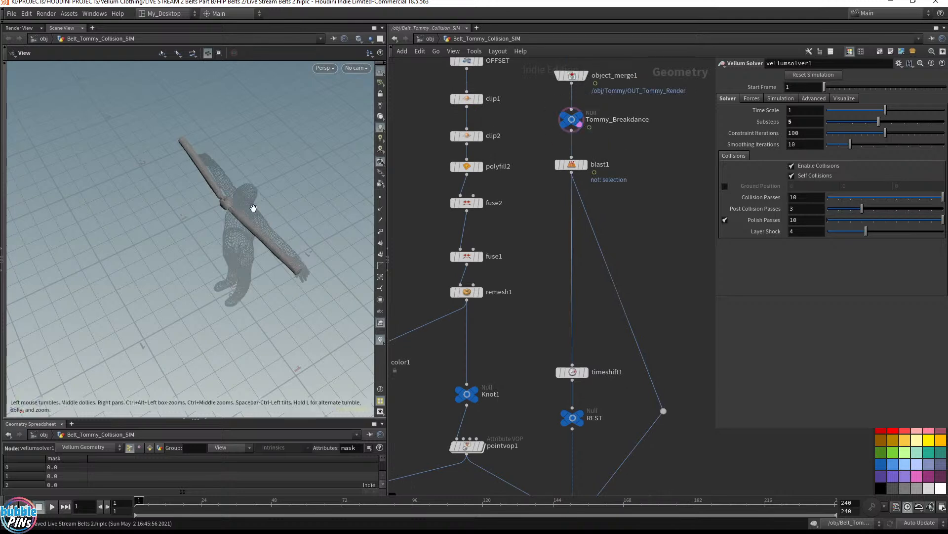
left_click_drag(208, 247, 271, 169)
right_click_drag(271, 197, 242, 142)
key("Up")
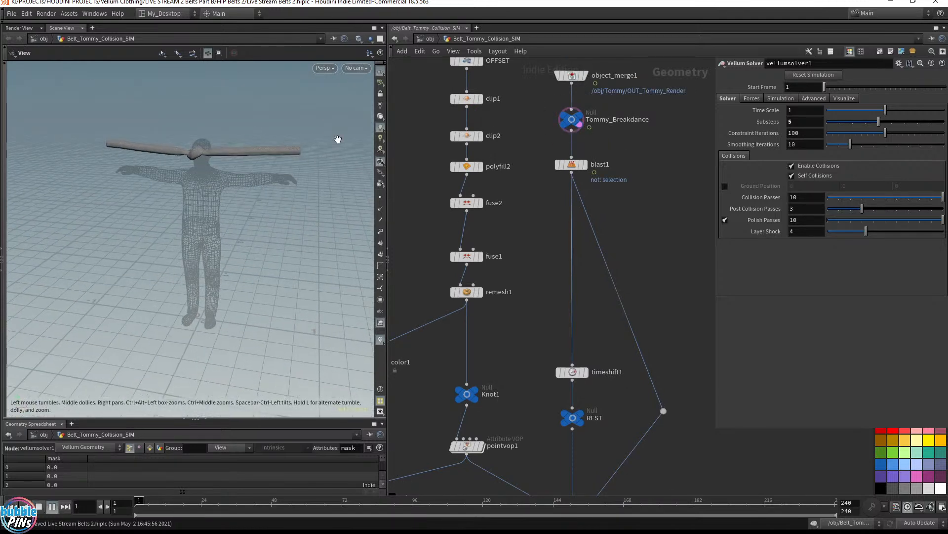
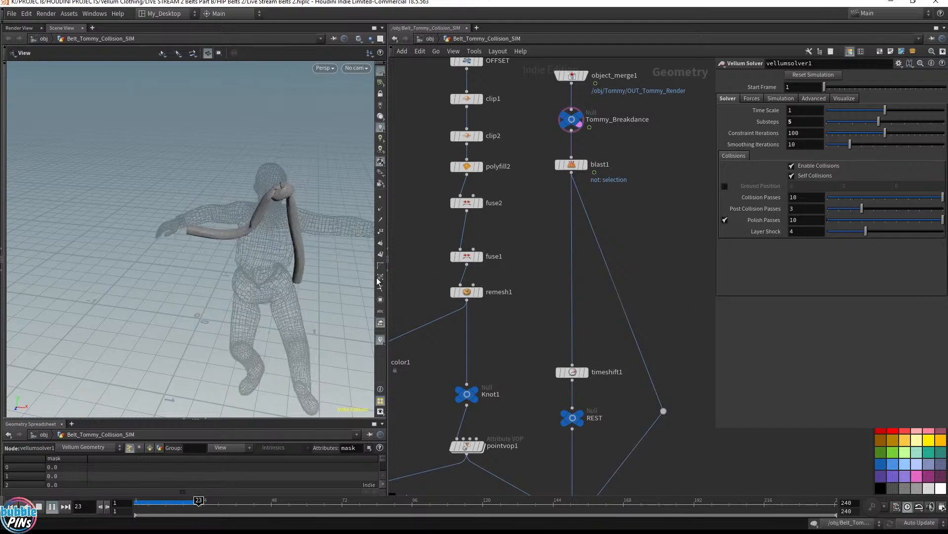
left_click_drag(284, 277, 172, 239)
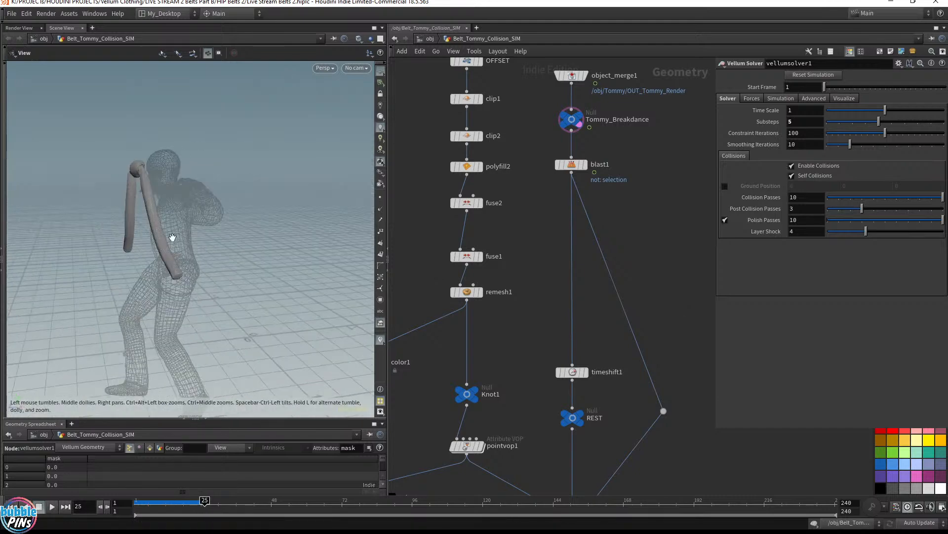
middle_click_drag(172, 239, 267, 231)
- Step back a few frames and inspect how the belt's hanging end meets Tommy's body
key("Left")
key("Left")
key("Left")
key("Left")
left_click_drag(241, 232, 268, 191)
middle_click_drag(269, 190, 260, 194)
left_click_drag(249, 209, 277, 243)
- Connect Tommy_Breakdance's output to vellumcloth1's third input, routing the wire around the chain through a dot
middle_click_drag(621, 380, 512, 7)
left_click(473, 193)
middle_click_drag(611, 142, 633, 248)
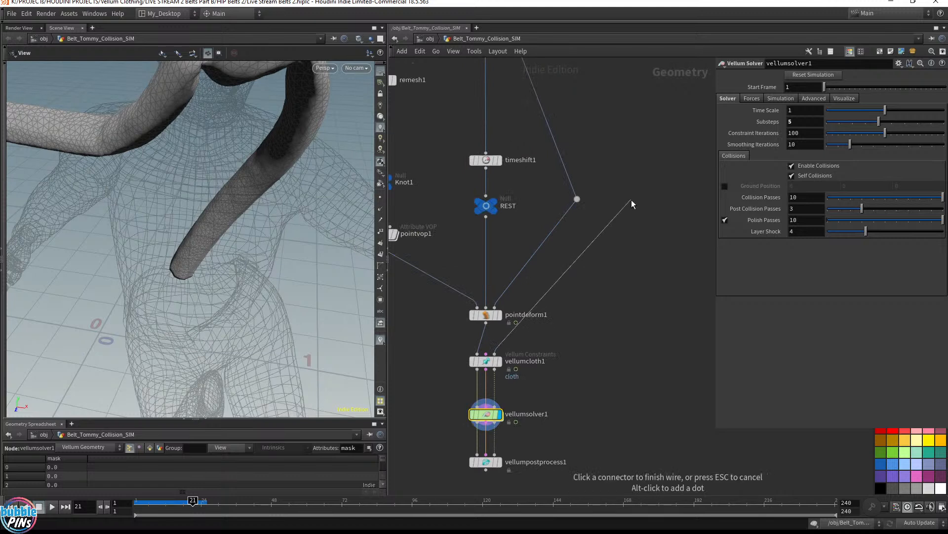
left_click(645, 192, "alt")
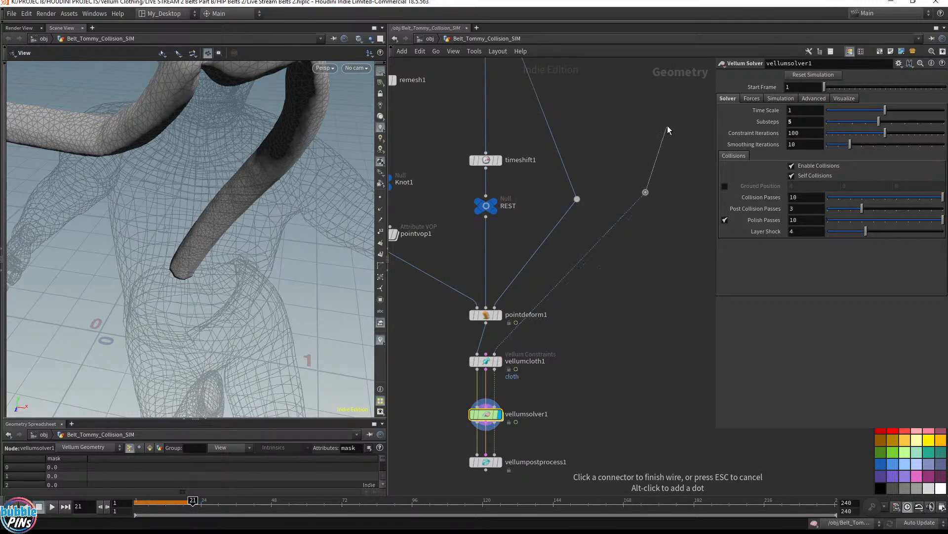
middle_click_drag(616, 136, 683, 296)
middle_click_drag(627, 162, 631, 263)
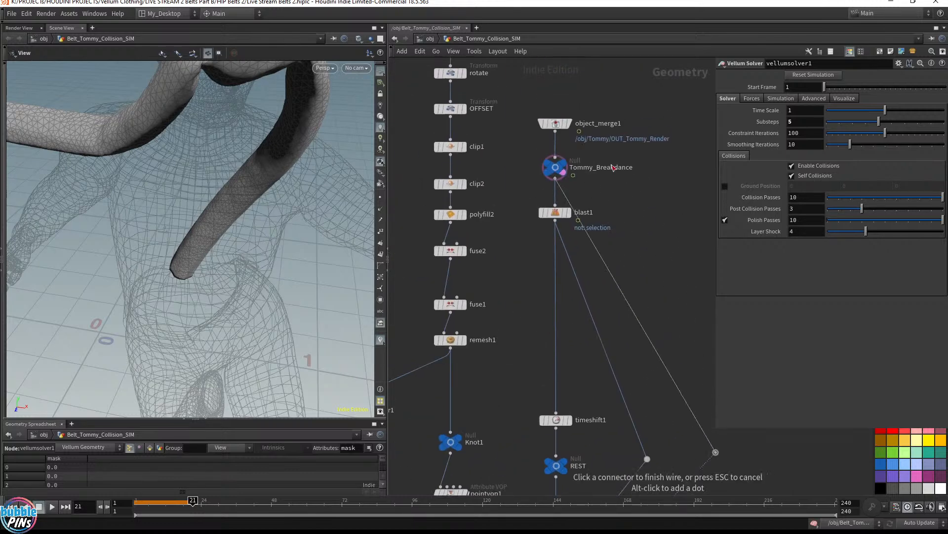
- Display Tommy_Breakdance and play the character animation from frame 1
left_click(572, 169)
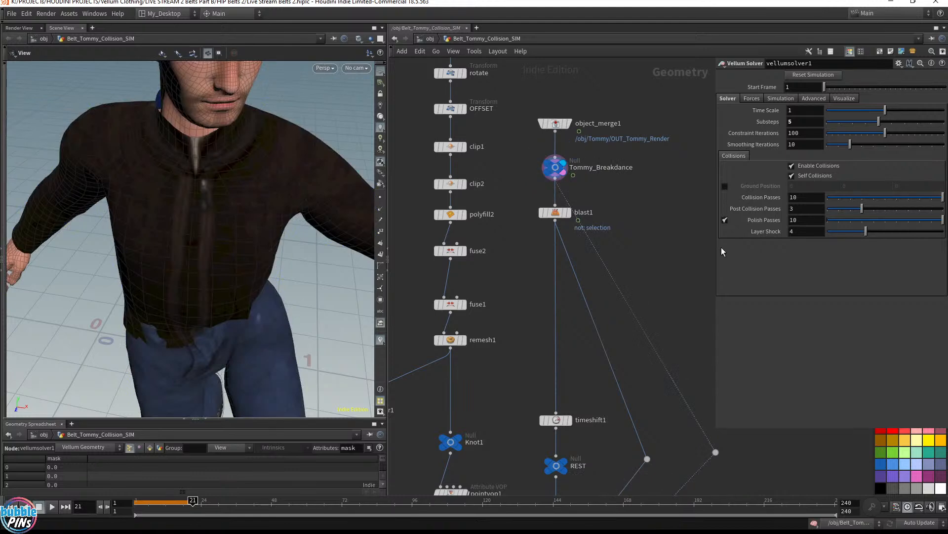
key("ctrl+Up")
middle_click_drag(256, 148, 280, 180, "alt")
key("Up")
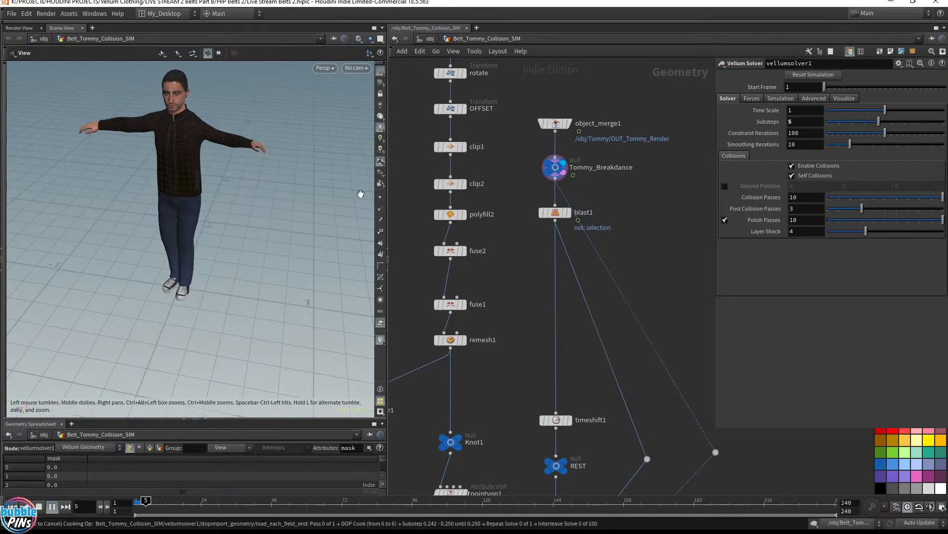
- Display vellumsolver1 again and play the belt simulation against Tommy's collision geometry
middle_click_drag(658, 383, 648, 89)
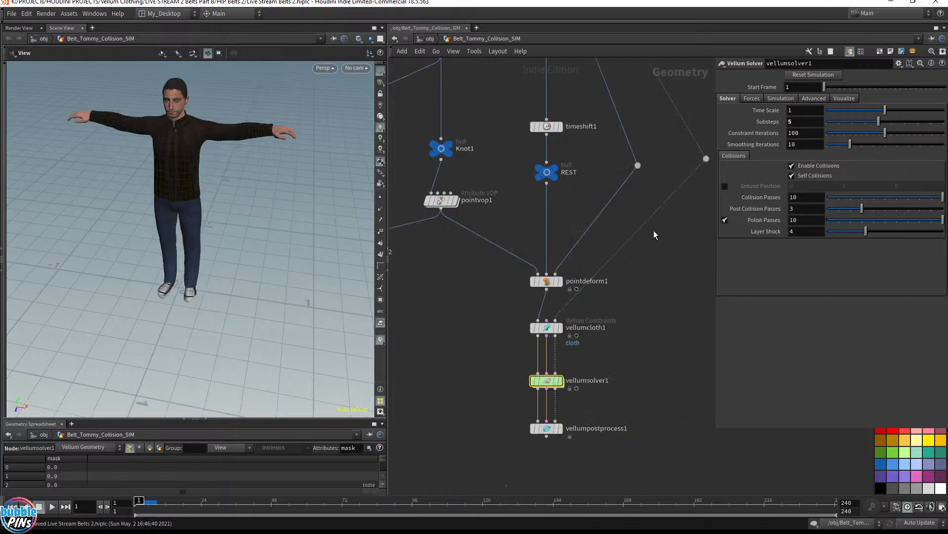
left_click(560, 381)
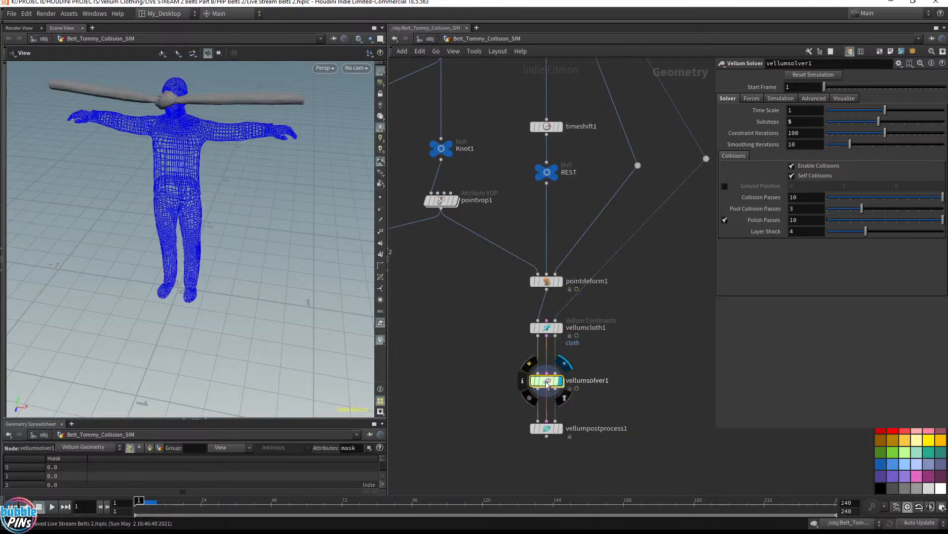
key("Up")
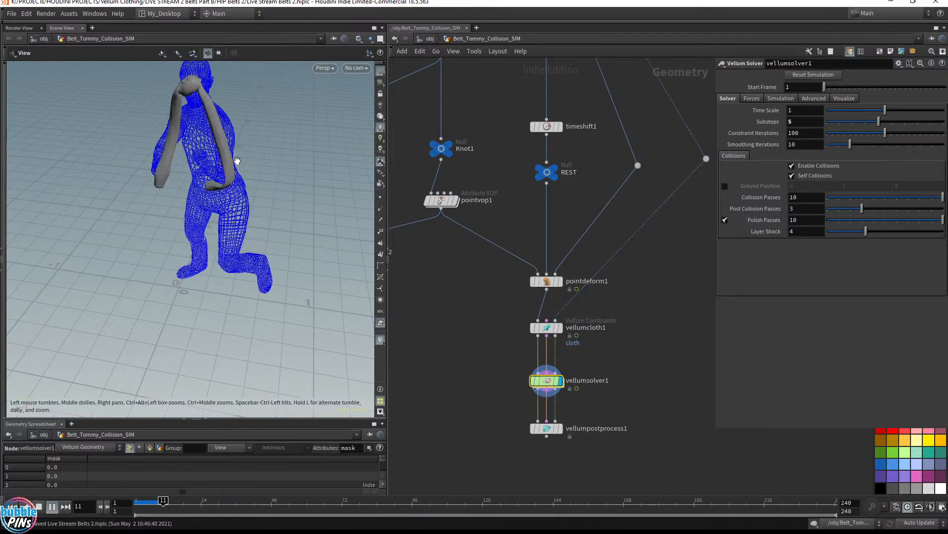
left_click_drag(242, 197, 260, 165)
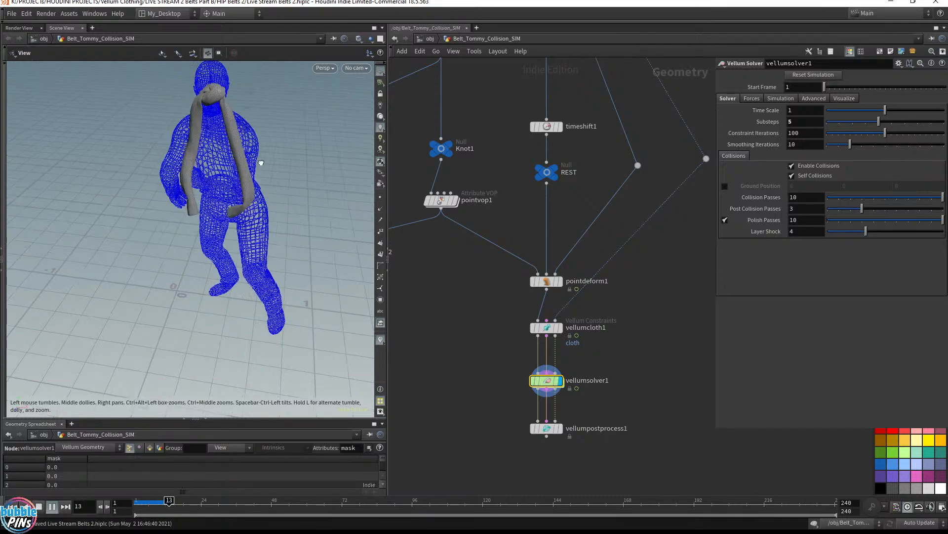
key("Escape")
- Inspect the belt's ends up close against Tommy's body, stepping back two frames
left_click_drag(261, 203, 257, 193)
middle_click_drag(240, 207, 323, 216)
left_click_drag(322, 216, 305, 227)
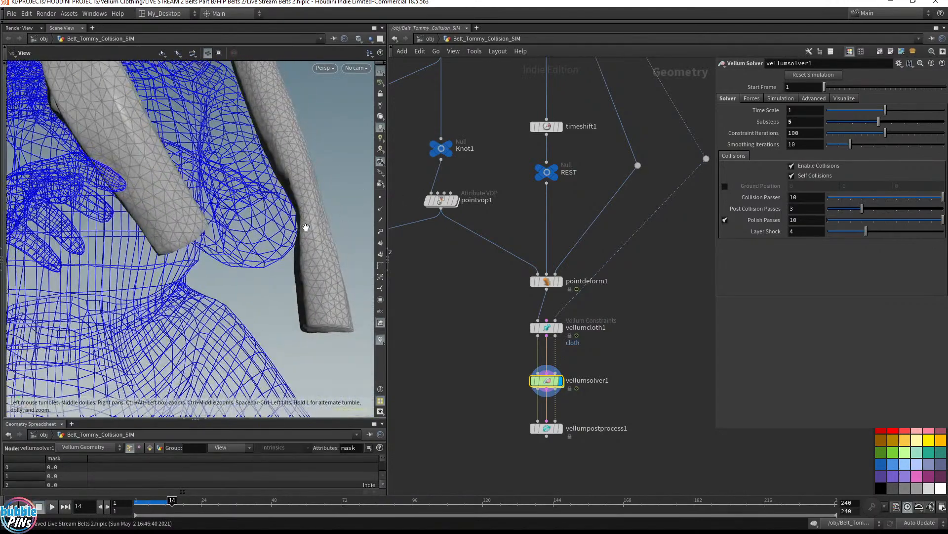
key("Left")
key("Left")
left_click_drag(208, 216, 402, 102)
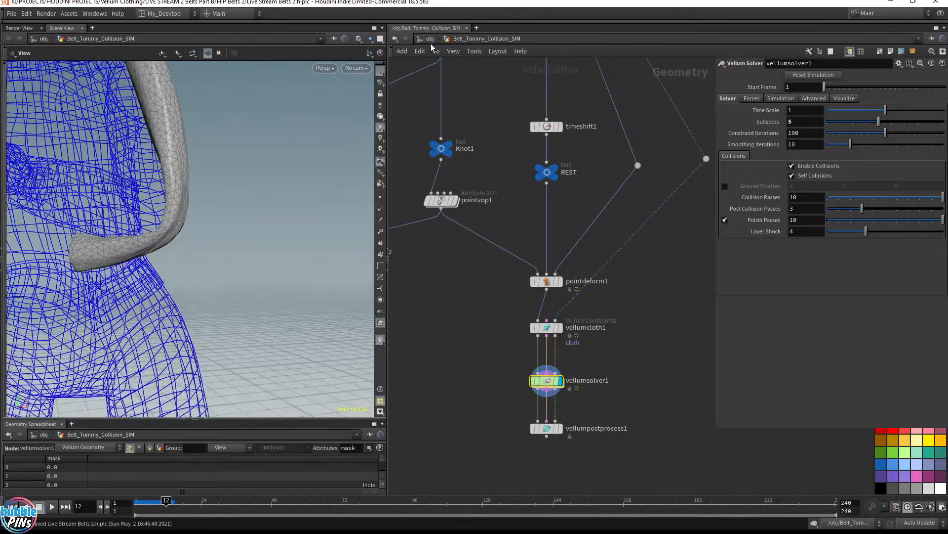
- Return to the object level and open Belt_Car_Collision_SIM at frame 1
key("u")
middle_click_drag(614, 280, 617, 144)
left_click(500, 233)
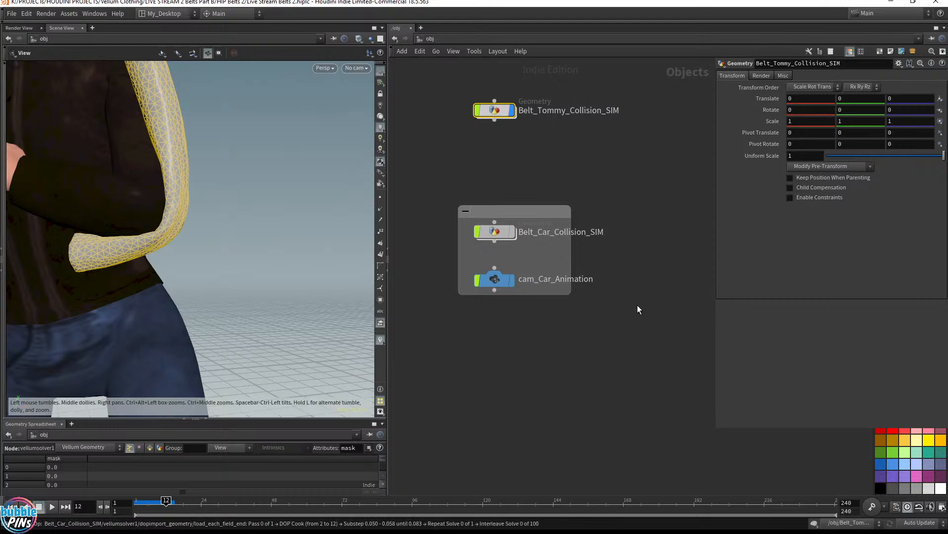
key("i")
key("ctrl+Up")
- Template the OUT_Car_Animation null to show the car behind the belt
scroll(610, 319, "down", 4)
scroll(614, 304, "up", 5)
scroll(509, 266, "down", 3)
left_click_drag(223, 152, 256, 149)
right_click_drag(256, 149, 188, 248)
middle_click_drag(600, 147, 600, 315)
scroll(499, 158, "up", 5)
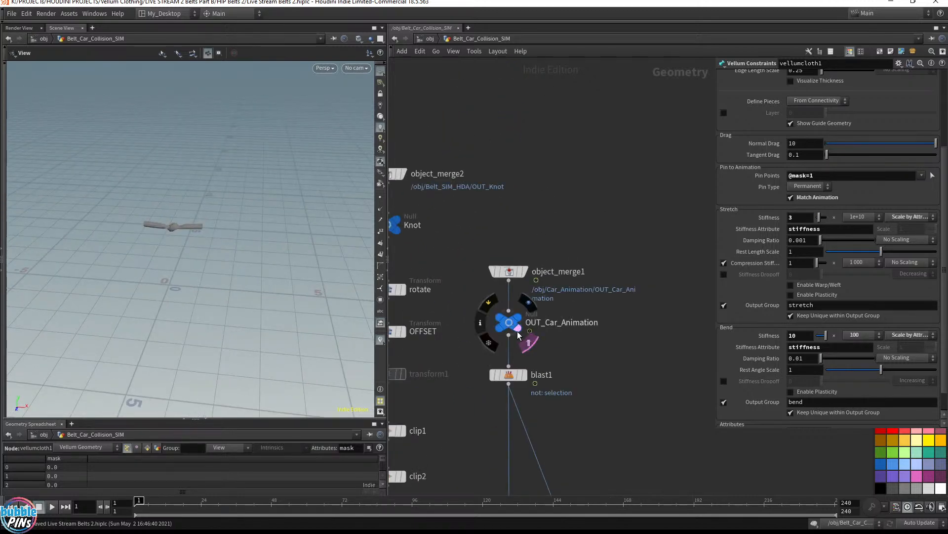
left_click(529, 338)
left_click_drag(244, 271, 188, 276)
- Connect OUT_Car_Animation's output to vellumcloth1's third input, routing the wire through a dot
middle_click_drag(692, 391, 660, 65)
middle_click_drag(587, 420, 620, 286)
left_click(489, 471)
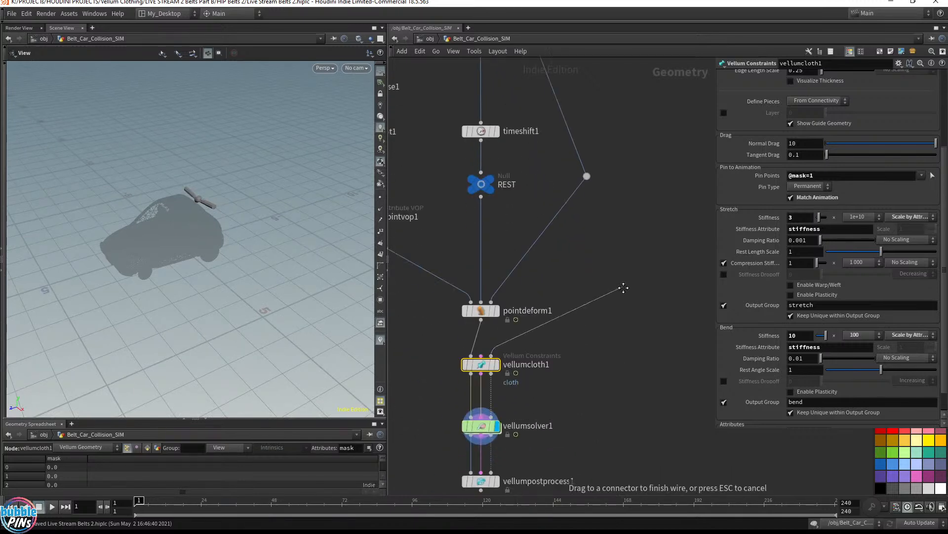
left_click(650, 172, "alt")
middle_click_drag(625, 142, 718, 403)
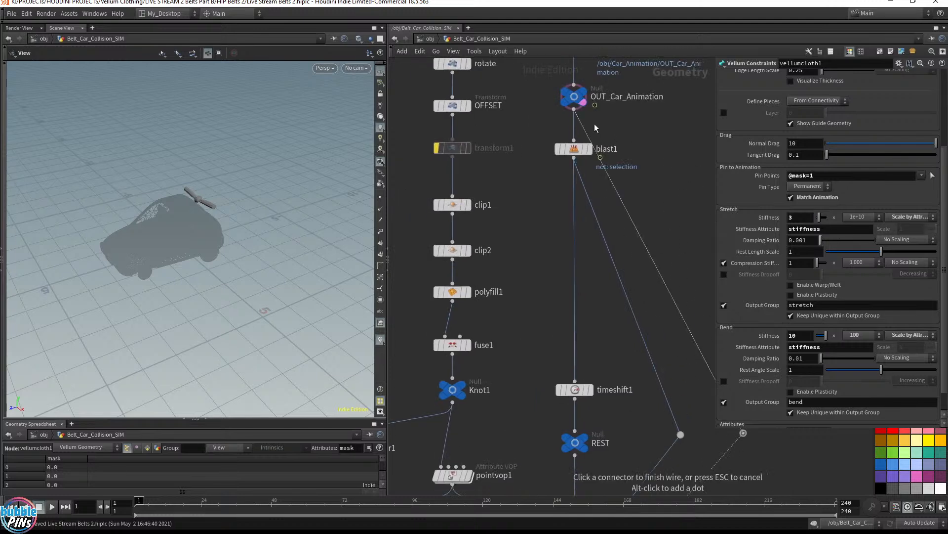
middle_click_drag(586, 317, 515, 94)
middle_click_drag(623, 408, 615, 268)
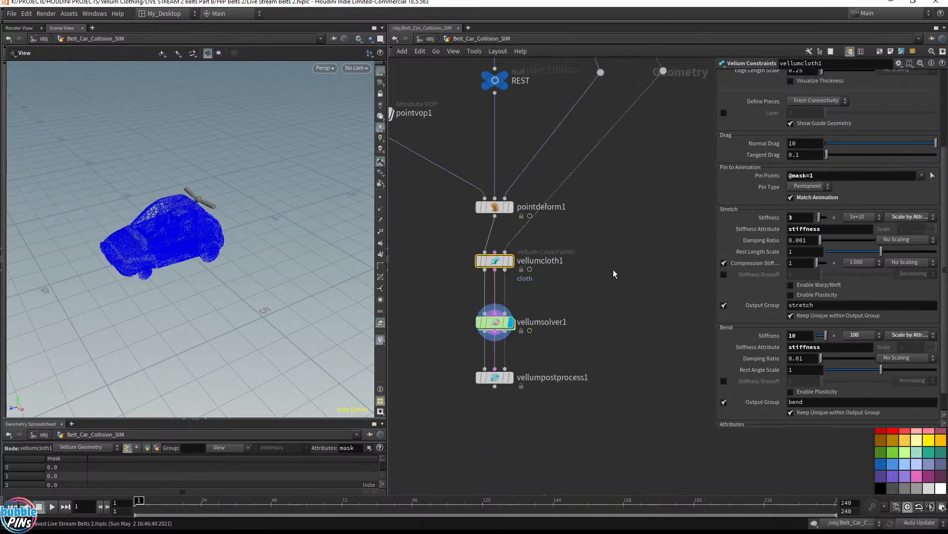
- Play the car belt simulation with the collision geometry and save the scene file
left_click_drag(232, 223, 155, 207)
key("Up")
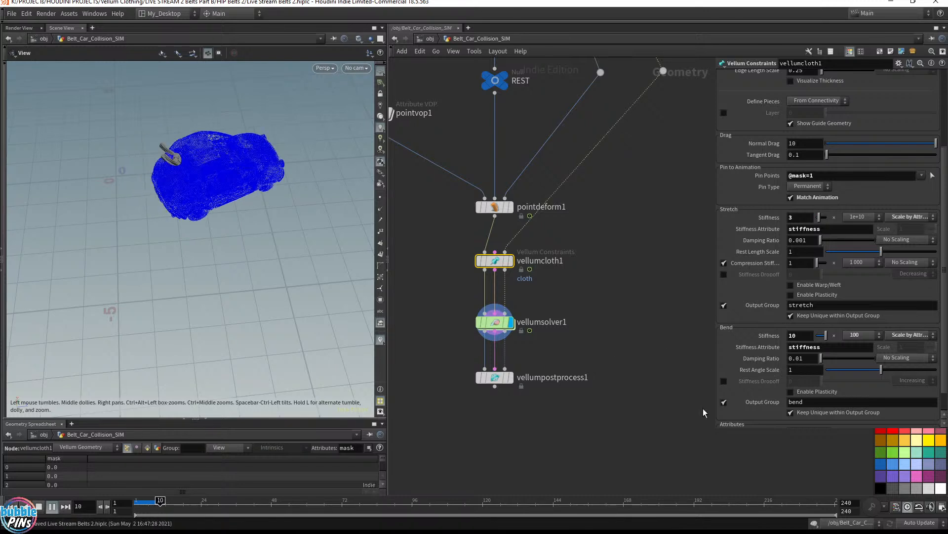
key("ctrl+s")
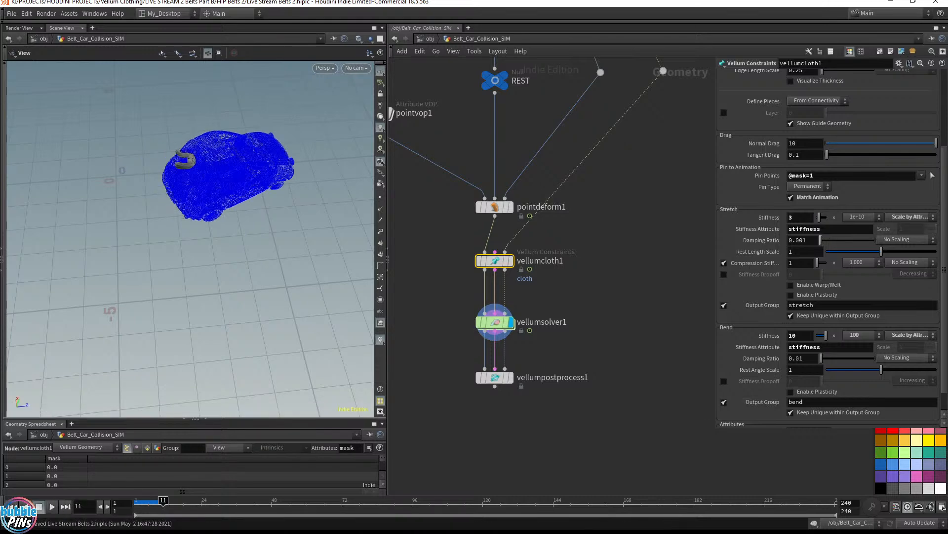
- Switch to the Belts Part B topics notes in Notepad and review the entries under Attach to Animated Character
key("alt+Tab")
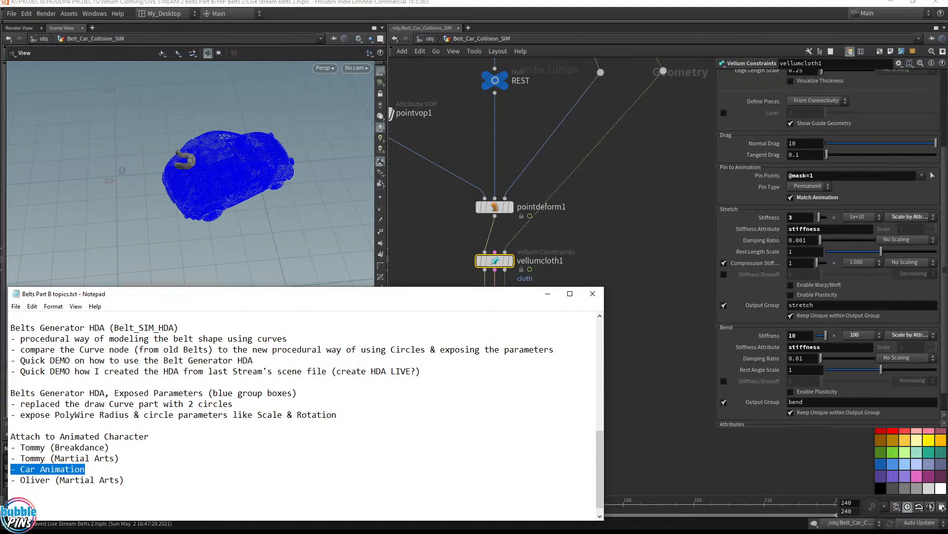
left_click_drag(111, 447, 16, 447)
left_click_drag(87, 470, 12, 469)
left_click(11, 490)
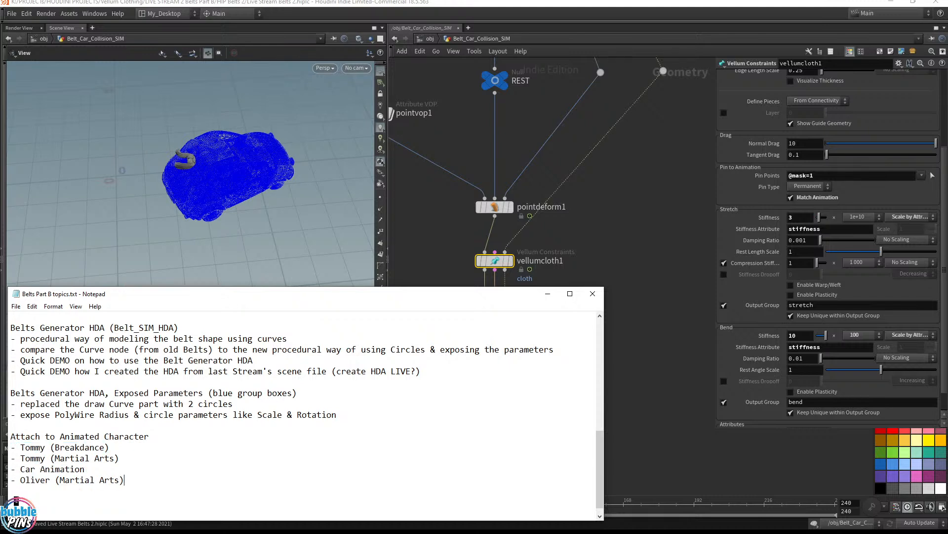
key("shift+Home")
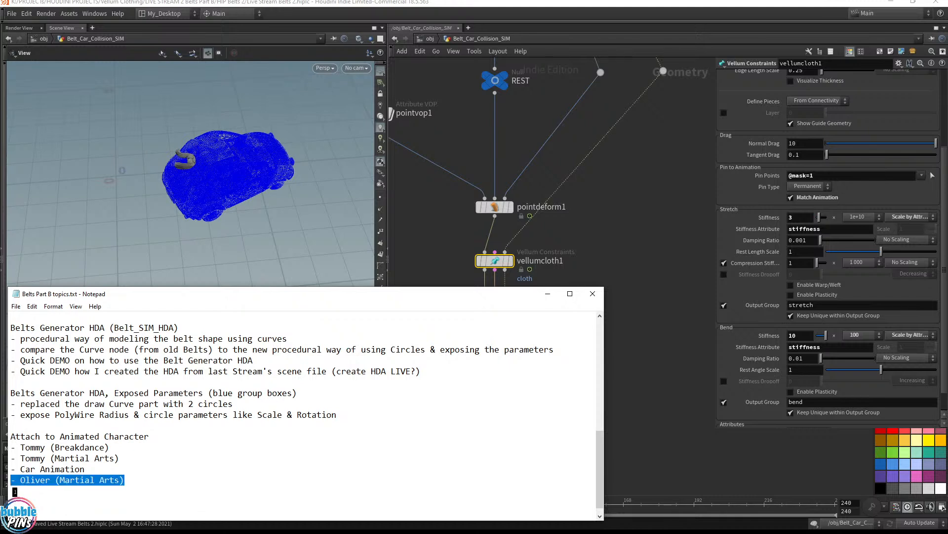
left_click_drag(51, 447, 109, 447)
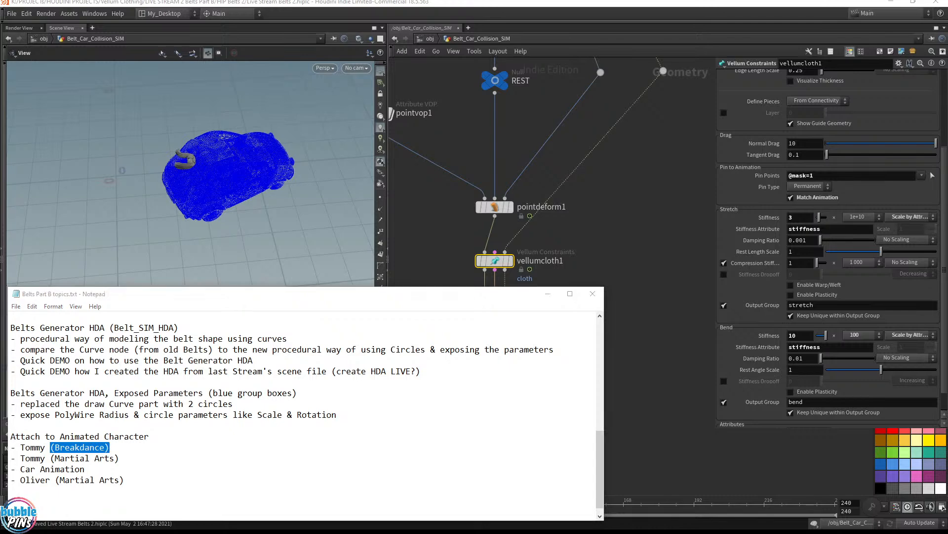
- Bring up the YouTube live chat beside the notes, enlarge the notes window, and highlight the Channel Stuff entries for review
key("alt+Tab")
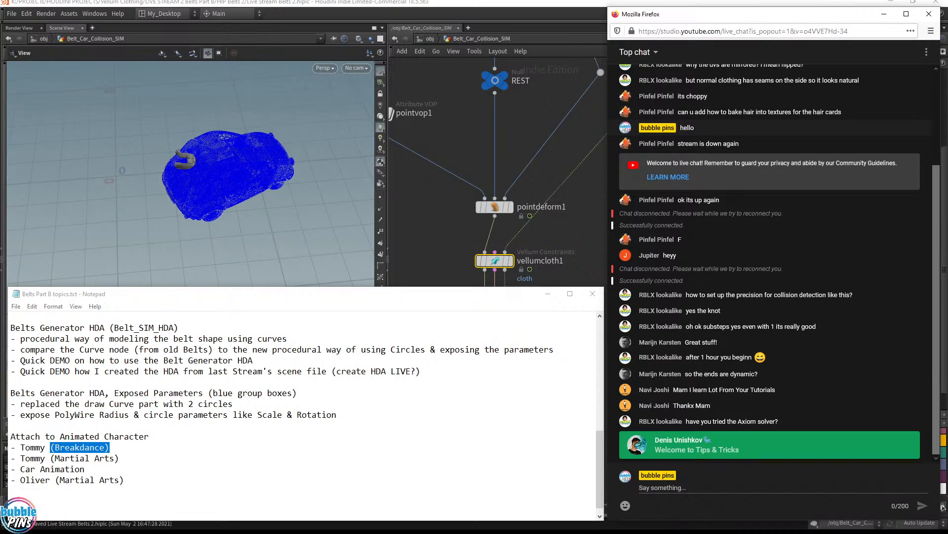
key("alt+Tab")
left_click_drag(600, 465, 600, 341)
left_click_drag(431, 290, 432, 81)
left_click_drag(520, 239, 11, 130)
left_click(70, 271)
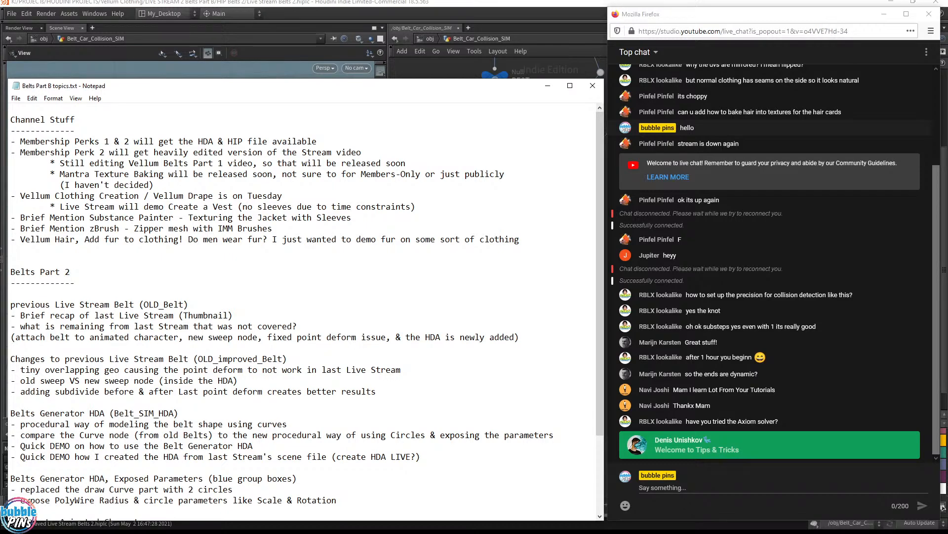
scroll(304, 312, "down", 3)
scroll(304, 311, "up", 3)
left_click_drag(520, 239, 2, 137)
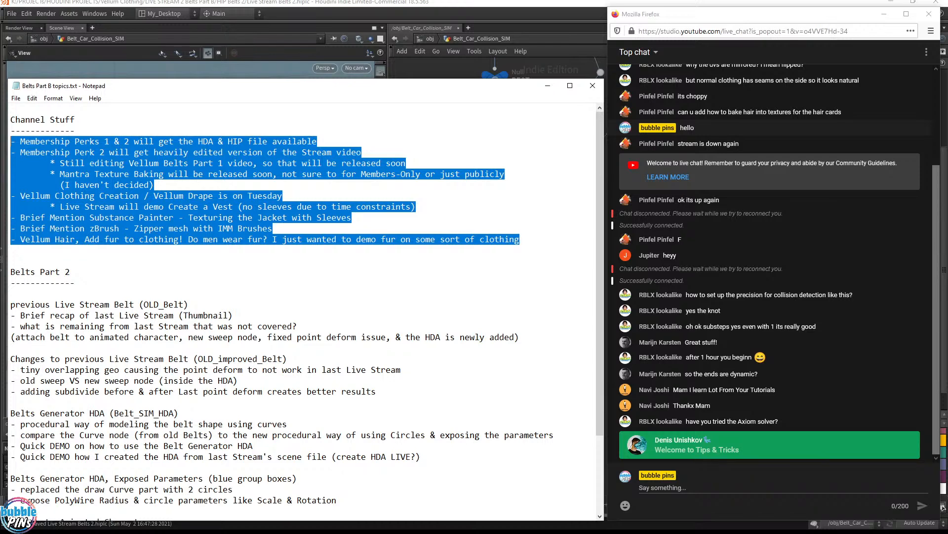
- Enlarge the notes window further to fit the full topic list, review the Vellum Clothing Creation entry, and switch to the live chat
left_click_drag(267, 81, 271, 21)
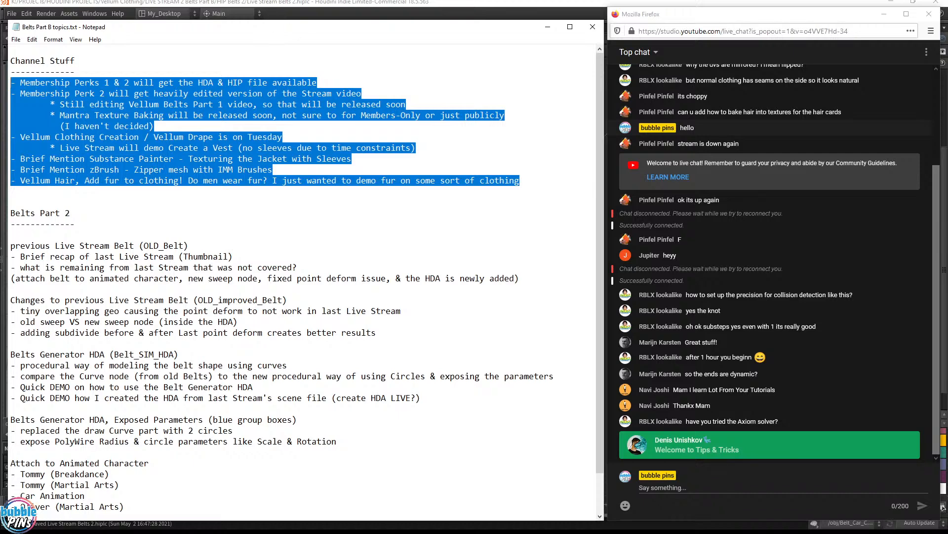
left_click_drag(332, 21, 335, 5)
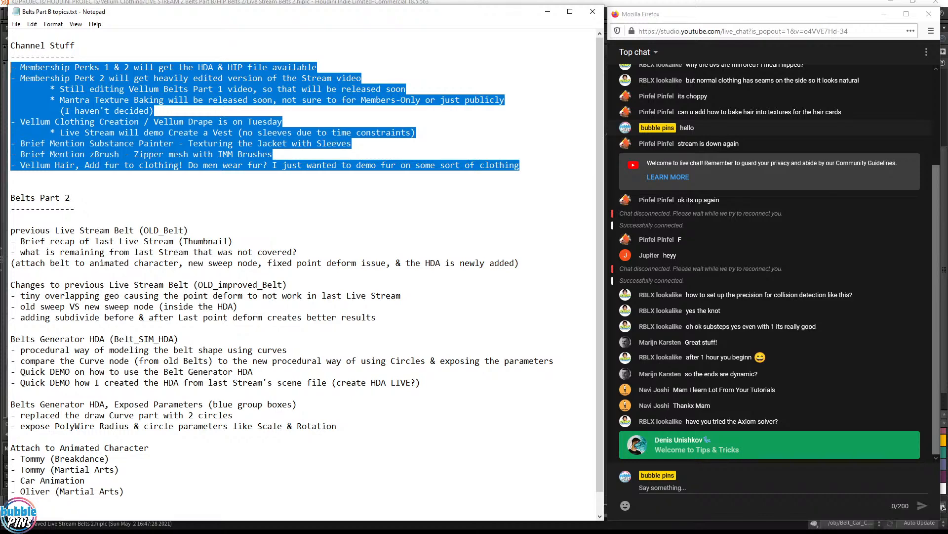
left_click(70, 198)
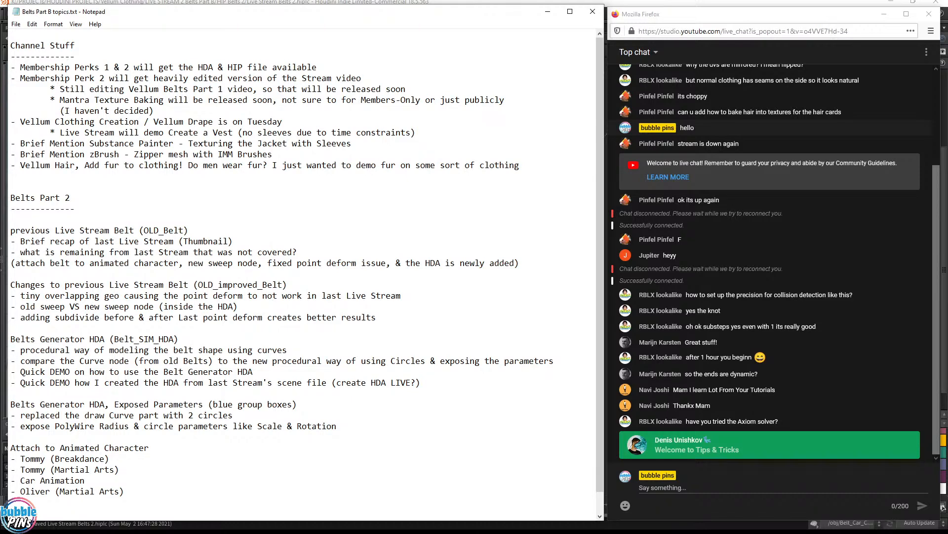
left_click_drag(26, 121, 138, 122)
left_click(208, 165)
left_click(833, 18)
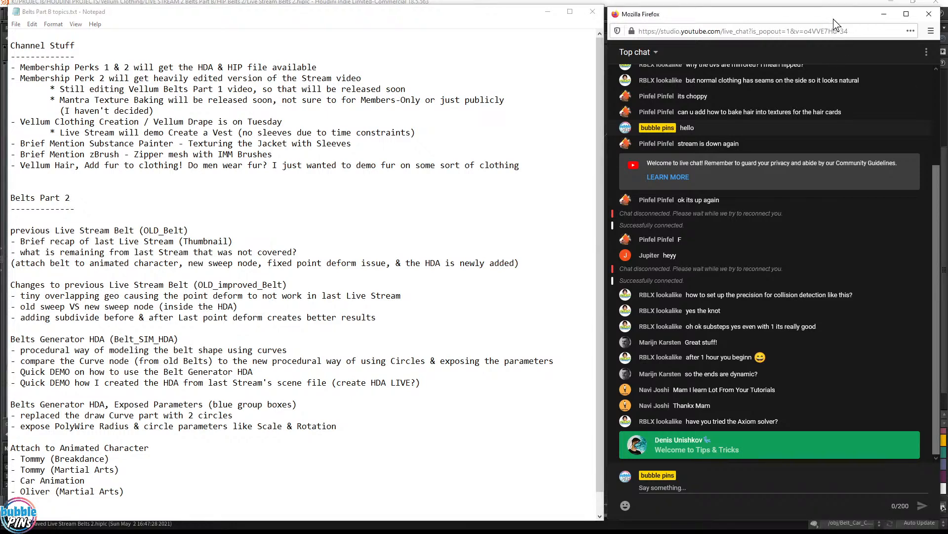